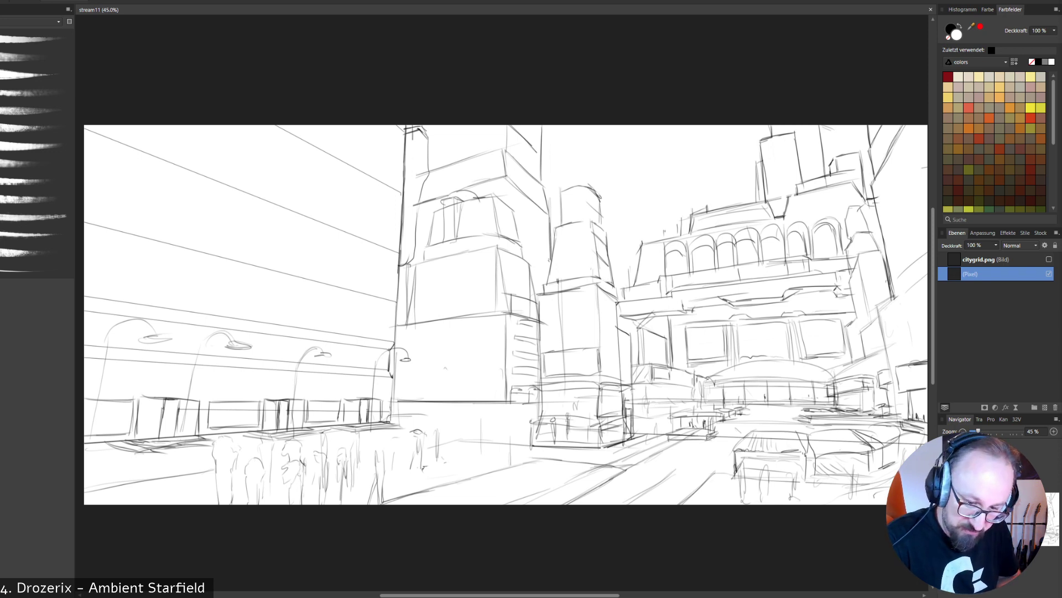
- Add a new pixel layer above the sketch layer and choose a hard-edged brush from a different brush set
left_click(1044, 408)
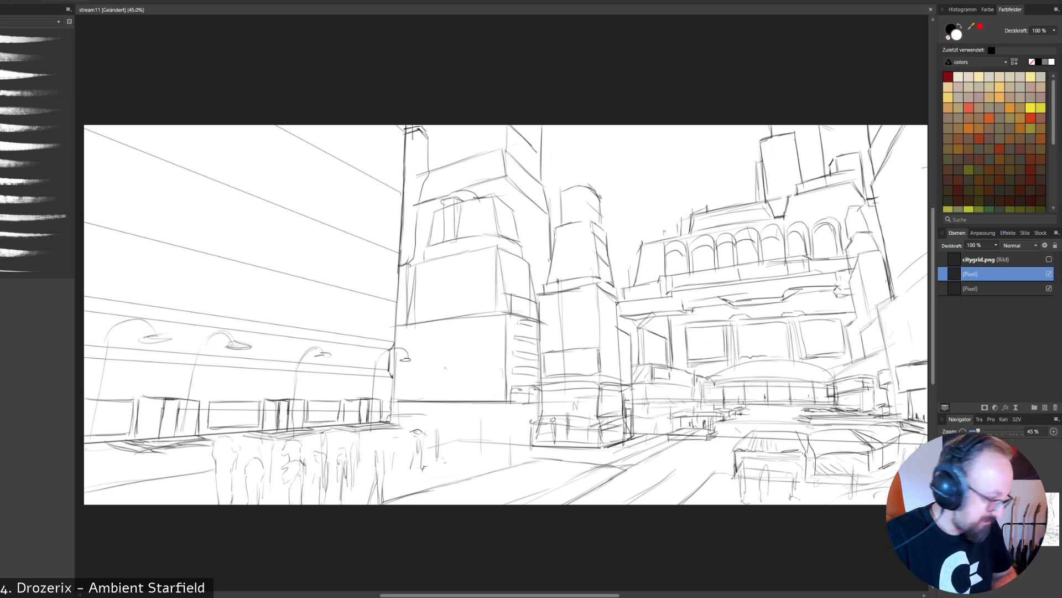
left_click(33, 22)
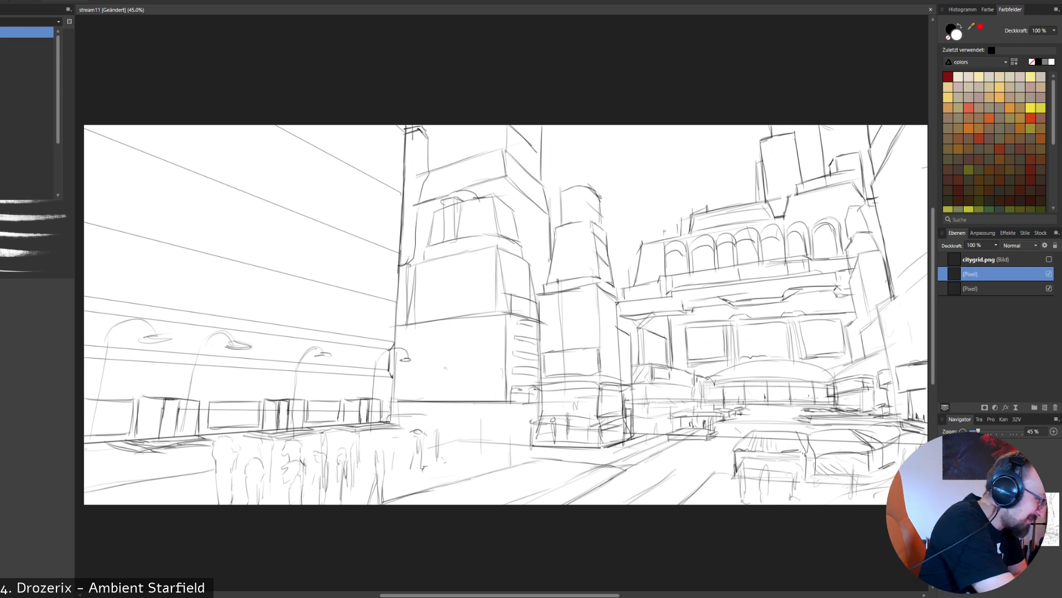
left_click(28, 111)
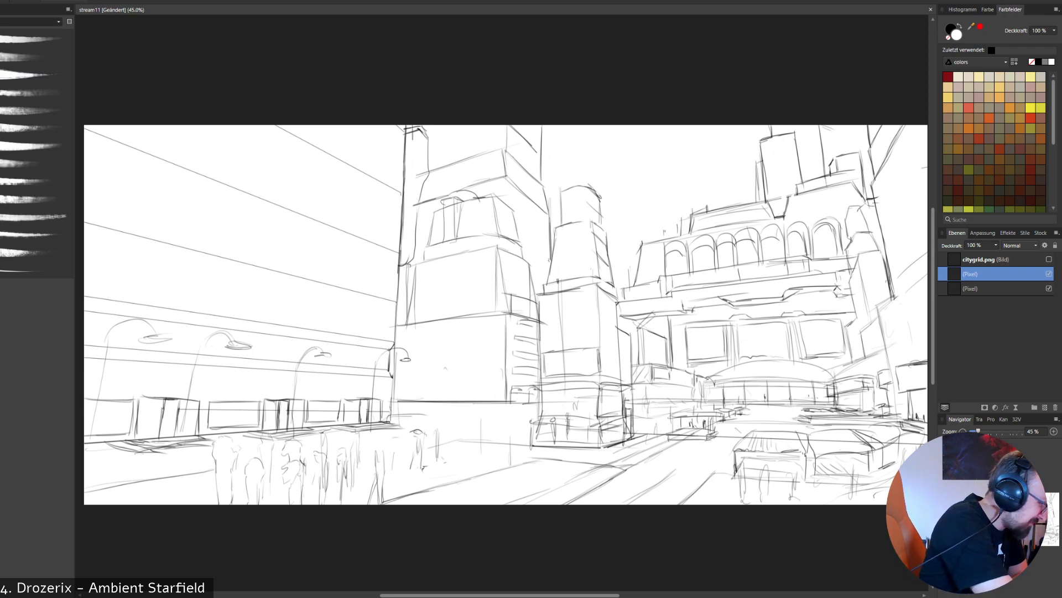
key("Down")
left_click(33, 359)
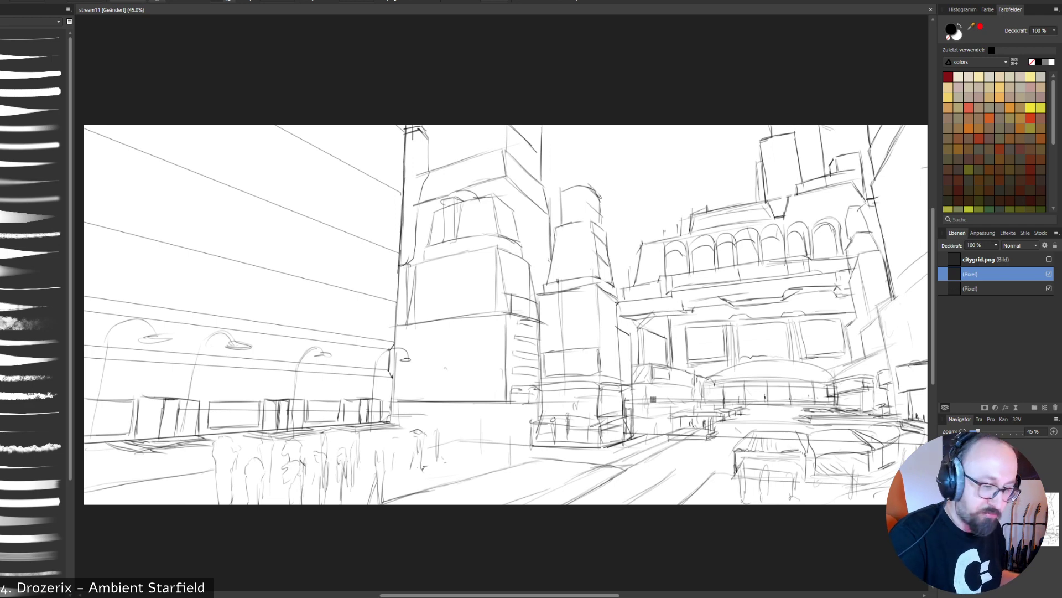
- Set the brush colour to blue 627FCF and paint a short test stroke in the sky beside the tall left tower
scroll(996, 141, "down", 5)
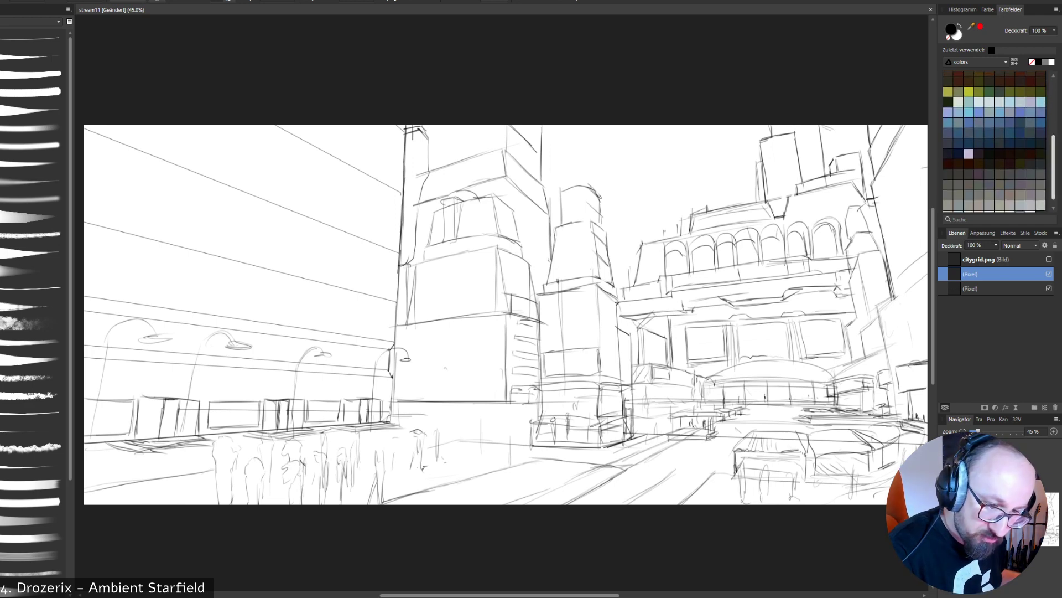
left_click(1010, 123)
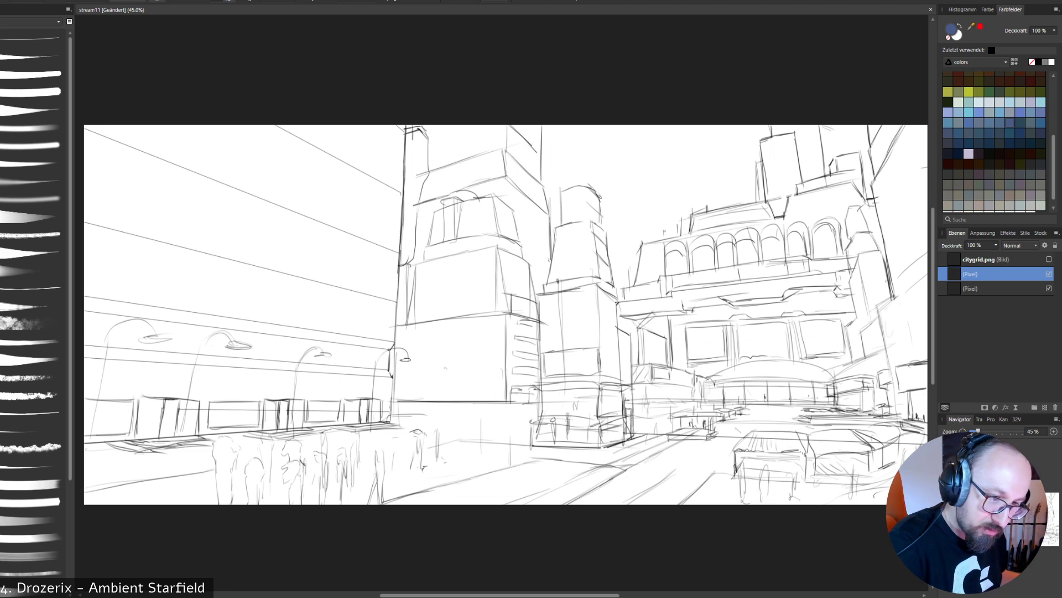
double_click(951, 29)
left_click(252, 241)
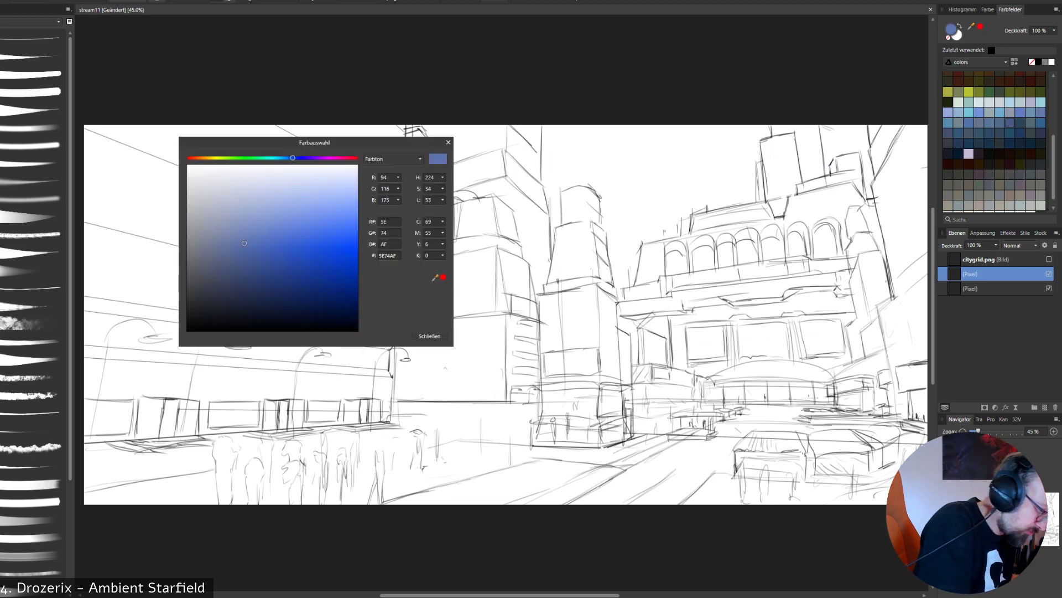
left_click_drag(251, 241, 278, 232)
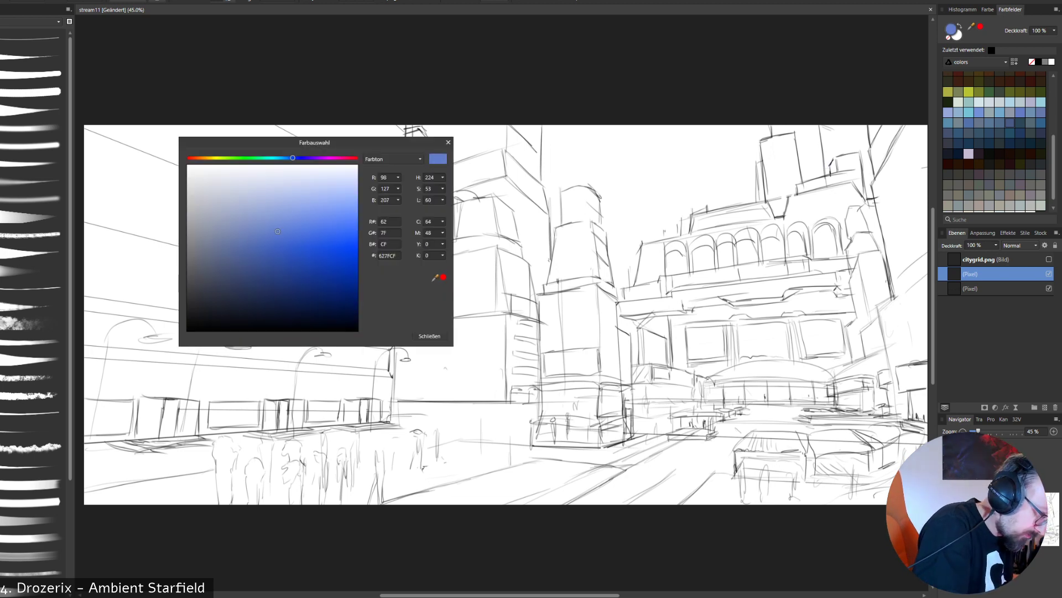
left_click(429, 336)
left_click_drag(546, 142, 545, 174)
key("ctrl+z")
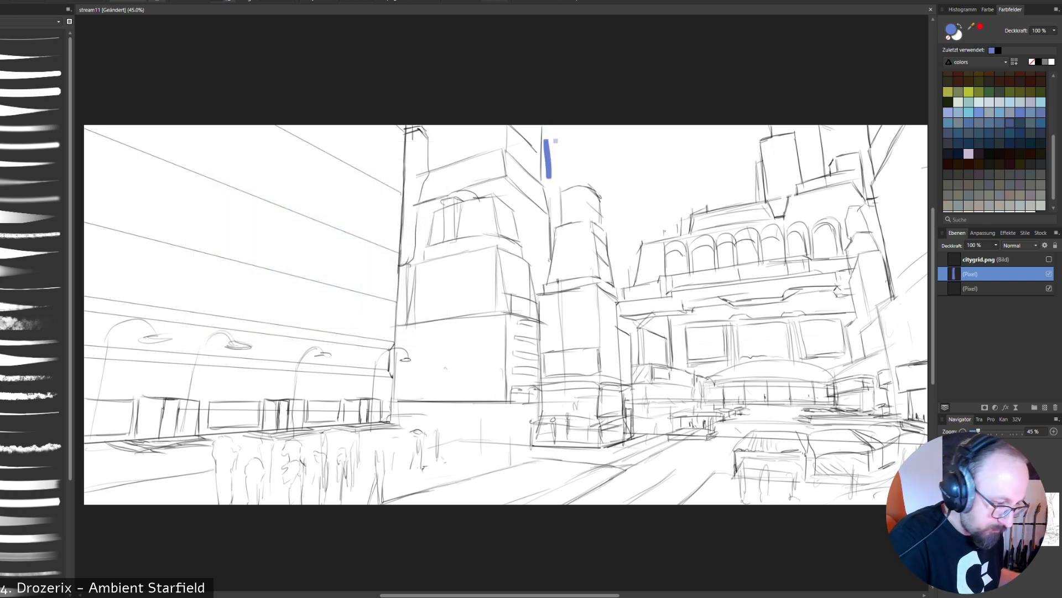
- Try the lighter blue 829ADD with a stroke beside the tall tower, undo it and sample the previous blue again
double_click(951, 30)
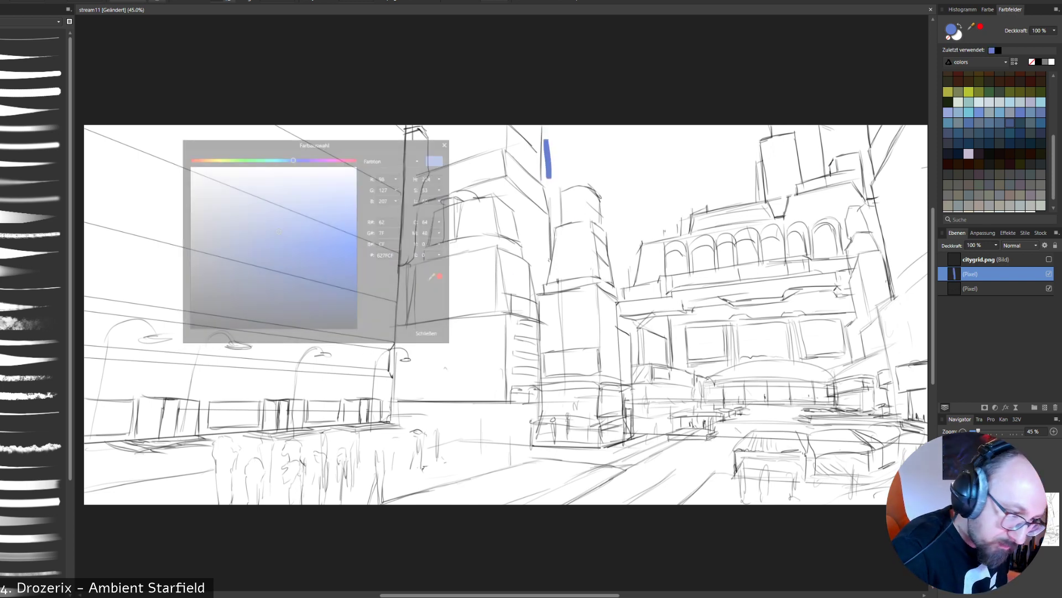
left_click(284, 216)
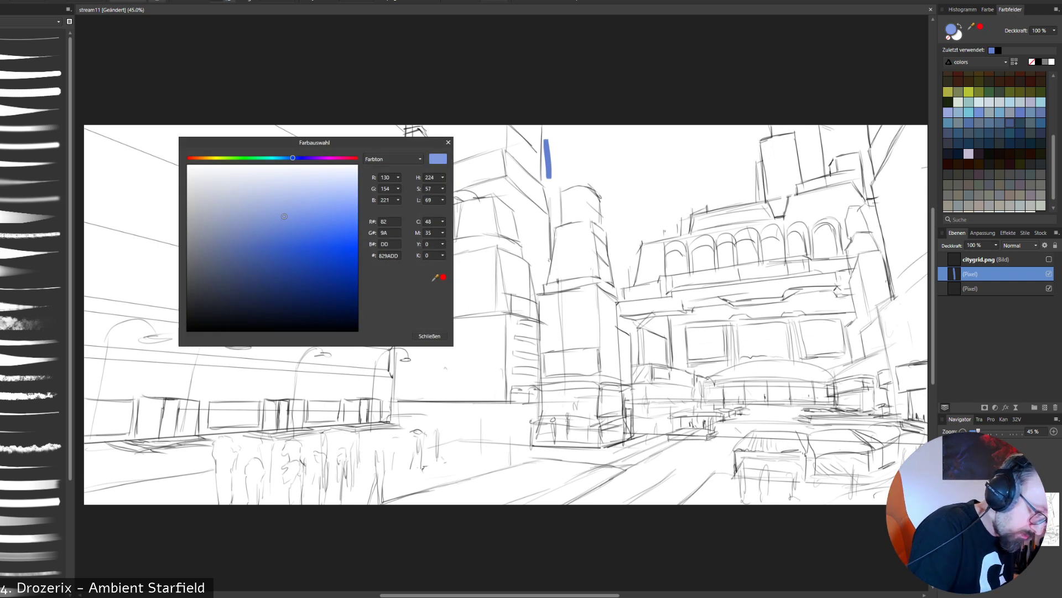
left_click(429, 335)
left_click_drag(545, 176, 543, 131)
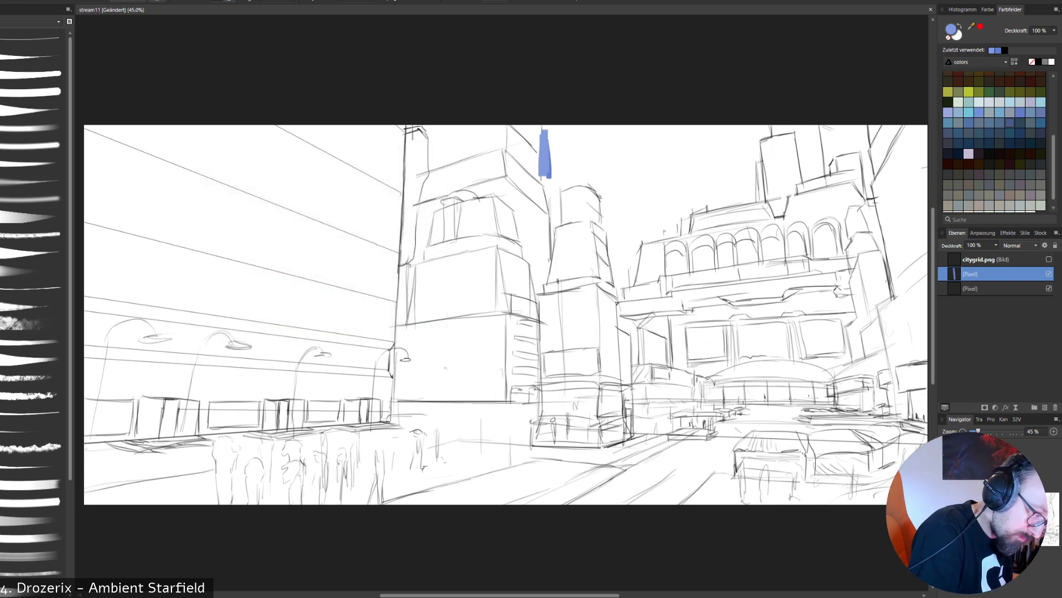
key("ctrl+z")
left_click(548, 162, "alt")
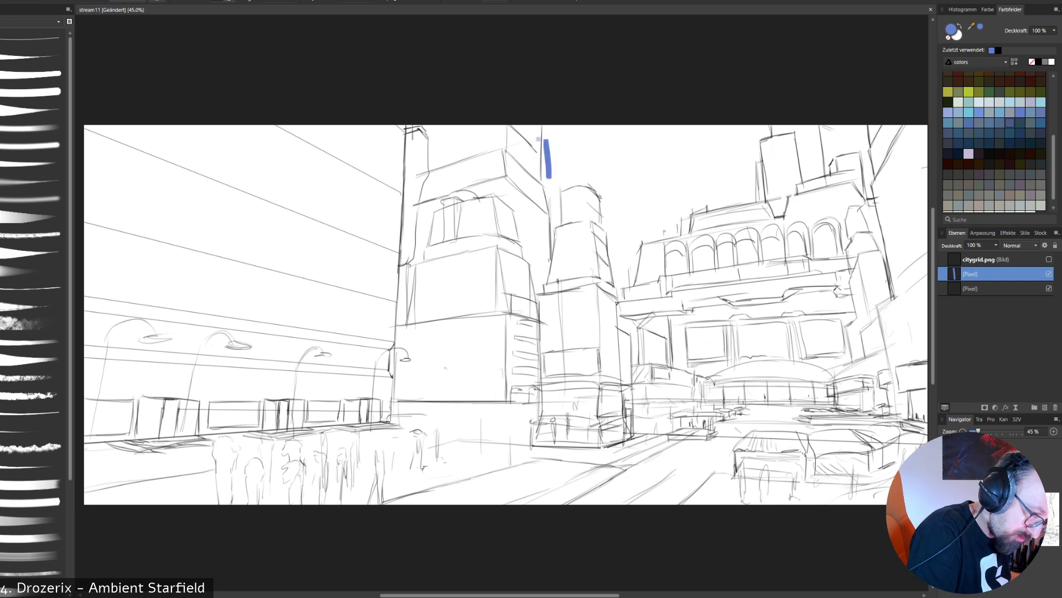
- Paint the narrow sky gap between the tall left tower and the central tower in blue
mouse_move(545, 180)
left_mouse_down()
mouse_move(545, 129)
mouse_move(552, 255)
left_mouse_up()
left_click_drag(556, 198, 559, 226)
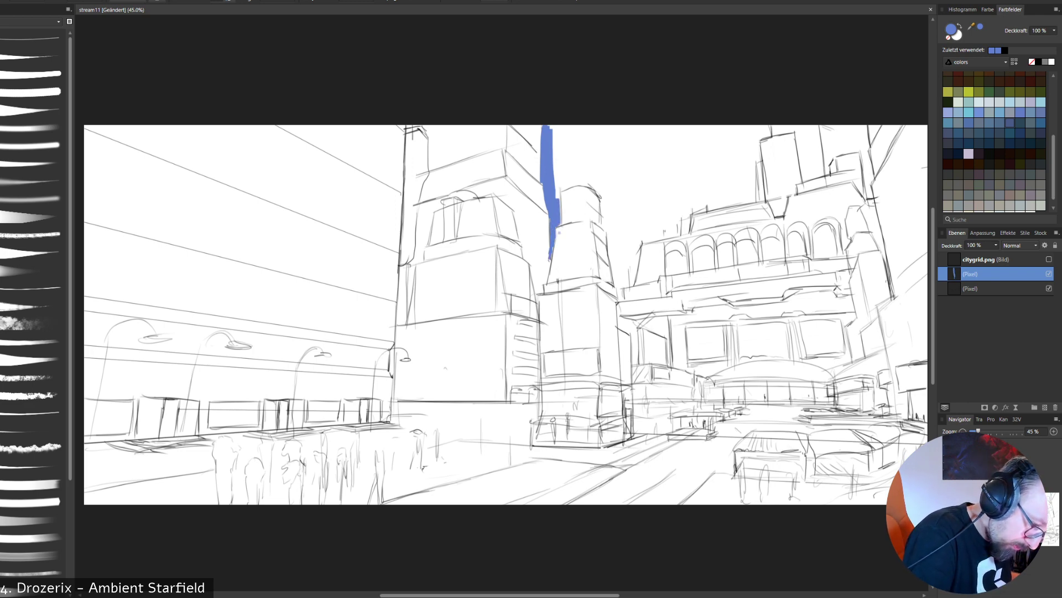
left_click_drag(554, 249, 551, 261)
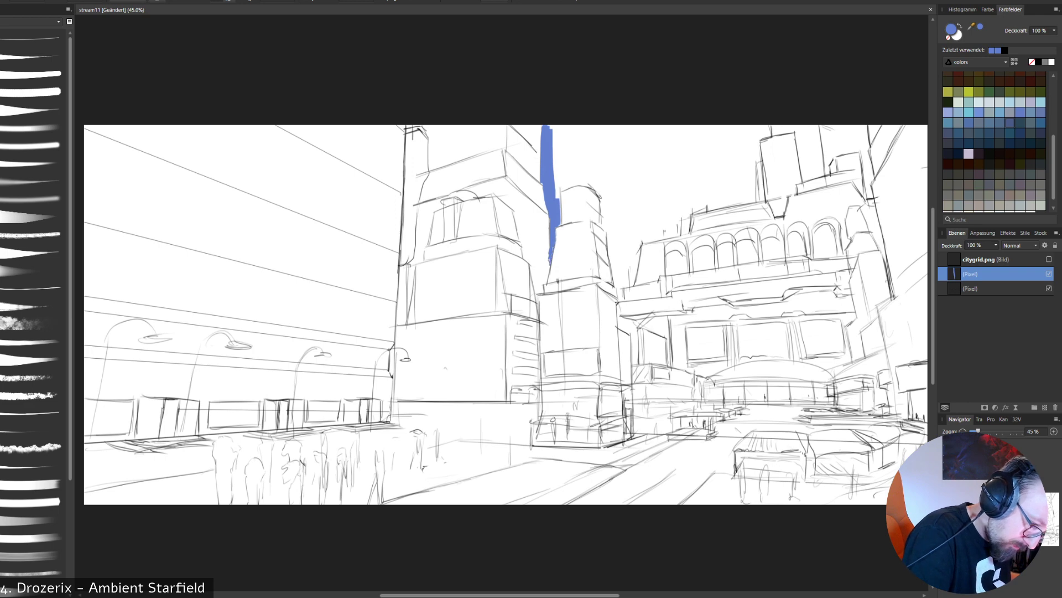
left_click_drag(549, 213, 549, 269)
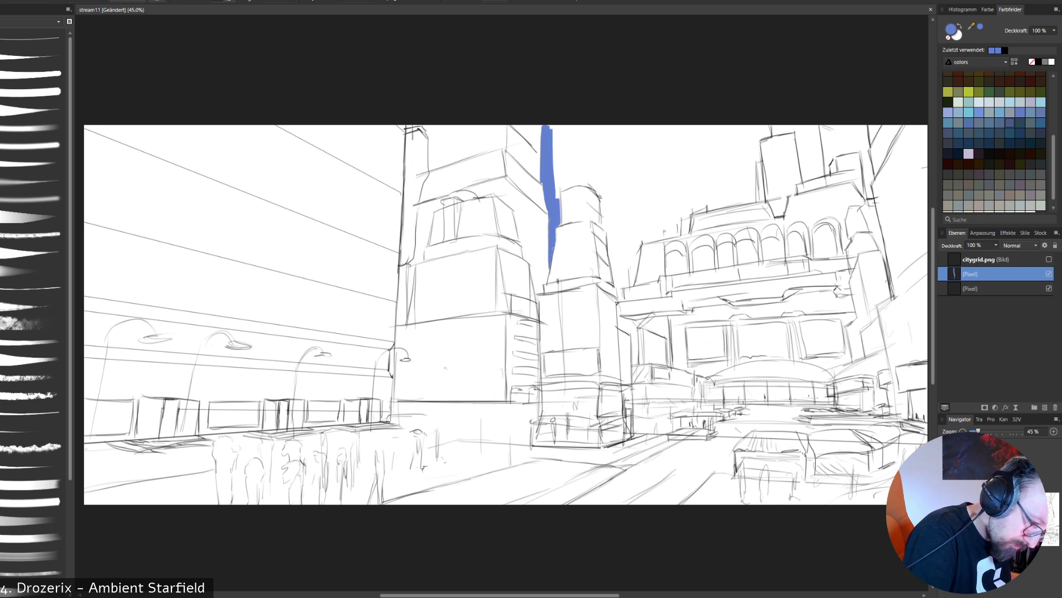
- Outline the top of the central tower in blue and fill the sky above it up to the canvas edge
mouse_move(557, 199)
left_mouse_down()
mouse_move(556, 176)
mouse_move(586, 177)
mouse_move(607, 201)
left_mouse_up()
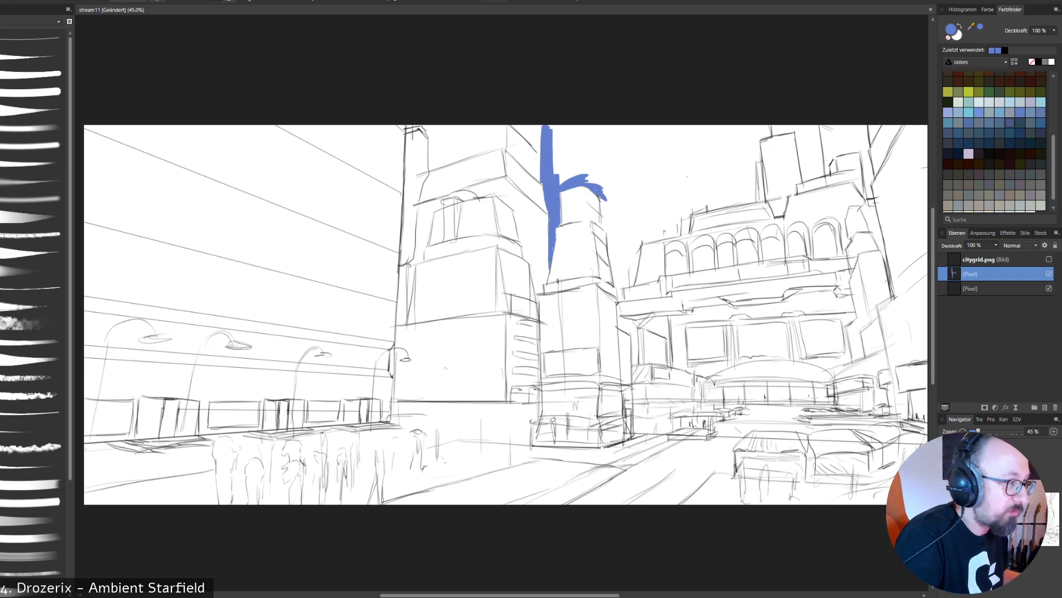
mouse_move(566, 166)
left_mouse_down()
mouse_move(566, 129)
mouse_move(555, 169)
left_mouse_up()
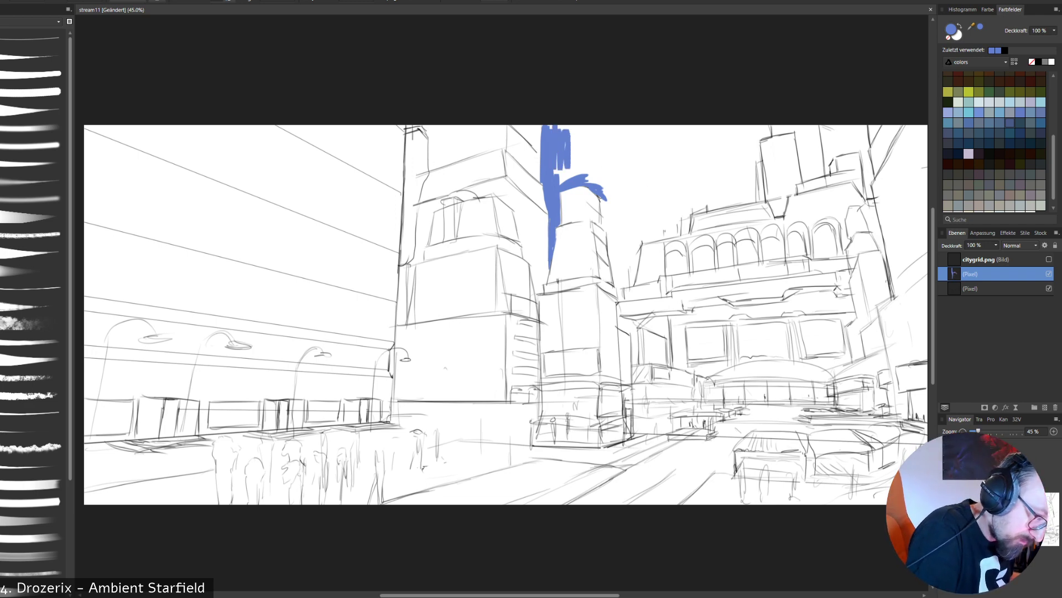
mouse_move(561, 128)
left_mouse_down()
mouse_move(577, 181)
mouse_move(611, 176)
mouse_move(579, 127)
mouse_move(600, 127)
mouse_move(620, 174)
left_mouse_up()
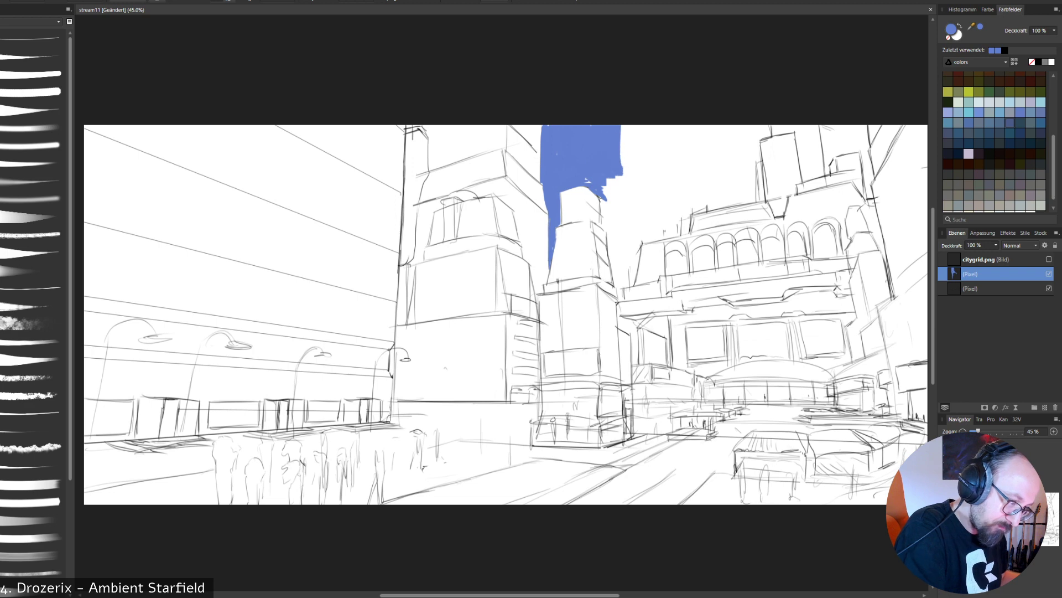
left_click_drag(623, 127, 621, 196)
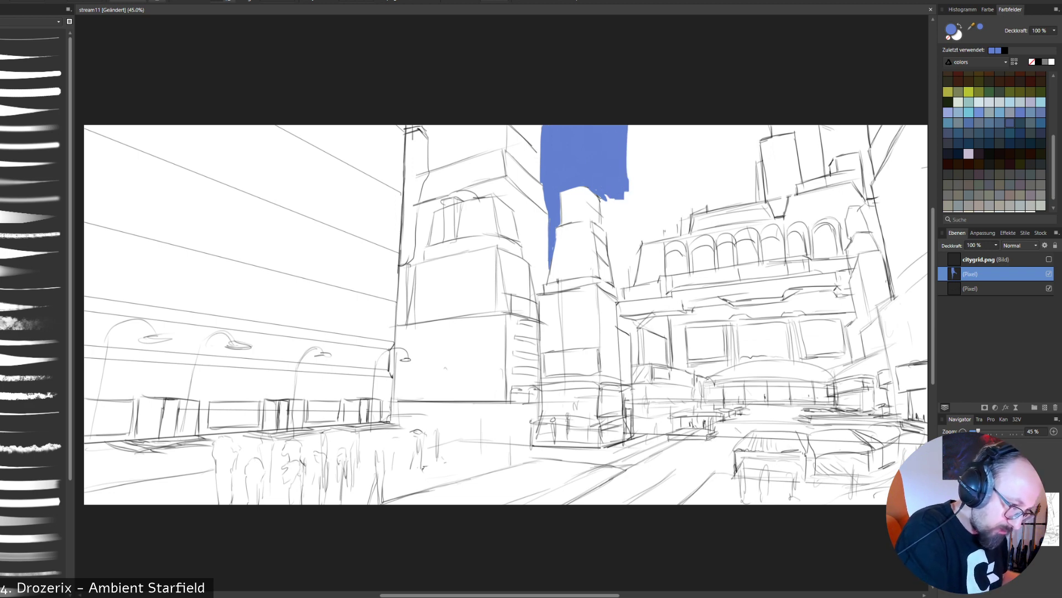
- Fill the sky between the central tower and the arcaded building with blue, following the stepped roof edge
left_click_drag(601, 198, 607, 233)
left_click_drag(607, 195, 612, 230)
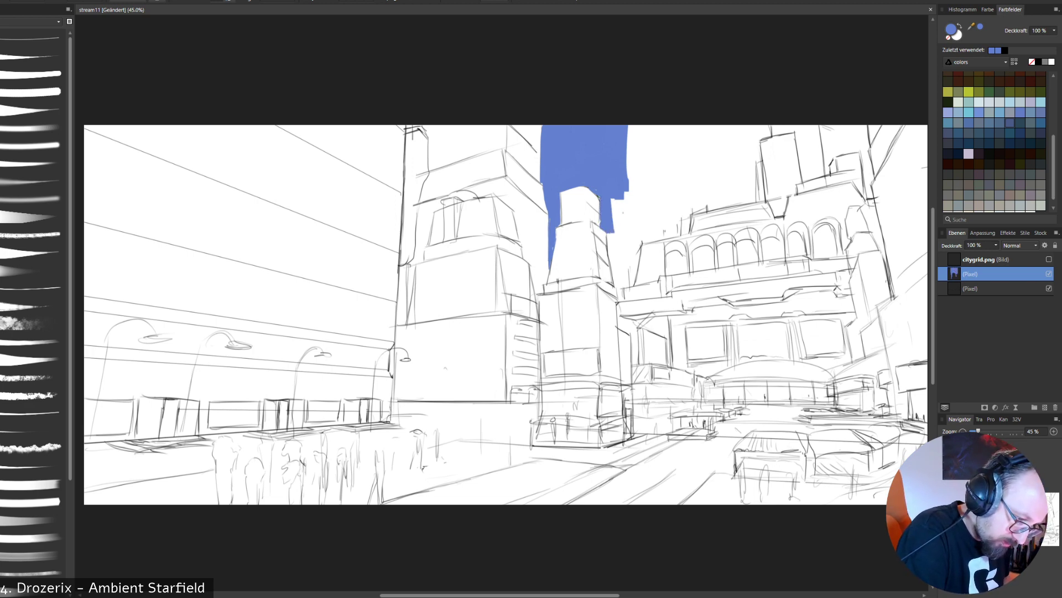
mouse_move(612, 227)
left_mouse_down()
mouse_move(620, 301)
mouse_move(641, 241)
mouse_move(618, 282)
mouse_move(637, 241)
mouse_move(621, 239)
mouse_move(629, 190)
mouse_move(649, 151)
mouse_move(630, 132)
mouse_move(671, 168)
left_mouse_up()
left_click_drag(664, 128, 662, 178)
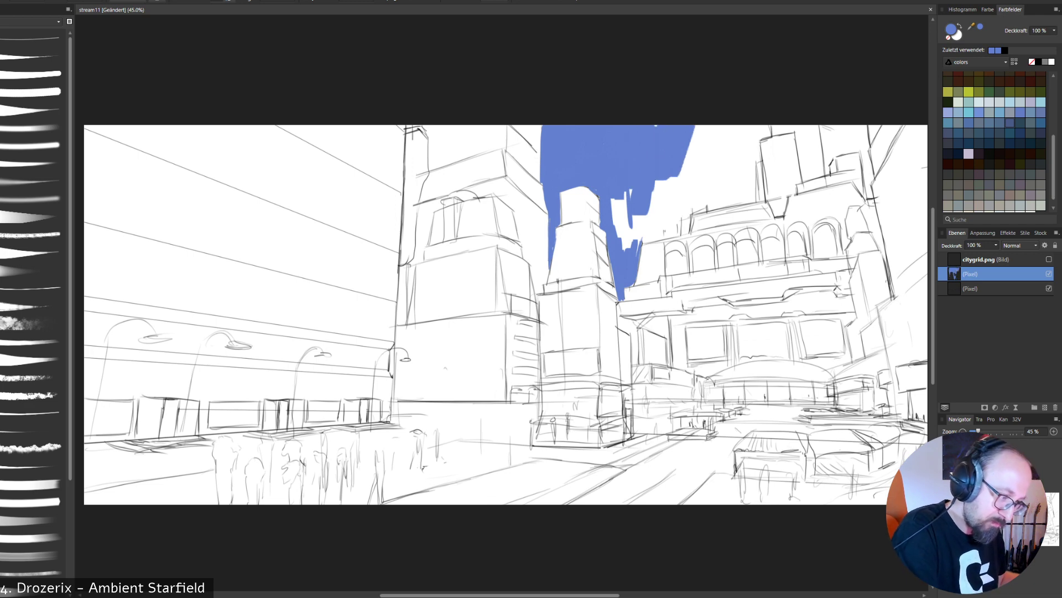
left_click_drag(768, 126, 757, 138)
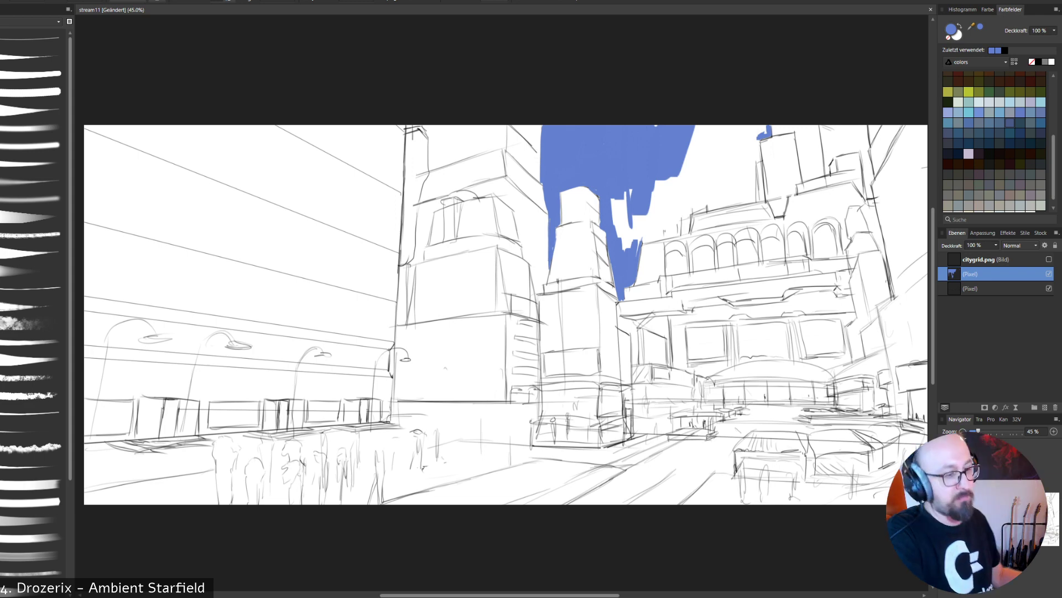
mouse_move(619, 200)
left_mouse_down()
mouse_move(658, 202)
mouse_move(659, 233)
mouse_move(667, 227)
mouse_move(653, 239)
mouse_move(674, 236)
left_mouse_up()
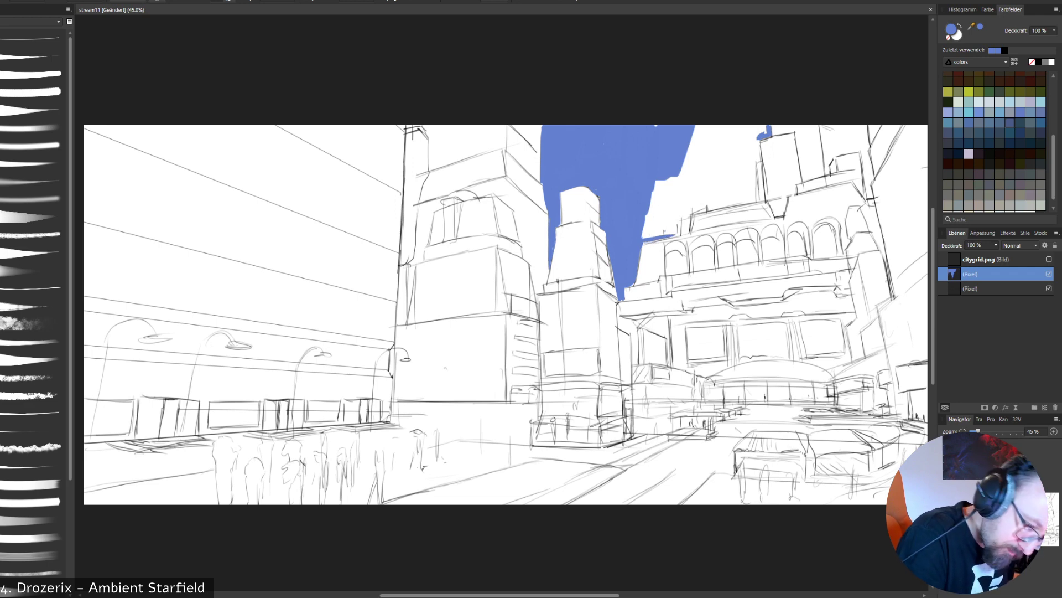
left_click_drag(690, 213, 686, 229)
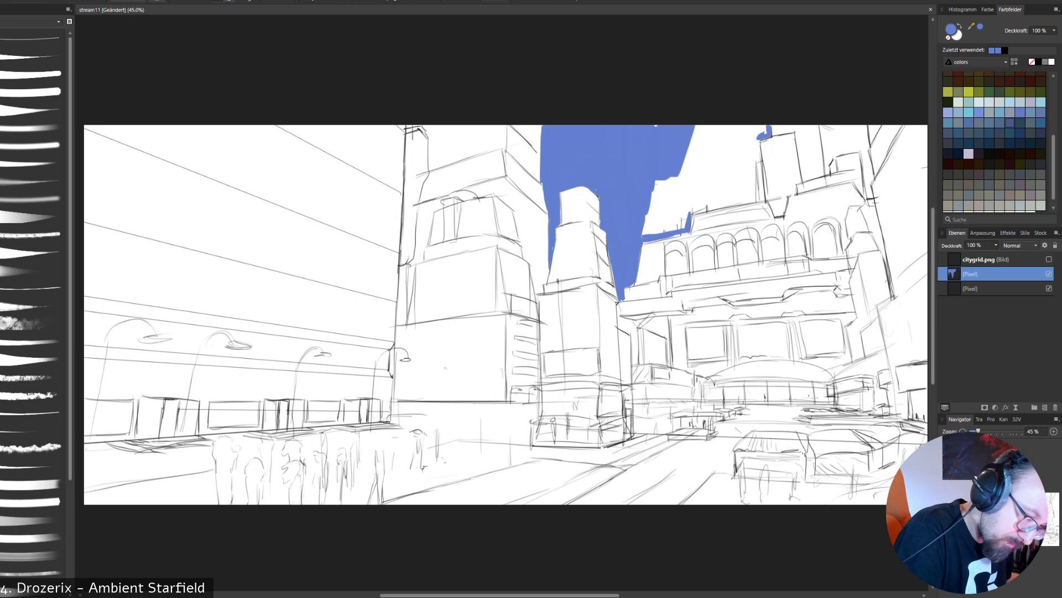
mouse_move(656, 180)
left_mouse_down()
mouse_move(646, 226)
mouse_move(680, 213)
mouse_move(685, 224)
mouse_move(682, 213)
mouse_move(644, 233)
mouse_move(671, 214)
left_mouse_up()
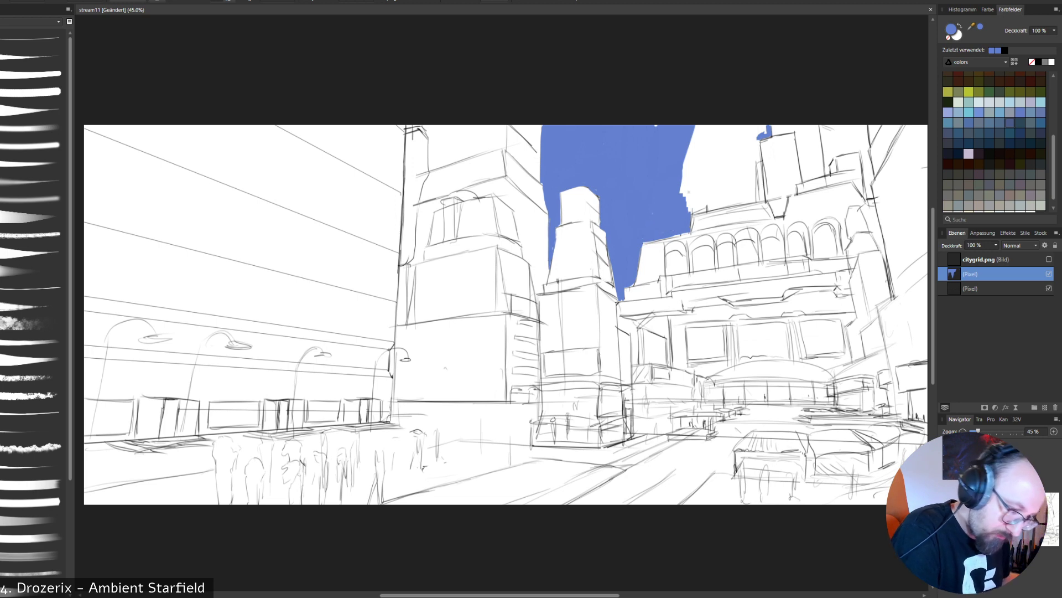
- Extend the blue sky along the arcaded building's upper roofline and down the left side of its rooftop tower
left_click_drag(689, 211, 732, 205)
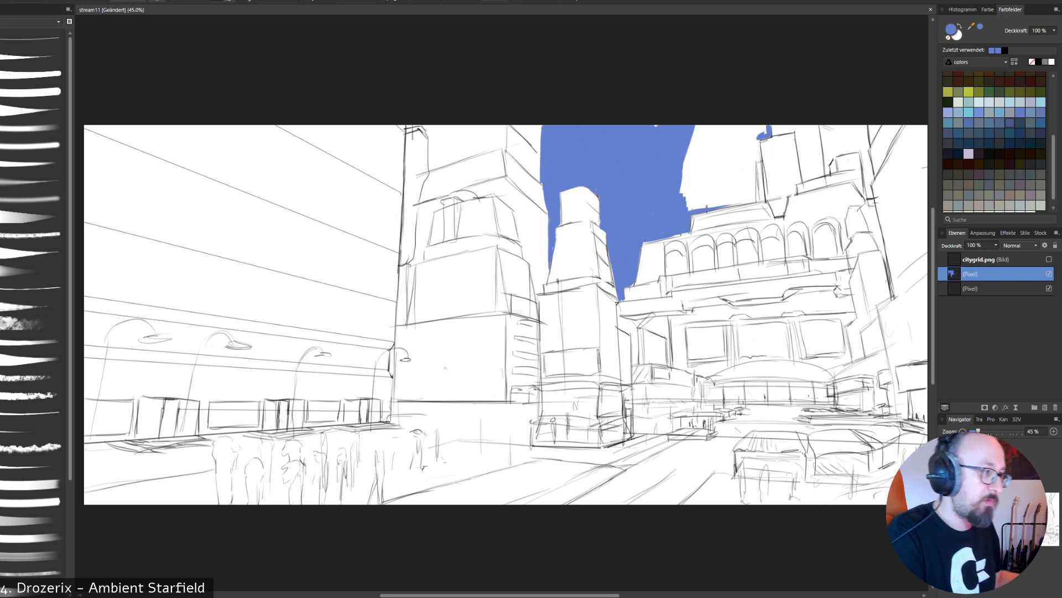
left_click_drag(699, 137, 685, 195)
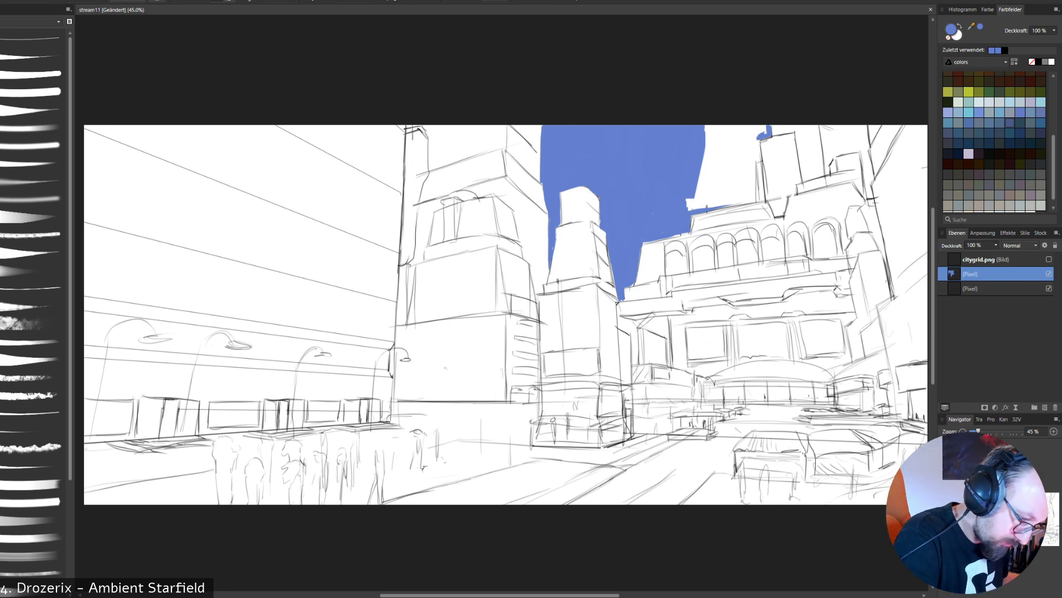
left_click_drag(687, 206, 742, 199)
left_click_drag(759, 136, 755, 199)
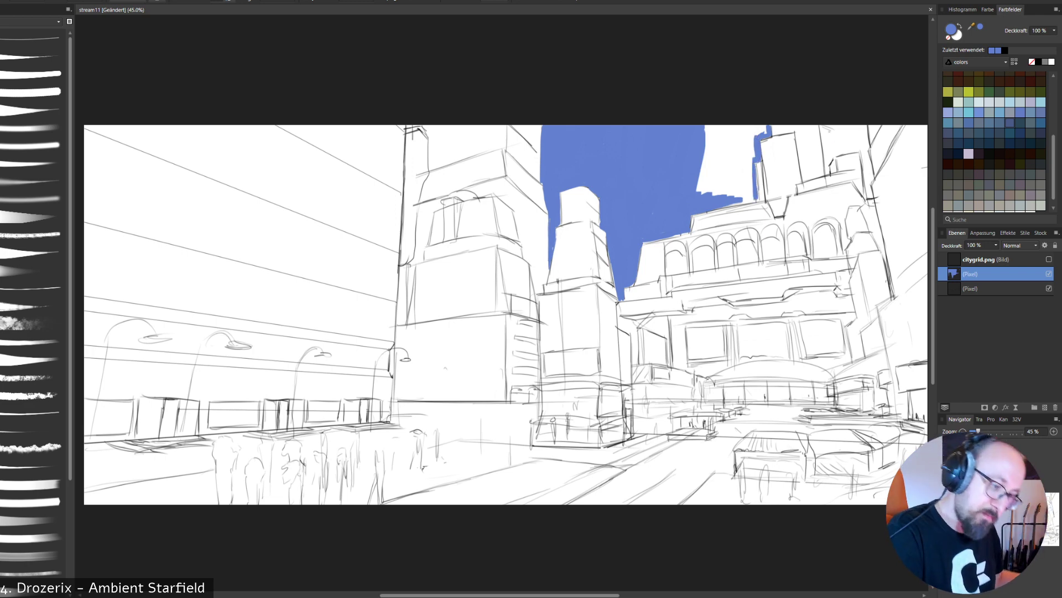
- Fill the sky gap right of the rooftop tower and the remaining white sky to its left with blue
mouse_move(823, 126)
left_mouse_down()
mouse_move(829, 174)
mouse_move(837, 152)
mouse_move(861, 149)
mouse_move(870, 195)
left_mouse_up()
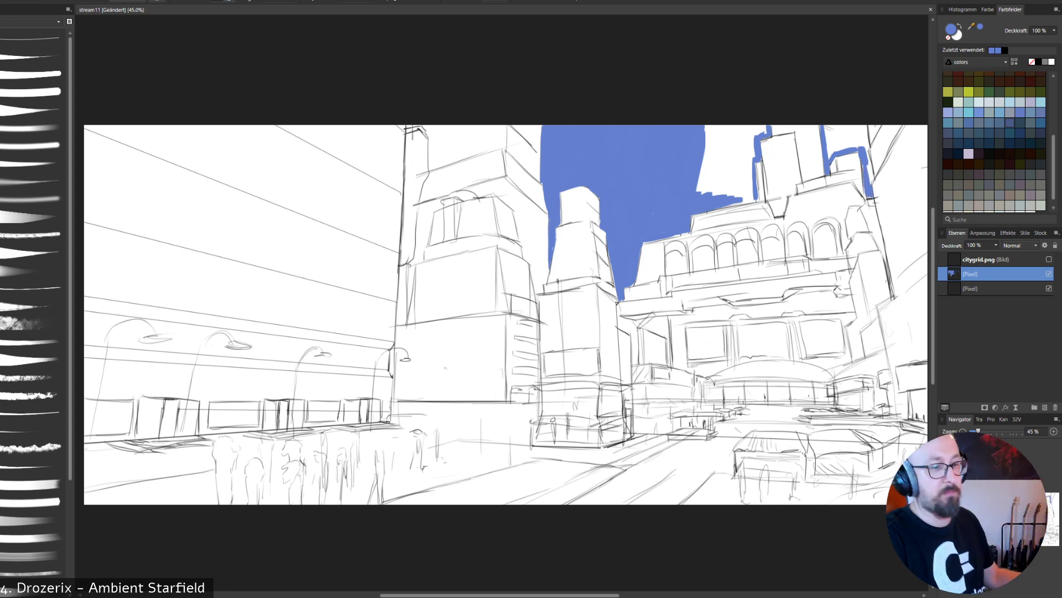
mouse_move(866, 151)
left_mouse_down()
mouse_move(871, 176)
mouse_move(867, 127)
left_mouse_up()
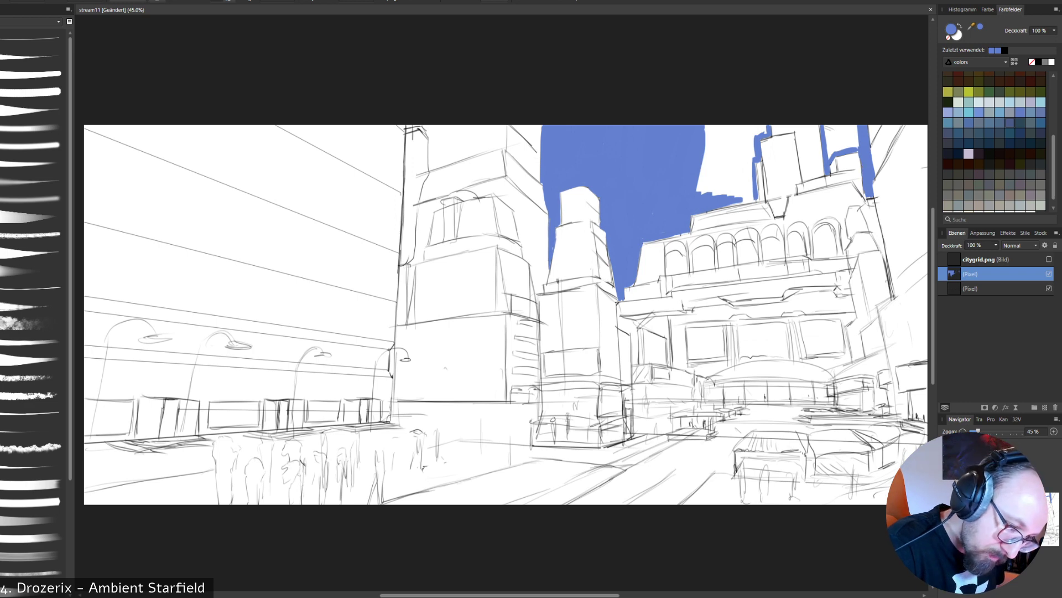
mouse_move(830, 128)
left_mouse_down()
mouse_move(830, 154)
mouse_move(851, 144)
mouse_move(854, 129)
mouse_move(857, 145)
mouse_move(825, 127)
left_mouse_up()
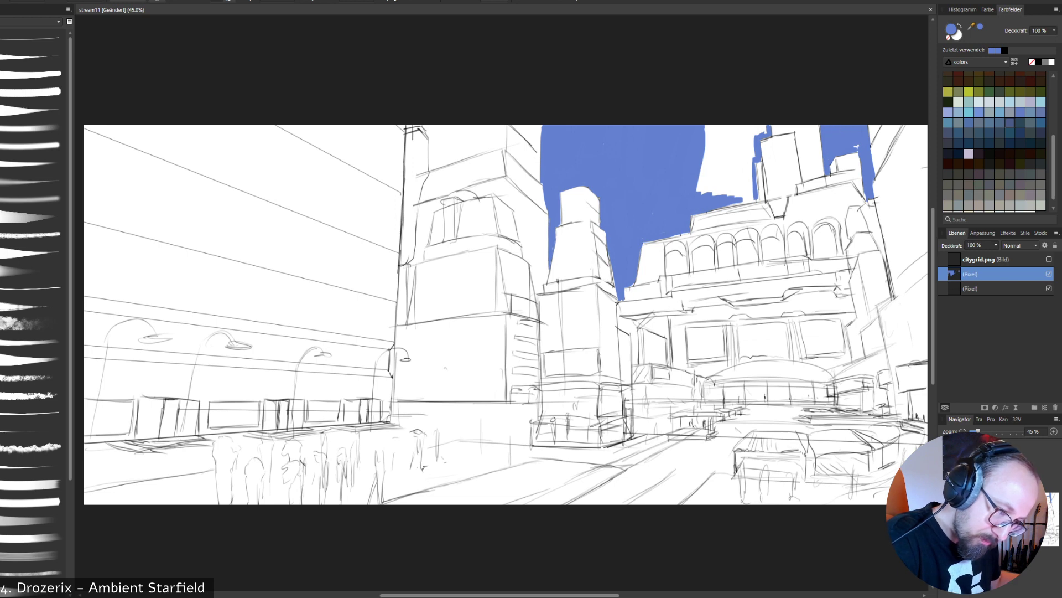
mouse_move(729, 188)
left_mouse_down()
mouse_move(714, 128)
mouse_move(700, 188)
mouse_move(723, 194)
mouse_move(730, 128)
mouse_move(744, 185)
mouse_move(753, 128)
mouse_move(754, 155)
mouse_move(766, 134)
mouse_move(718, 138)
left_mouse_up()
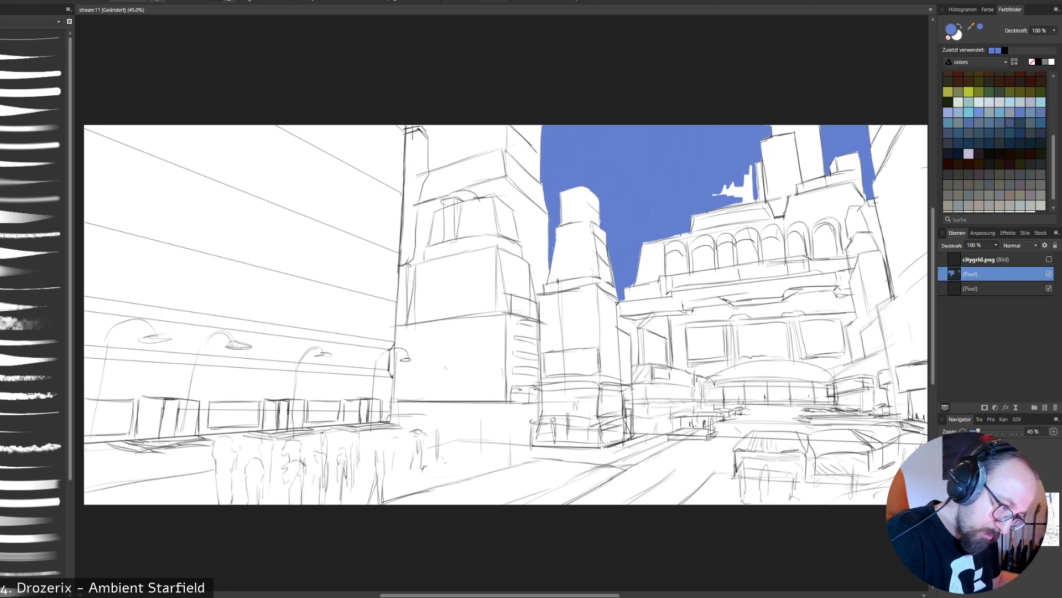
mouse_move(736, 199)
left_mouse_down()
mouse_move(748, 166)
mouse_move(750, 195)
mouse_move(731, 204)
mouse_move(753, 196)
mouse_move(731, 184)
mouse_move(757, 197)
mouse_move(707, 212)
left_mouse_up()
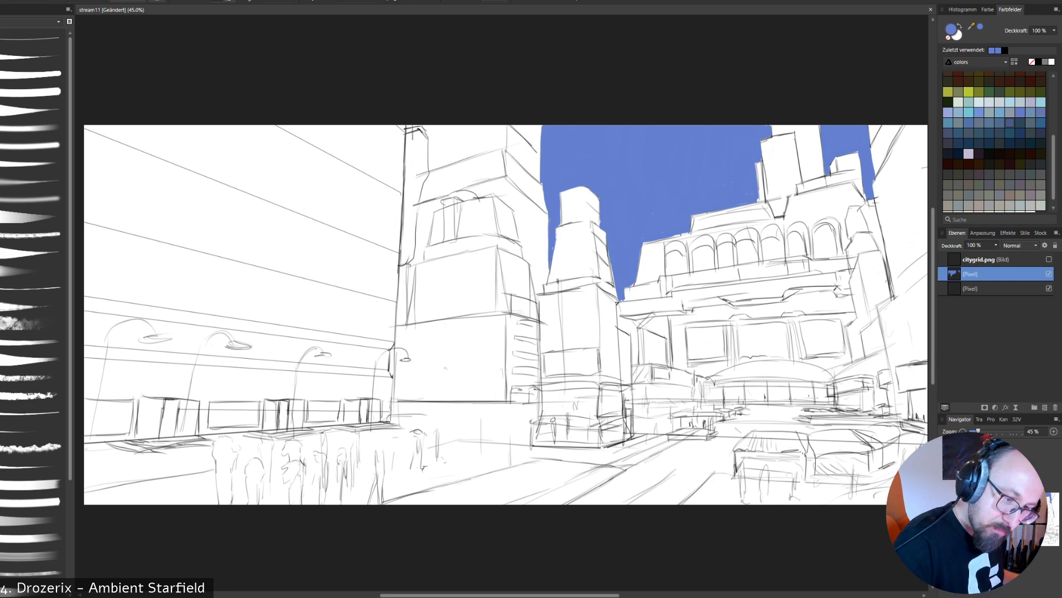
- Choose a dark navy paint colour and add a new pixel layer directly below the blue sky layer
left_click(1042, 133)
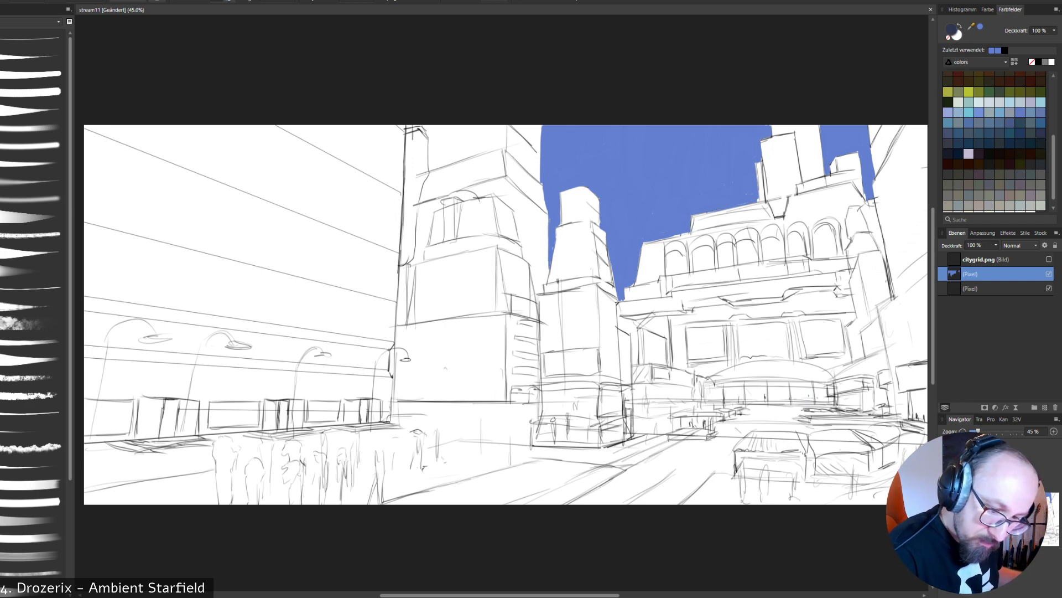
key("ctrl+shift+n")
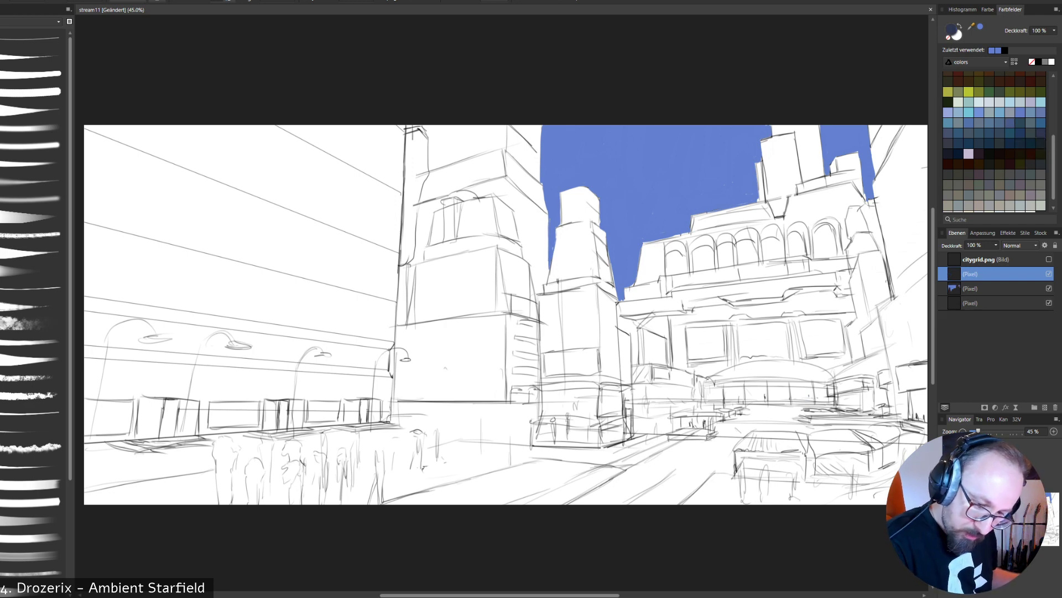
left_click_drag(991, 274, 994, 295)
- Paint the central tower's left side and middle section dark navy, from below its cap down towards the base
left_click_drag(574, 230, 573, 292)
left_click_drag(562, 230, 546, 301)
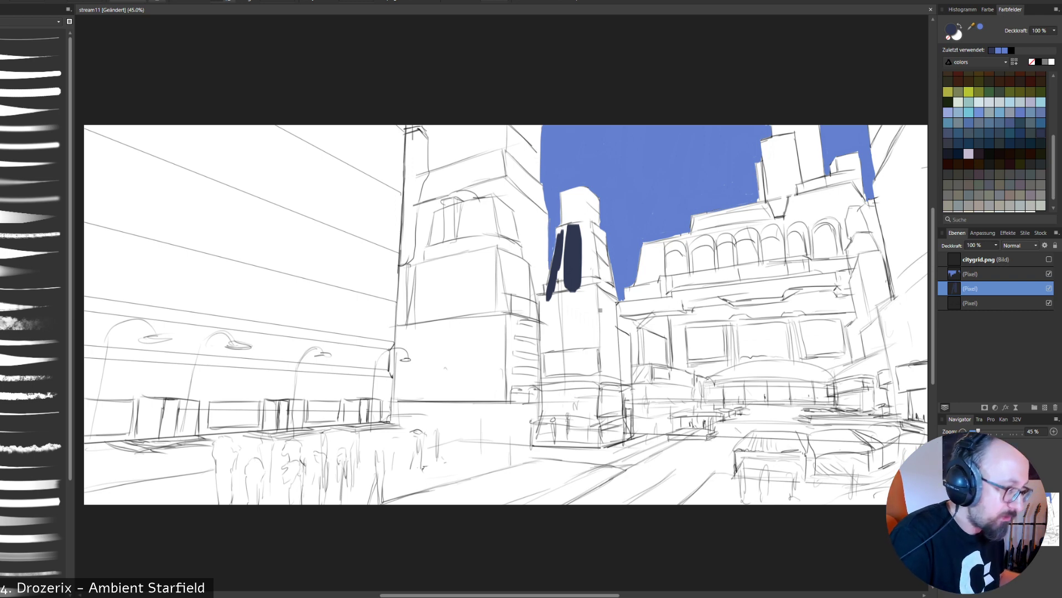
mouse_move(546, 286)
left_mouse_down()
mouse_move(539, 320)
mouse_move(559, 296)
mouse_move(540, 321)
mouse_move(544, 360)
left_mouse_up()
left_click_drag(544, 324, 551, 415)
left_click_drag(557, 299, 563, 390)
left_click_drag(560, 244, 570, 362)
left_click_drag(573, 262, 575, 376)
left_click_drag(587, 274, 589, 378)
left_click_drag(593, 310, 596, 384)
left_click_drag(600, 288, 609, 391)
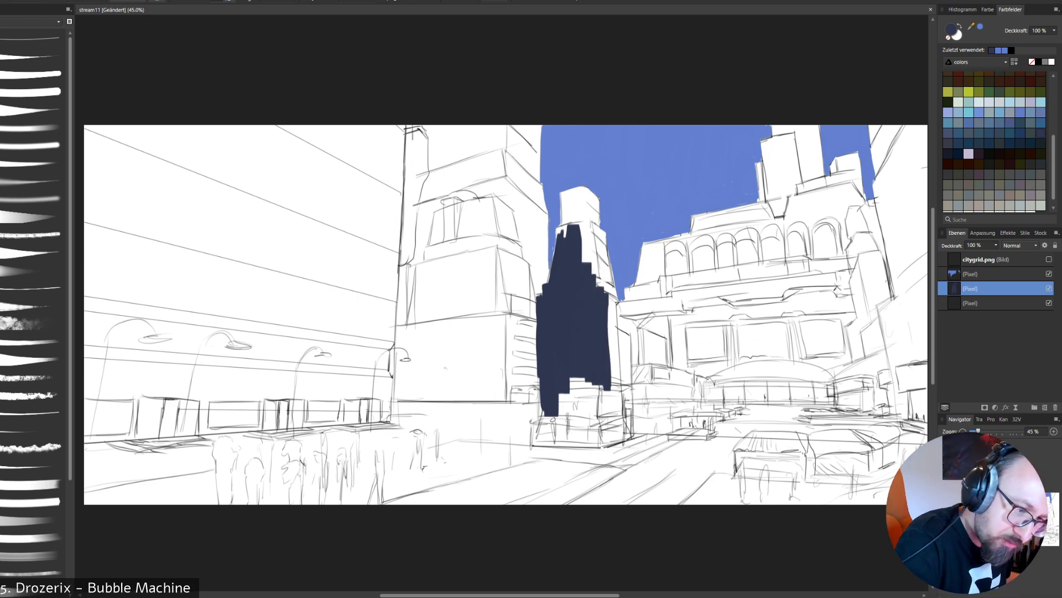
- Set the paint colour to #333E5D and cover the right side of the central tower's shaft
double_click(951, 30)
left_click_drag(231, 290, 237, 283)
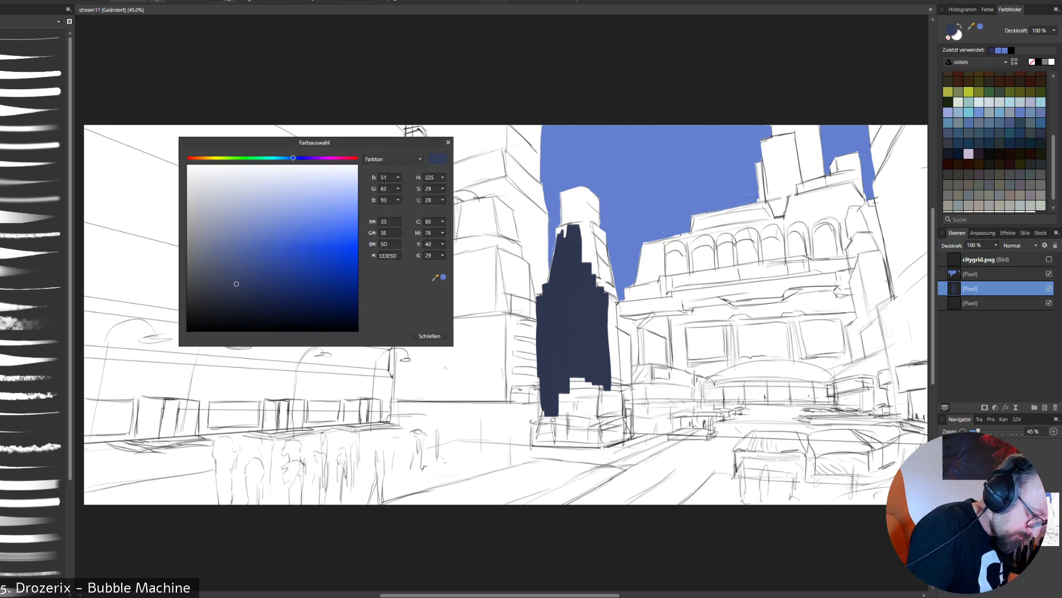
left_click(430, 335)
left_click_drag(592, 291, 596, 382)
left_click_drag(596, 296, 605, 393)
left_click_drag(604, 299, 613, 437)
- Fill the central tower's base with navy down to the ground line, closing the remaining white gaps
mouse_move(602, 393)
left_mouse_down()
mouse_move(603, 440)
mouse_move(589, 439)
left_mouse_up()
mouse_move(578, 378)
left_mouse_down()
mouse_move(578, 443)
mouse_move(561, 440)
left_mouse_up()
mouse_move(550, 416)
left_mouse_down()
mouse_move(550, 450)
mouse_move(539, 445)
left_mouse_up()
left_click_drag(535, 413, 531, 453)
left_click_drag(623, 437, 556, 450)
left_click_drag(609, 448, 559, 449)
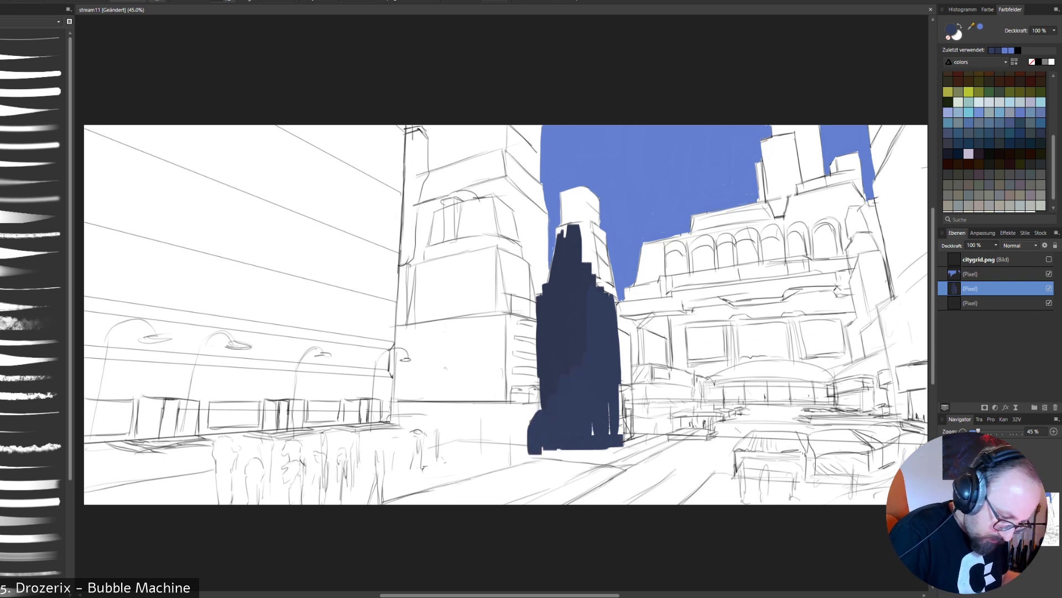
left_click_drag(609, 399, 610, 437)
mouse_move(616, 381)
left_mouse_down()
mouse_move(618, 438)
mouse_move(593, 437)
left_mouse_up()
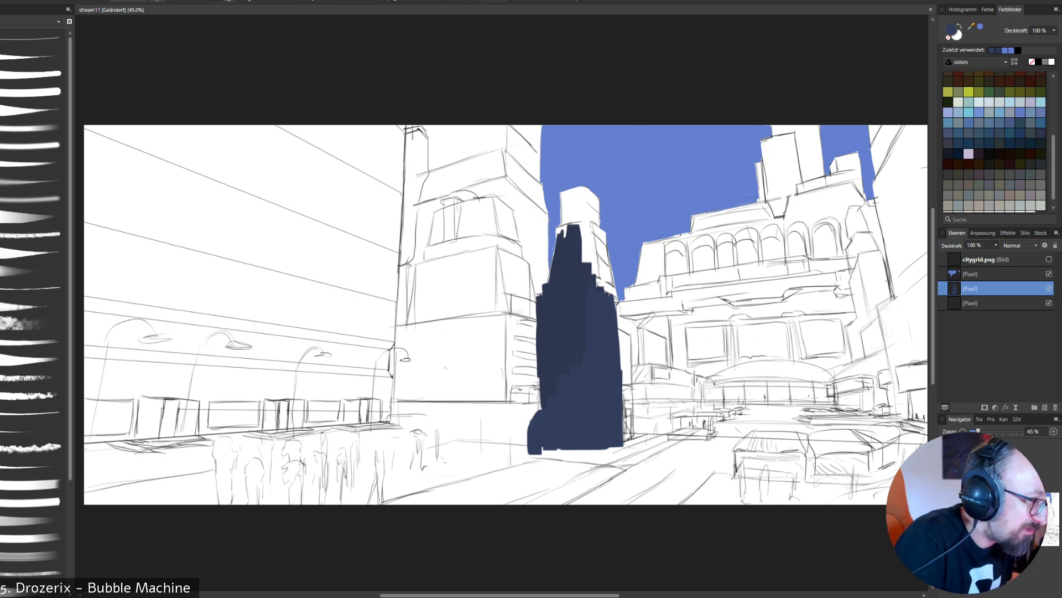
- Fill the central tower's upper right side and its cap with navy up to the sky edge
mouse_move(582, 260)
left_mouse_down()
mouse_move(584, 239)
mouse_move(605, 291)
mouse_move(605, 251)
mouse_move(617, 313)
mouse_move(612, 281)
left_mouse_up()
mouse_move(603, 235)
left_mouse_down()
mouse_move(606, 245)
mouse_move(580, 216)
mouse_move(595, 198)
mouse_move(596, 223)
left_mouse_up()
mouse_move(596, 223)
left_mouse_down()
mouse_move(596, 198)
mouse_move(598, 224)
mouse_move(597, 200)
mouse_move(599, 212)
left_mouse_up()
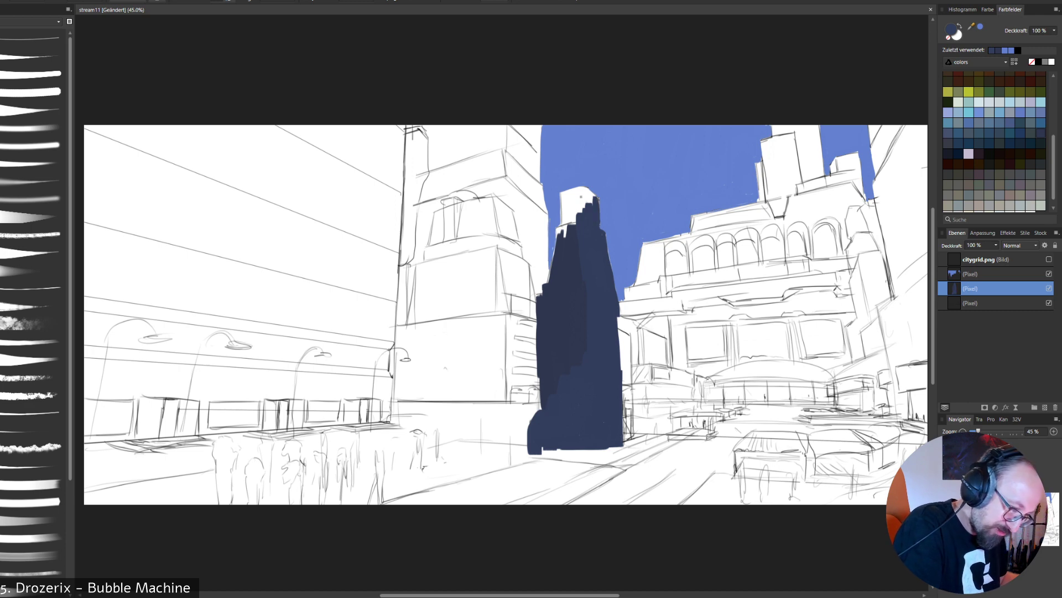
mouse_move(581, 191)
left_mouse_down()
mouse_move(574, 224)
mouse_move(570, 199)
mouse_move(556, 236)
left_mouse_up()
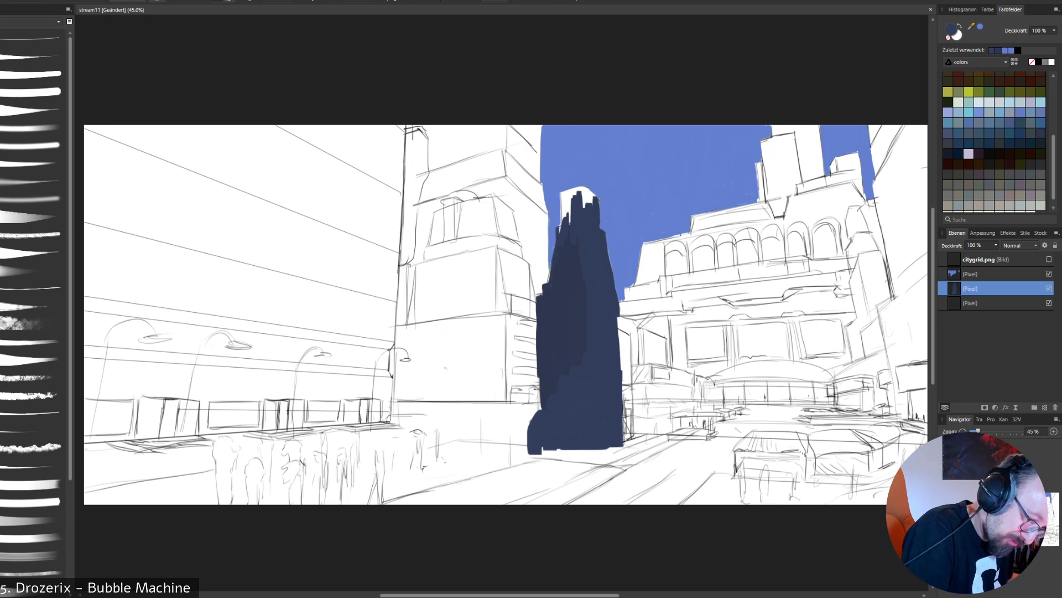
mouse_move(569, 216)
left_mouse_down()
mouse_move(561, 196)
mouse_move(578, 188)
mouse_move(588, 202)
left_mouse_up()
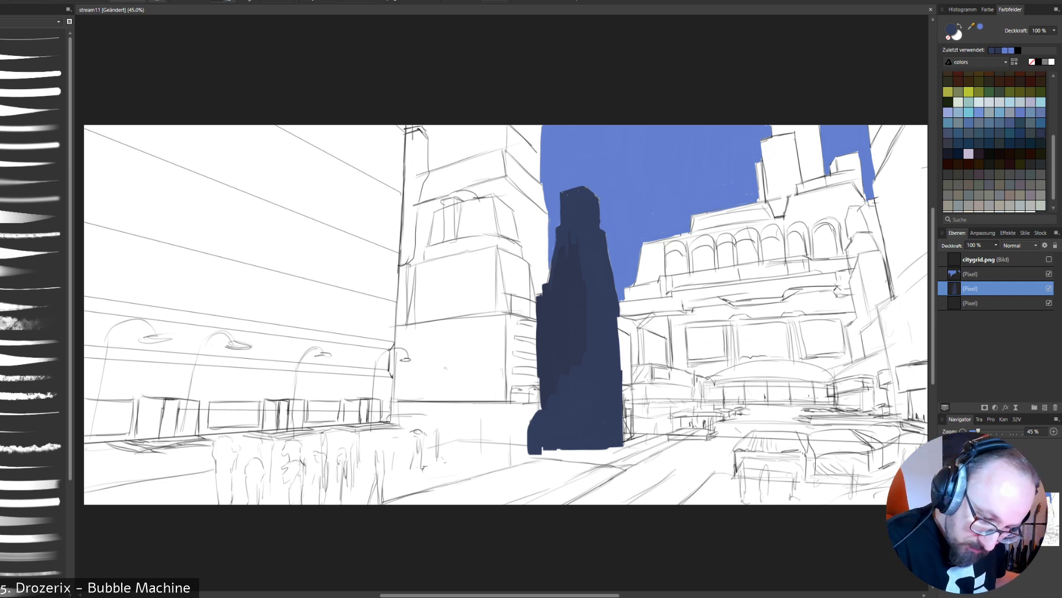
- Move the line sketch layer above the sky and navy layers and make the navy layer active
left_click_drag(971, 303, 971, 267)
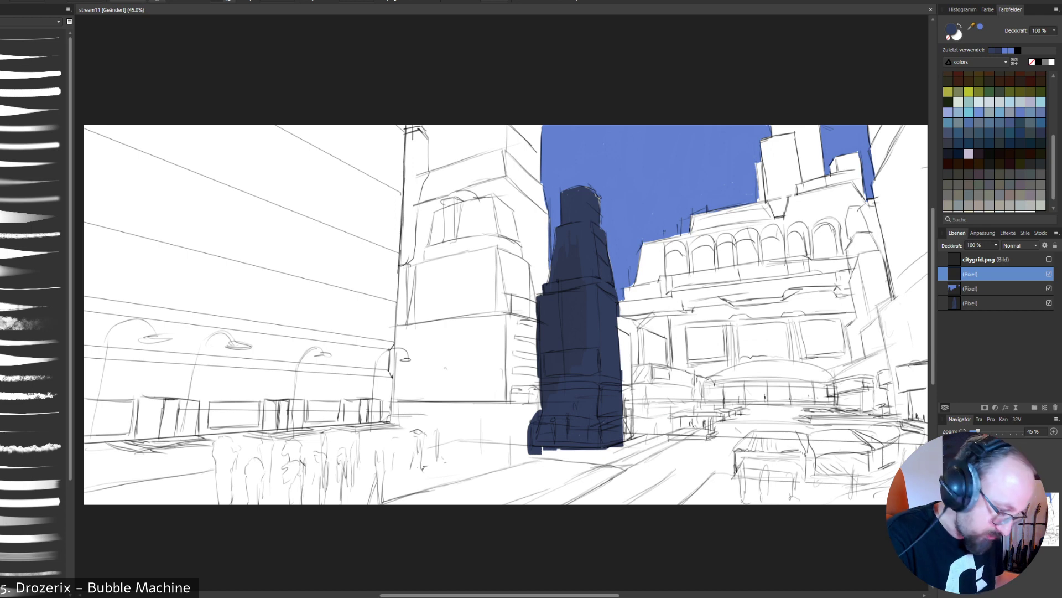
left_click(971, 289)
left_click(971, 303)
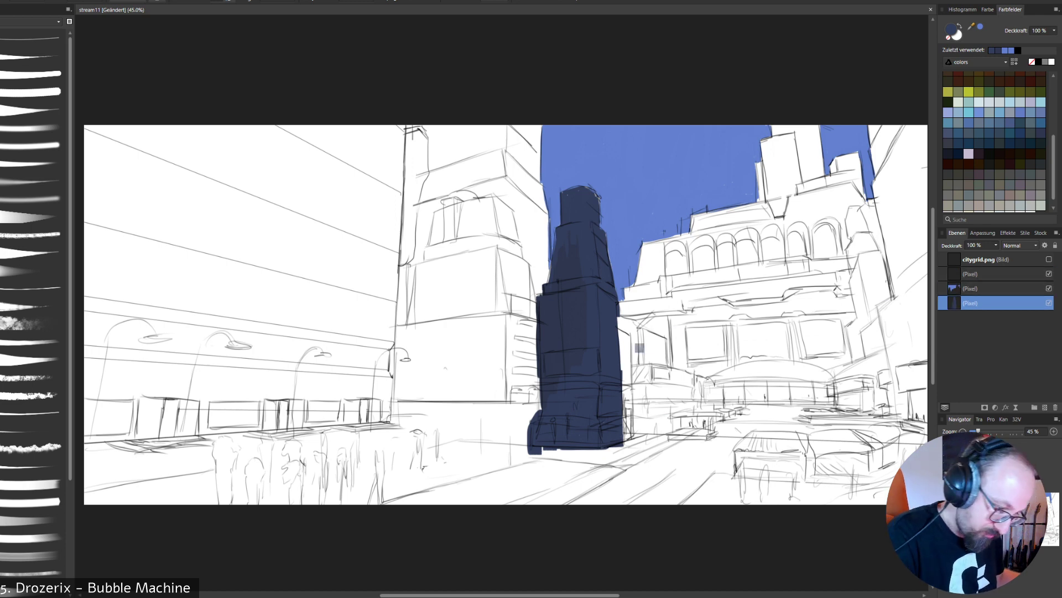
- Block in the street, the left-hand buildings and the lower front of the arcaded building with navy
mouse_move(641, 350)
left_mouse_down()
mouse_move(643, 365)
mouse_move(742, 413)
mouse_move(421, 483)
mouse_move(194, 480)
mouse_move(874, 490)
left_mouse_up()
left_click_drag(891, 451, 91, 487)
mouse_move(797, 459)
left_mouse_down()
mouse_move(238, 440)
mouse_move(766, 431)
mouse_move(304, 385)
mouse_move(102, 149)
mouse_move(243, 343)
mouse_move(399, 443)
mouse_move(498, 249)
mouse_move(517, 166)
mouse_move(518, 238)
mouse_move(536, 130)
mouse_move(528, 287)
mouse_move(545, 260)
mouse_move(517, 388)
mouse_move(539, 388)
left_mouse_up()
mouse_move(187, 172)
left_mouse_down()
mouse_move(128, 262)
mouse_move(190, 133)
left_mouse_up()
mouse_move(819, 428)
left_mouse_down()
mouse_move(913, 434)
mouse_move(902, 352)
mouse_move(886, 393)
mouse_move(916, 382)
left_mouse_up()
left_click_drag(905, 329, 739, 354)
mouse_move(739, 354)
left_mouse_down()
mouse_move(847, 307)
mouse_move(714, 332)
left_mouse_up()
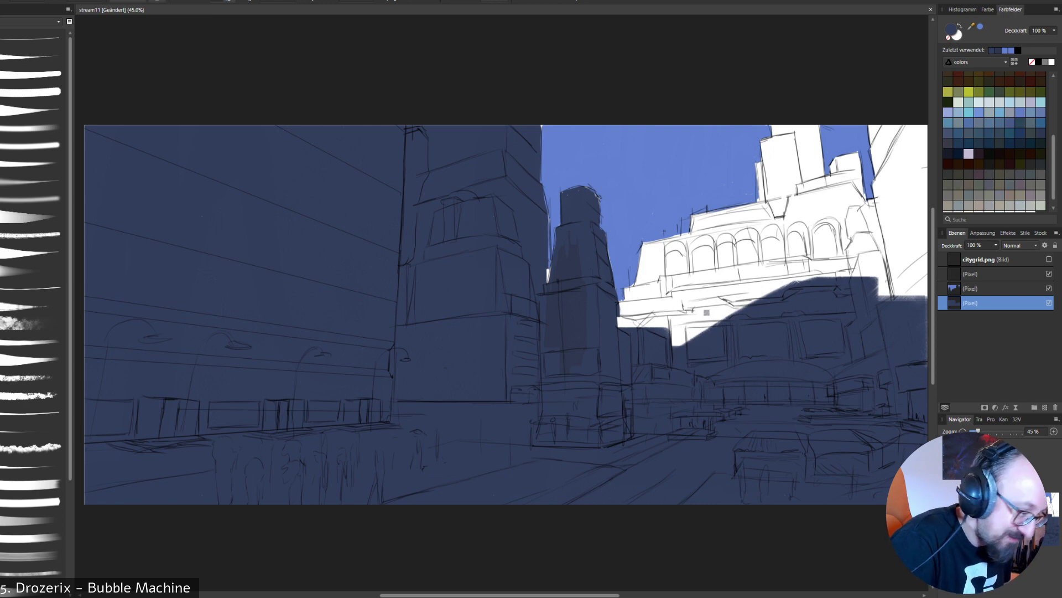
- Cover the arcaded building's left edge and the ledges below its arches with navy
mouse_move(627, 319)
left_mouse_down()
mouse_move(623, 309)
mouse_move(630, 327)
mouse_move(642, 299)
mouse_move(666, 303)
left_mouse_up()
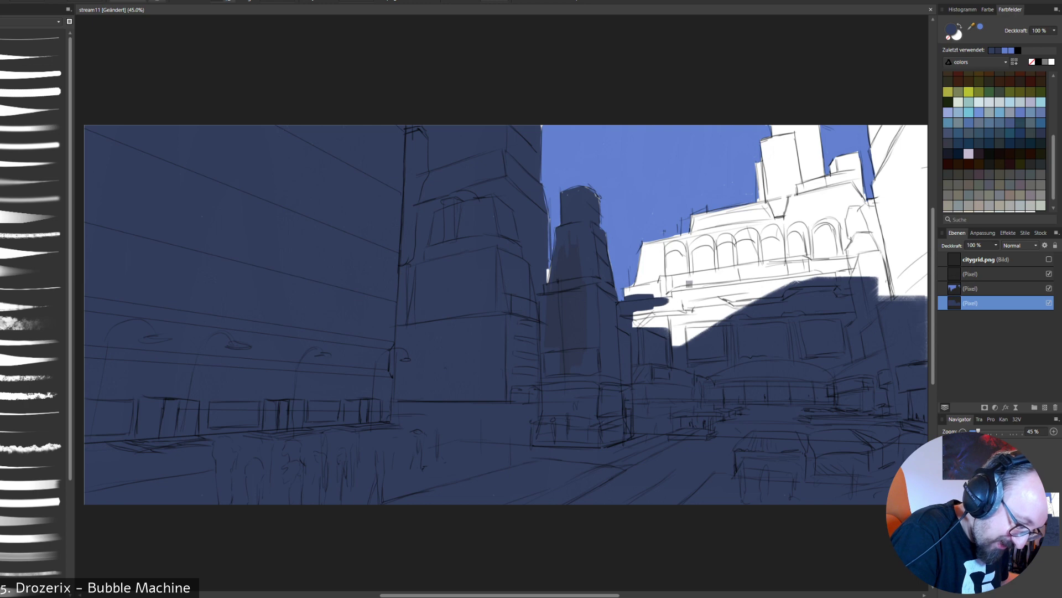
left_click_drag(548, 268, 549, 283)
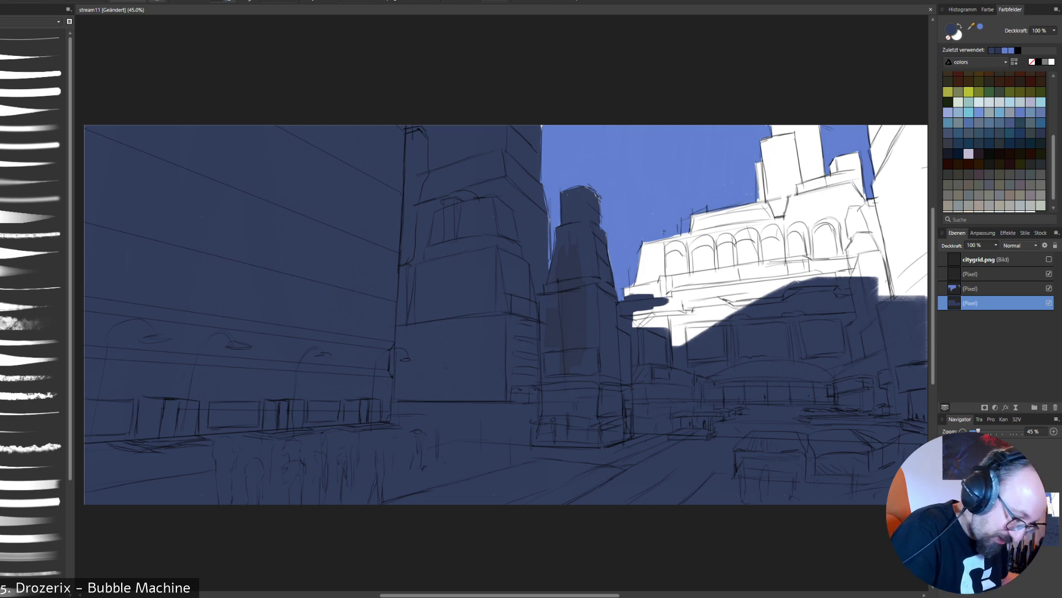
mouse_move(626, 294)
left_mouse_down()
mouse_move(682, 276)
mouse_move(646, 249)
mouse_move(639, 282)
mouse_move(638, 249)
mouse_move(646, 276)
mouse_move(654, 271)
left_mouse_up()
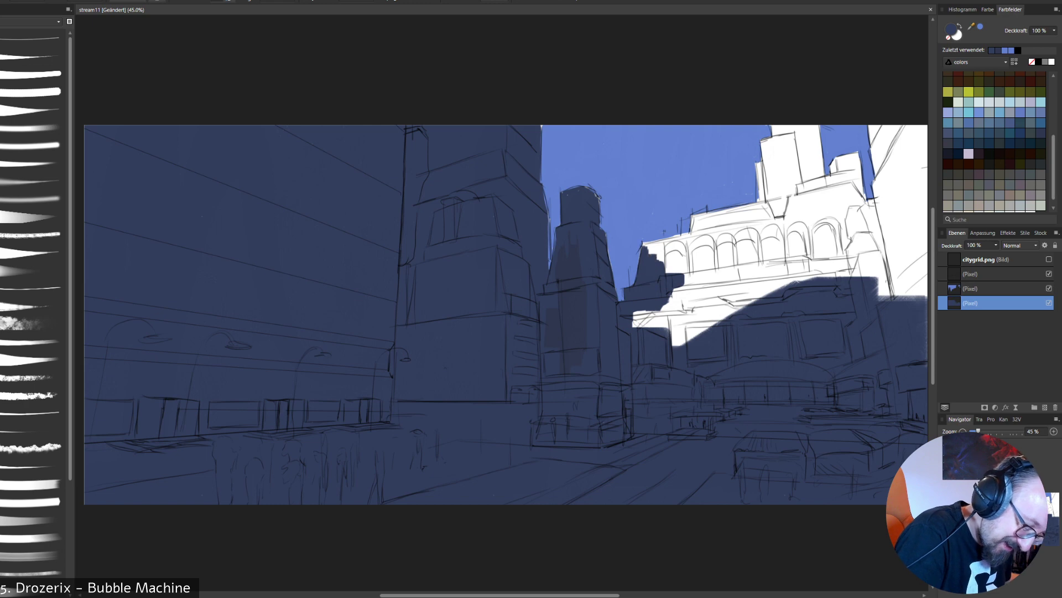
mouse_move(642, 319)
left_mouse_down()
mouse_move(730, 291)
mouse_move(698, 288)
left_mouse_up()
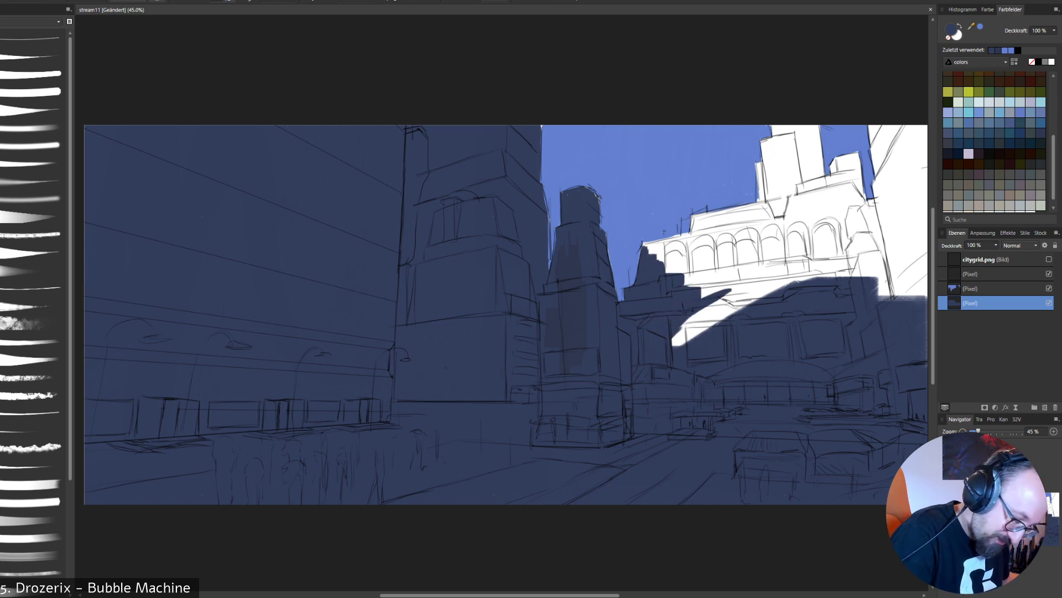
mouse_move(675, 338)
left_mouse_down()
mouse_move(769, 293)
mouse_move(775, 276)
left_mouse_up()
left_click_drag(714, 291, 777, 263)
left_click_drag(705, 269, 791, 255)
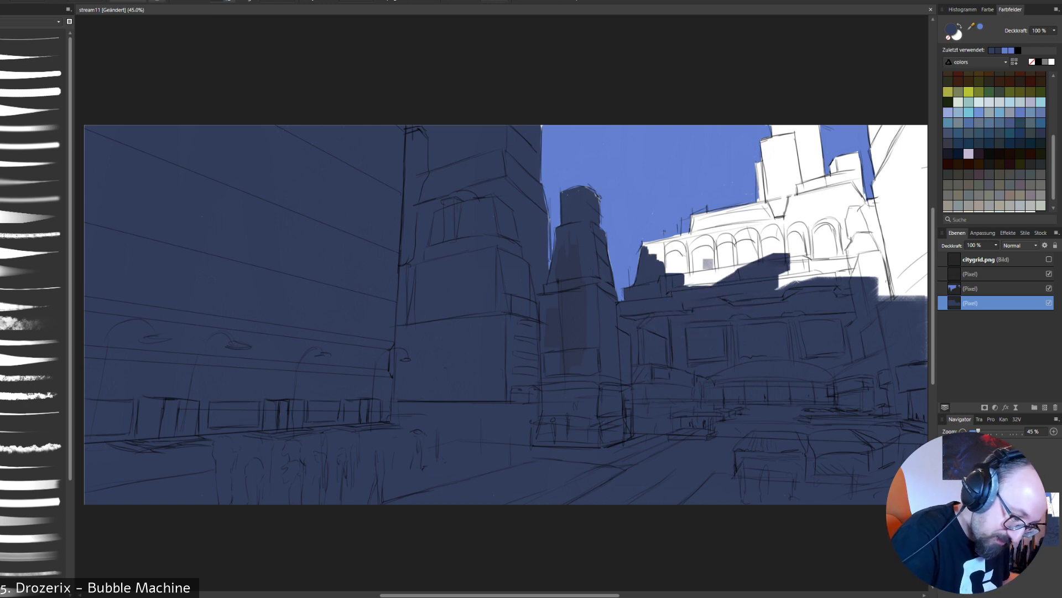
- Paint navy over the middle arches and the far-right building up to the canvas edge
left_click_drag(683, 282, 785, 232)
left_click_drag(777, 287, 924, 224)
left_click_drag(885, 301, 927, 265)
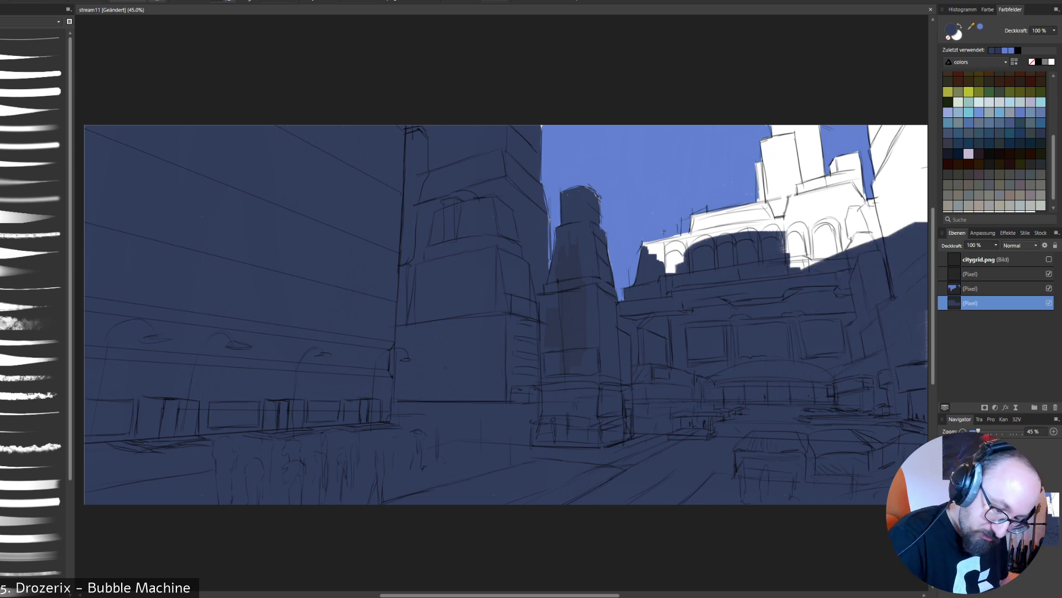
left_click_drag(855, 246, 927, 210)
left_click_drag(813, 266, 927, 161)
left_click_drag(866, 214, 892, 187)
mouse_move(870, 127)
left_mouse_down()
mouse_move(875, 203)
mouse_move(916, 157)
mouse_move(910, 131)
mouse_move(885, 168)
left_mouse_up()
mouse_move(884, 168)
left_mouse_down()
mouse_move(923, 131)
mouse_move(925, 159)
mouse_move(889, 145)
mouse_move(878, 157)
left_mouse_up()
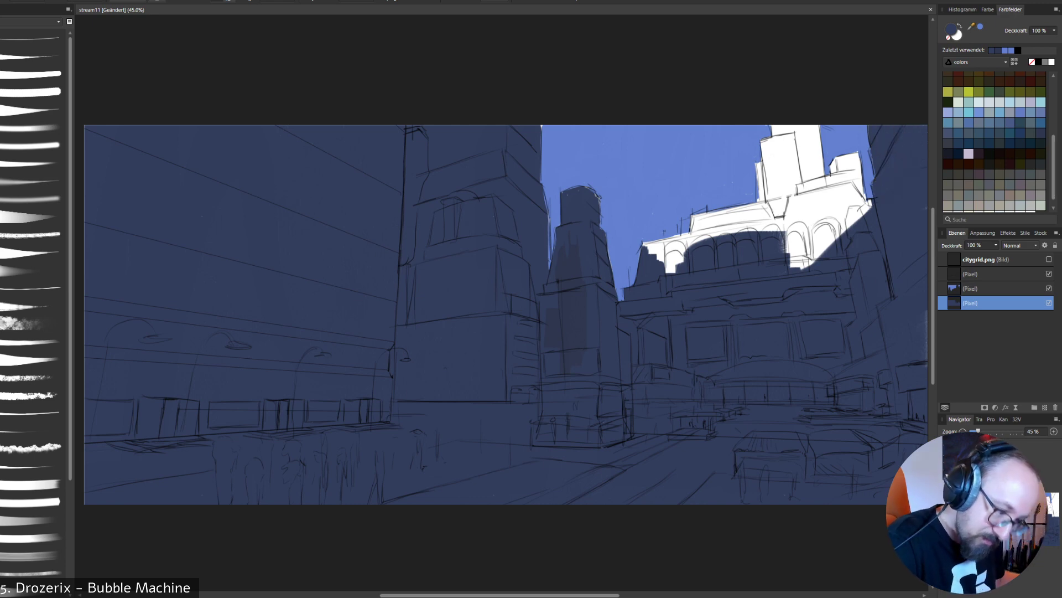
- Fill the outer arches and the stepped roof above the arcade with navy, following the sky edge
left_click_drag(815, 233, 801, 266)
mouse_move(689, 248)
left_mouse_down()
mouse_move(666, 271)
mouse_move(651, 253)
mouse_move(719, 228)
left_mouse_up()
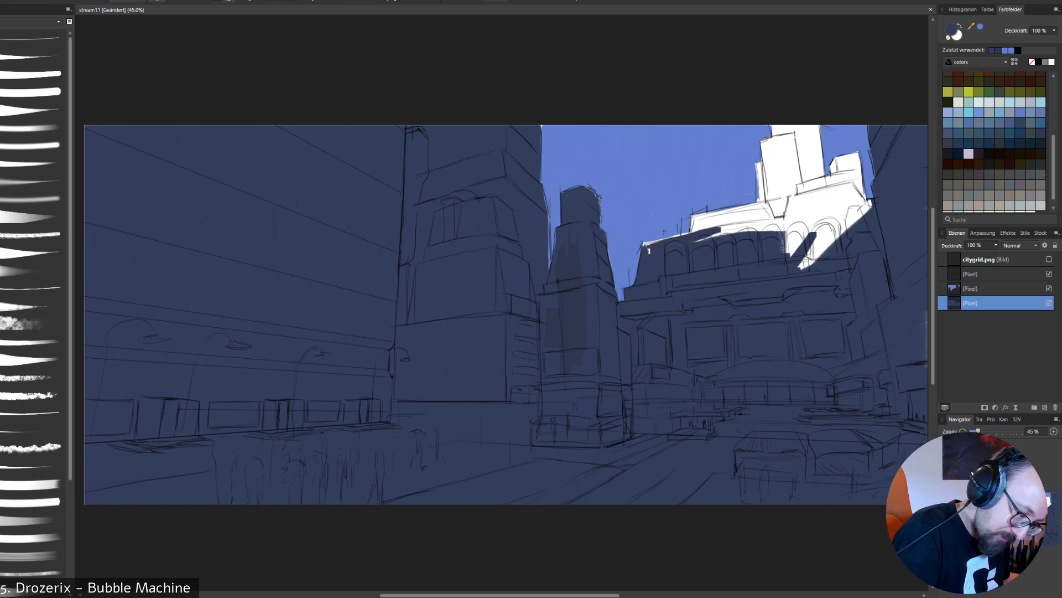
mouse_move(647, 245)
left_mouse_down()
mouse_move(694, 231)
mouse_move(650, 243)
left_mouse_up()
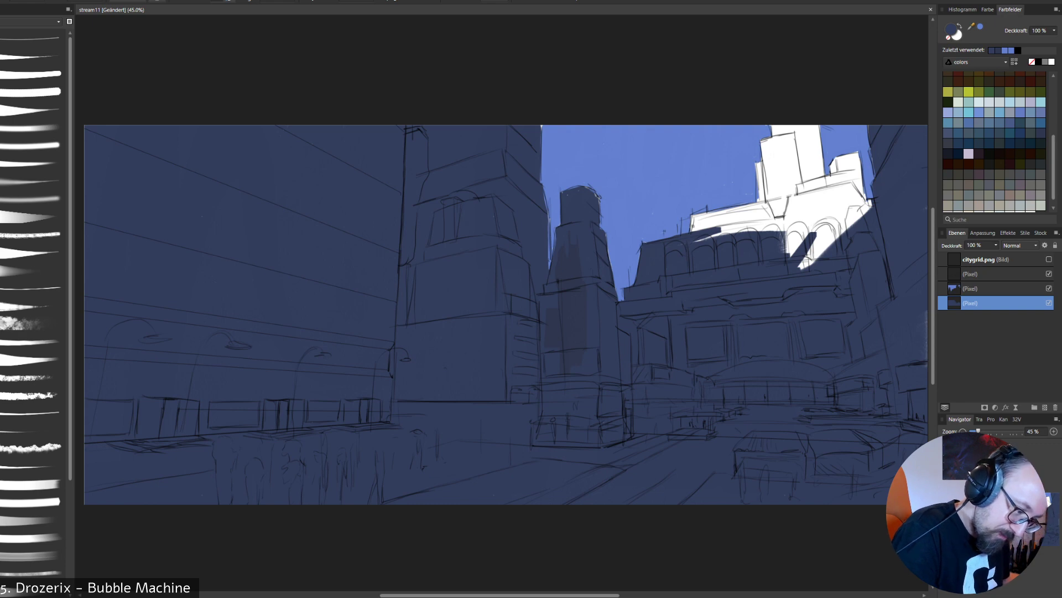
mouse_move(693, 215)
left_mouse_down()
mouse_move(693, 232)
mouse_move(743, 207)
mouse_move(699, 231)
mouse_move(761, 222)
mouse_move(762, 207)
mouse_move(797, 206)
mouse_move(799, 196)
left_mouse_up()
left_click_drag(801, 265, 830, 215)
left_click_drag(787, 248, 821, 207)
left_click_drag(805, 265, 838, 224)
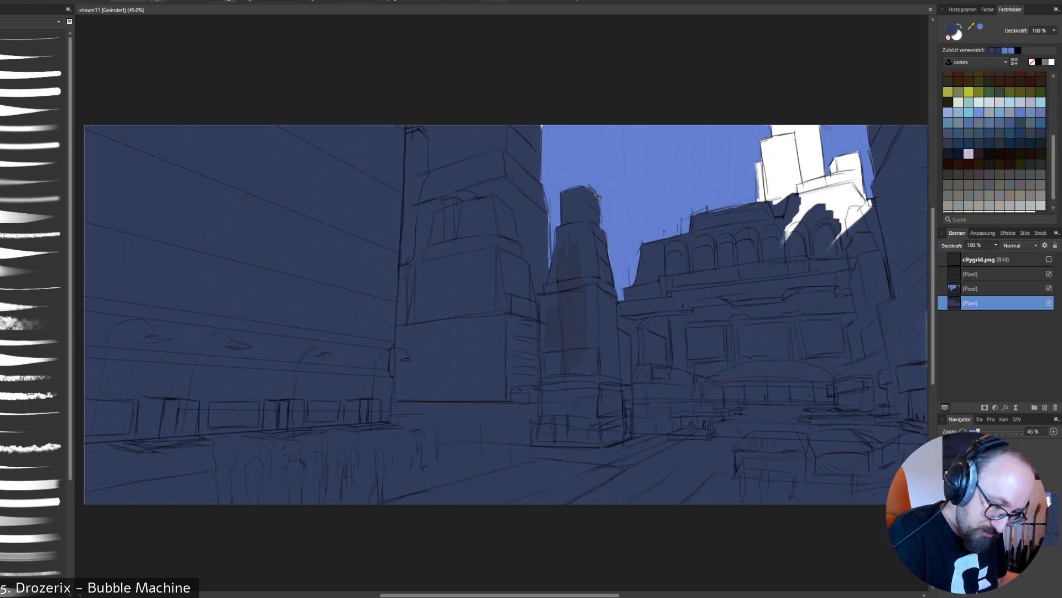
- Cover the right end of the arcaded building's roof and its small turret with navy, redoing the misplaced strokes
left_click_drag(781, 246, 815, 205)
left_click_drag(825, 250, 849, 191)
mouse_move(832, 227)
left_mouse_down()
mouse_move(867, 179)
mouse_move(871, 199)
mouse_move(860, 156)
mouse_move(831, 168)
mouse_move(850, 176)
mouse_move(790, 195)
mouse_move(832, 177)
mouse_move(794, 185)
left_mouse_up()
key("ctrl+z")
key("ctrl+z")
mouse_move(801, 198)
left_mouse_down()
mouse_move(825, 193)
mouse_move(802, 203)
left_mouse_up()
left_click_drag(817, 191, 830, 190)
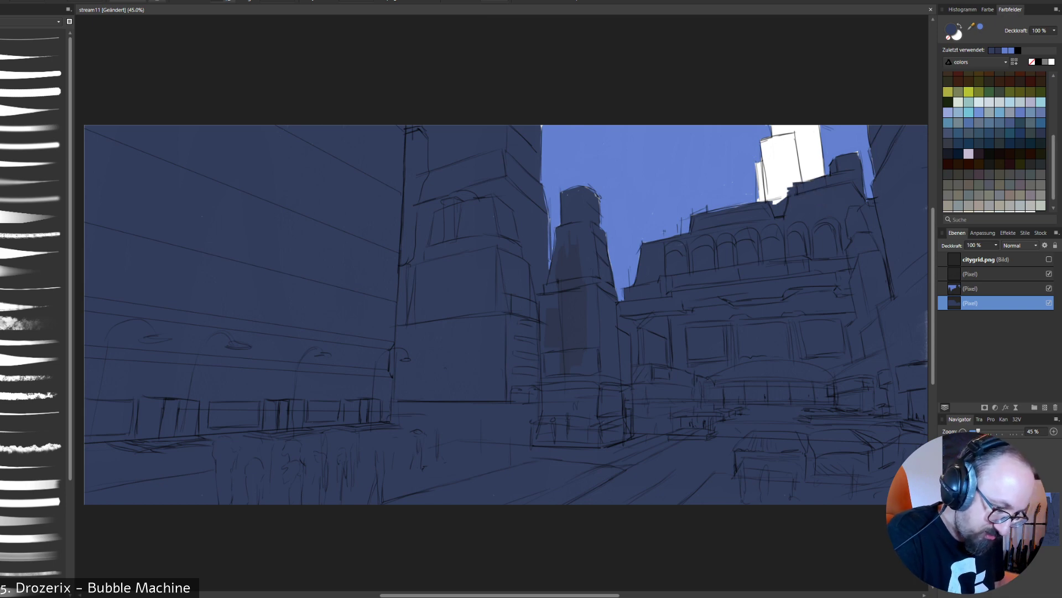
- Fill the arcaded building's tall rooftop tower with navy up to the canvas edge
left_click_drag(796, 146, 801, 180)
mouse_move(793, 143)
left_mouse_down()
mouse_move(796, 186)
mouse_move(782, 199)
left_mouse_up()
left_click_drag(773, 181, 772, 202)
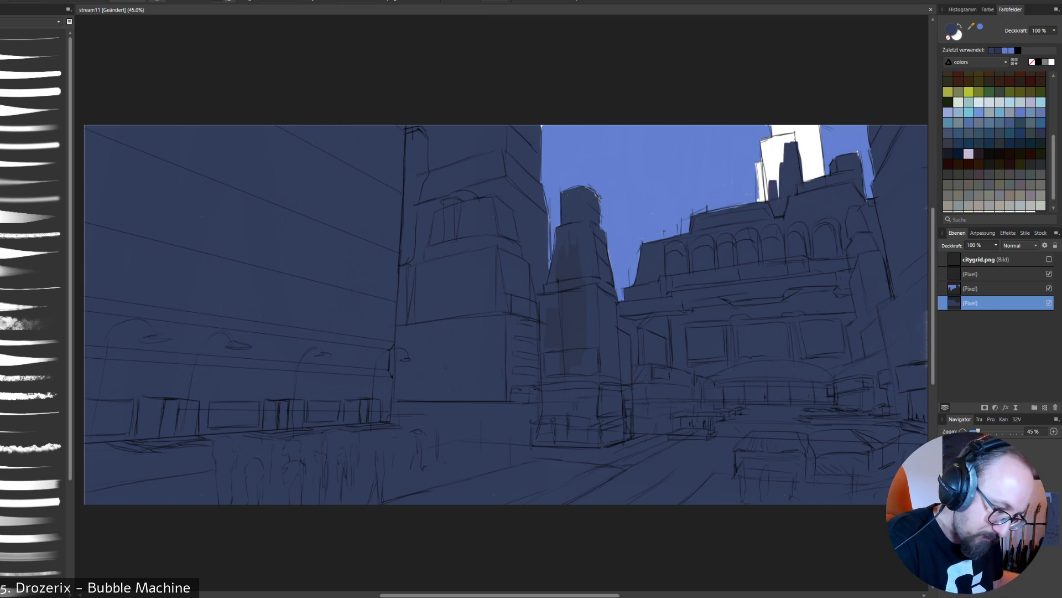
left_click_drag(759, 165, 763, 202)
mouse_move(757, 165)
left_mouse_down()
mouse_move(757, 192)
mouse_move(766, 165)
left_mouse_up()
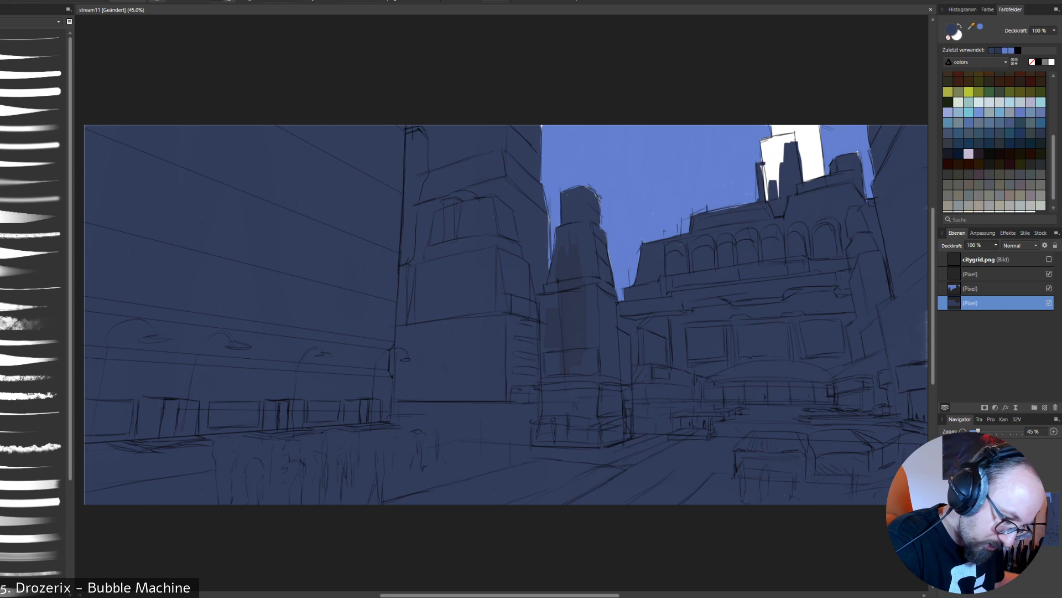
mouse_move(764, 164)
left_mouse_down()
mouse_move(768, 198)
mouse_move(778, 197)
mouse_move(764, 144)
mouse_move(768, 169)
mouse_move(770, 144)
mouse_move(797, 129)
mouse_move(810, 180)
mouse_move(817, 128)
mouse_move(824, 175)
left_mouse_up()
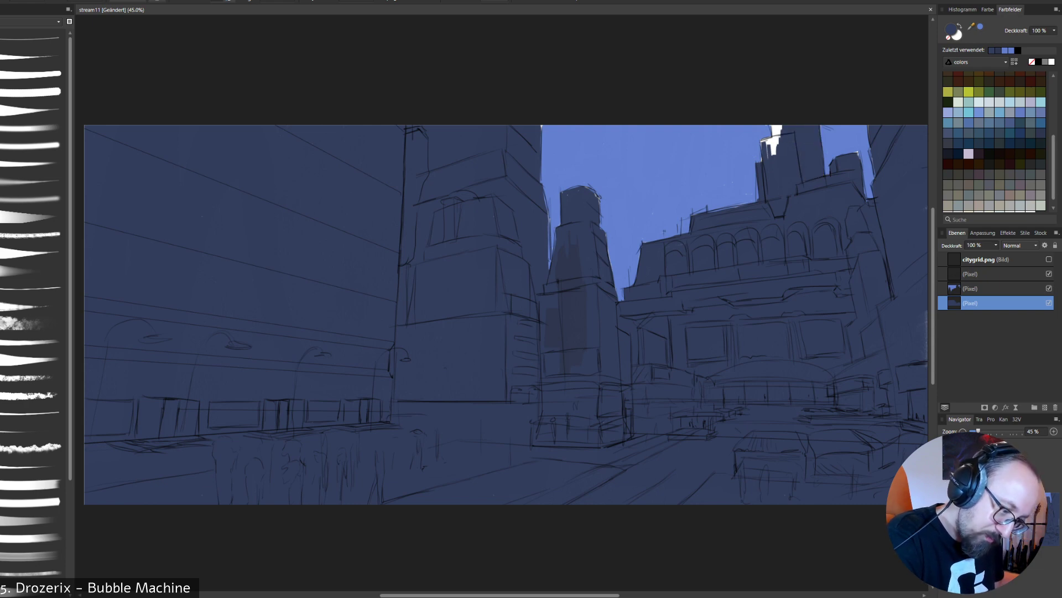
mouse_move(780, 142)
left_mouse_down()
mouse_move(777, 126)
mouse_move(772, 149)
left_mouse_up()
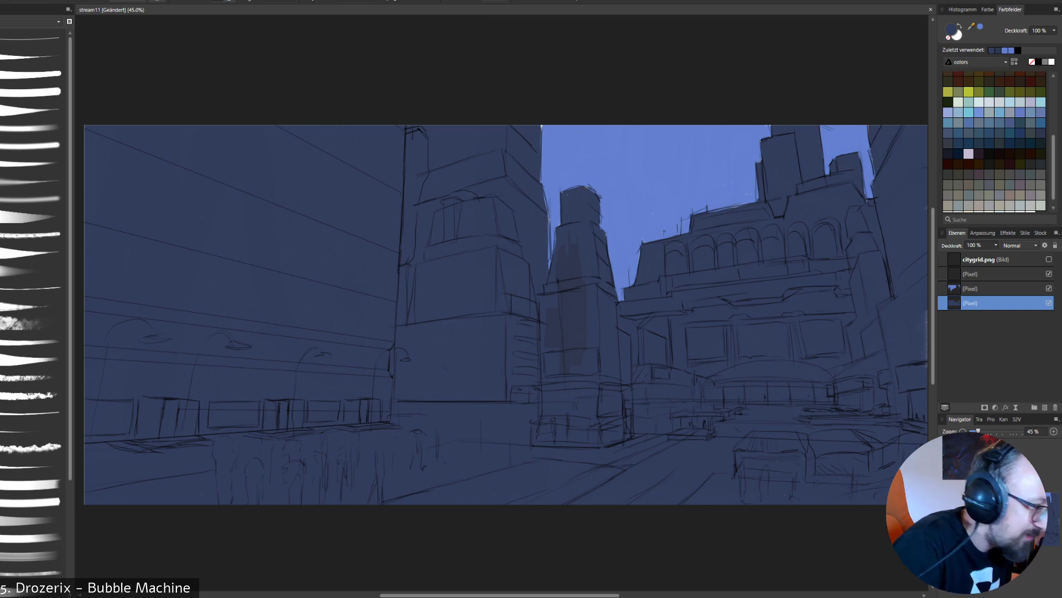
- Sample the darker navy from the central tower and repaint that tower and the large tower left of it
left_click(579, 326, "alt")
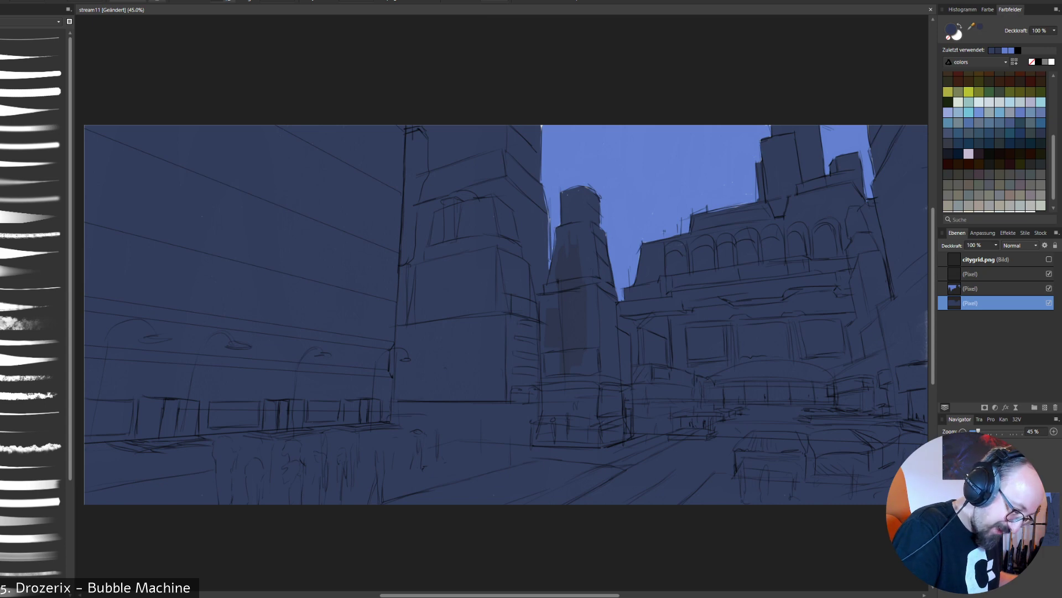
left_click_drag(583, 293, 585, 357)
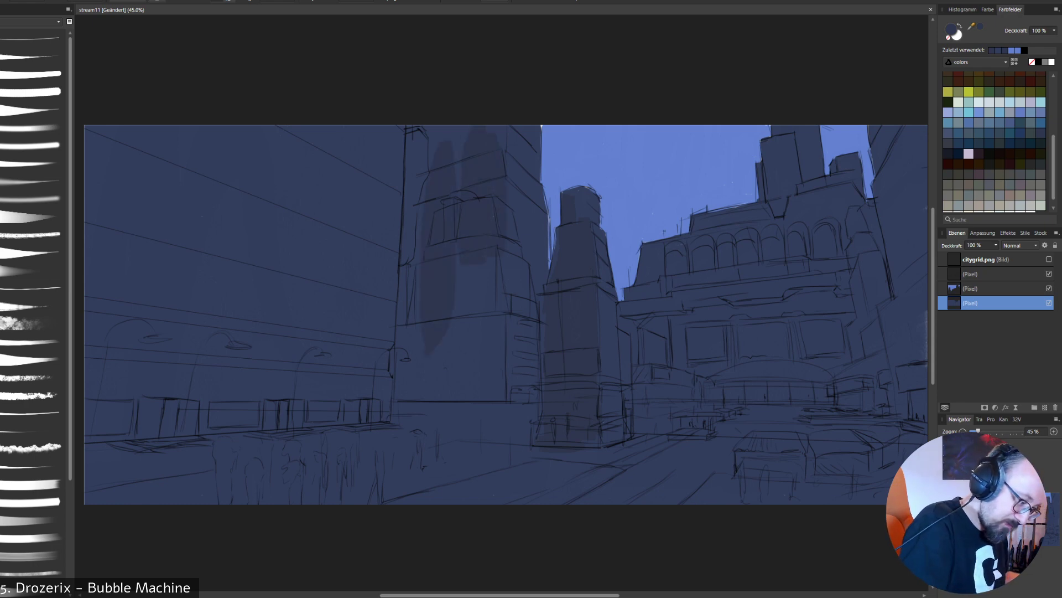
left_click_drag(457, 285, 494, 415)
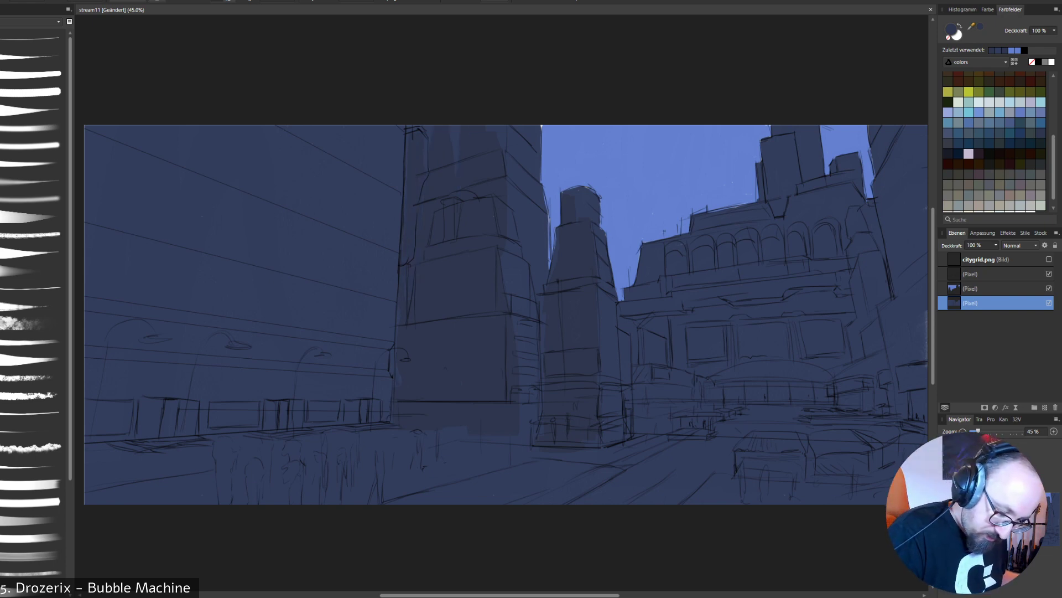
left_click(1010, 102)
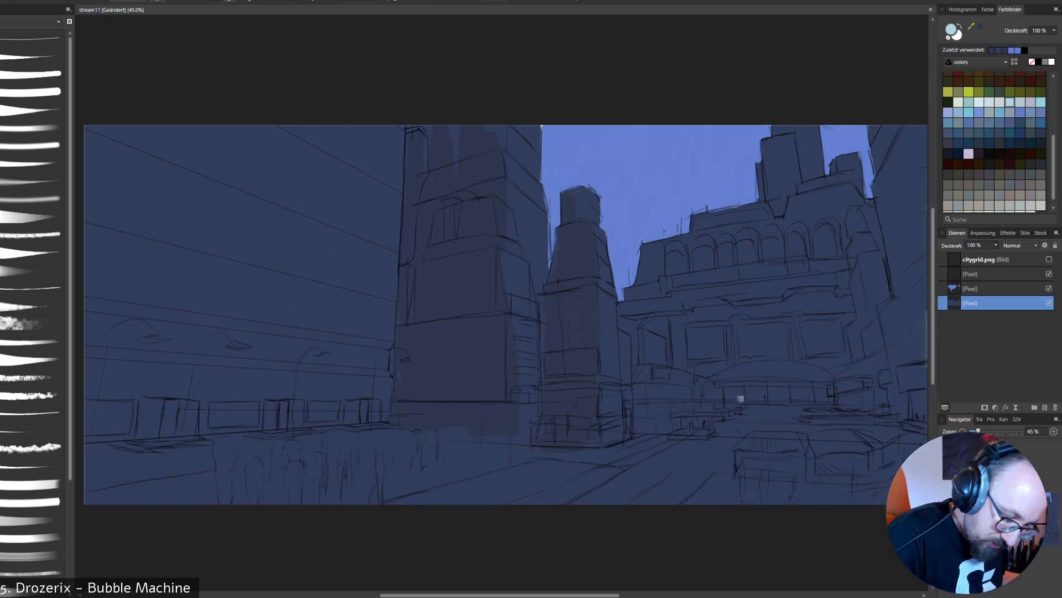
left_click_drag(724, 395, 837, 394)
key("ctrl+z")
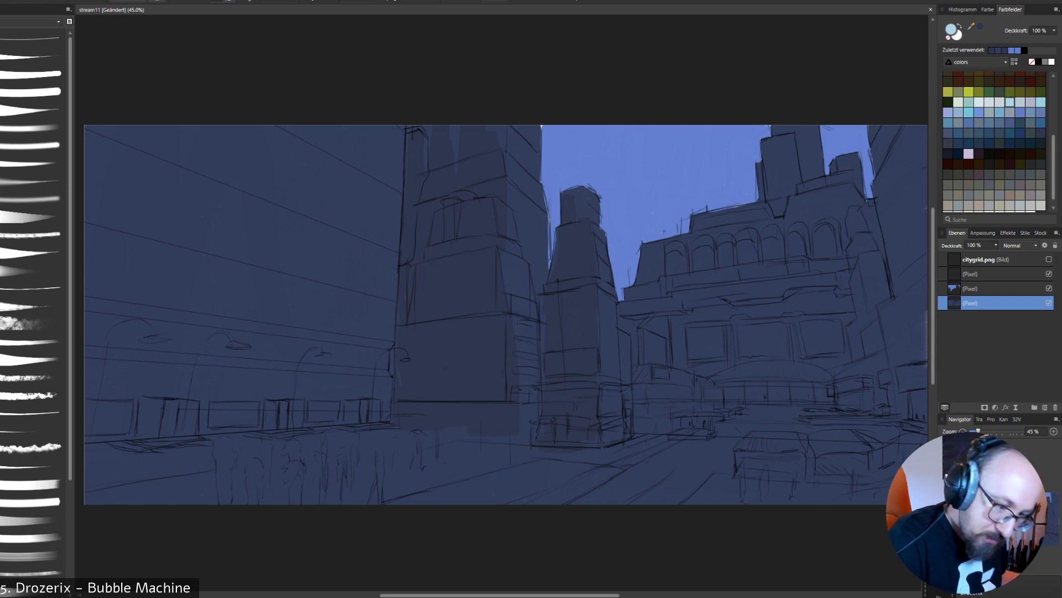
- Choose a medium light blue and paint the glazed entrance band beneath the arcaded building's curved canopy
left_click(979, 113)
left_click_drag(717, 394, 820, 394)
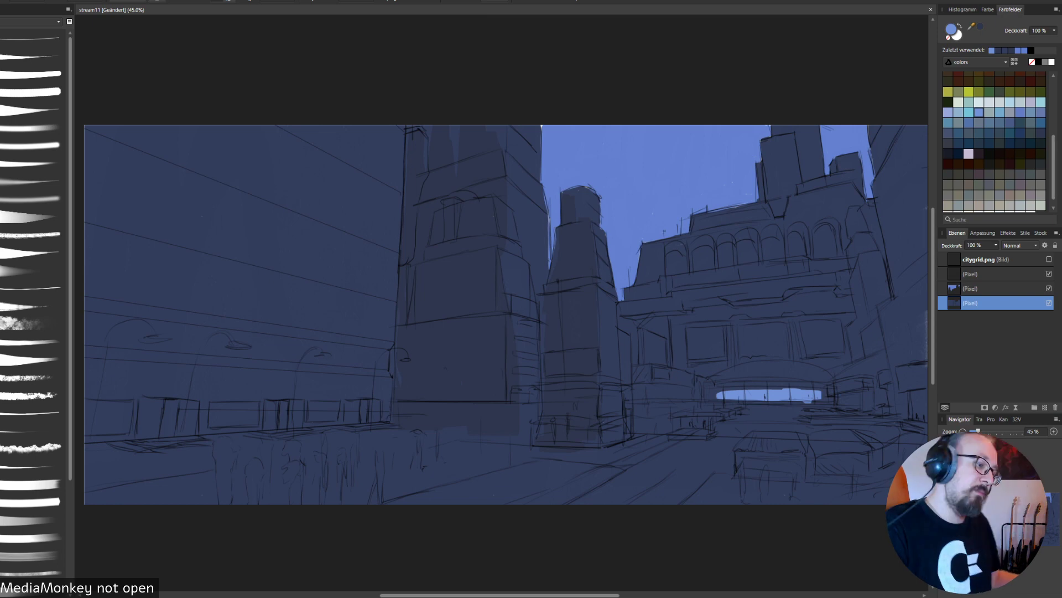
mouse_move(711, 390)
left_mouse_down()
mouse_move(827, 395)
mouse_move(820, 389)
left_mouse_up()
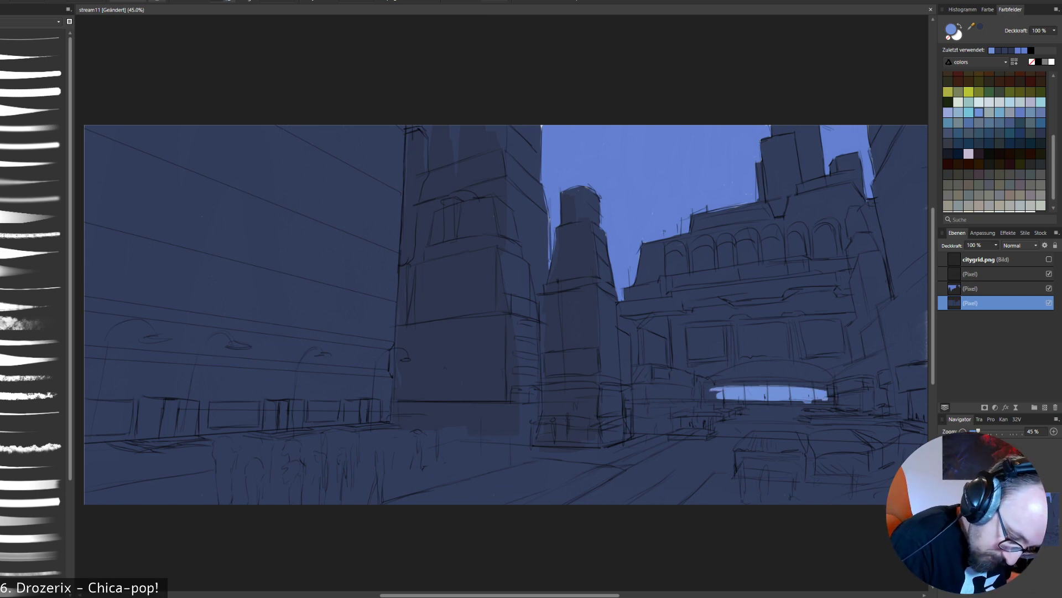
- Extend the light blue glazed entrance band to the canopy's left end, undoing a stray stroke beside it
mouse_move(717, 393)
left_mouse_down()
mouse_move(707, 395)
mouse_move(791, 400)
left_mouse_up()
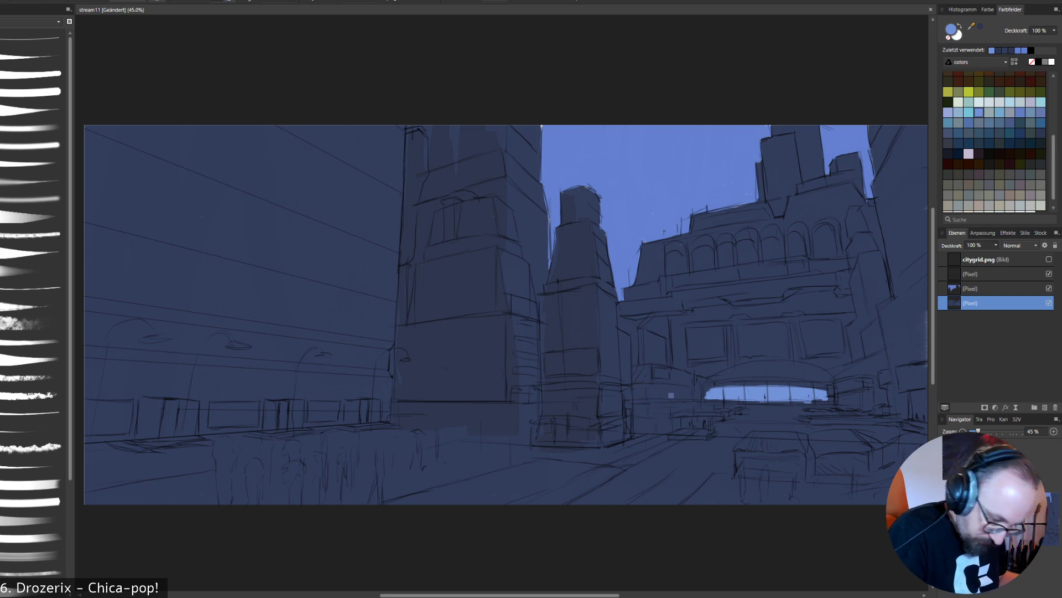
left_click_drag(645, 390, 694, 393)
key("ctrl+z")
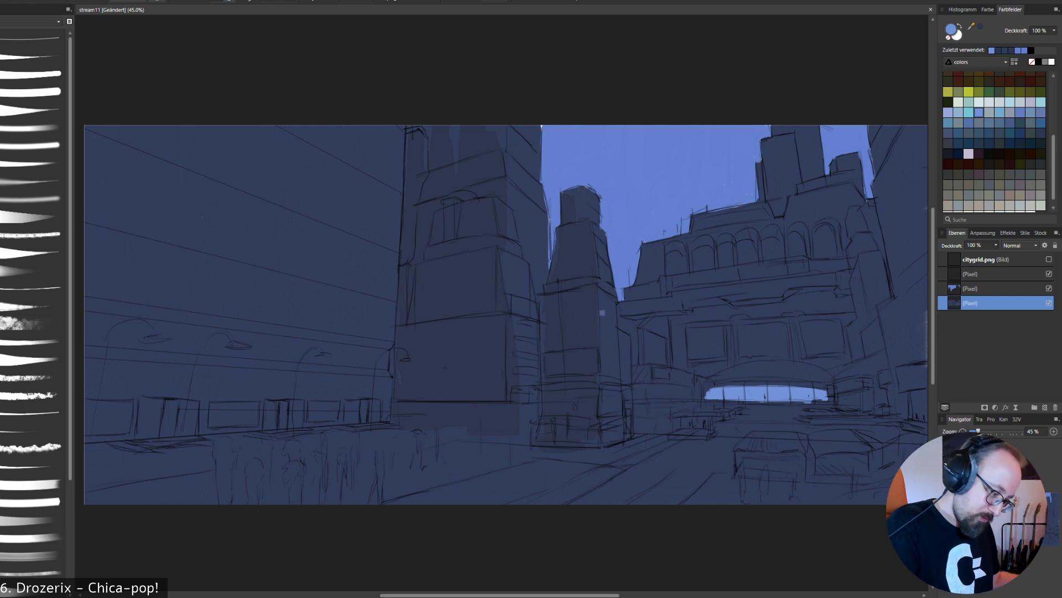
- Shade the central tower's right-hand face down to its base with light blue at 30% opacity, replacing the full-strength stroke
left_click_drag(613, 296, 613, 380)
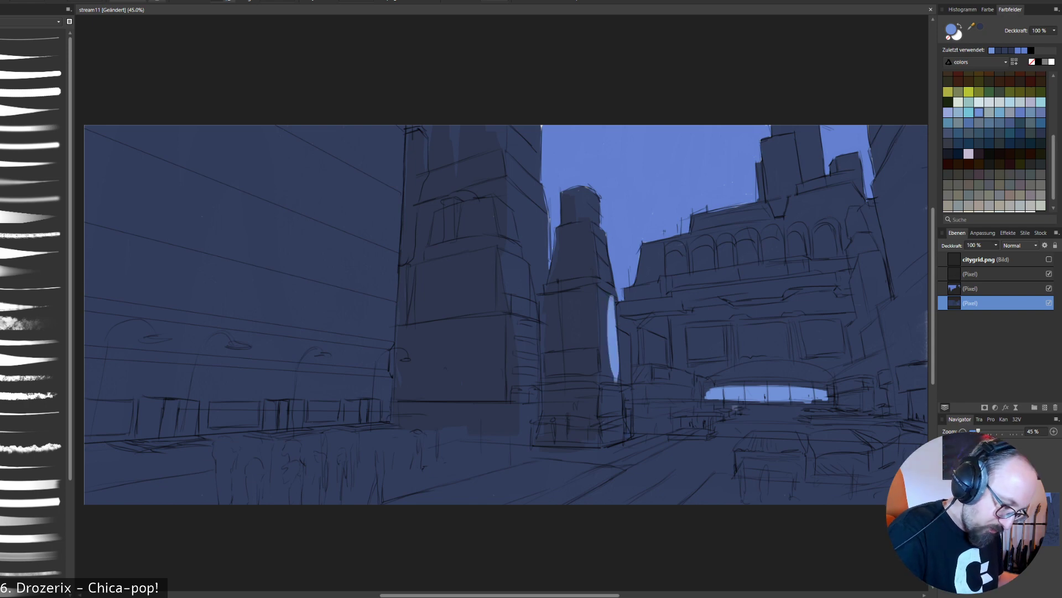
key("ctrl+z")
right_click(740, 406)
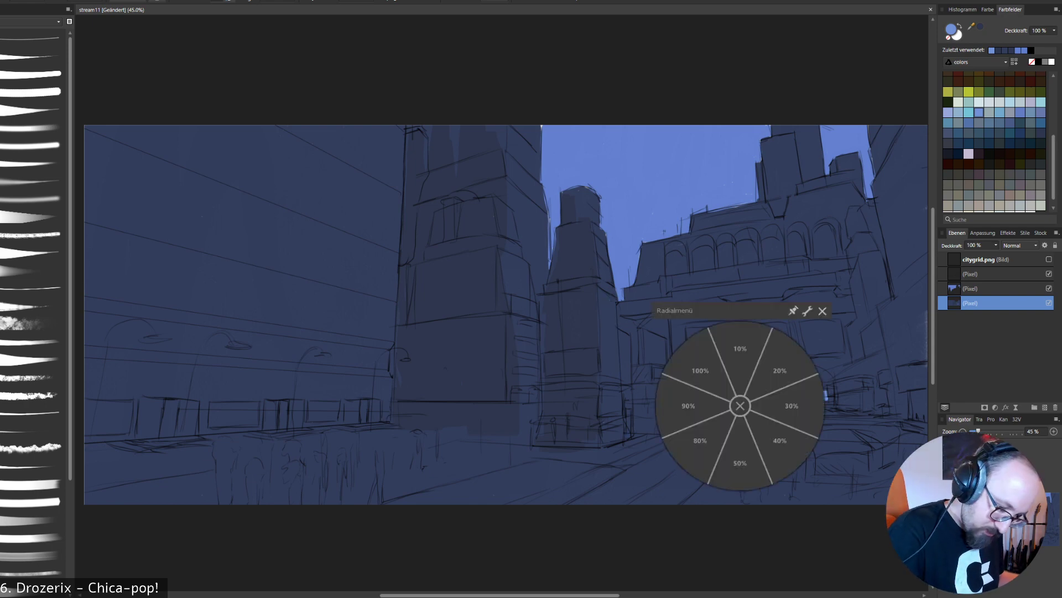
left_click(792, 406)
left_click_drag(607, 301, 612, 379)
left_click(610, 343, "alt")
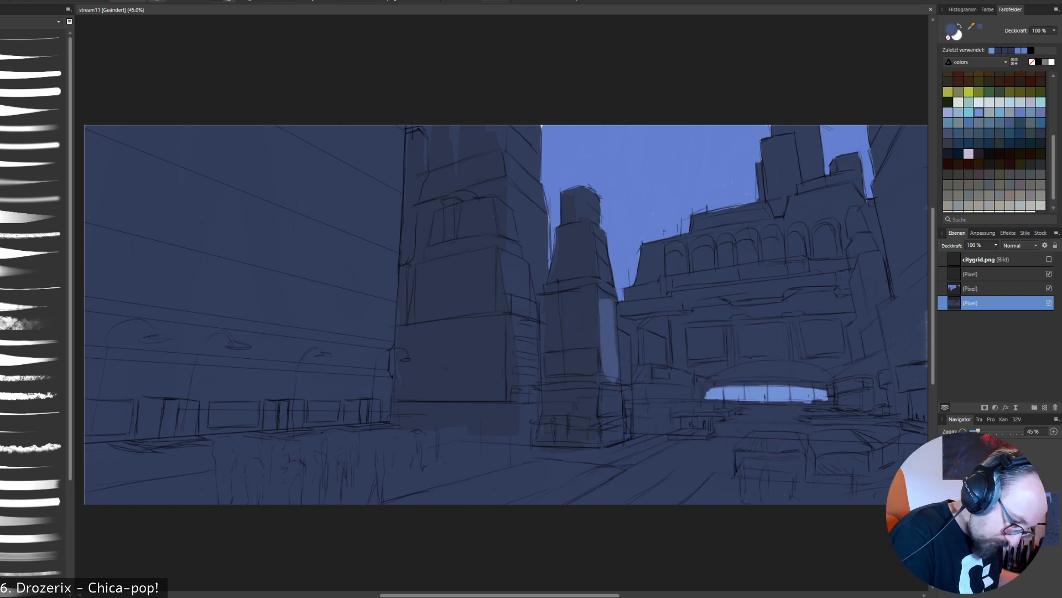
left_click_drag(608, 305, 612, 377)
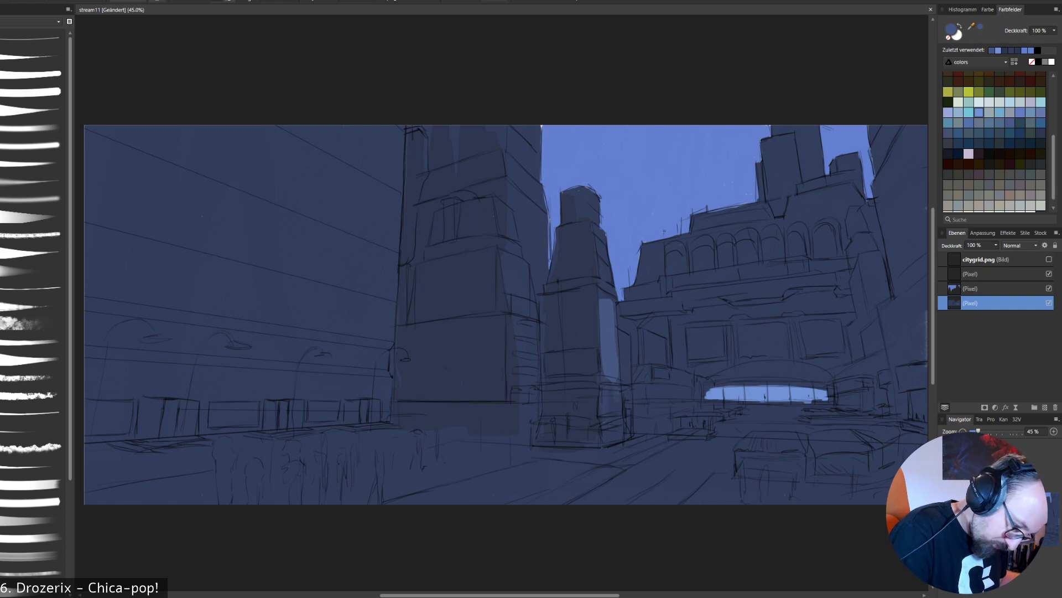
left_click_drag(619, 422, 618, 435)
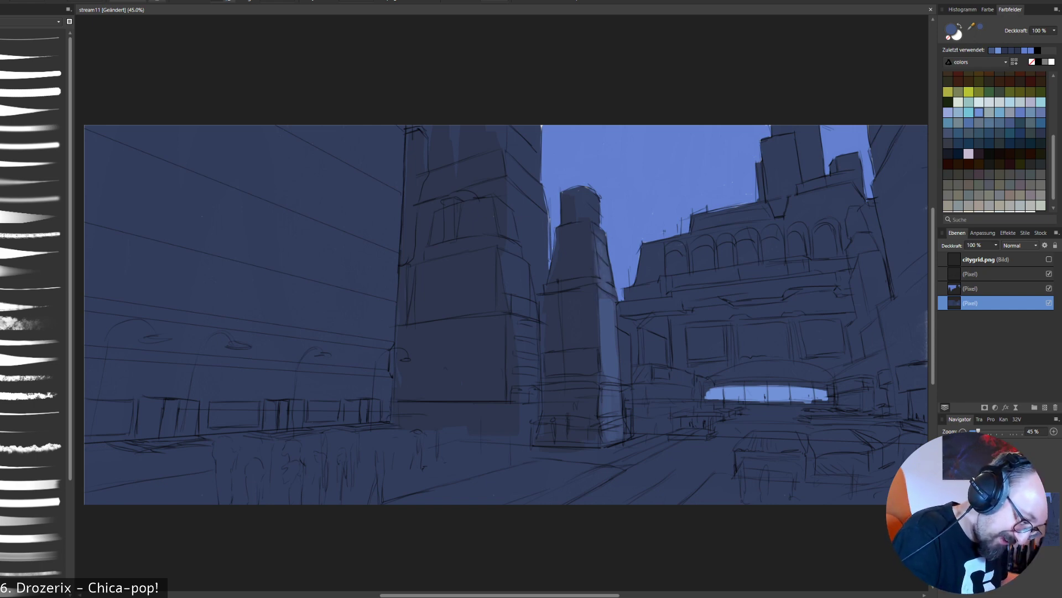
- Lighten the right-hand side of the central tower's upper sections and its base with the same muted blue
right_click(594, 209)
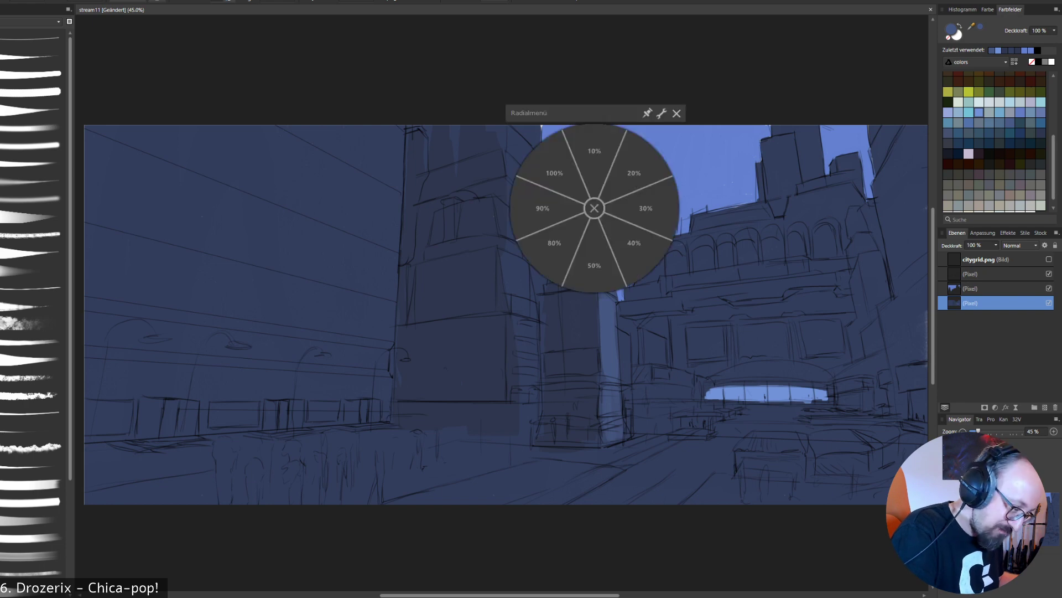
left_click(558, 281)
left_click_drag(598, 198, 591, 224)
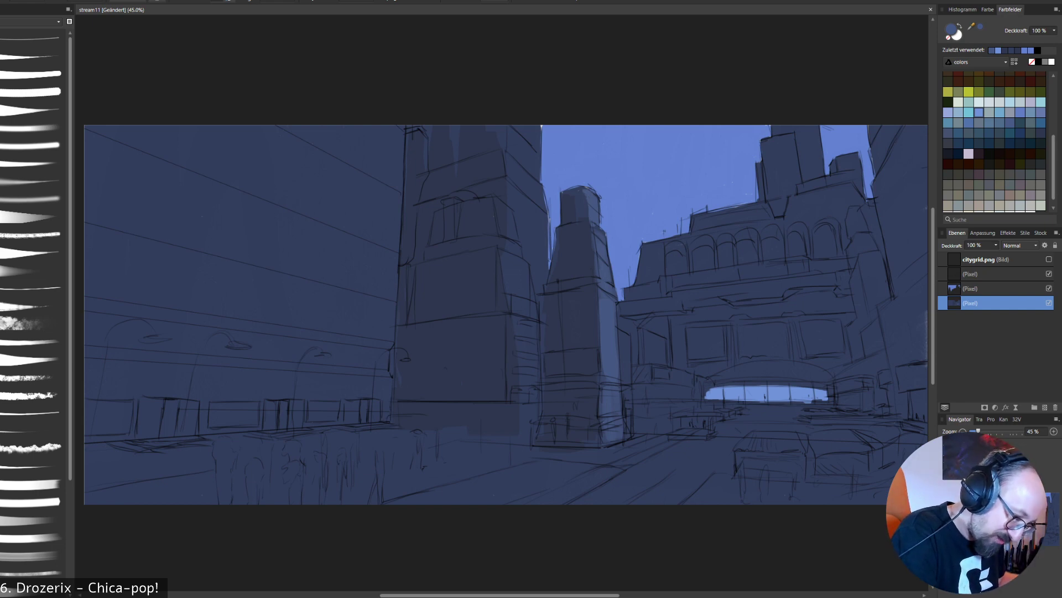
left_click(607, 336, "alt")
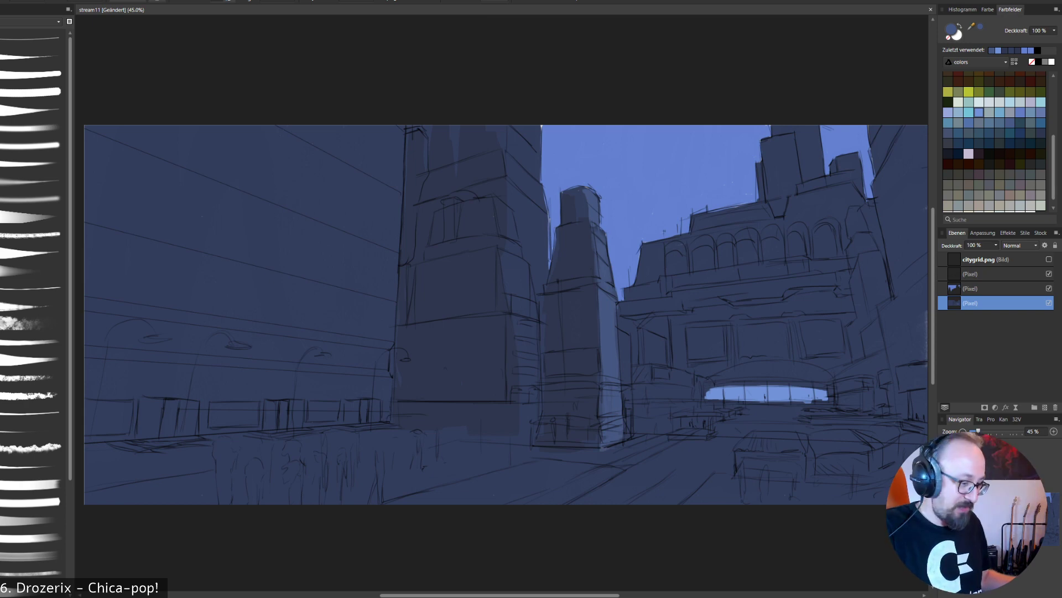
- Sample the light blue from the glazed entrance and paint a bright band around the central tower above its base
left_click(780, 393, "alt")
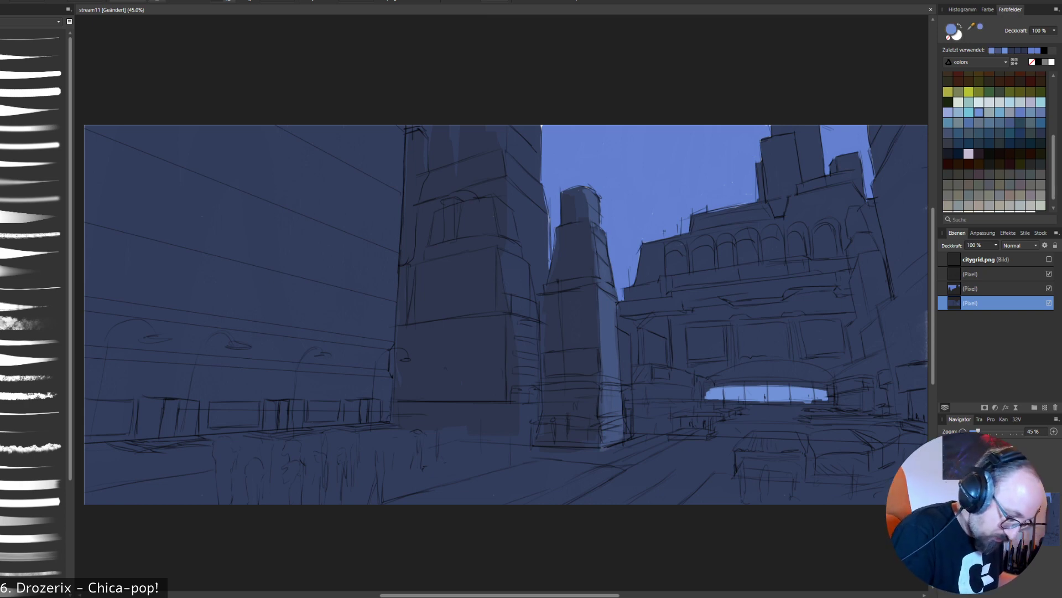
mouse_move(601, 393)
left_mouse_down()
mouse_move(618, 412)
mouse_move(544, 415)
mouse_move(599, 410)
mouse_move(600, 393)
mouse_move(550, 394)
mouse_move(581, 389)
mouse_move(549, 391)
mouse_move(542, 414)
mouse_move(548, 394)
mouse_move(556, 411)
mouse_move(560, 395)
left_mouse_up()
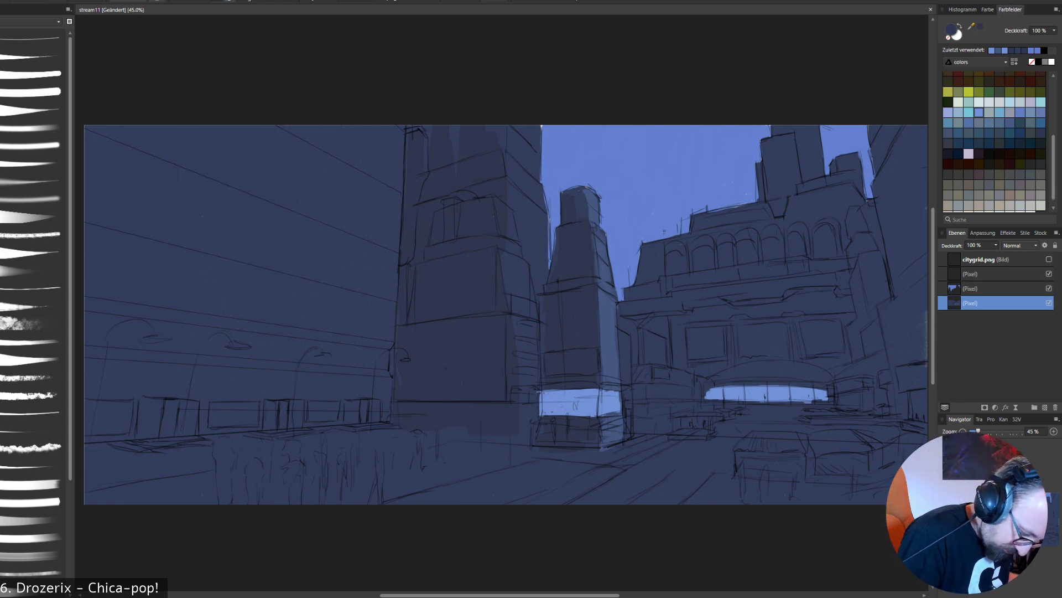
left_click(588, 409, "alt")
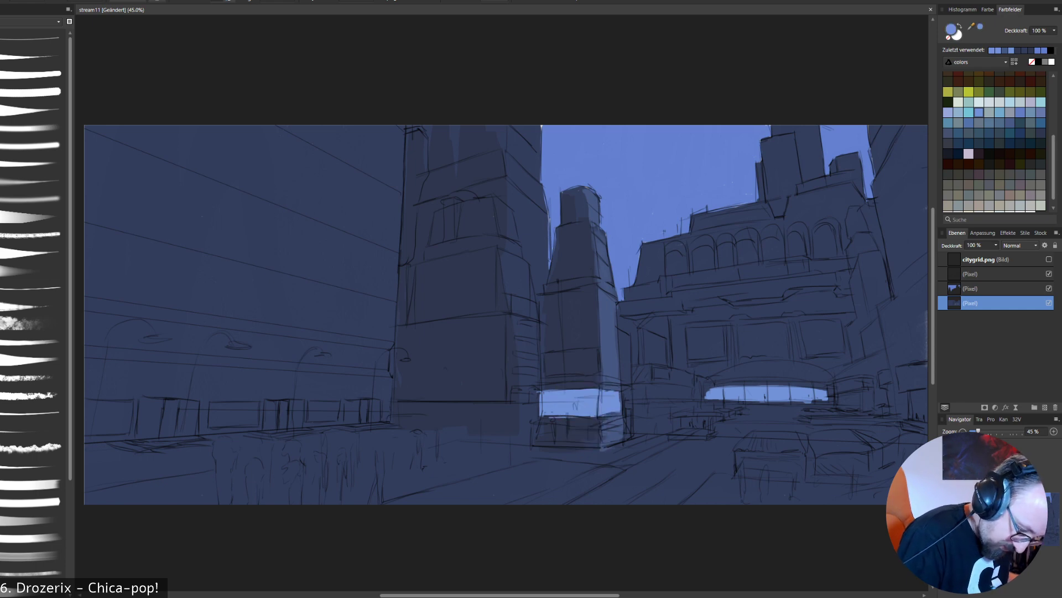
left_click(584, 412, "alt")
- Clean up the bright band's lower and right edges using the tower's dark navy, the side-face blue and the band's light blue
left_click_drag(545, 417, 586, 418)
left_click(571, 423, "alt")
left_click(577, 425, "alt")
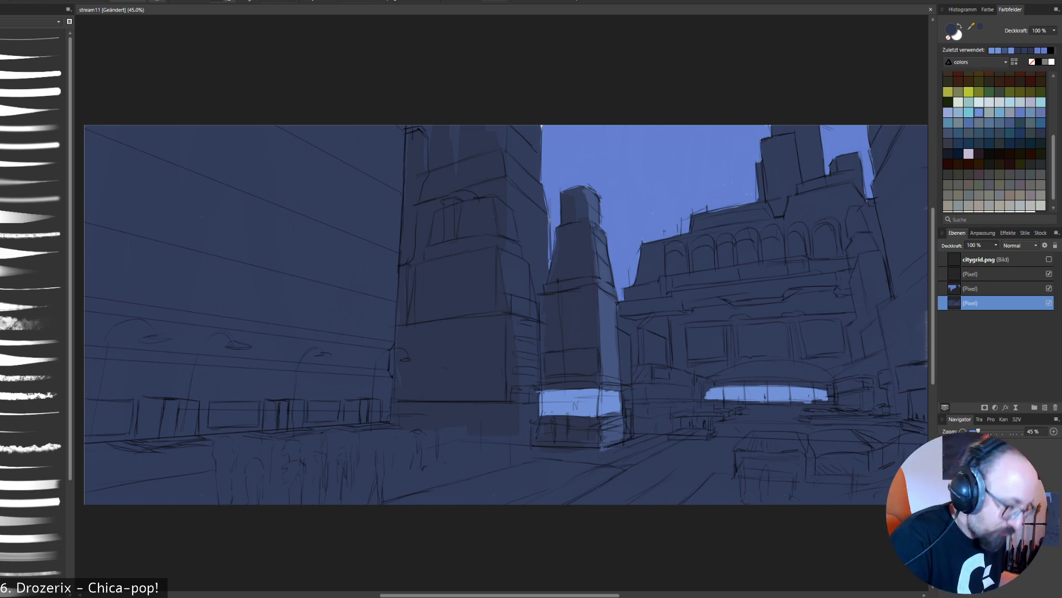
left_click(605, 404, "alt")
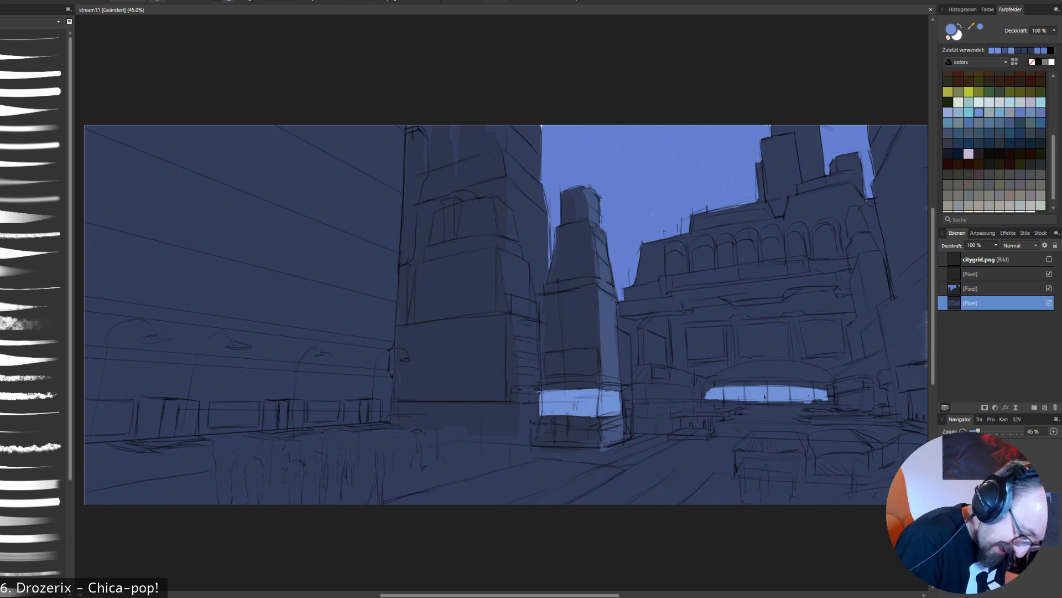
left_click(611, 435, "alt")
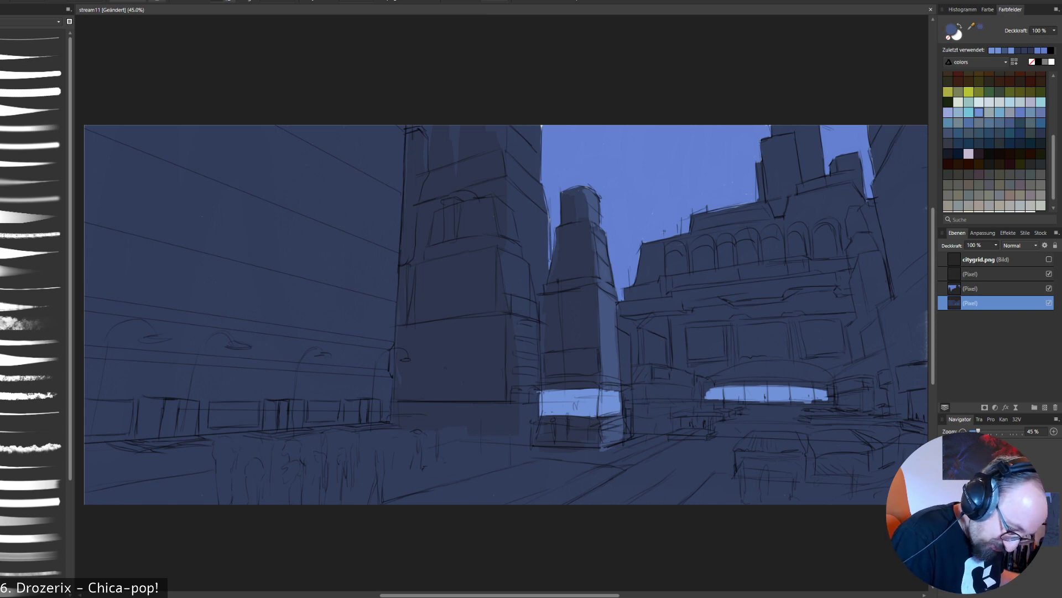
left_click(605, 405, "alt")
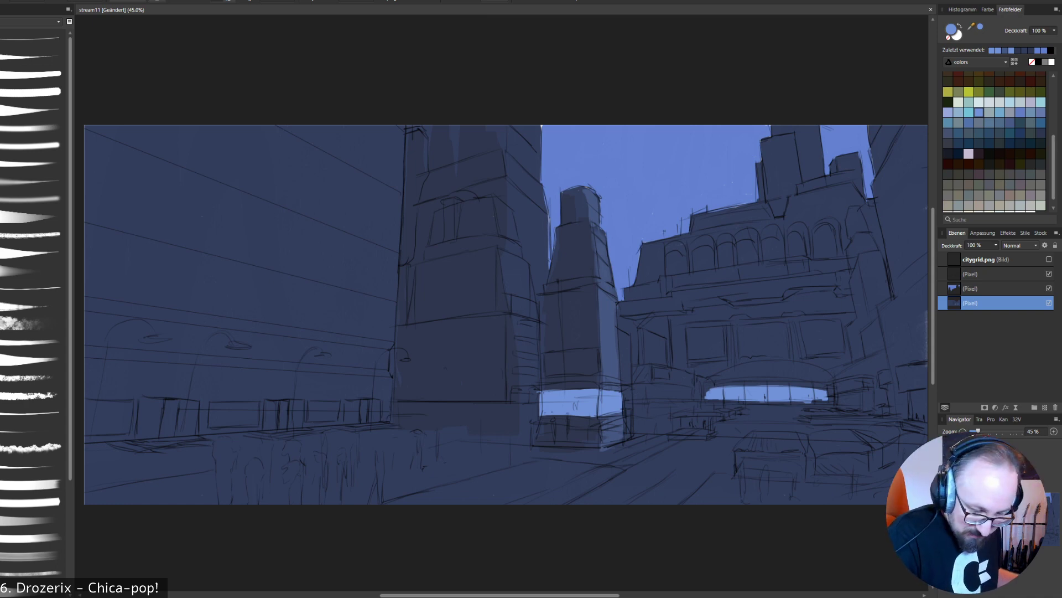
- Paint a thin light blue arc along the curved canopy above the glazed entrance, redoing misplaced strokes
left_click_drag(704, 385, 777, 380)
key("ctrl+z")
key("ctrl+z")
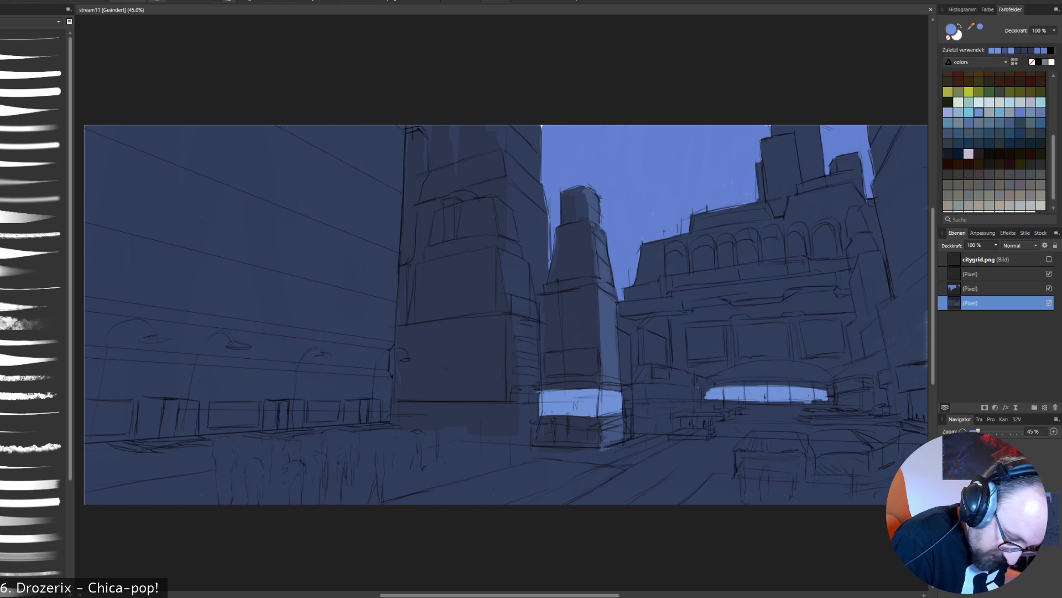
left_click_drag(704, 384, 768, 379)
key("ctrl+z")
mouse_move(703, 385)
left_mouse_down()
mouse_move(783, 379)
mouse_move(837, 391)
left_mouse_up()
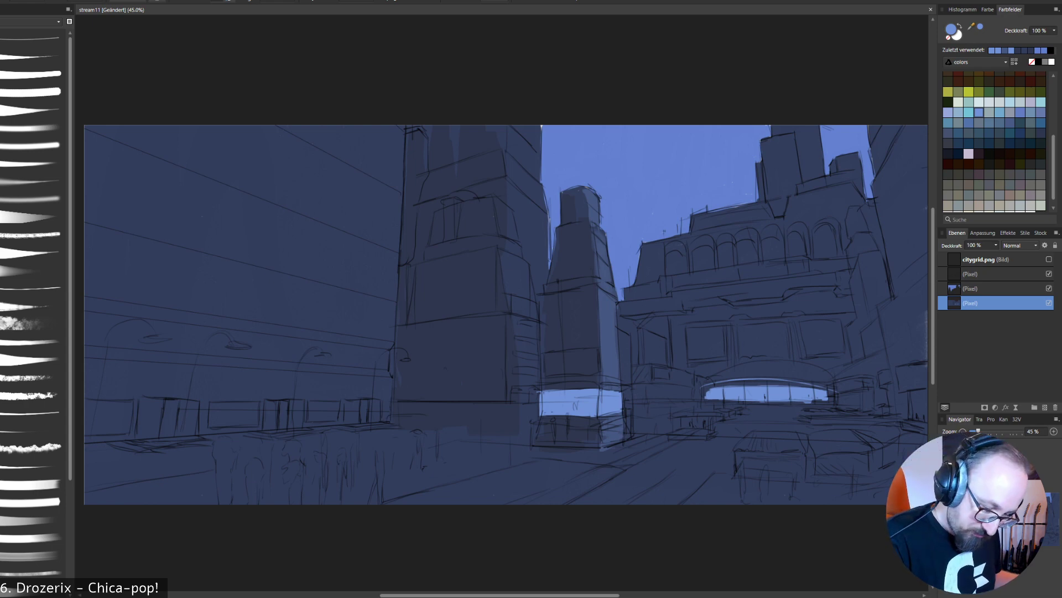
- Close both ends of the glazed entrance with short vertical light blue strokes beneath the arc
left_click_drag(832, 387, 831, 397)
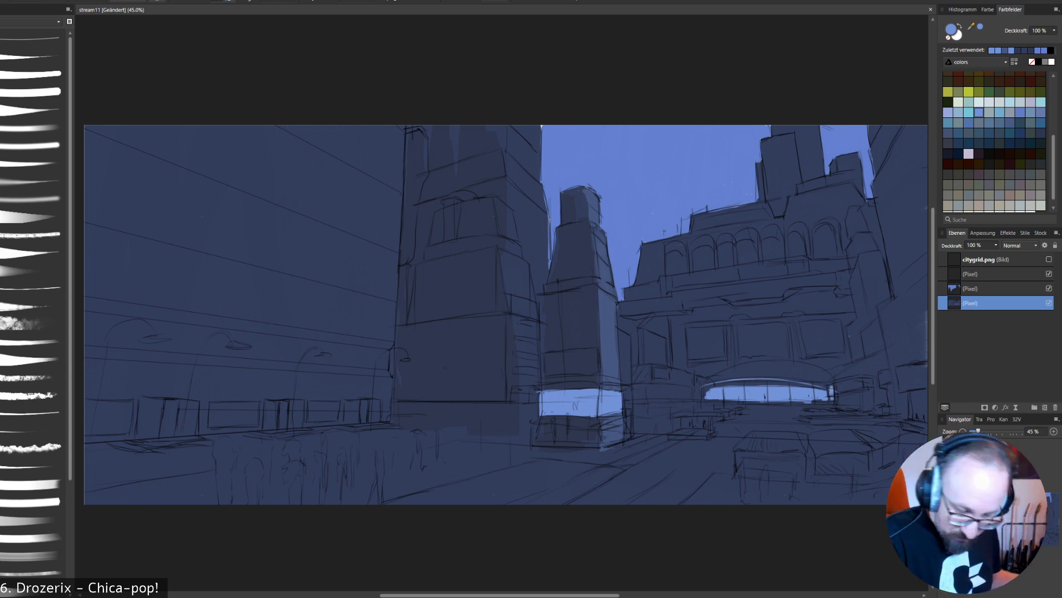
left_click_drag(701, 388, 701, 401)
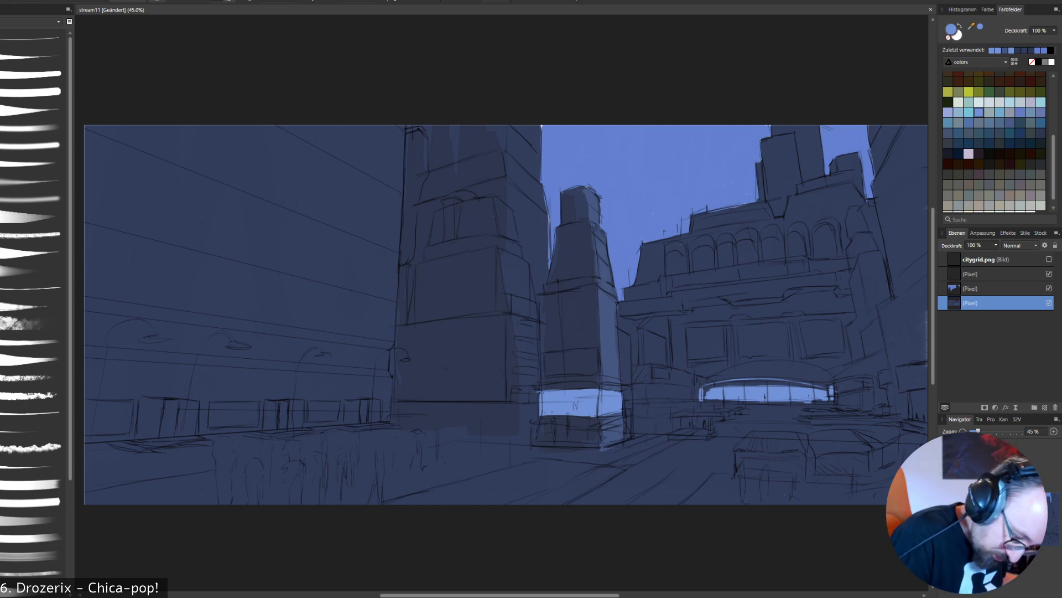
left_click(704, 399, "alt")
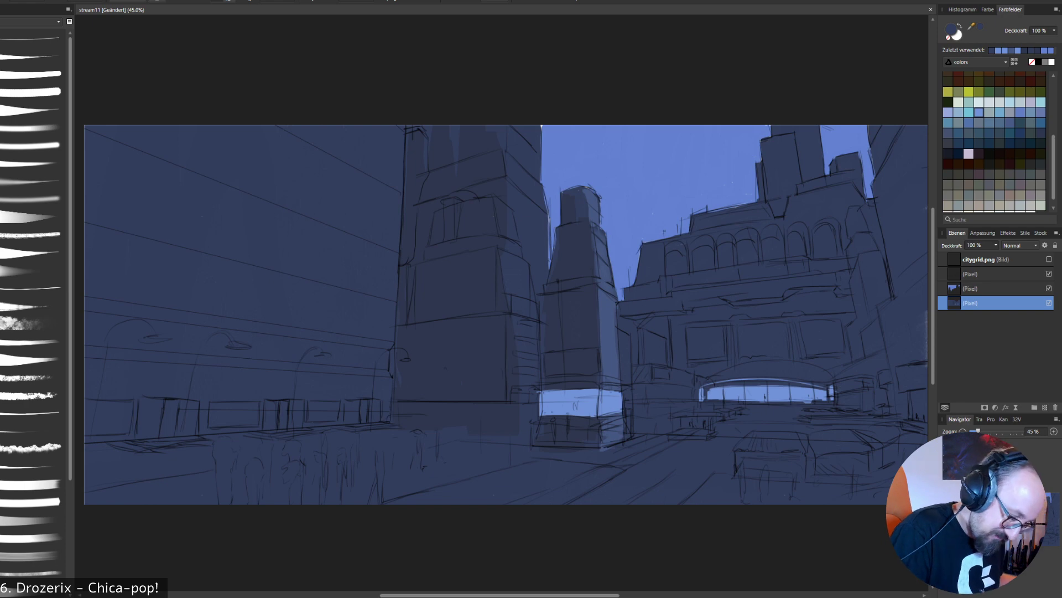
- Sample the tower band's light blue and paint a soft airbrush glow around the glazed entrance, undoing the unsuitable trial strokes
left_click(608, 408, "alt")
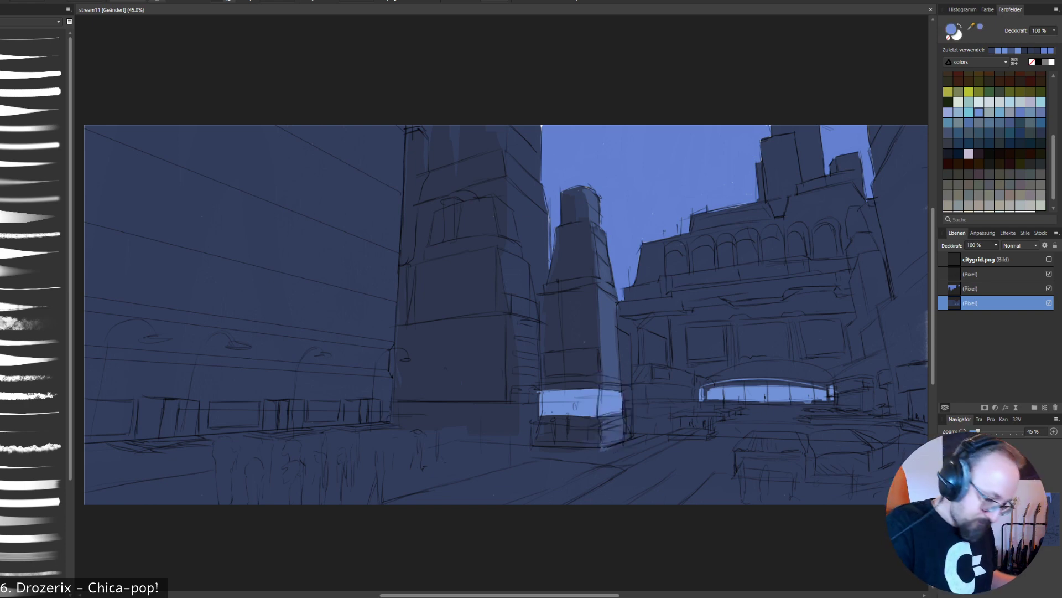
left_click(33, 198)
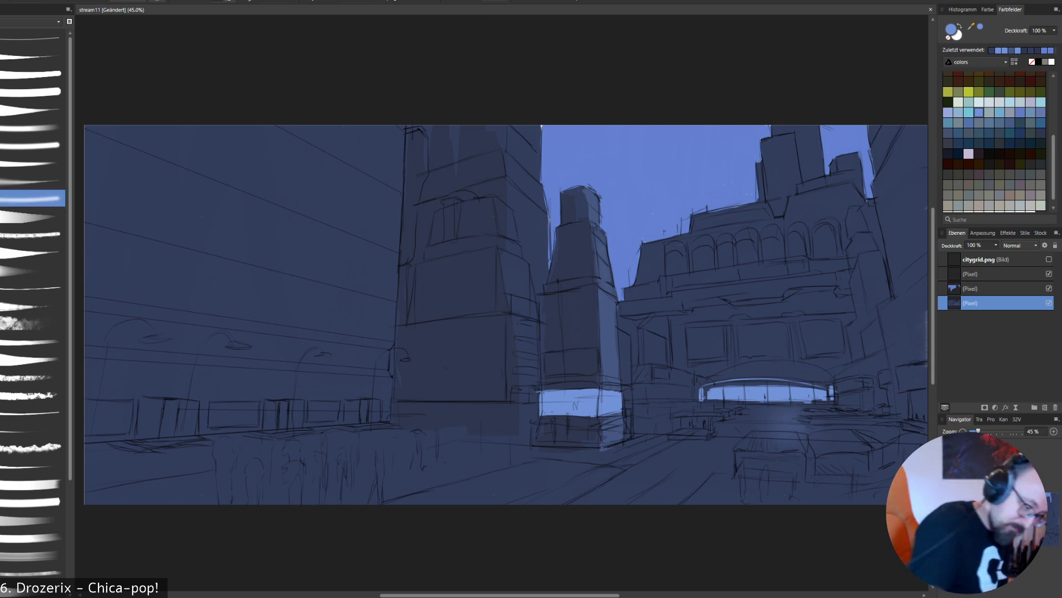
key("bracketright")
key("bracketright")
key("bracketright")
key("bracketright")
key("bracketright")
key("bracketright")
key("bracketright")
key("bracketright")
key("bracketright")
key("bracketright")
key("ctrl+z")
key("bracketleft")
key("bracketleft")
key("bracketleft")
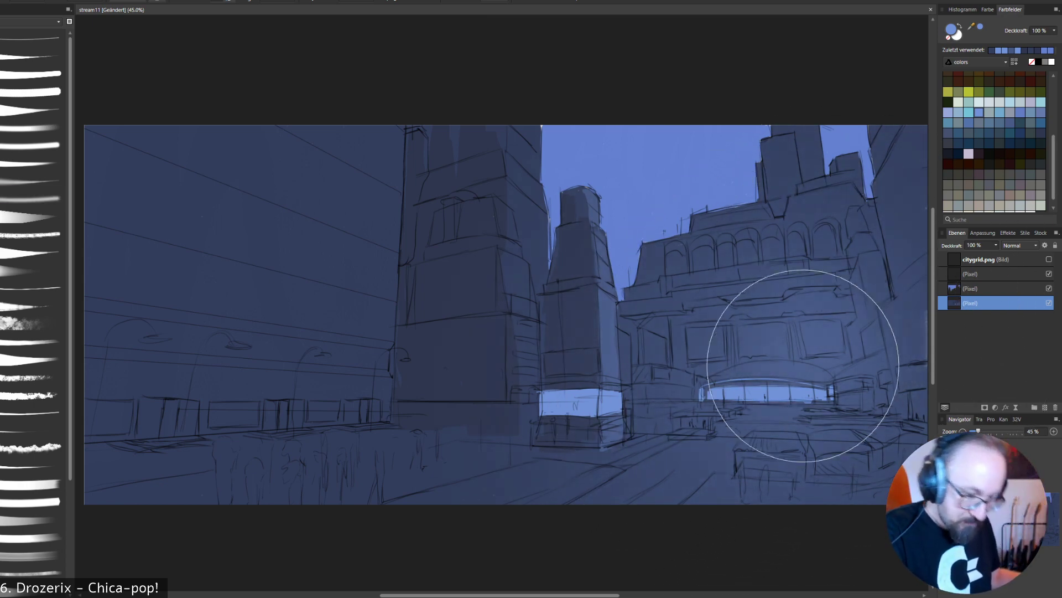
key("ctrl+z")
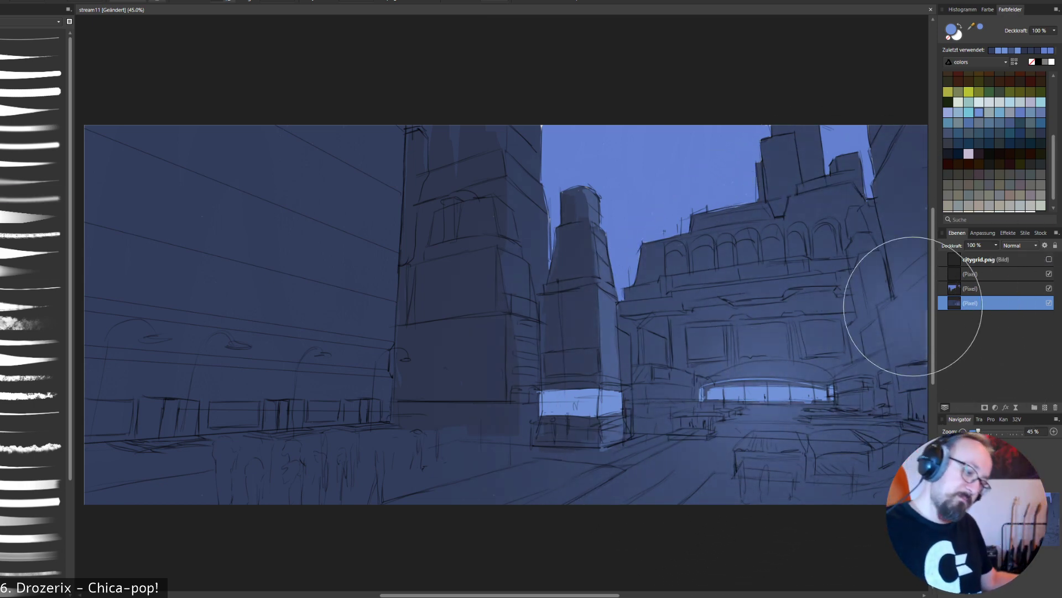
left_click_drag(731, 400, 813, 396)
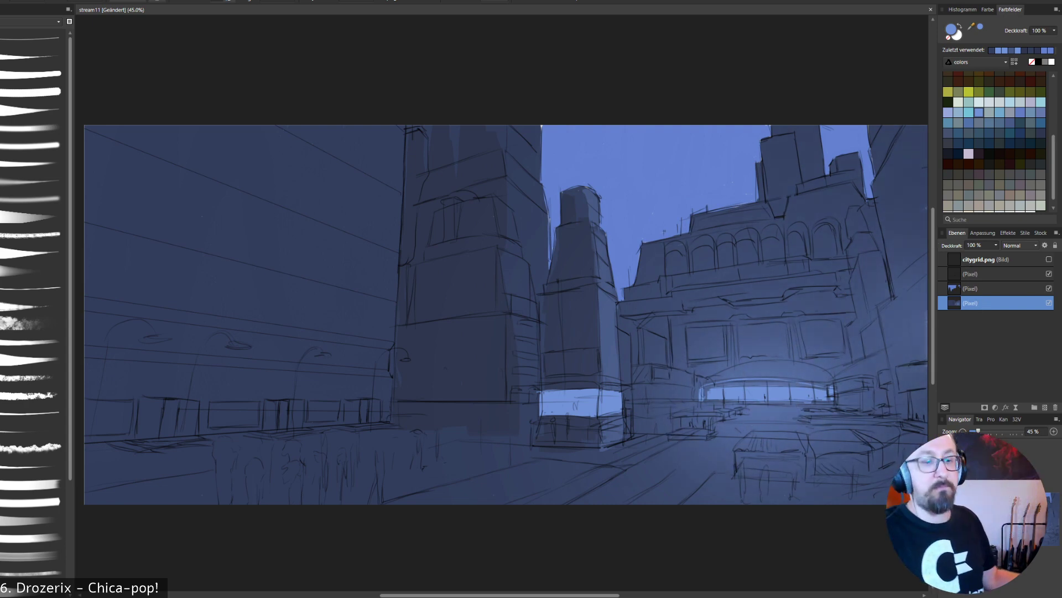
- Spread the soft blue glow with a larger brush over the arcaded building, the central towers and the street
key("bracketright")
key("bracketright")
key("bracketright")
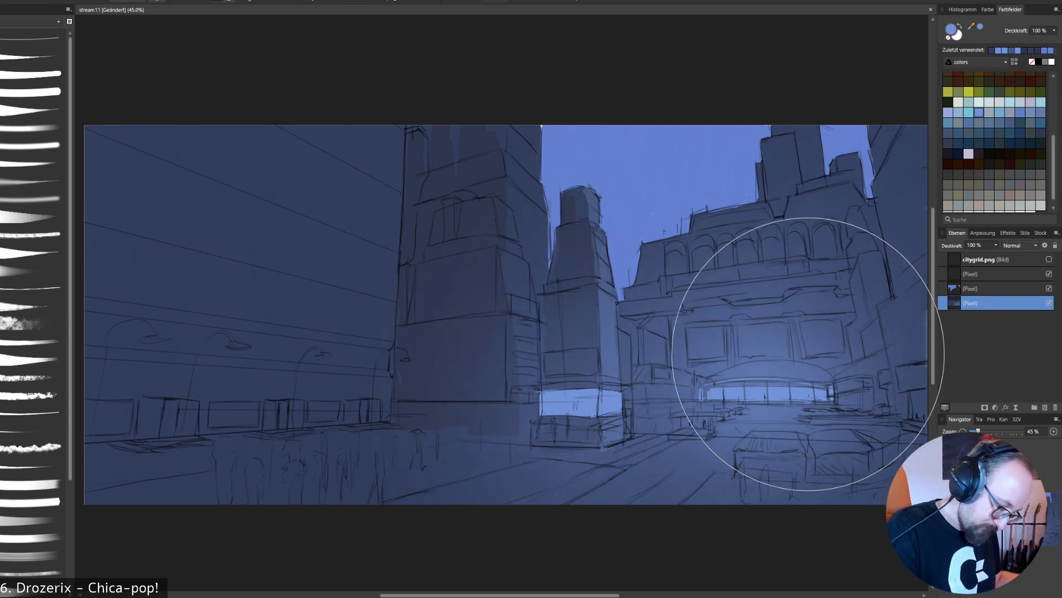
key("bracketright")
key("bracketright")
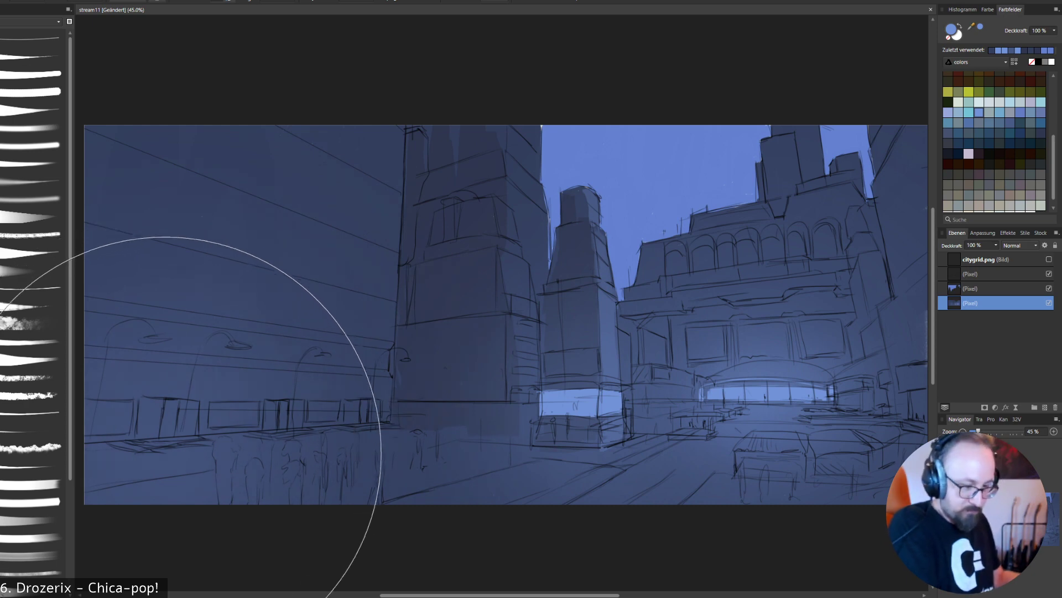
- Add a soft blue glow with a smaller brush along the left building's shopfronts and the street before them
key("bracketleft")
key("bracketleft")
key("bracketleft")
key("bracketleft")
key("bracketleft")
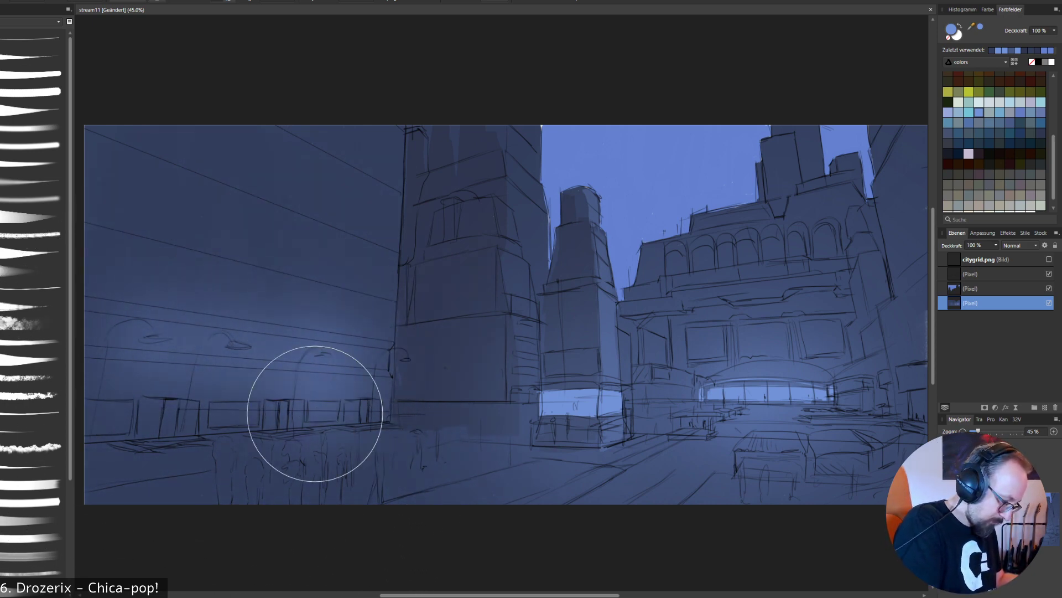
mouse_move(318, 441)
left_mouse_down()
mouse_move(329, 438)
mouse_move(222, 459)
mouse_move(140, 454)
left_mouse_up()
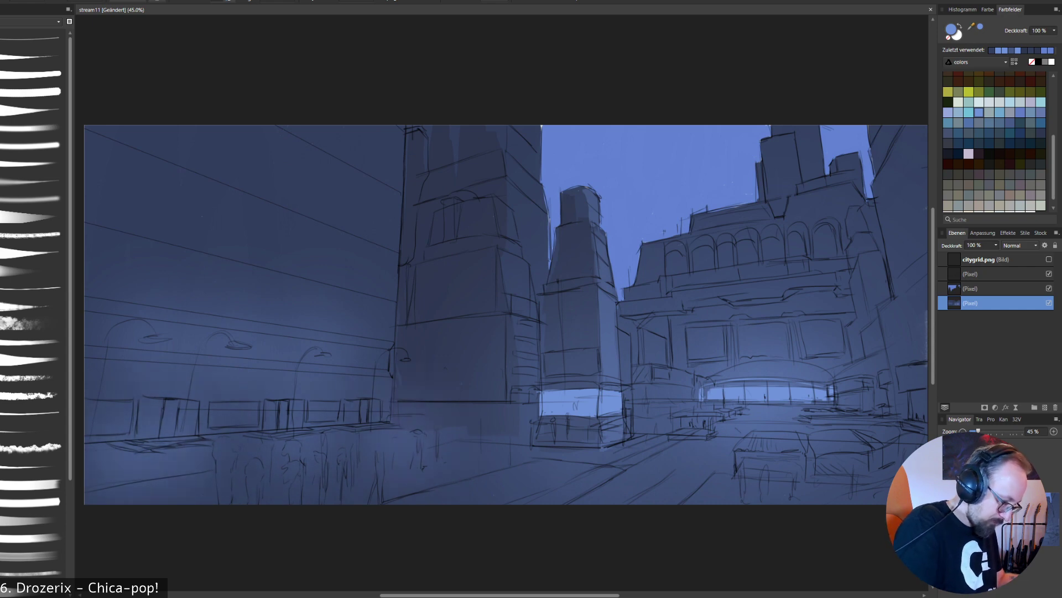
- Broaden the soft blue haze over the foreground crowd and the left building's lower wall, varying the brush size
key("bracketright")
key("bracketright")
key("bracketright")
key("bracketright")
key("bracketleft")
key("bracketleft")
key("bracketleft")
key("bracketleft")
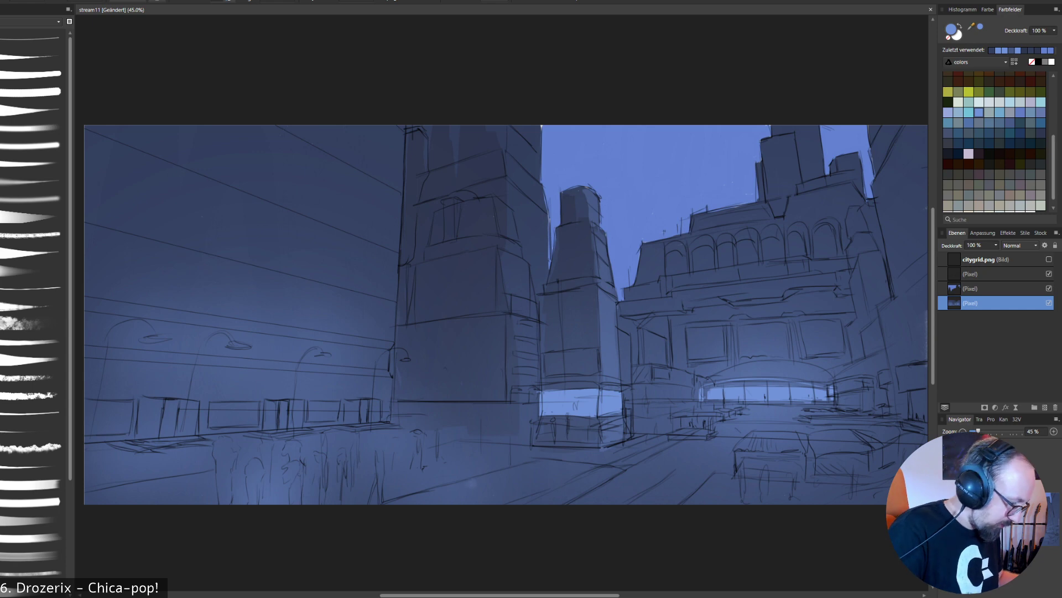
- Try small glow strokes below the left building's street lamps, undo the last one and paint the third lamp's head light blue
mouse_move(338, 381)
left_mouse_down()
mouse_move(221, 344)
mouse_move(314, 328)
mouse_move(259, 365)
left_mouse_up()
left_click(363, 385)
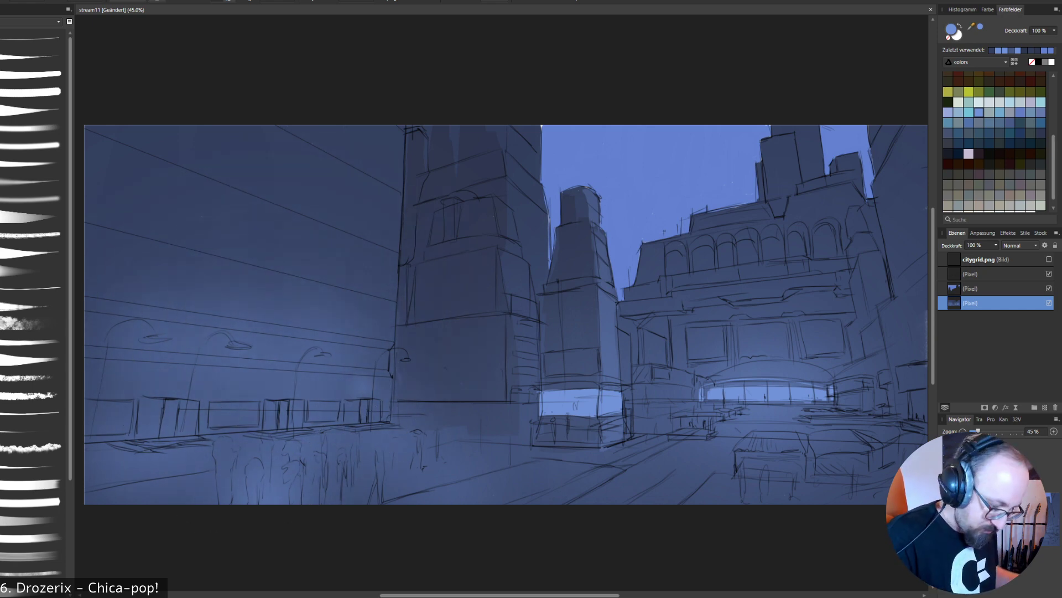
key("ctrl+z")
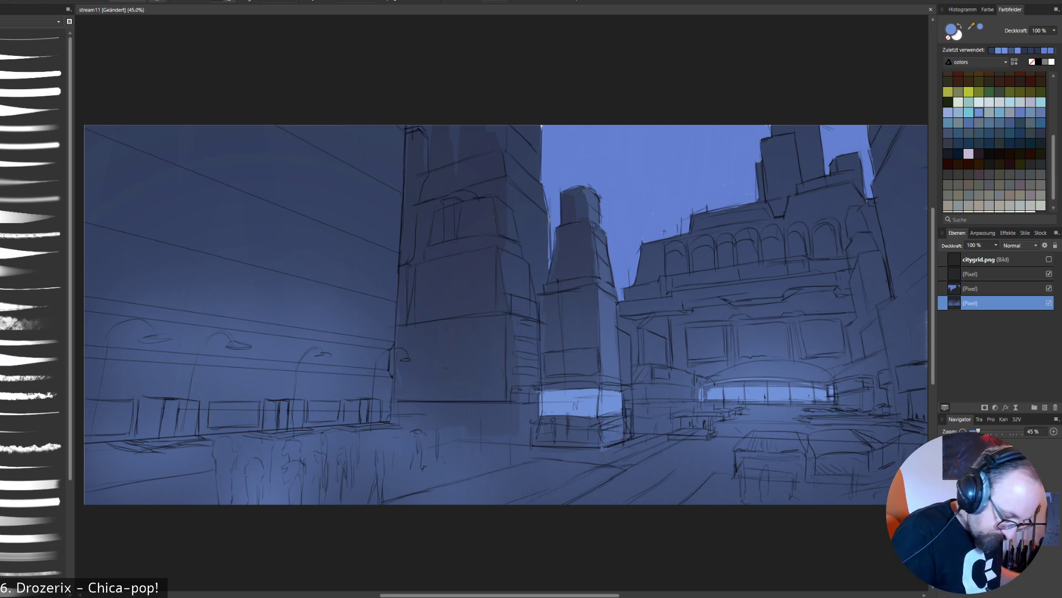
left_click_drag(314, 357, 330, 356)
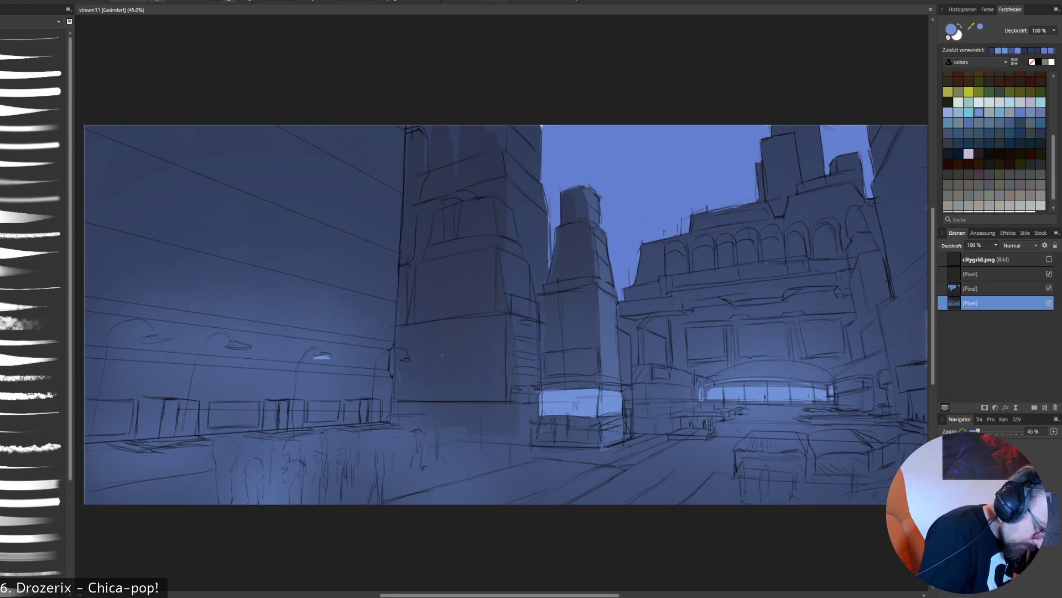
- Paint the remaining street lamp heads along the left building light blue
left_click_drag(402, 360, 413, 361)
left_click_drag(229, 347, 247, 348)
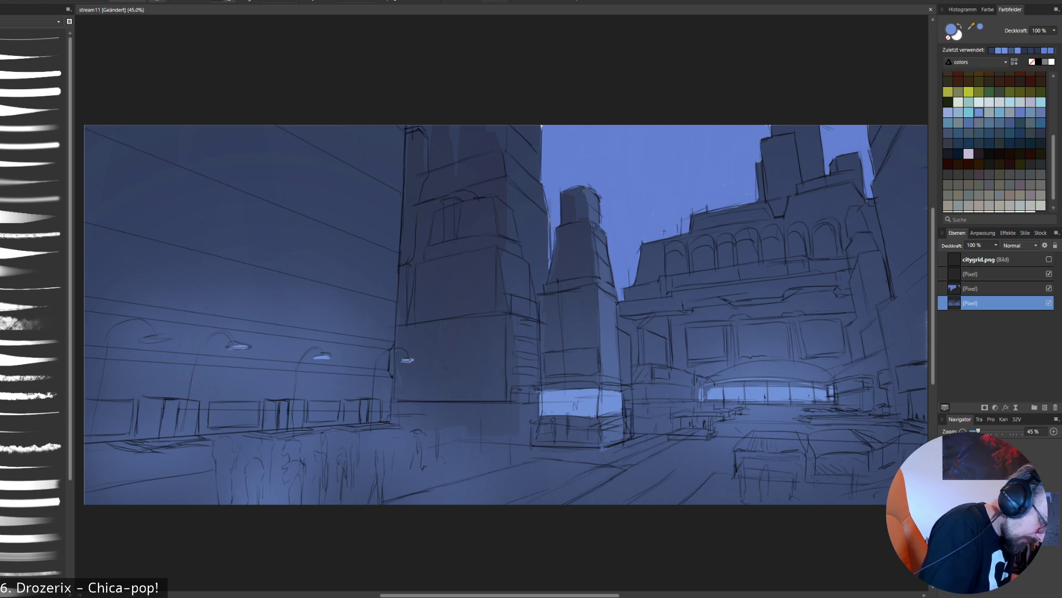
left_click_drag(142, 341, 176, 339)
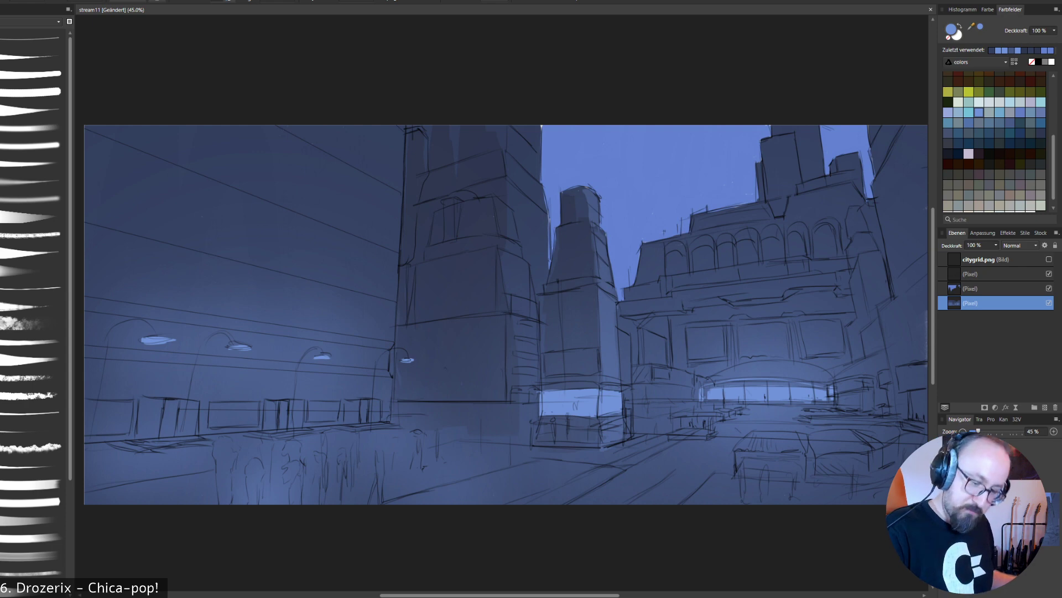
left_click(741, 334, "alt")
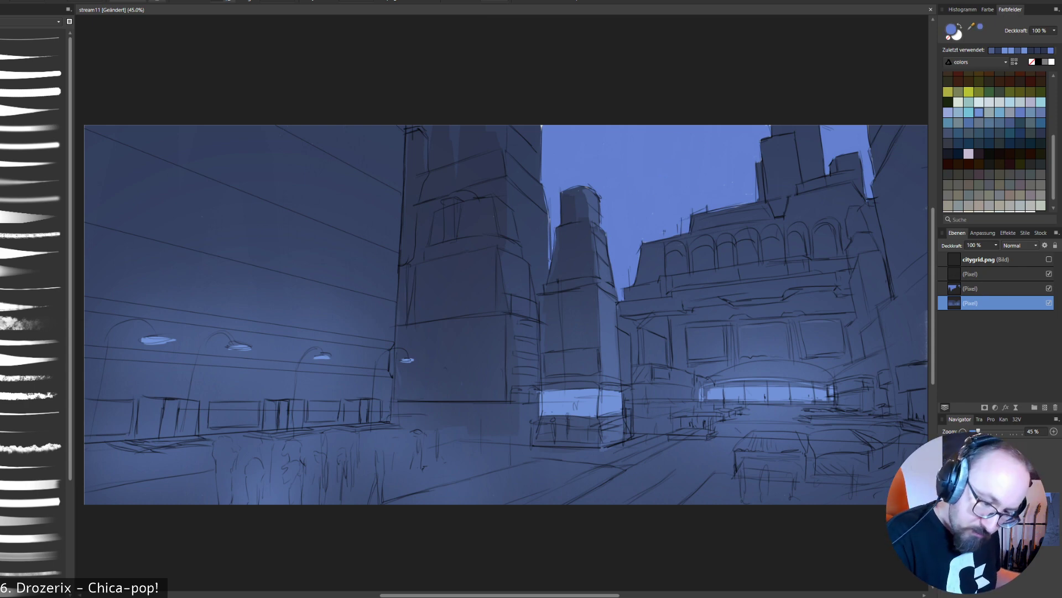
- Switch to the sky layer and choose a large soft brush, reducing its size
left_click(983, 288)
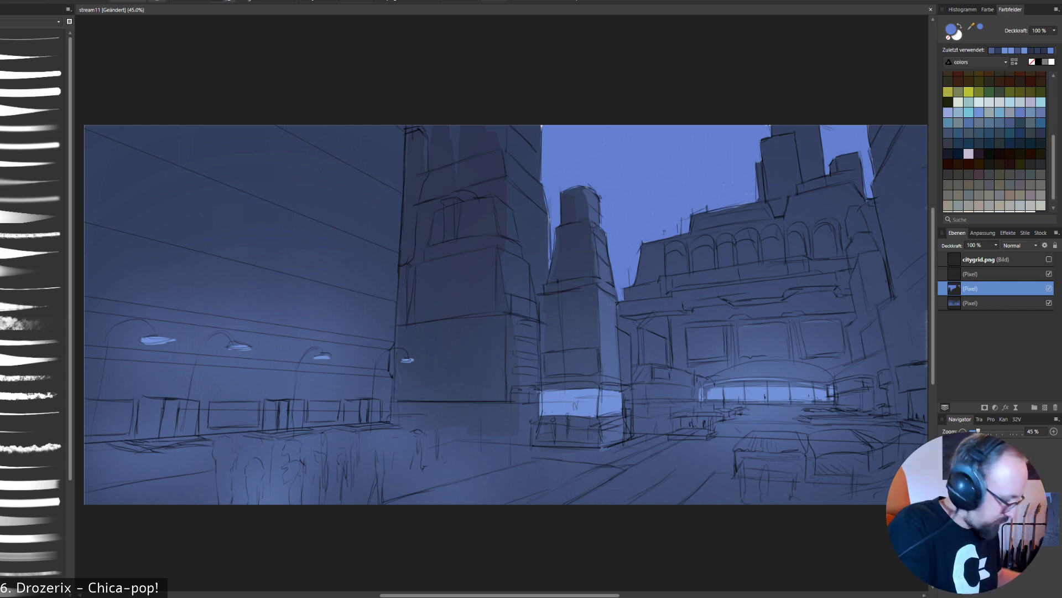
left_click(34, 198)
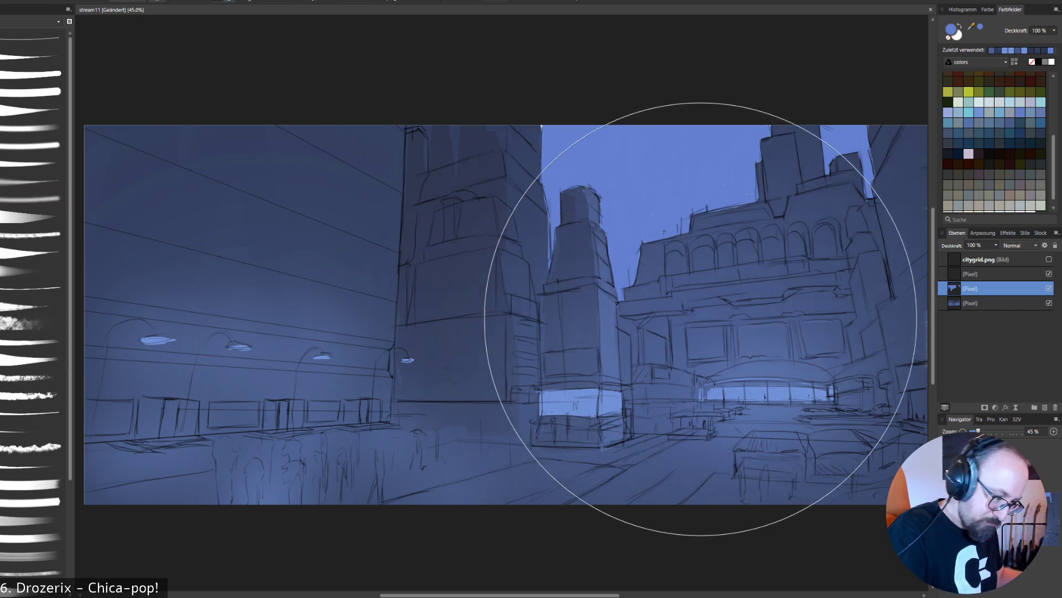
key("[")
key("[")
key("[")
key("[")
key("[")
key("[")
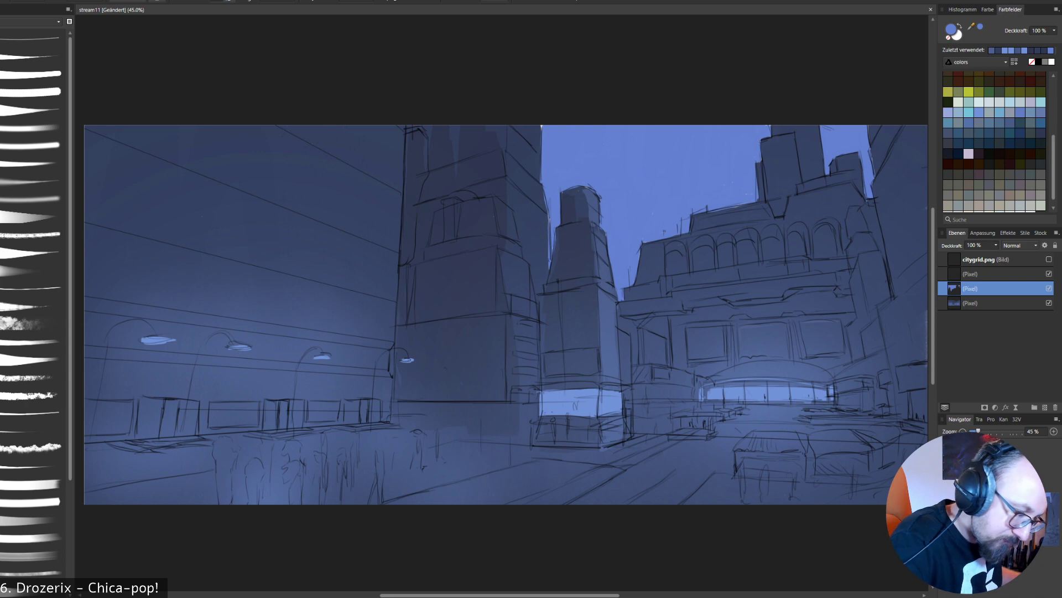
- Try a dark navy stroke over the sky above the slim central tower, and undo it
double_click(951, 29)
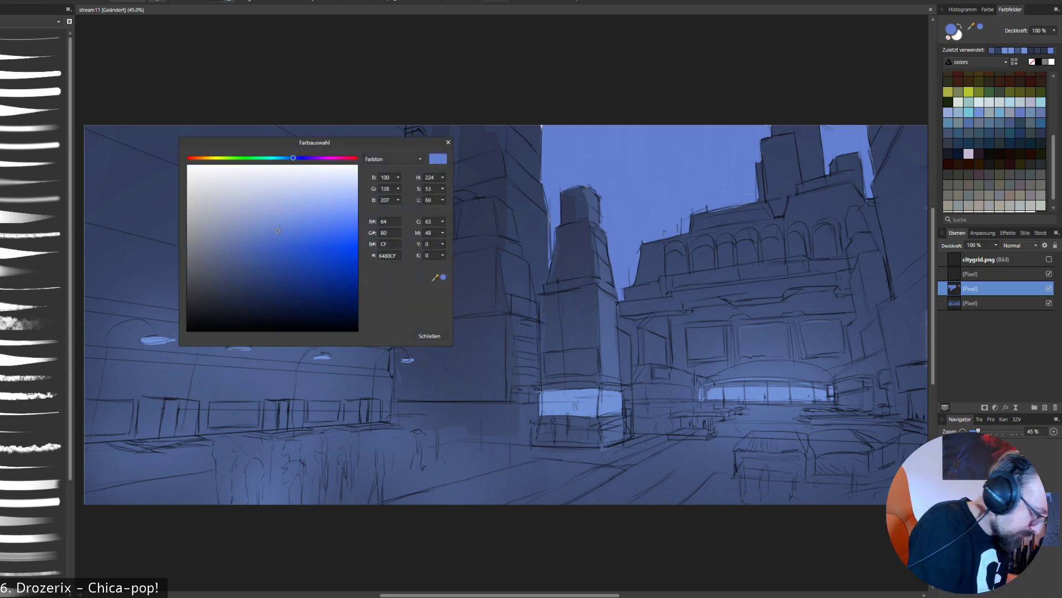
left_click(326, 284)
left_click(429, 336)
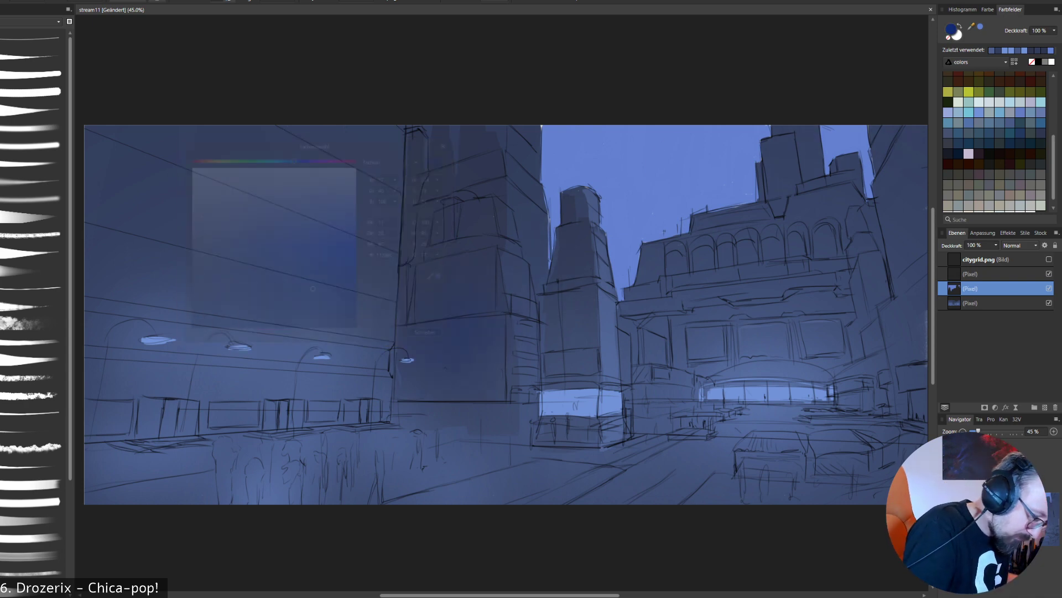
mouse_move(573, 194)
left_mouse_down()
mouse_move(657, 100)
mouse_move(623, 118)
left_mouse_up()
key("ctrl+z")
key("ctrl+z")
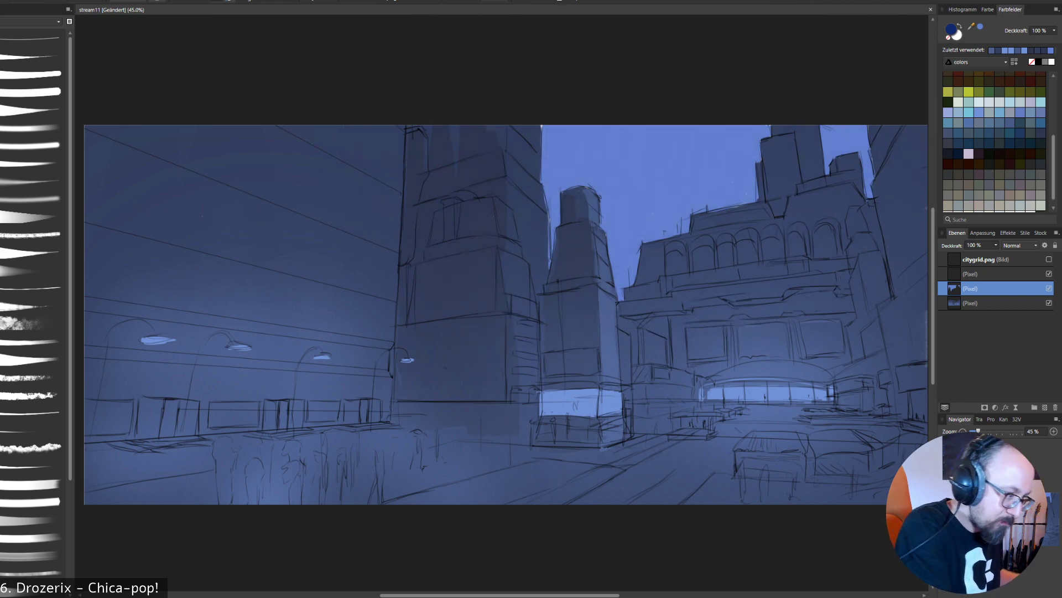
- Shade the sky teal-blue with soft strokes and a smaller brush, undoing the strokes that turn it too teal
mouse_move(614, 166)
left_mouse_down()
mouse_move(562, 141)
mouse_move(696, 134)
mouse_move(581, 124)
mouse_move(863, 152)
left_mouse_up()
left_click(1019, 124)
key("ctrl+z")
key("[")
key("[")
key("[")
key("[")
key("[")
left_click(958, 102)
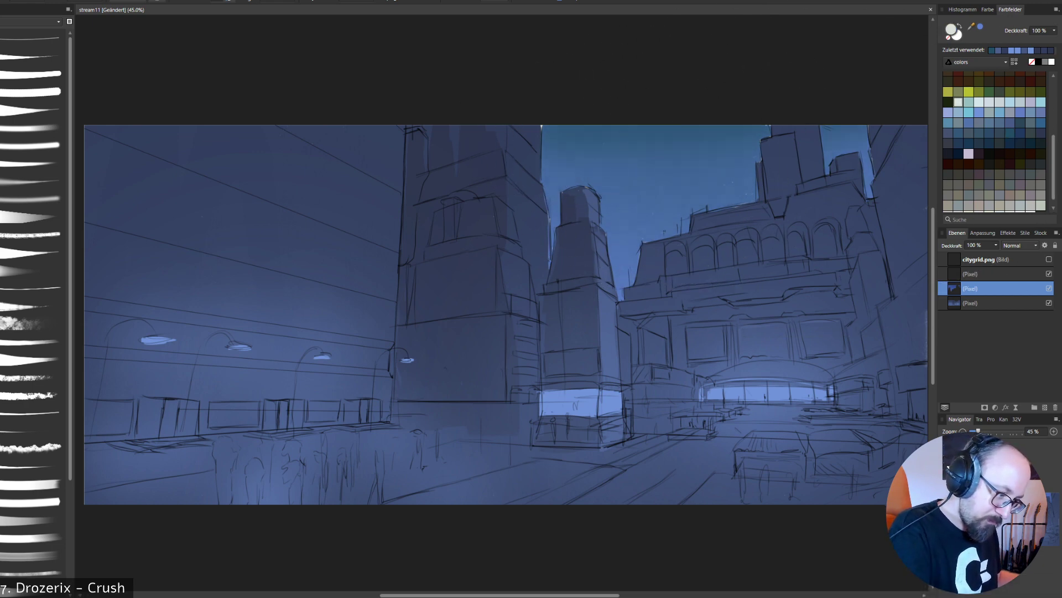
key("ctrl+z")
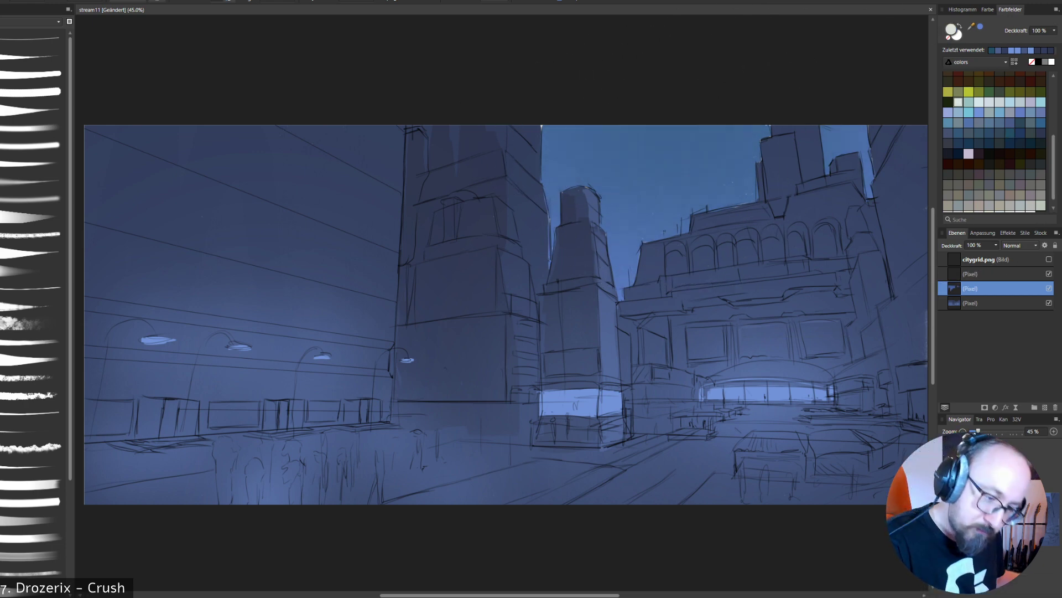
- Try dark teal strokes across the upper sky between the towers, undoing them
left_click(1020, 123)
left_click_drag(545, 141, 766, 138)
key("ctrl+z")
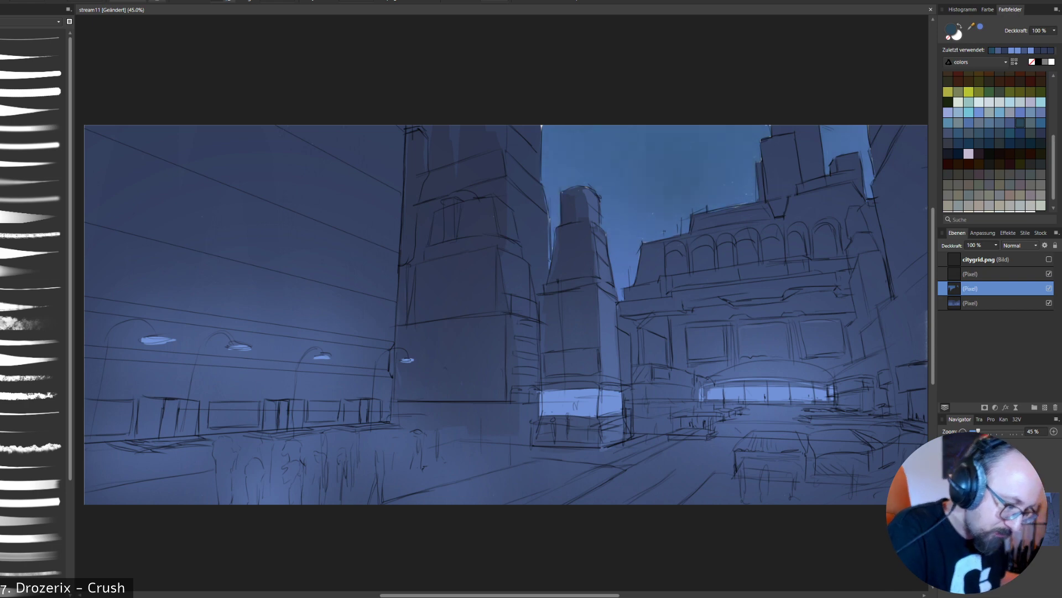
left_click_drag(533, 122, 774, 130)
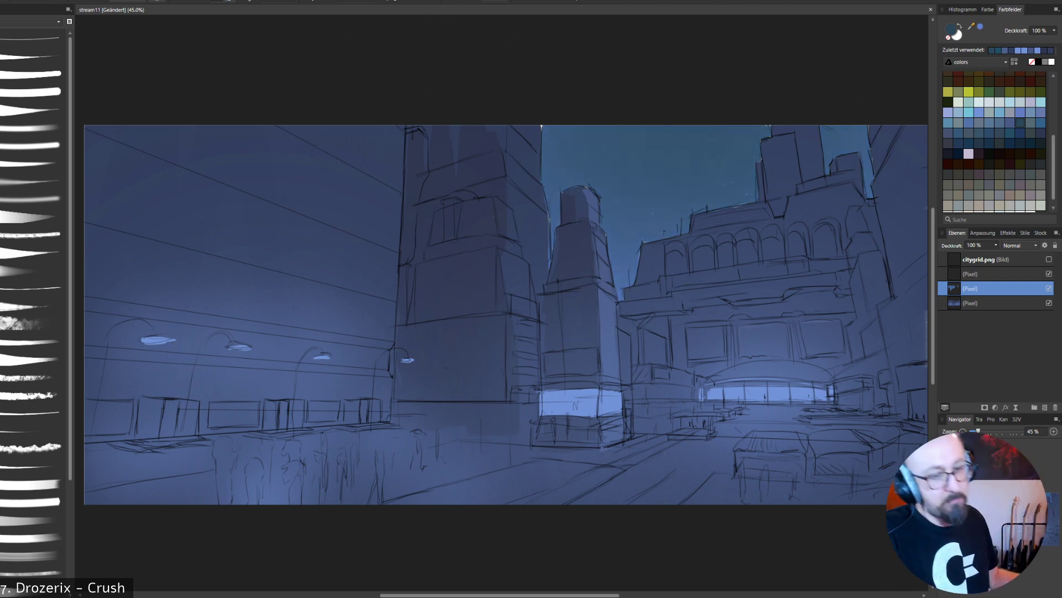
key("ctrl+z")
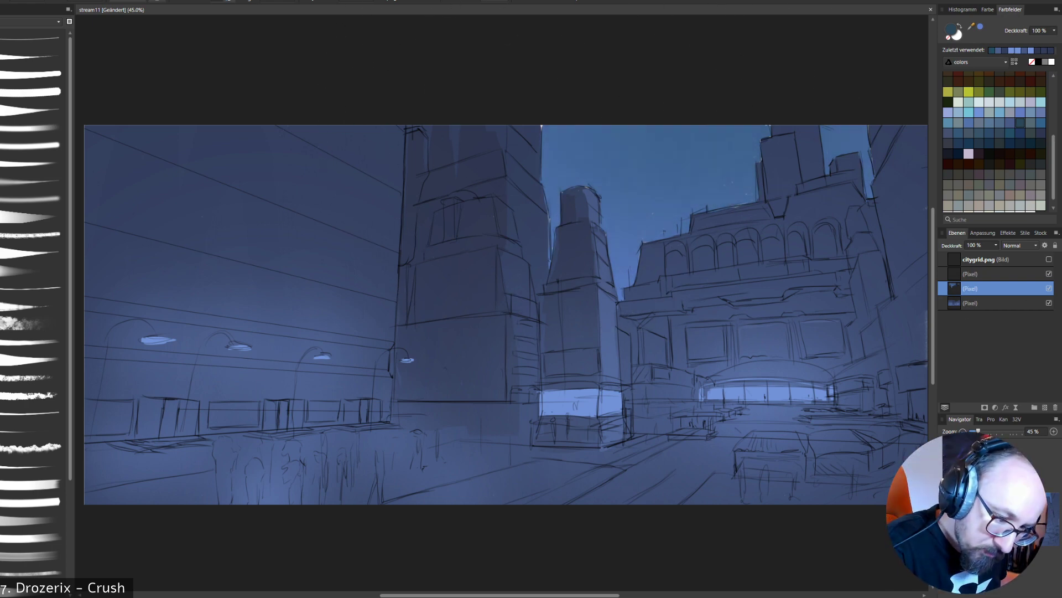
- Brush a medium blue over the sky and try a more saturated blue, RGB 49, 103, 171, along its upper edge
left_click(1021, 112)
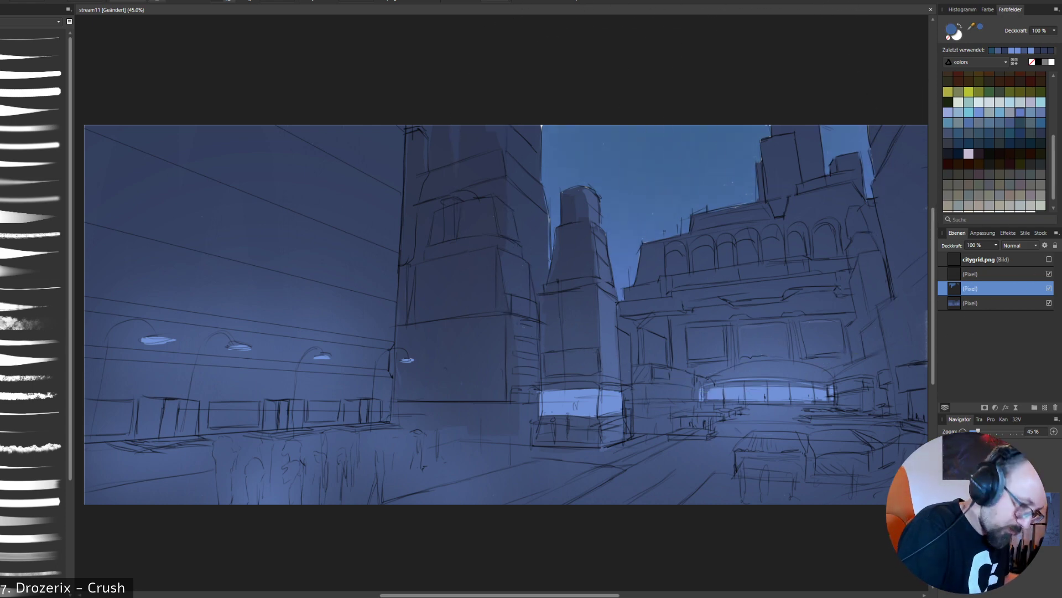
double_click(951, 30)
left_click_drag(254, 260, 281, 259)
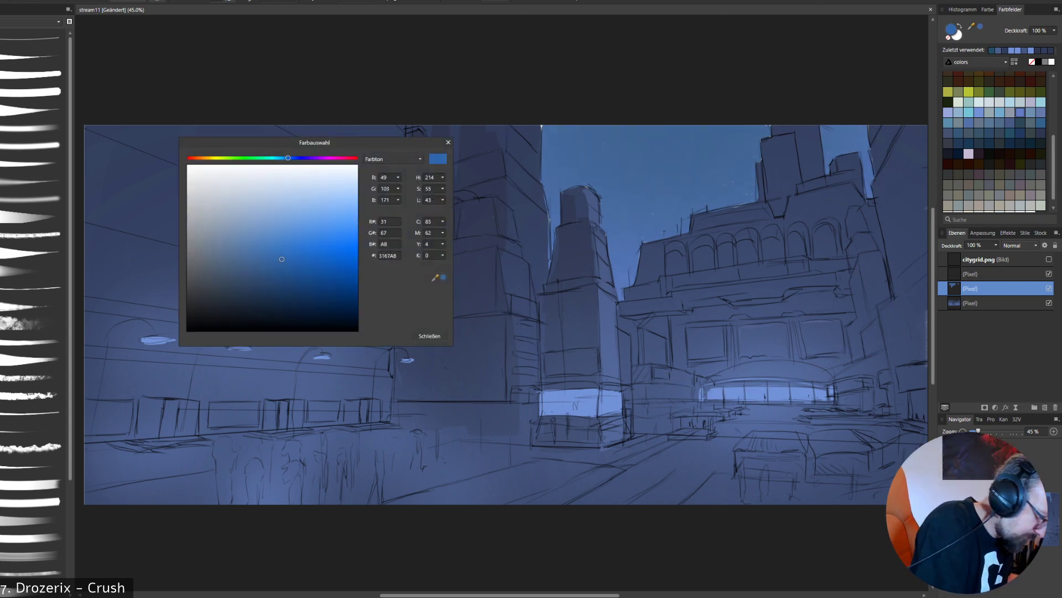
left_click(430, 335)
left_click_drag(578, 131, 574, 128)
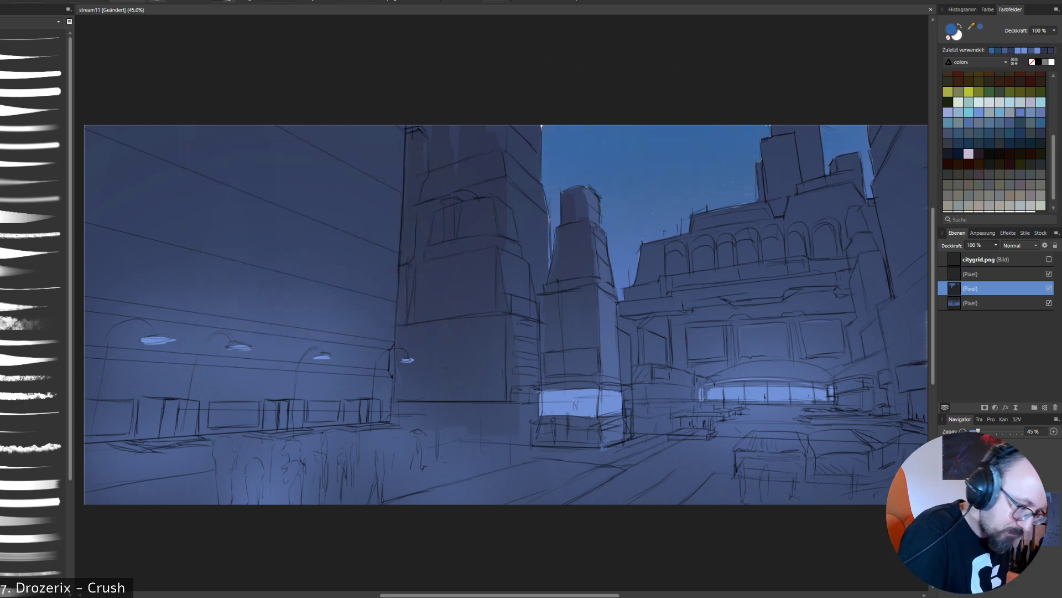
- Mix a deep blue, #26439A, and darken the upper sky with it into a soft gradient
double_click(951, 29)
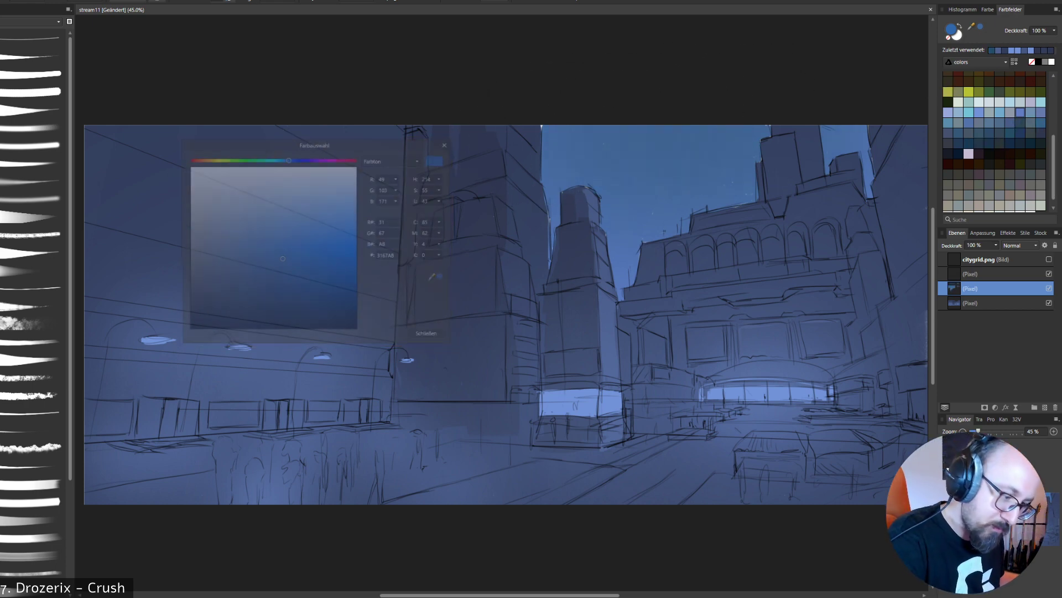
left_click_drag(282, 259, 290, 269)
left_click_drag(288, 158, 293, 157)
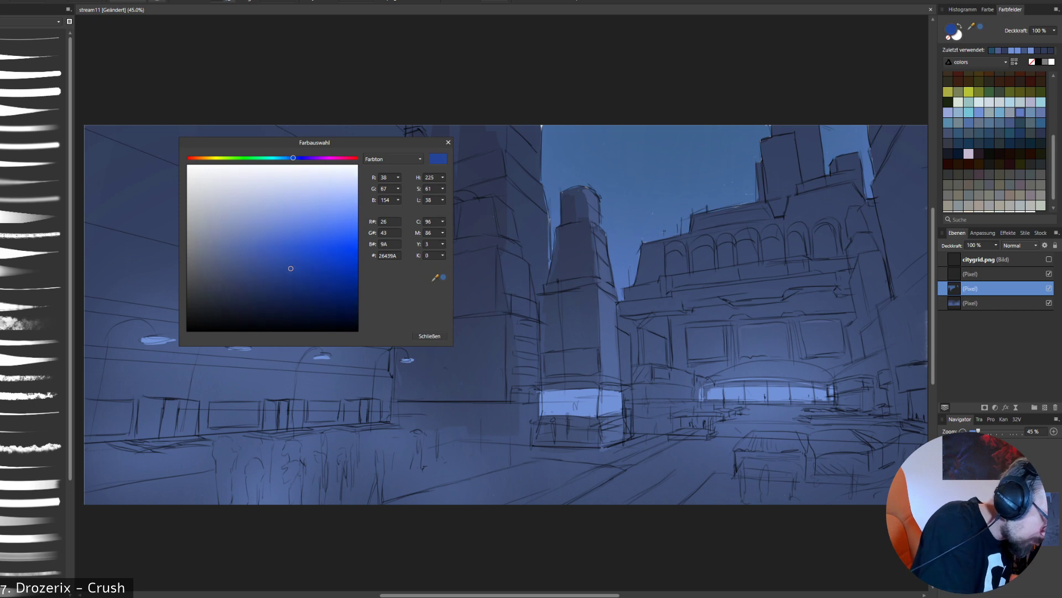
left_click(430, 335)
left_click_drag(572, 133, 772, 125)
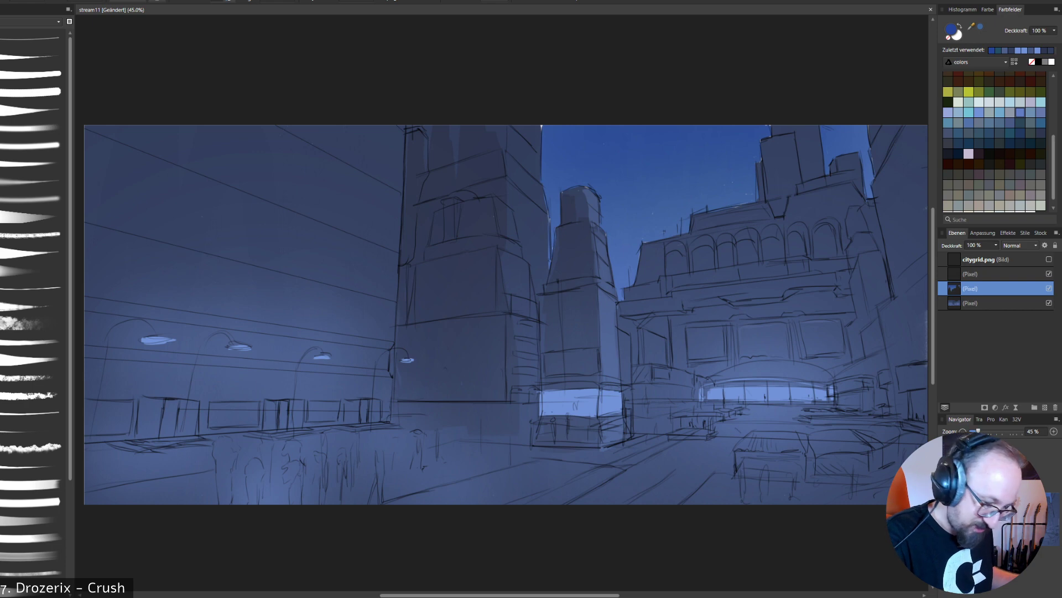
- On the buildings layer, fill the top face of the foreground box-shaped object with deep blue using a different brush
left_click(996, 302)
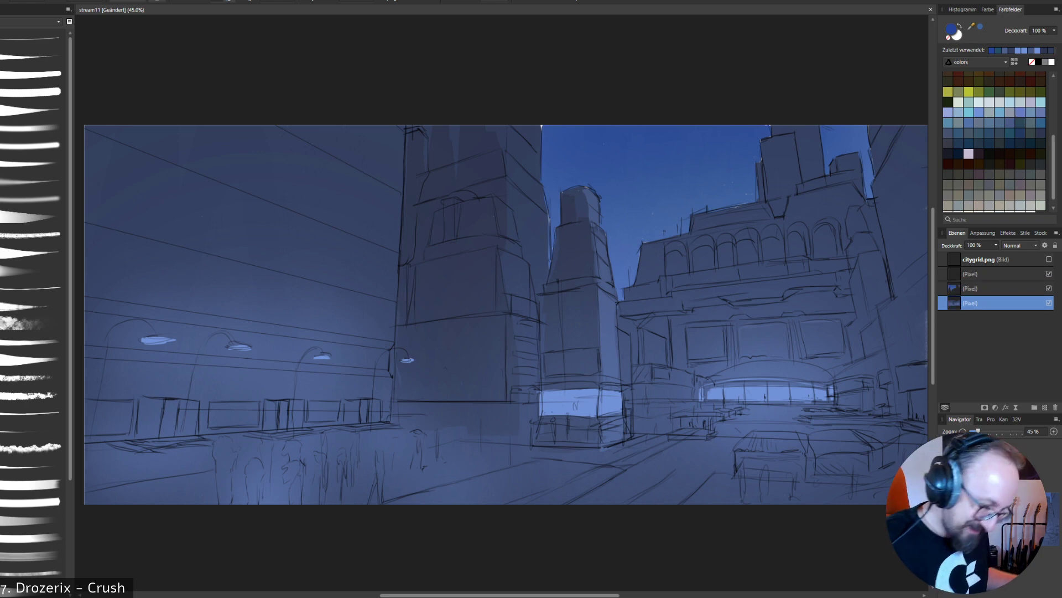
left_click(33, 287)
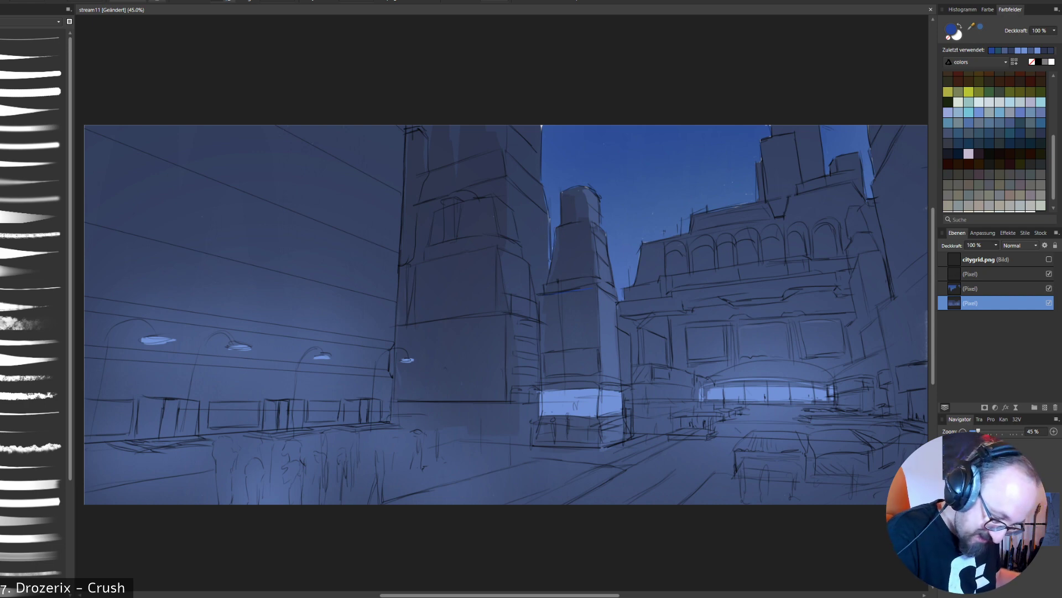
mouse_move(747, 447)
left_mouse_down()
mouse_move(765, 433)
mouse_move(801, 442)
mouse_move(787, 450)
mouse_move(804, 445)
mouse_move(771, 433)
mouse_move(744, 456)
left_mouse_up()
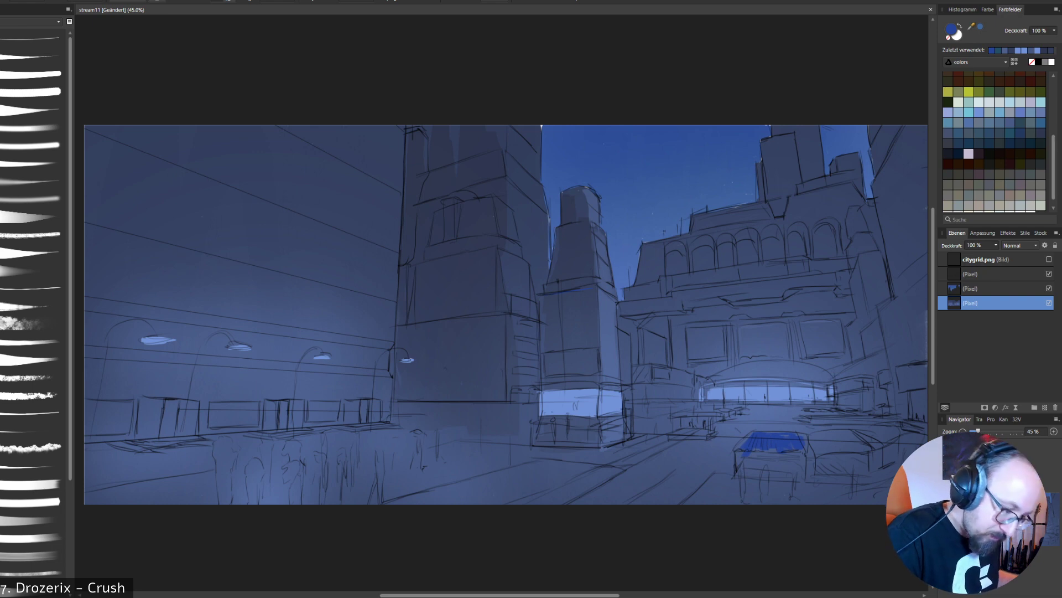
- Try orange accent strokes on the arcaded building's central panel and its lit entrance, undoing each one
scroll(995, 141, "up", 5)
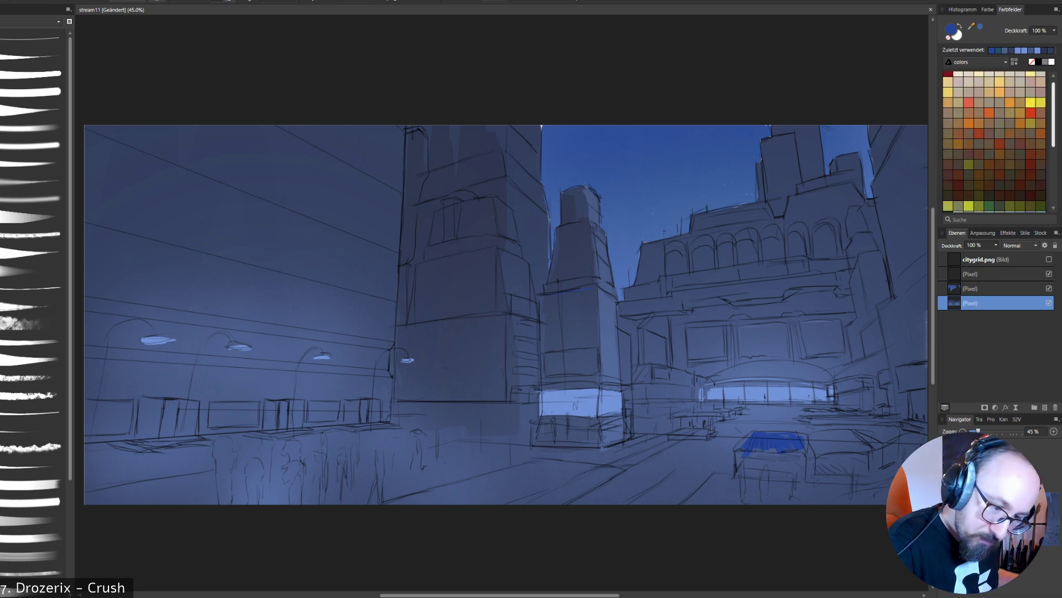
scroll(994, 141, "down", 1)
left_click(1020, 114)
left_click_drag(746, 353, 775, 350)
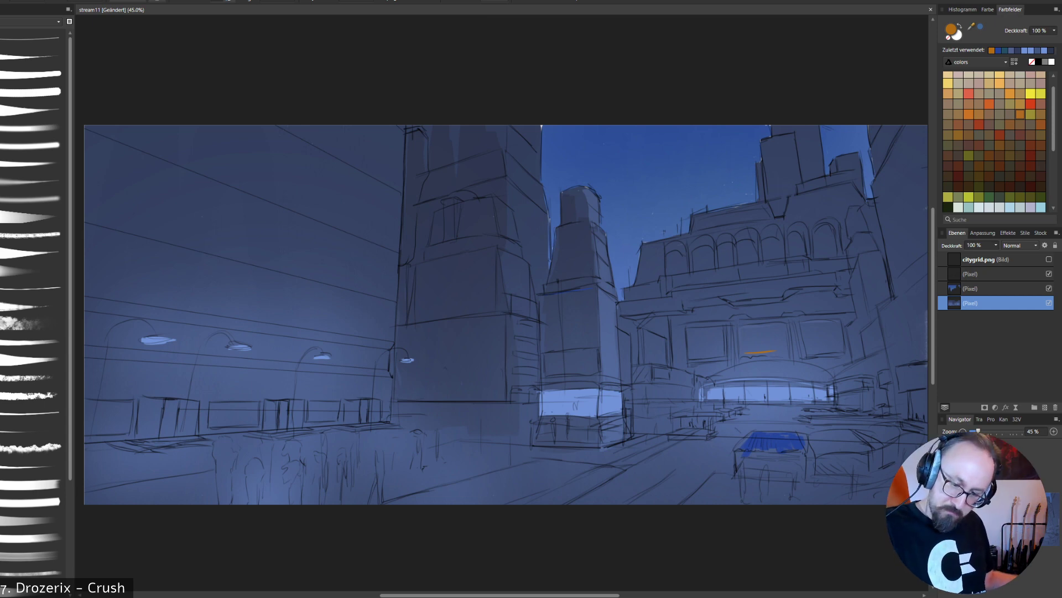
key("ctrl+z")
left_click_drag(745, 327, 745, 352)
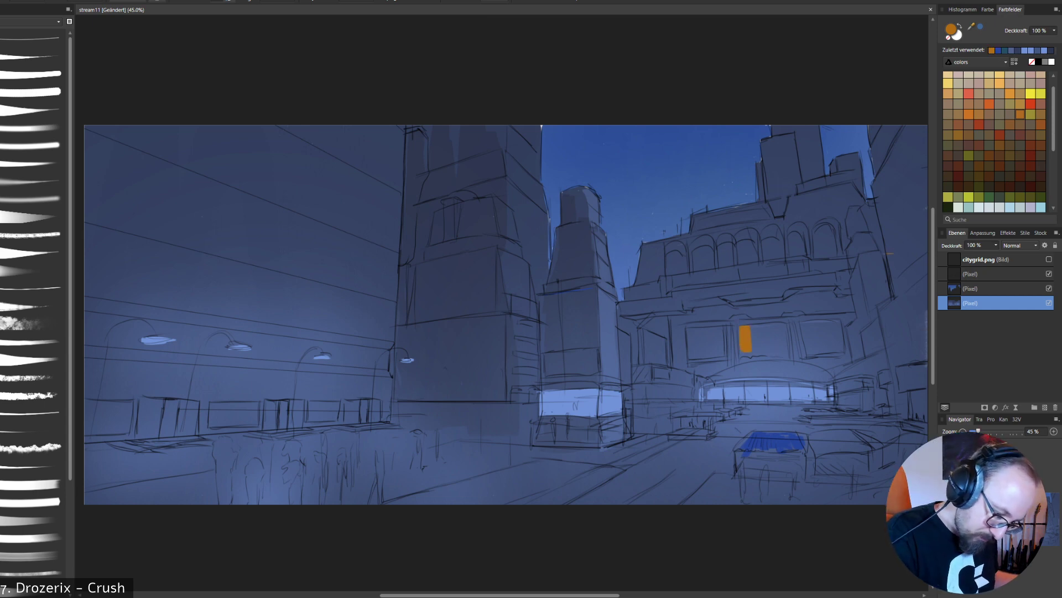
key("ctrl+z")
left_click_drag(754, 390, 755, 398)
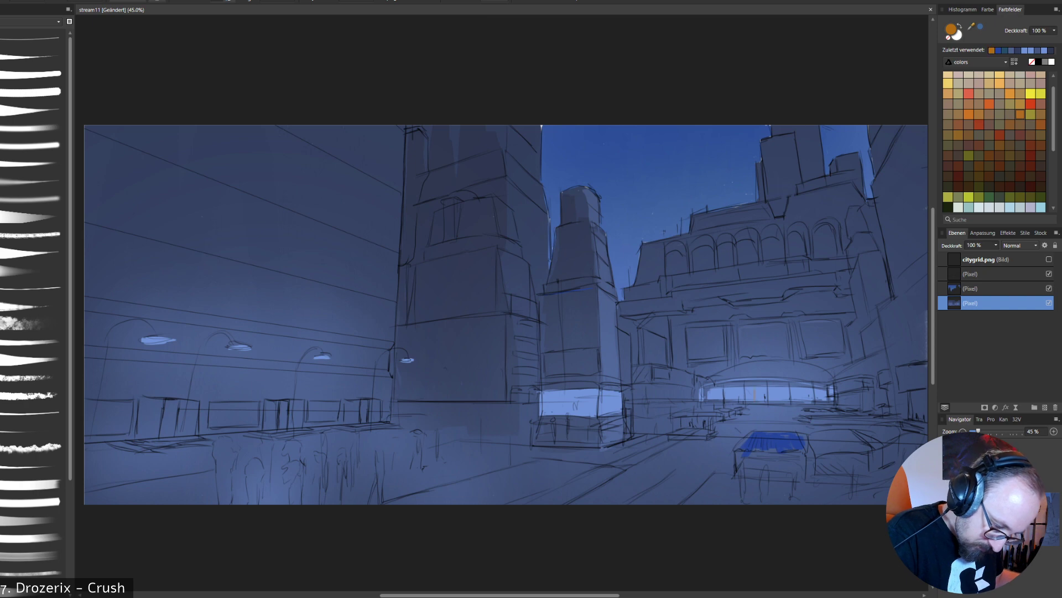
key("ctrl+z")
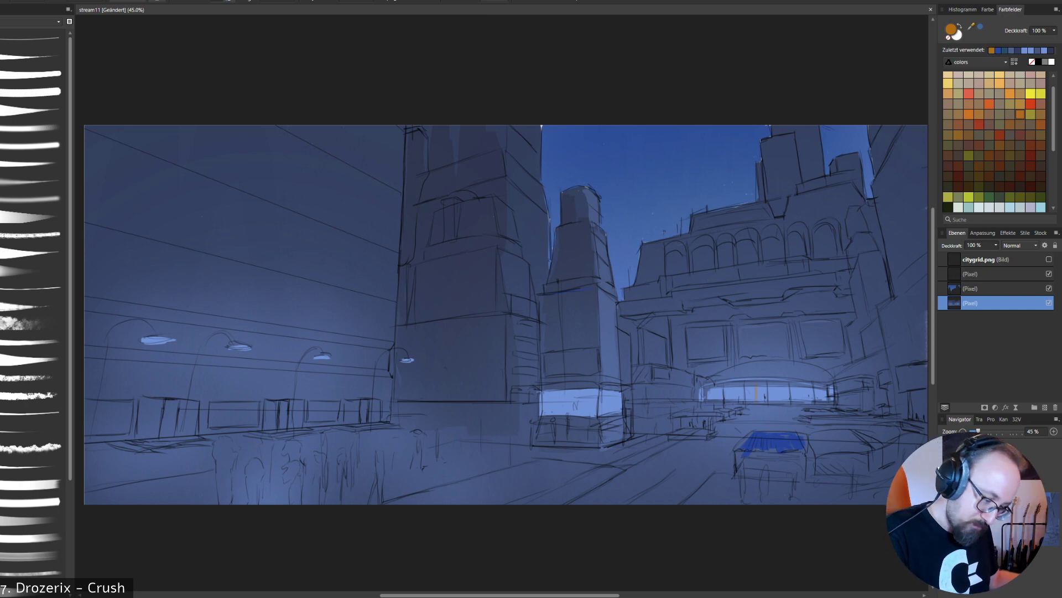
key("ctrl+z")
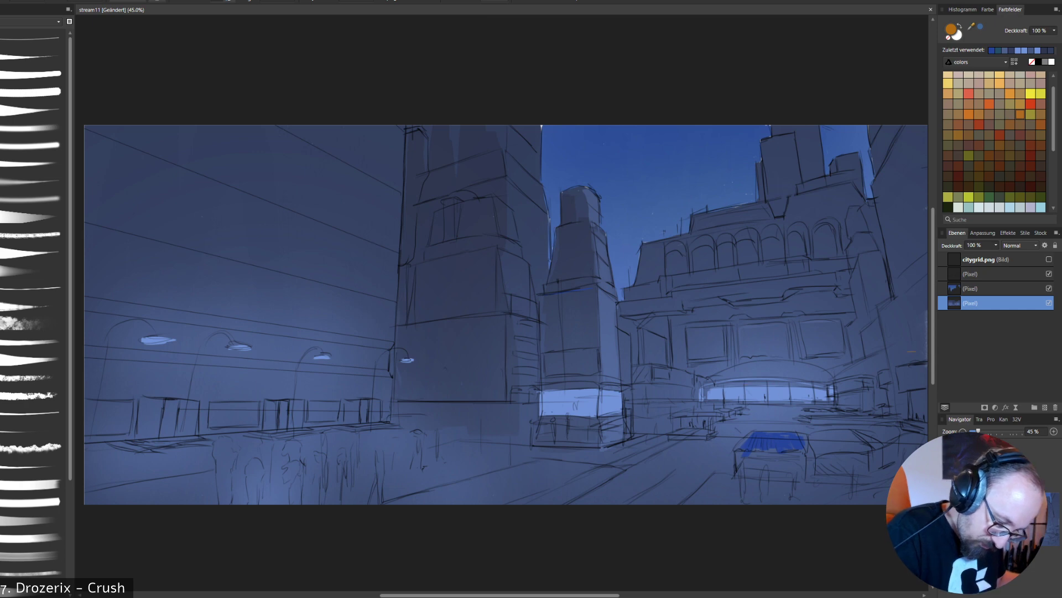
- Try a deep blue vertical stroke along the near edge of the large dark tower, and undo it
left_click(607, 317, "alt")
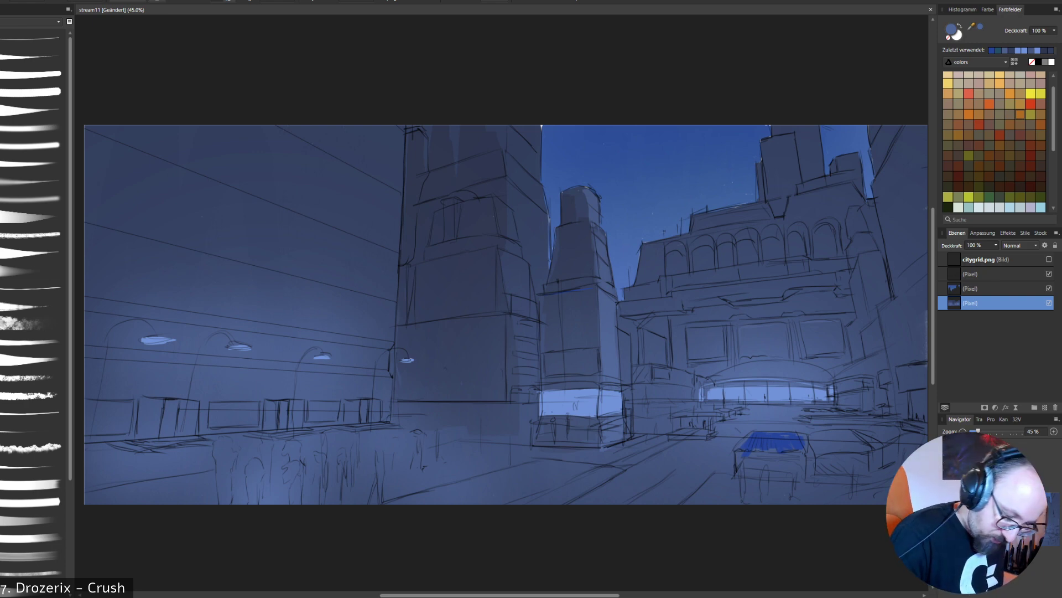
left_click(746, 440, "alt")
left_click_drag(407, 270, 405, 329)
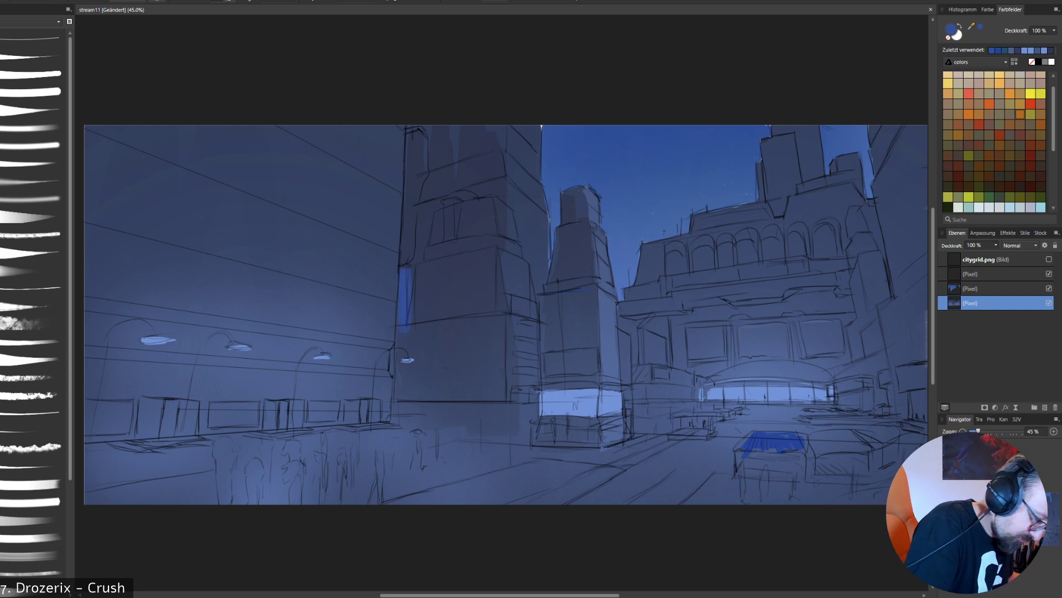
key("ctrl+z")
- Sample the large tower's navy, darken it slightly and shade the narrow strip at the tower's upper left edge
left_click(436, 276, "alt")
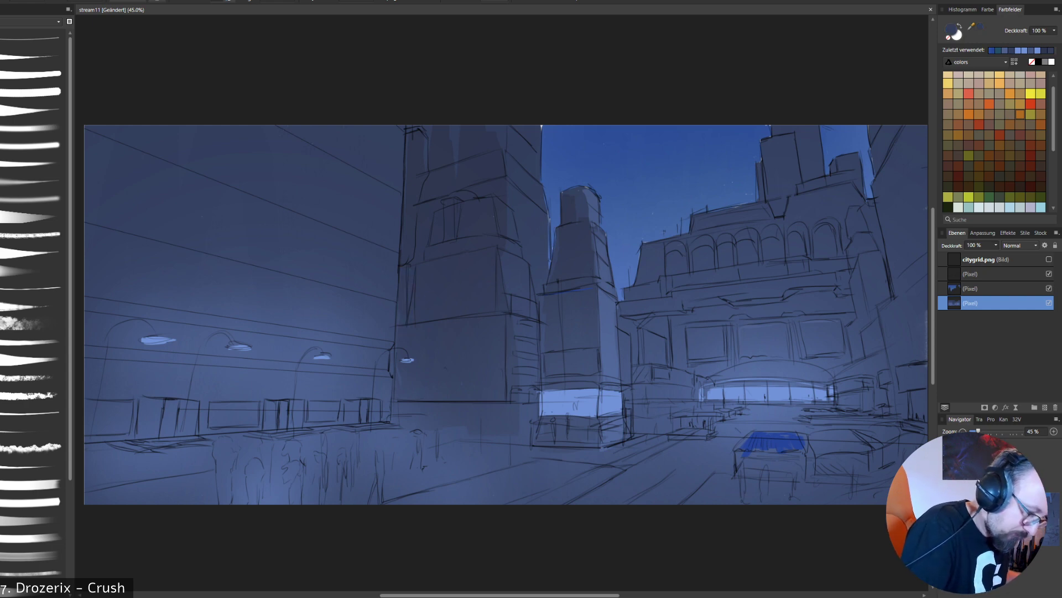
double_click(951, 30)
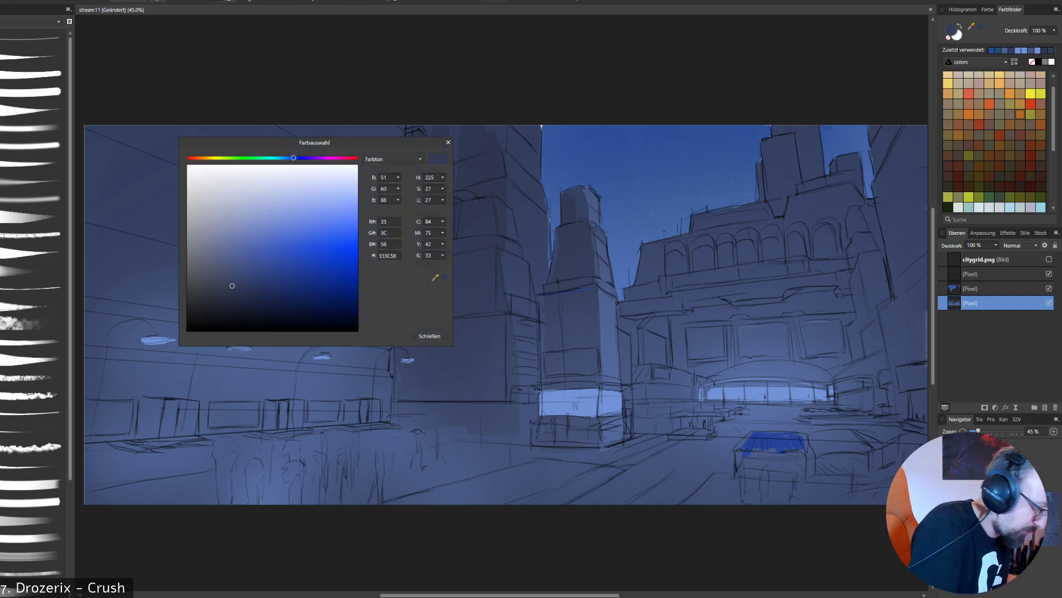
left_click_drag(232, 286, 240, 293)
left_click(429, 336)
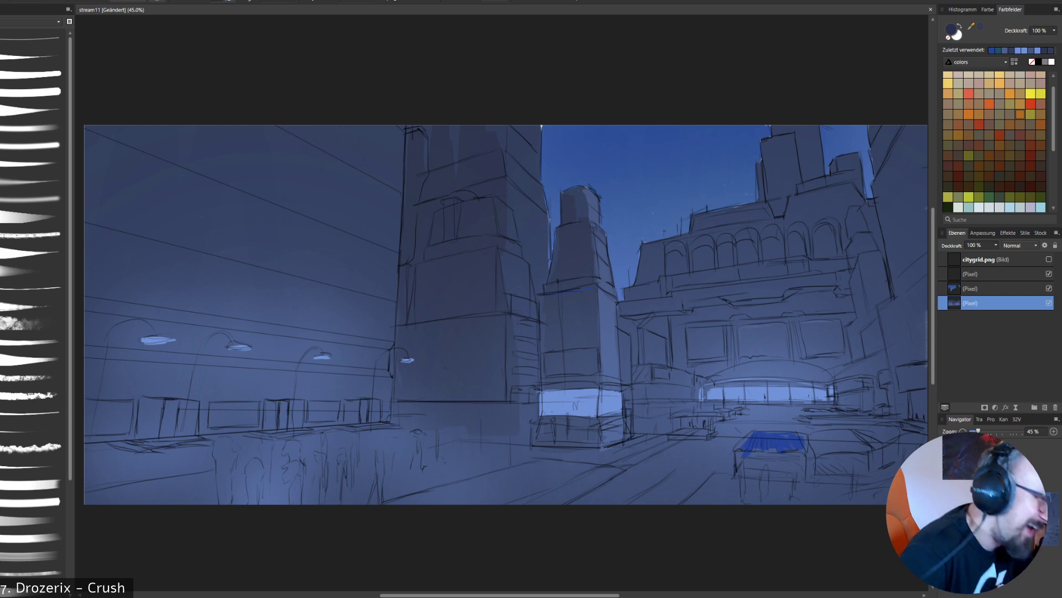
left_click_drag(418, 137, 418, 168)
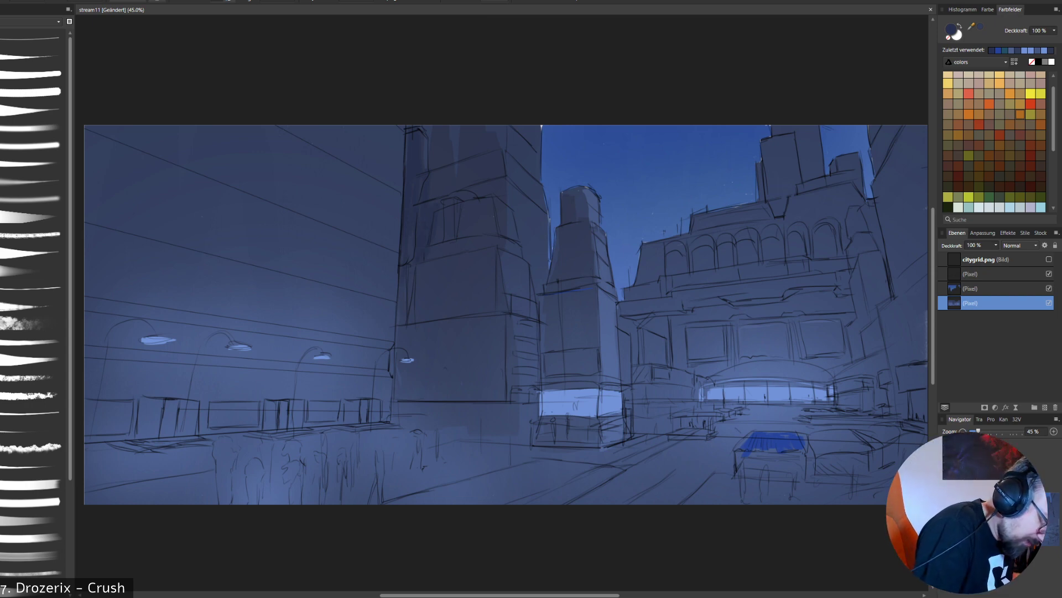
- Shade the large tower's lower left edge, then the arcaded building's left recess and the underside of its ledge, in dark navy
left_click_drag(406, 286, 400, 363)
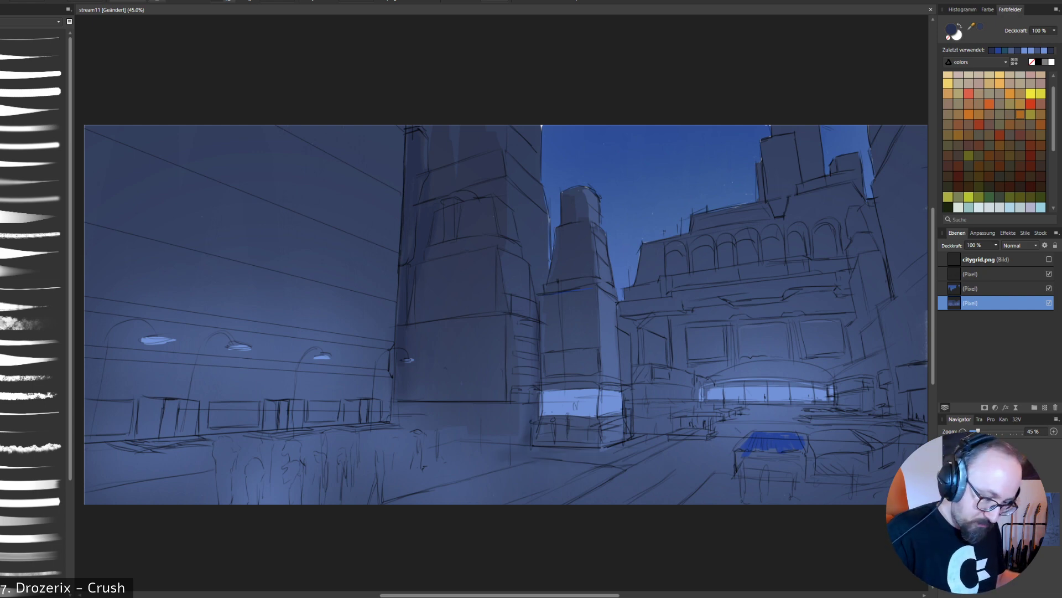
mouse_move(617, 318)
left_mouse_down()
mouse_move(634, 357)
mouse_move(642, 318)
mouse_move(677, 364)
left_mouse_up()
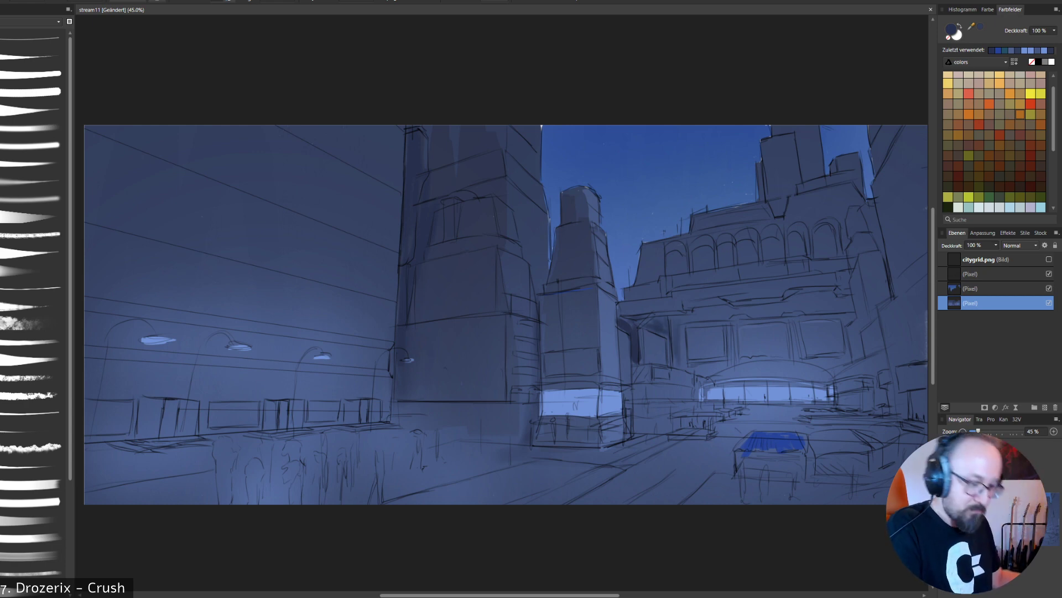
left_click_drag(640, 320, 670, 314)
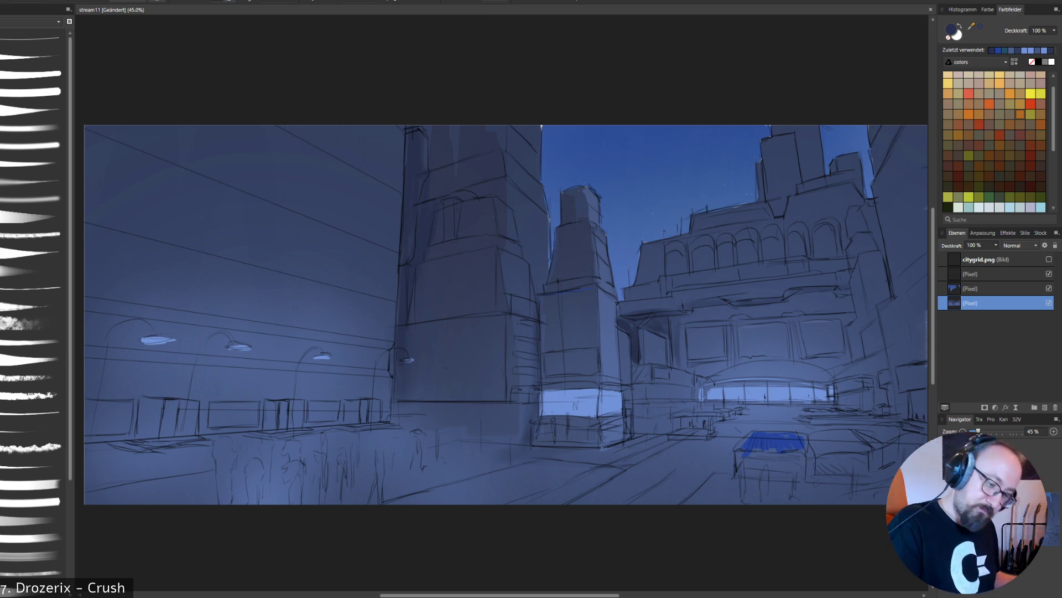
- Darken the tall side recess at the right end of the arcaded building with dark navy strokes
left_click_drag(879, 271, 870, 301)
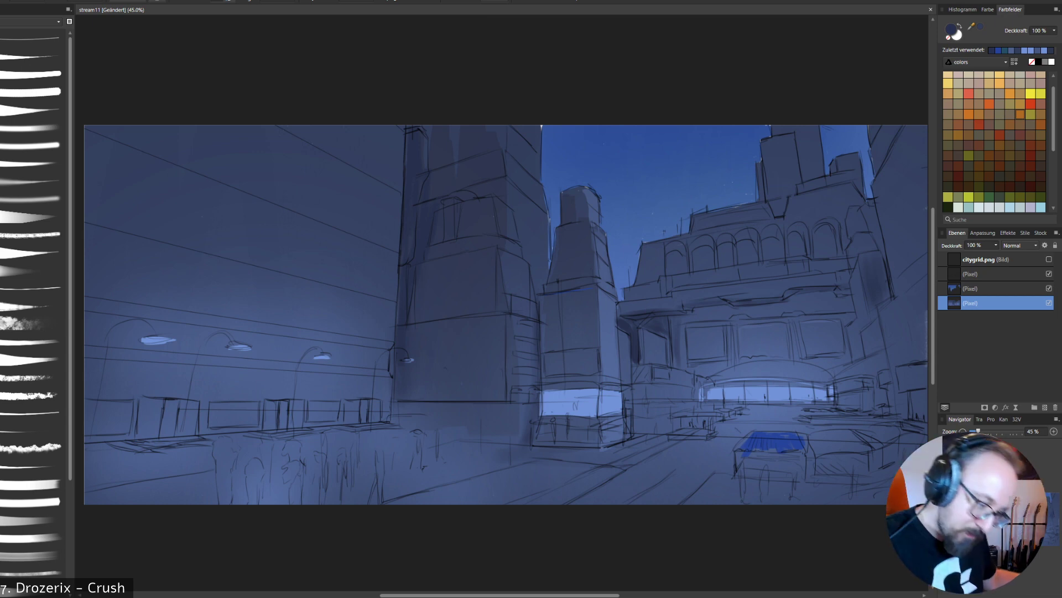
mouse_move(869, 282)
left_mouse_down()
mouse_move(872, 312)
mouse_move(888, 298)
left_mouse_up()
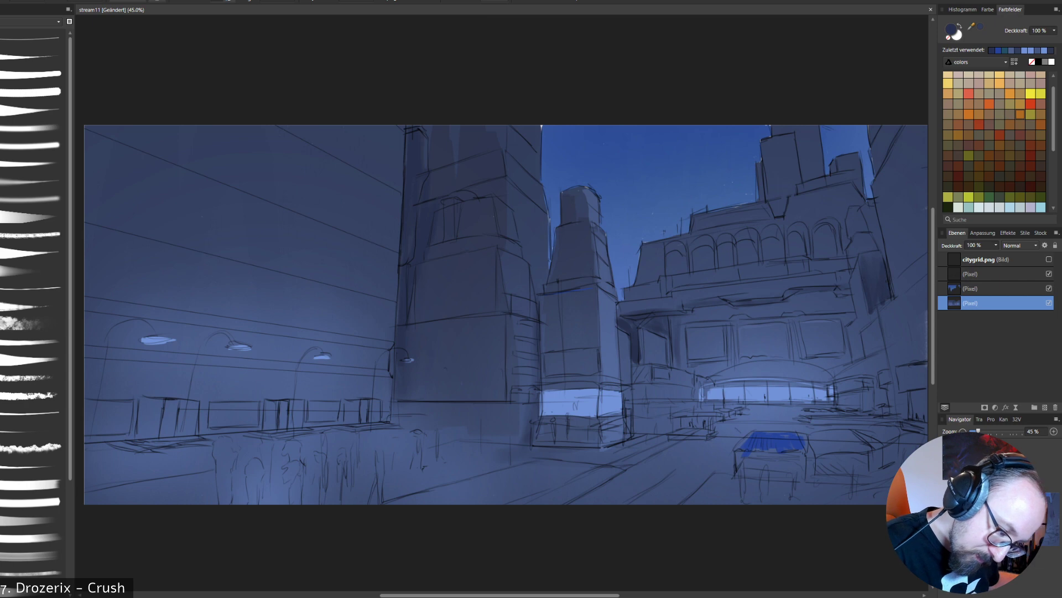
mouse_move(864, 256)
left_mouse_down()
mouse_move(875, 253)
mouse_move(872, 273)
left_mouse_up()
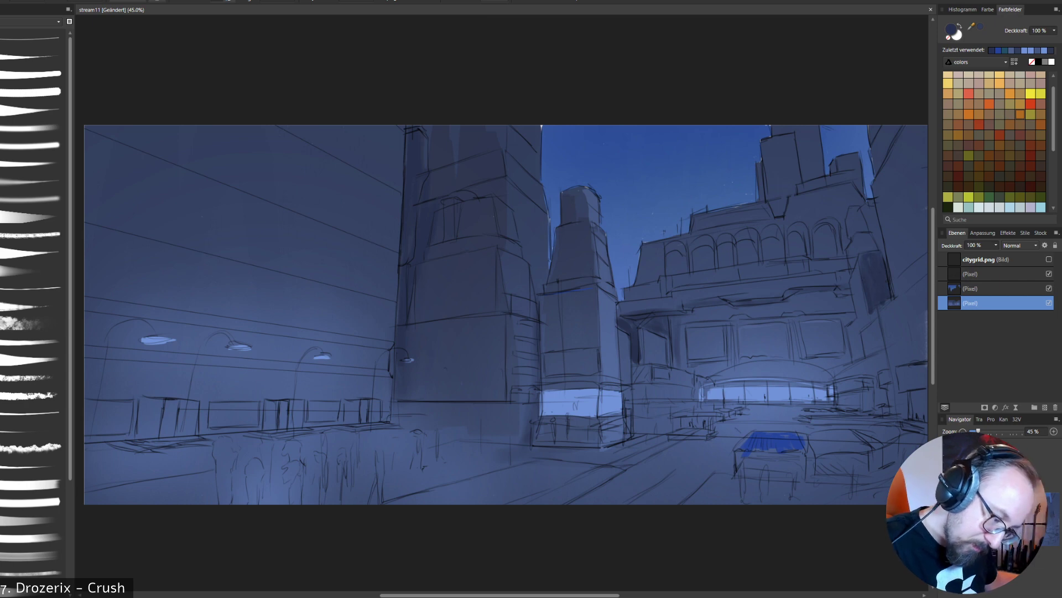
left_click_drag(876, 311, 879, 324)
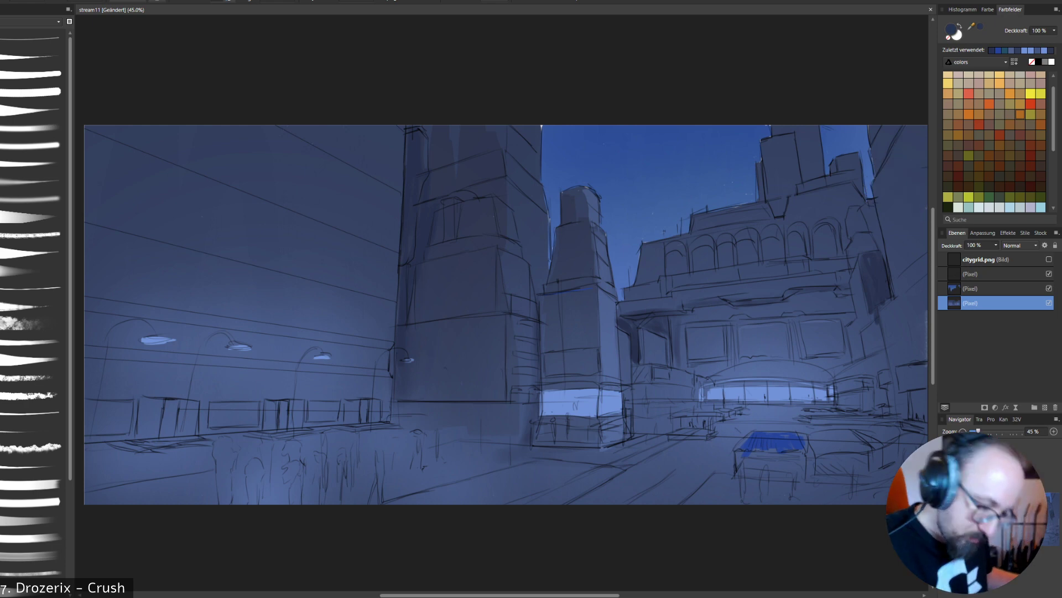
- Sample navy from the building at the far right edge and darken its facade from the upper part down to its base
right_click(917, 148)
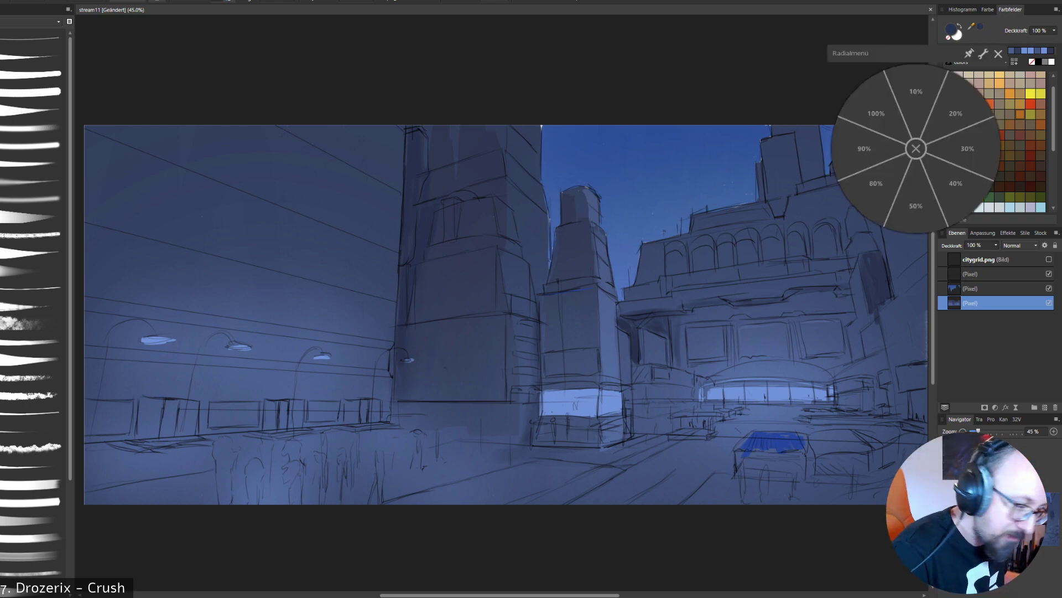
left_click(916, 149)
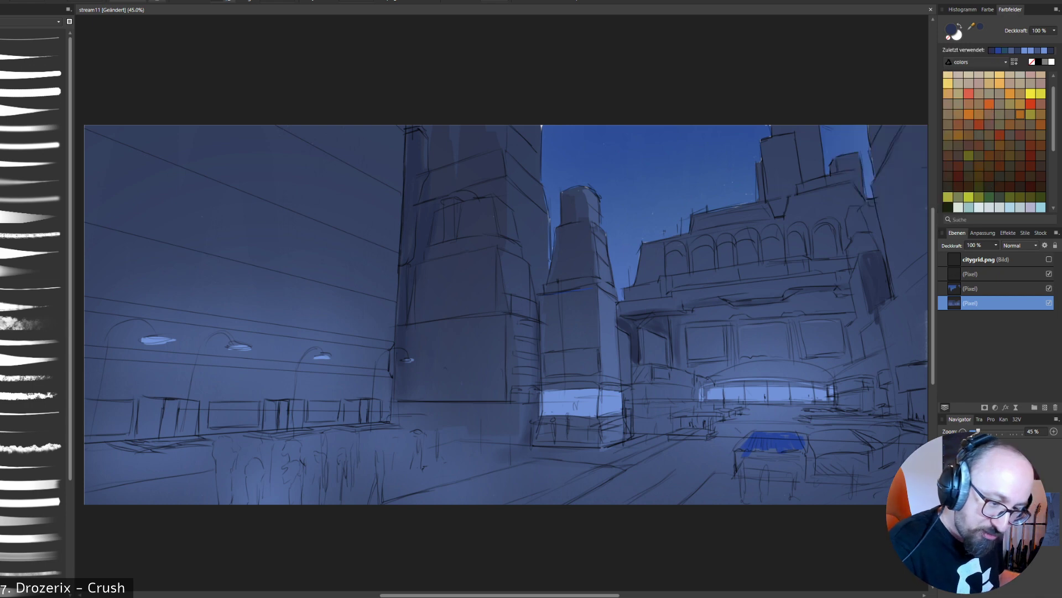
right_click(903, 202)
left_click(903, 201)
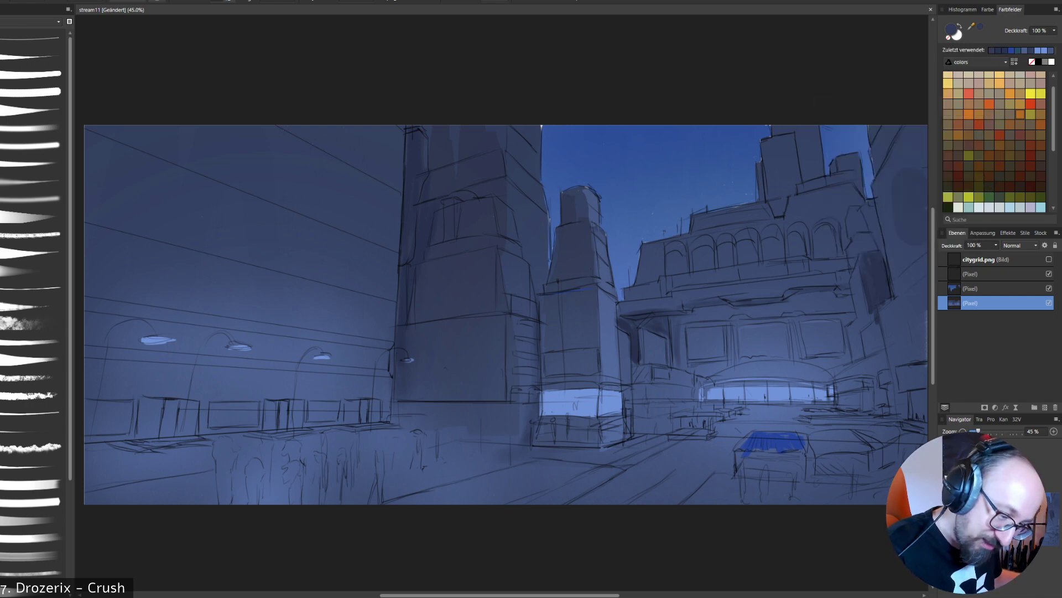
mouse_move(908, 235)
left_mouse_down()
mouse_move(900, 291)
mouse_move(914, 292)
left_mouse_up()
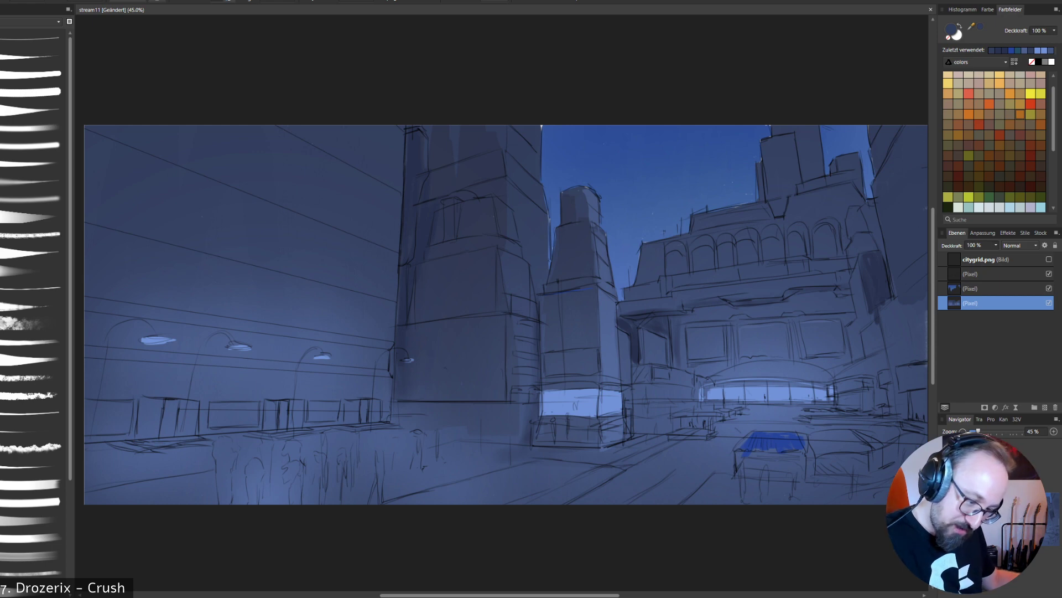
mouse_move(892, 313)
left_mouse_down()
mouse_move(903, 414)
mouse_move(908, 339)
mouse_move(922, 321)
mouse_move(904, 331)
left_mouse_up()
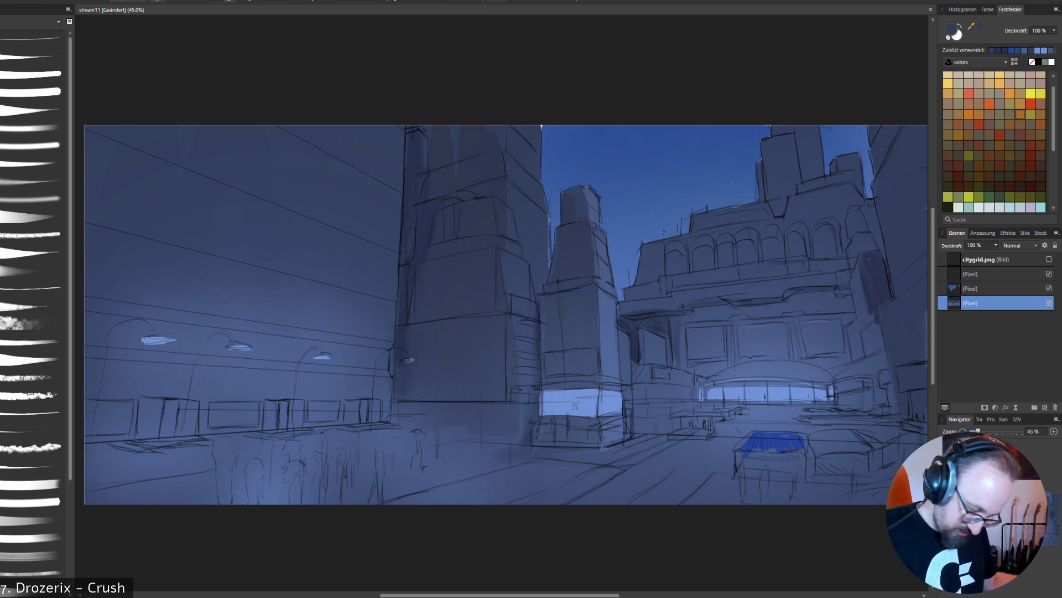
left_click_drag(500, 595, 503, 595)
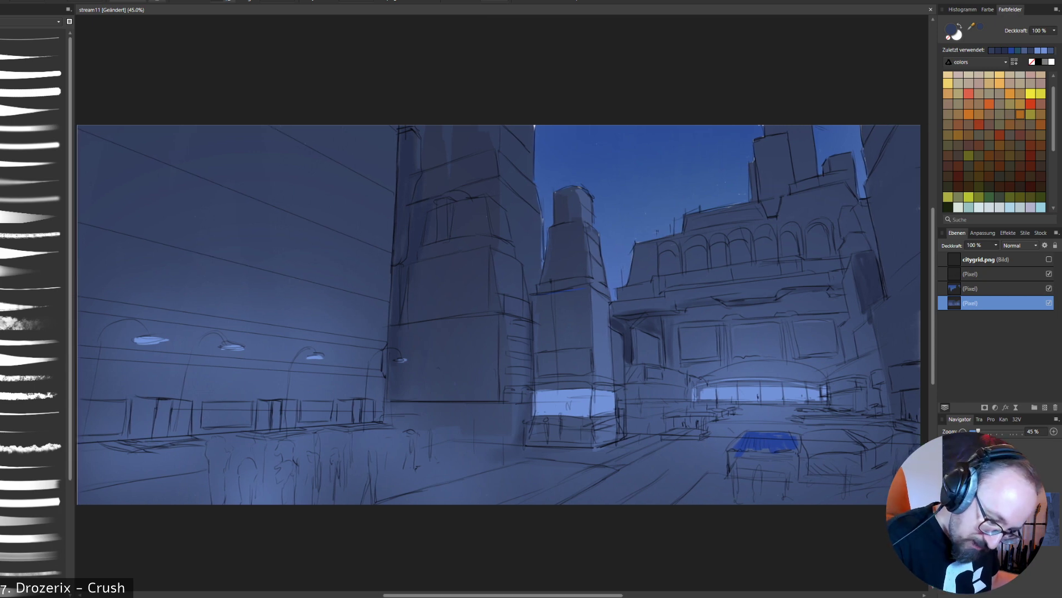
left_click(912, 336, "alt")
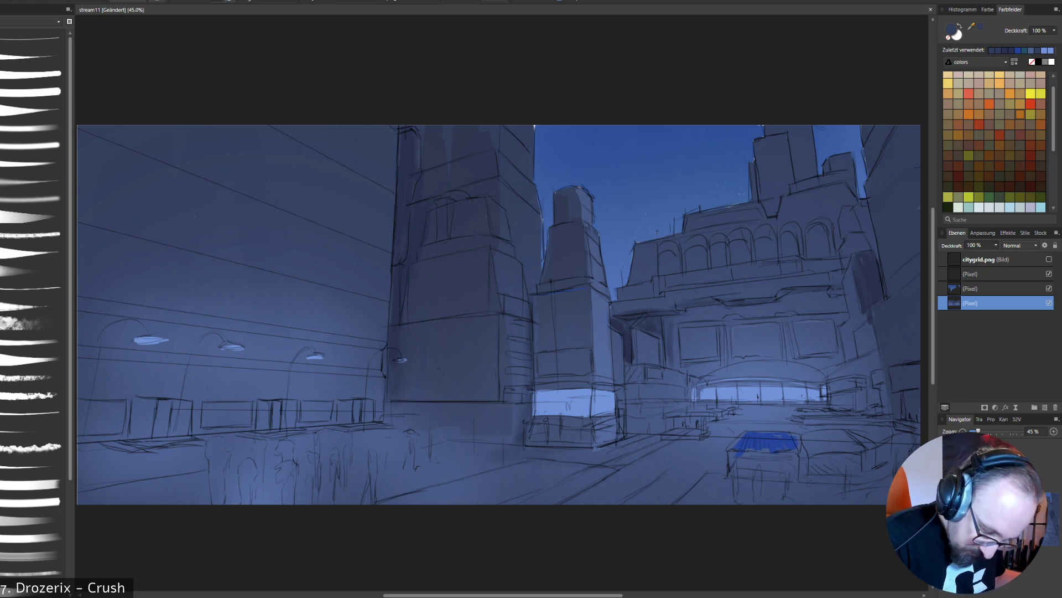
- Darken the foreground ground below the box-shaped objects and deepen the narrow recess beside the slim tower
left_click_drag(846, 488, 747, 485)
left_click_drag(840, 496, 760, 492)
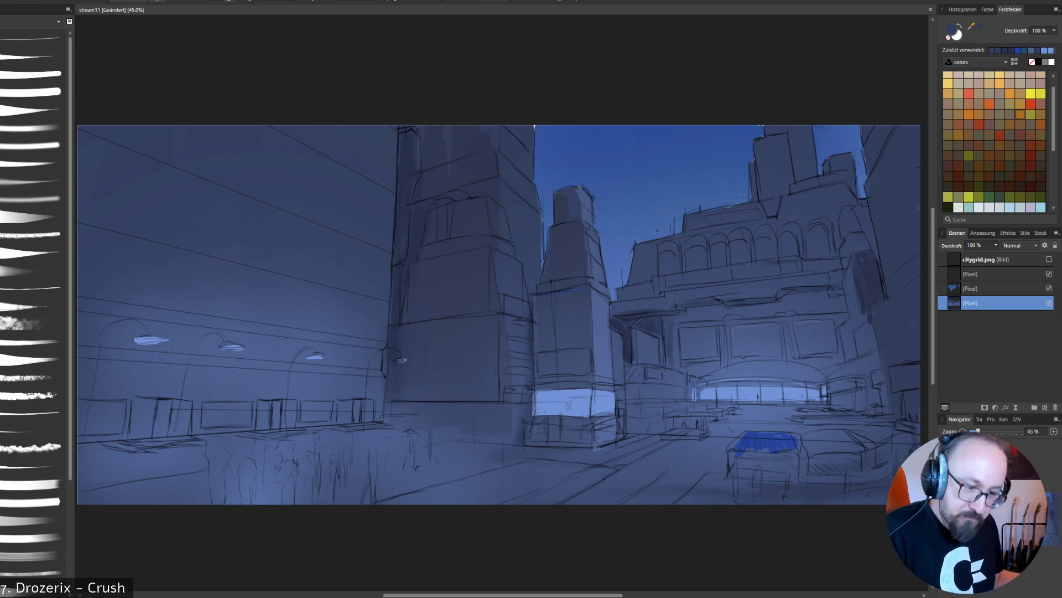
left_click(628, 347, "alt")
left_click_drag(626, 359, 626, 370)
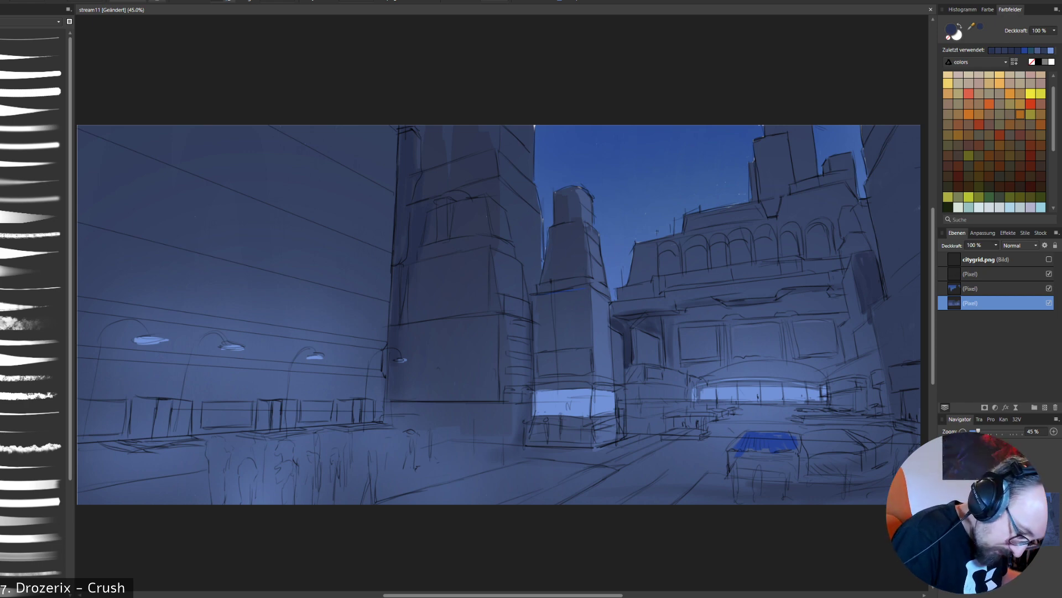
- Choose a darker, more saturated navy-purple and shade the recess beside the slim tower and the large tower's stepped right edge
key("c")
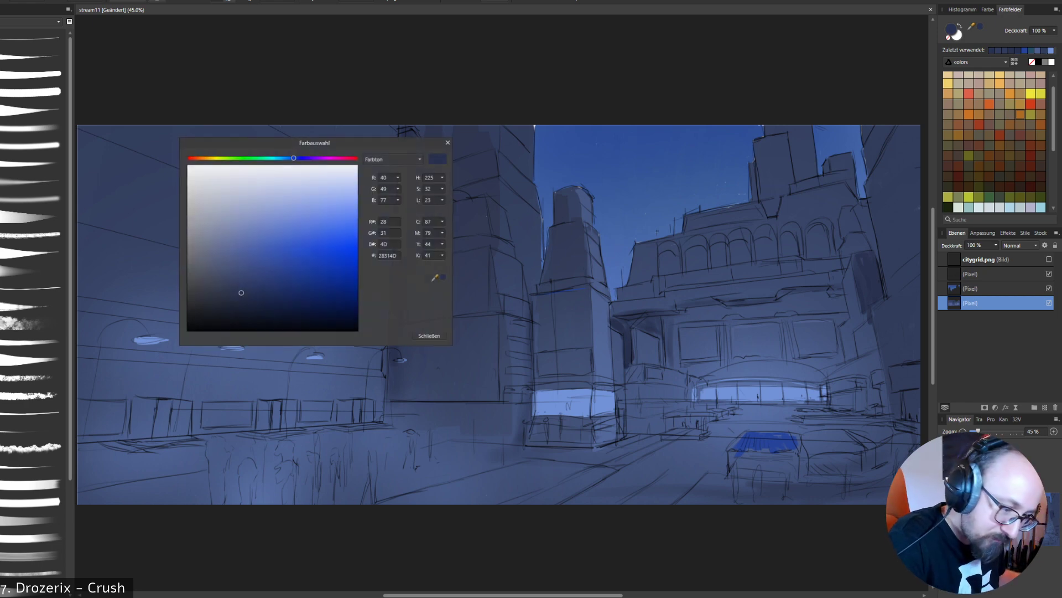
left_click(281, 301)
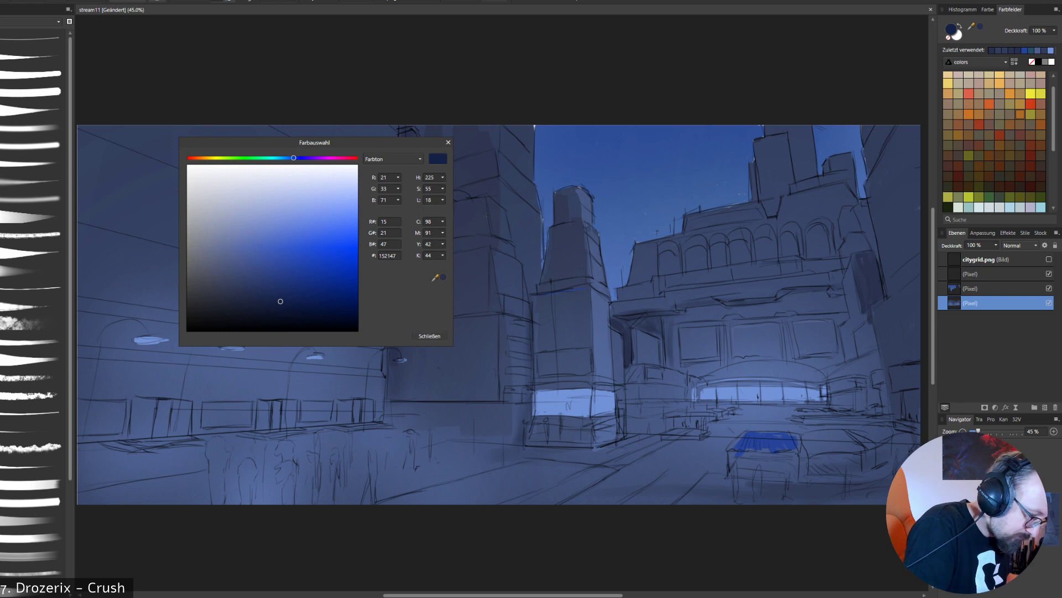
left_click(430, 335)
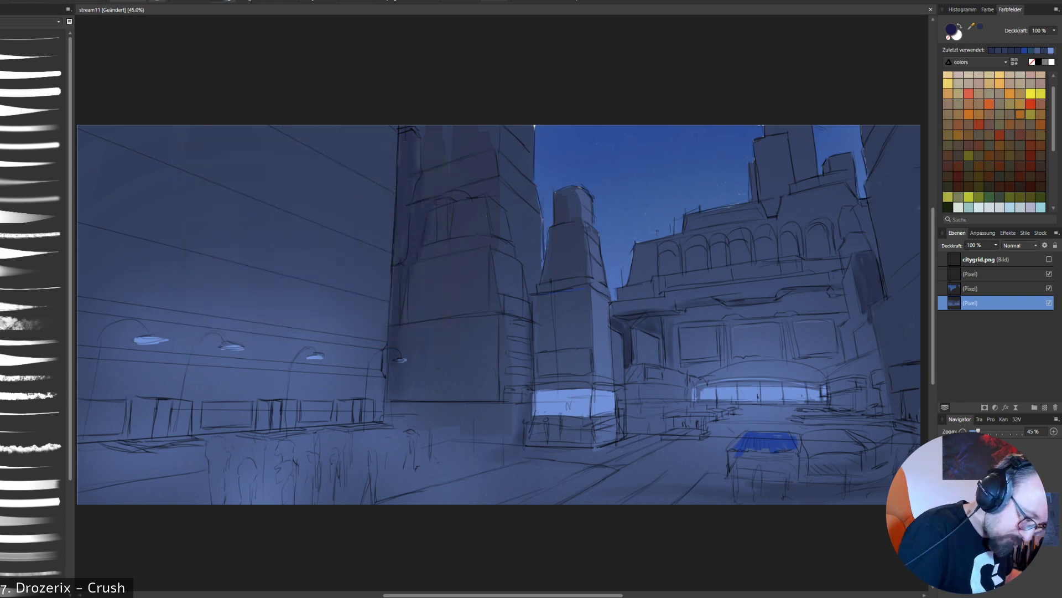
left_click_drag(626, 338, 626, 362)
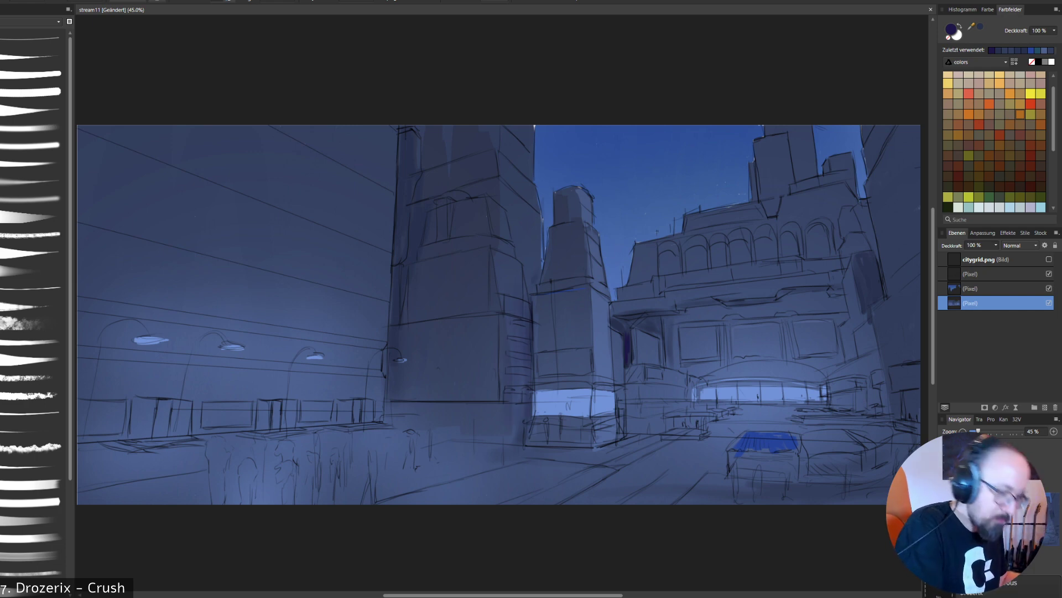
left_click_drag(538, 244, 539, 265)
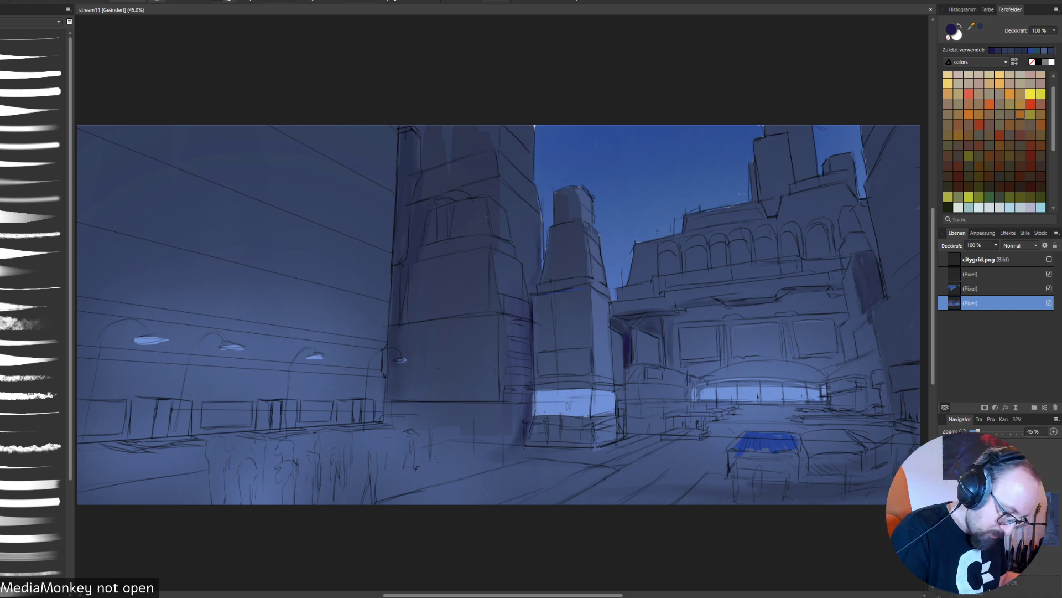
- Deepen the navy-purple shadows around the slim tower's base and right side and across the foreground ground
left_click_drag(569, 458, 615, 448)
left_click_drag(622, 413, 628, 432)
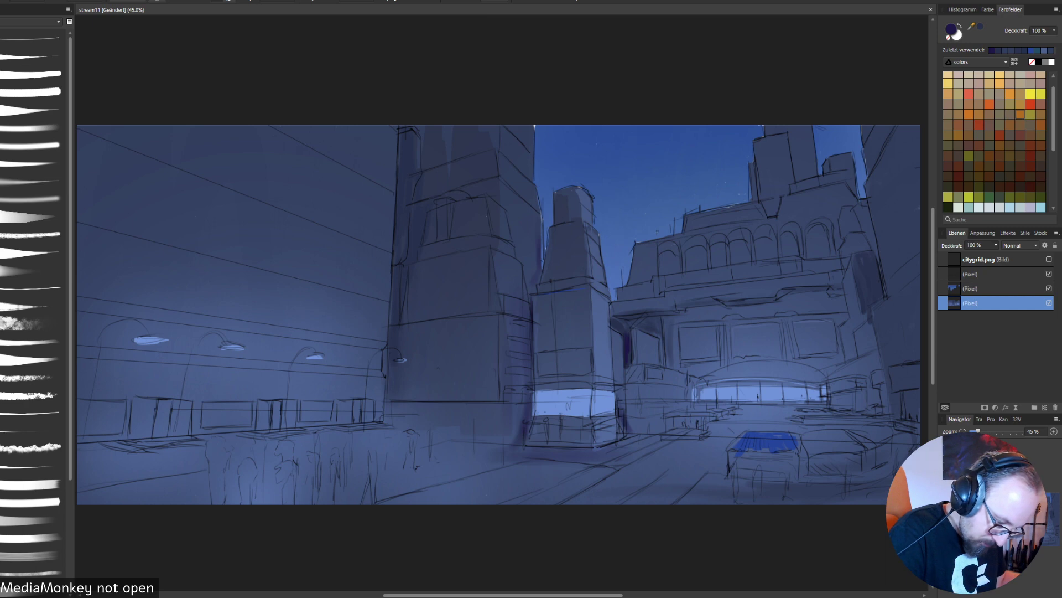
left_click_drag(621, 376, 627, 422)
left_click_drag(615, 347, 620, 379)
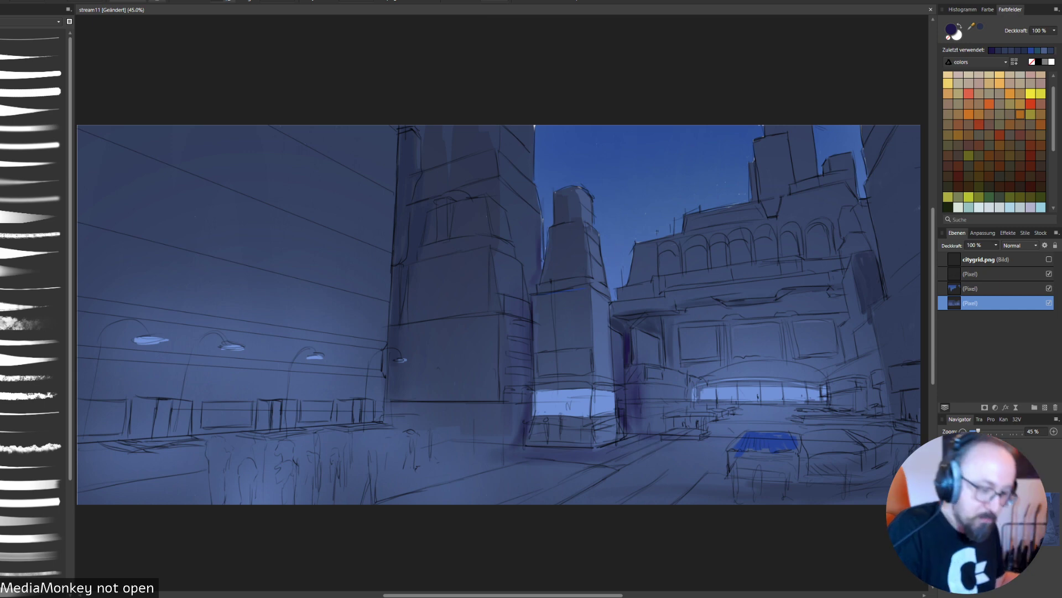
left_click_drag(519, 474, 552, 471)
left_click_drag(424, 488, 342, 494)
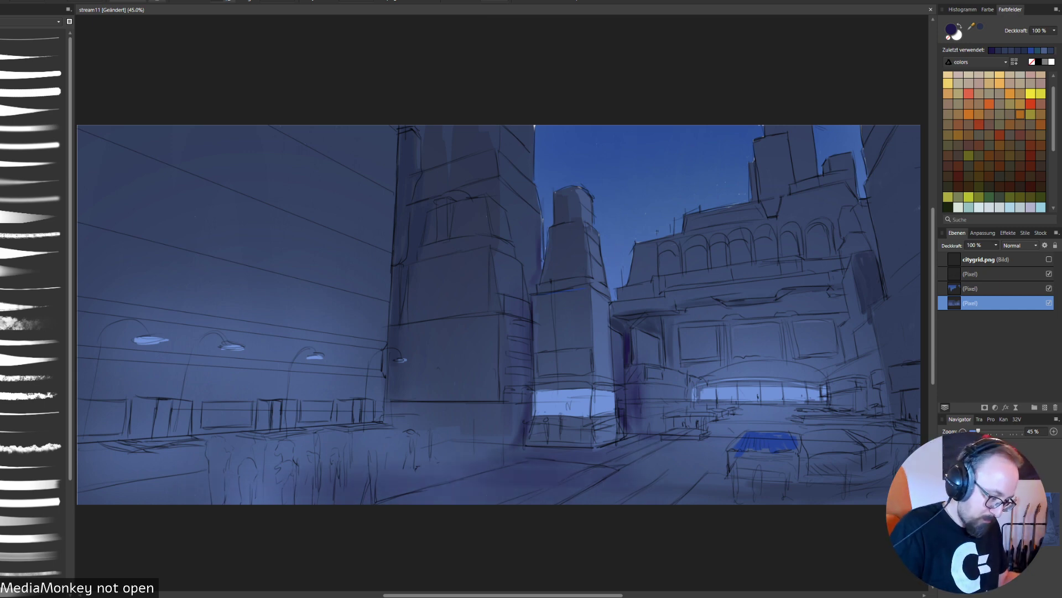
- With a different brush, fill the arcade's first arch with dark purple, blending in sampled navy and choosing 100% in the radial menu
scroll(30, 304, "down", 5)
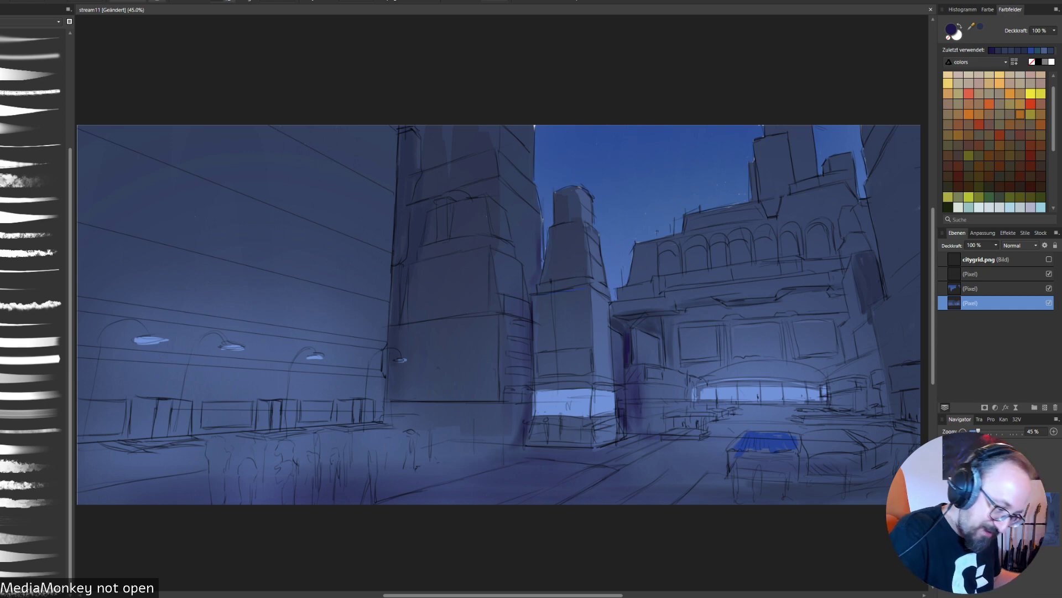
left_click_drag(663, 258, 678, 272)
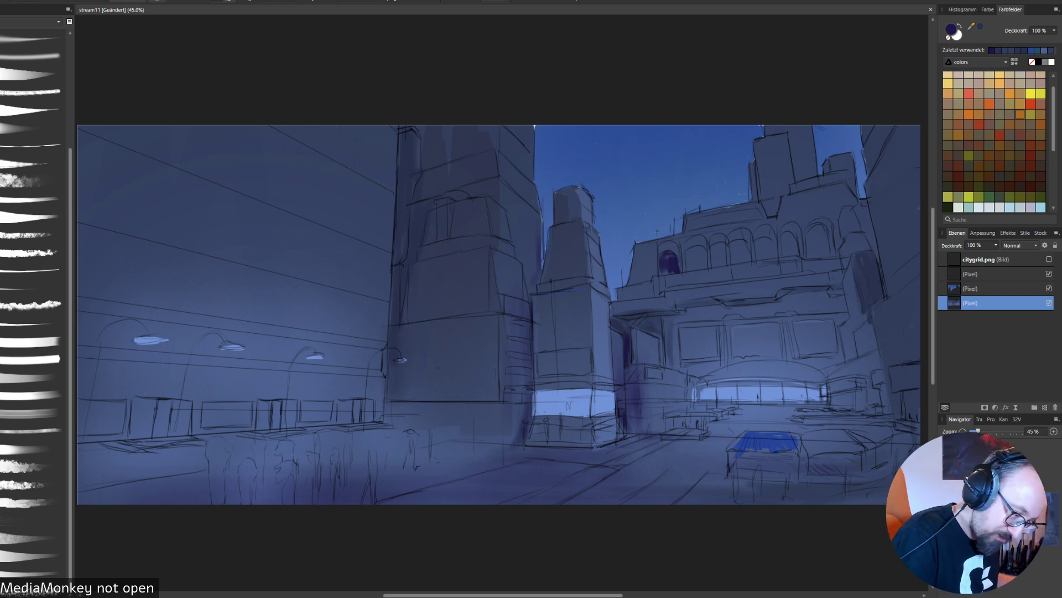
left_click(684, 264, "alt")
right_click(709, 244)
left_click(762, 245)
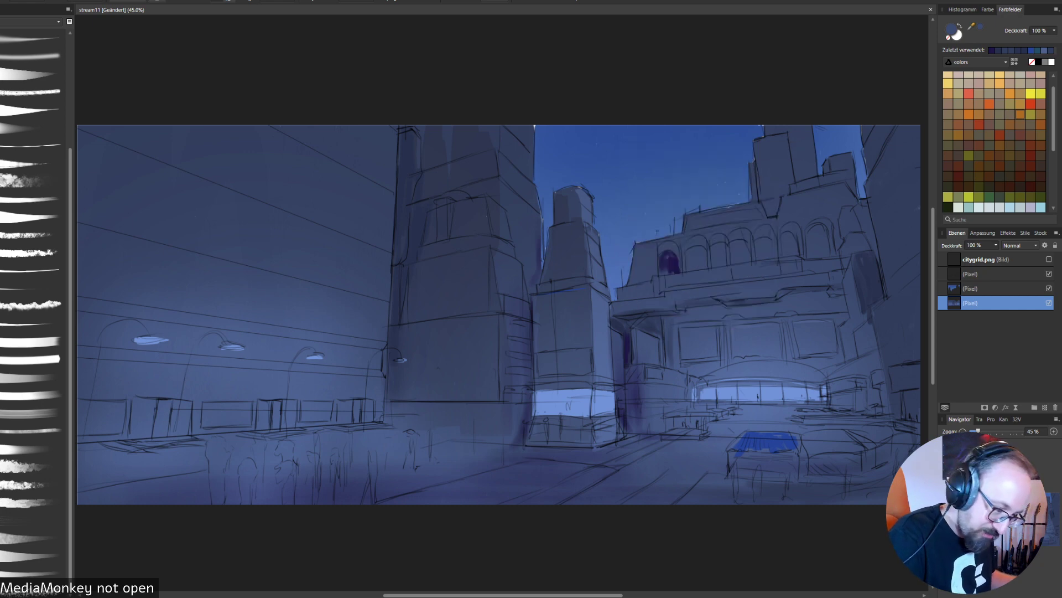
mouse_move(664, 270)
left_mouse_down()
mouse_move(677, 267)
mouse_move(665, 264)
left_mouse_up()
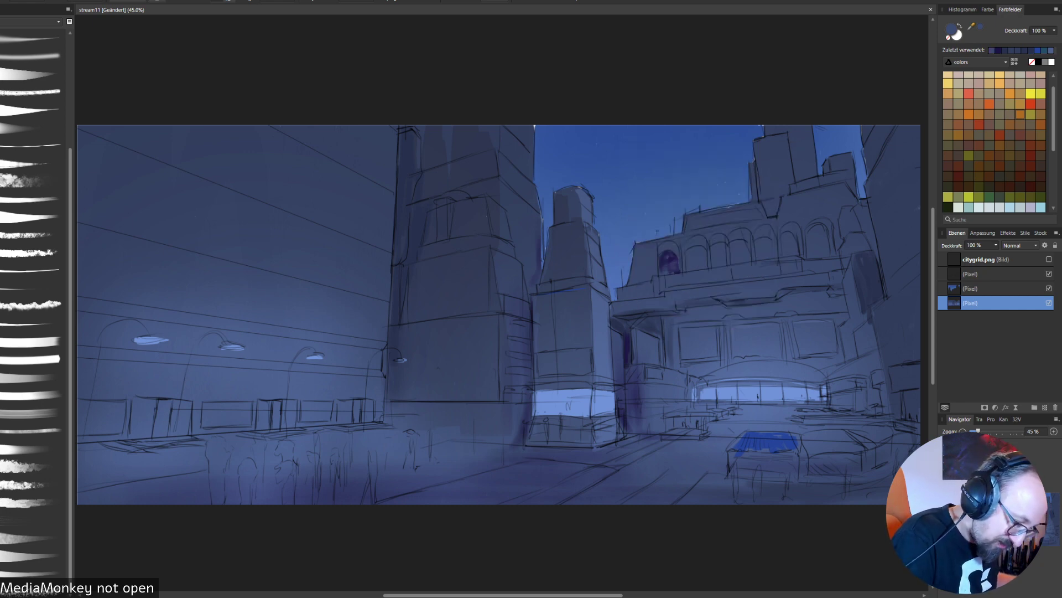
left_click(672, 271, "alt")
right_click(681, 263)
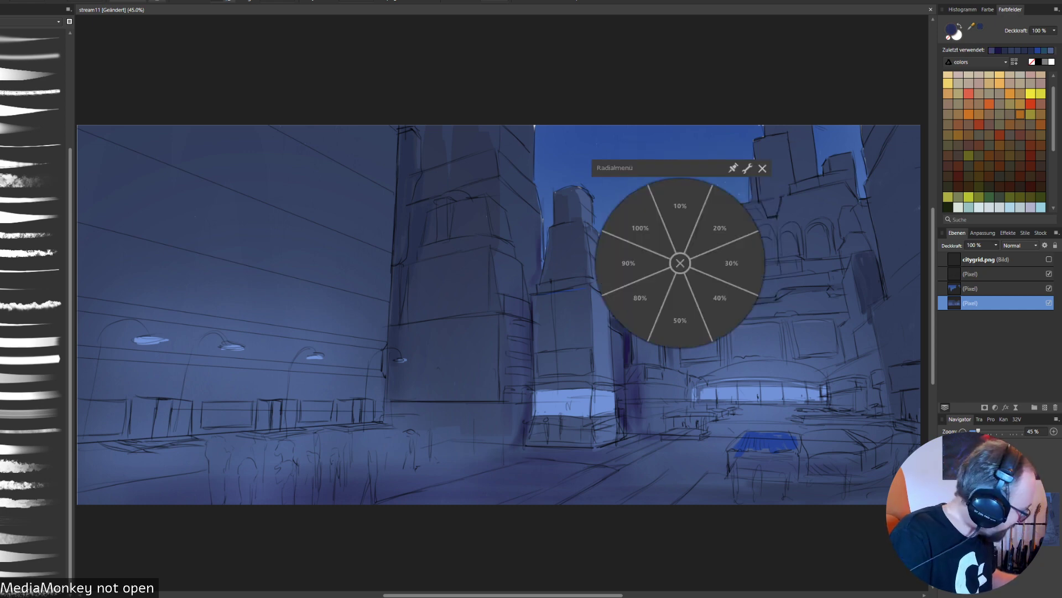
left_click(641, 227)
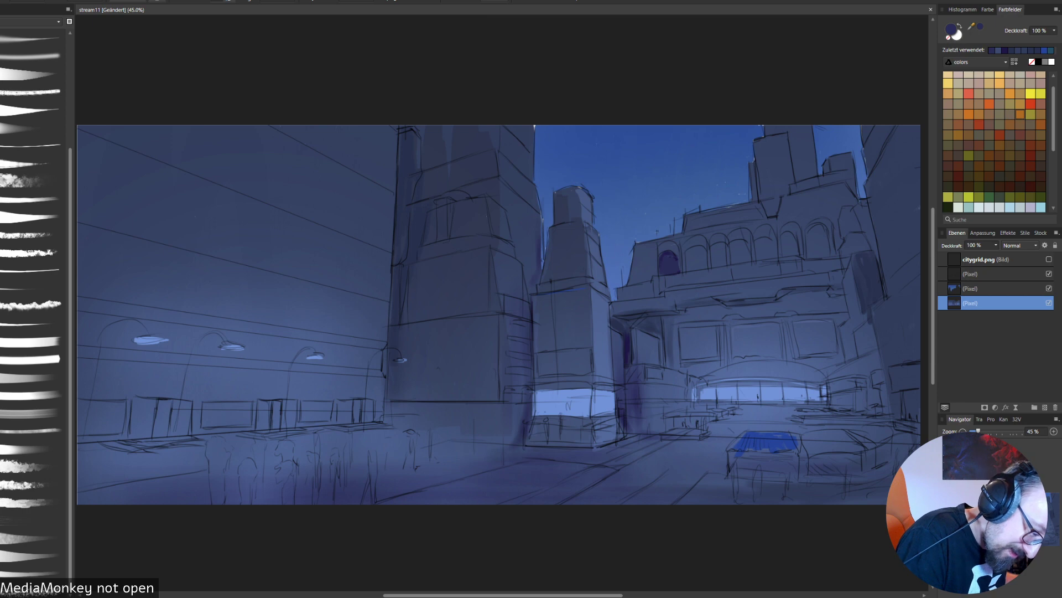
- Fill the arcade's remaining six arches with dark purple
mouse_move(688, 268)
left_mouse_down()
mouse_move(698, 249)
mouse_move(698, 269)
left_mouse_up()
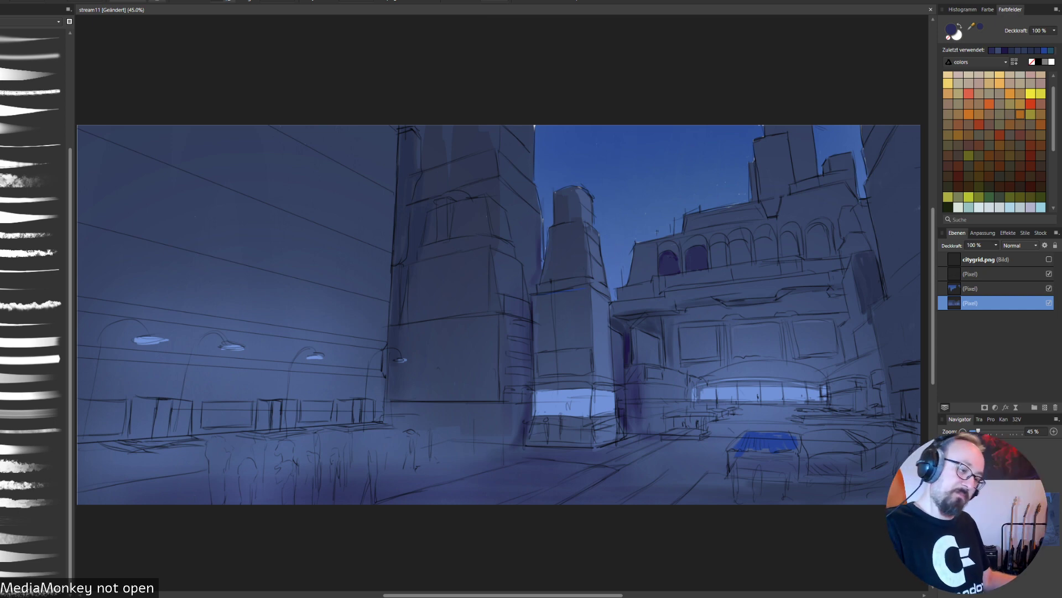
mouse_move(712, 247)
left_mouse_down()
mouse_move(718, 265)
mouse_move(723, 247)
left_mouse_up()
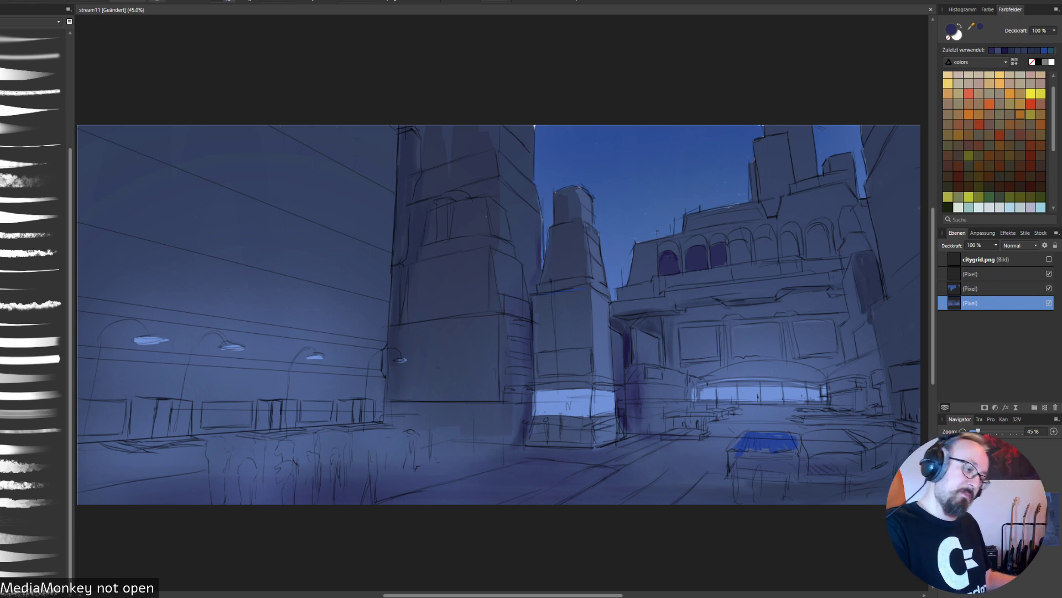
mouse_move(734, 245)
left_mouse_down()
mouse_move(730, 260)
mouse_move(746, 241)
mouse_move(749, 259)
mouse_move(758, 255)
left_mouse_up()
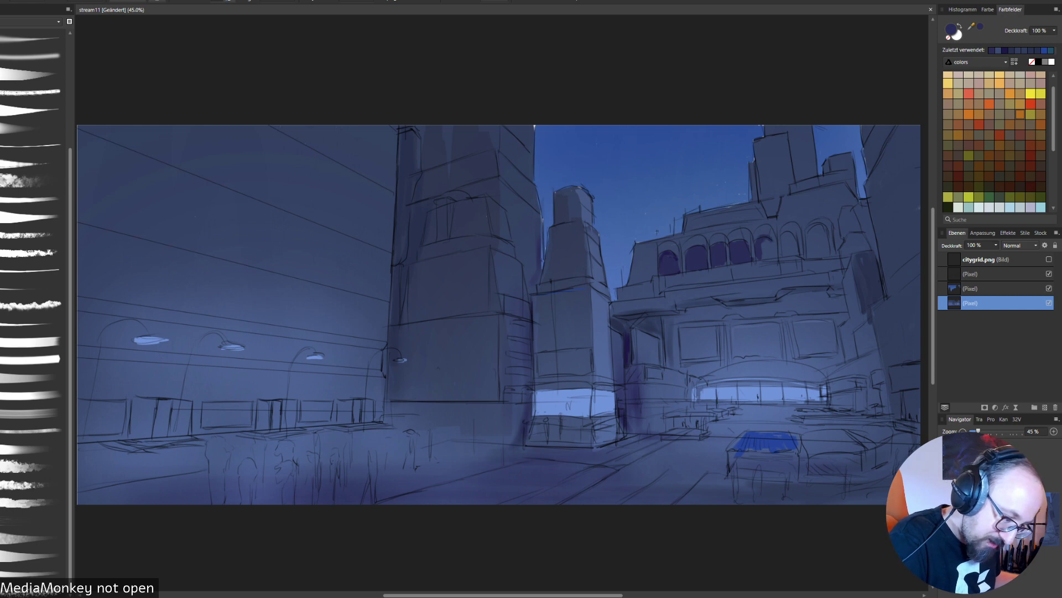
mouse_move(762, 241)
left_mouse_down()
mouse_move(769, 257)
mouse_move(775, 242)
left_mouse_up()
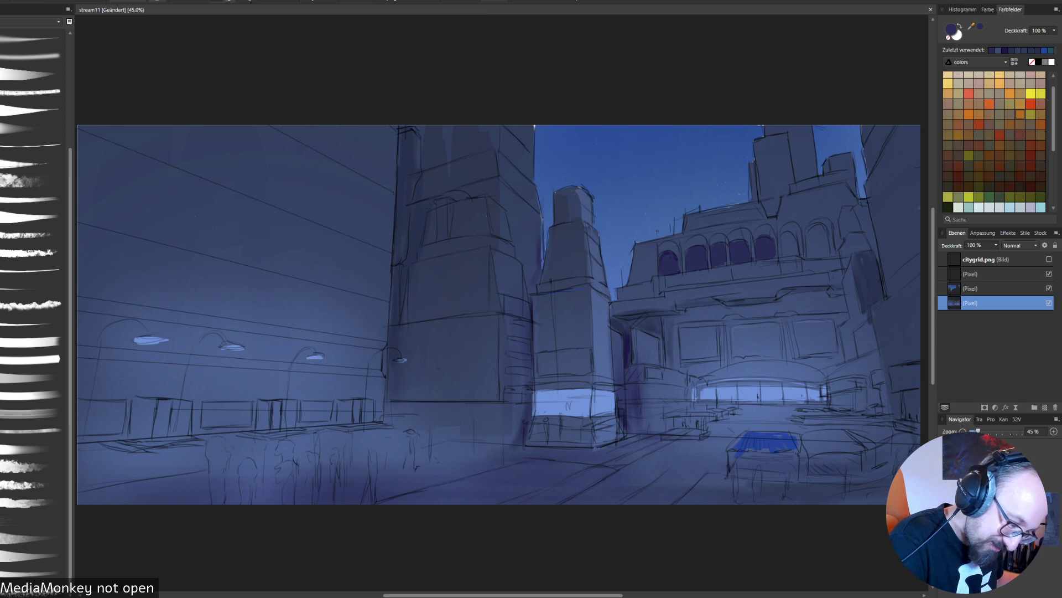
left_click_drag(786, 238, 808, 253)
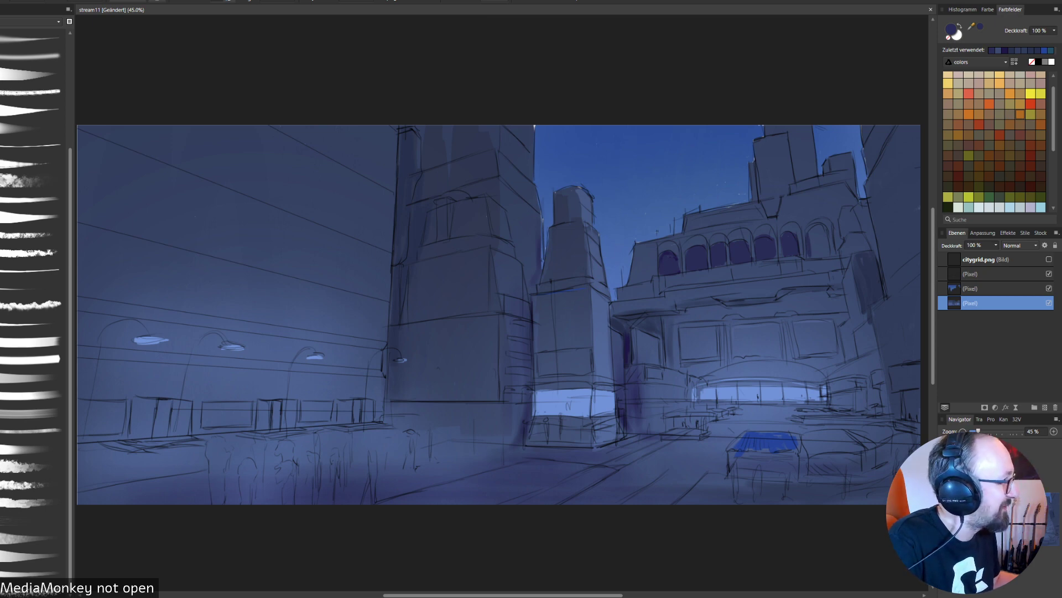
mouse_move(811, 236)
left_mouse_down()
mouse_move(815, 256)
mouse_move(823, 232)
mouse_move(829, 252)
mouse_move(822, 227)
left_mouse_up()
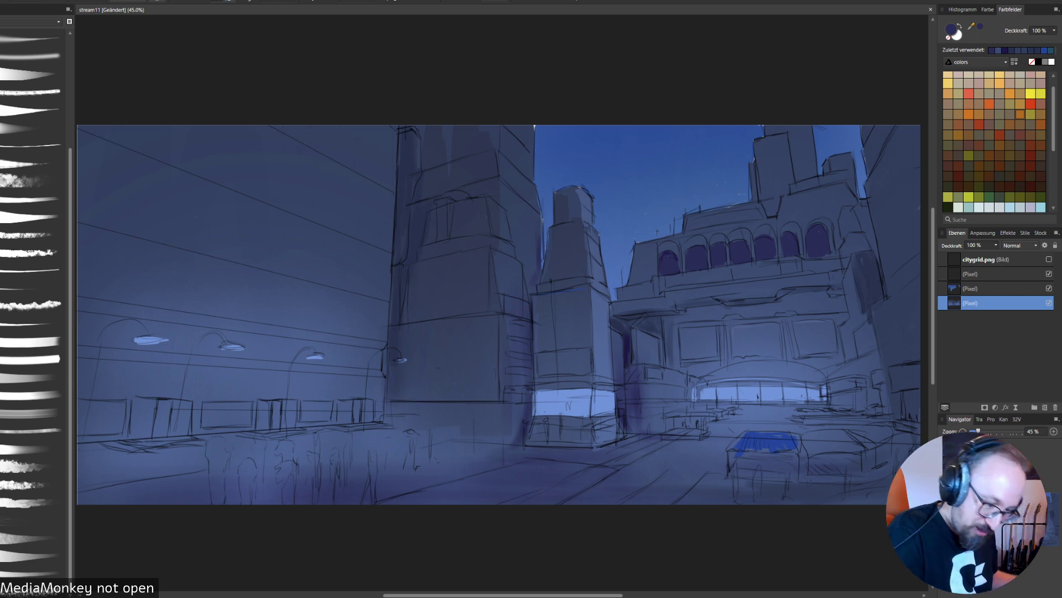
- Tidy the arch bottoms and edges with sampled navy and purple, undoing the stroke beside the last arch
left_click(802, 255, "alt")
left_click_drag(810, 257, 830, 254)
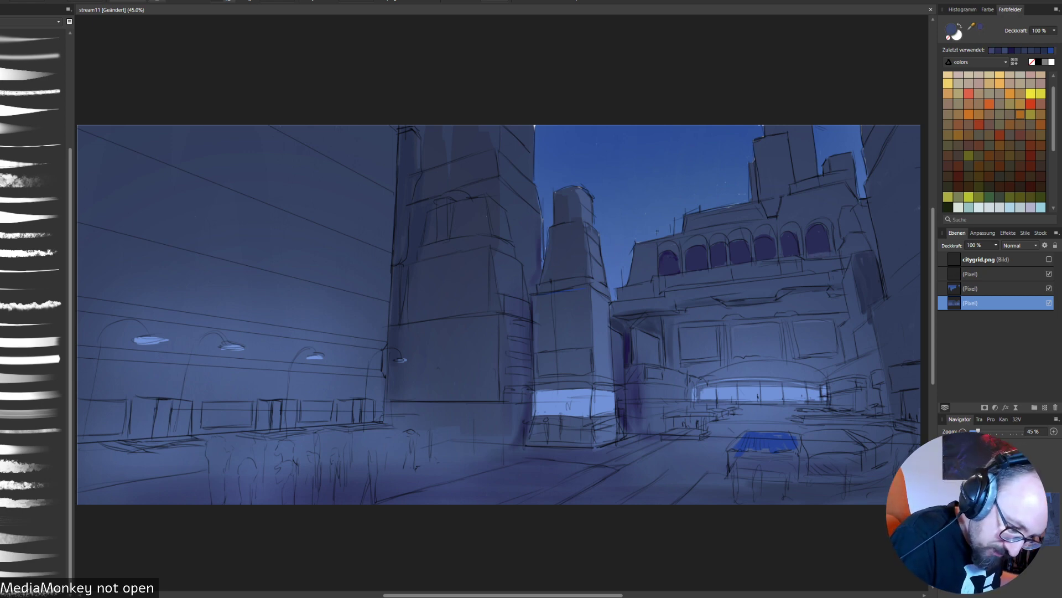
left_click(818, 242, "alt")
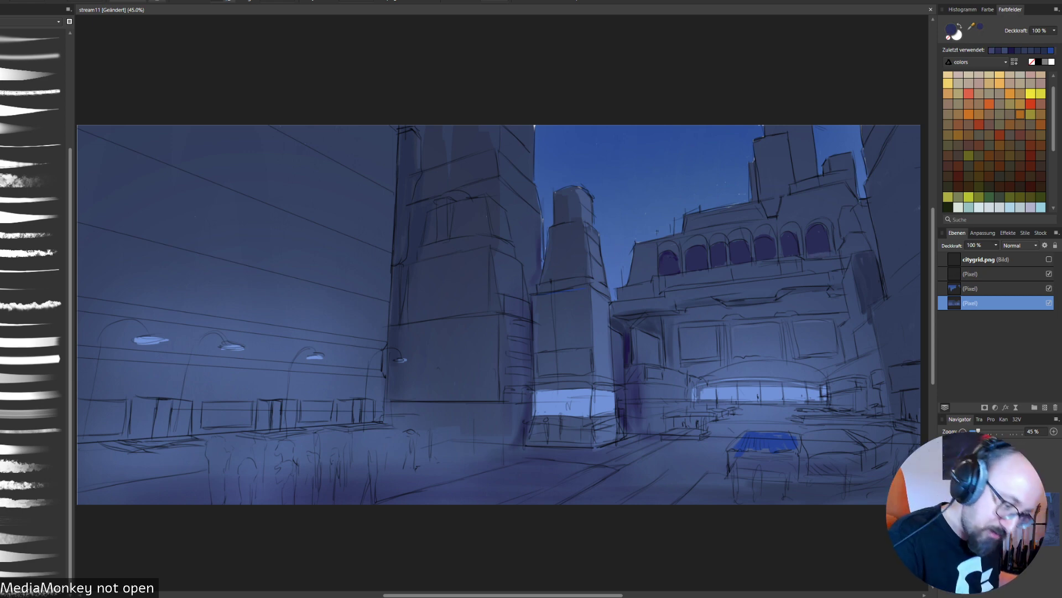
left_click_drag(837, 227, 839, 244)
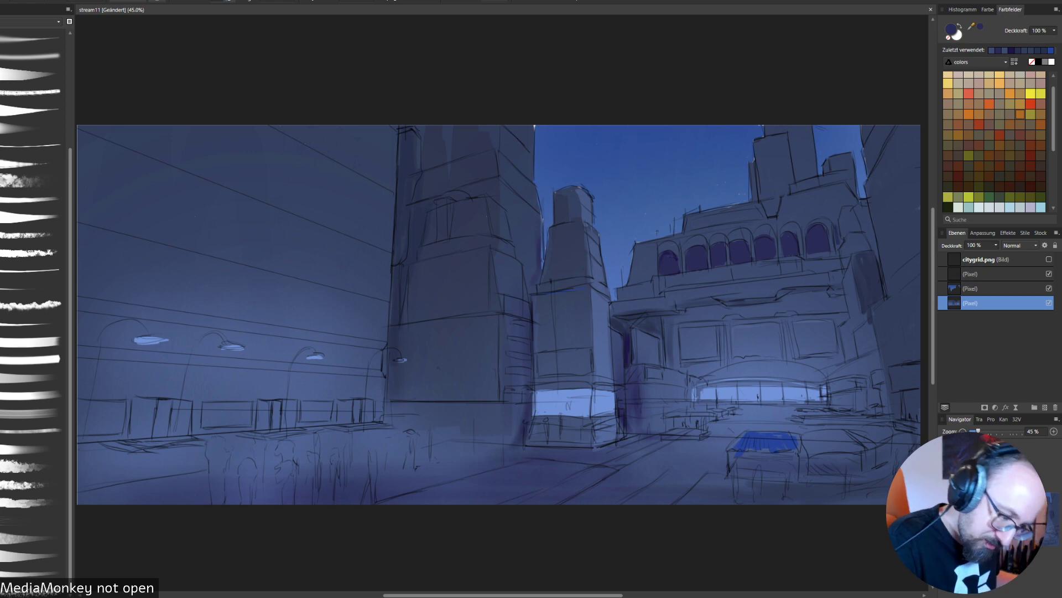
key("ctrl+z")
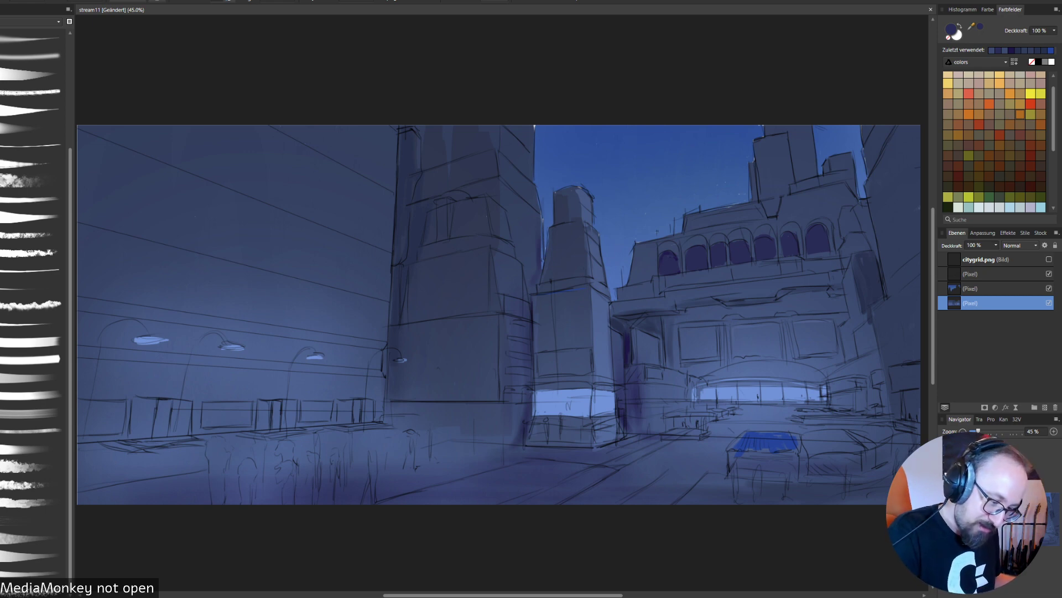
left_click(839, 241, "alt")
left_click(717, 249, "alt")
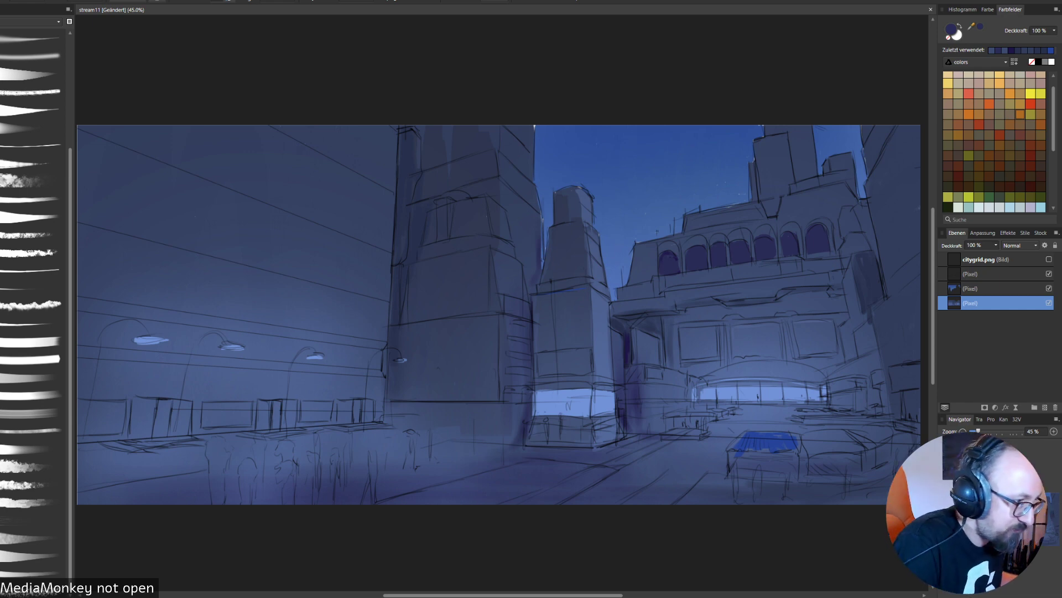
left_click(682, 238, "alt")
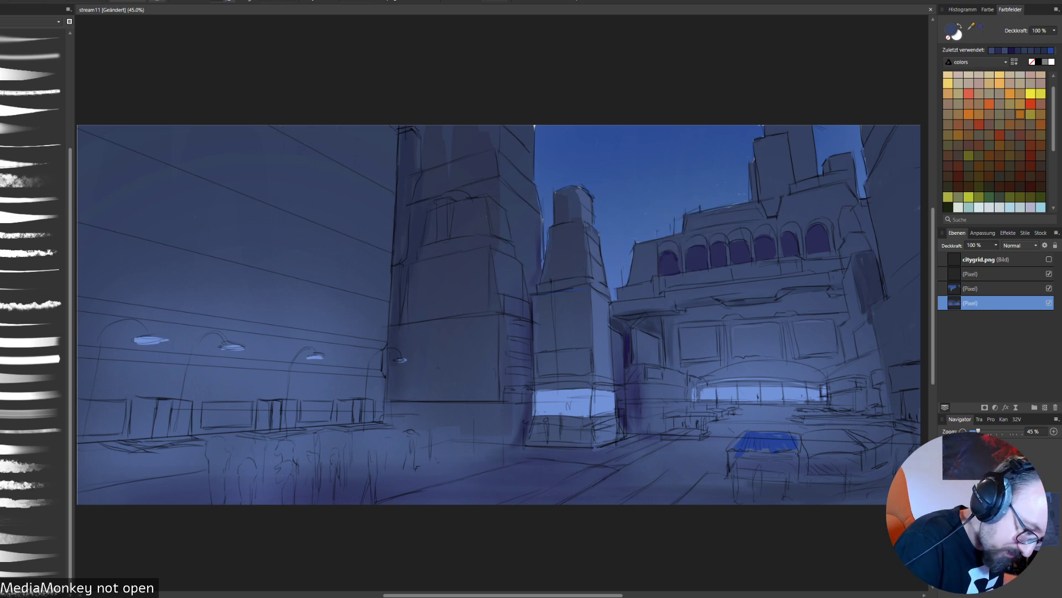
left_click(664, 249, "alt")
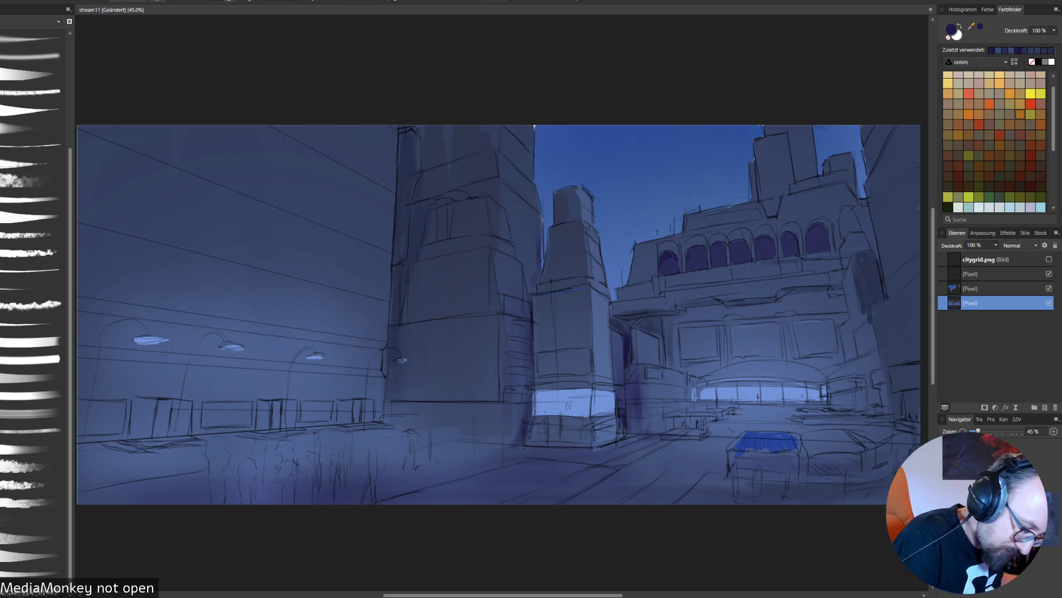
left_click_drag(687, 250, 685, 267)
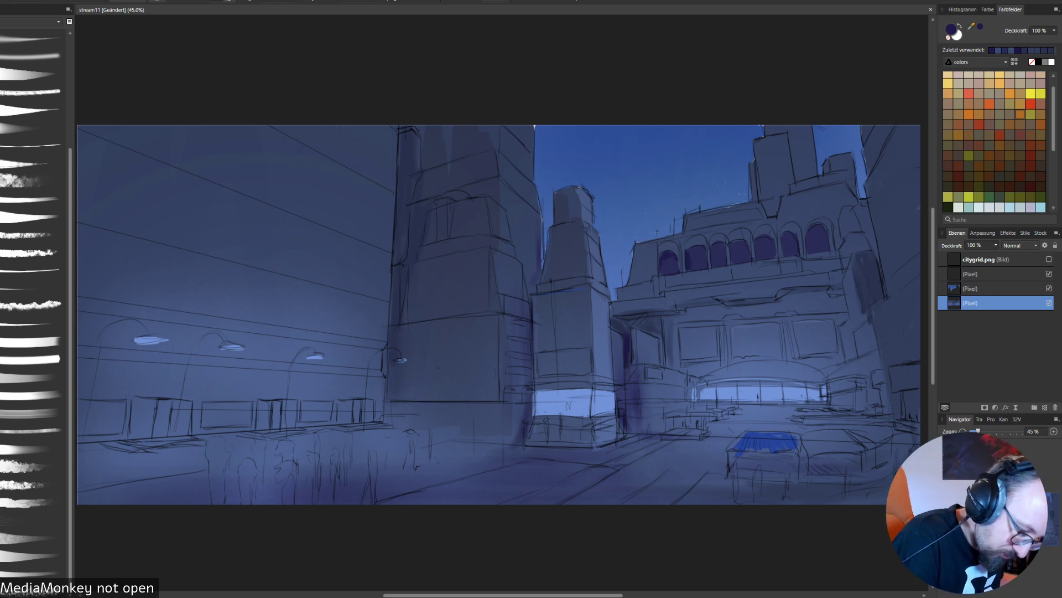
- Show the citygrid.png perspective grid and extend the dark purple fill of the last three arches along their outlines
left_click(1049, 259)
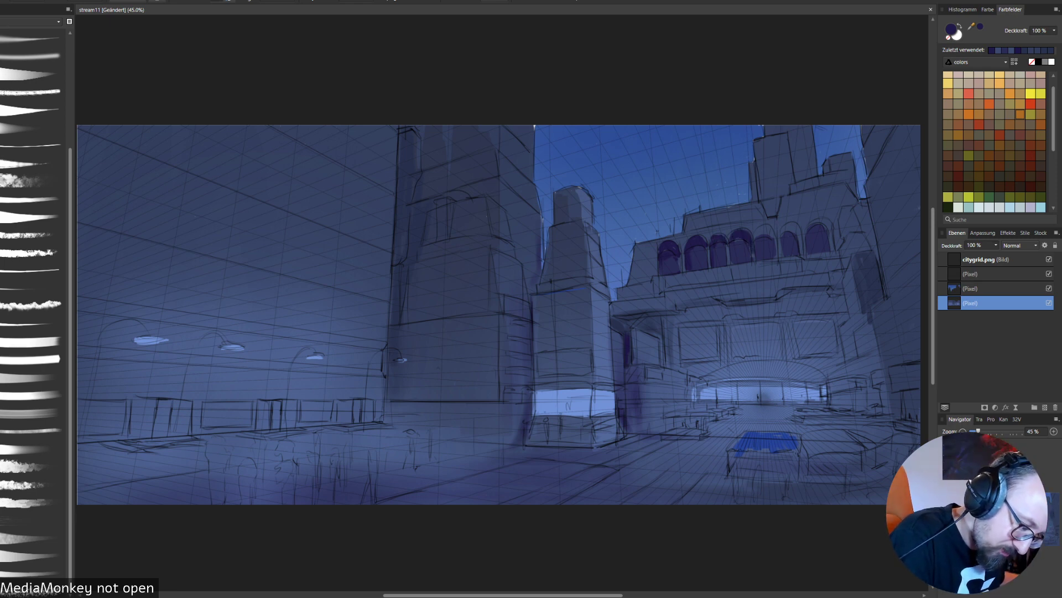
mouse_move(758, 233)
left_mouse_down()
mouse_move(757, 252)
mouse_move(771, 226)
mouse_move(773, 235)
left_mouse_up()
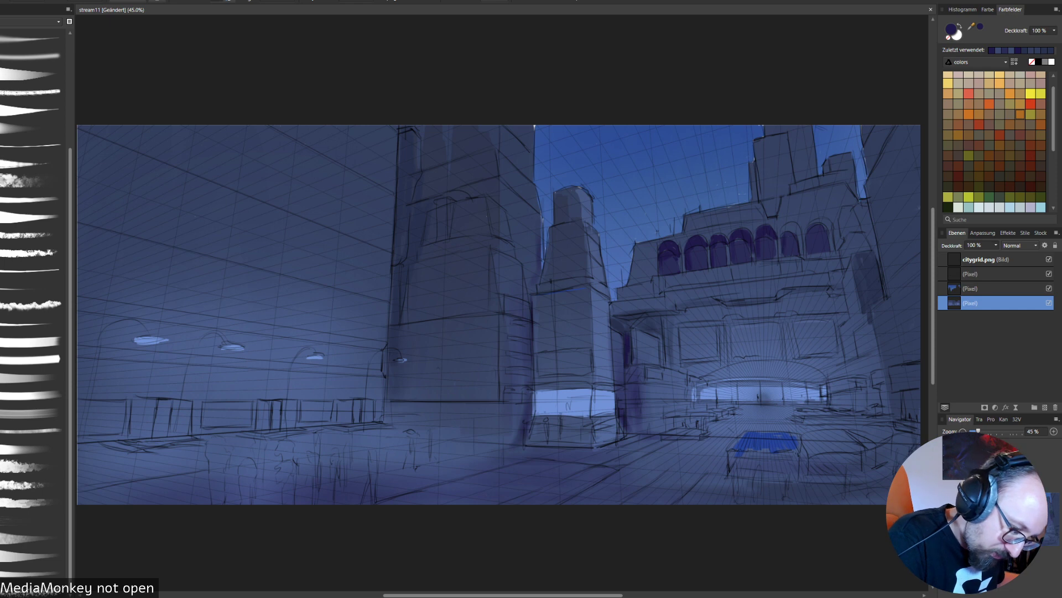
mouse_move(786, 226)
left_mouse_down()
mouse_move(783, 235)
mouse_move(795, 226)
left_mouse_up()
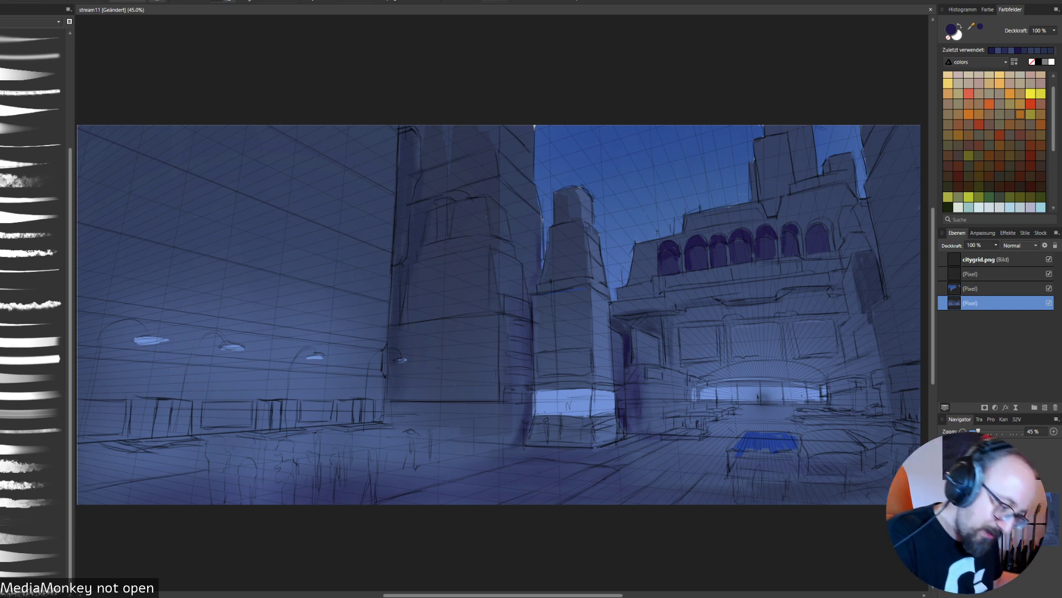
left_click_drag(809, 244, 825, 216)
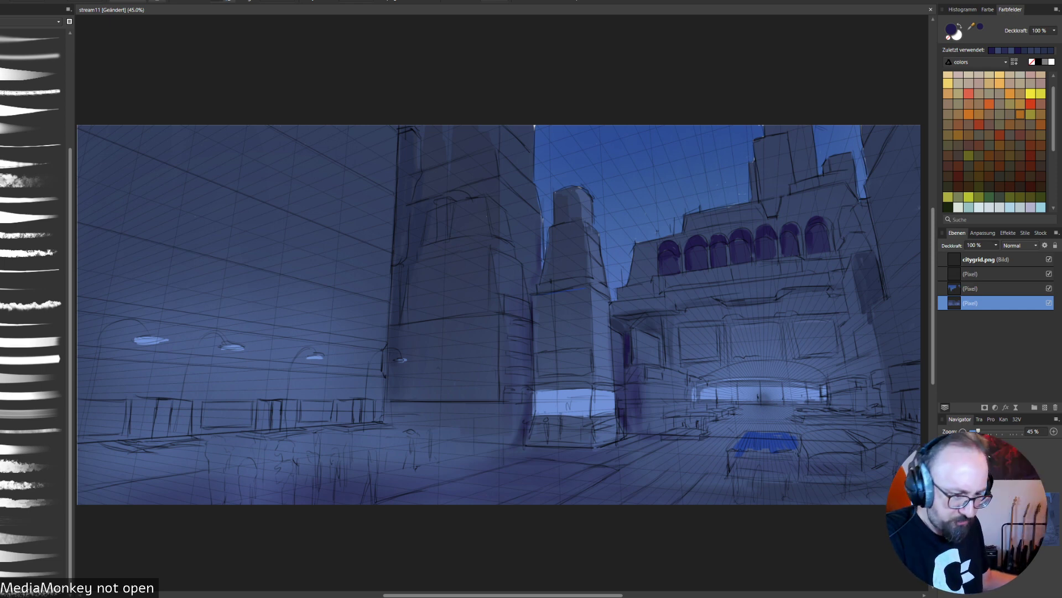
- Touch up the arch openings and their edges with colours sampled from the wall and the purple fills
left_click(797, 282, "alt")
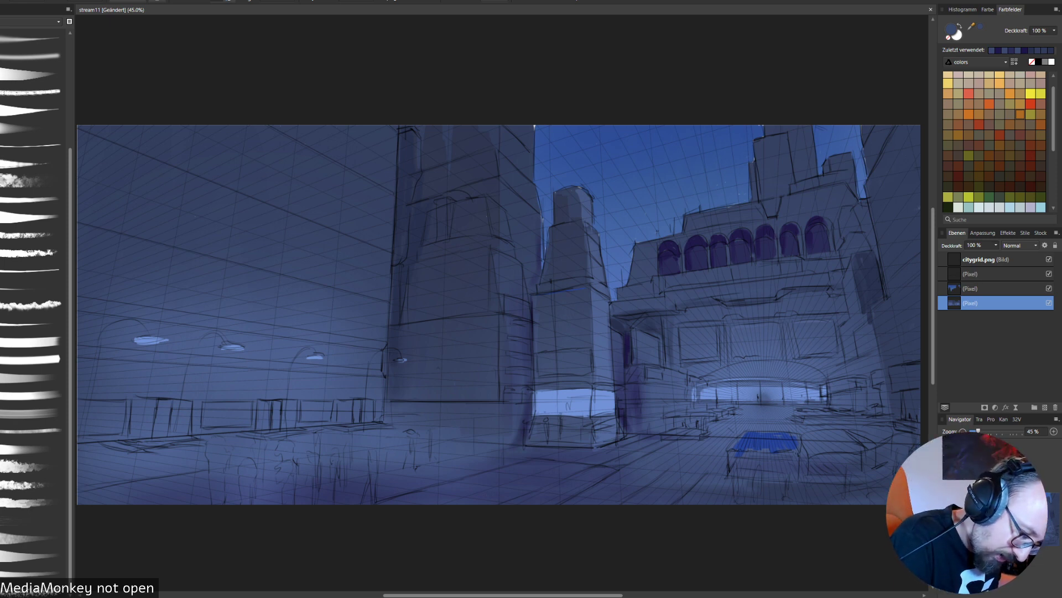
left_click(719, 236, "alt")
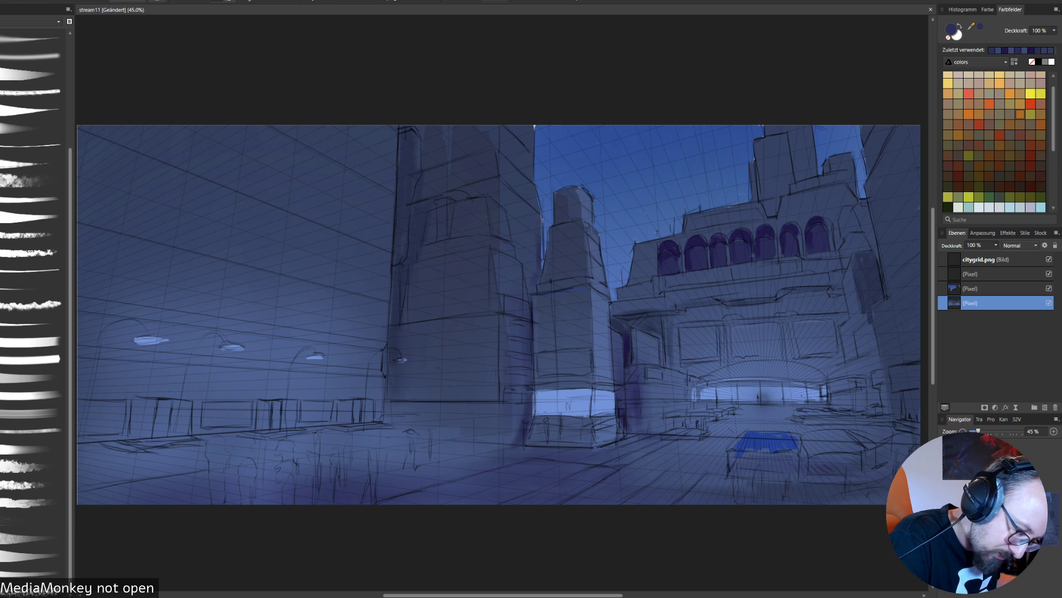
left_click(713, 243, "alt")
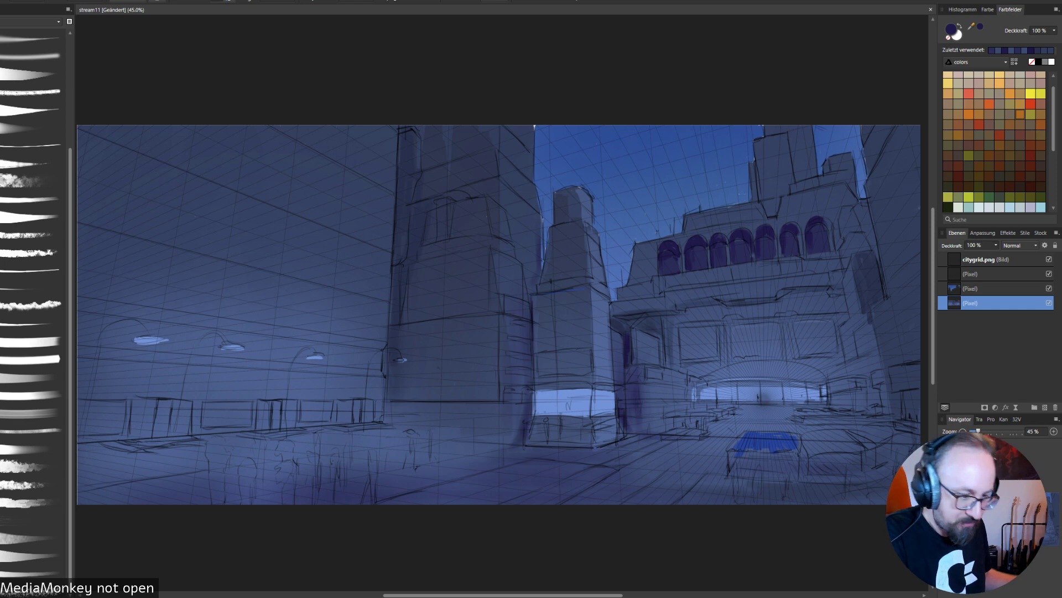
left_click(688, 239, "alt")
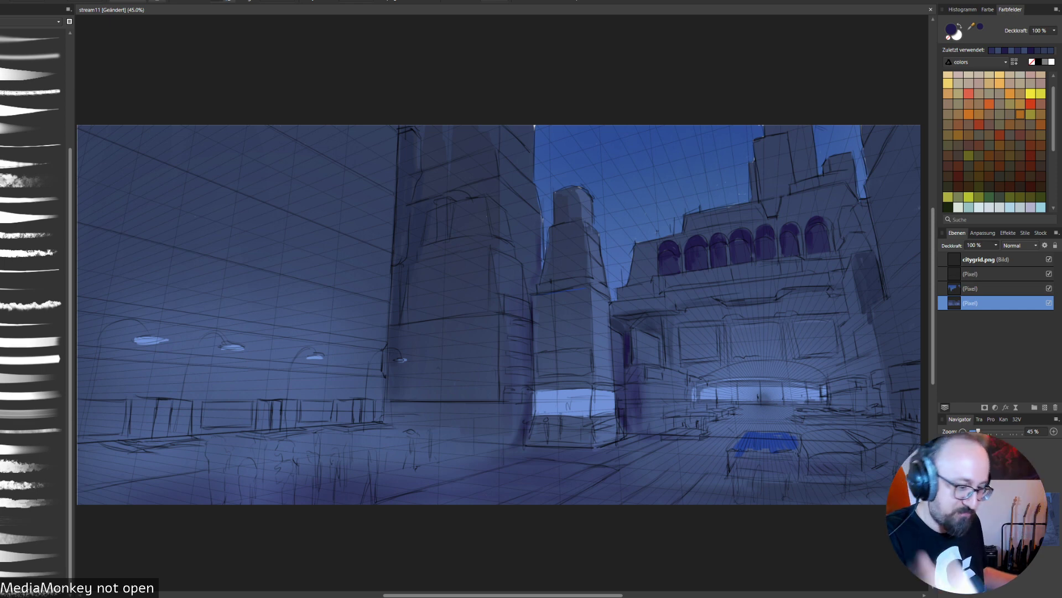
left_click(754, 230, "alt")
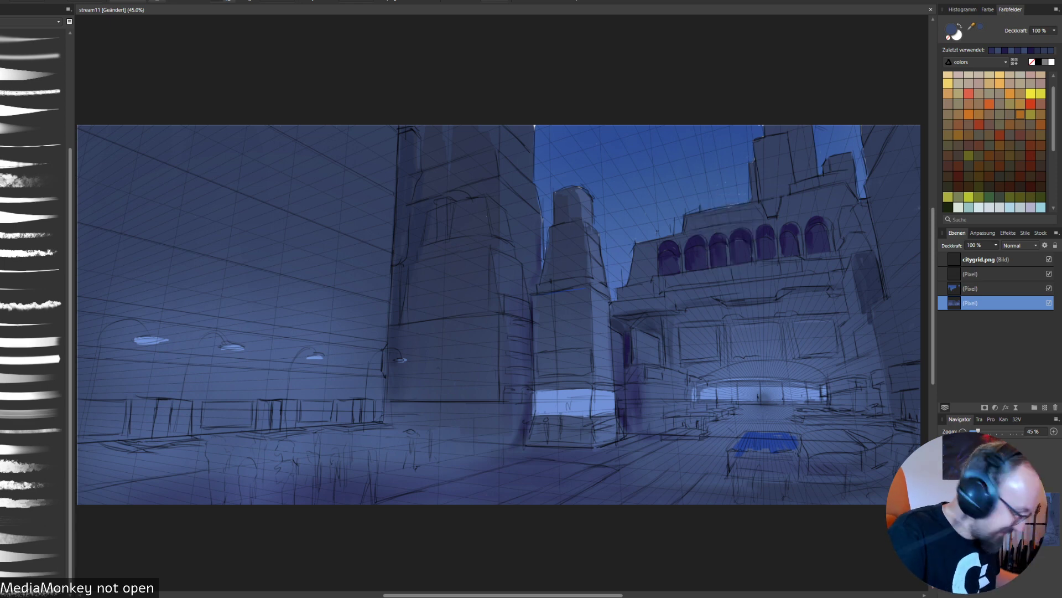
left_click(676, 259, "alt")
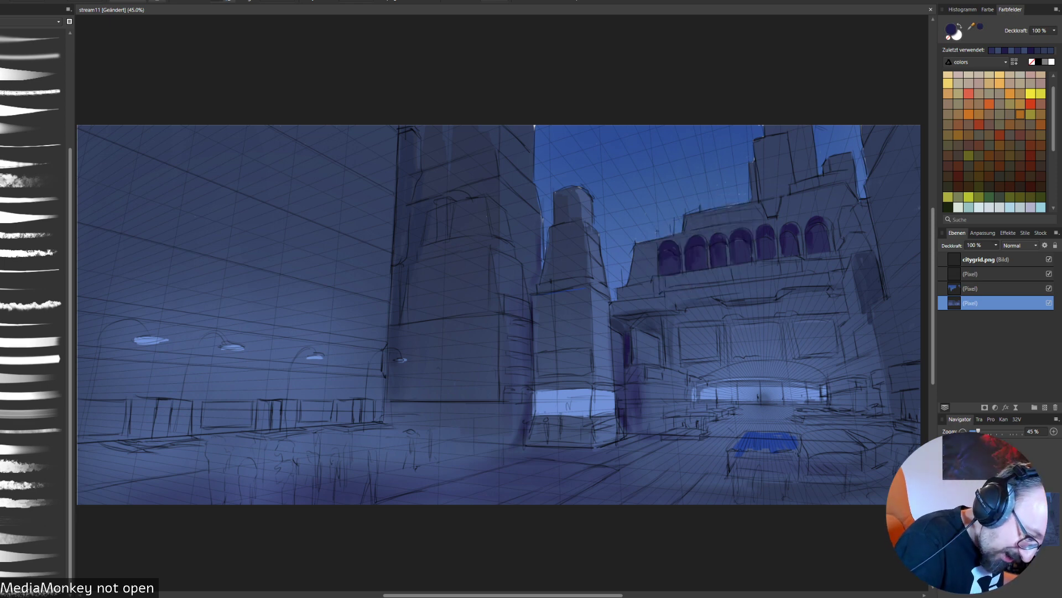
left_click(681, 249, "alt")
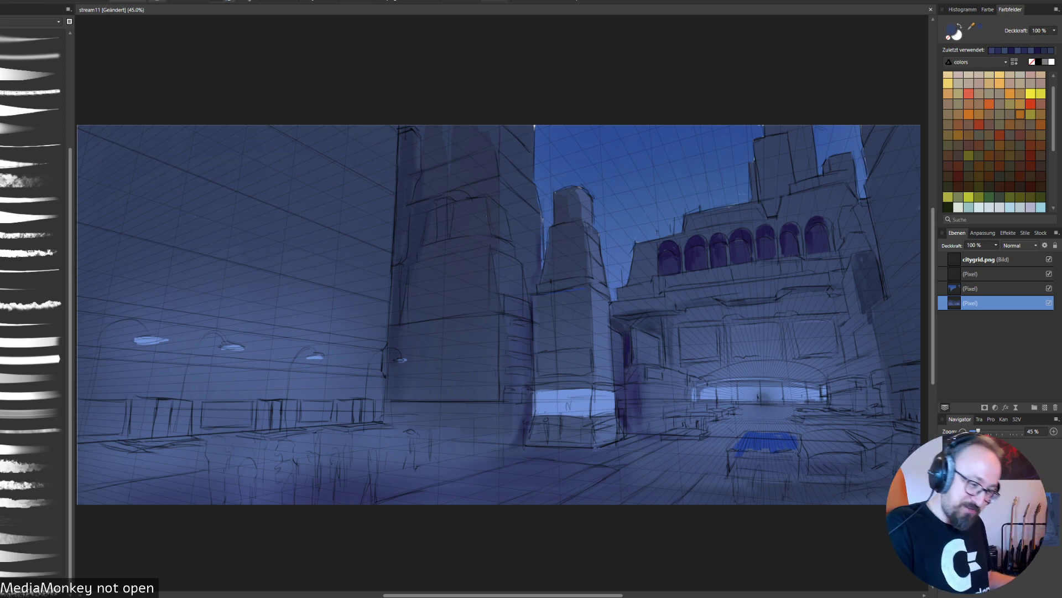
left_click(668, 266, "alt")
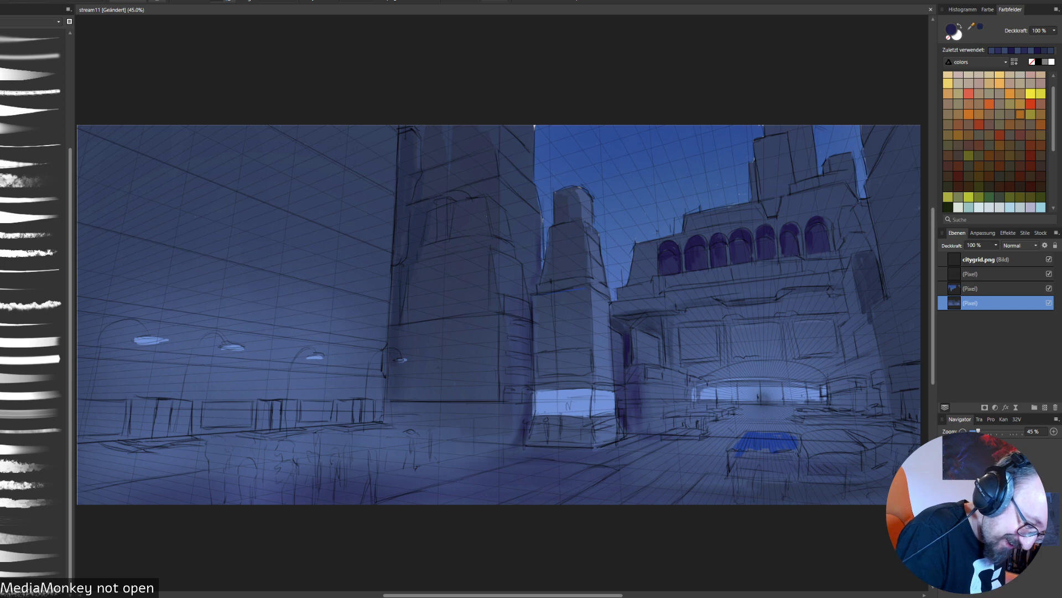
- Paint a thin dark purple shadow along the ledge below the arcade across the building's full width and blend it
left_click_drag(669, 290, 775, 277)
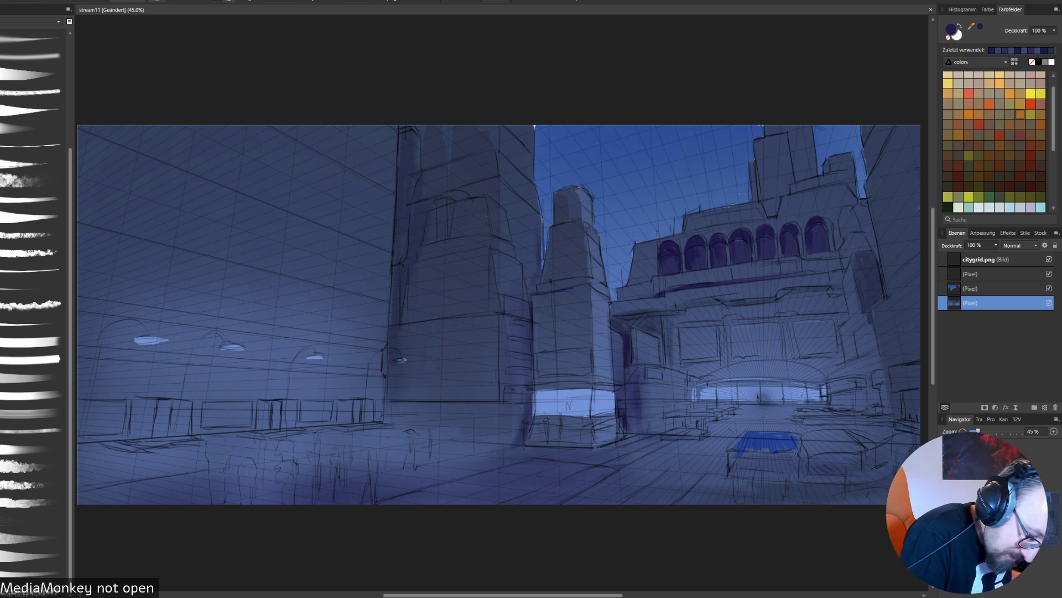
left_click_drag(606, 303, 664, 295)
mouse_move(812, 276)
left_mouse_down()
mouse_move(846, 272)
mouse_move(817, 274)
left_mouse_up()
left_click_drag(728, 280, 792, 273)
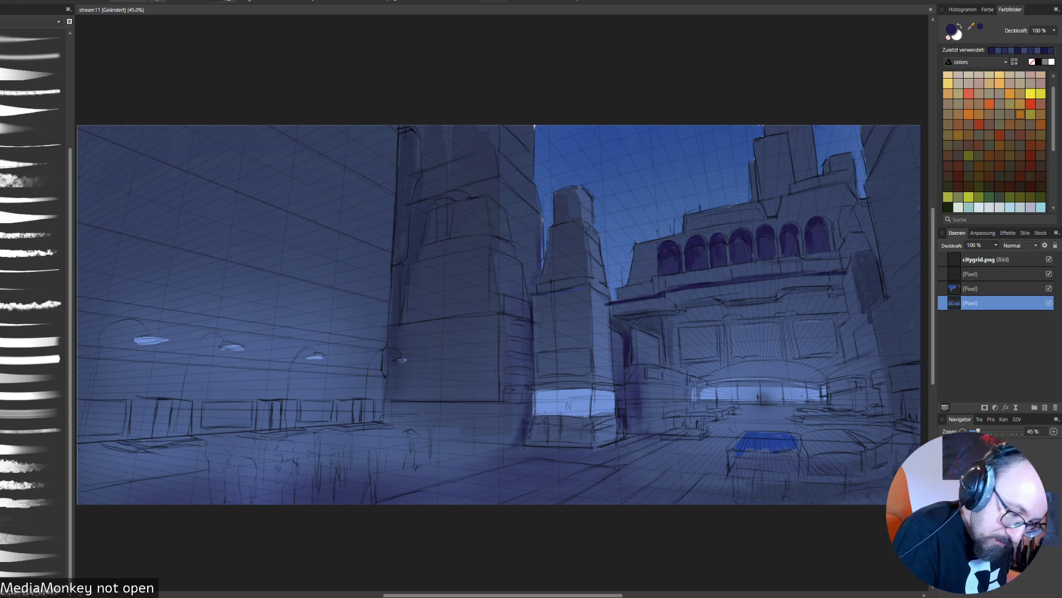
left_click(749, 261, "alt")
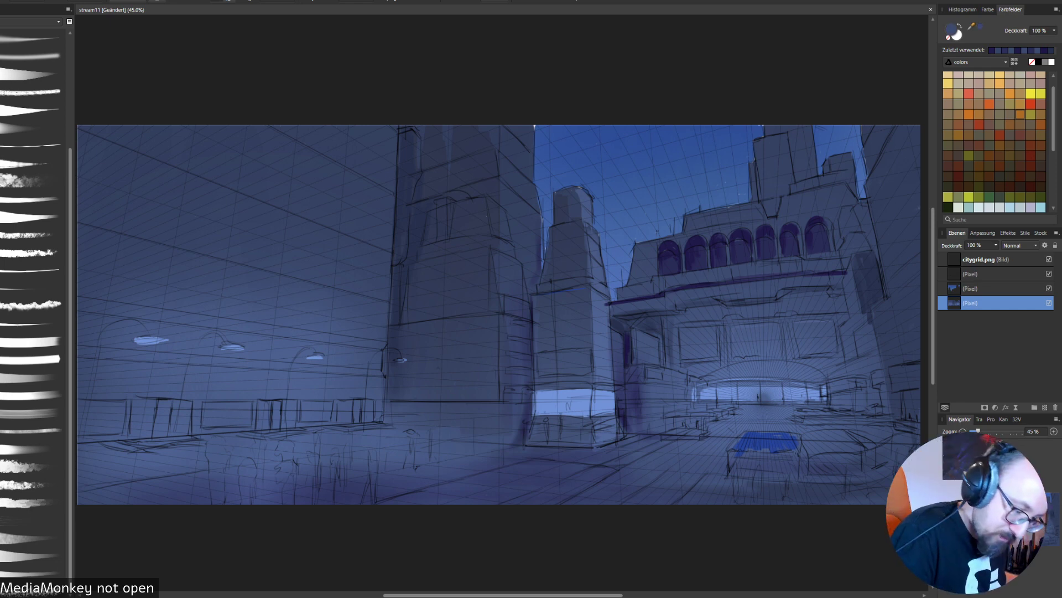
left_click(737, 278, "alt")
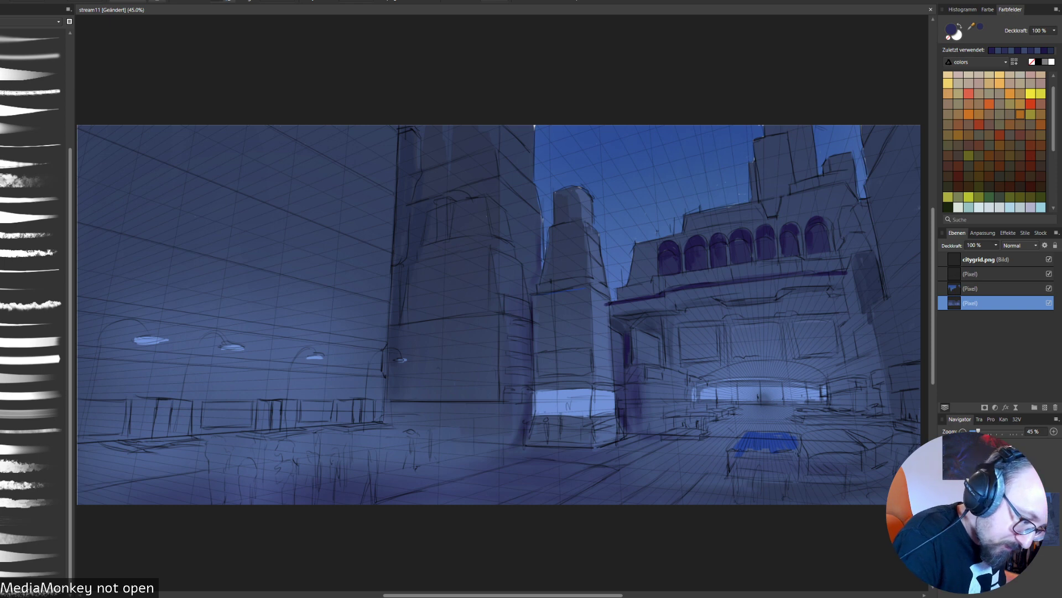
- Sample the sky blue, add a Schwarz-Weiß adjustment above the middle pixel layer to check values, hide it and reselect that pixel layer
left_click(714, 194, "alt")
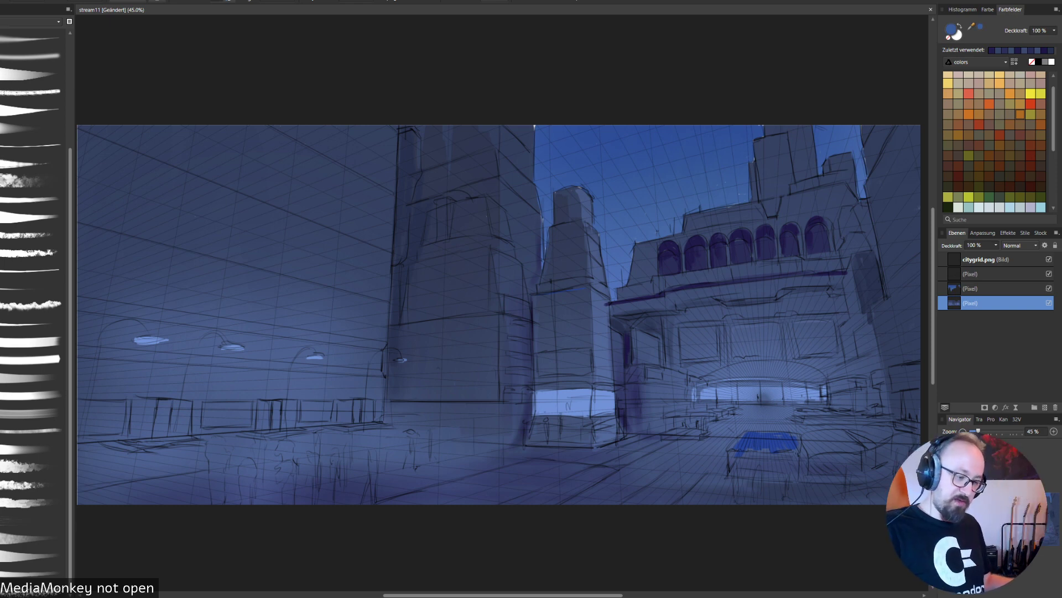
left_click(995, 288)
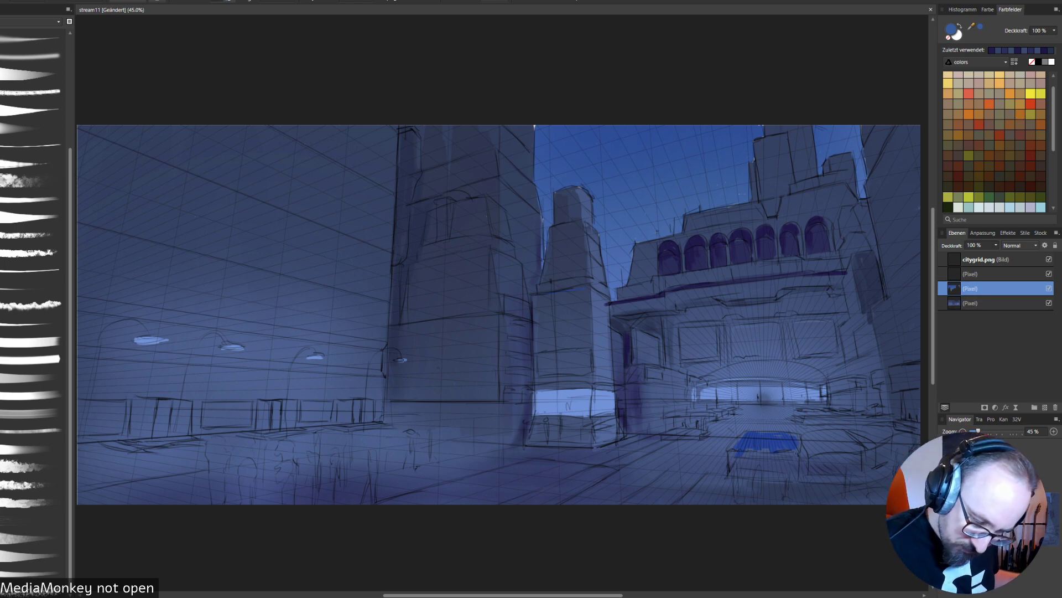
left_click(995, 407)
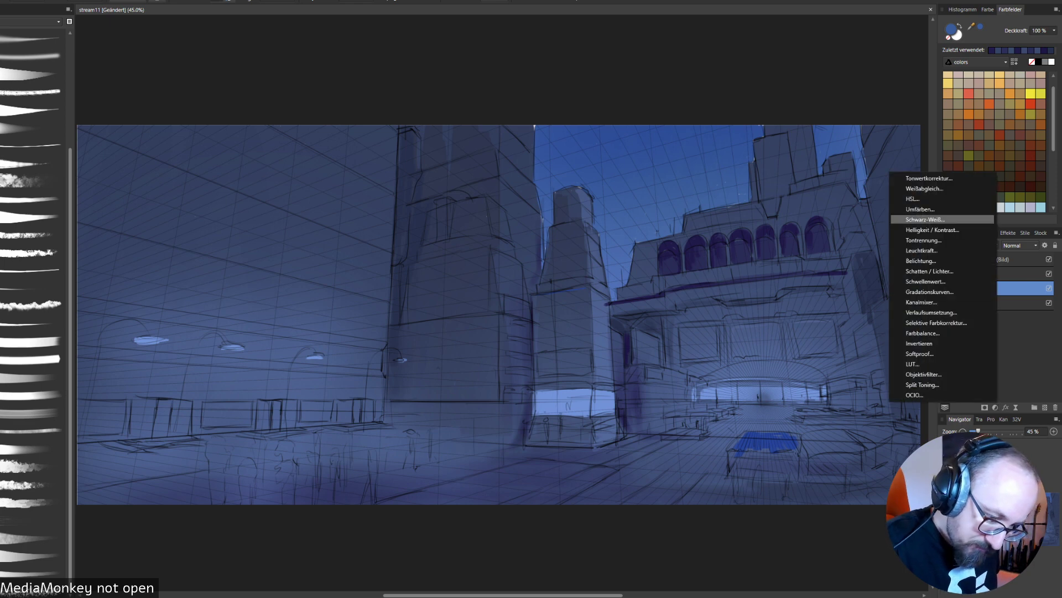
left_click(925, 219)
left_click(912, 387)
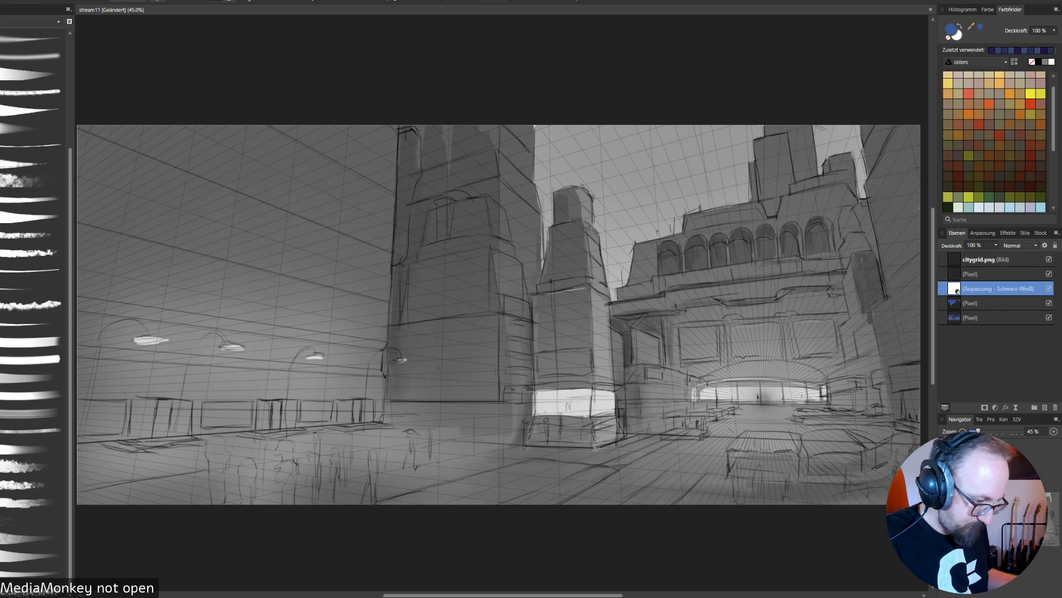
left_click(1049, 288)
left_click(995, 303)
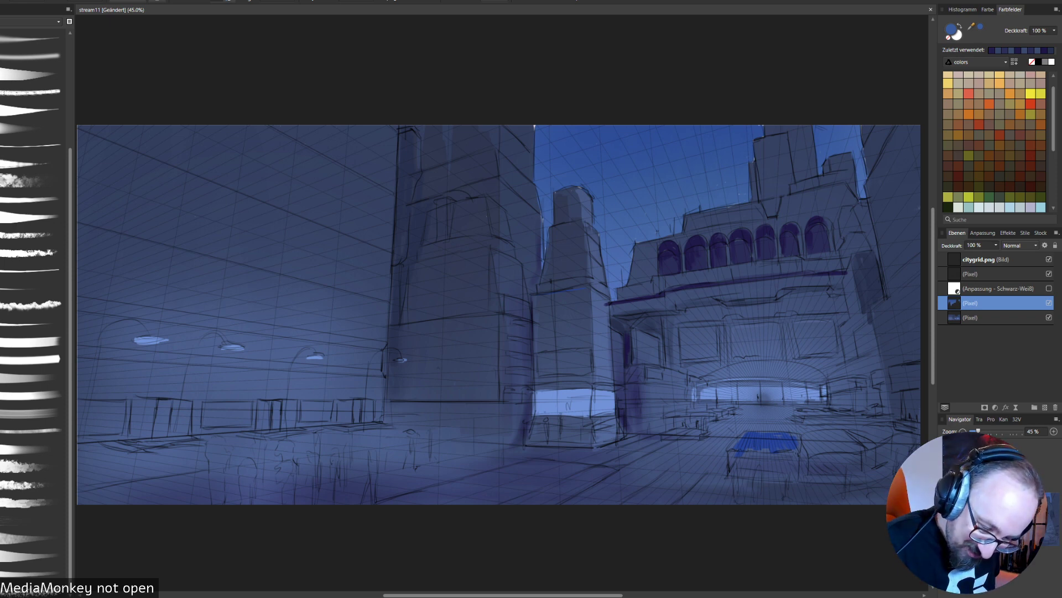
left_click(995, 408)
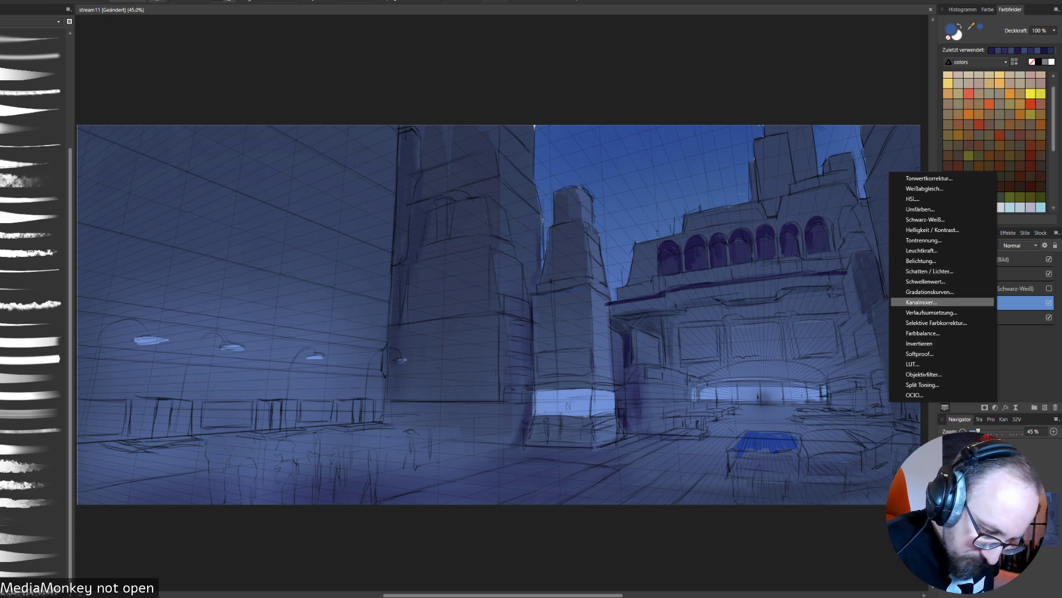
left_click(921, 302)
left_click(912, 395)
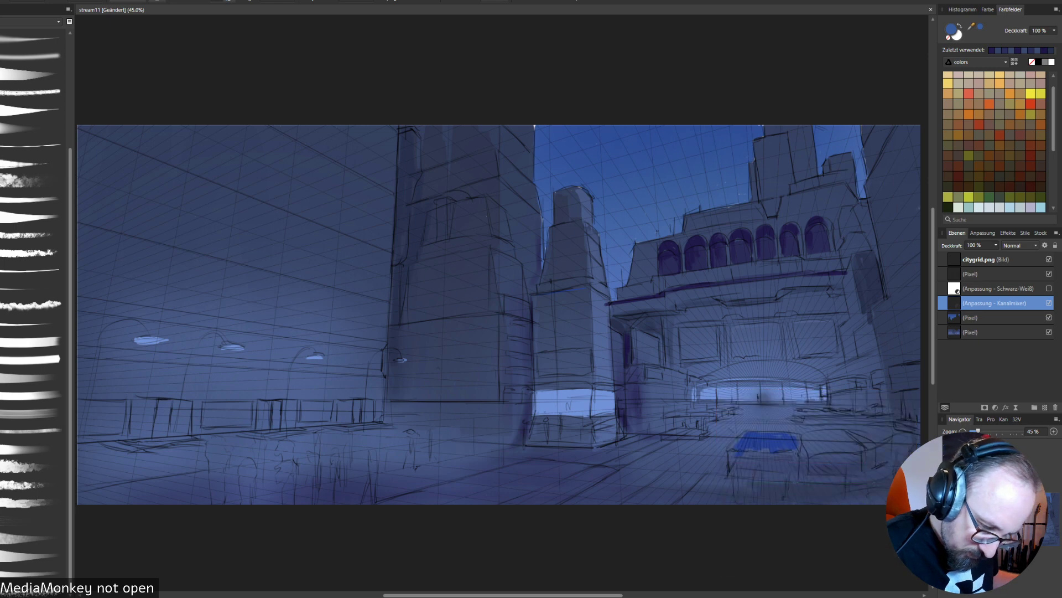
key("ctrl+e")
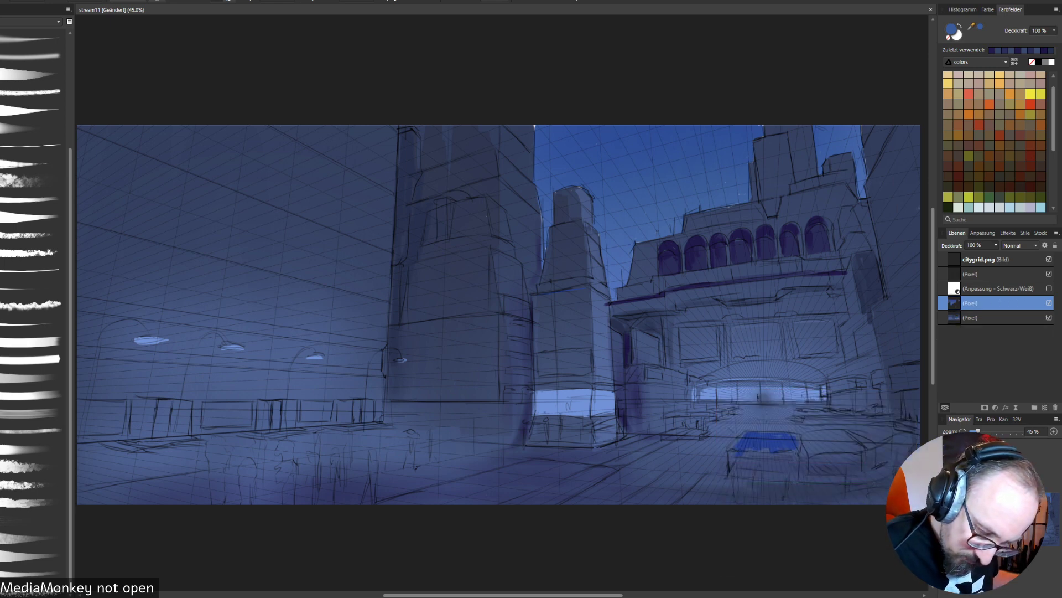
- Add a Gradationskurven adjustment above the middle pixel layer, pull the master midtones down to X 0,564, Y 0,414, and compare it on and off
left_click(995, 407)
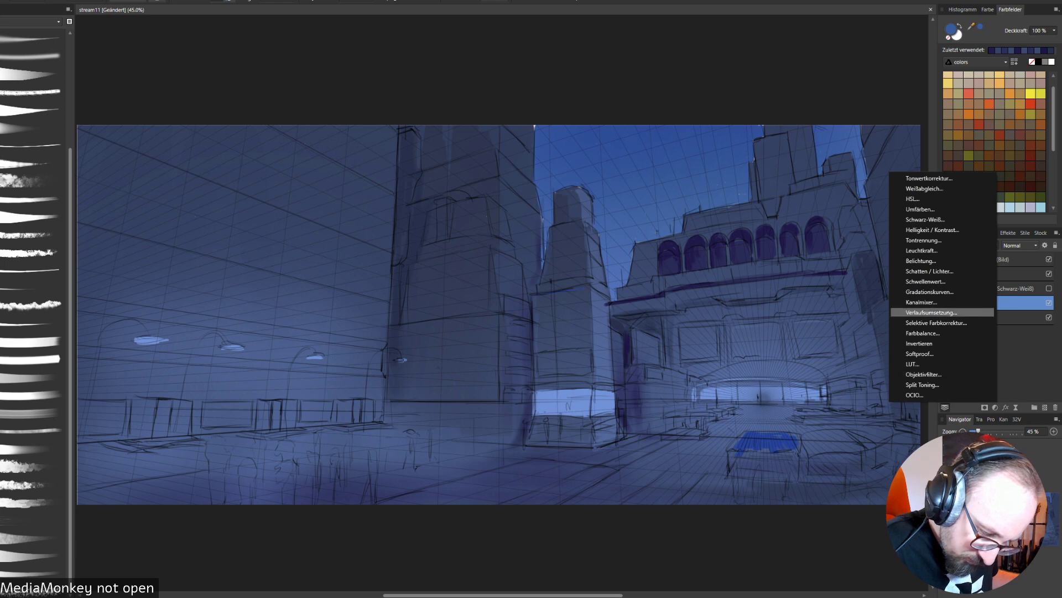
left_click(929, 291)
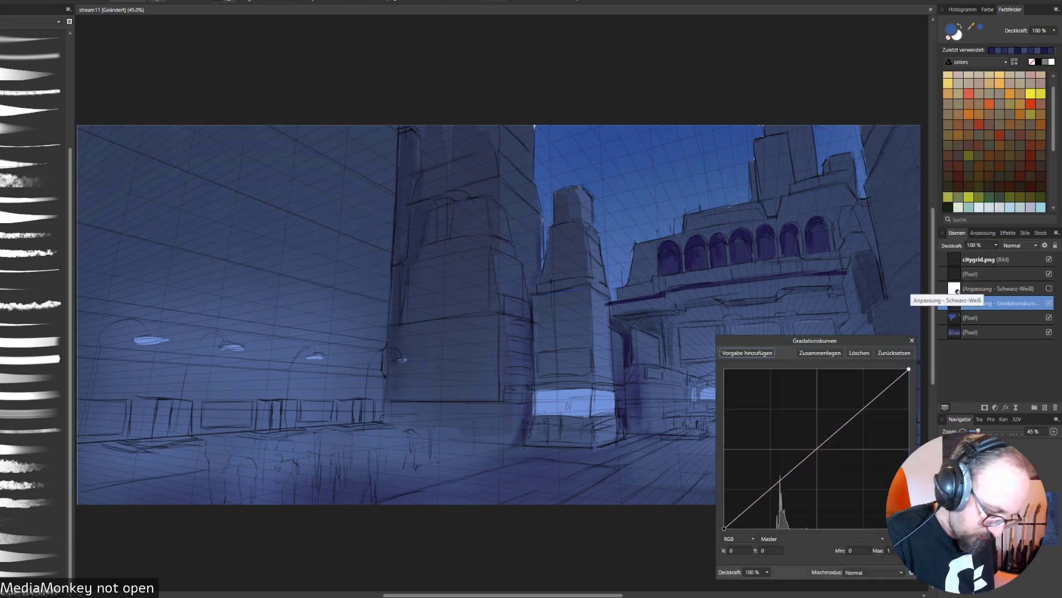
left_click_drag(830, 340, 666, 321)
left_click_drag(665, 419, 665, 442)
left_click_drag(661, 323, 756, 307)
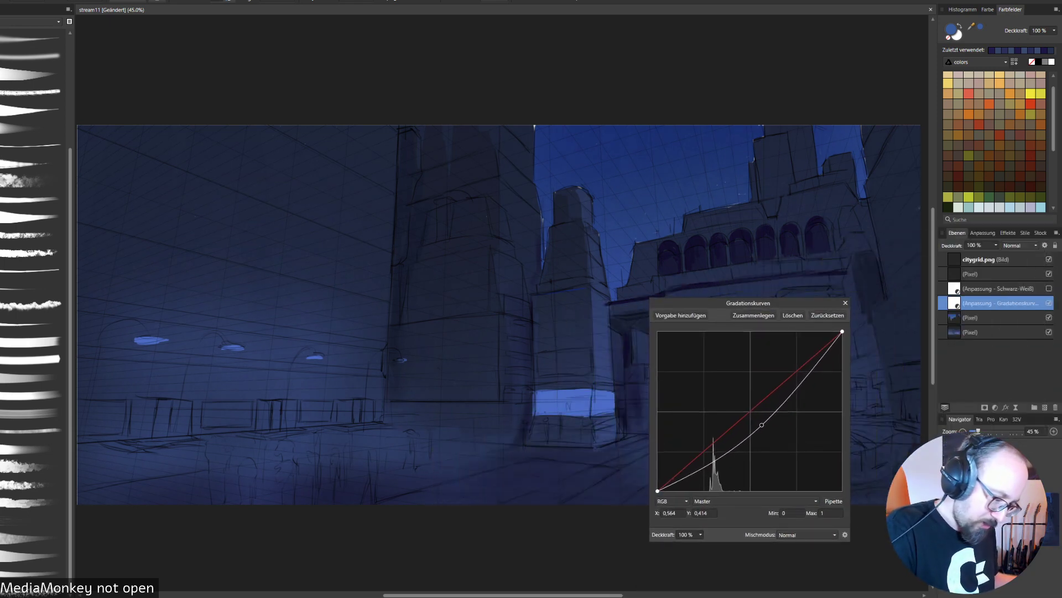
left_click(846, 303)
left_click(1049, 303)
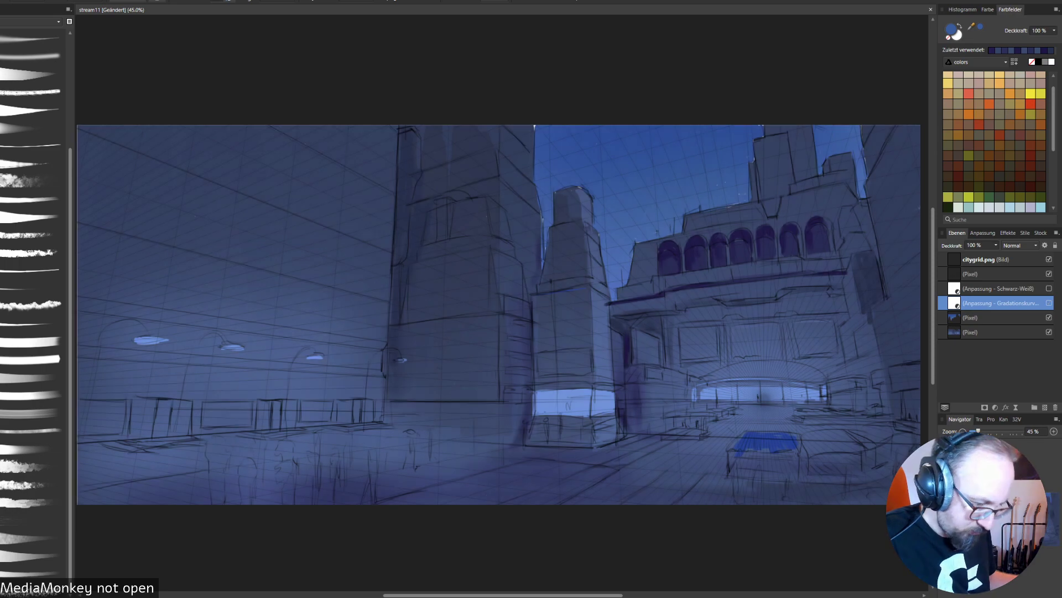
left_click(1049, 303)
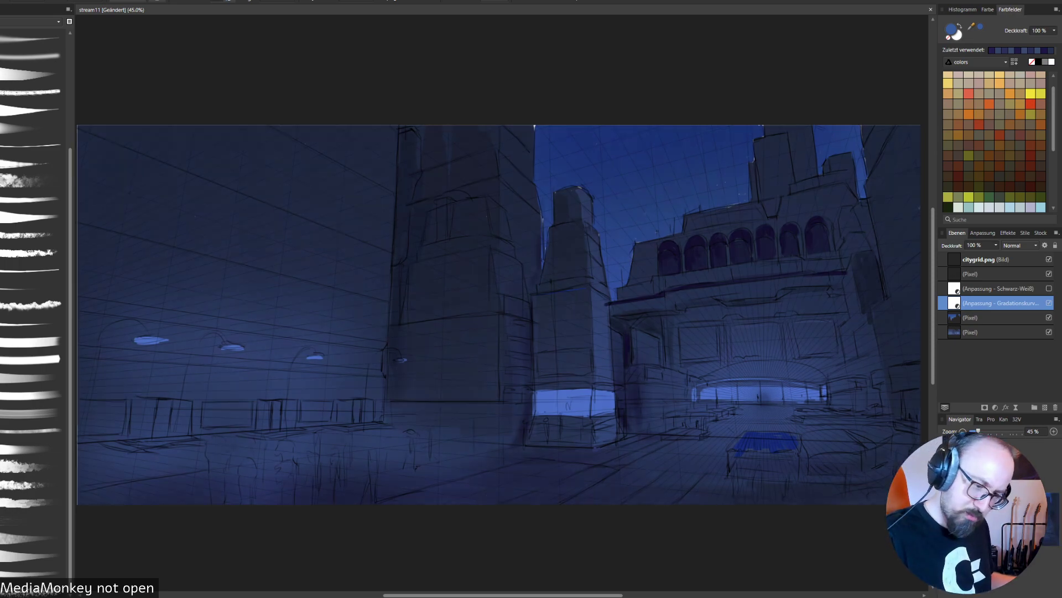
left_click(1049, 303)
left_click(1049, 302)
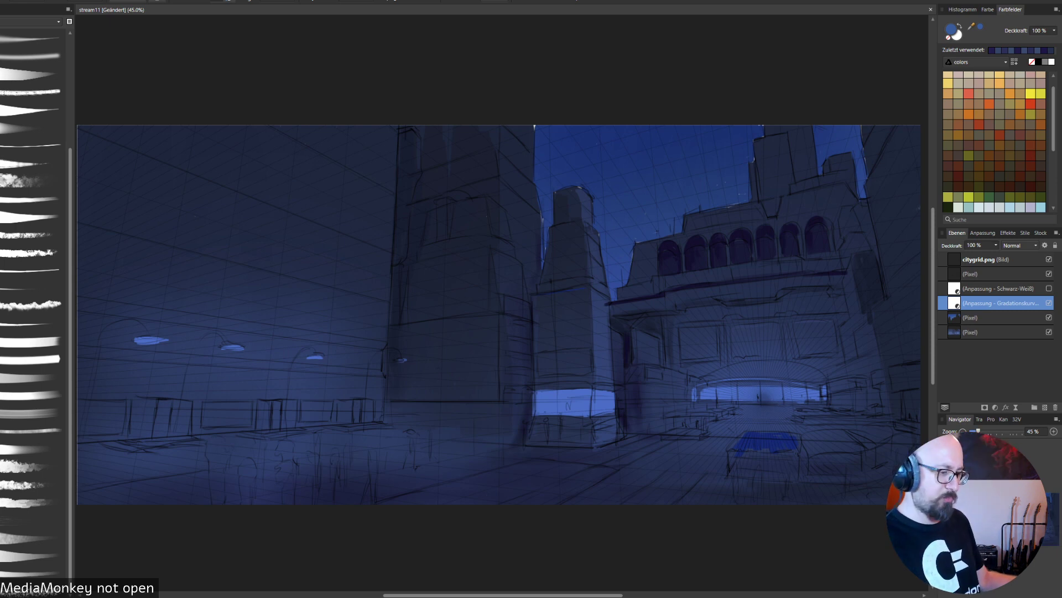
- Duplicate the Gradationskurven adjustment, place one copy above each of the two painted pixel layers and merge each copy down
right_click(1048, 306)
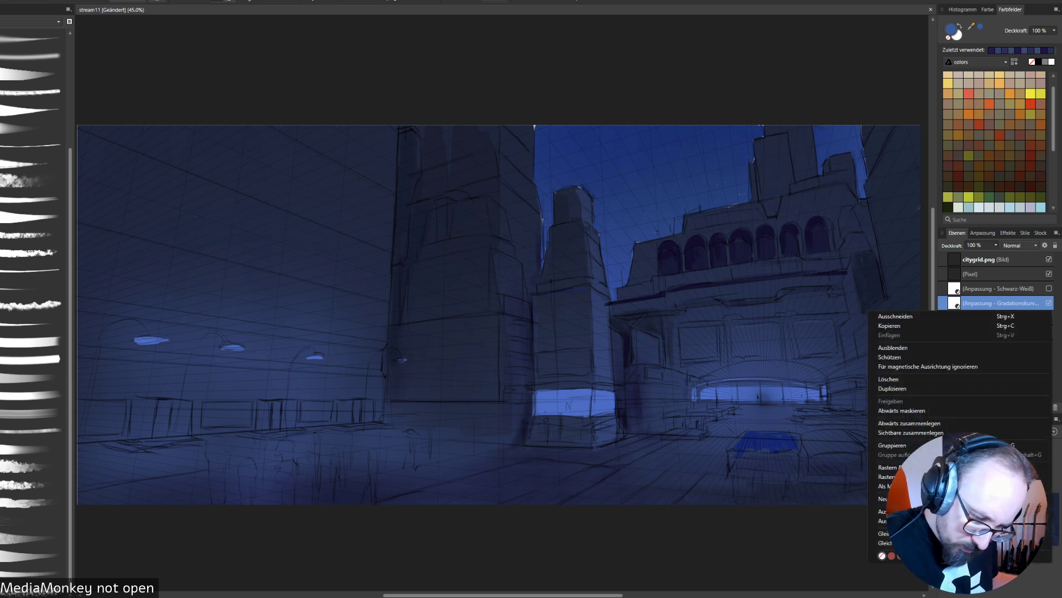
left_click(892, 388)
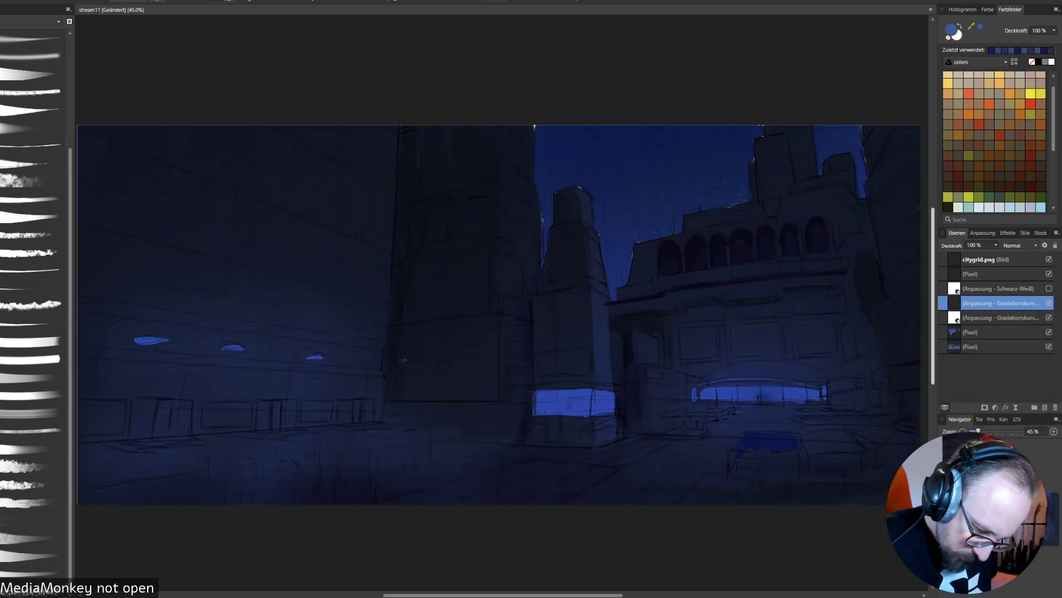
left_click(1000, 317)
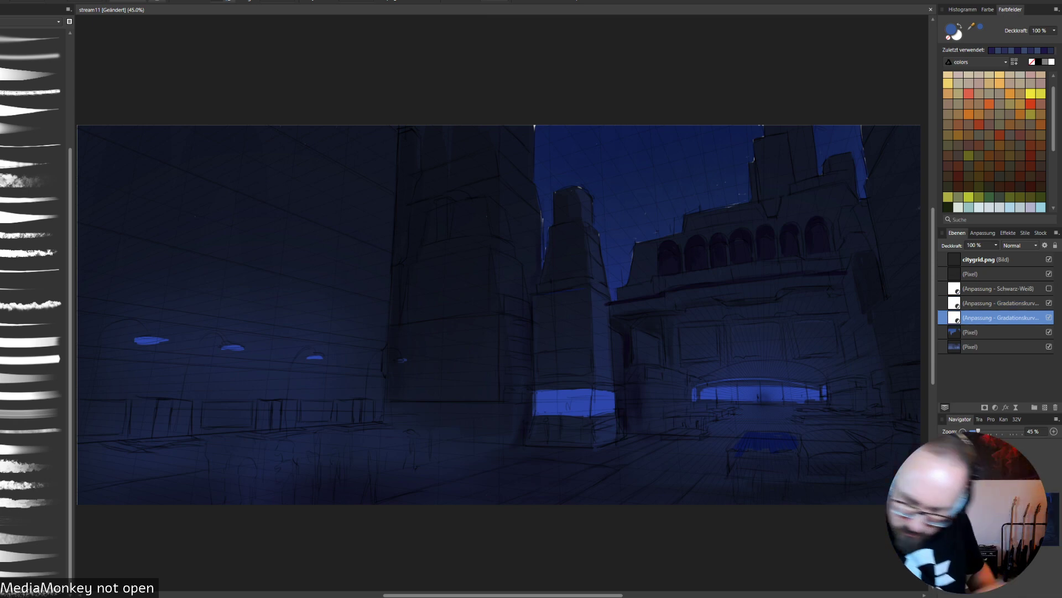
key("Delete")
left_click_drag(1000, 303, 1000, 325)
key("Delete")
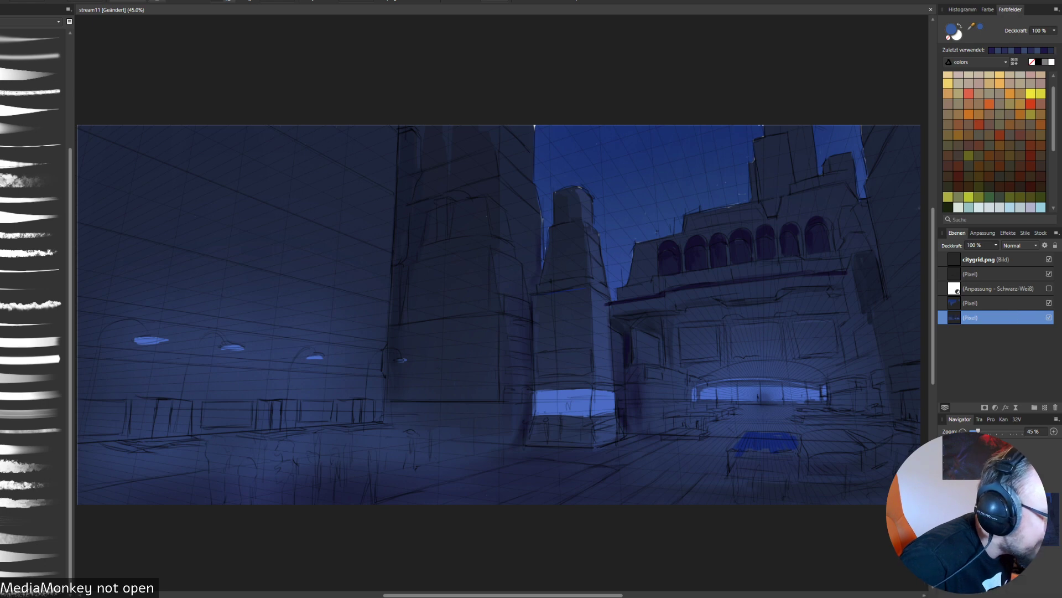
- Sample dark blue and purple shades on the lowest pixel layer and paint a stepped shadow along the moulding below the arcade ledge
left_click(393, 327, "alt")
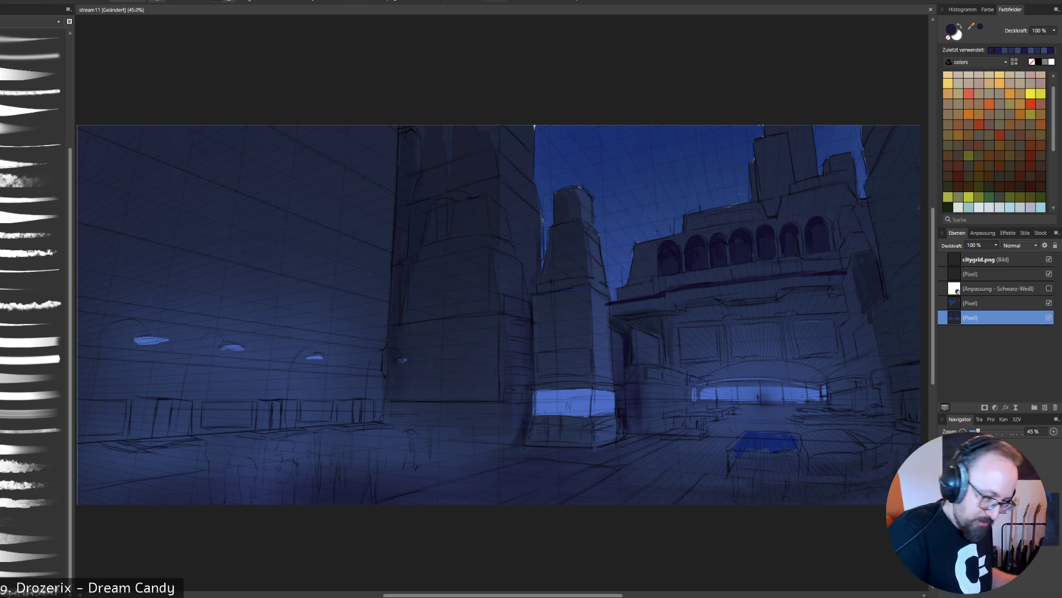
left_click(613, 350, "alt")
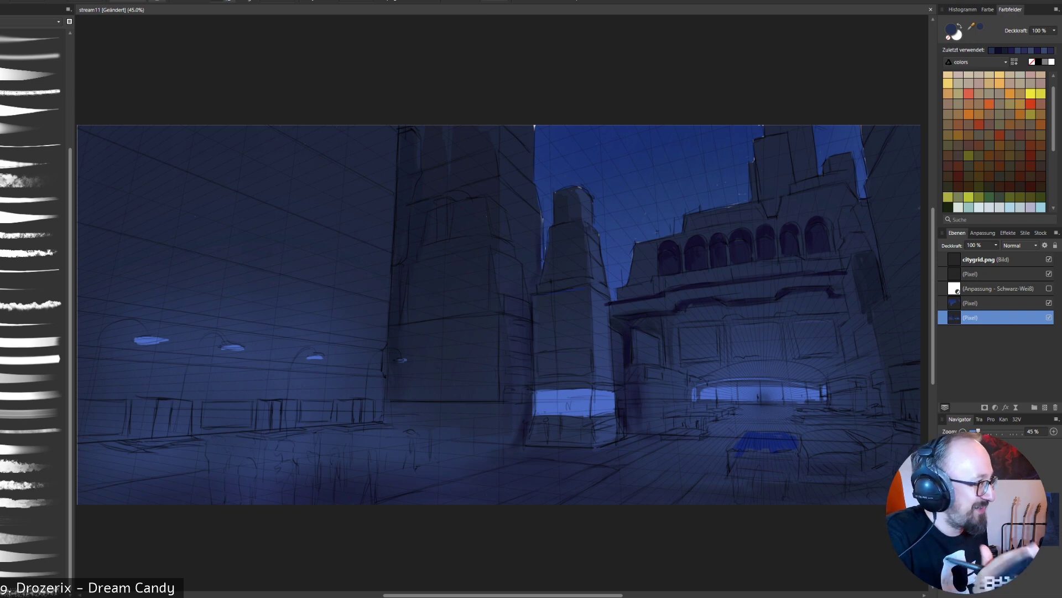
left_click(703, 308, "alt")
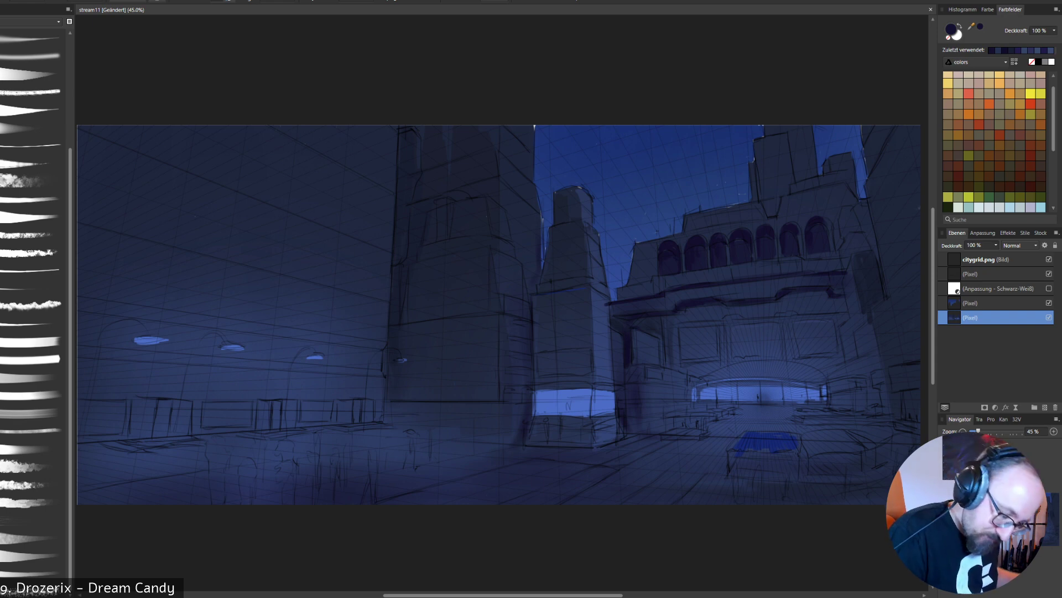
- Brighten the middle of the lit entrance with a light blue swatch and hide the citygrid.png layer
left_click(751, 395, "alt")
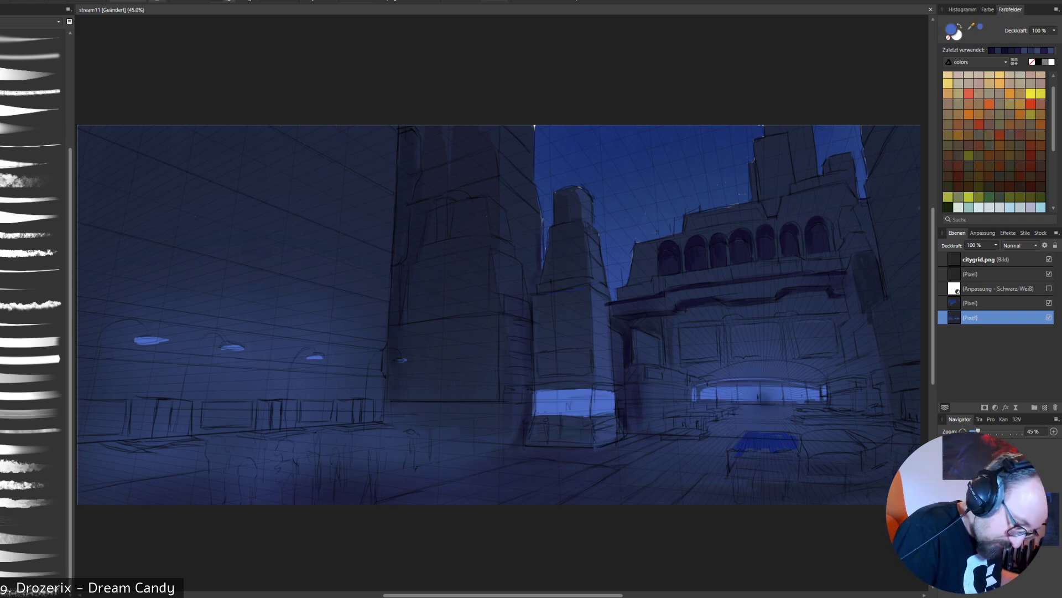
left_click(1010, 207)
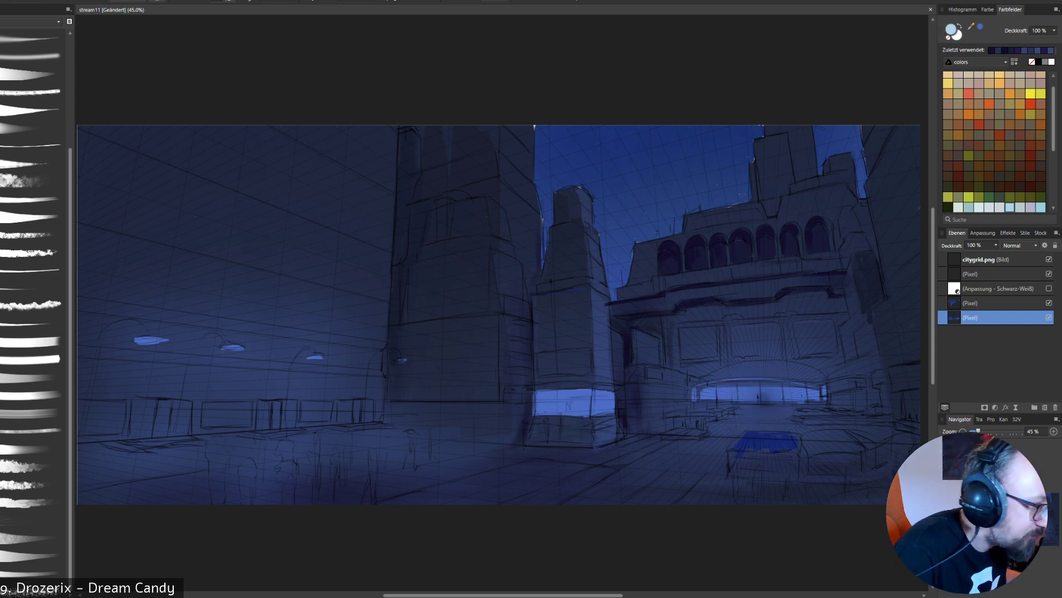
mouse_move(758, 394)
left_mouse_down()
mouse_move(733, 394)
mouse_move(775, 393)
left_mouse_up()
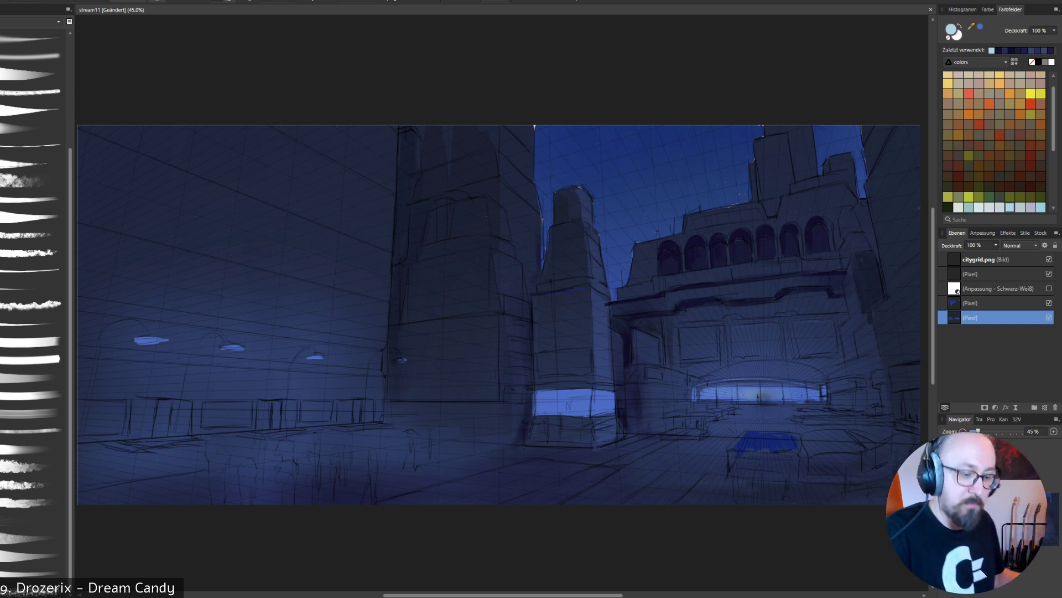
left_click(1049, 259)
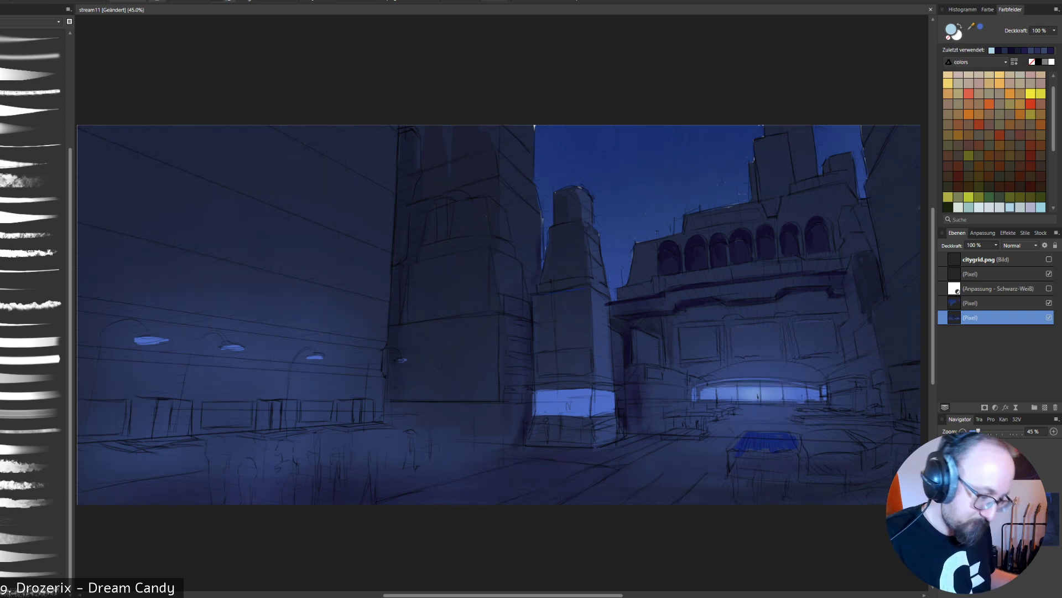
- Sample the facade blue and the dark ledge shadow colour, and check the values with the Schwarz-Weiß adjustment before hiding it again
left_click(762, 338, "alt")
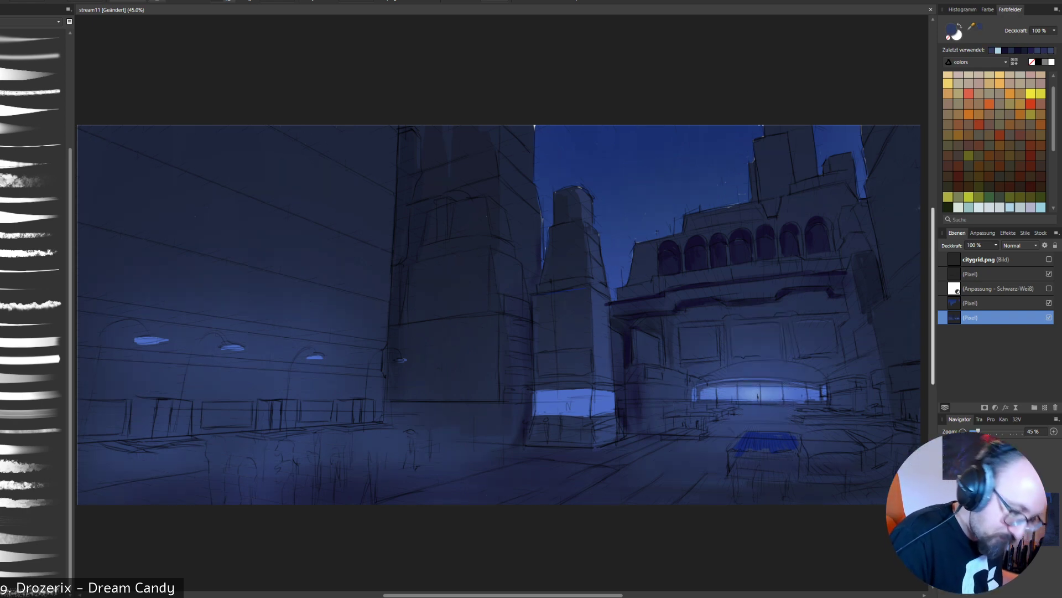
left_click(741, 296, "alt")
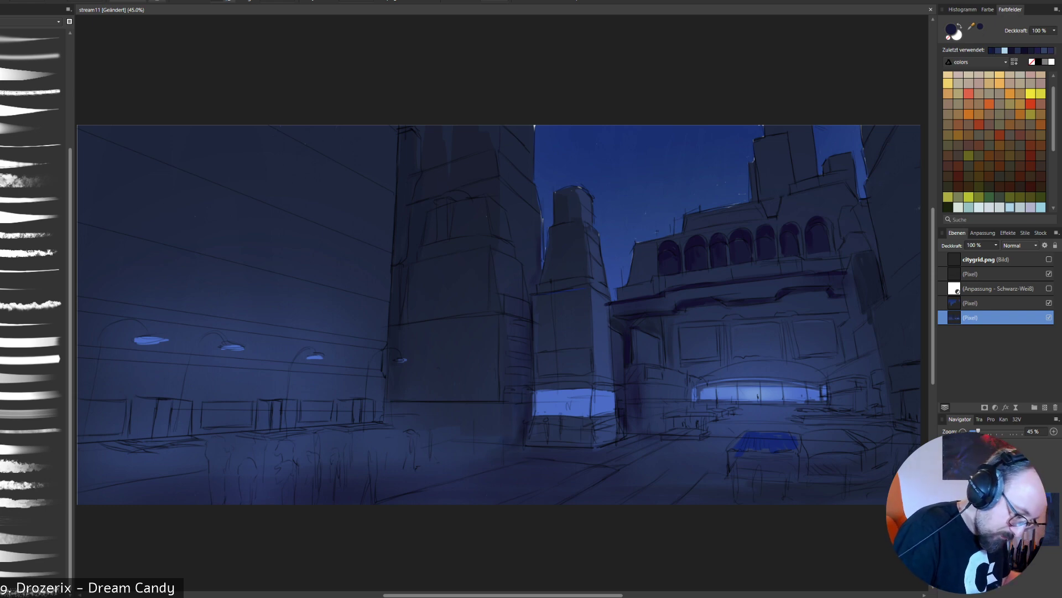
key("Return")
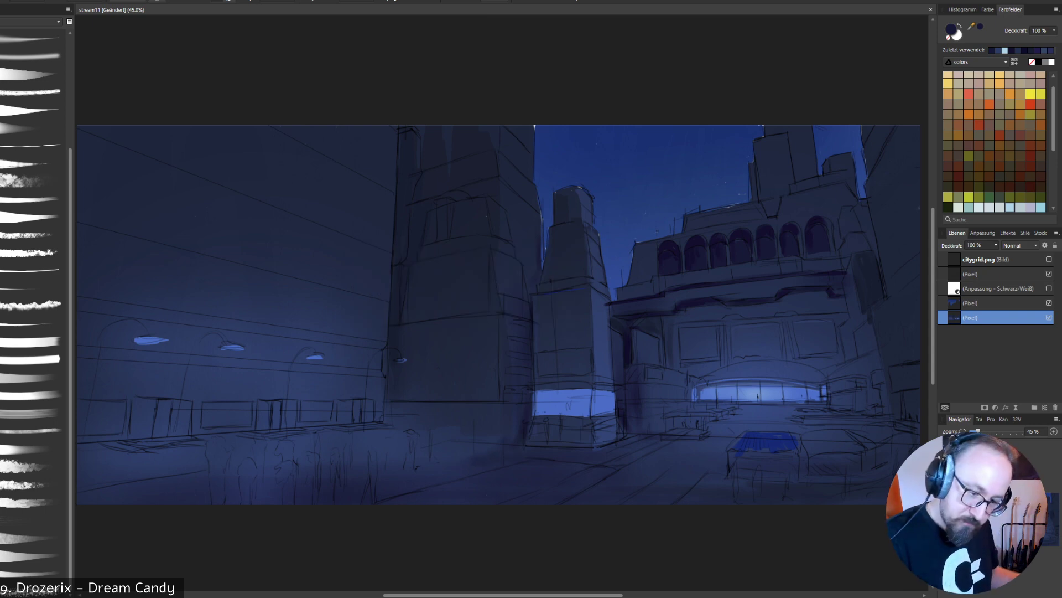
left_click(1049, 288)
left_click(1049, 289)
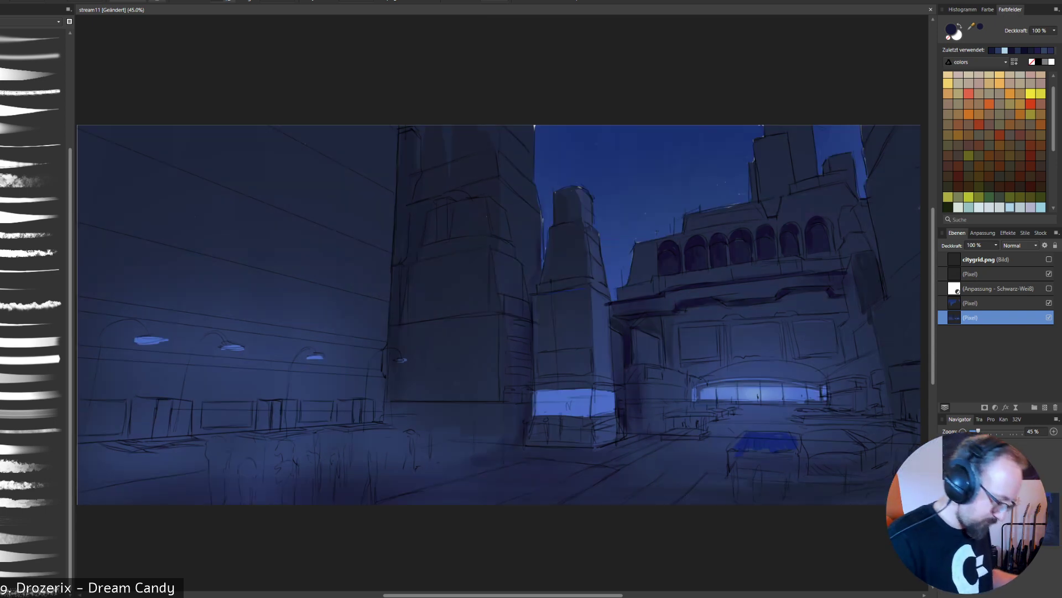
- Paint dark navy silhouettes over the sketched figures in the right half of the foreground crowd
left_click_drag(370, 456, 371, 444)
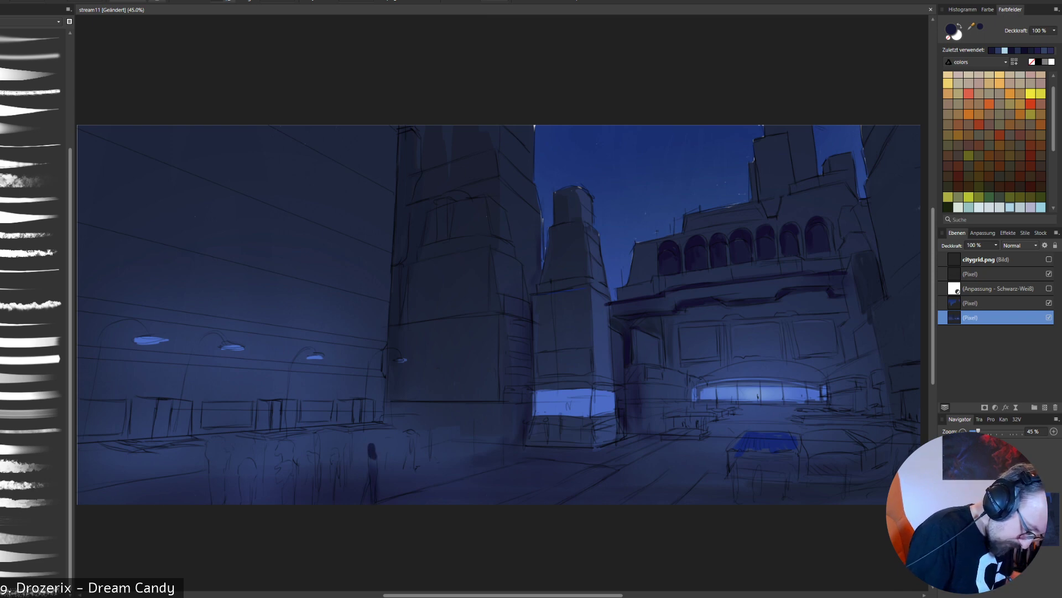
mouse_move(349, 448)
left_mouse_down()
mouse_move(352, 434)
mouse_move(352, 476)
mouse_move(334, 454)
left_mouse_up()
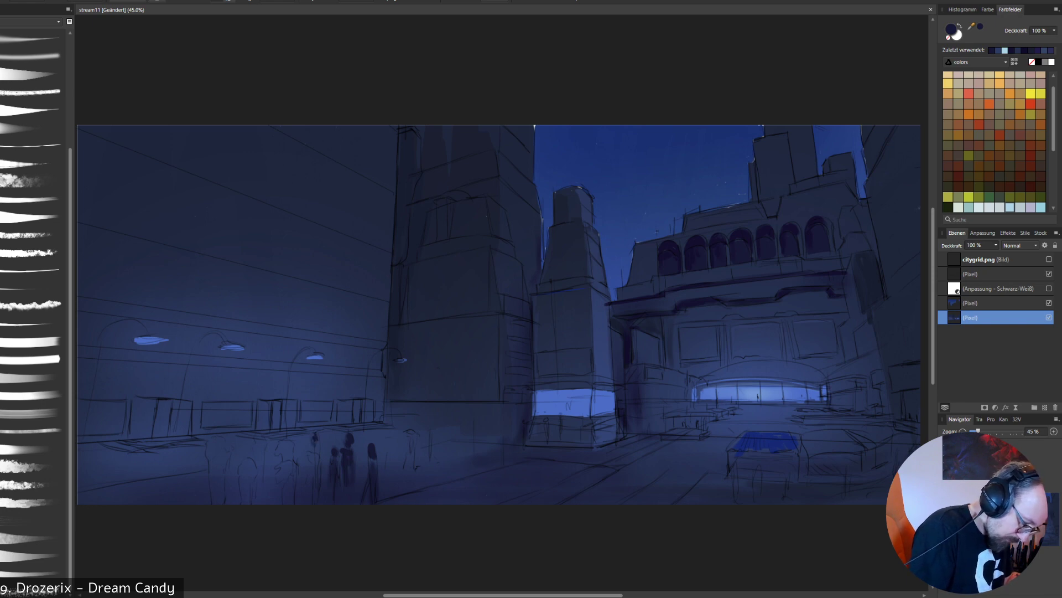
left_click_drag(305, 452, 318, 479)
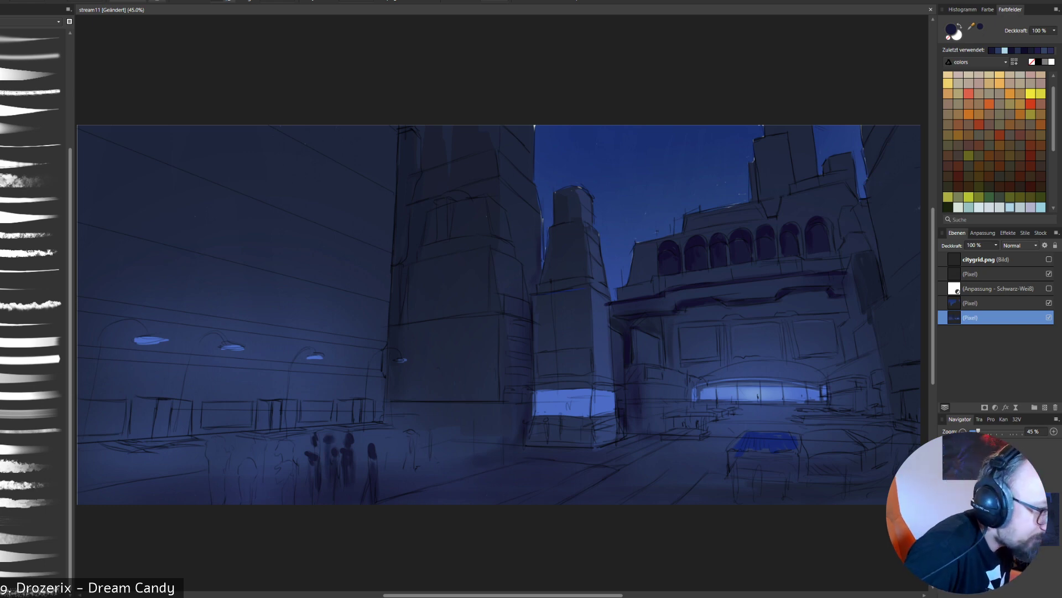
mouse_move(281, 445)
left_mouse_down()
mouse_move(283, 477)
mouse_move(294, 475)
mouse_move(279, 494)
left_mouse_up()
left_click_drag(291, 478, 292, 500)
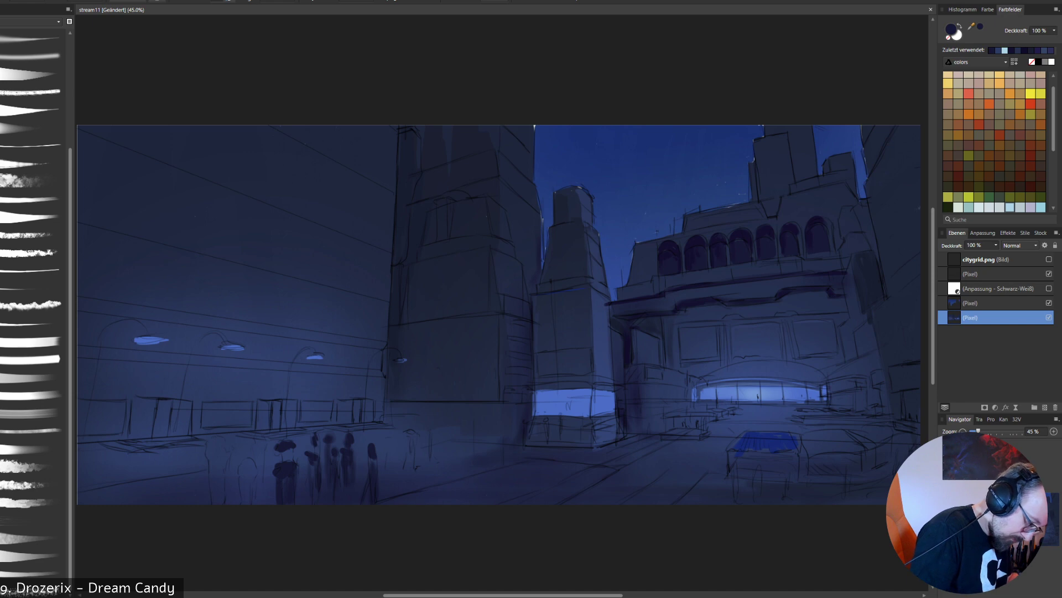
- Continue the dark crowd silhouettes toward the picture's left edge, adding broad-hatted figures and larger, closer shapes cut off by the lower edge
mouse_move(282, 453)
left_mouse_down()
mouse_move(291, 459)
mouse_move(244, 477)
mouse_move(255, 474)
mouse_move(250, 502)
left_mouse_up()
left_click_drag(245, 476, 245, 490)
left_click_drag(259, 440, 253, 463)
left_click_drag(261, 449, 262, 475)
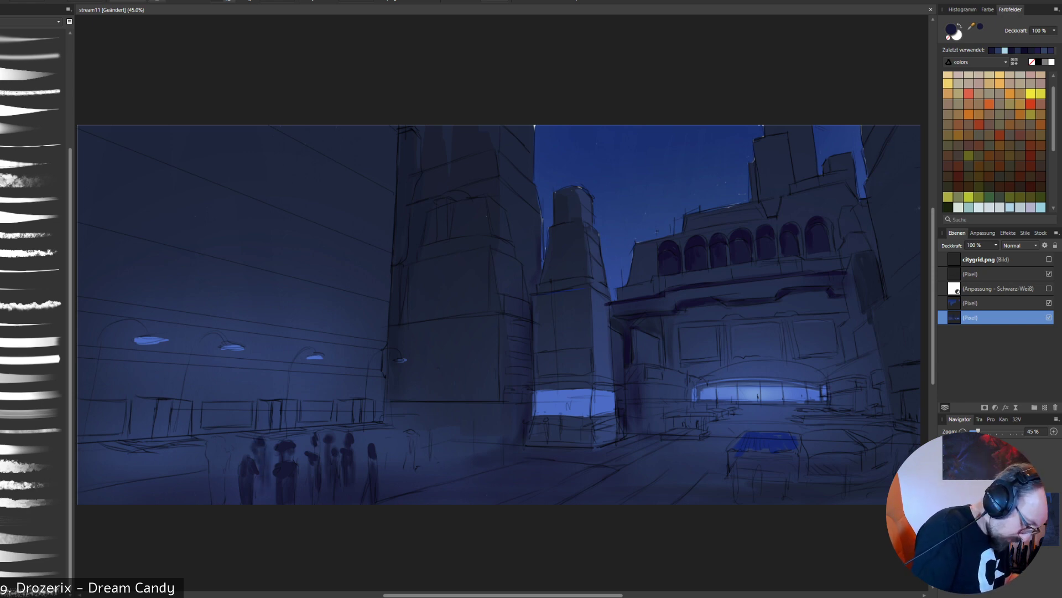
mouse_move(213, 442)
left_mouse_down()
mouse_move(231, 445)
mouse_move(218, 504)
left_mouse_up()
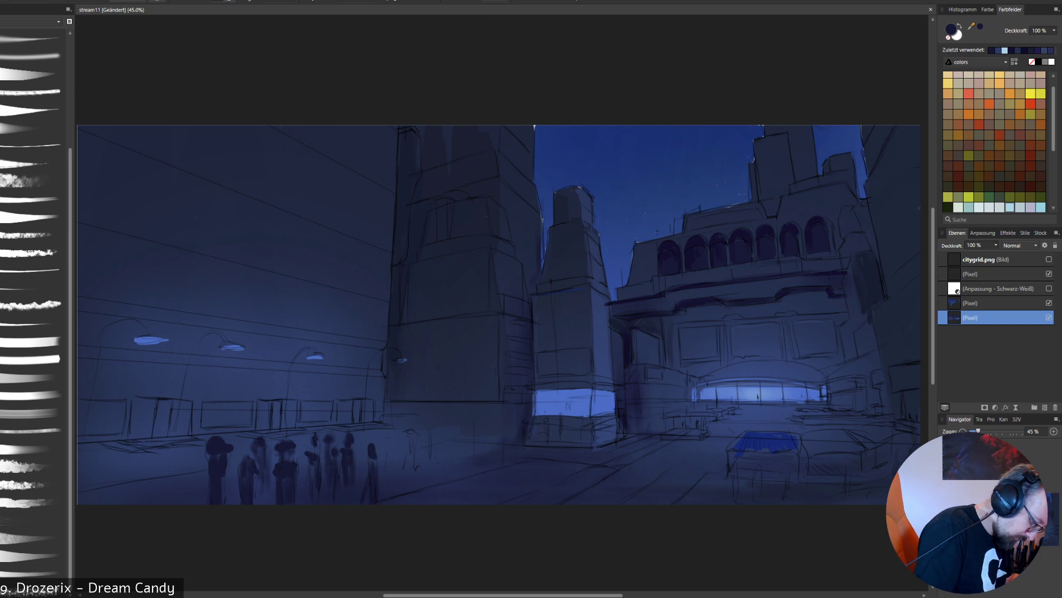
mouse_move(168, 460)
left_mouse_down()
mouse_move(191, 466)
mouse_move(150, 474)
mouse_move(189, 480)
mouse_move(161, 503)
mouse_move(172, 504)
left_mouse_up()
left_click_drag(182, 475, 186, 504)
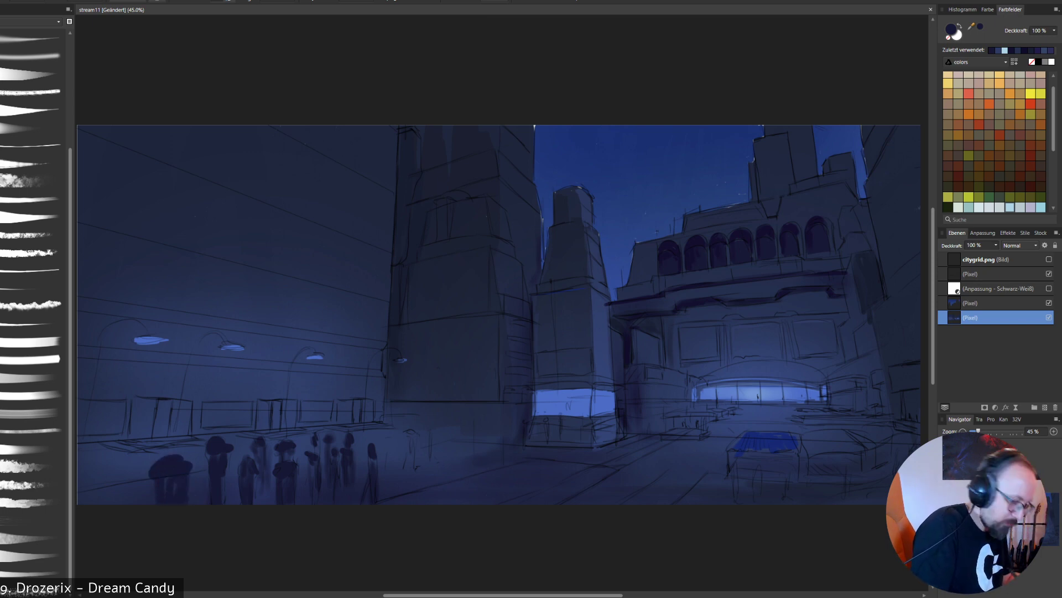
mouse_move(105, 476)
left_mouse_down()
mouse_move(118, 477)
mouse_move(91, 489)
mouse_move(127, 478)
mouse_move(103, 501)
left_mouse_up()
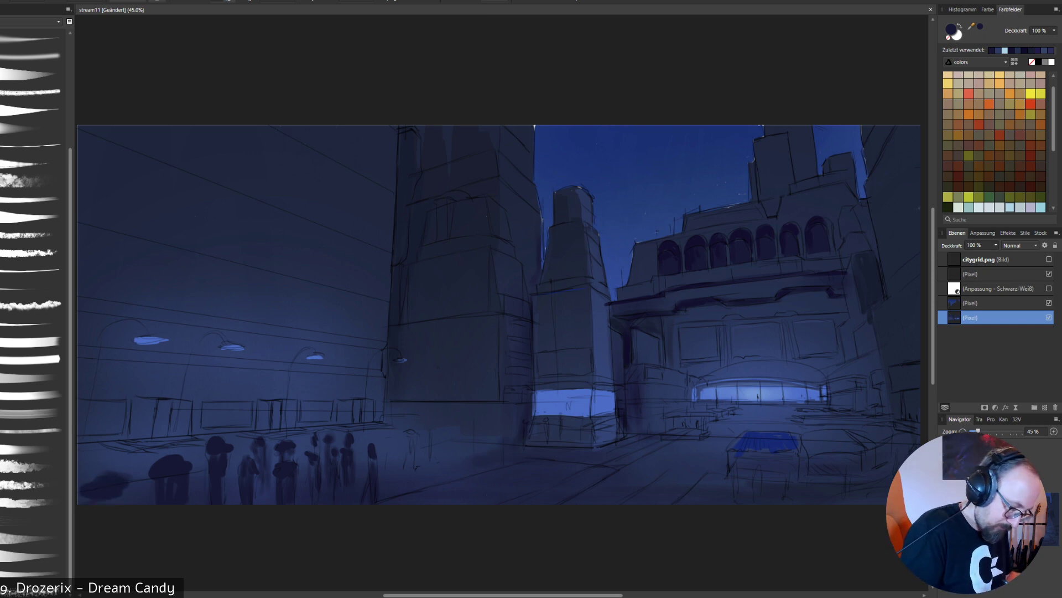
- Paint smaller distant silhouettes beside the crowd and two at the central tower's base, undoing the last stray stroke
mouse_move(412, 434)
left_mouse_down()
mouse_move(414, 460)
mouse_move(392, 446)
mouse_move(391, 466)
left_mouse_up()
left_click_drag(439, 424, 430, 454)
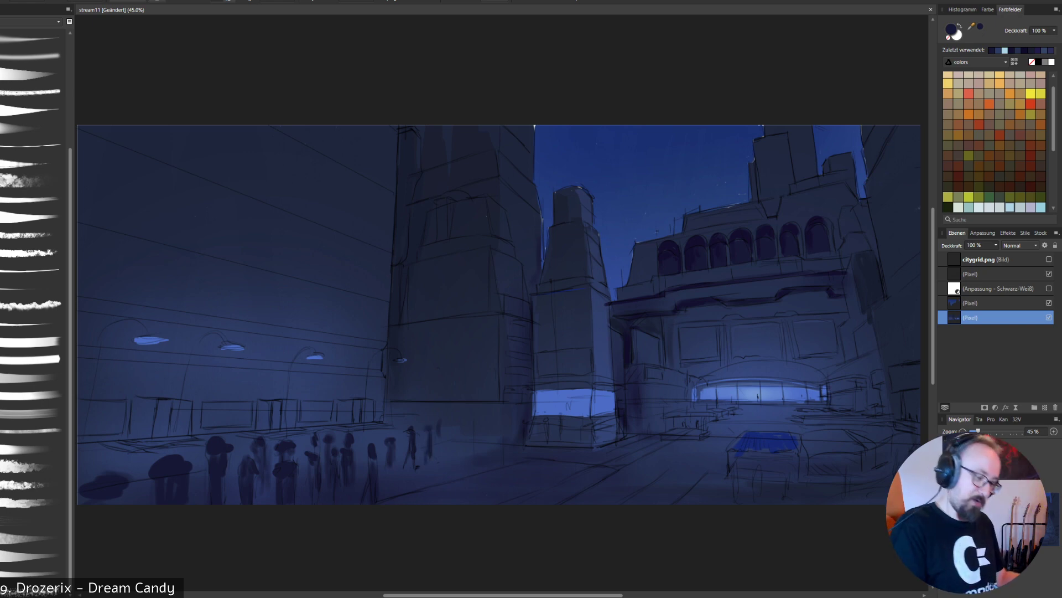
left_click_drag(546, 427, 546, 443)
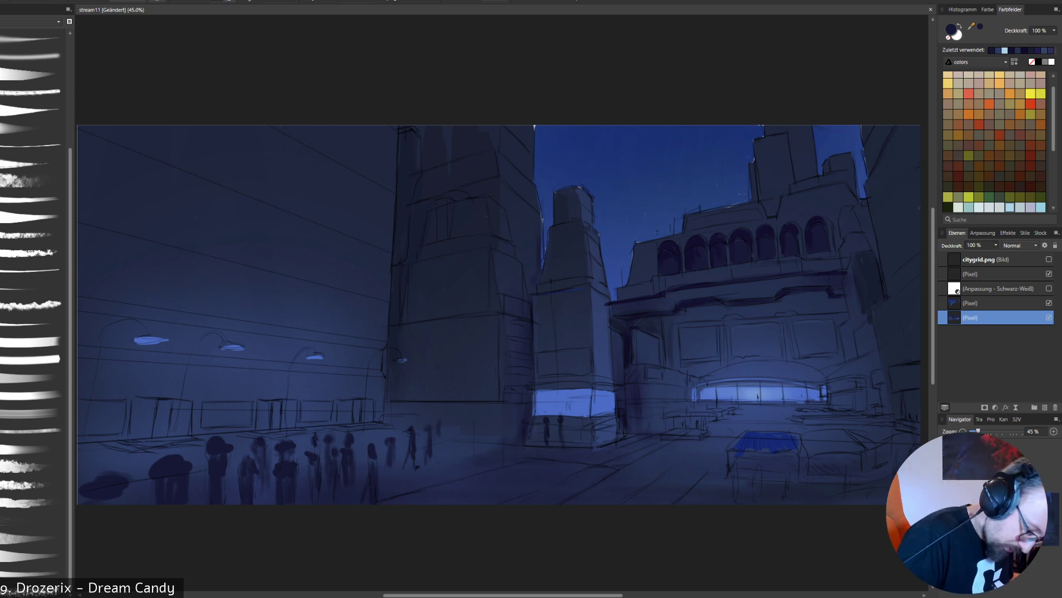
key("ctrl+z")
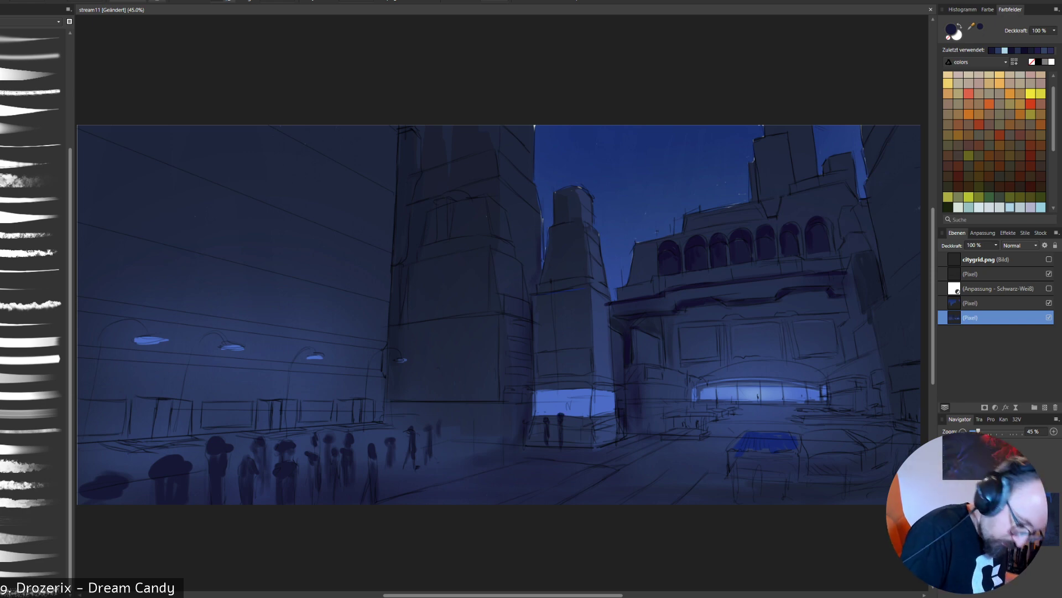
- Paint a small dark figure inside the tower's lit window and two slim silhouettes on the plaza between crowd and tower
left_click(579, 400)
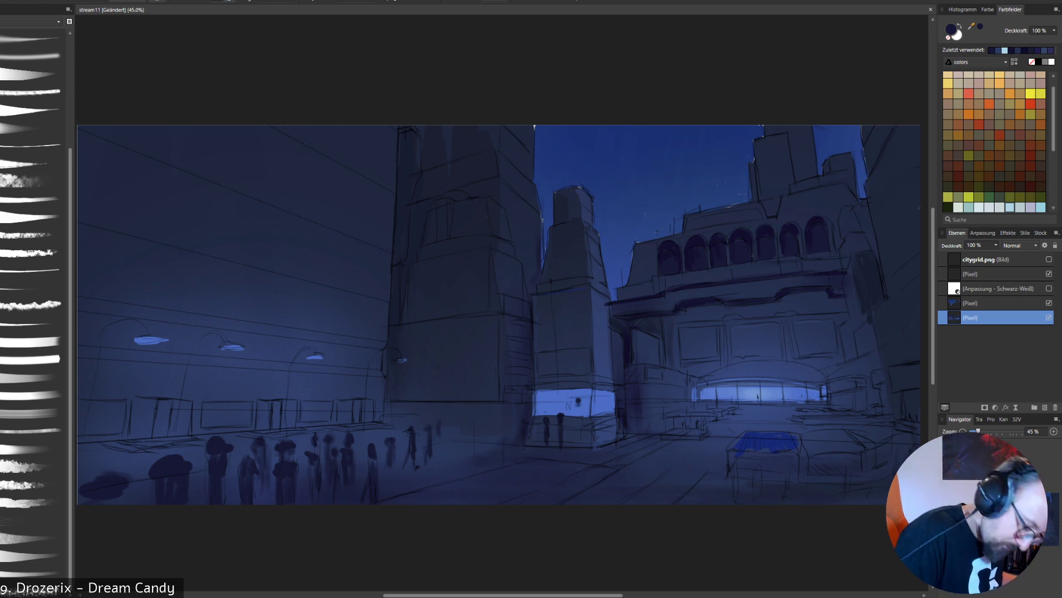
mouse_move(578, 406)
left_mouse_down()
mouse_move(579, 415)
mouse_move(575, 404)
left_mouse_up()
left_click(586, 410, "alt")
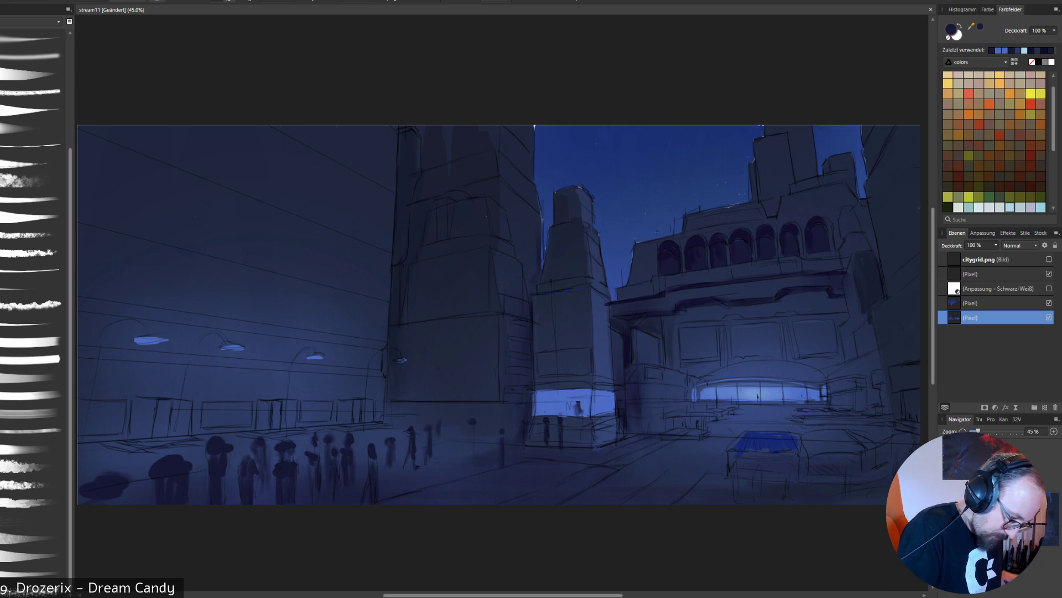
left_click_drag(472, 442, 472, 461)
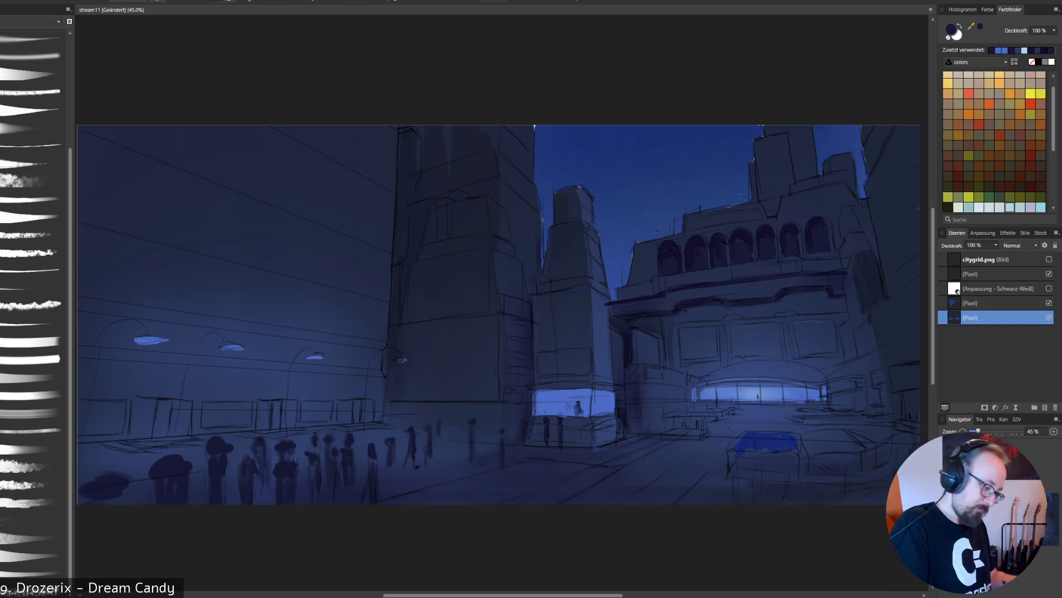
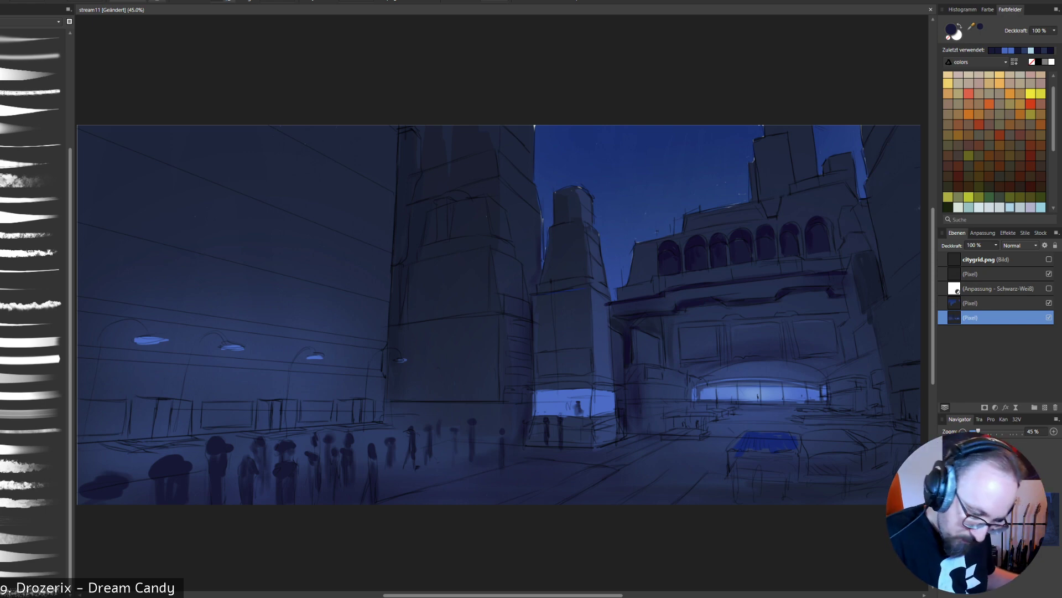
- Paint lighter blue panels on the walls on both sides of the arched entrance, using blues sampled from the picture
left_click(872, 364, "alt")
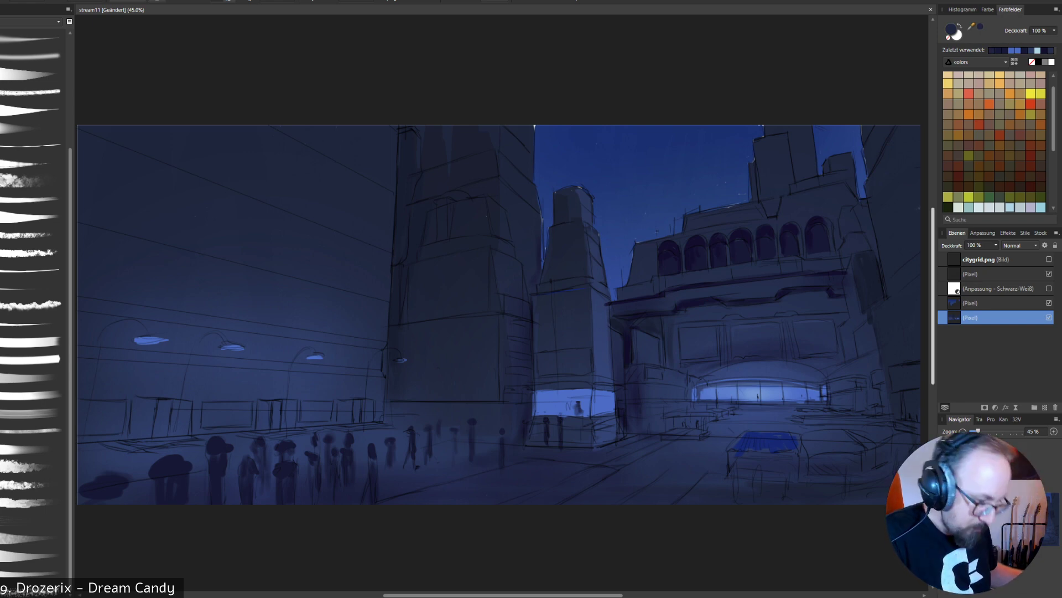
left_click(766, 441, "alt")
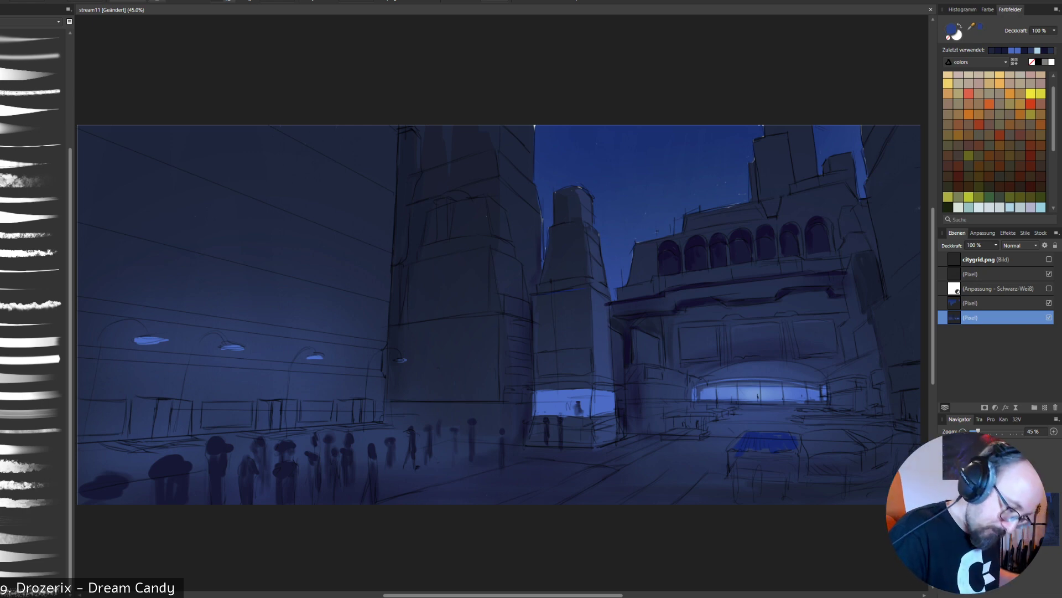
mouse_move(639, 330)
left_mouse_down()
mouse_move(641, 357)
mouse_move(657, 358)
left_mouse_up()
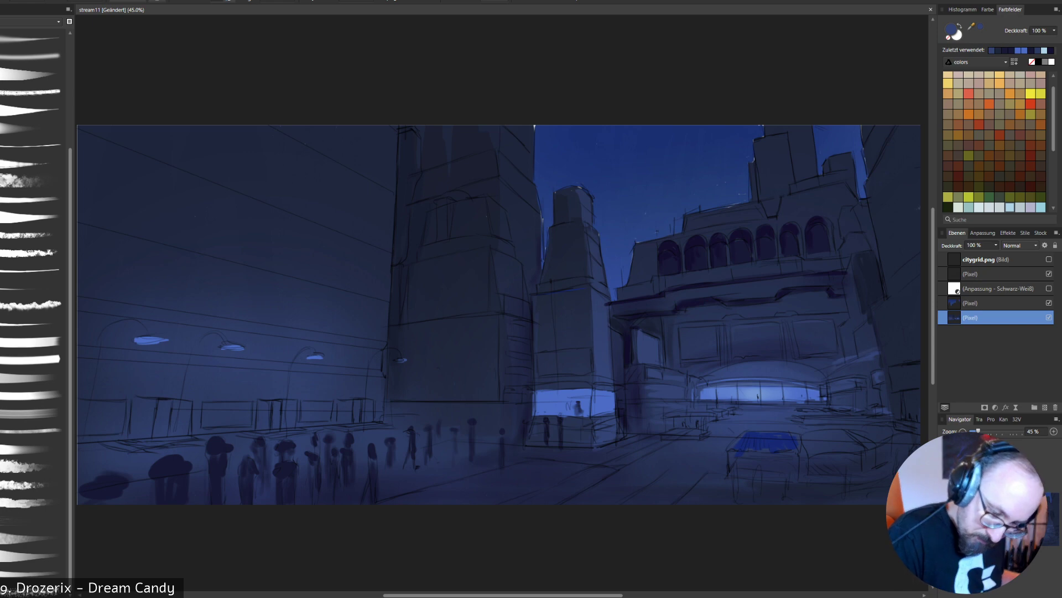
mouse_move(857, 334)
left_mouse_down()
mouse_move(869, 324)
mouse_move(859, 352)
mouse_move(874, 347)
left_mouse_up()
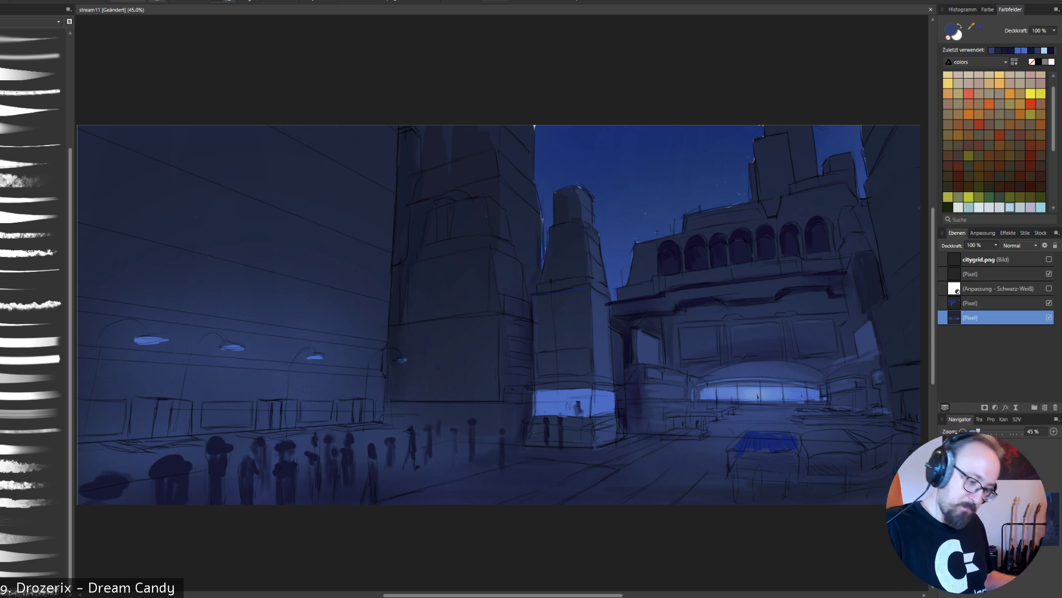
- Cover the bright blue top of the boxy foreground shape with sampled dark navy and shade the neighbouring boxy shape to match
left_click(766, 441, "alt")
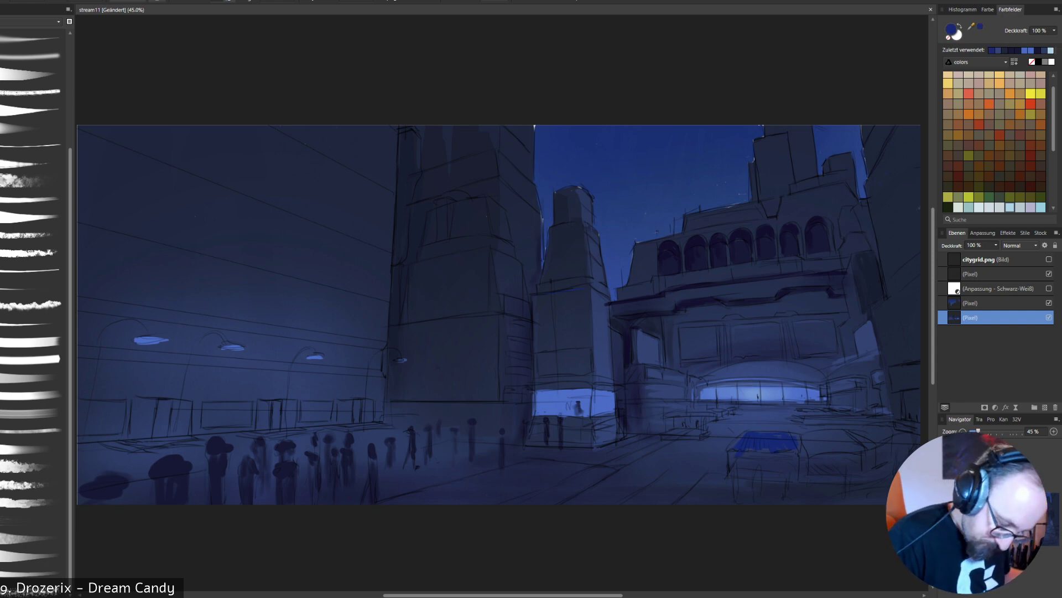
left_click(767, 460, "alt")
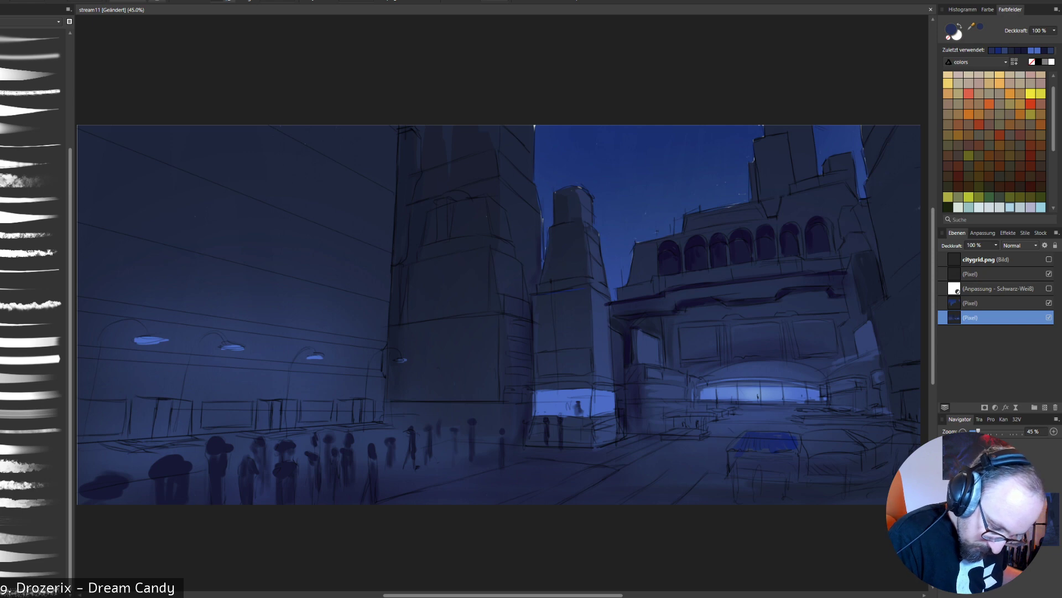
left_click(767, 492, "alt")
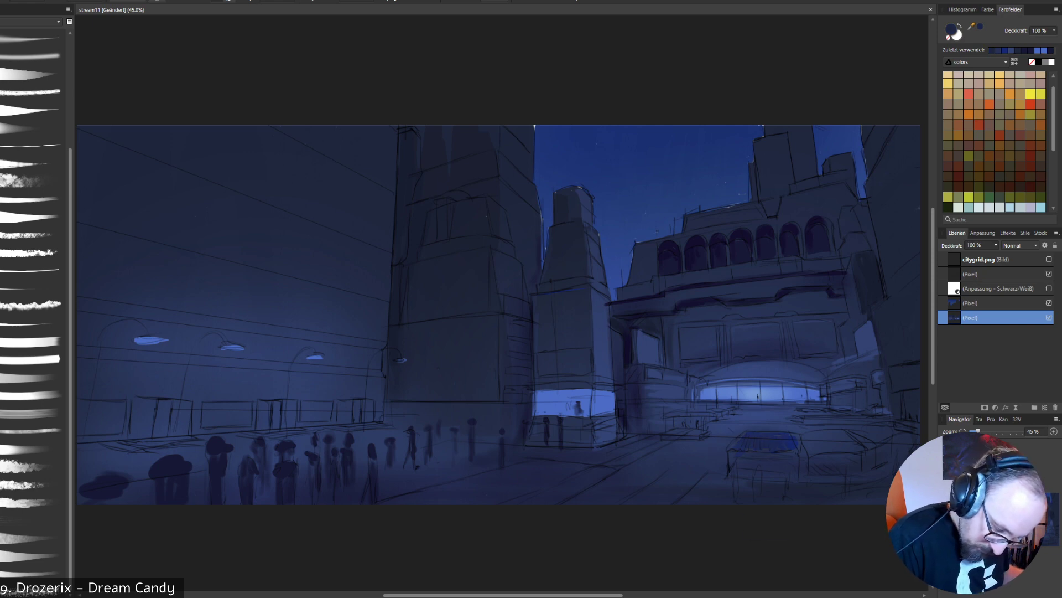
mouse_move(846, 444)
left_mouse_down()
mouse_move(804, 444)
mouse_move(866, 432)
left_mouse_up()
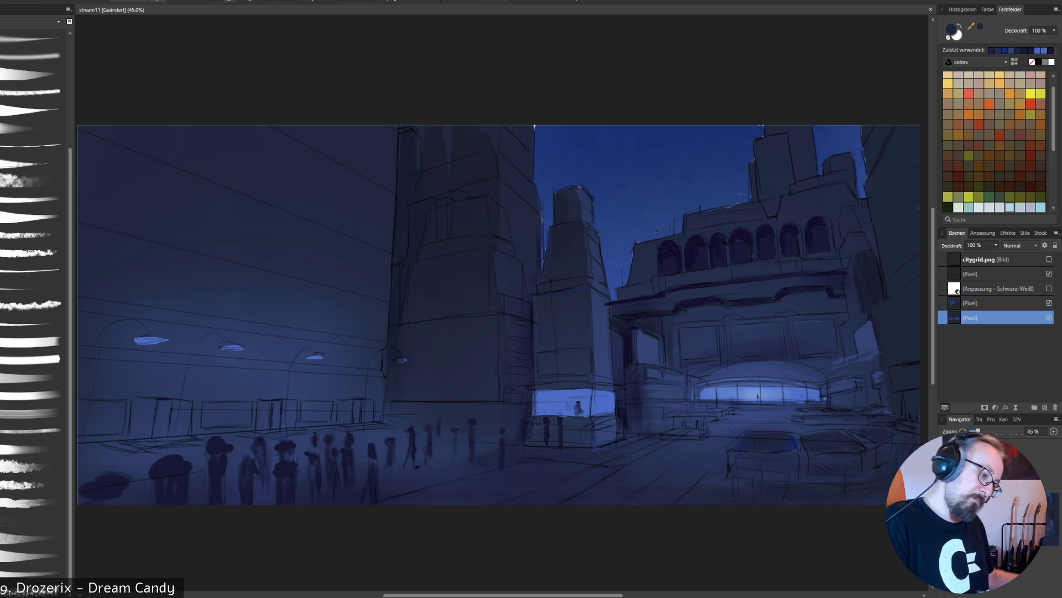
left_click(768, 395, "alt")
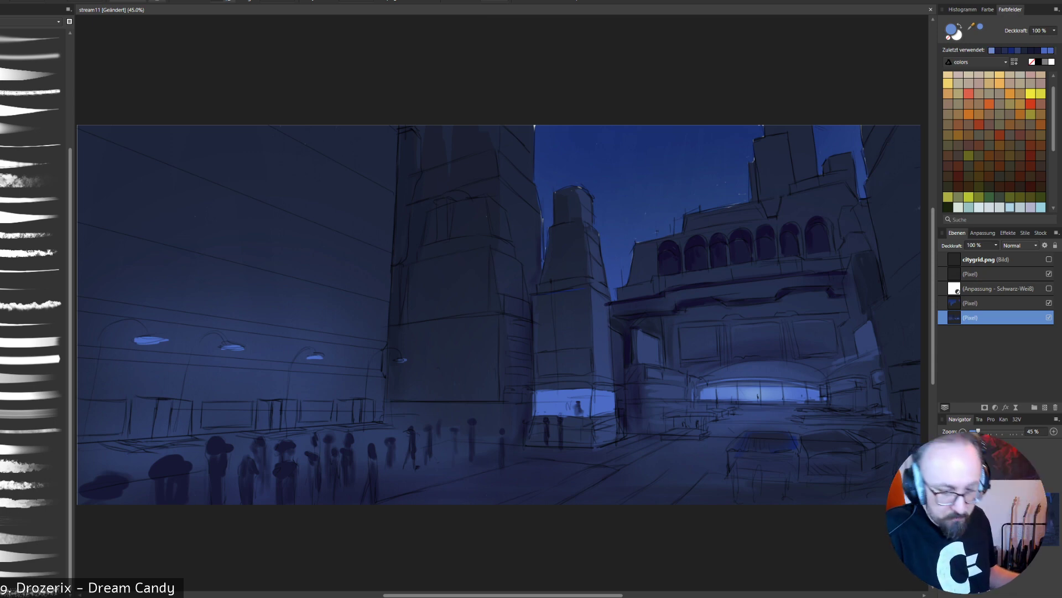
left_click(819, 236, "alt")
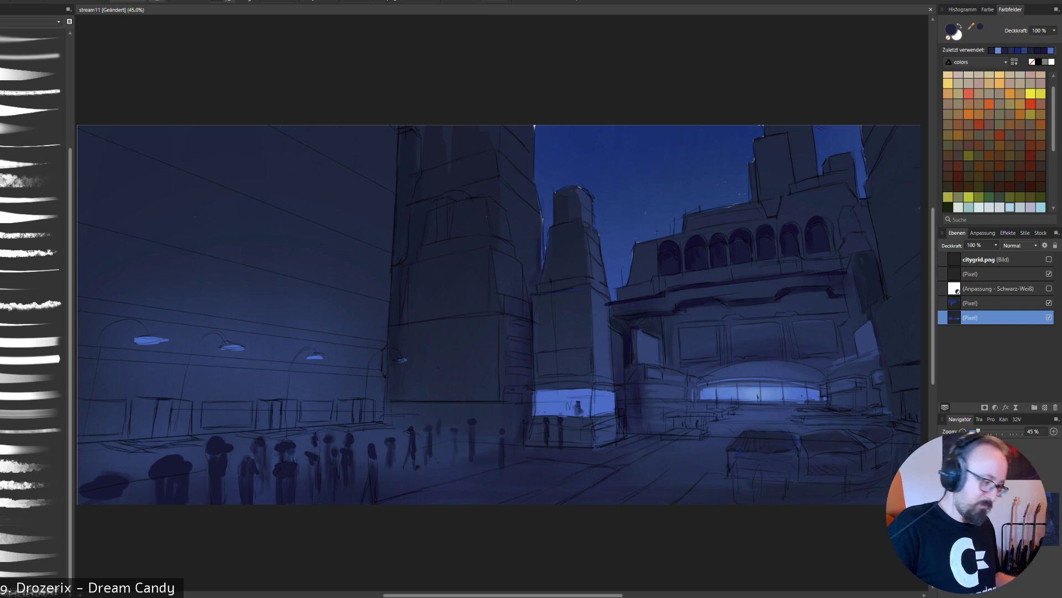
- Touch up the large tower's side in sampled dark navy and paint a soft glowing blue strip along its base
left_click(578, 246, "alt")
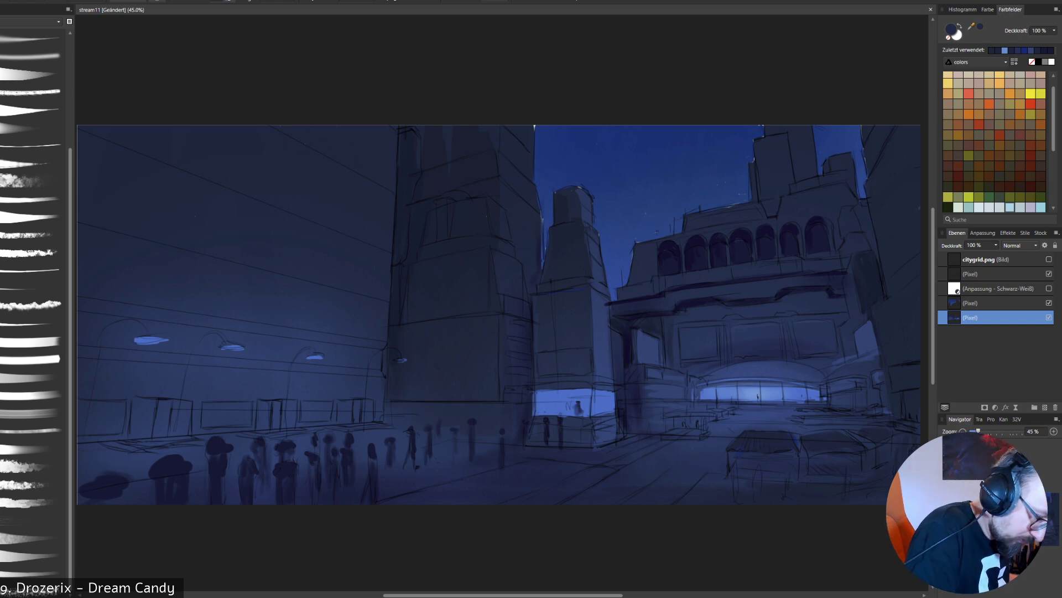
left_click(509, 282, "alt")
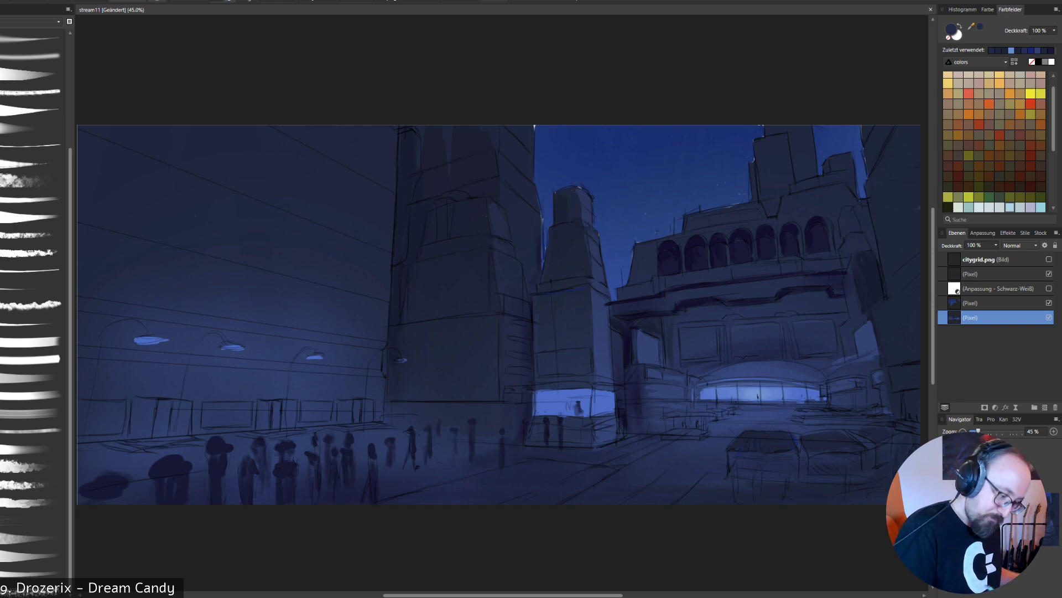
left_click(556, 408, "alt")
left_click_drag(385, 392, 468, 395)
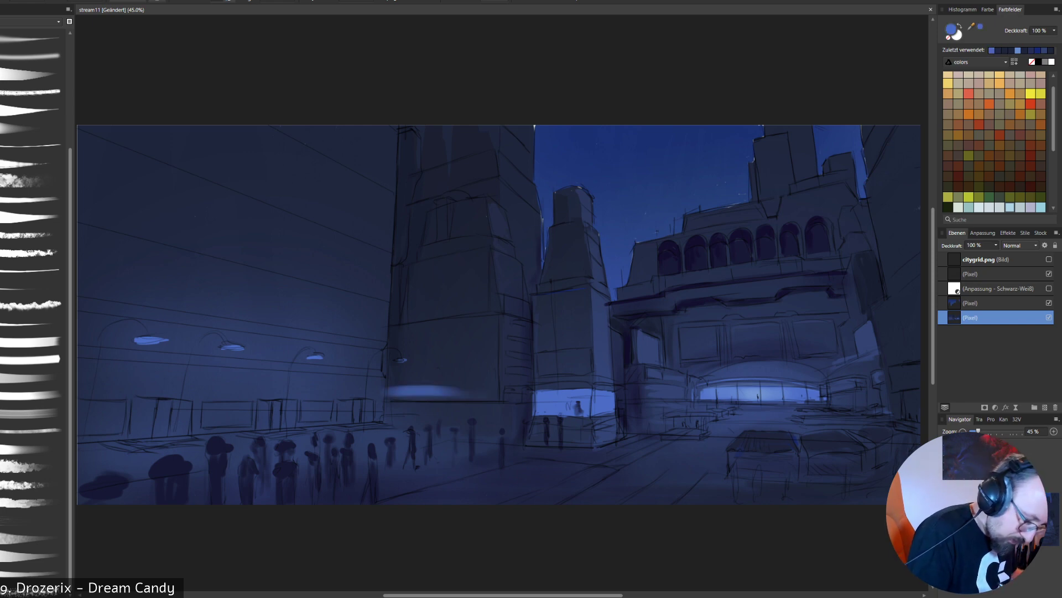
left_click_drag(400, 385, 468, 385)
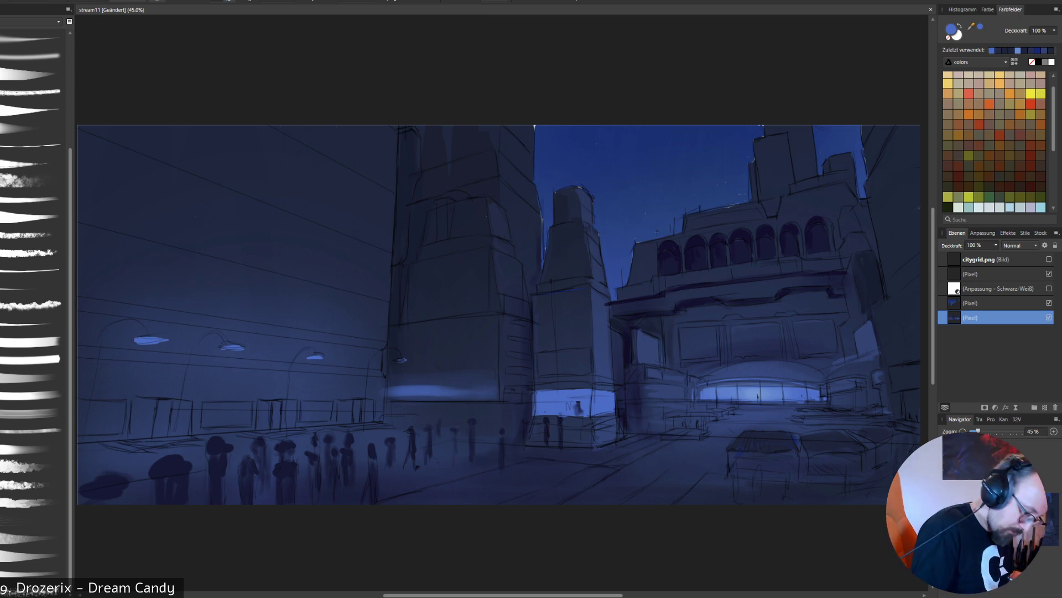
- Fill the three sketched doorways along the long building's ground floor with bright blue light
mouse_move(338, 412)
left_mouse_down()
mouse_move(373, 409)
mouse_move(373, 421)
left_mouse_up()
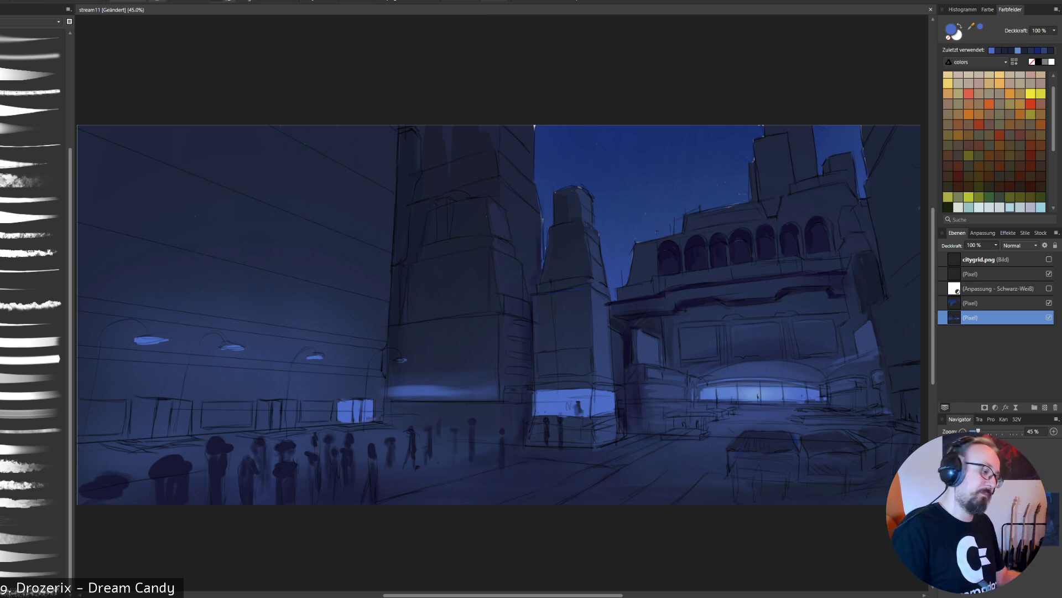
mouse_move(294, 403)
left_mouse_down()
mouse_move(295, 424)
mouse_move(261, 425)
mouse_move(273, 427)
mouse_move(278, 402)
left_mouse_up()
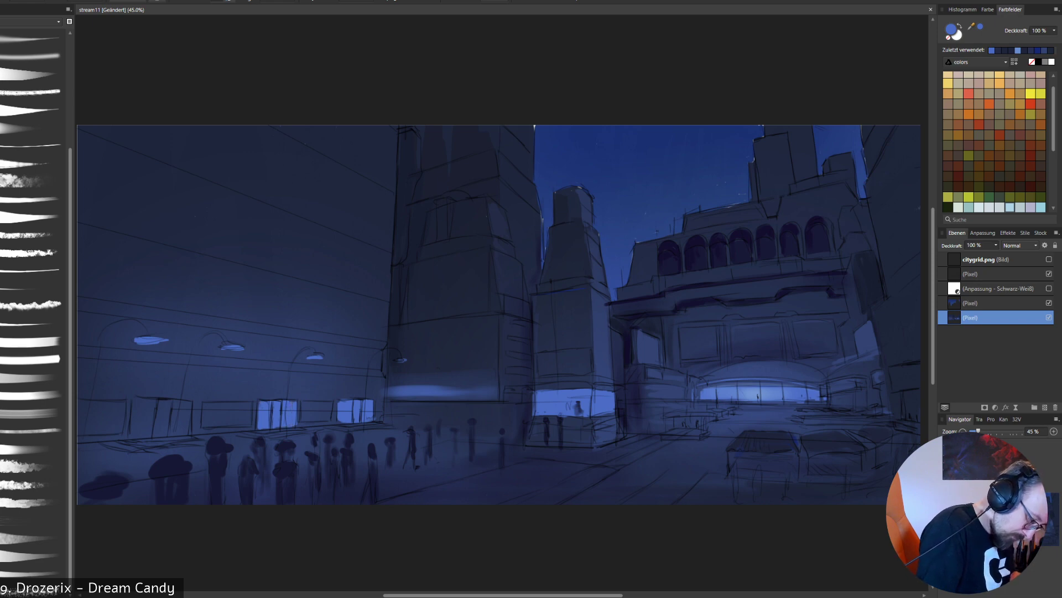
left_click_drag(187, 405, 187, 430)
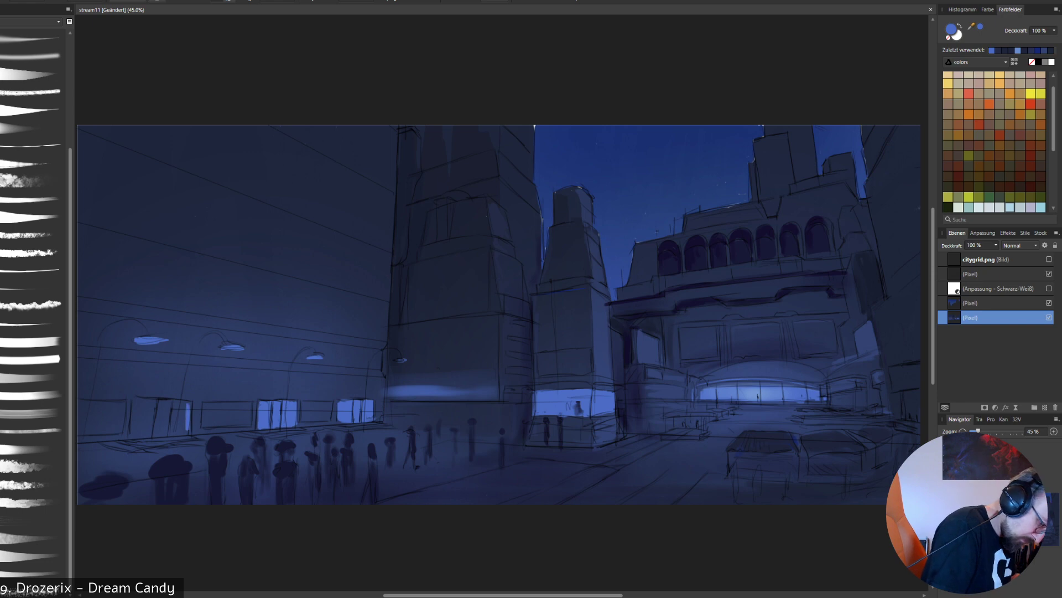
mouse_move(134, 401)
left_mouse_down()
mouse_move(132, 432)
mouse_move(179, 430)
mouse_move(178, 416)
mouse_move(138, 407)
mouse_move(182, 405)
mouse_move(180, 422)
mouse_move(139, 426)
left_mouse_up()
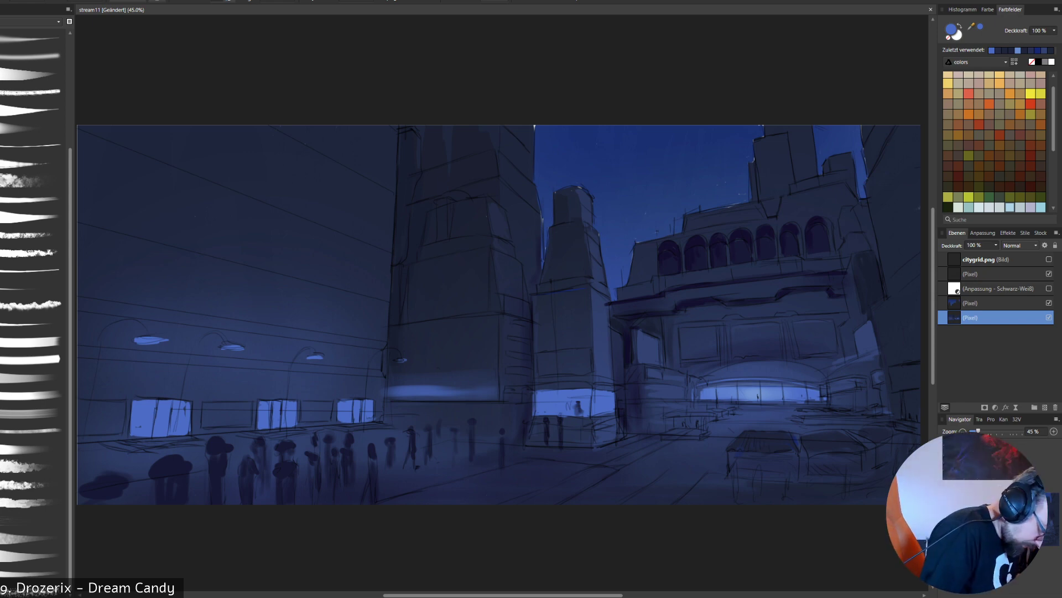
- Fill the two windows between the lit doorways with the same bright blue, undoing the stray stroke
mouse_move(302, 404)
left_mouse_down()
mouse_move(302, 416)
mouse_move(331, 409)
mouse_move(330, 419)
mouse_move(306, 418)
mouse_move(328, 406)
mouse_move(325, 418)
mouse_move(312, 411)
mouse_move(326, 402)
mouse_move(320, 411)
left_mouse_up()
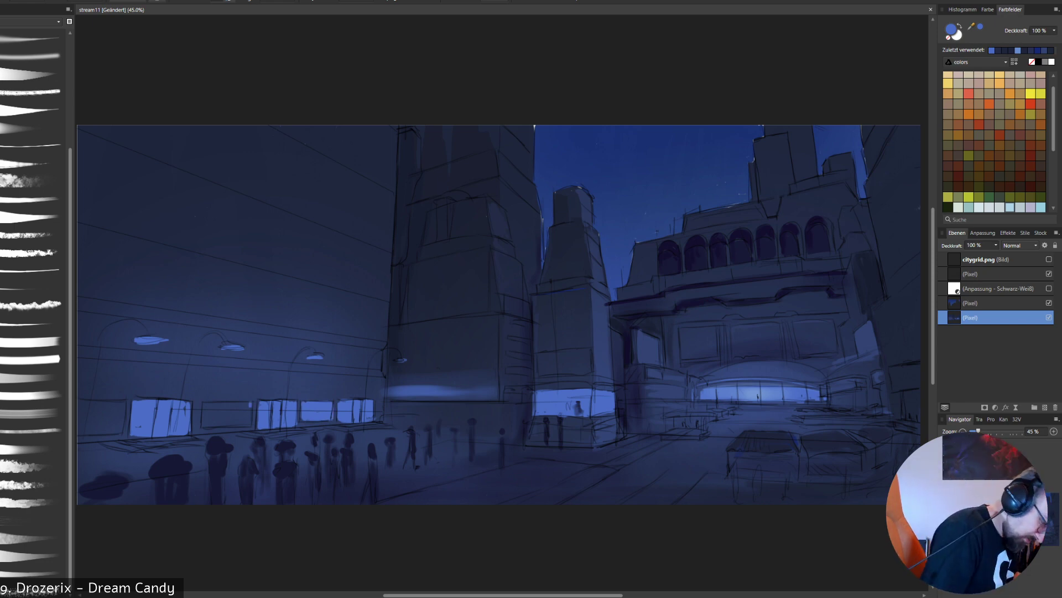
left_click_drag(250, 408, 250, 422)
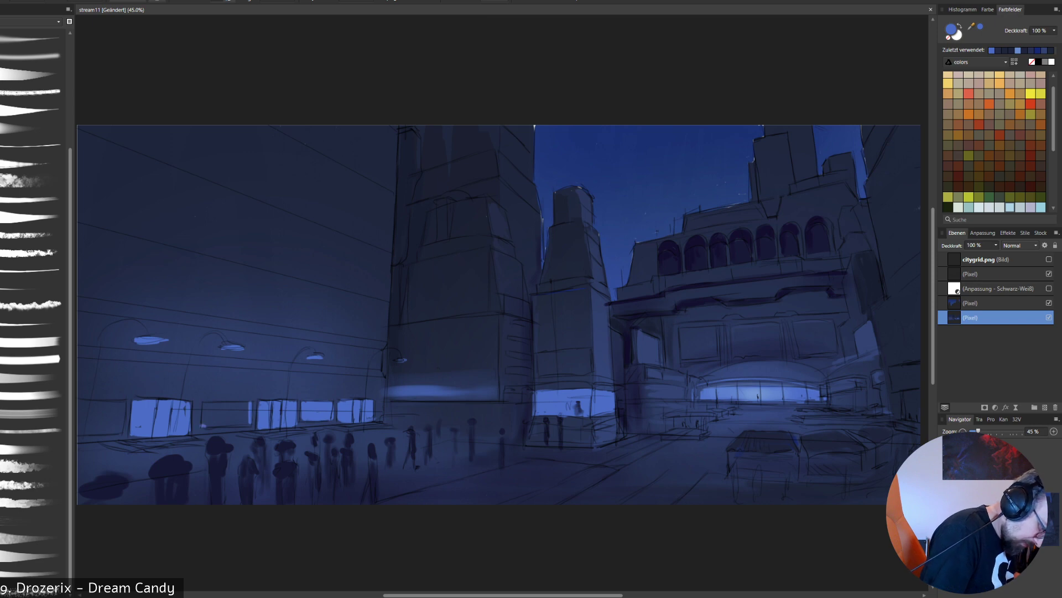
mouse_move(205, 425)
left_mouse_down()
mouse_move(247, 419)
mouse_move(237, 402)
mouse_move(206, 402)
mouse_move(239, 403)
mouse_move(206, 422)
mouse_move(239, 413)
left_mouse_up()
key("ctrl+z")
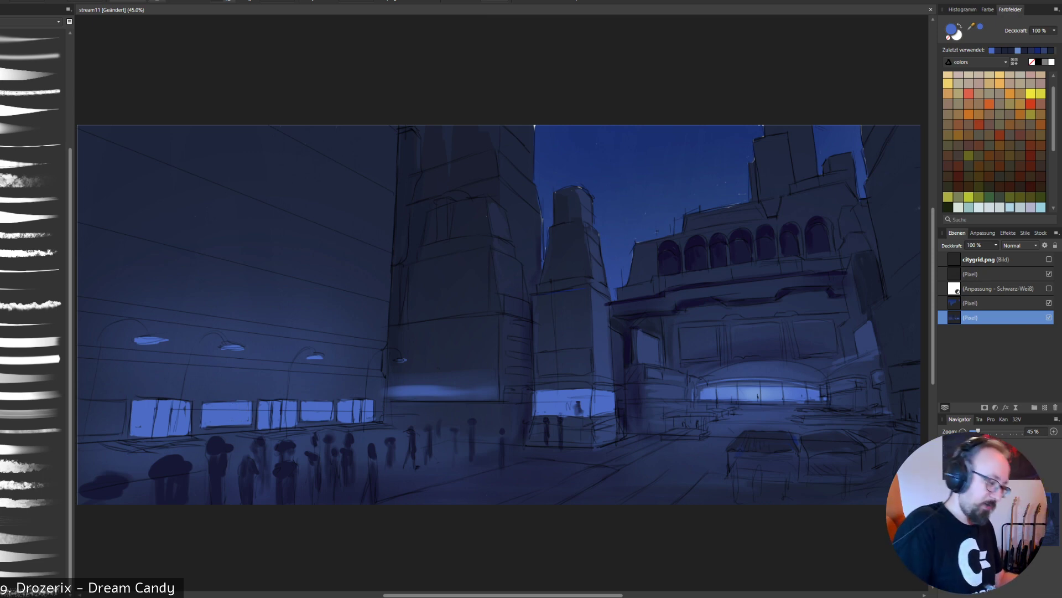
- Fill the window at the picture's left edge in bright blue and dot small lights into the large tower's glowing strip
mouse_move(123, 399)
left_mouse_down()
mouse_move(122, 427)
mouse_move(79, 432)
mouse_move(112, 424)
mouse_move(118, 404)
left_mouse_up()
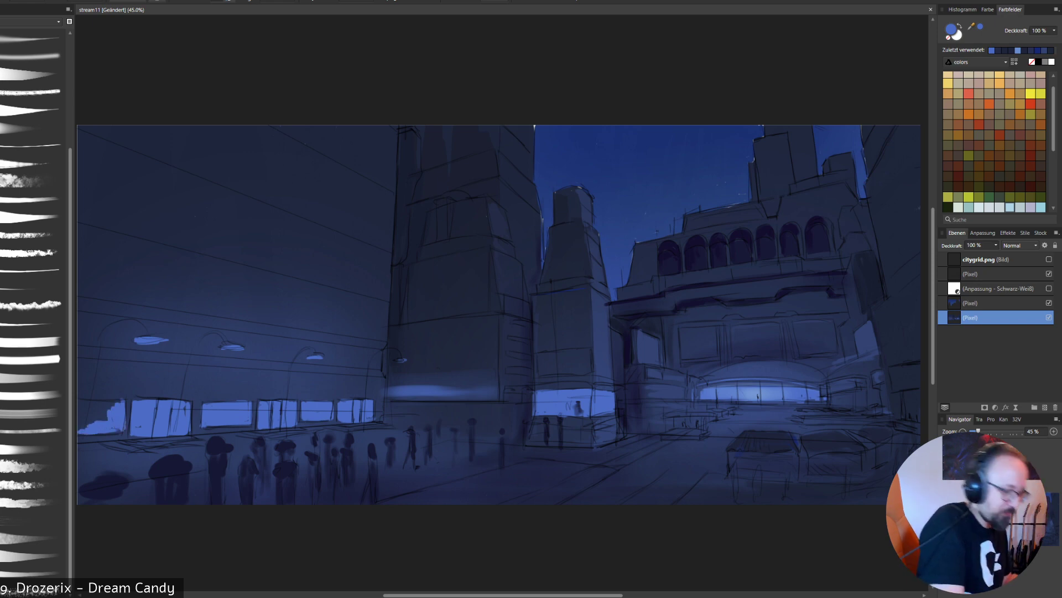
mouse_move(114, 402)
left_mouse_down()
mouse_move(78, 401)
mouse_move(105, 414)
mouse_move(80, 429)
left_mouse_up()
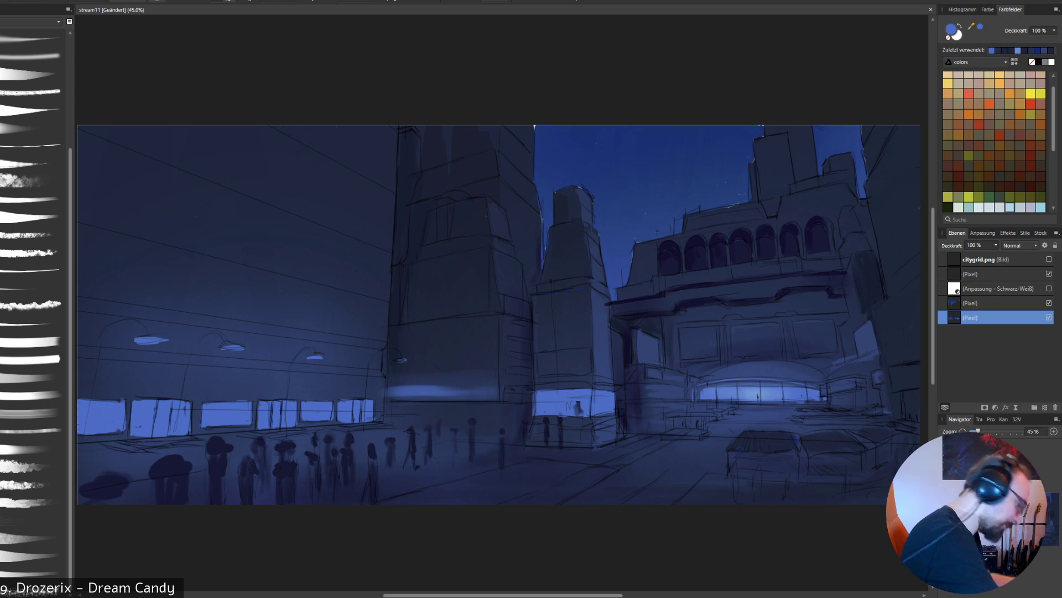
left_click(131, 387, "alt")
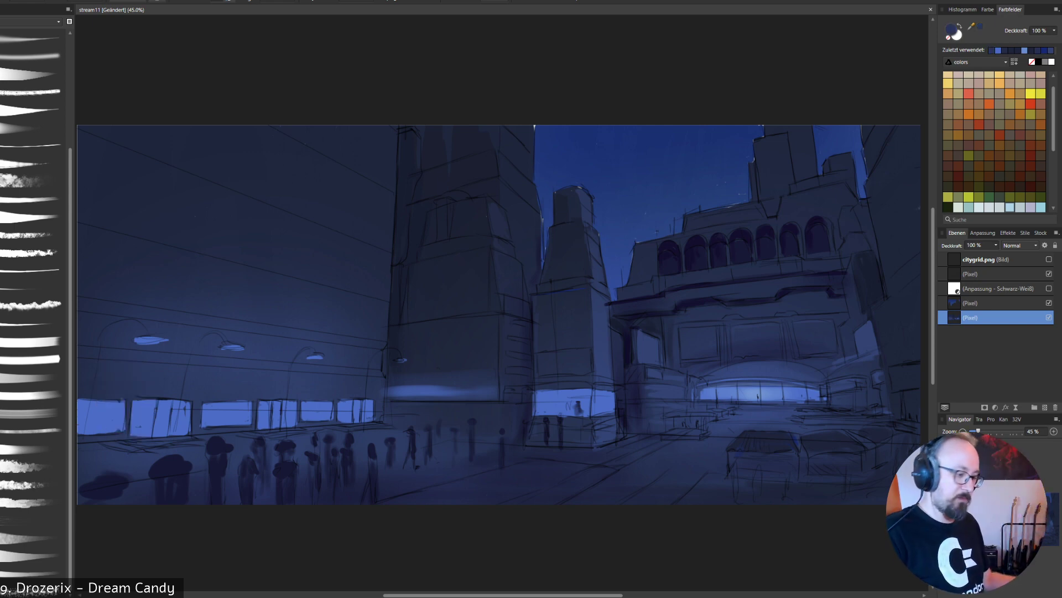
left_click(367, 405, "alt")
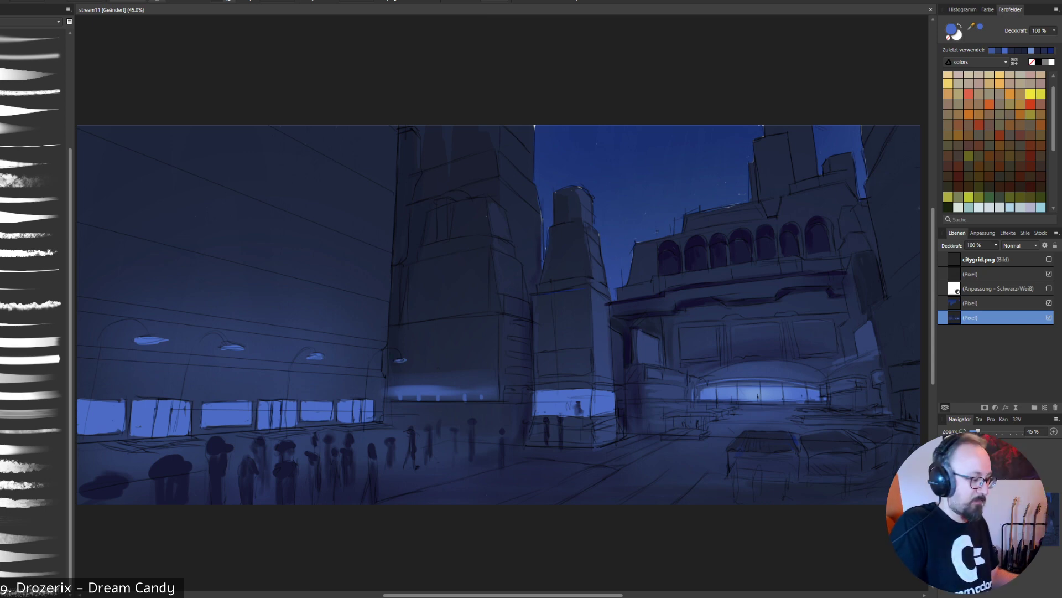
- Paint curved dark navy posts for the two street lamps nearest the large tower, redoing the strokes that go wrong
left_click(171, 476, "alt")
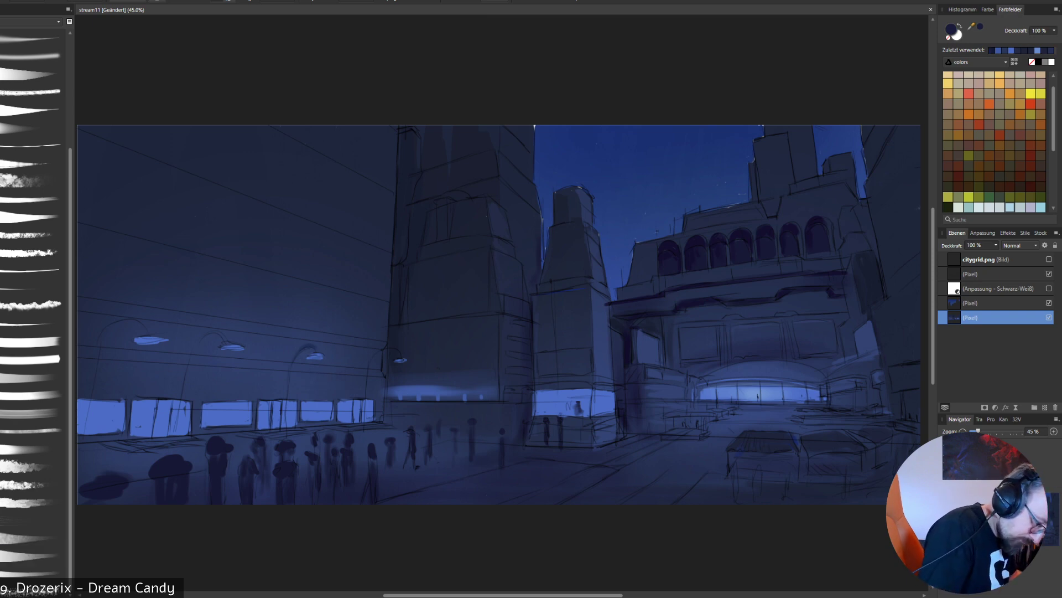
mouse_move(302, 348)
left_mouse_down()
mouse_move(317, 352)
mouse_move(286, 392)
mouse_move(284, 437)
left_mouse_up()
key("ctrl+z")
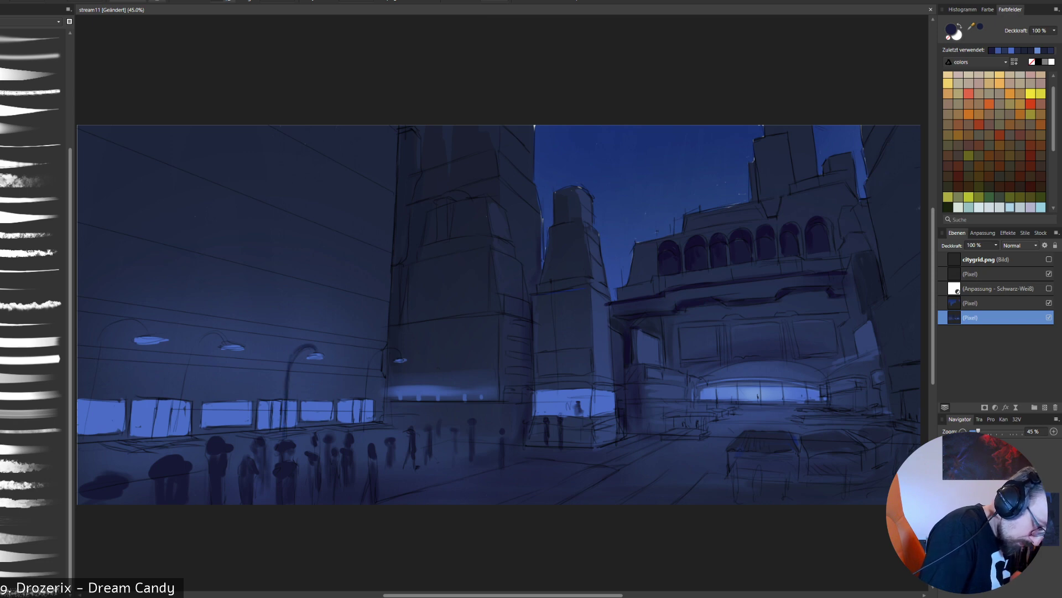
mouse_move(298, 353)
left_mouse_down()
mouse_move(318, 350)
mouse_move(363, 410)
left_mouse_up()
key("ctrl+z")
mouse_move(367, 370)
left_mouse_down()
mouse_move(365, 427)
mouse_move(376, 355)
left_mouse_up()
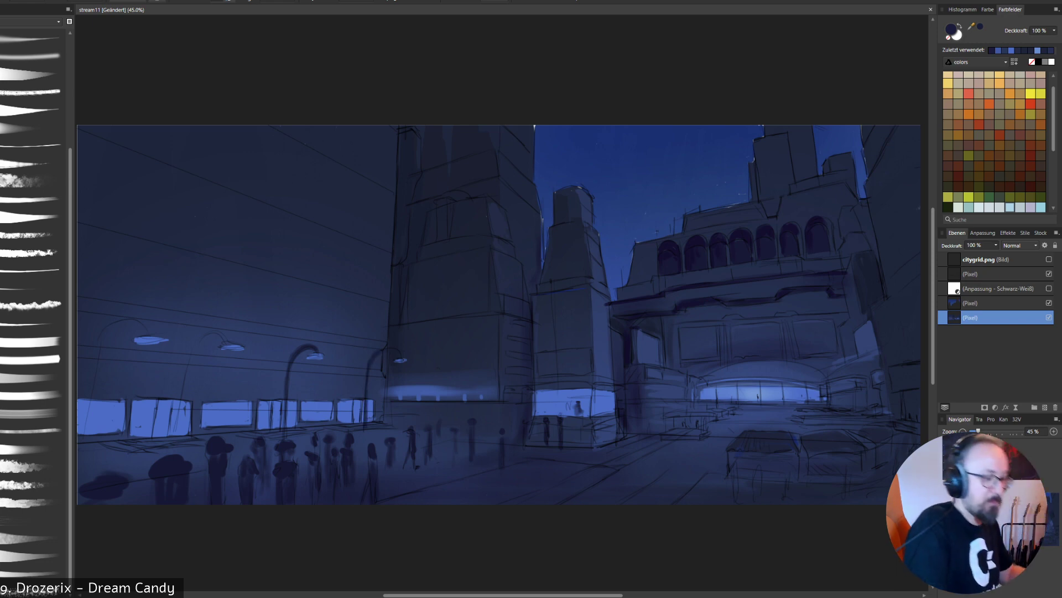
- Paint thicker curved dark posts for the two closest street lamps, showing the citygrid.png perspective grid as a guide for the last one
left_click_drag(189, 355, 174, 437)
key("ctrl+z")
left_click_drag(178, 400, 172, 434)
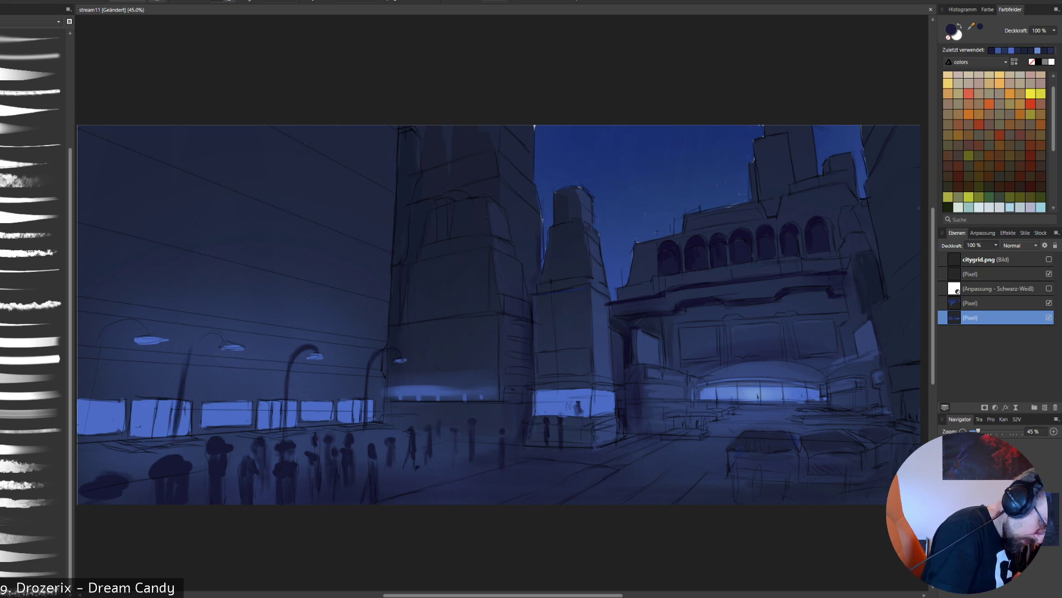
mouse_move(184, 367)
left_mouse_down()
mouse_move(216, 332)
mouse_move(224, 345)
left_mouse_up()
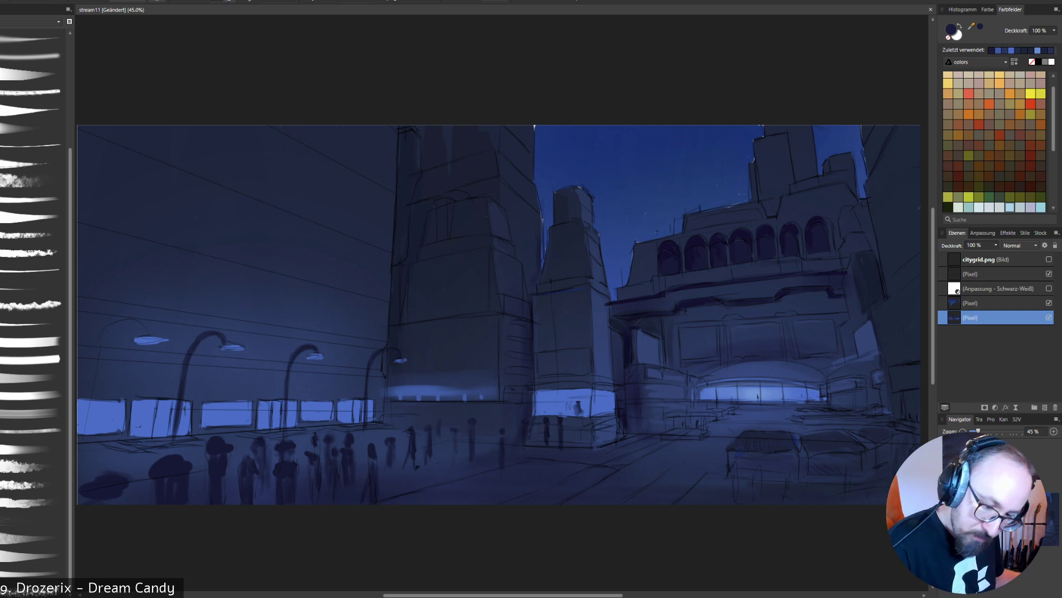
left_click(1049, 260)
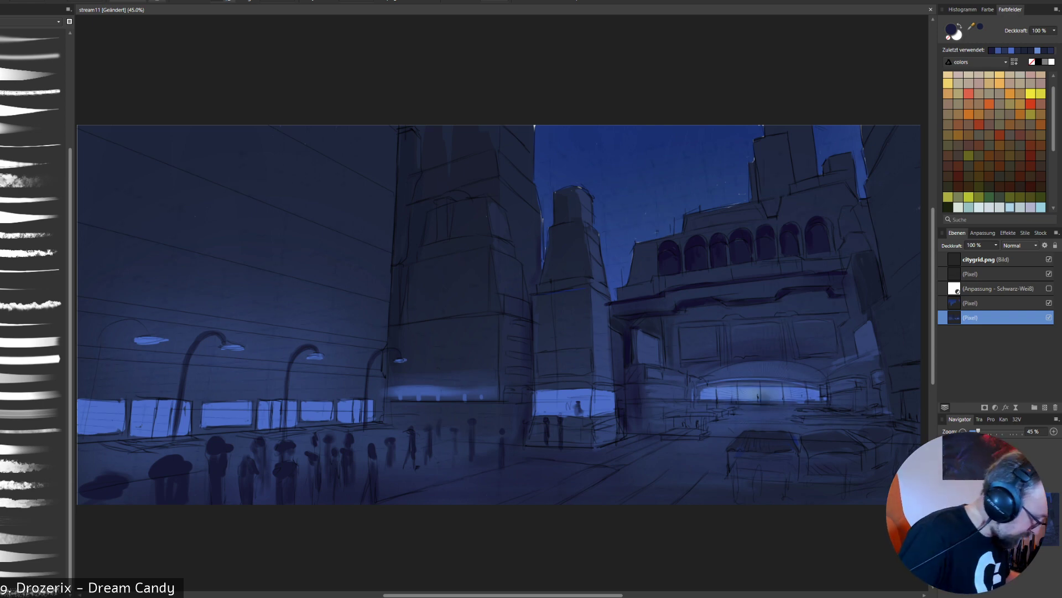
mouse_move(99, 339)
left_mouse_down()
mouse_move(80, 438)
mouse_move(108, 326)
mouse_move(139, 318)
mouse_move(151, 336)
left_mouse_up()
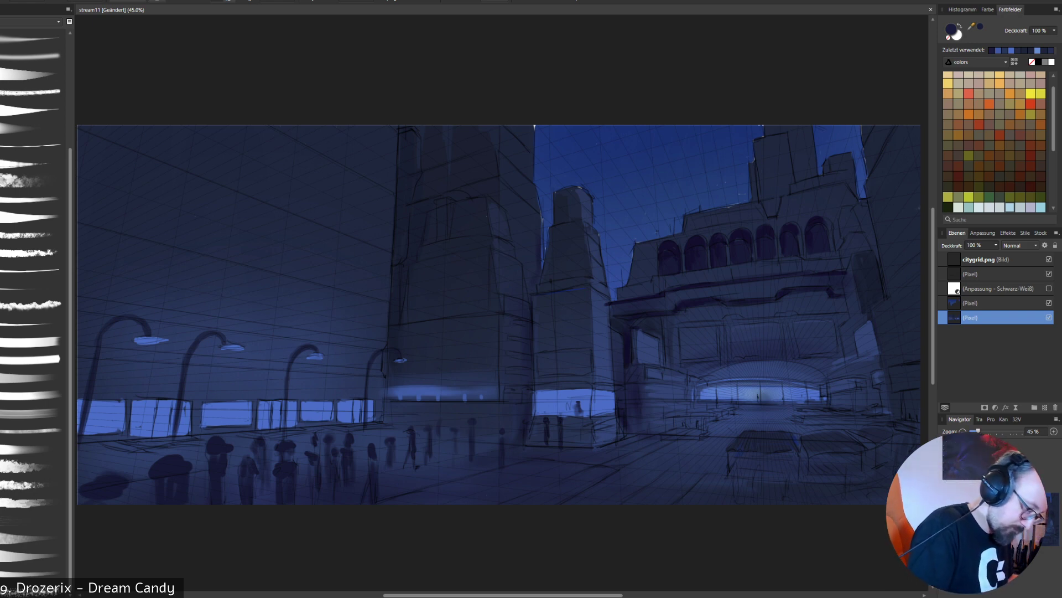
left_click(566, 410, "alt")
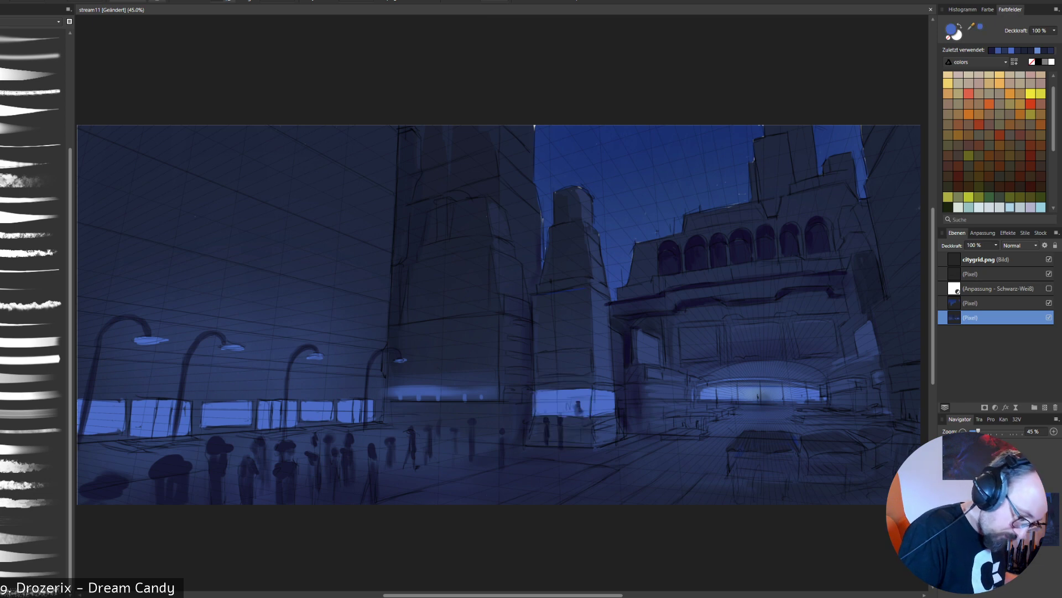
left_click(368, 374, "alt")
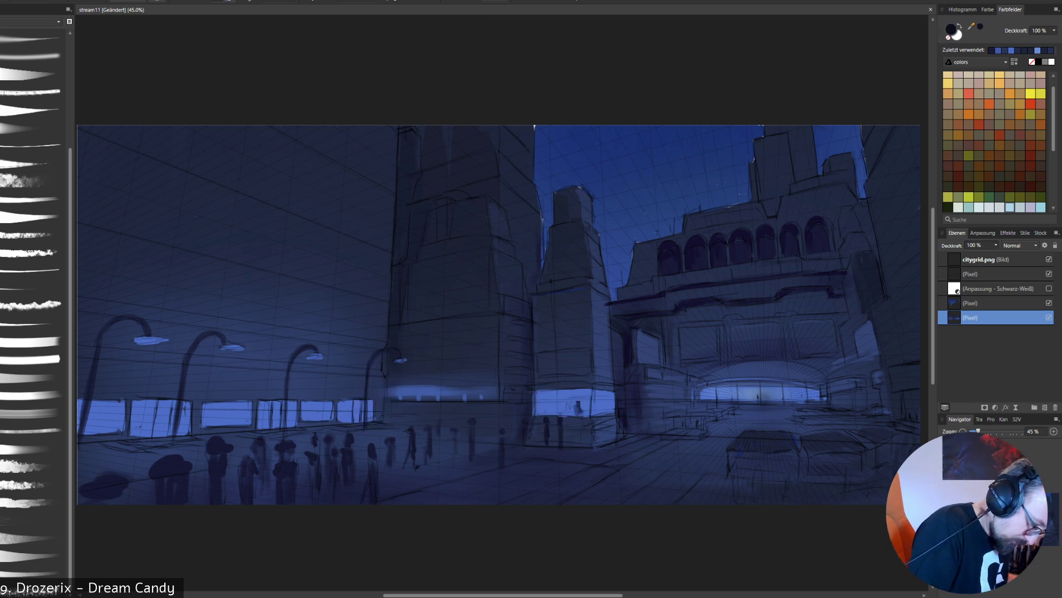
left_click_drag(369, 374, 368, 413)
key("ctrl+z")
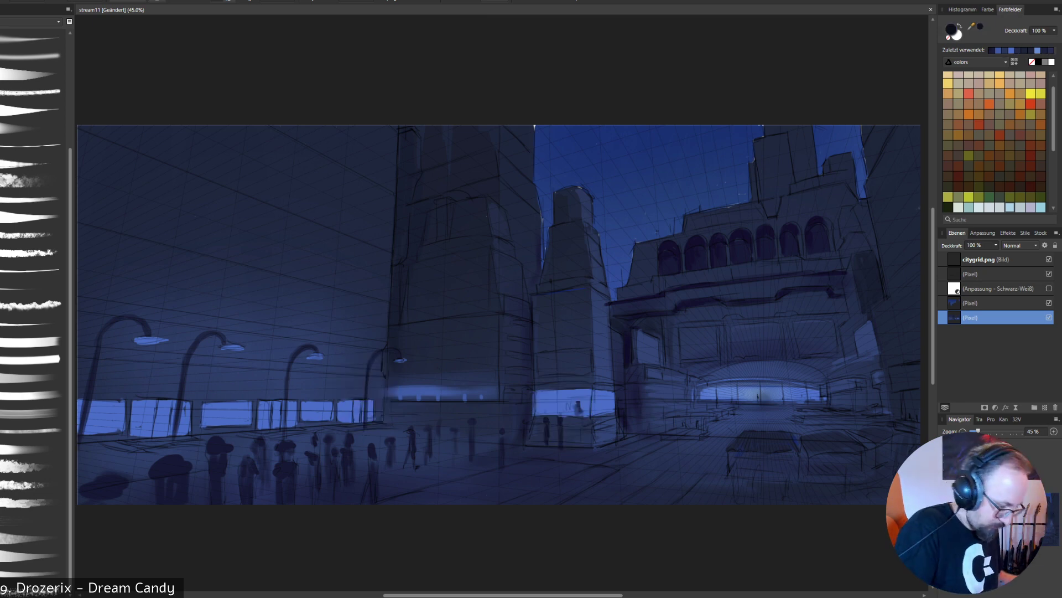
- Paint a thin dark navy line down the large tower's lower corner, beside the farthest street lamp
left_click(387, 307, "alt")
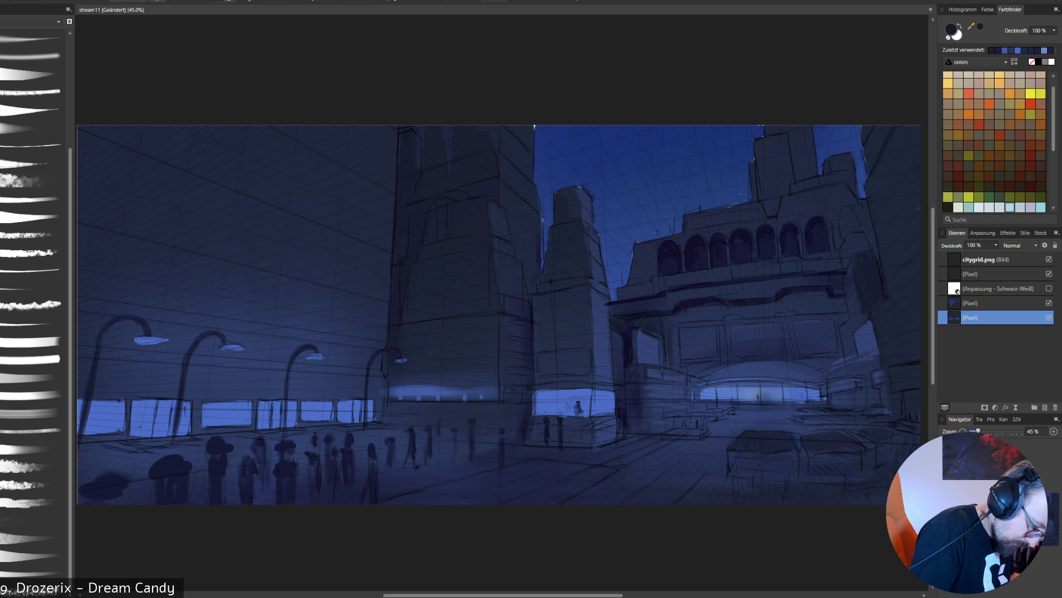
left_click_drag(391, 385, 391, 399)
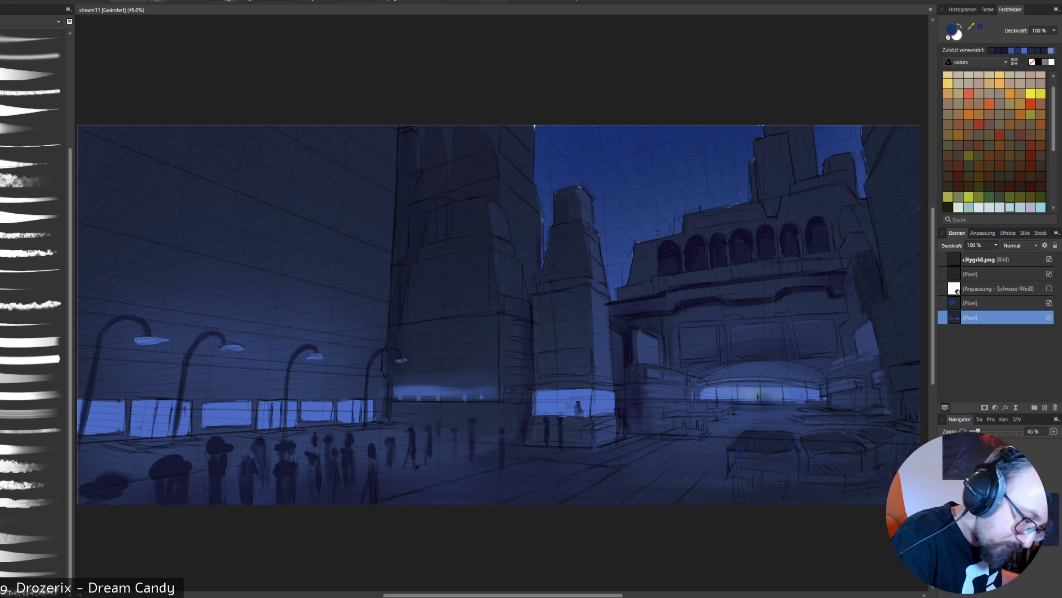
- Paint the distant towers behind the arcade building in muted night blue with adjusted brush opacity, undoing the first stroke
mouse_move(761, 146)
left_mouse_down()
mouse_move(778, 177)
mouse_move(801, 149)
left_mouse_up()
key("ctrl+z")
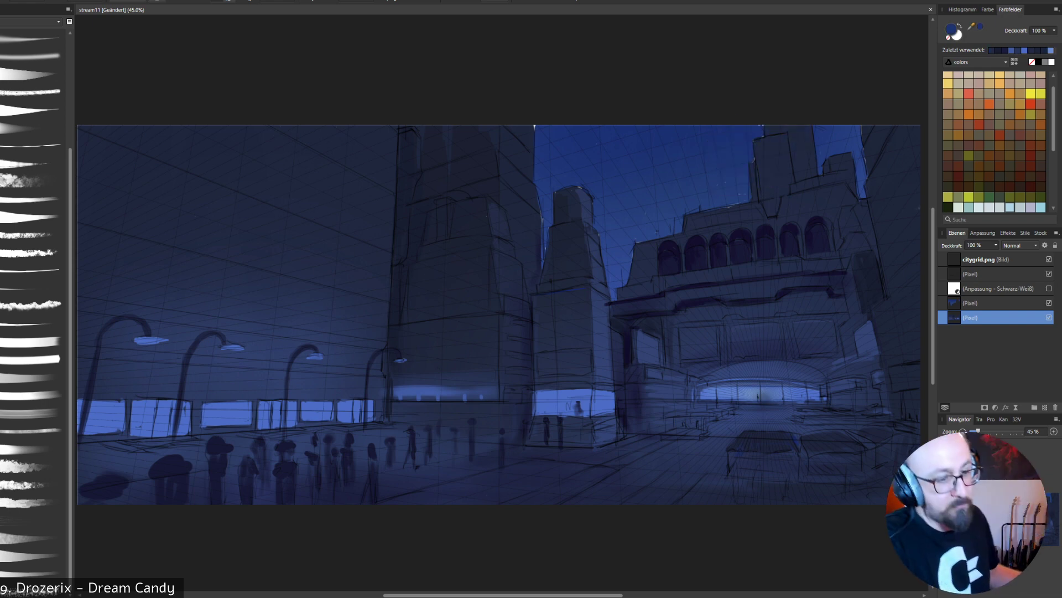
right_click(839, 82)
left_click(879, 117)
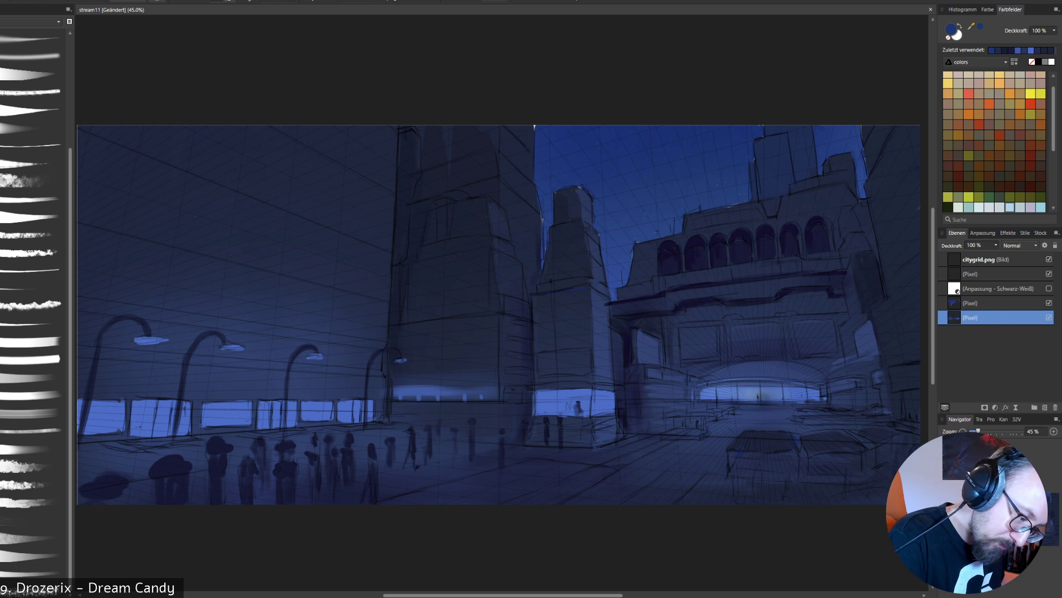
right_click(793, 179)
left_click(832, 215)
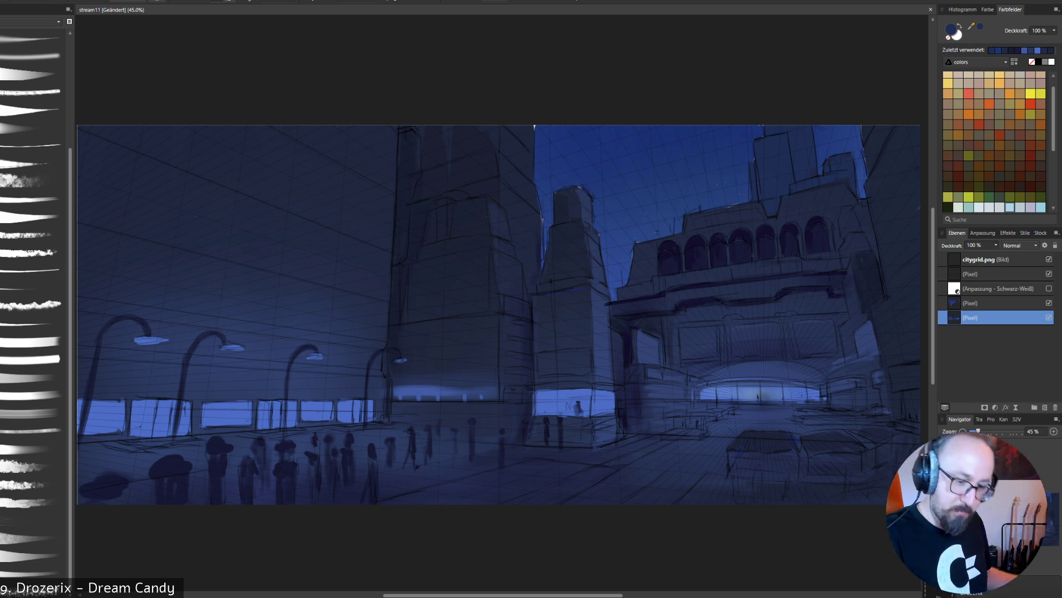
- Hide the citygrid.png grid and line sketch layers, and paint over the pale gaps along the building edges against the sky
left_click(1049, 302)
left_click(1049, 303)
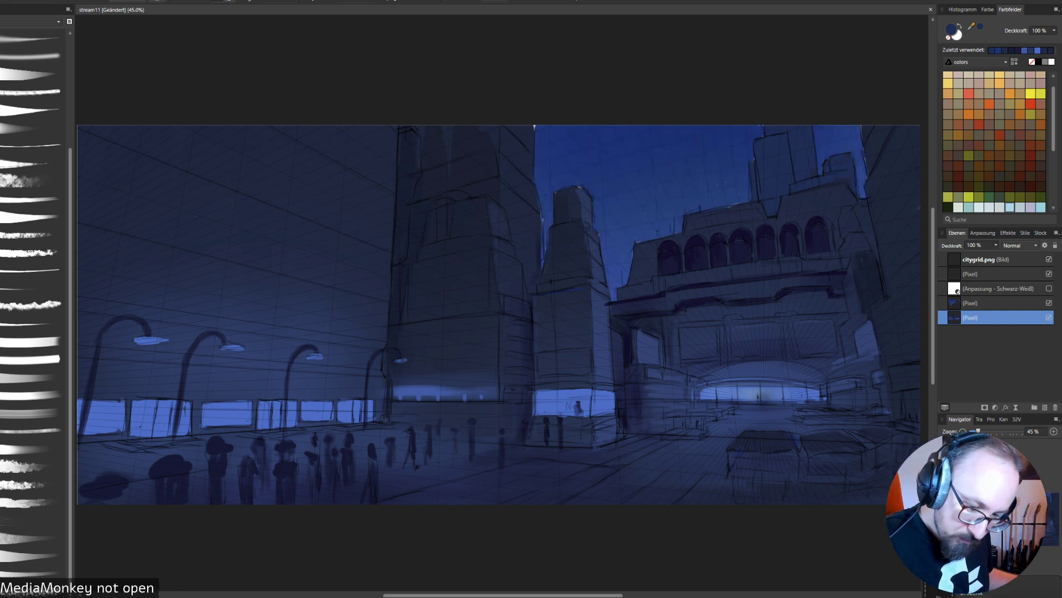
left_click(1049, 274)
left_click(1049, 273)
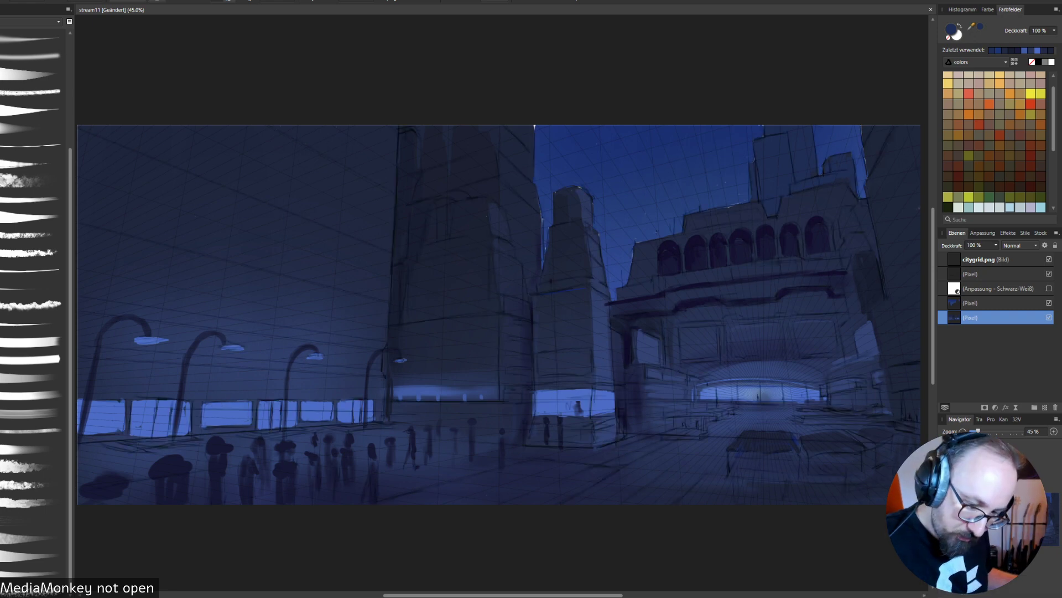
left_click(1049, 259)
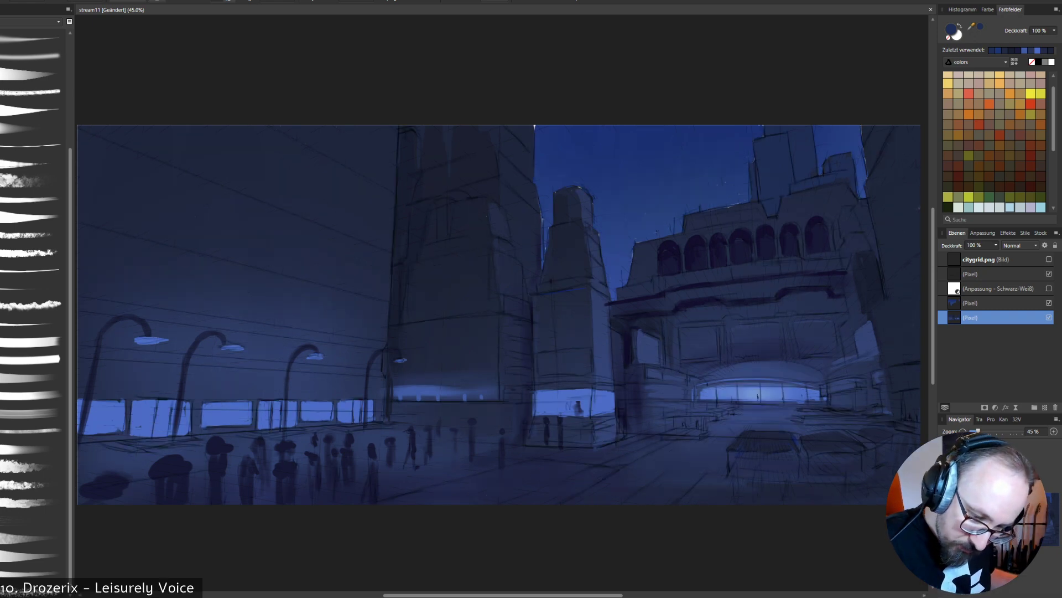
left_click(1049, 274)
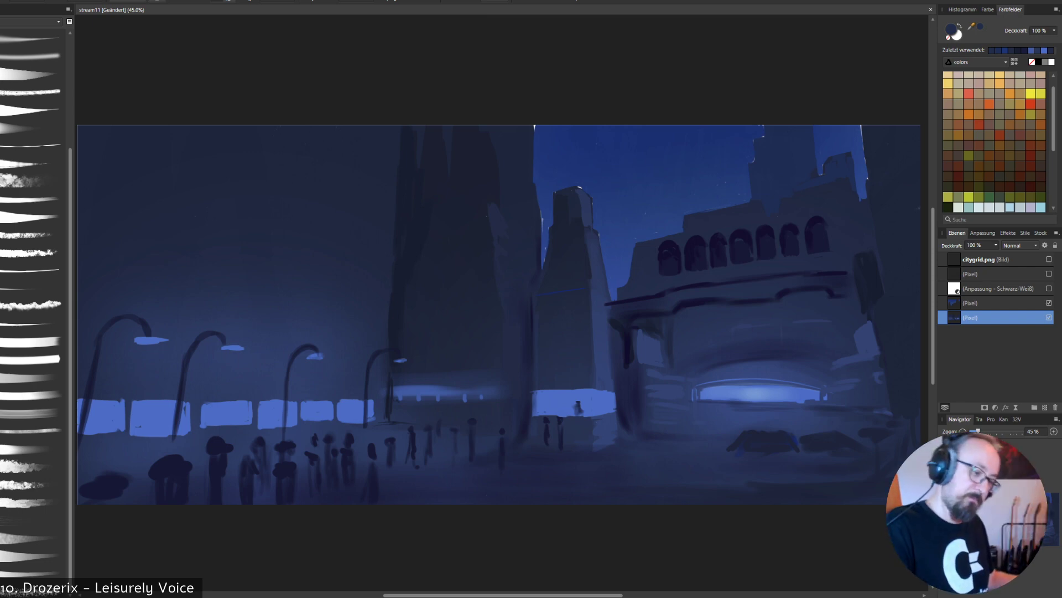
left_click(834, 173, "alt")
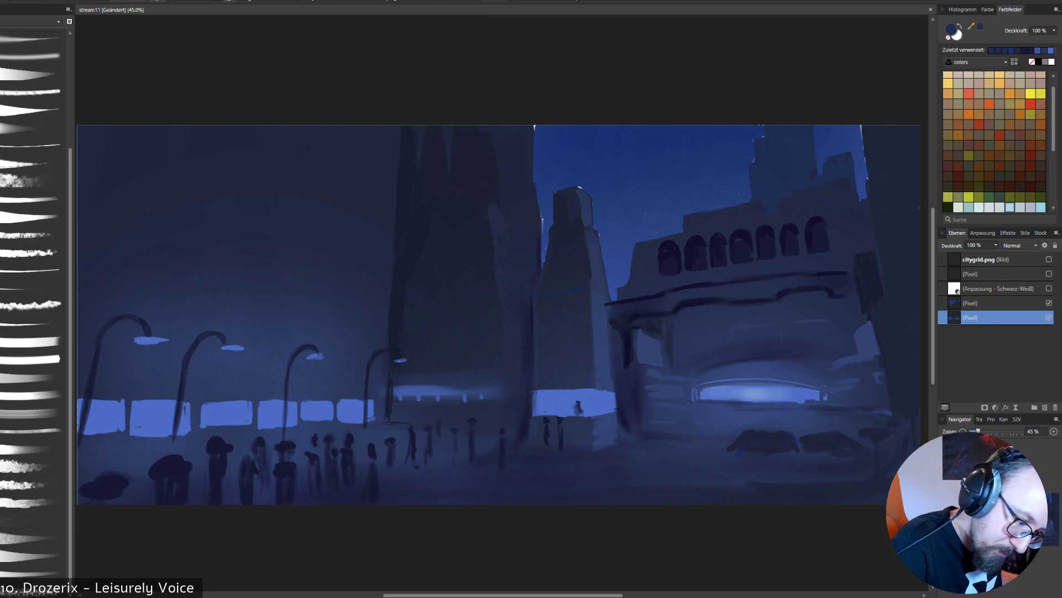
left_click(869, 138, "alt")
left_click_drag(862, 126, 863, 141)
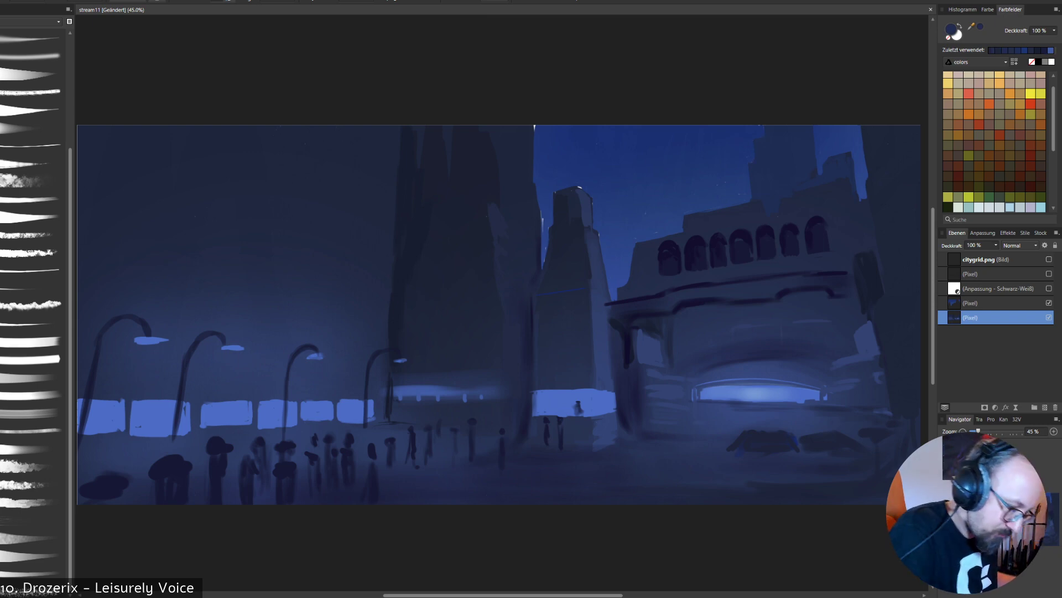
left_click(686, 459, "alt")
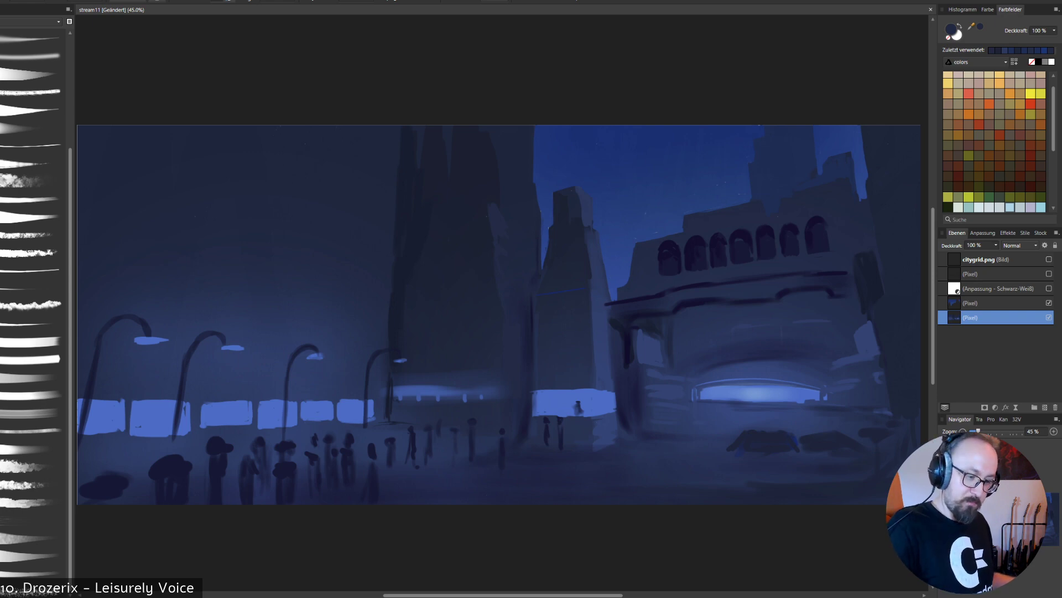
- Show the line sketch and citygrid.png layers again, and set the brush opacity to 30% for shading the small tower
left_click(1049, 273)
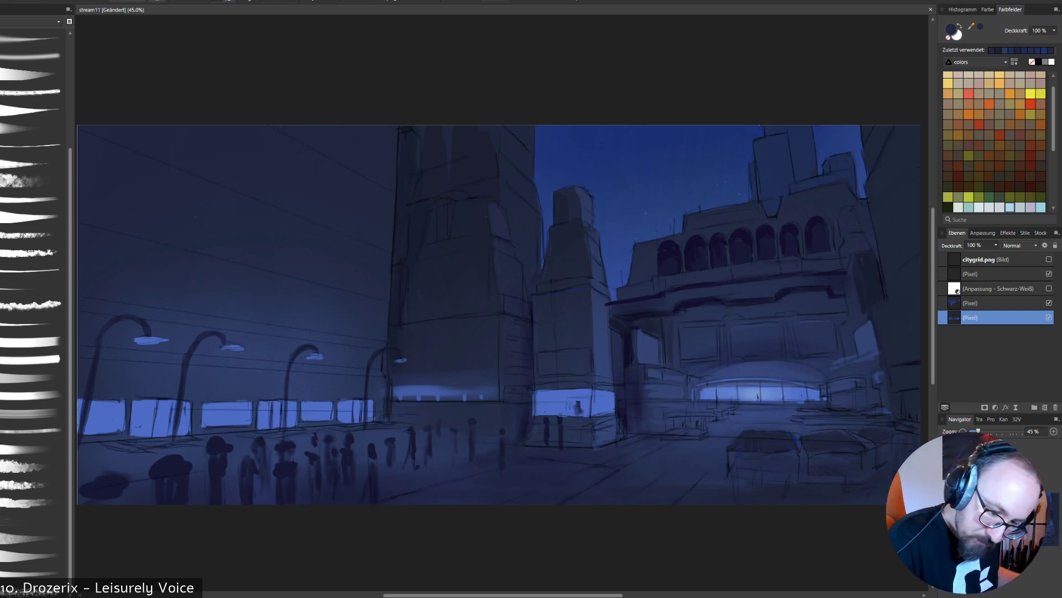
left_click(1049, 259)
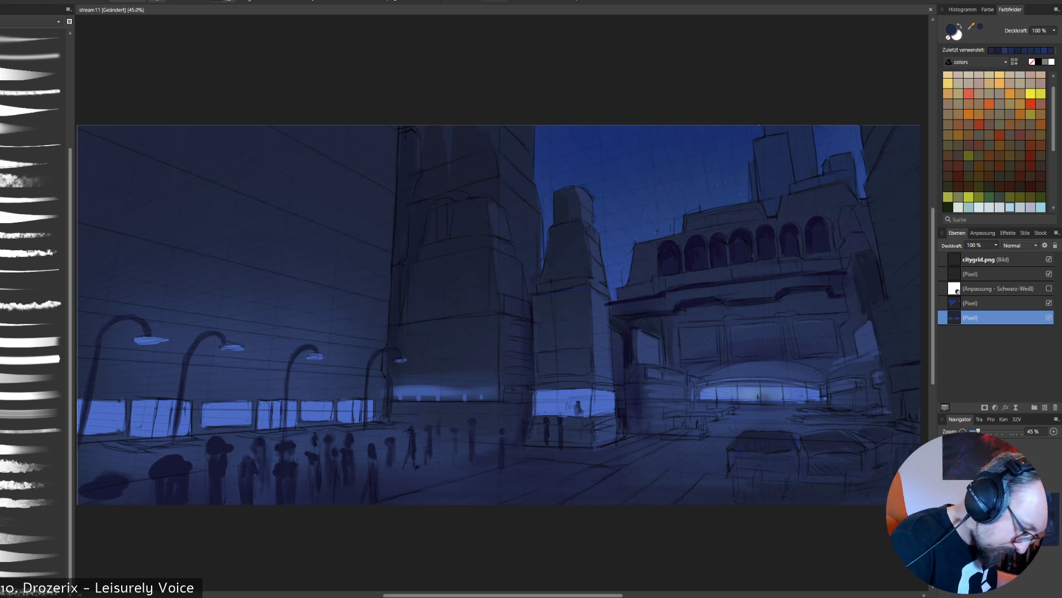
right_click(602, 280)
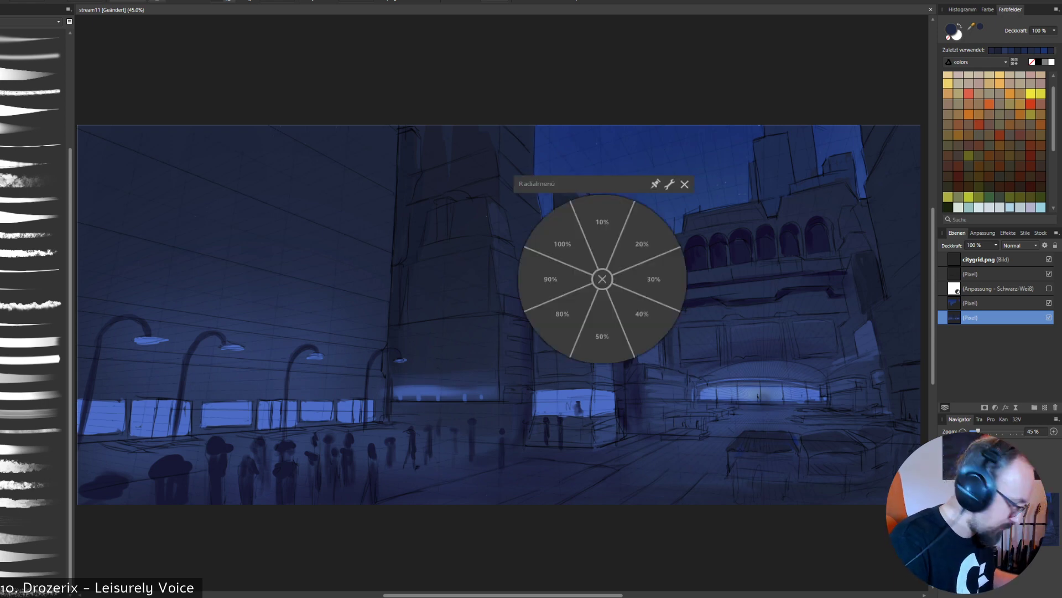
left_click(654, 279)
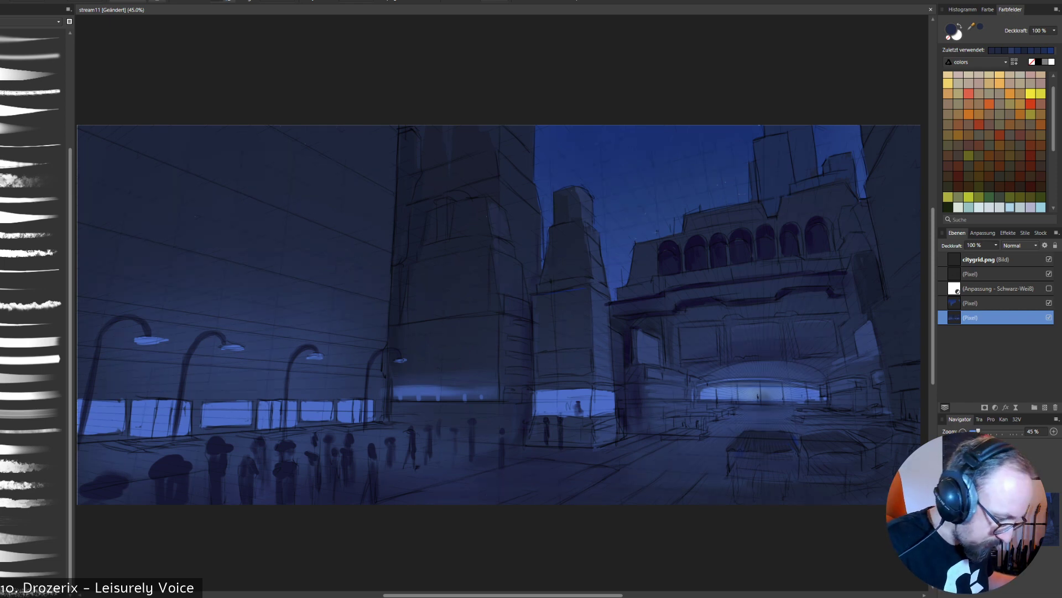
- Paint a soft bright blue glow and ledge above the small tower's lit window, using the window's colour
left_click(600, 402, "alt")
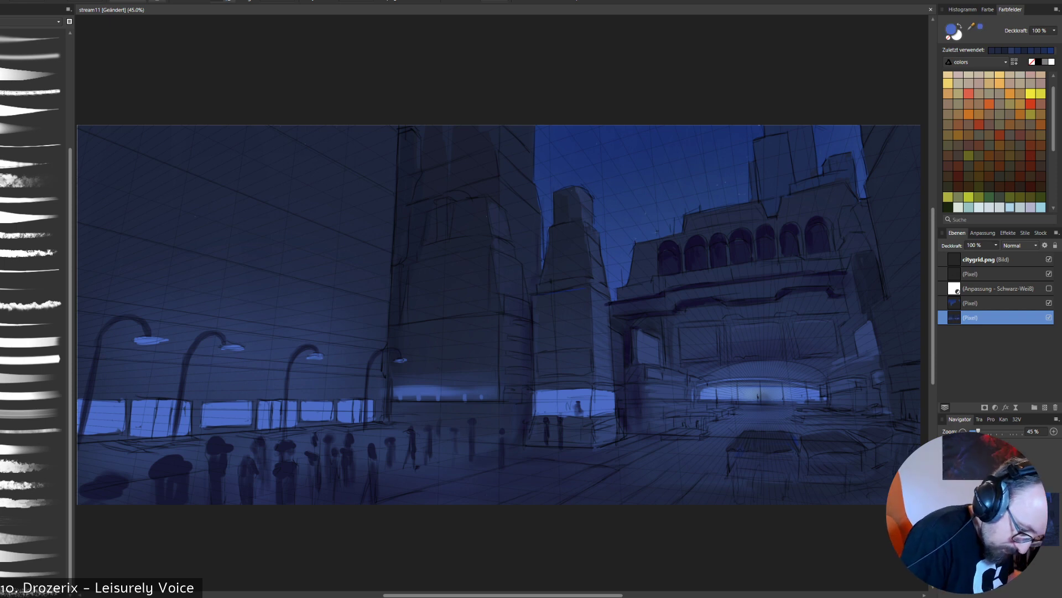
left_click_drag(549, 387, 590, 386)
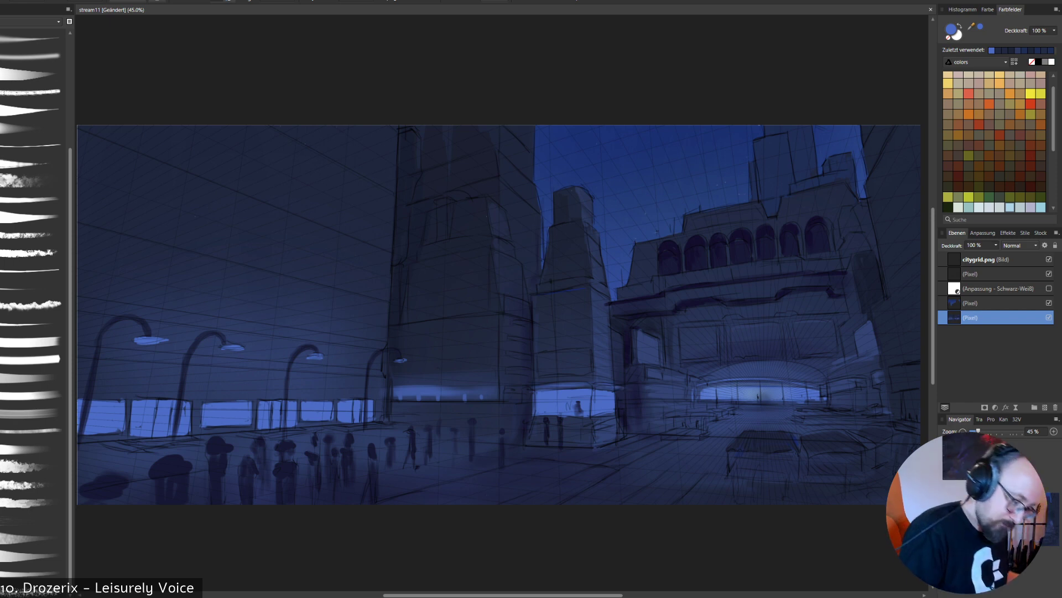
left_click_drag(532, 365, 584, 360)
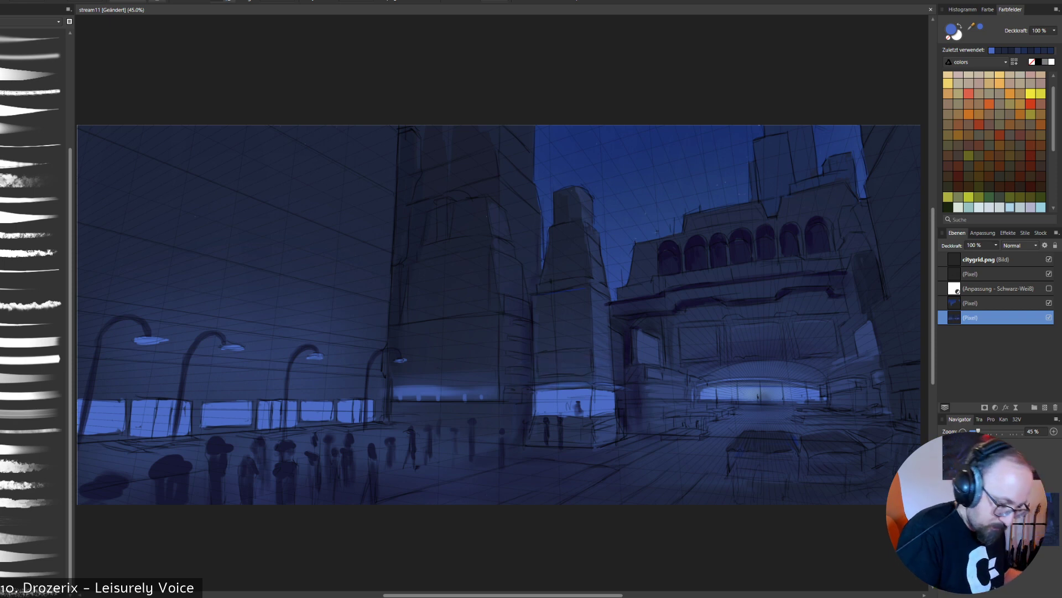
left_click(563, 379, "alt")
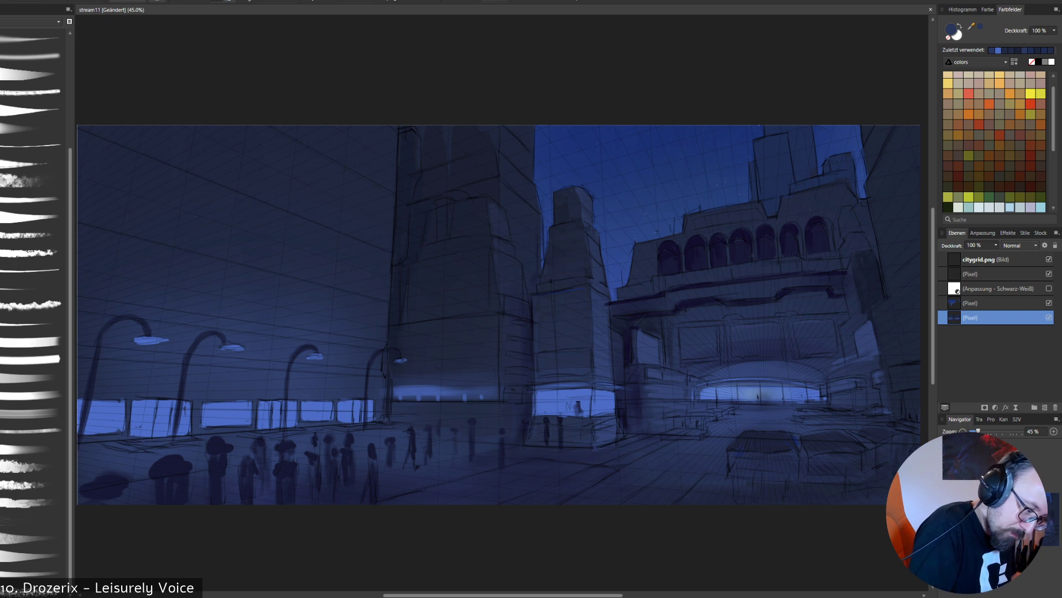
- Hide the line sketch and paint a dark navy column at the arcade building's near corner with 100% brush opacity
left_click(1049, 274)
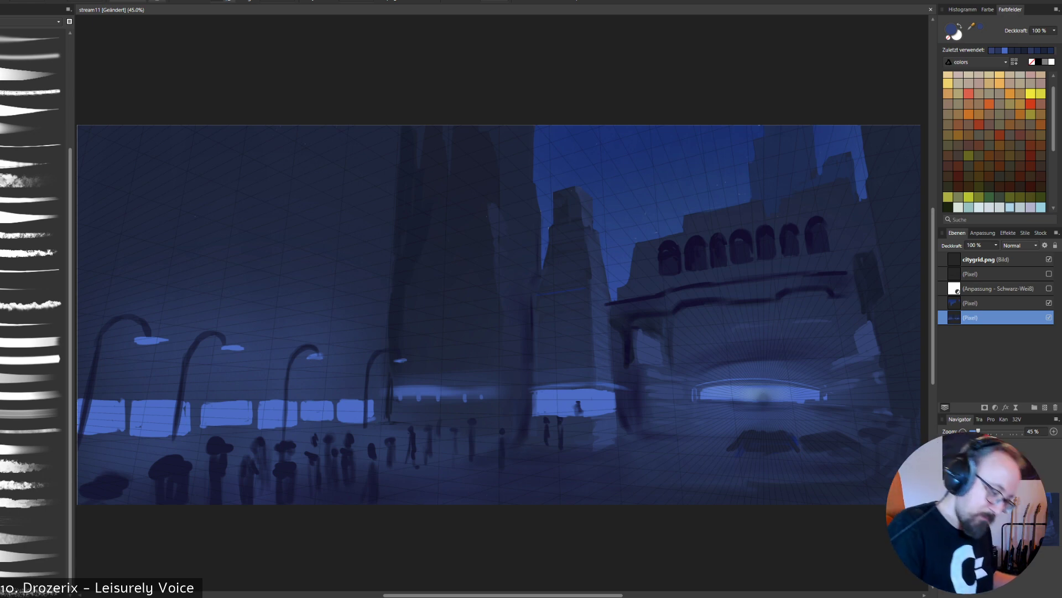
left_click(627, 350, "alt")
right_click(628, 321)
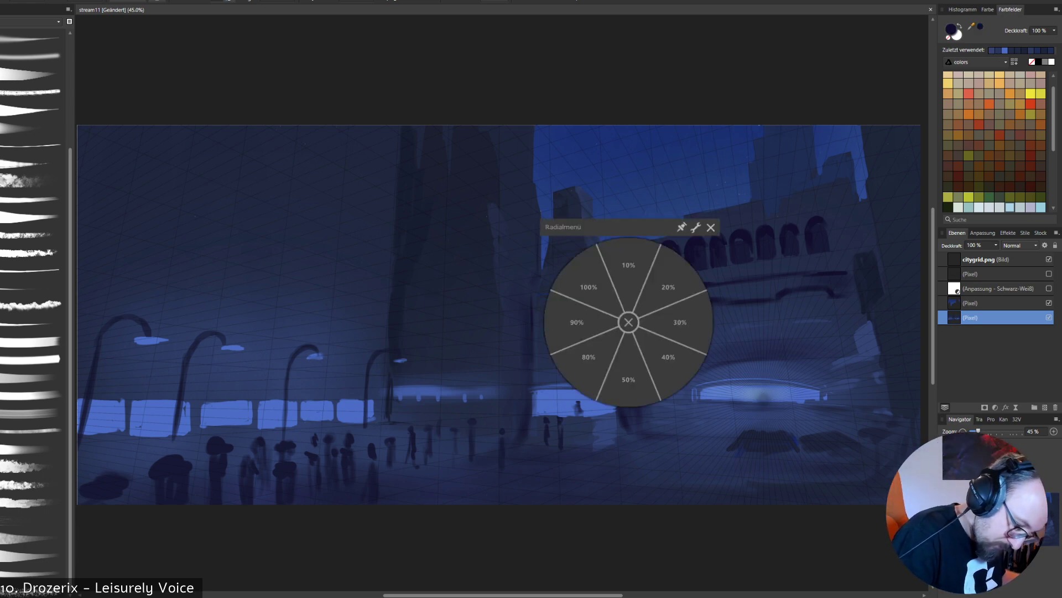
left_click(590, 288)
left_click_drag(612, 321, 612, 365)
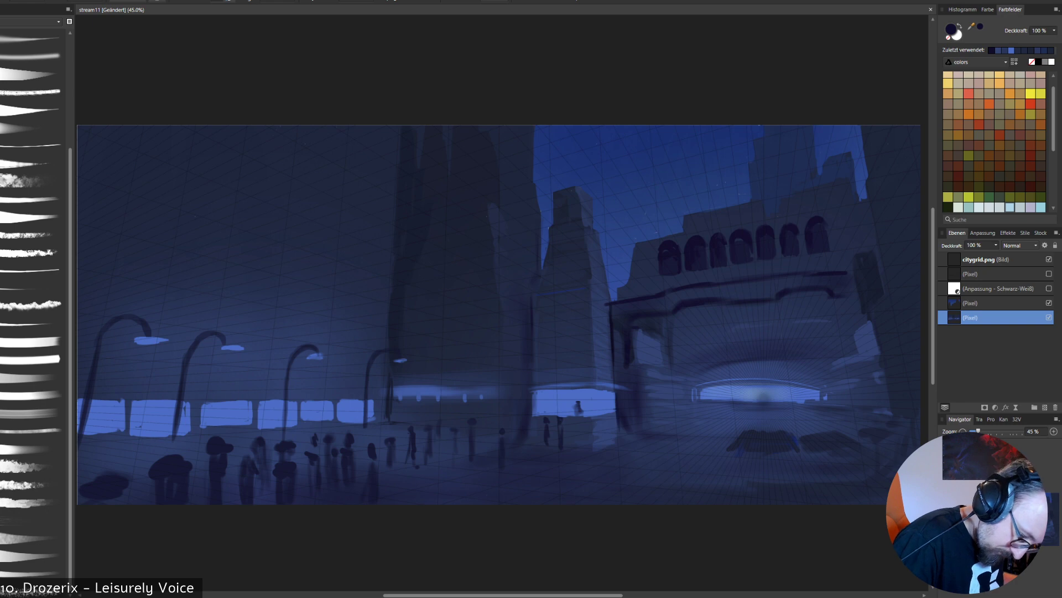
left_click(609, 432, "alt")
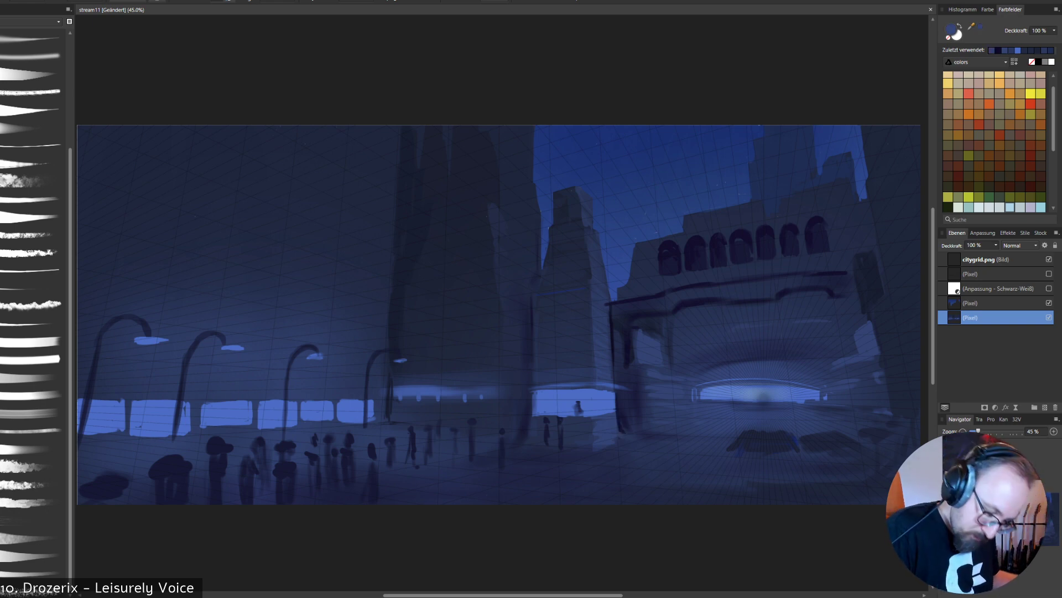
left_click(771, 444, "alt")
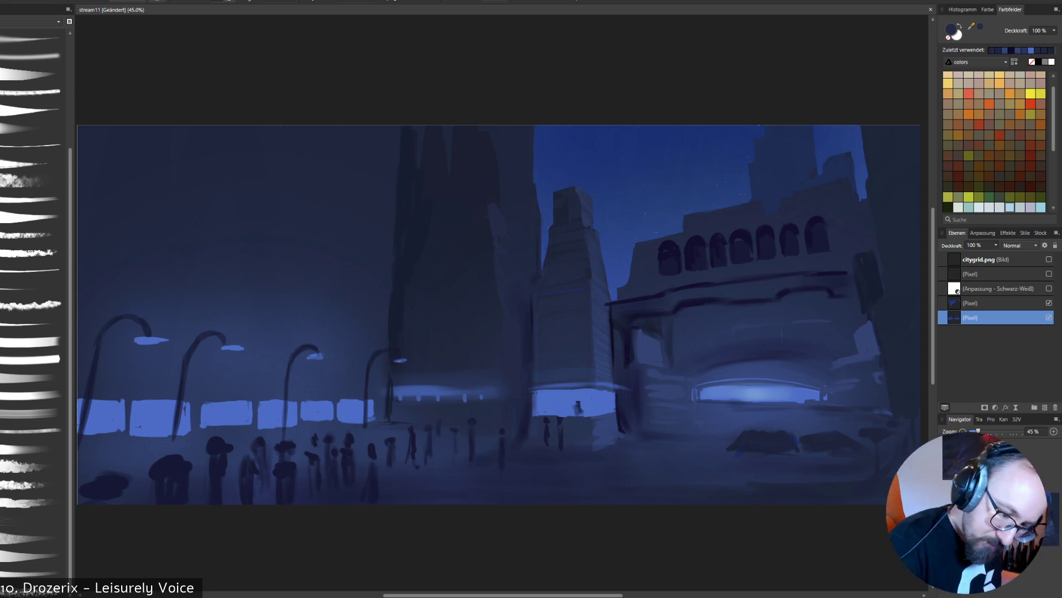
- Compare the painting with the line sketch and citygrid.png grid, and touch up the arcade building's facade in dark navy
left_click(1049, 274)
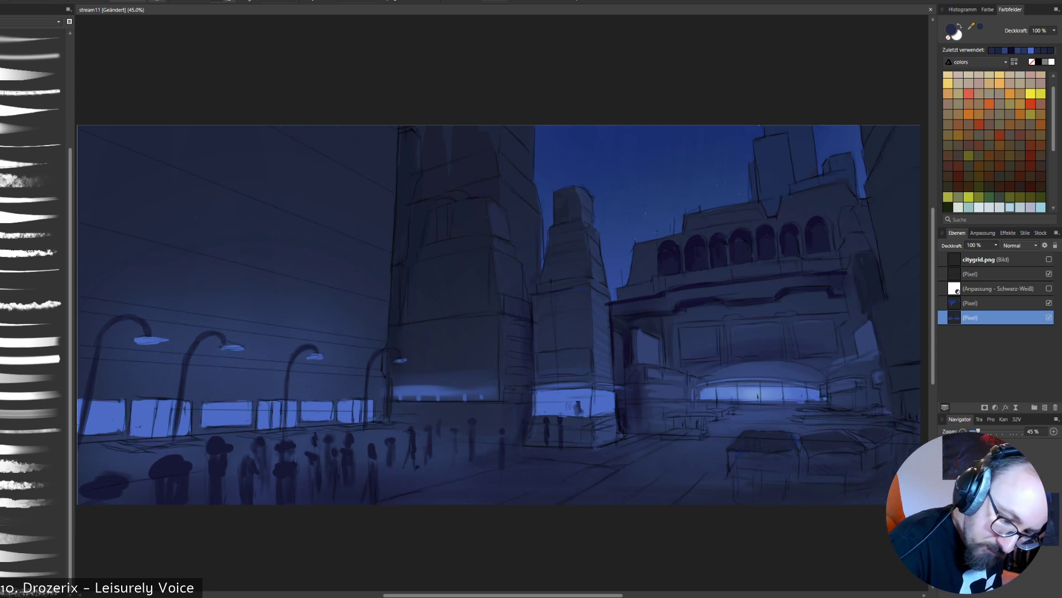
left_click(1049, 259)
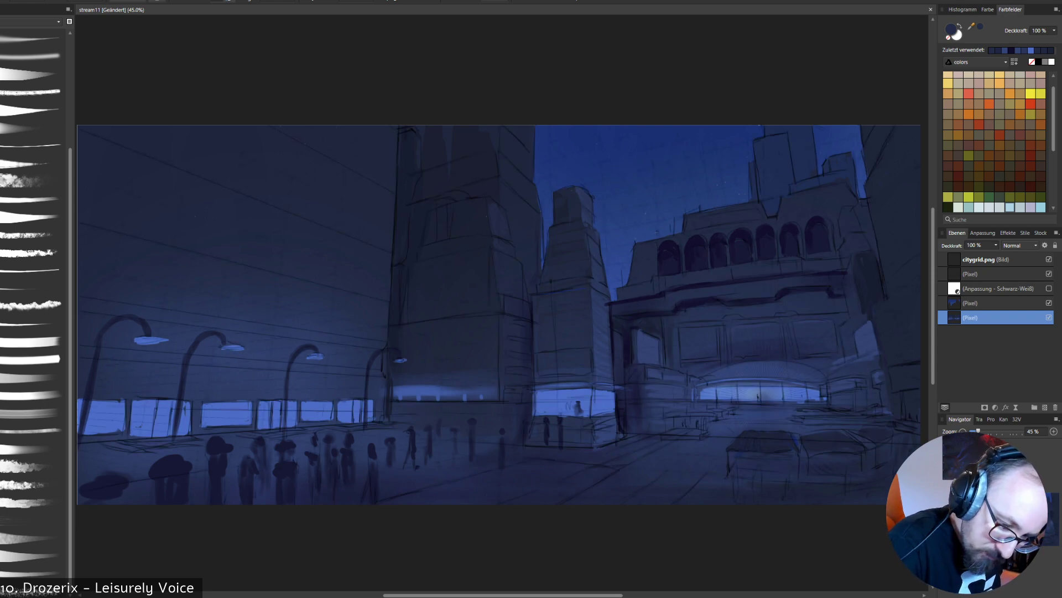
left_click(1049, 274)
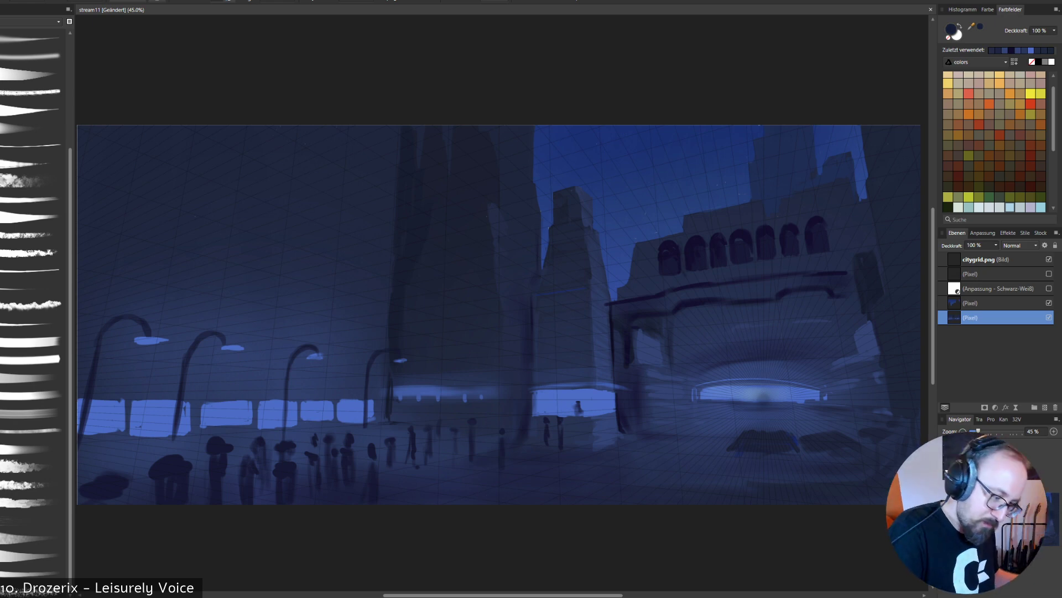
left_click(1049, 274)
left_click(1049, 274)
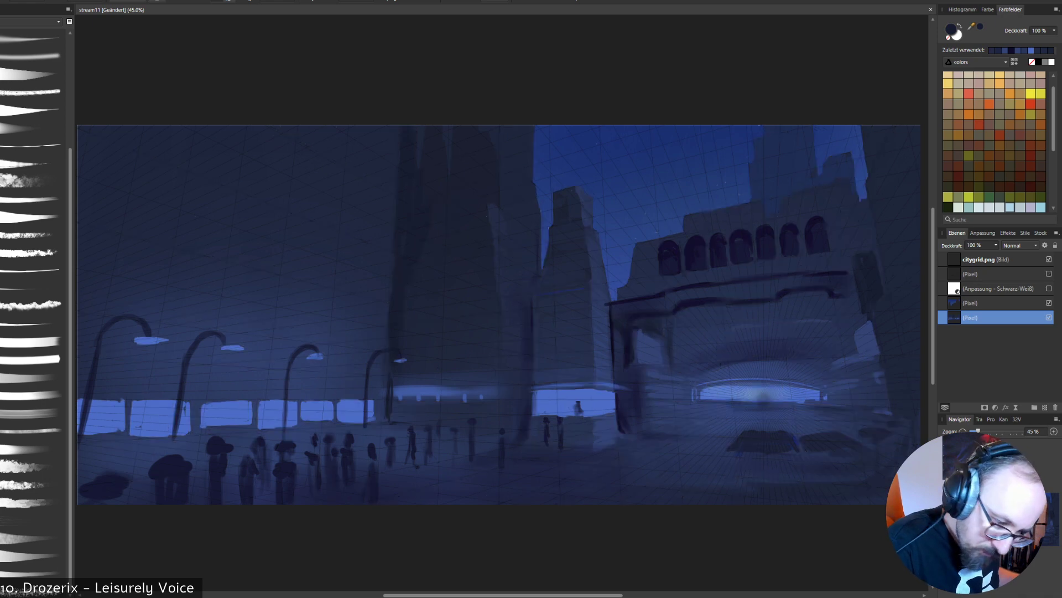
left_click(649, 251, "alt")
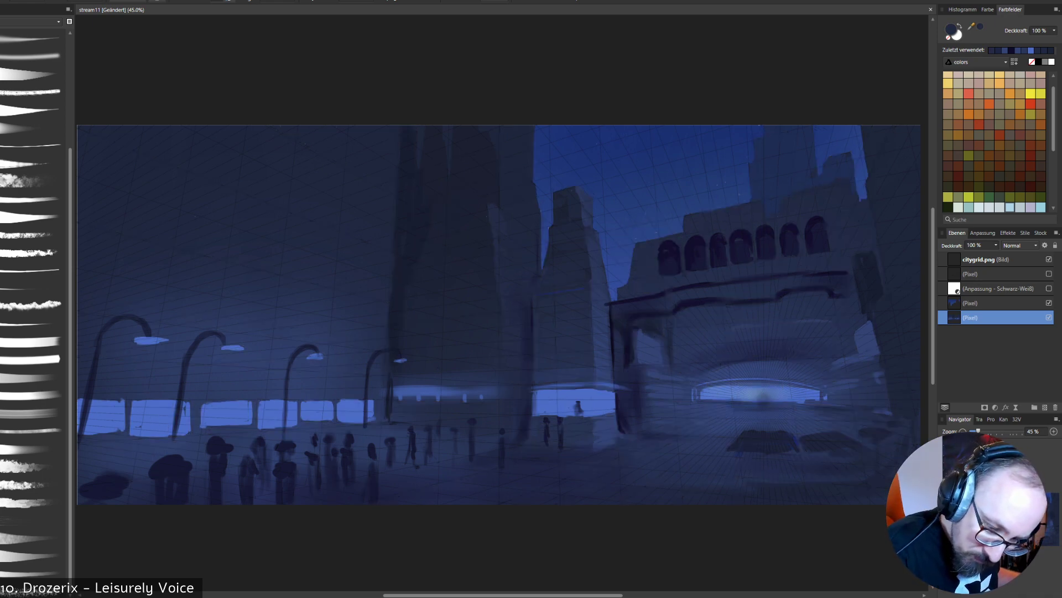
left_click(1049, 317)
left_click(1049, 317)
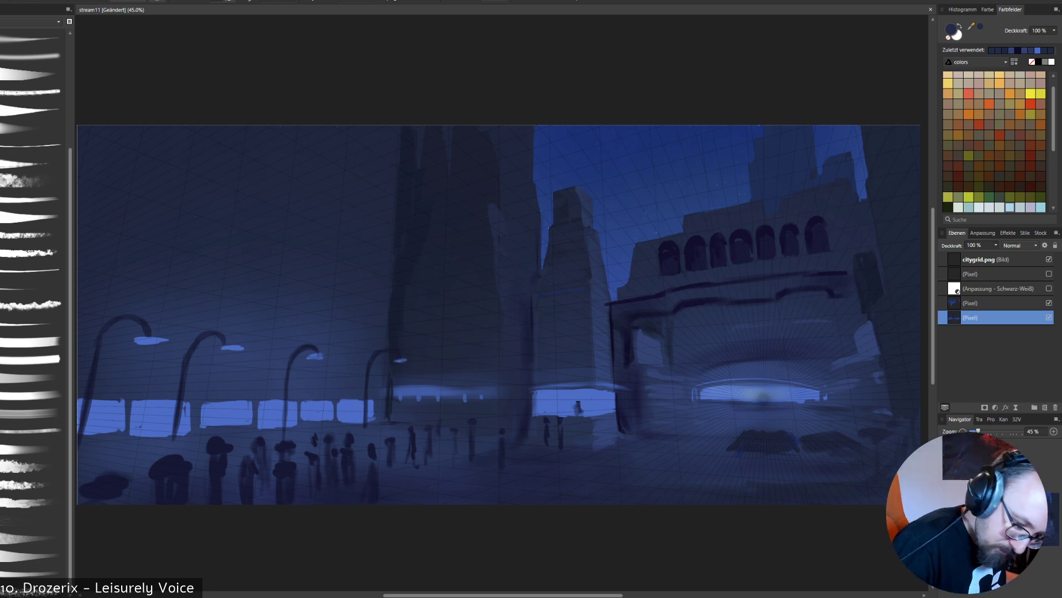
left_click(1049, 274)
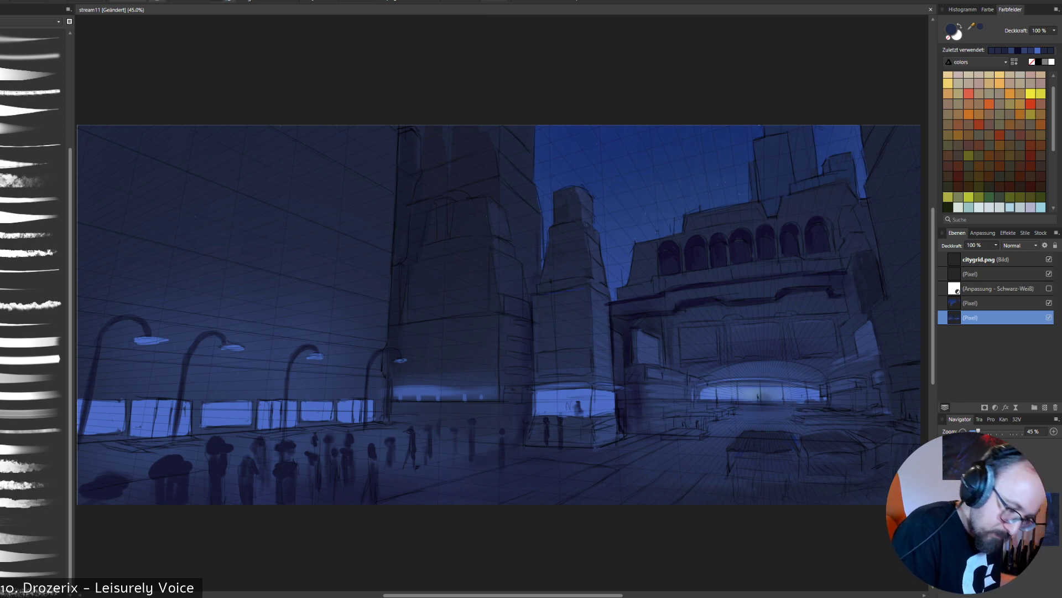
left_click(651, 301, "alt")
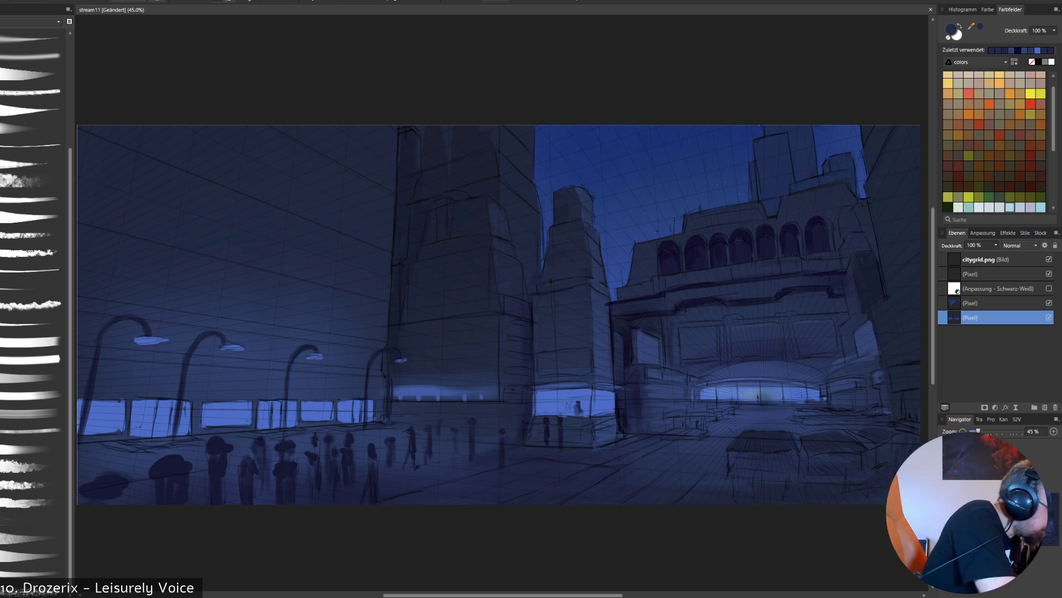
- Paint a soft blue haze across the arcade building's roof and upper facade with a resized soft brush
left_click(32, 55)
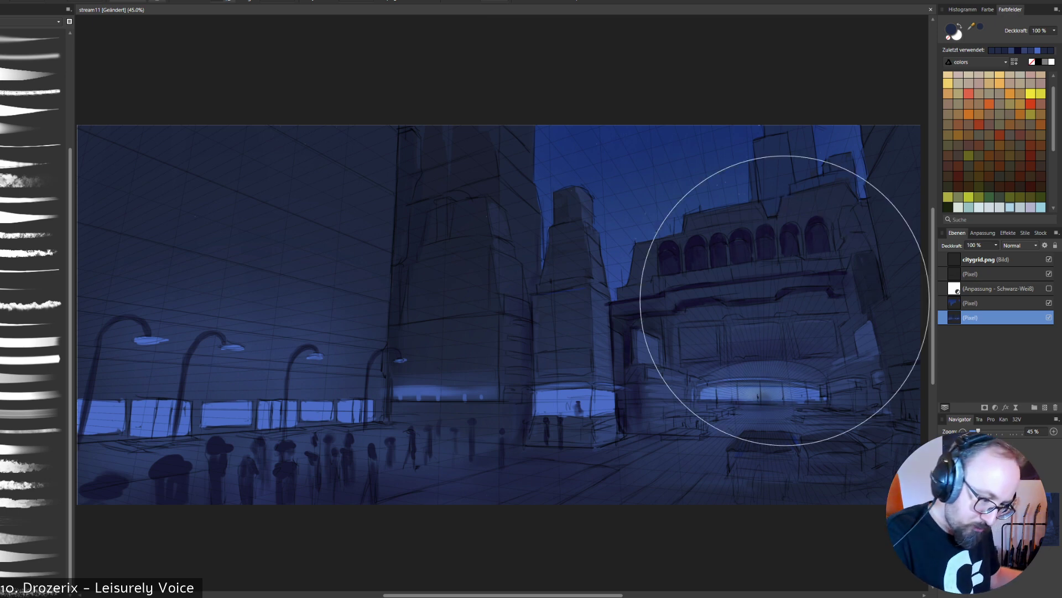
key("bracketright")
key("bracketright")
key("bracketright")
key("bracketright")
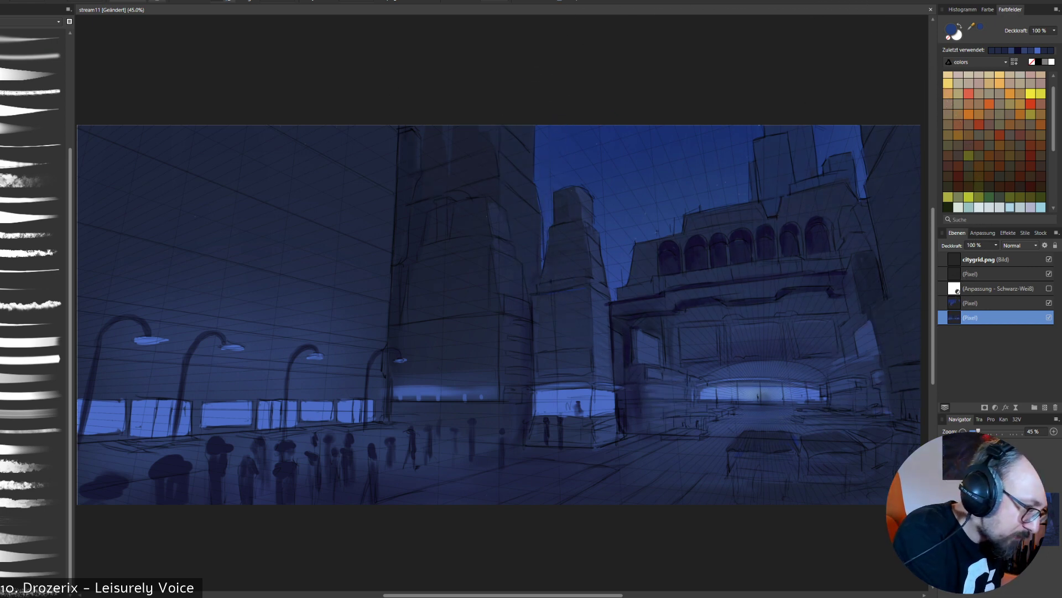
key("bracketleft")
key("bracketleft")
key("bracketleft")
left_click_drag(668, 233, 760, 187)
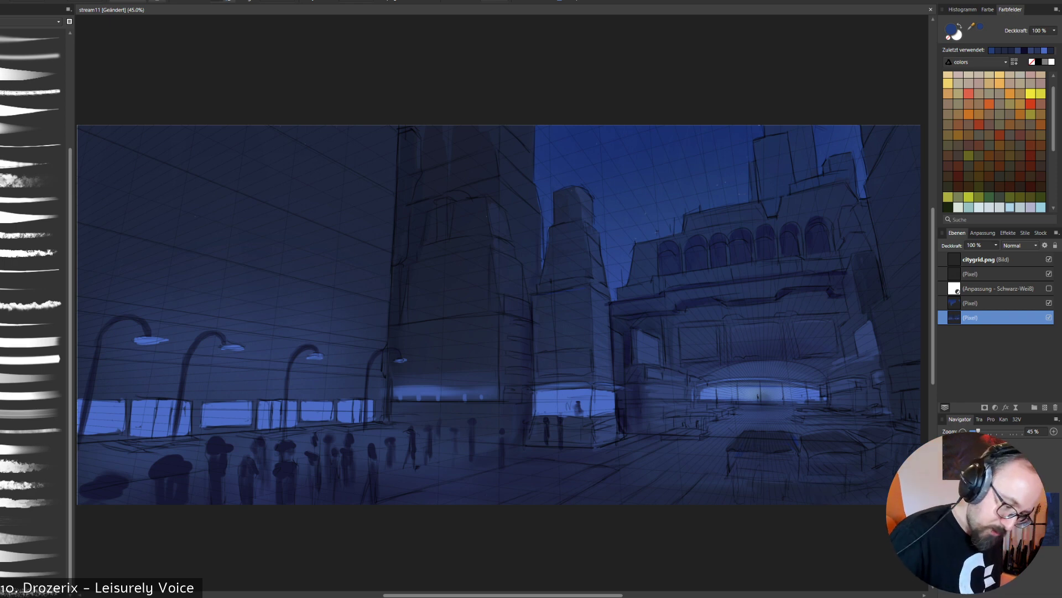
- Darken the arcade building's lower facade and the plaza floor with soft strokes of dark navy
left_click(754, 302, "alt")
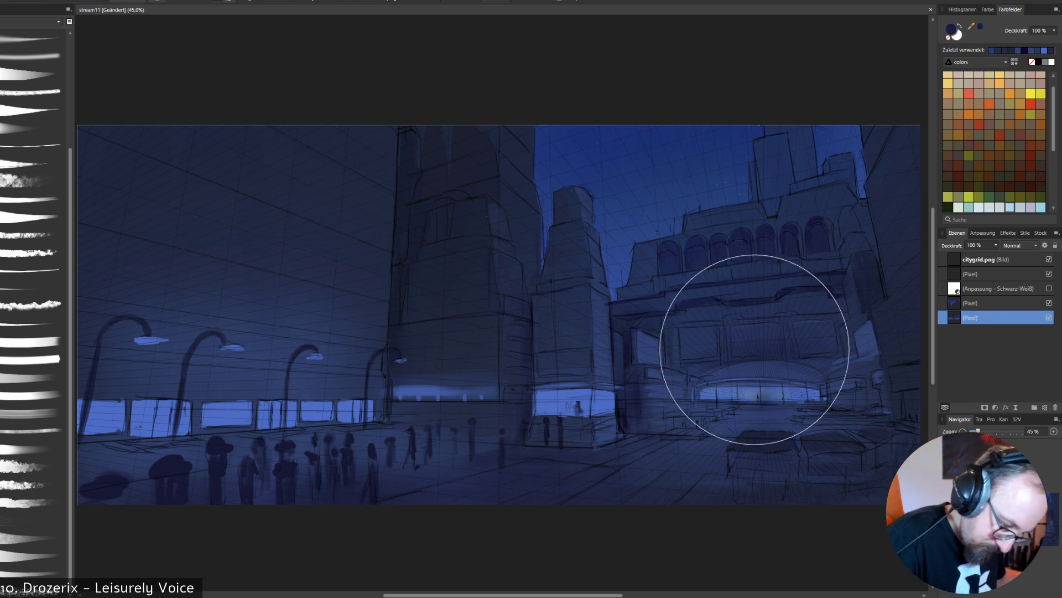
left_click_drag(684, 365, 671, 368)
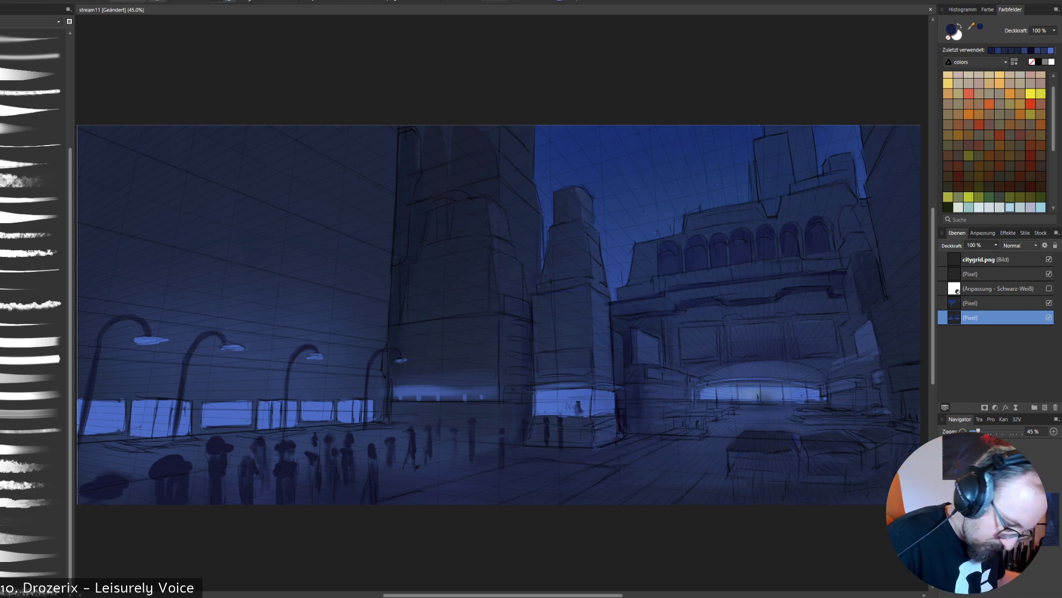
left_click_drag(715, 412, 682, 440)
left_click_drag(798, 477, 769, 479)
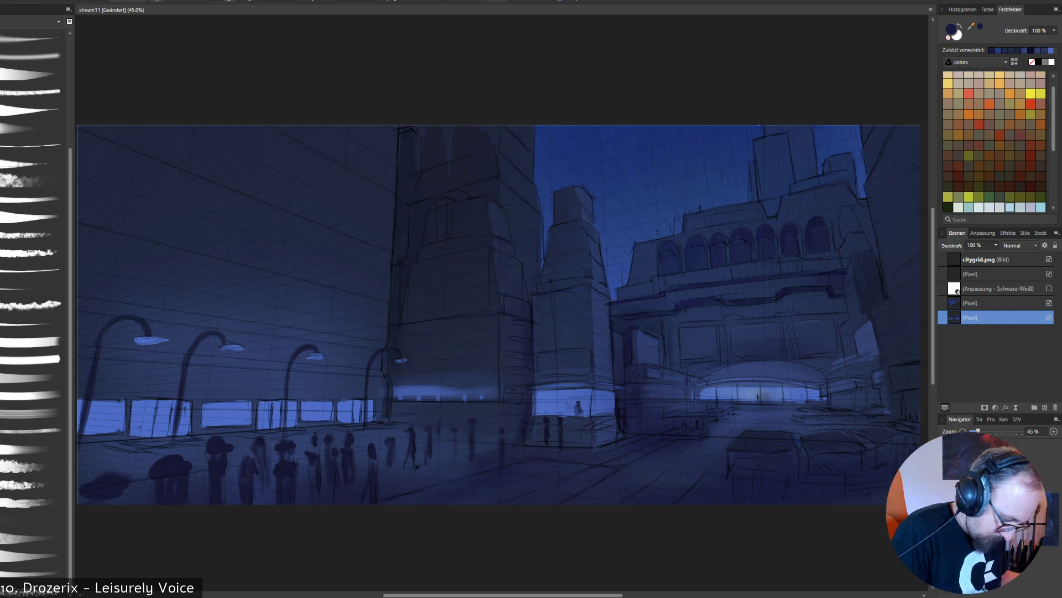
mouse_move(465, 474)
left_mouse_down()
mouse_move(448, 461)
mouse_move(266, 495)
left_mouse_up()
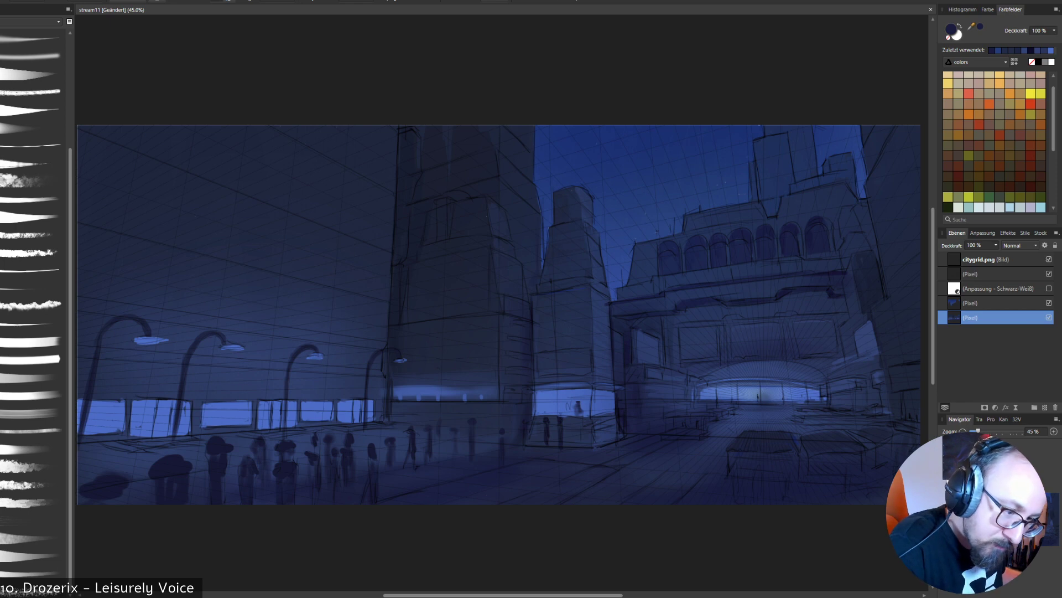
key("c")
left_click(430, 336)
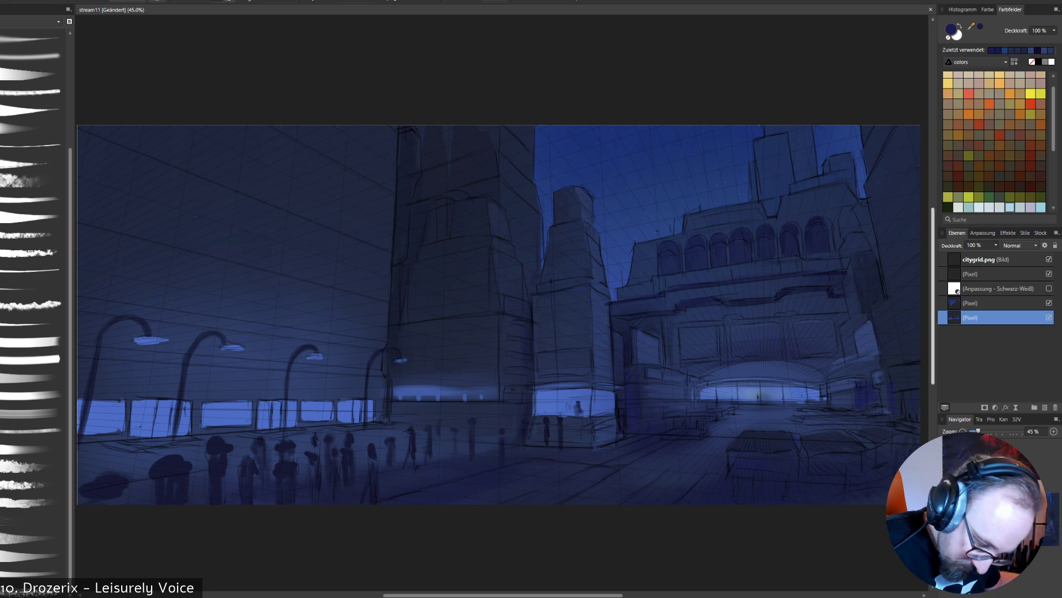
- Paint bright blue lit windows beside the entrance and at the canvas edge using the small tower's window colour, and touch up around them in navy
left_click(565, 400, "alt")
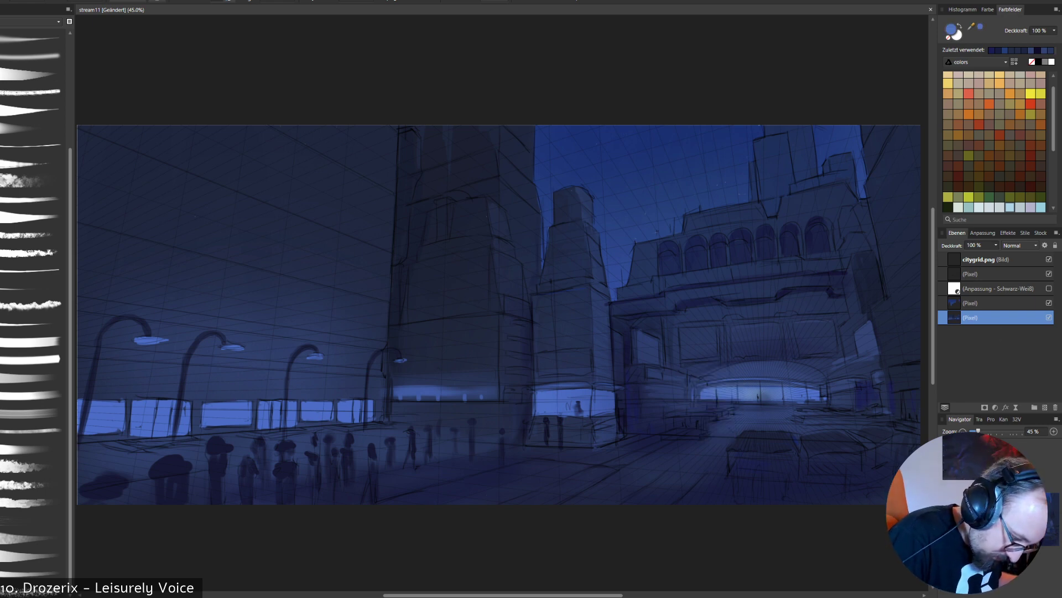
left_click(565, 400, "alt")
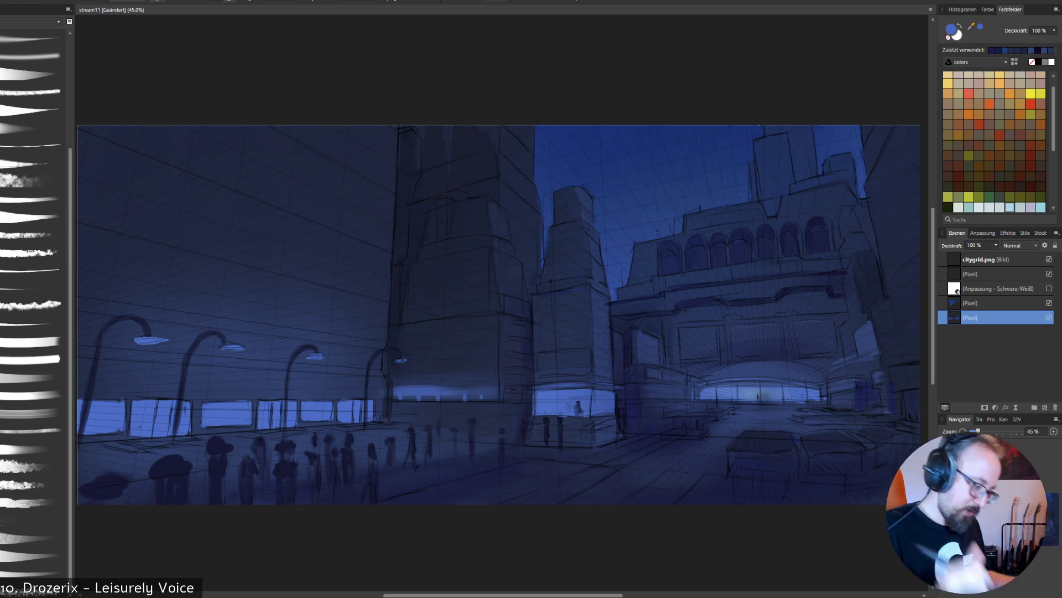
left_click_drag(907, 395, 919, 415)
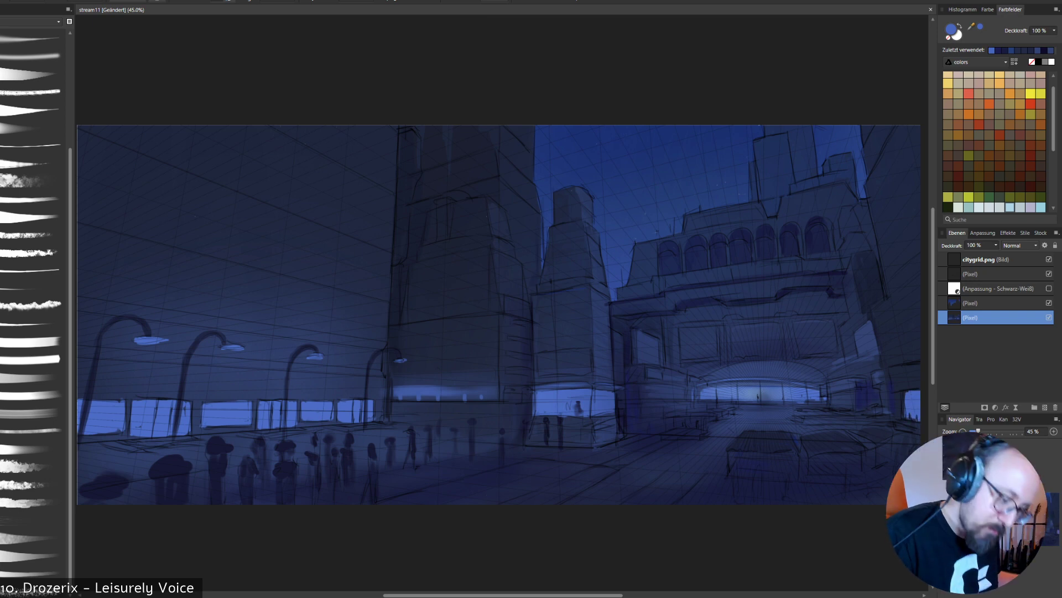
mouse_move(851, 394)
left_mouse_down()
mouse_move(850, 405)
mouse_move(834, 398)
left_mouse_up()
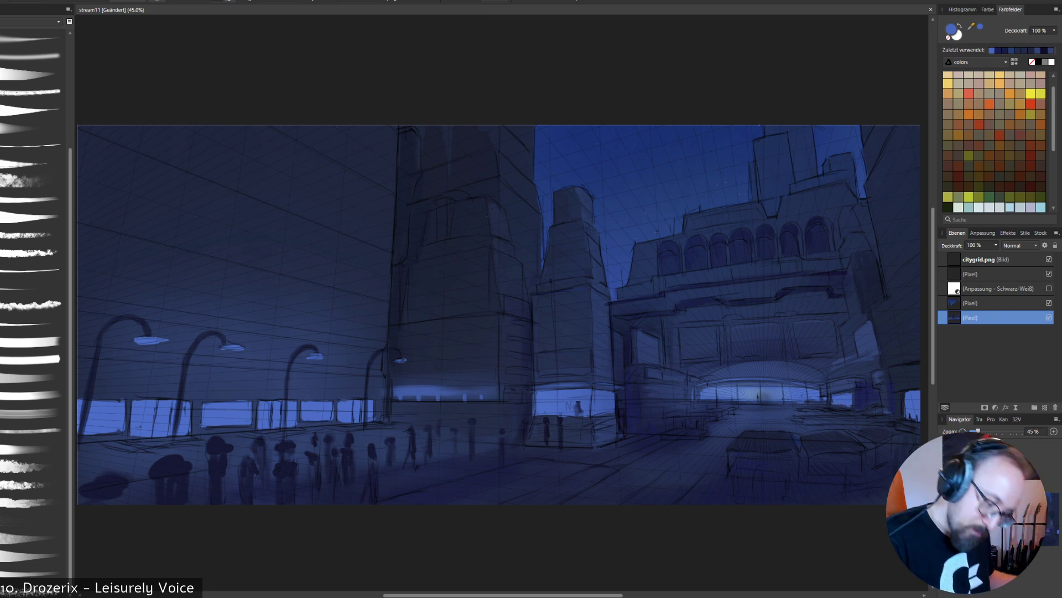
left_click(874, 382, "alt")
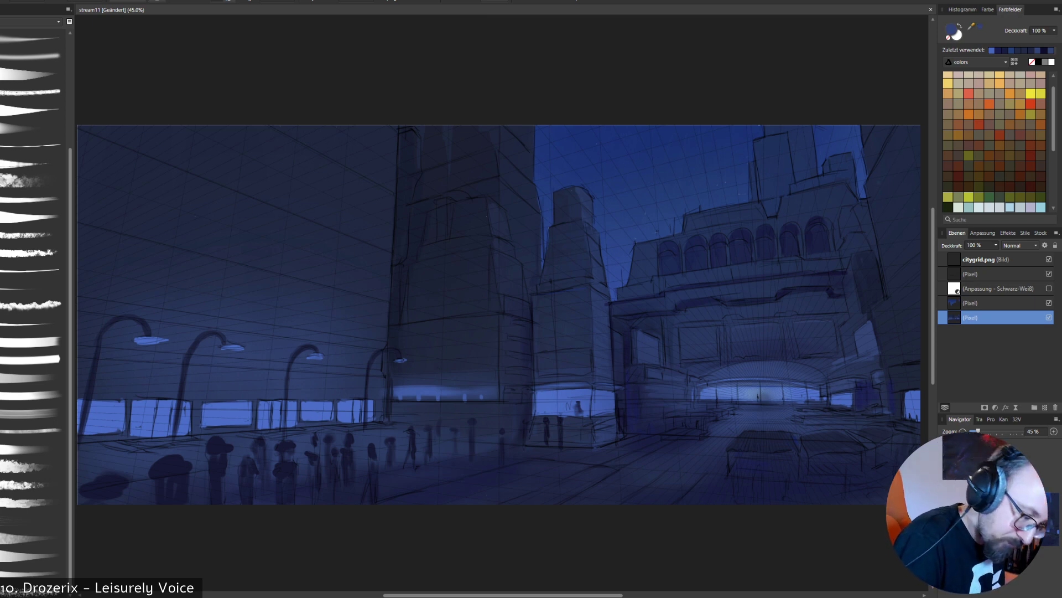
left_click(872, 387, "alt")
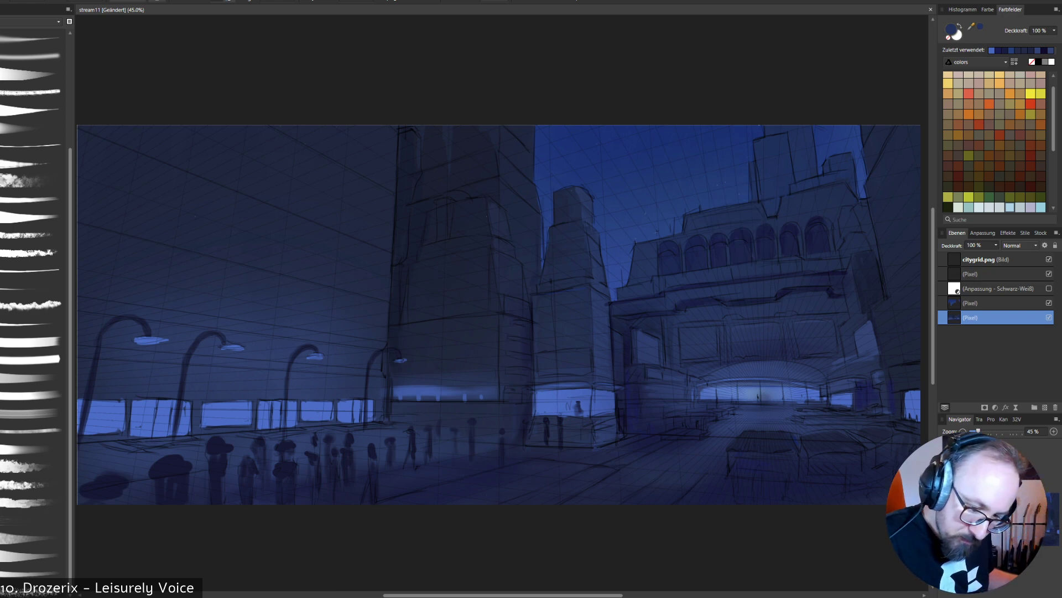
- Hide the citygrid.png and line sketch layers and outline a polygonal selection around the distant towers above the arcade building's roofline
left_click(1049, 259)
left_click(1049, 274)
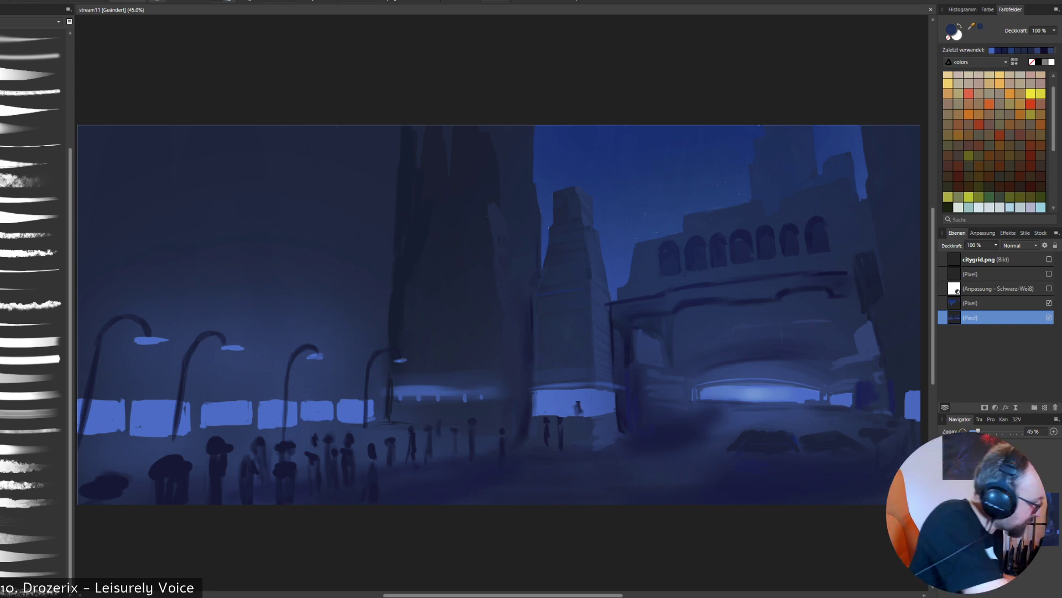
key("l")
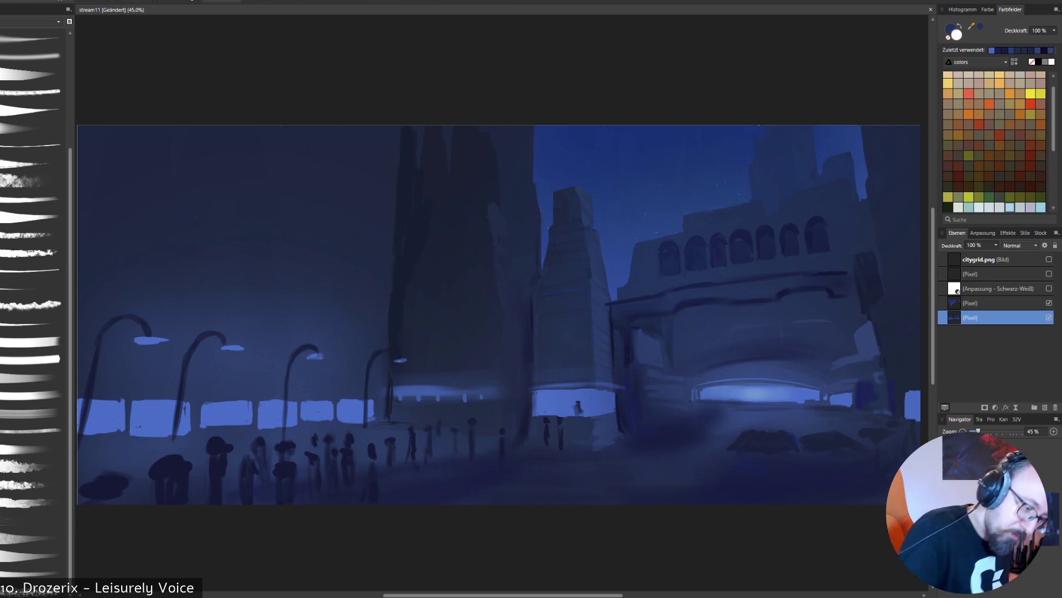
left_click(748, 202)
left_click(761, 200)
left_click(766, 217)
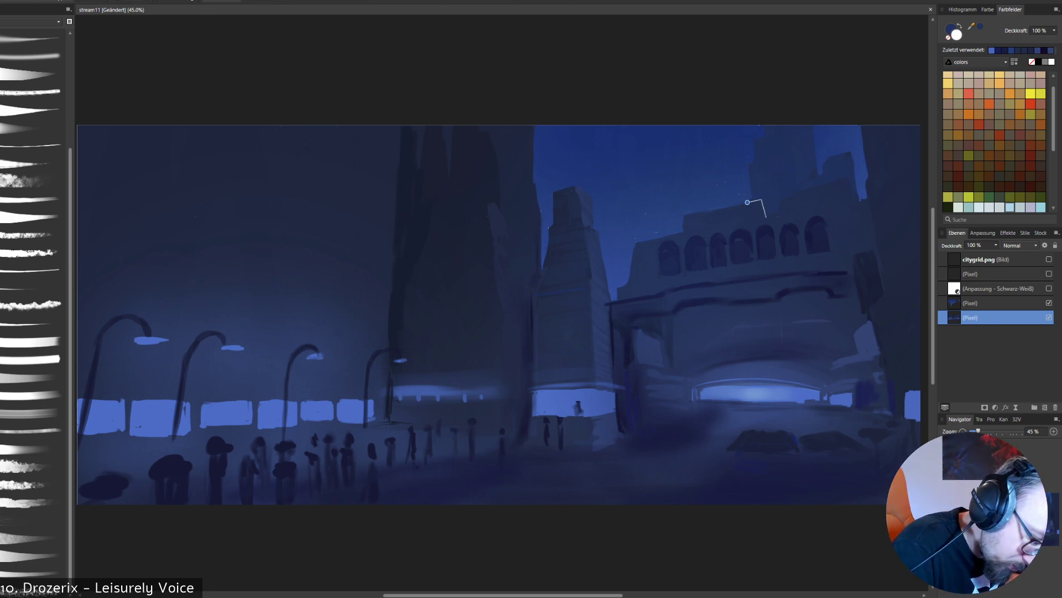
left_click(779, 214)
left_click(780, 198)
left_click(853, 180)
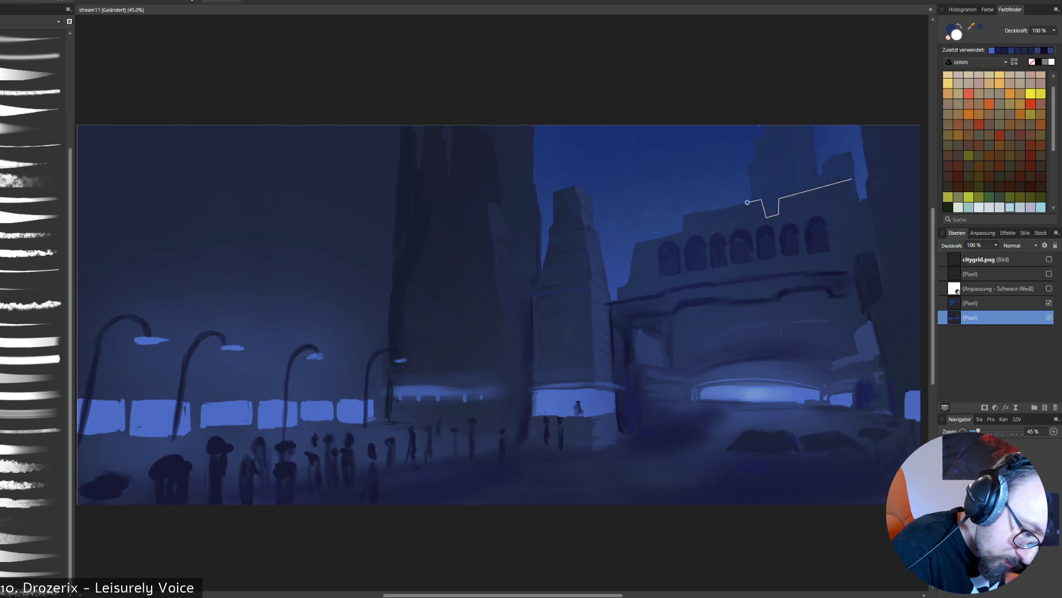
left_click(858, 199)
left_click(861, 172)
left_click(846, 106)
left_click(825, 92)
left_click(771, 91)
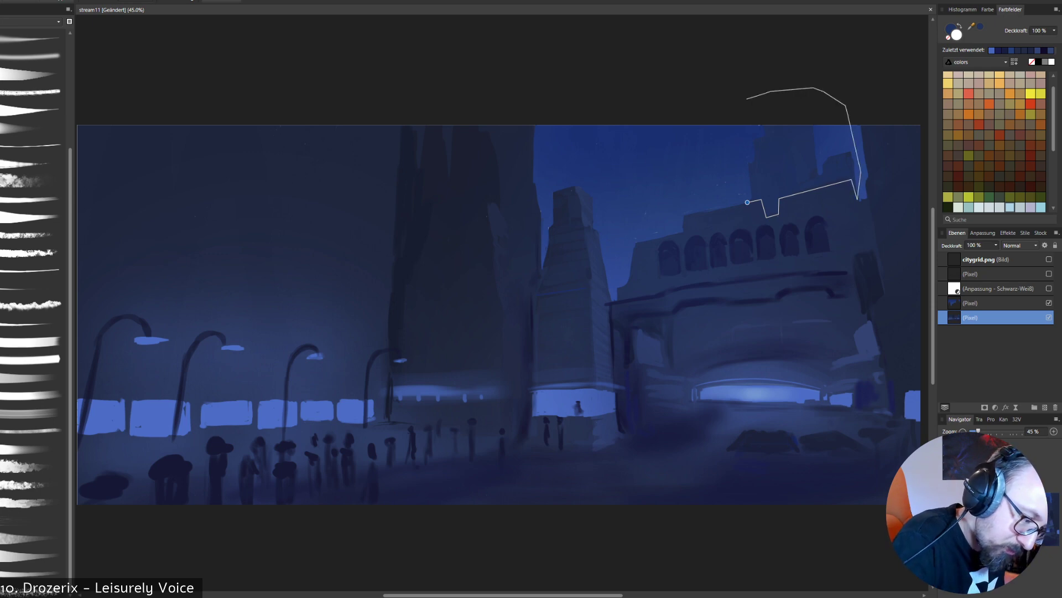
left_click(733, 116)
left_click(726, 166)
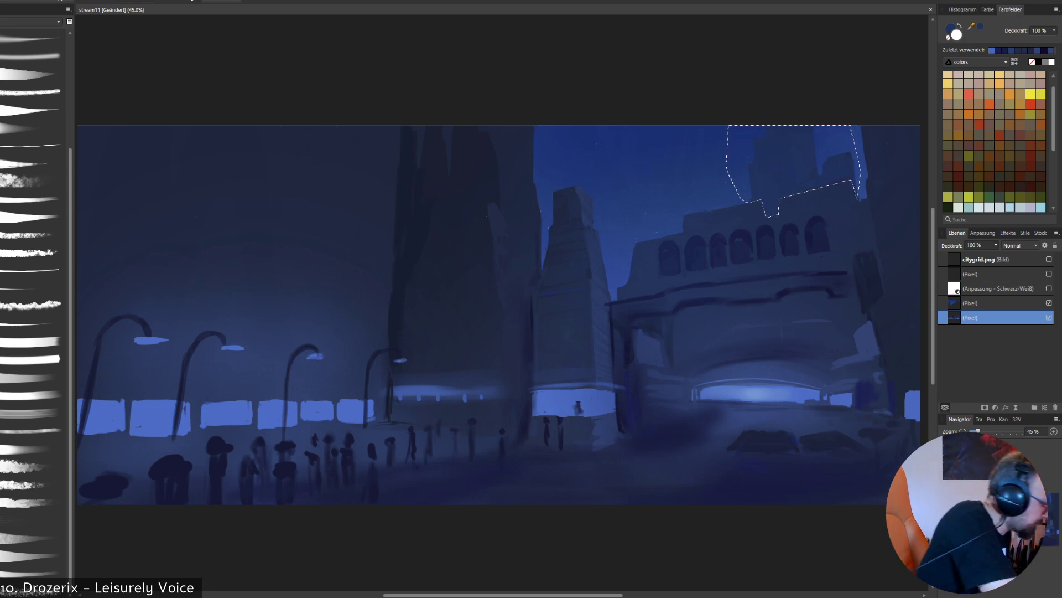
- Paint a soft blue haze over the distant towers inside the selection with a soft brush at 30% opacity
left_click(32, 56)
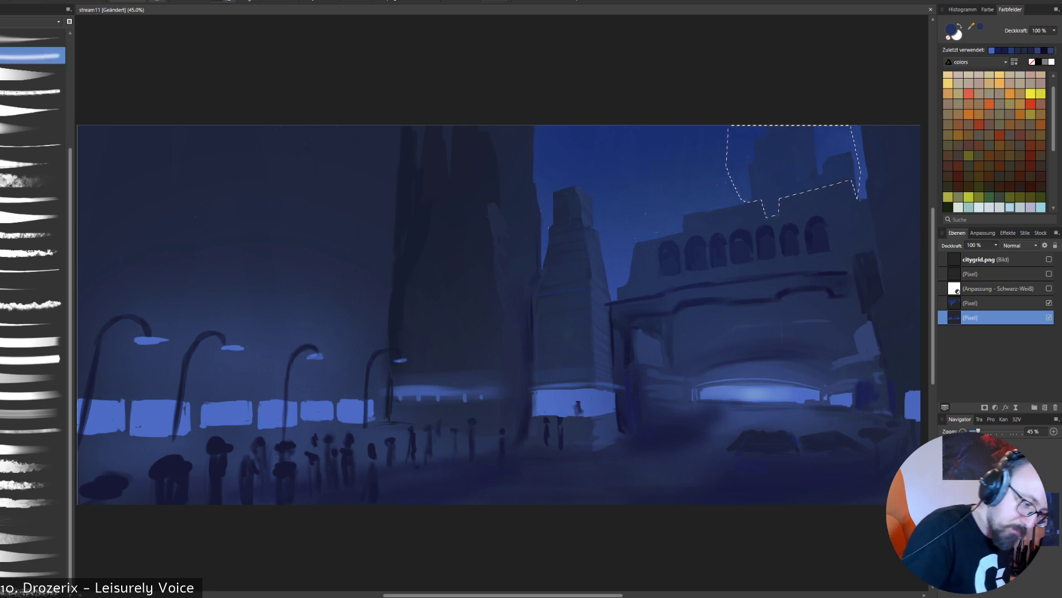
right_click(773, 251)
left_click(821, 252)
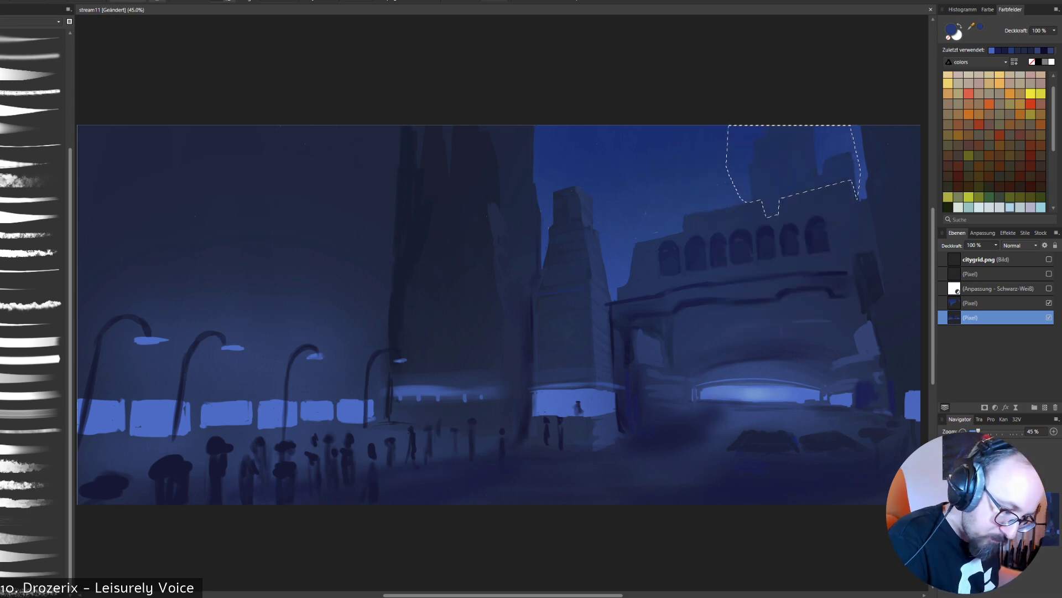
key("]")
key("]")
key("]")
key("[")
key("[")
key("[")
key("[")
key("[")
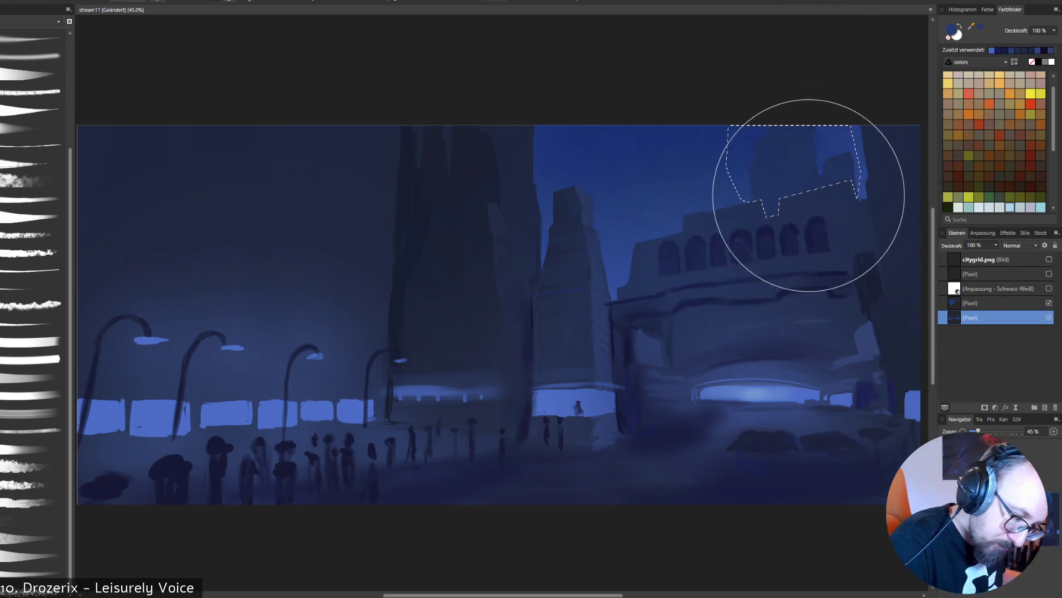
left_click_drag(810, 195, 760, 188)
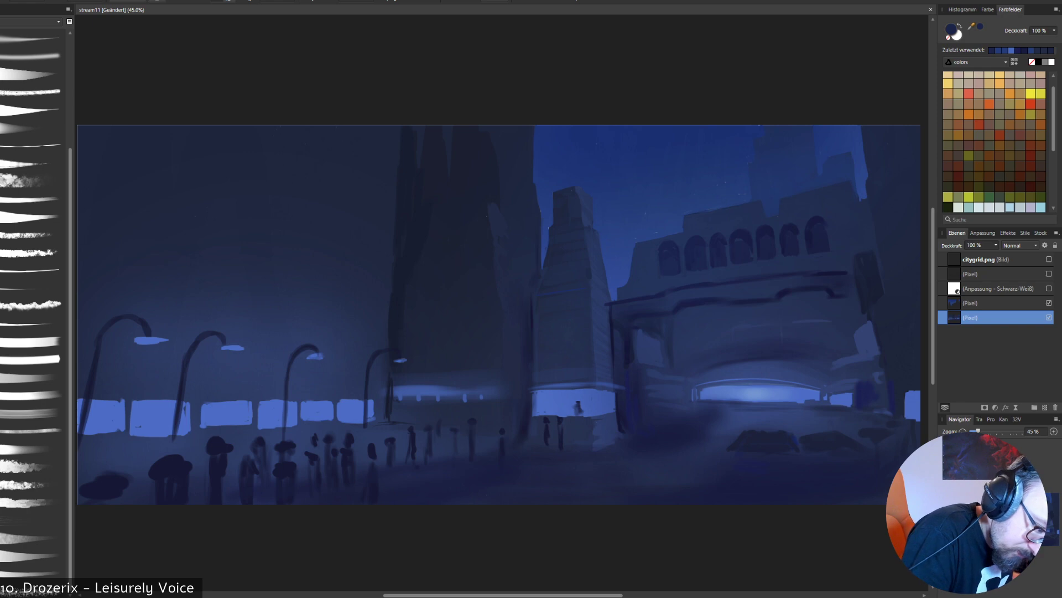
- Set the brush opacity to 100% and touch up the arcade building's roofline below the distant towers in navy
right_click(807, 185)
left_click(766, 147)
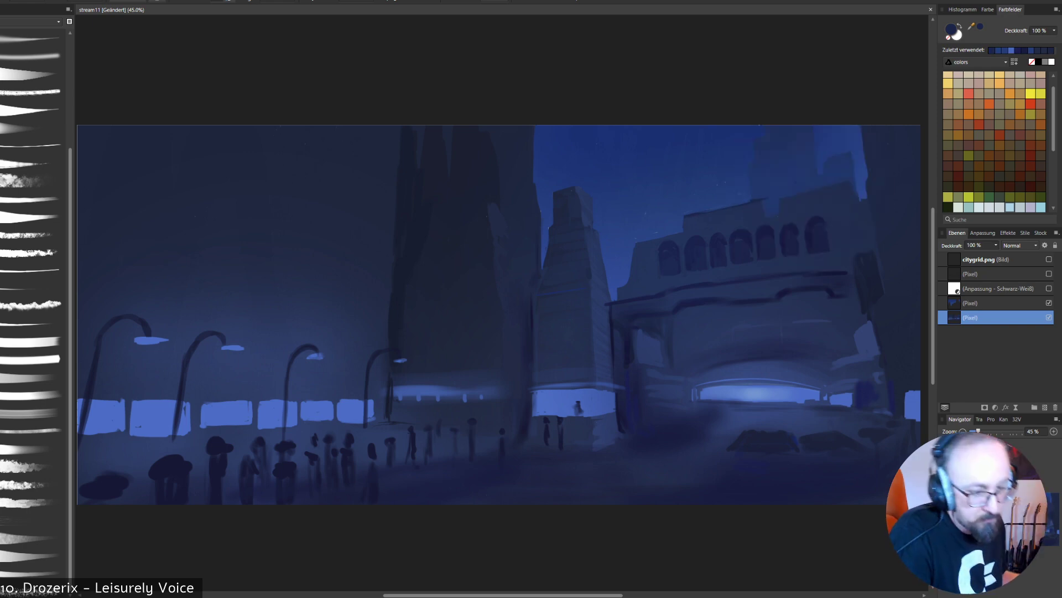
left_click(775, 198, "alt")
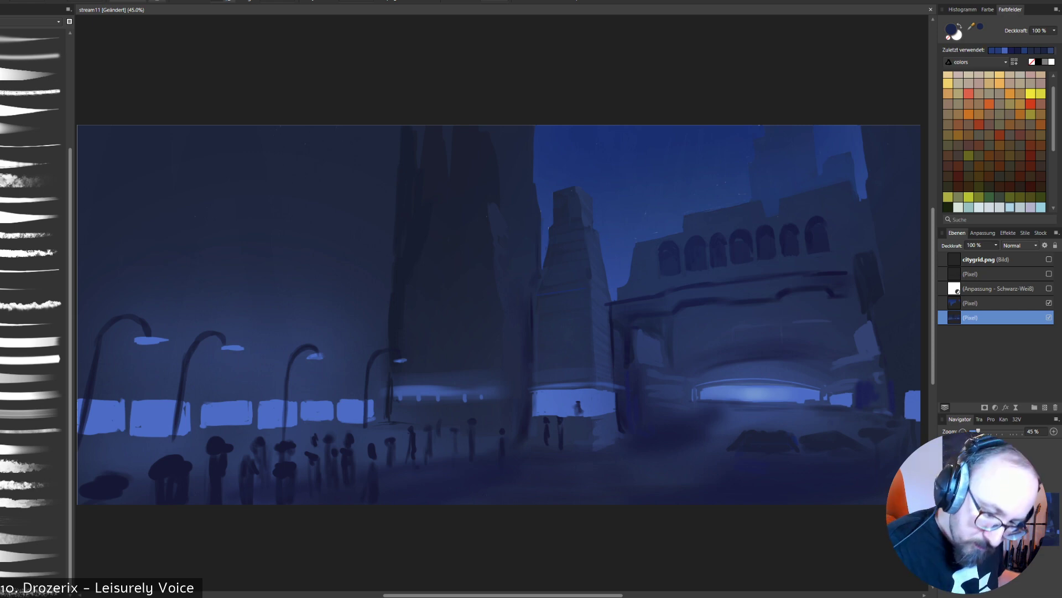
- Check the painting's values through the black-and-white adjustment layer, and show the line sketch and citygrid.png layers again
left_click(1049, 288)
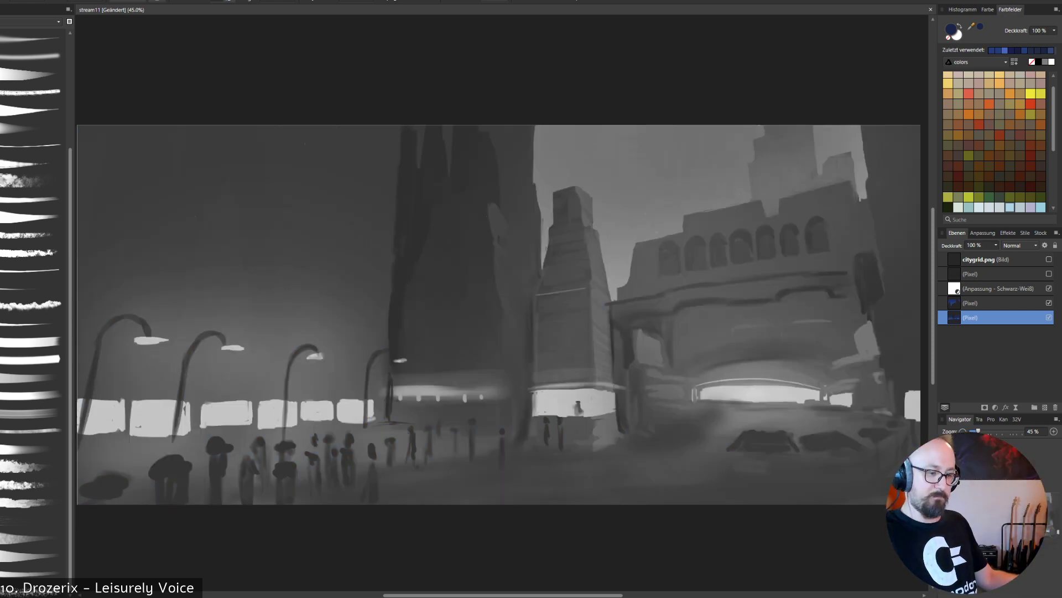
left_click(1049, 289)
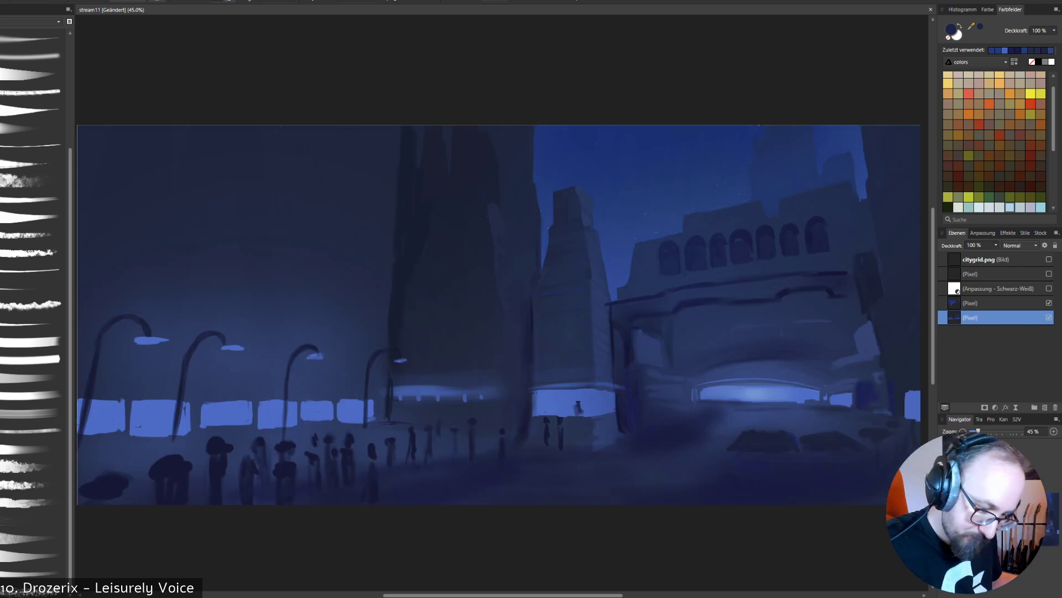
left_click(1049, 274)
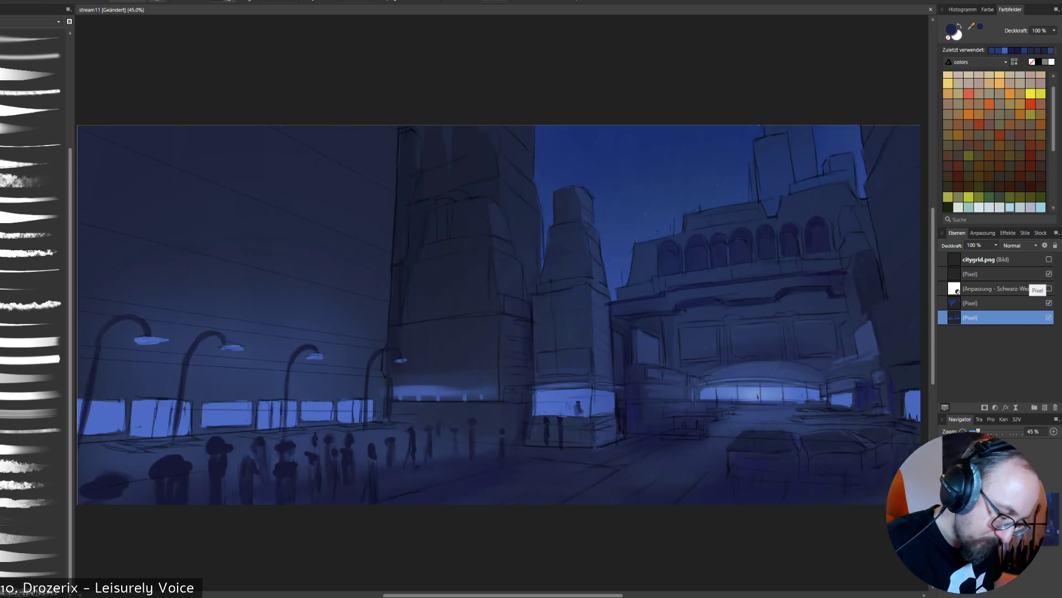
left_click(1049, 259)
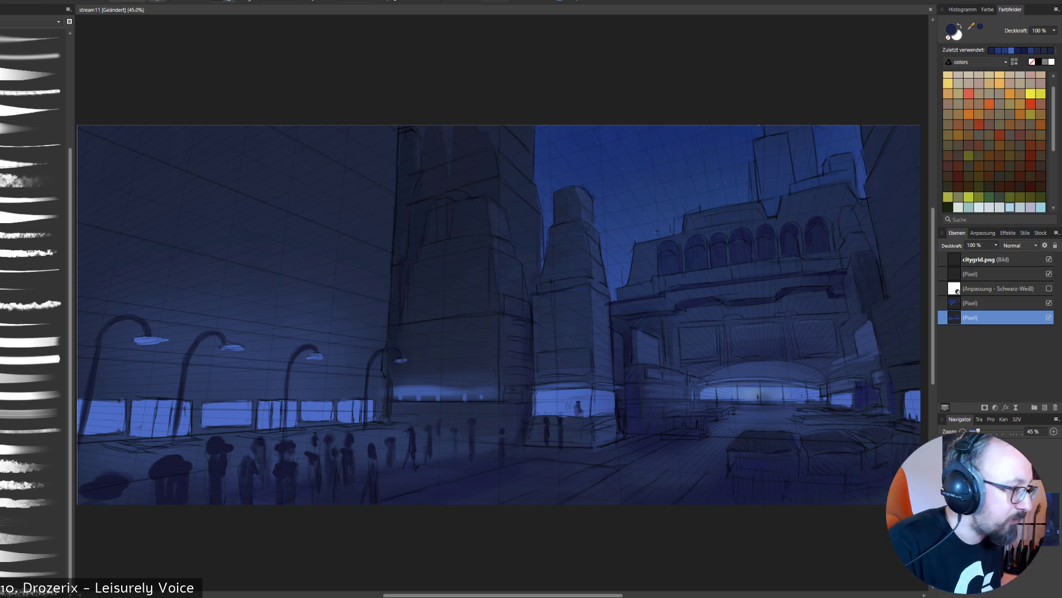
- Hide the line sketch and fill the step in the arcade building's roofline with the facade's navy at 100% brush opacity
right_click(735, 289)
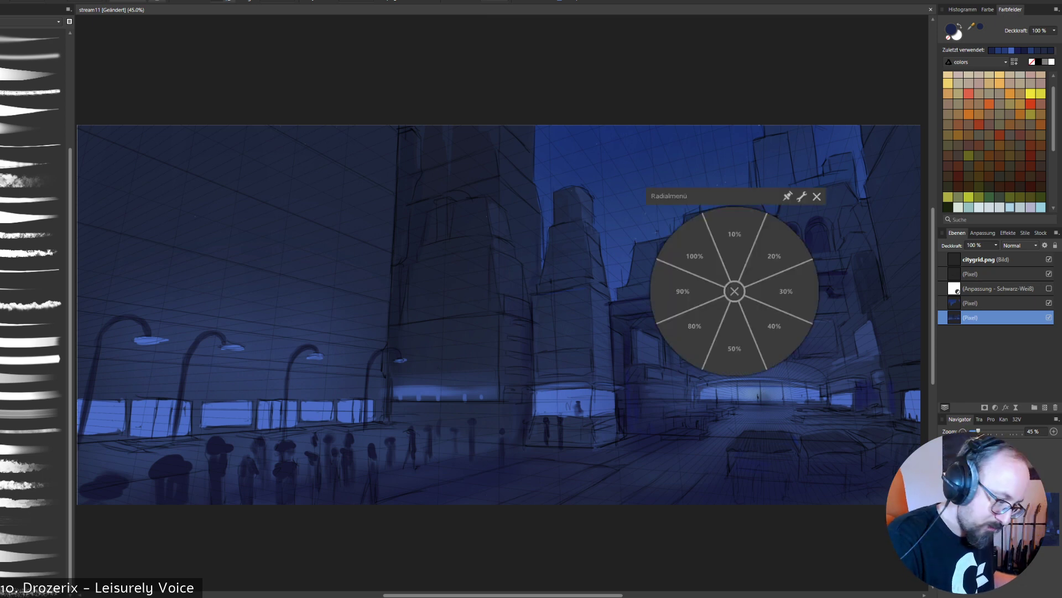
left_click(695, 254)
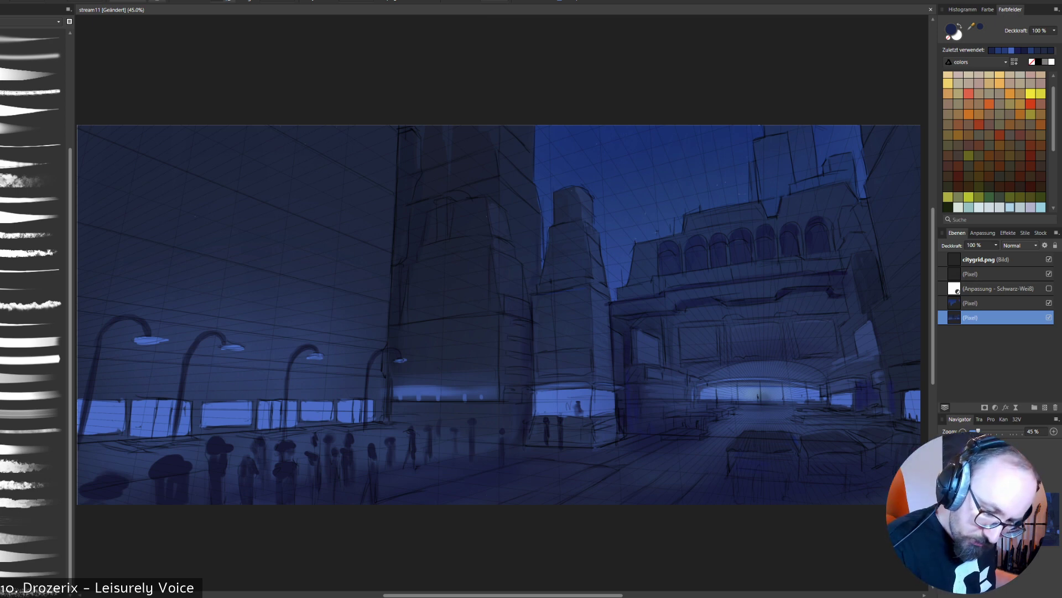
left_click(1049, 274)
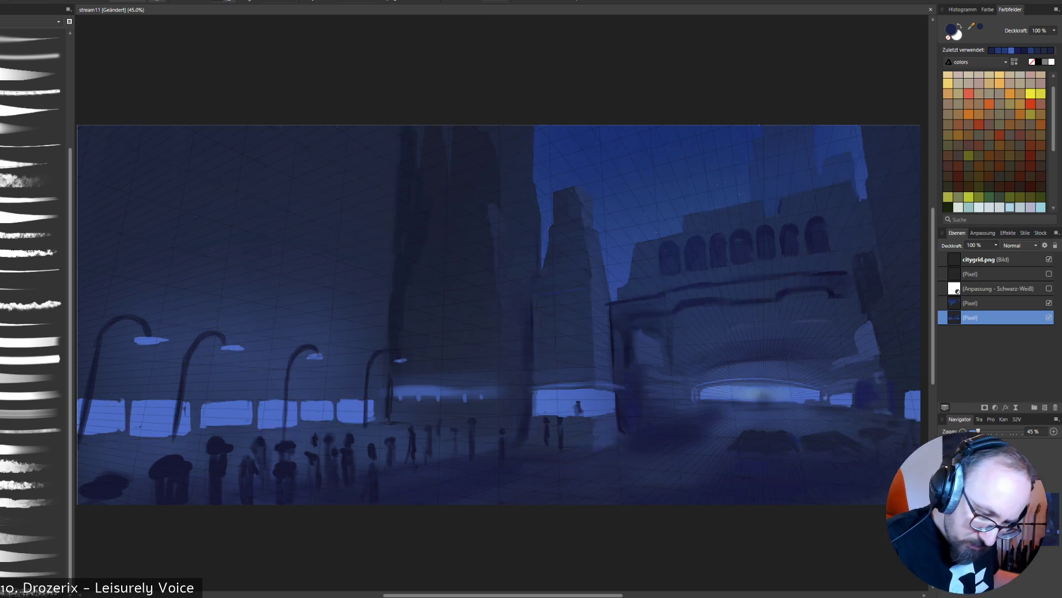
left_click(753, 214, "alt")
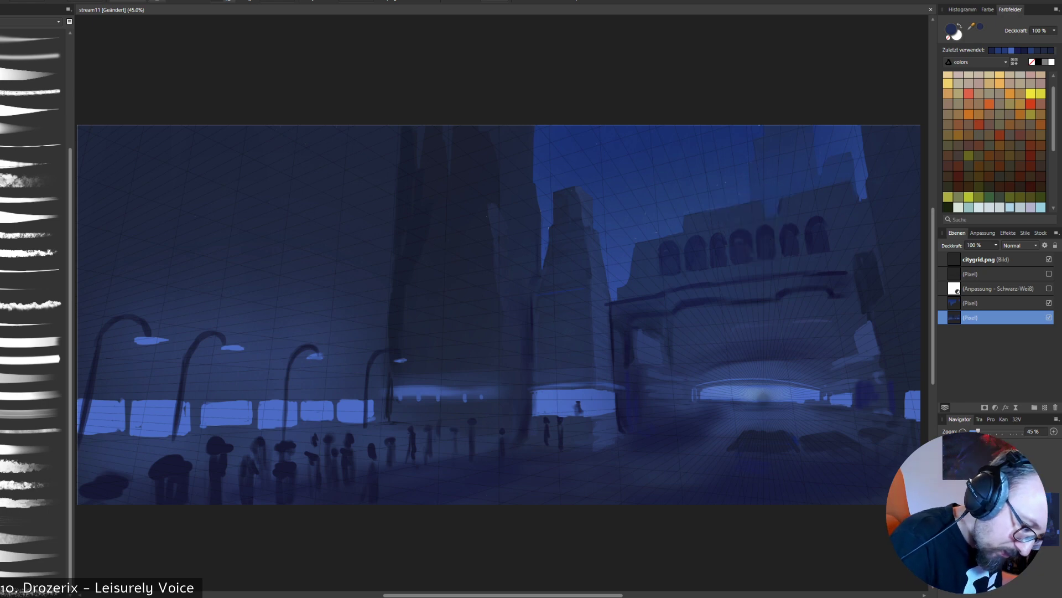
left_click(756, 214, "alt")
left_click_drag(762, 201, 781, 198)
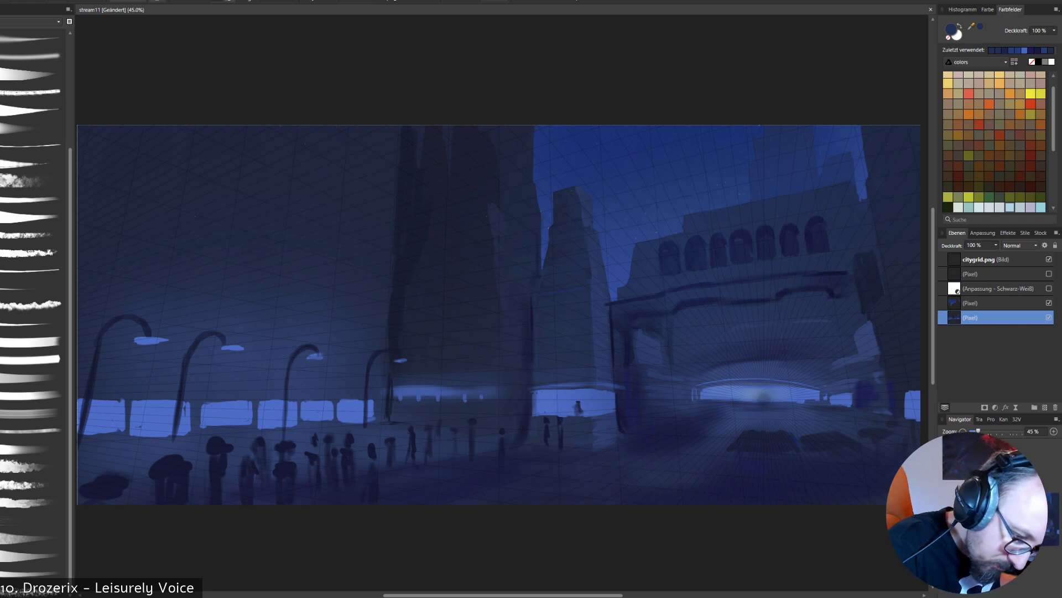
- Try to touch up the far end of the arcade building's roofline in navy on the sky layer, and undo the stroke
left_click(999, 303)
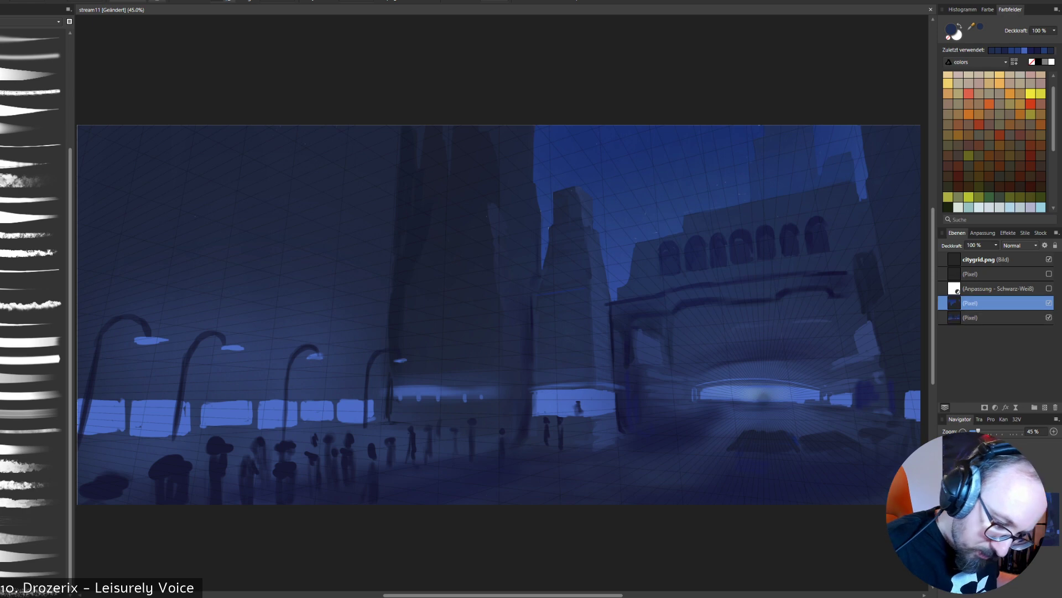
left_click_drag(859, 182, 864, 197)
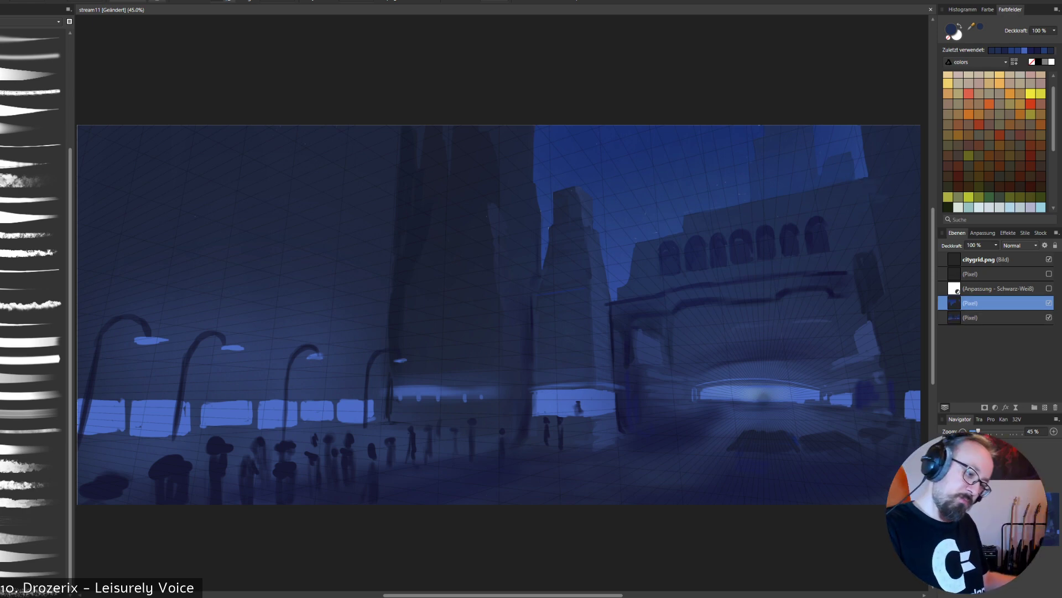
key("ctrl+z")
key("e")
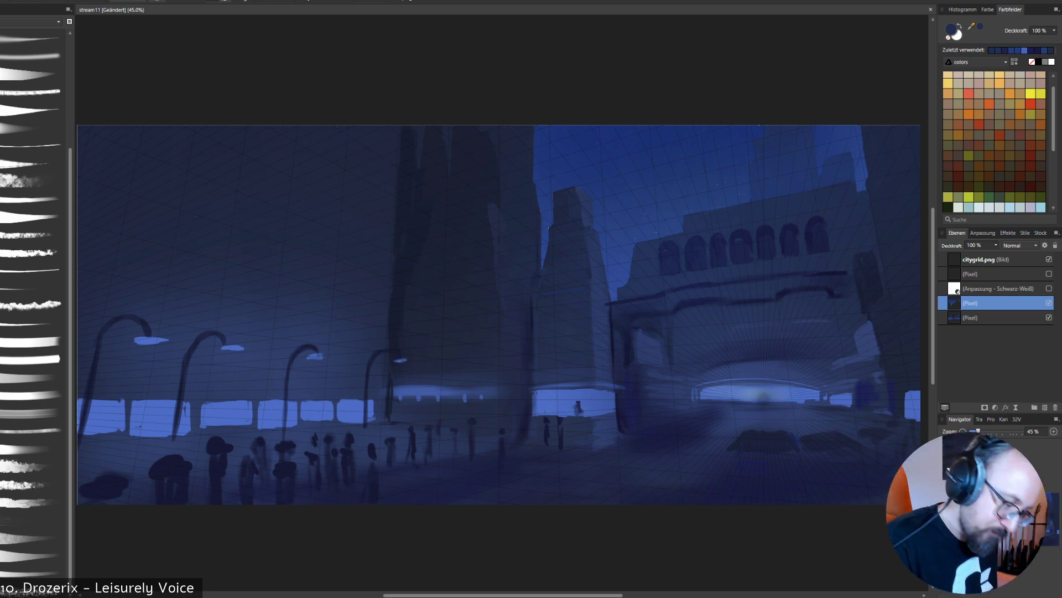
- Clean up the arcade building's stepped roofline by erasing paint on the sky layer and filling gaps with facade navy on the layer below
left_click(994, 318)
left_click(694, 226, "alt")
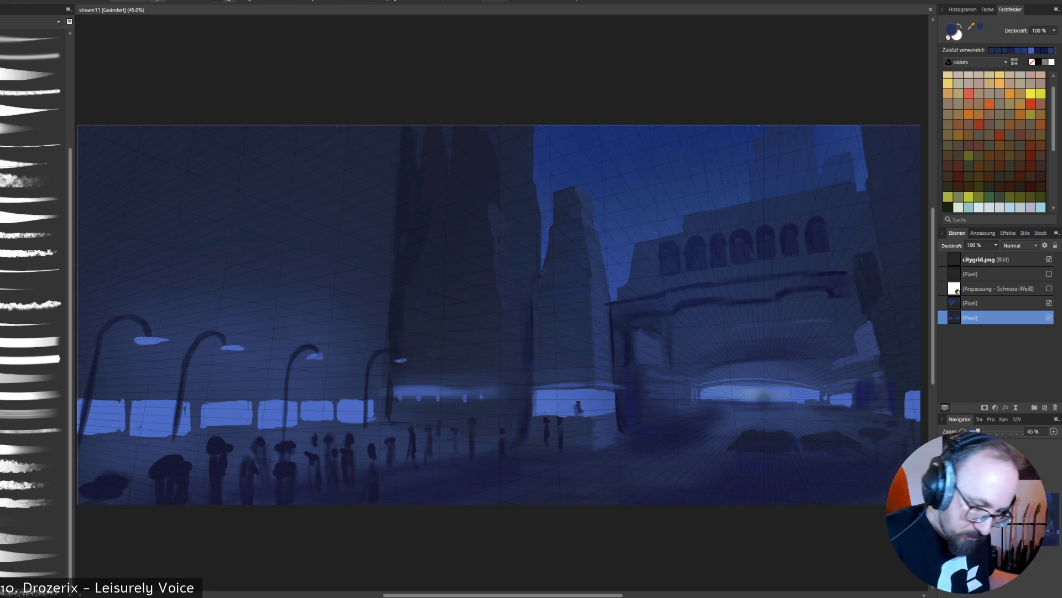
left_click(994, 303)
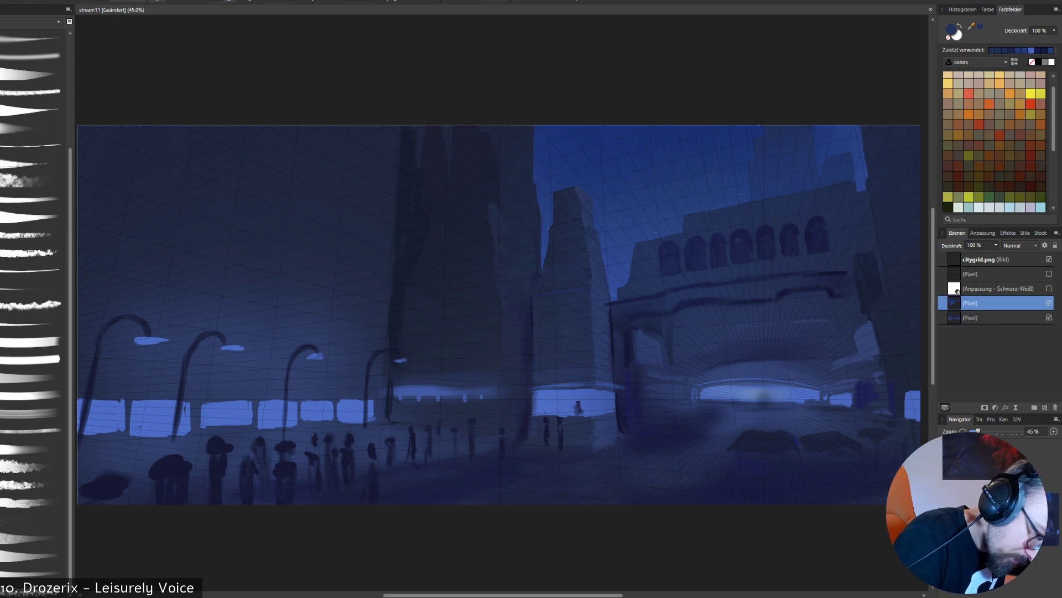
key("ctrl+z")
key("e")
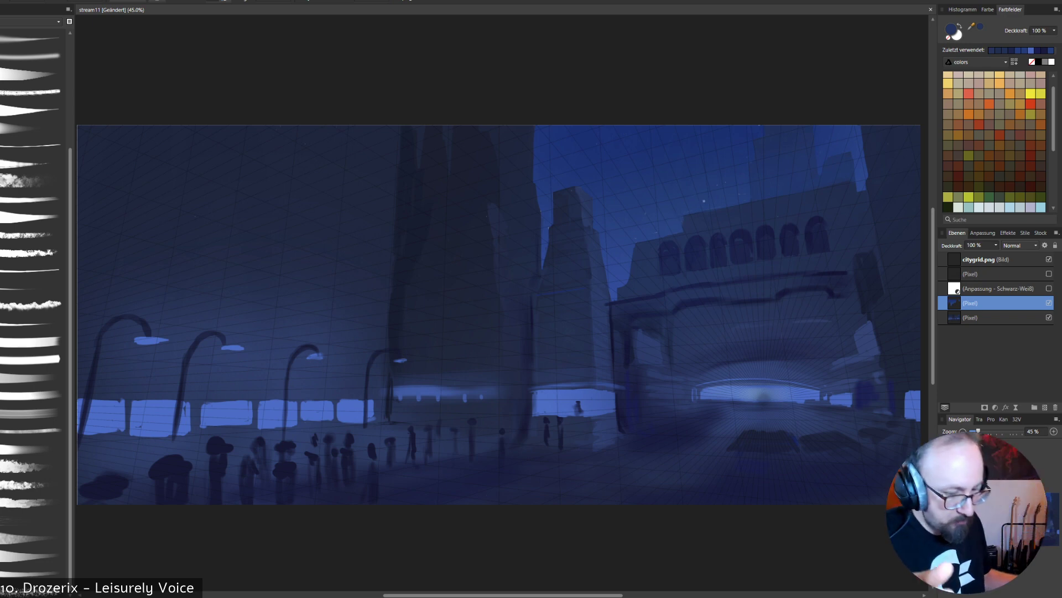
left_click(995, 317)
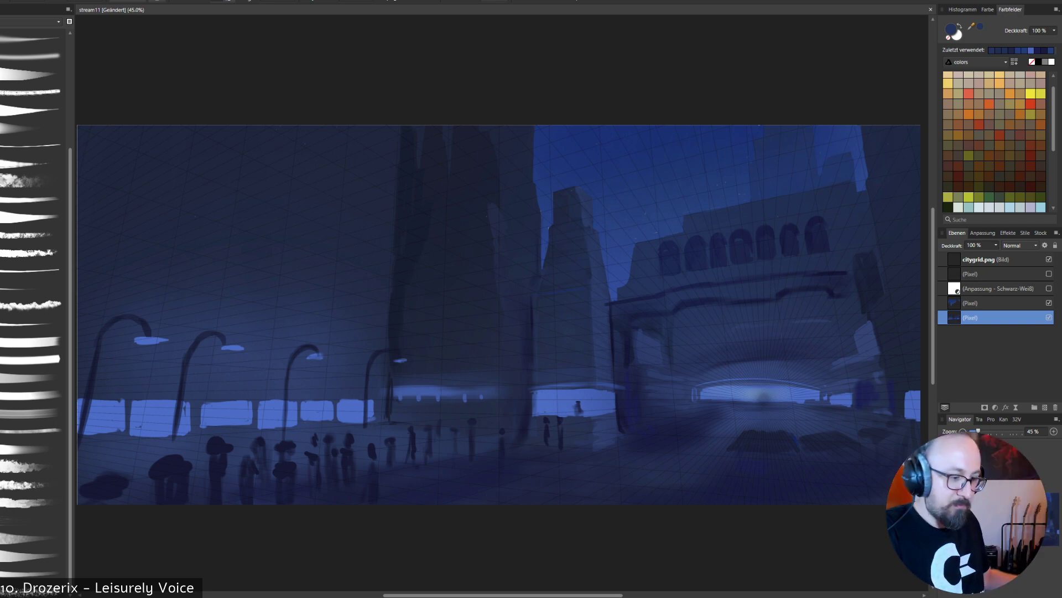
right_click(767, 58)
left_click(729, 58)
right_click(729, 58)
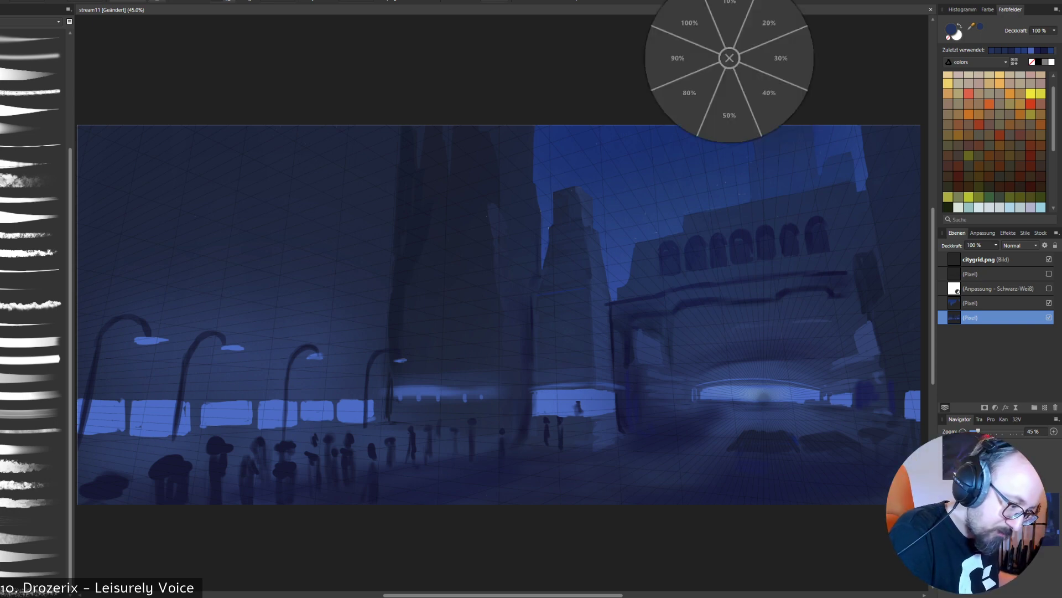
left_click(730, 58)
left_click(995, 304)
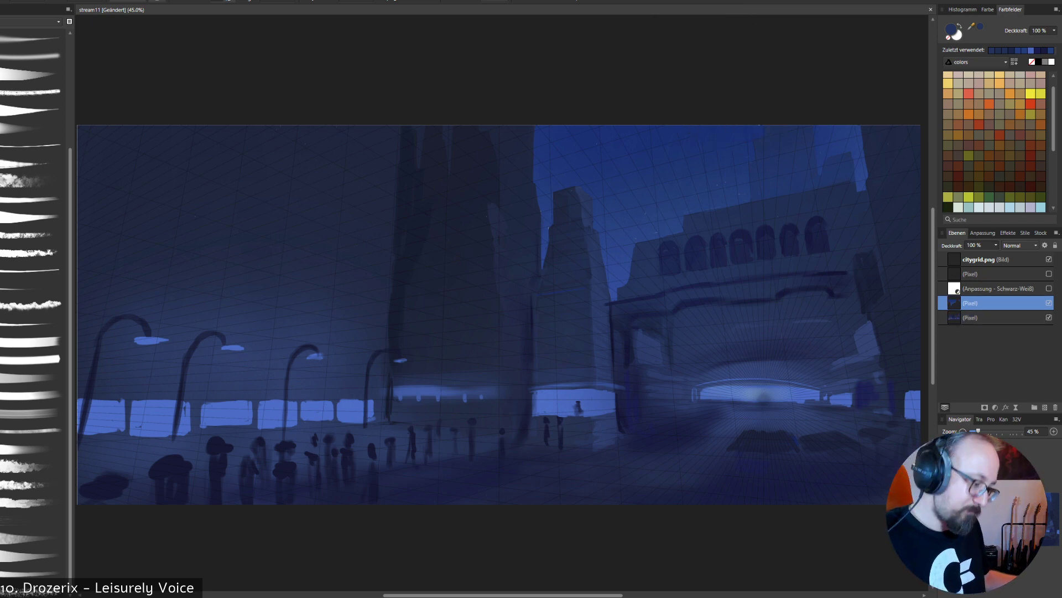
left_click(995, 318)
left_click(995, 303)
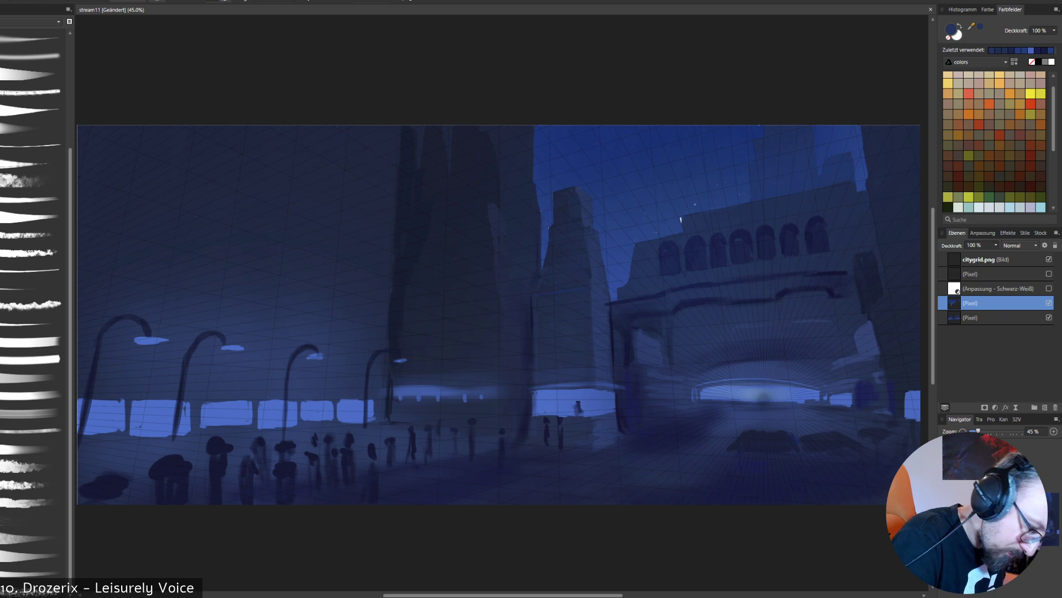
left_click(995, 317)
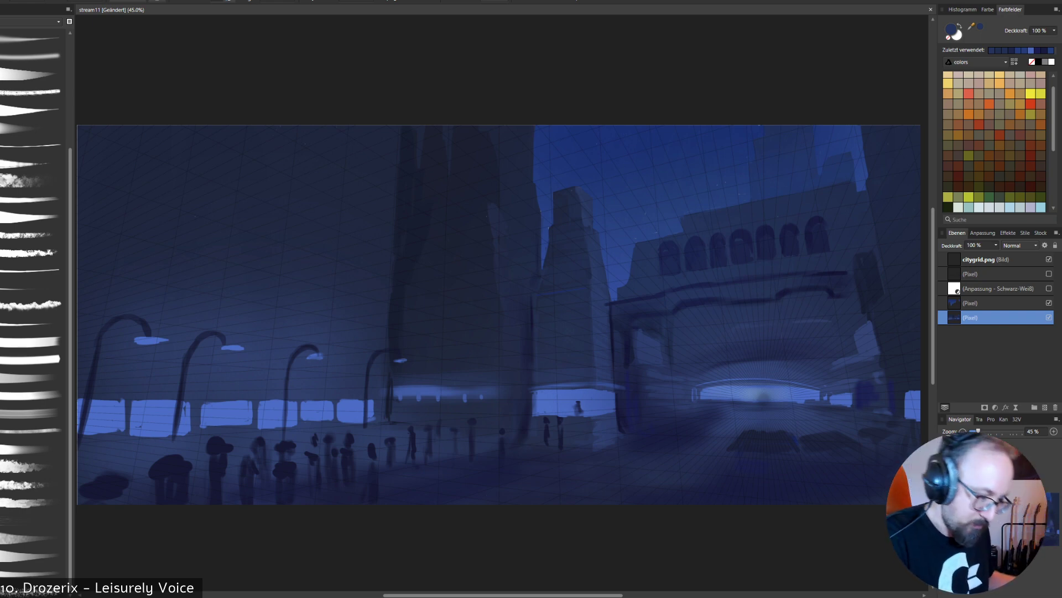
- Refine the arcade's arched windows and the piers between them with sampled navy tones, and darken the ledge band beneath them
left_click(717, 240, "alt")
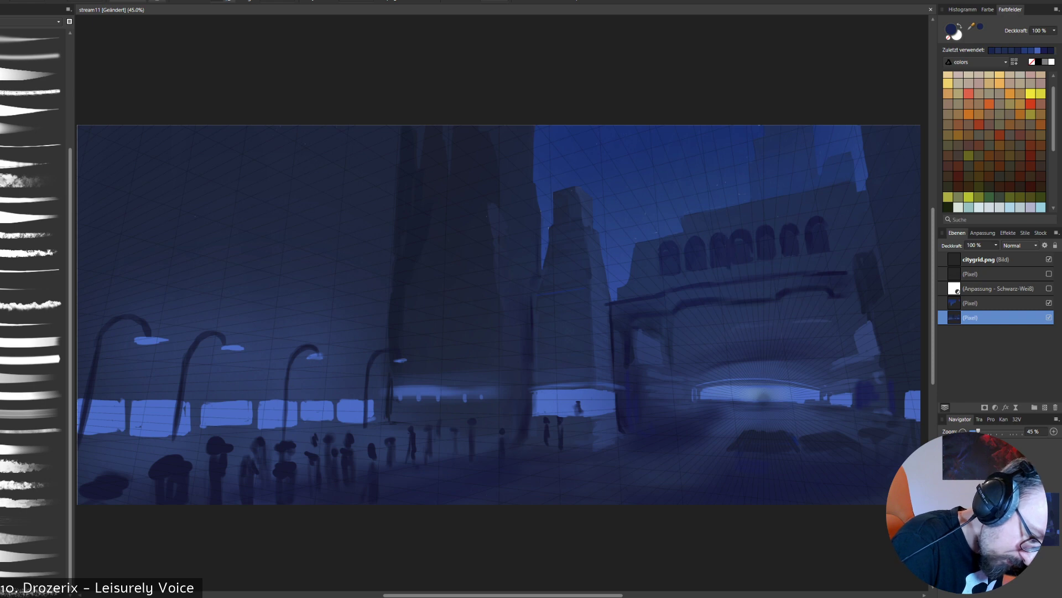
left_click(719, 237, "alt")
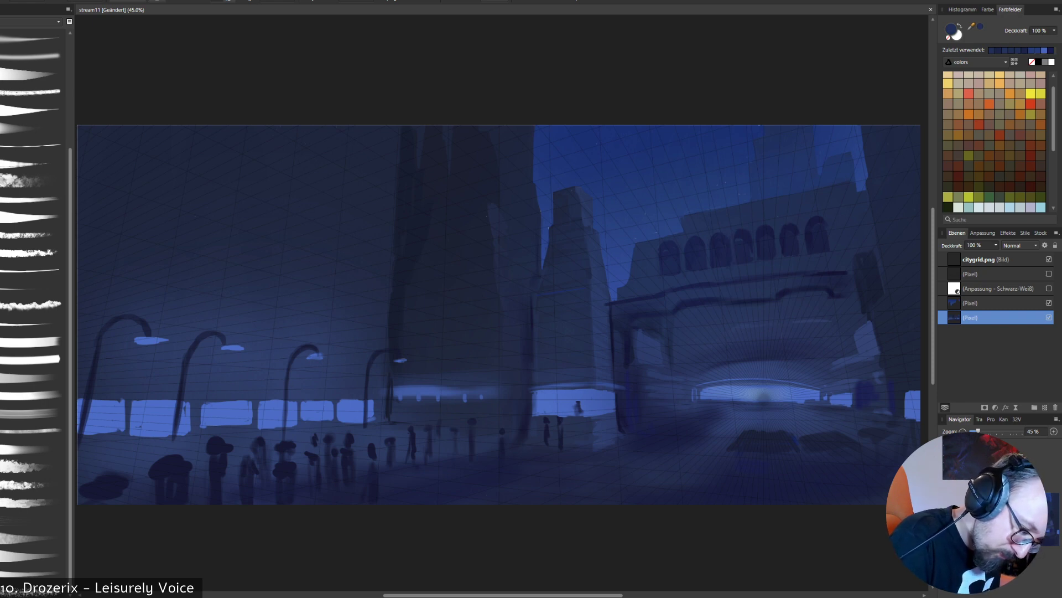
left_click(739, 238, "alt")
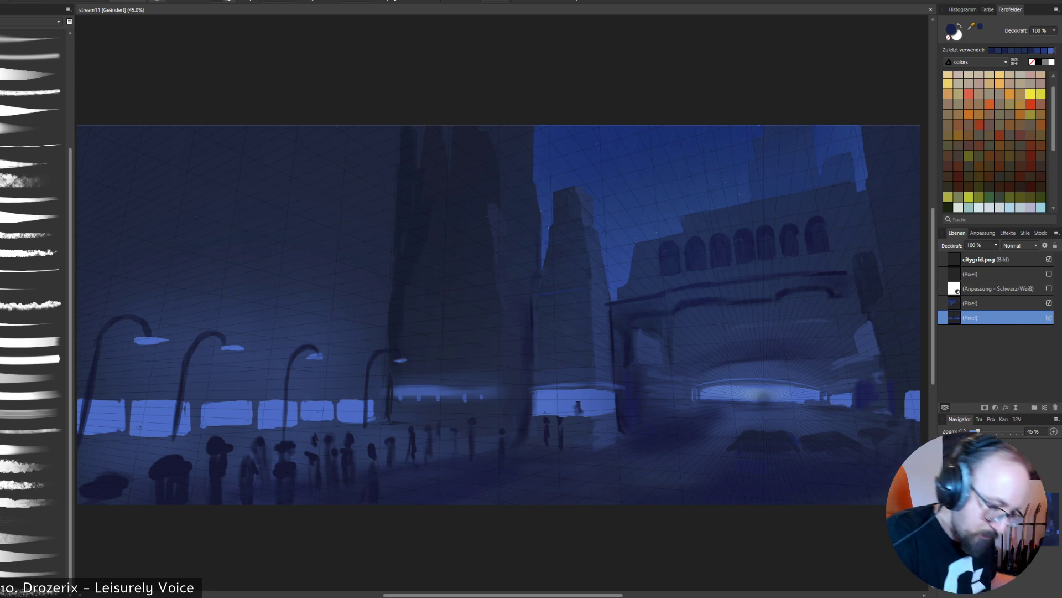
left_click(777, 238, "alt")
left_click_drag(758, 230, 759, 259)
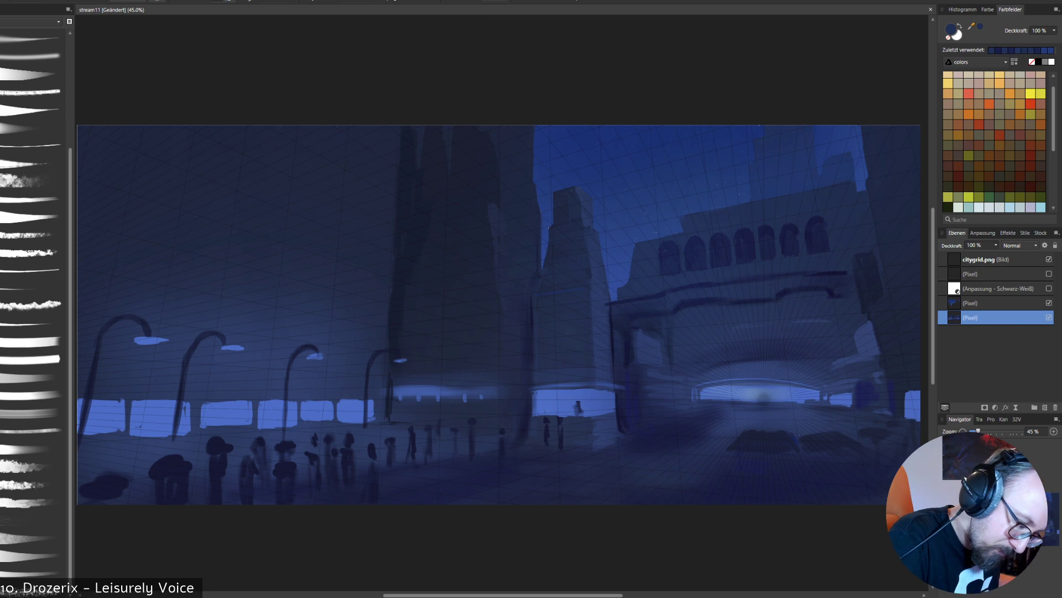
left_click(765, 241, "alt")
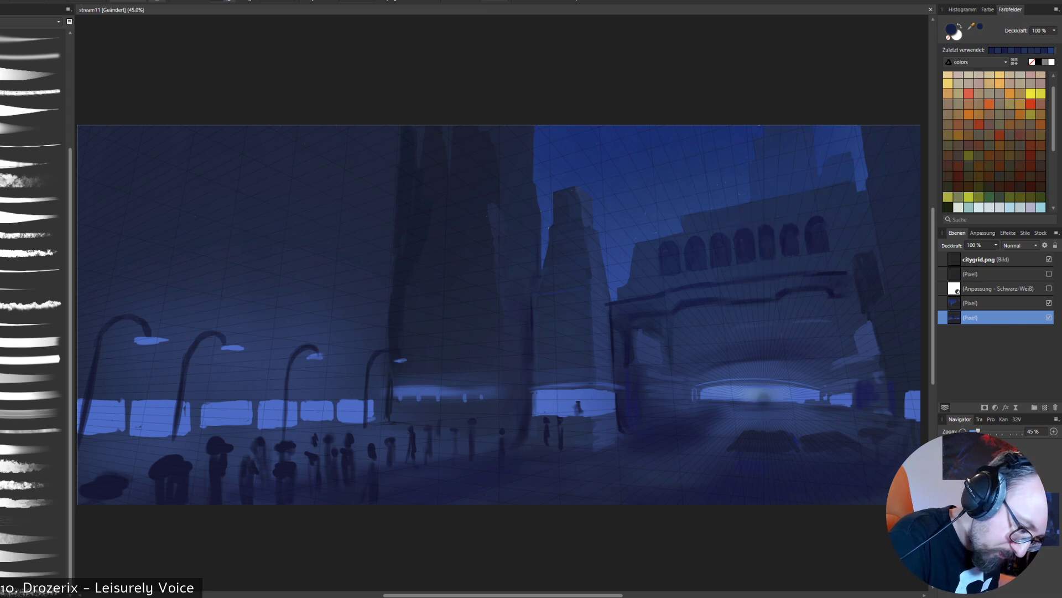
left_click_drag(776, 228, 776, 254)
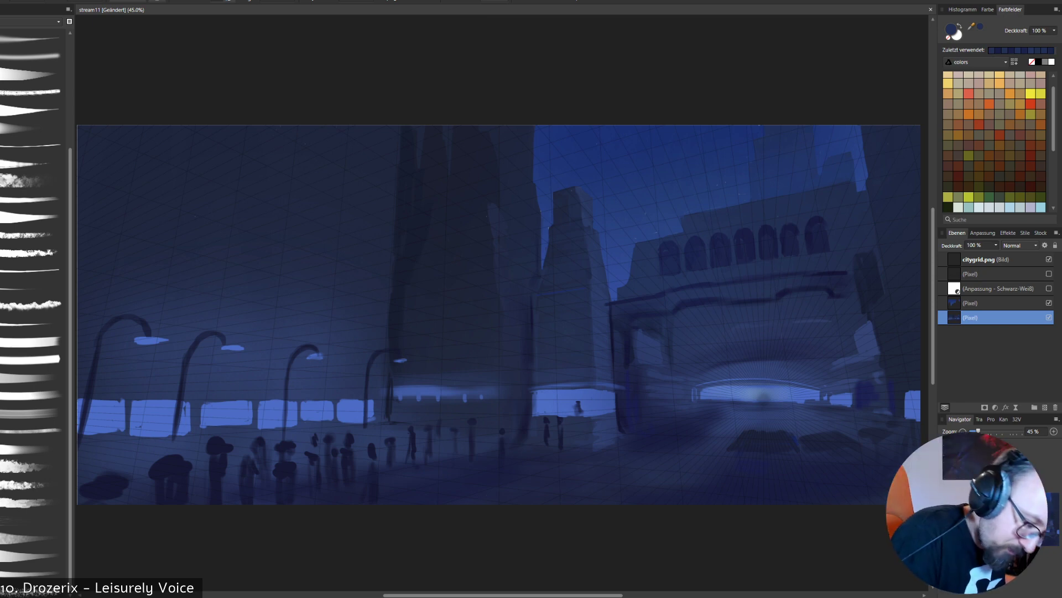
left_click(788, 245, "alt")
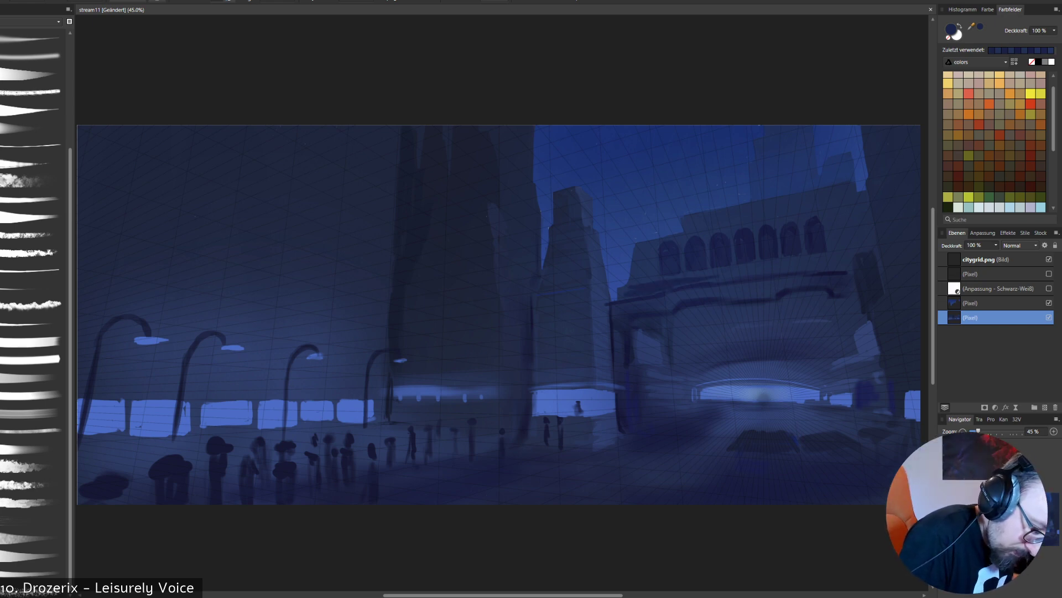
left_click_drag(702, 280, 771, 272)
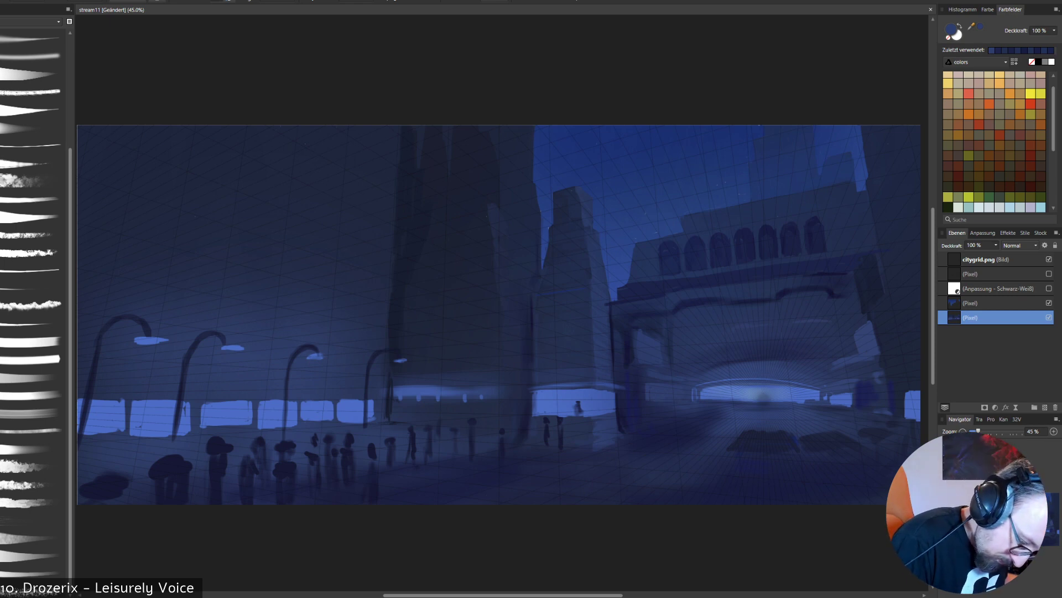
- Using the line sketch as a guide, add light blue strokes in front of the lit entrance, and hide the sketch and citygrid.png layers
left_click(1049, 274)
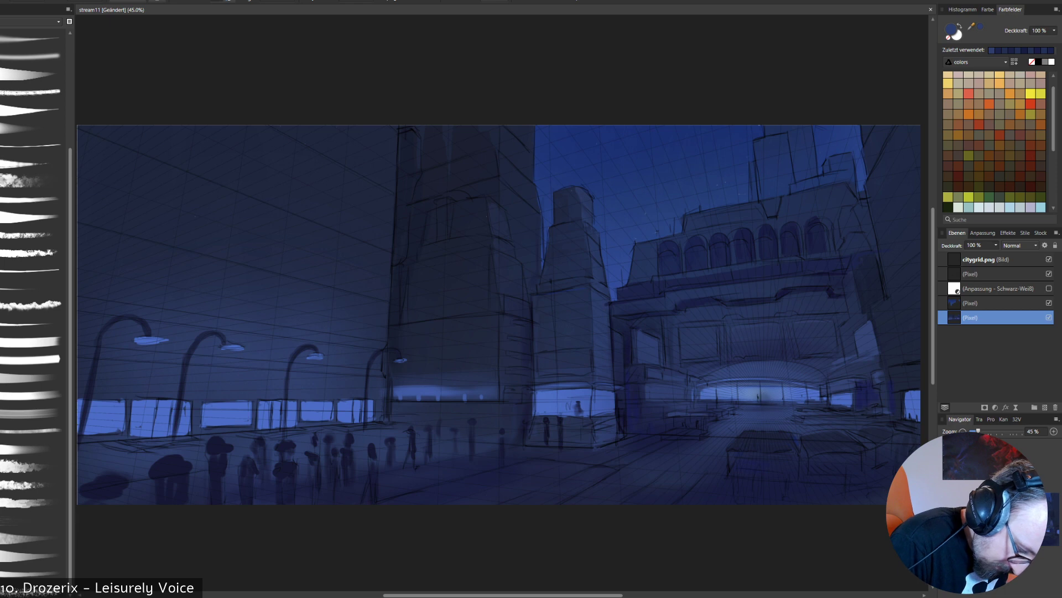
left_click(755, 400, "alt")
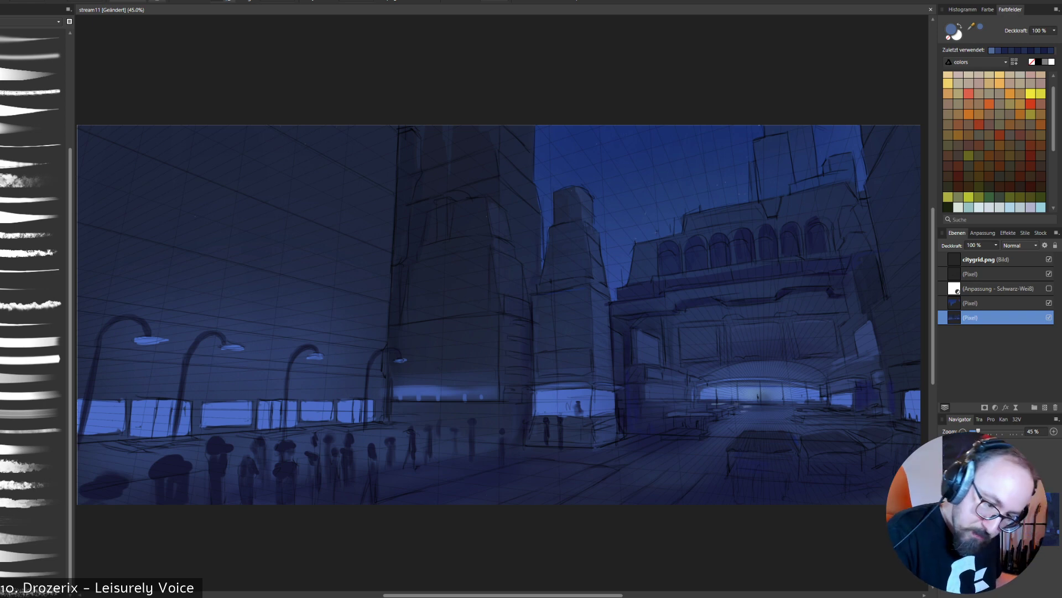
left_click_drag(746, 400, 779, 395)
key("ctrl+z")
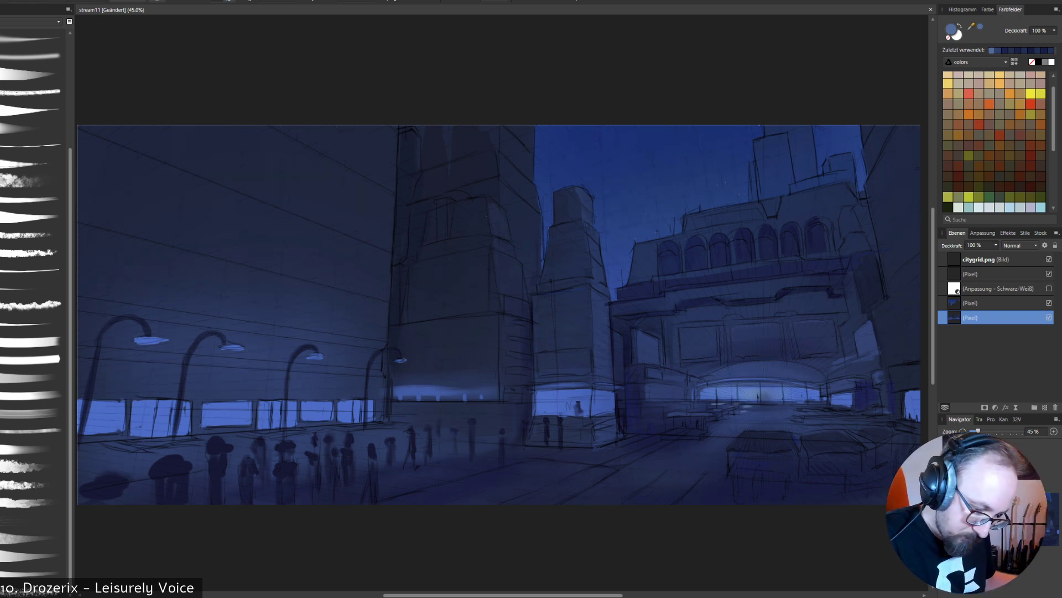
left_click(1049, 259)
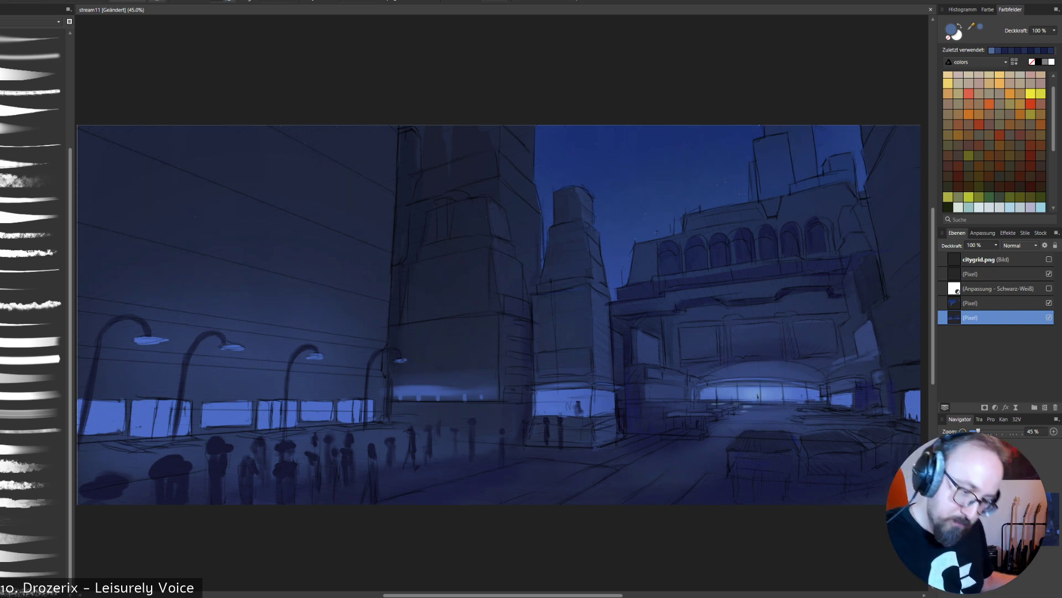
left_click(1049, 273)
left_click(749, 393, "alt")
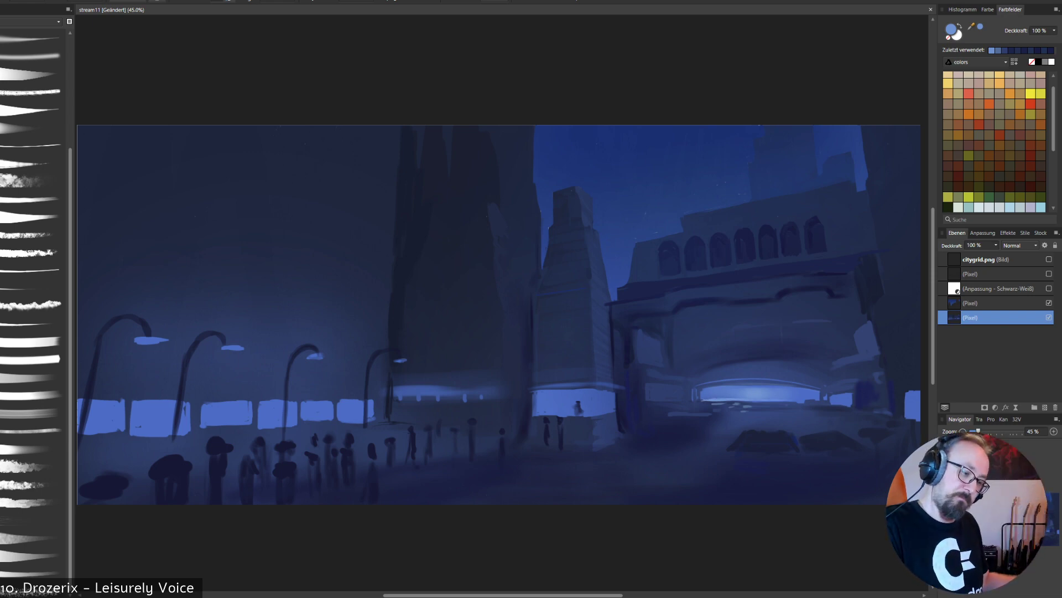
- Check the painting with the sky layer hidden and through the black-and-white adjustment, and restore the coloured view with the sky
left_click(1049, 303)
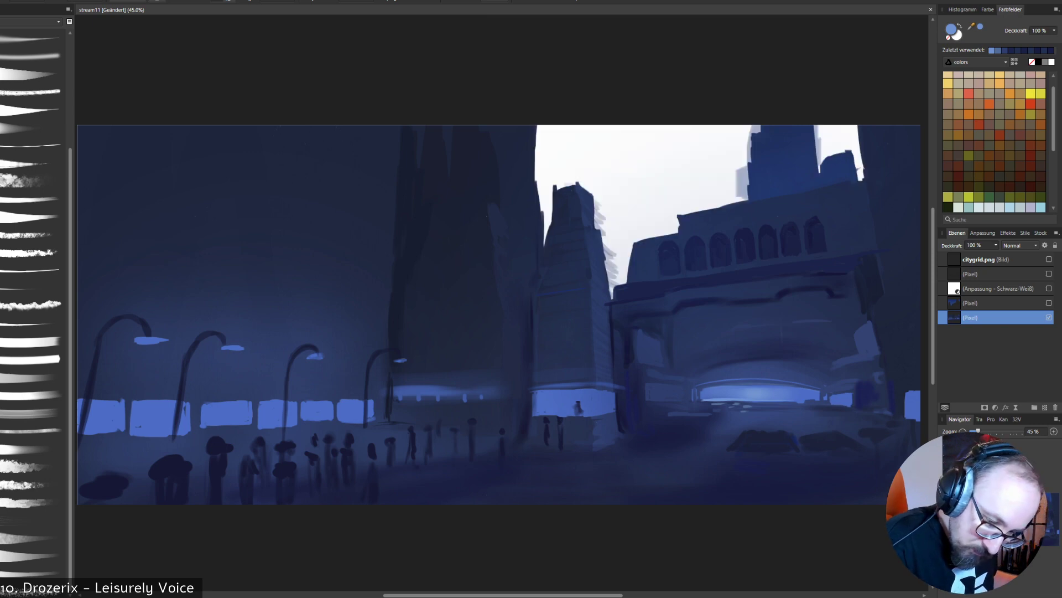
left_click(1049, 288)
left_click(1049, 303)
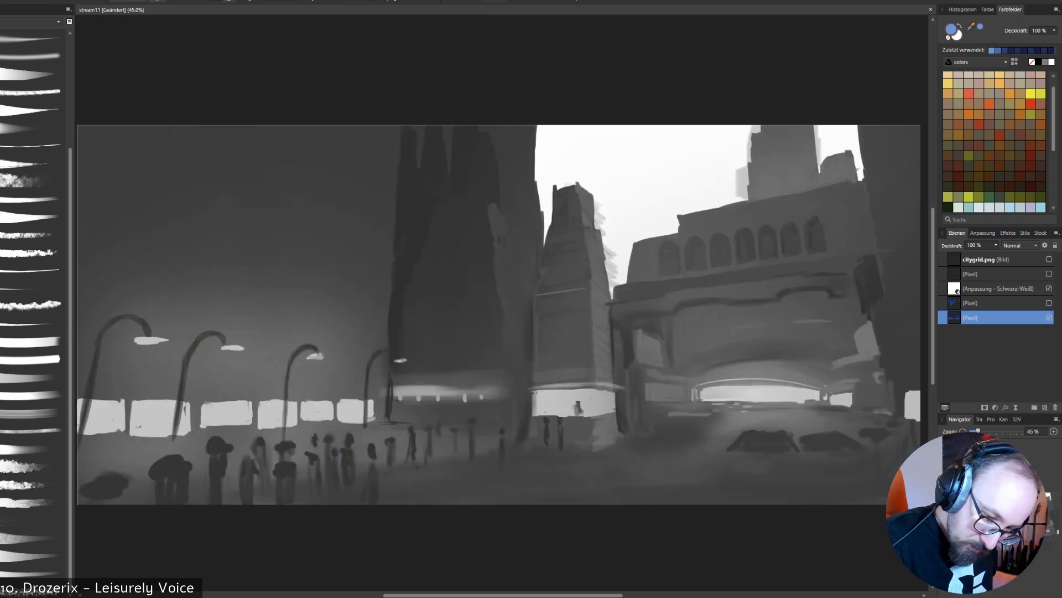
left_click(1049, 289)
left_click(1049, 302)
left_click(1050, 302)
left_click(1049, 302)
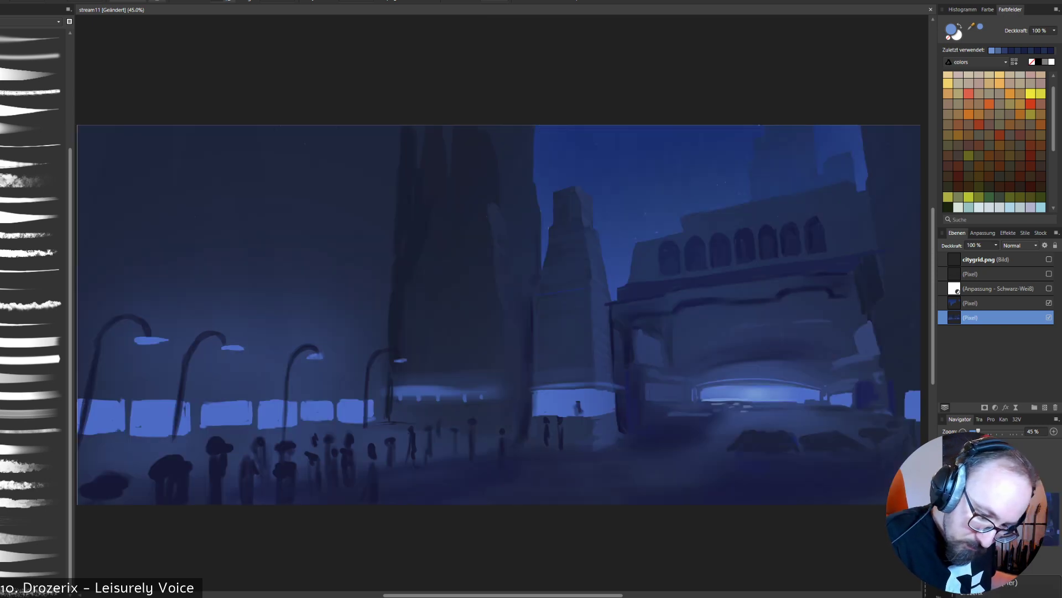
- Show the line sketch, paint the three large windows above the entrance in a sampled mid blue, and hide the sketch again
left_click(1049, 273)
left_click(762, 369, "alt")
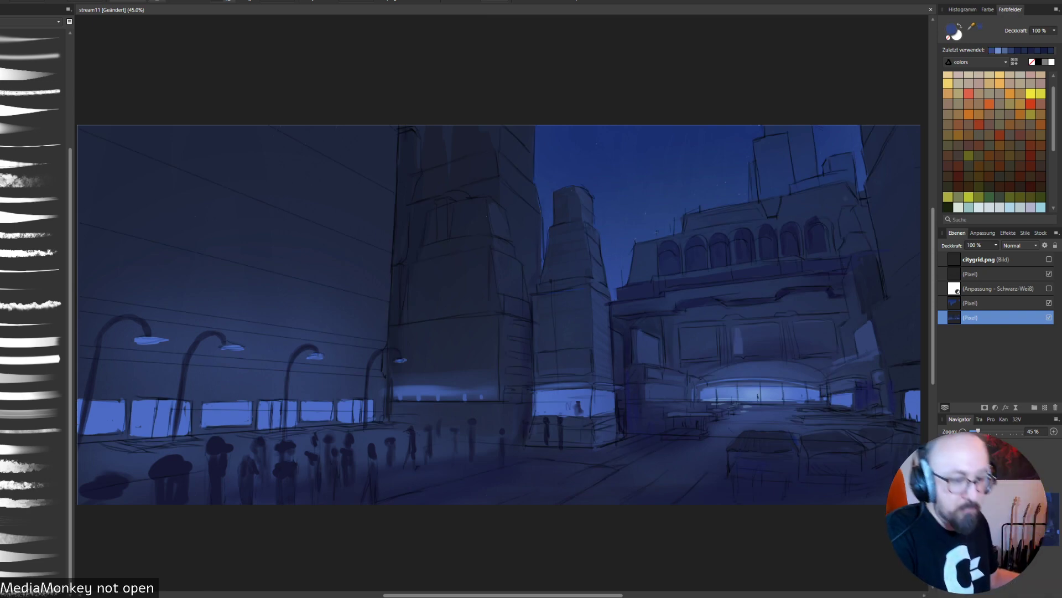
mouse_move(737, 331)
left_mouse_down()
mouse_move(734, 350)
mouse_move(772, 353)
left_mouse_up()
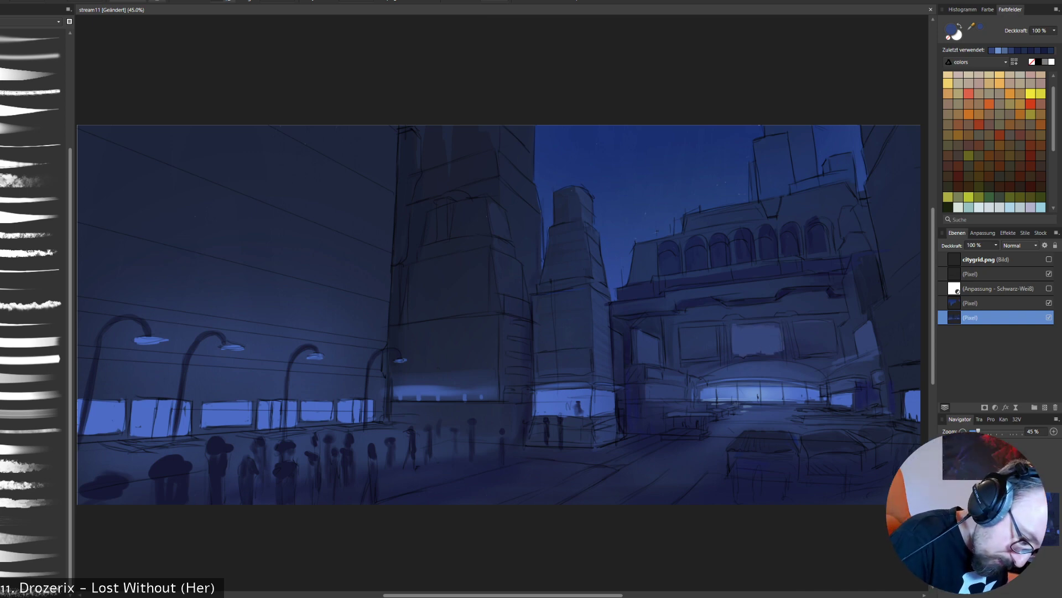
mouse_move(752, 323)
left_mouse_down()
mouse_move(775, 323)
mouse_move(798, 348)
mouse_move(804, 329)
mouse_move(812, 349)
mouse_move(832, 346)
left_mouse_up()
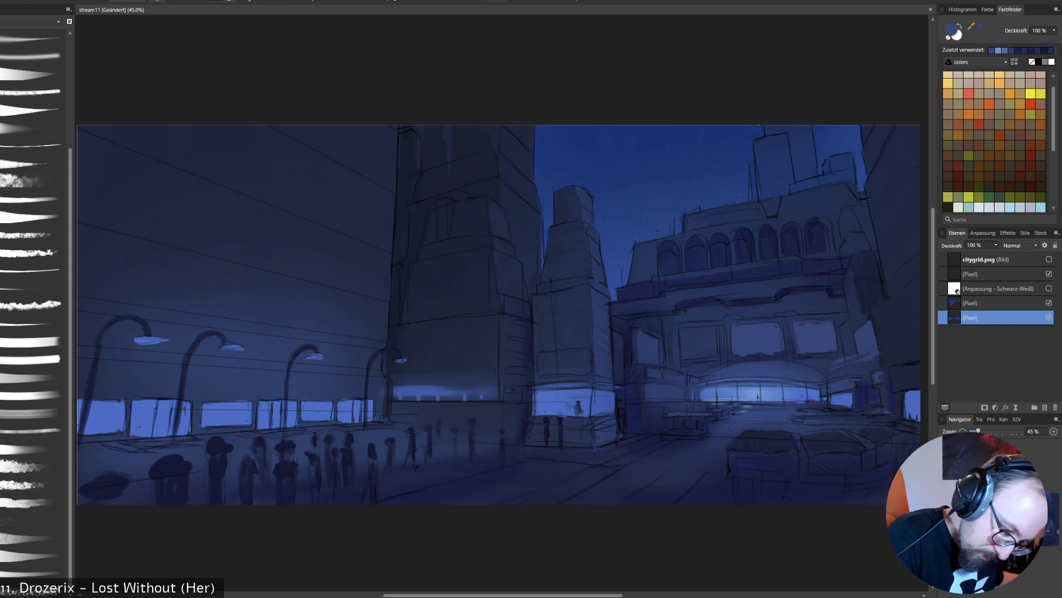
mouse_move(681, 330)
left_mouse_down()
mouse_move(688, 352)
mouse_move(695, 332)
mouse_move(703, 358)
mouse_move(713, 330)
mouse_move(715, 355)
mouse_move(720, 326)
mouse_move(767, 354)
left_mouse_up()
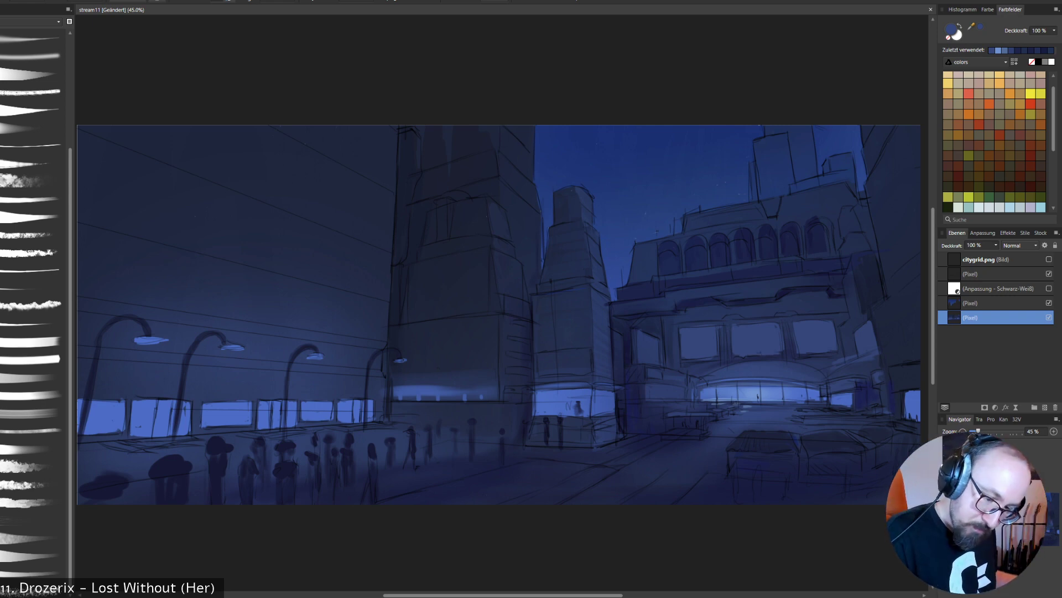
left_click(1049, 273)
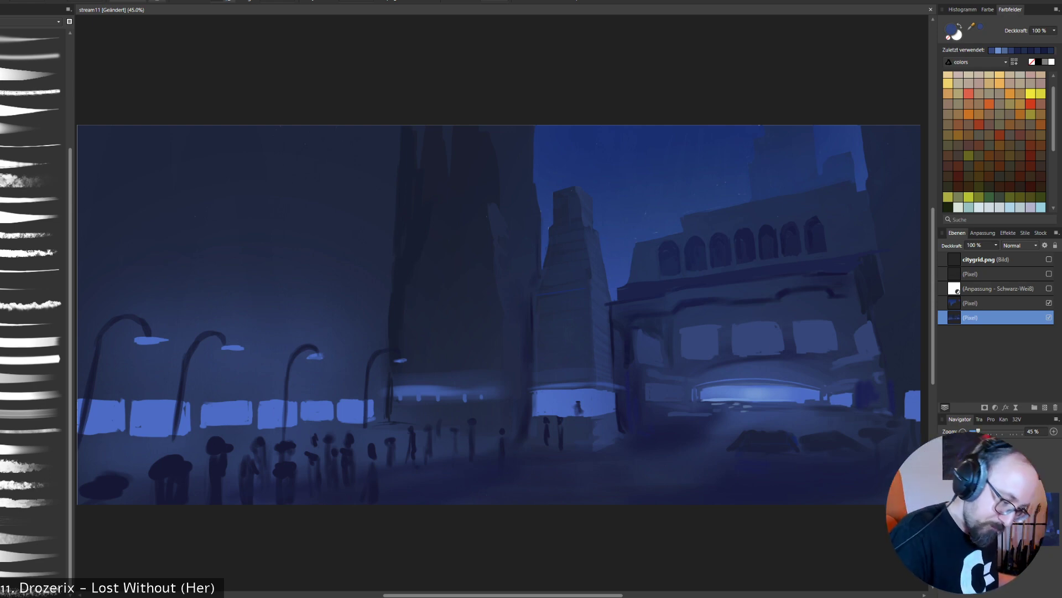
- Touch up the wall beside the arcade's first large window and the ground in front of the entrance with sampled blues
left_click(775, 423, "alt")
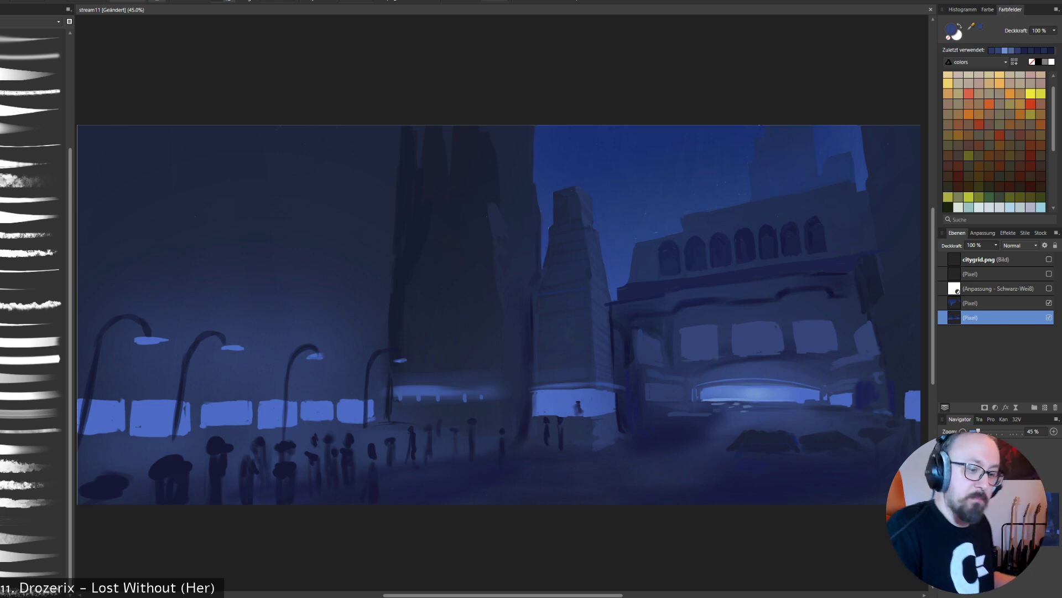
left_click(674, 342, "alt")
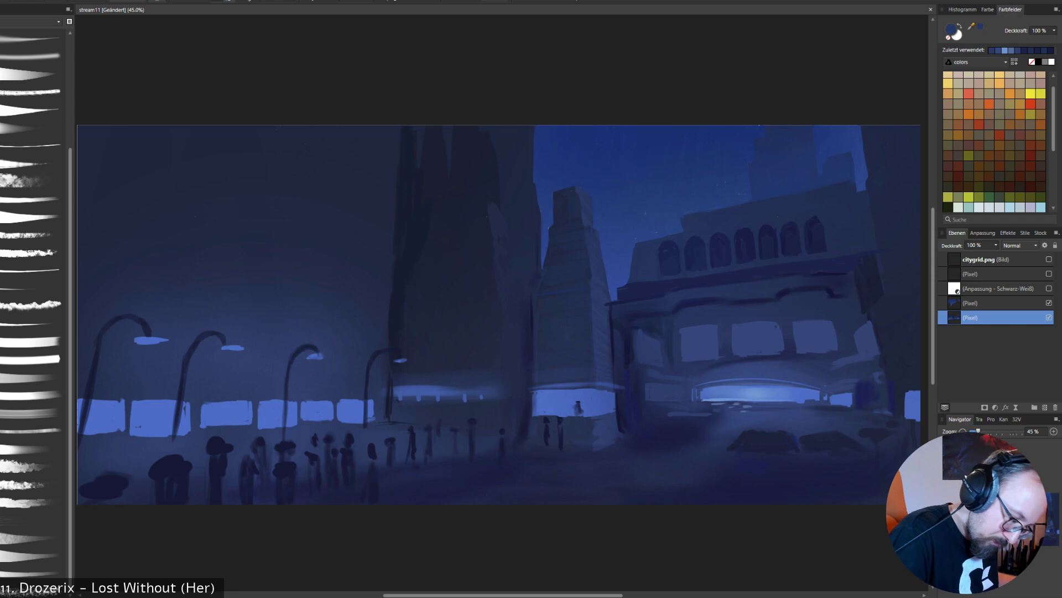
left_click_drag(680, 326, 679, 359)
left_click(714, 470, "alt")
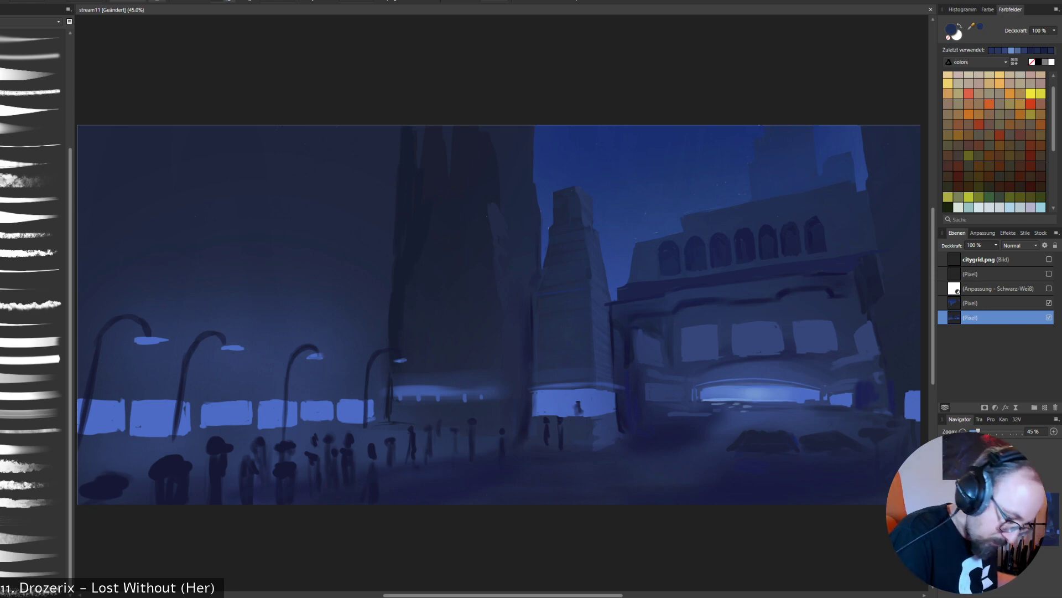
left_click_drag(736, 466, 775, 468)
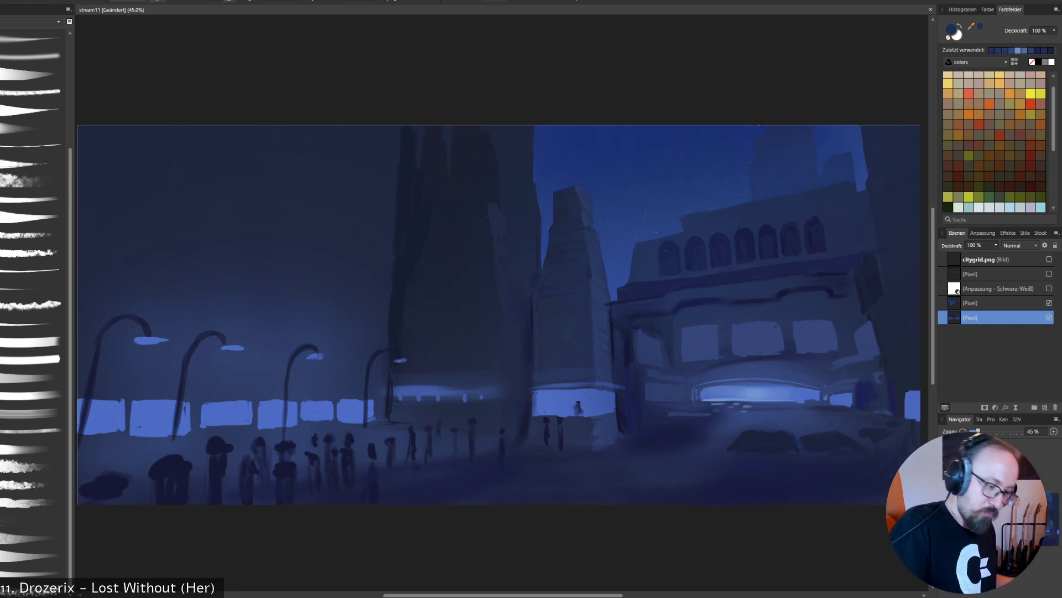
- Refine the narrow side window of the arcade and the ground edge before the lit entrance with sampled navy tones
left_click(650, 331, "alt")
left_click_drag(636, 334, 666, 362)
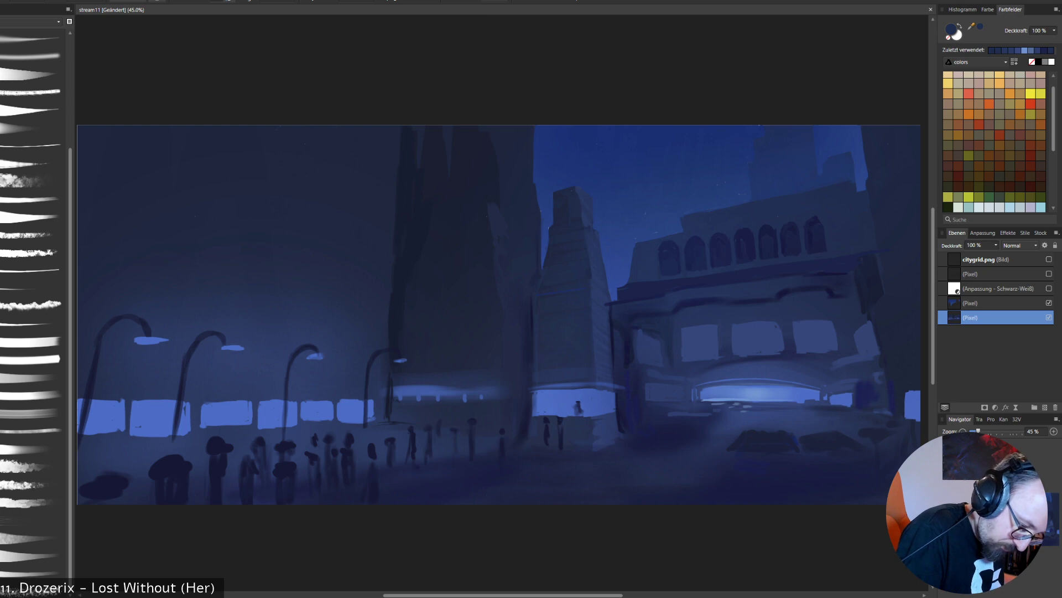
left_click(731, 408, "alt")
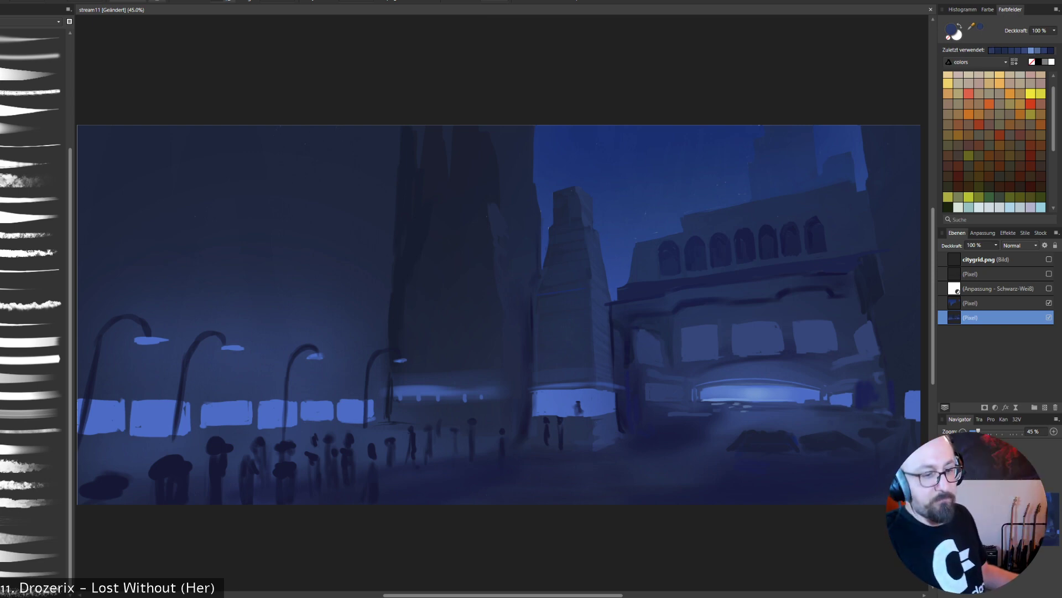
left_click(653, 331, "alt")
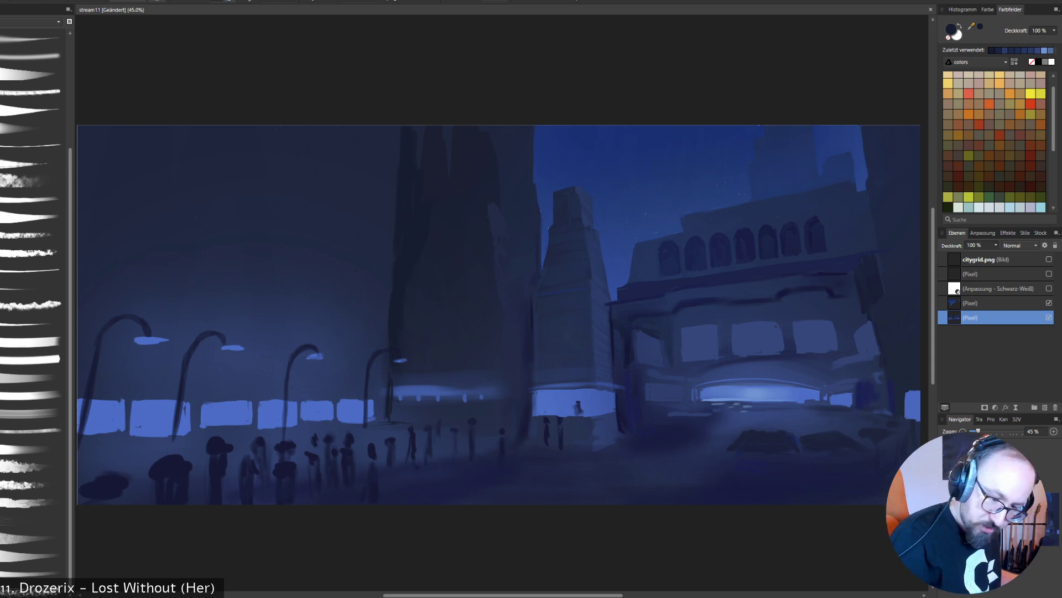
- Show the line sketch and repaint the stepped faces and edges of the tall dark tower in sampled navy tones
left_click(1049, 274)
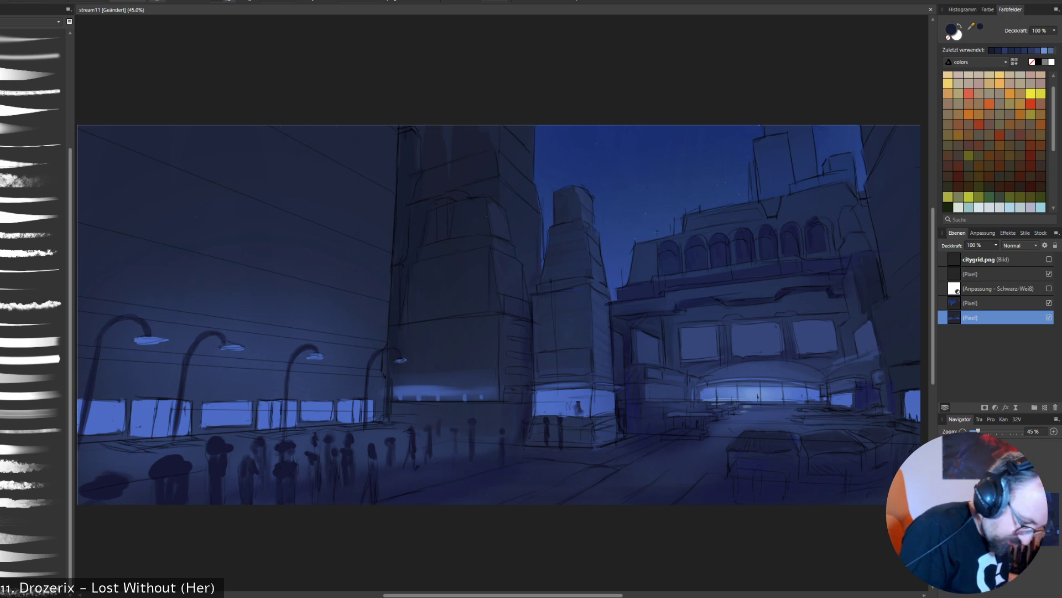
left_click(394, 334, "alt")
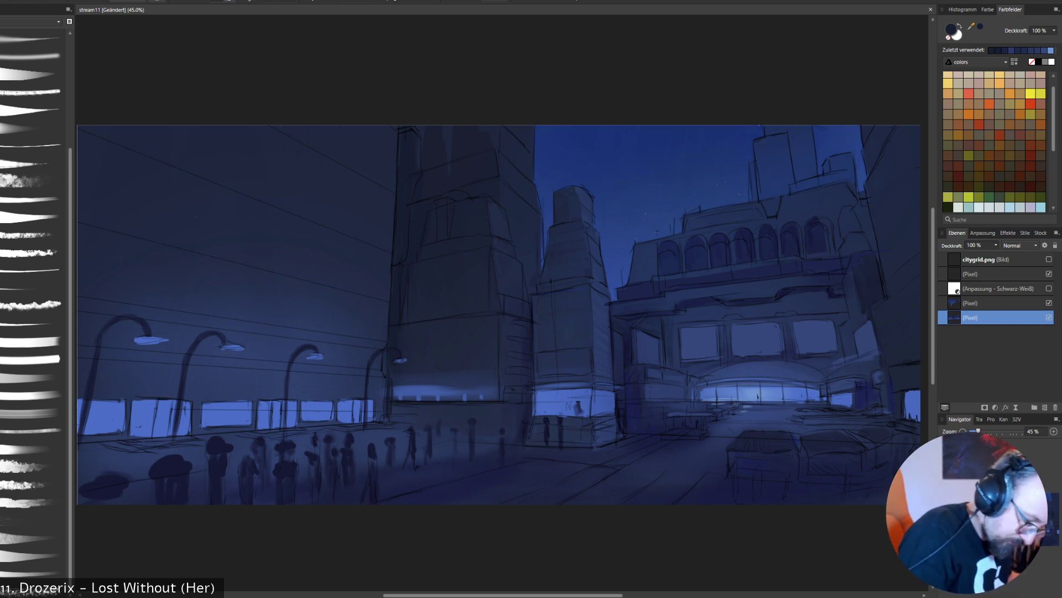
left_click(515, 343, "alt")
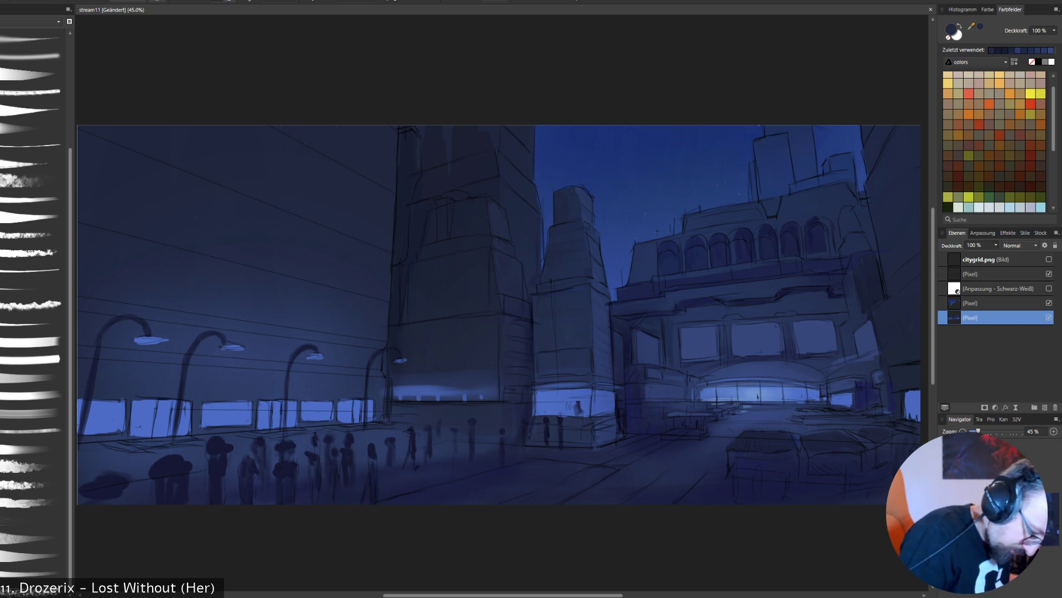
left_click(463, 303, "alt")
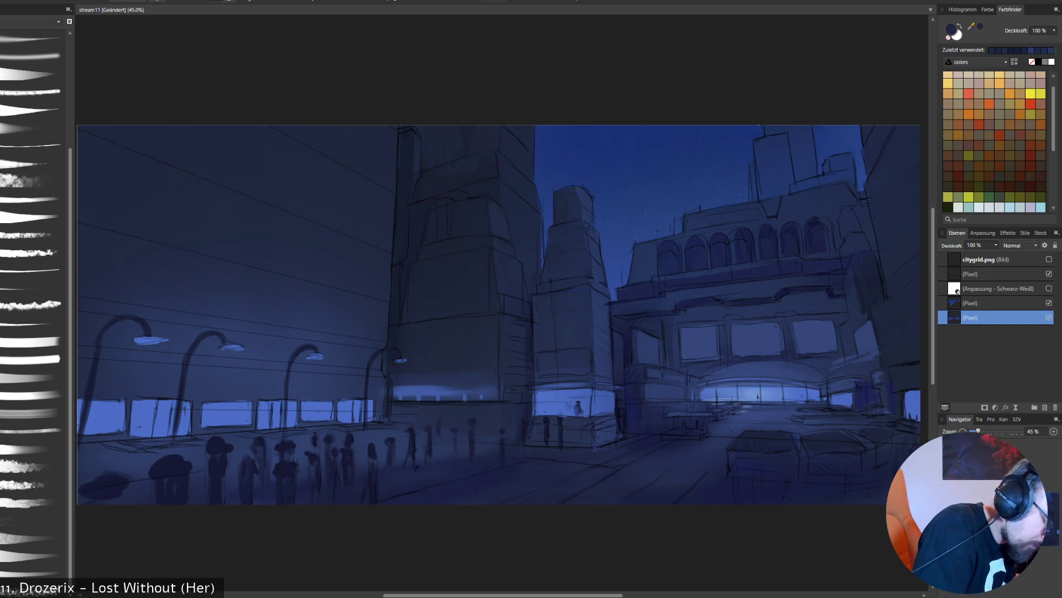
left_click_drag(405, 217, 403, 250)
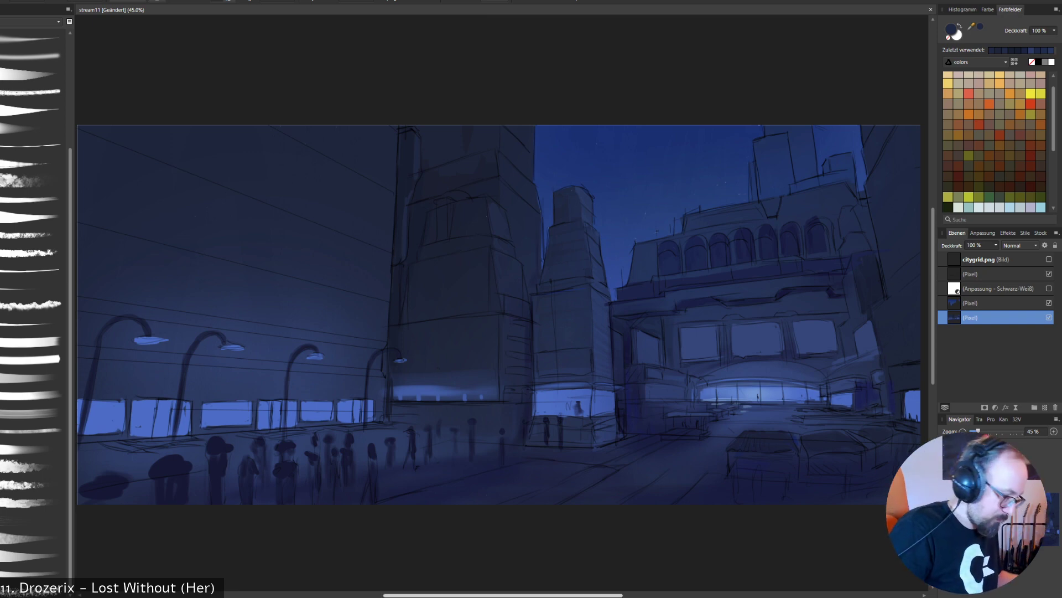
left_click(348, 412, "alt")
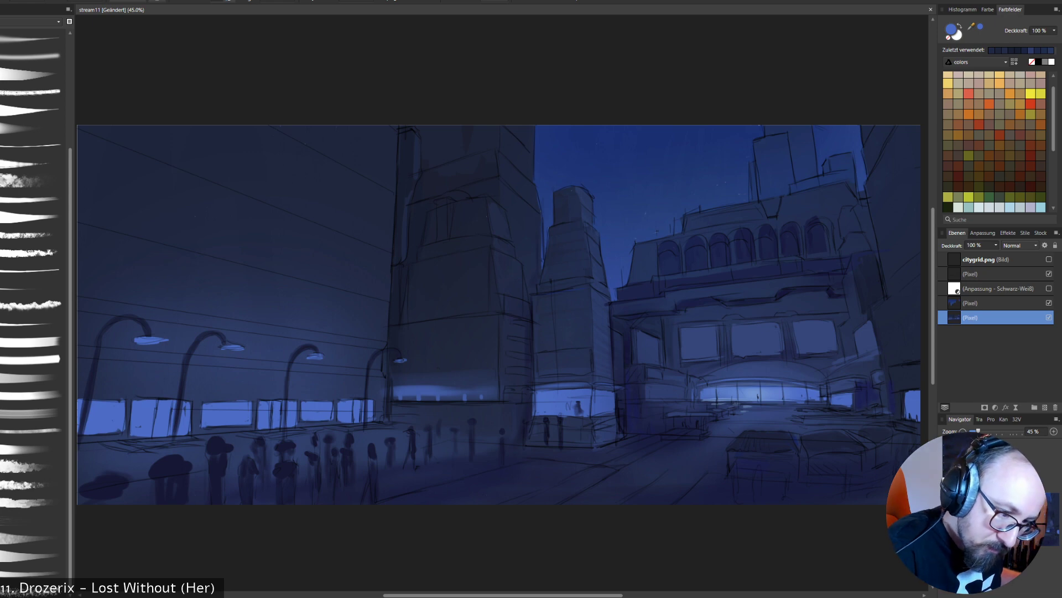
double_click(951, 29)
left_click(252, 158)
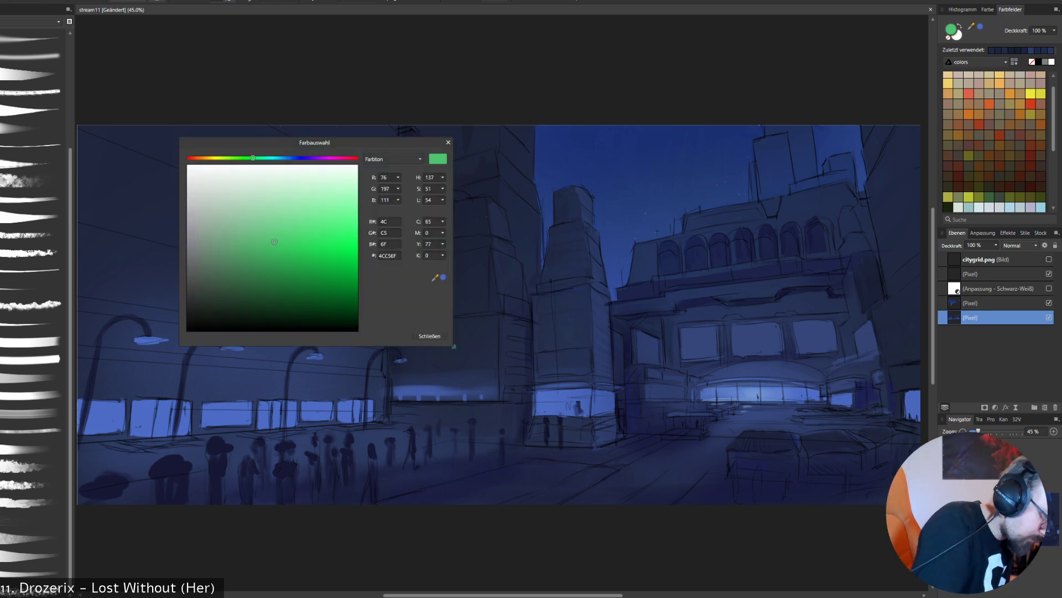
left_click(430, 336)
left_click_drag(741, 468, 735, 469)
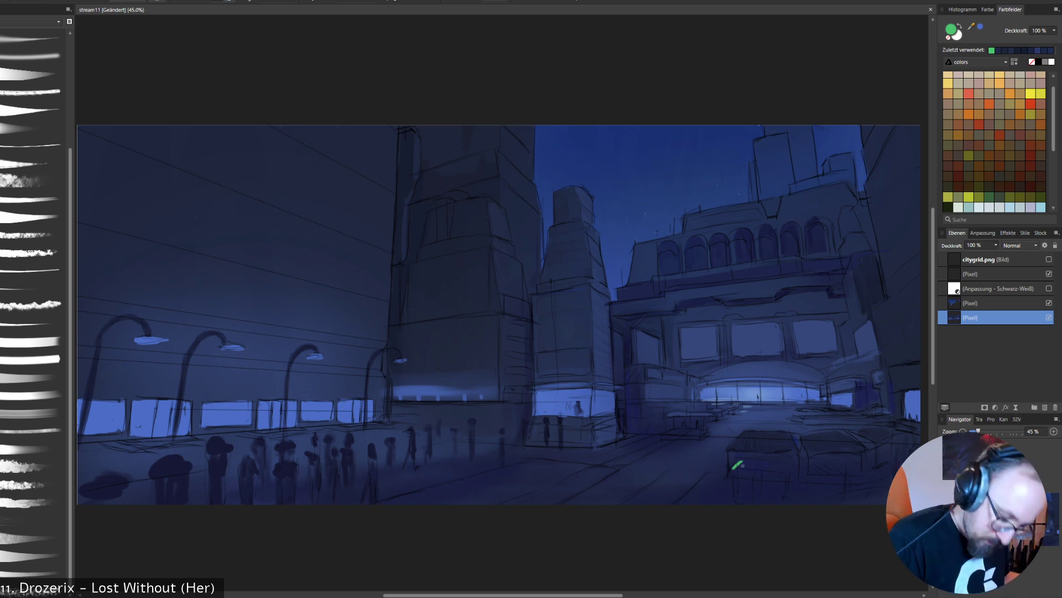
key("ctrl+z")
mouse_move(734, 469)
left_mouse_down()
mouse_move(741, 460)
mouse_move(790, 470)
mouse_move(752, 468)
left_mouse_up()
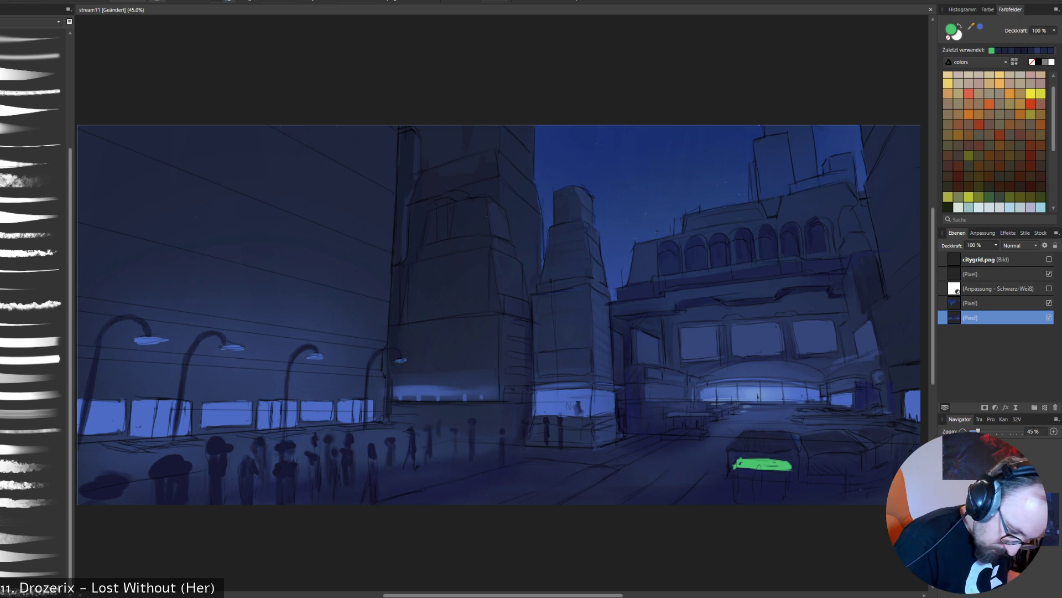
key("ctrl+z")
key("ctrl+z")
key("ctrl+z")
key("ctrl+z")
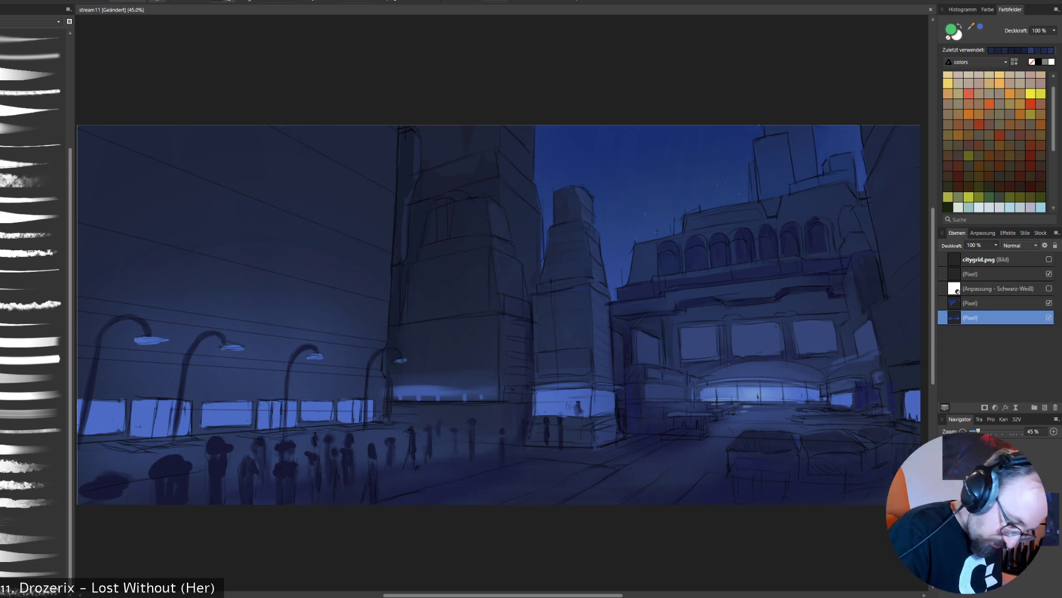
- Paint the tables and their supports in front of the arcade in sampled navy tones, and touch up the tall dark tower
left_click(693, 377, "alt")
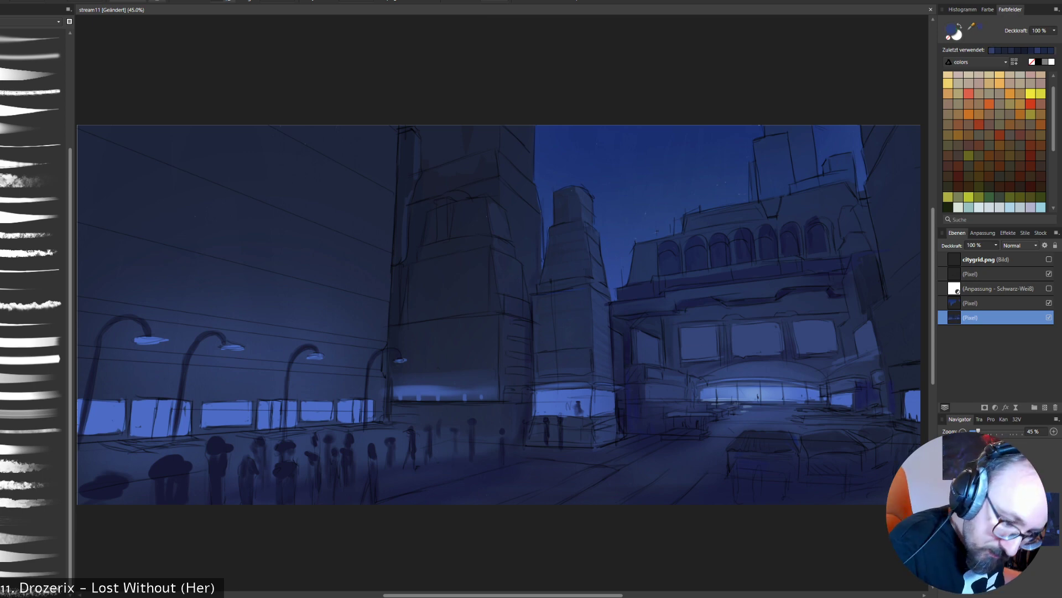
left_click(663, 388, "alt")
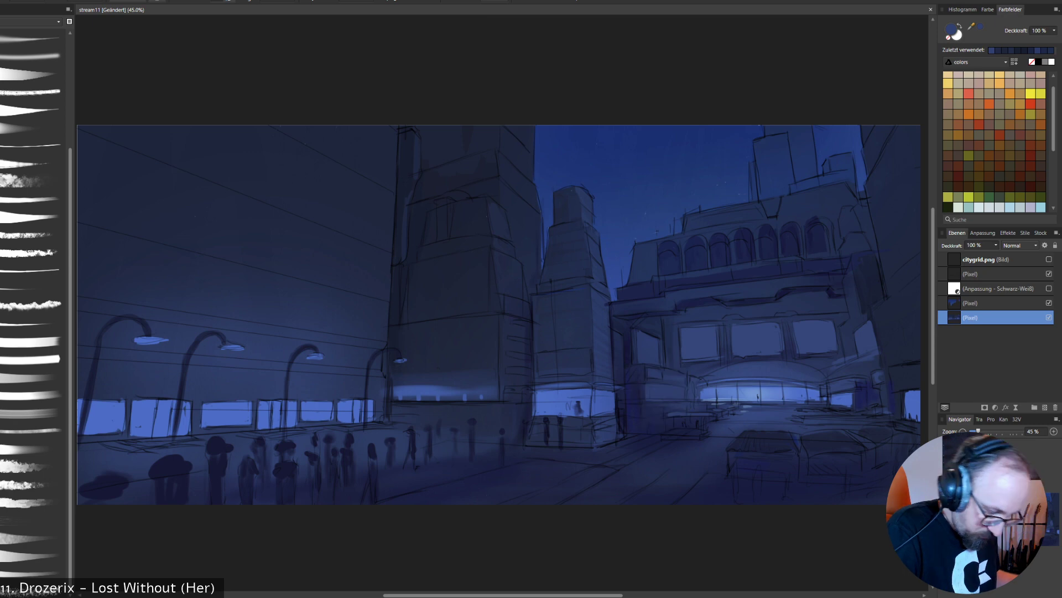
left_click(700, 430, "alt")
left_click(699, 427, "alt")
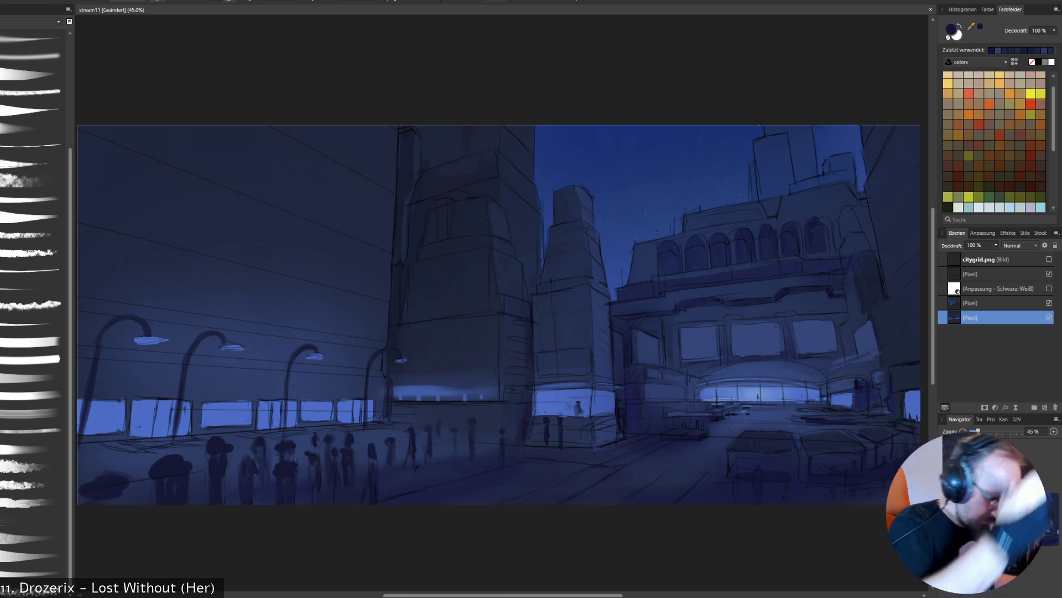
left_click(521, 347, "alt")
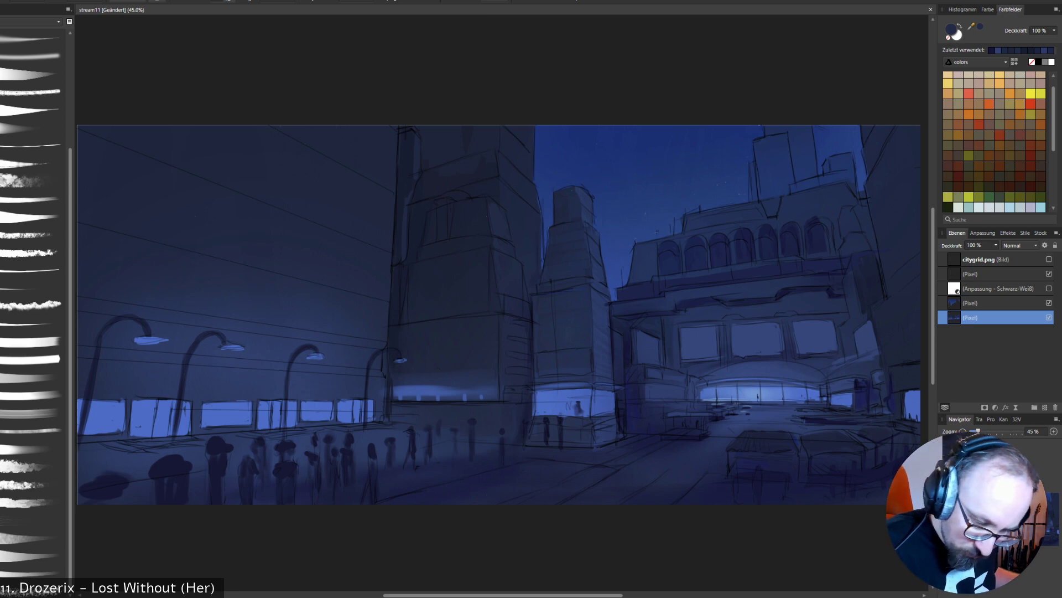
- Move the line sketch layer beneath the black-and-white adjustment and merge it with both paint layers into a single pixel layer
left_click(1050, 274)
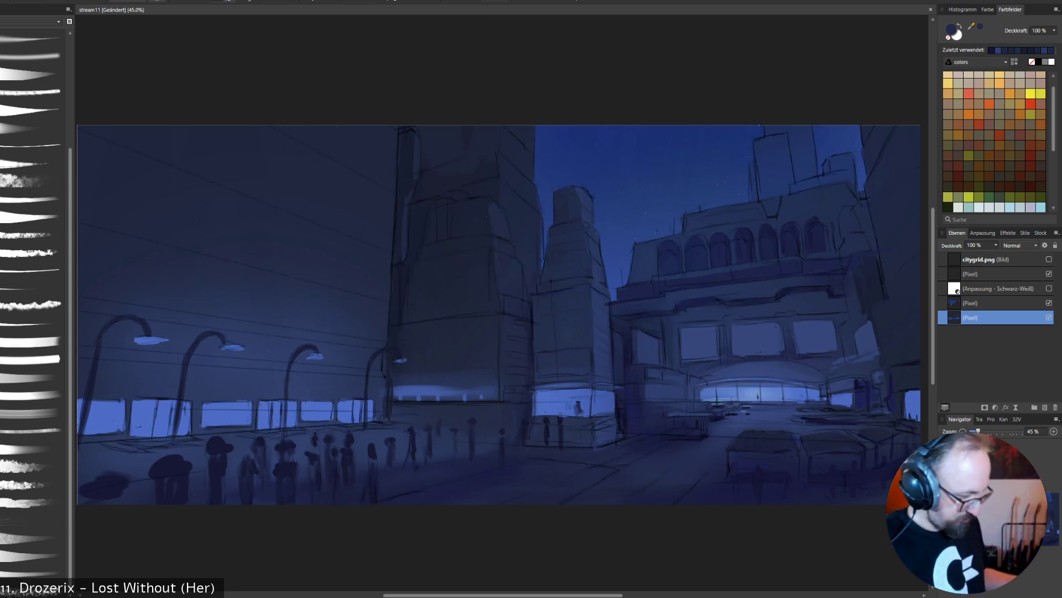
left_click(996, 274)
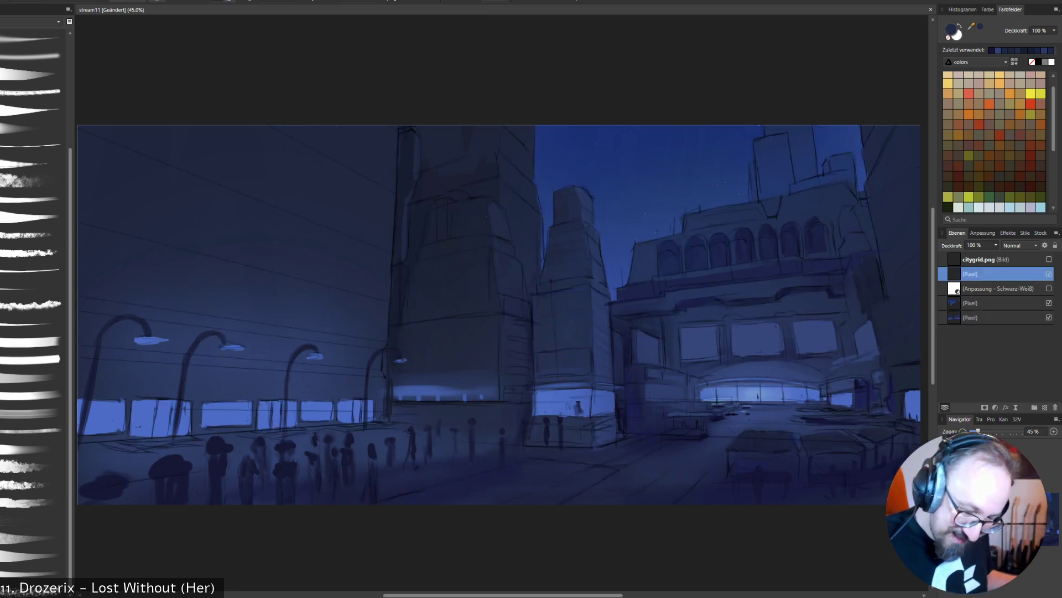
left_click_drag(996, 274, 996, 303)
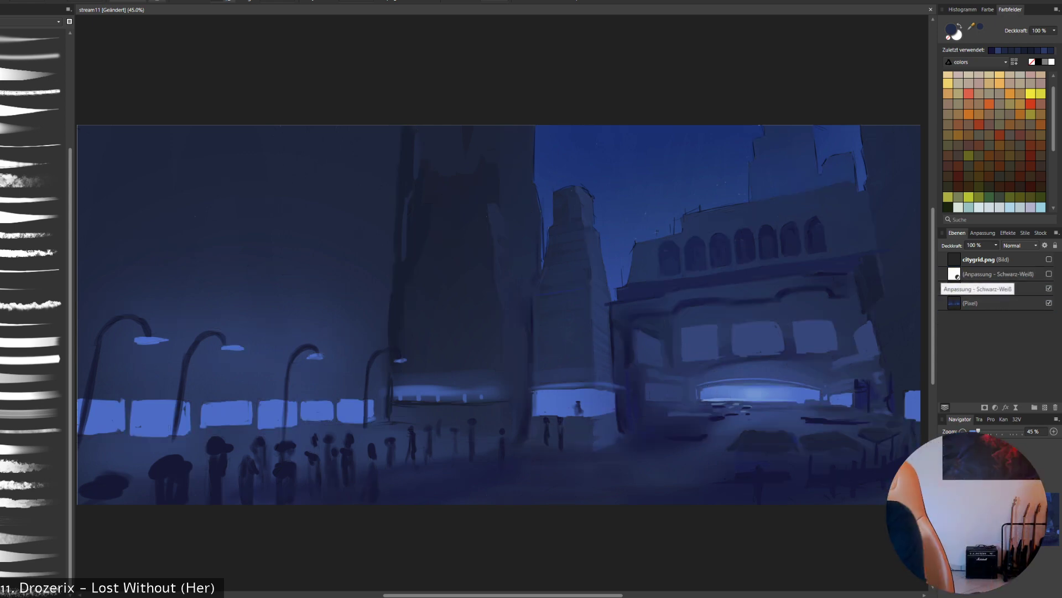
key("ctrl+z")
left_click_drag(978, 273, 978, 311)
key("ctrl+e")
left_click(979, 288)
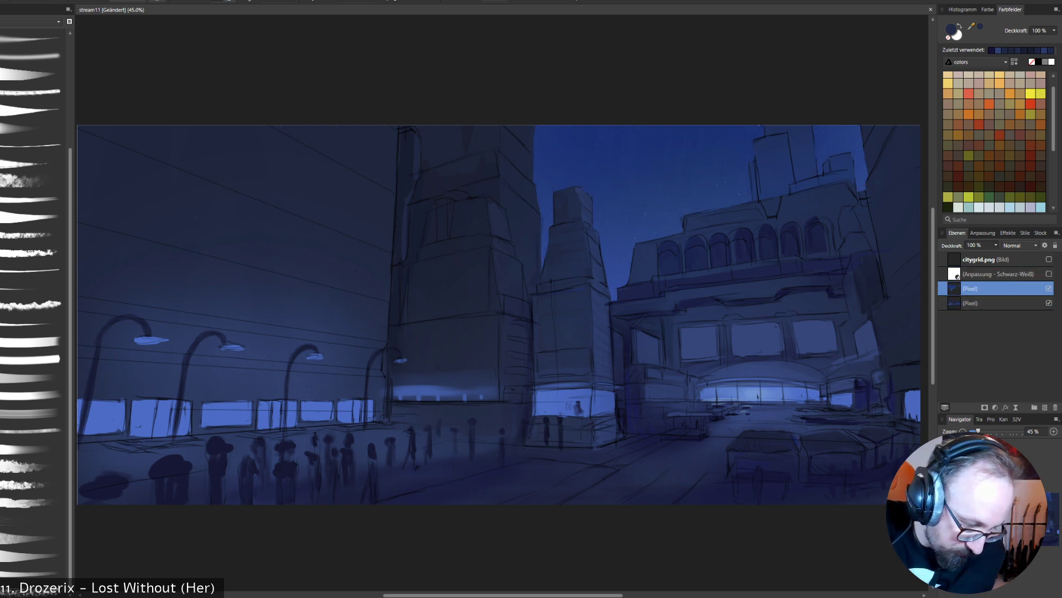
key("ctrl+e")
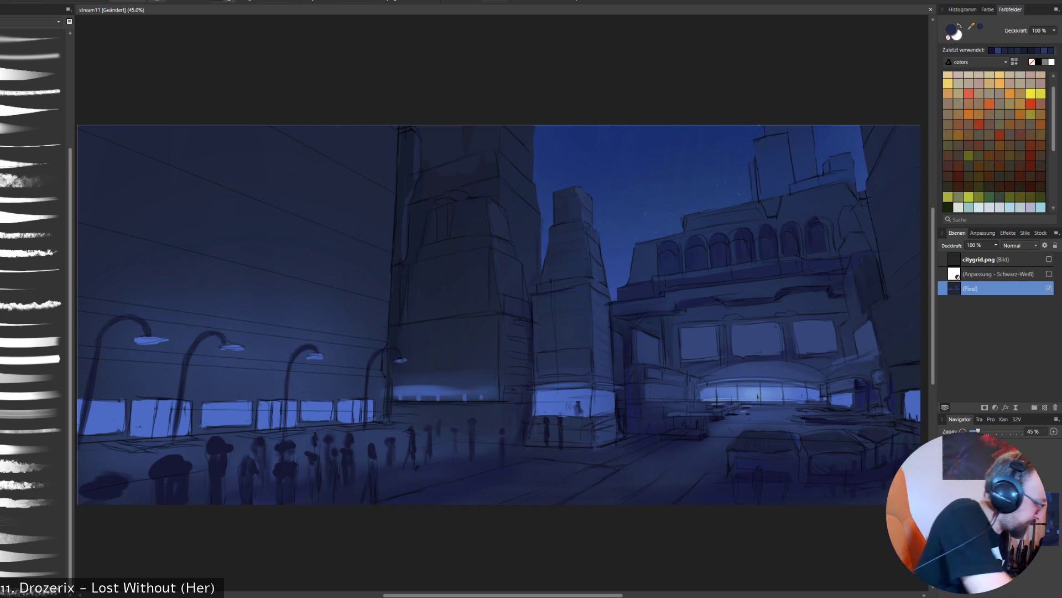
- Paint over the stray sketch lines along the arcade's stepped roof with sampled blues, and clean up the middle large window's edge
left_click(662, 221, "alt")
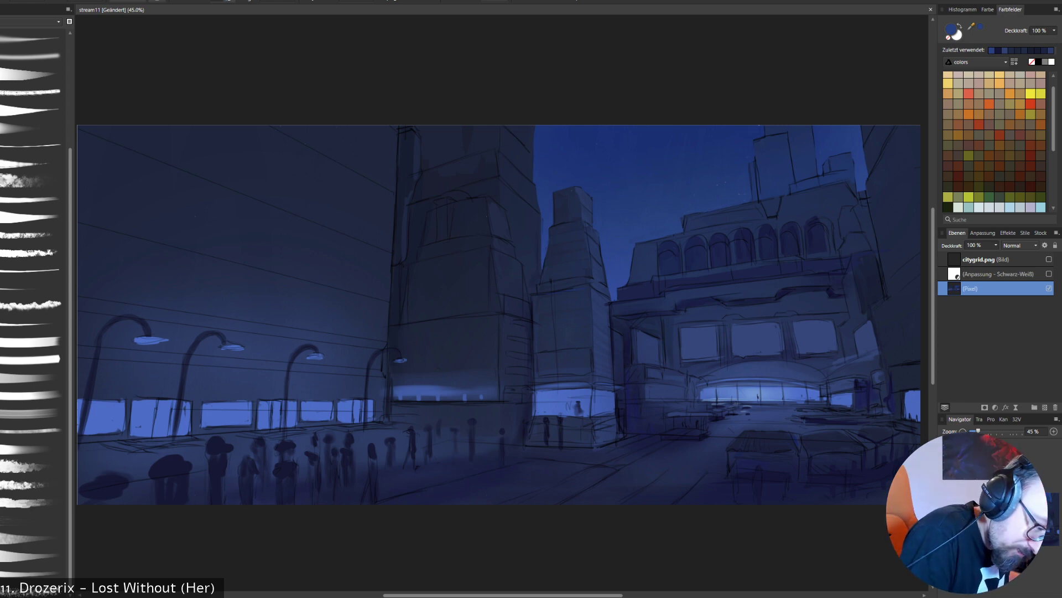
left_click_drag(685, 215, 682, 225)
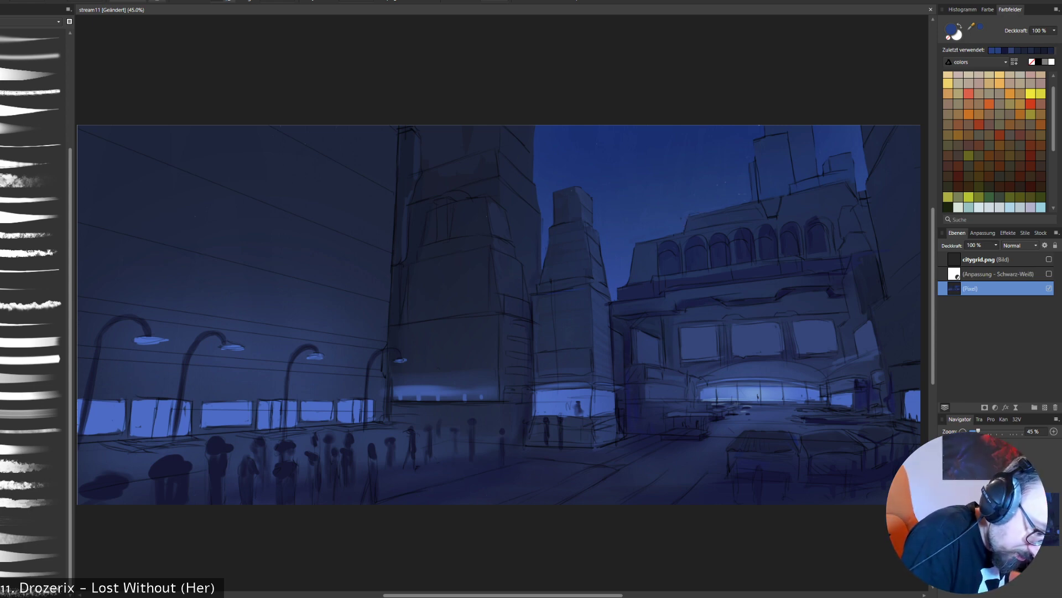
left_click(726, 219, "alt")
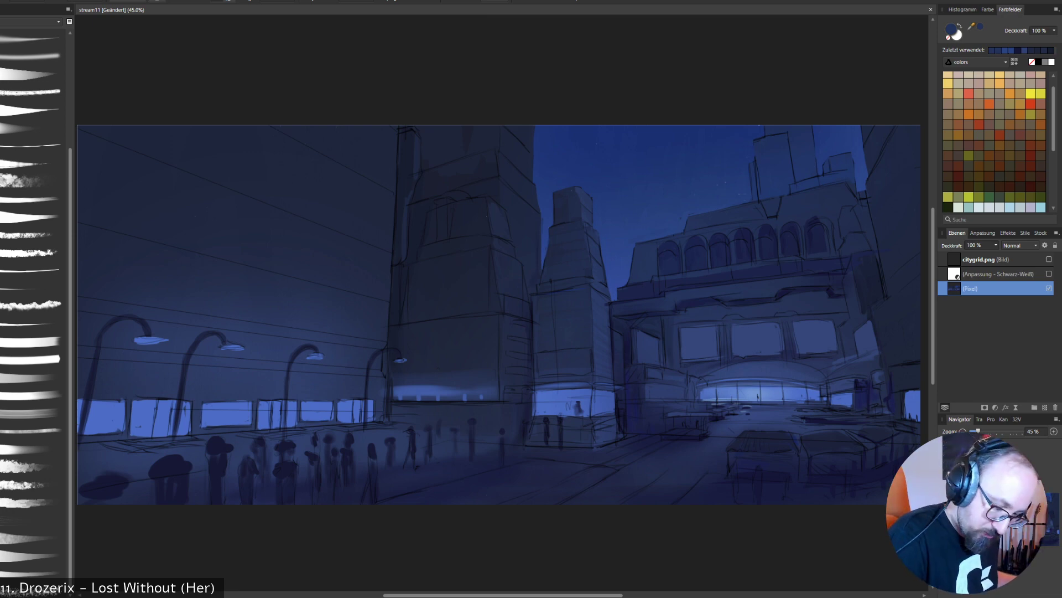
left_click(747, 333, "alt")
left_click_drag(737, 324, 751, 323)
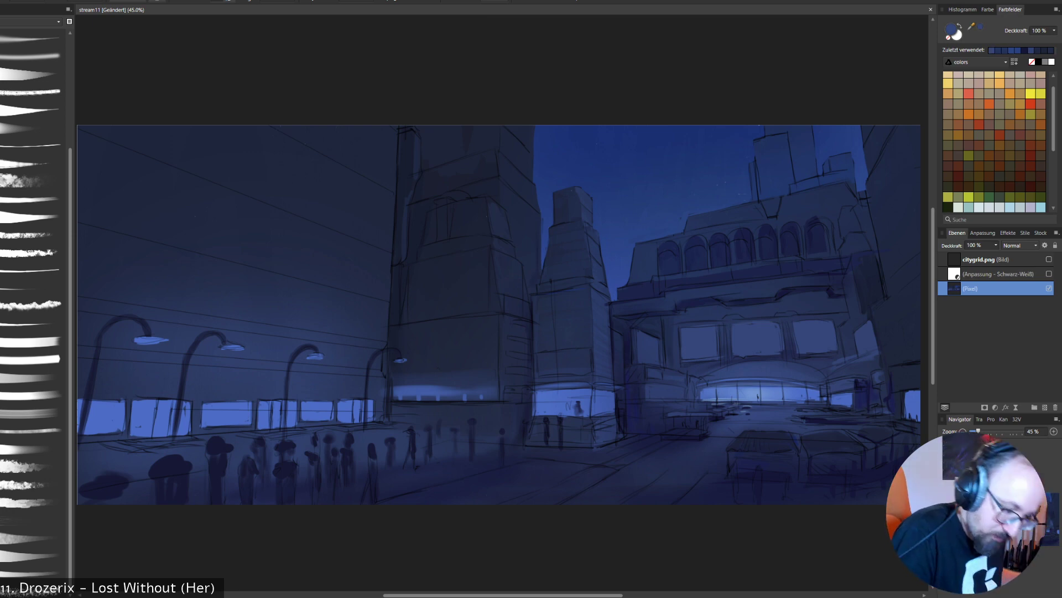
- Save the painting as a new version named stream11-2
left_click(0, 0)
left_click(11, 108)
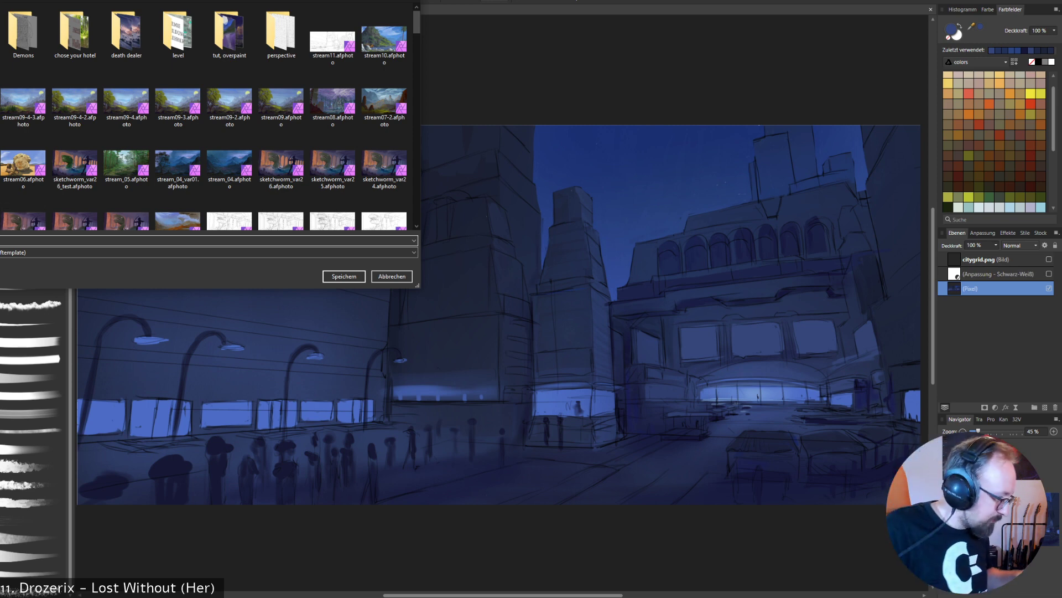
key("Return")
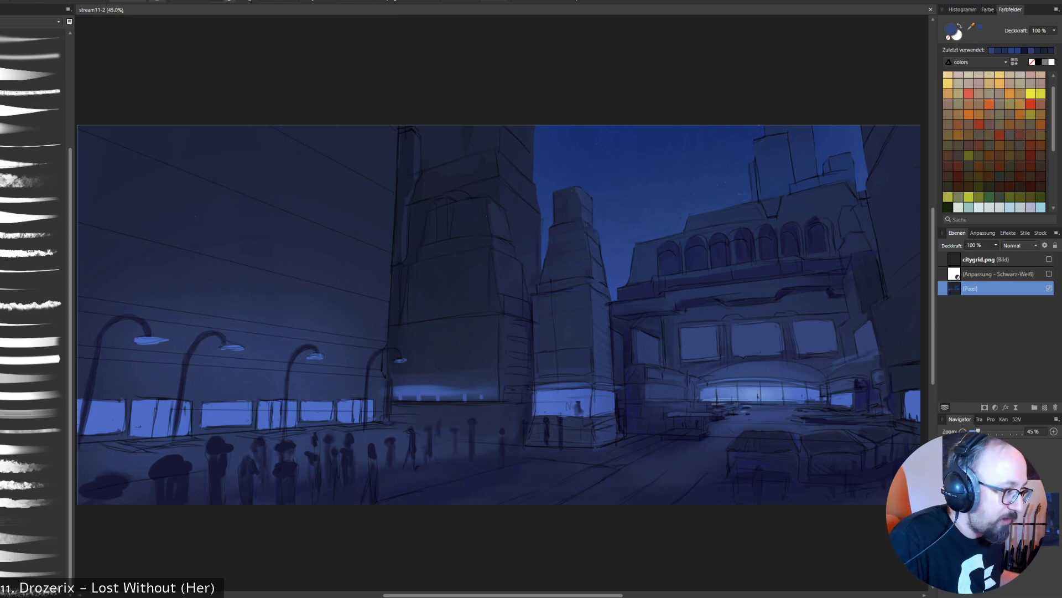
left_click(785, 360, "alt")
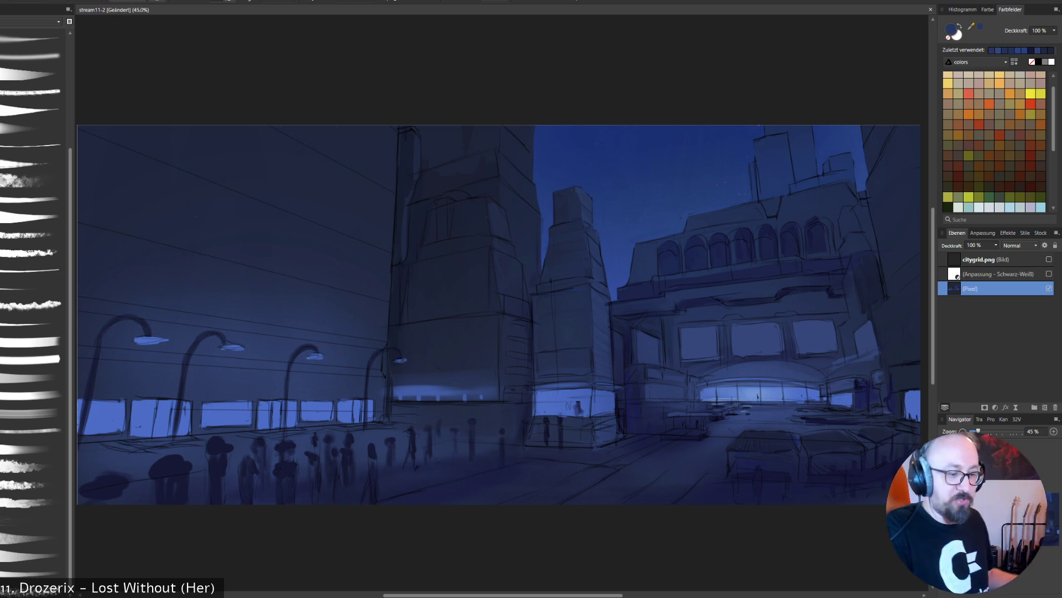
left_click_drag(704, 338, 701, 350)
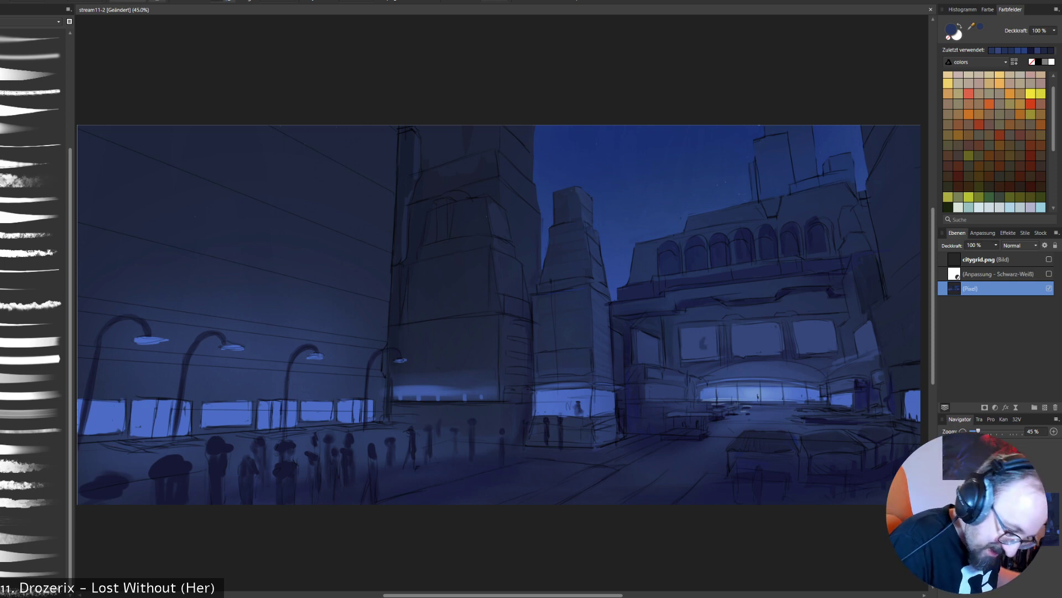
key("ctrl+z")
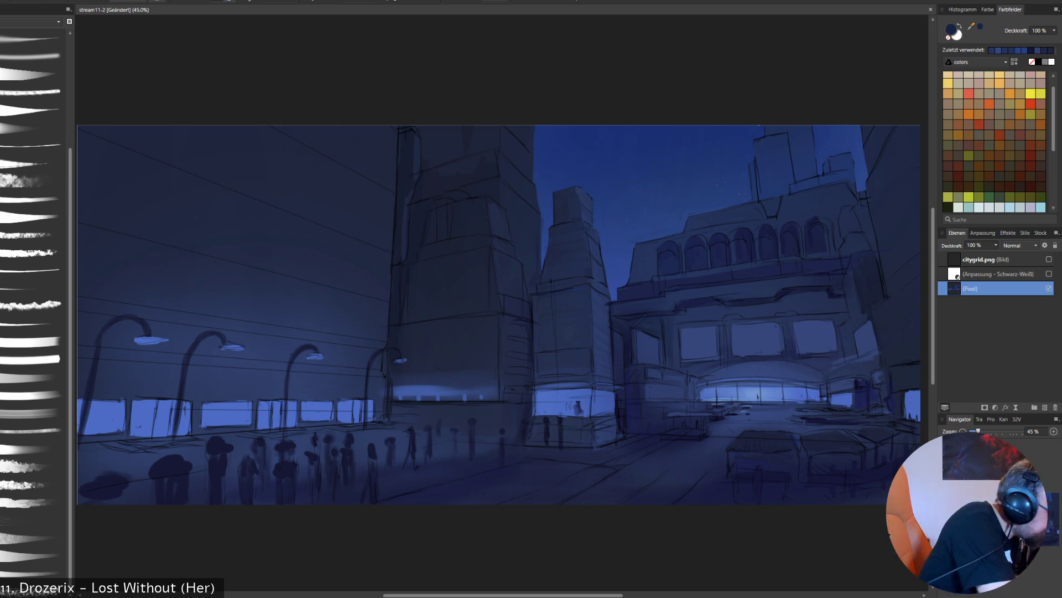
- Paint small lit windows on the low building beside the arcade in sampled bright blue, following the perspective grid, and divide them with dark strokes
left_click(30, 56)
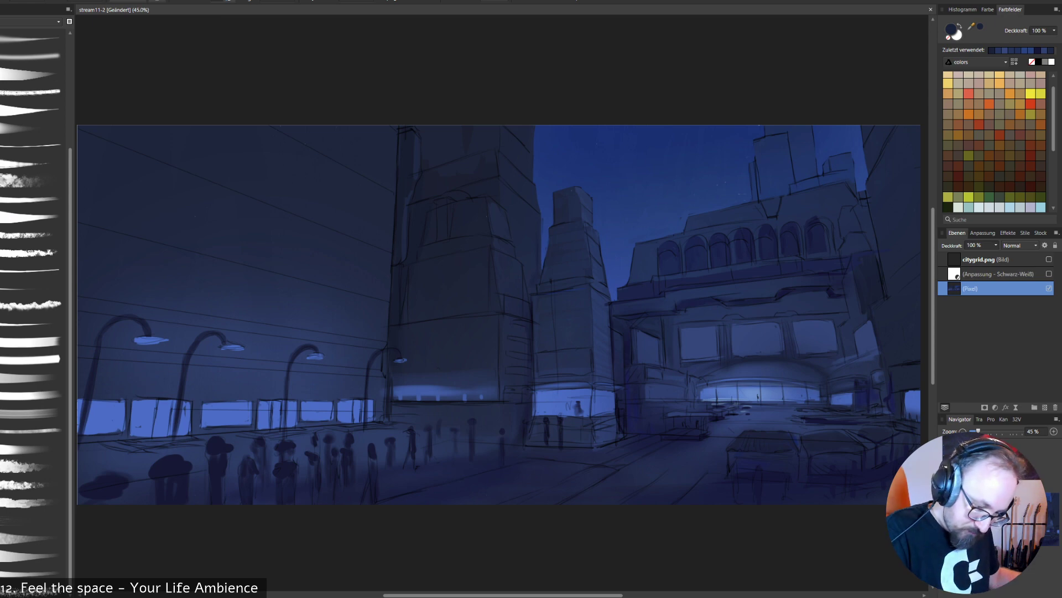
left_click(754, 388, "alt")
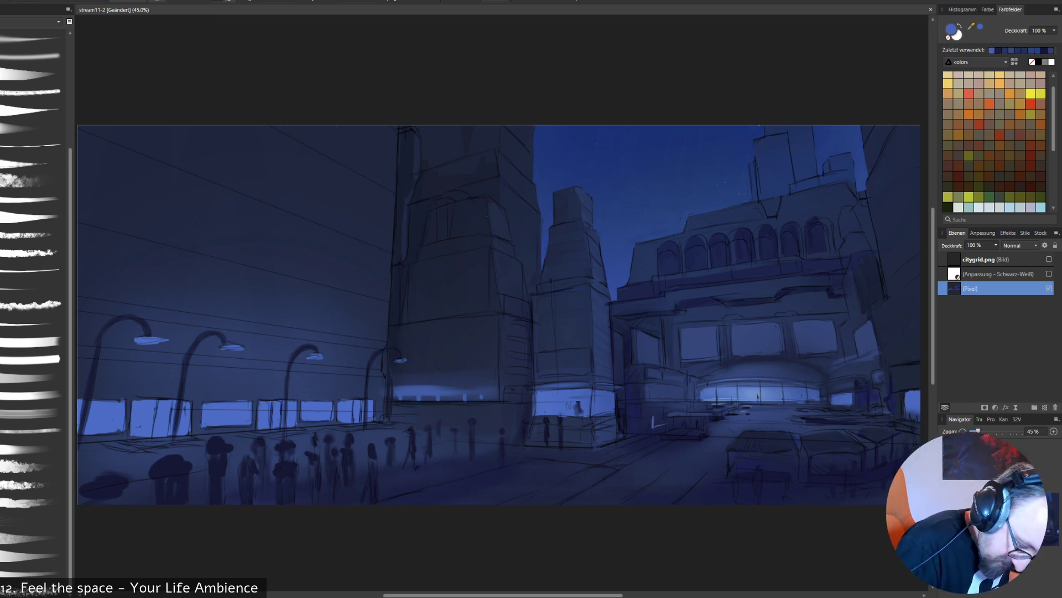
left_click(1049, 259)
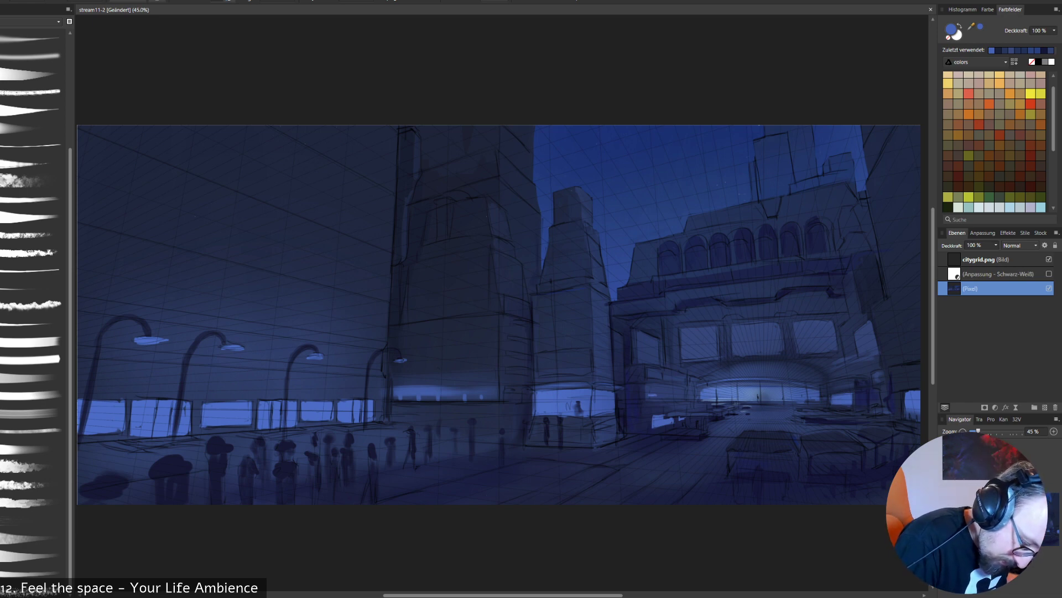
left_click_drag(651, 390, 662, 393)
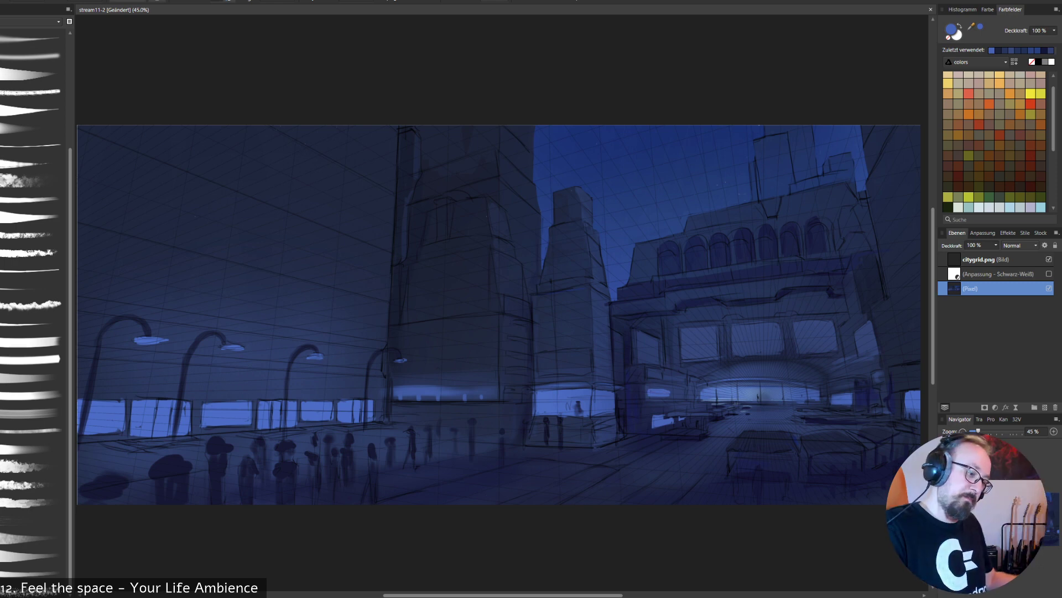
left_click(676, 391, "alt")
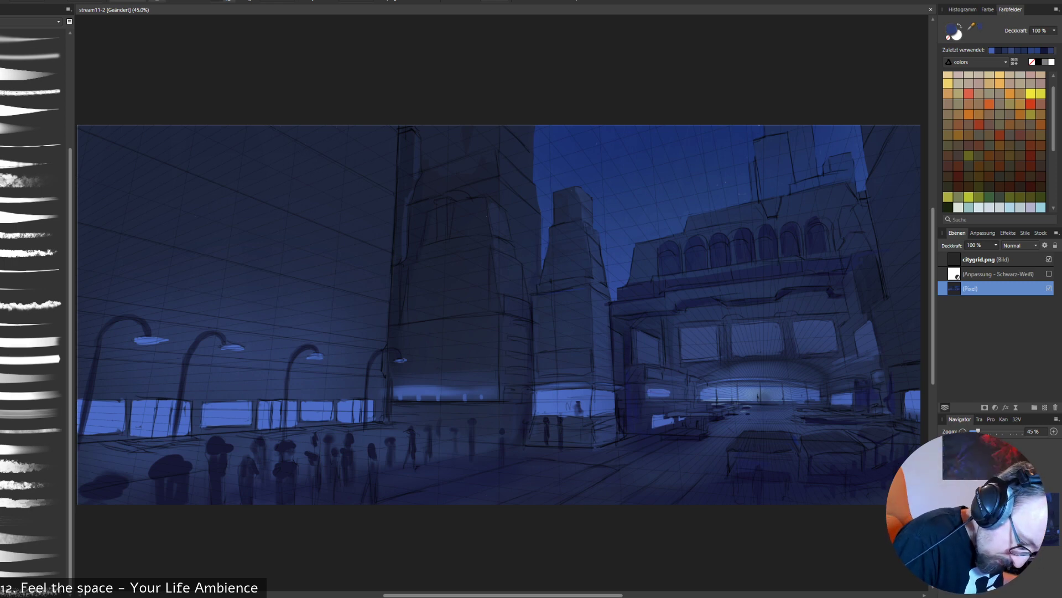
left_click_drag(671, 389, 671, 397)
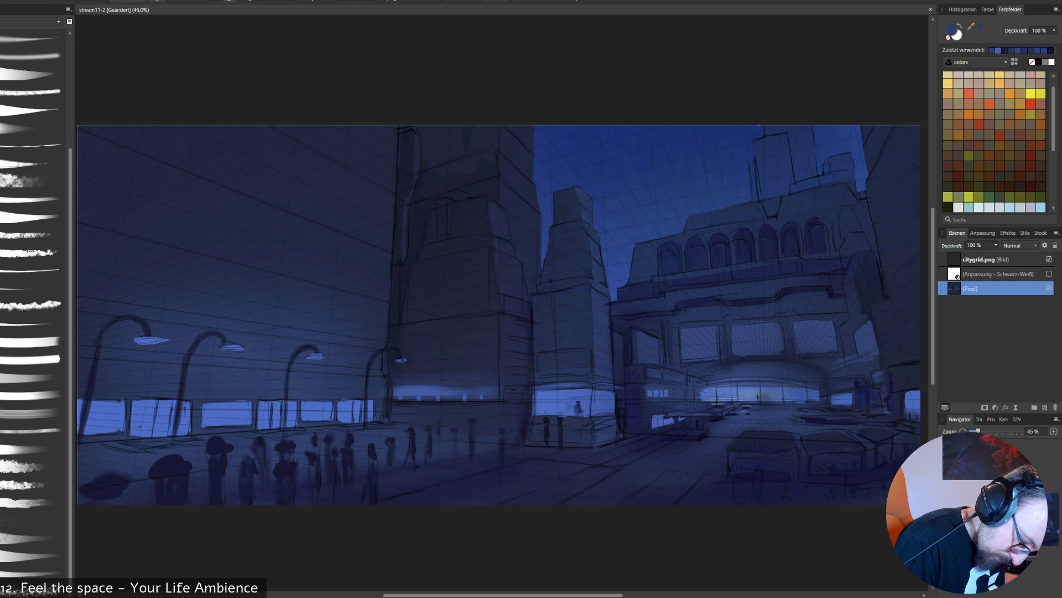
key("alt")
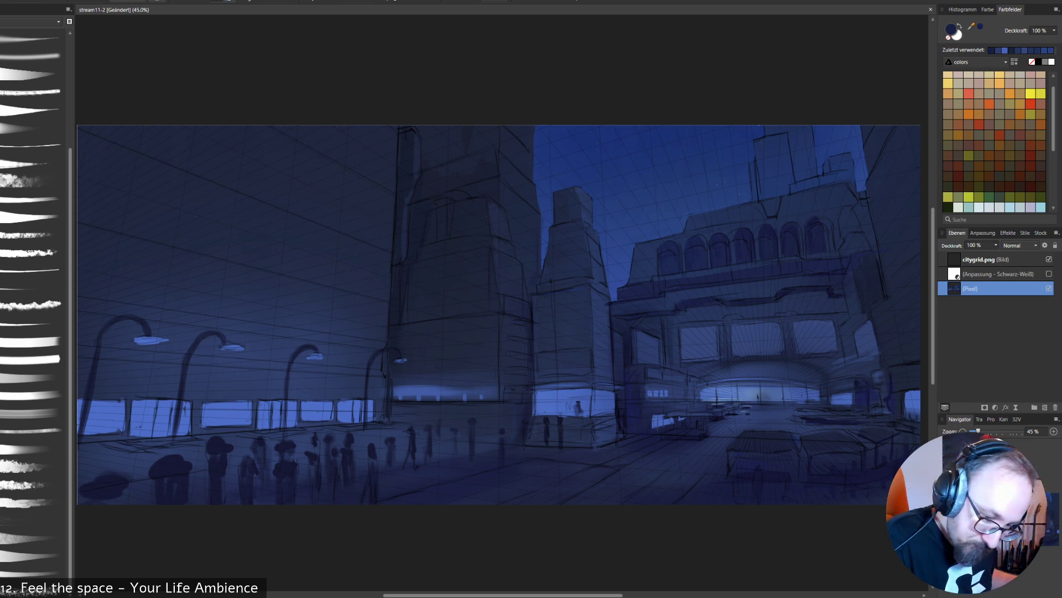
- Hide the perspective grid and paint over sketch lines at the middle tower's base and around the tables with sampled blues
left_click(1049, 260)
left_click(706, 435, "alt")
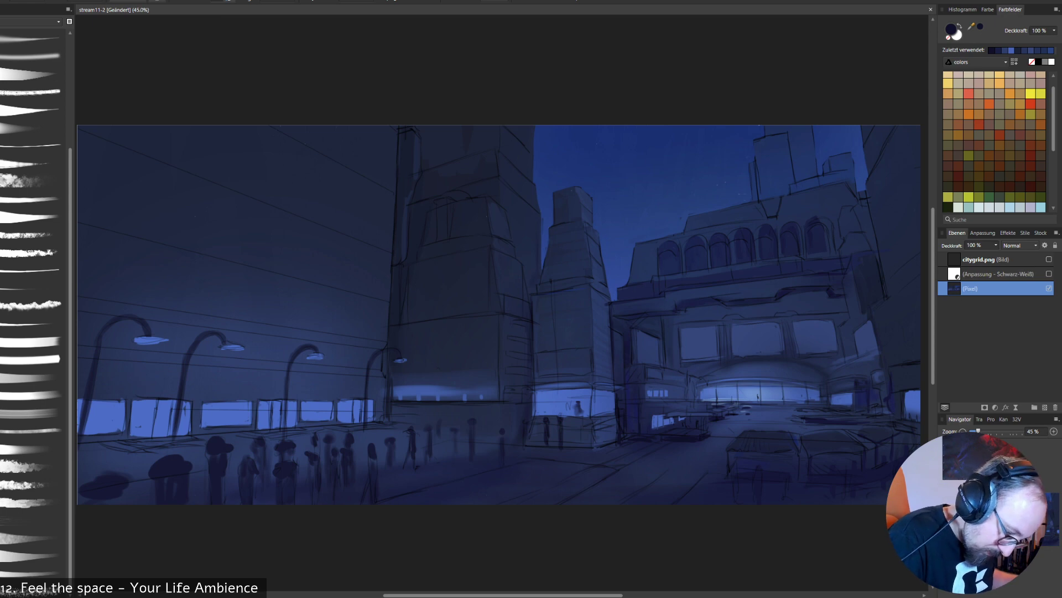
left_click(621, 428, "alt")
left_click_drag(618, 417, 619, 434)
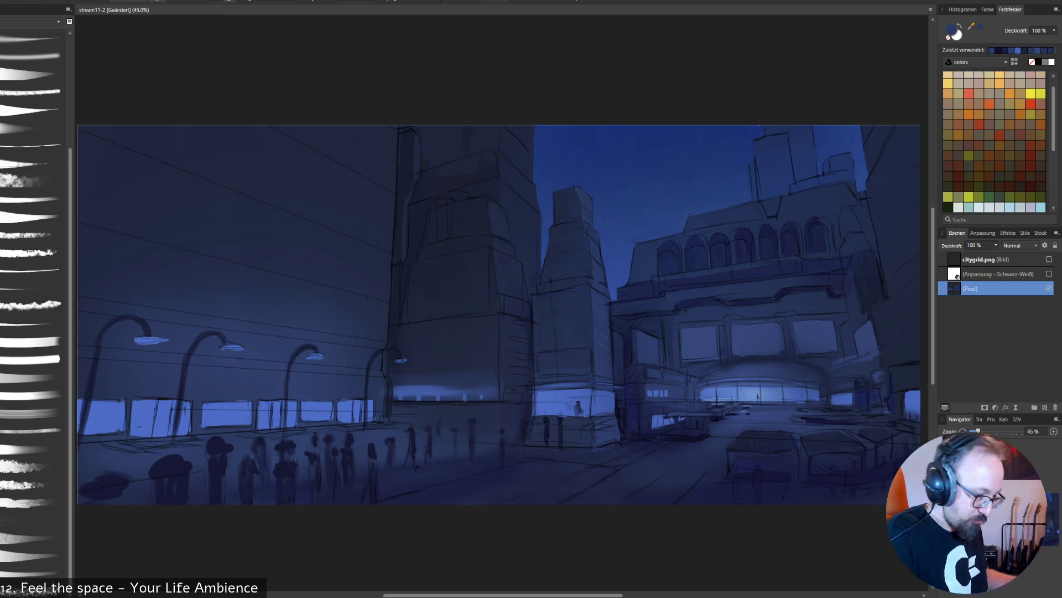
left_click_drag(795, 434, 798, 442)
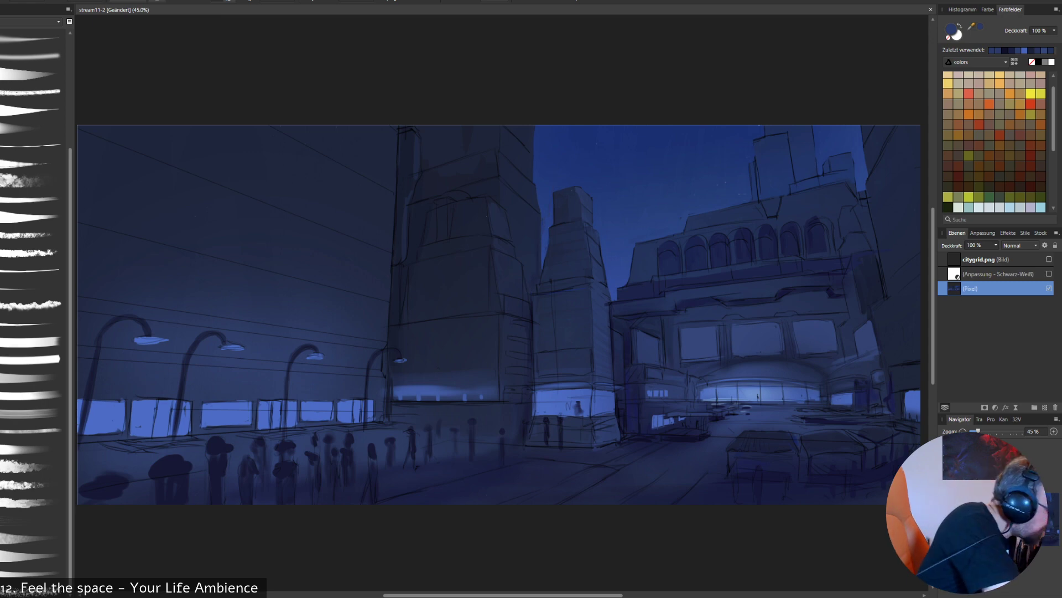
- Select the middle tower's upper section with a freehand outline, and sample the bright window blue for the soft brush
left_click_drag(555, 191, 545, 266)
key("ctrl+z")
mouse_move(555, 190)
left_mouse_down()
mouse_move(536, 286)
mouse_move(554, 293)
mouse_move(588, 287)
mouse_move(601, 233)
mouse_move(575, 185)
left_mouse_up()
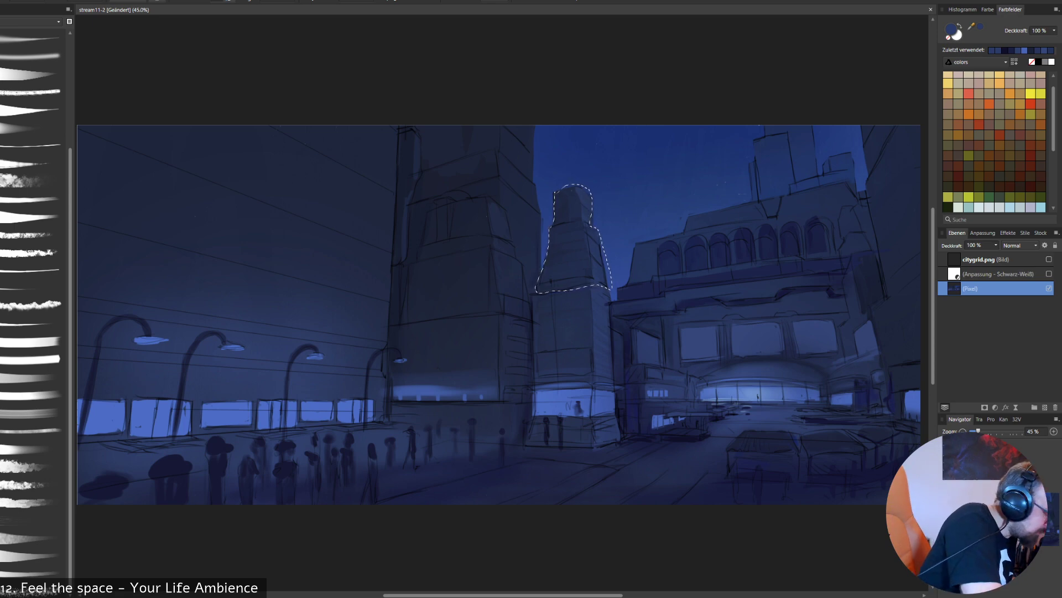
left_click(32, 55)
left_click(563, 403, "alt")
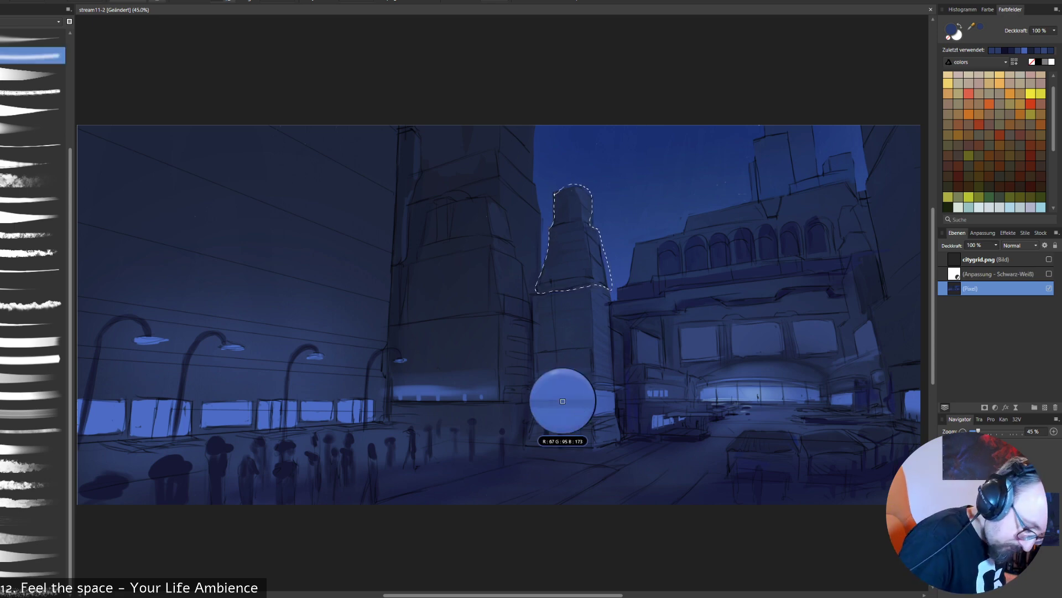
key("bracketright")
key("bracketright")
key("bracketright")
key("bracketright")
key("bracketright")
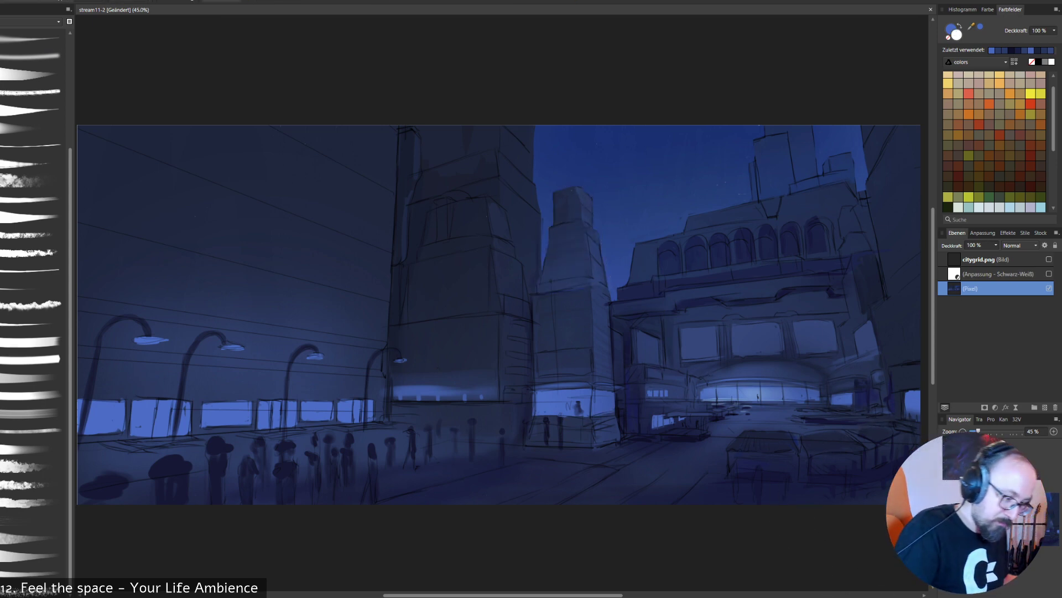
key("ctrl+z")
key("ctrl+z")
key("ctrl+z")
key("ctrl+z")
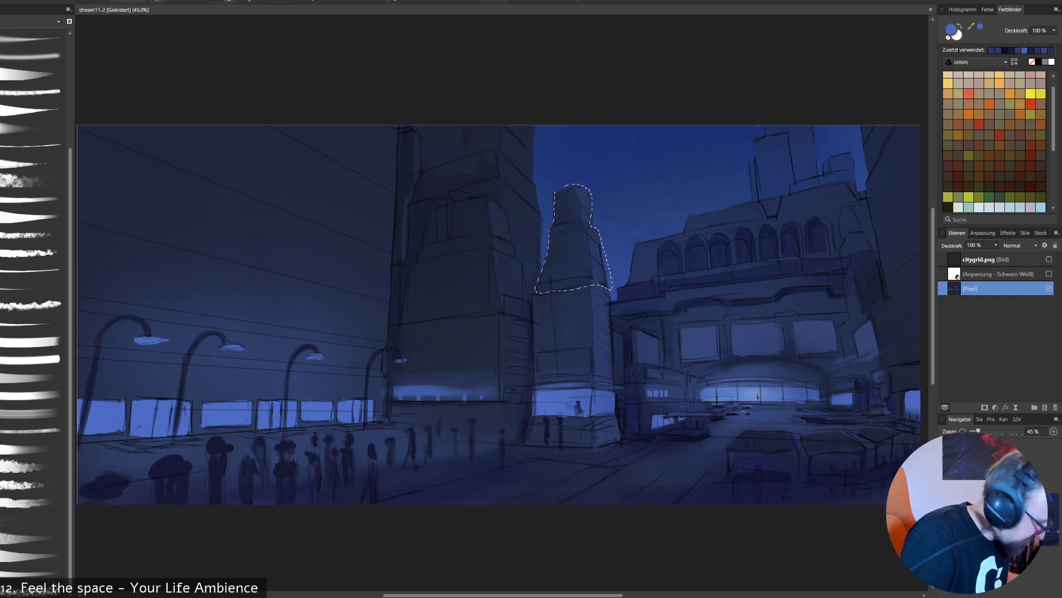
- Brush a faint blue glow into the selected upper section of the middle tower with a very large soft brush, and deselect
right_click(651, 241)
left_click(651, 184)
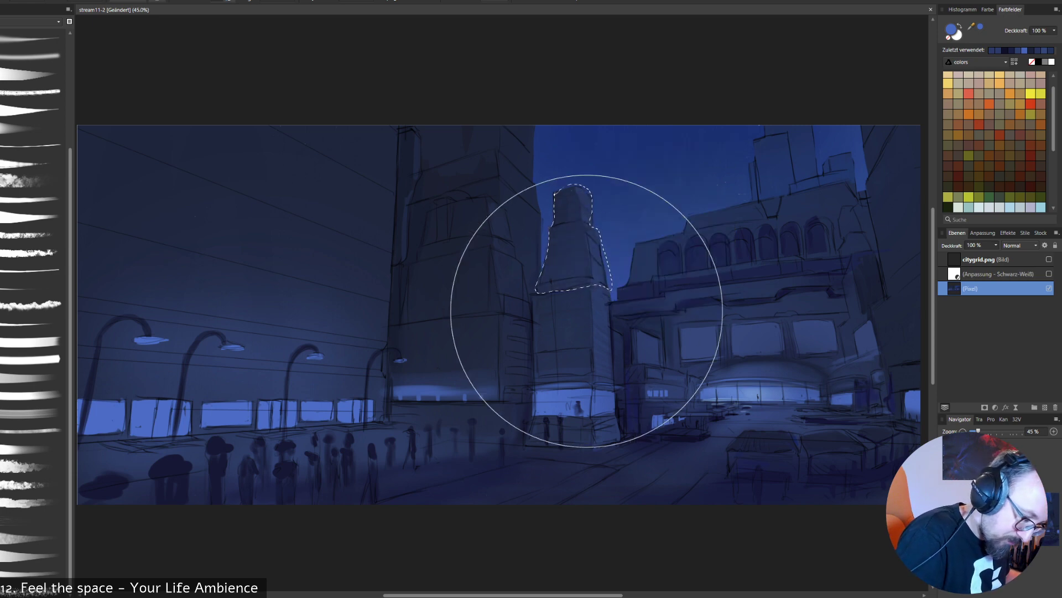
right_click(636, 324)
left_click(634, 271)
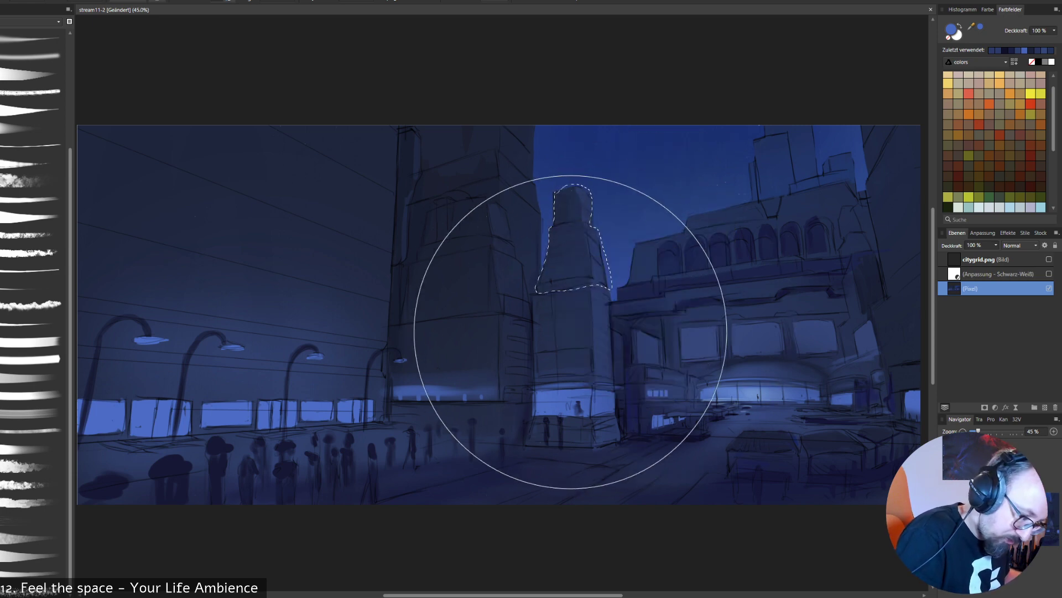
left_click_drag(571, 332, 581, 321)
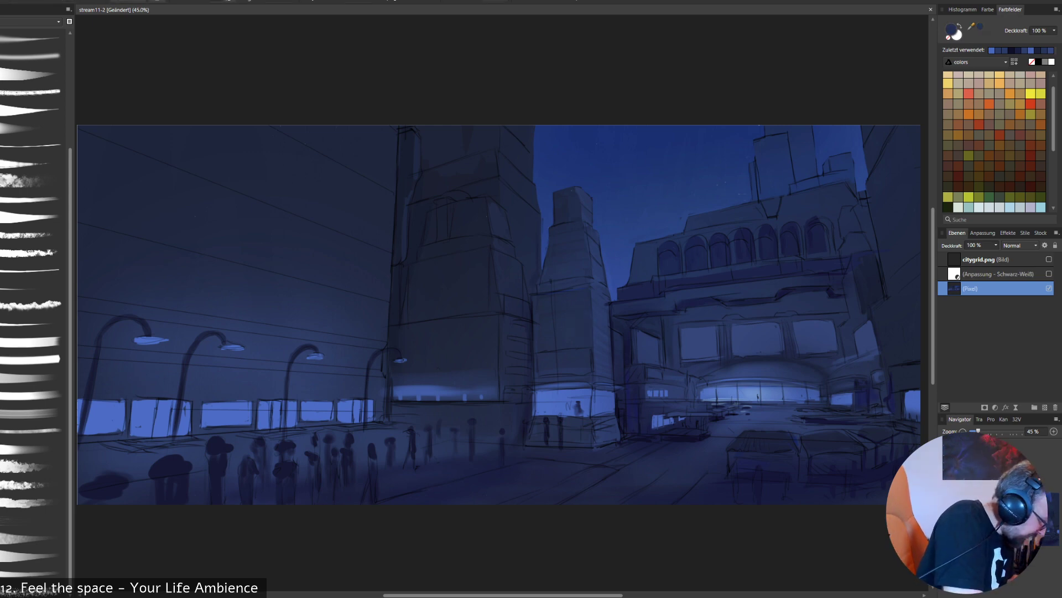
- Paint dark shading bands across the middle tower's upper section in sampled navy tones with textured brushes
left_click(32, 413)
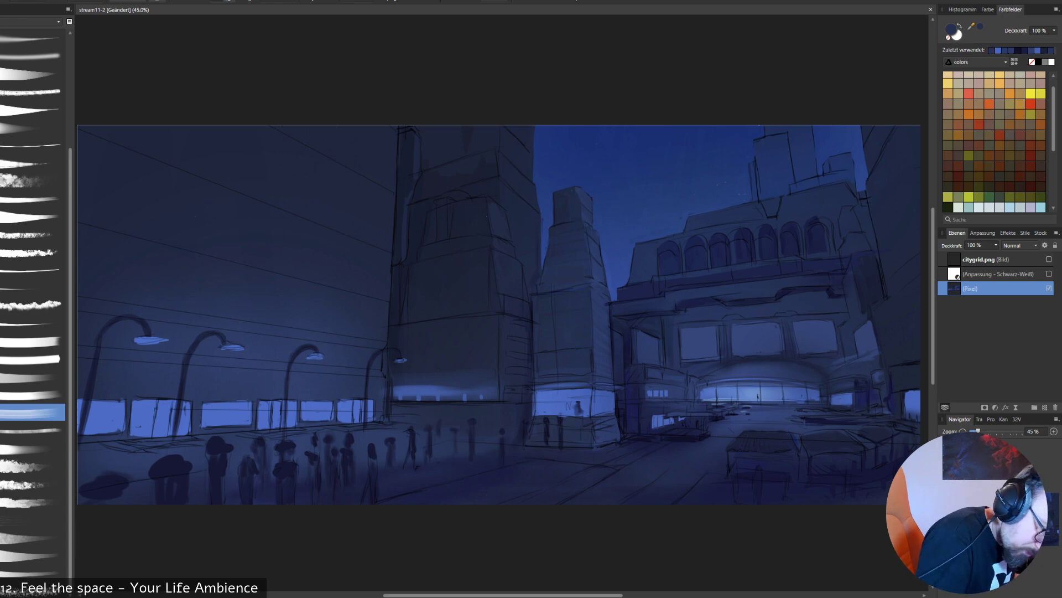
key("i")
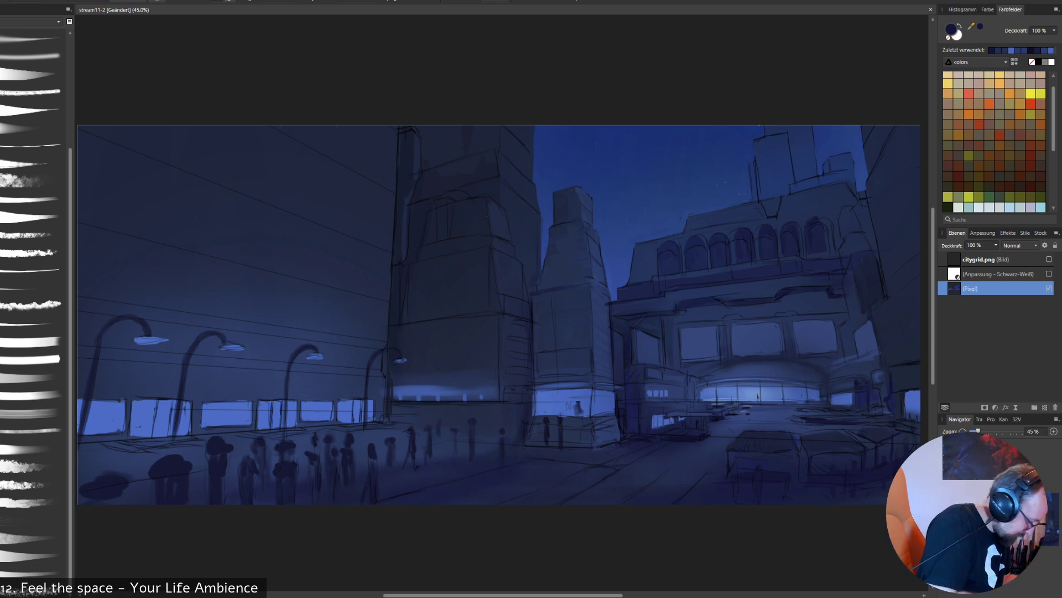
left_click(32, 572)
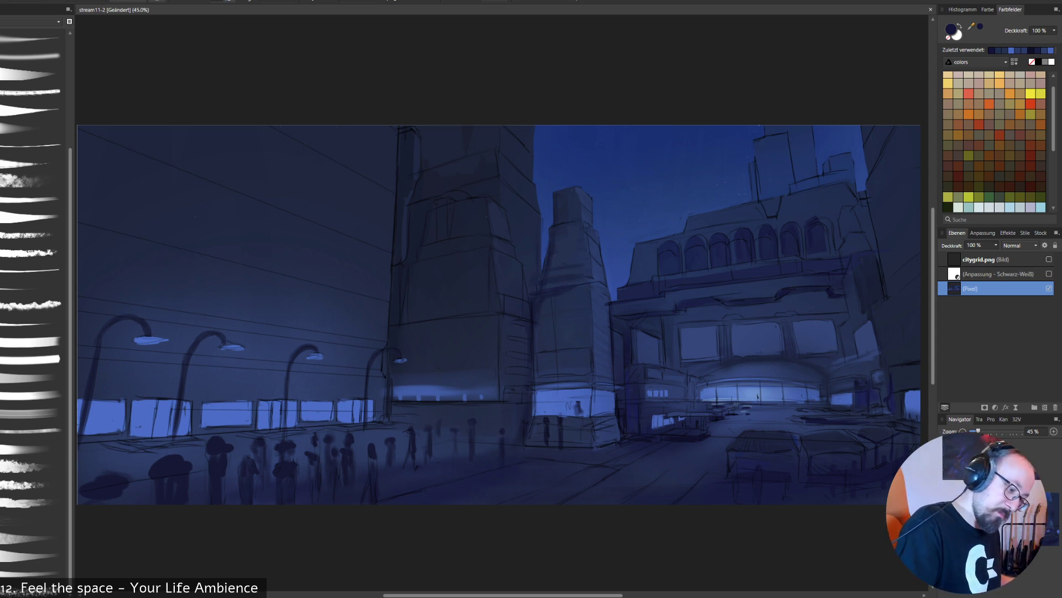
left_click(545, 285, "alt")
left_click(545, 285, "alt")
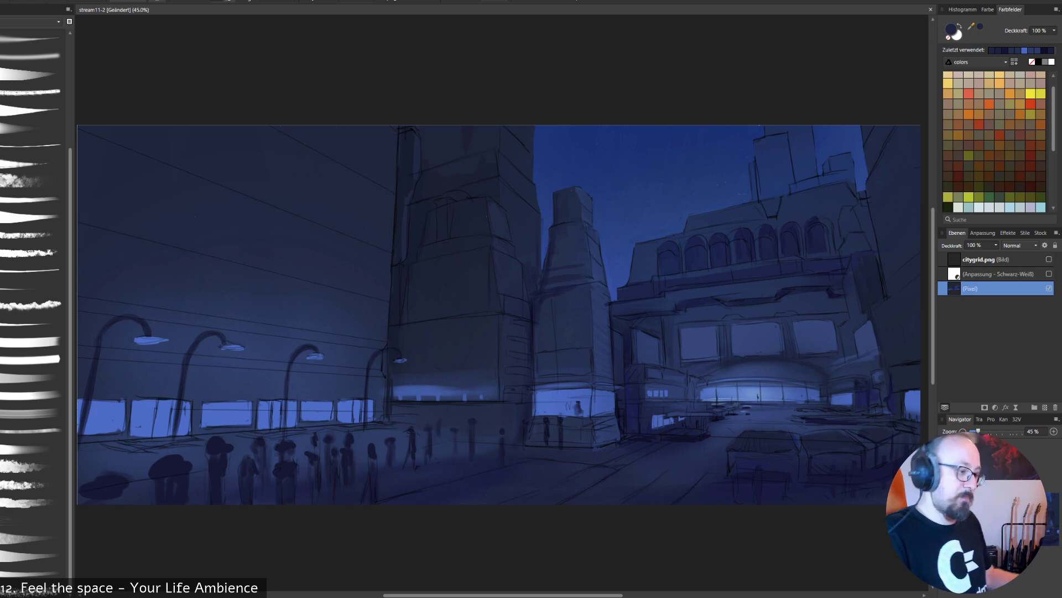
left_click(528, 251, "alt")
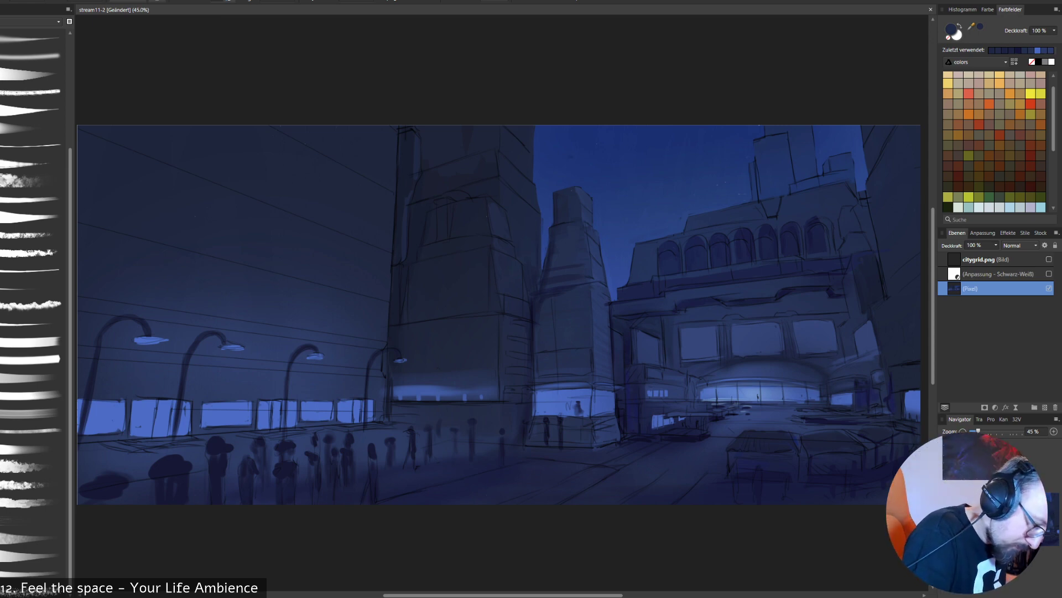
- Sample the sky blue and outline a freehand selection around the rear tower's upper part, following the edges of the buildings in front
left_click(545, 240, "alt")
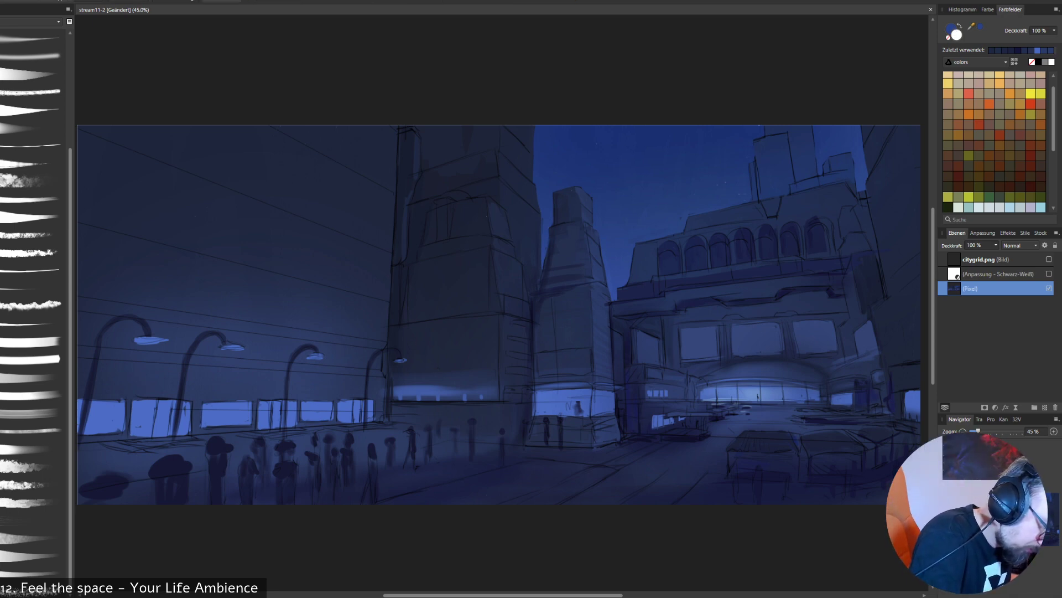
mouse_move(457, 200)
left_mouse_down()
mouse_move(495, 199)
mouse_move(512, 239)
left_mouse_up()
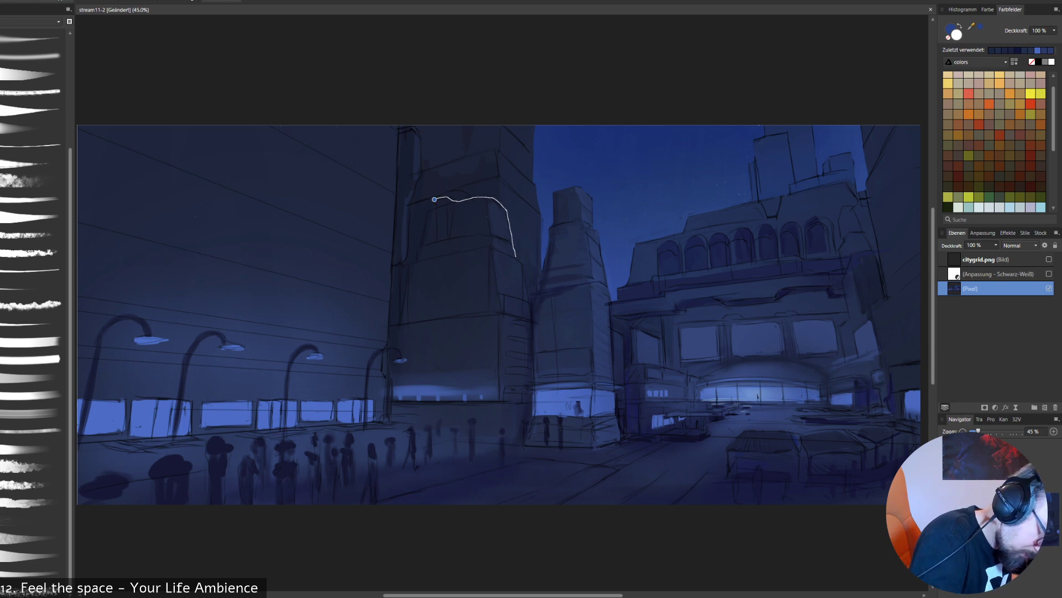
key("ctrl+d")
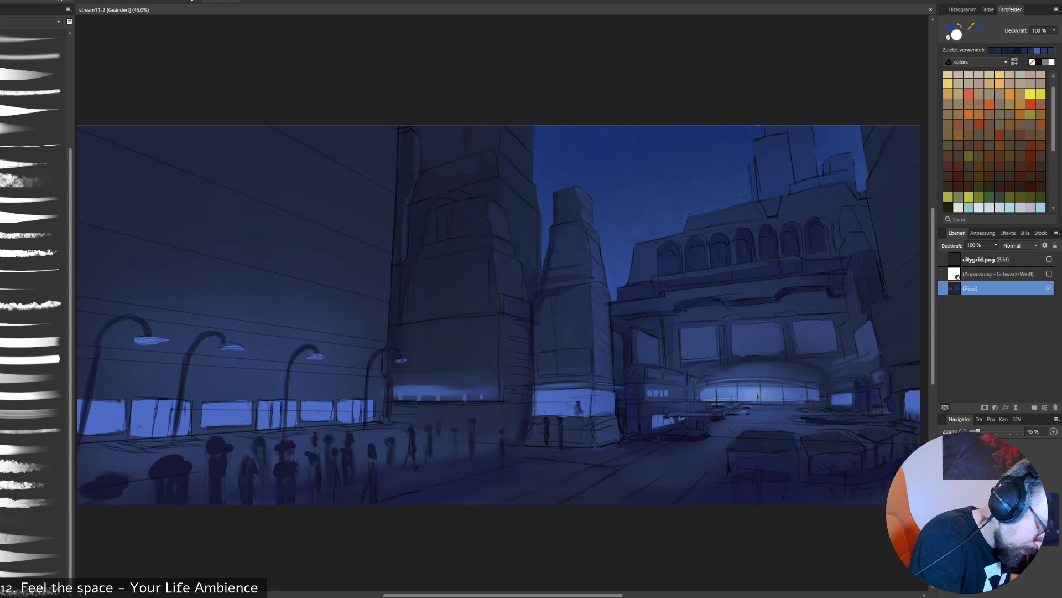
mouse_move(432, 201)
left_mouse_down()
mouse_move(491, 191)
mouse_move(507, 209)
mouse_move(527, 304)
mouse_move(551, 272)
left_mouse_up()
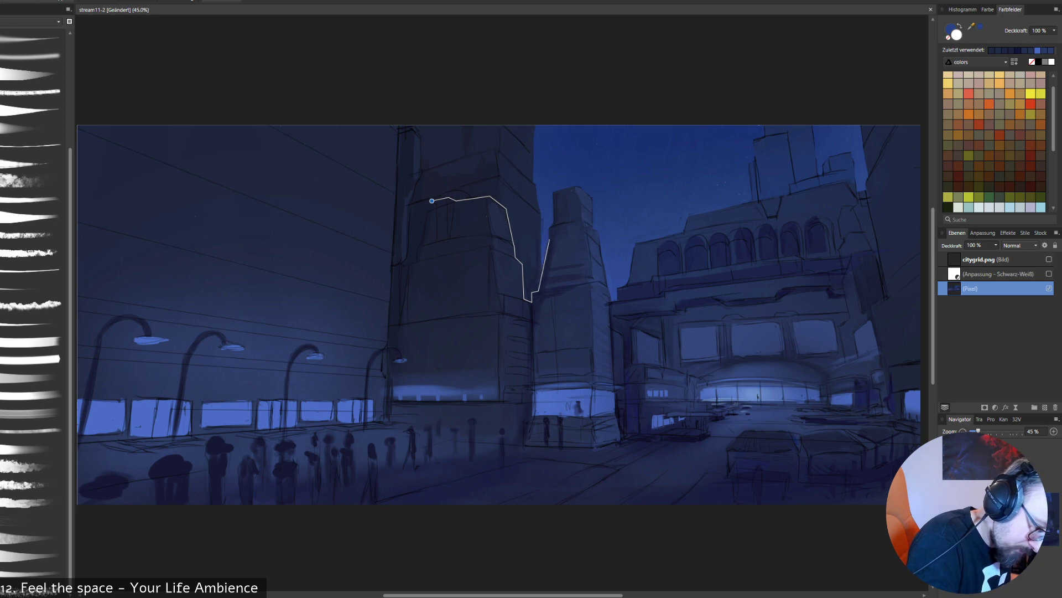
left_click(553, 223)
mouse_move(556, 176)
left_mouse_down()
mouse_move(500, 87)
mouse_move(435, 116)
mouse_move(403, 164)
mouse_move(433, 200)
left_mouse_up()
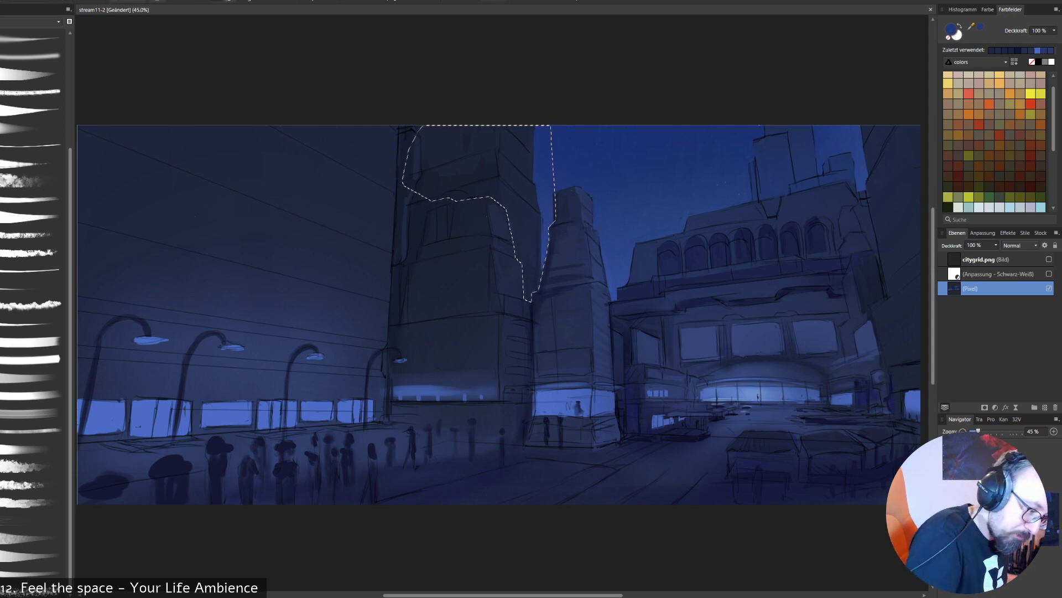
- Brush soft blue haze over the selected part of the rear tower with an enlarged soft brush, and deselect
left_click(33, 55)
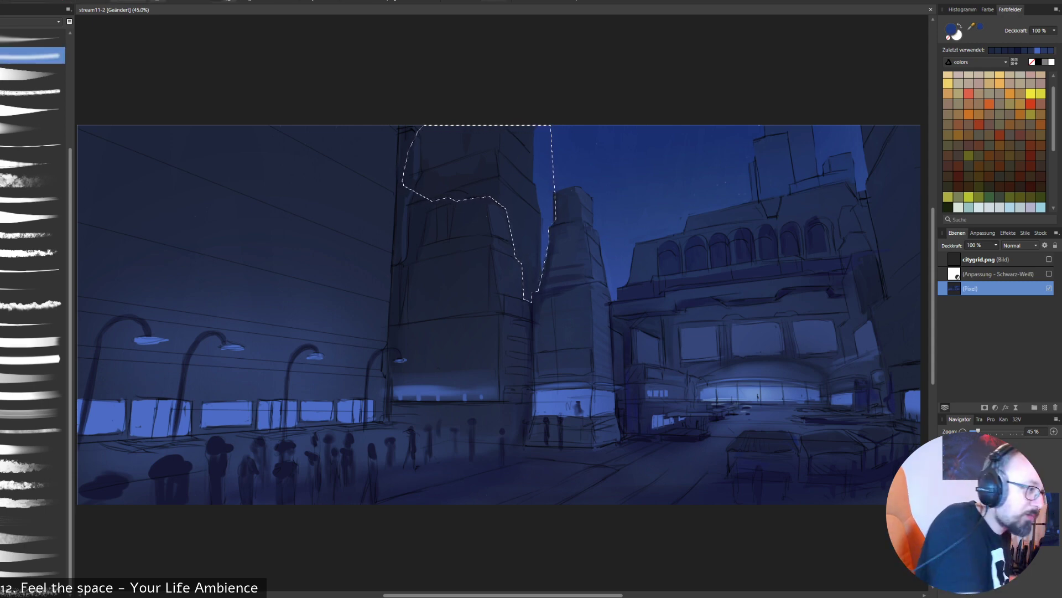
key("bracketright")
left_click_drag(479, 228, 462, 220)
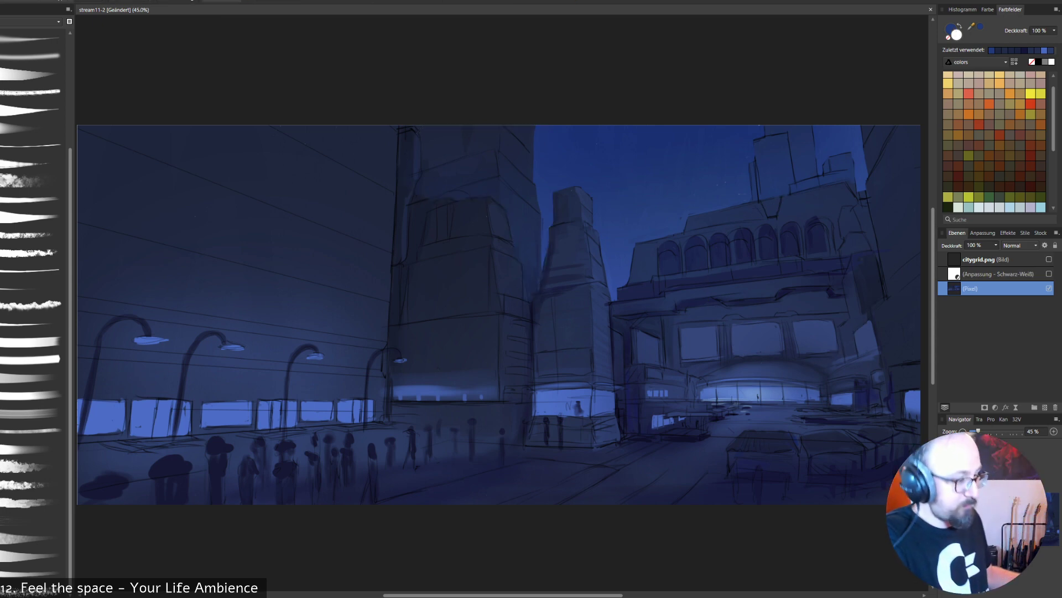
key("ctrl+z")
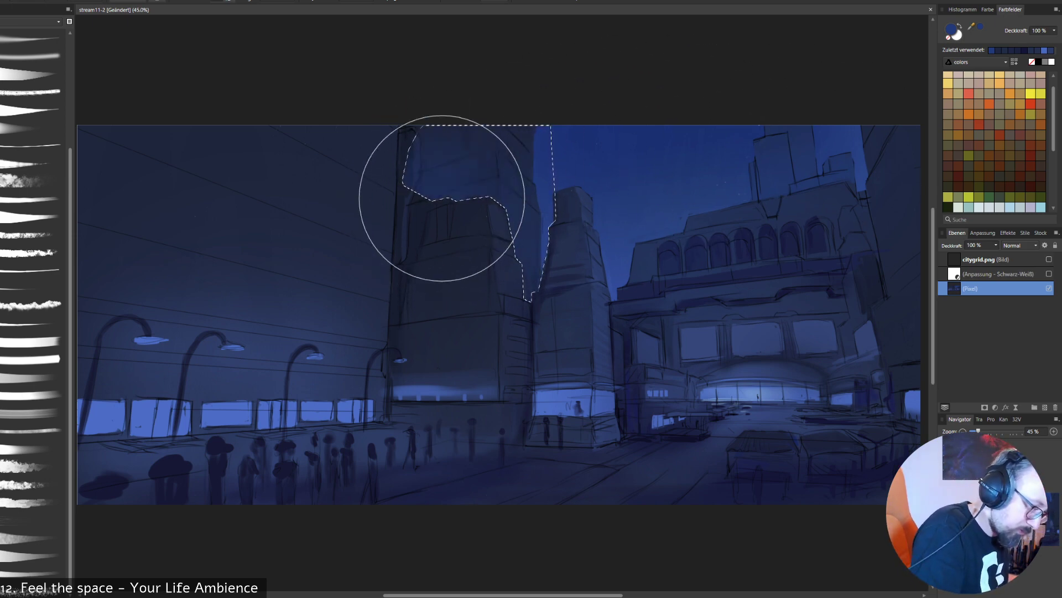
key("ctrl+d")
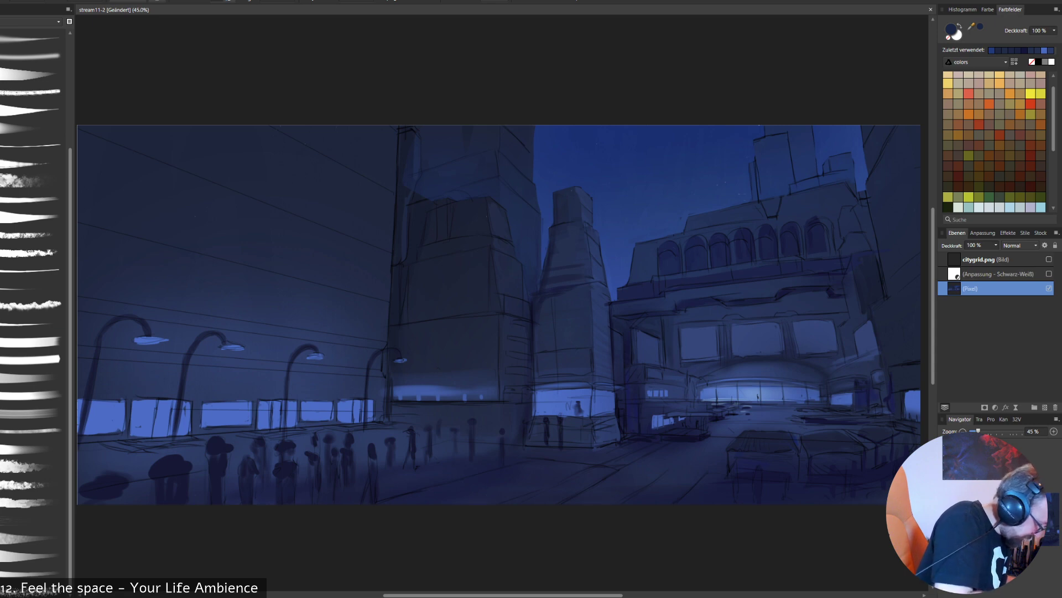
- Switch from the soft brush back to the brush used for the middle tower's shading
left_click(33, 572)
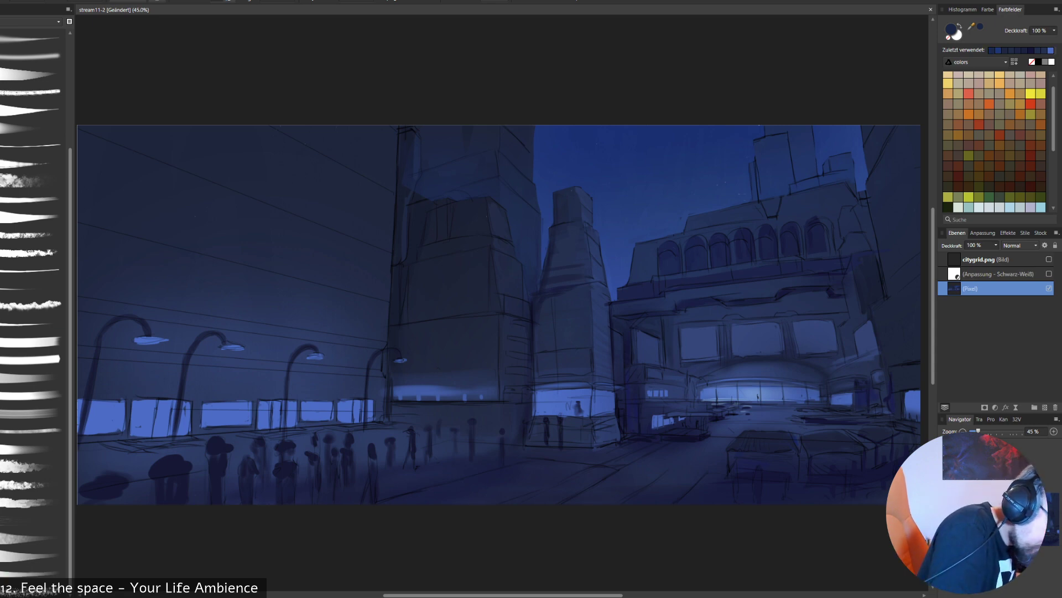
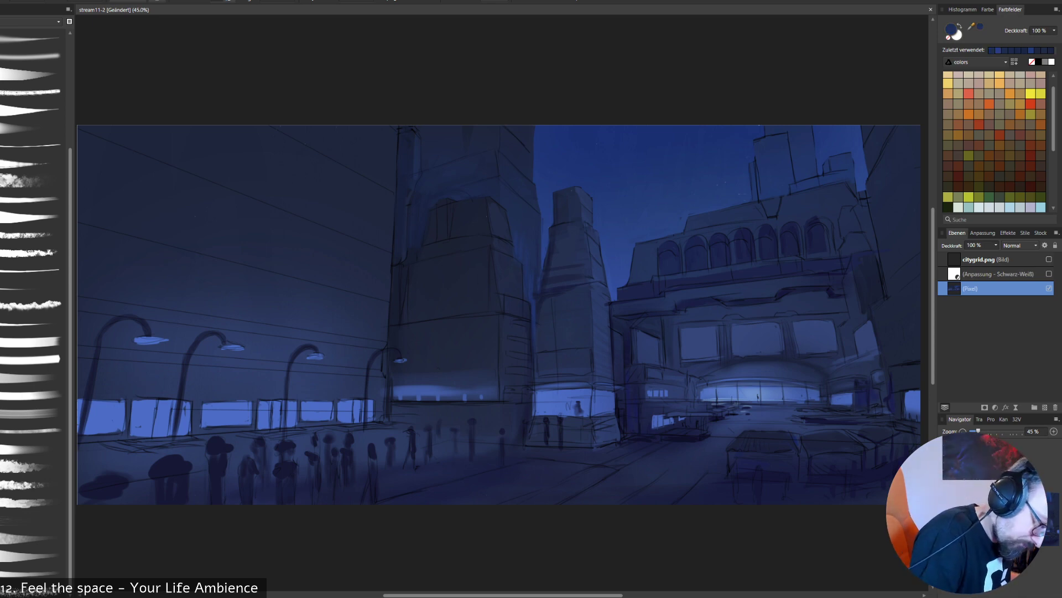
- Touch up the shading along the middle tower's shadowed side with sampled navy tones
left_click_drag(525, 265, 526, 294)
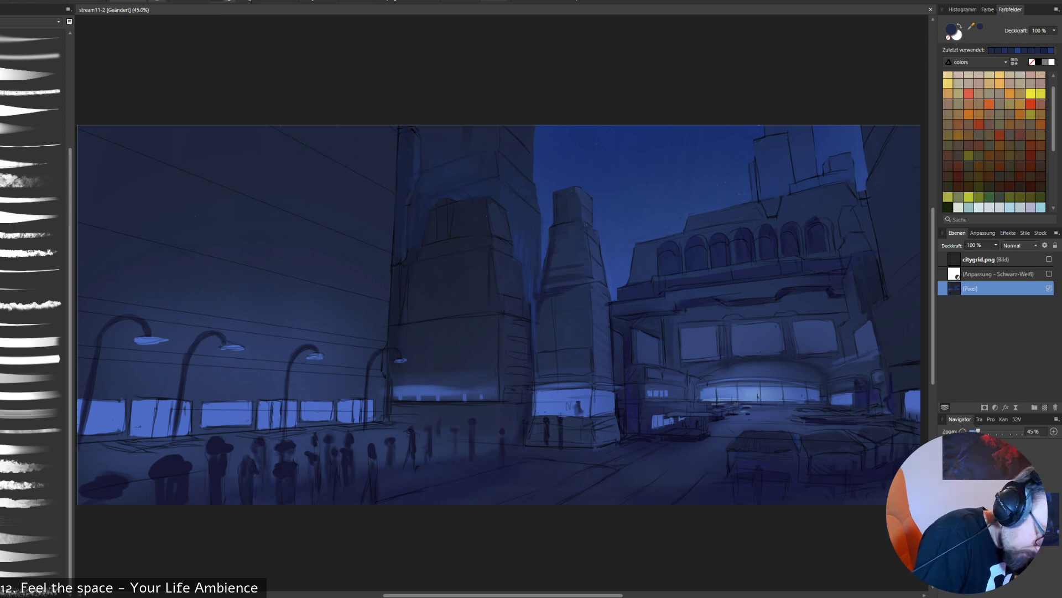
left_click(511, 306, "alt")
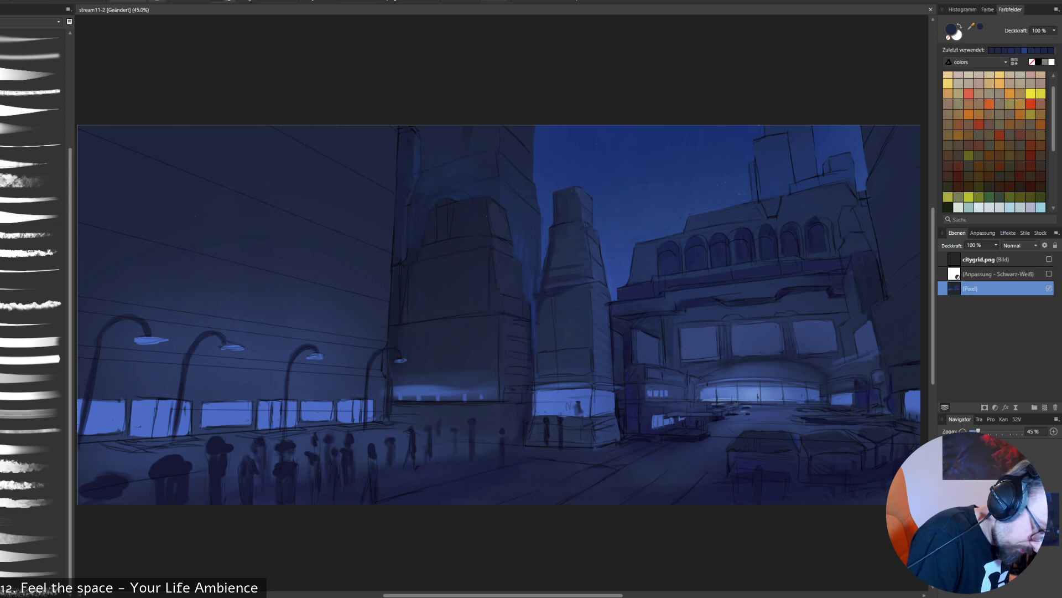
key("ctrl+z")
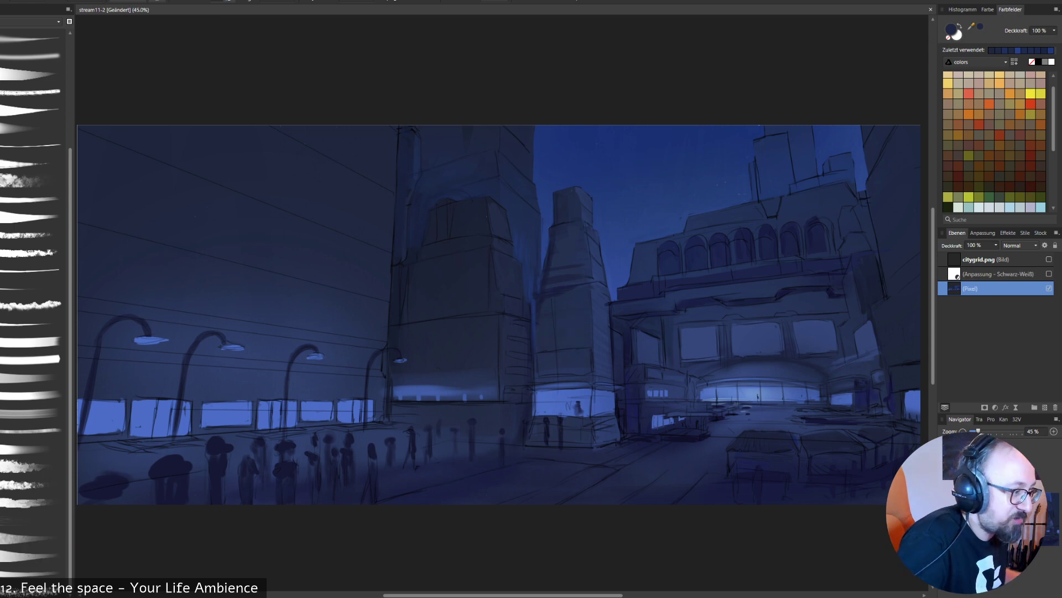
left_click(515, 303, "alt")
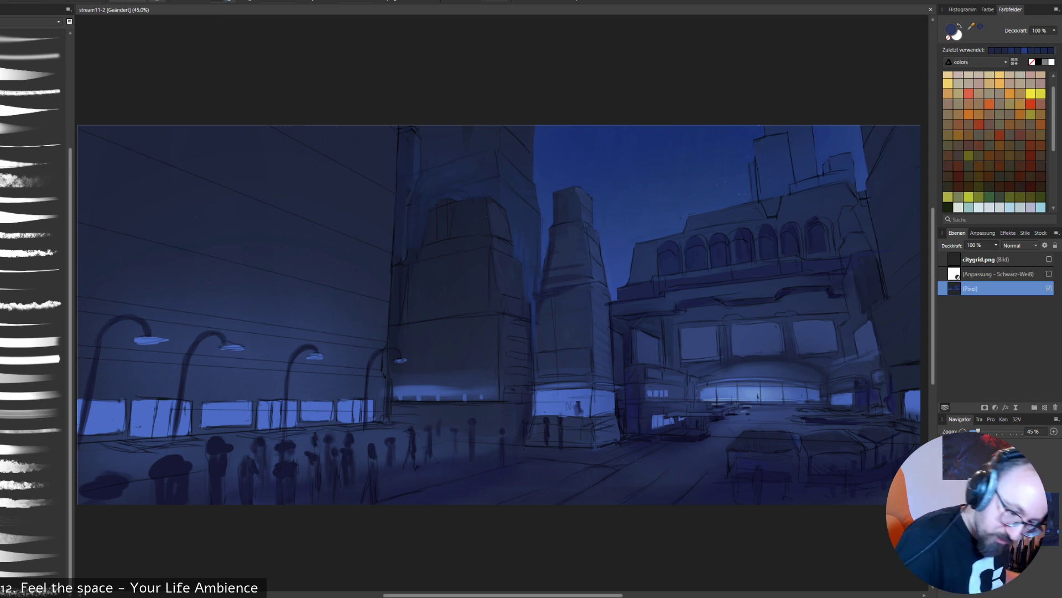
- Show the citygrid.png perspective grid and paint short light-blue window strips on the middle tower's narrow side, following the grid
left_click(1049, 259)
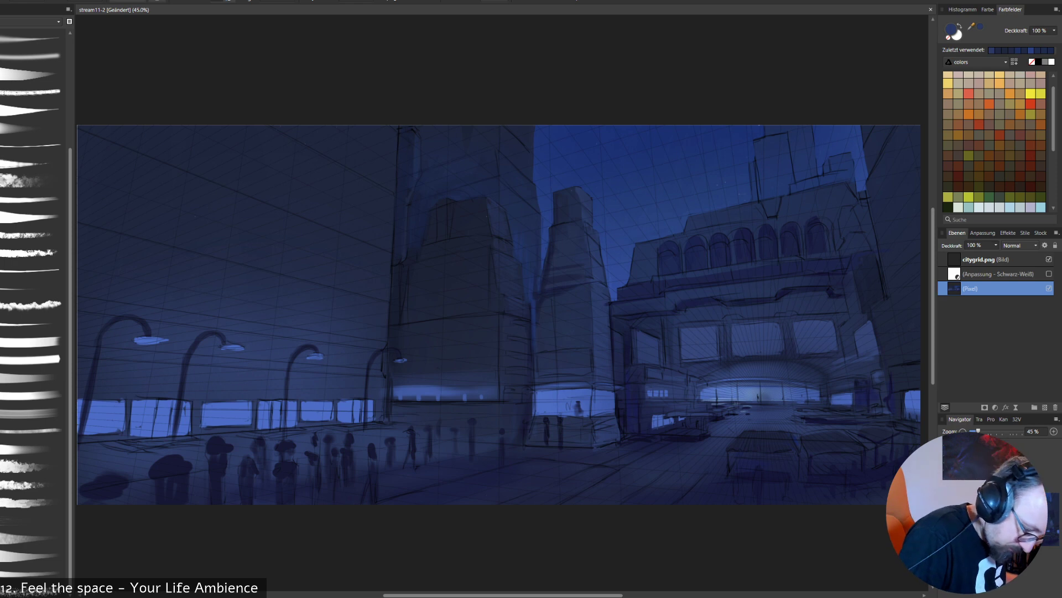
left_click(548, 400, "alt")
mouse_move(507, 370)
left_mouse_down()
mouse_move(526, 372)
mouse_move(525, 357)
left_mouse_up()
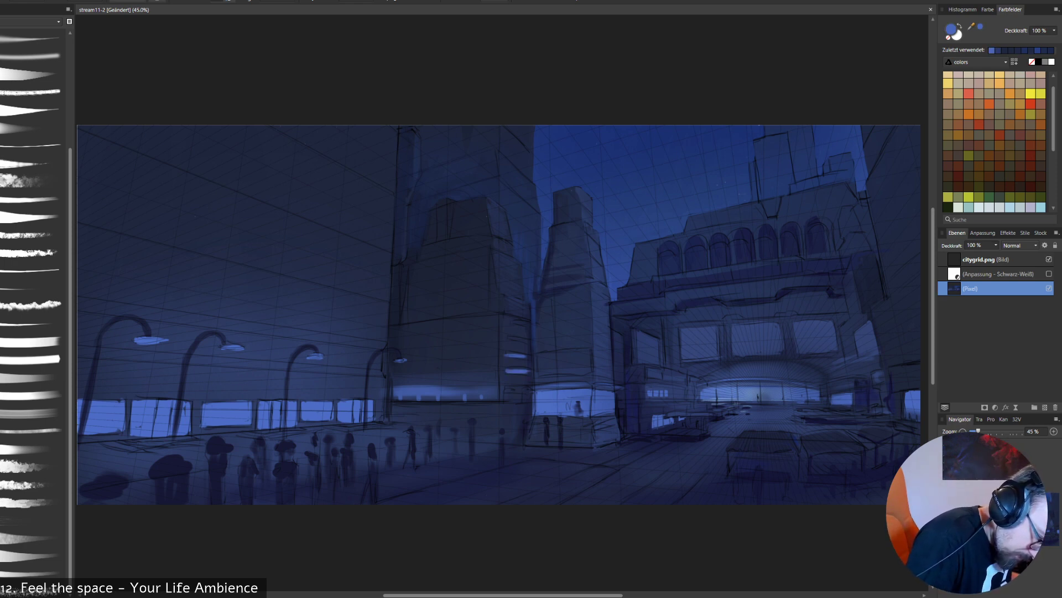
key("ctrl+z")
left_click_drag(506, 352, 526, 357)
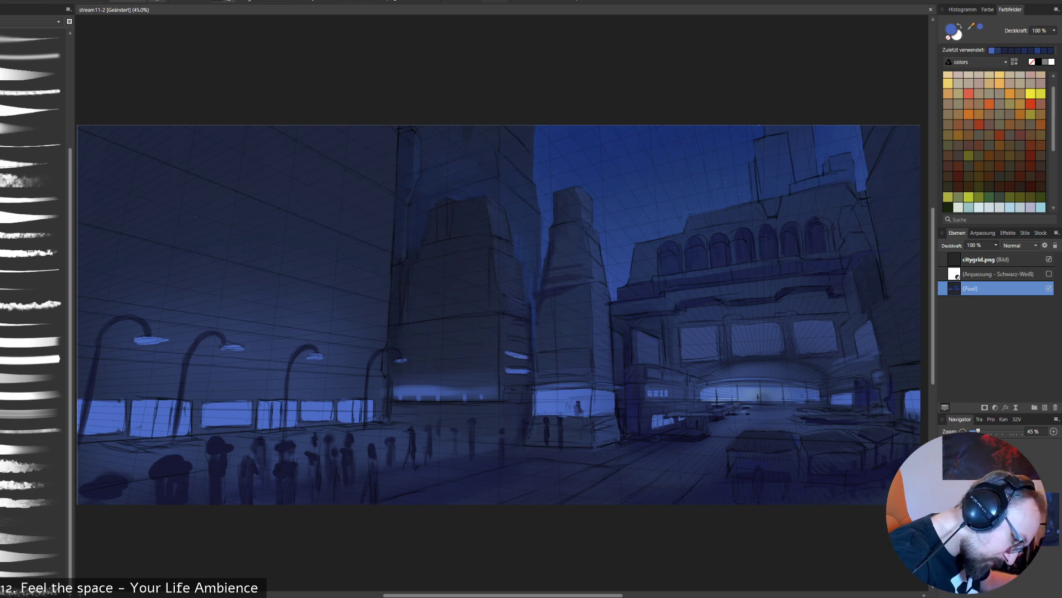
mouse_move(506, 338)
left_mouse_down()
mouse_move(528, 343)
mouse_move(525, 326)
left_mouse_up()
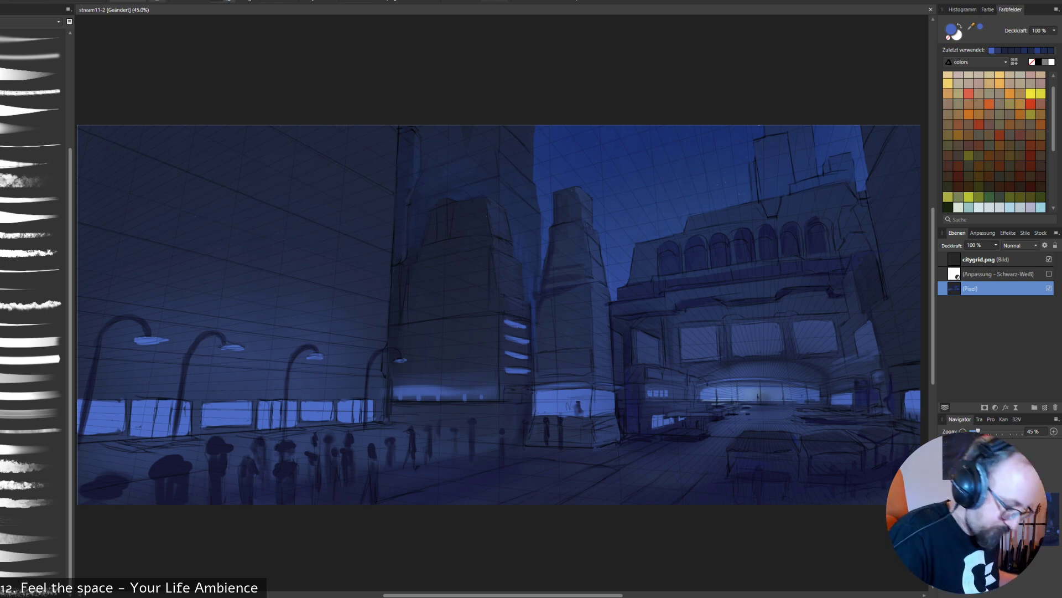
left_click_drag(390, 336, 493, 322)
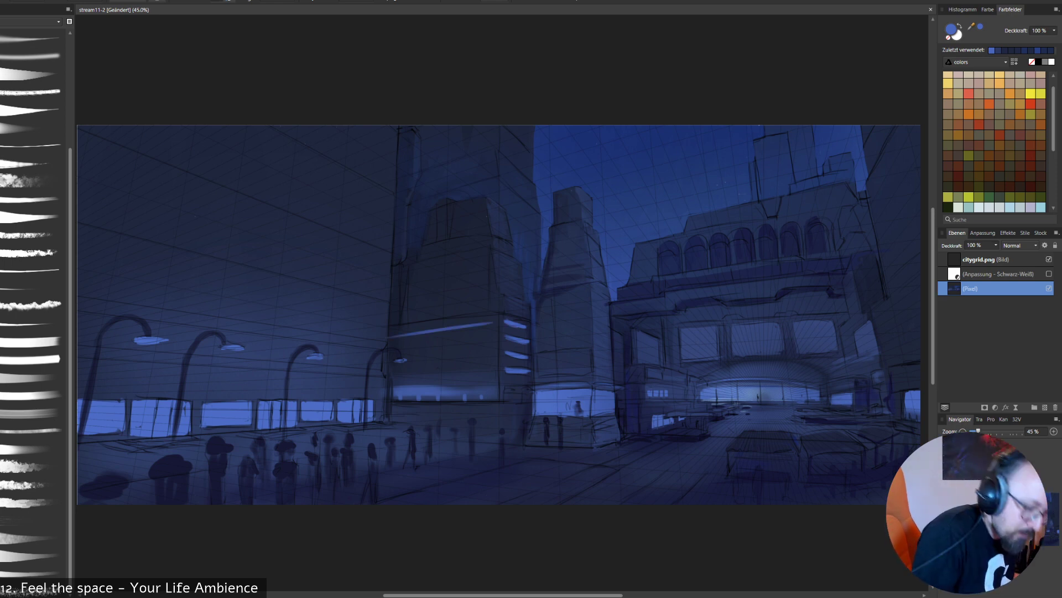
key("ctrl+z")
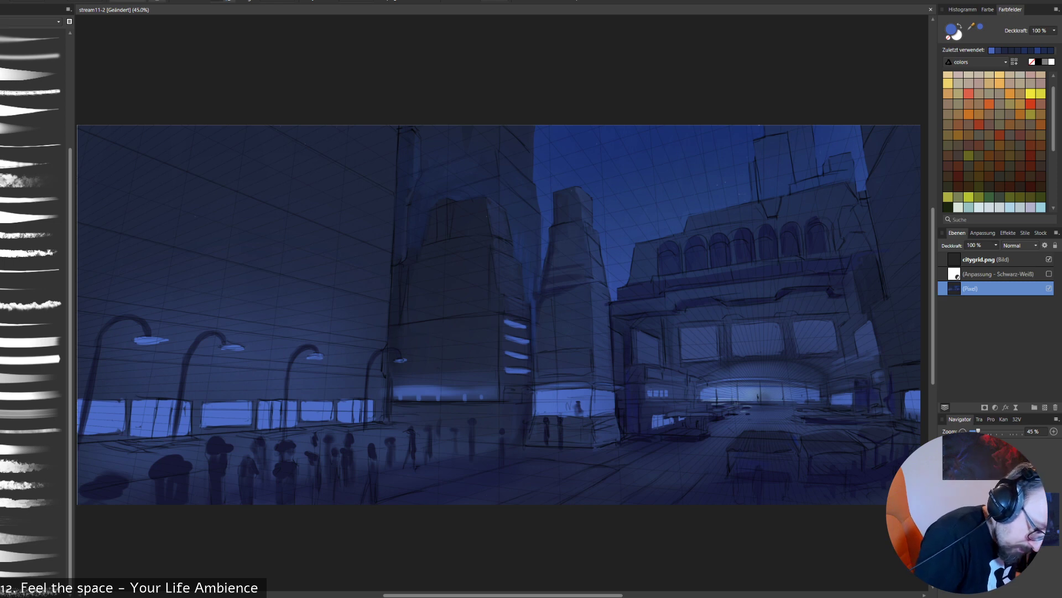
left_click_drag(491, 322, 392, 336)
key("ctrl+z")
left_click_drag(491, 323, 389, 332)
key("ctrl+z")
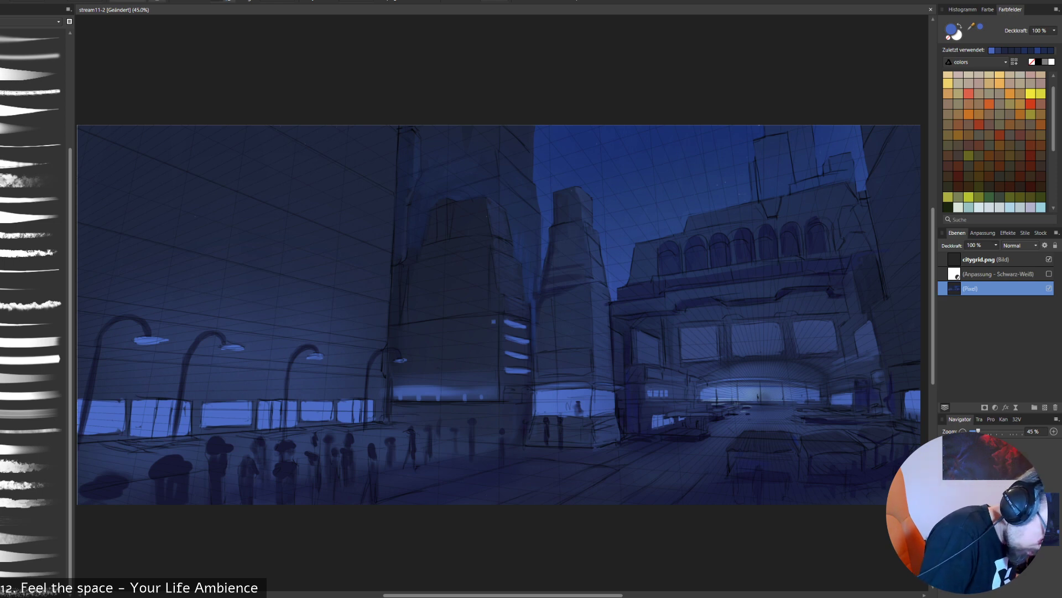
left_click(390, 333, "shift")
key("ctrl+z")
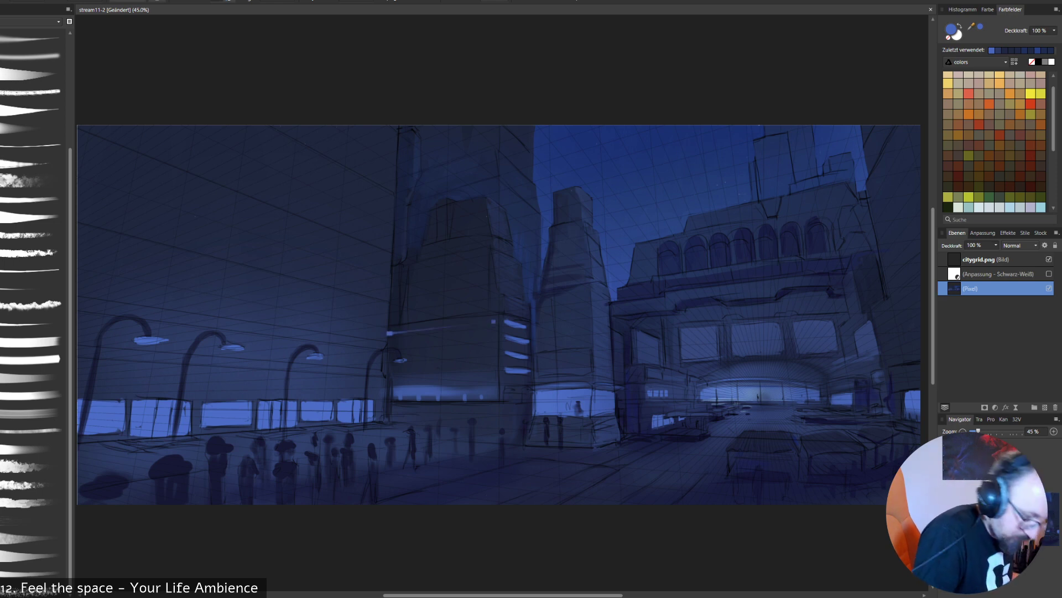
- Switch to a solid, even-width brush and add a new pixel layer above the painting
scroll(30, 305, "up", 3)
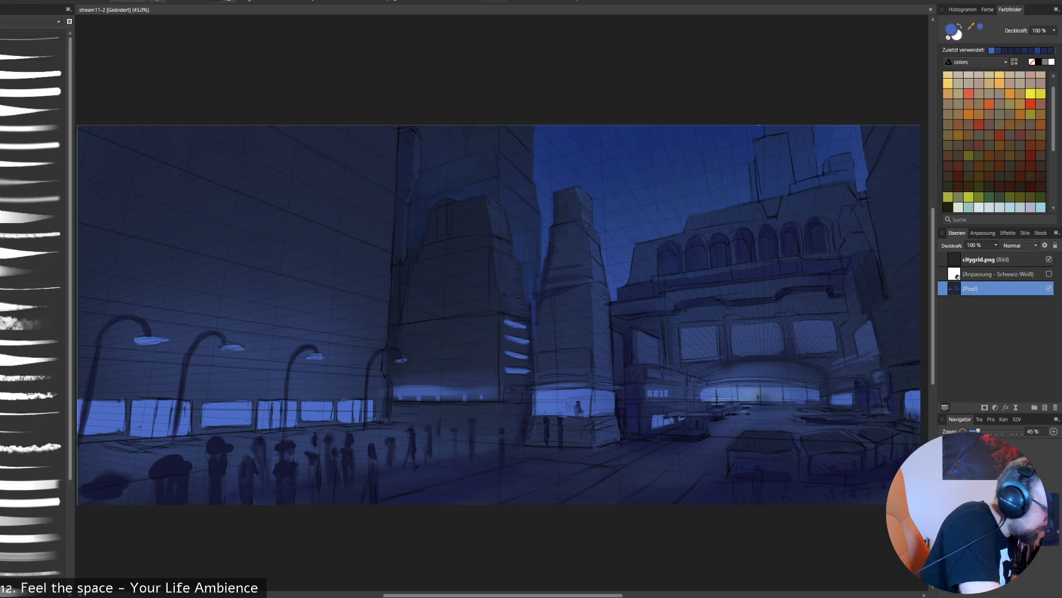
left_click(32, 92)
left_click_drag(568, 279, 433, 433)
key("ctrl+z")
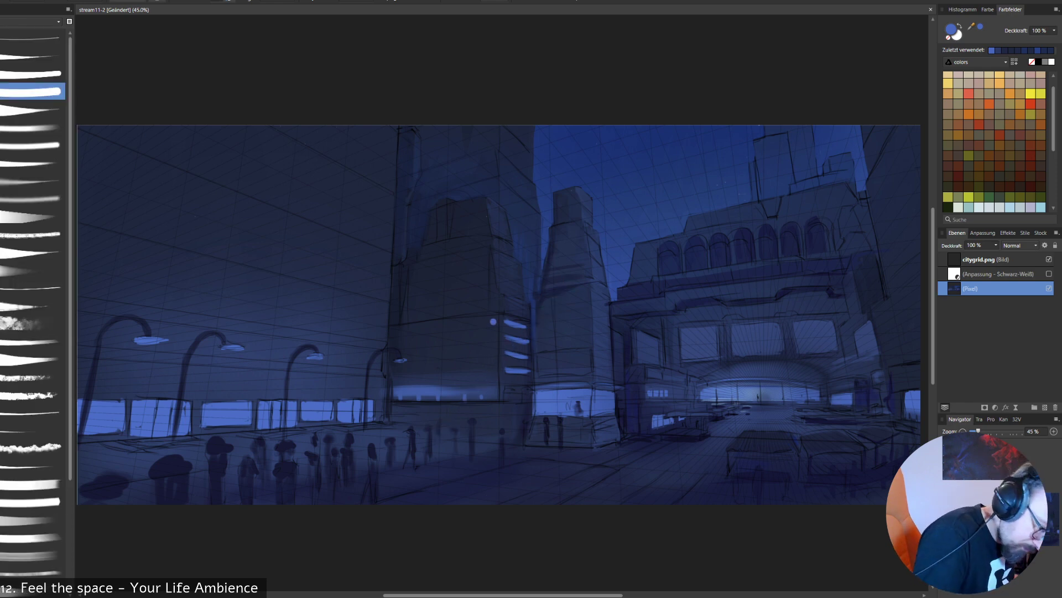
key("ctrl+z")
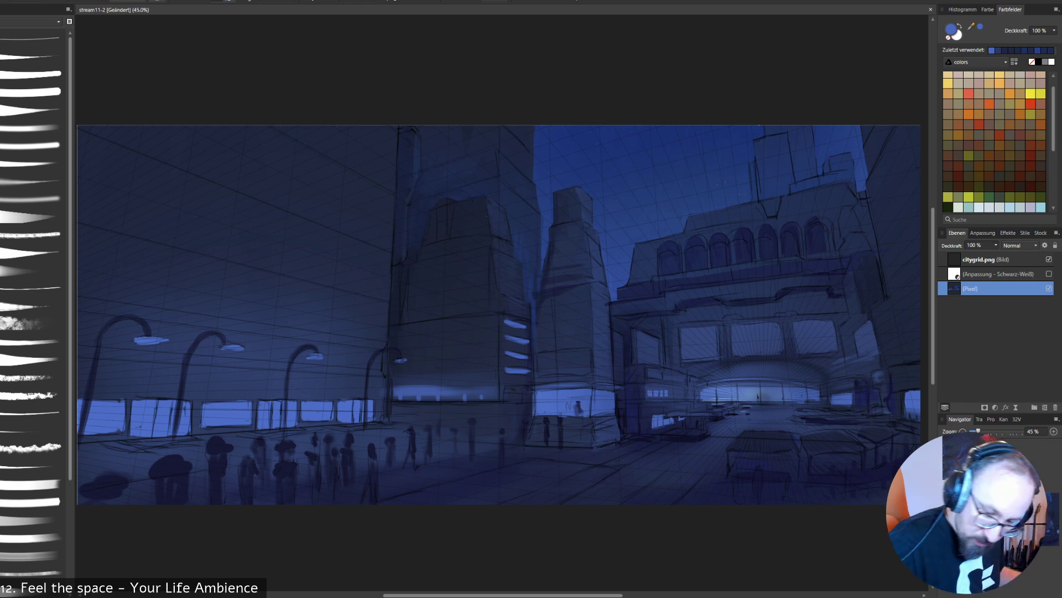
left_click(1045, 407)
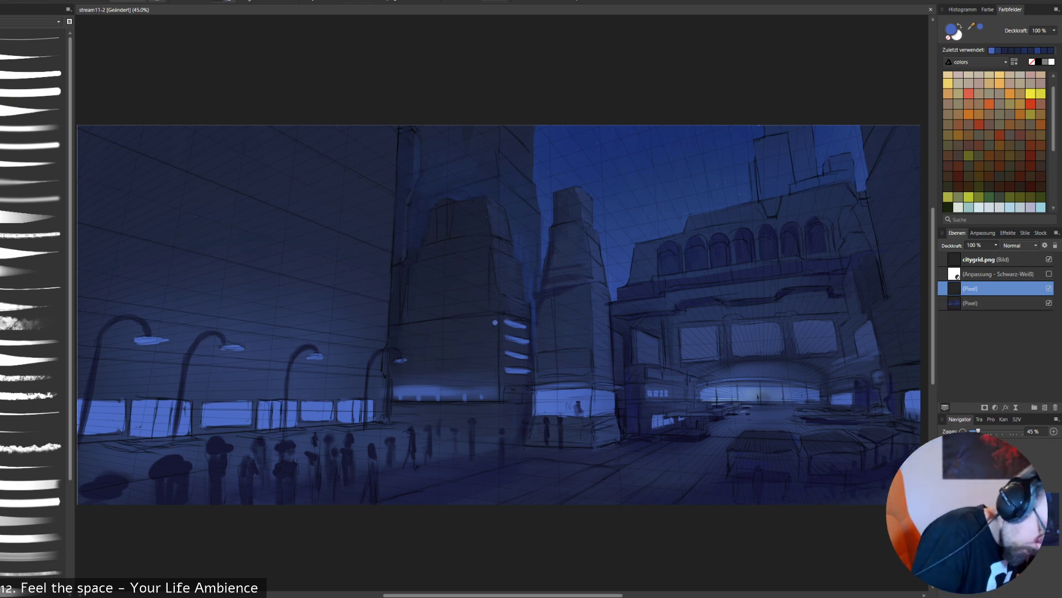
- Paint four long light-blue window strips across the middle tower's front face along the grid, and merge the layer into the painting
mouse_move(493, 322)
left_mouse_down()
mouse_move(387, 335)
mouse_move(493, 337)
left_mouse_up()
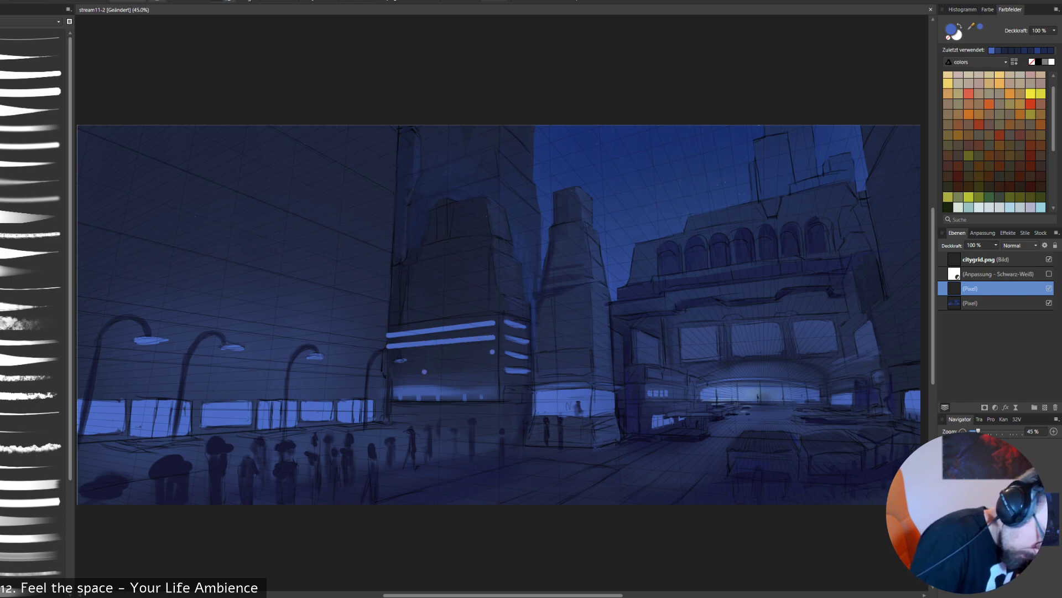
left_click(391, 361, "shift")
key("ctrl+z")
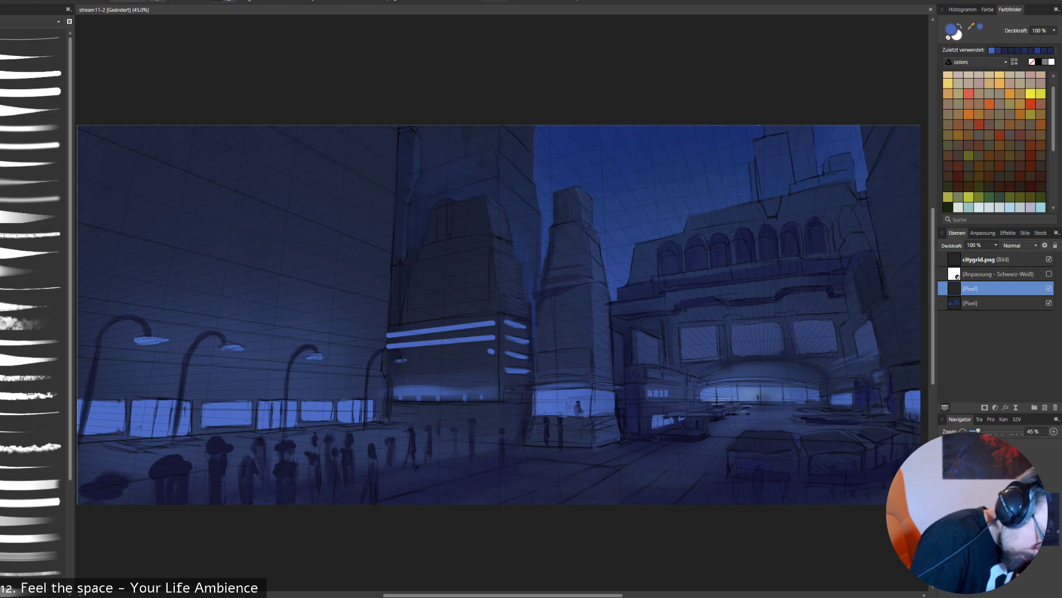
left_click(393, 357)
left_click(492, 352, "shift")
left_click(521, 364)
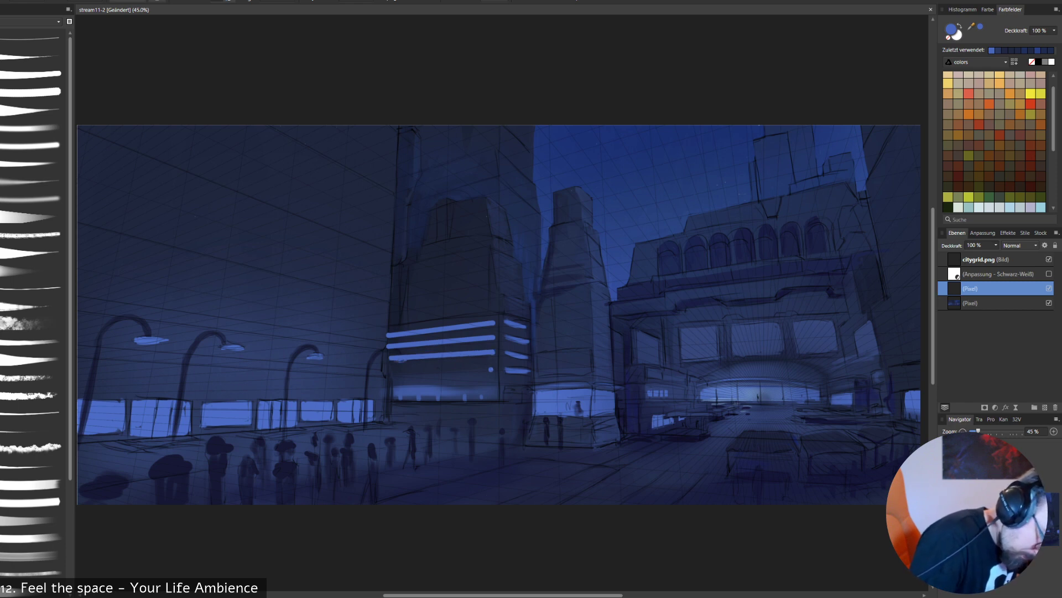
left_click(393, 371, "shift")
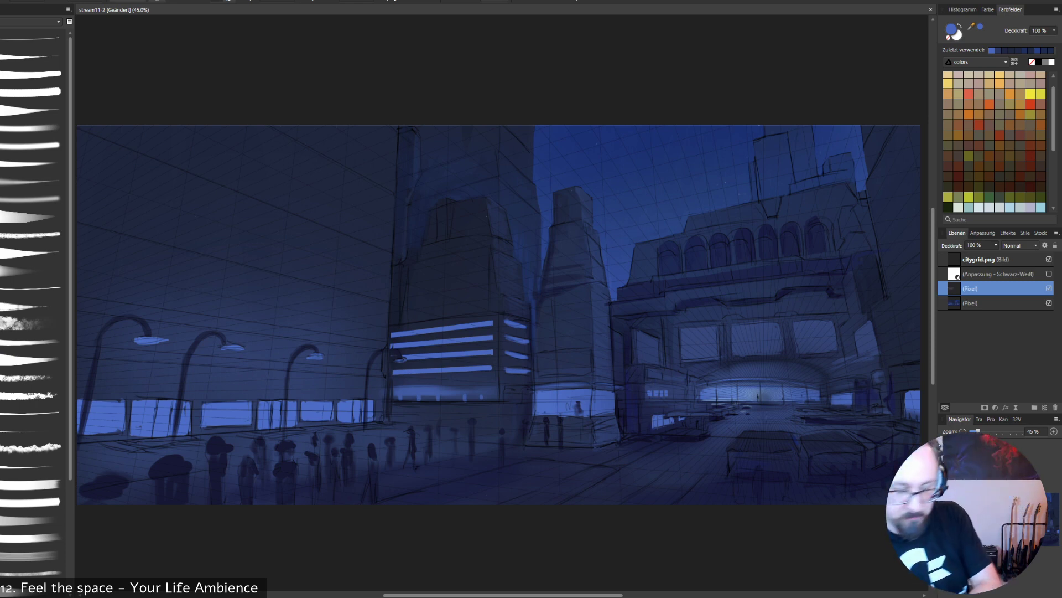
key("ctrl+e")
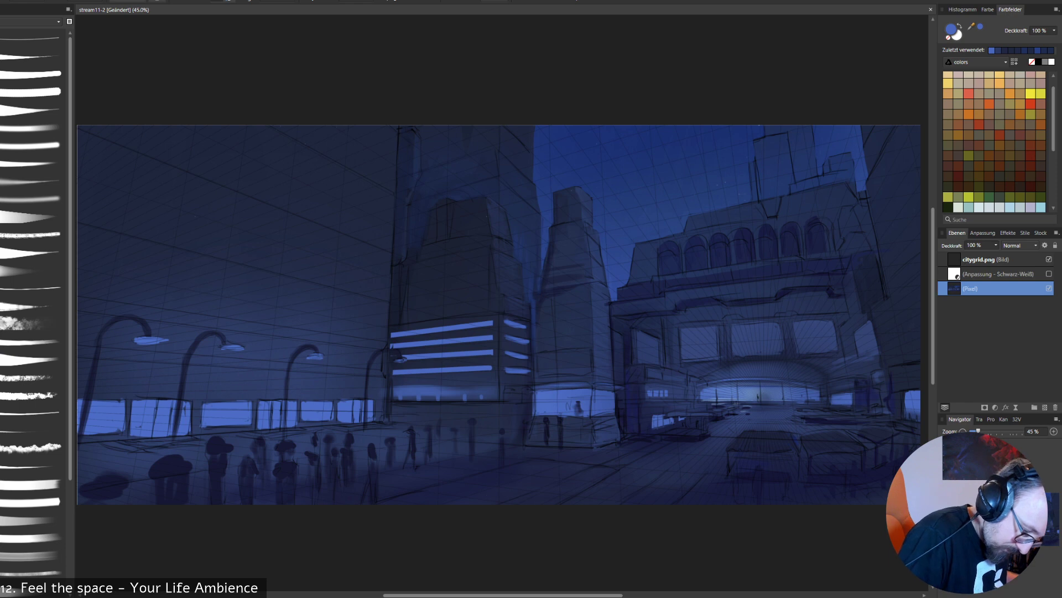
- Paint a light-blue ledge around the slim tower's base and rework the dark figures in front with sampled navy
left_click(528, 413, "alt")
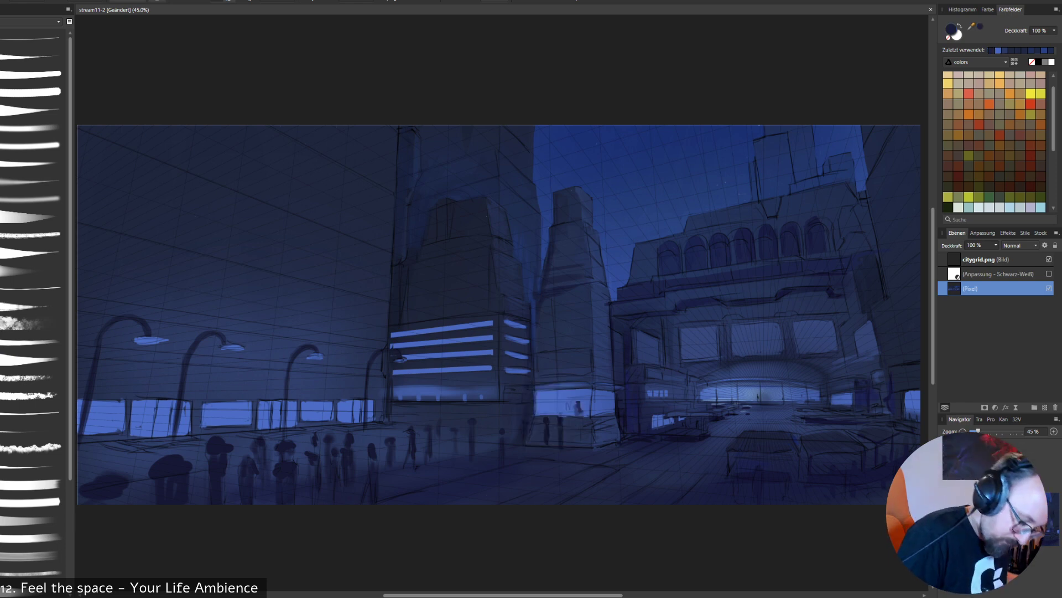
left_click(562, 404, "alt")
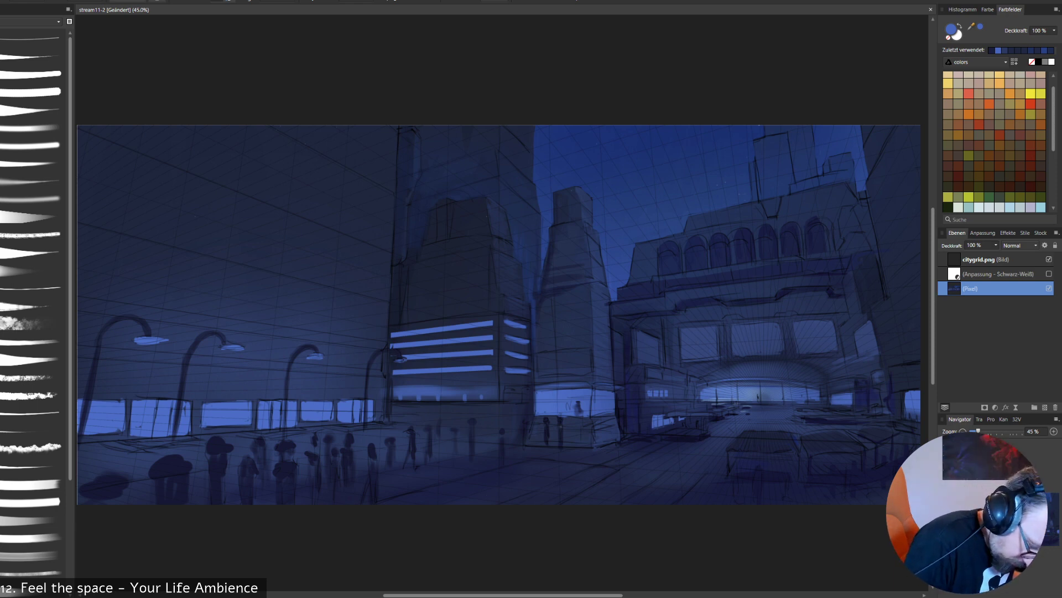
left_click_drag(537, 426, 626, 422)
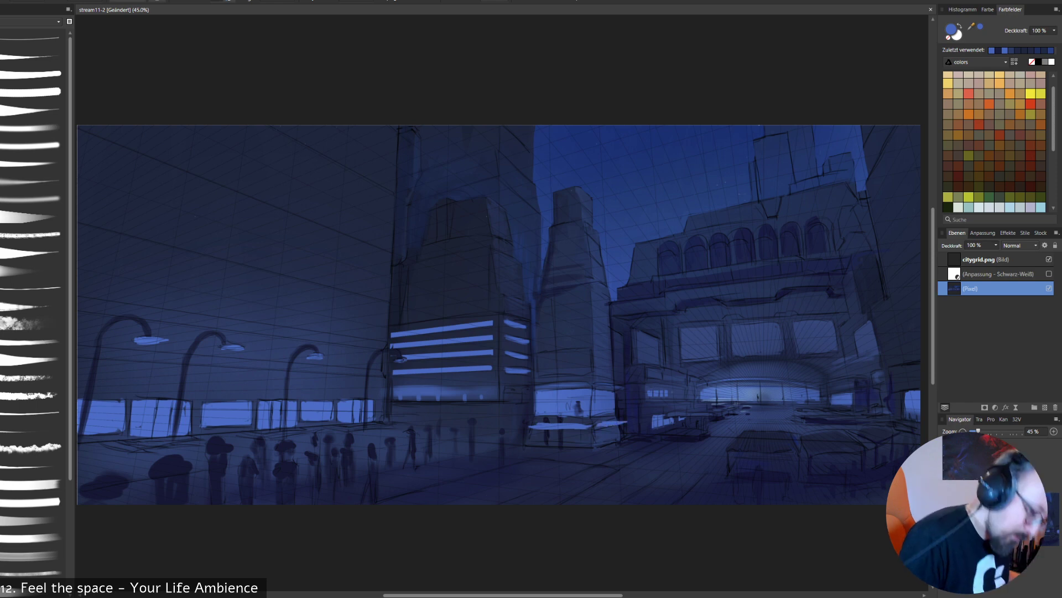
left_click(585, 418, "alt")
mouse_move(566, 409)
left_mouse_down()
mouse_move(560, 436)
mouse_move(544, 433)
left_mouse_up()
left_click(546, 415, "alt")
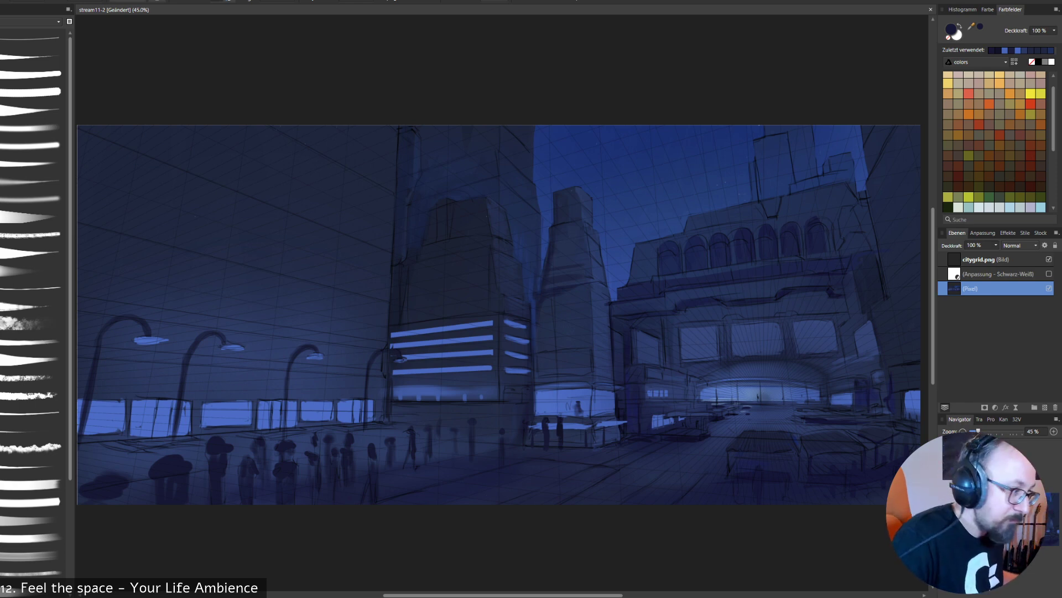
- Refine the edge and lit windows at the slim tower's base using sampled navy and light blue
left_click(632, 431, "alt")
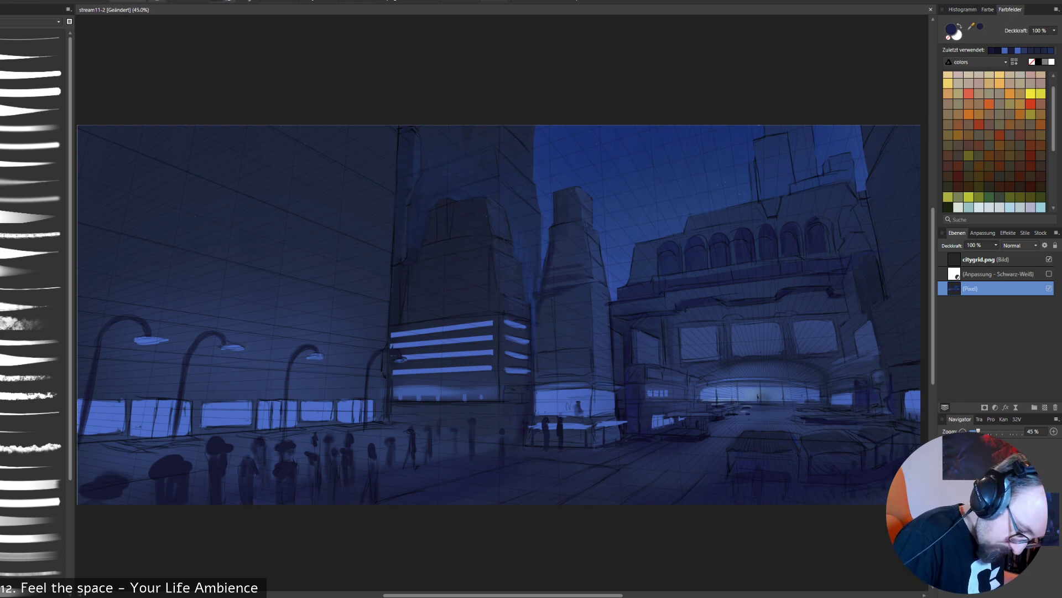
left_click(632, 431, "alt")
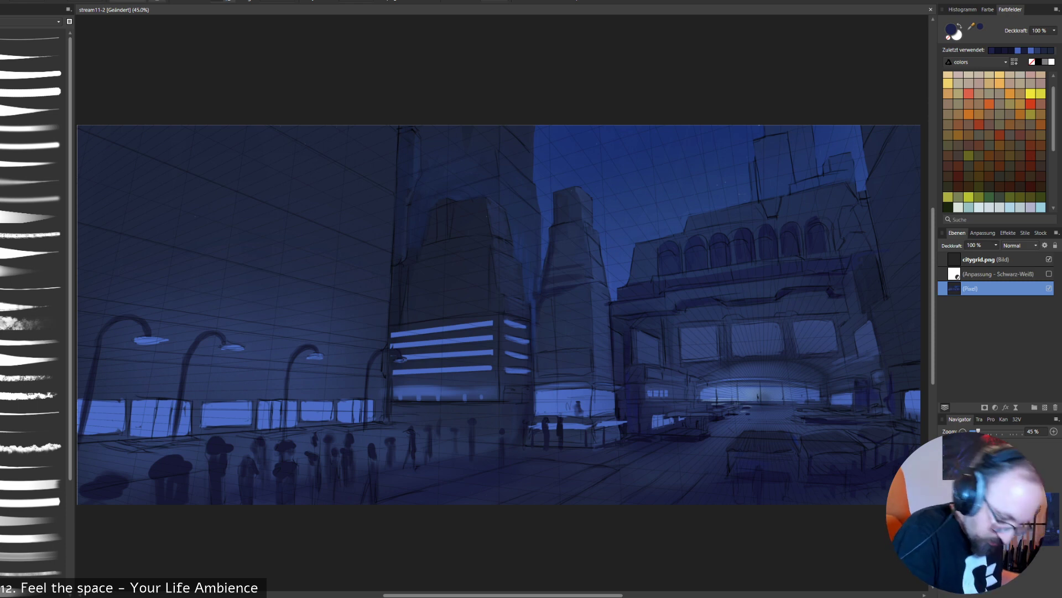
left_click(622, 387, "alt")
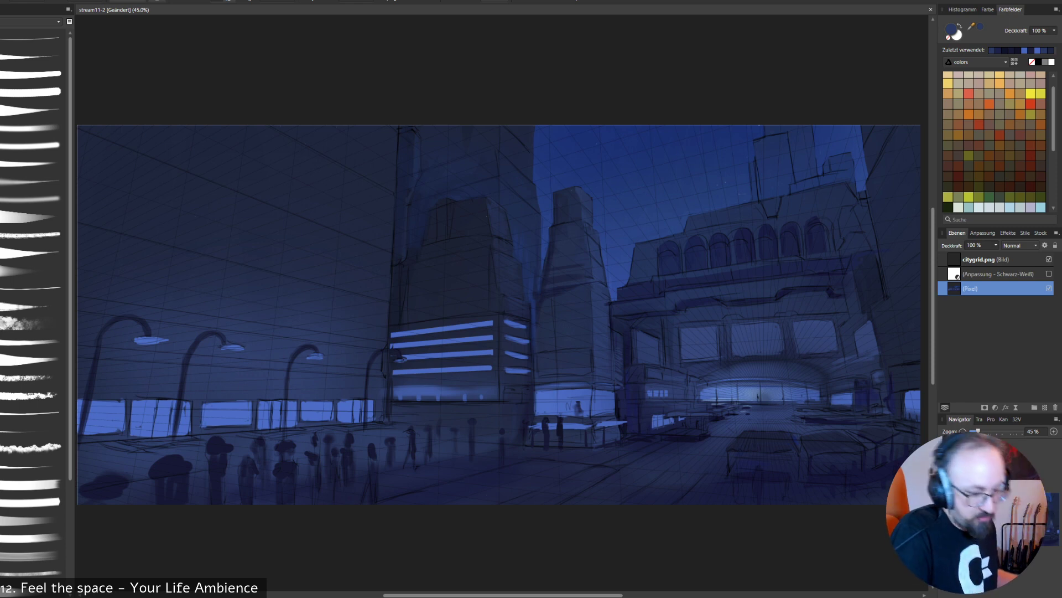
left_click_drag(621, 386, 623, 410)
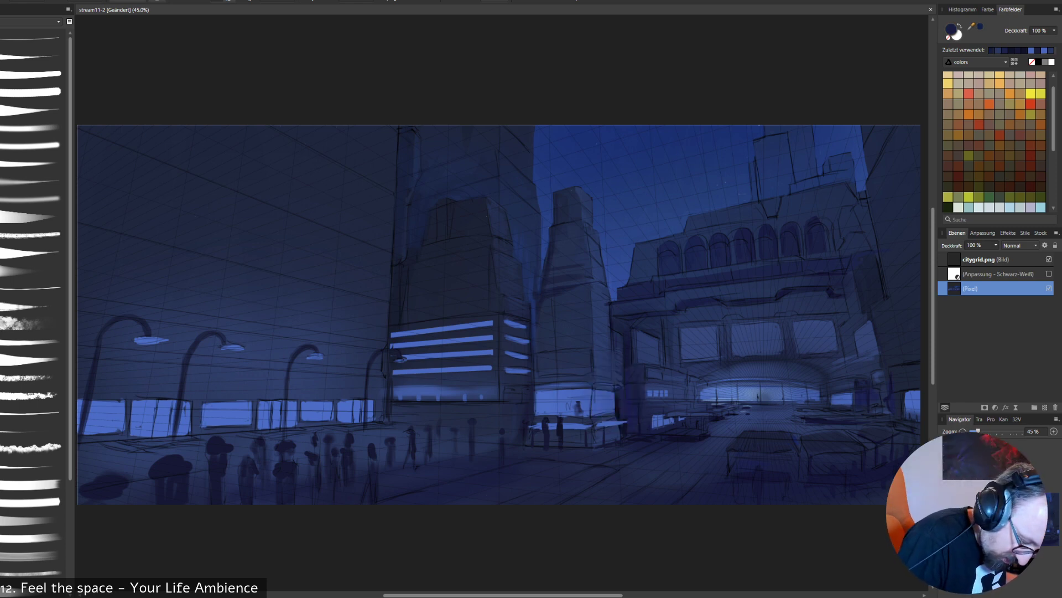
left_click(603, 405, "alt")
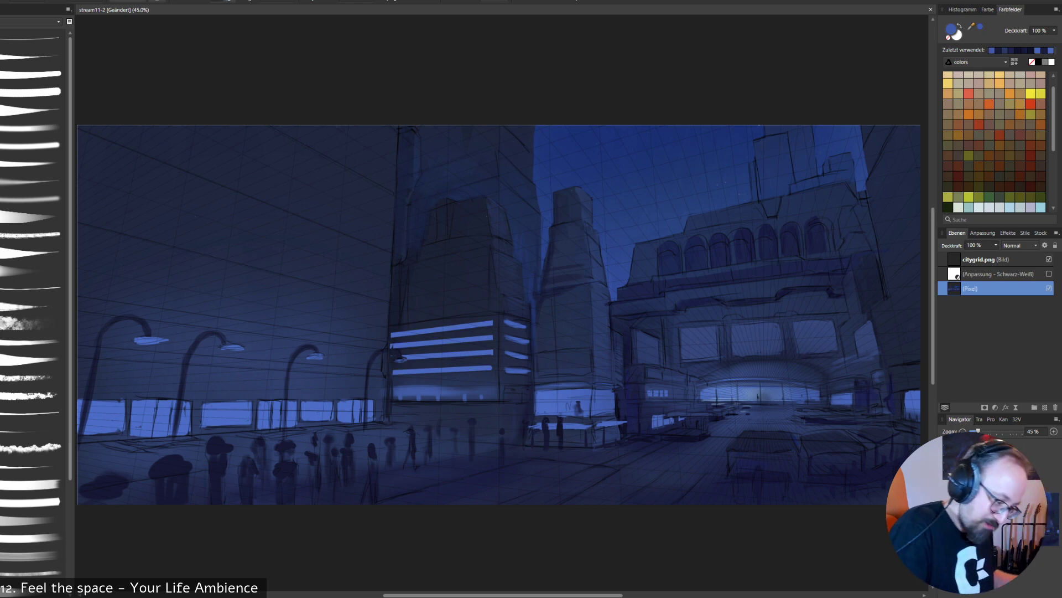
left_click(586, 360, "alt")
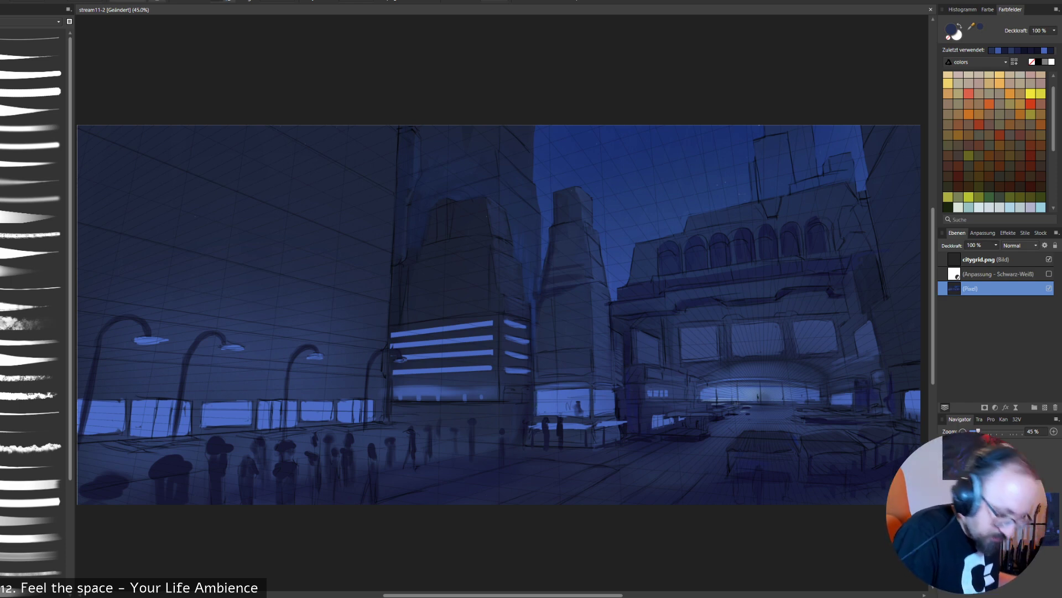
- Touch up the interior shapes inside the slim tower's lit front window with sampled blues, and undo the last stroke
left_click(571, 398, "alt")
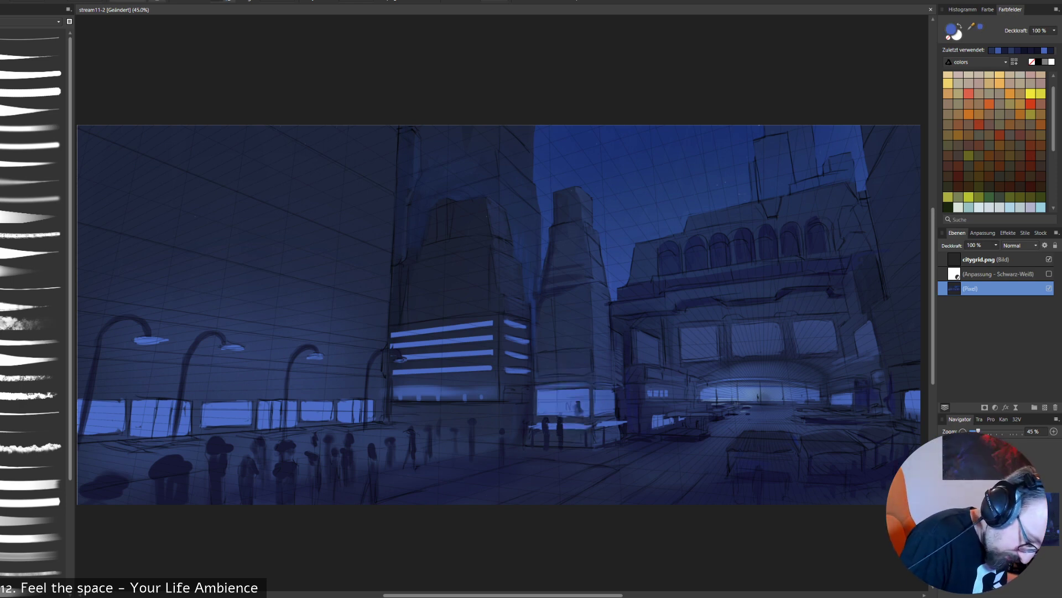
left_click(560, 411, "alt")
left_click_drag(566, 403, 571, 409)
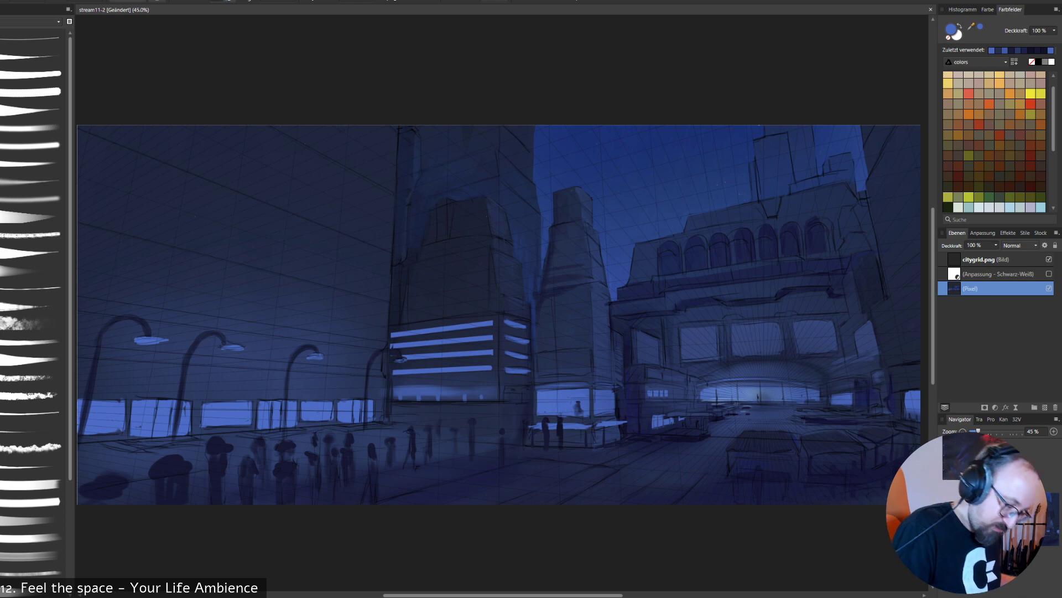
left_click(577, 415, "alt")
left_click(581, 409, "alt")
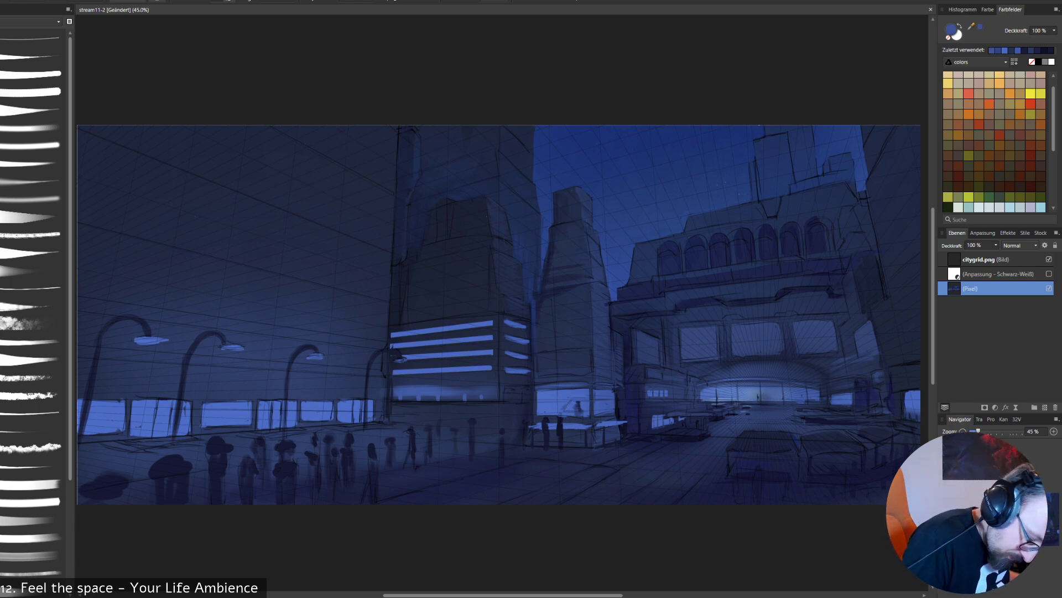
key("ctrl+z")
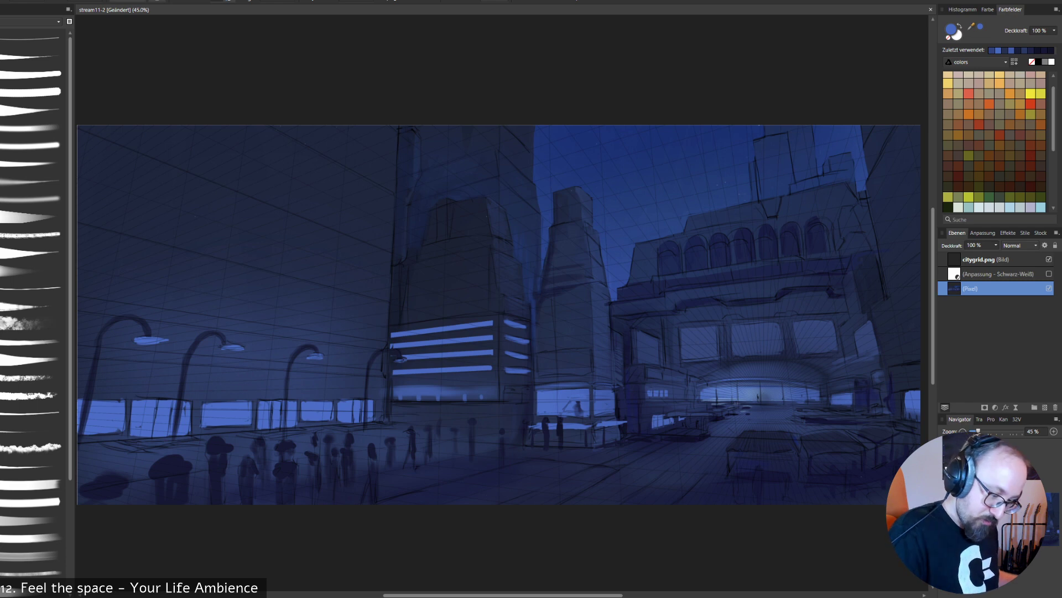
- Touch up the small storefront and the street beside it with sampled navy tones, and undo the last dark stroke
left_click(634, 410, "alt")
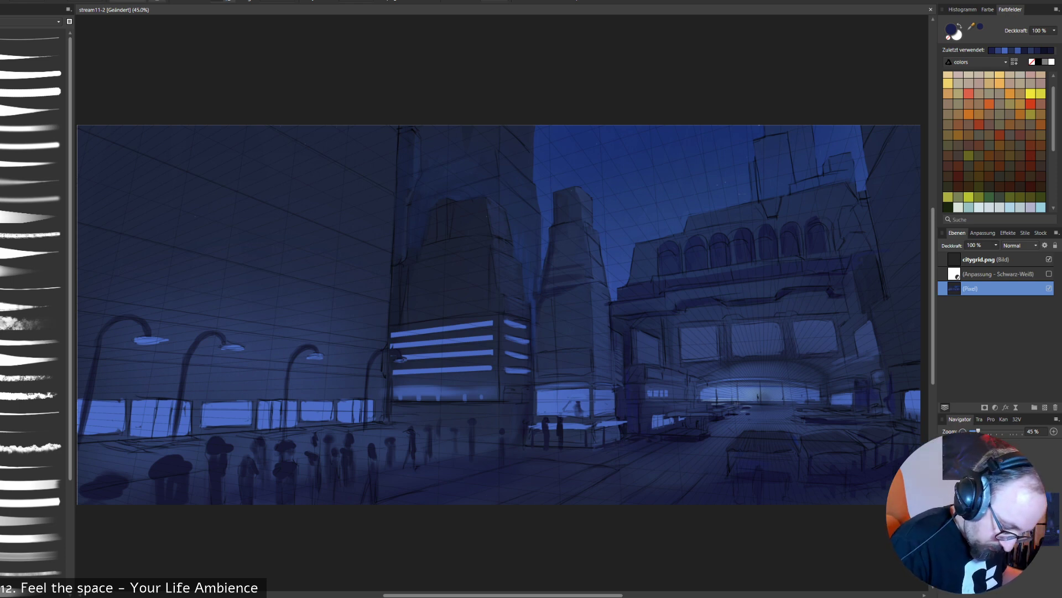
left_click(676, 442, "alt")
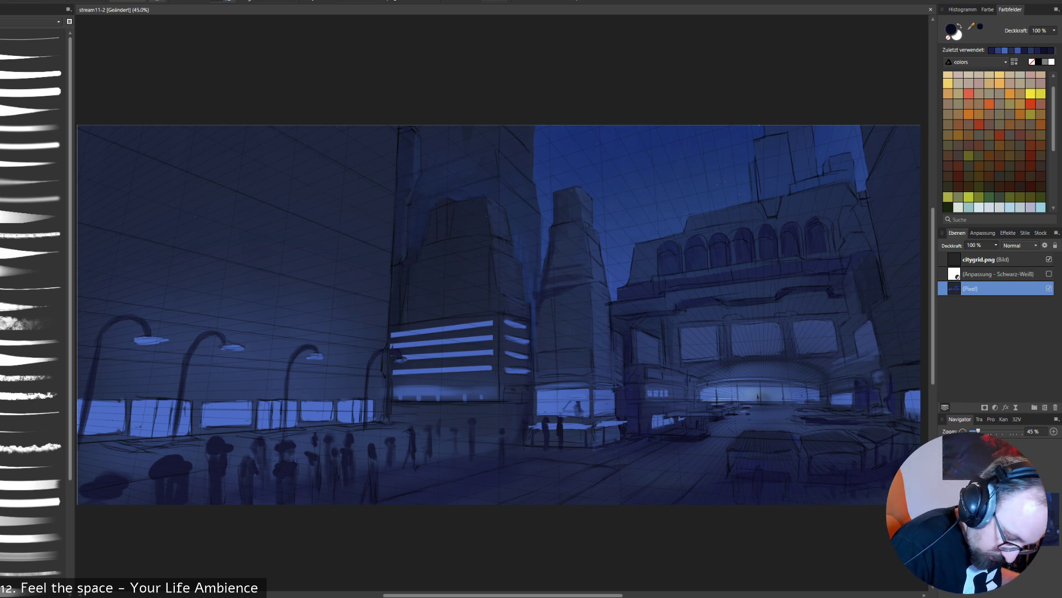
mouse_move(662, 443)
left_mouse_down()
mouse_move(690, 443)
mouse_move(658, 444)
left_mouse_up()
key("ctrl+z")
- Check the painting's values in greyscale, and darken the foreground crowd with a large soft brush in dark navy
left_click(1049, 274)
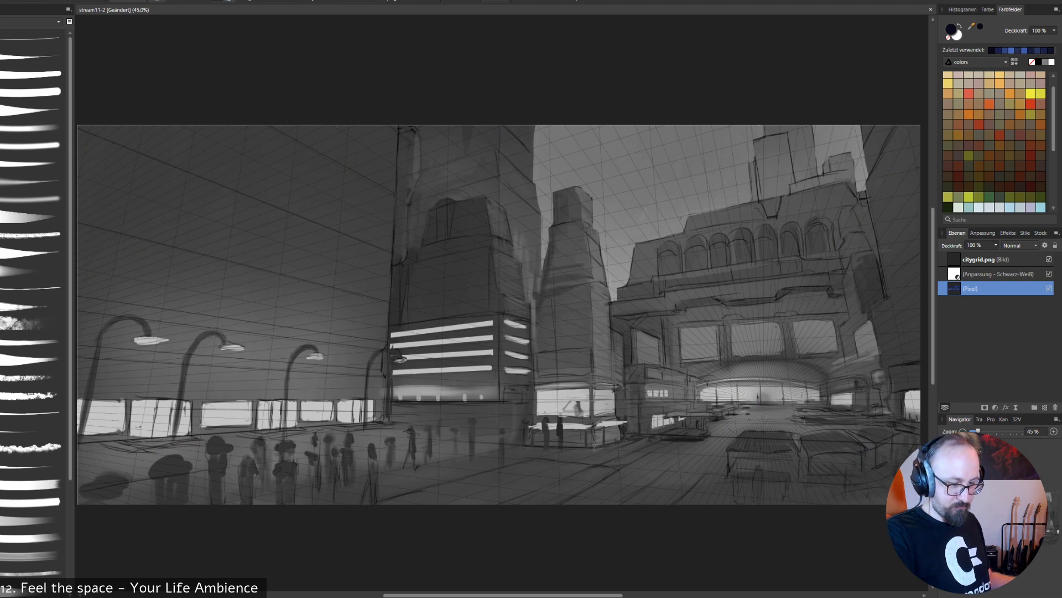
left_click(1049, 274)
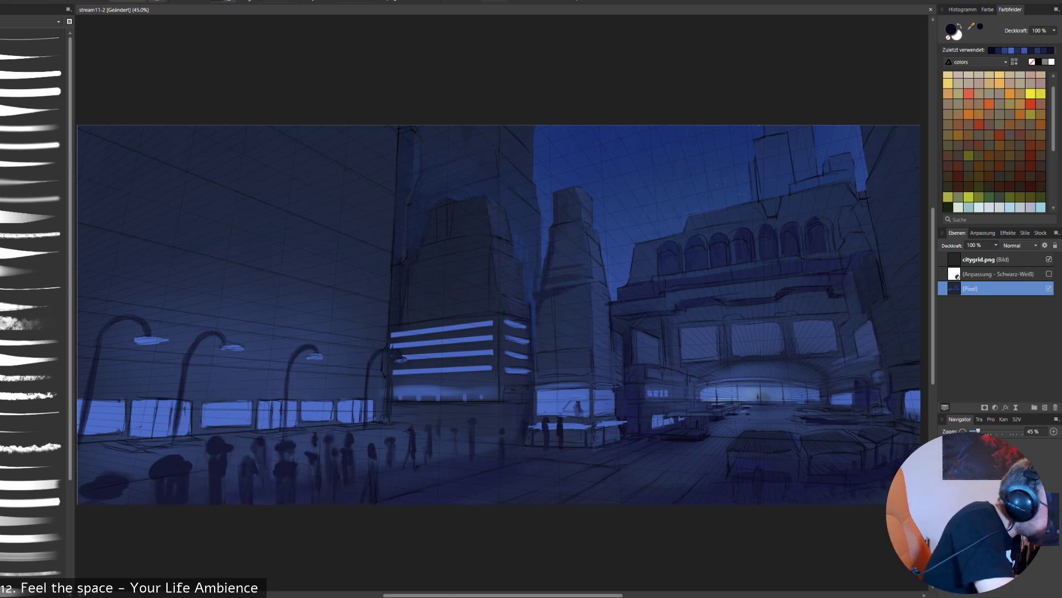
left_click(34, 198)
mouse_move(244, 496)
left_mouse_down()
mouse_move(187, 470)
mouse_move(176, 446)
mouse_move(187, 429)
mouse_move(170, 418)
mouse_move(192, 426)
mouse_move(158, 490)
mouse_move(137, 496)
mouse_move(145, 449)
mouse_move(282, 490)
left_mouse_up()
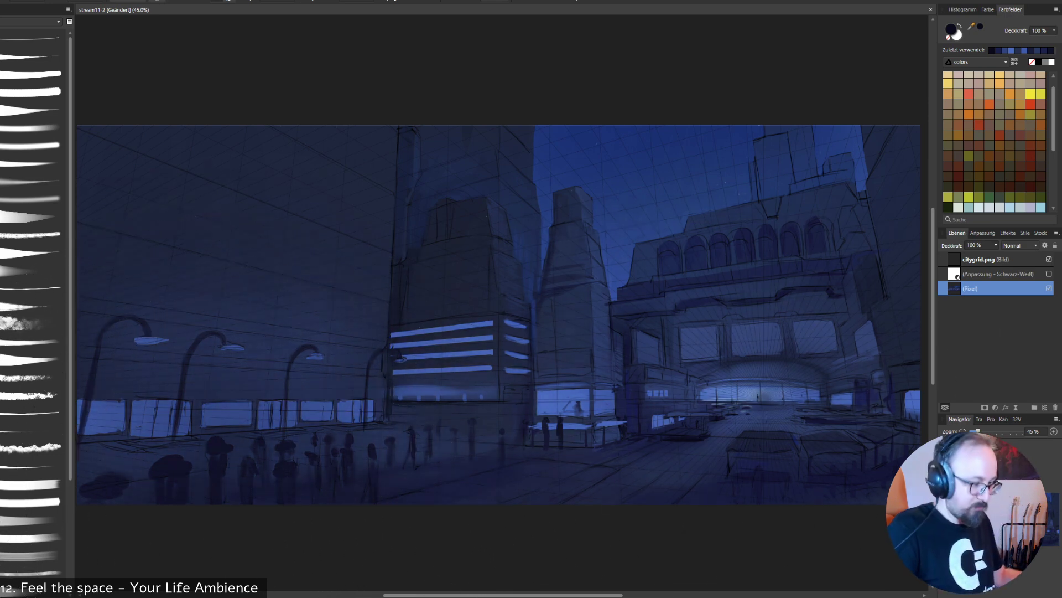
key("ctrl+z")
key("ctrl+z")
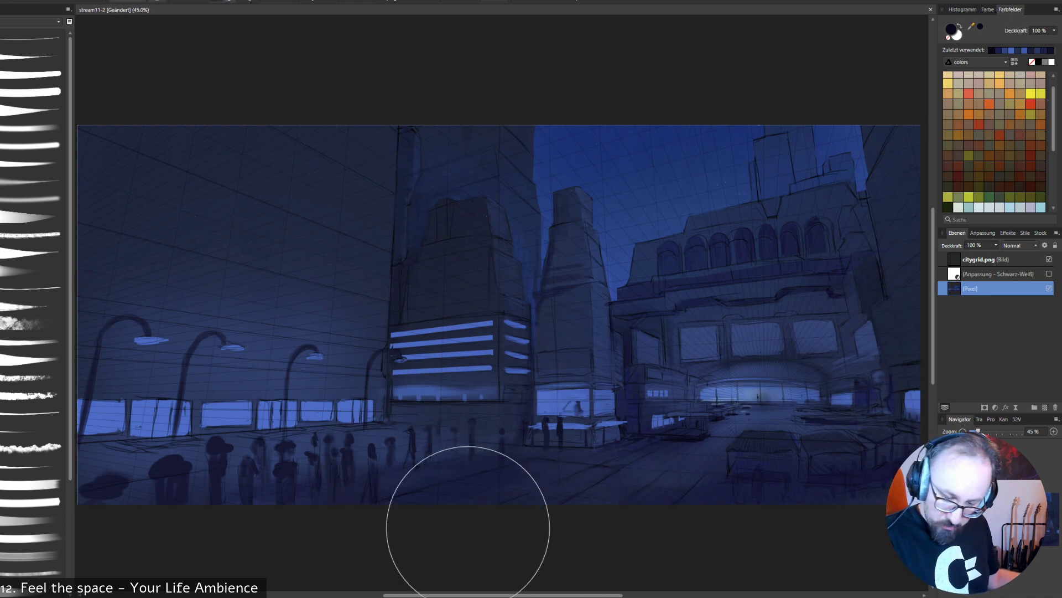
mouse_move(114, 468)
left_mouse_down()
mouse_move(218, 461)
mouse_move(281, 509)
left_mouse_up()
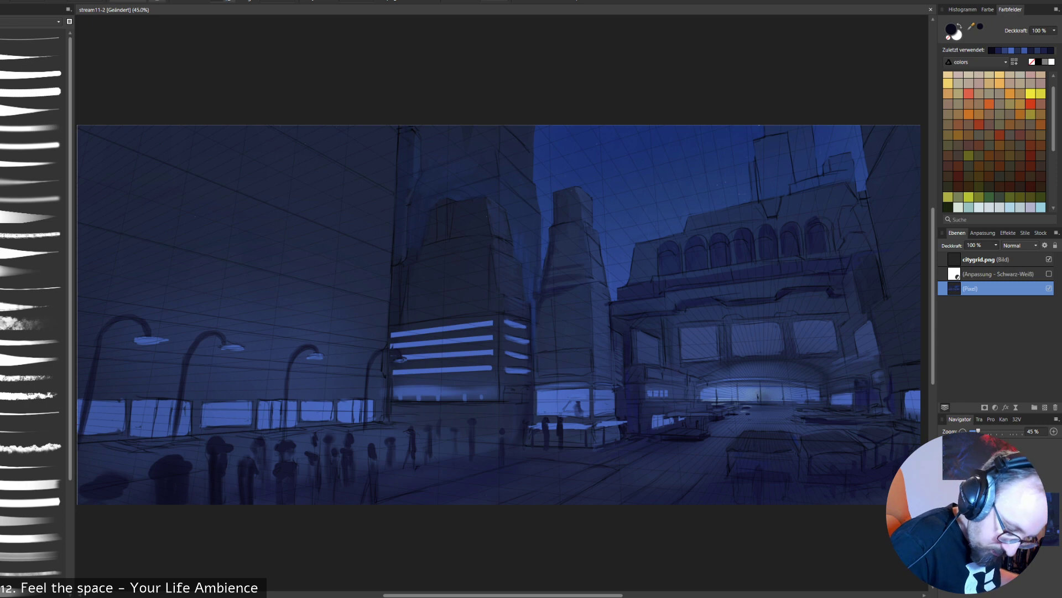
- Hide the perspective grid and refine the slim tower's base and front face with sampled blues and navies
left_click(560, 390, "alt")
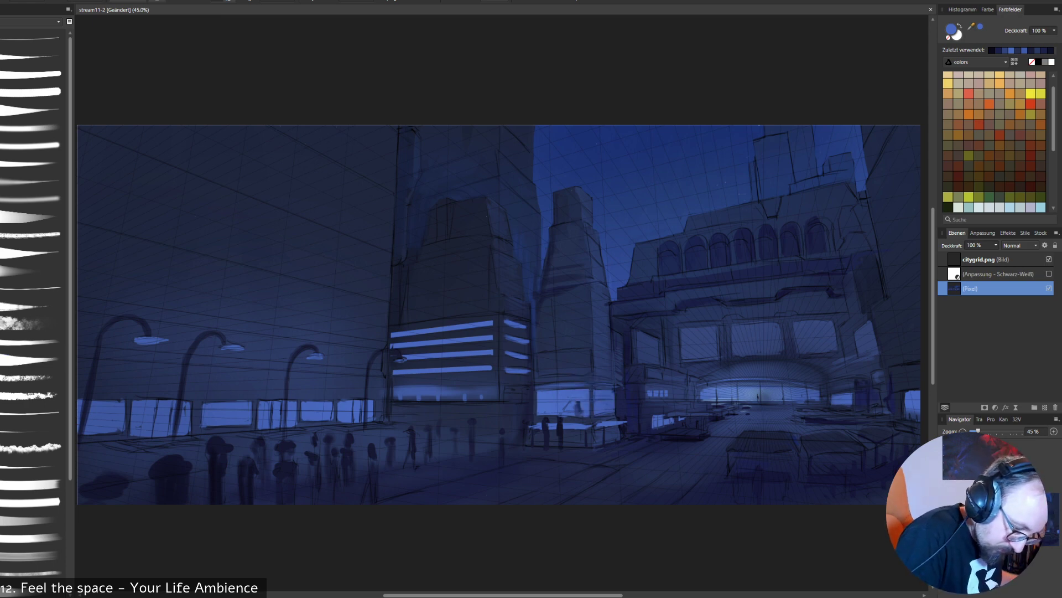
left_click(622, 401, "alt")
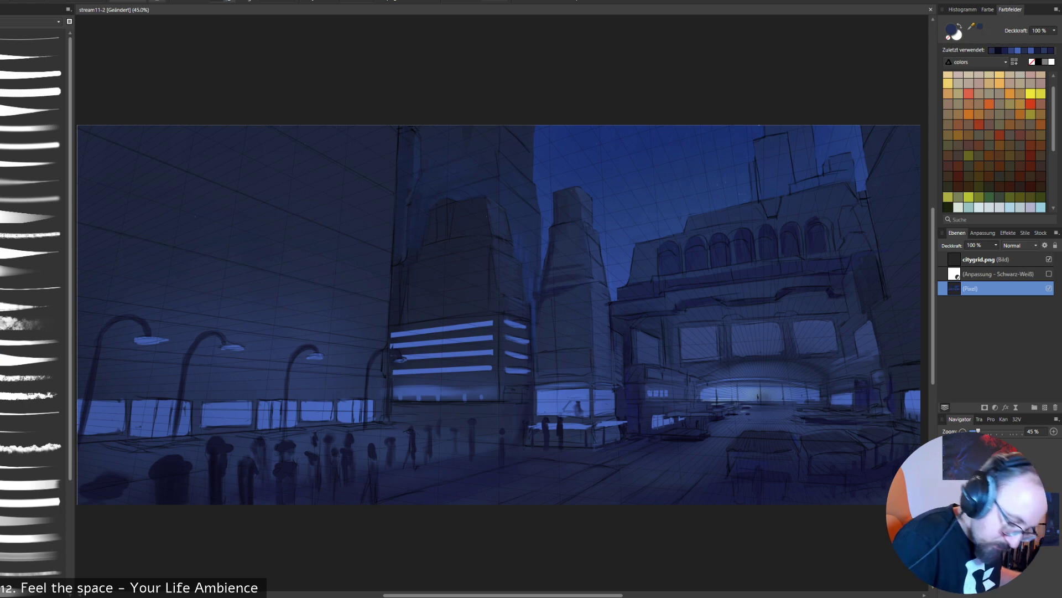
left_click(1049, 258)
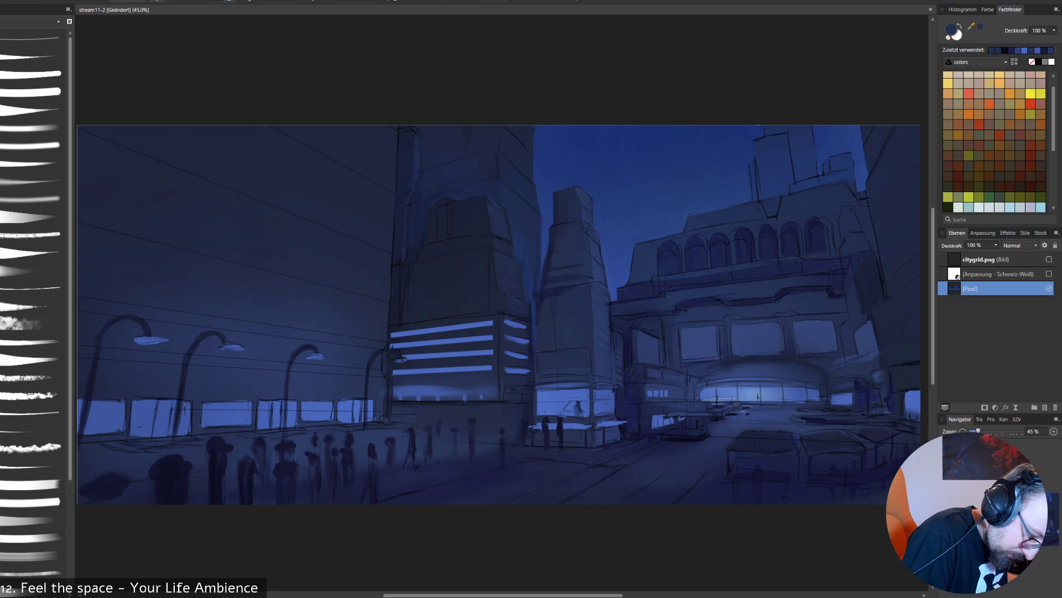
left_click(569, 334, "alt")
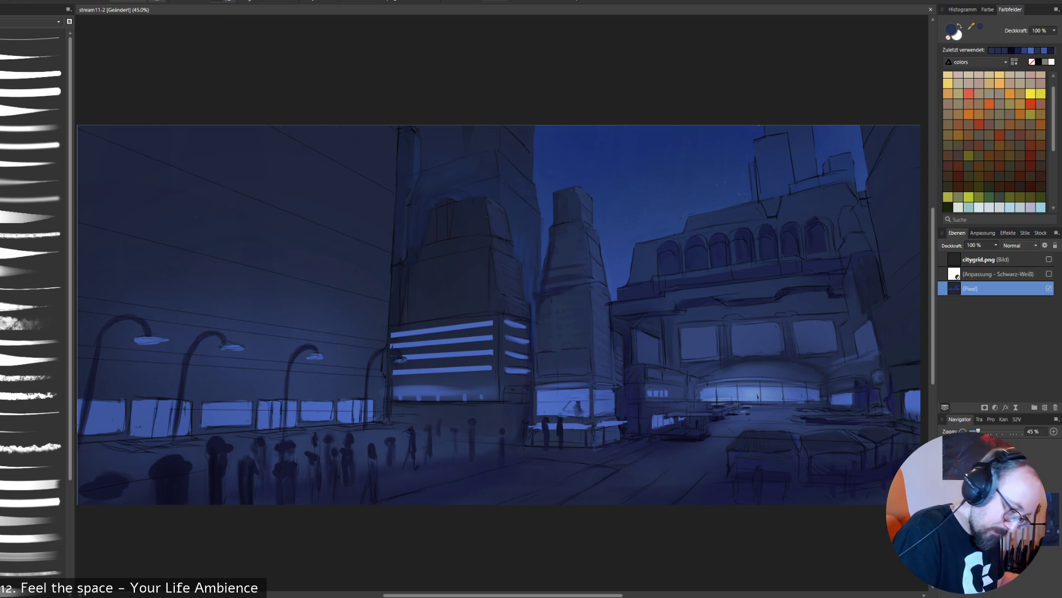
left_click(567, 340, "alt")
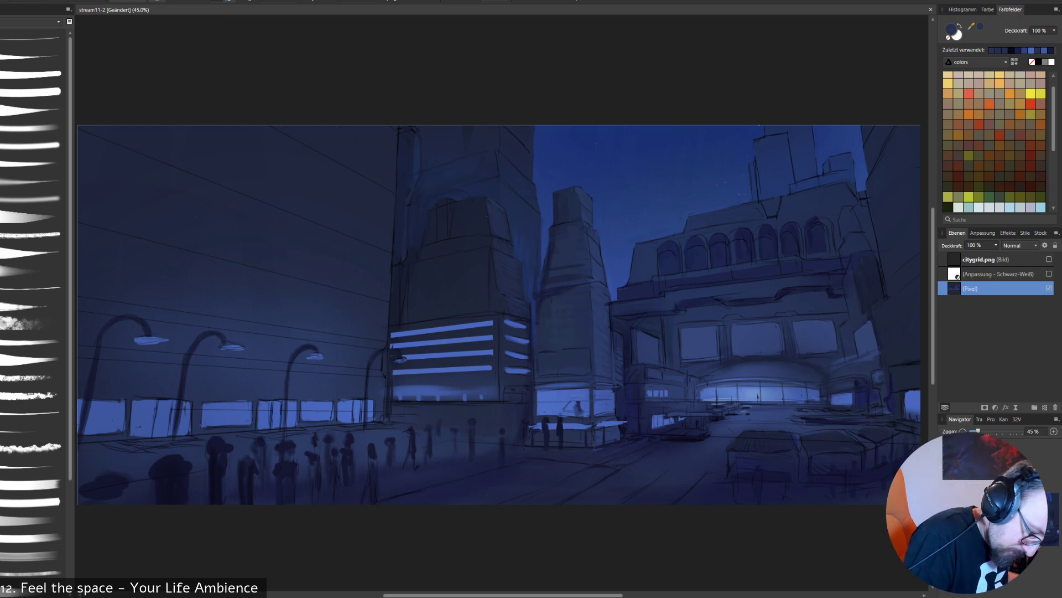
left_click(568, 347, "alt")
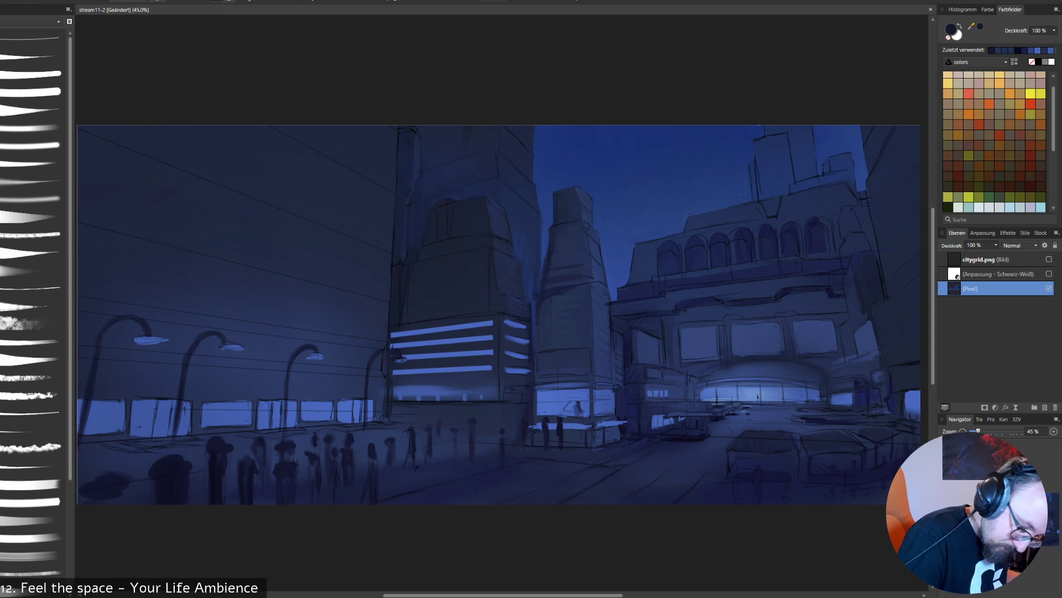
left_click(601, 351, "alt")
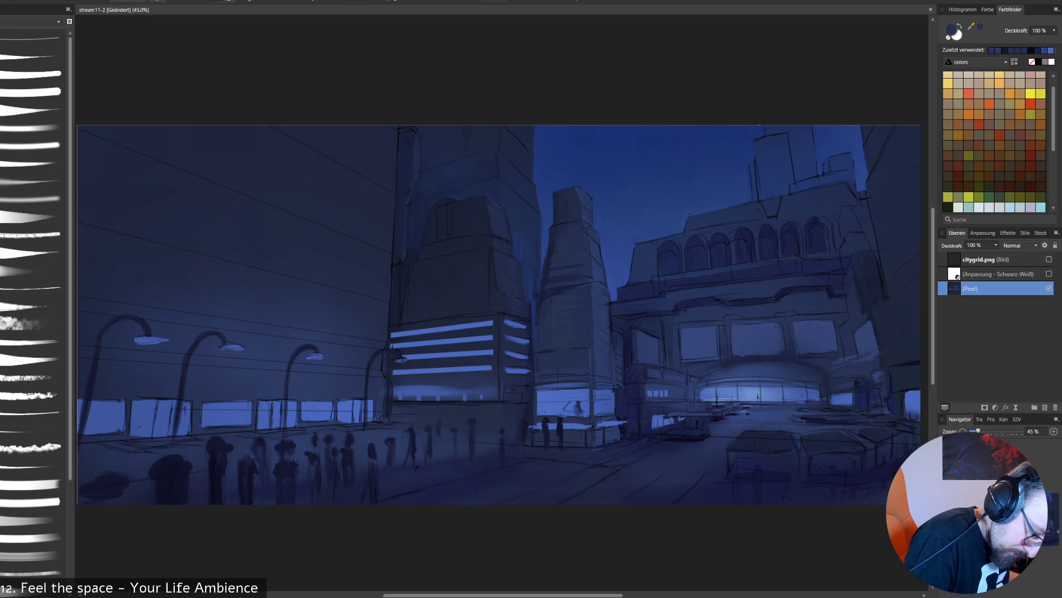
left_click(555, 286, "alt")
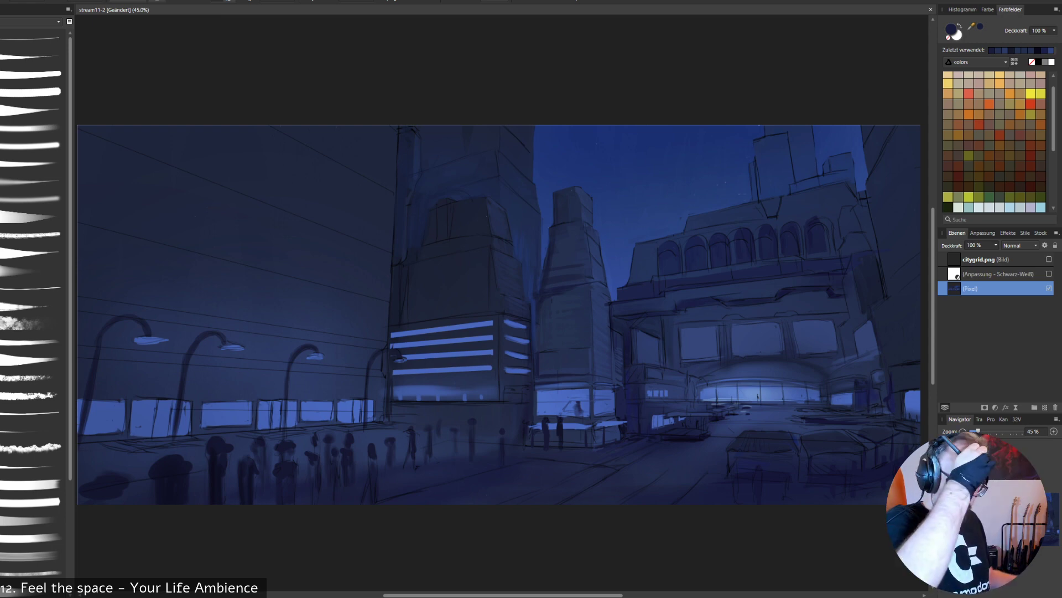
- Paint a row of light-blue glyphs as a sign above the slim tower's lit front window
key("alt")
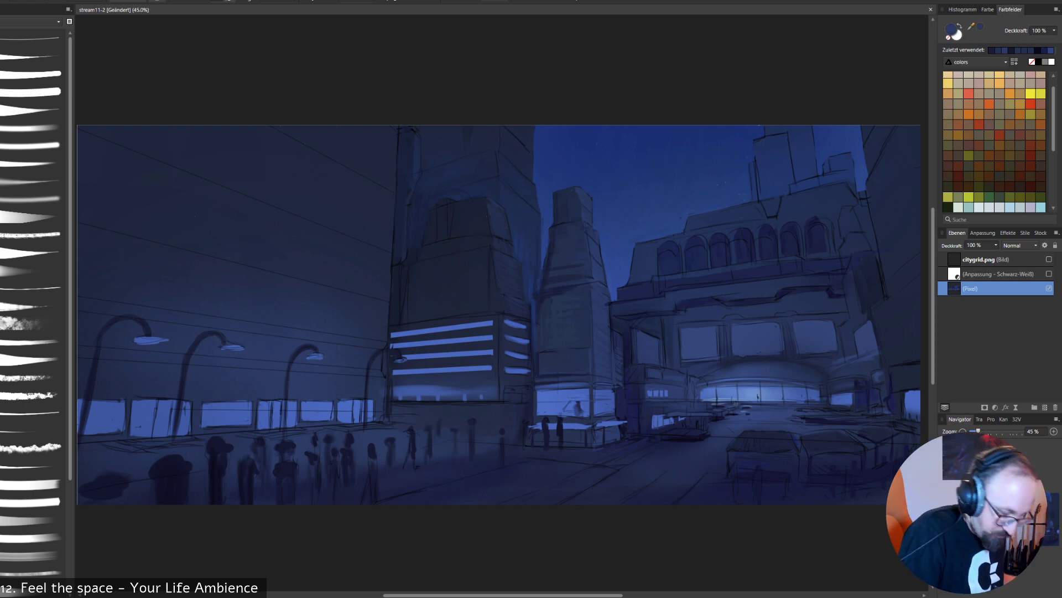
left_click(553, 402, "alt")
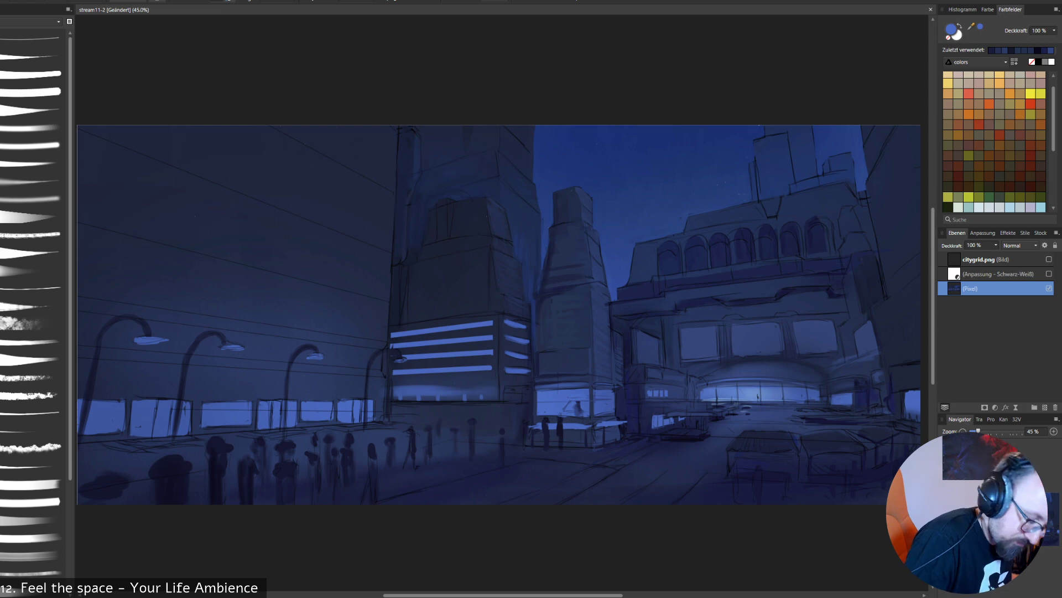
left_click_drag(550, 355, 558, 370)
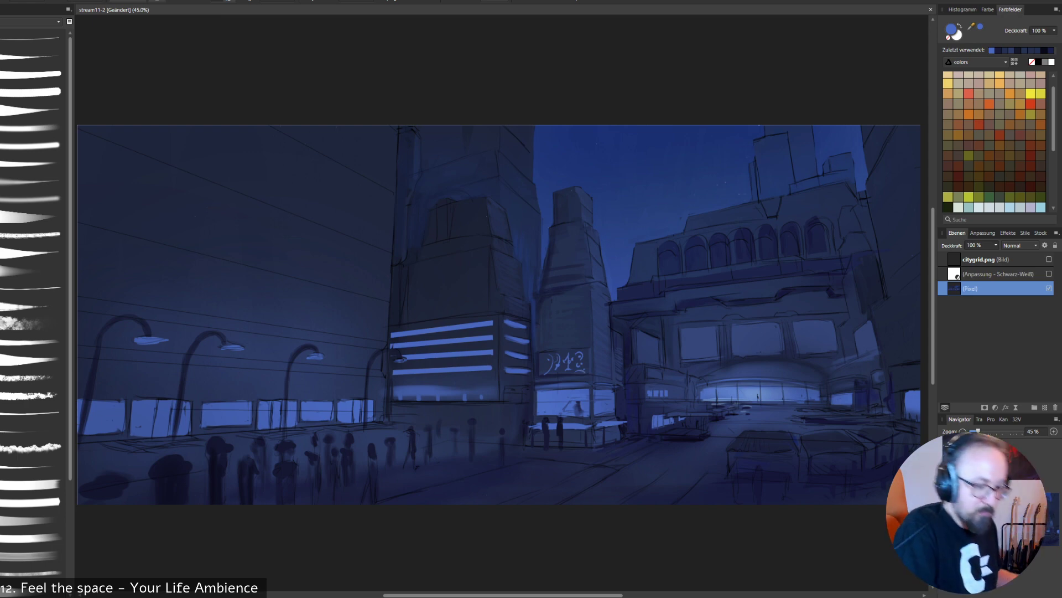
- Paint a vertical row of three dark navy sign panels on the slim tower, and show the perspective grid again
left_click(580, 348, "alt")
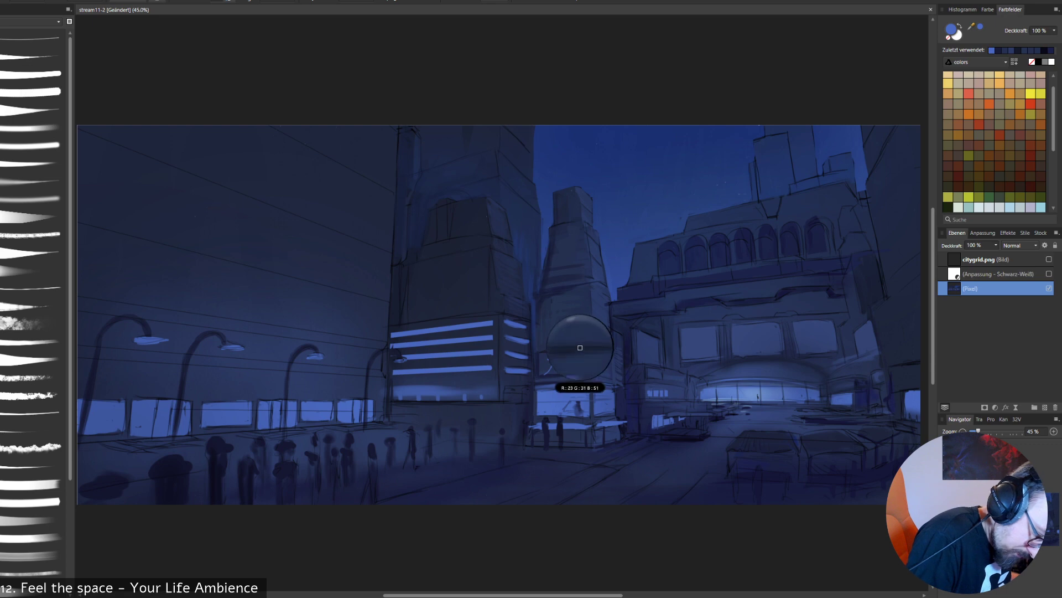
left_click(537, 363, "alt")
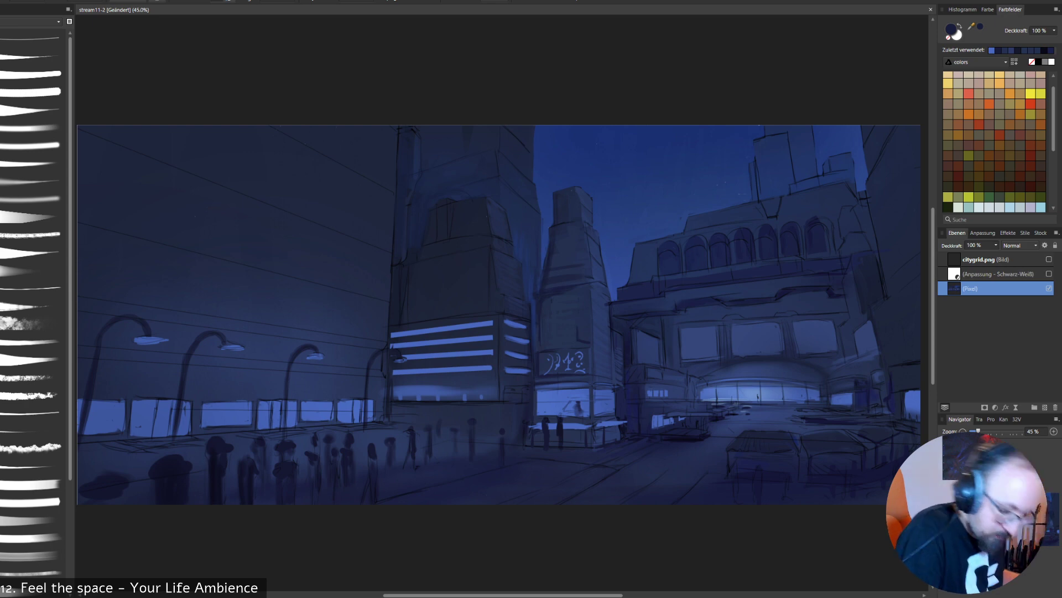
left_click(1049, 259)
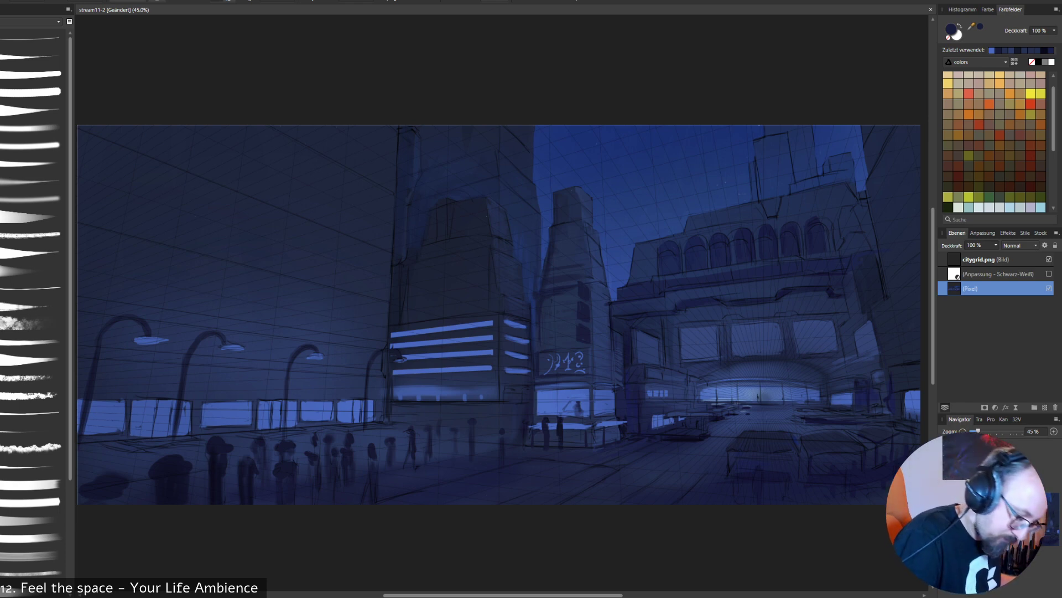
- Mix a mint green and paint glyphs on the slim tower's three dark panels, plus accents in its side window and the nearby storefront
left_click(562, 391, "alt")
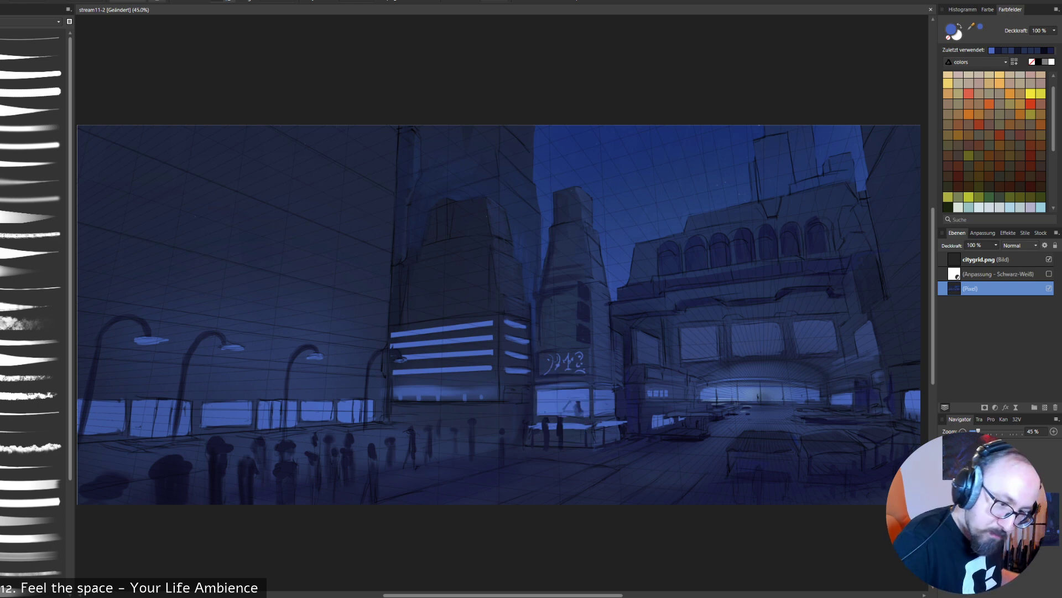
mouse_move(1053, 119)
left_mouse_down()
mouse_move(1054, 157)
mouse_move(1054, 134)
left_mouse_up()
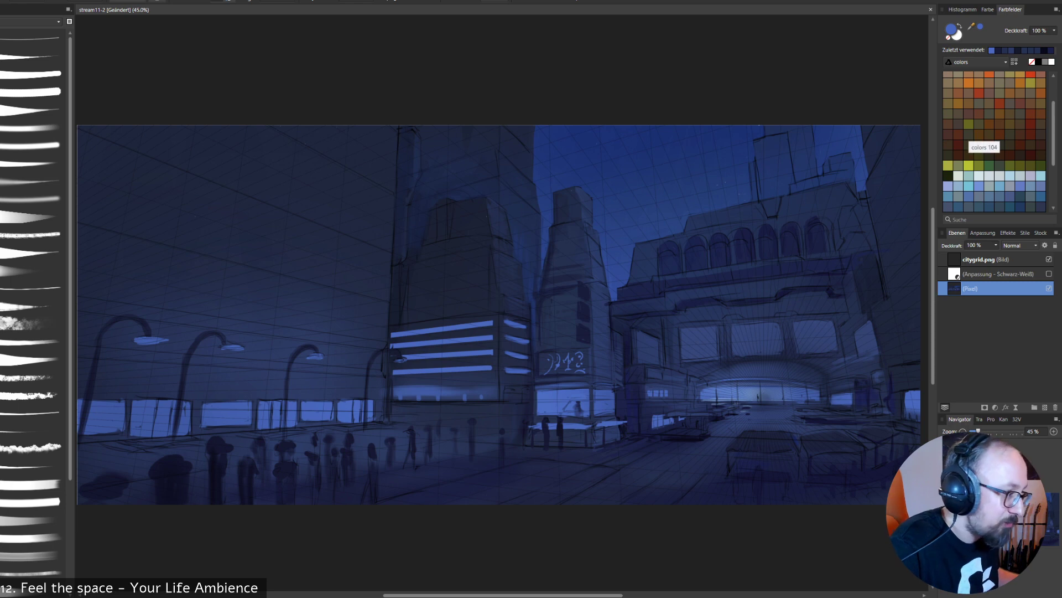
left_click(968, 186)
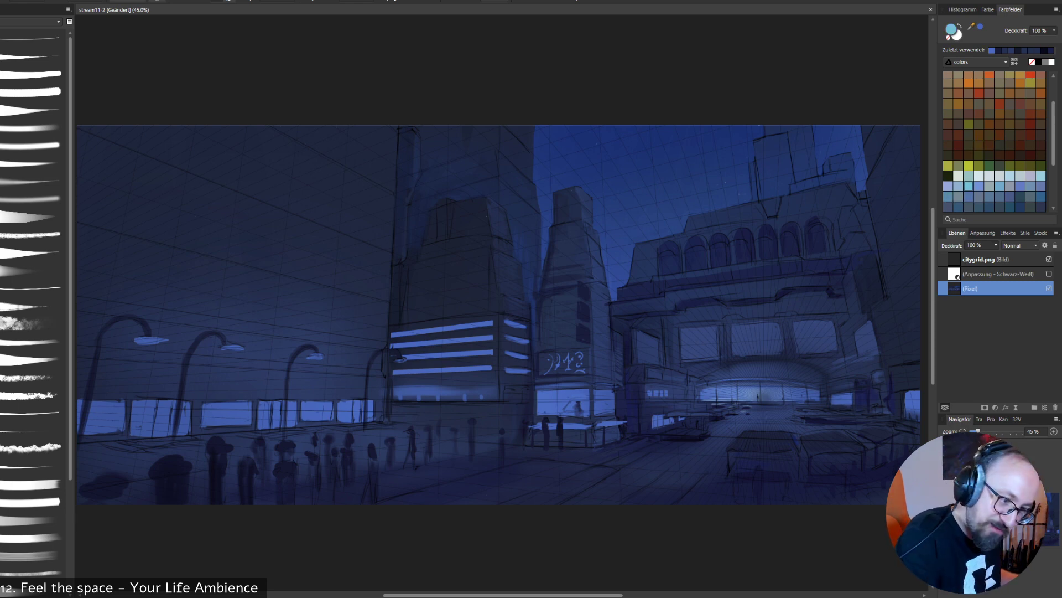
double_click(951, 30)
left_click_drag(279, 158, 263, 158)
left_click(429, 336)
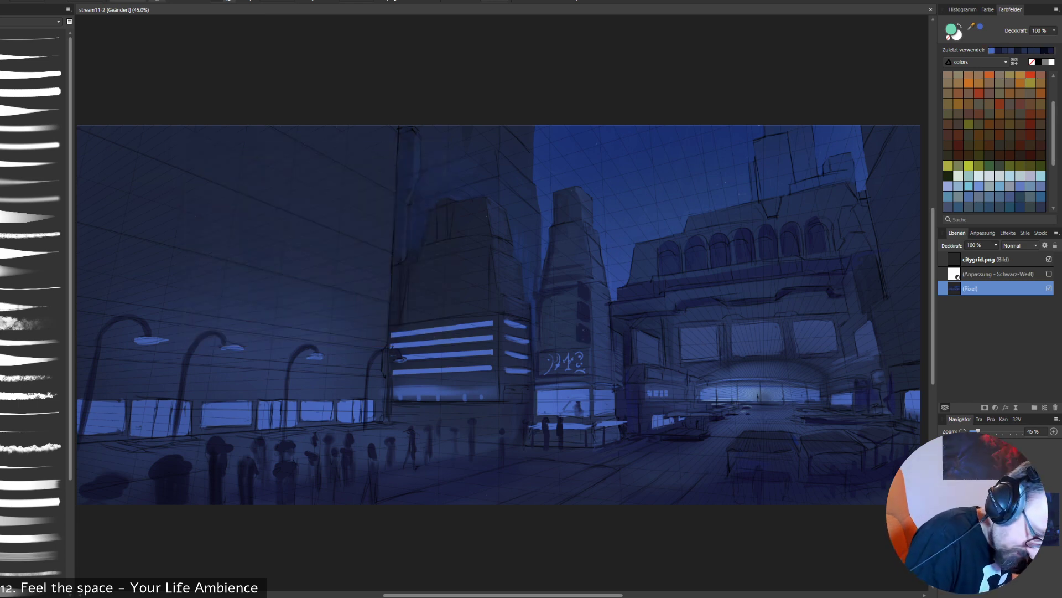
left_click_drag(581, 333, 584, 328)
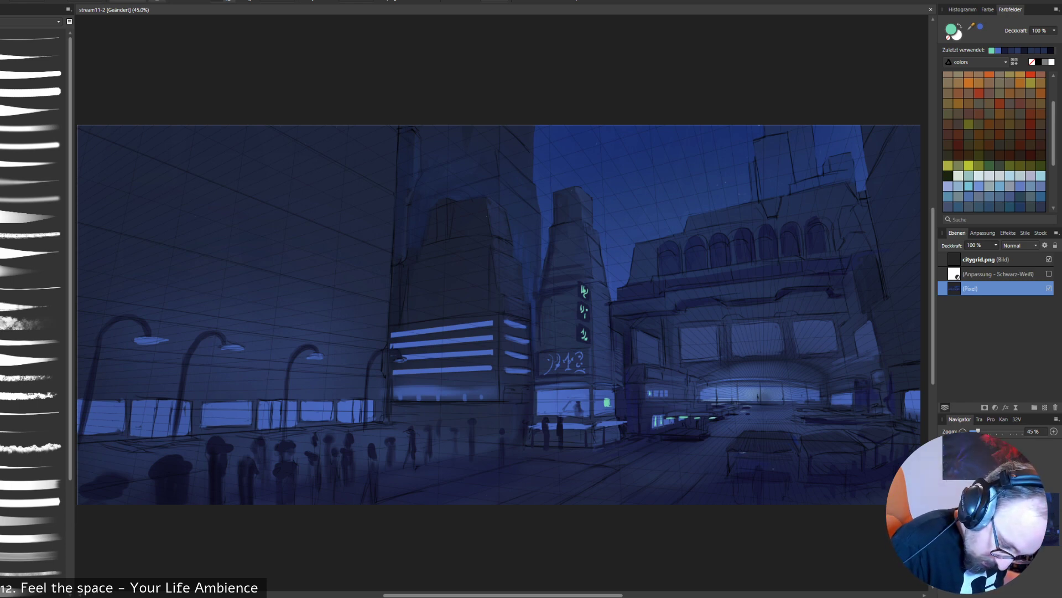
- Add mint-green specks beneath the low boxy structures in the street foreground, and undo the last stroke
right_click(922, 443)
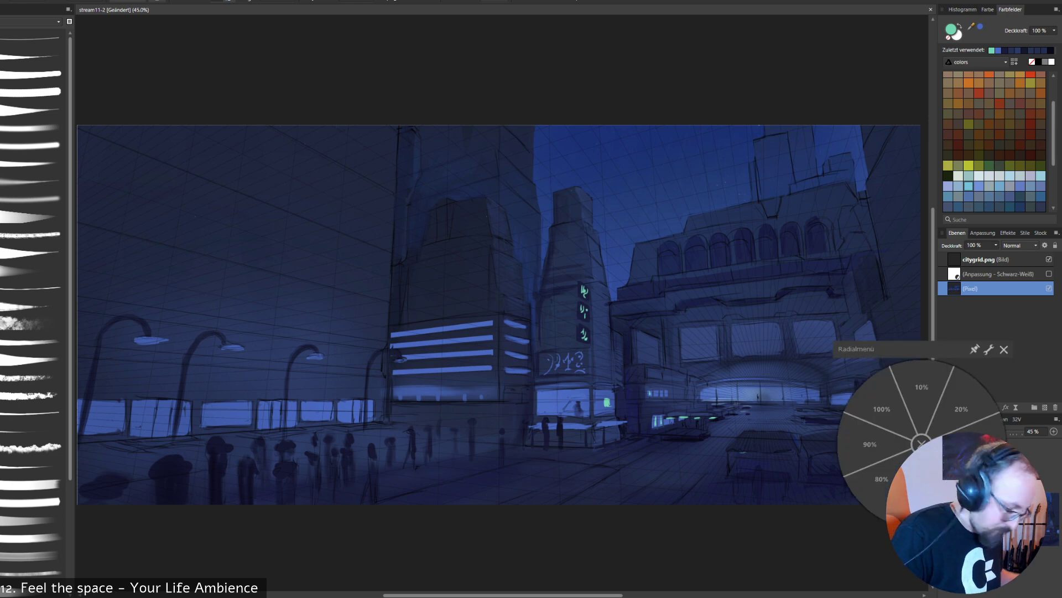
left_click(921, 443)
mouse_move(740, 466)
left_mouse_down()
mouse_move(776, 466)
mouse_move(735, 469)
left_mouse_up()
key("ctrl+z")
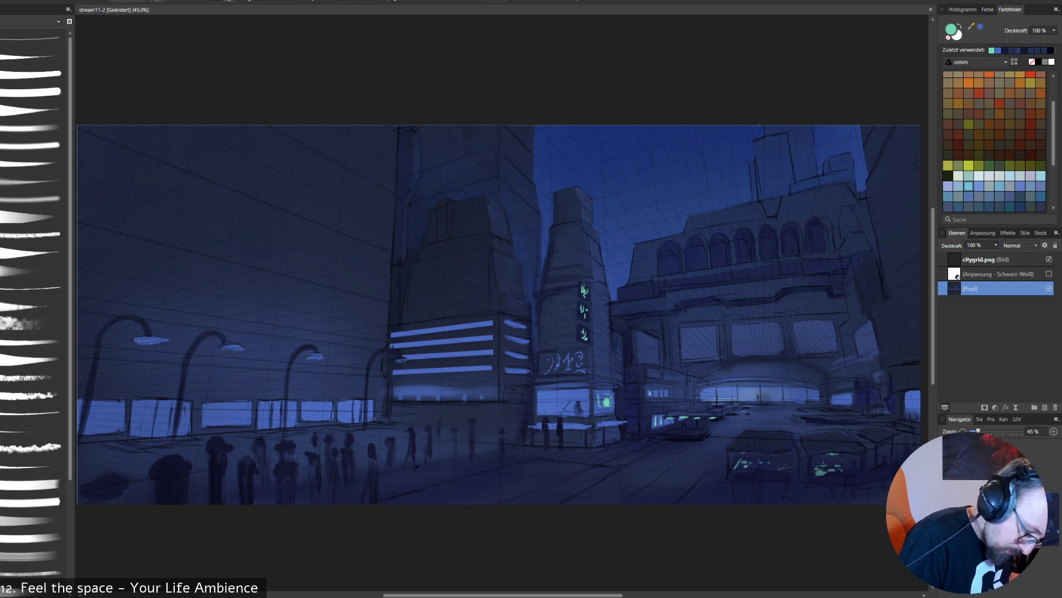
- Paint mint-green accents along the lower parts of the slim tower's front window and several lit windows of the large foreground building
left_click_drag(549, 413, 573, 414)
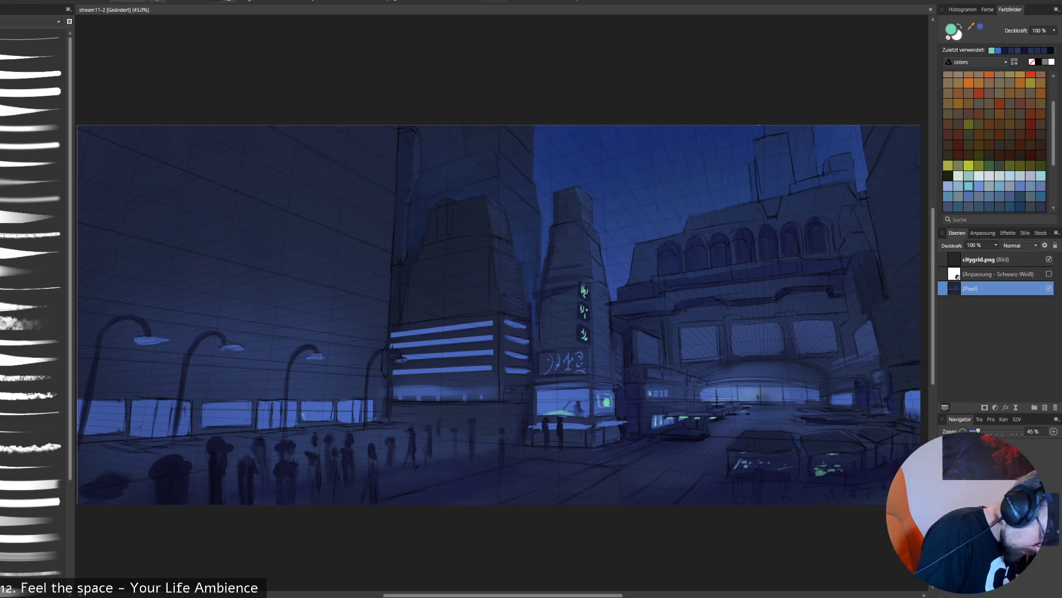
left_click_drag(307, 414, 324, 413)
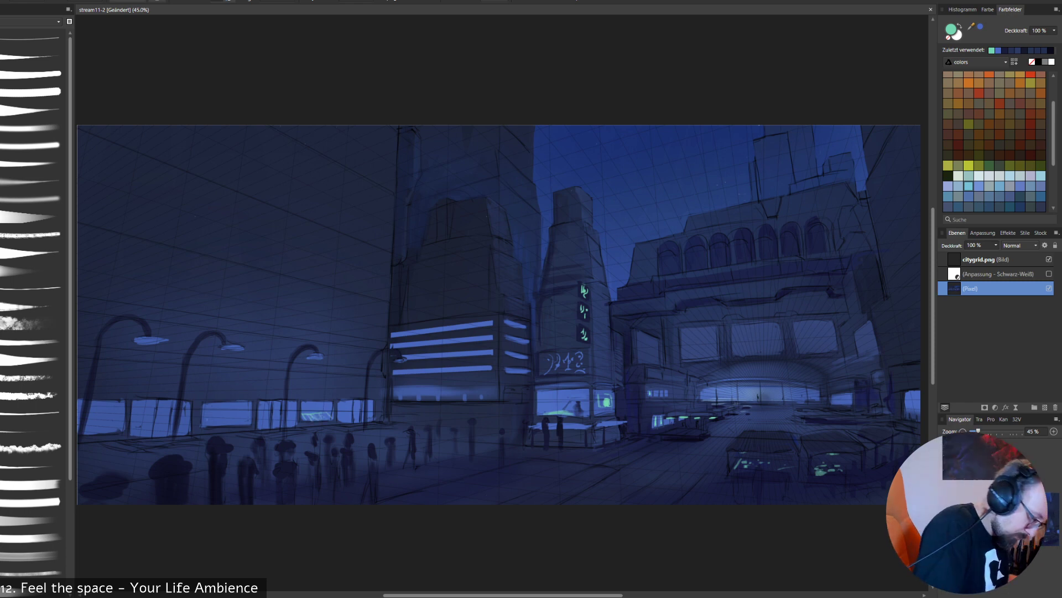
left_click_drag(204, 422, 231, 419)
key("ctrl+z")
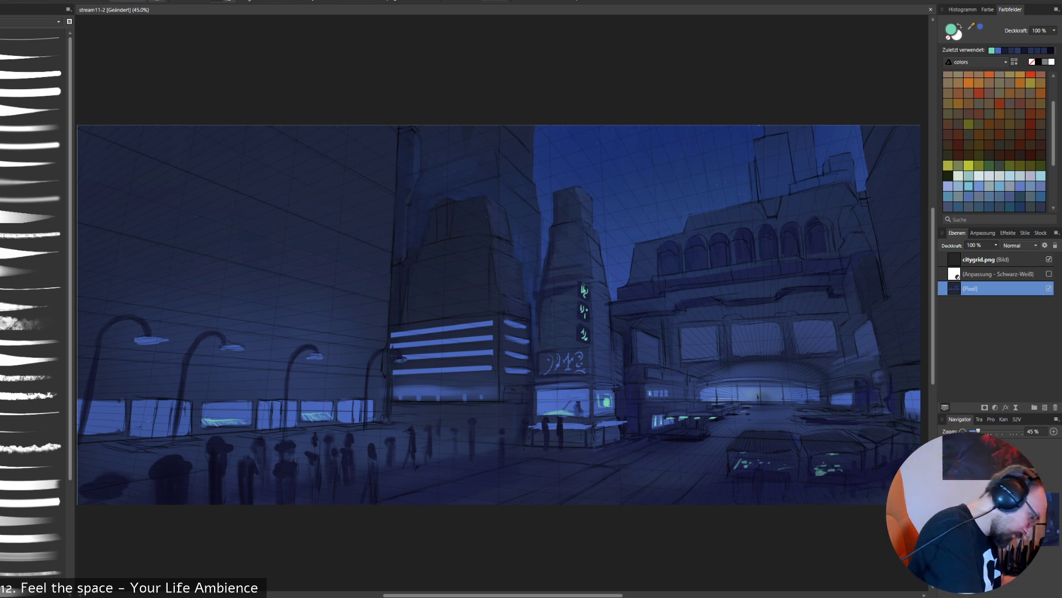
mouse_move(84, 425)
left_mouse_down()
mouse_move(117, 426)
mouse_move(88, 433)
mouse_move(98, 434)
left_mouse_up()
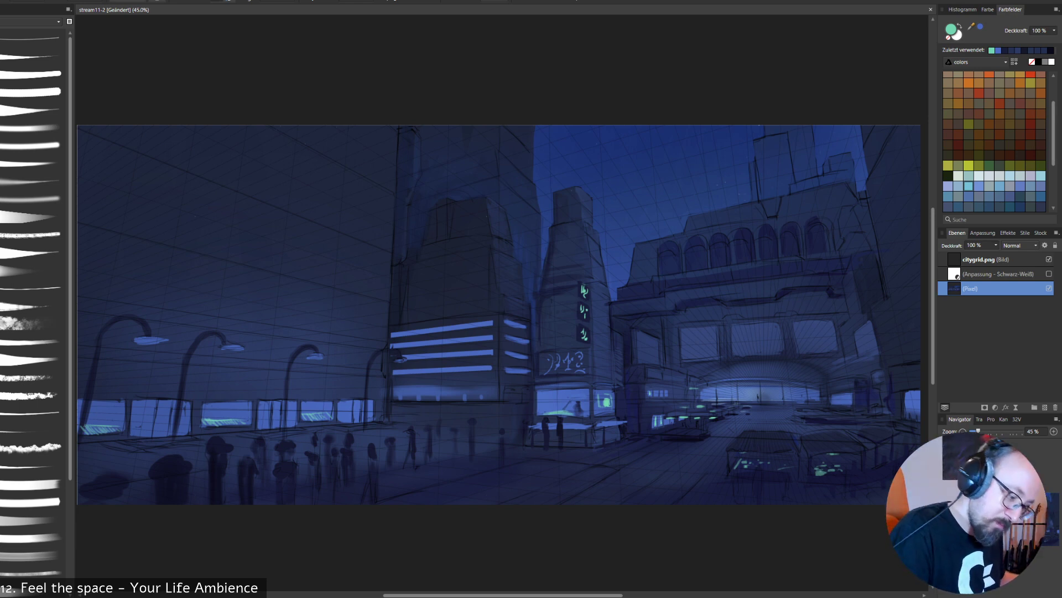
- Try mint-green accents at the foot of the first arch on the arcaded building, and undo them
left_click_drag(659, 275, 679, 272)
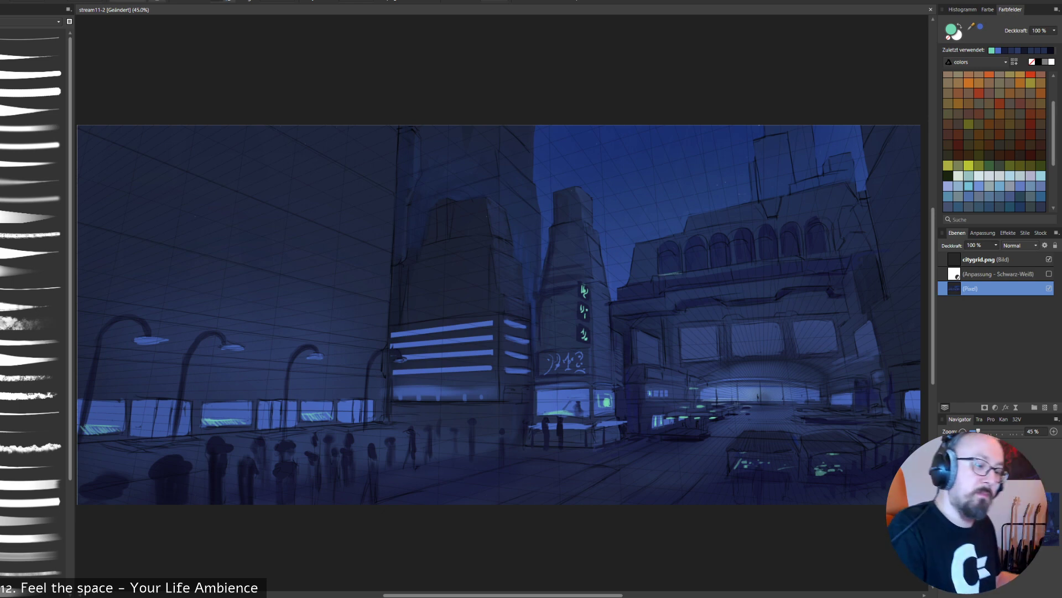
key("ctrl+z")
key("ctrl+z")
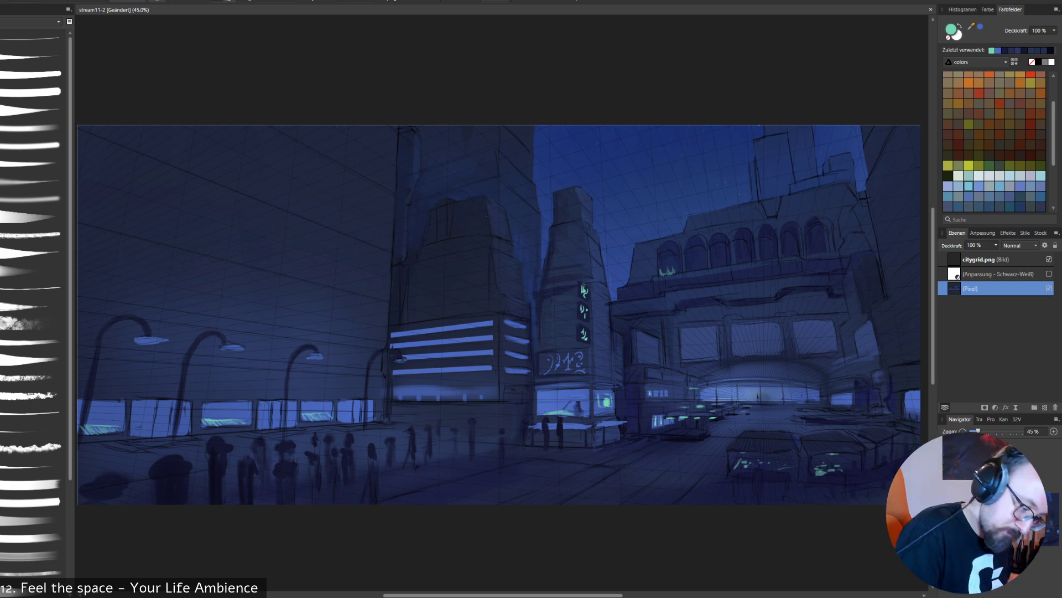
key("ctrl+z")
key("ctrl+z")
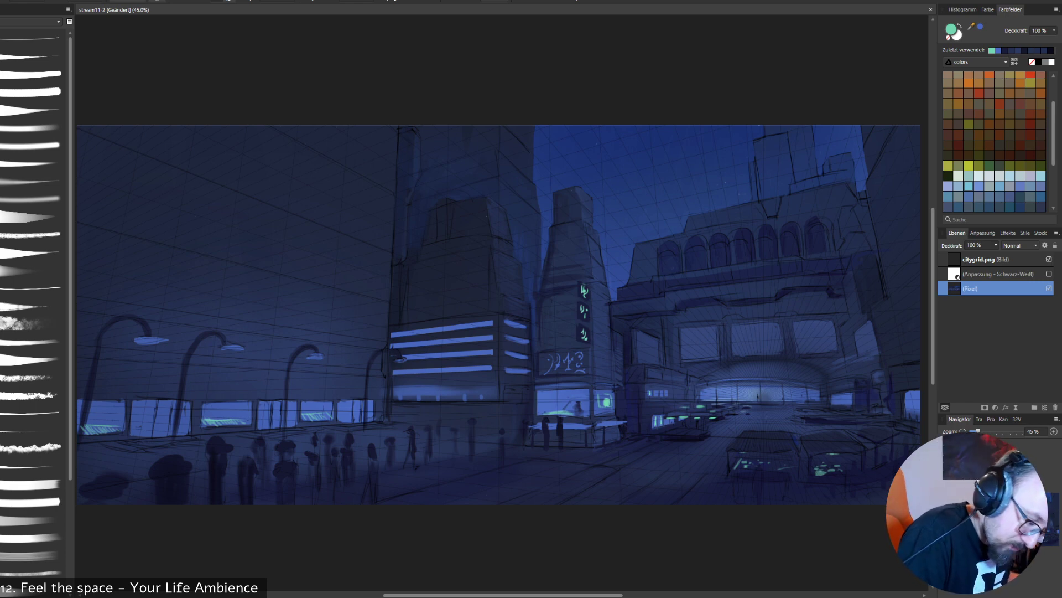
key("ctrl+shift+z")
key("ctrl+shift+z")
key("ctrl+z")
key("ctrl+z")
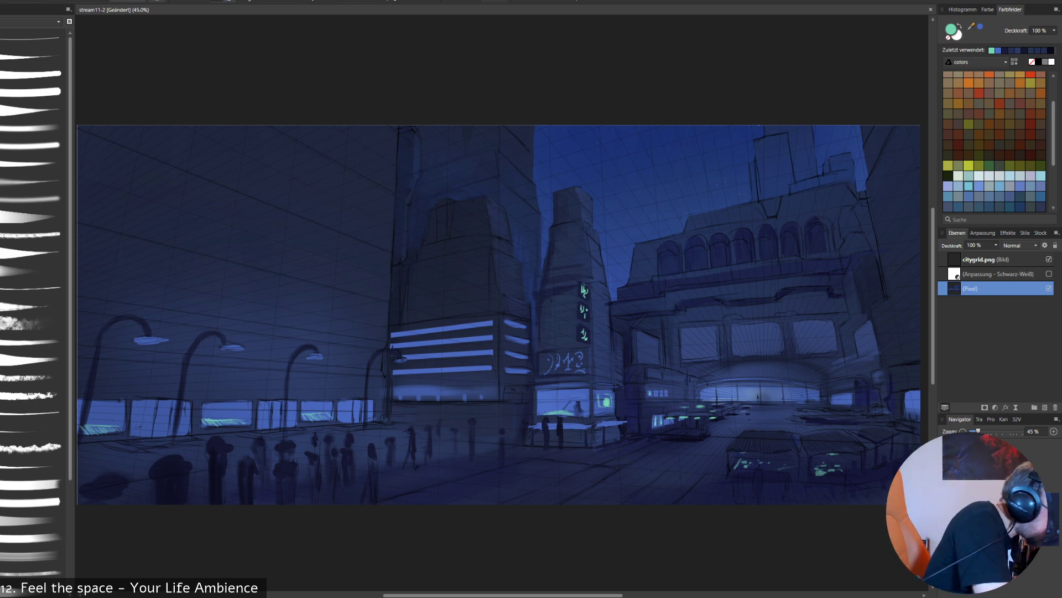
- Select the arcade area on the upper facade with a polygonal selection, excluding the pillars between the arches
left_click(32, 162)
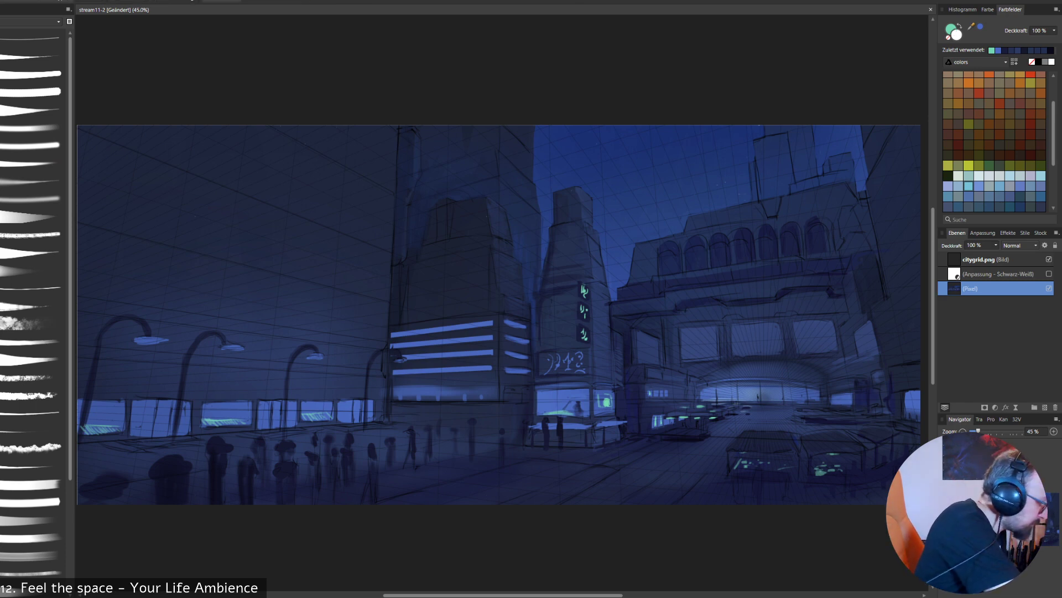
mouse_move(656, 275)
left_mouse_down()
mouse_move(878, 248)
mouse_move(834, 250)
left_mouse_up()
left_click(833, 251)
left_click(830, 197)
left_click(659, 223)
double_click(634, 250)
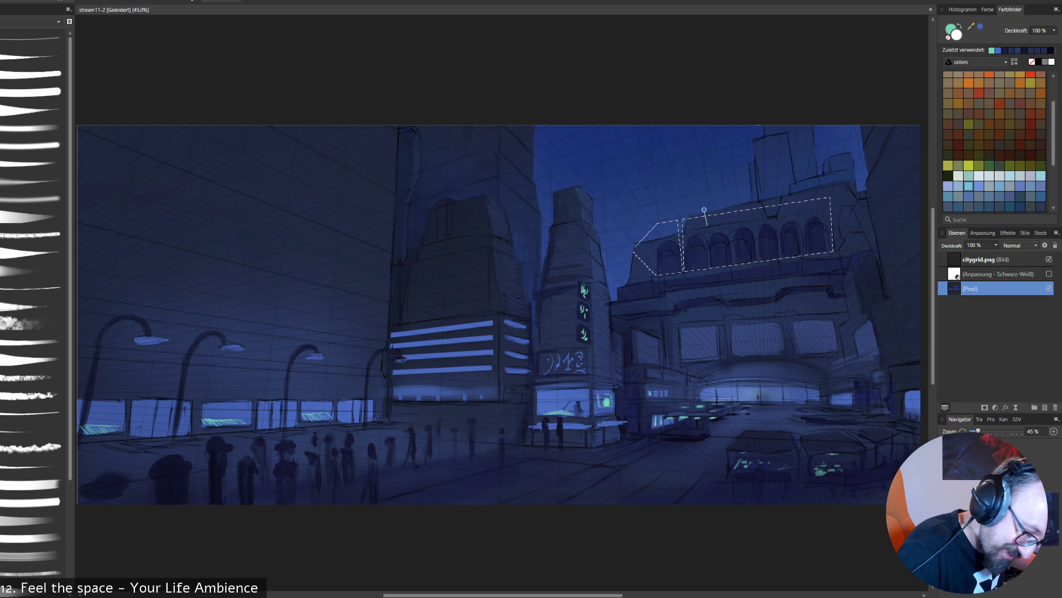
left_click(709, 294)
left_click(716, 291)
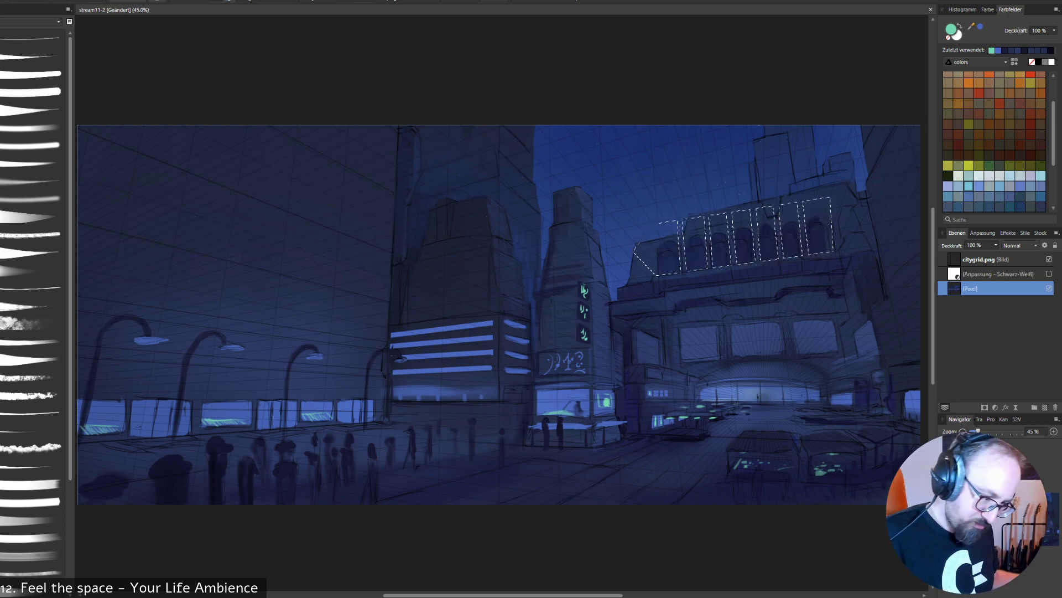
- Paint a soft mint-green glow inside the selected arches, fading upward, and clear the selection
right_click(507, 522)
left_click(507, 522)
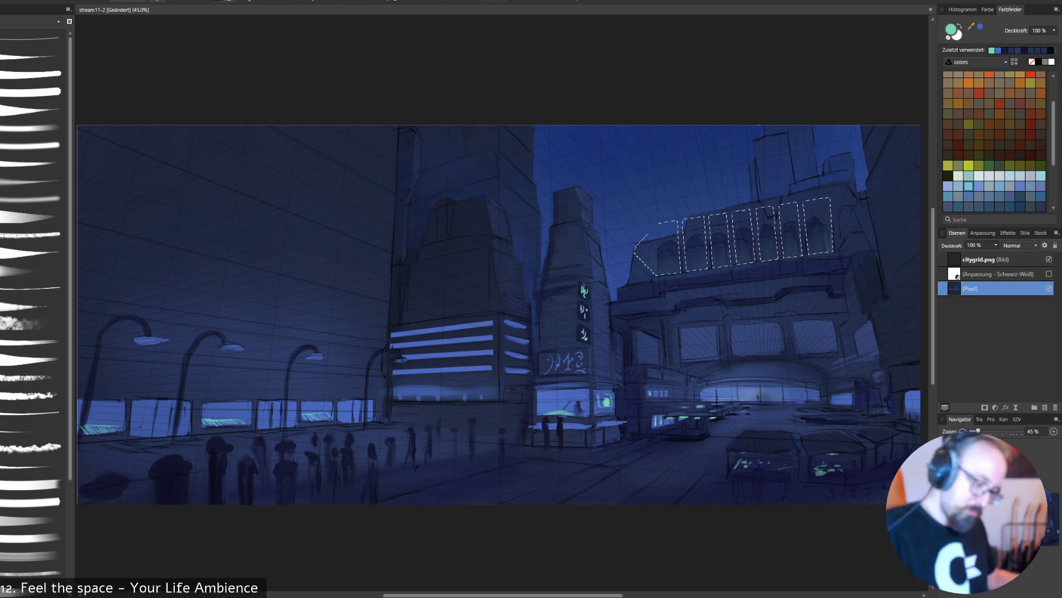
right_click(860, 482)
left_click(860, 481)
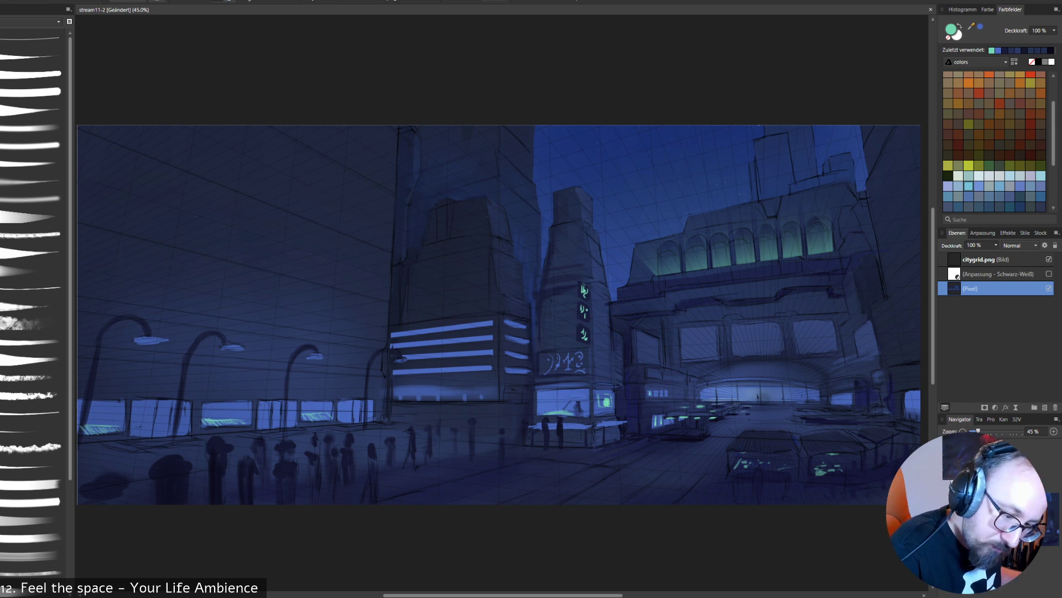
- Shift the paint colour to green 75D782, try a stroke at the foot of the second arch, and undo the stroke
double_click(951, 29)
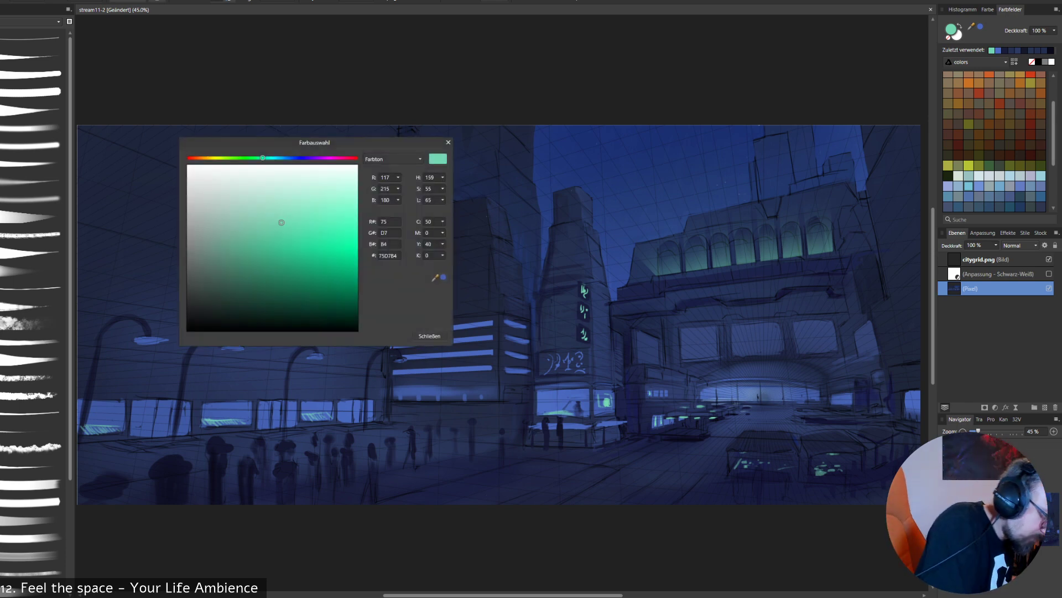
left_click_drag(262, 157, 250, 158)
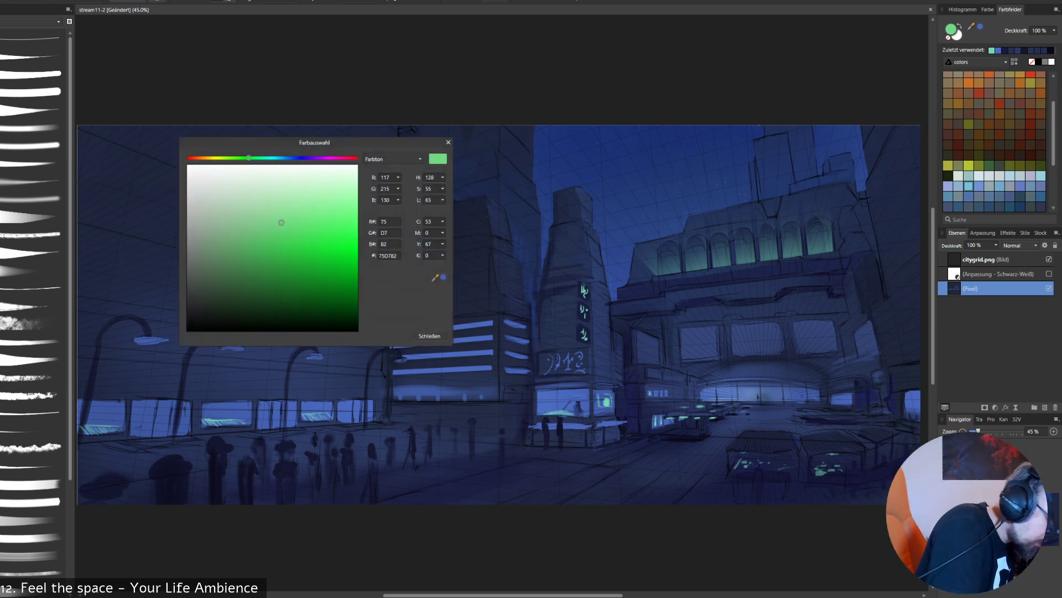
left_click(429, 336)
left_click_drag(686, 267, 699, 266)
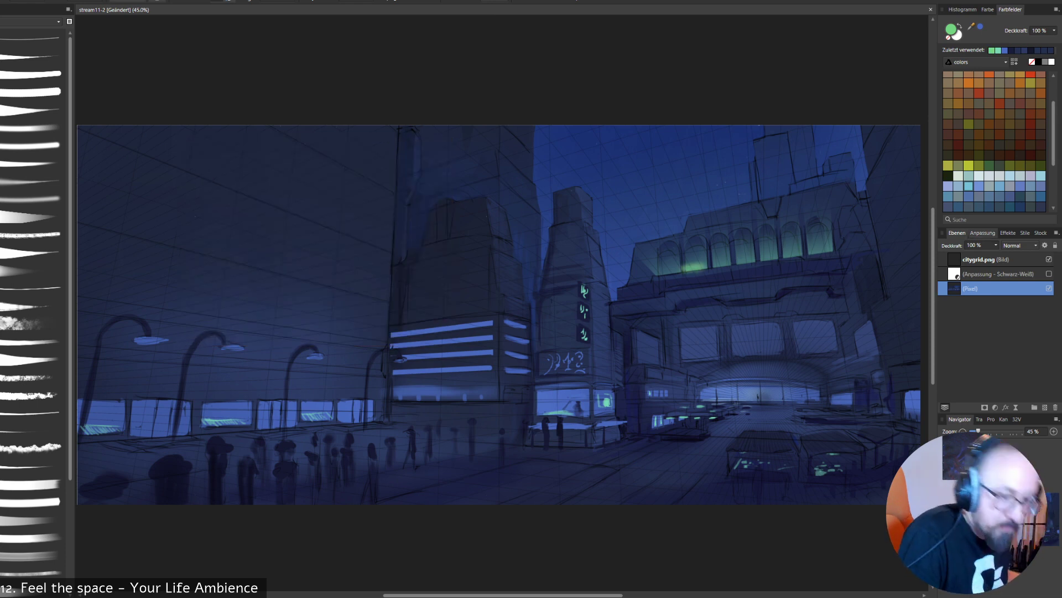
key("ctrl+z")
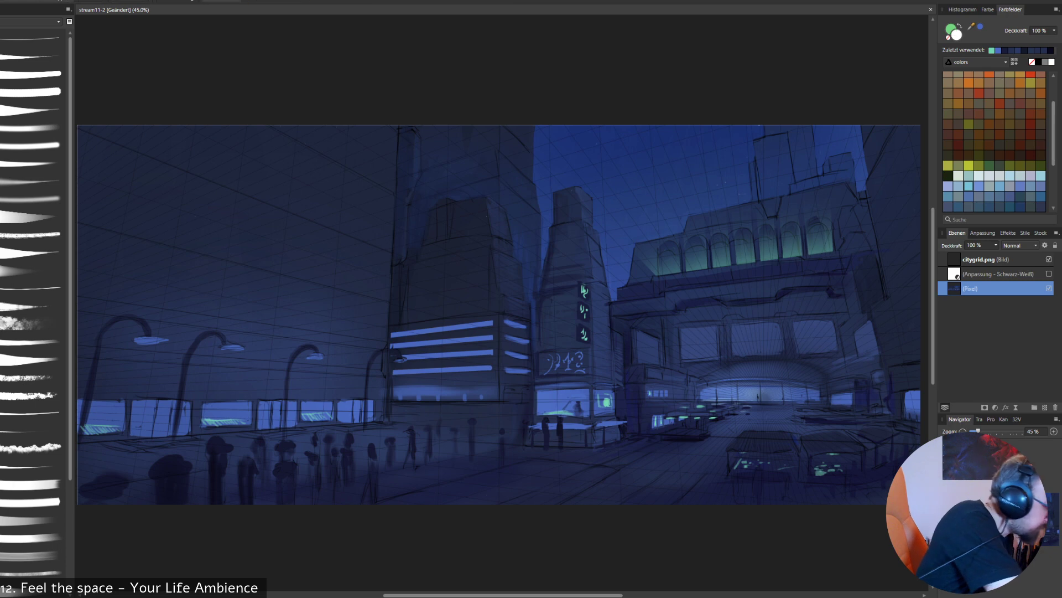
- Select the band across the arches' lower part and brush a brighter green glow along its bottom edge
left_click(655, 274)
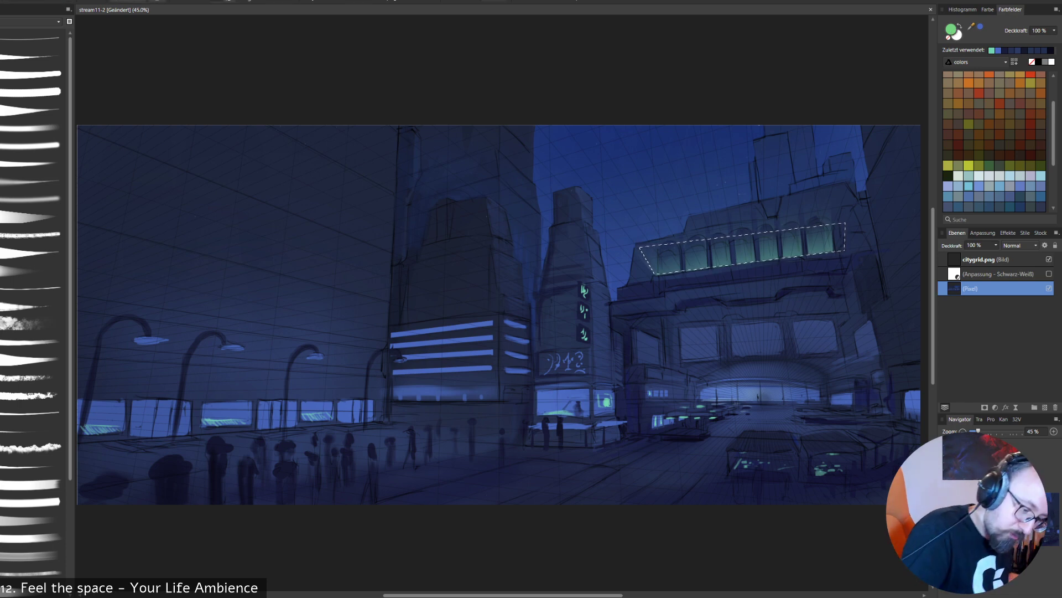
right_click(704, 286)
left_click(746, 322)
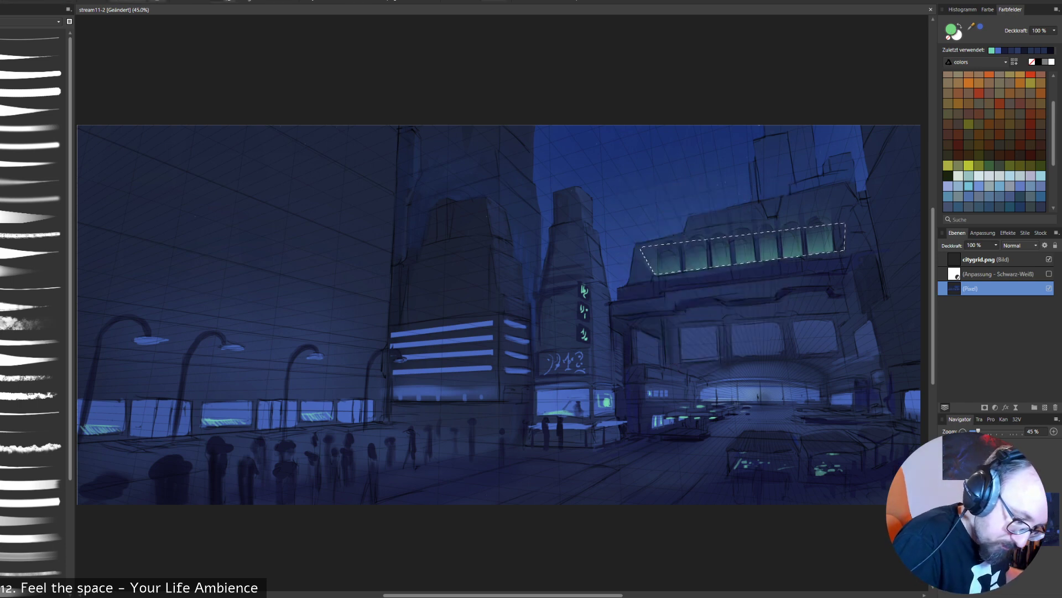
left_click_drag(658, 279, 843, 256)
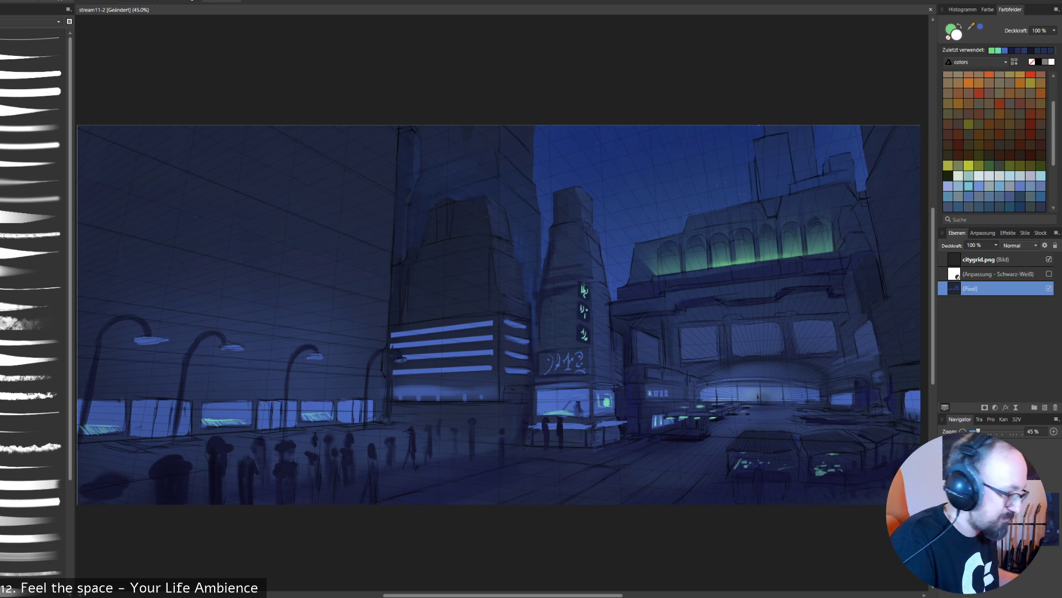
- Prepare a smaller tapered brush in bright yellow and add a new pixel layer above the painting
left_click(32, 358)
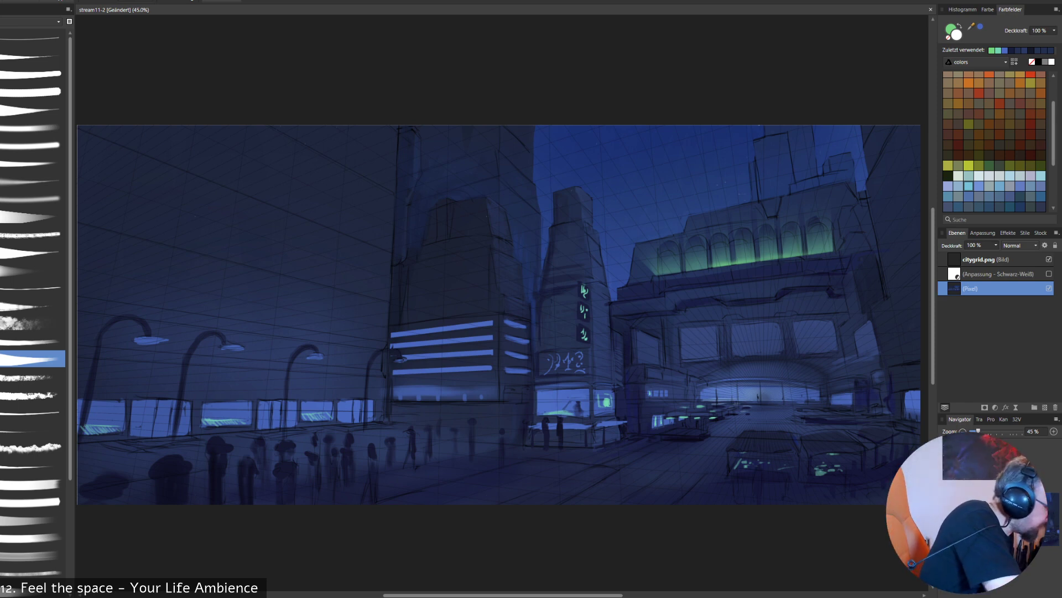
key("b")
key("bracketleft")
key("bracketleft")
key("bracketleft")
key("bracketleft")
key("bracketleft")
key("bracketleft")
key("bracketleft")
key("bracketleft")
key("bracketleft")
key("bracketleft")
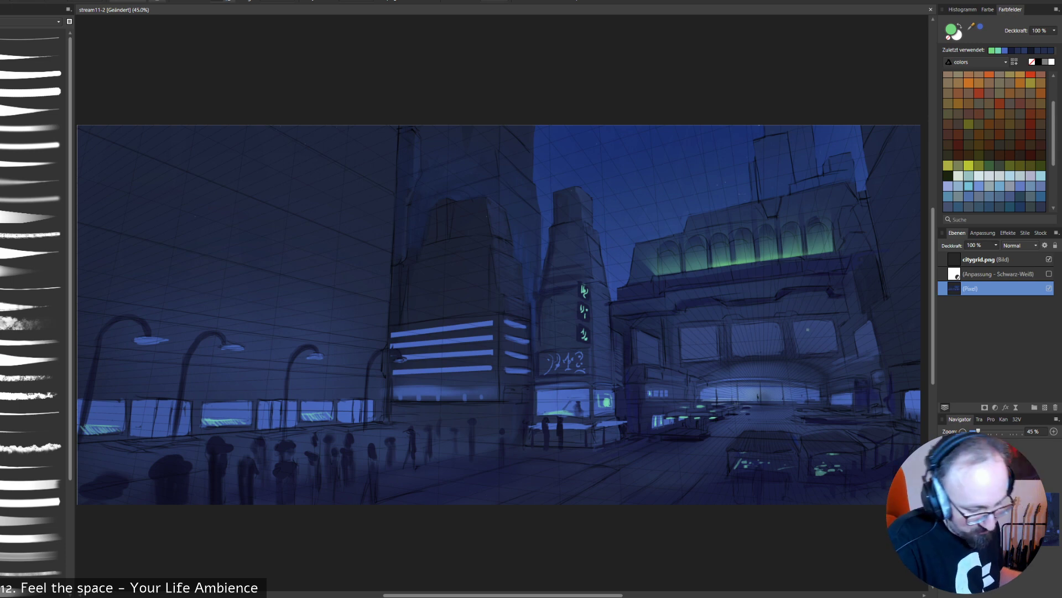
scroll(994, 141, "up", 3)
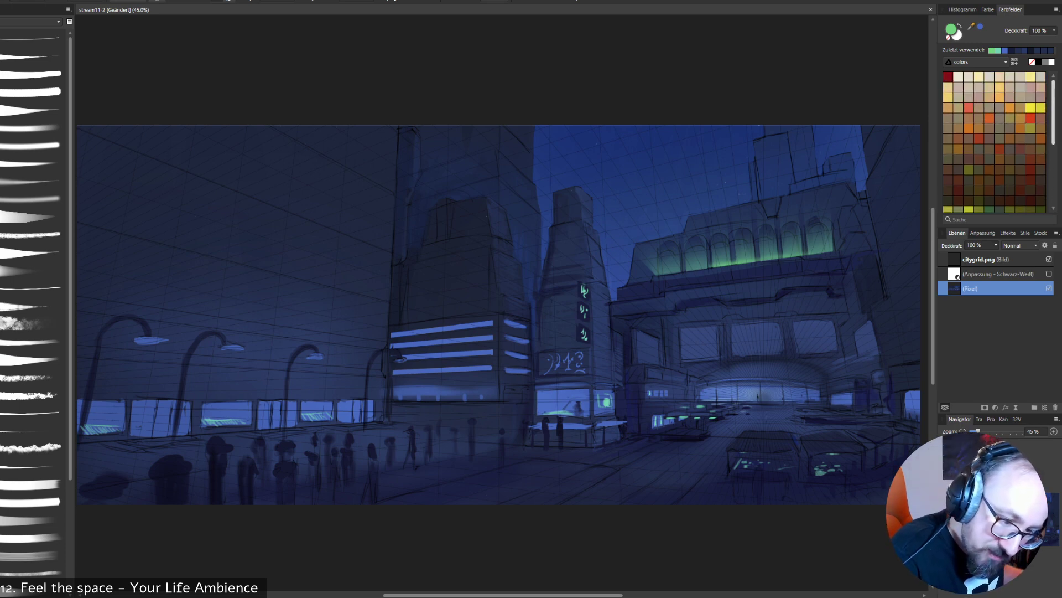
left_click(1031, 107)
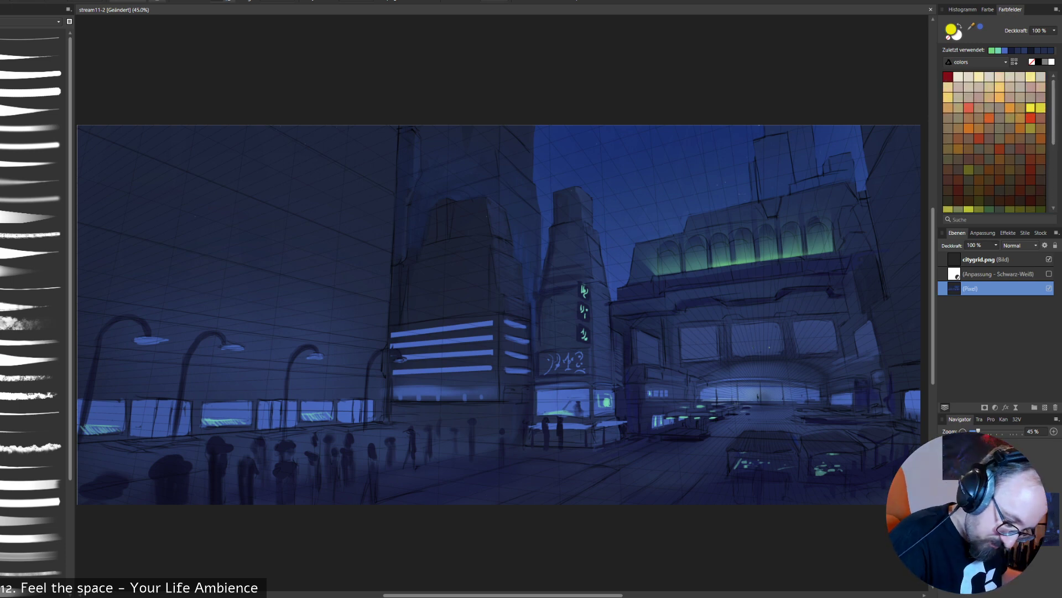
key("ctrl+shift+n")
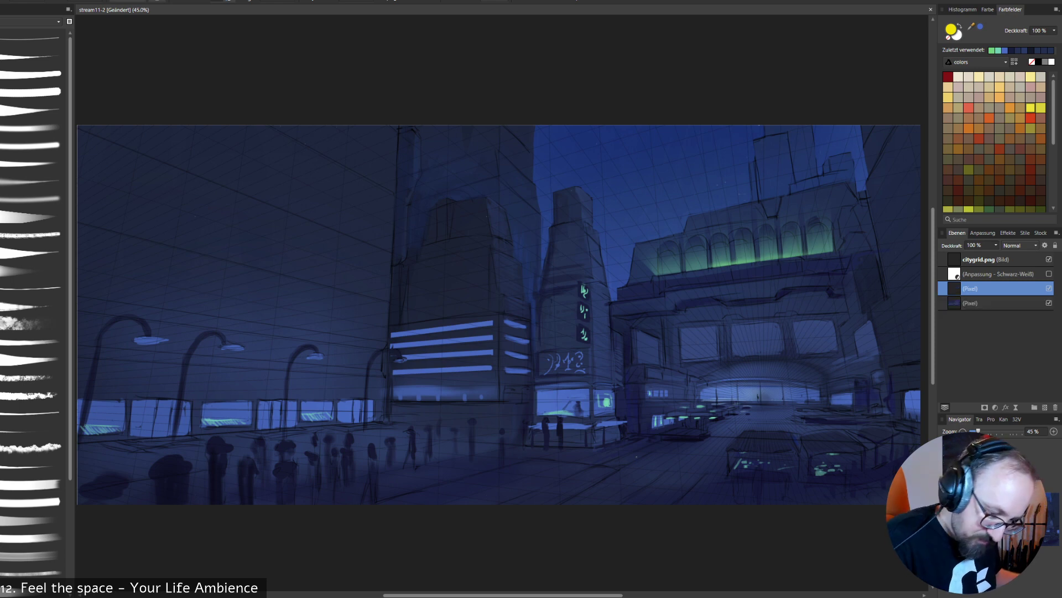
- Paint yellow glyphs on the three billboard panels above the arched entrance of the arcaded building
left_click_drag(744, 347, 753, 327)
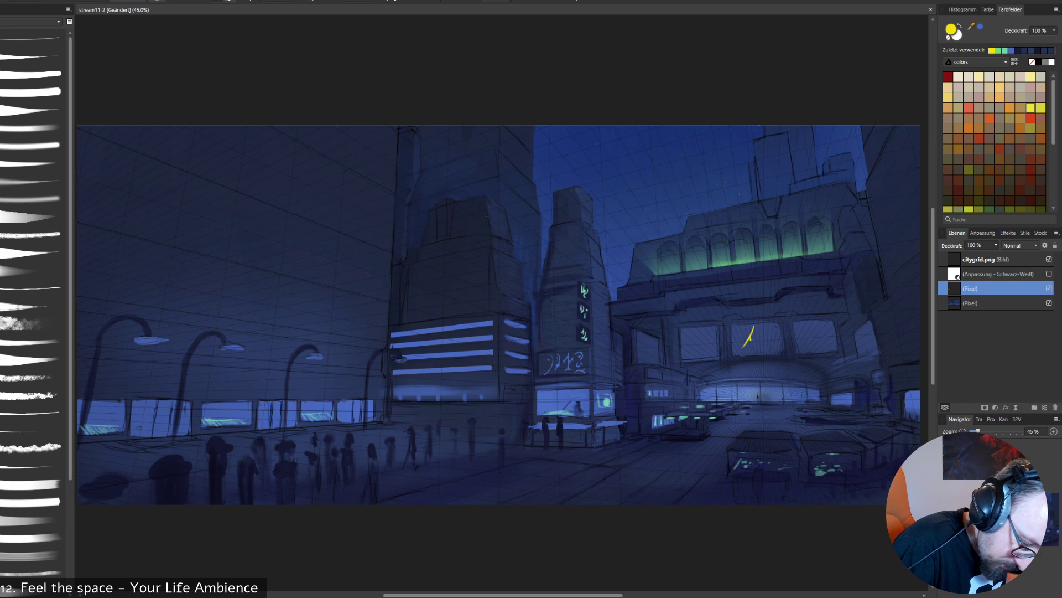
left_click_drag(750, 347, 767, 330)
key("ctrl+z")
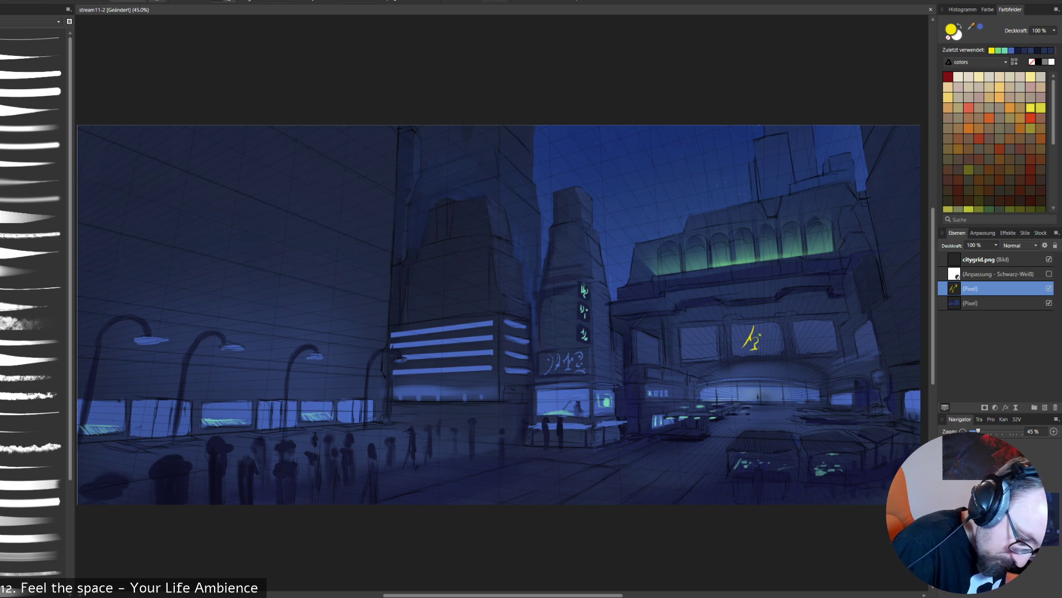
mouse_move(760, 328)
left_mouse_down()
mouse_move(763, 352)
mouse_move(808, 331)
mouse_move(813, 347)
left_mouse_up()
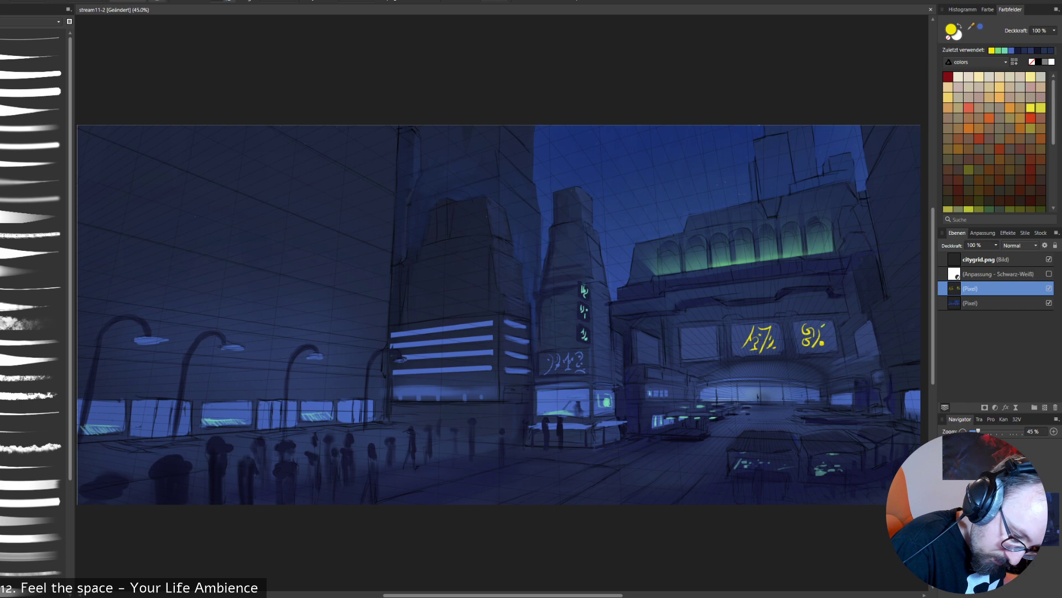
left_click_drag(828, 326, 830, 343)
key("ctrl+z")
key("ctrl+z")
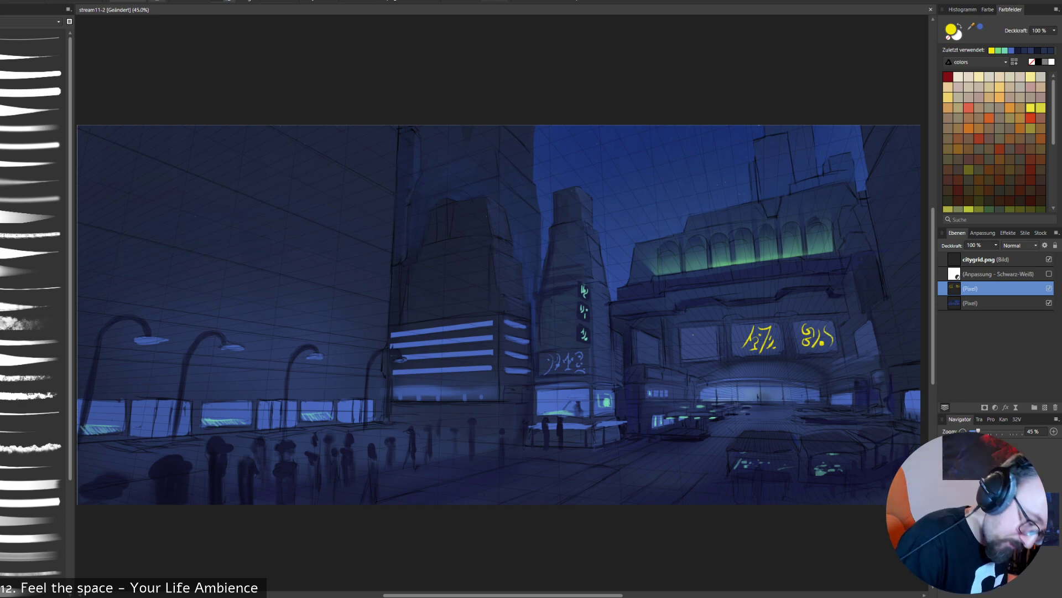
mouse_move(691, 331)
left_mouse_down()
mouse_move(692, 348)
mouse_move(712, 348)
left_mouse_up()
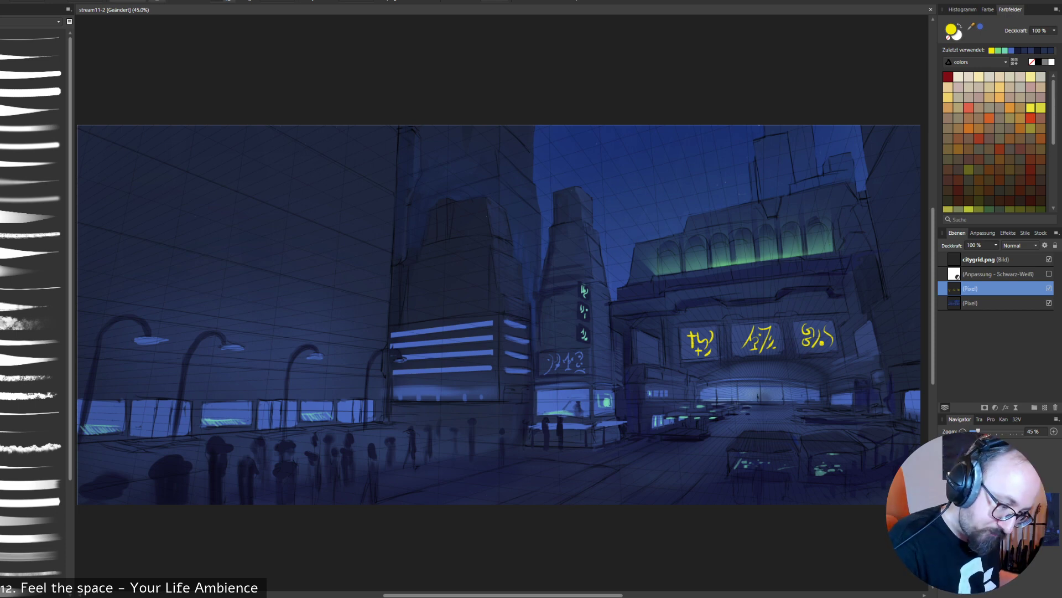
- Try recolouring the glyphs on the first billboard in orange, and undo it
left_click(1010, 108)
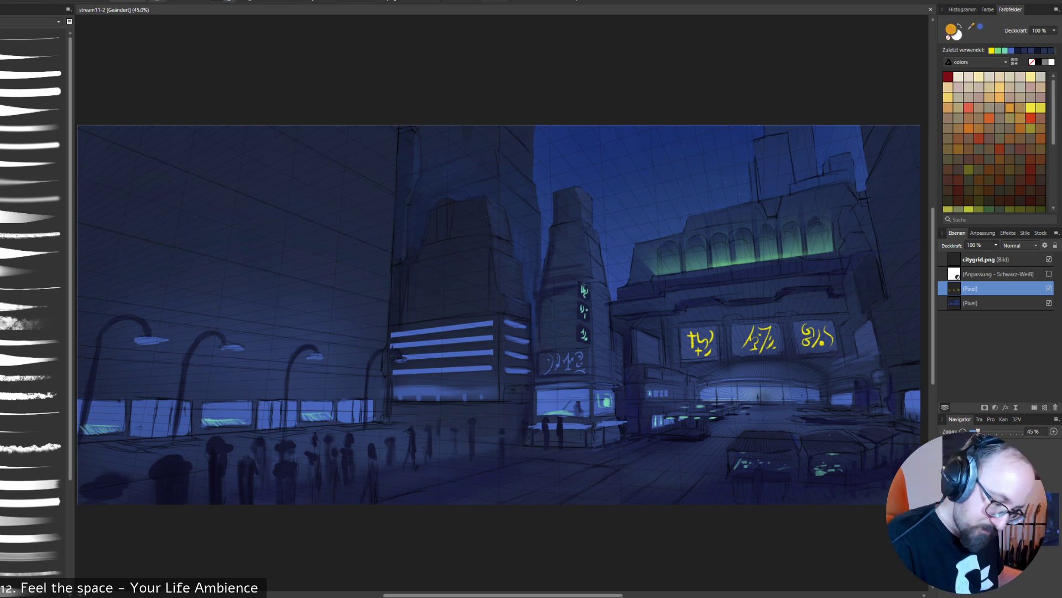
left_click_drag(701, 327, 695, 369)
key("ctrl+z")
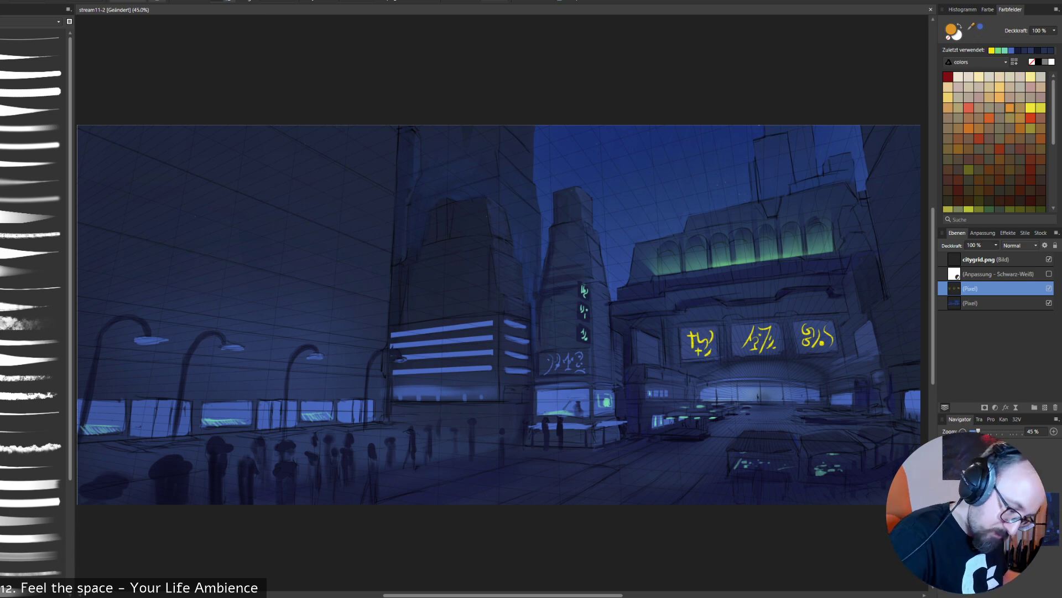
left_click_drag(693, 334, 702, 348)
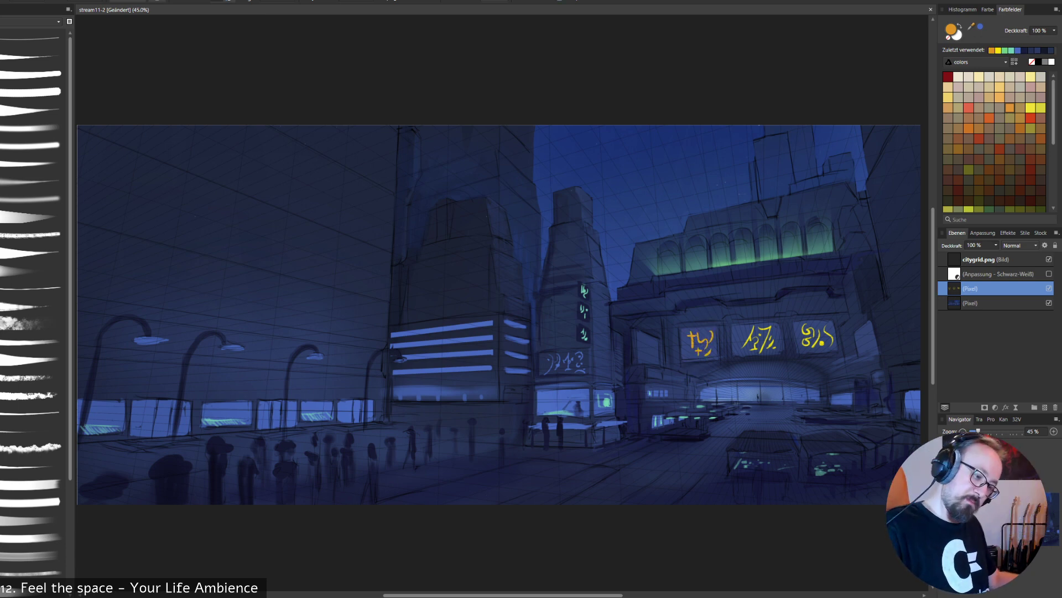
key("ctrl+z")
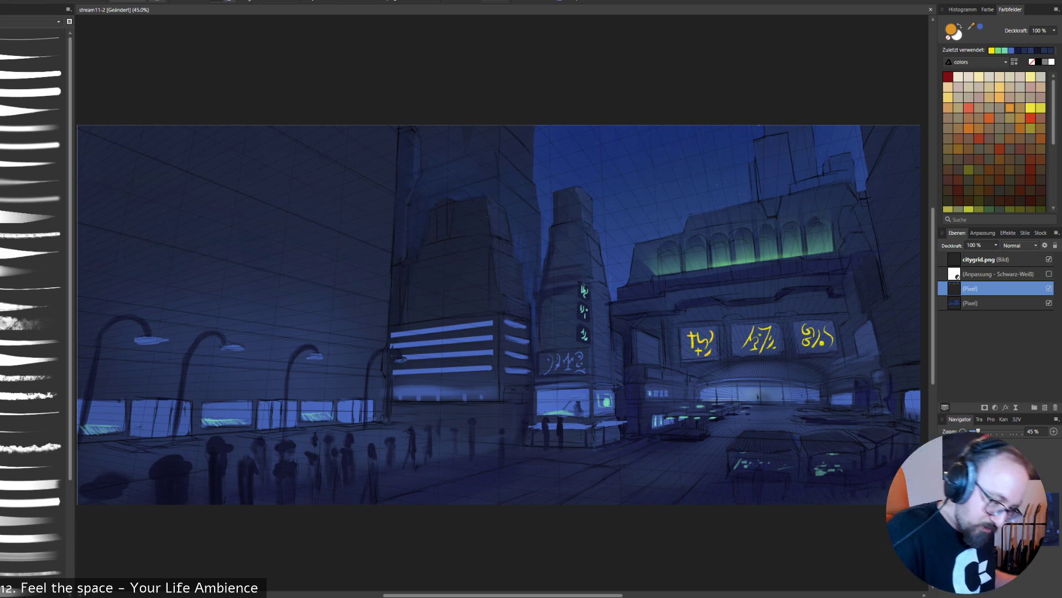
- Sample the muted green from the arches and recolour the glyphs on the two outer billboards with it
left_click(745, 259, "alt")
left_click_drag(692, 334, 707, 351)
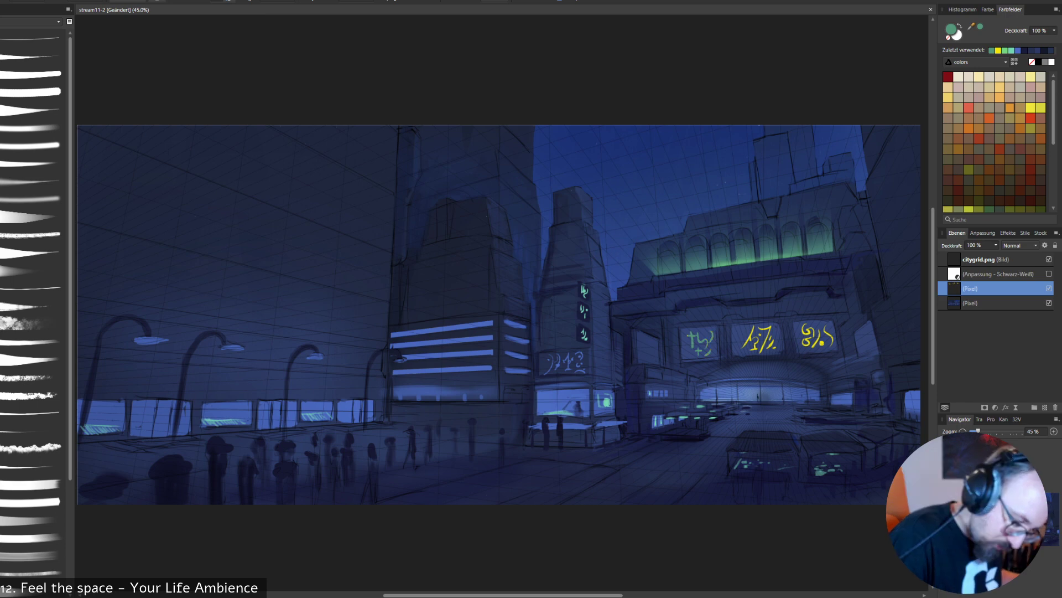
key("ctrl+z")
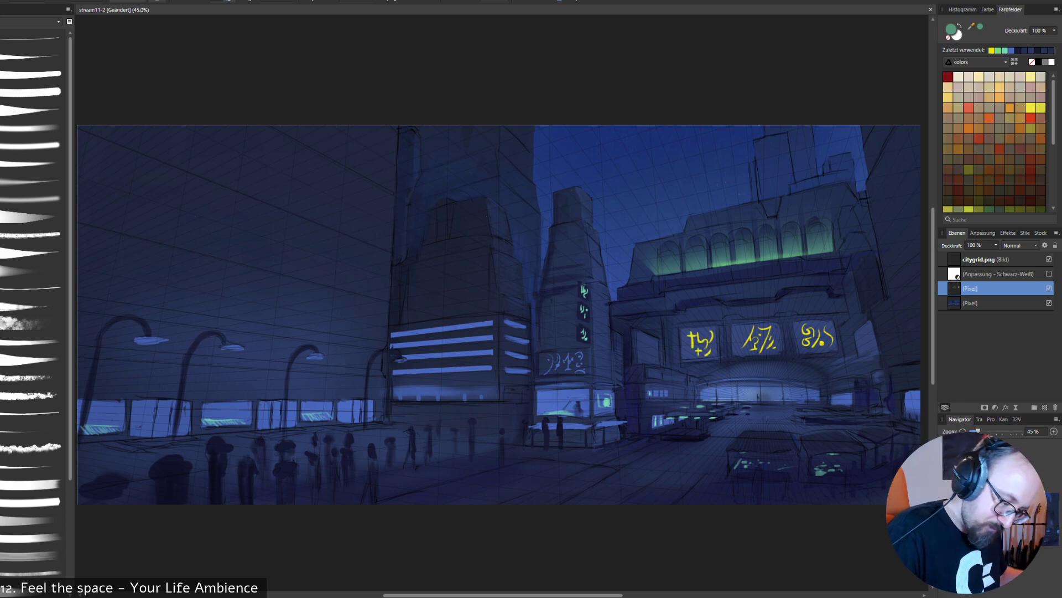
mouse_move(826, 335)
left_mouse_down()
mouse_move(690, 335)
mouse_move(831, 346)
left_mouse_up()
key("ctrl+z")
key("ctrl+z")
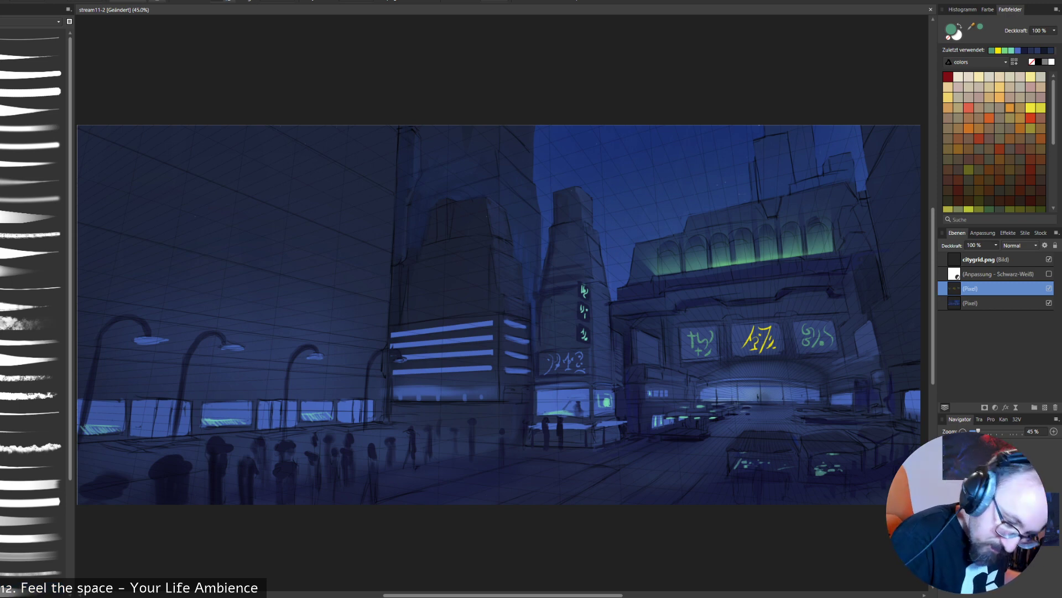
- On the lower pixel layer, paint a yellow glow along the middle billboard's edges and touch up the surrounding facade in dark navy
left_click(991, 302)
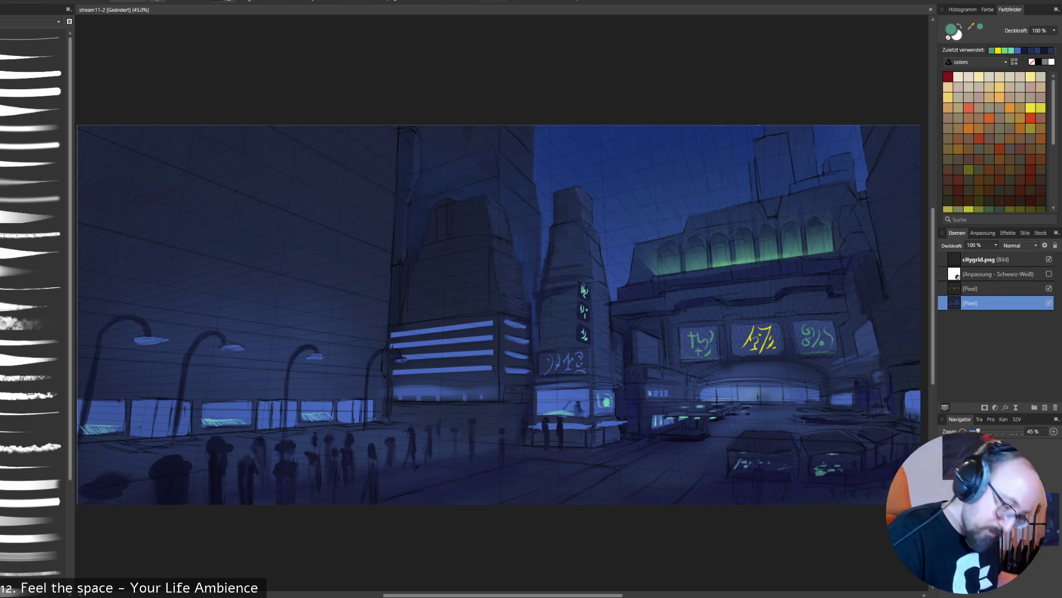
left_click(755, 339, "alt")
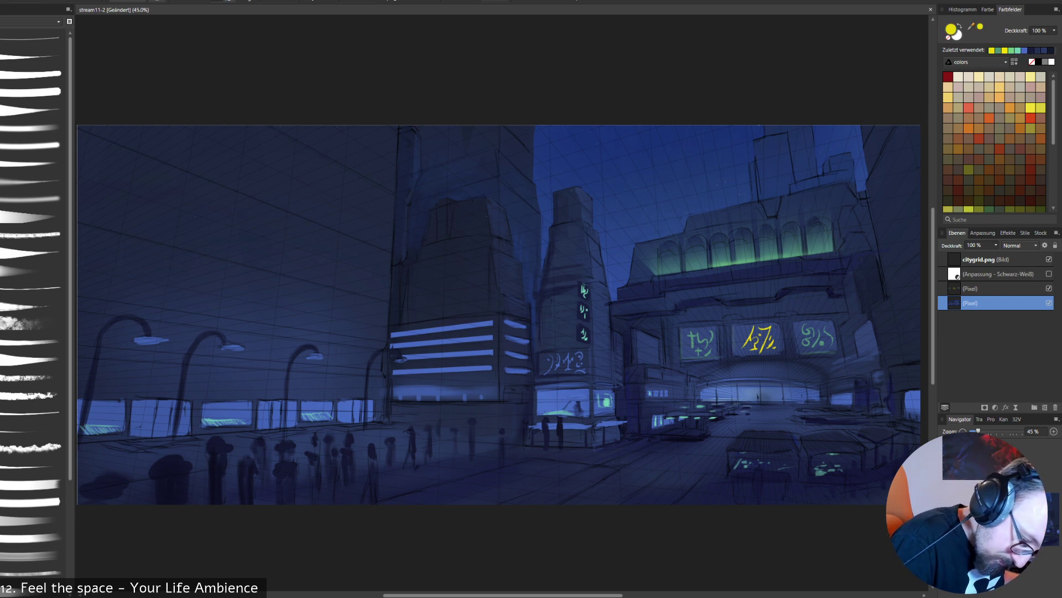
left_click_drag(735, 356, 789, 352)
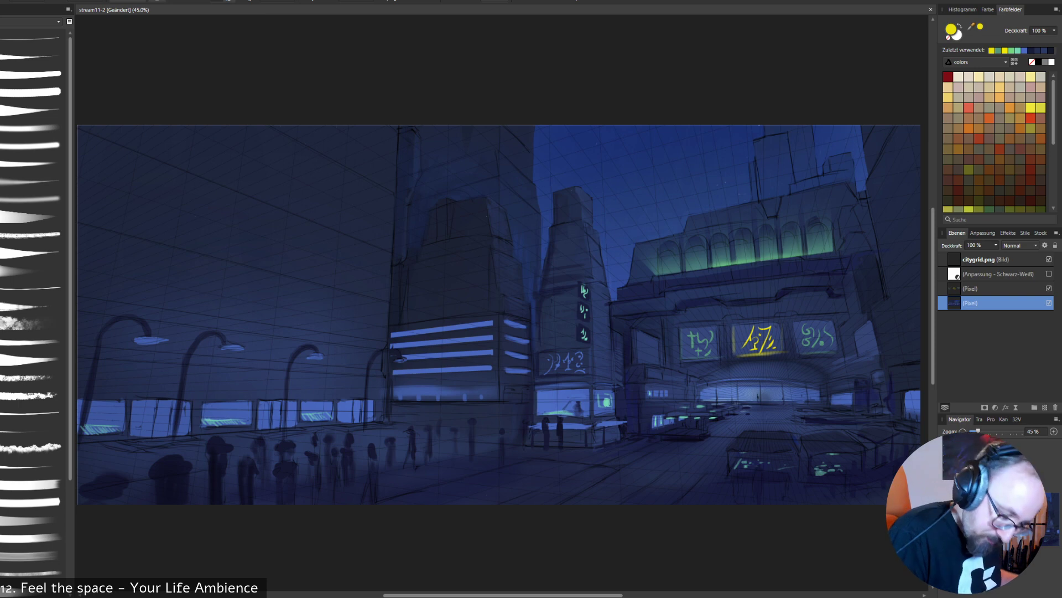
left_click(789, 362, "alt")
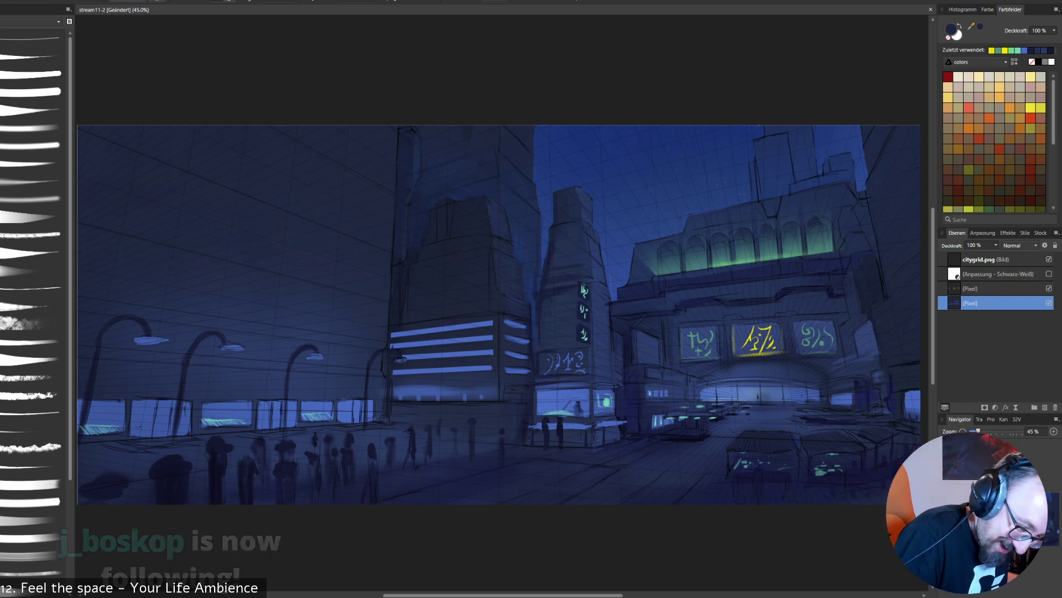
left_click(755, 300, "alt")
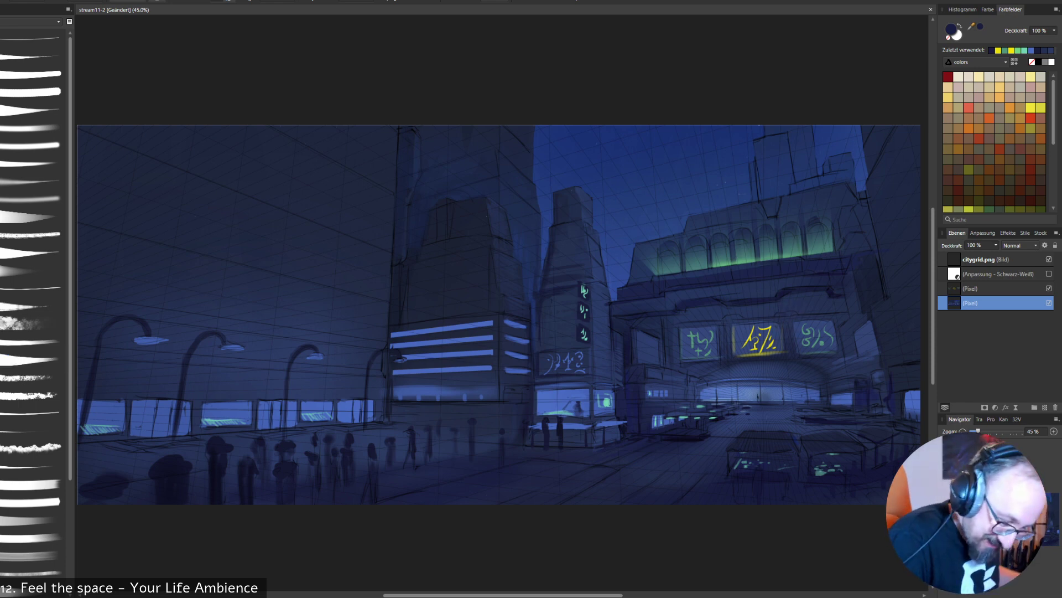
- Sample navy tones from the arcaded building and shade the facade band above and around the three billboards
left_click(769, 291, "alt")
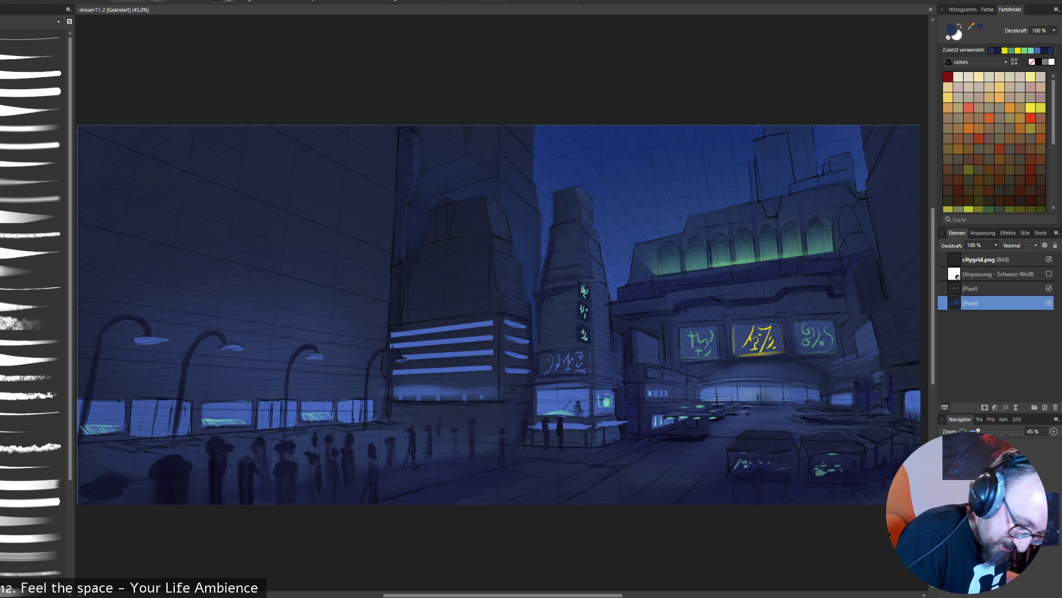
left_click(765, 291, "alt")
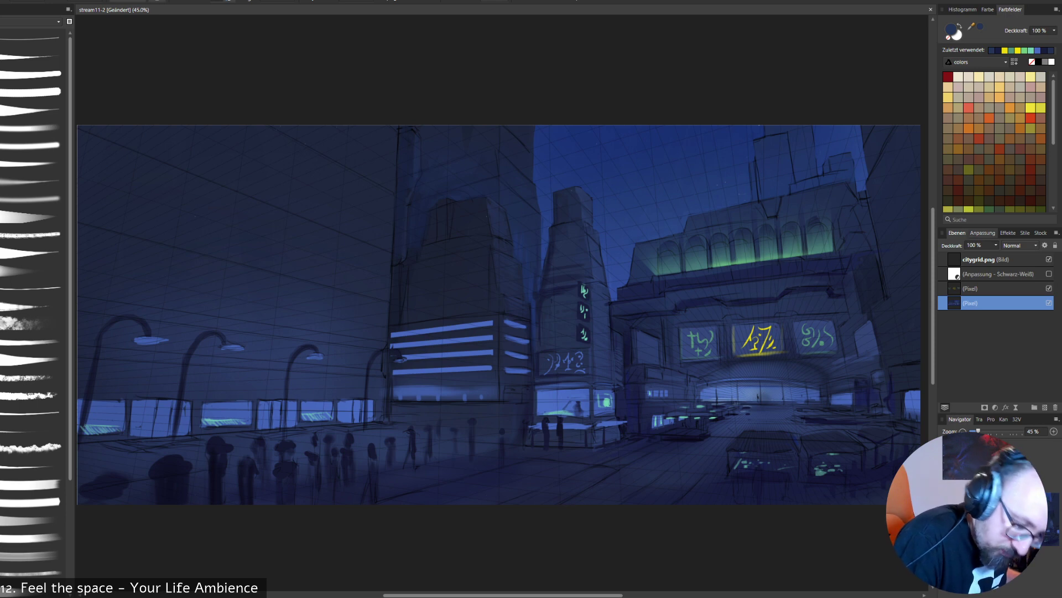
left_click(787, 306, "alt")
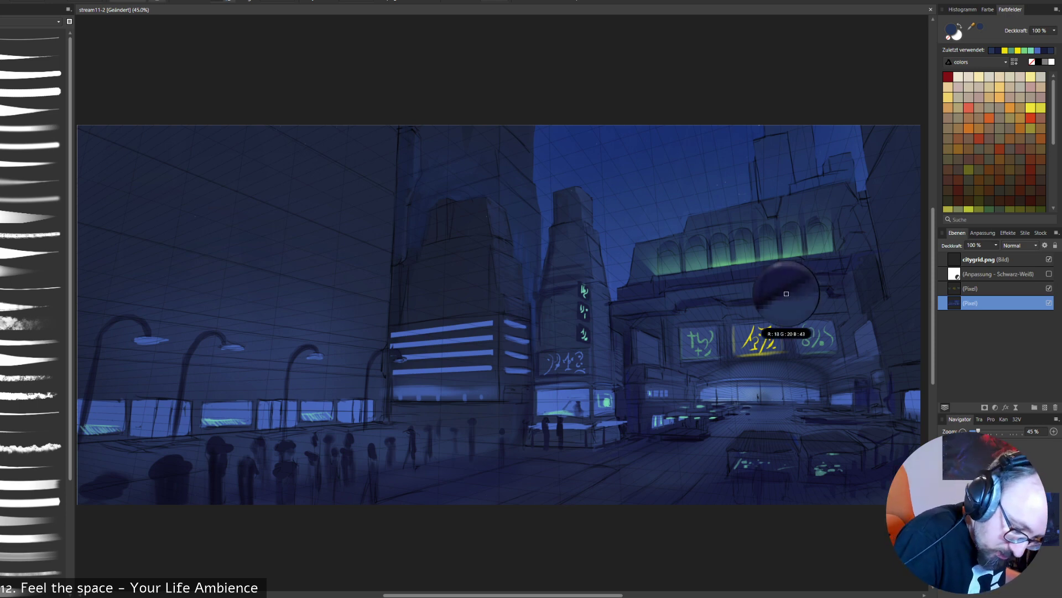
left_click(758, 306, "alt")
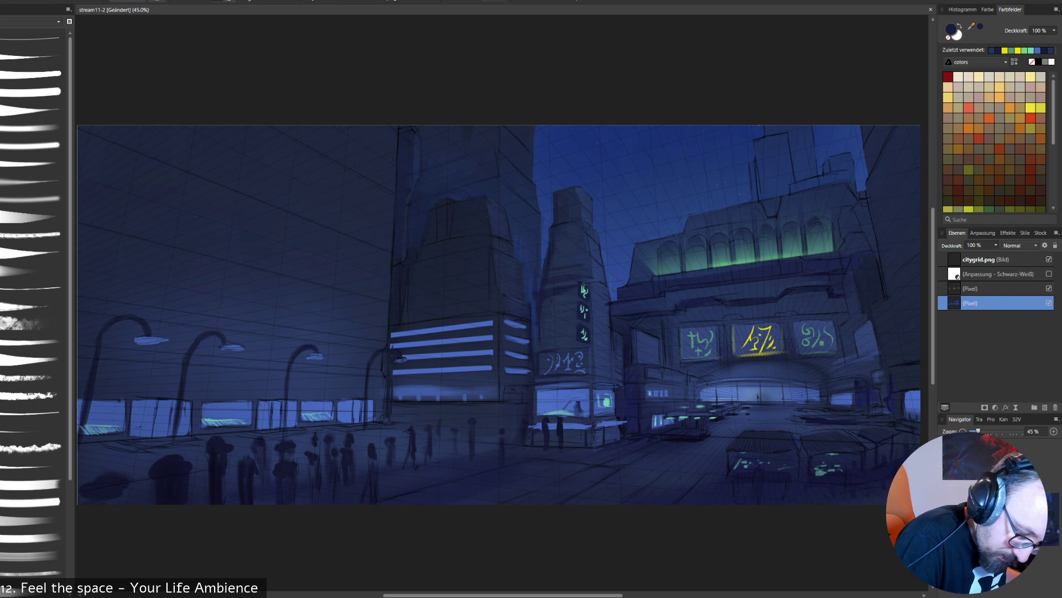
left_click(743, 302, "alt")
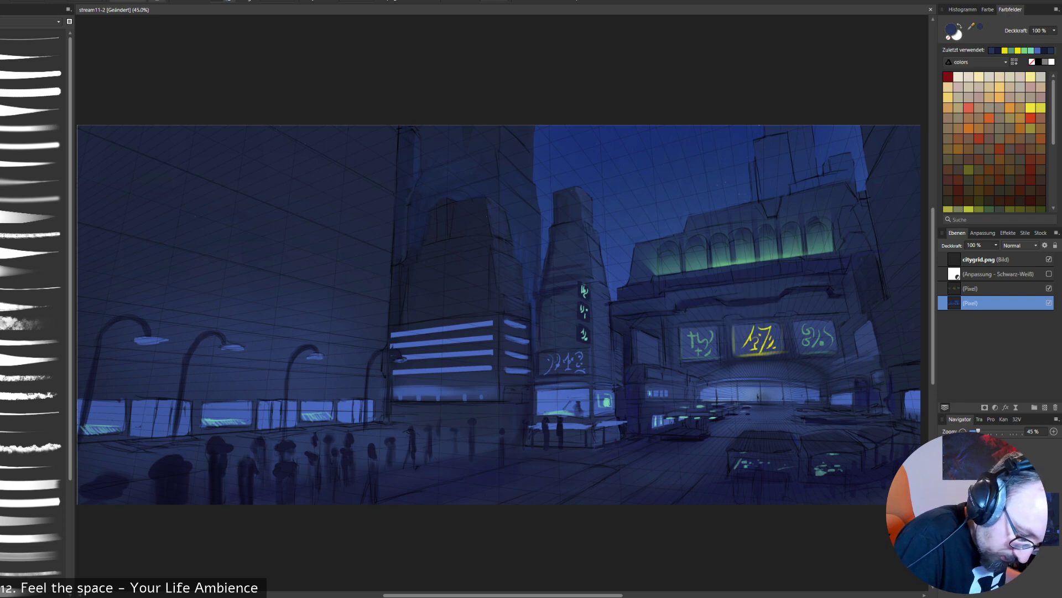
left_click(775, 304, "alt")
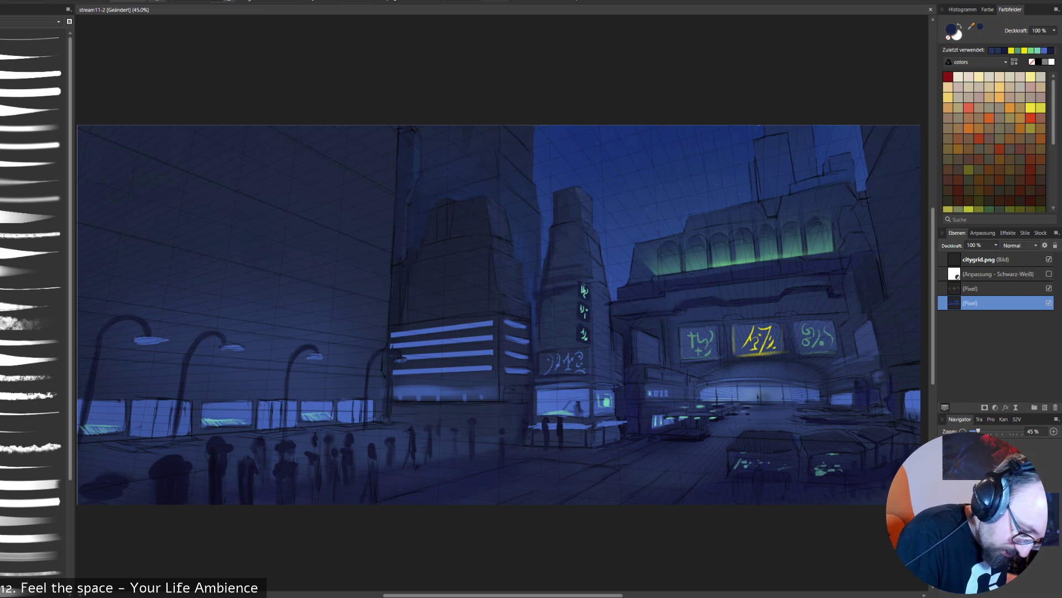
left_click(692, 315, "alt")
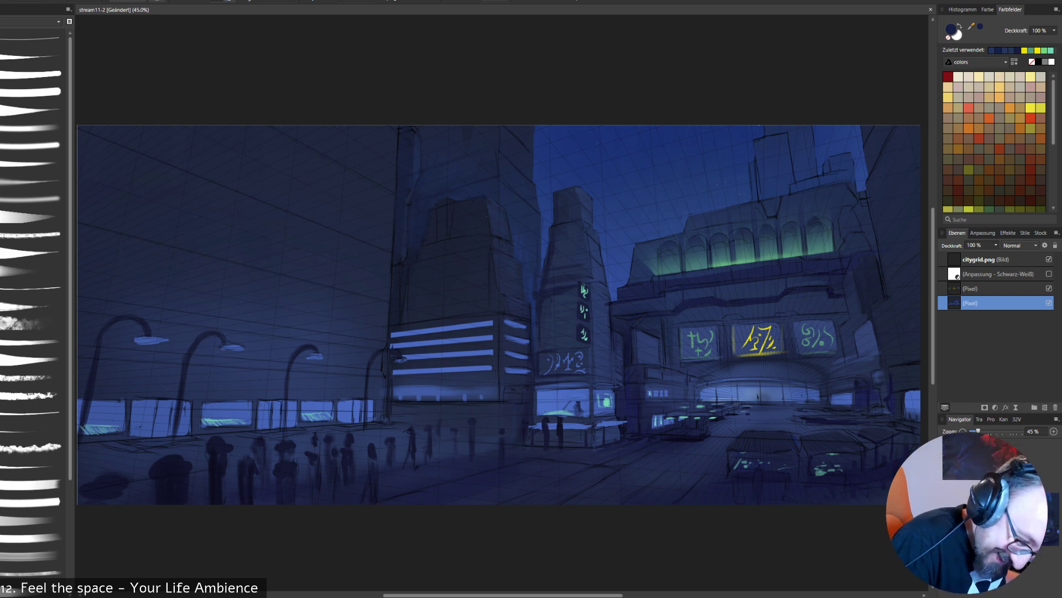
left_click(823, 309, "alt")
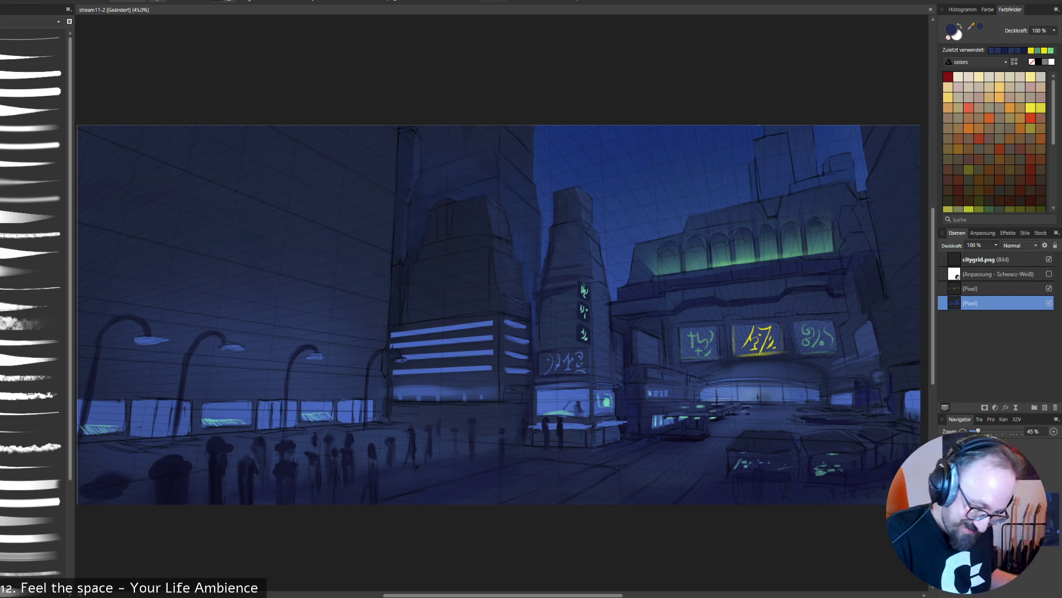
left_click(841, 302, "alt")
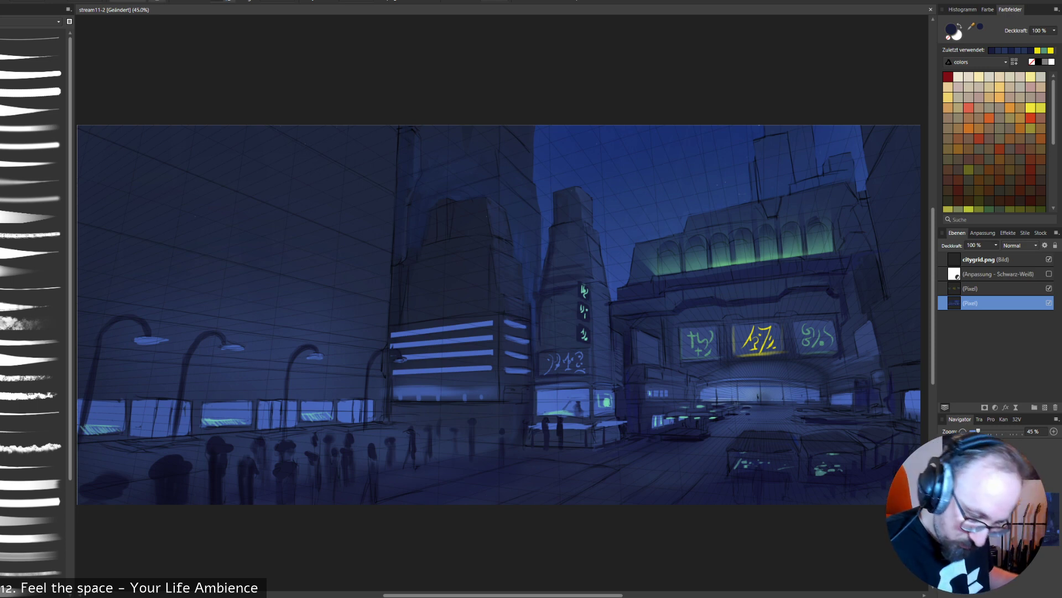
- Paint muted blue highlights on the structures beside the arched entrance's far side and touch up the plaza edge in navy
left_click(866, 344, "alt")
left_click_drag(874, 364, 844, 372)
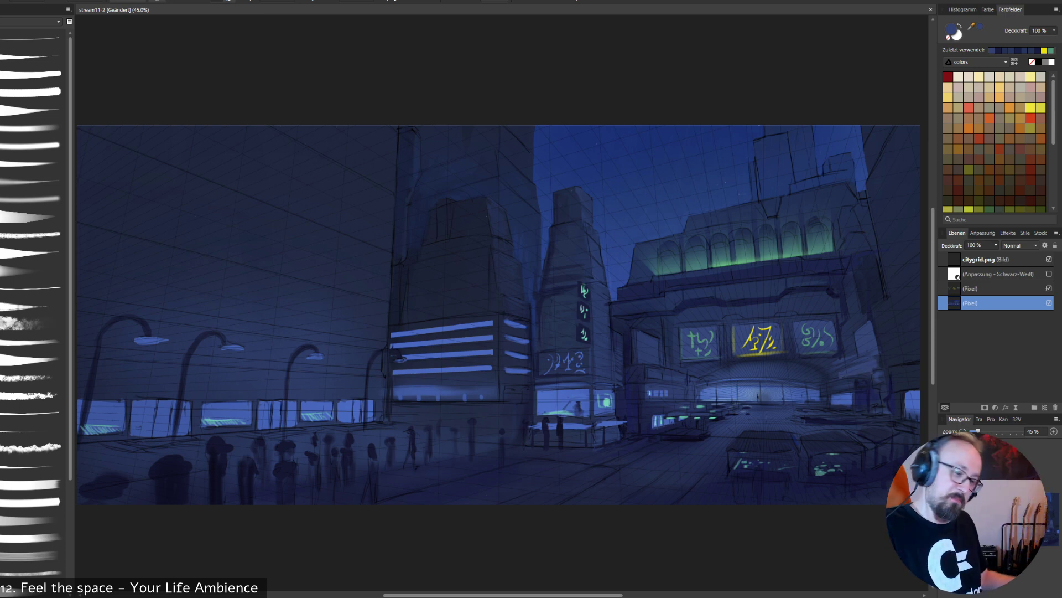
left_click(852, 372, "alt")
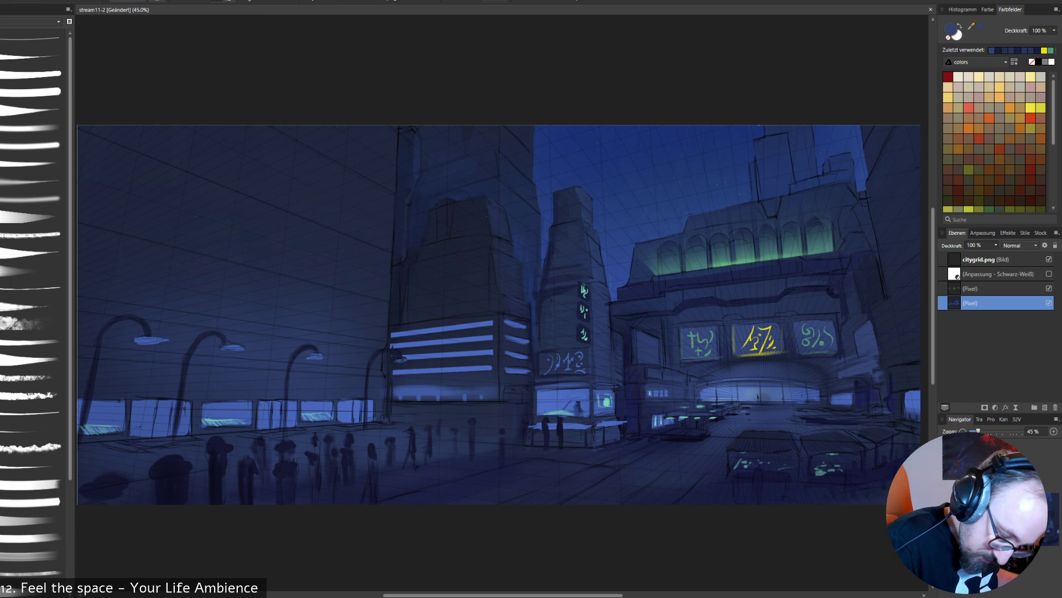
left_click_drag(850, 374, 874, 367)
left_click(860, 396, "alt")
left_click_drag(803, 418, 856, 420)
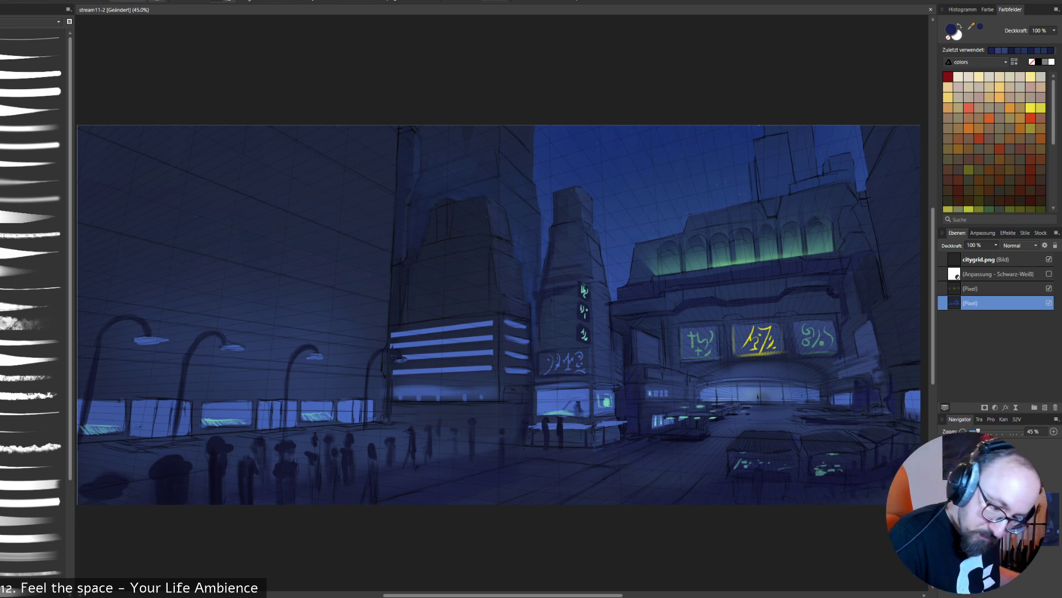
- Hide the citygrid.png layer and paint light blue reflections on the plaza before the arched entrance with blues sampled from the kiosk window
left_click(1049, 260)
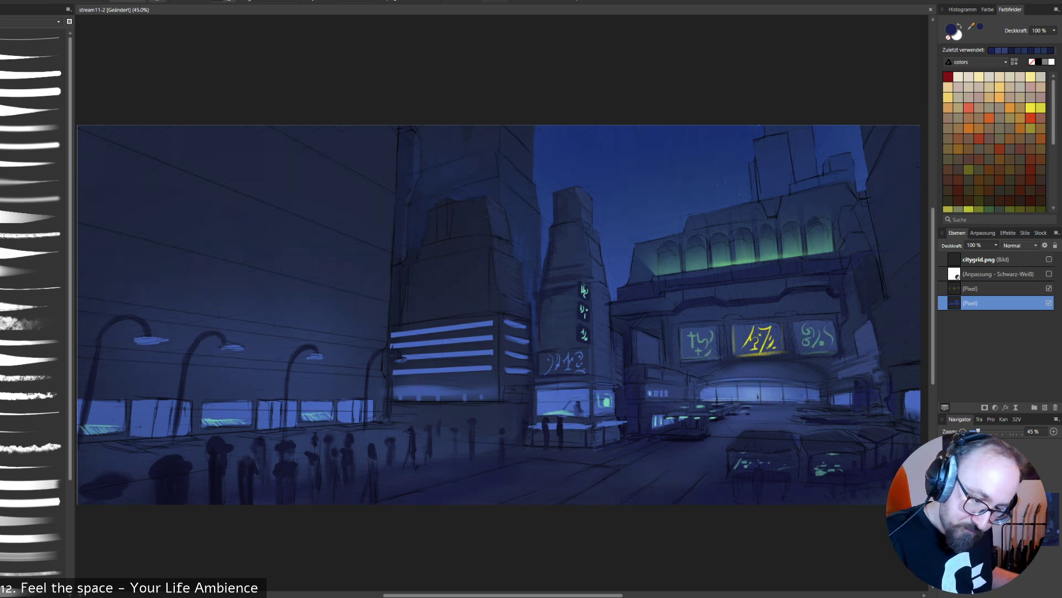
left_click(564, 399, "alt")
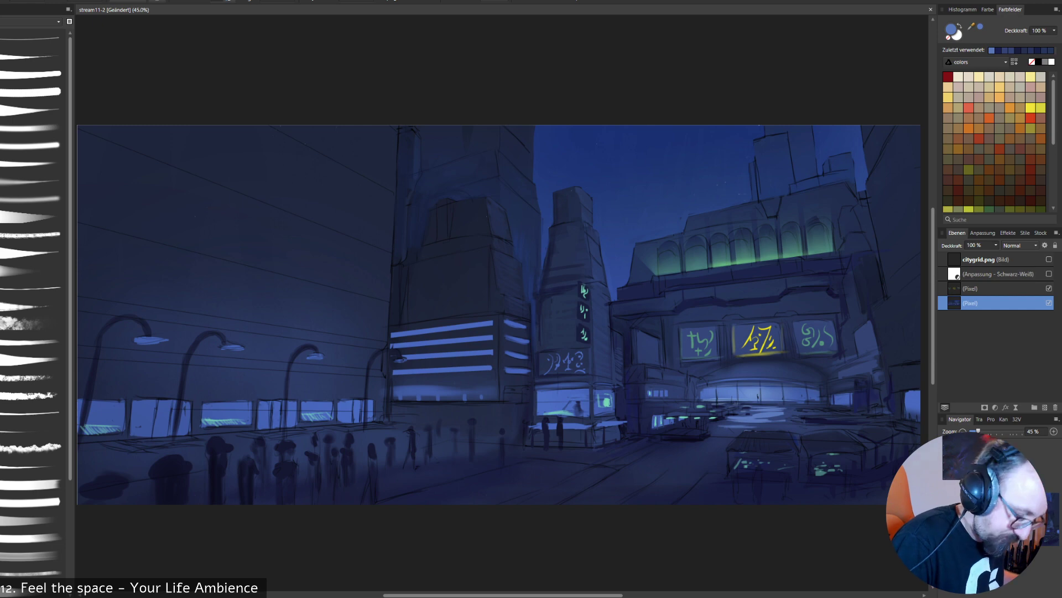
left_click(561, 412, "alt")
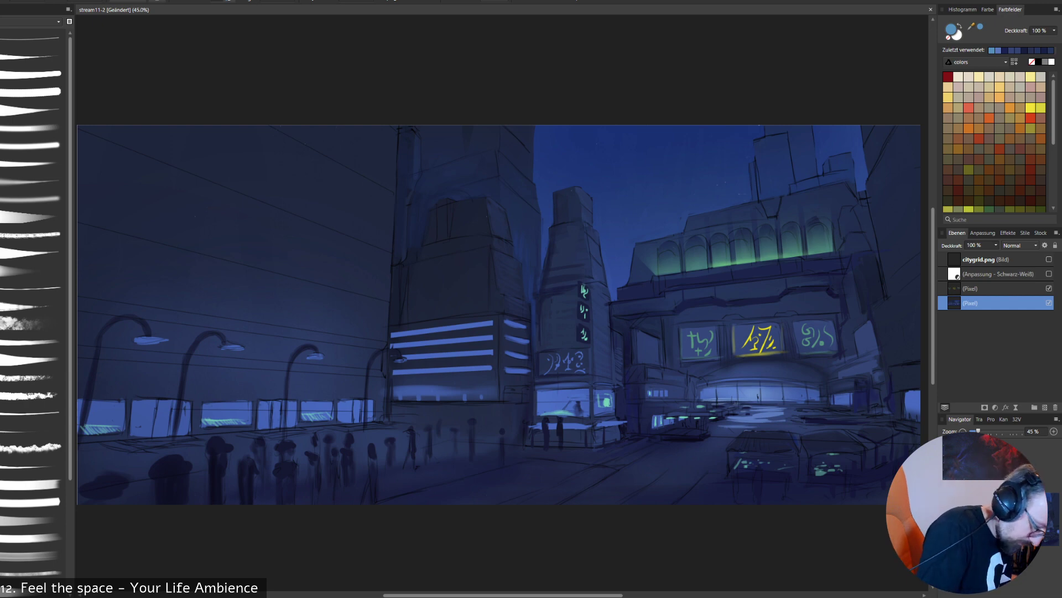
- Repaint the narrow storefront window behind the third street lamp in sampled blue and clean its edges with navy
left_click(255, 415, "alt")
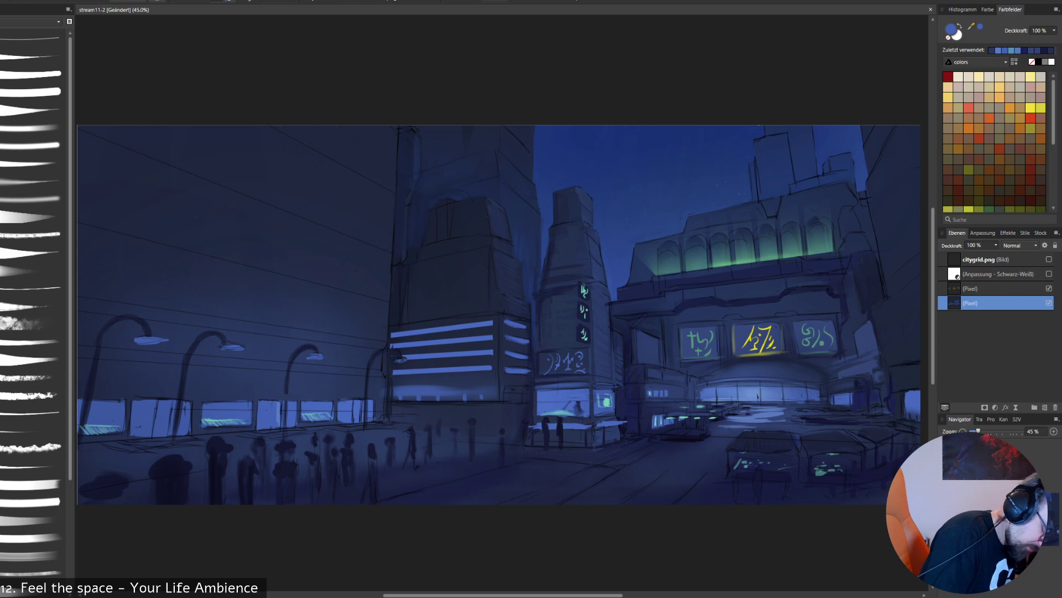
left_click(270, 400, "alt")
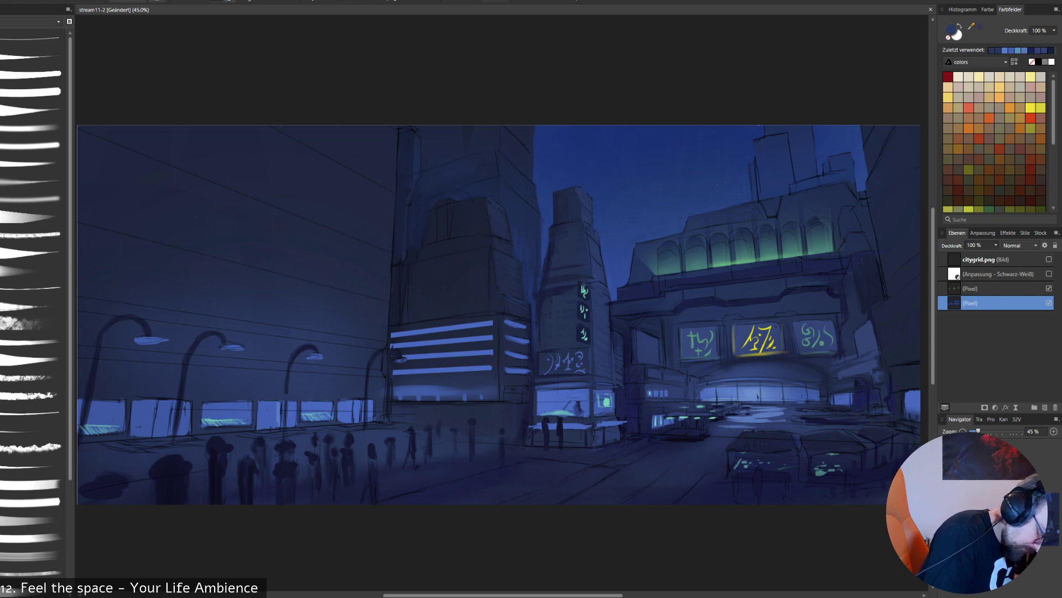
left_click(270, 414, "alt")
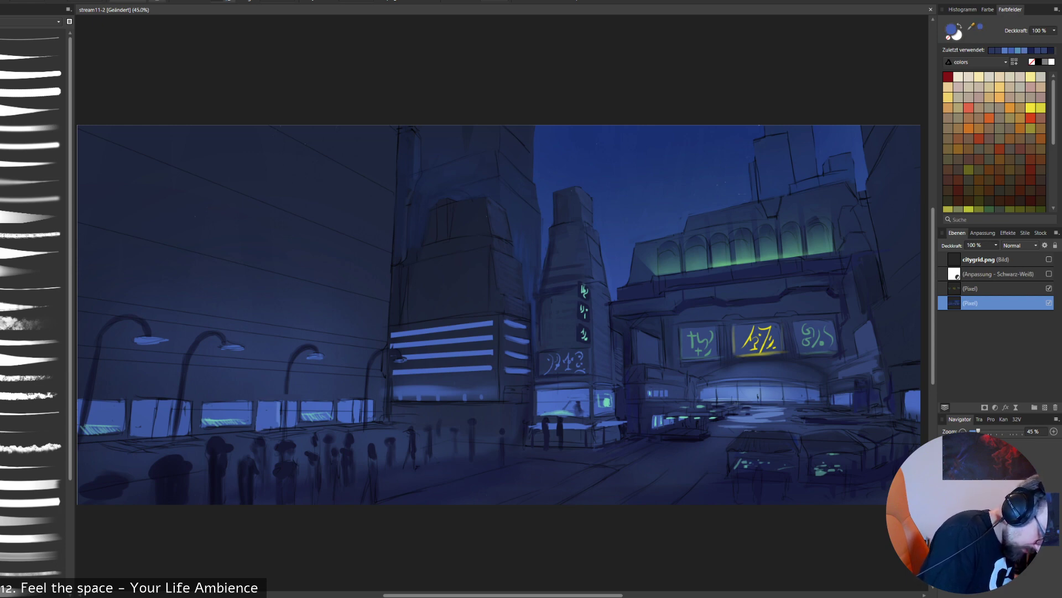
left_click(268, 433, "alt")
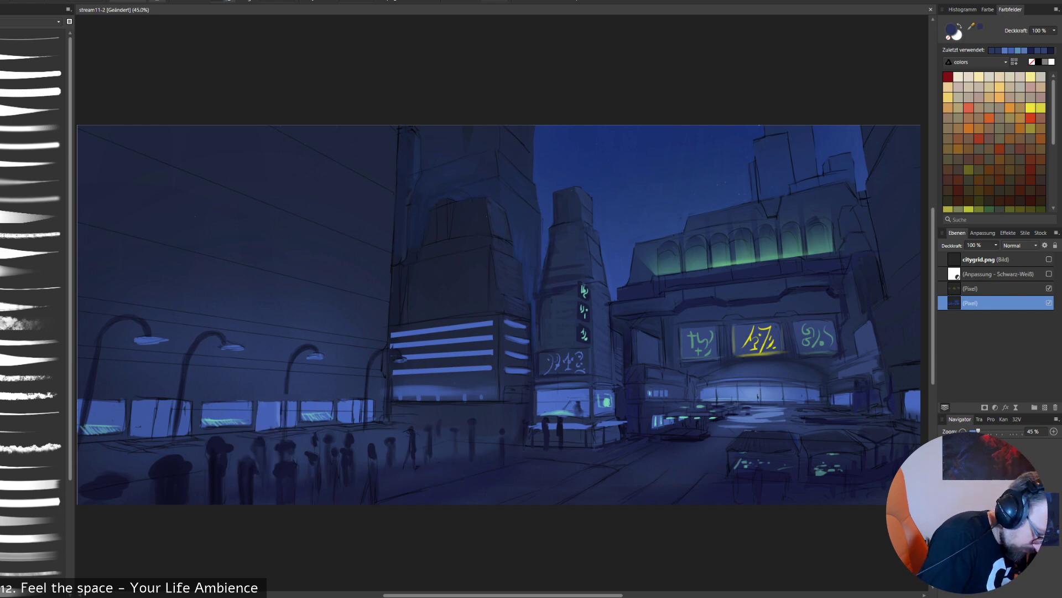
left_click(271, 437, "alt")
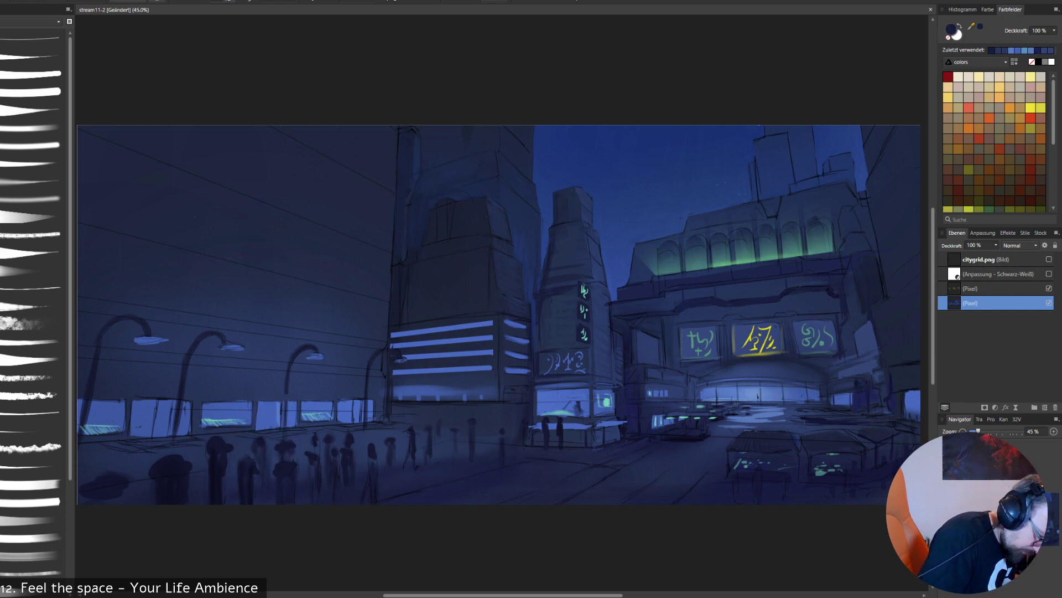
- Add paler vertical bands inside the narrow storefront window with sampled light blues, undoing a stray stroke along its top edge
left_click(278, 414, "alt")
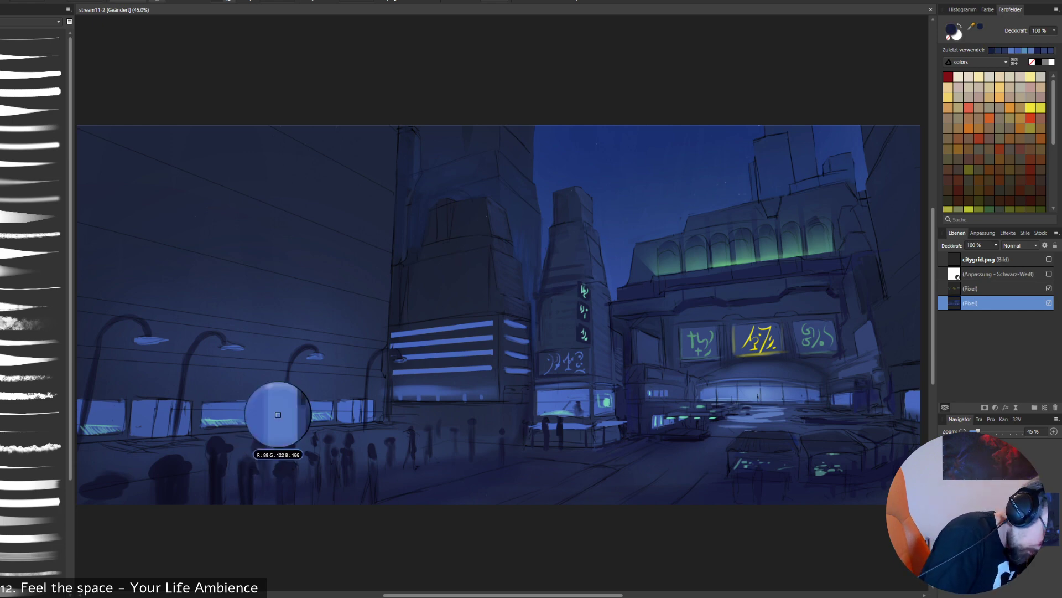
left_click_drag(281, 405, 285, 426)
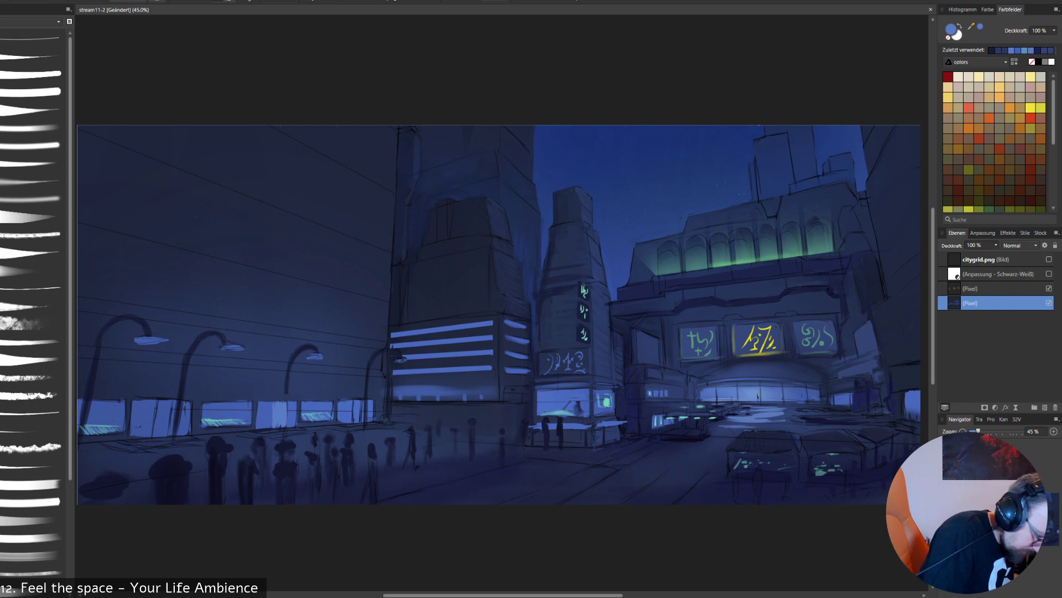
left_click(291, 428, "alt")
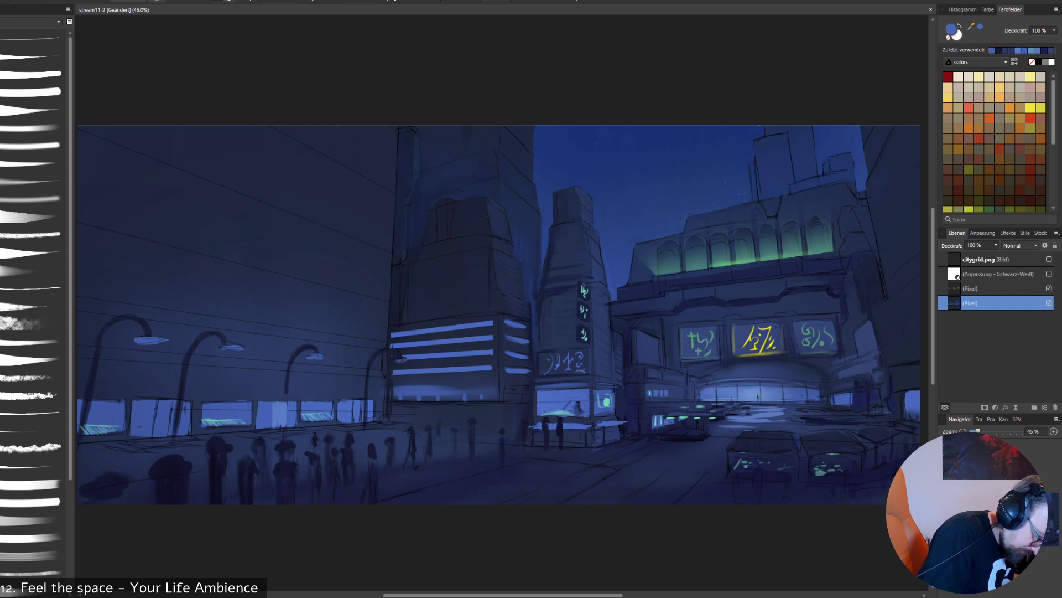
left_click(292, 427, "alt")
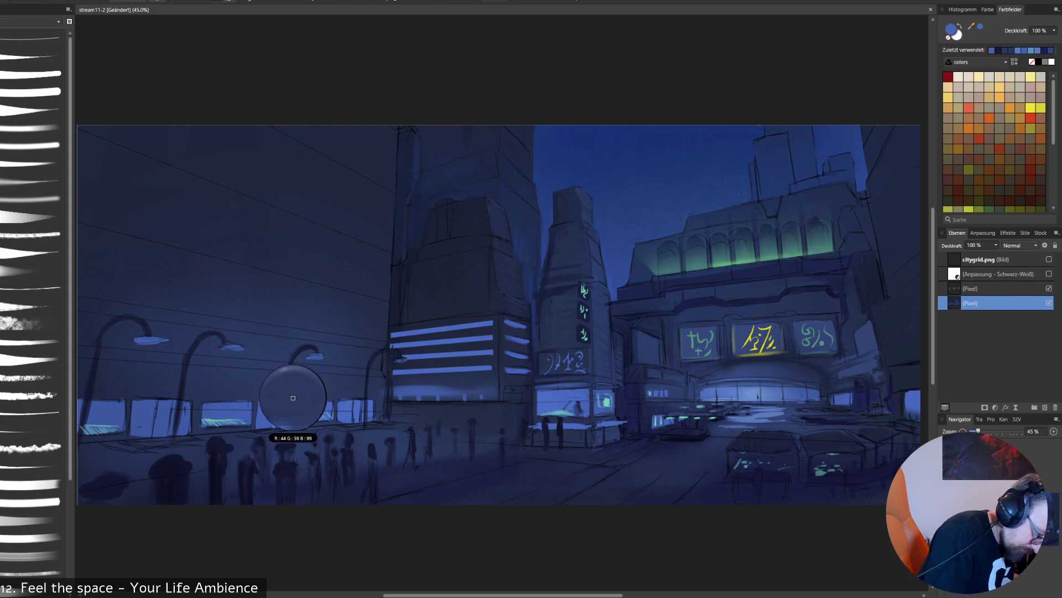
left_click(280, 412, "alt")
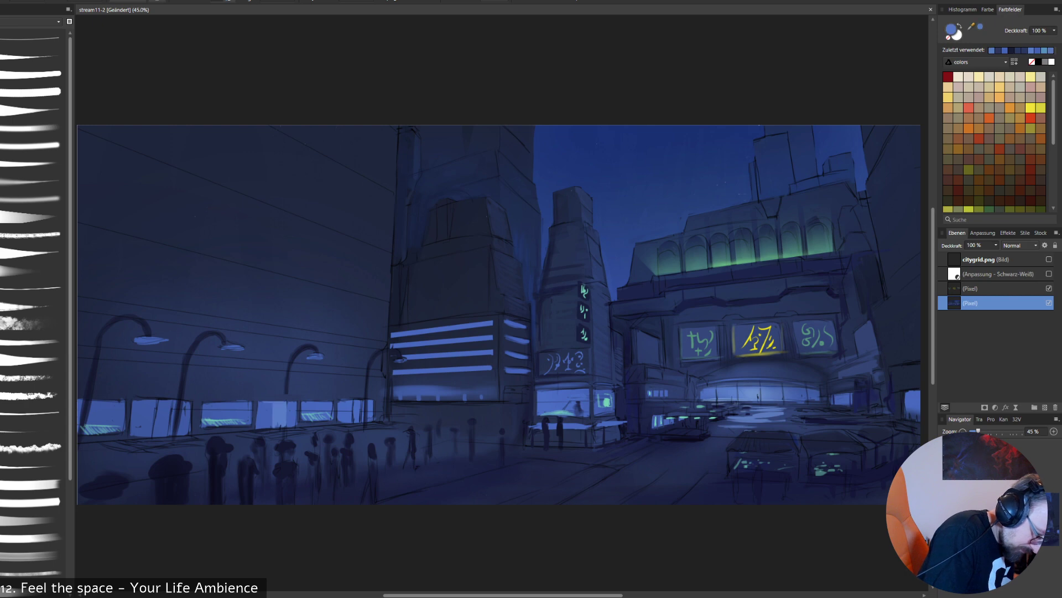
left_click_drag(262, 400, 298, 400)
key("ctrl+z")
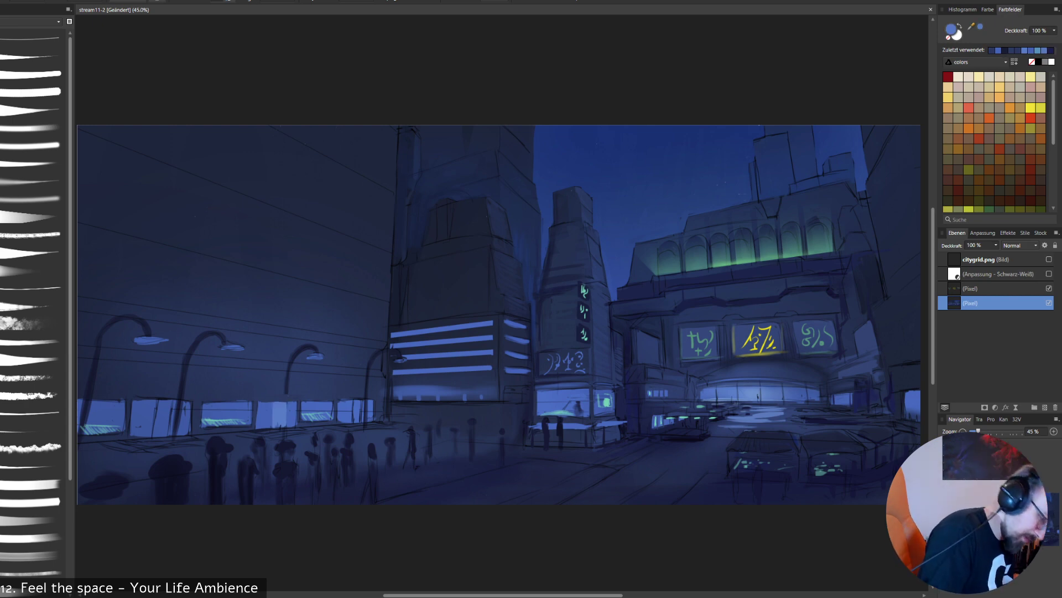
left_click(266, 413, "alt")
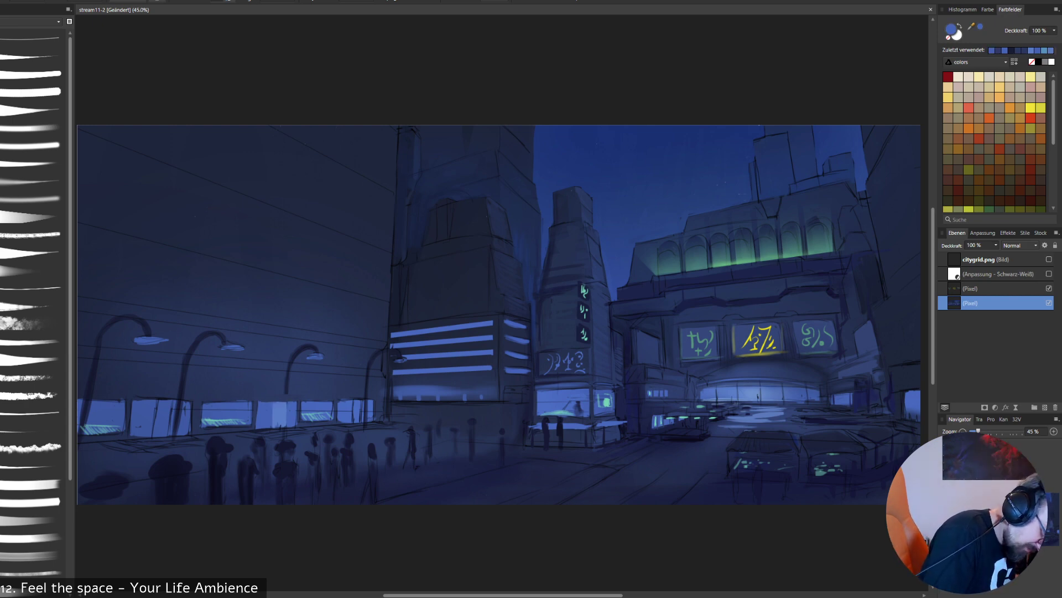
left_click(278, 416, "alt")
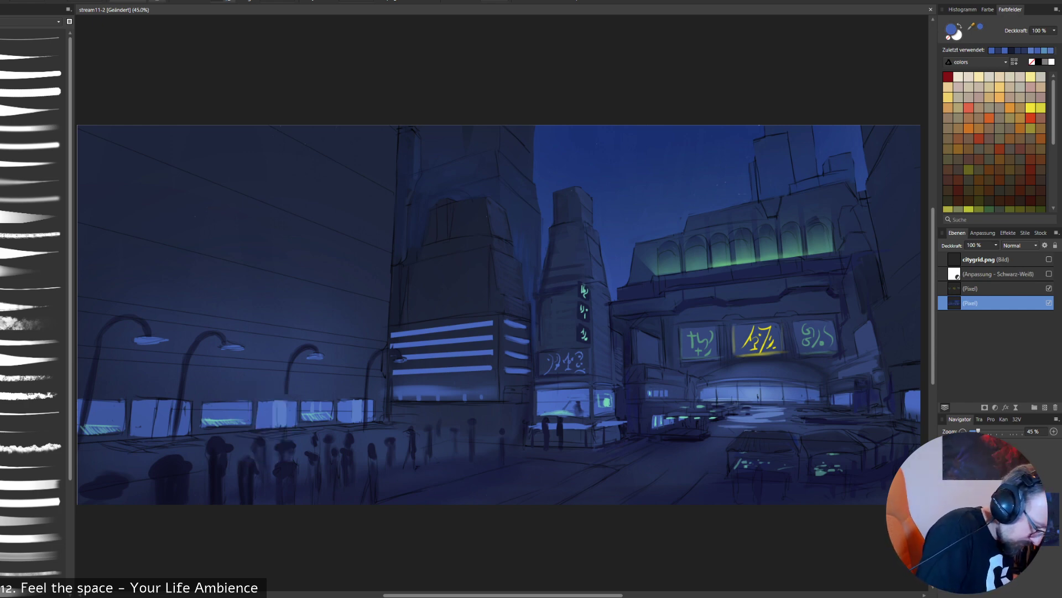
- Choose a slightly darker, more saturated blue to shade the storefront windows, and touch up the upper edge of the kiosk's lit window
double_click(951, 29)
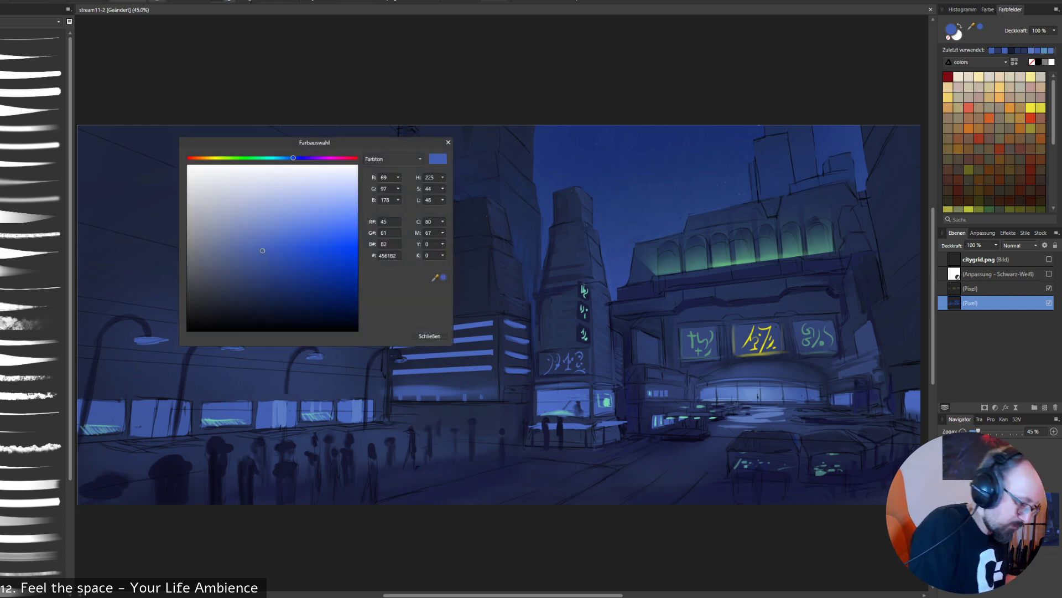
left_click(272, 263)
key("Return")
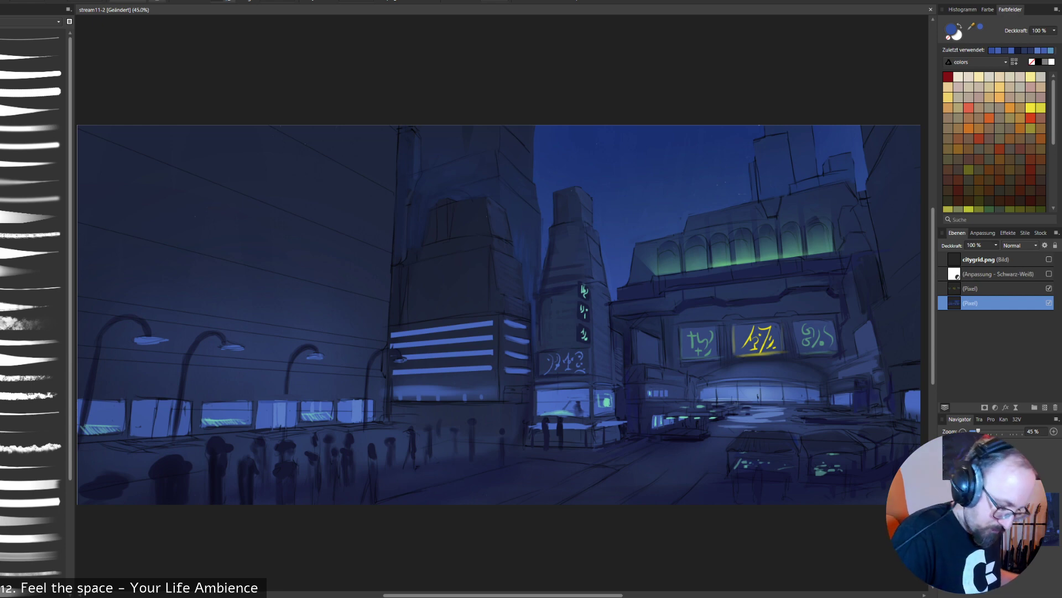
left_click(560, 395, "alt")
left_click_drag(538, 385, 615, 387)
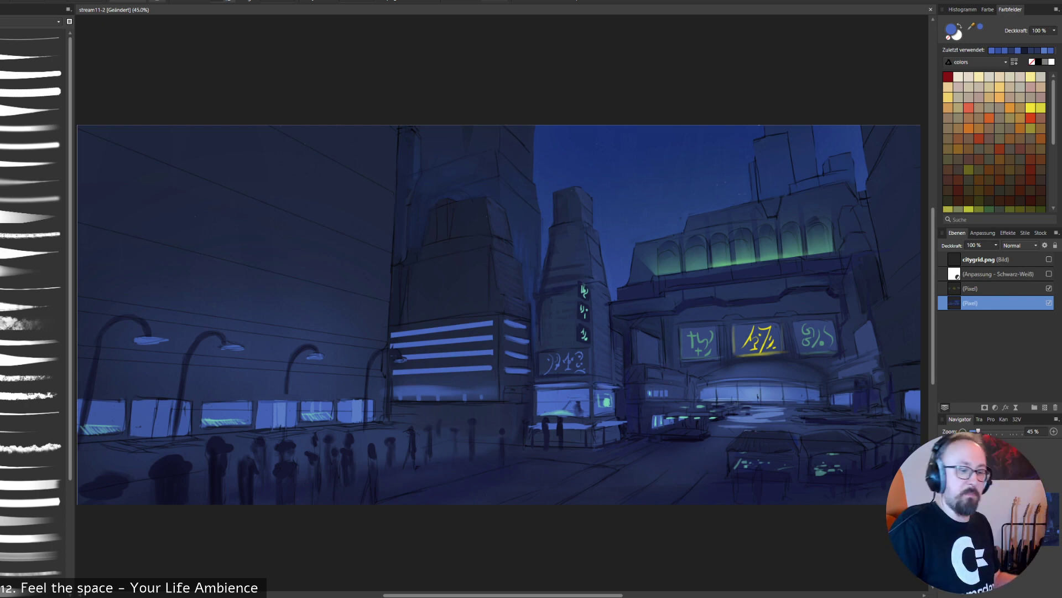
- Set the brush colour to dark navy 14162A and darken the panels behind the vertical green glyphs on the central tower
left_click(580, 340, "alt")
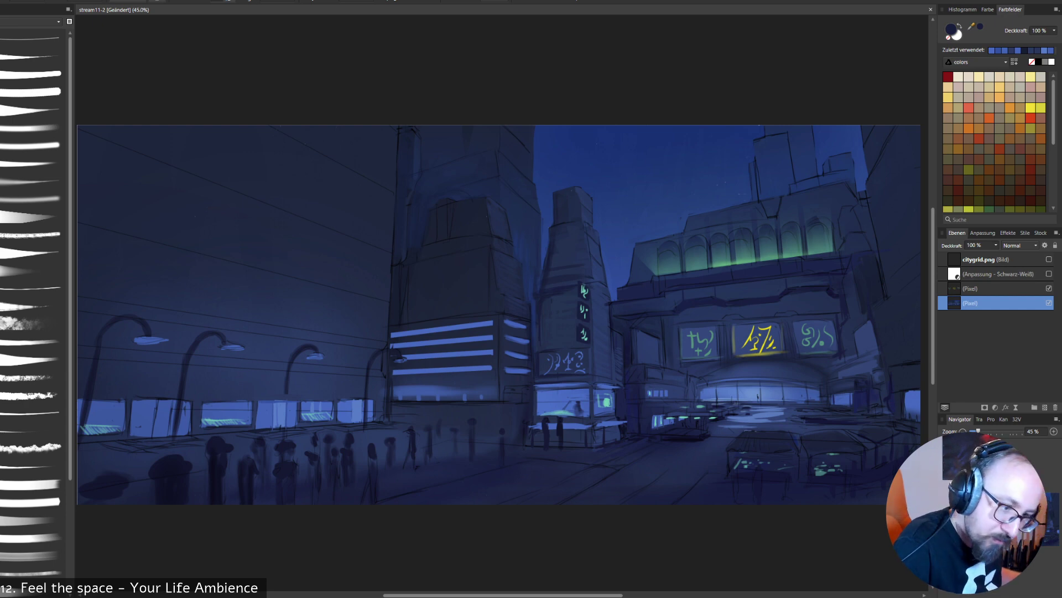
double_click(951, 29)
left_click(249, 311)
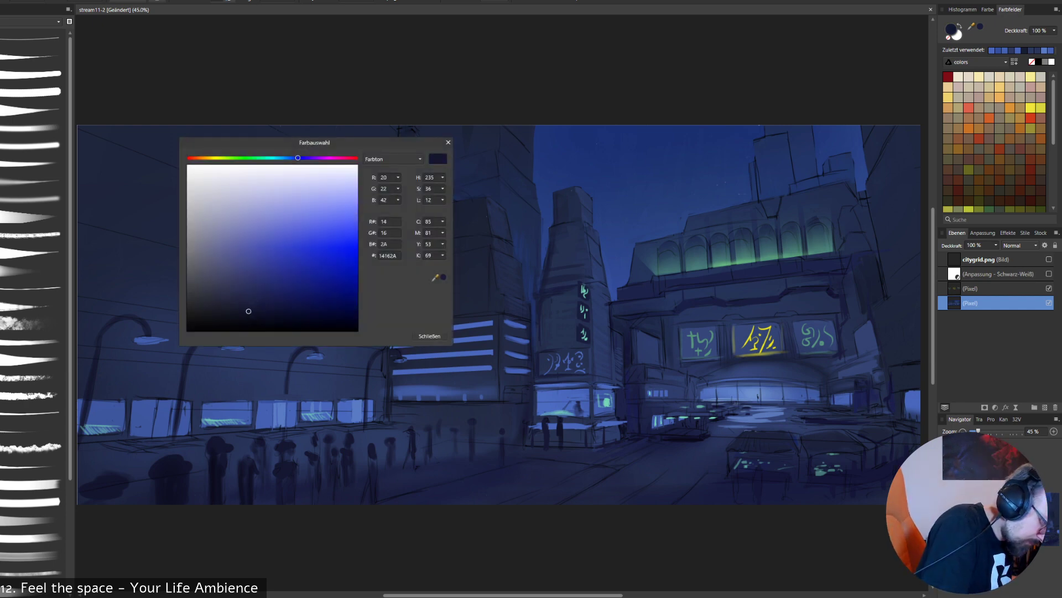
left_click(430, 336)
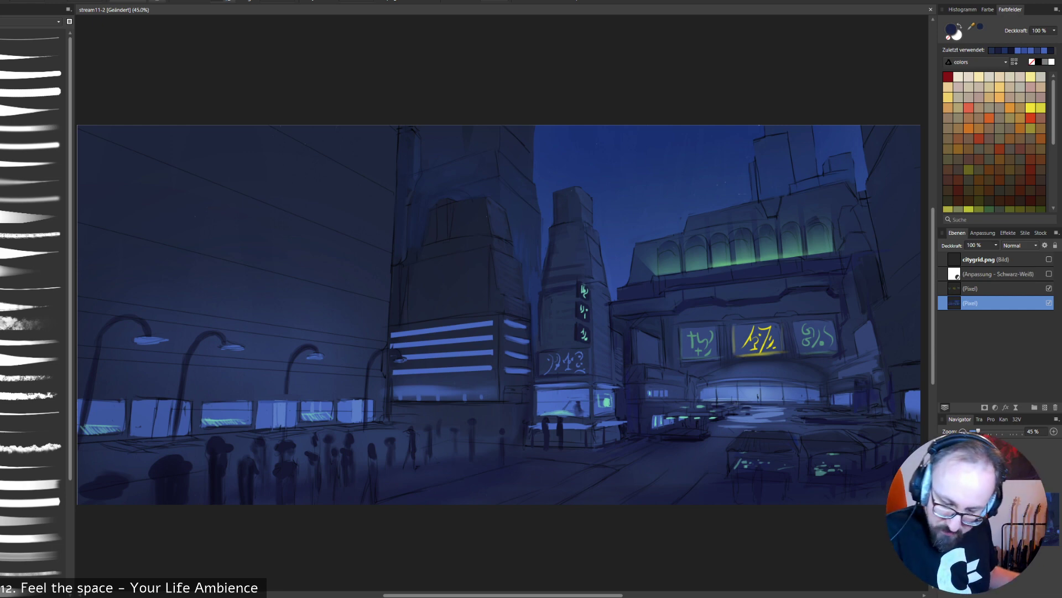
- Show the black-and-white adjustment layer to check the painting's tonal values
left_click(1050, 274)
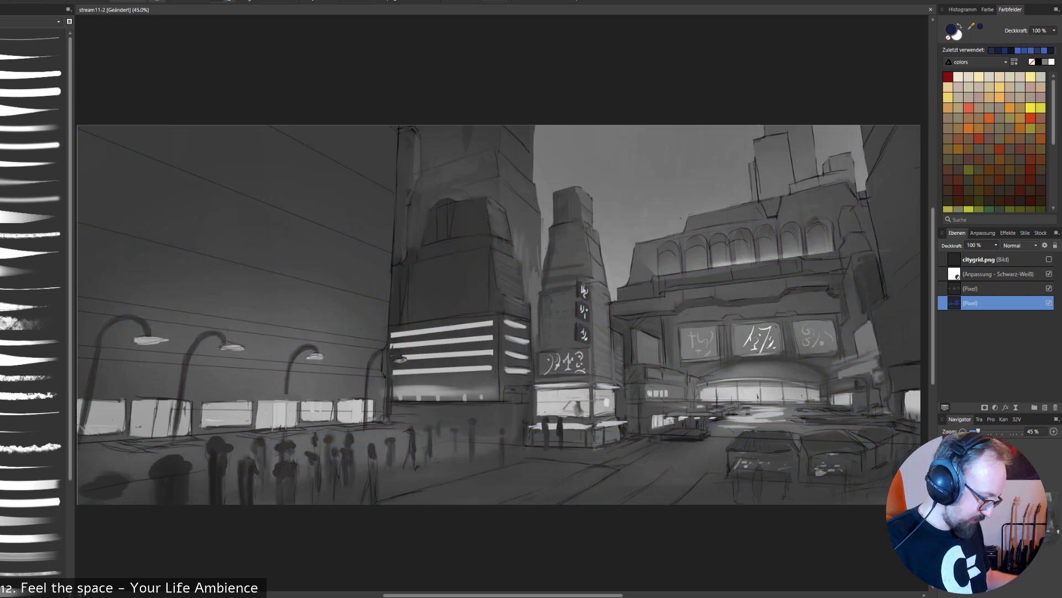
- Hide the black-and-white adjustment layer and make the lowest pixel layer active for painting
left_click(973, 274)
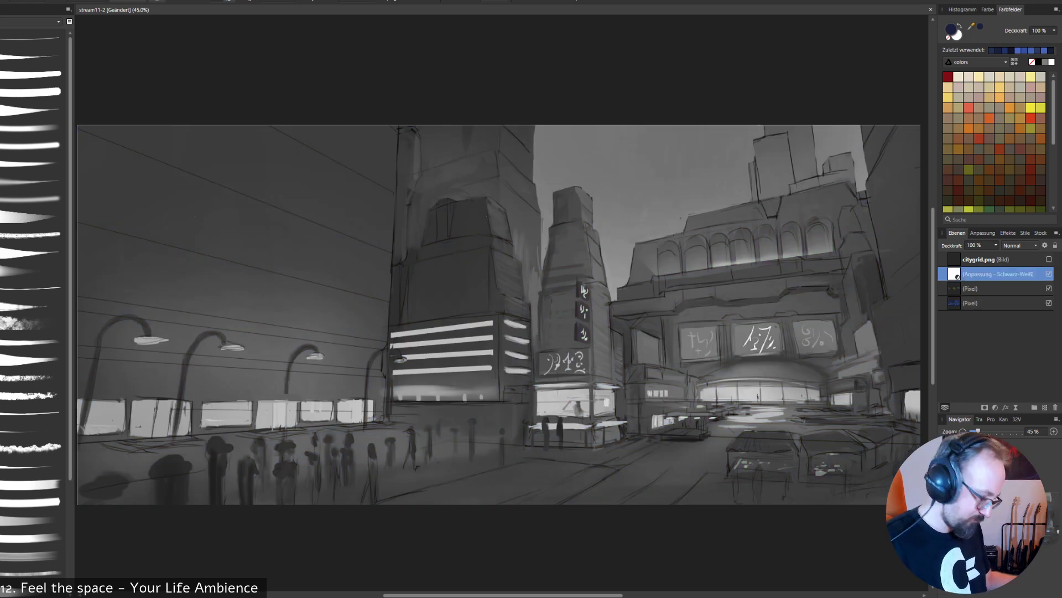
left_click(1049, 273)
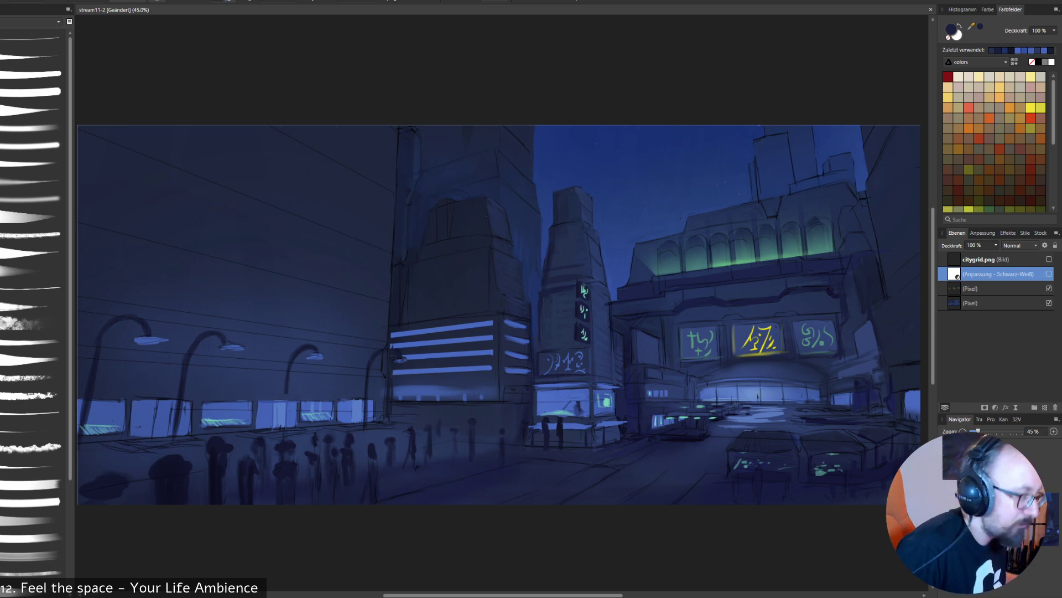
left_click(286, 469, "alt")
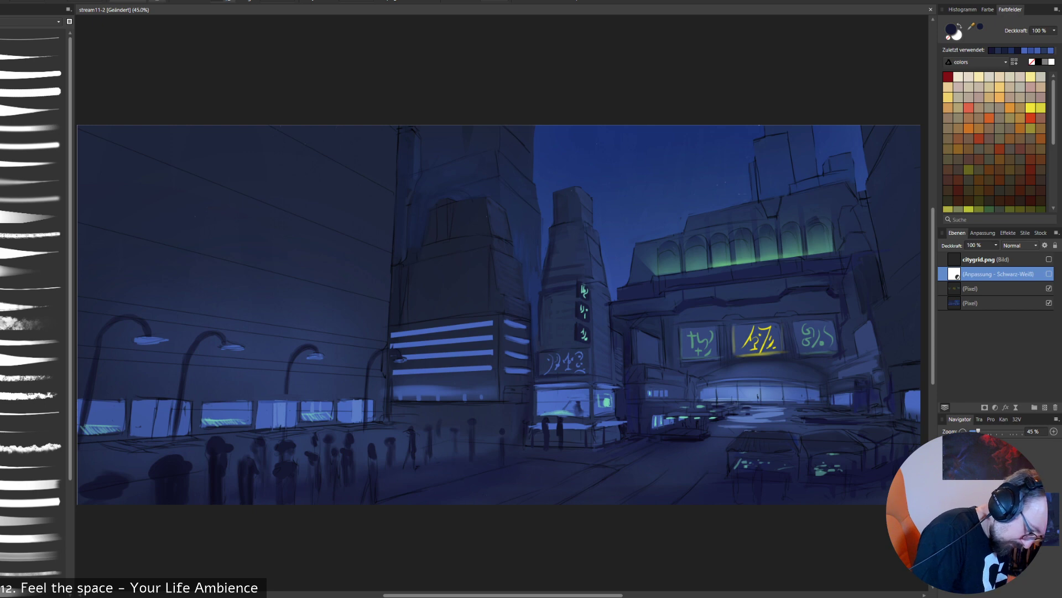
left_click(249, 493, "alt")
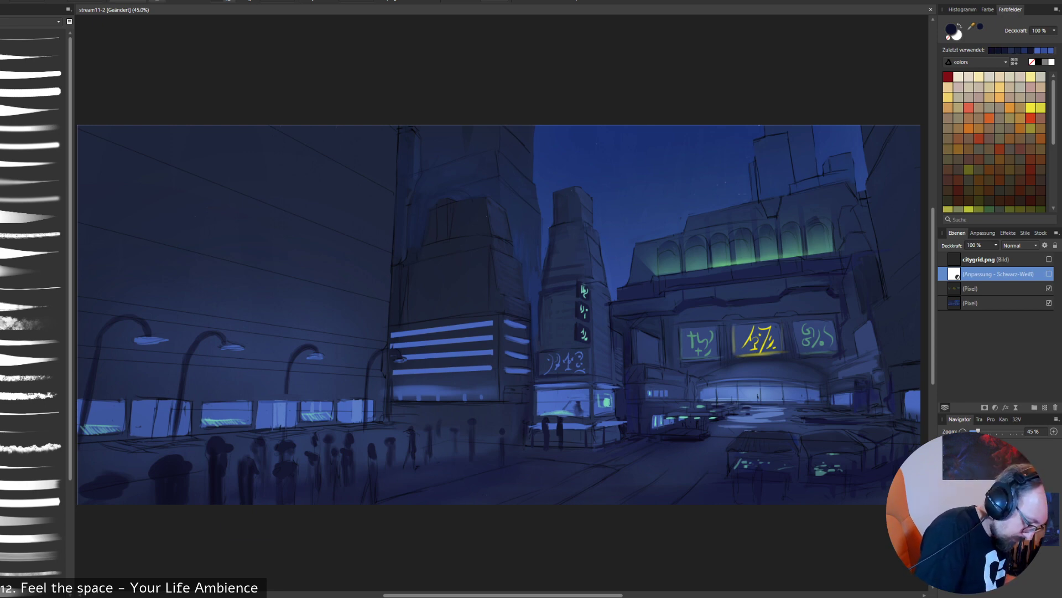
left_click(263, 481, "alt")
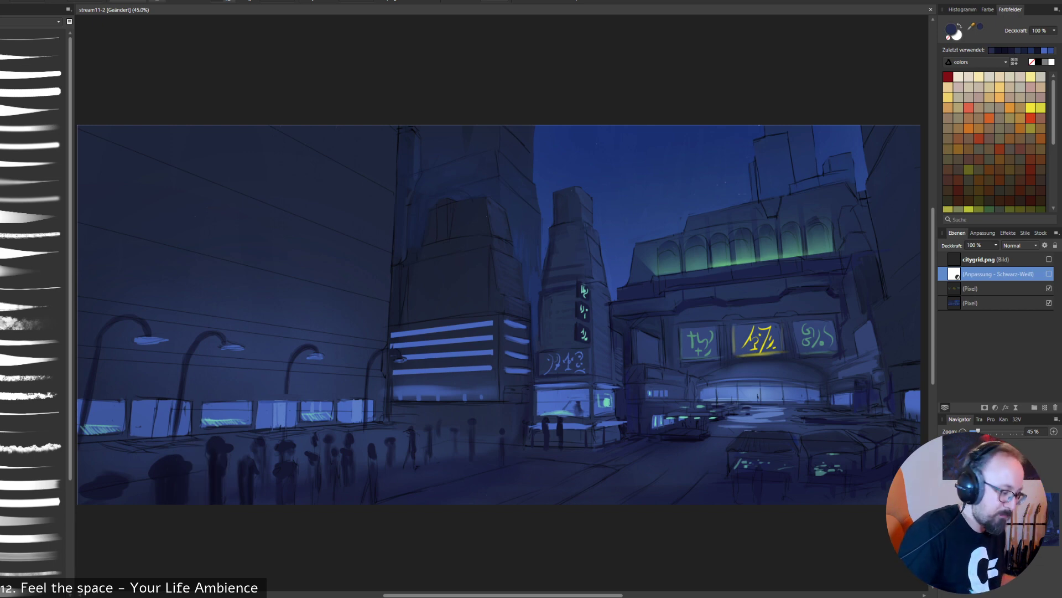
left_click(279, 414, "alt")
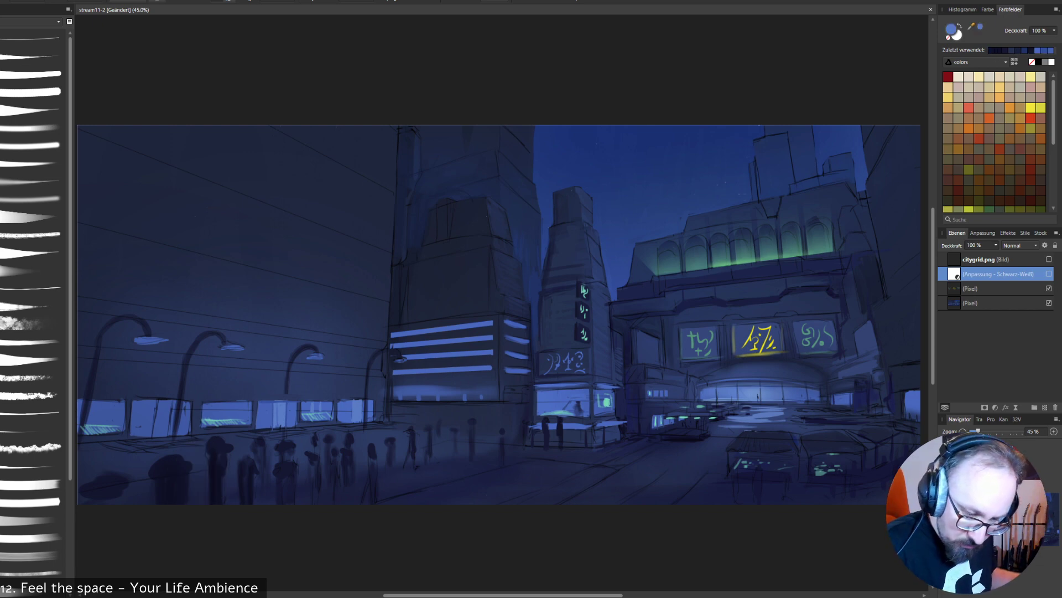
left_click(996, 303)
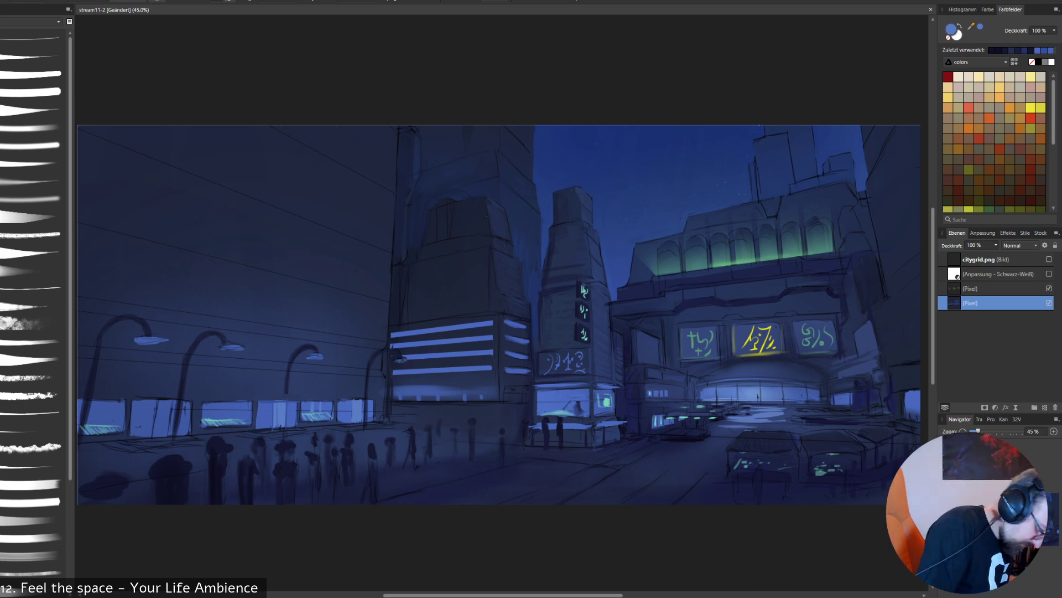
- Sample dark navy tones from the crowd and darken the large foreground silhouettes in the lower-left corner of the plaza
left_click(218, 459, "alt")
left_click(218, 451, "alt")
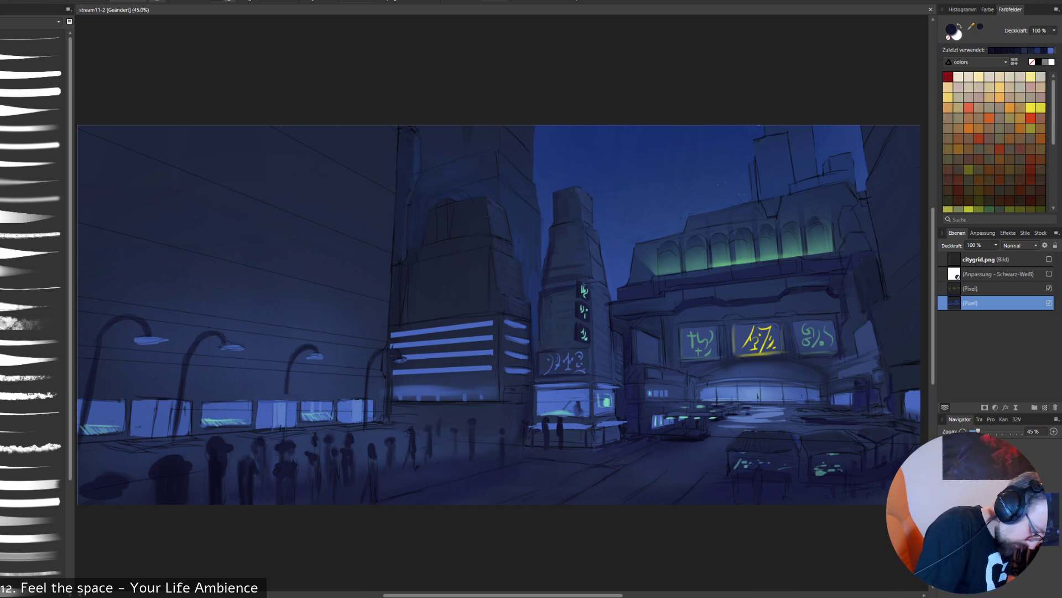
left_click(218, 456, "alt")
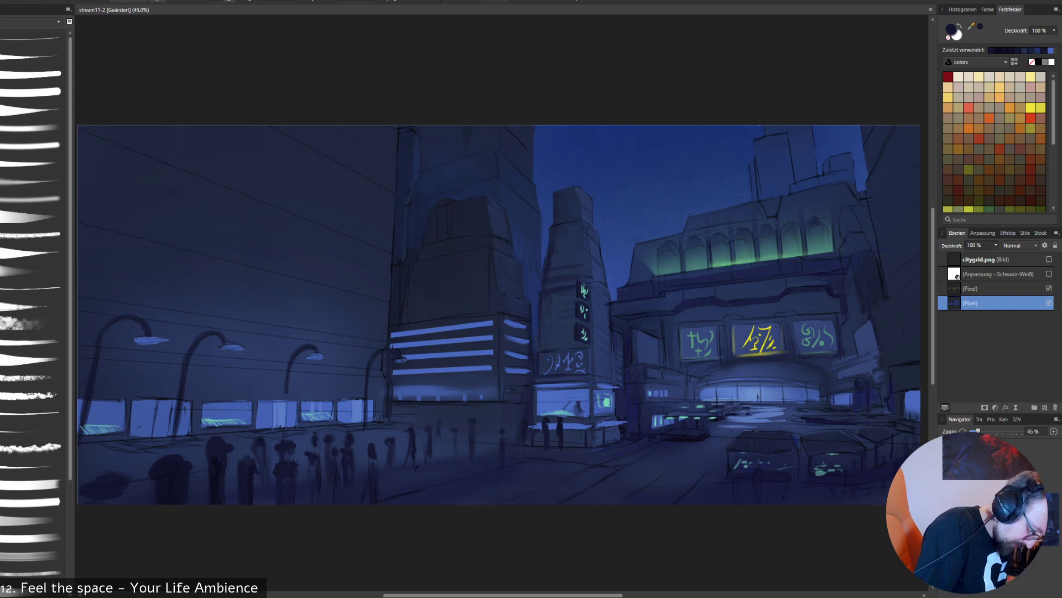
left_click(219, 457, "alt")
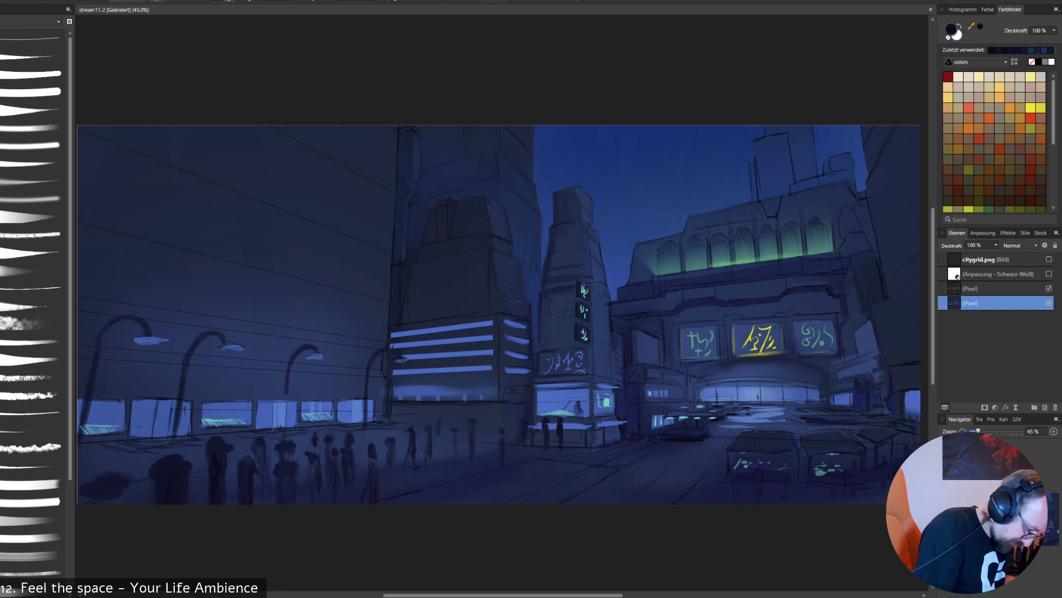
mouse_move(156, 480)
left_mouse_down()
mouse_move(155, 501)
mouse_move(152, 480)
mouse_move(79, 500)
mouse_move(124, 495)
mouse_move(128, 503)
left_mouse_up()
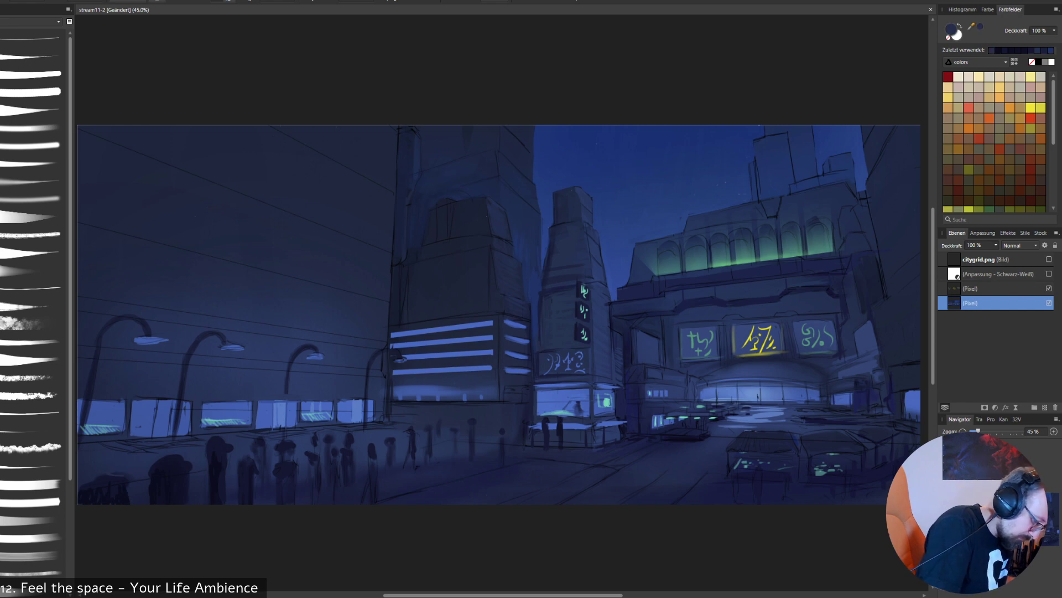
- Paint additional dark navy figures on the plaza beside the crowd and refine the existing central silhouettes with sampled blues
left_click(446, 454, "alt")
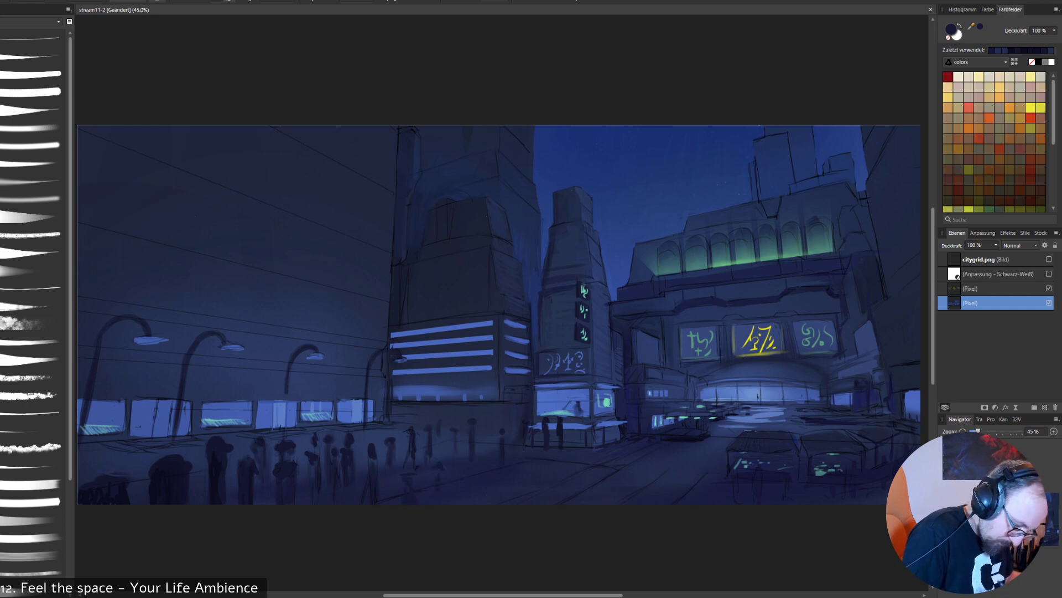
left_click_drag(454, 446, 462, 448)
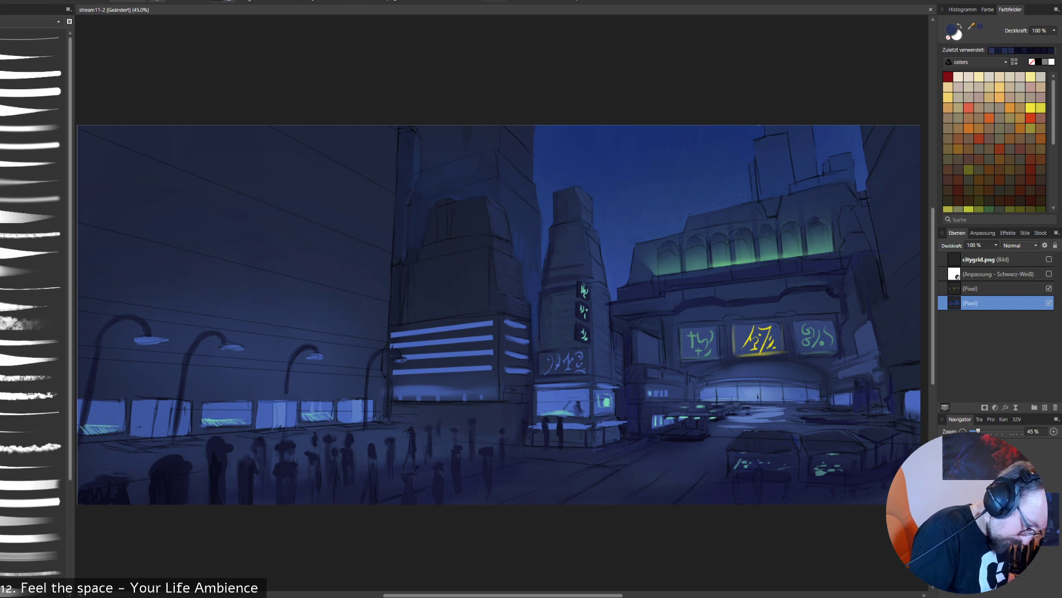
left_click(327, 444, "alt")
left_click_drag(324, 443, 323, 455)
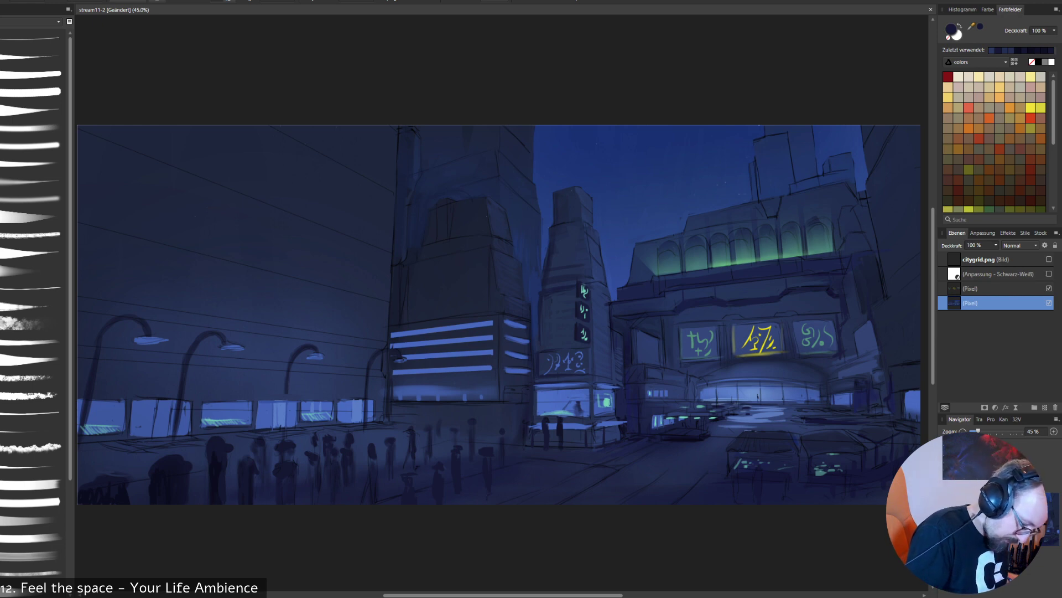
left_click(355, 458, "alt")
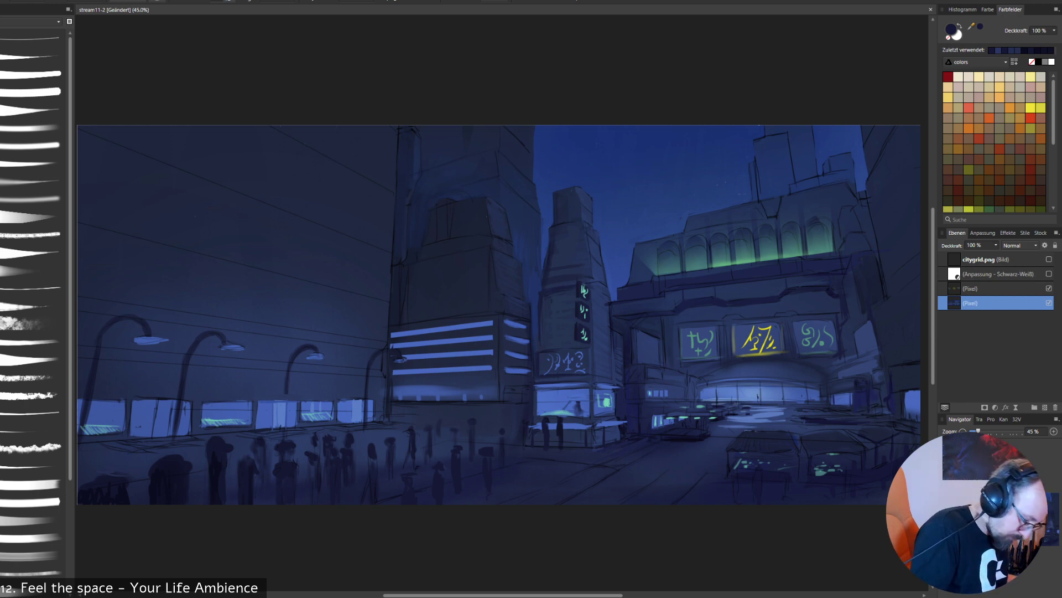
left_click(298, 441, "alt")
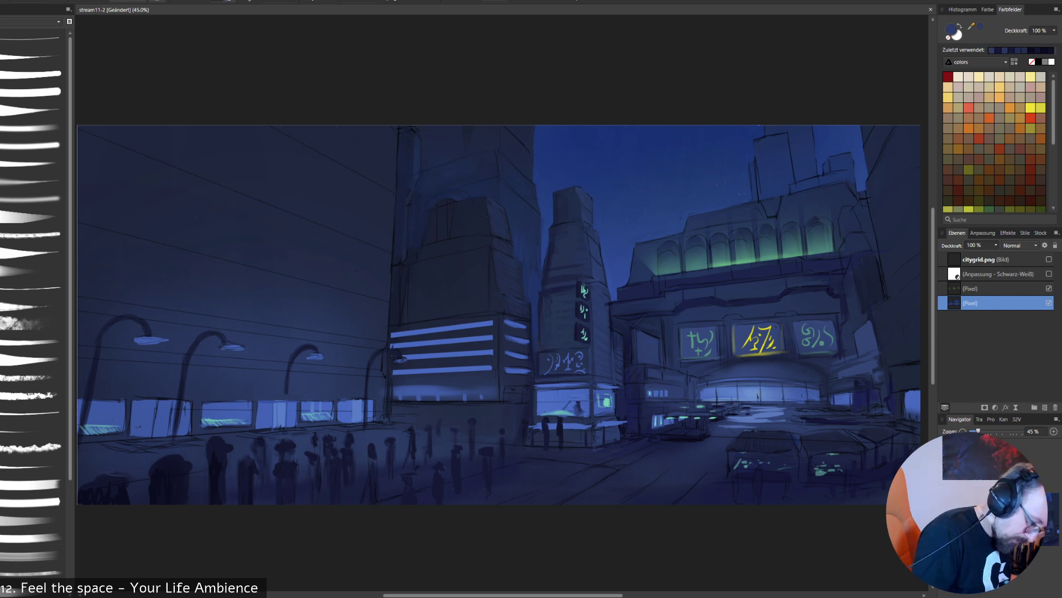
left_click(285, 460, "alt")
- Sample the storefront window's blue and add faint light strokes along the pavement below the storefronts, undoing the last stroke
left_click(271, 412, "alt")
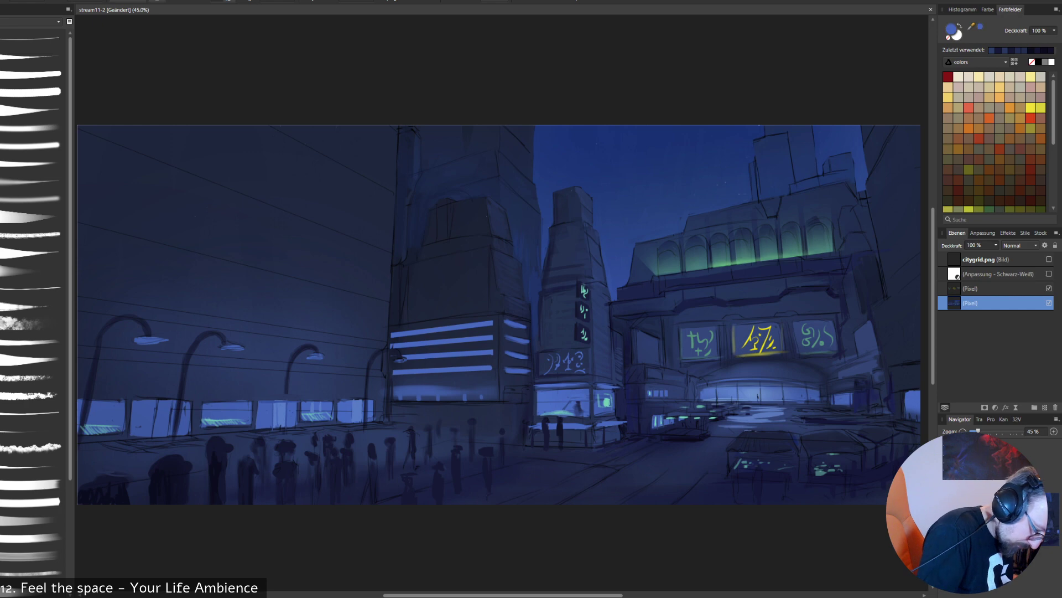
right_click(407, 434)
left_click(442, 469)
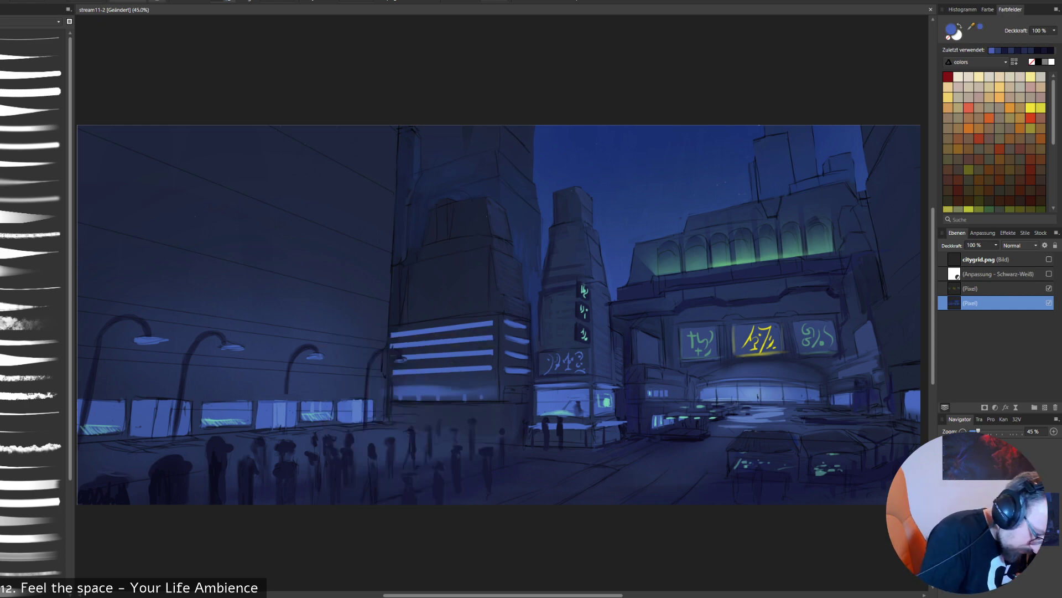
left_click_drag(260, 431, 394, 423)
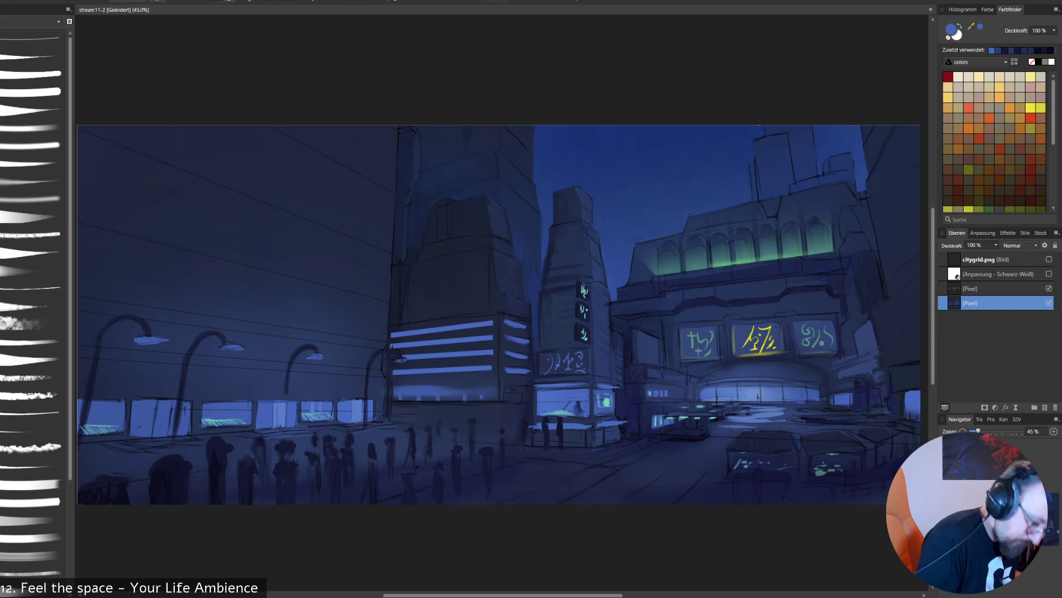
mouse_move(147, 452)
left_mouse_down()
mouse_move(183, 448)
mouse_move(170, 438)
left_mouse_up()
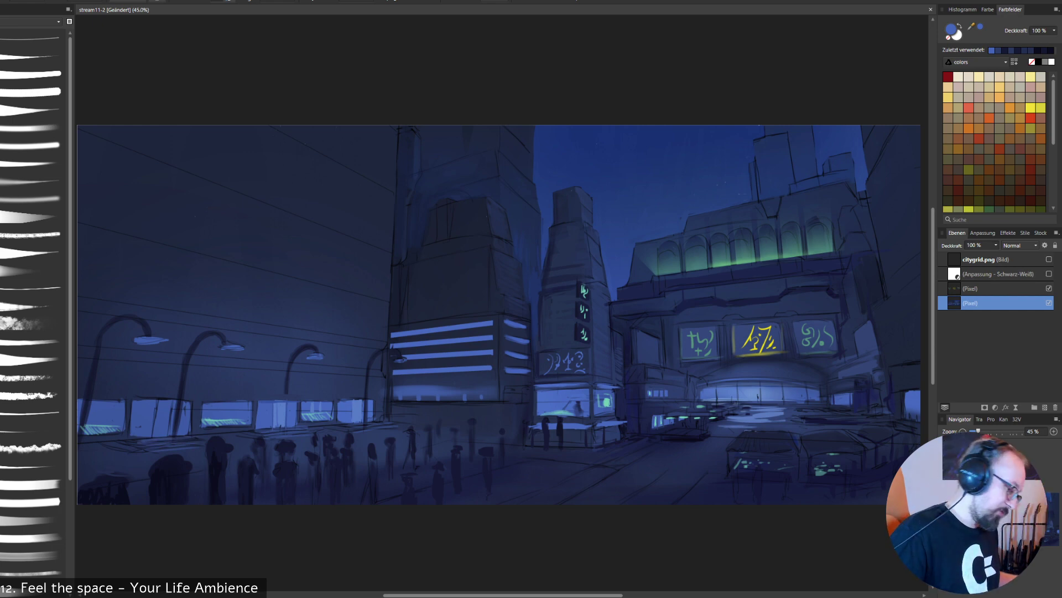
mouse_move(124, 443)
left_mouse_down()
mouse_move(140, 441)
mouse_move(128, 448)
left_mouse_up()
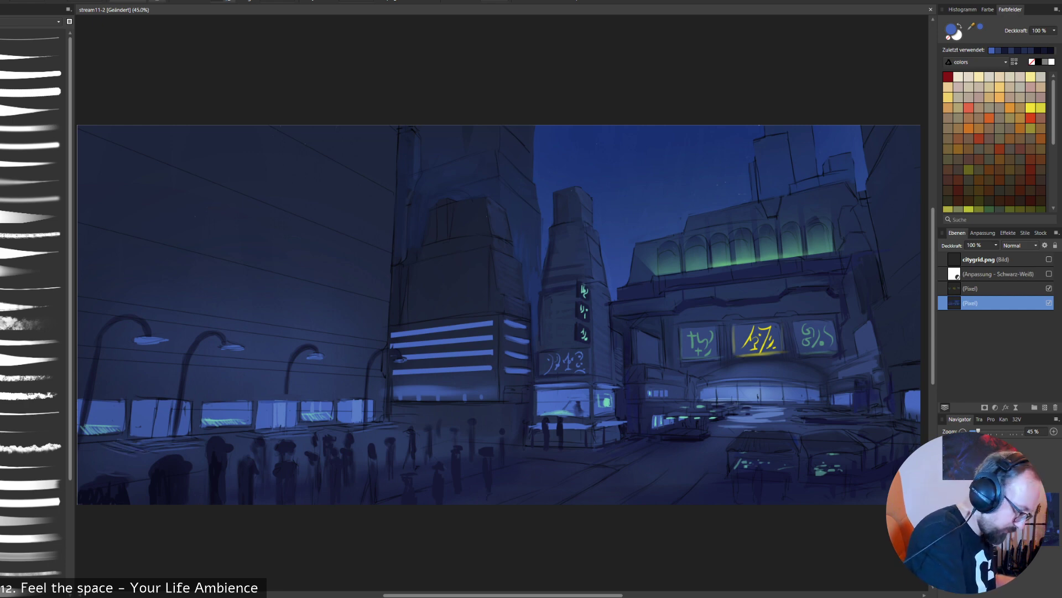
key("ctrl+z")
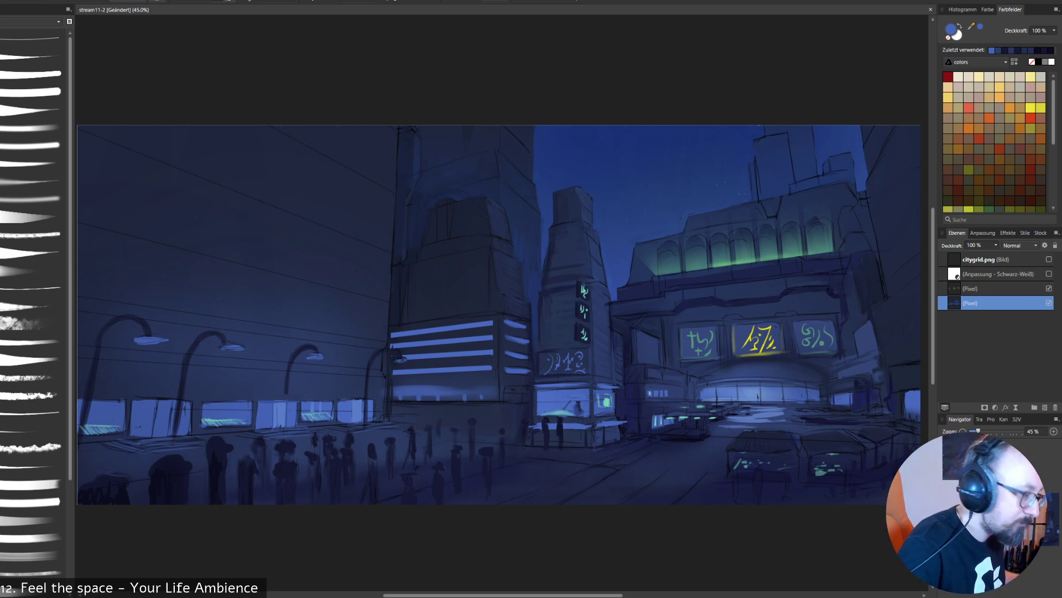
- Set the brush colour to light blue 8FA5E6 and paint brighter highlights on the street lamp heads
right_click(935, 82)
left_click(935, 82)
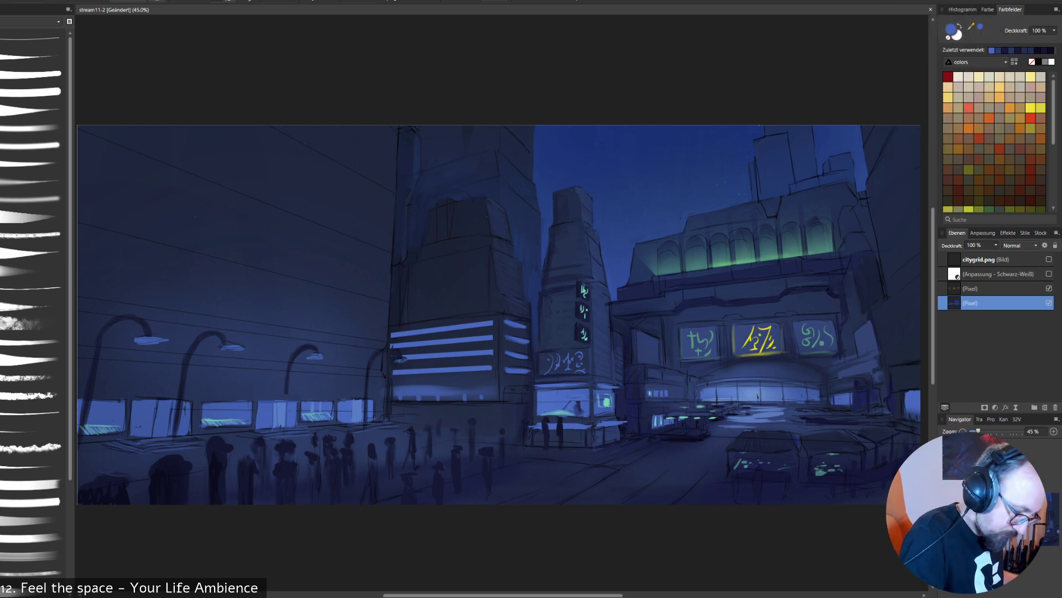
left_click(458, 369, "alt")
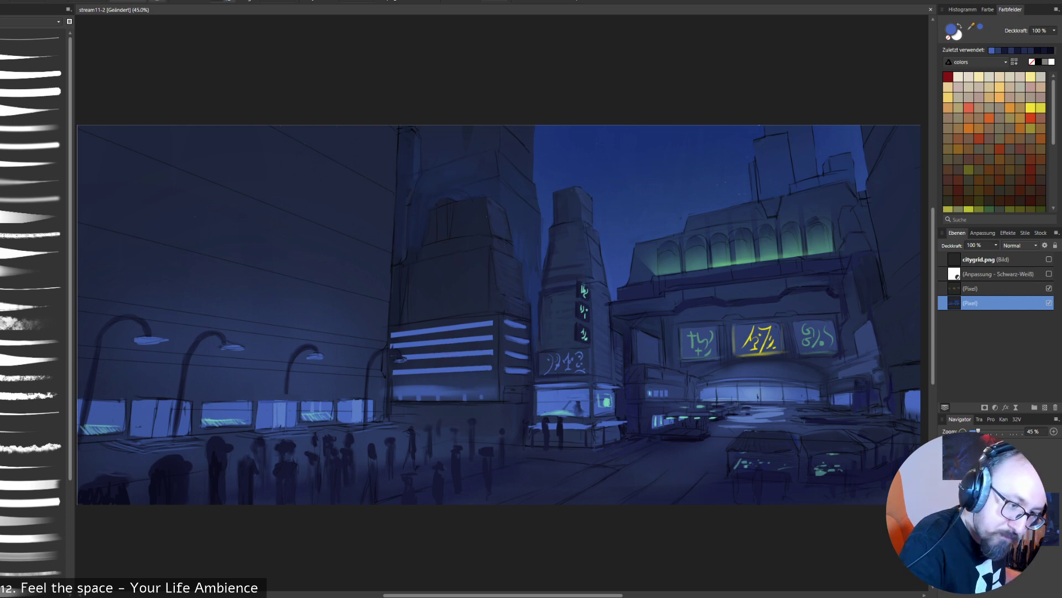
double_click(951, 29)
left_click(296, 209)
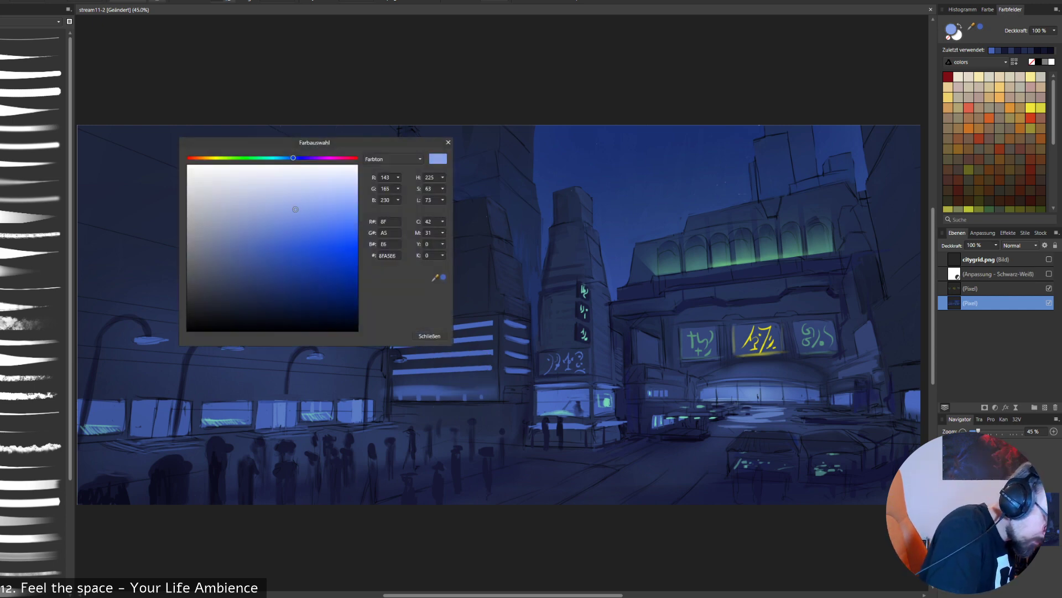
left_click(429, 336)
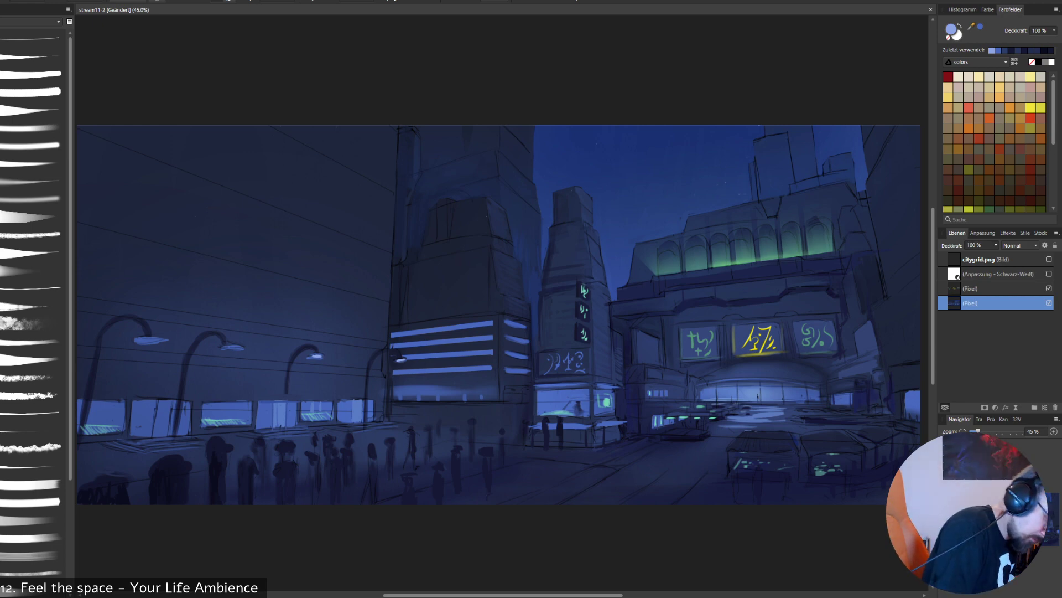
left_click_drag(229, 346, 239, 348)
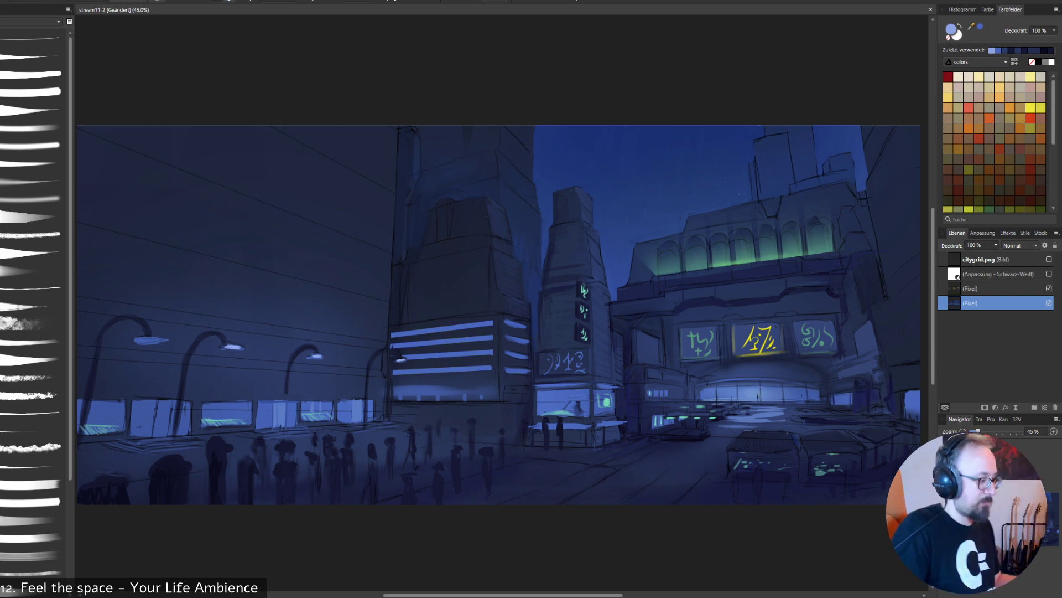
left_click_drag(140, 339, 159, 341)
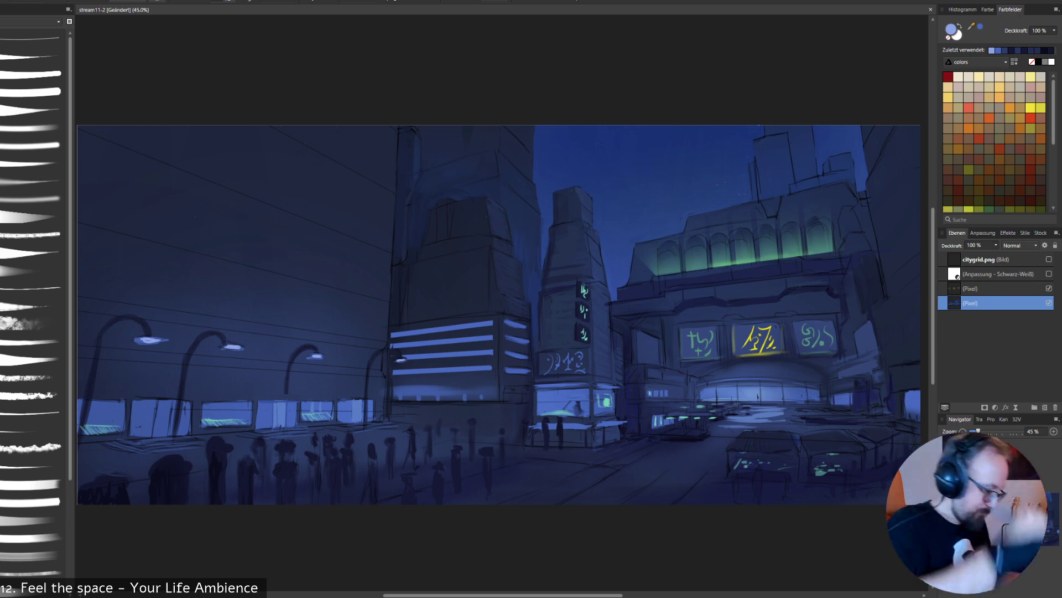
- Add a new pixel layer above the painted layer and choose a thin, textured brush from another brush category
key("ctrl+shift+n")
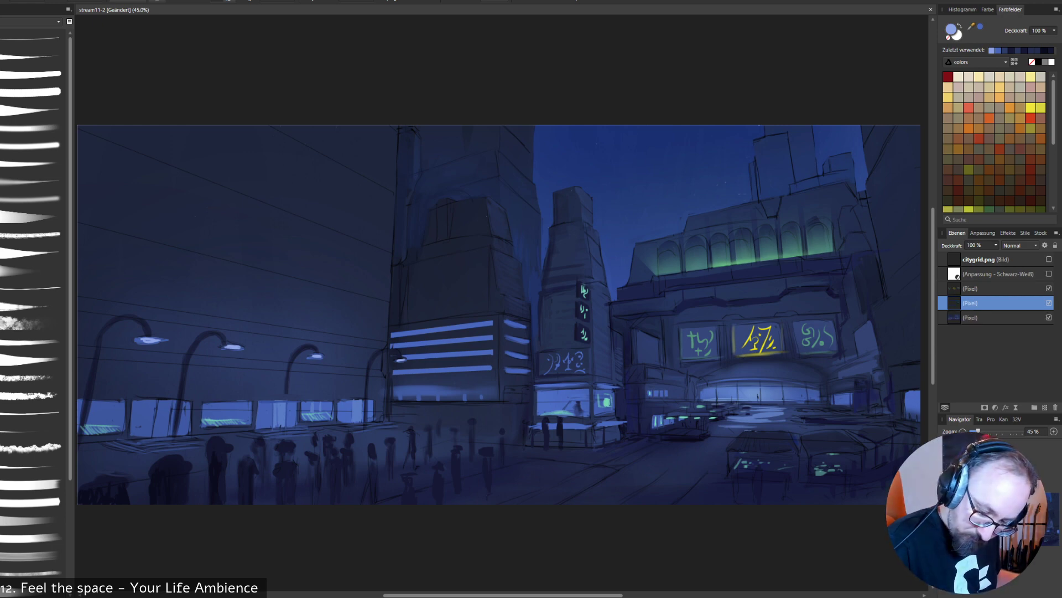
left_click(33, 22)
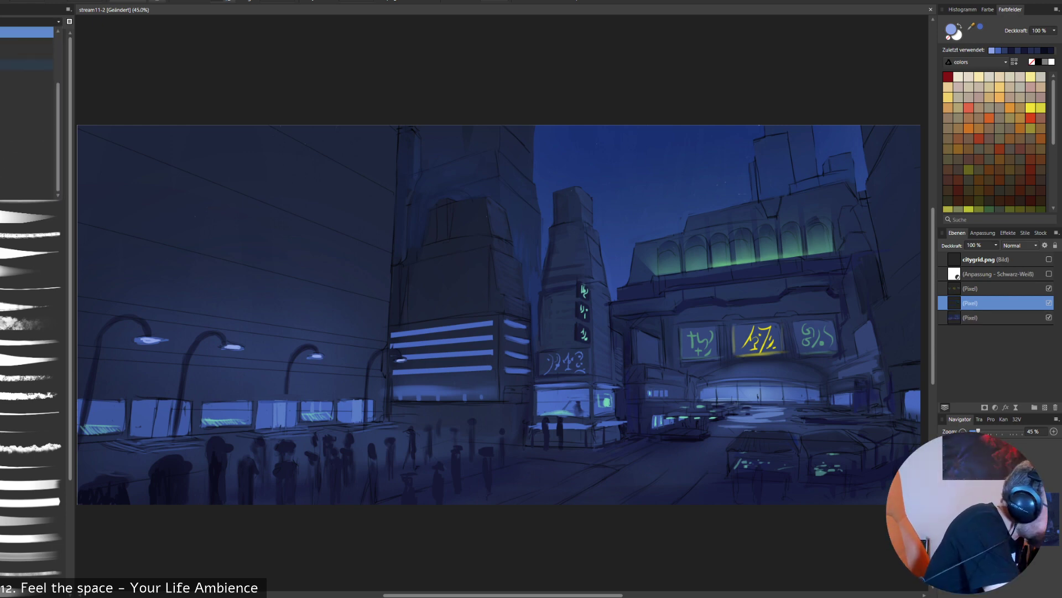
left_click(28, 75)
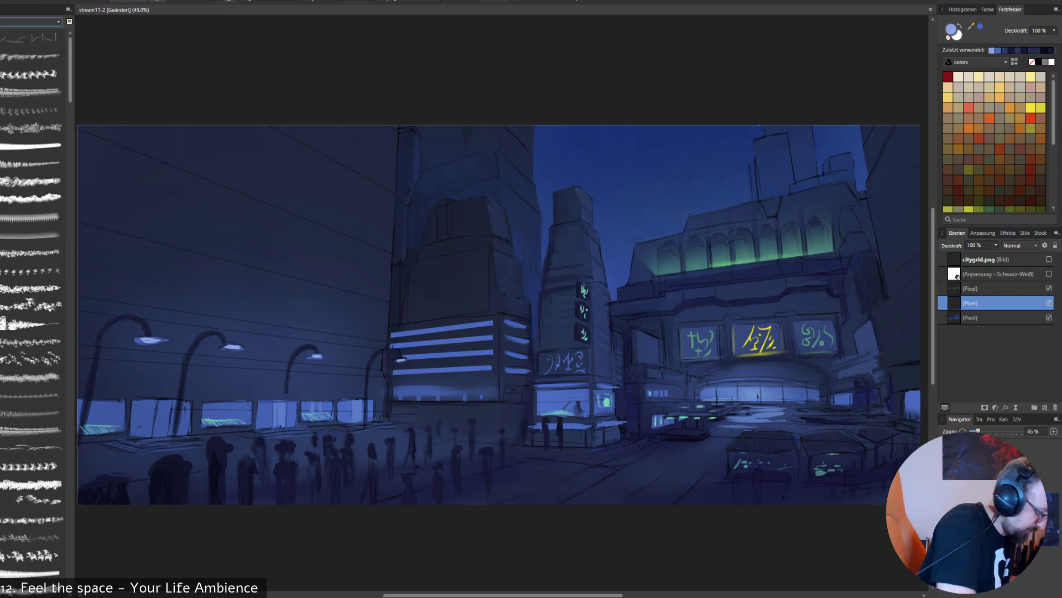
mouse_move(70, 69)
left_mouse_down()
mouse_move(70, 441)
mouse_move(70, 268)
left_mouse_up()
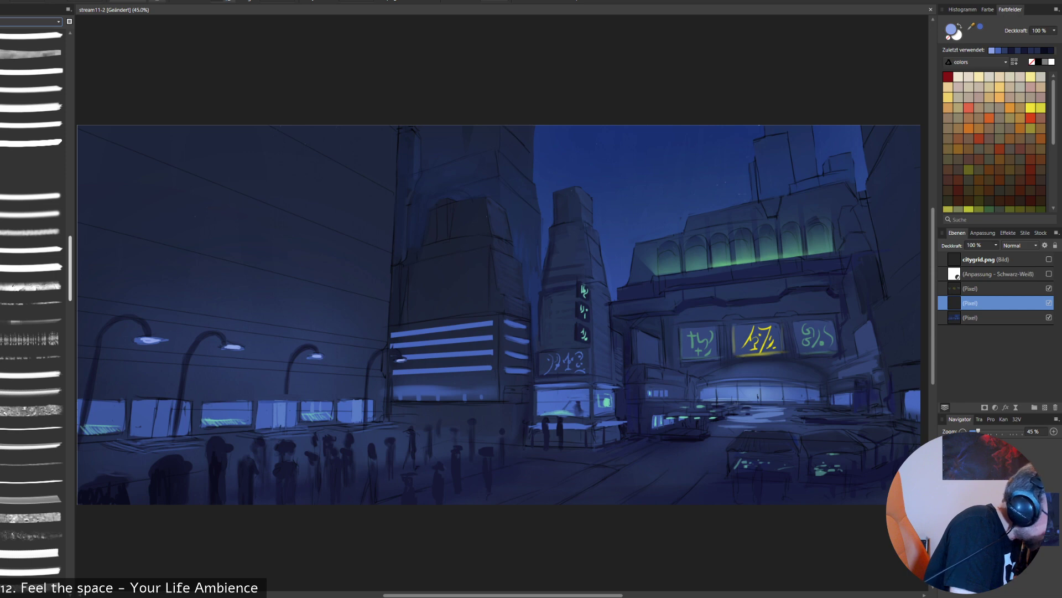
left_click_drag(70, 269, 71, 217)
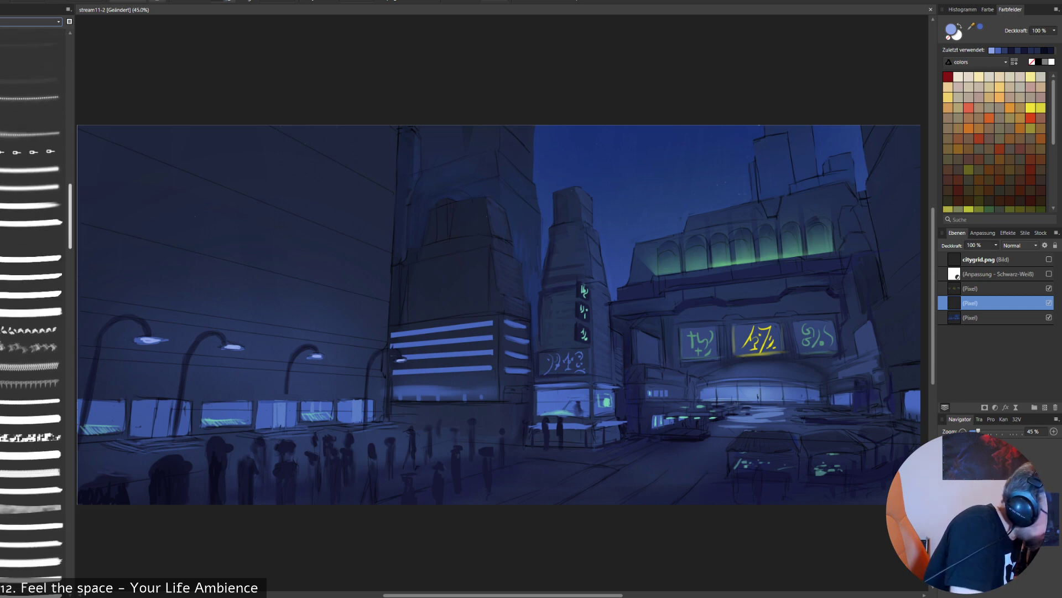
scroll(32, 310, "up", 5)
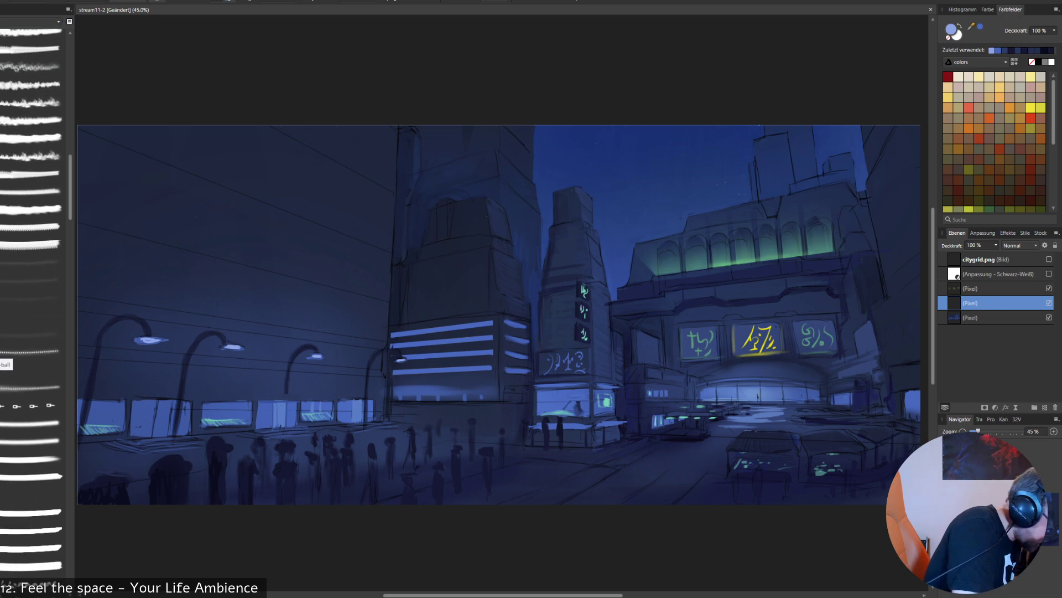
left_click(7, 353)
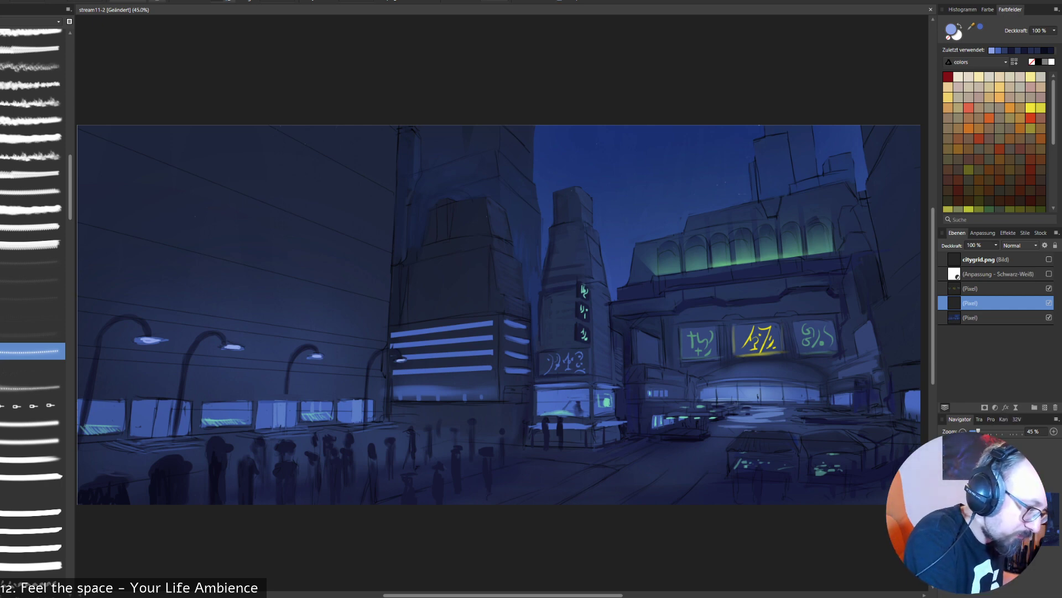
left_click(317, 355)
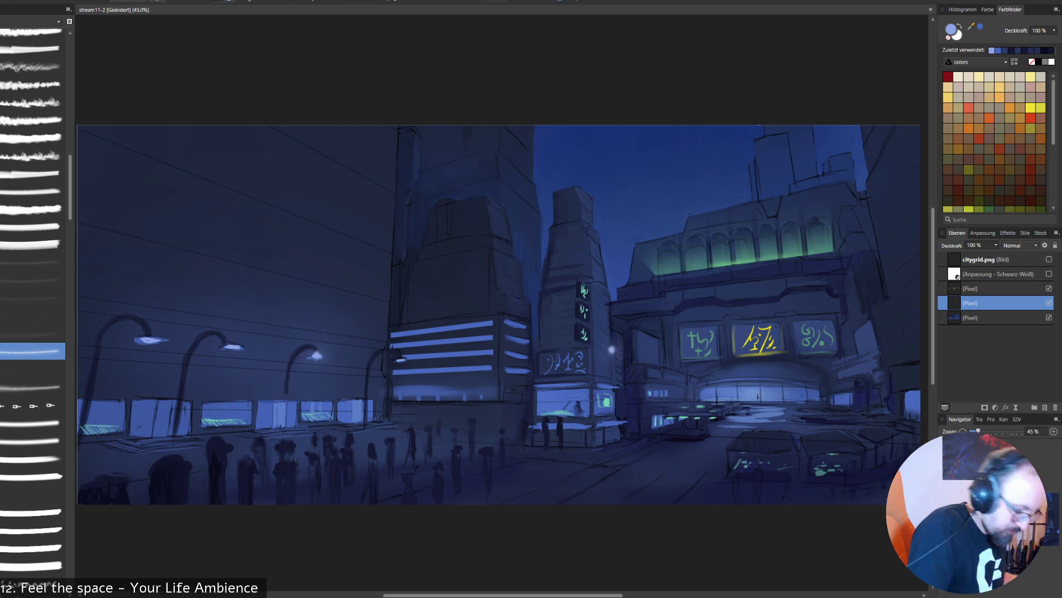
key("]")
key("]")
key("]")
key("]")
key("]")
left_click(312, 363)
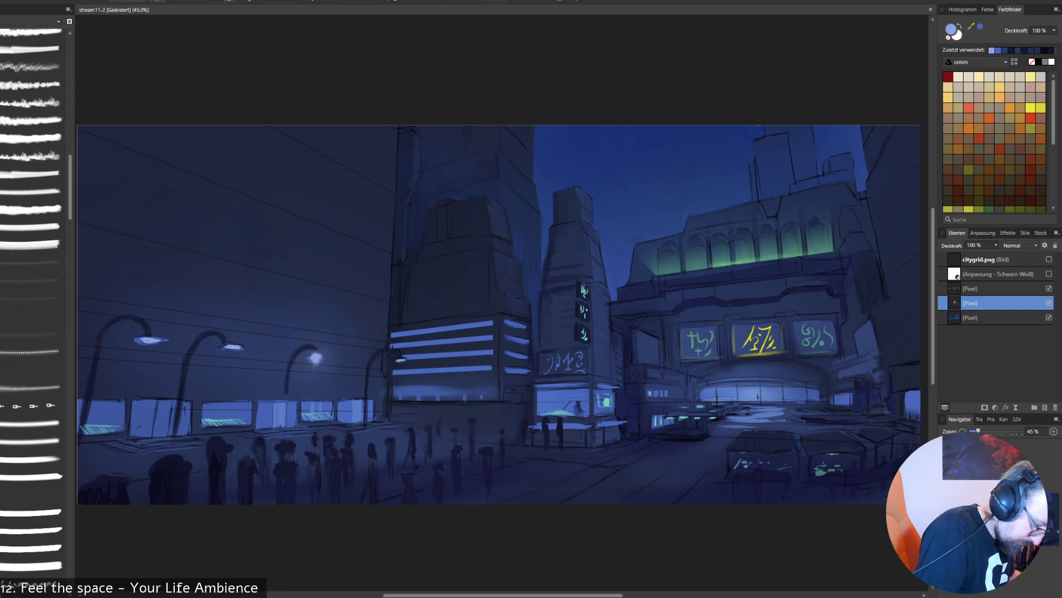
left_click(317, 358)
key("ctrl+z")
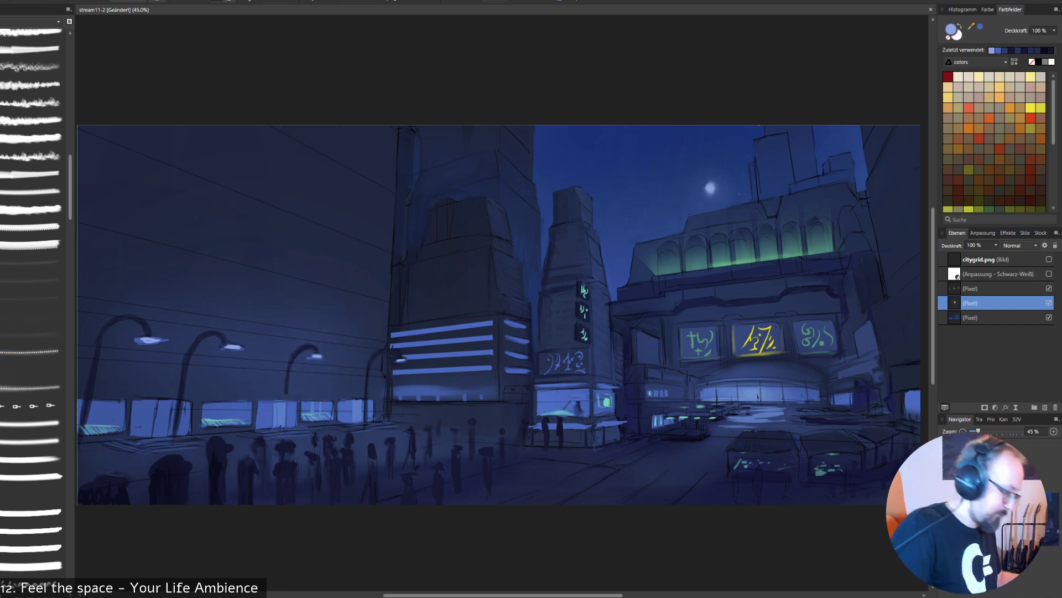
- Choose a soft glow brush, set its colour to pale yellow E6DA8F and stamp glows on the two farthest street lamp heads
left_click(32, 386)
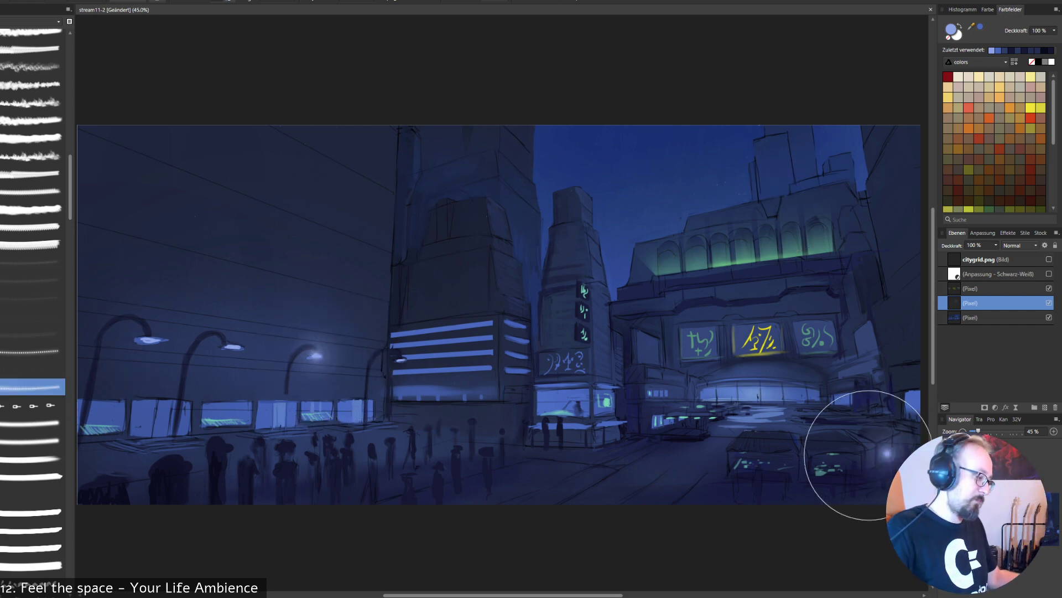
double_click(951, 29)
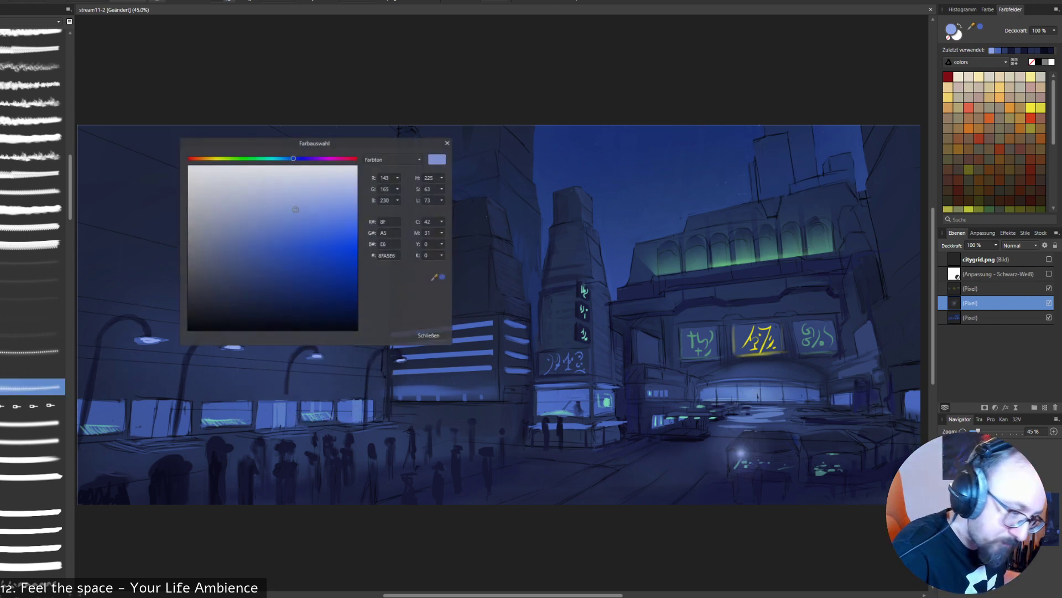
left_click(214, 158)
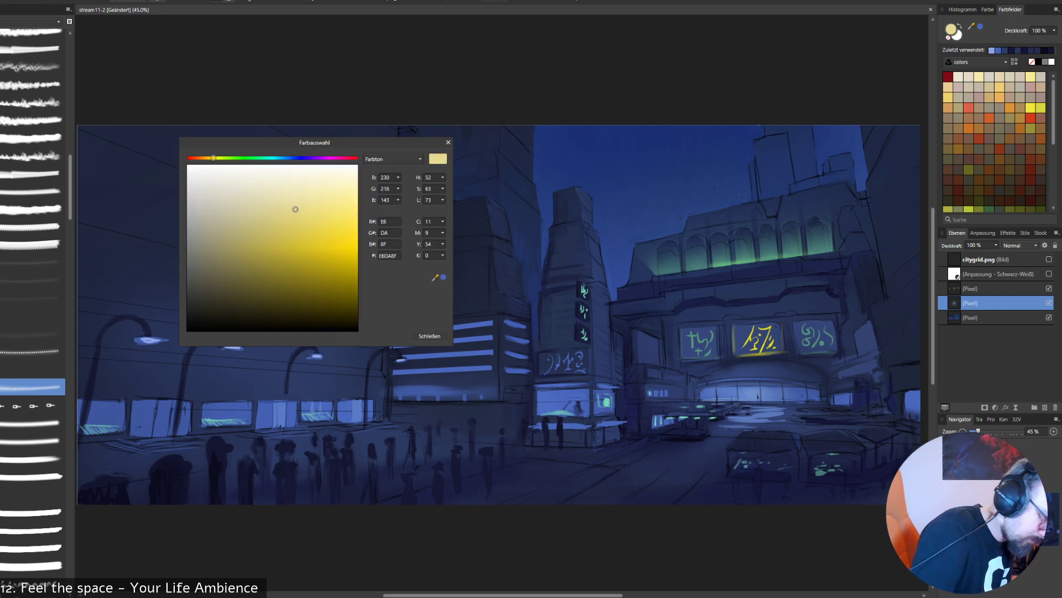
left_click(429, 335)
left_click(313, 356)
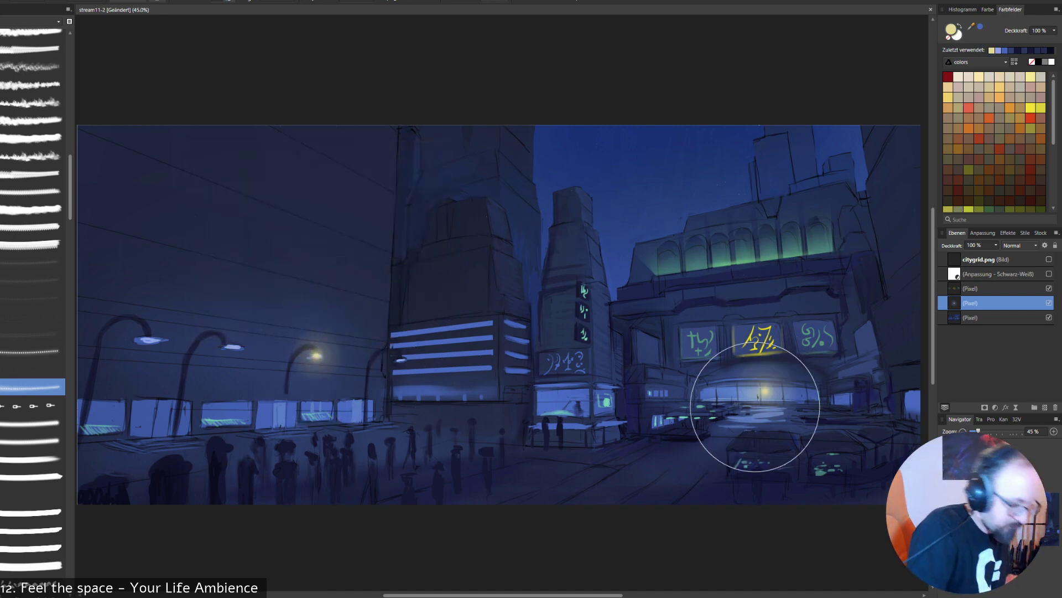
left_click(399, 358)
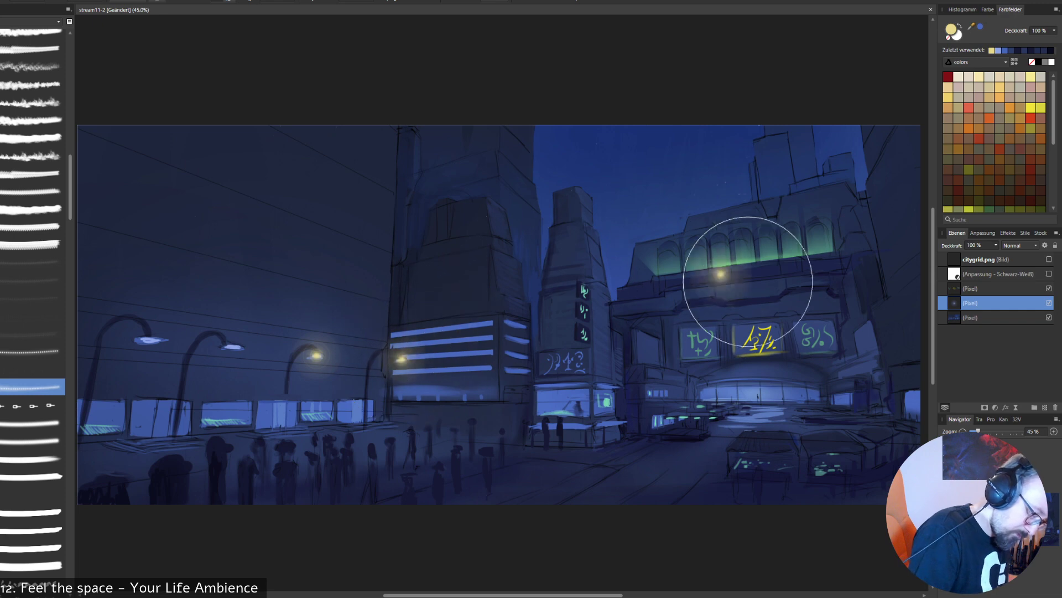
- Stamp larger yellow glows on the two nearest street lamps and paint a yellow light strip along the upper edge of the kiosk window
key("e")
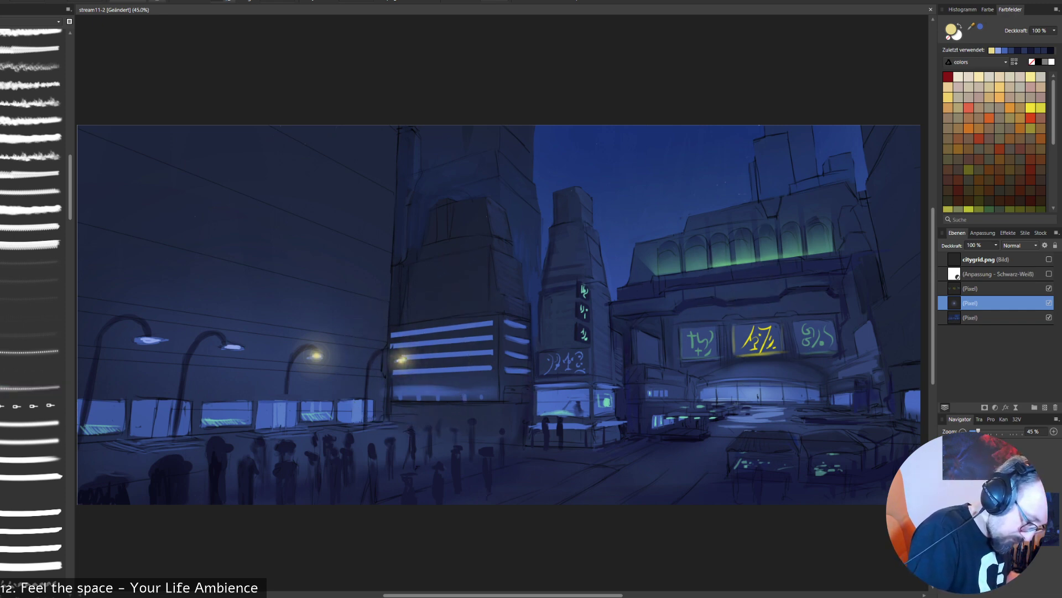
left_click(233, 349)
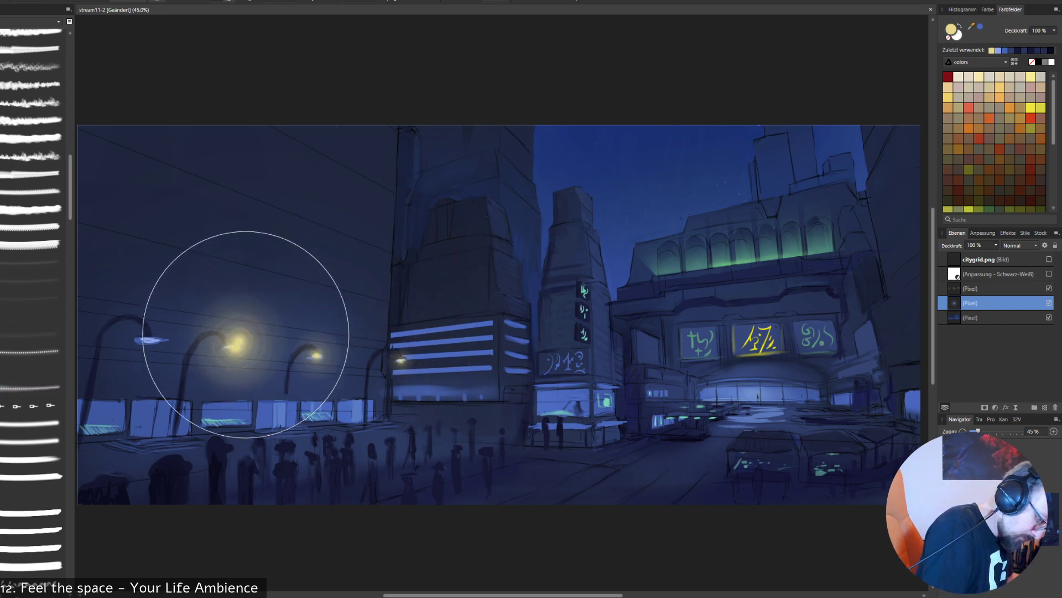
left_click(159, 323)
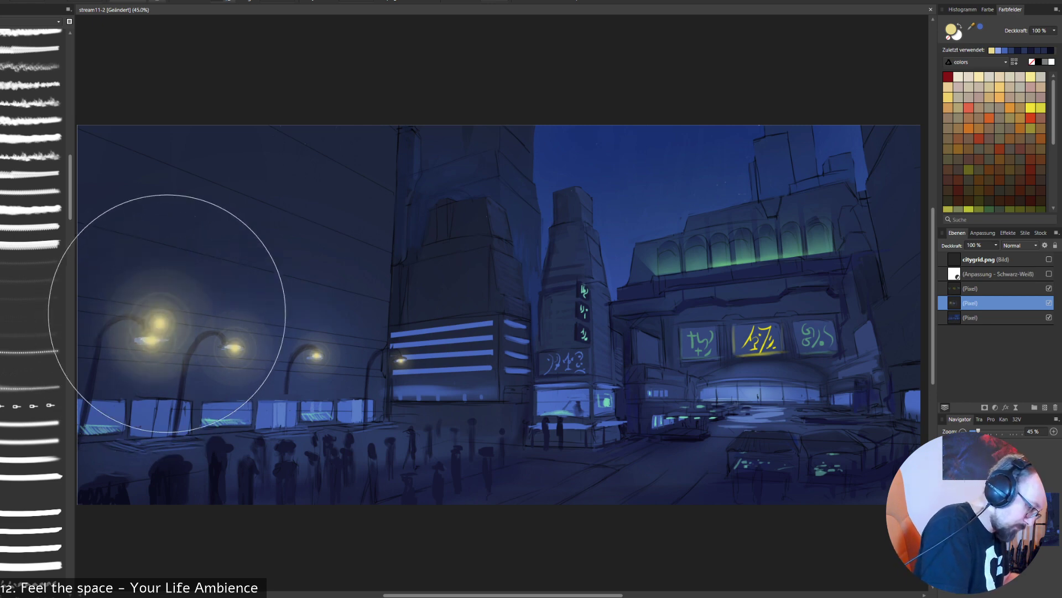
key("ctrl+z")
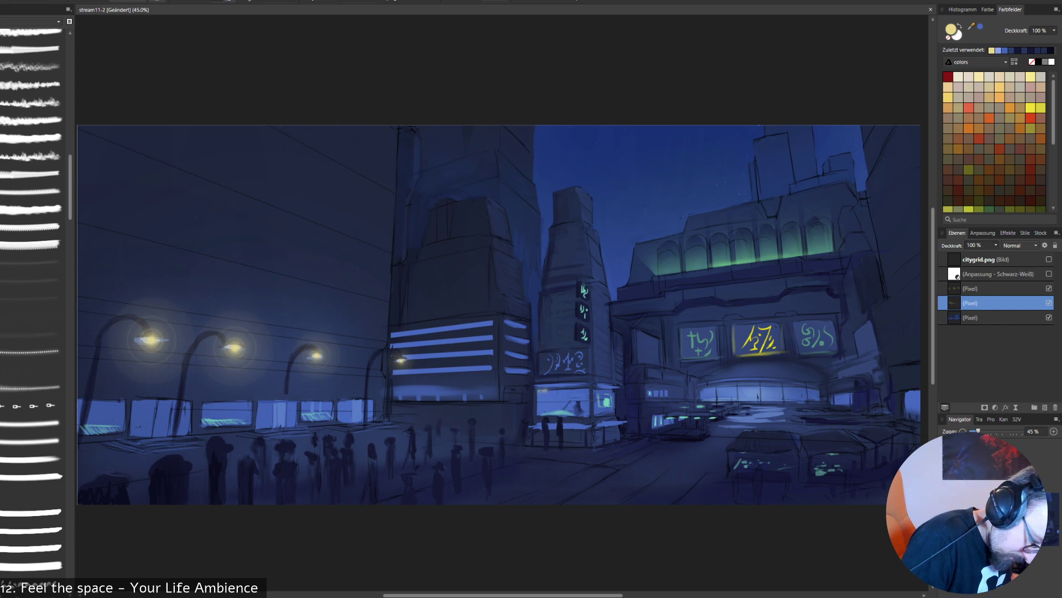
left_click(552, 390)
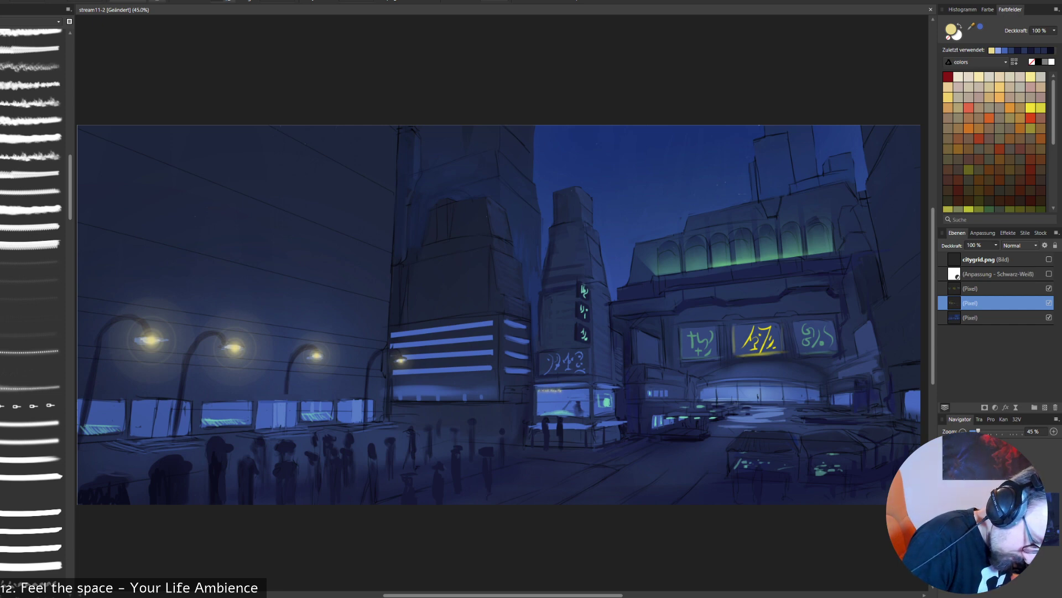
left_click_drag(562, 390, 584, 390)
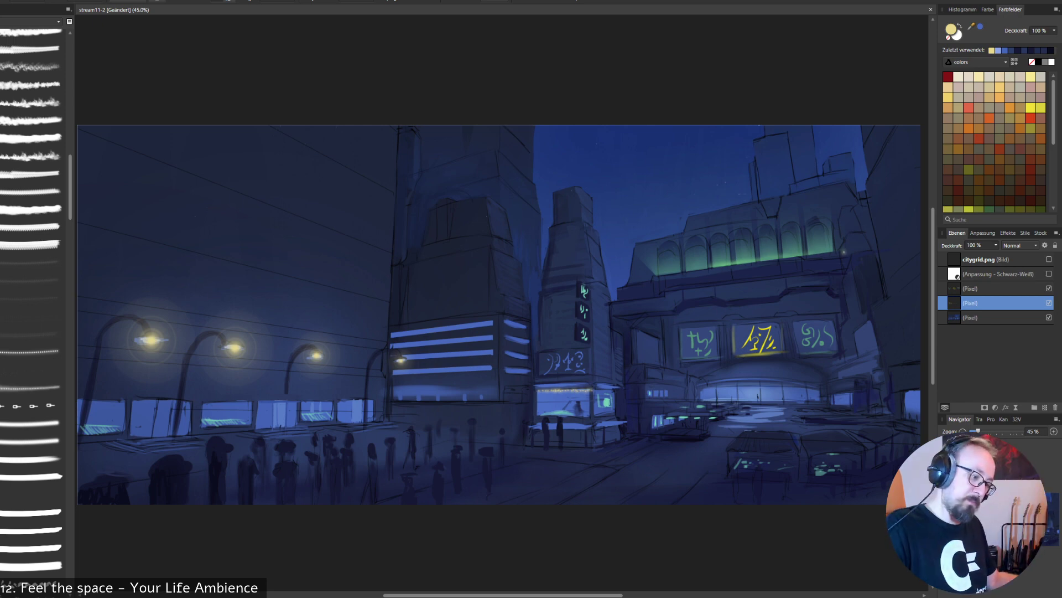
- Choose a spatter brush and try it across the facades with green sampled from the lit arches, undoing the stroke
left_click(720, 264, "alt")
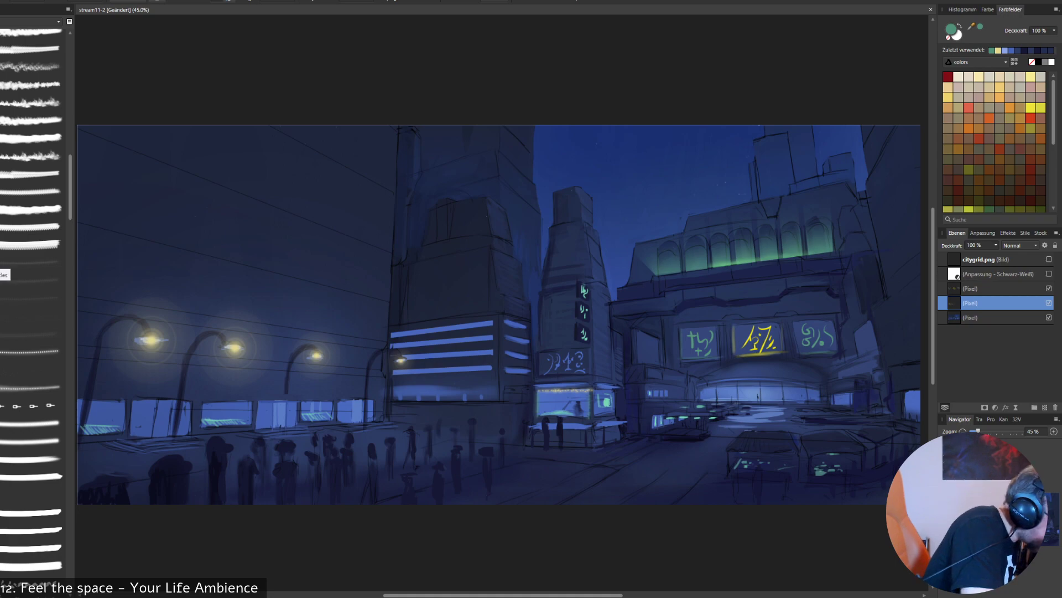
left_click(7, 262)
mouse_move(119, 315)
left_mouse_down()
mouse_move(102, 373)
mouse_move(142, 332)
mouse_move(343, 190)
mouse_move(463, 260)
mouse_move(501, 433)
left_mouse_up()
key("ctrl+z")
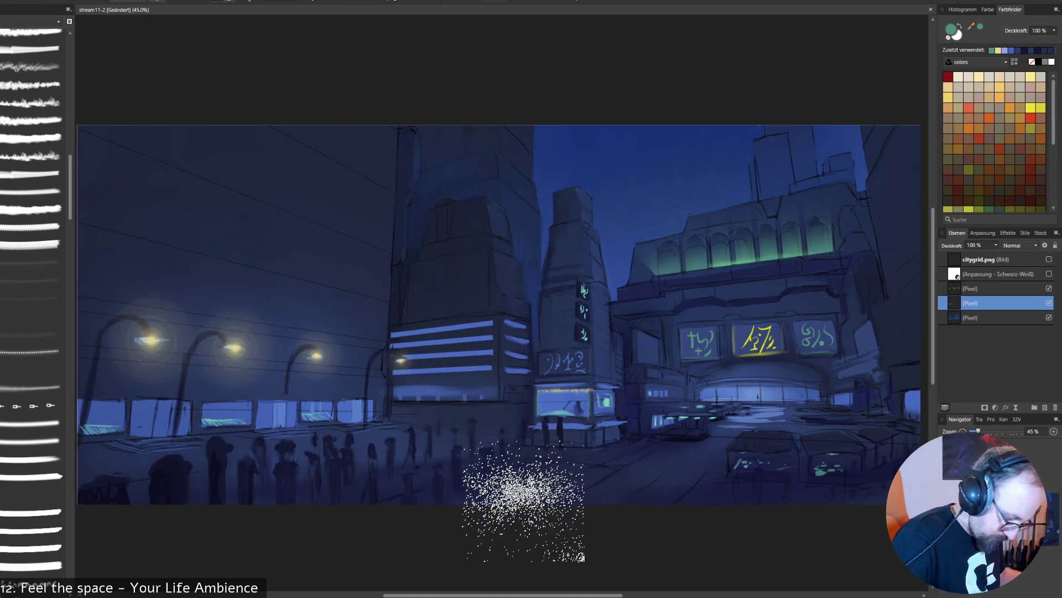
- Sample a dark blue from the tower, add a new pixel layer and spatter speckles over the large wall and neighbouring towers
left_click(515, 217, "alt")
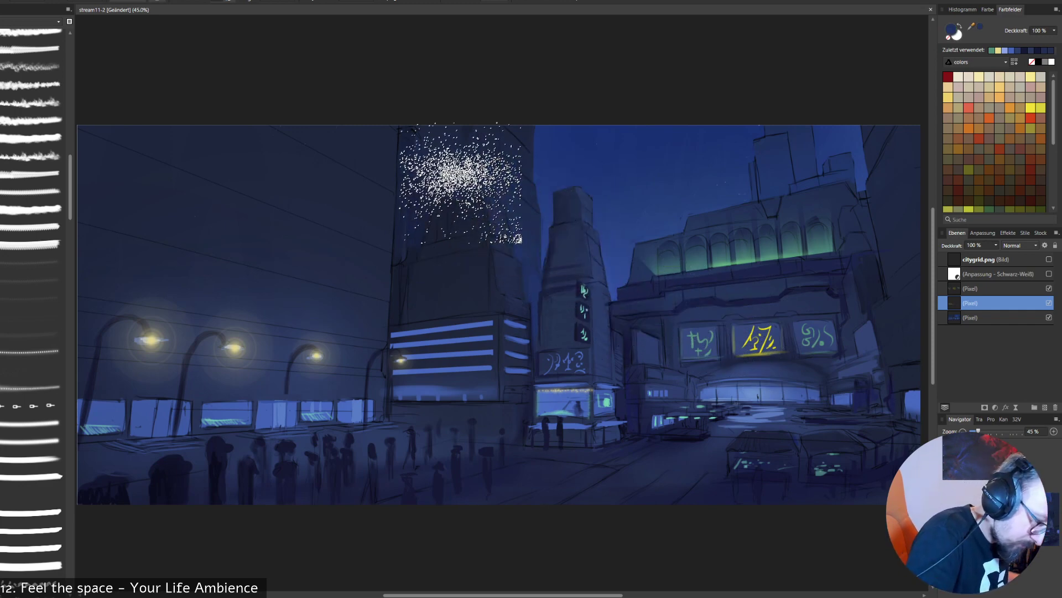
left_click_drag(465, 183, 455, 140)
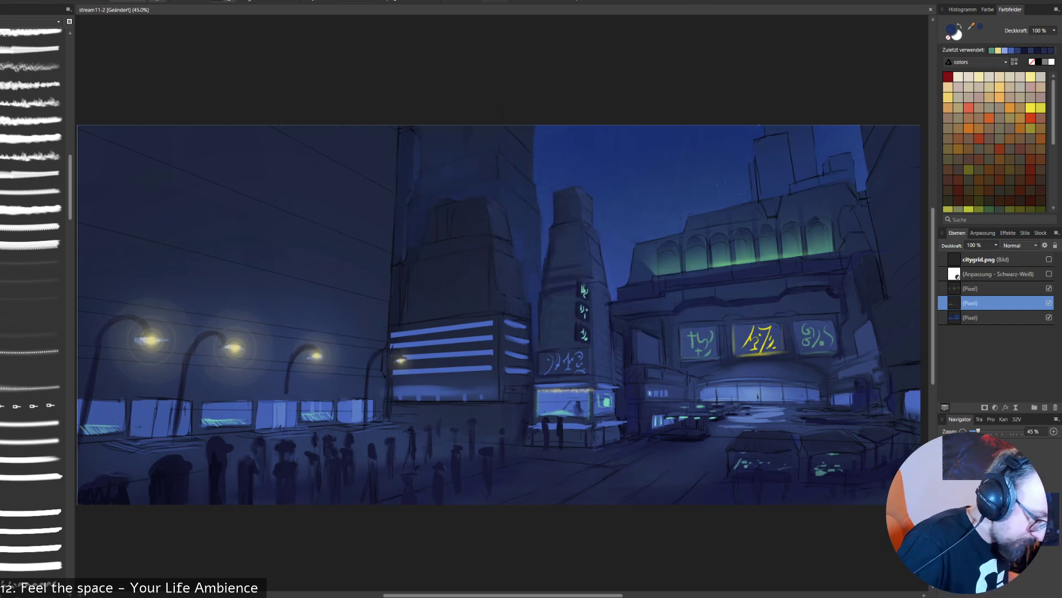
key("ctrl+shift+n")
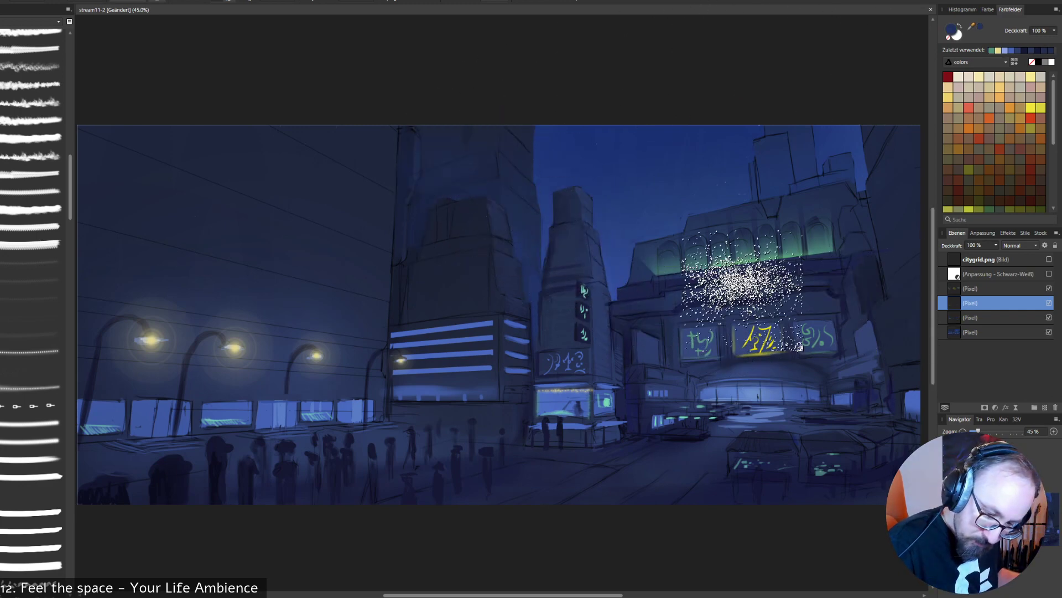
mouse_move(237, 255)
left_mouse_down()
mouse_move(217, 242)
mouse_move(361, 206)
mouse_move(618, 283)
left_mouse_up()
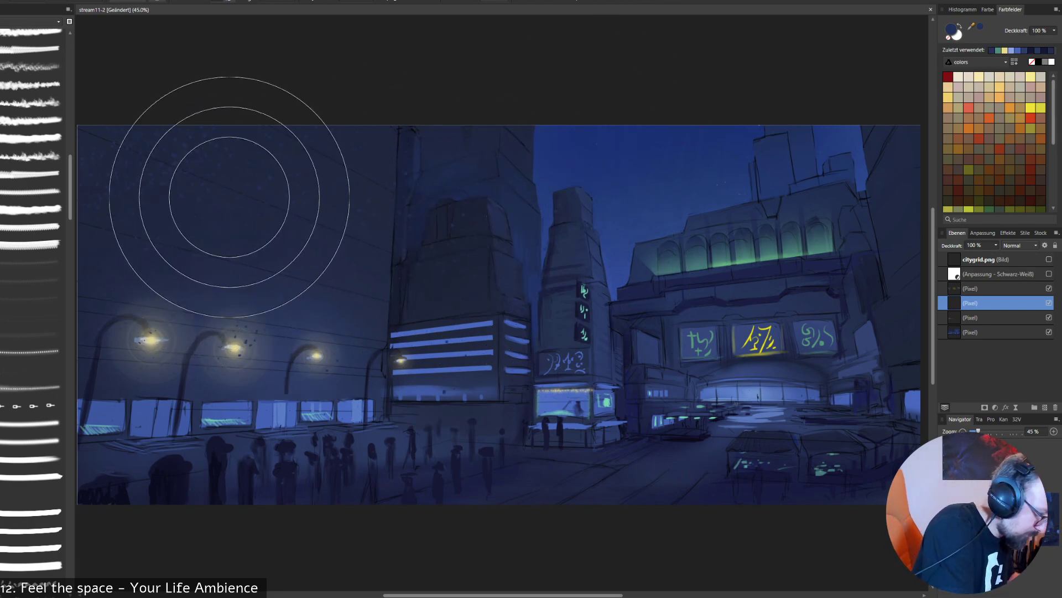
key("e")
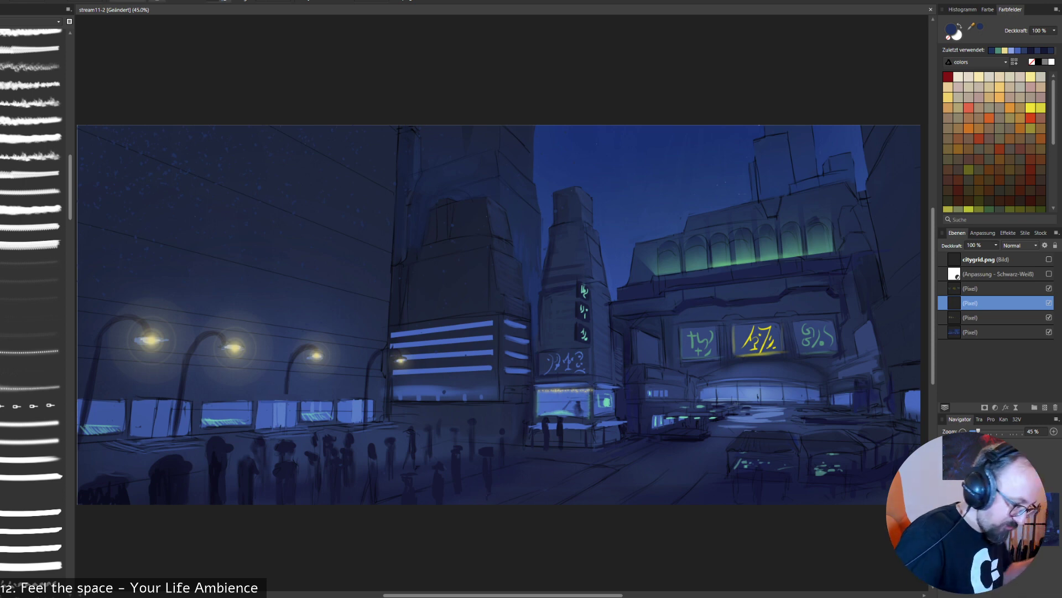
- Set the speckle layer's blend mode to Multiply (Multiplizieren) and its opacity to 18 %
left_click(1020, 245)
left_click(1013, 279)
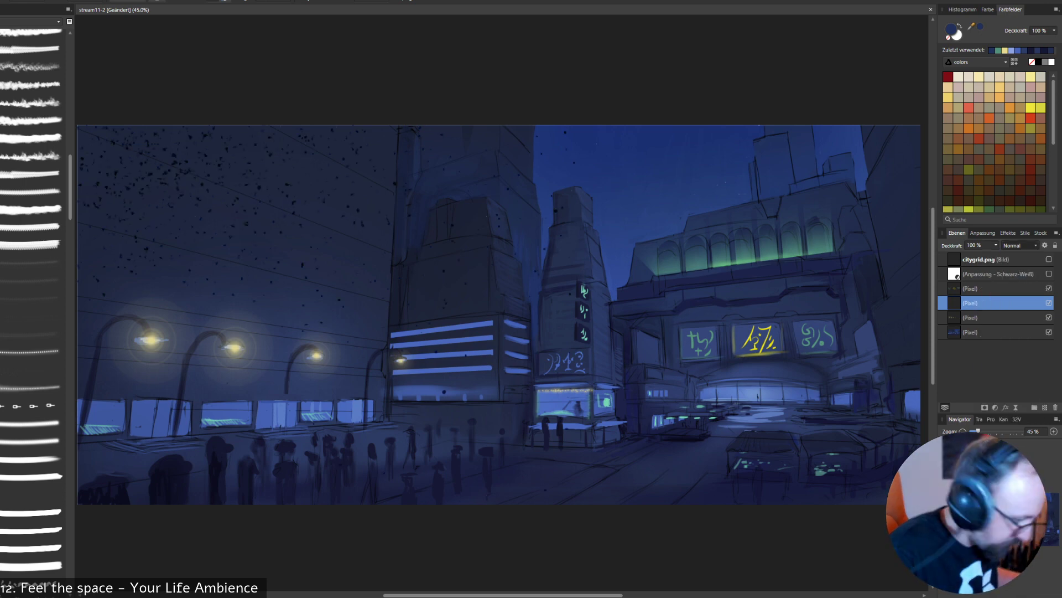
left_click(996, 245)
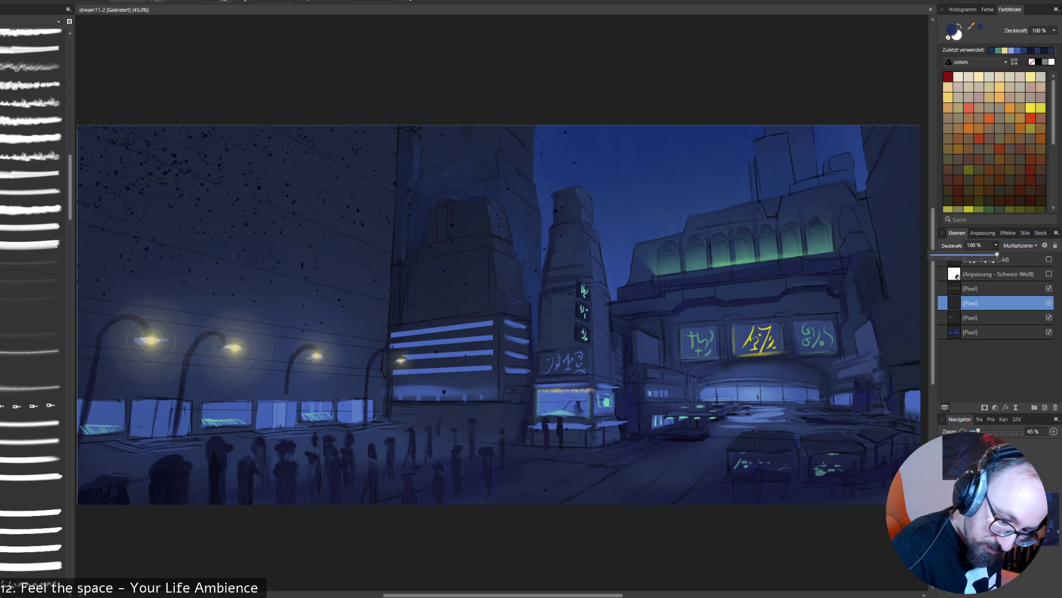
left_click_drag(998, 255, 944, 255)
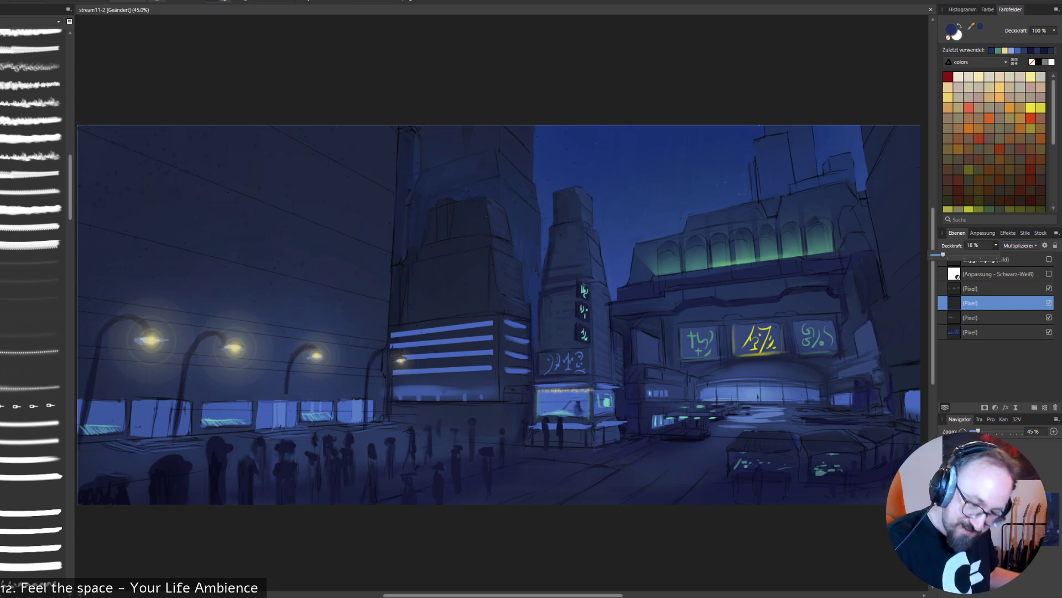
- Move the speckle layer beneath the lamp glow layer, merge it into the painted base layer and reselect the glow layer
left_click(954, 318)
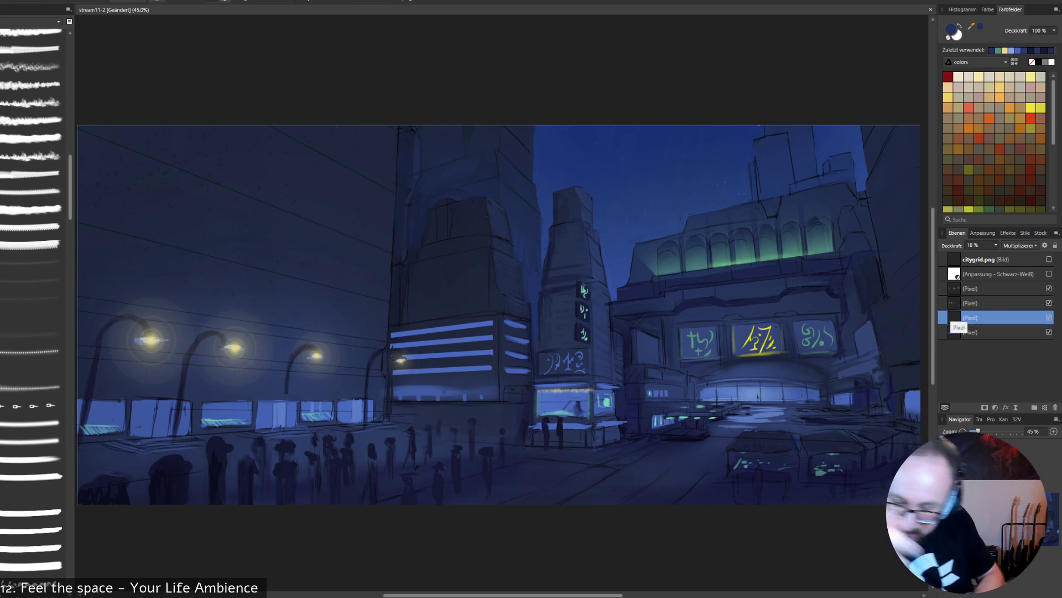
key("ctrl+e")
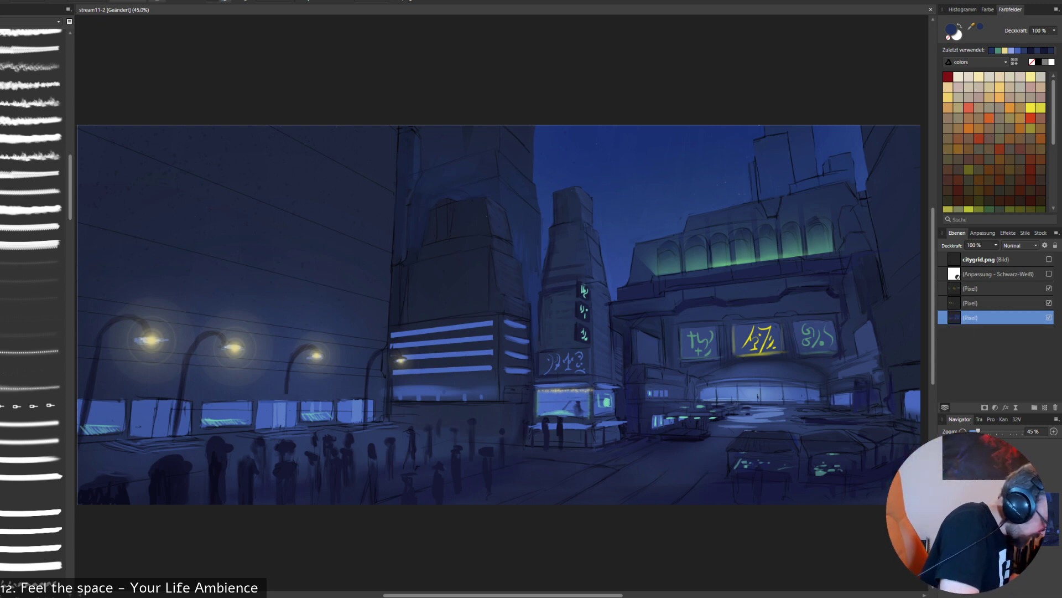
left_click(971, 304)
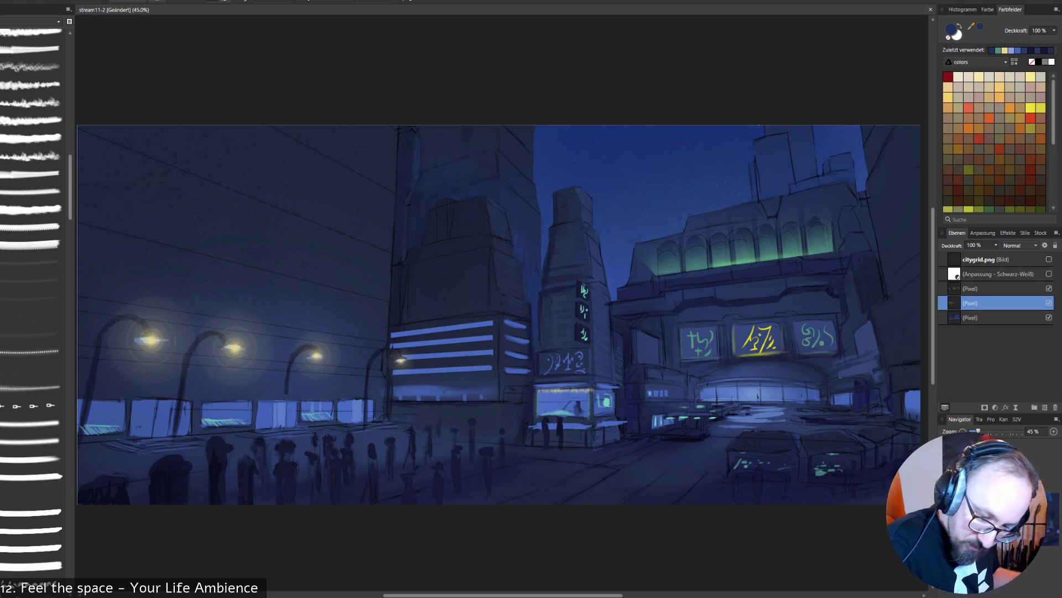
left_click(1049, 303)
left_click(1049, 302)
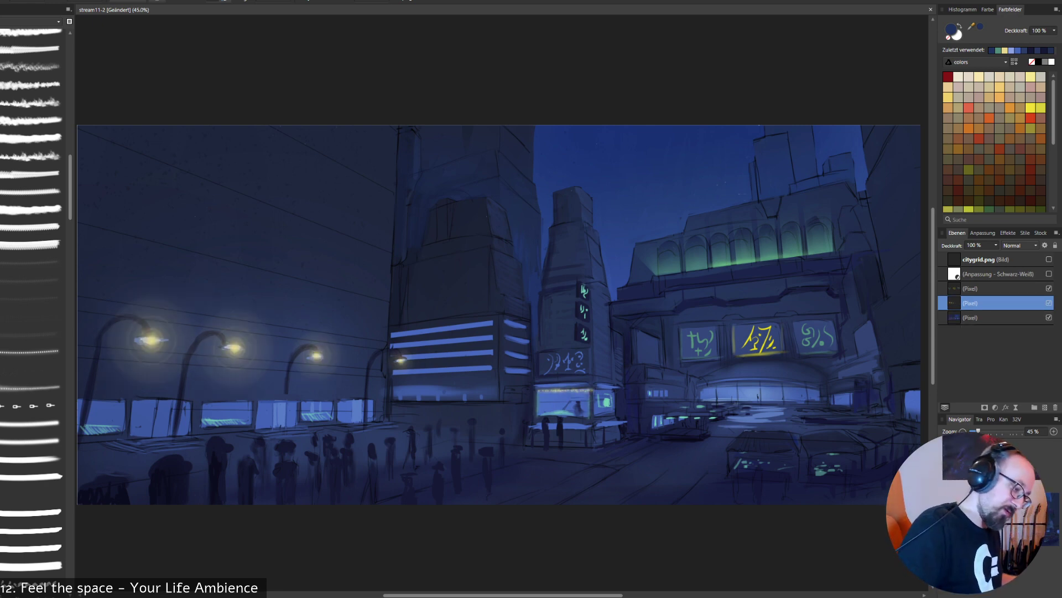
- Switch to a smaller textured brush from another brush category, set it to 80%, and shade the storefront windows with sampled blues
scroll(34, 221, "up", 1)
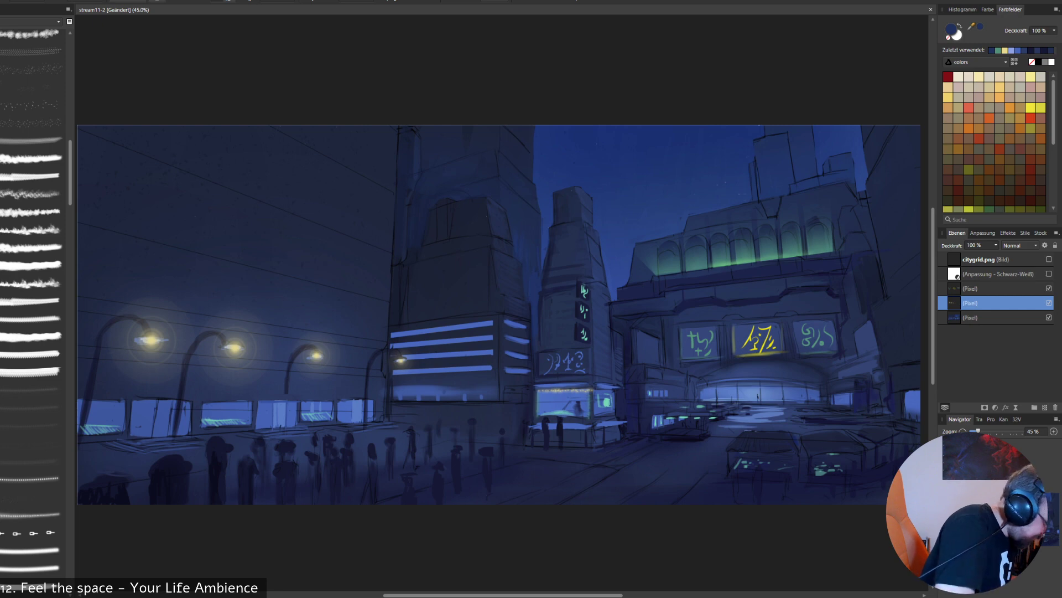
left_click(57, 21)
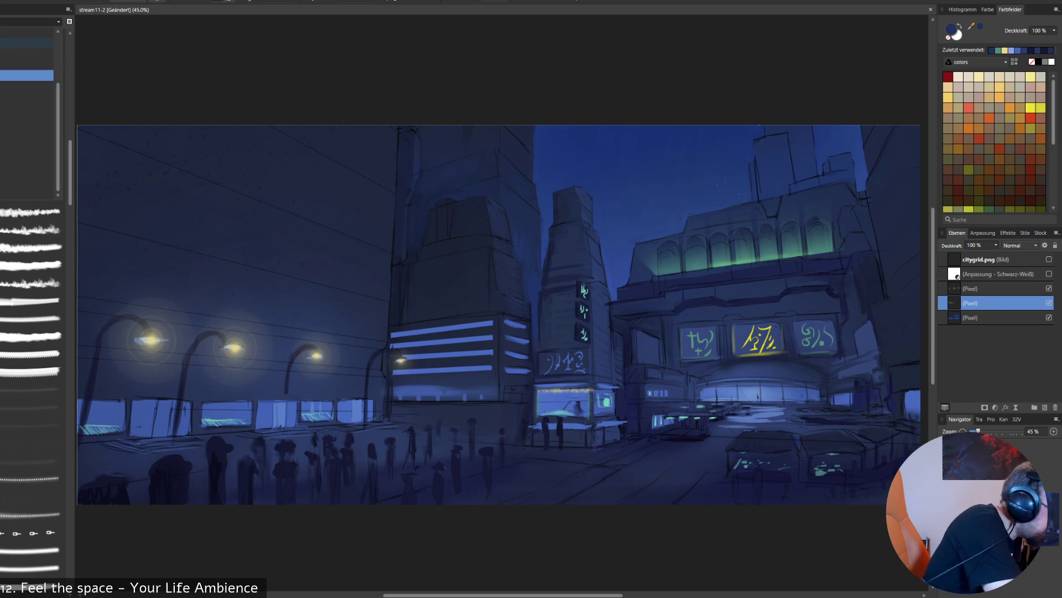
left_click(26, 75)
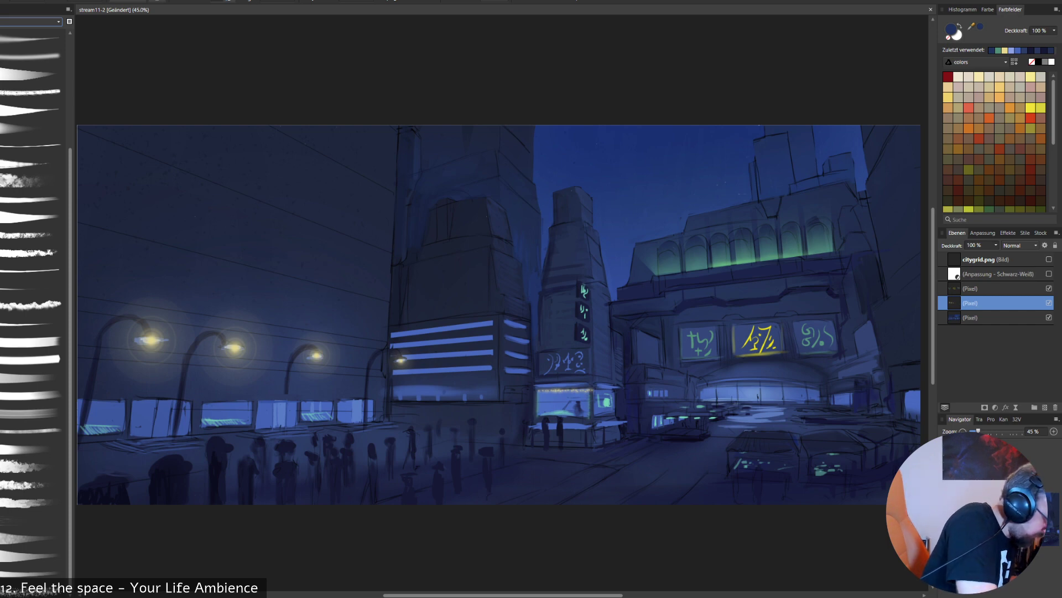
left_click(32, 270)
key("bracketleft")
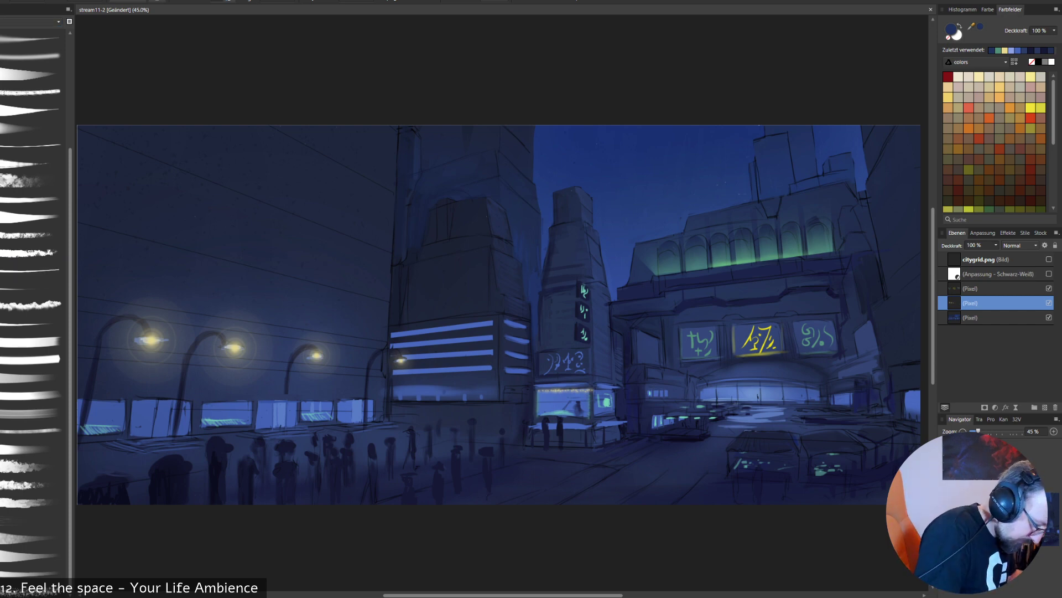
right_click(369, 291)
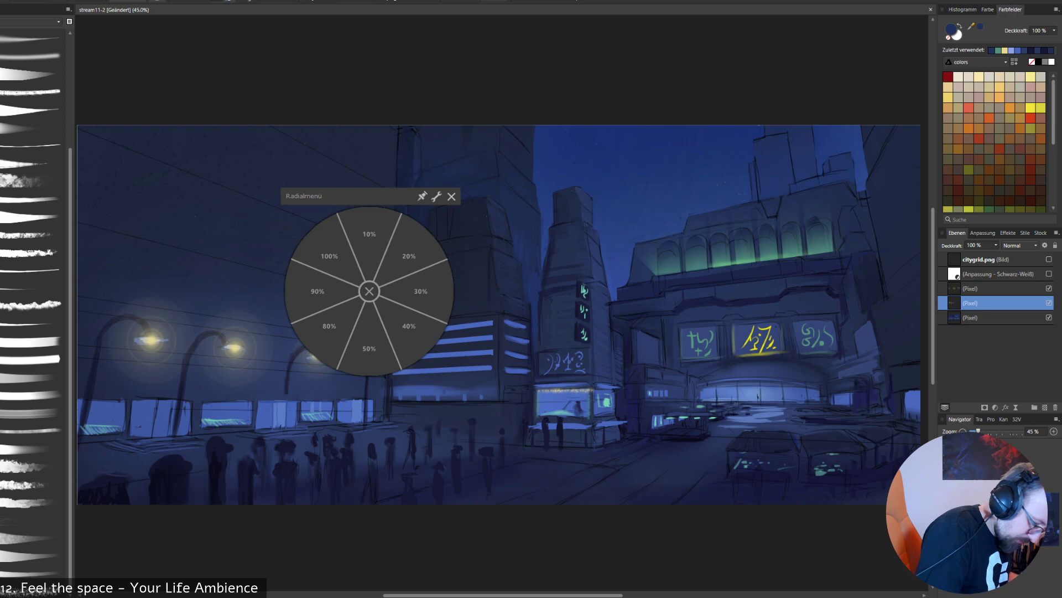
left_click(329, 326)
left_click(237, 404, "alt")
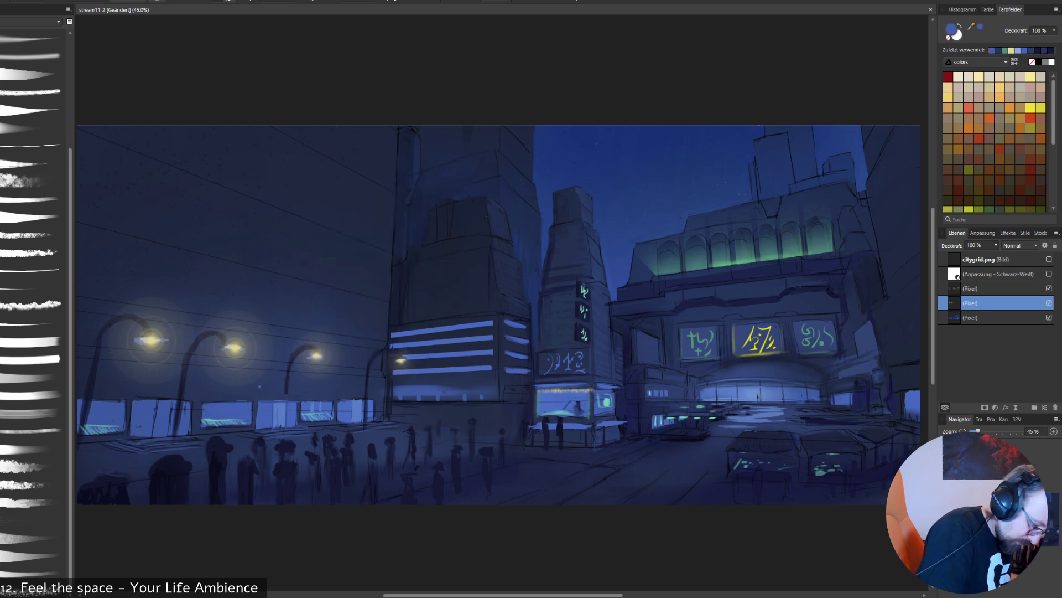
left_click(256, 403, "alt")
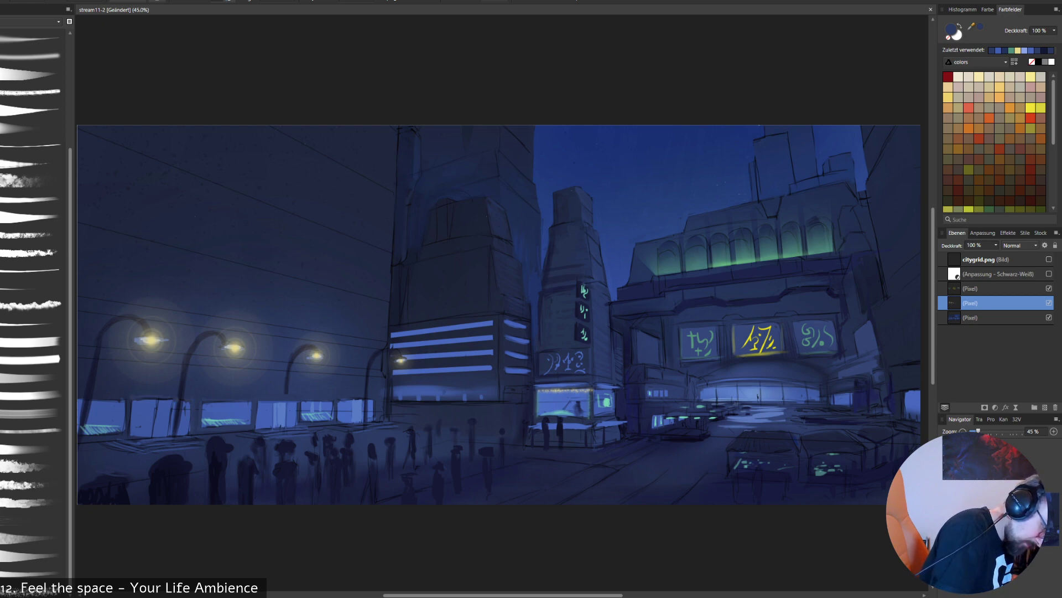
- Paint the front lamp pole area and the ledge beneath the storefront windows with sampled dark and medium blues
left_click_drag(131, 401, 130, 429)
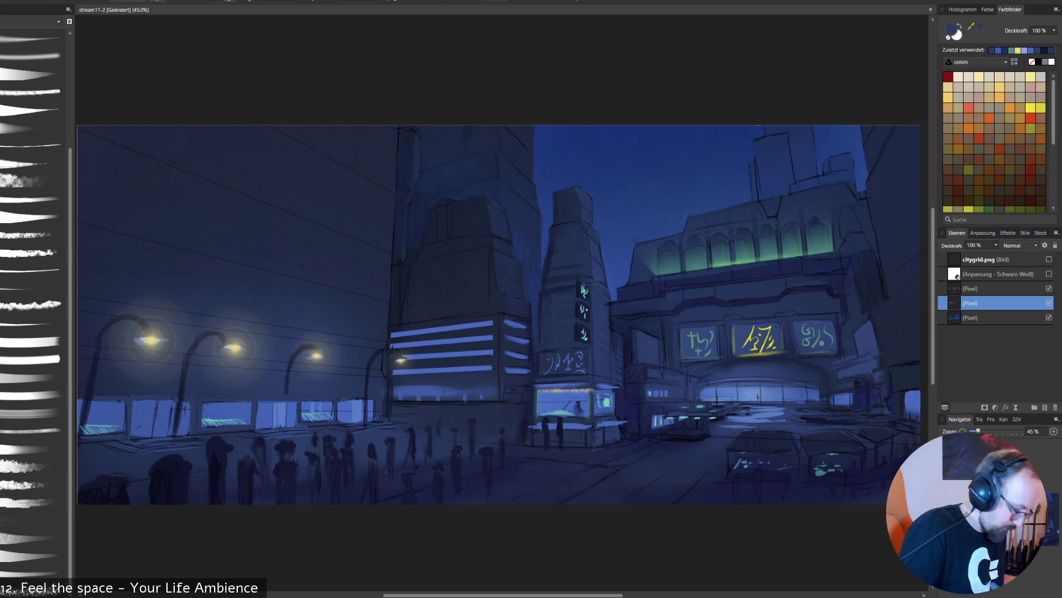
left_click(158, 437, "alt")
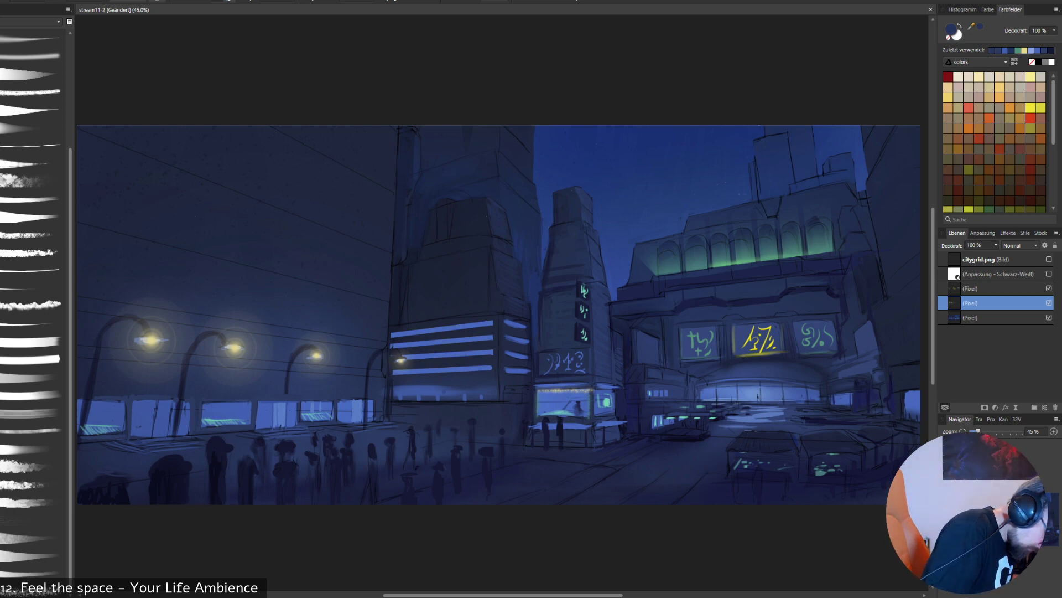
left_click(158, 430, "alt")
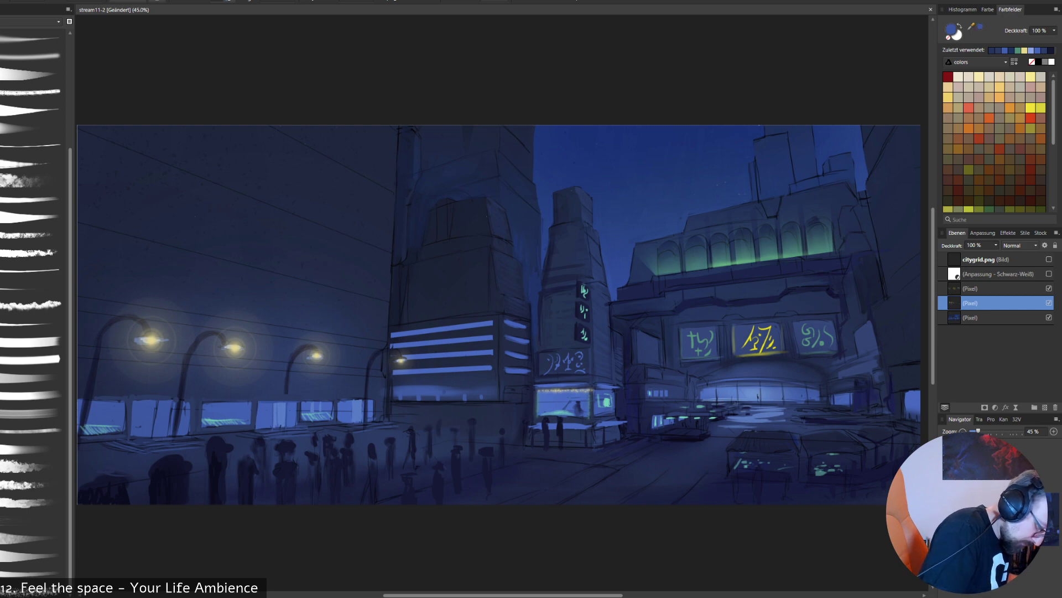
left_click_drag(134, 440, 195, 437)
key("ctrl+z")
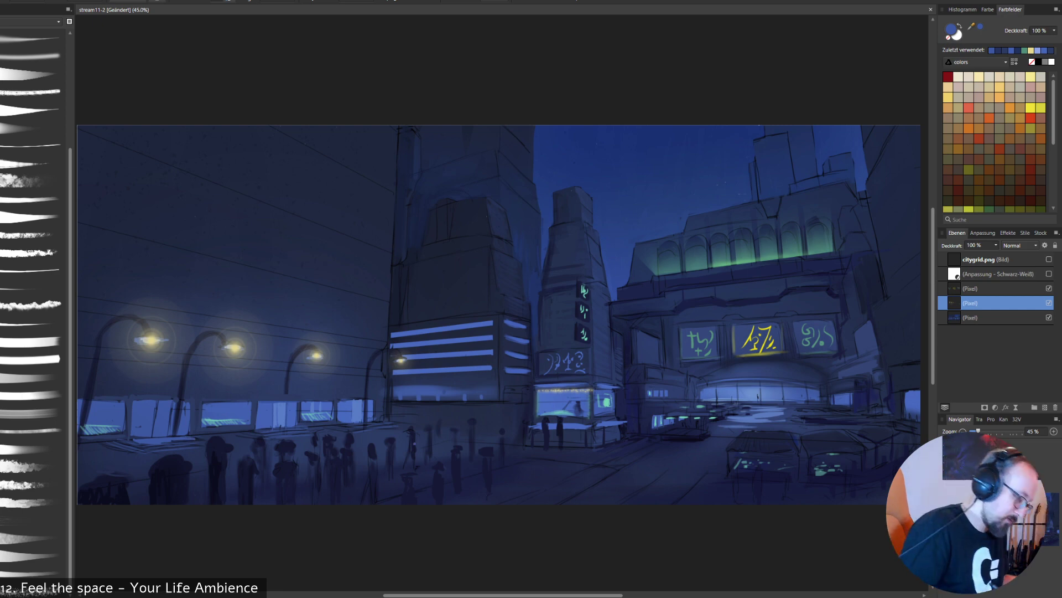
key("ctrl+z")
key("ctrl+z")
key("ctrl+z")
key("ctrl+z")
key("ctrl+z")
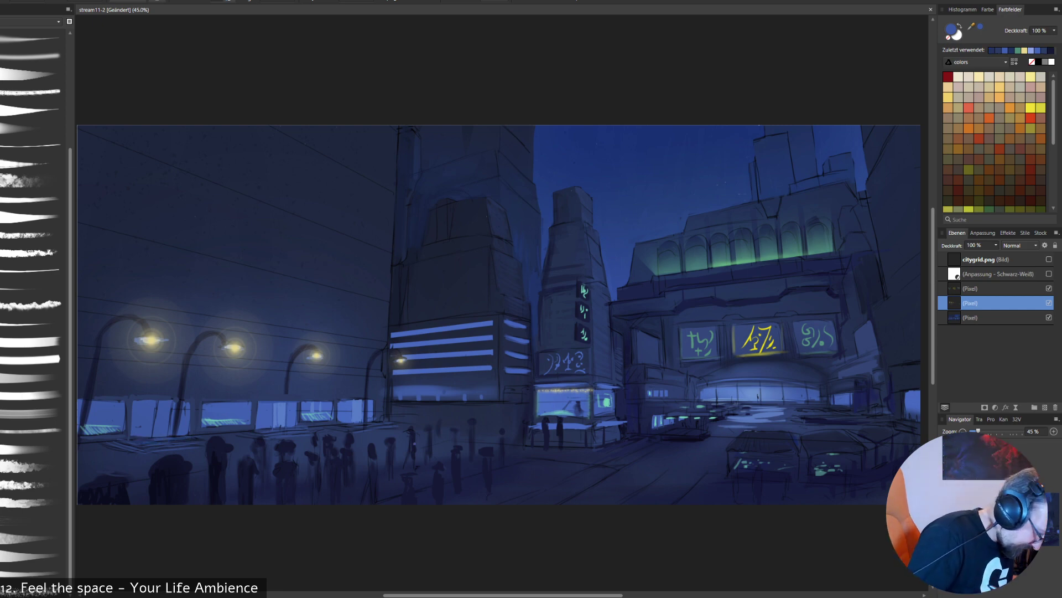
- Resample navy and medium blues from the painting and retouch the ledge and lit panes of the storefronts
left_click(162, 437, "alt")
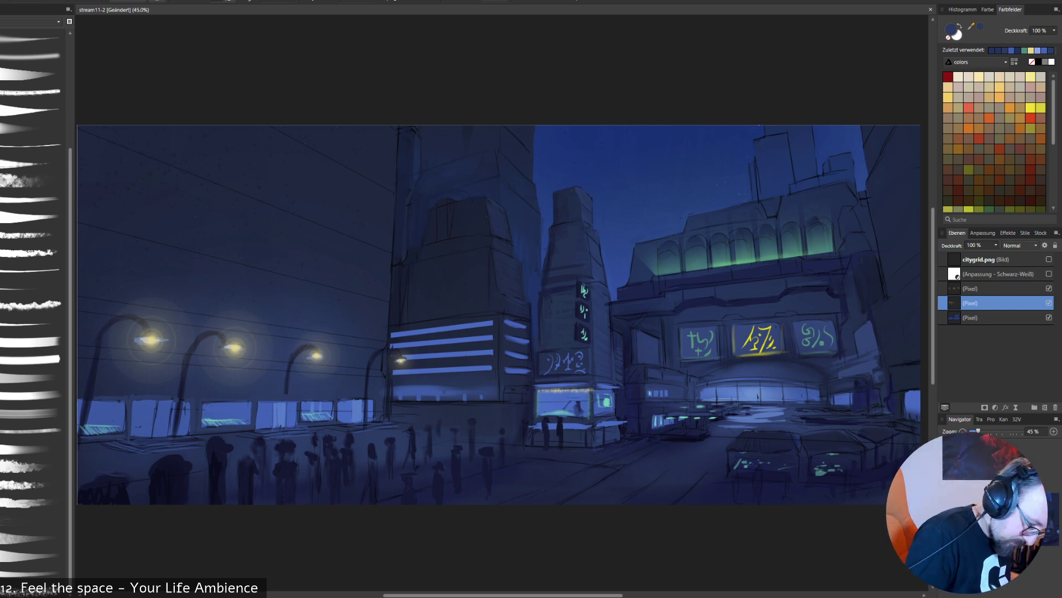
key("alt")
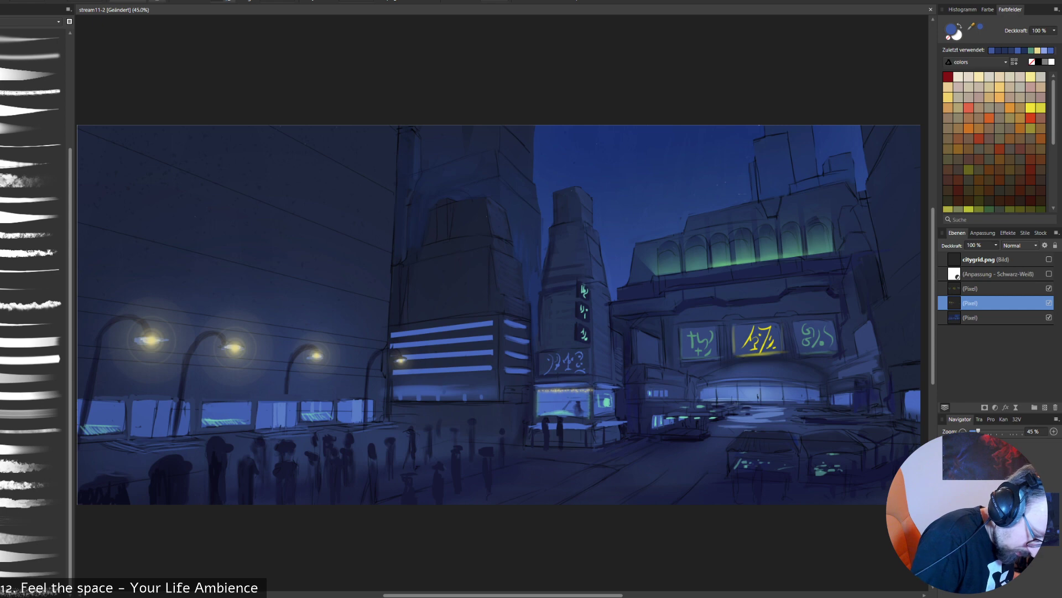
key("alt")
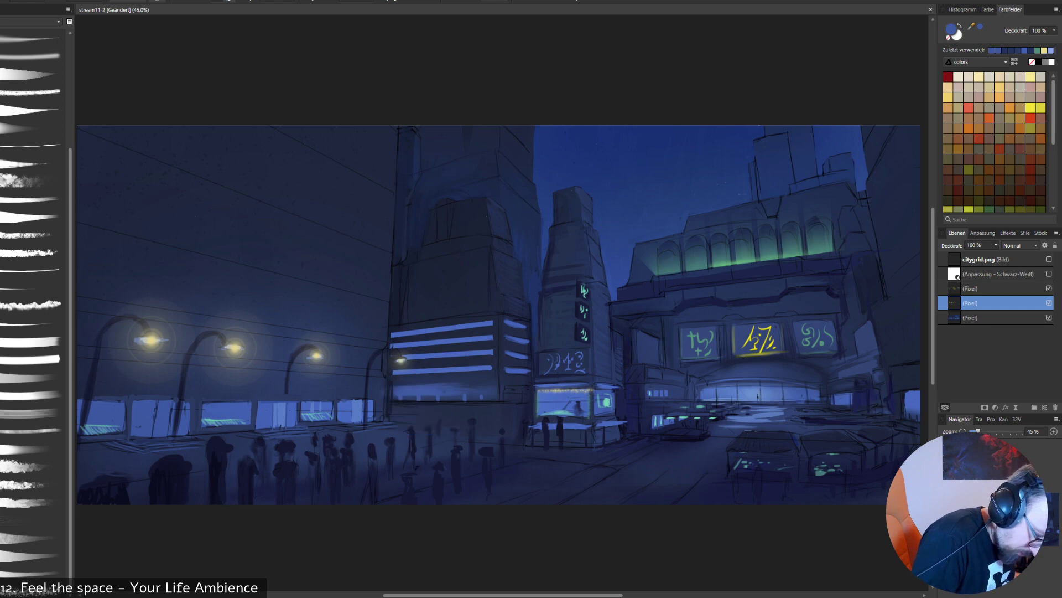
key("alt")
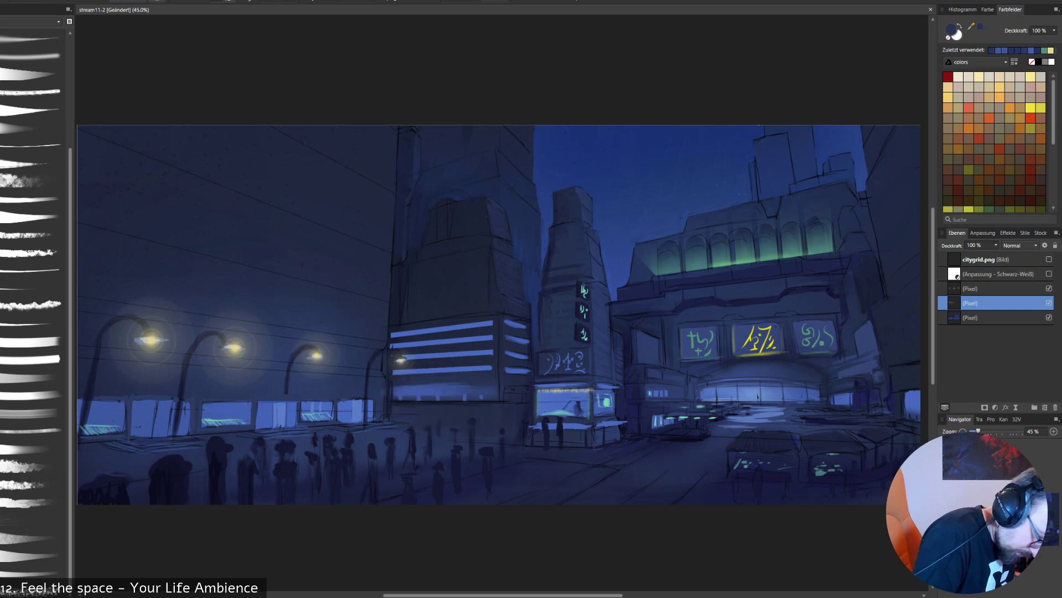
- Break up the striped window bands and ground-floor windows of the middle building with short dark blue strokes
mouse_move(427, 386)
left_mouse_down()
mouse_move(426, 396)
mouse_move(406, 396)
mouse_move(453, 396)
left_mouse_up()
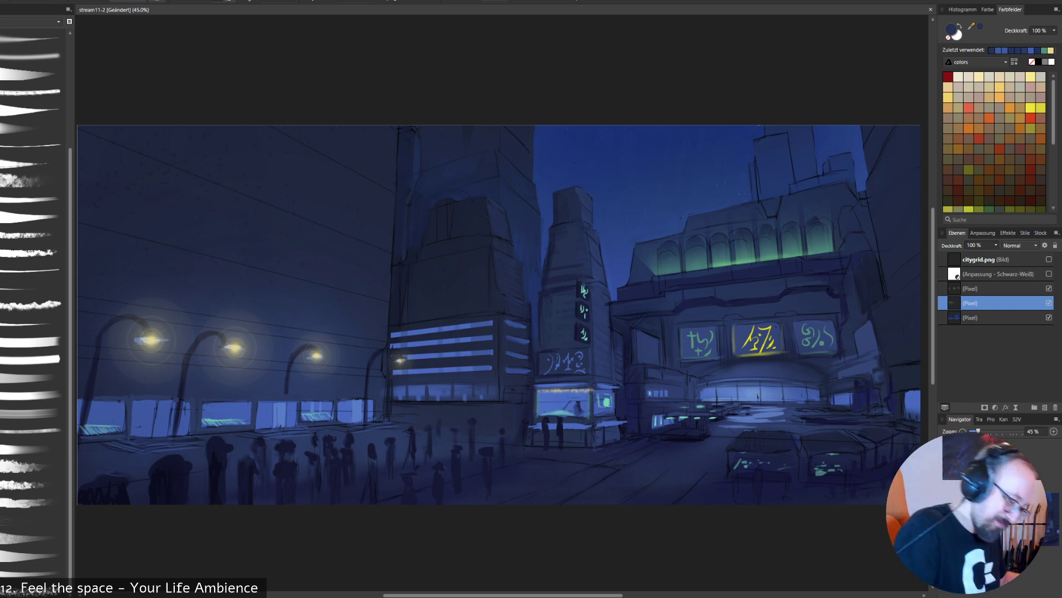
left_click(516, 323, "alt")
left_click_drag(506, 369, 529, 371)
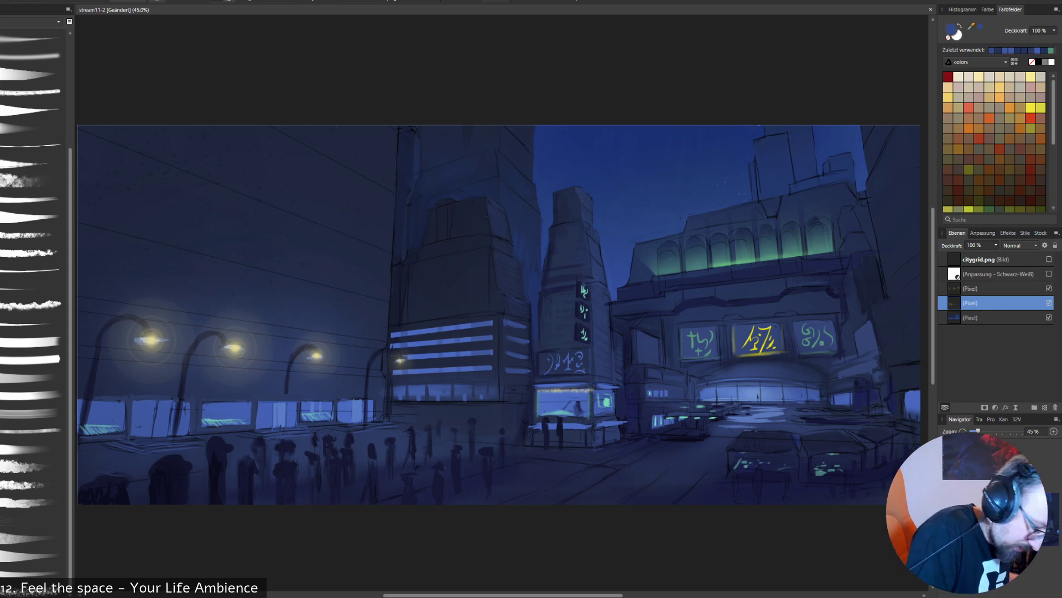
- Set the brush colour to dark violet-blue RGB 27, 20, 69 and deepen the shadows around the middle building
left_click(625, 406, "alt")
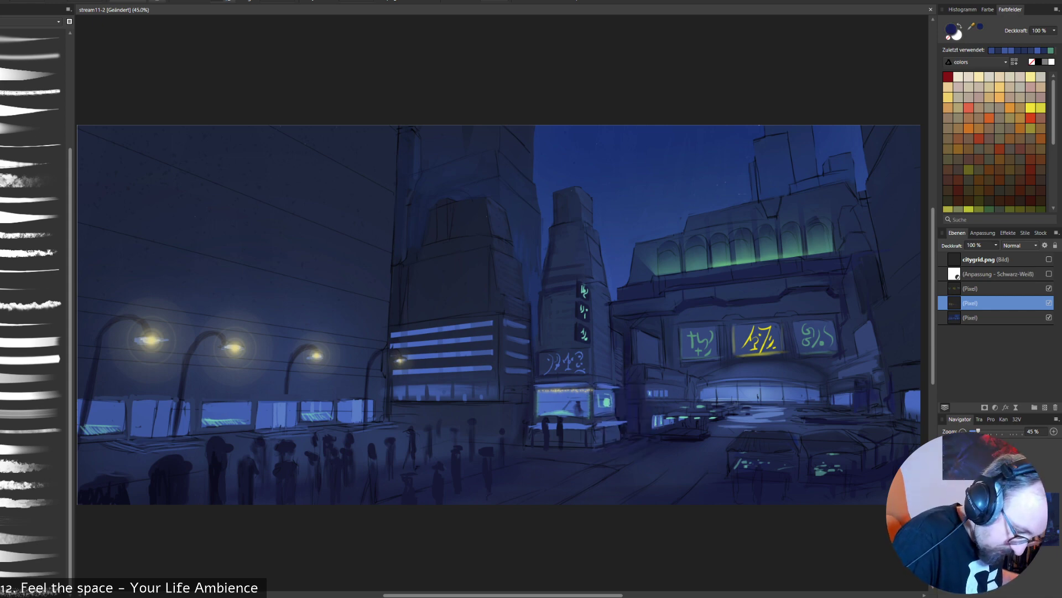
double_click(952, 29)
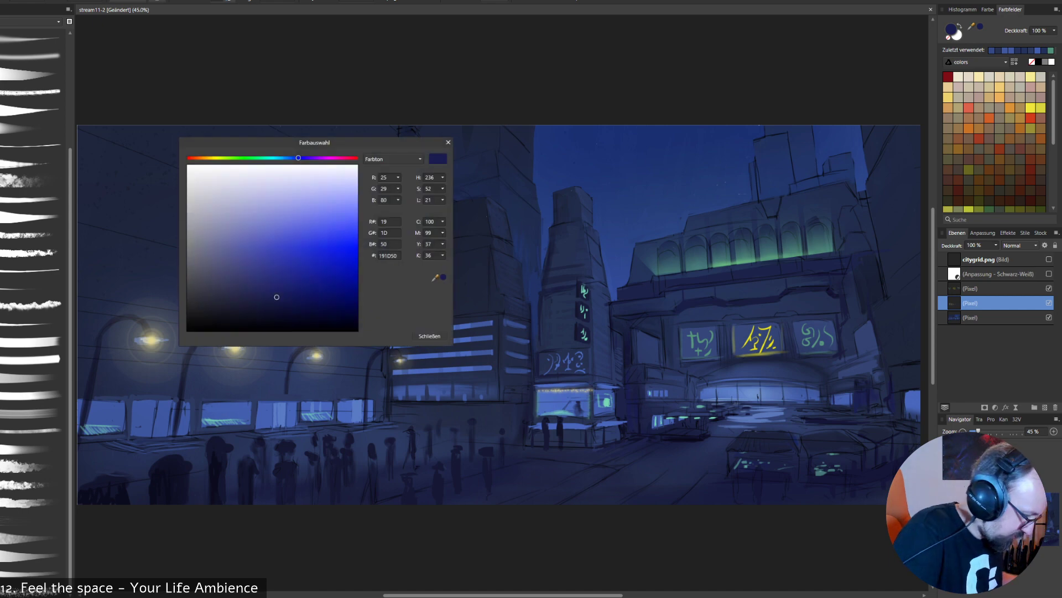
left_click(281, 302)
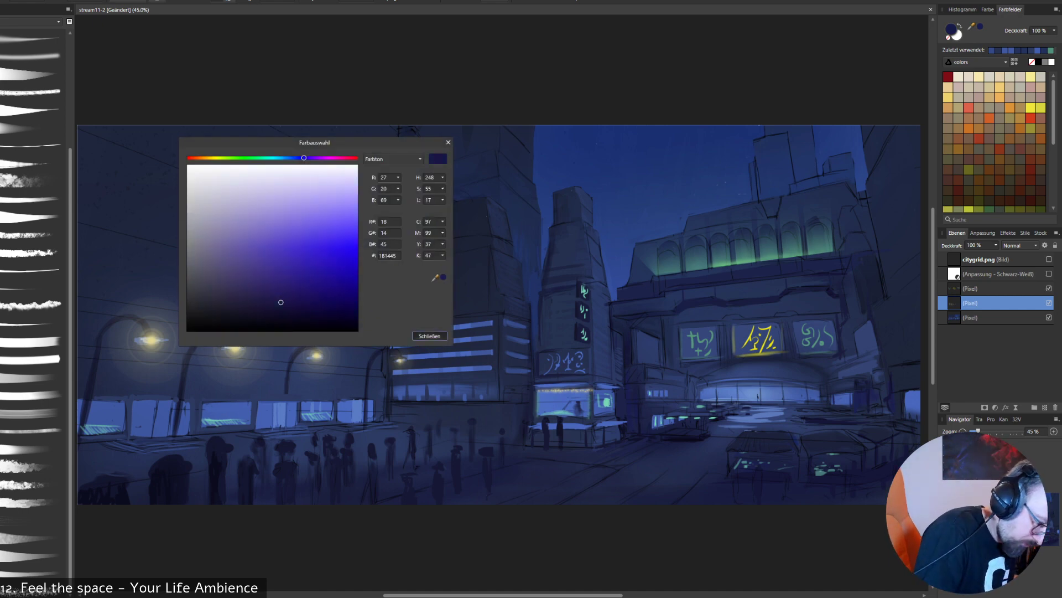
left_click(429, 336)
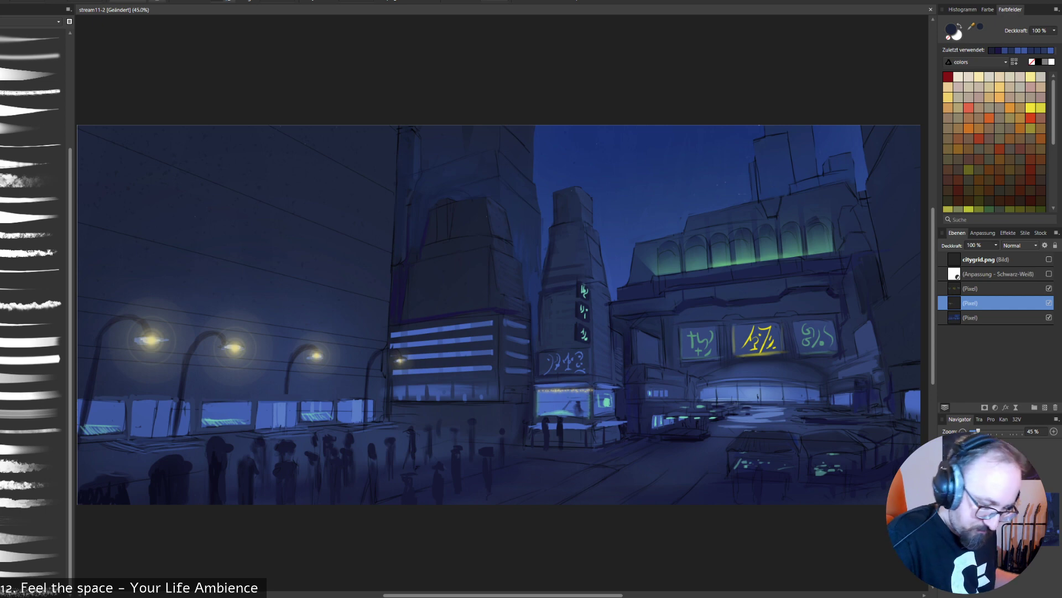
- Sample blue and turquoise from the kiosk window and paint a small framed sign and turquoise lights near the arched entrance
left_click(611, 410, "alt")
left_click(600, 410, "alt")
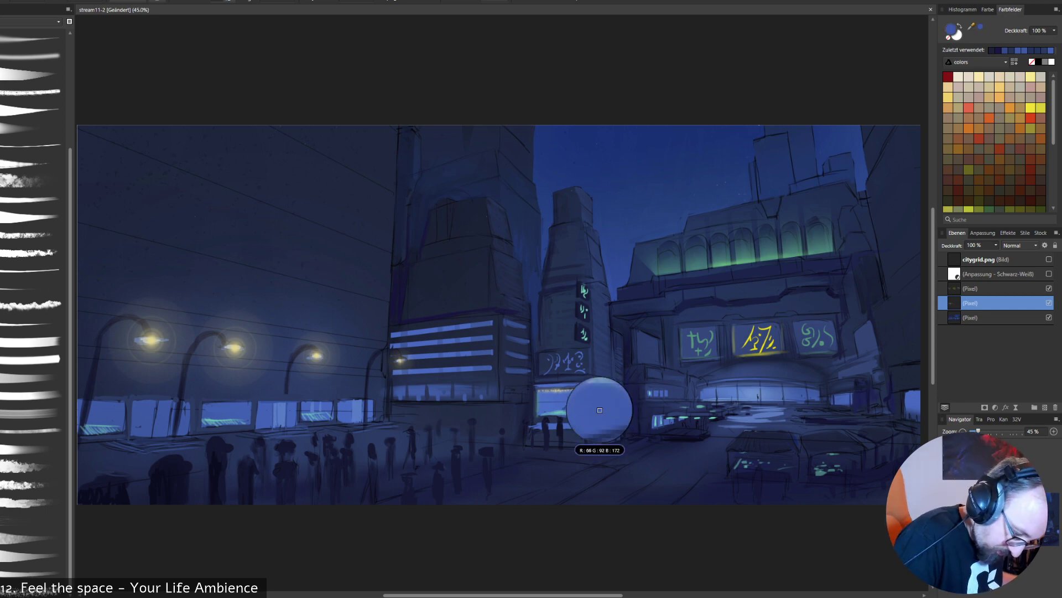
left_click(605, 410, "alt")
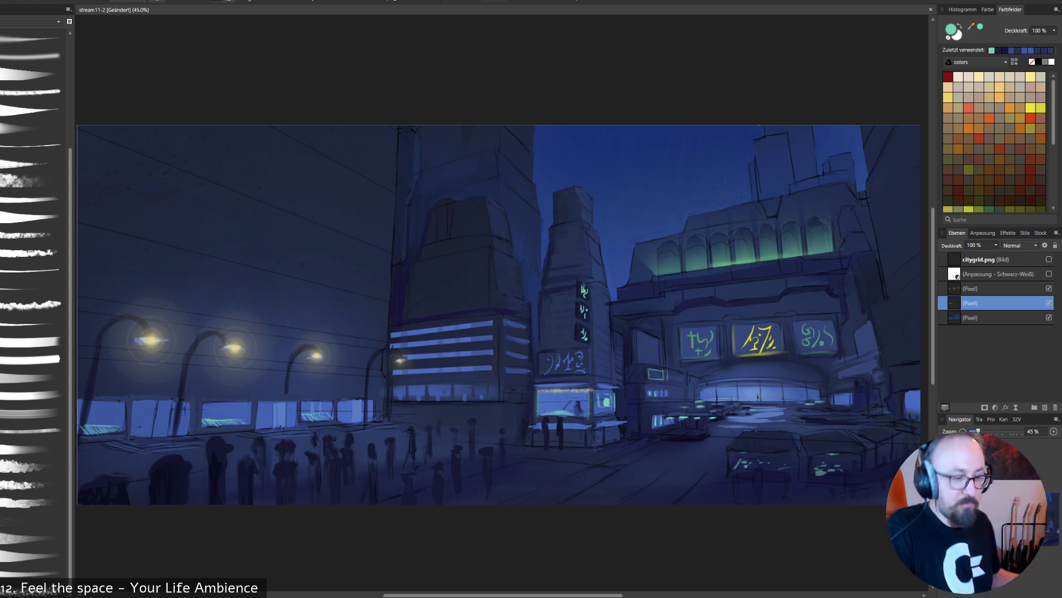
- Retouch the area below the yellow billboard, the green arched windows and the narrow tower with sampled navy and green
left_click(782, 352, "alt")
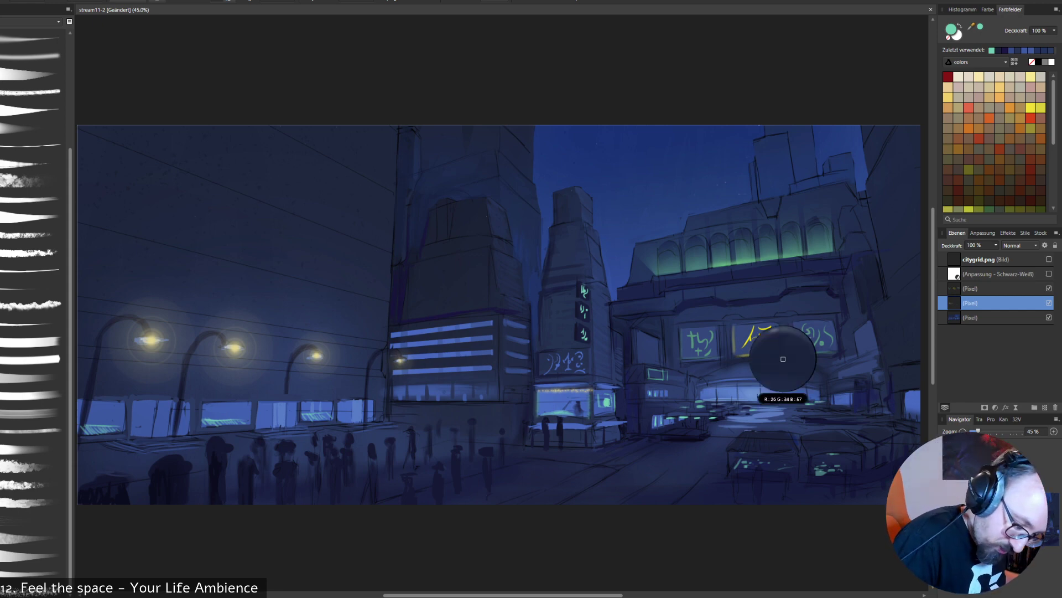
left_click(772, 366, "alt")
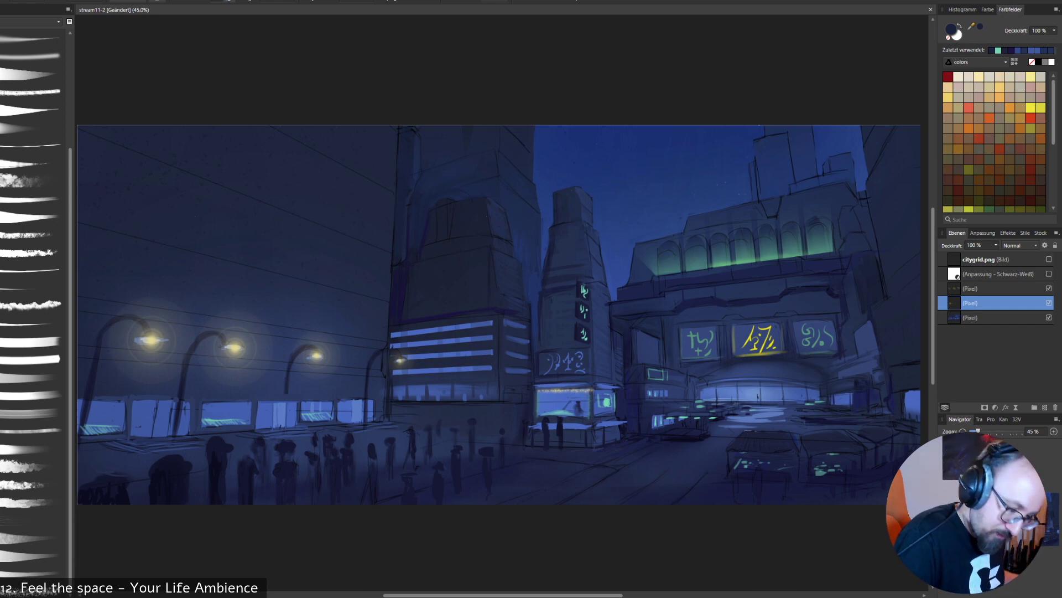
left_click(731, 252, "alt")
left_click(735, 260, "alt")
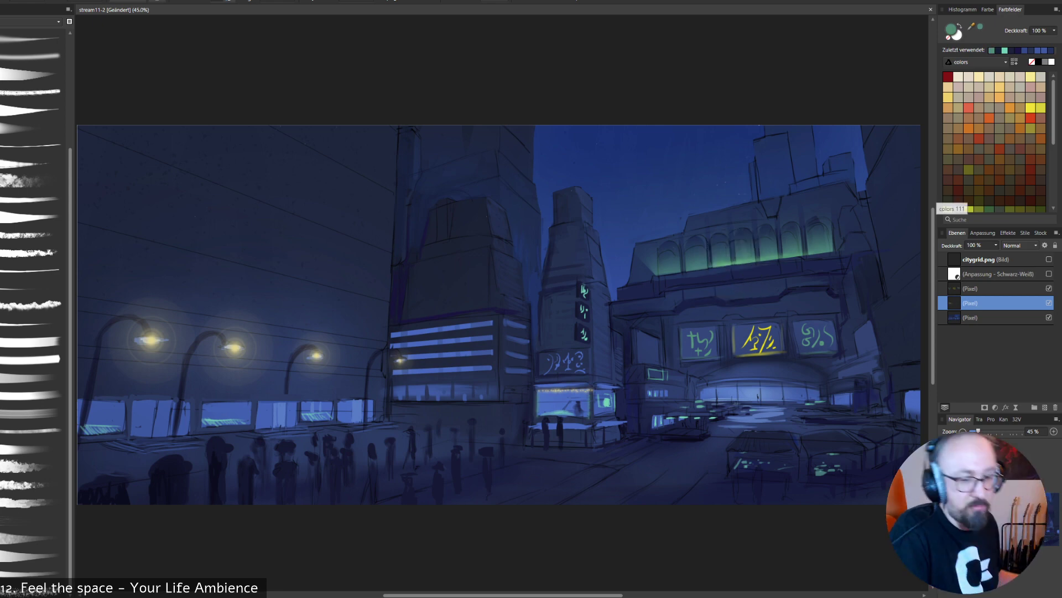
left_click(707, 238, "alt")
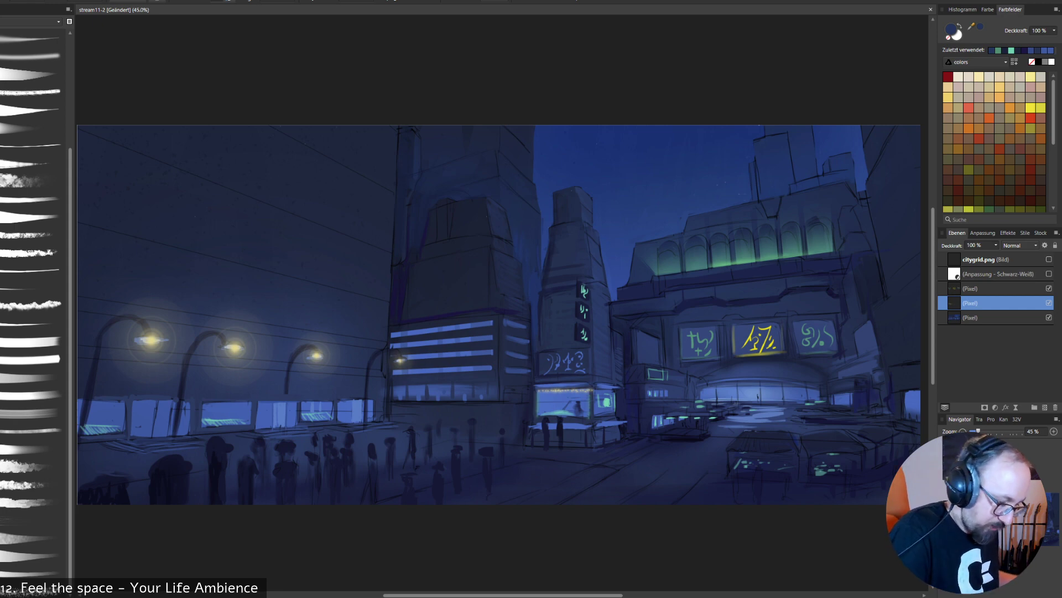
left_click(590, 303, "alt")
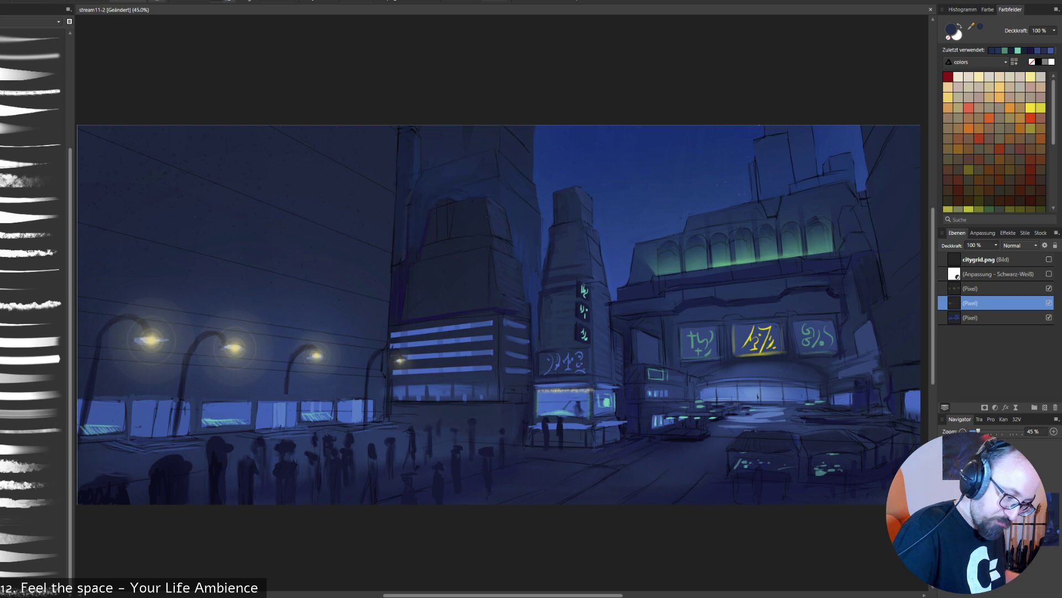
left_click(1044, 407)
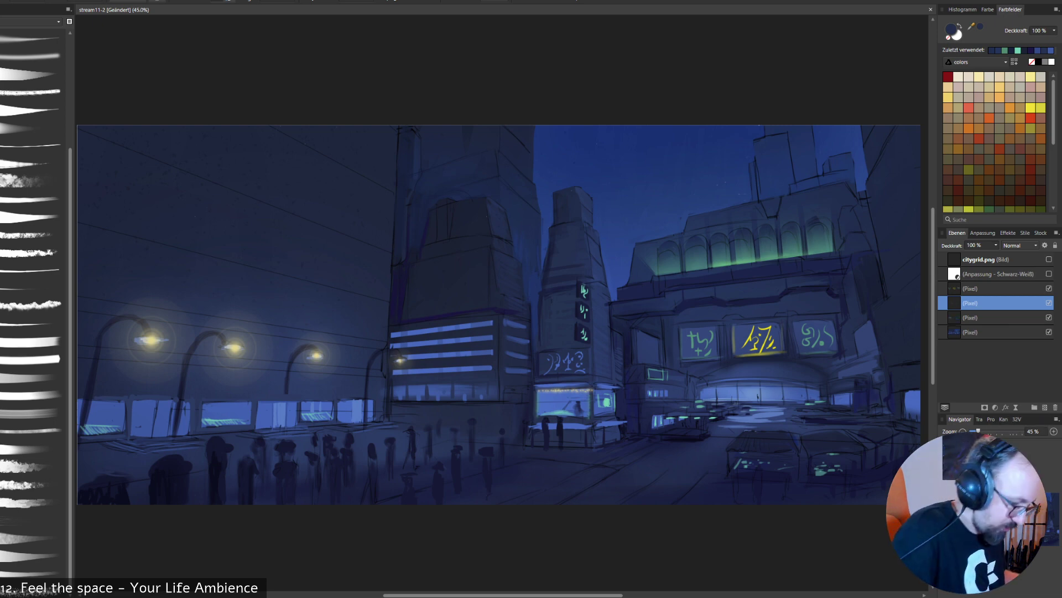
left_click(1030, 107)
mouse_move(800, 145)
left_mouse_down()
mouse_move(550, 285)
mouse_move(750, 130)
left_mouse_up()
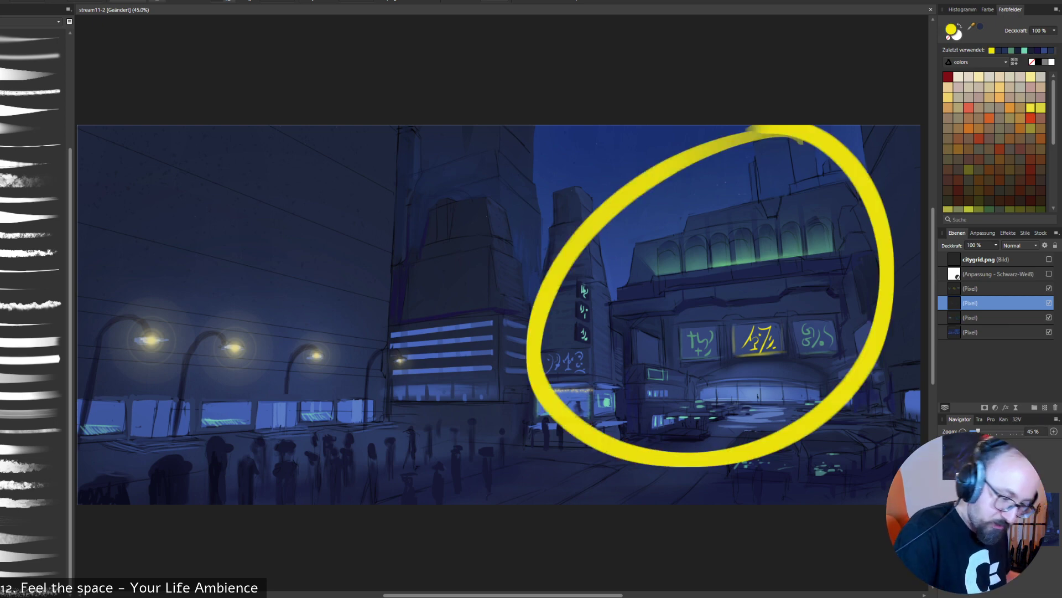
key("ctrl+z")
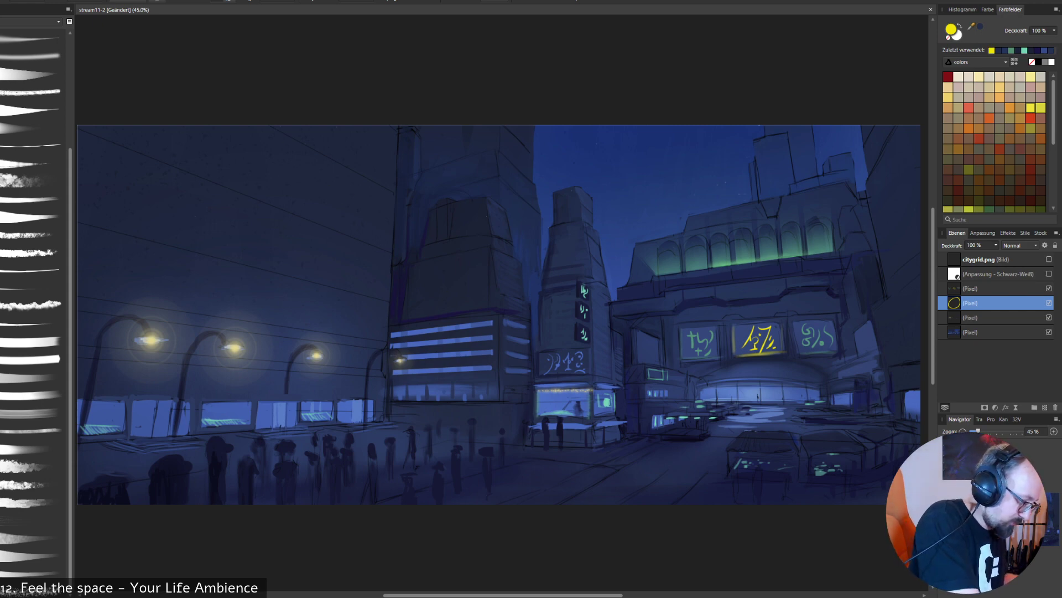
mouse_move(142, 126)
left_mouse_down()
mouse_move(439, 316)
mouse_move(161, 129)
left_mouse_up()
key("ctrl+z")
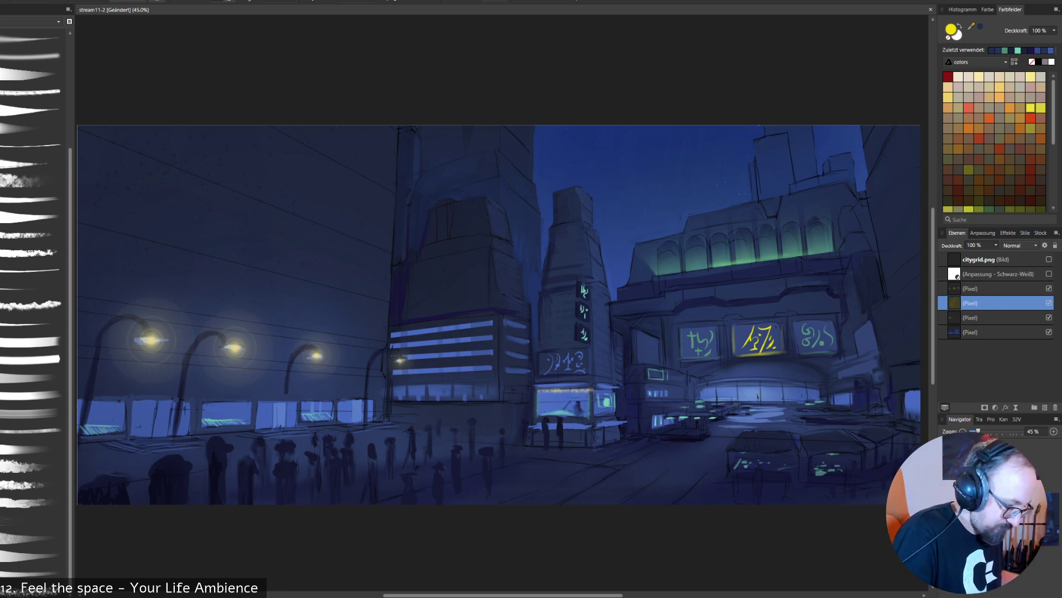
left_click(377, 250, "alt")
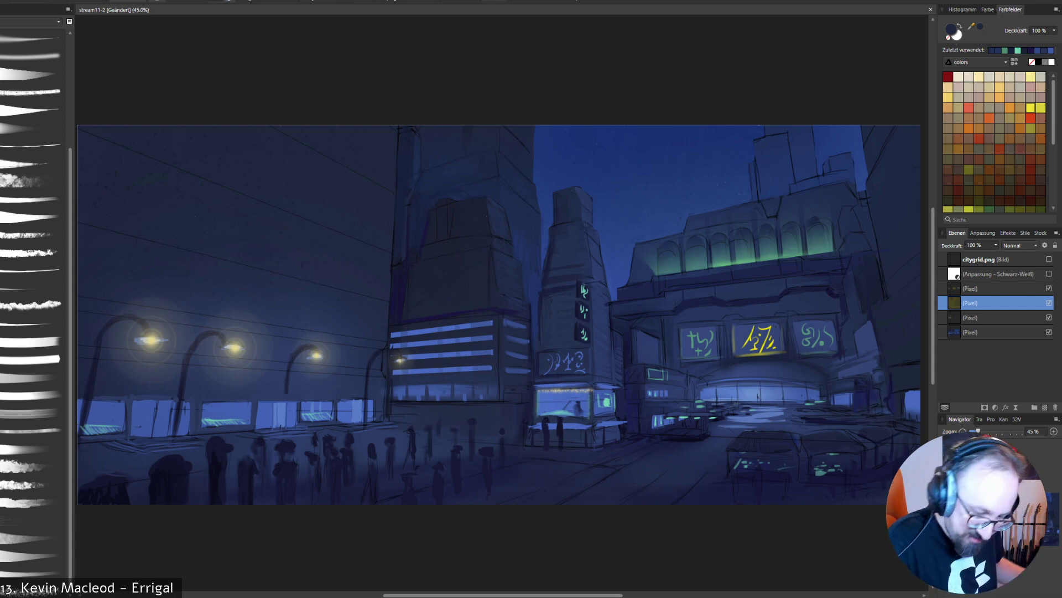
left_click(1049, 302)
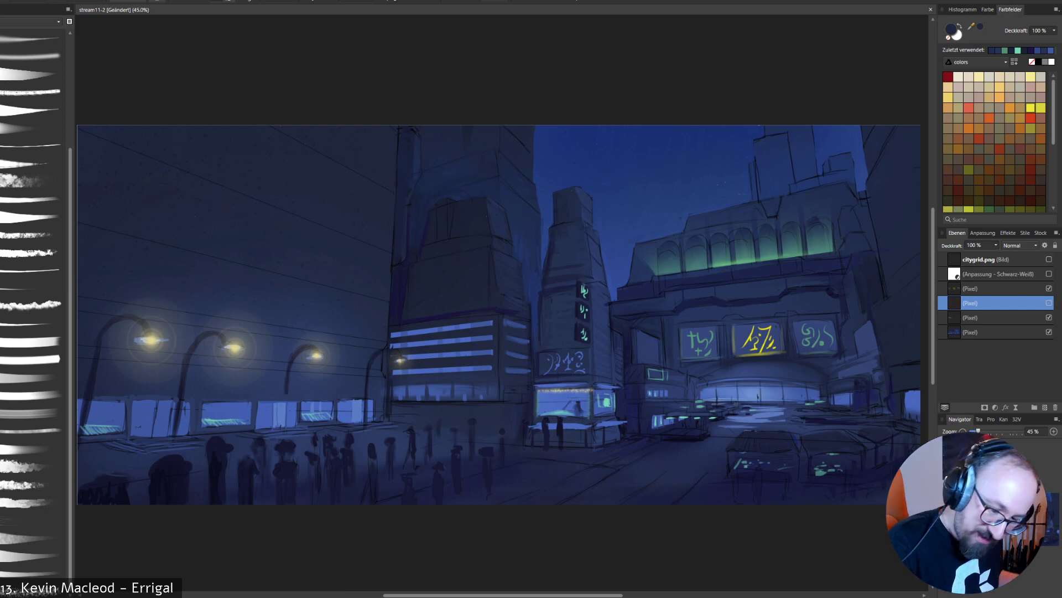
key("Delete")
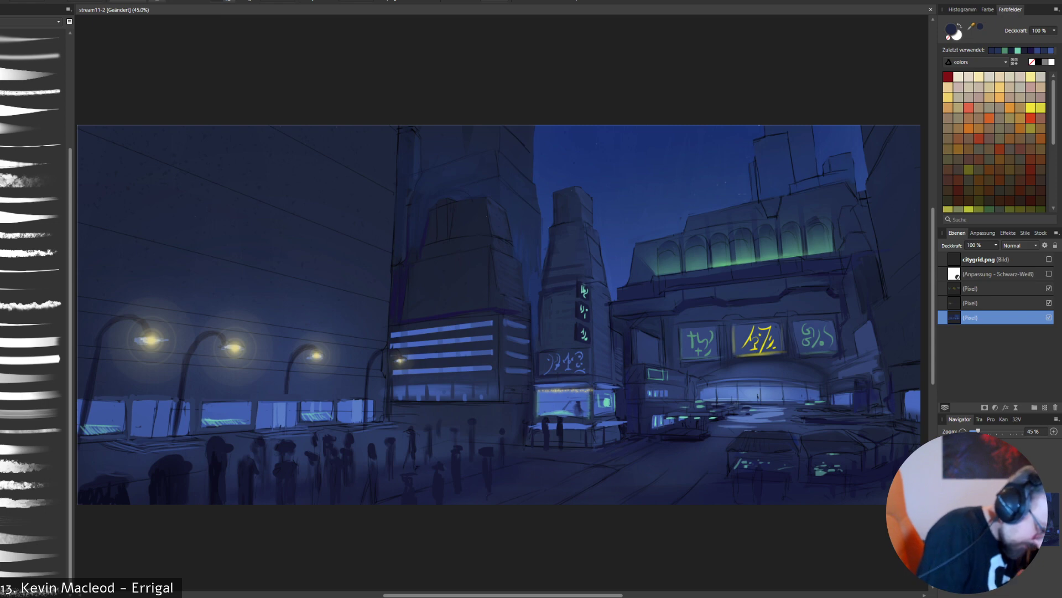
- Extend the third street lamp's pole down to the pavement and merge the lamp glow layer into the painted base layer
left_click_drag(286, 386, 284, 429)
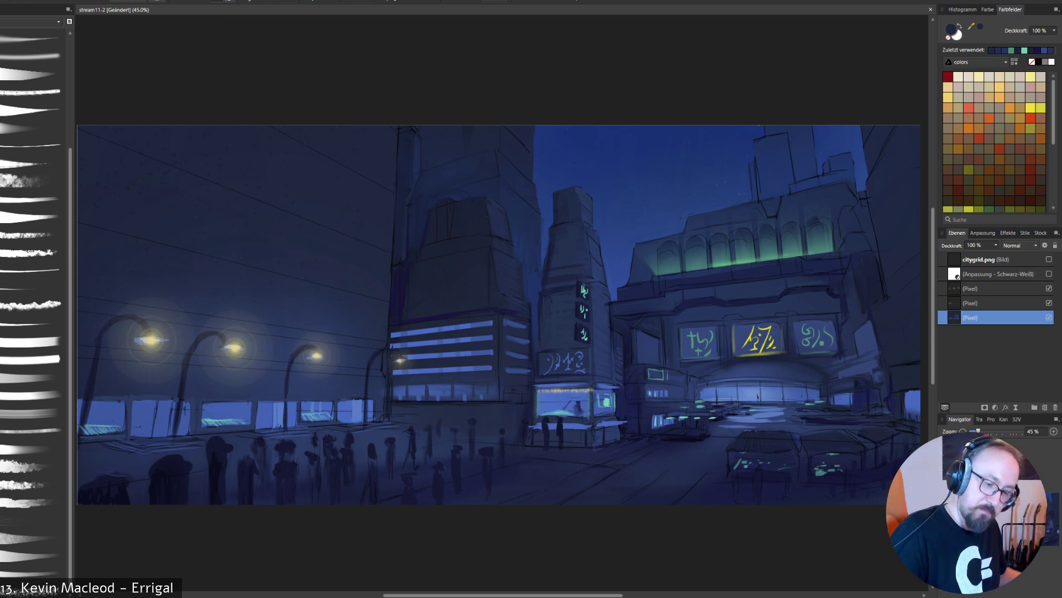
left_click(1049, 303)
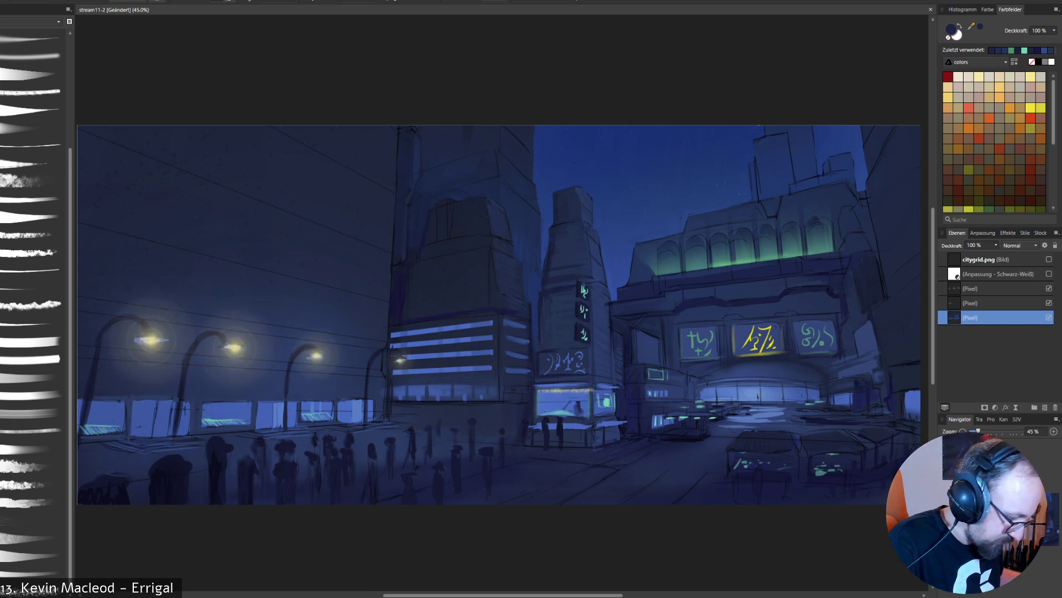
left_click(1049, 303)
left_click(1049, 303)
left_click(996, 303)
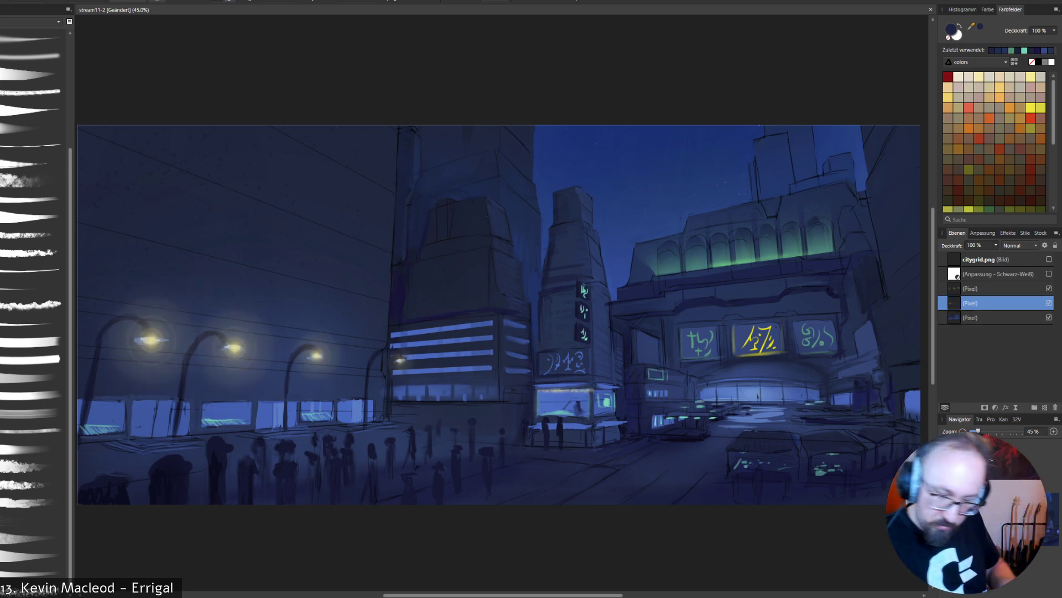
key("ctrl+e")
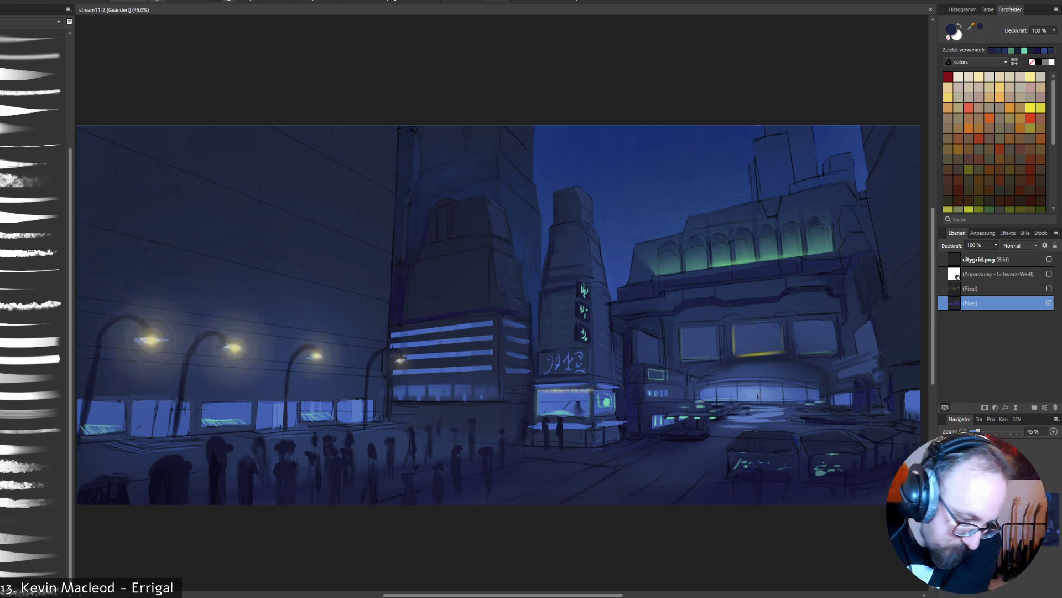
- Select the glyph sign layer and hide it to check the billboards without their glyphs
left_click(996, 288)
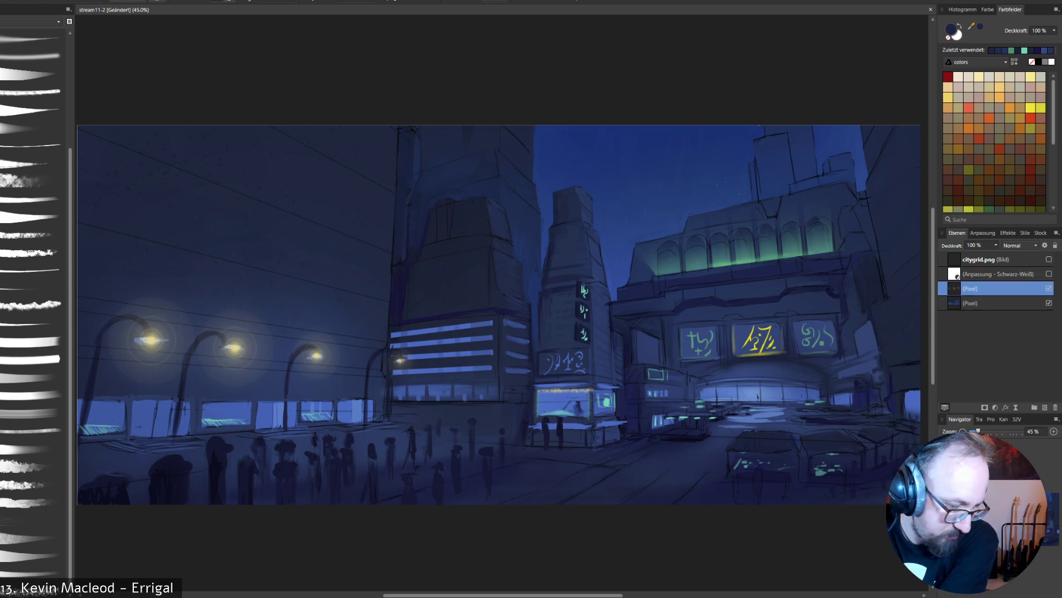
left_click(1049, 289)
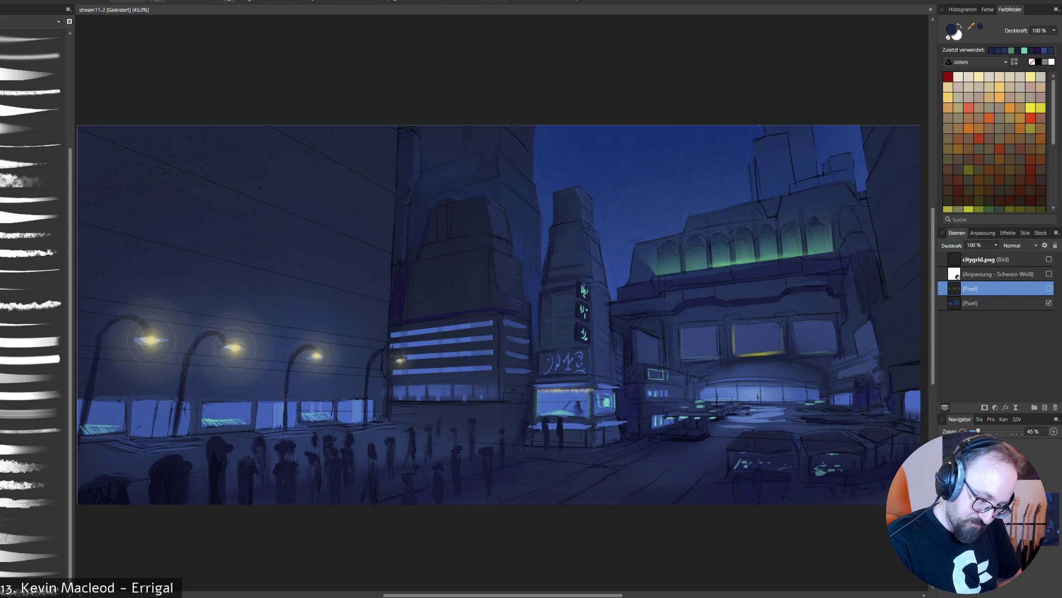
- Show the glyph sign layer again and delete it from the painting
left_click(1049, 288)
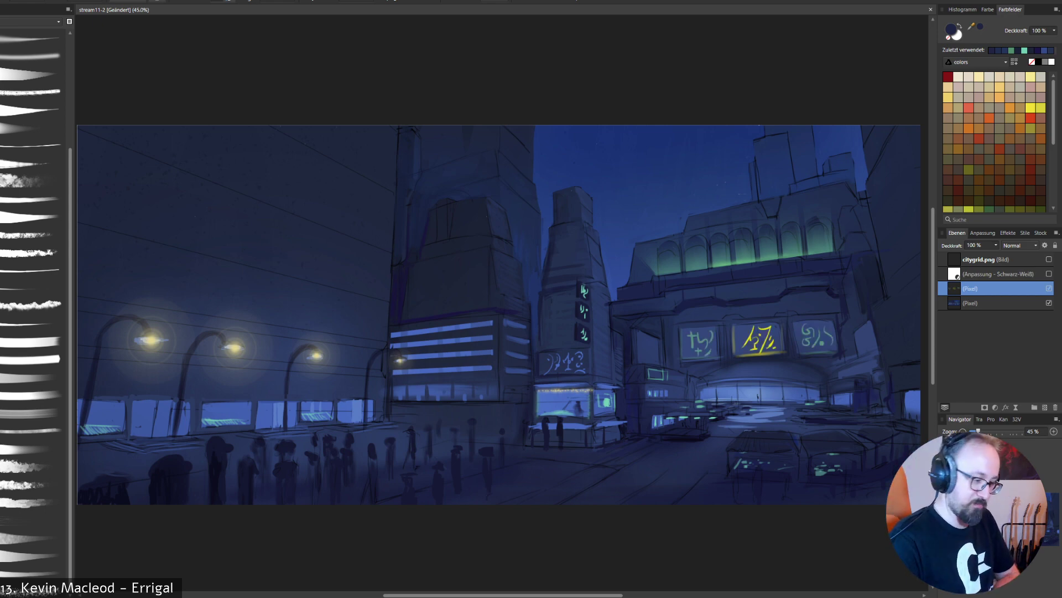
key("Delete")
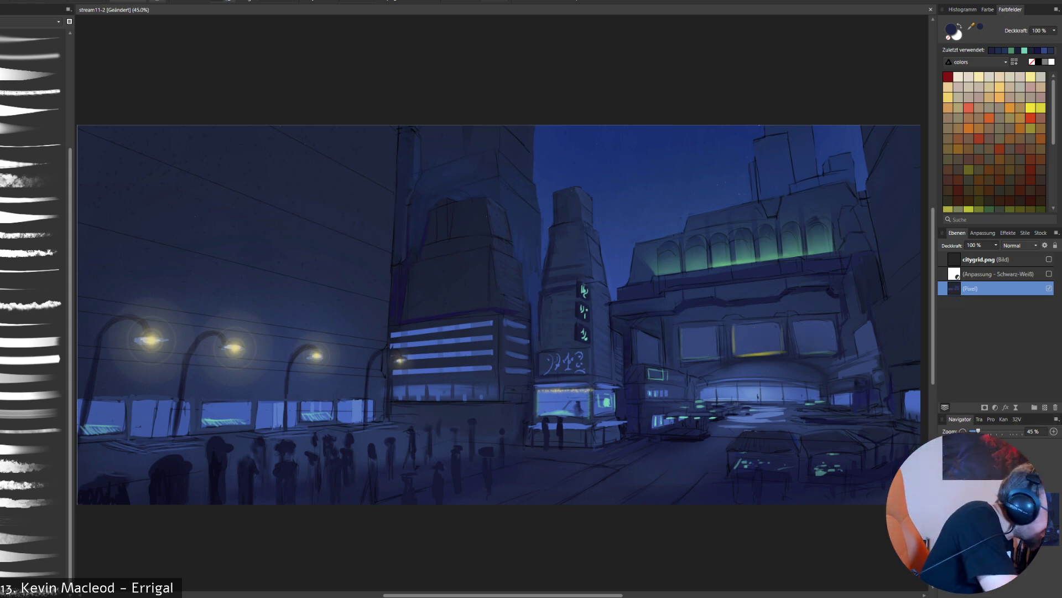
- Sample blue from the middle billboard and retouch the arched building's far right facade and its wall beside the narrow tower
left_click(751, 342, "alt")
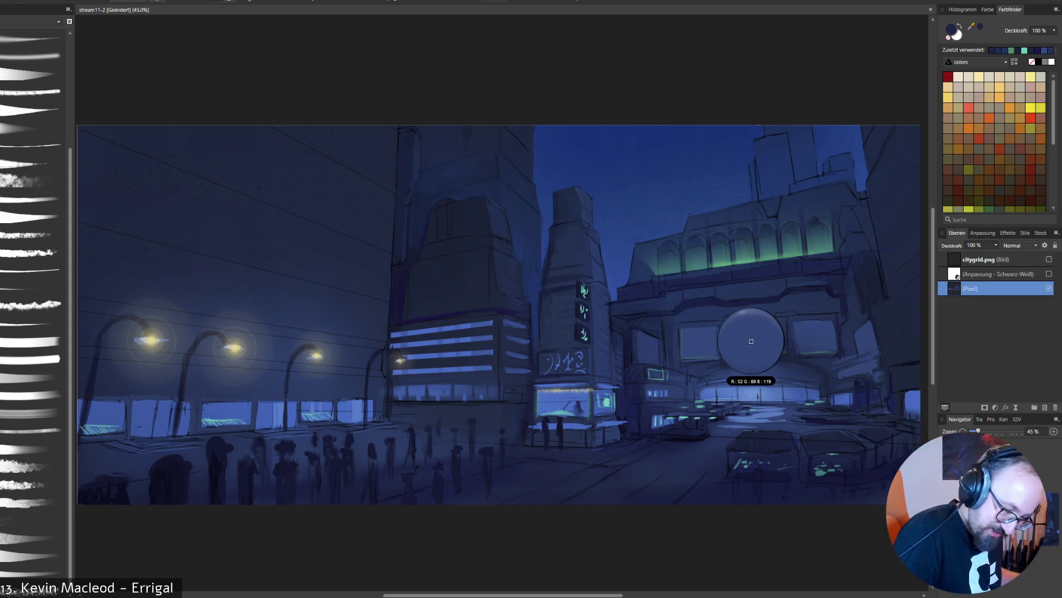
left_click_drag(874, 369, 878, 377)
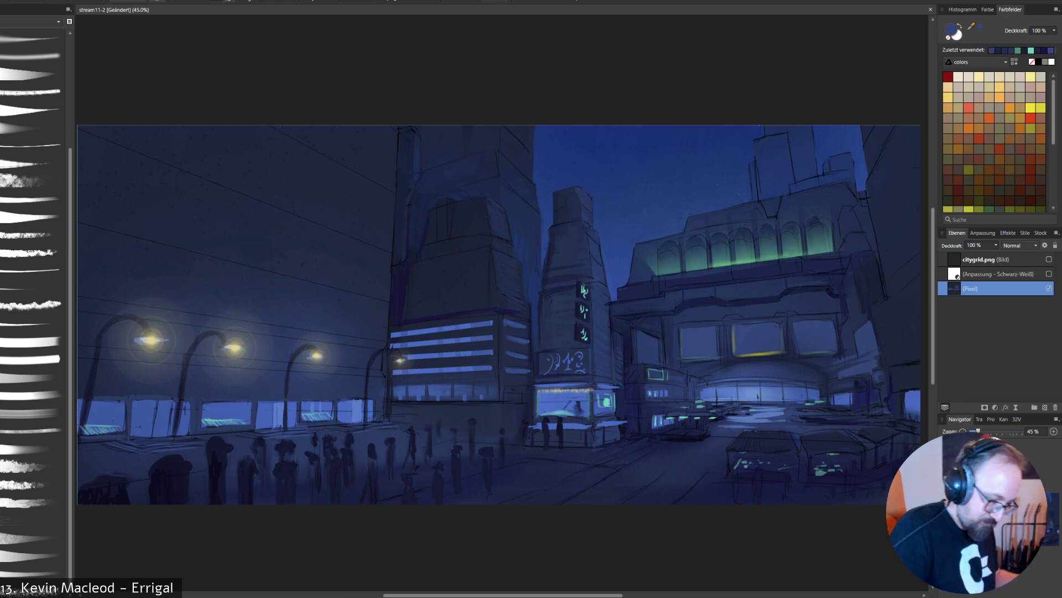
left_click(633, 369, "alt")
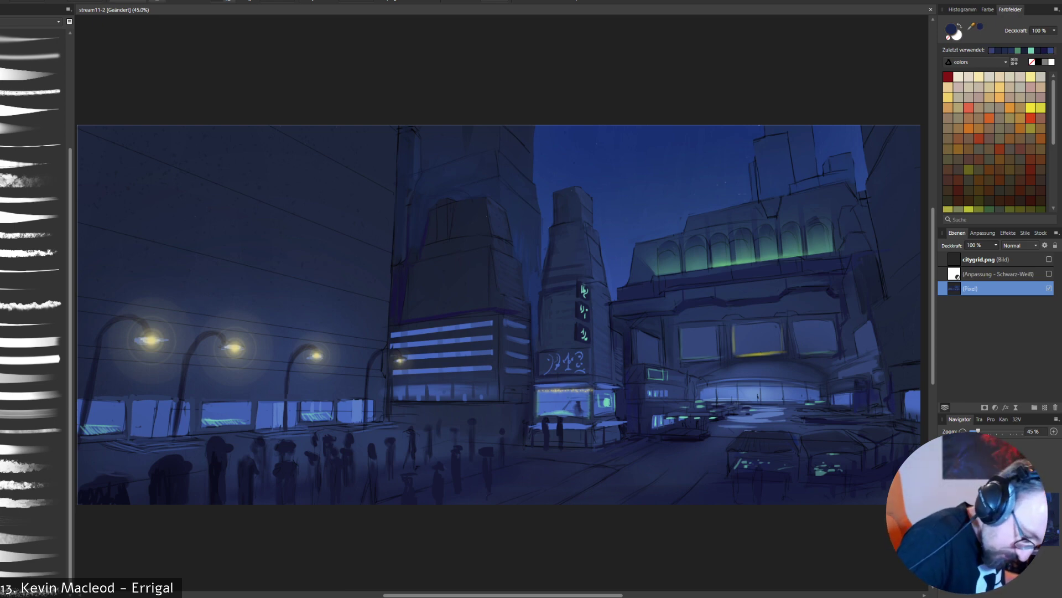
left_click(626, 360, "alt")
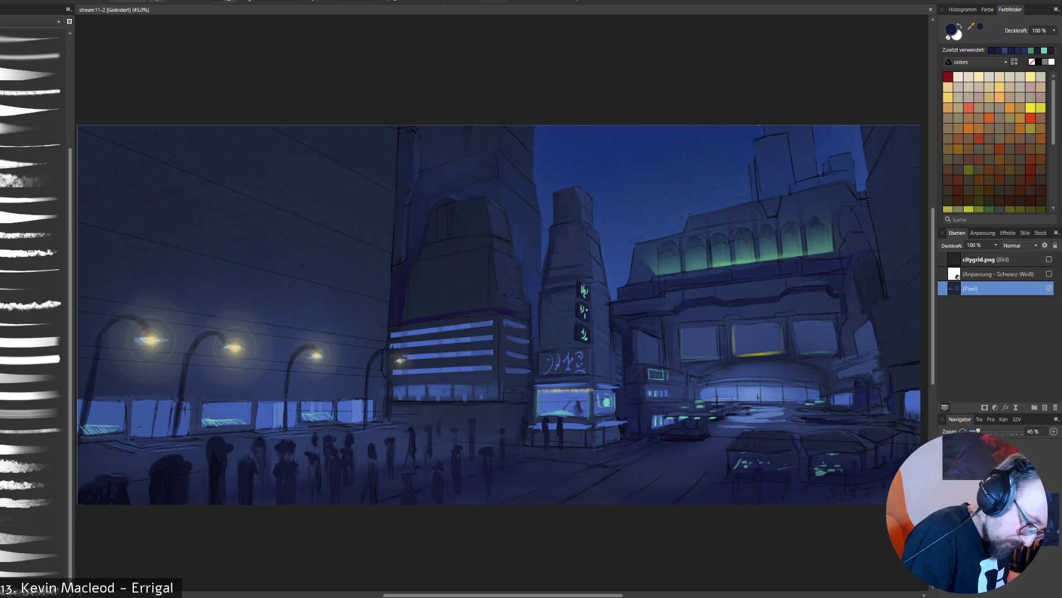
key("alt")
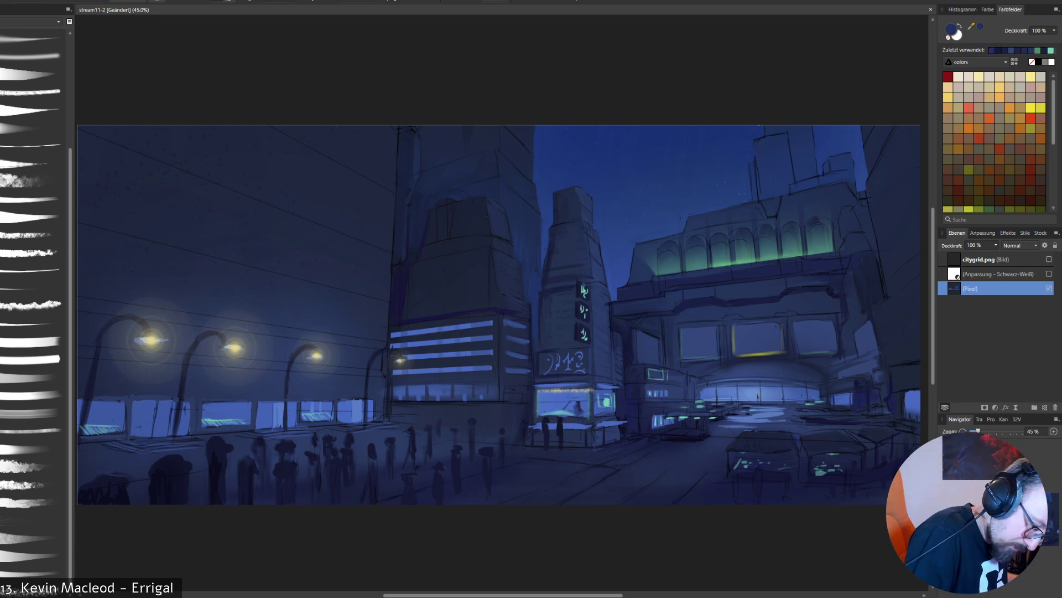
- Paint small turquoise light strokes along the lower edge of the lit kiosk window at the narrow tower's foot
left_click(548, 340, "alt")
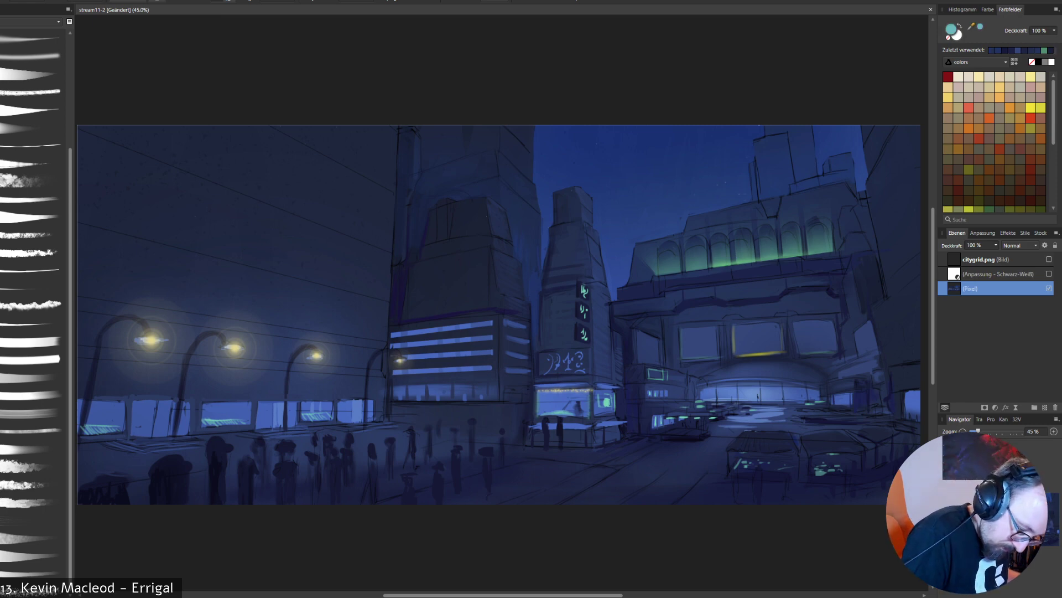
left_click(557, 410, "alt")
left_click_drag(558, 415, 572, 415)
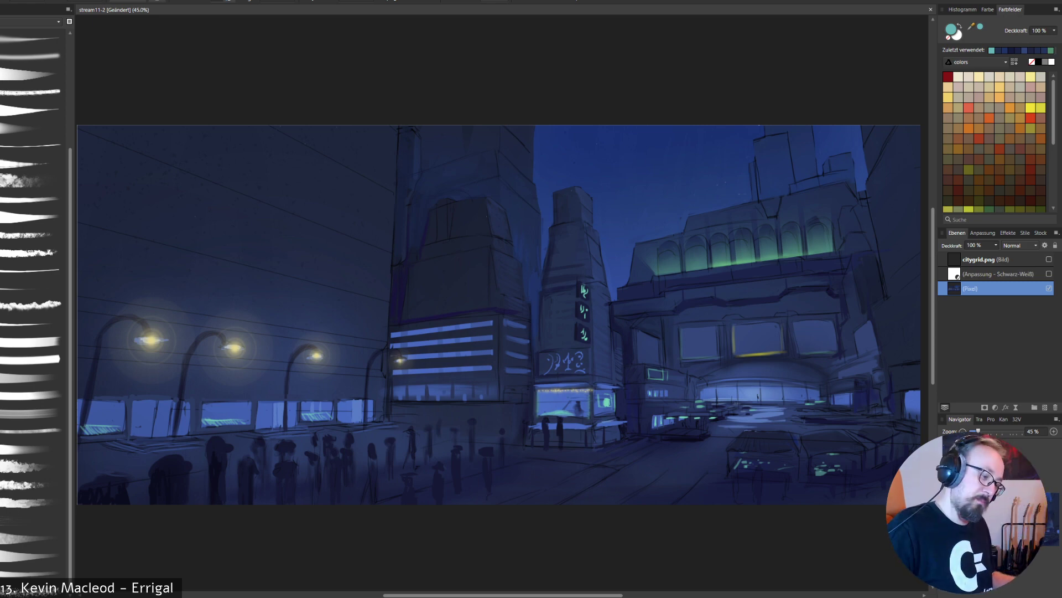
left_click(557, 400, "alt")
left_click(580, 441, "alt")
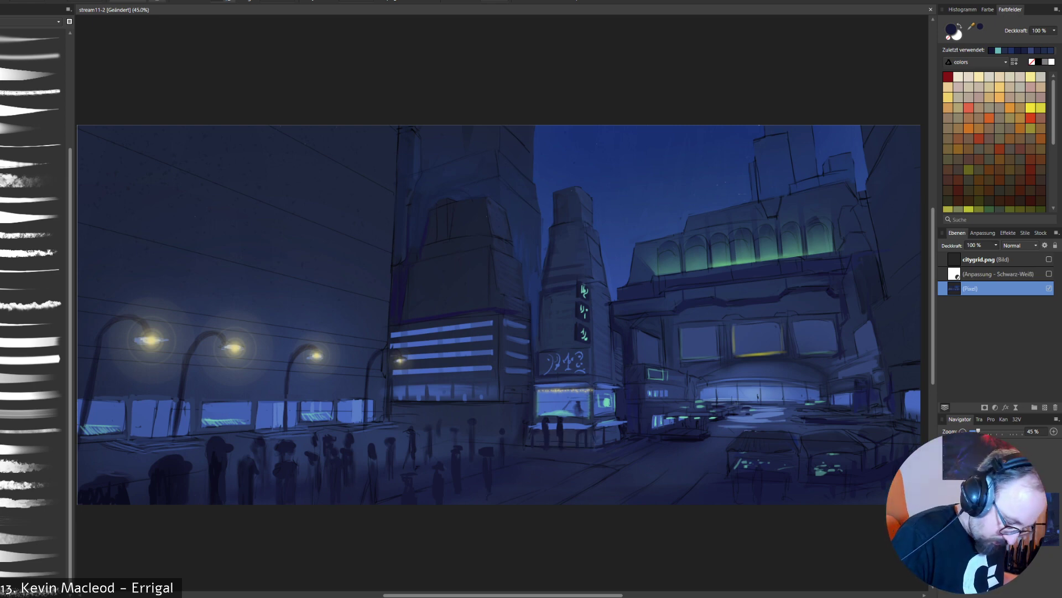
key("ctrl+z")
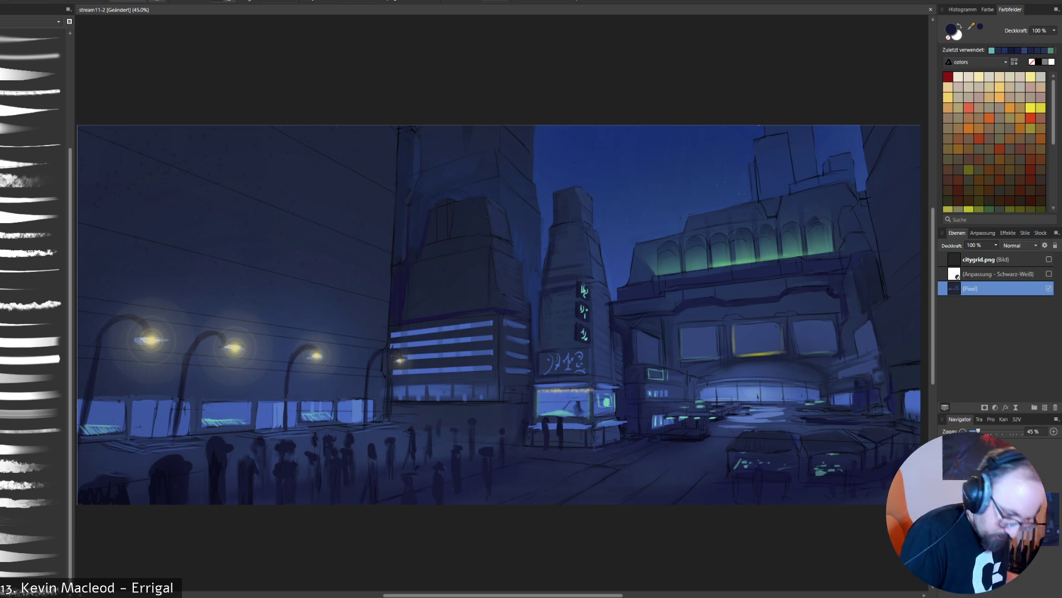
right_click(809, 348)
left_click(809, 348)
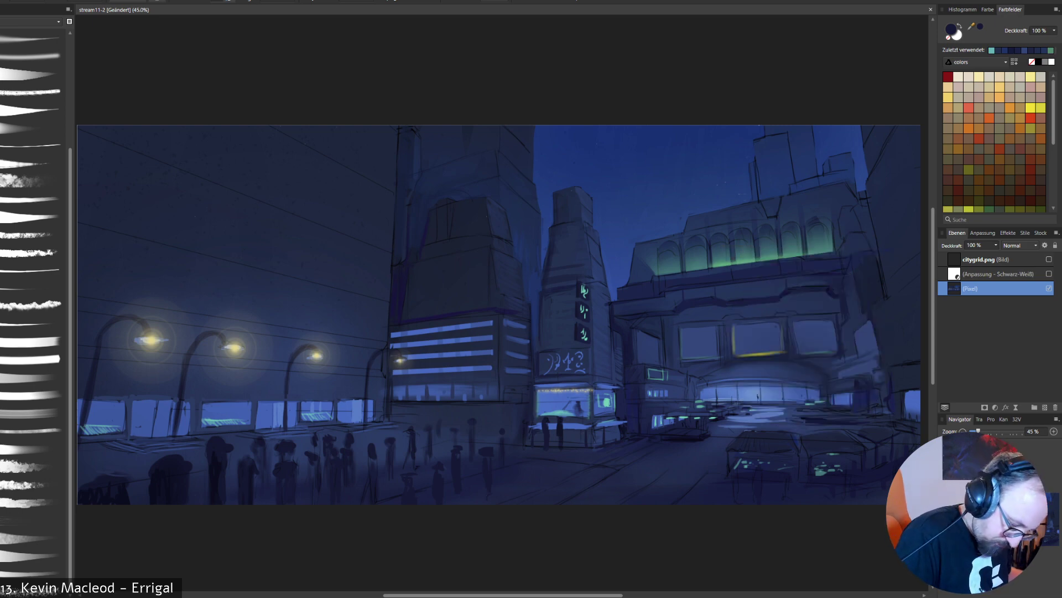
- Outline the kiosk's counter base with a lasso selection, shade it in dark navy and clear the selection
key("l")
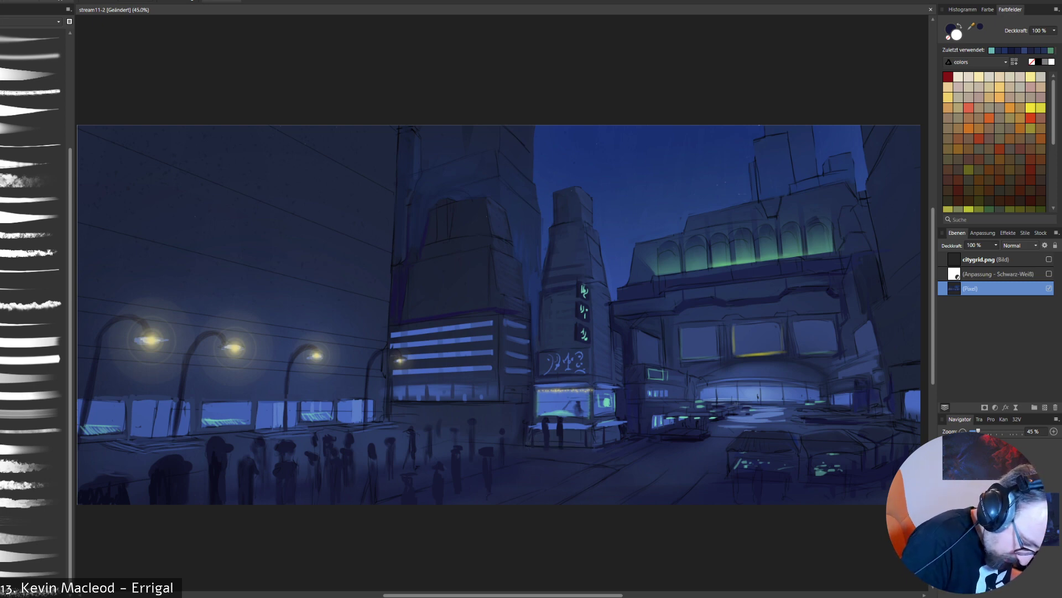
mouse_move(531, 427)
left_mouse_down()
mouse_move(626, 421)
mouse_move(622, 440)
mouse_move(602, 447)
mouse_move(526, 438)
mouse_move(530, 428)
left_mouse_up()
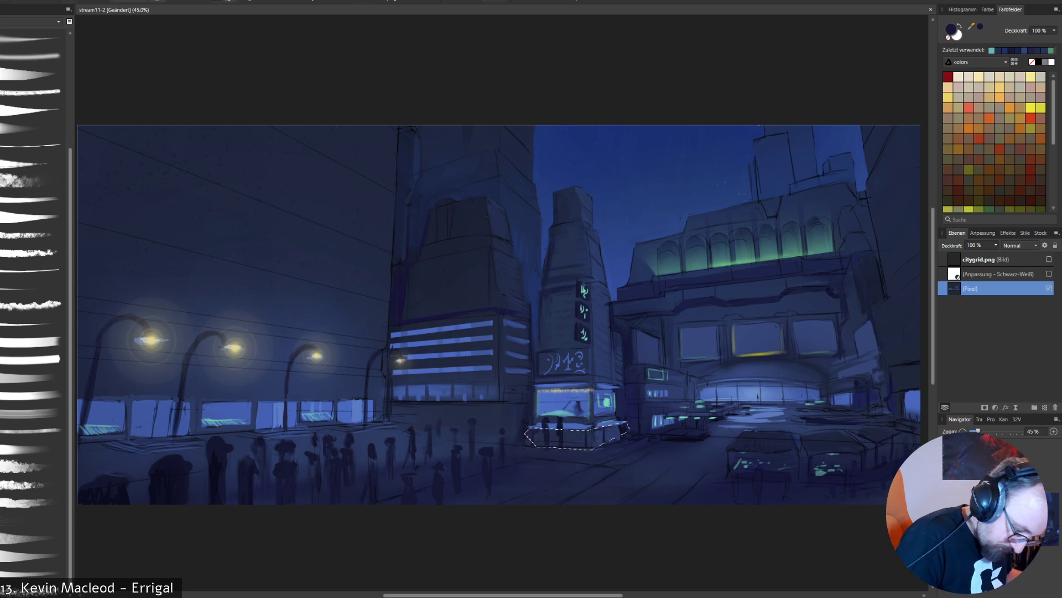
left_click_drag(532, 436, 591, 441)
key("ctrl+z")
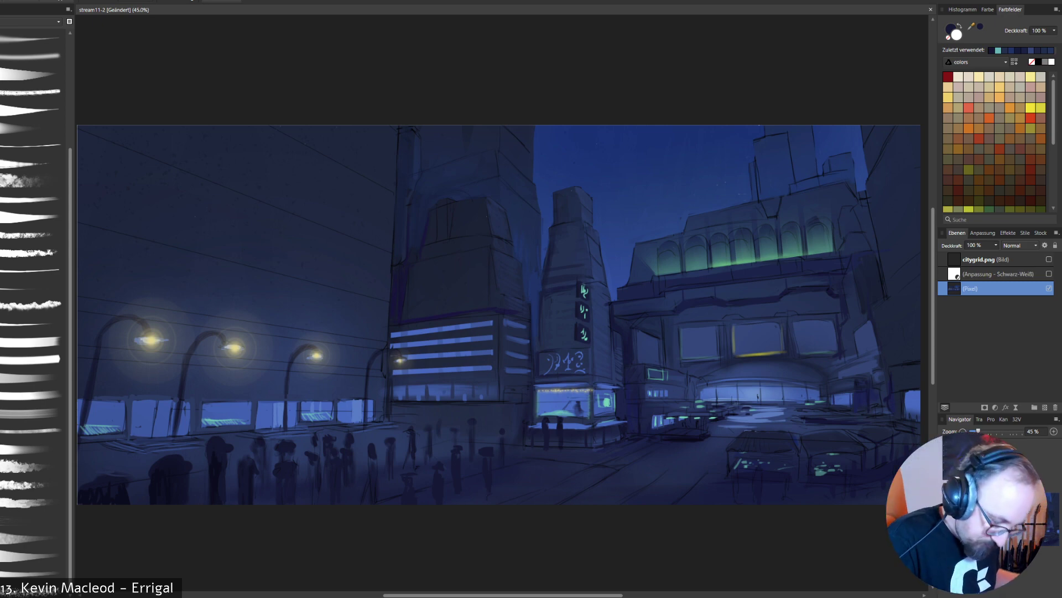
- Outline the small side building's ground floor beside the kiosk with a four-cornered selection, shade it in dark navy and deselect
left_click(640, 405)
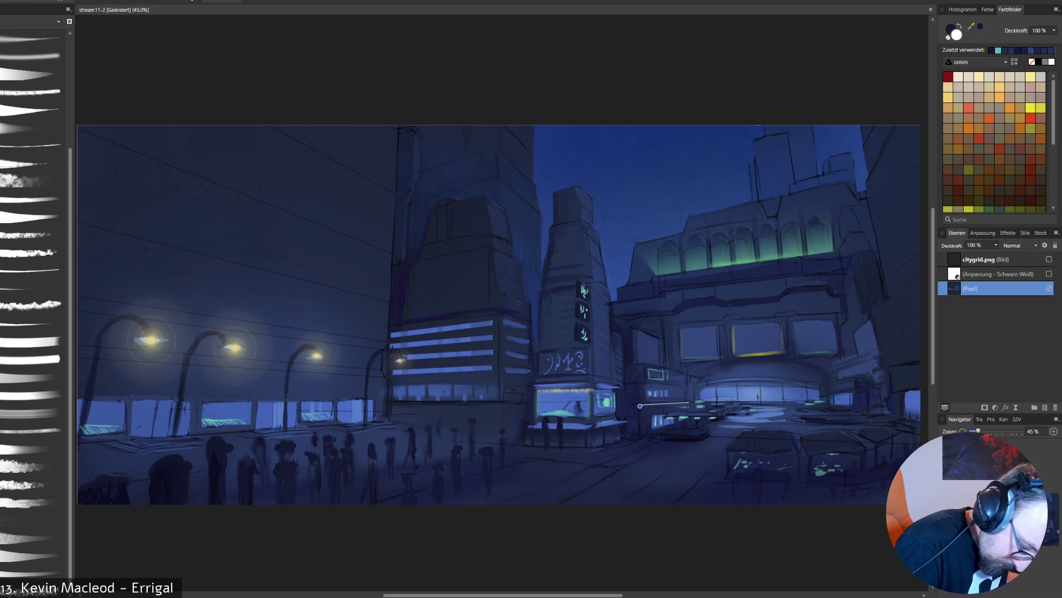
left_click(689, 404)
left_click(687, 426)
left_click(642, 436)
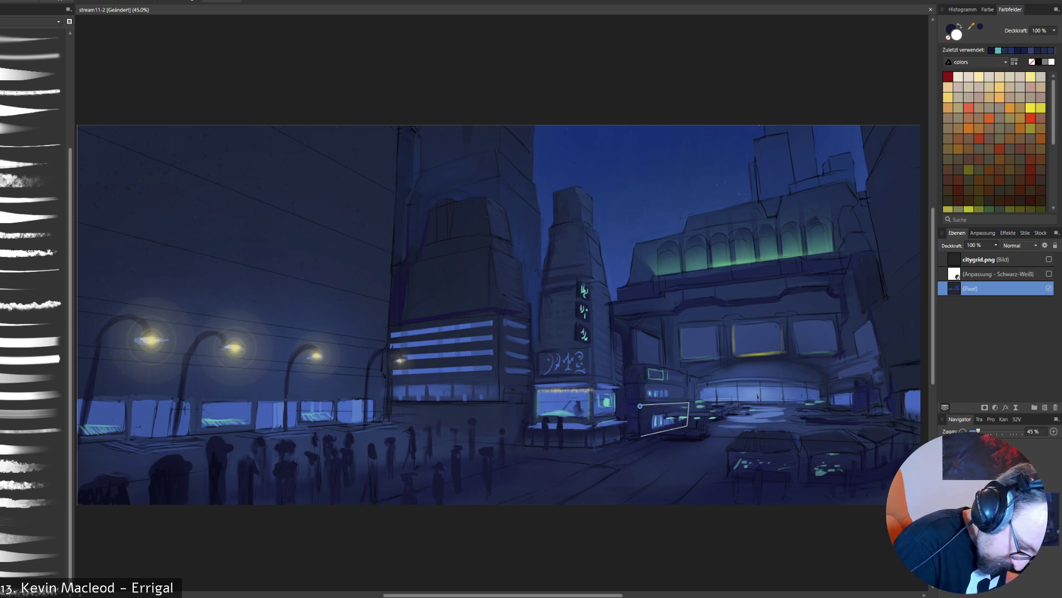
left_click(640, 405)
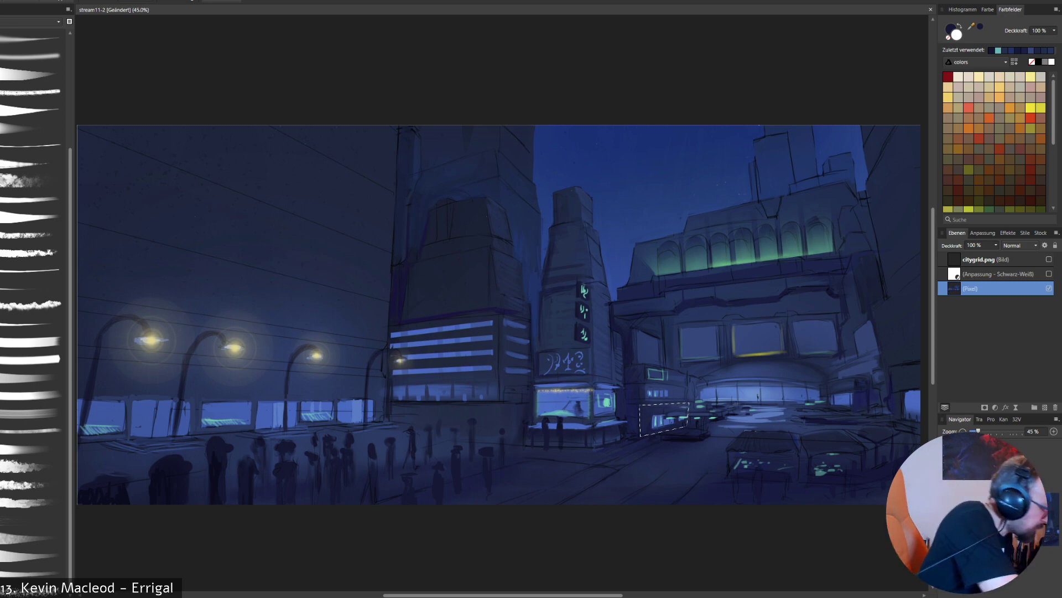
key("x")
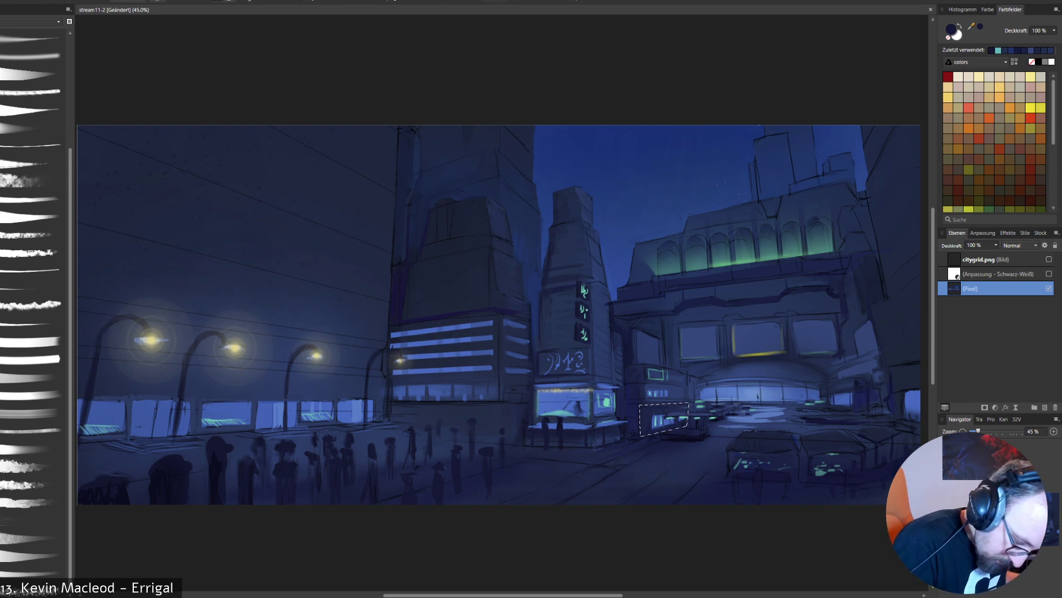
key("ctrl+d")
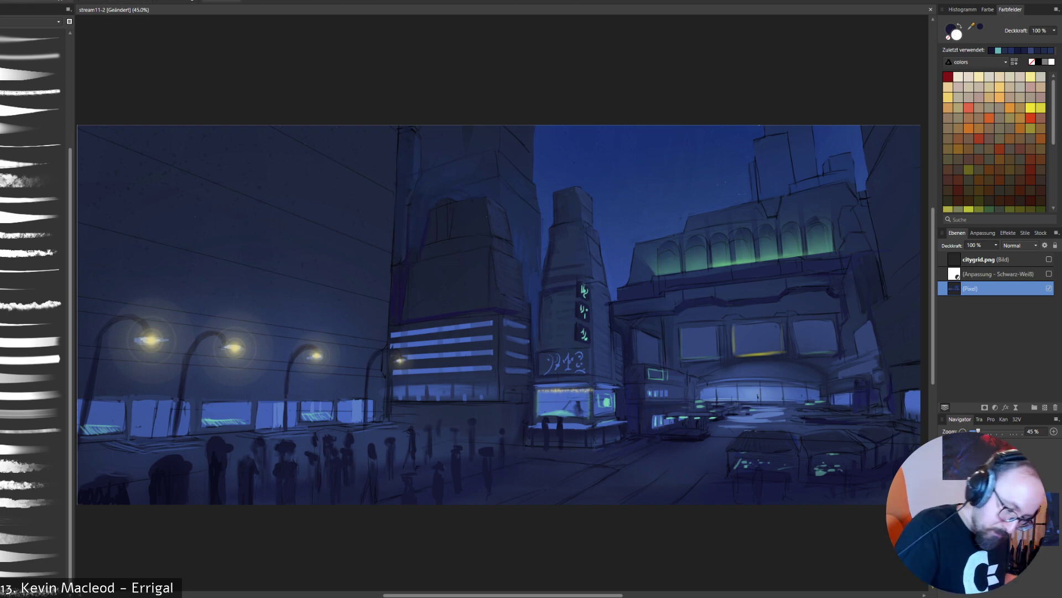
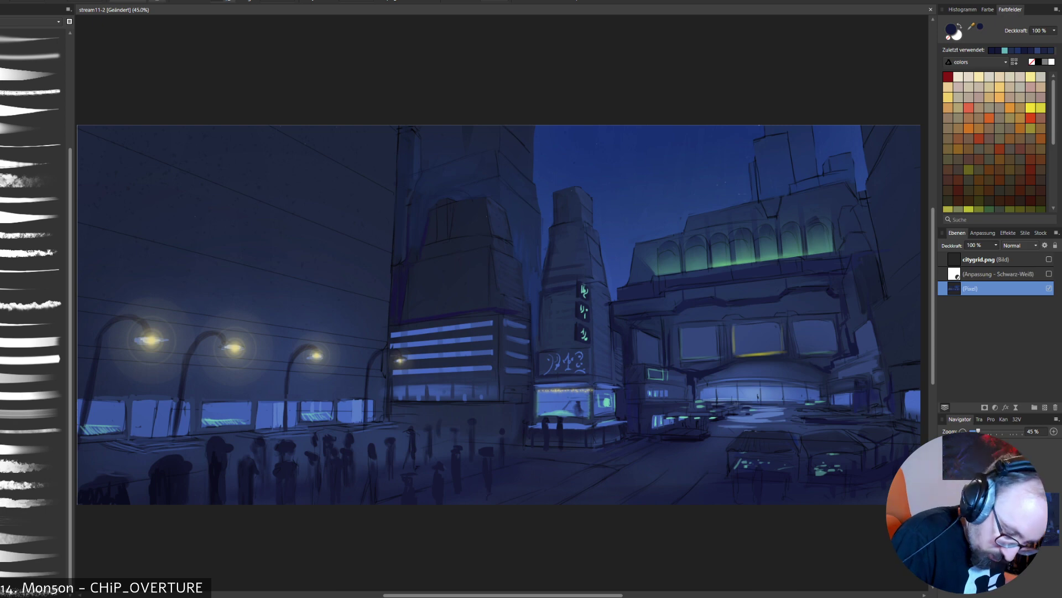
- Sample blue and navy from the arched building's billboards and facade and retouch the dark shading around its ground-floor entrance
right_click(904, 413)
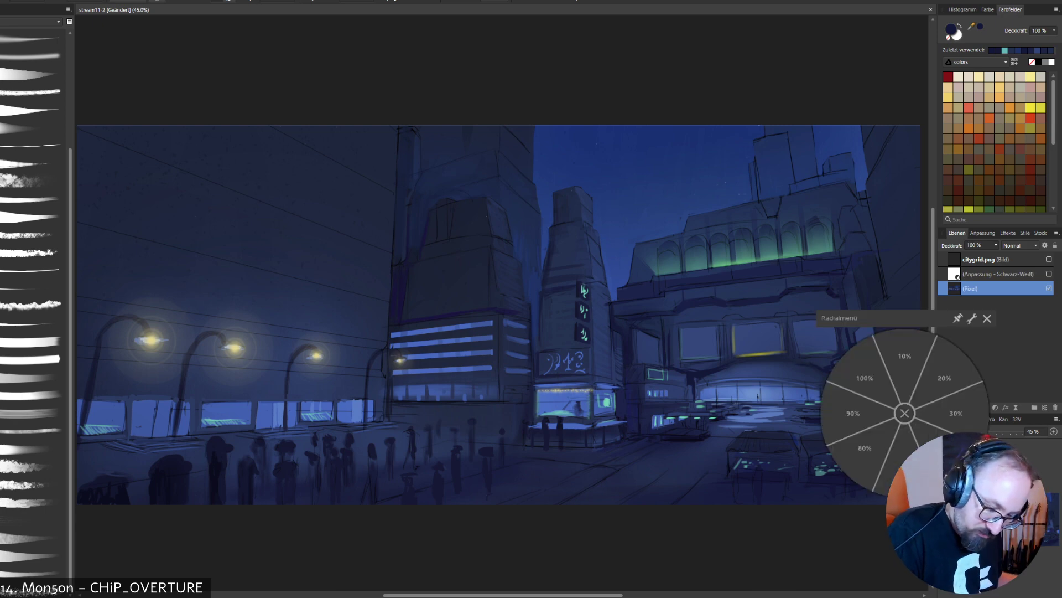
left_click(904, 414)
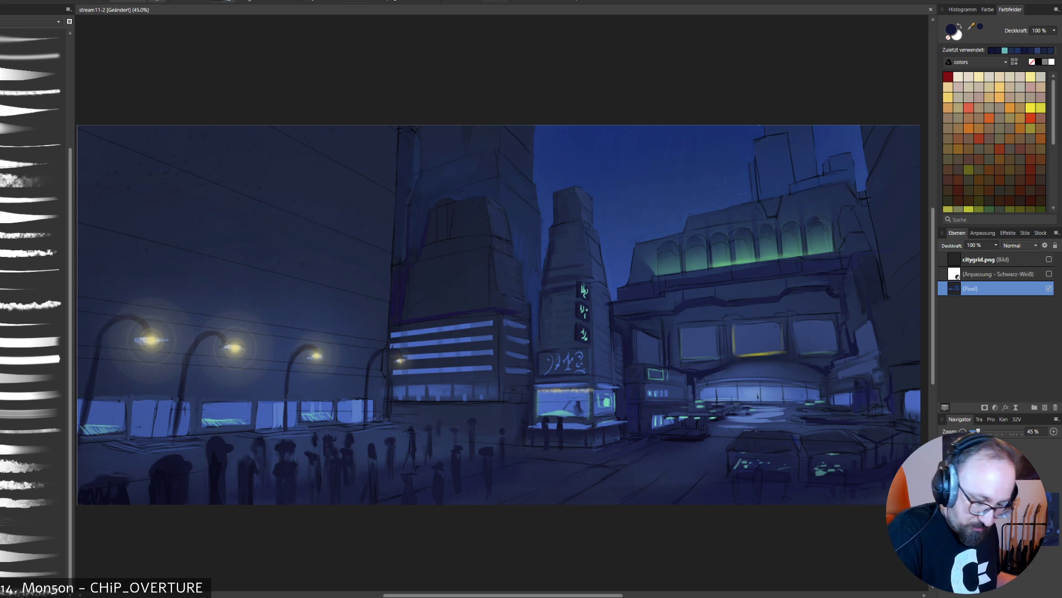
left_click(758, 338, "alt")
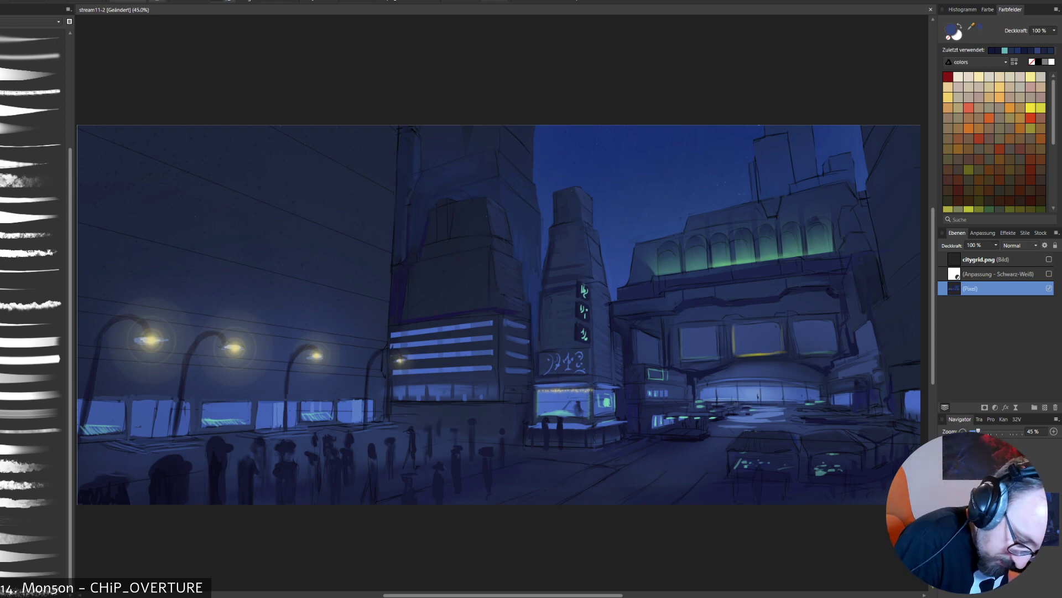
left_click(822, 376, "alt")
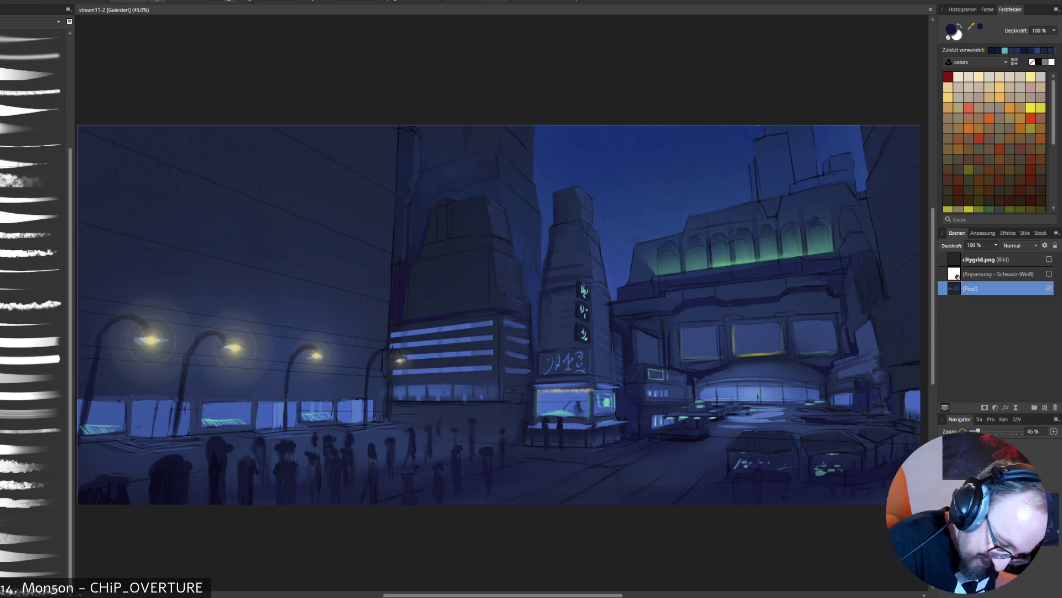
left_click_drag(702, 388, 697, 398)
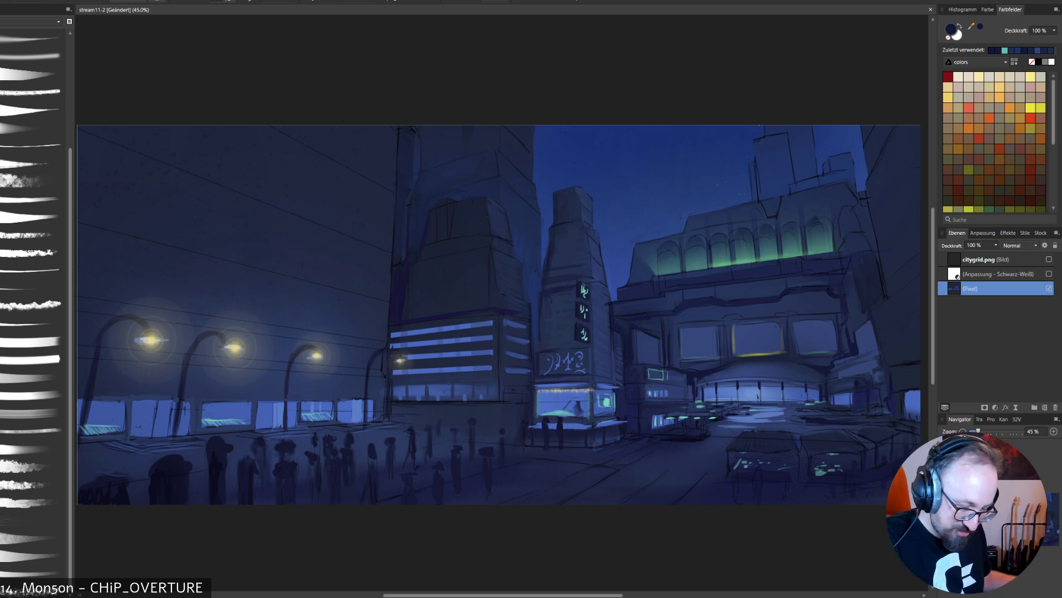
- Sample light blue from the stepped tower's striped windows, undo the last stroke and sample the darker blue of its side windows
left_click(443, 339, "alt")
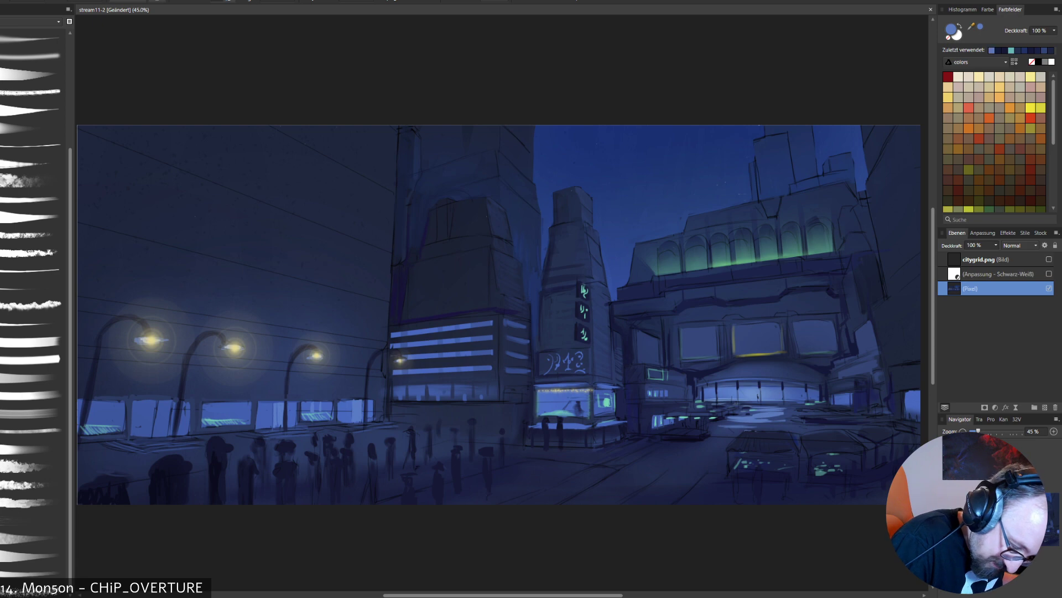
key("ctrl+z")
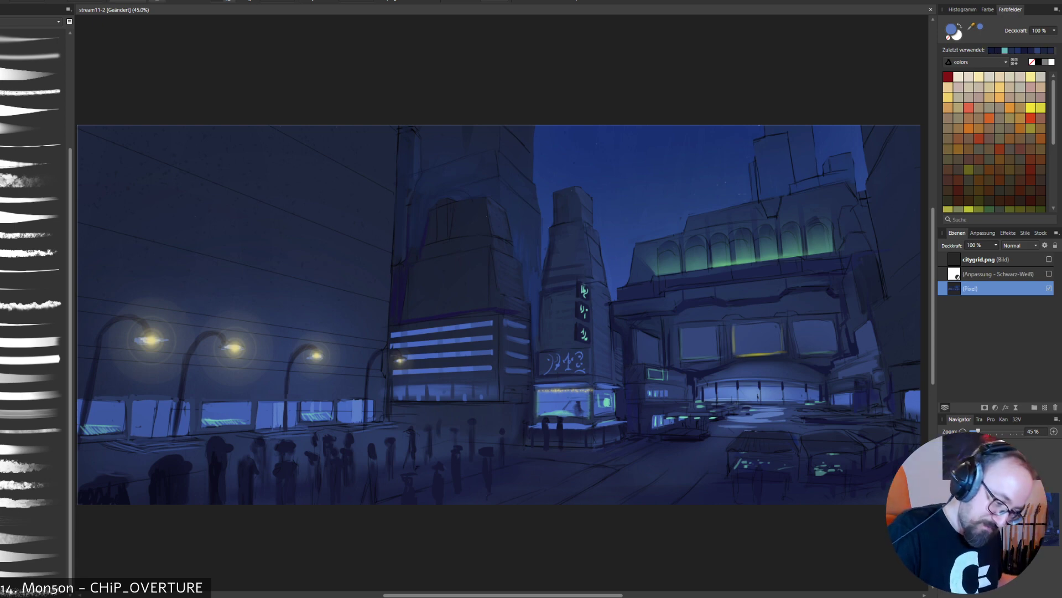
left_click(515, 339, "alt")
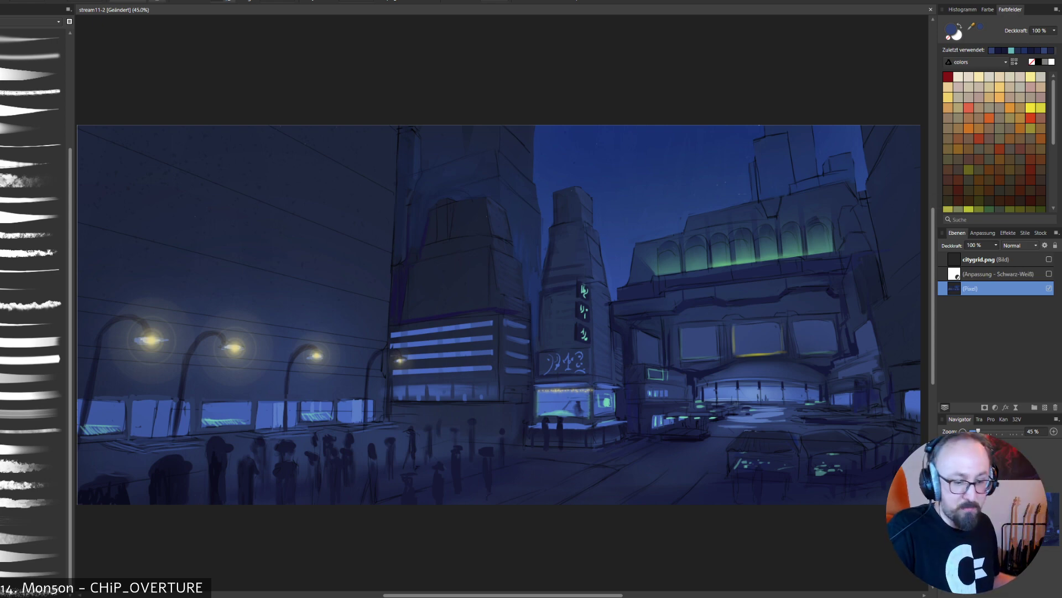
- Touch up the arched building's entrance in light blue and mute the yellow light along the middle billboard's lower edge with sampled blue
left_click(751, 401, "alt")
left_click(751, 401, "alt")
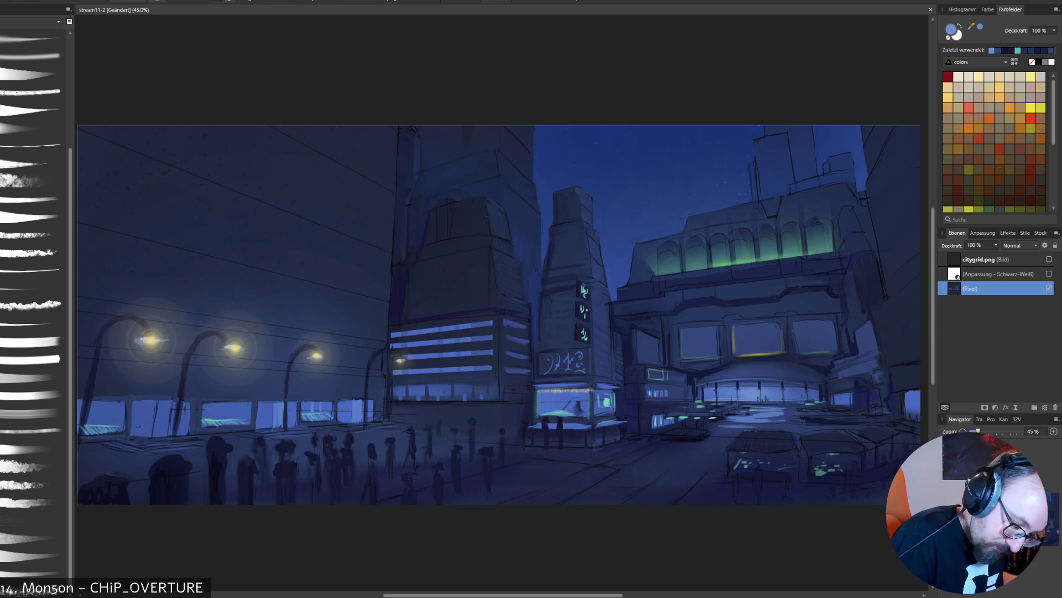
left_click(759, 340, "alt")
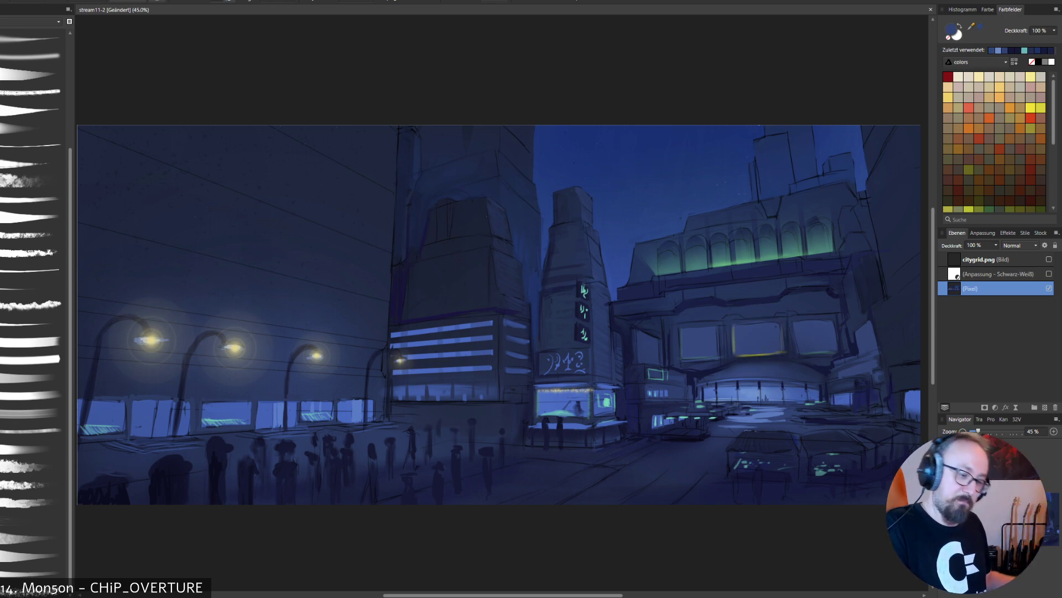
left_click(771, 362, "alt")
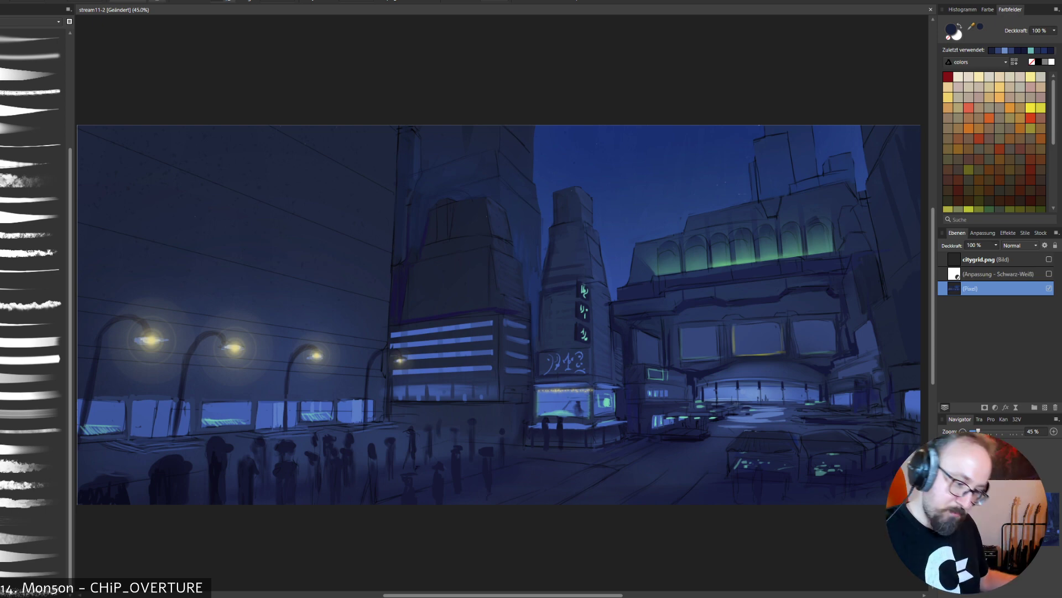
- Sample blue from the lit window at the picture's right edge, reshape the window and paint blue highlights on the low roofs before it
left_click(913, 403, "alt")
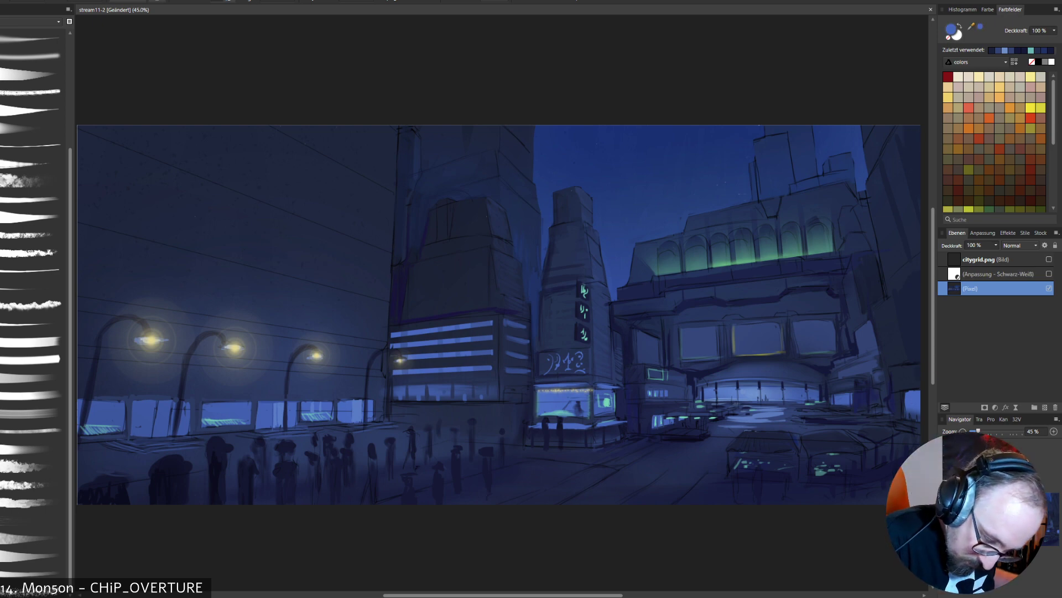
mouse_move(916, 395)
left_mouse_down()
mouse_move(907, 393)
mouse_move(919, 389)
left_mouse_up()
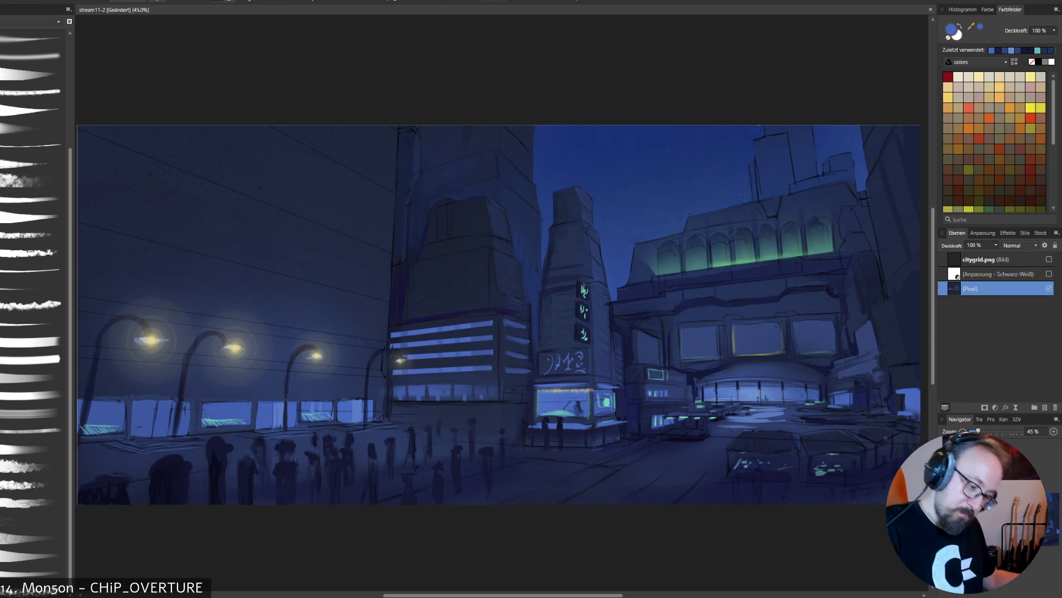
left_click_drag(861, 434, 872, 442)
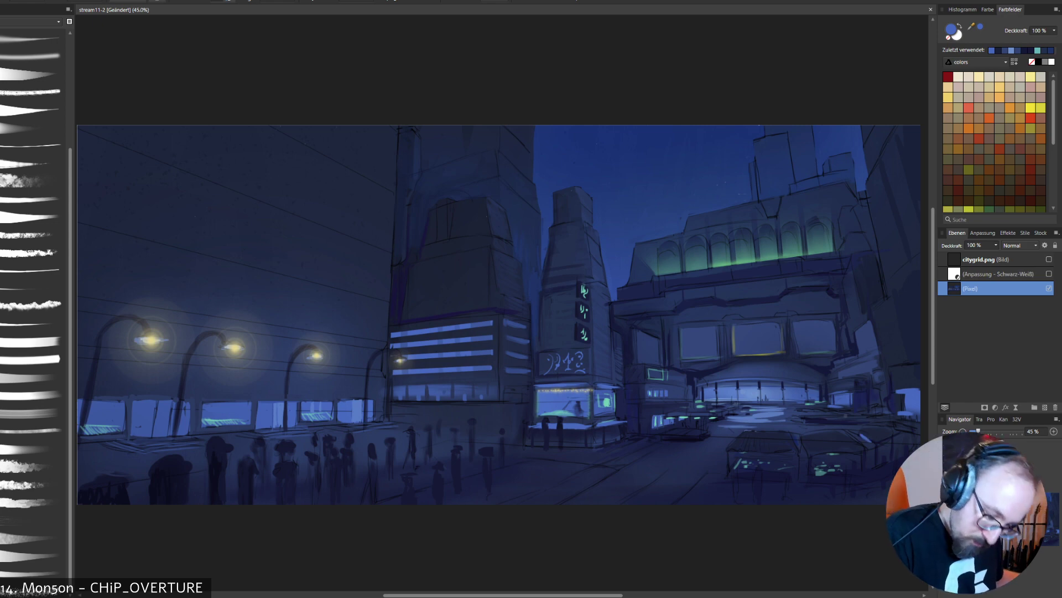
left_click_drag(802, 413, 843, 411)
left_click_drag(845, 410, 917, 428)
left_click_drag(911, 436, 901, 445)
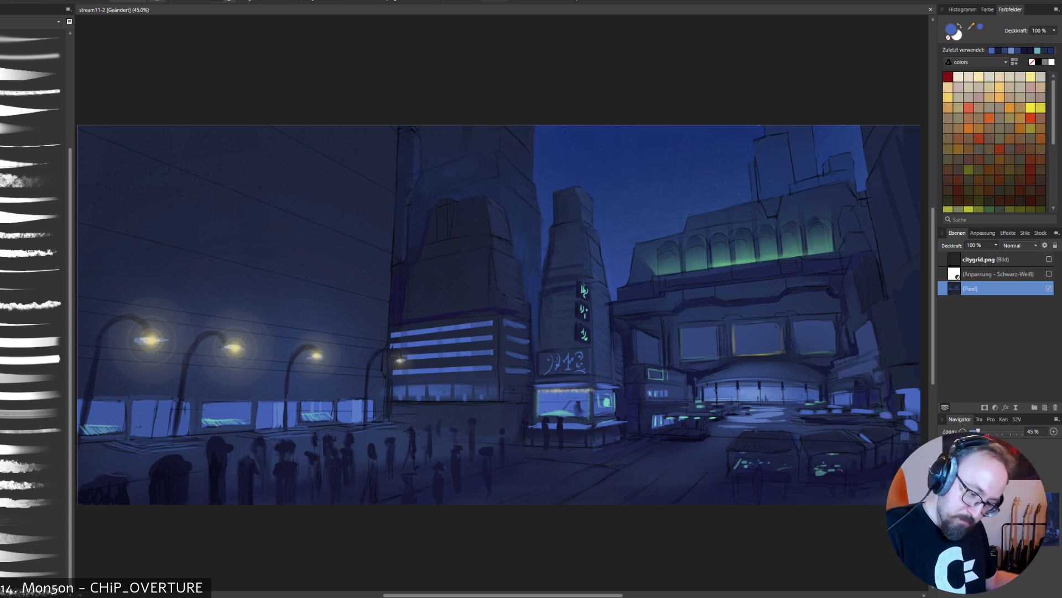
left_click_drag(814, 454, 839, 453)
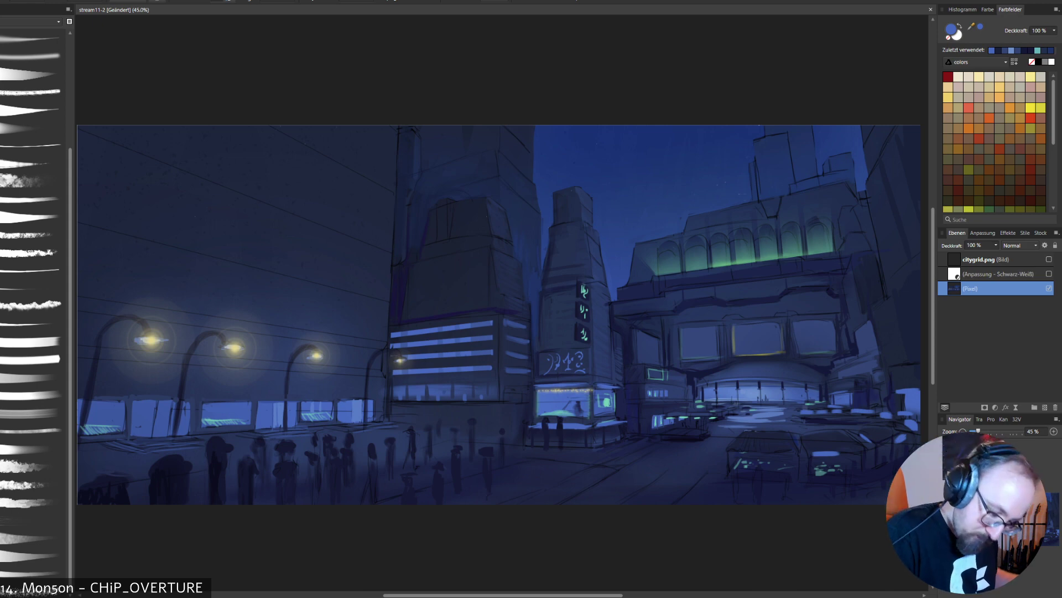
key("ctrl+z")
key("ctrl+z")
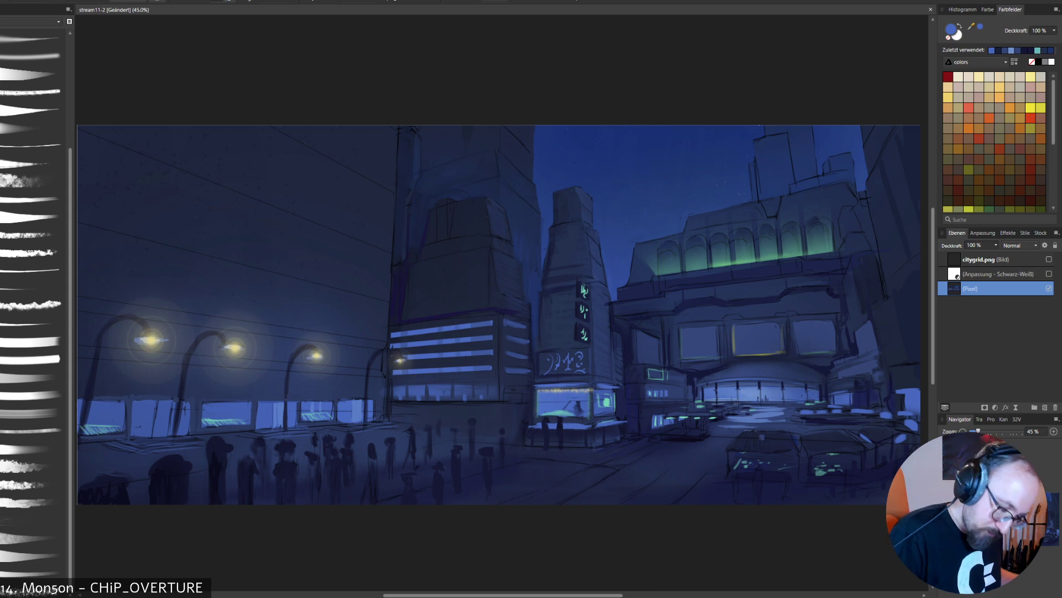
left_click_drag(729, 434, 715, 433)
key("ctrl+z")
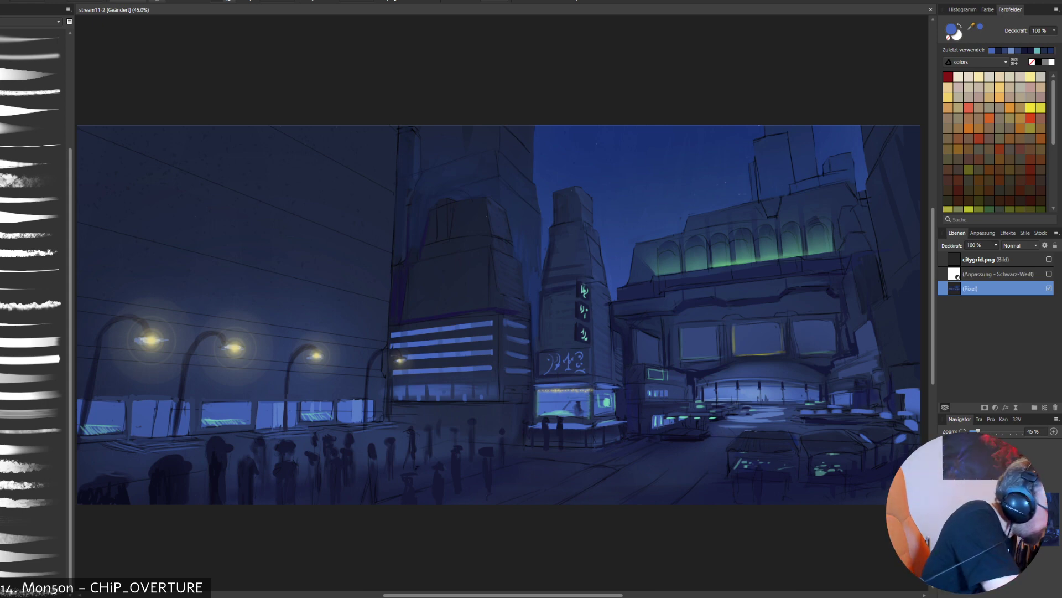
- Outline the street and the plaza between the low structures with a lasso selection, undoing the test stroke made inside it
left_click(711, 426)
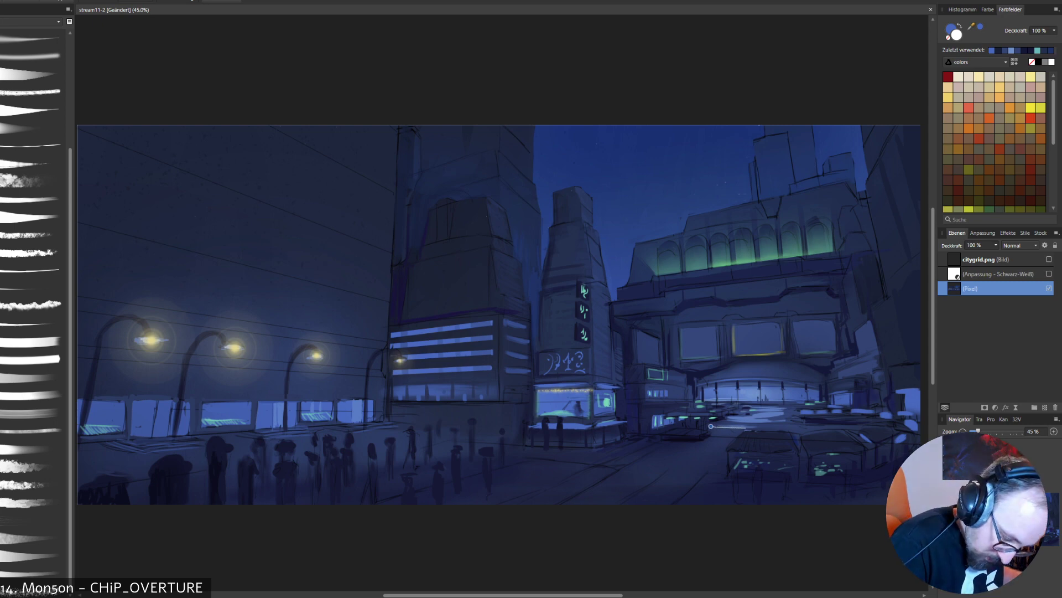
left_click(746, 427)
mouse_move(696, 507)
left_mouse_down()
mouse_move(669, 527)
mouse_move(586, 543)
mouse_move(497, 507)
left_mouse_up()
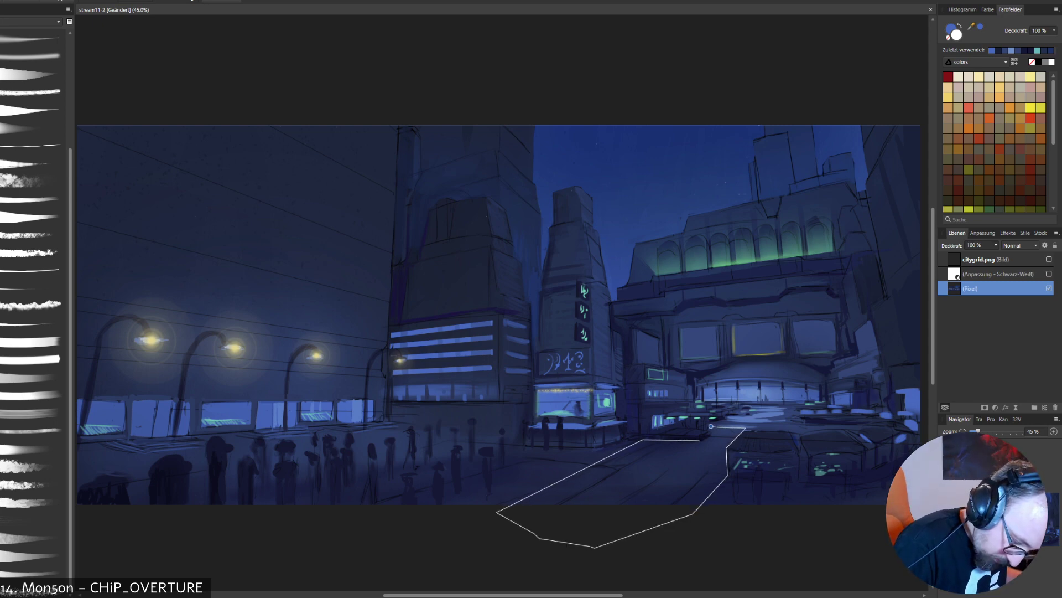
left_click(711, 426)
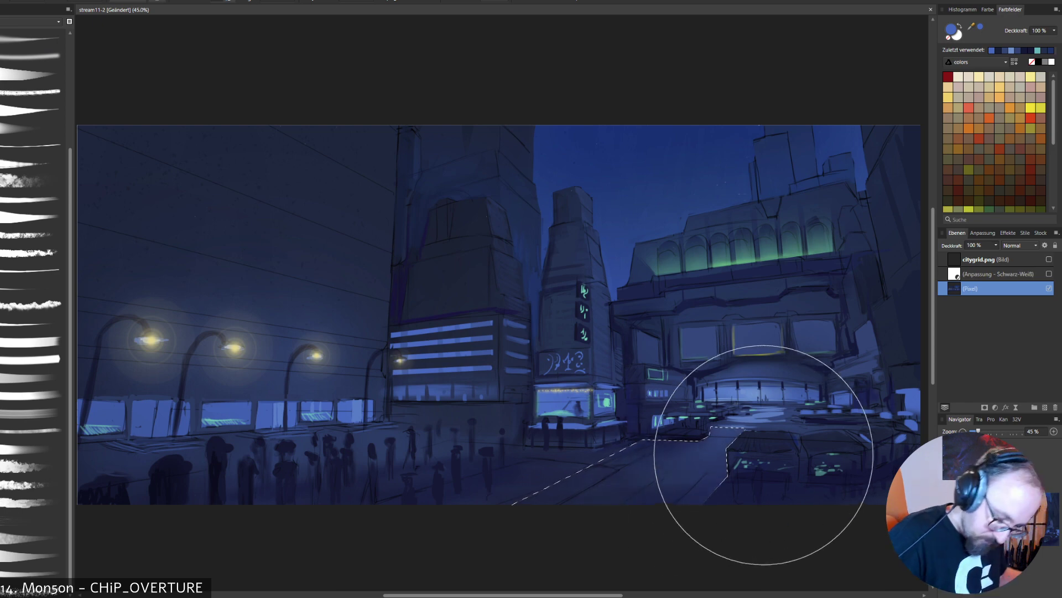
key("ctrl+z")
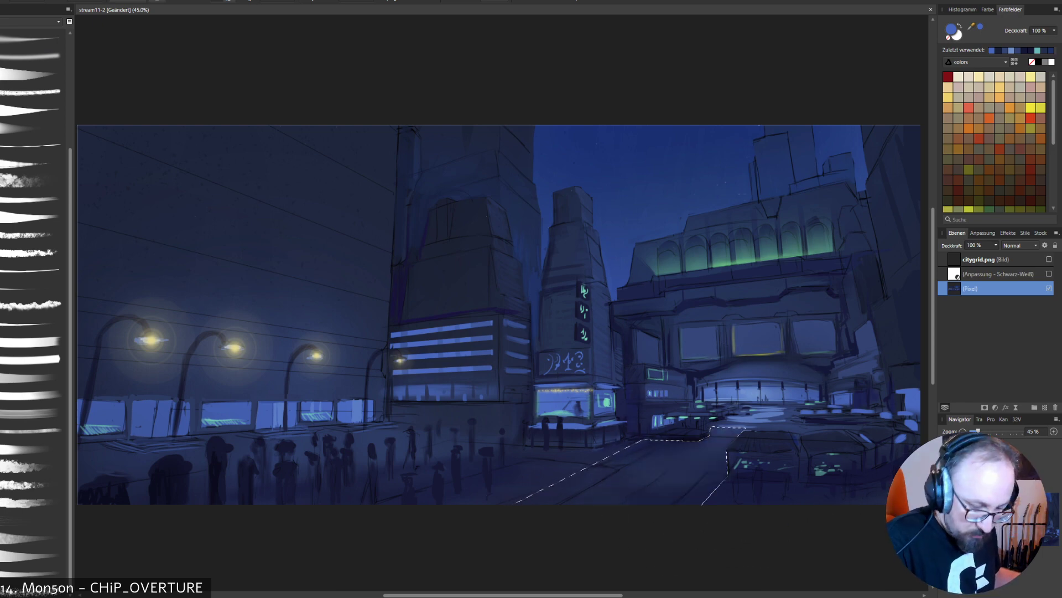
right_click(849, 445)
left_click(849, 445)
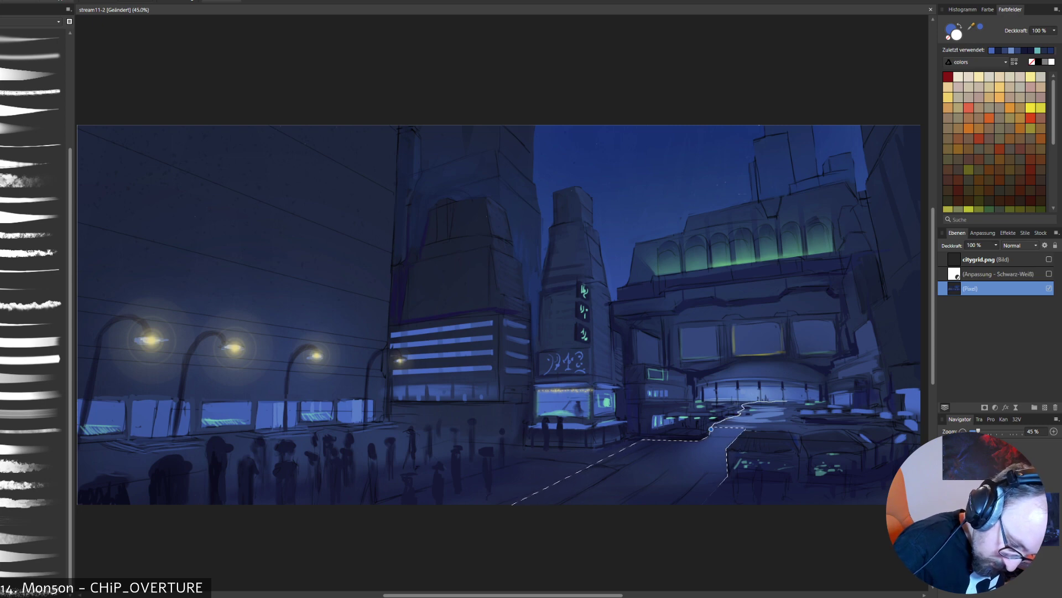
mouse_move(817, 422)
left_mouse_down()
mouse_move(845, 427)
mouse_move(823, 432)
left_mouse_up()
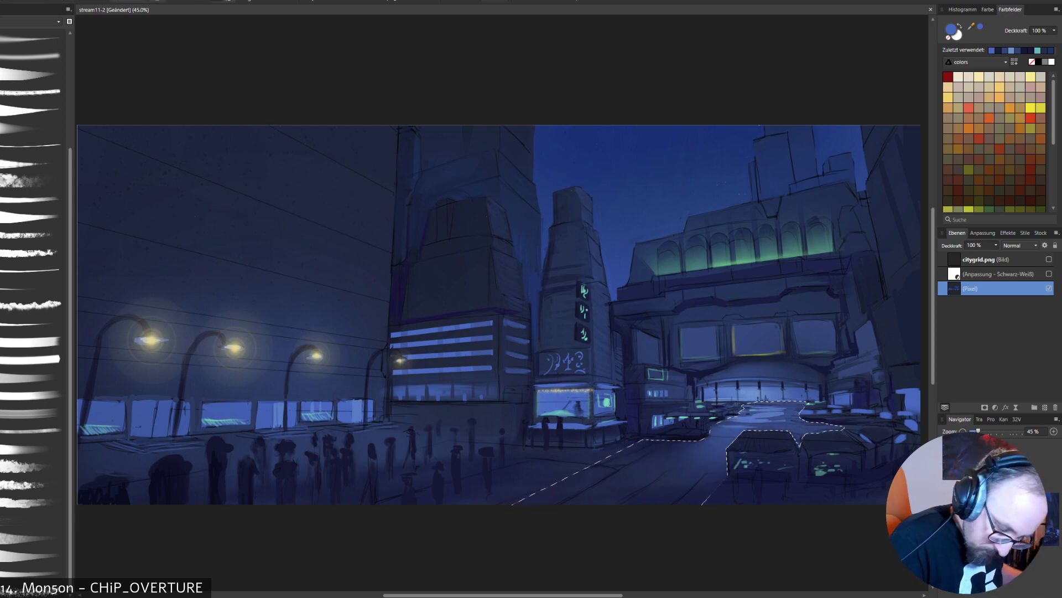
- Brush light blue sampled from the plaza over the selected ground, undo the excess stroke, sample dark navy and clear the selection
left_click(766, 413, "alt")
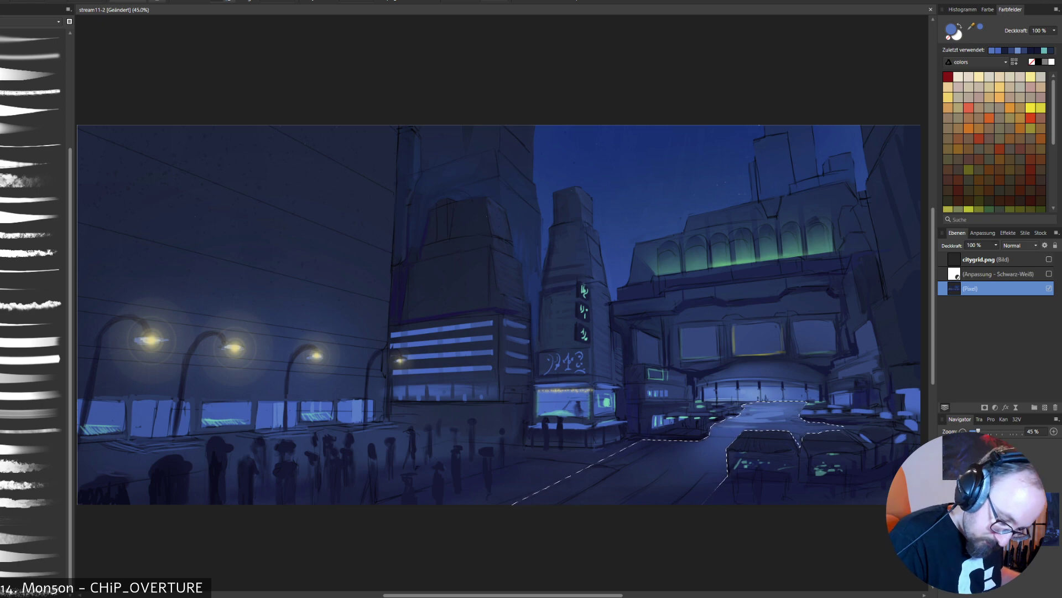
left_click(711, 449, "alt")
key("ctrl+z")
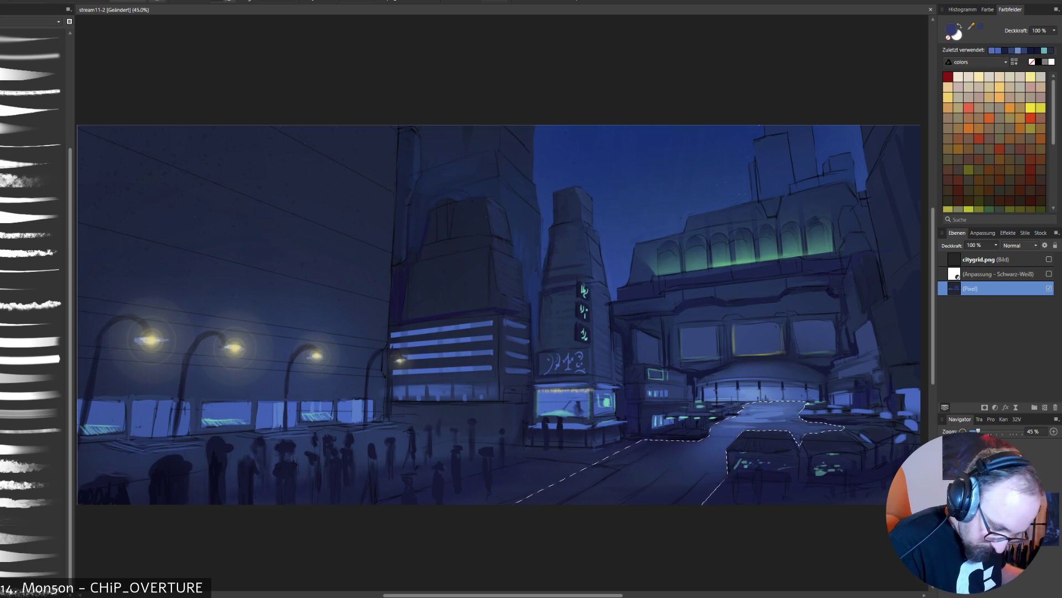
left_click(681, 435, "alt")
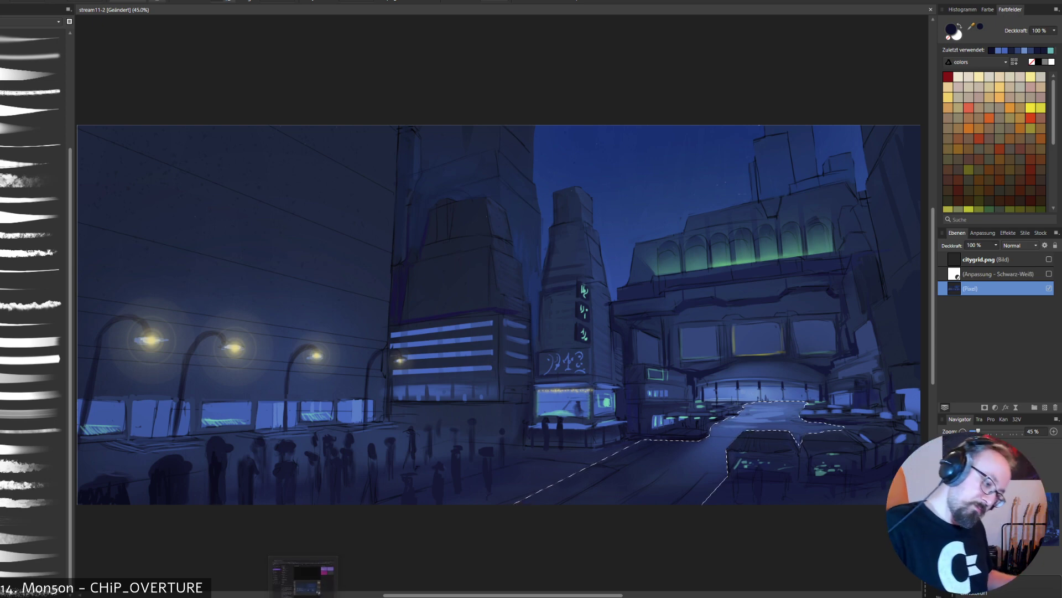
key("l")
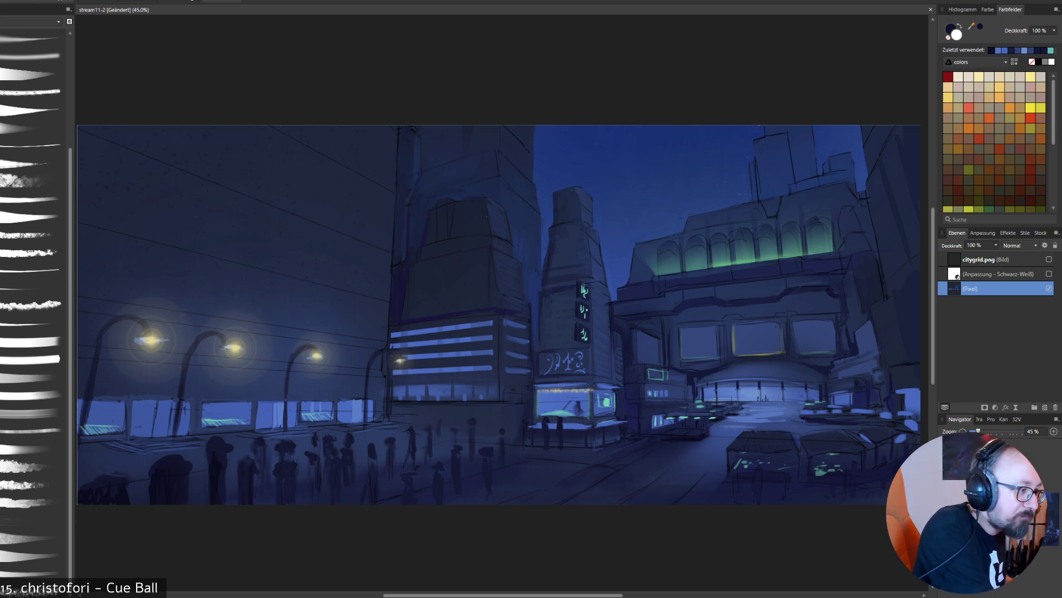
- Choose the tapered brush preset, reduce the brush size and sample dark navy from the crowd before the stepped tower
left_click(32, 217)
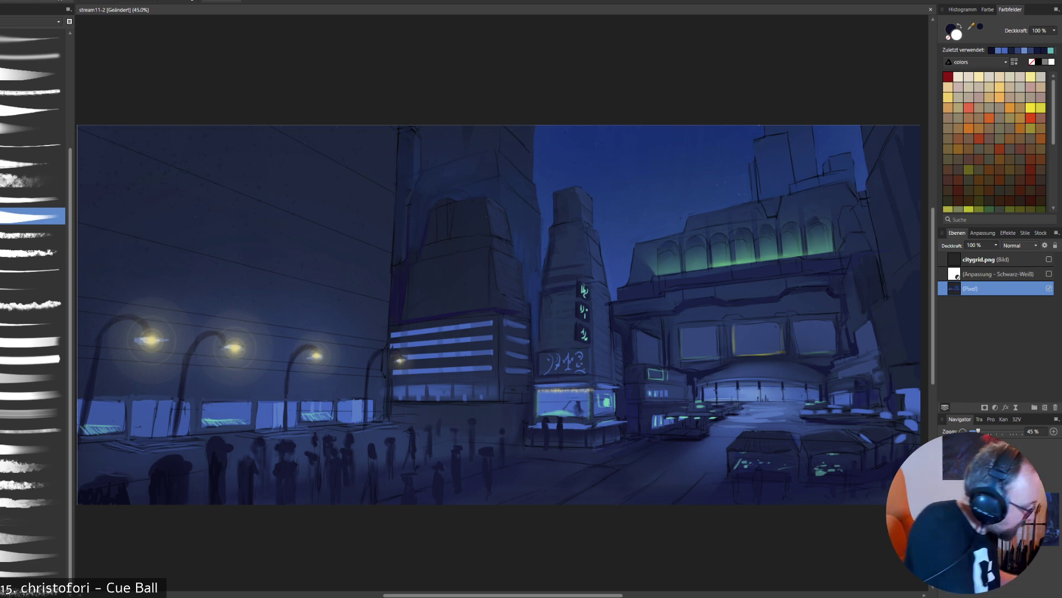
key("b")
key("bracketleft")
key("bracketleft")
key("bracketleft")
key("bracketleft")
key("bracketleft")
key("bracketleft")
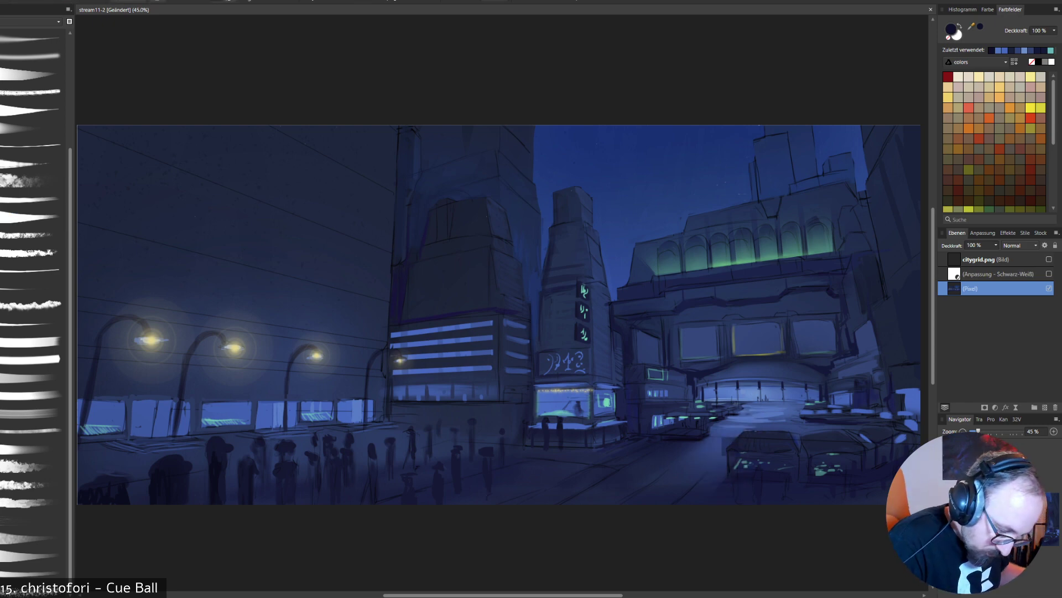
left_click(487, 463, "alt")
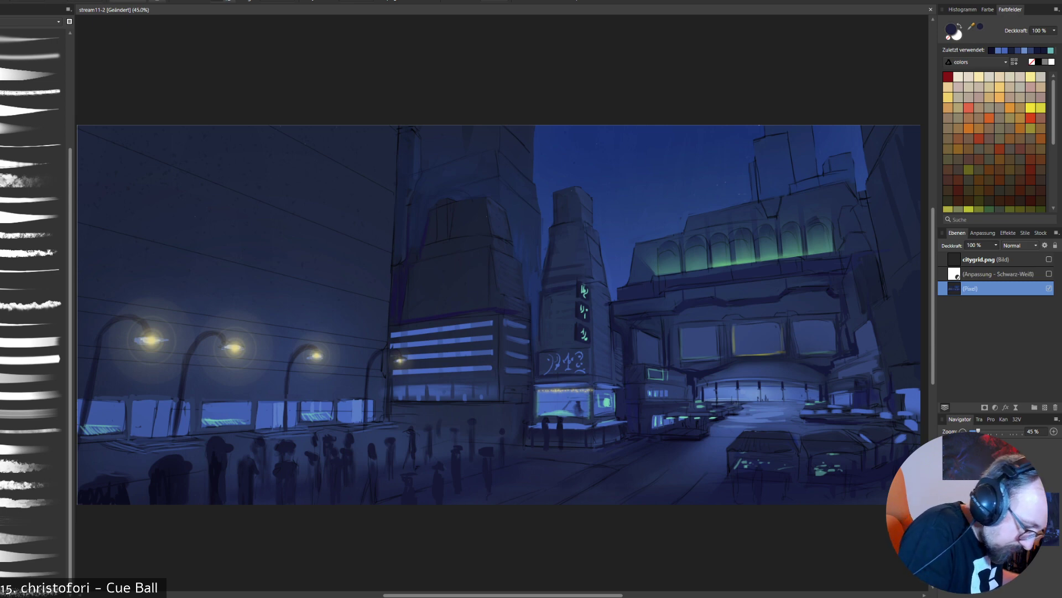
- Mix a dark purple from sampled navy, shade the stepped tower's edge and the kiosk's foot, and retouch the wall corner beside the window row
left_click(394, 289, "alt")
key("c")
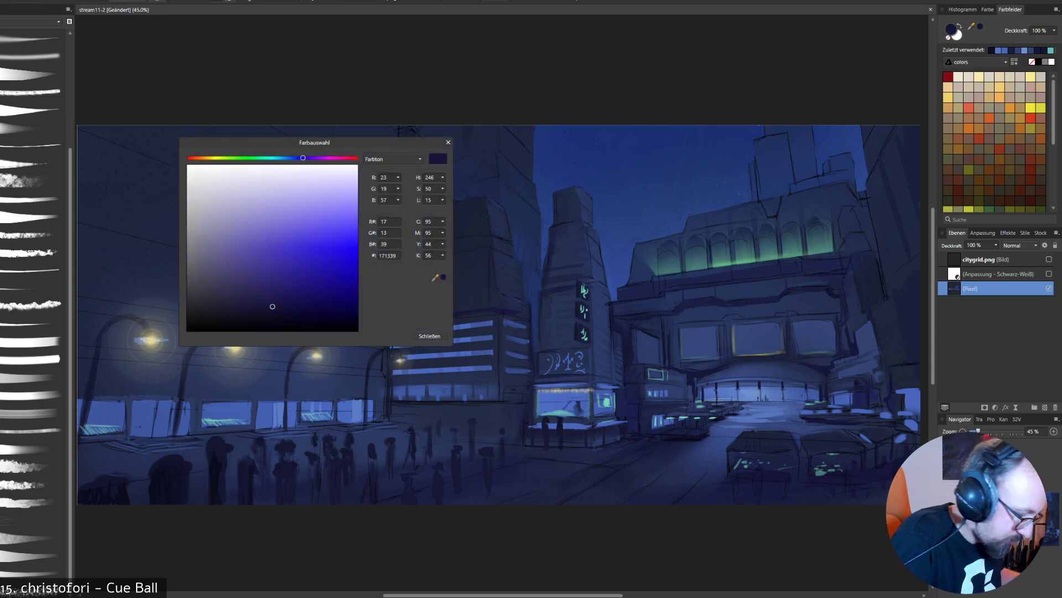
left_click_drag(272, 306, 286, 310)
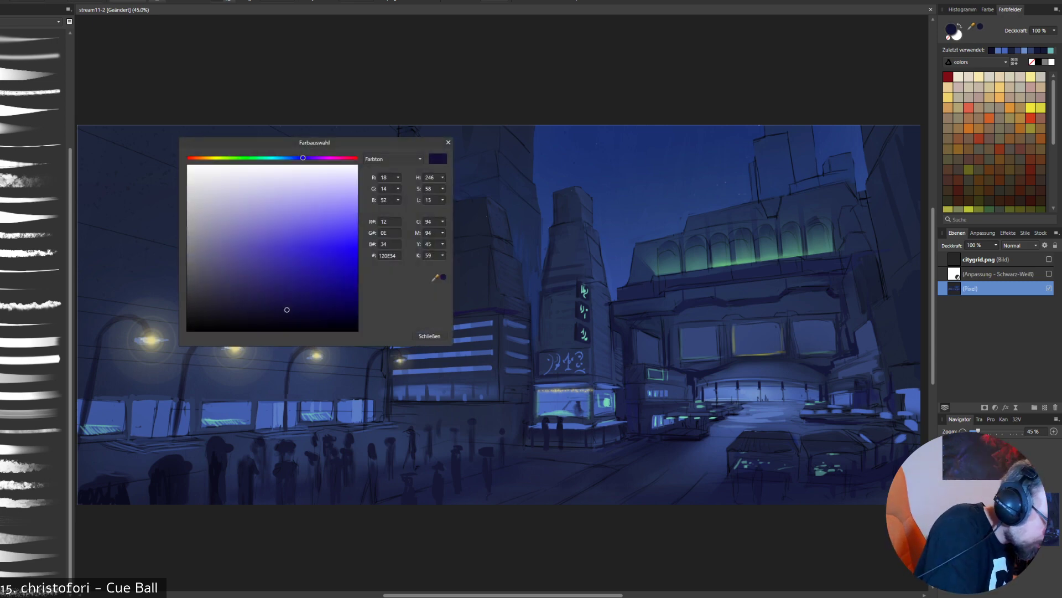
left_click_drag(302, 158, 315, 158)
left_click(430, 335)
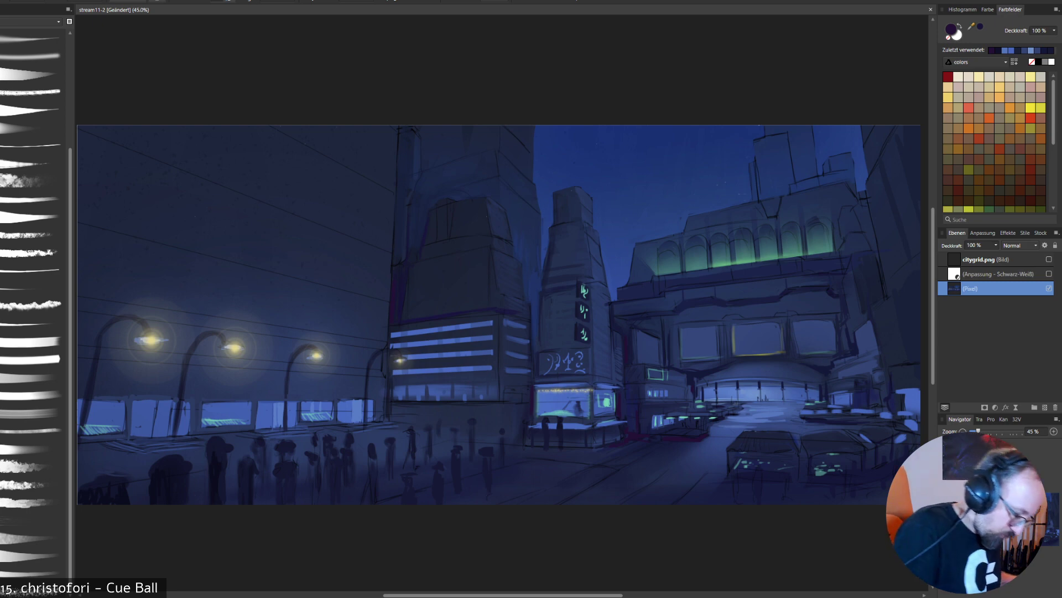
left_click(380, 403, "alt")
left_click_drag(384, 396, 384, 416)
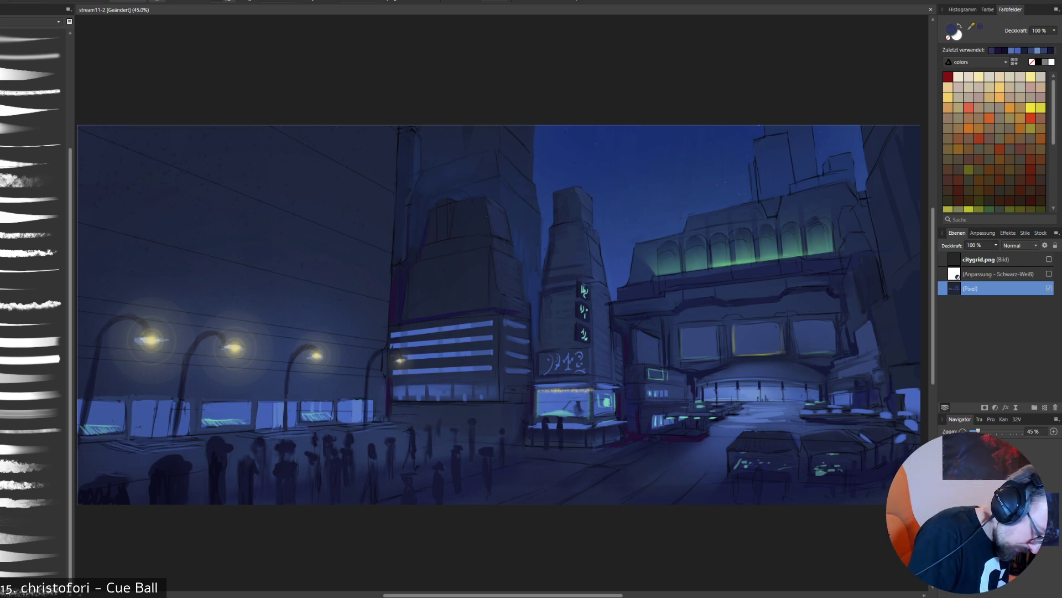
- Sample dark purple from the shaded wall edge and extend the purple shading up along the boundary between the large wall and the stepped tower
left_click(406, 415, "alt")
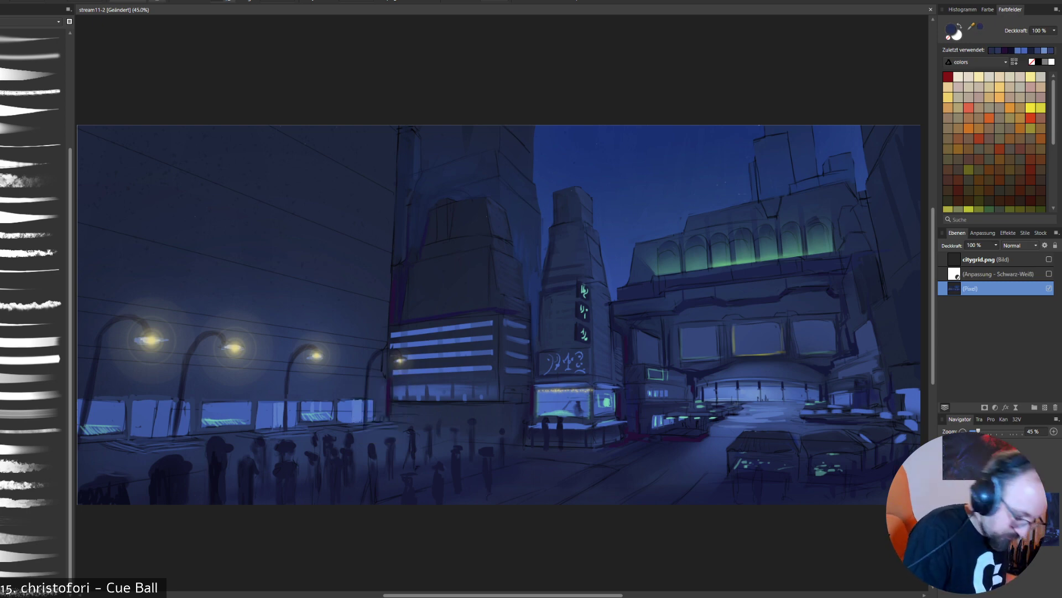
left_click(391, 310, "alt")
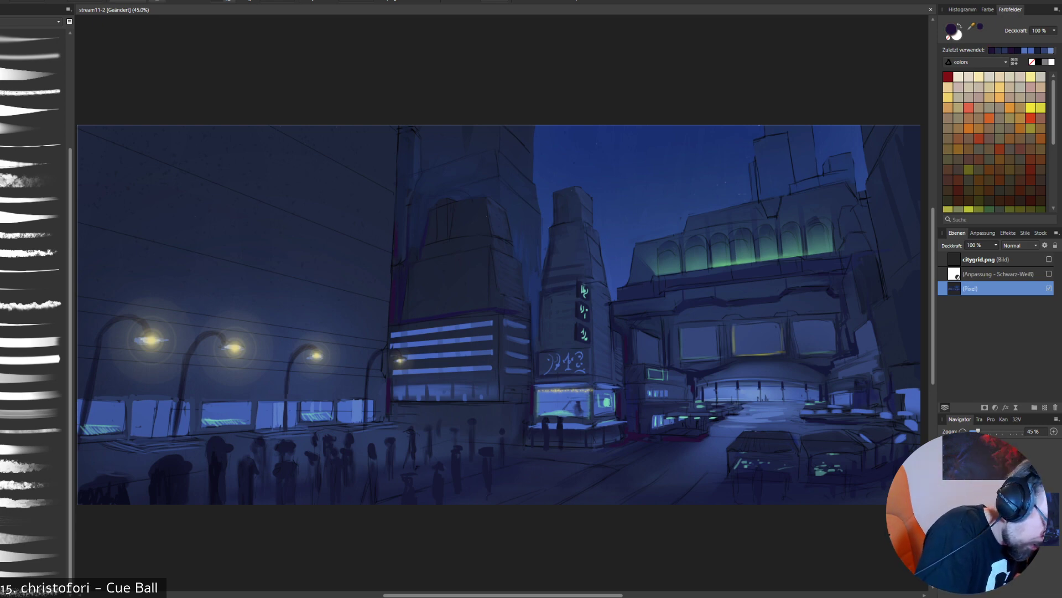
left_click_drag(402, 211, 399, 258)
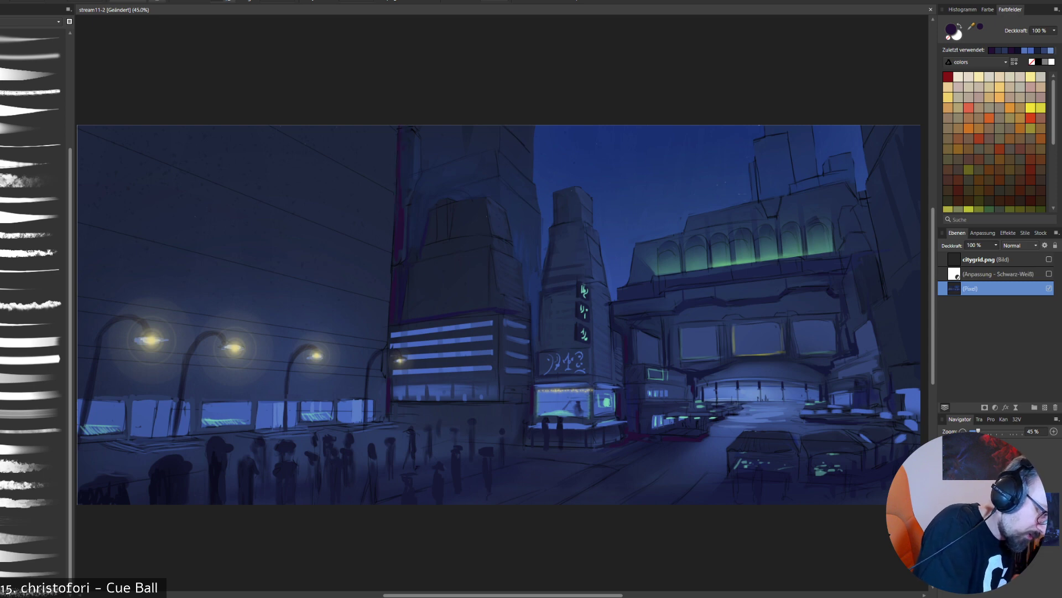
left_click_drag(402, 156, 402, 187)
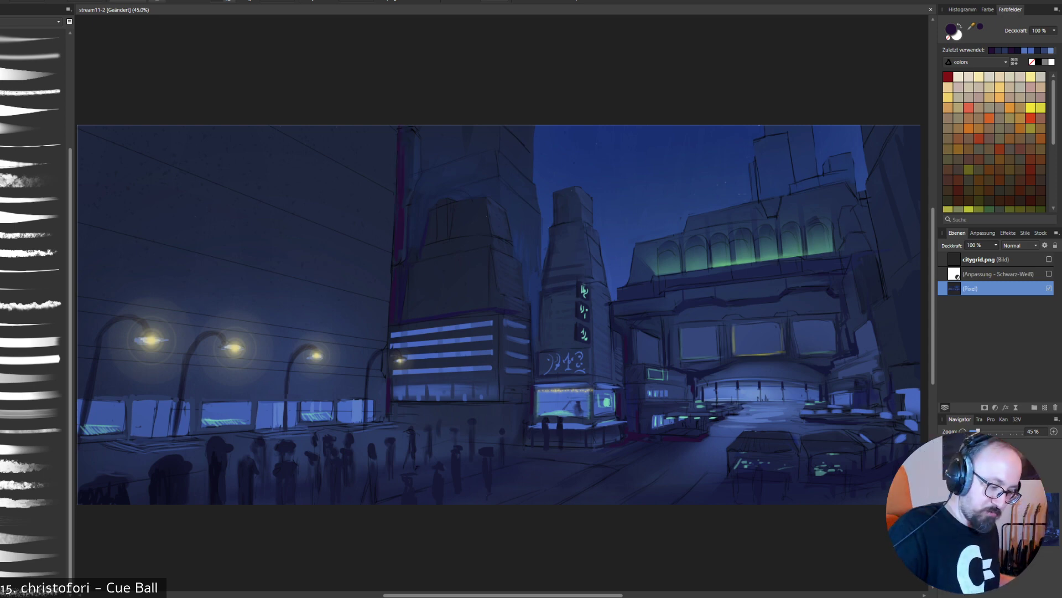
- Sample navy tones from the stepped tower, adjust the brush opacity and softly blend the tones into its lower facade
left_click(408, 244, "alt")
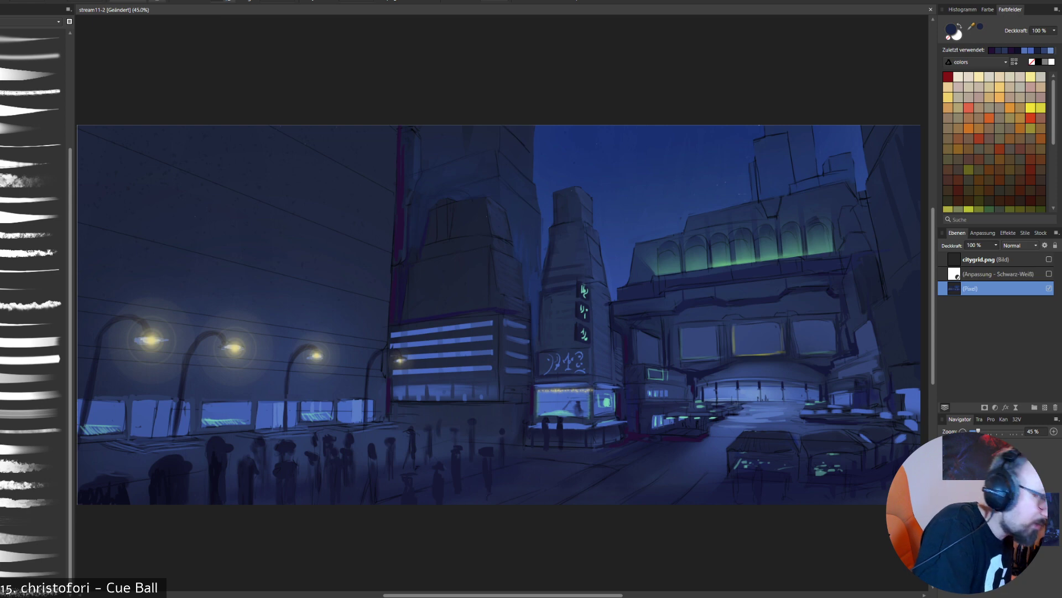
right_click(431, 90)
left_click(469, 126)
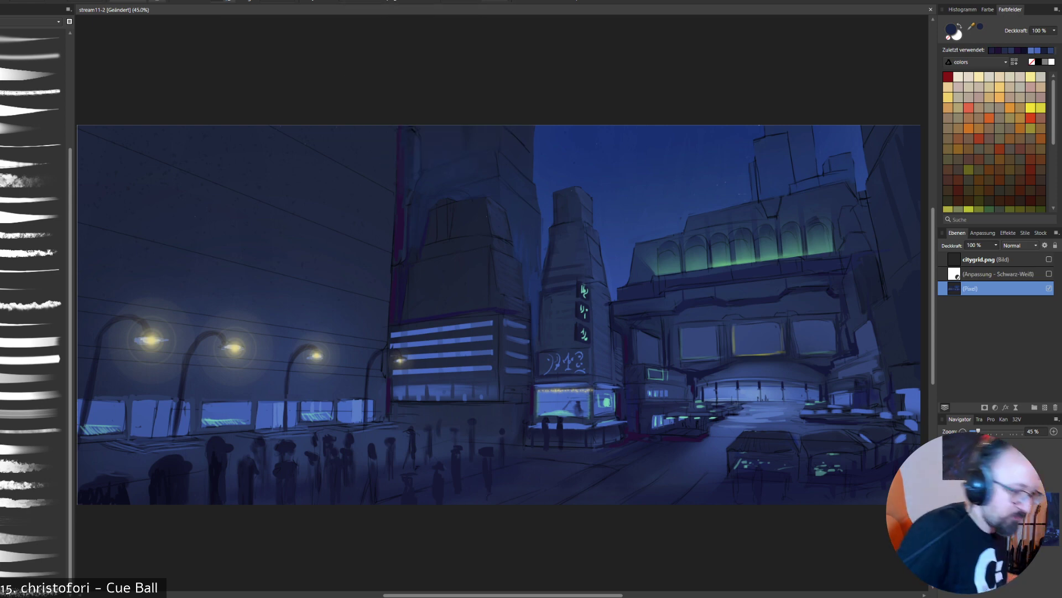
left_click(469, 281, "alt")
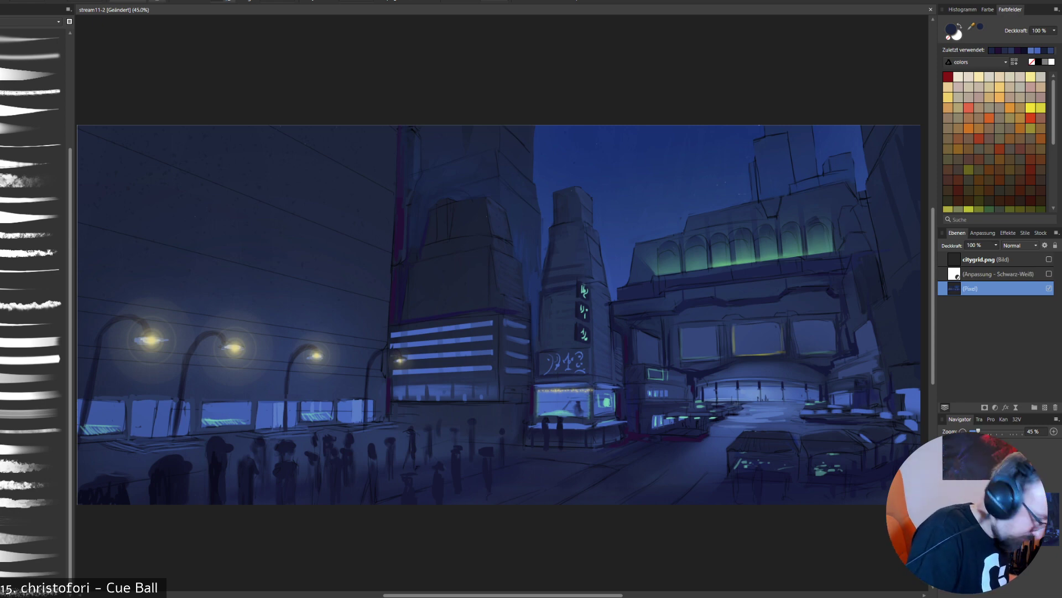
right_click(480, 273)
left_click(517, 310)
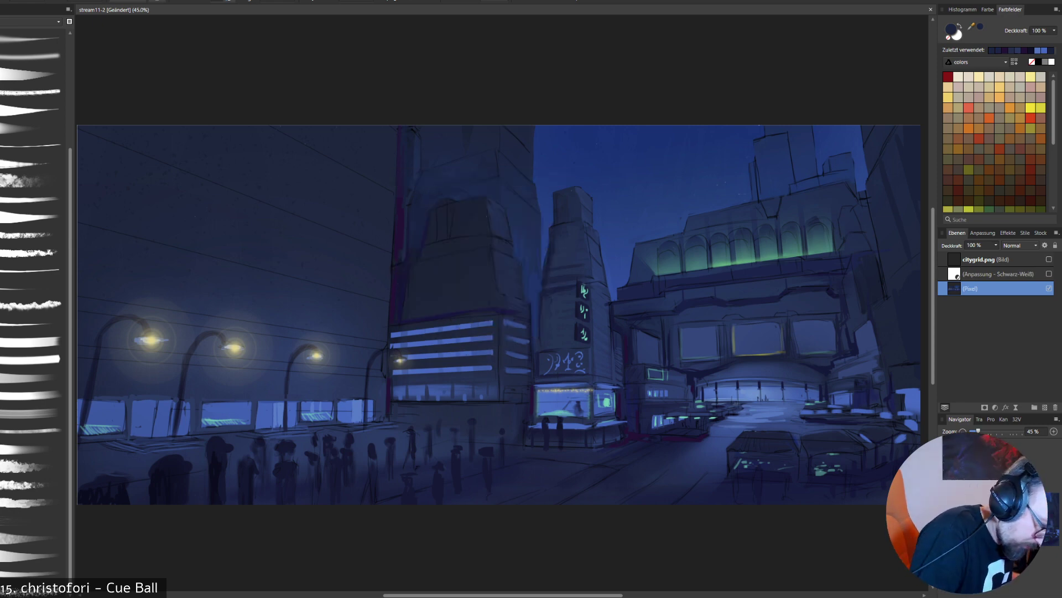
left_click(416, 244, "alt")
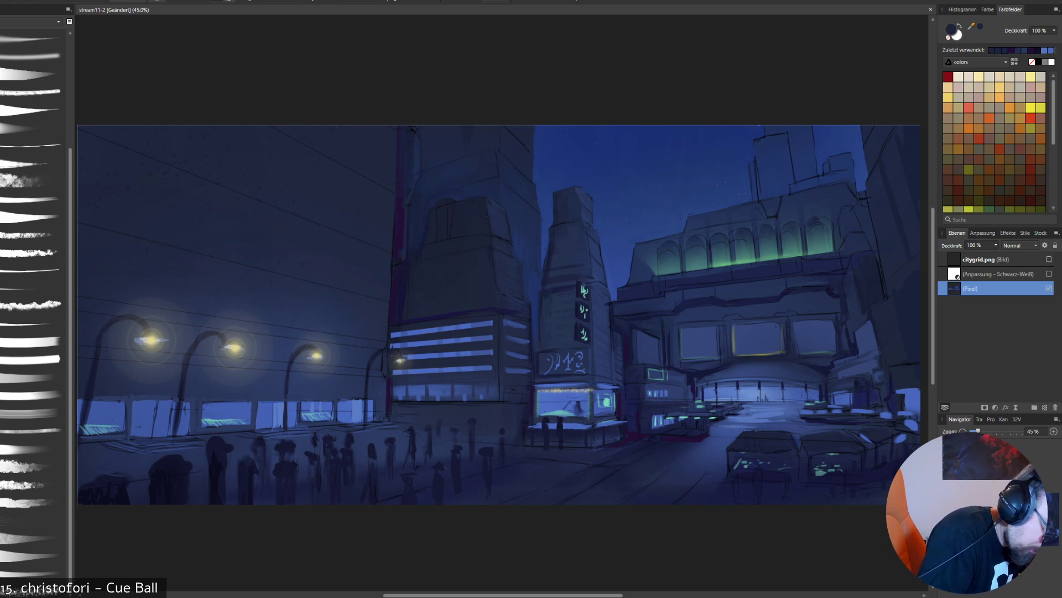
- Sample dark purple and shade the ledge above the lit window rows and the side walls of the arched station building
left_click(439, 315, "alt")
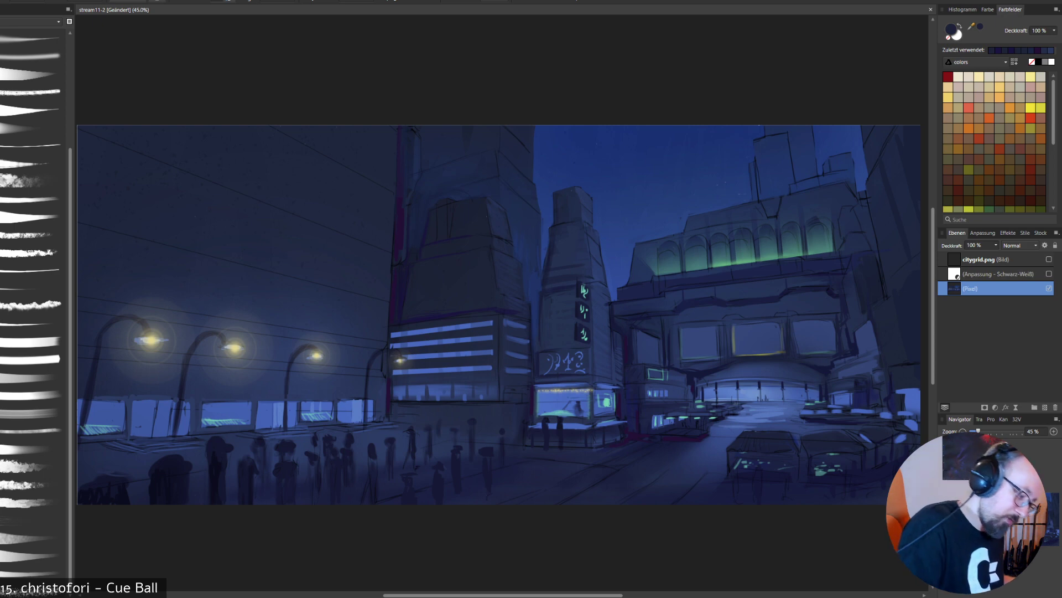
left_click(433, 316, "alt")
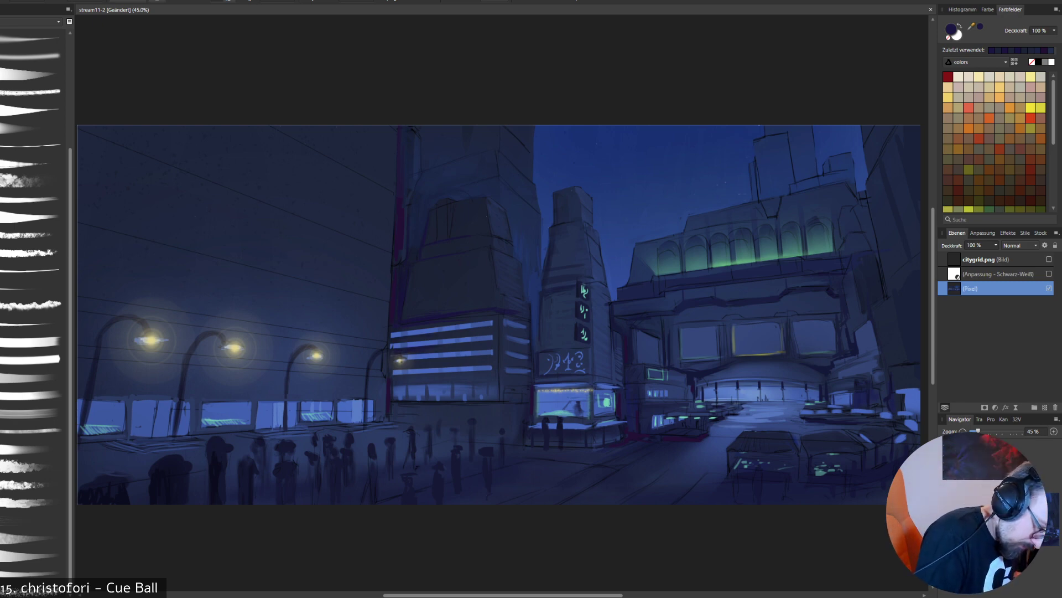
left_click_drag(394, 363, 429, 375)
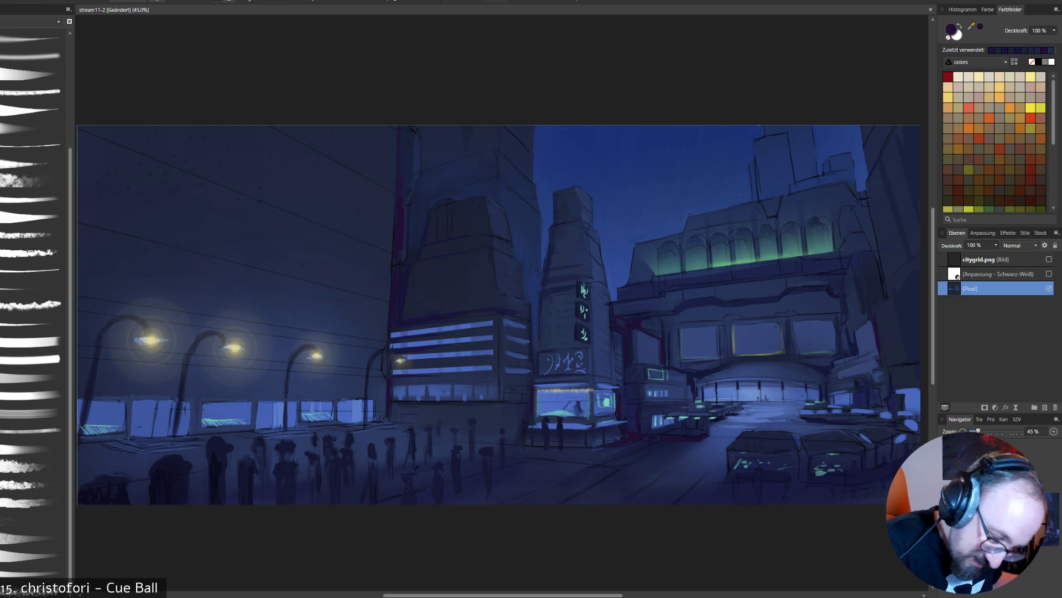
- Check the painting in black and white and against the citygrid.png perspective grid, leaving both layers hidden
left_click(1049, 274)
left_click(1049, 274)
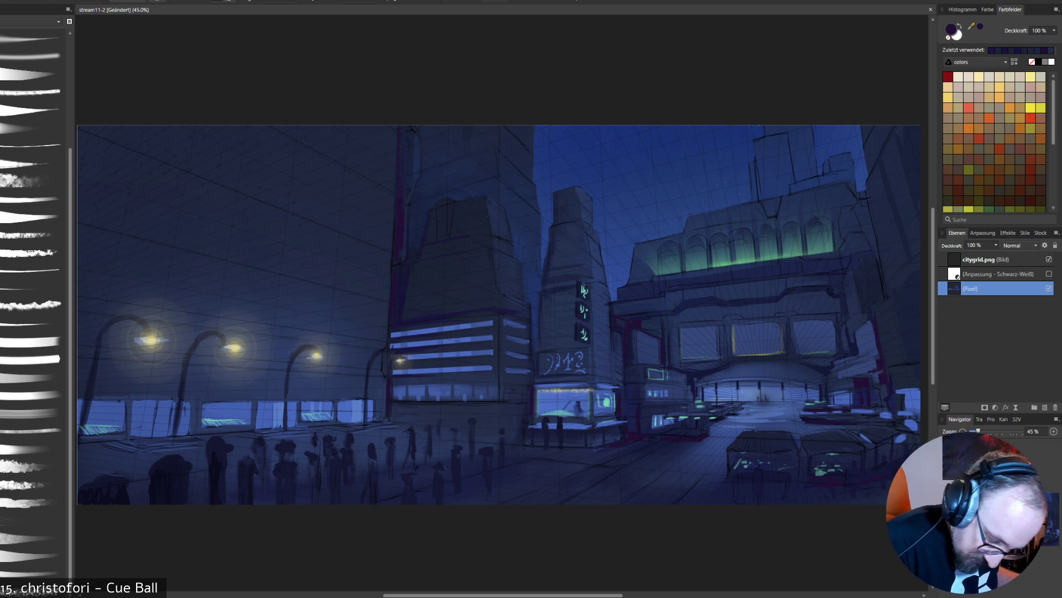
left_click(1049, 259)
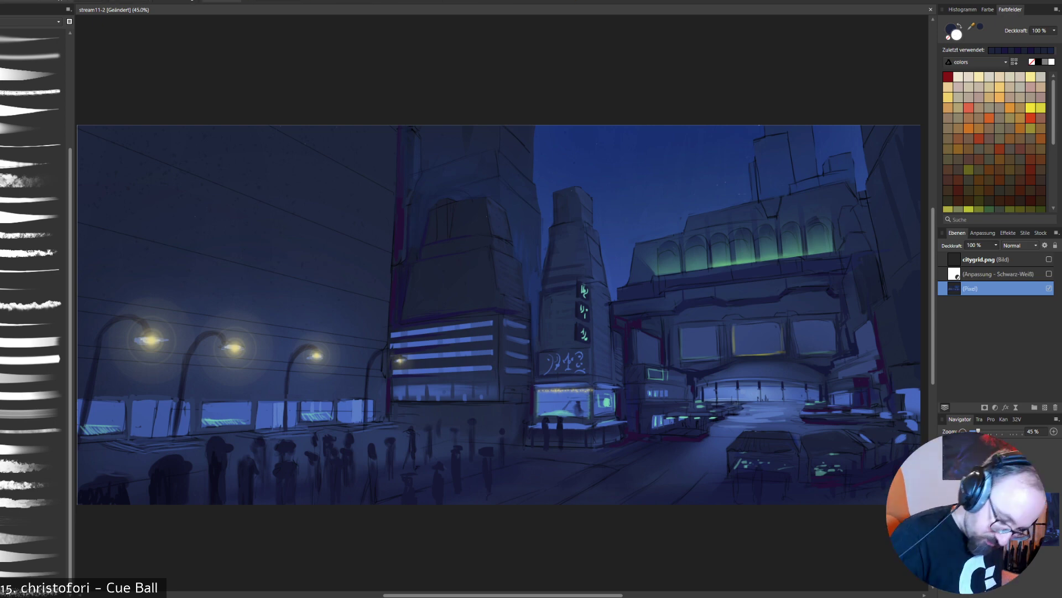
- Outline the tops of the three foreground market stall roofs with lasso selections
left_click(728, 450)
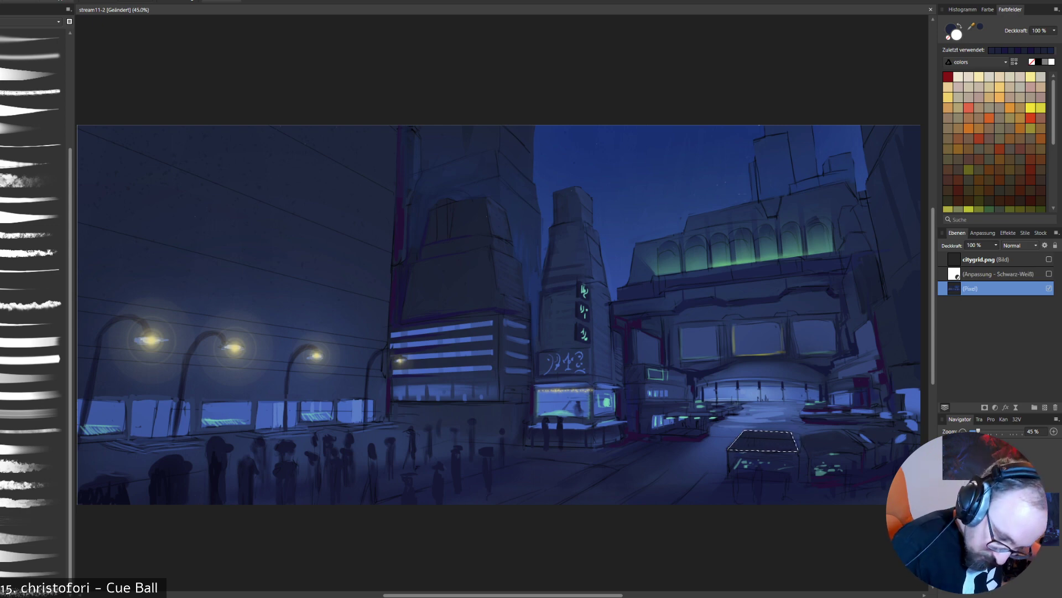
left_click(809, 455)
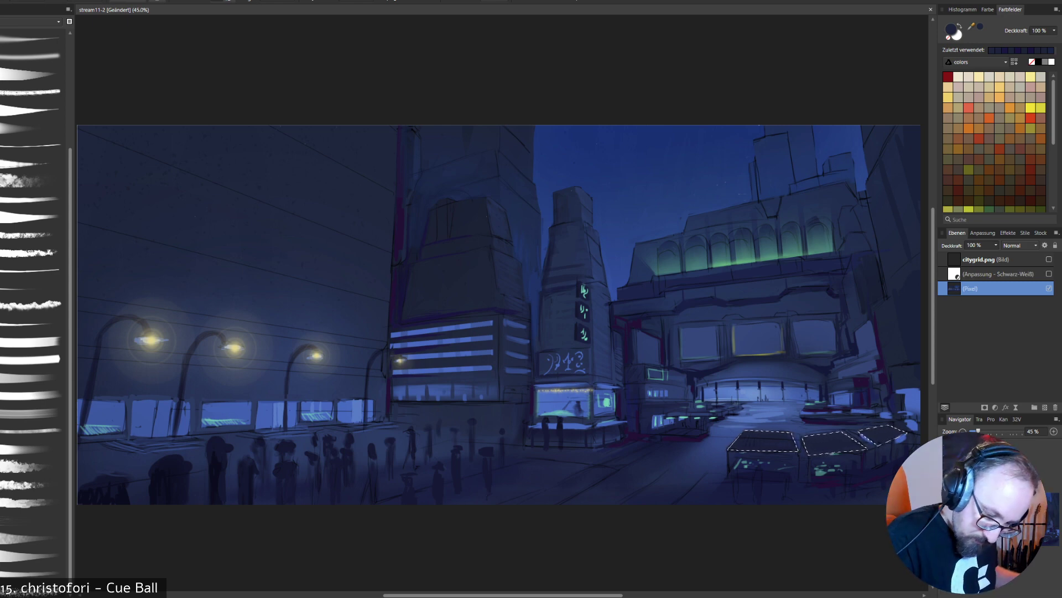
left_click(912, 398, "alt")
left_click_drag(744, 444, 882, 436)
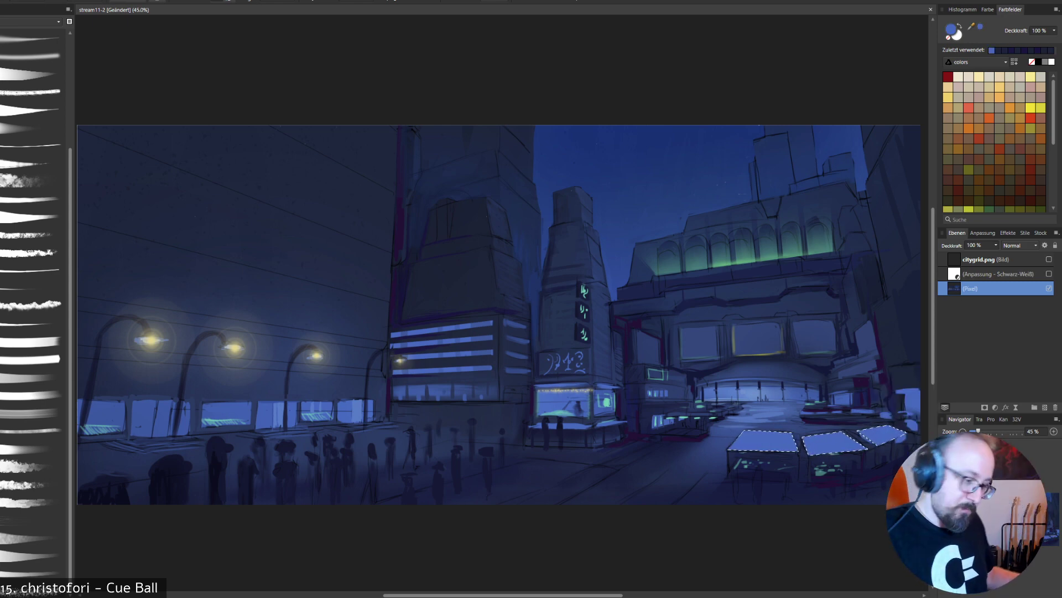
key("ctrl+z")
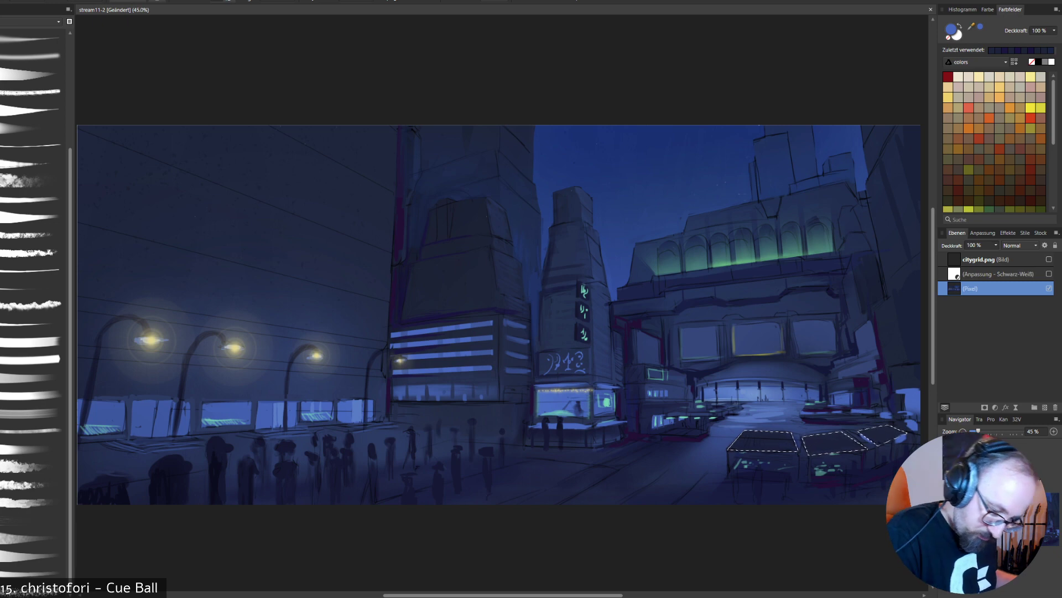
left_click(813, 334, "alt")
left_click_drag(744, 443, 874, 435)
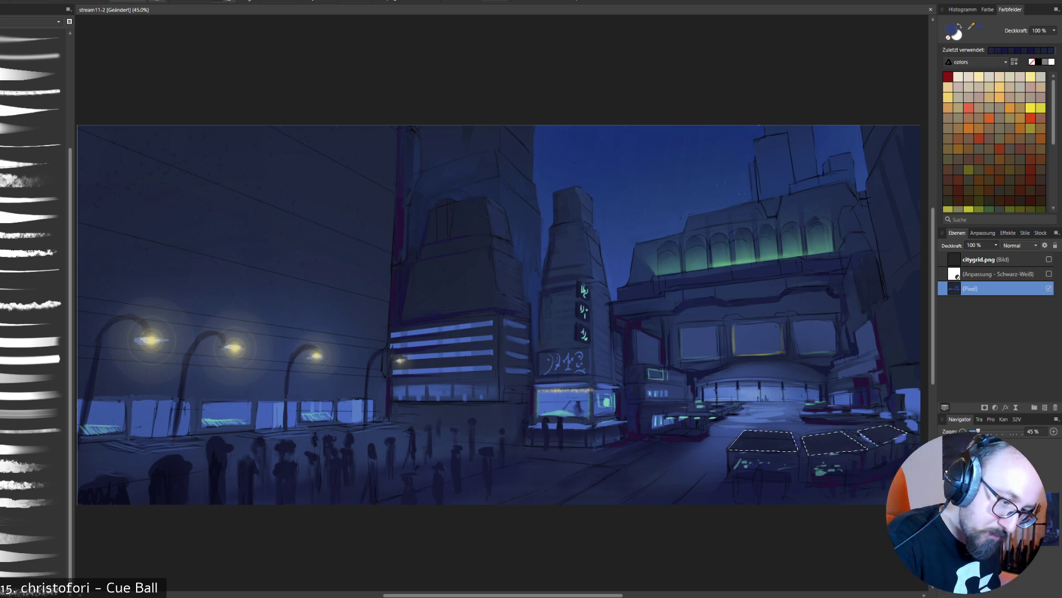
double_click(951, 30)
left_click_drag(253, 276, 218, 258)
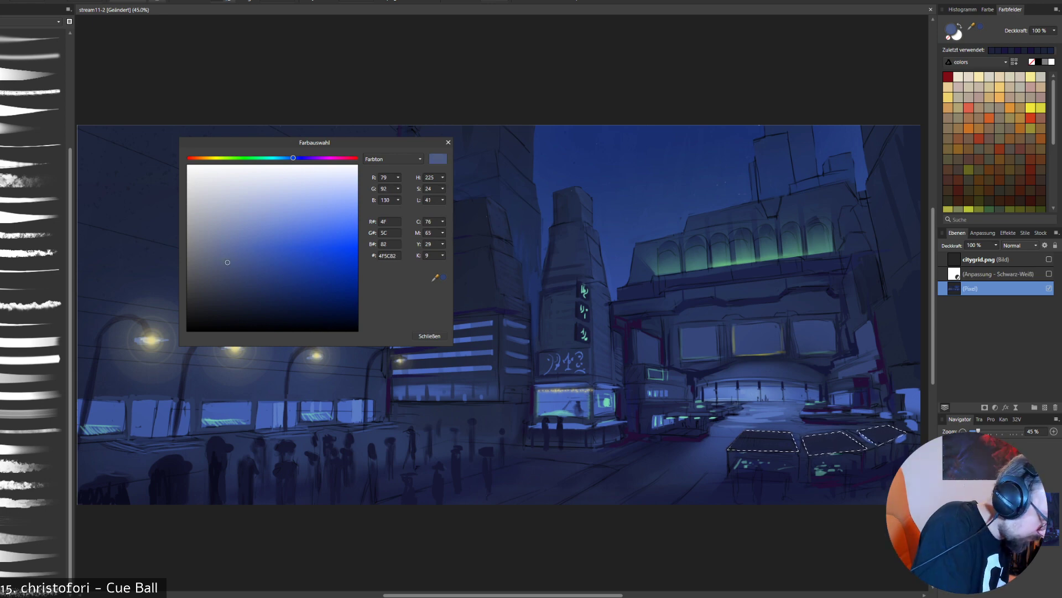
left_click(429, 336)
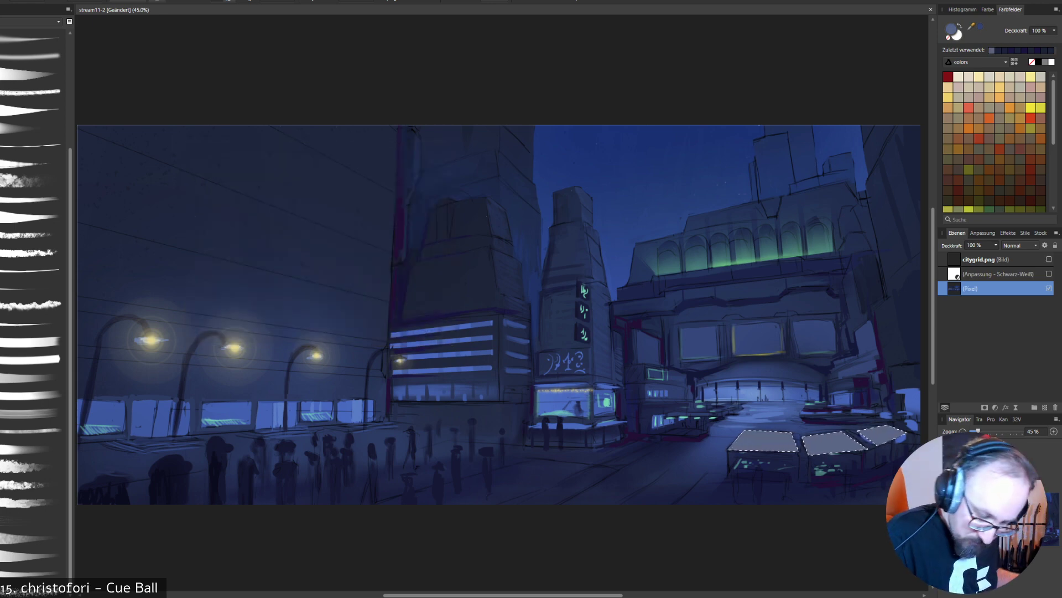
key("ctrl+z")
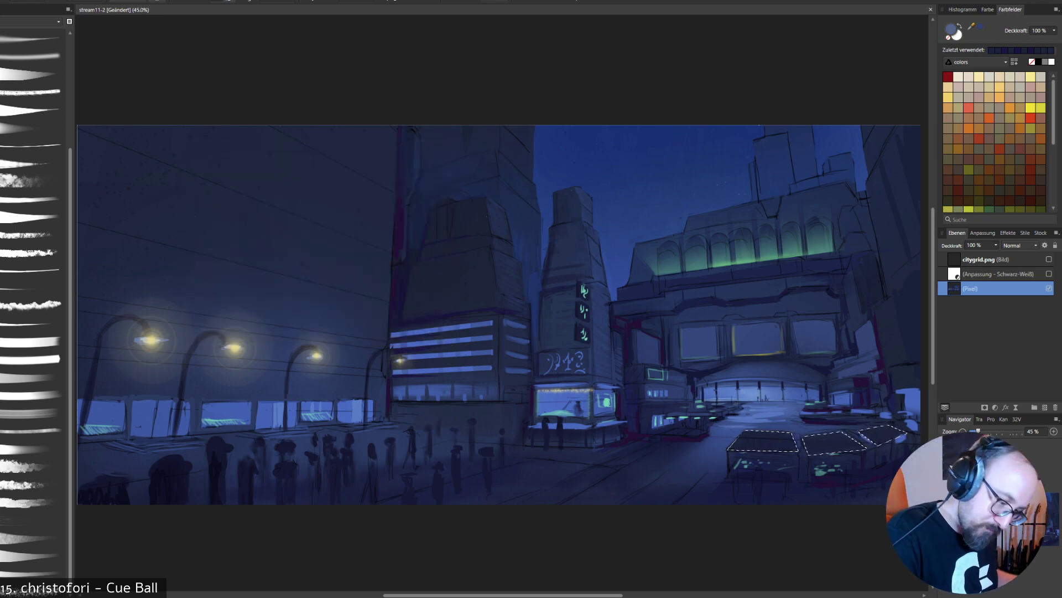
left_click(767, 245, "alt")
left_click_drag(744, 442, 825, 436)
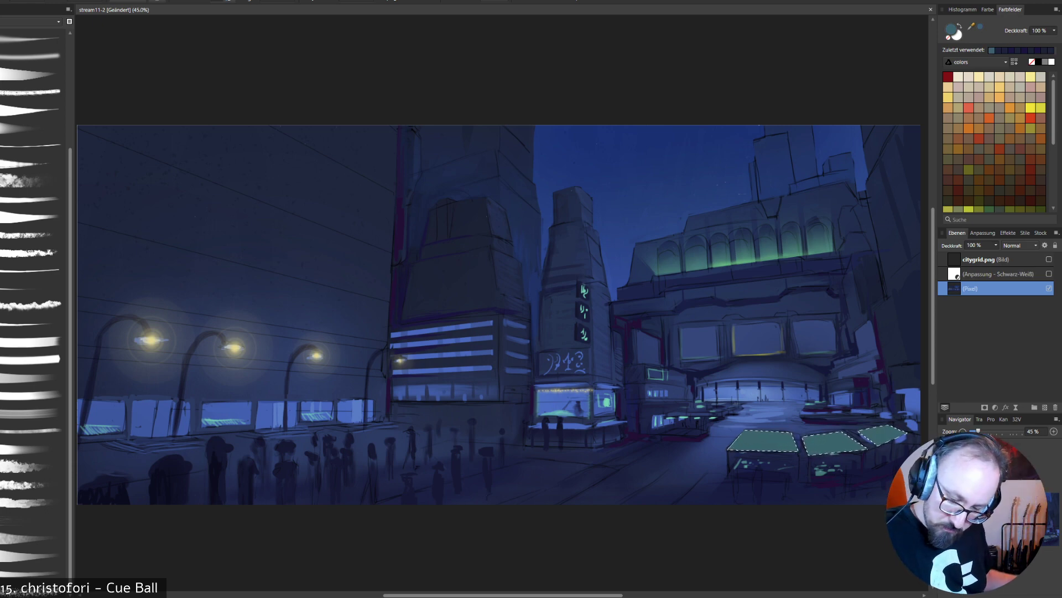
key("ctrl+z")
- Sample muted blue from the station's middle window, glaze it over the selected stall roofs at 30% opacity and clear the selection
left_click(757, 339, "alt")
left_click_drag(743, 442, 793, 442)
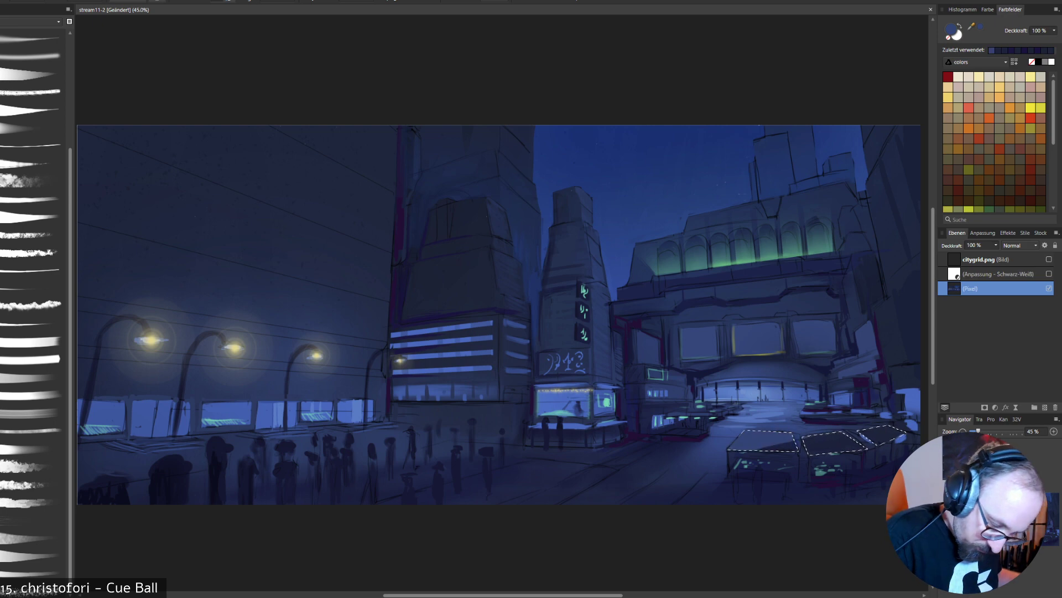
key("ctrl+z")
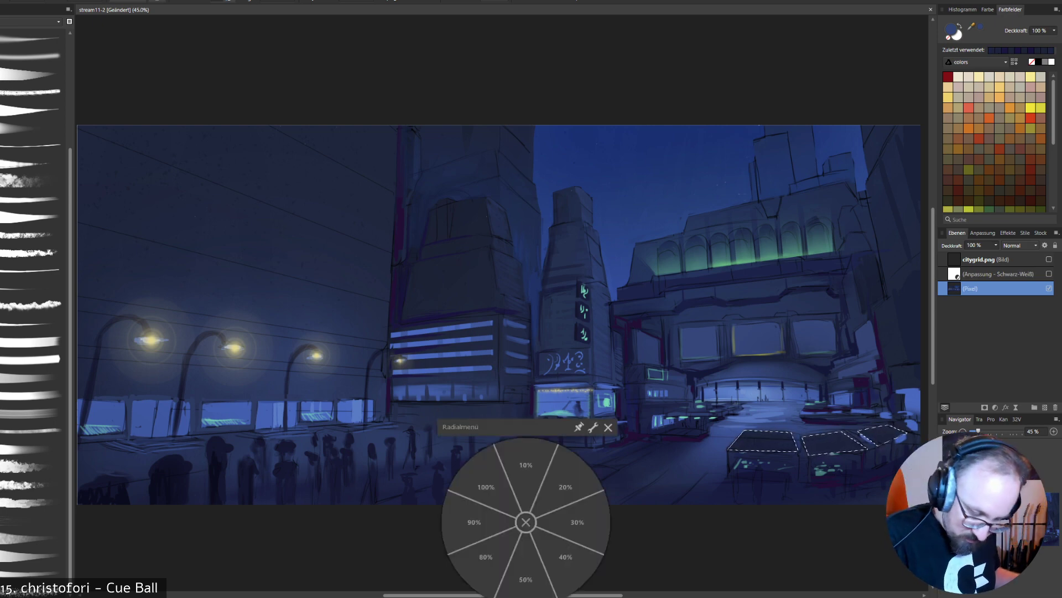
left_click(577, 522)
left_click_drag(742, 441, 894, 436)
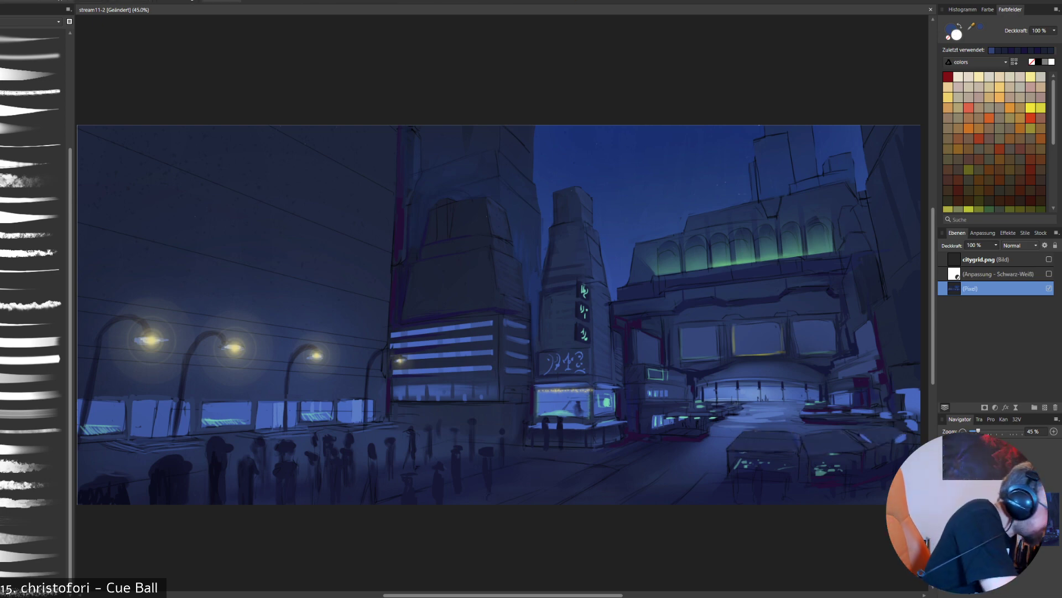
- Restore the brush opacity to 100% and paint blue edges and stripes on the stall roofs, using the citygrid.png layer temporarily as a perspective guide
right_click(806, 462)
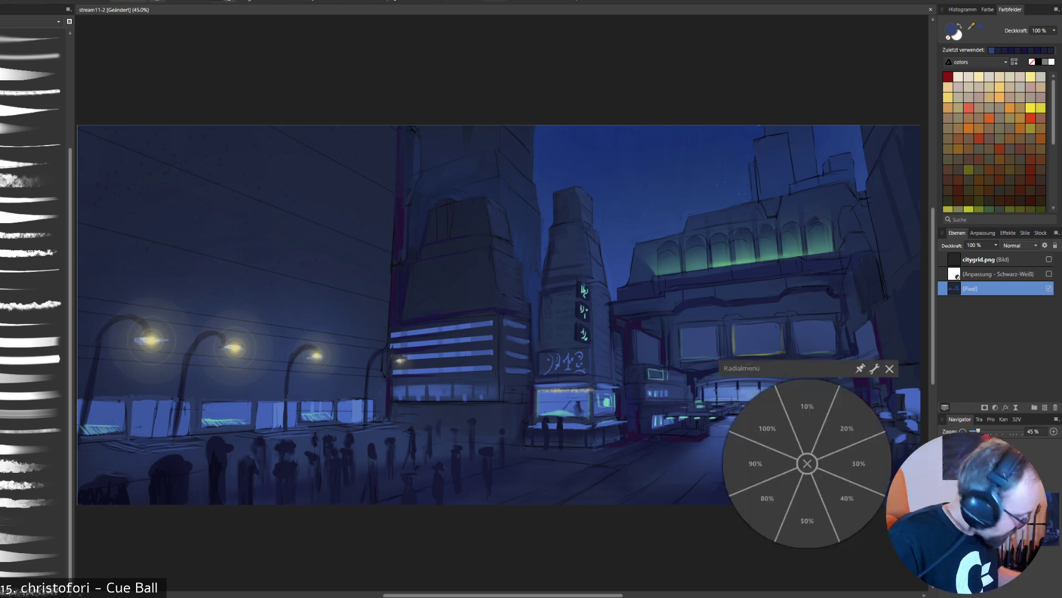
left_click(767, 426)
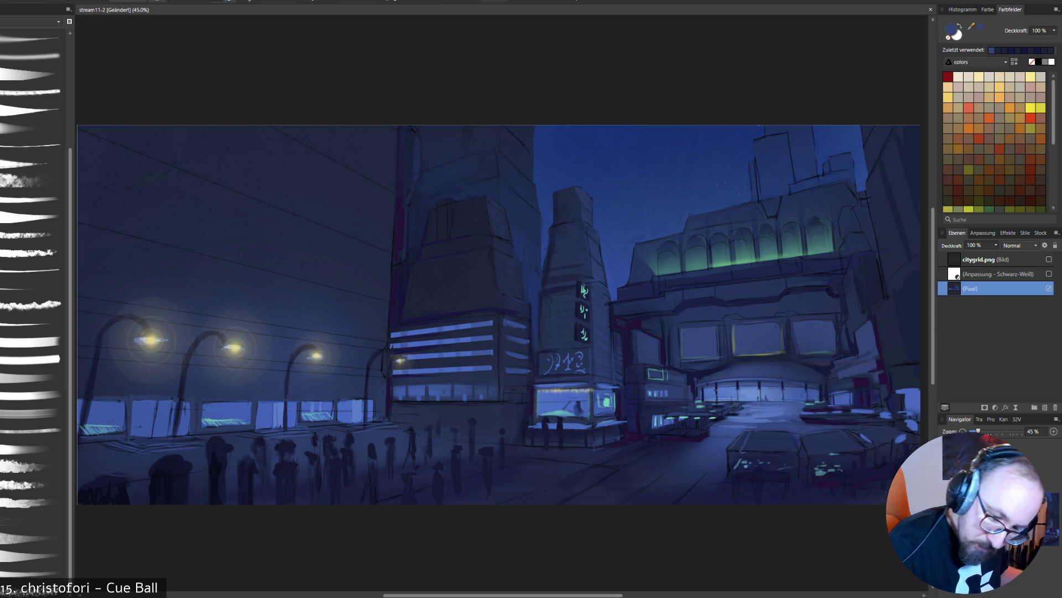
left_click(1049, 259)
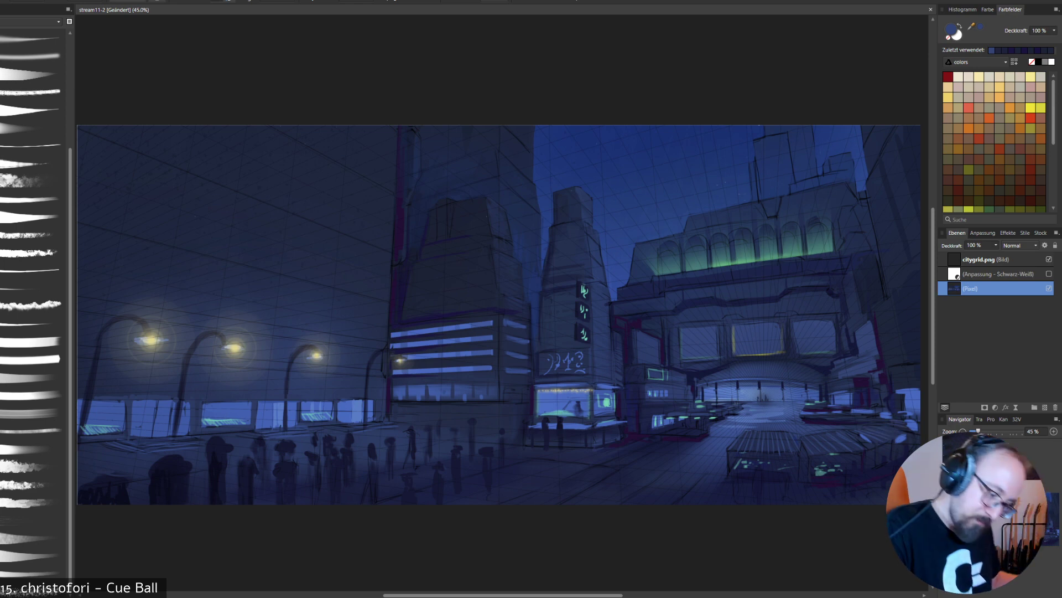
left_click(1049, 258)
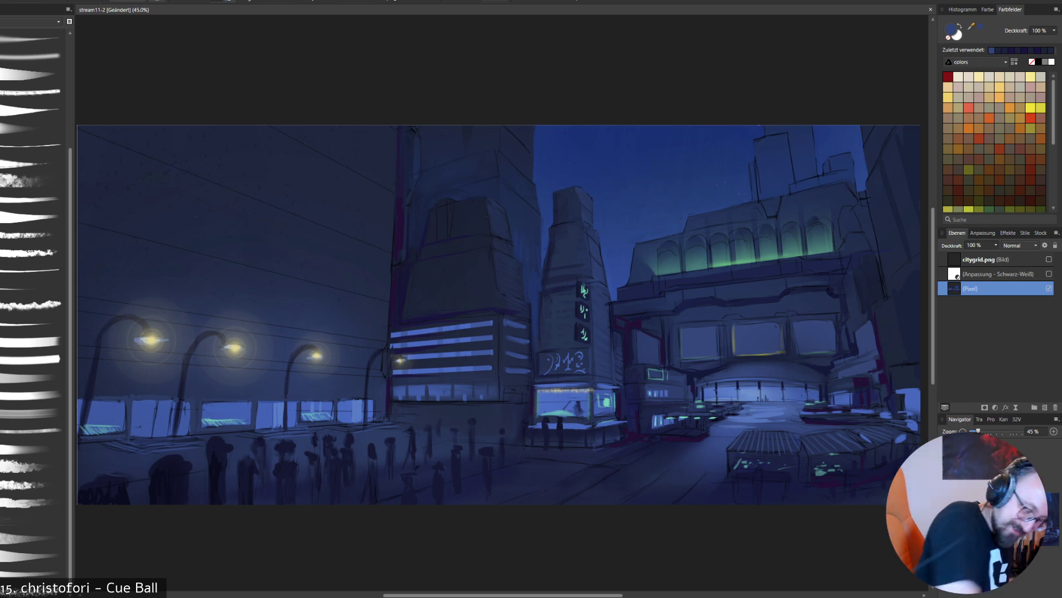
- Dab light blue sampled from the plaza and dark purple around the distant stalls, and add mint green accents along the foreground stall roofs
left_click(749, 412, "alt")
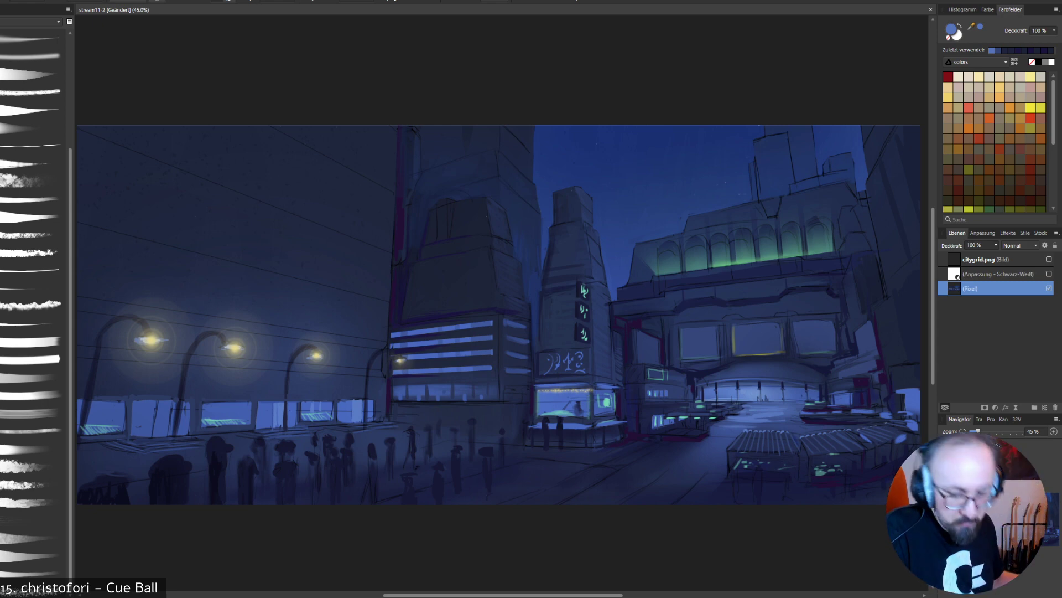
left_click(864, 416, "alt")
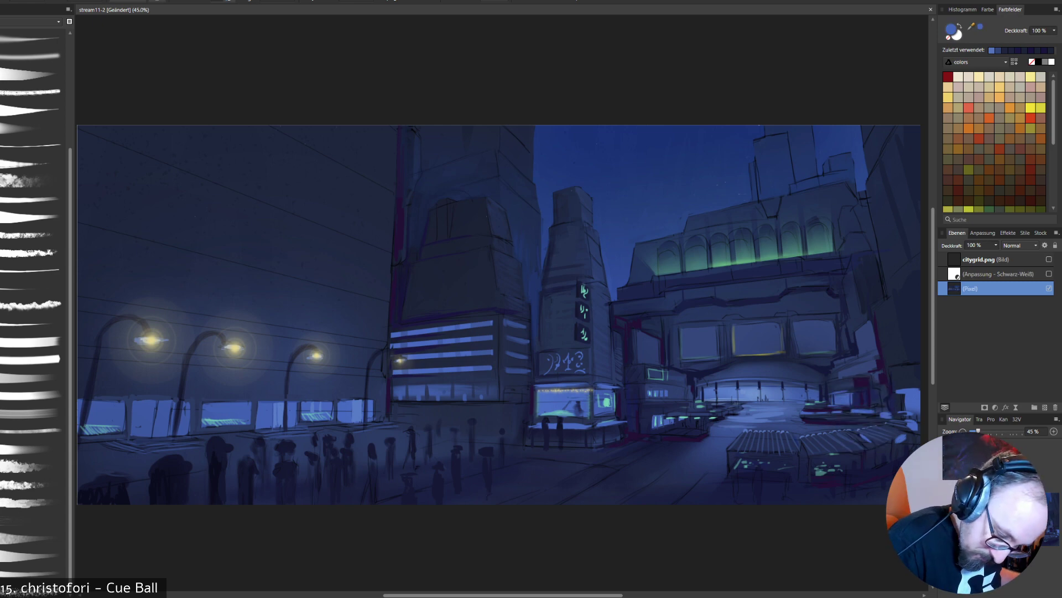
left_click_drag(838, 420, 854, 421)
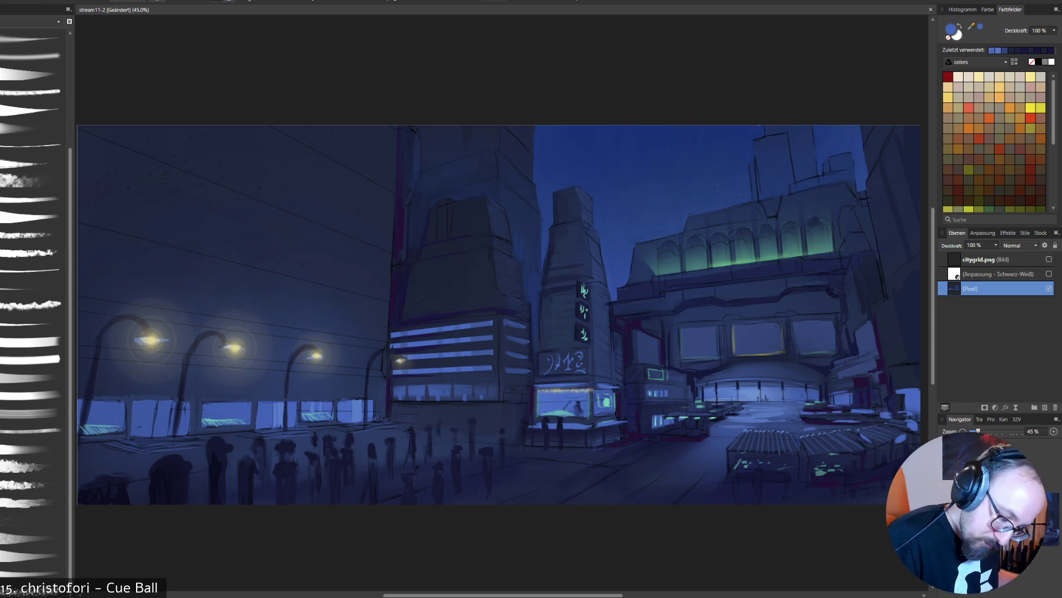
left_click(816, 421, "alt")
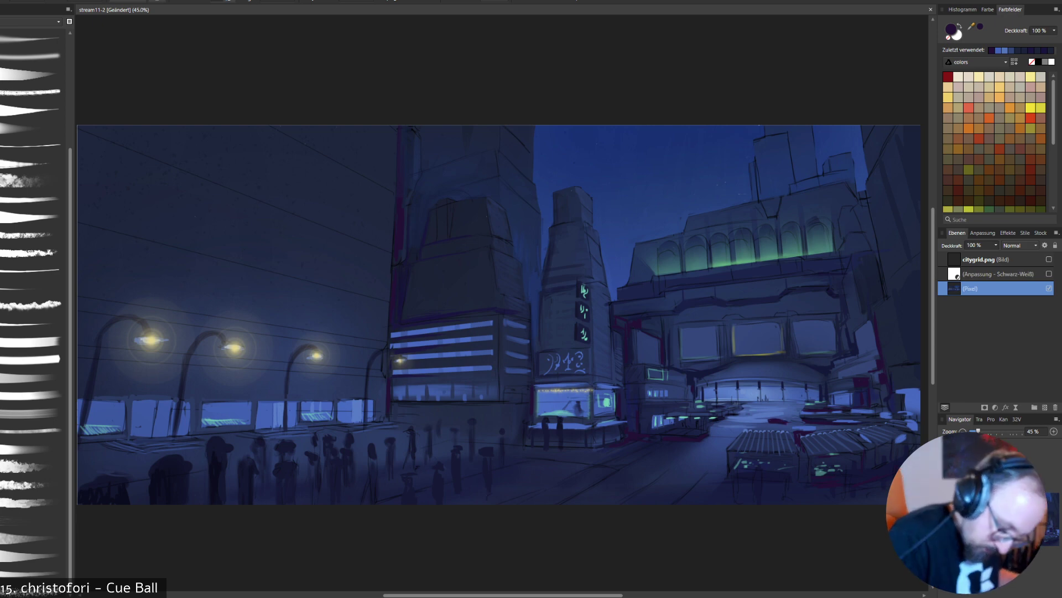
left_click(712, 420, "alt")
left_click_drag(728, 453, 733, 454)
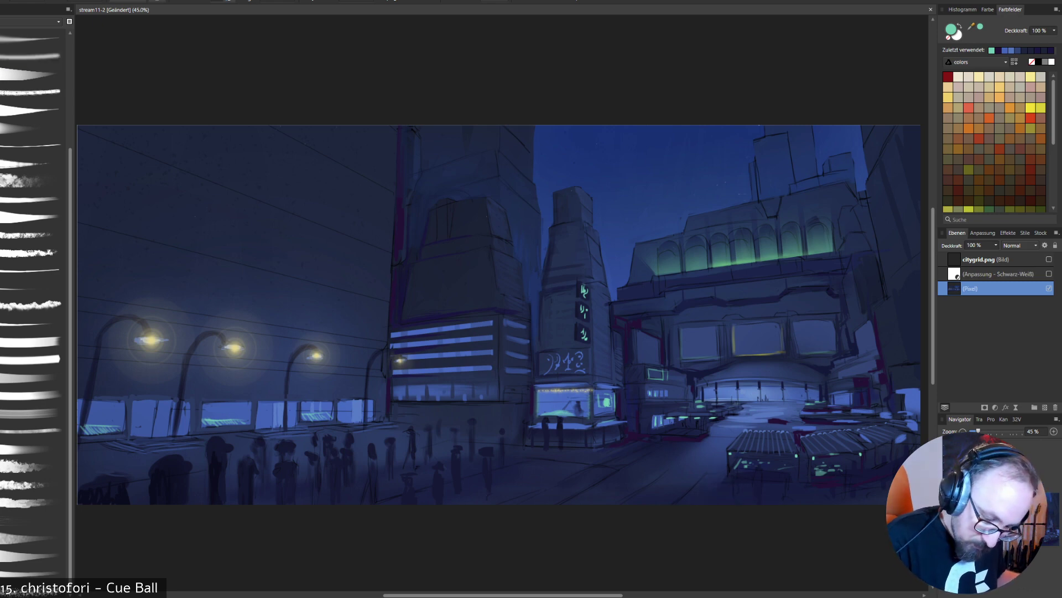
- Paint a soft mint green glow on the ground beneath the foreground market stalls, undoing the first stroke
right_click(853, 529)
left_click(883, 528)
left_click_drag(736, 479, 698, 501)
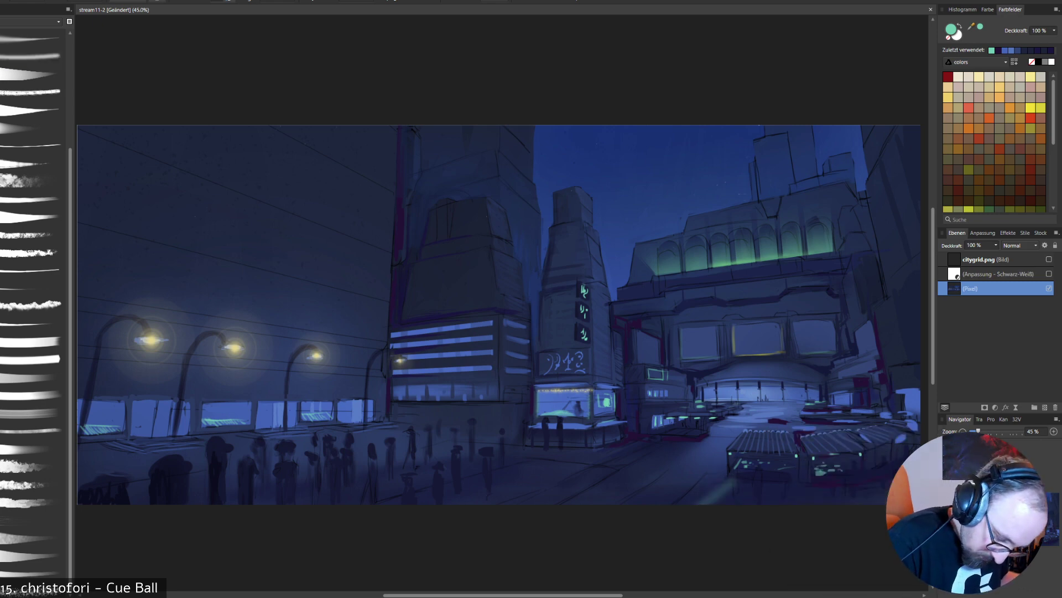
key("ctrl+z")
right_click(816, 485)
left_click(855, 451)
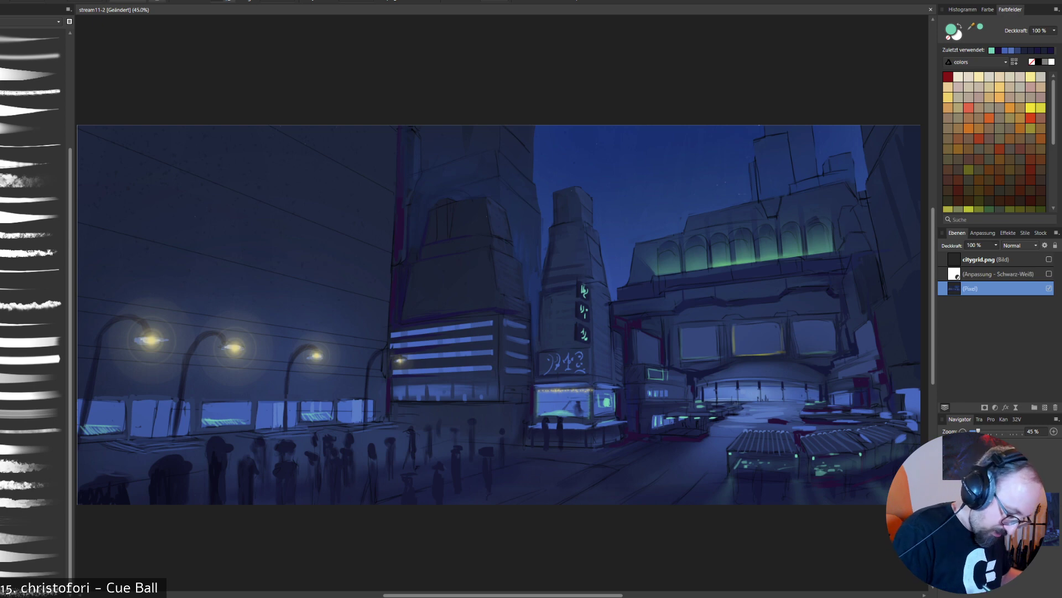
- Refine the station's green-lit arches and surrounding wall with sampled navy and teal, and add dark purple at the facade's upper corner
key("alt")
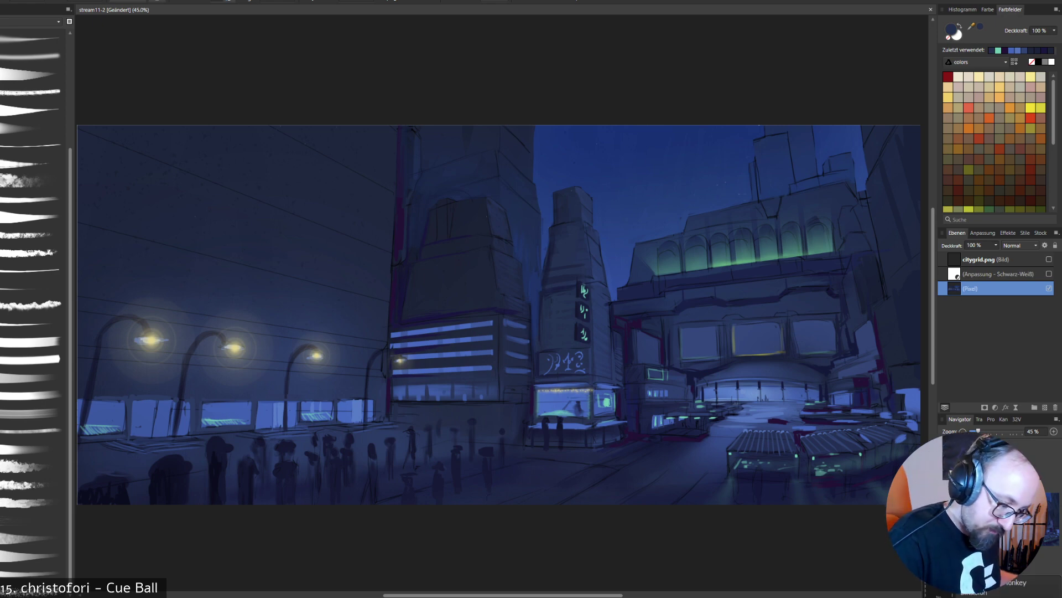
left_click(32, 216)
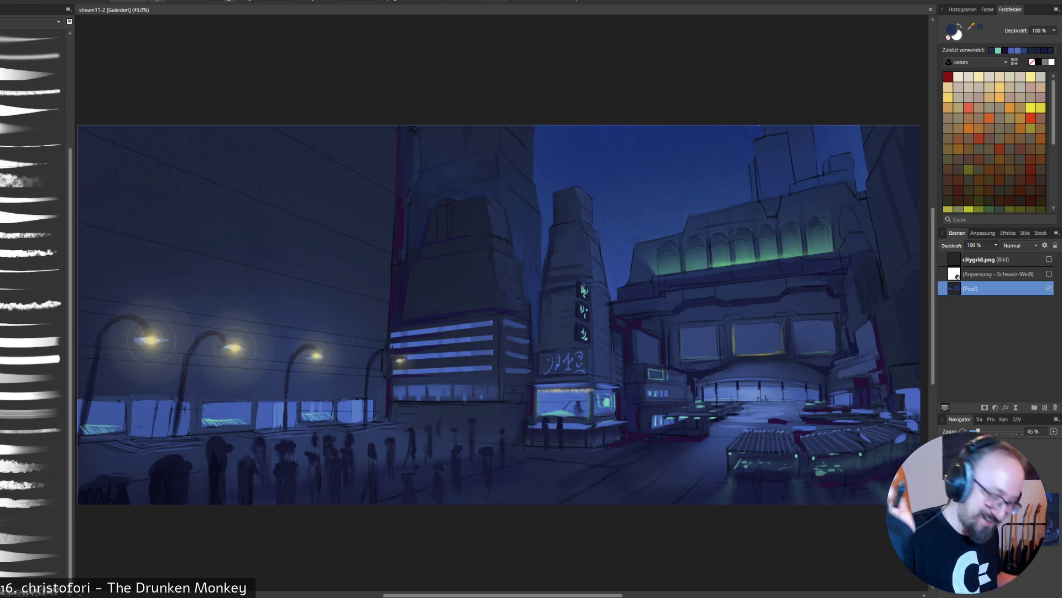
right_click(797, 193)
left_click(797, 193)
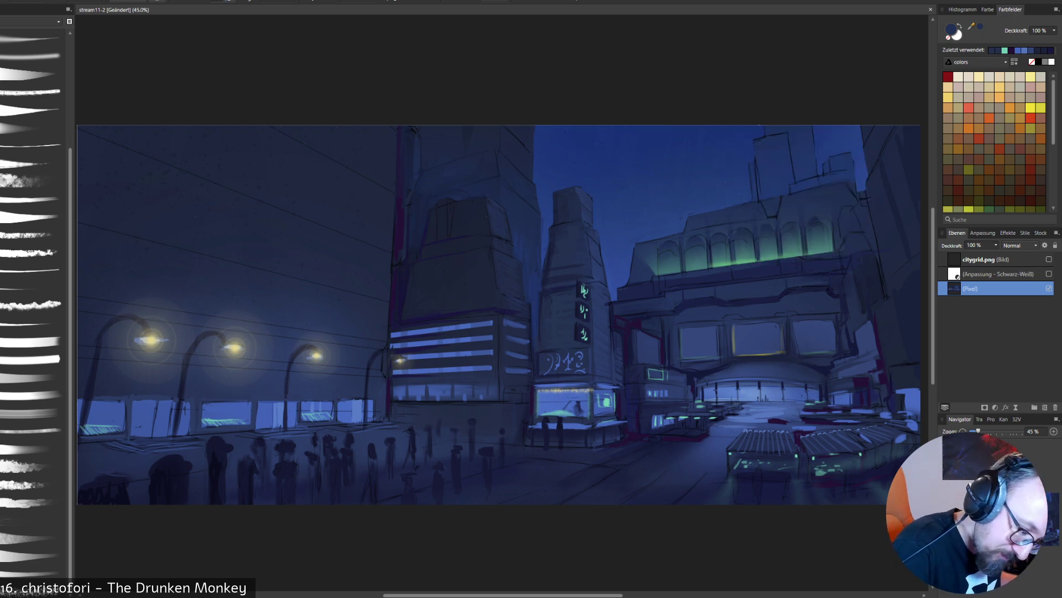
left_click(791, 225, "alt")
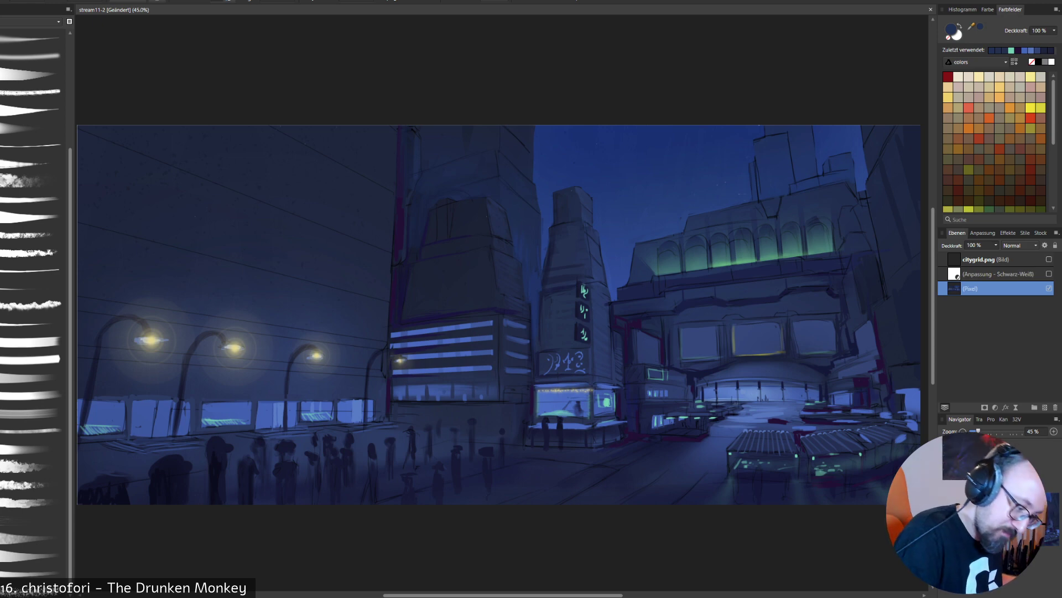
left_click(791, 228, "alt")
left_click(790, 228, "alt")
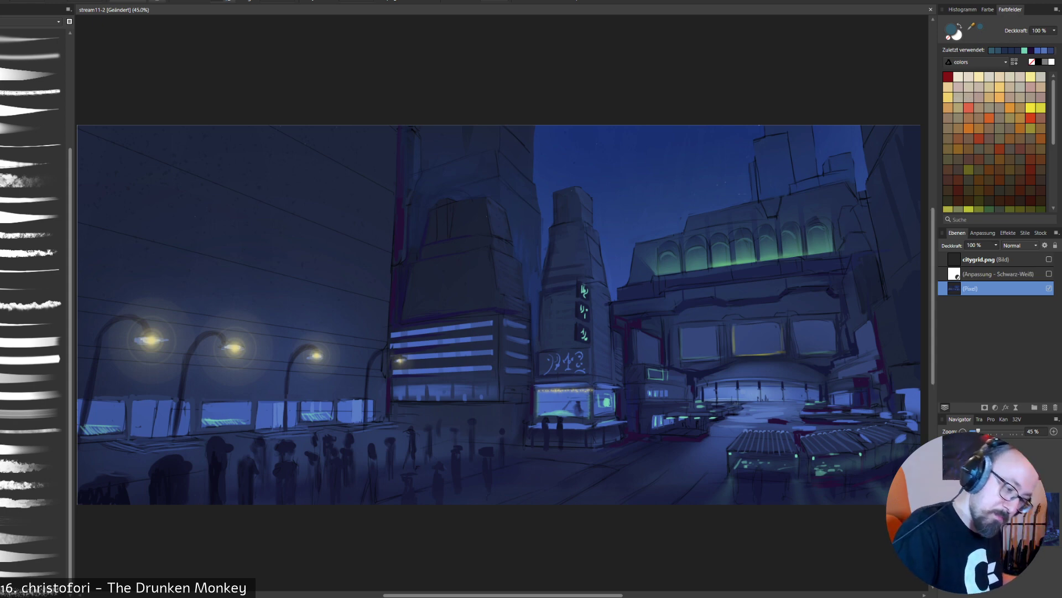
left_click(644, 259, "alt")
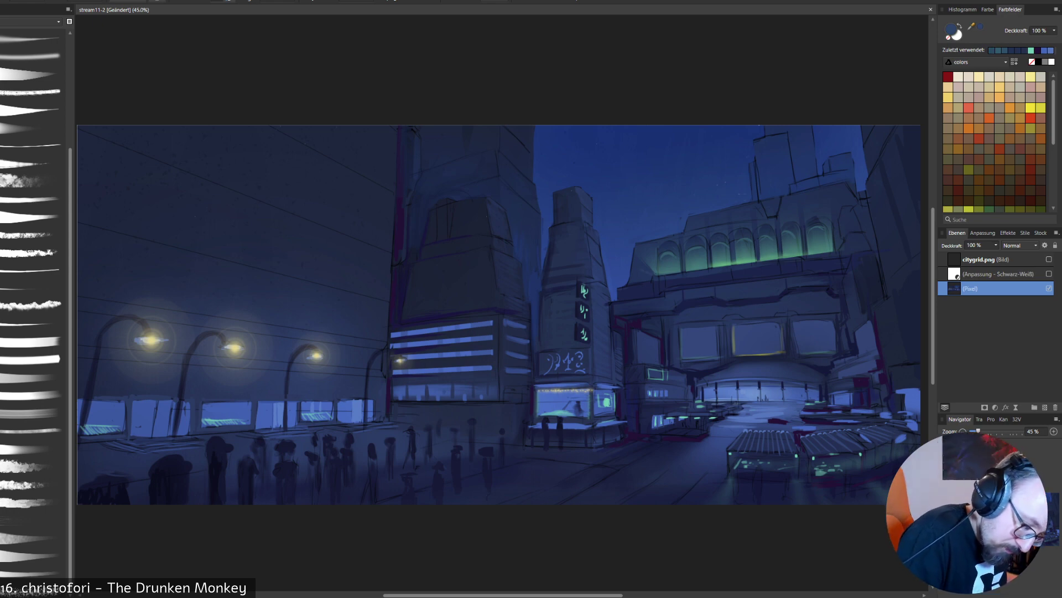
left_click(636, 286, "alt")
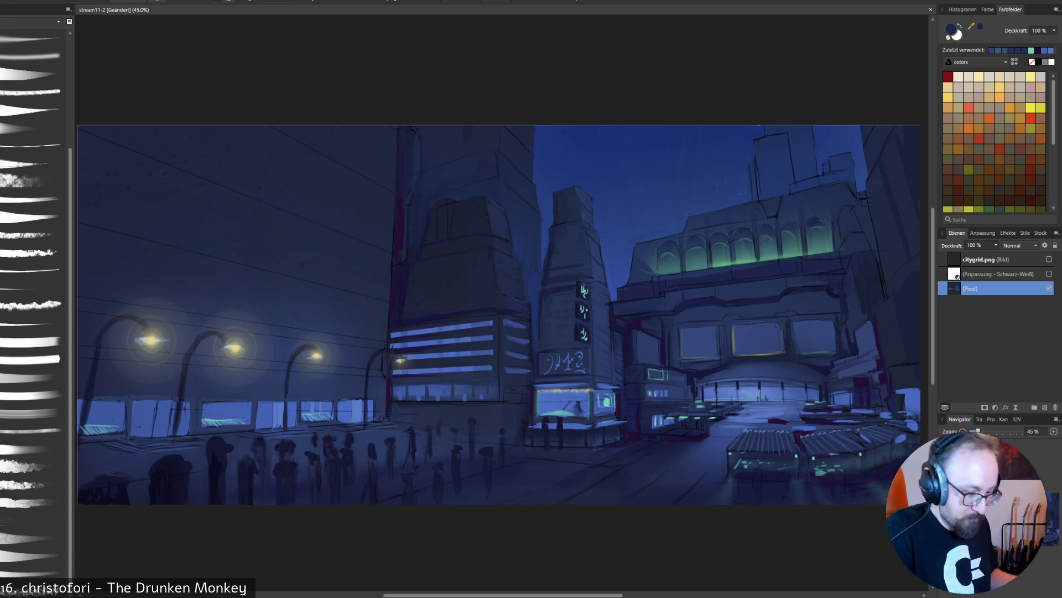
left_click(714, 300, "alt")
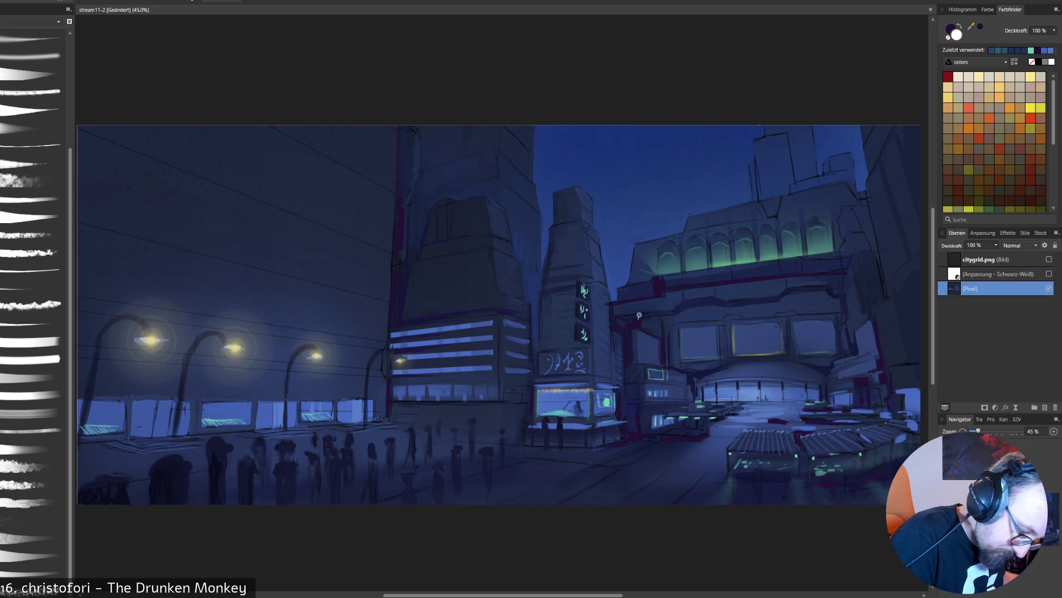
- Outline the station facade between the green arches and the entrance vault with a polygonal lasso selection
left_click(639, 329)
left_click(664, 338)
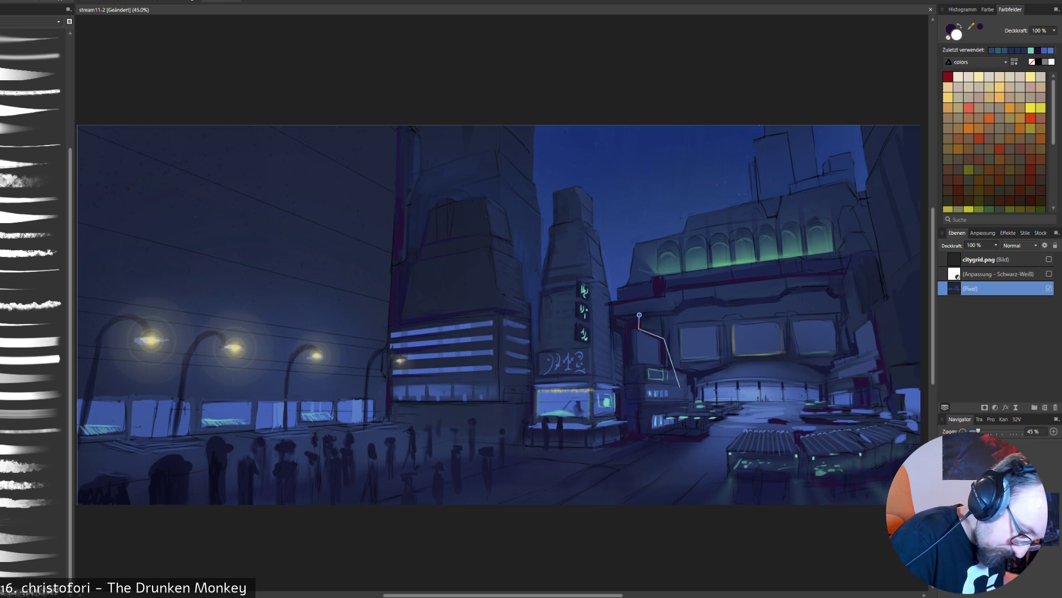
left_click(668, 368)
left_click(704, 377)
left_click(739, 360)
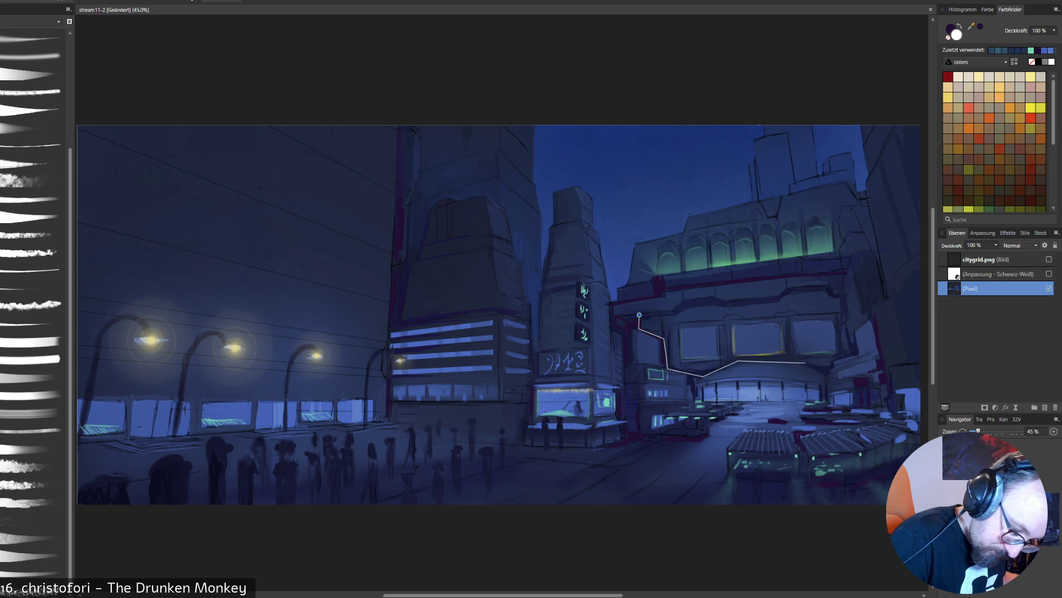
left_click(782, 357)
left_click(830, 375)
left_click(832, 364)
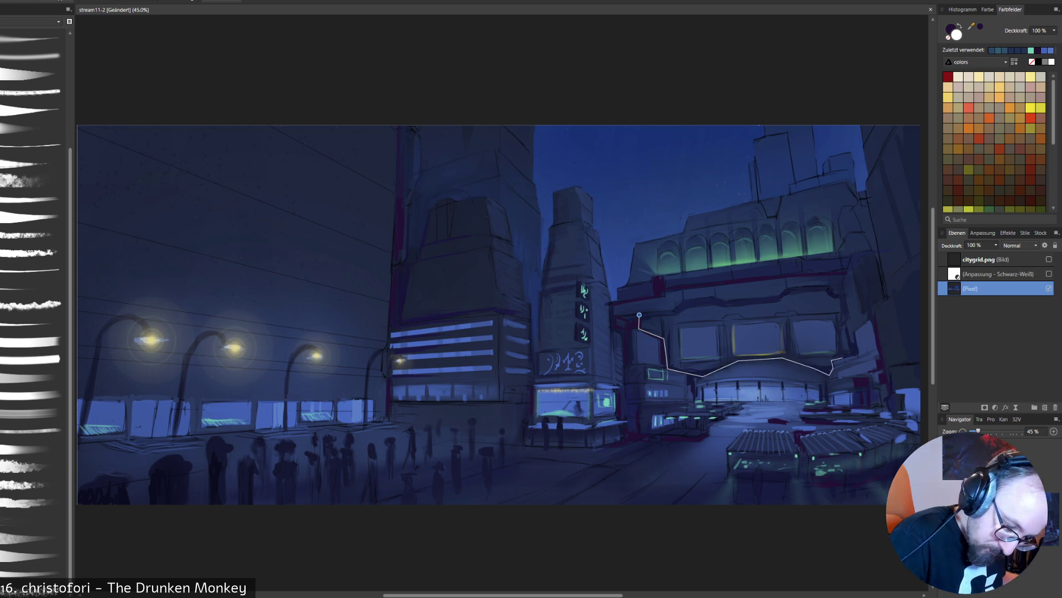
left_click(858, 354)
left_click(874, 321)
left_click(866, 259)
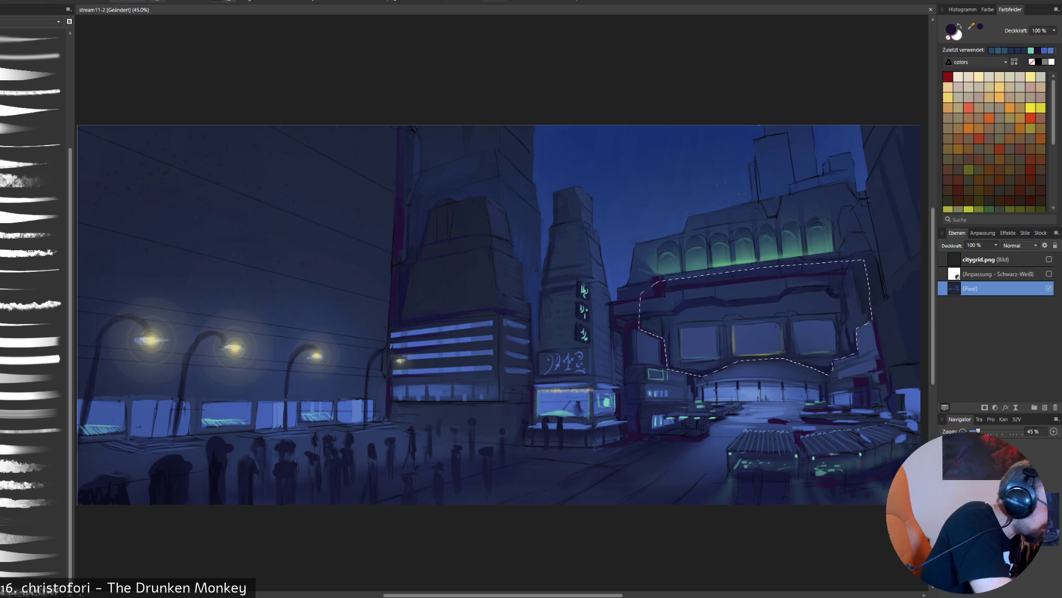
- Glaze the selected station facade with a large soft brush in dark purple and sampled navy, and clear the selection
left_click(32, 55)
key("]")
key("]")
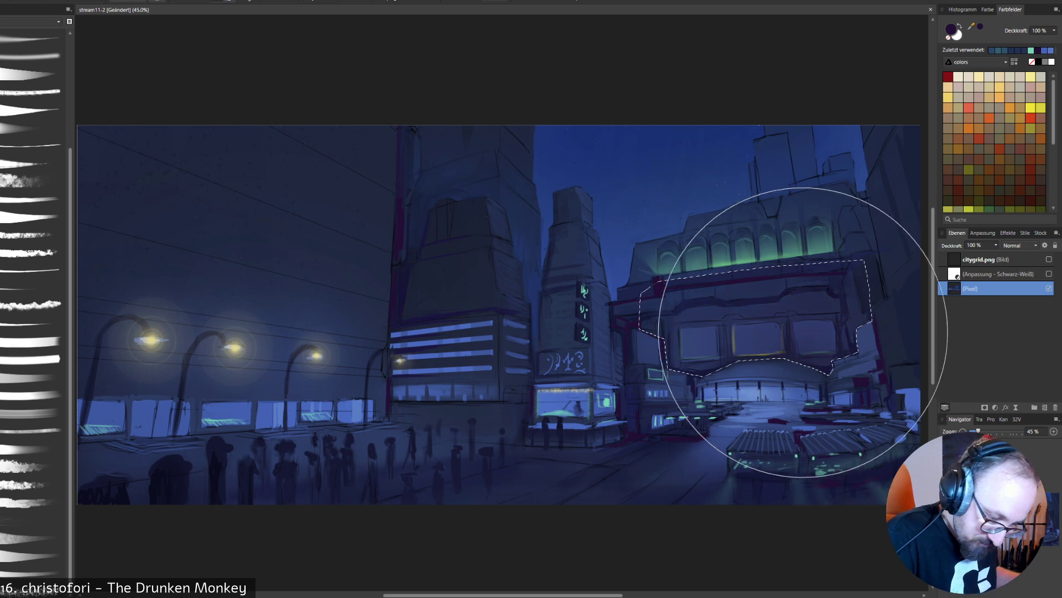
mouse_move(802, 334)
left_mouse_down()
mouse_move(797, 303)
mouse_move(807, 305)
mouse_move(727, 394)
left_mouse_up()
key("[")
key("[")
key("[")
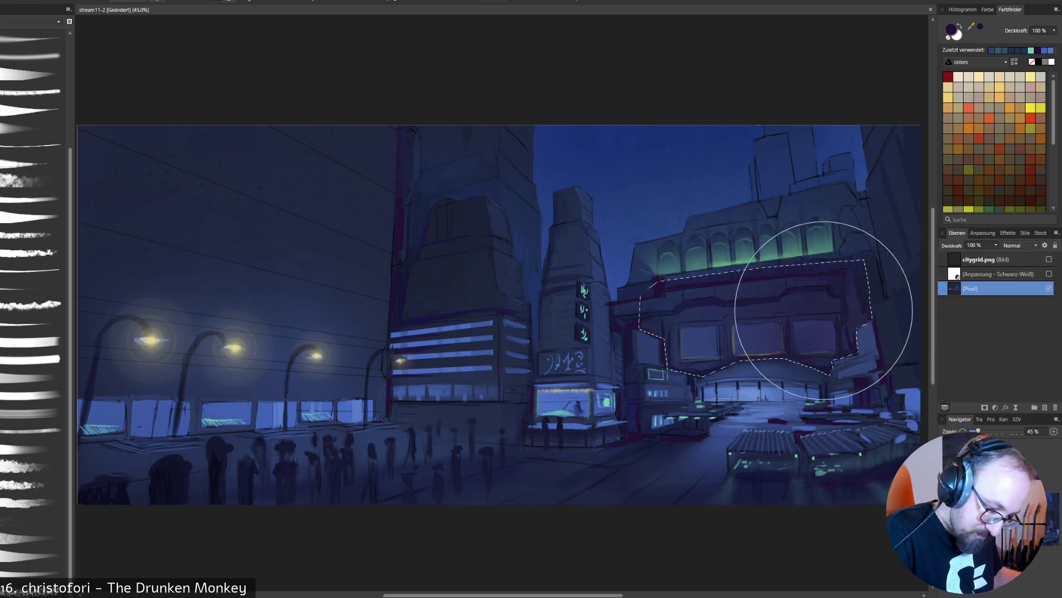
left_click(843, 195, "alt")
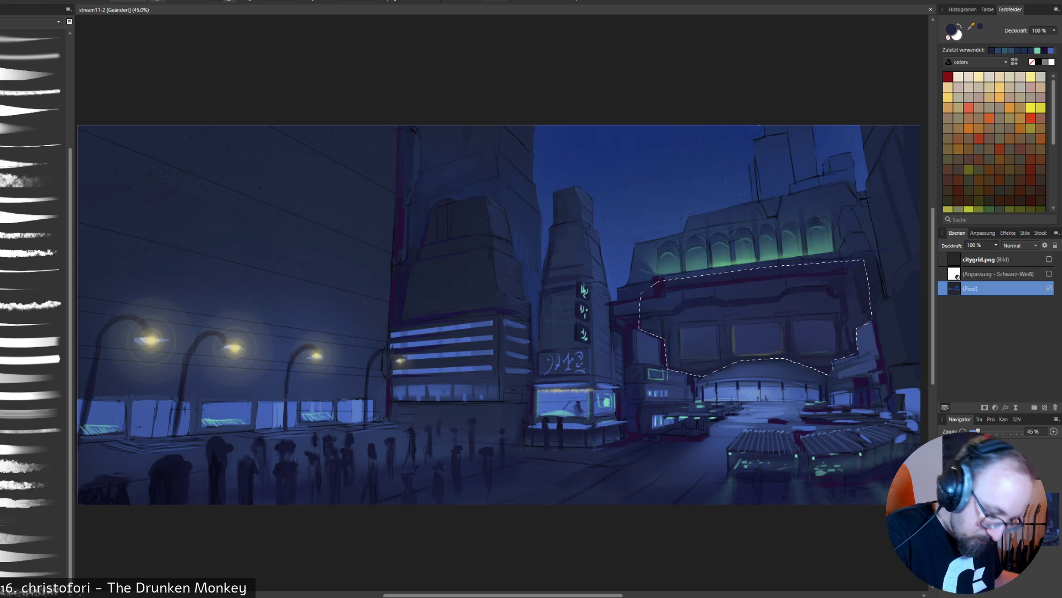
left_click(828, 273, "alt")
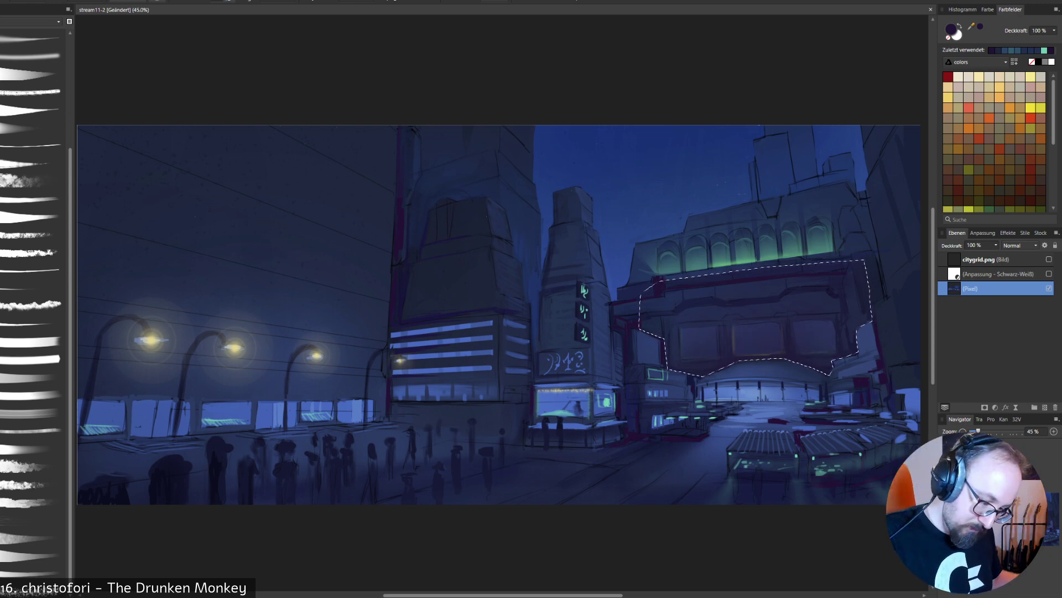
key("x")
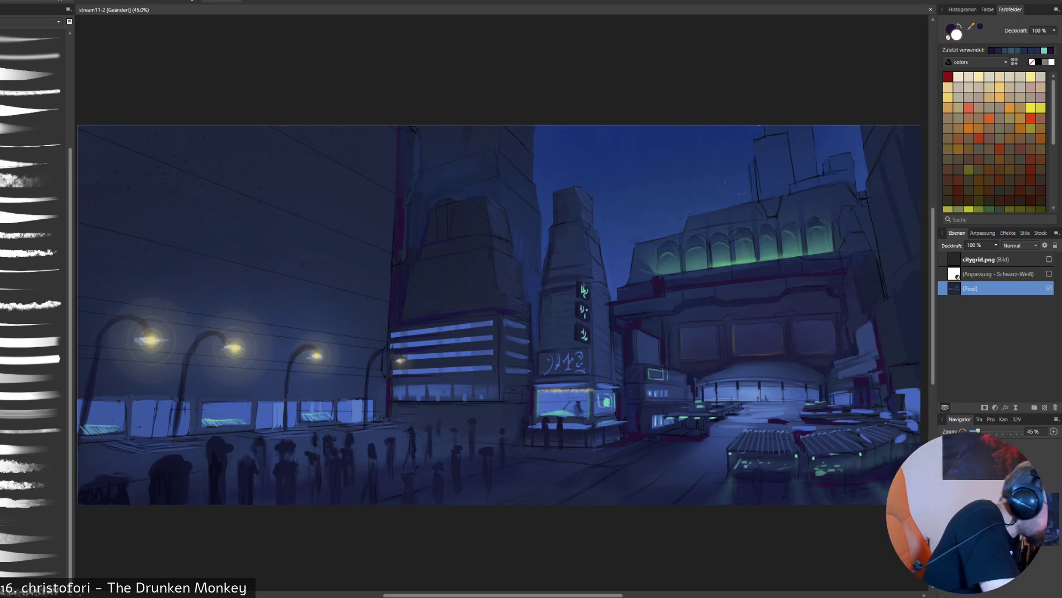
- Paint ledge trim and vertical divisions across the station's three large windows with sampled navy and muted purple tones
left_click(32, 216)
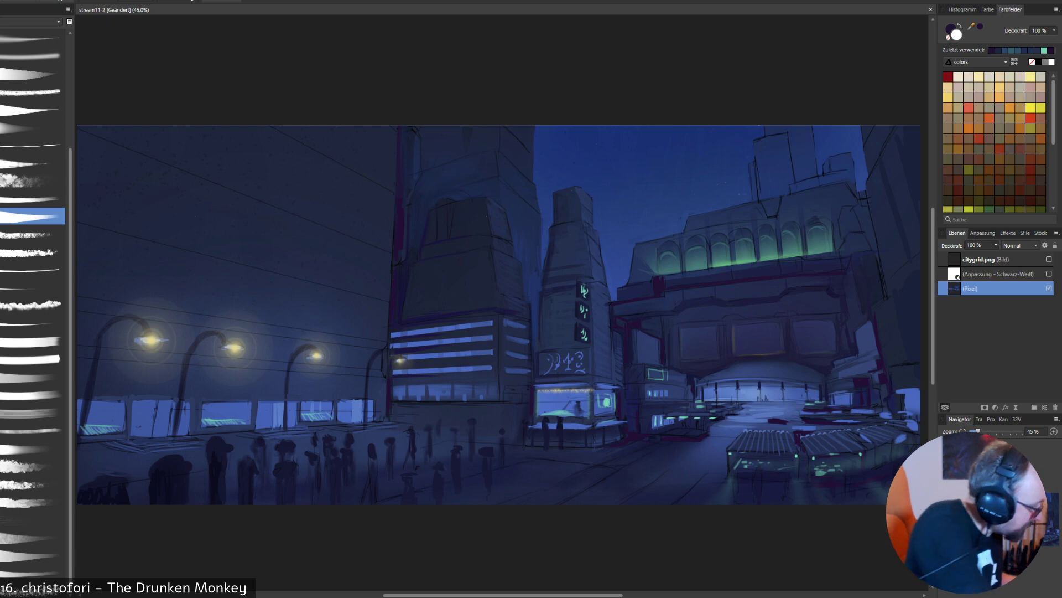
key("x")
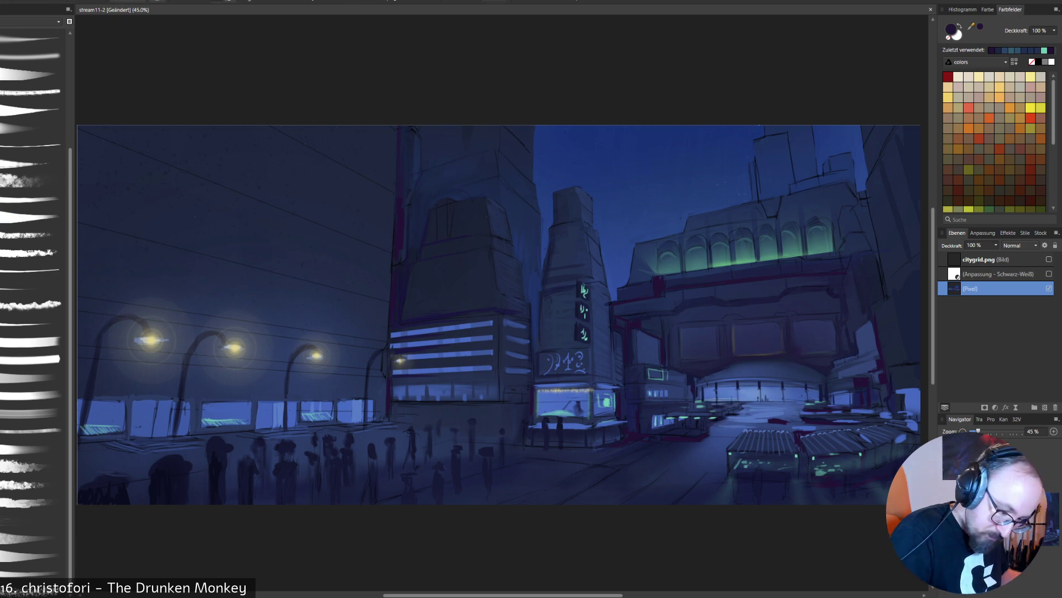
left_click(775, 331, "alt")
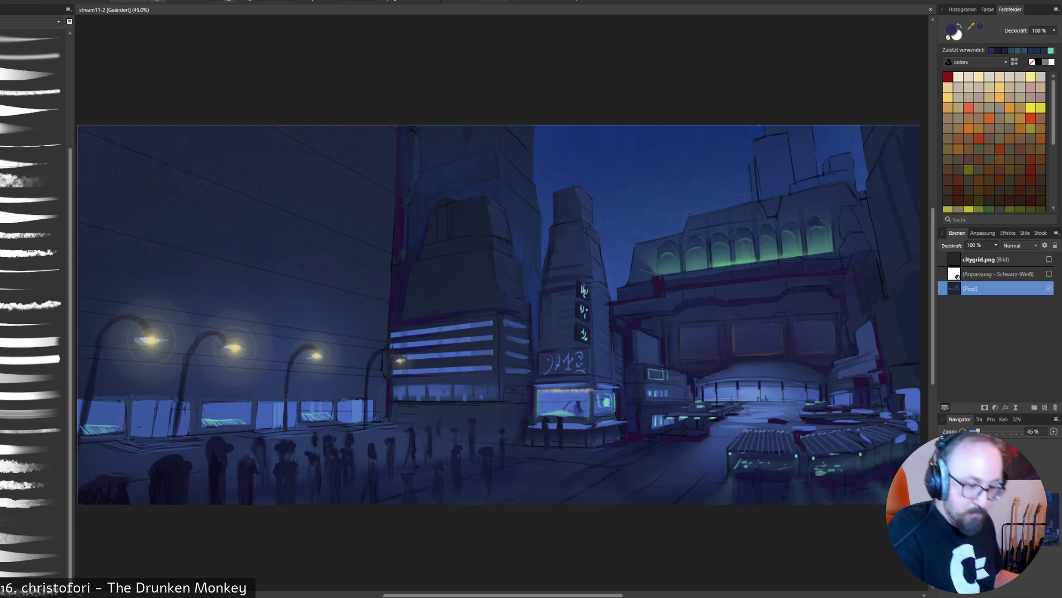
left_click(756, 297, "alt")
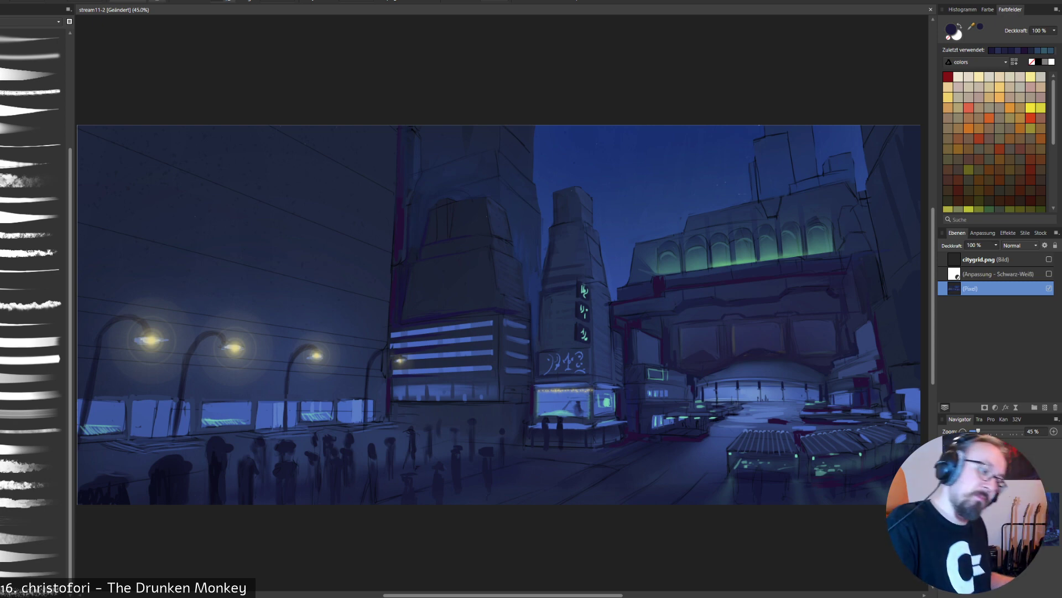
key("alt")
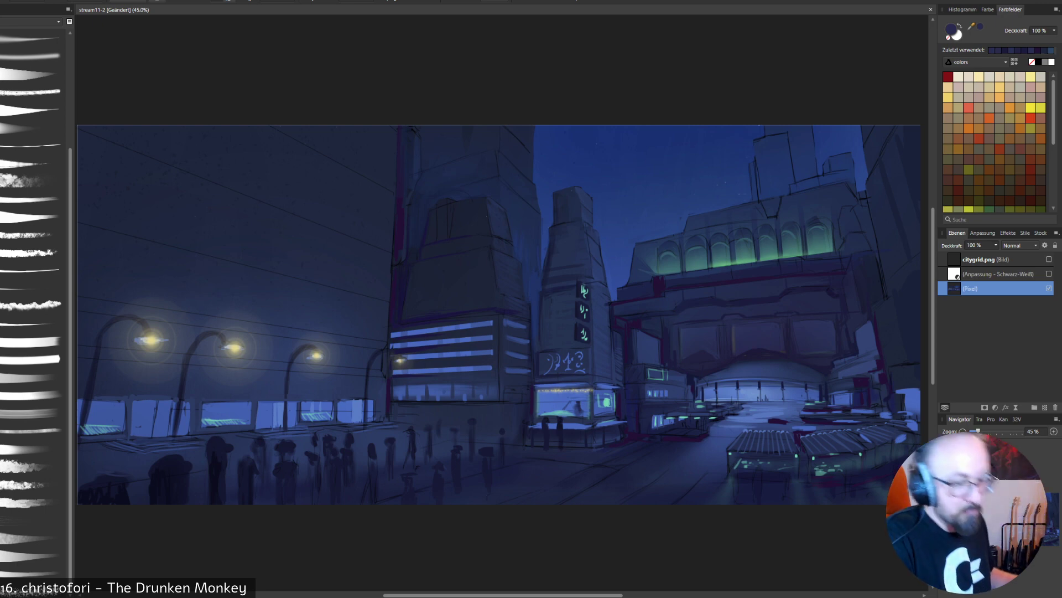
key("alt")
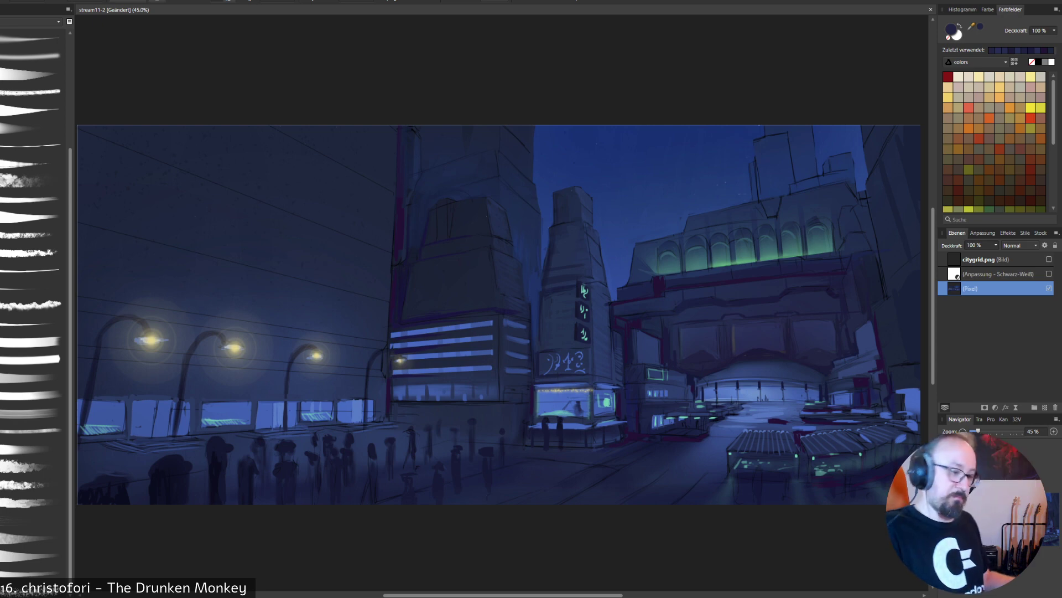
key("alt")
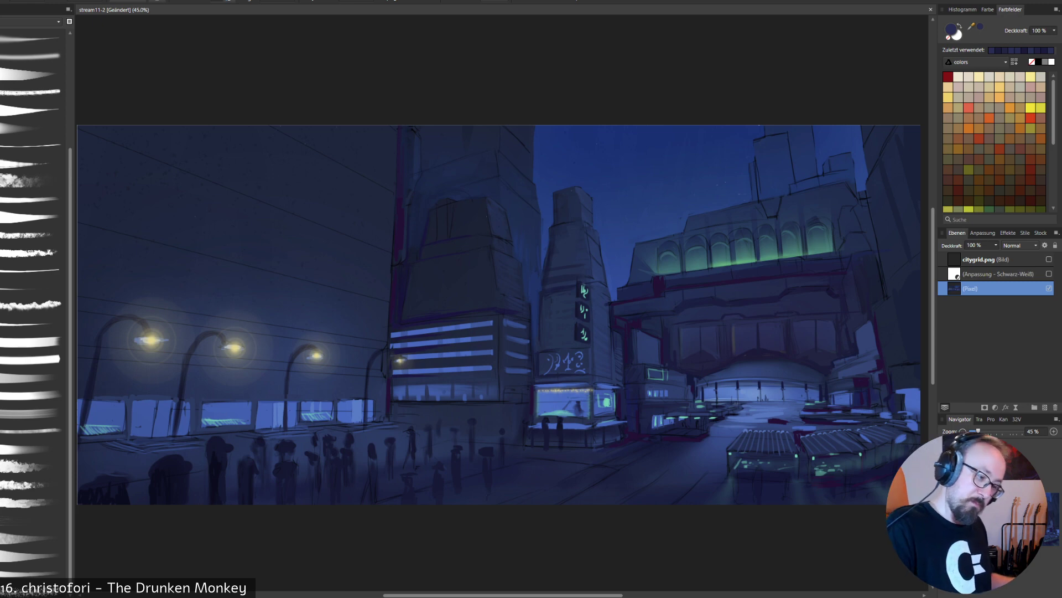
- Paint drapery-like ornament into the station's three large windows and detail the ledge above them with dark purple and navy
left_click(744, 259, "alt")
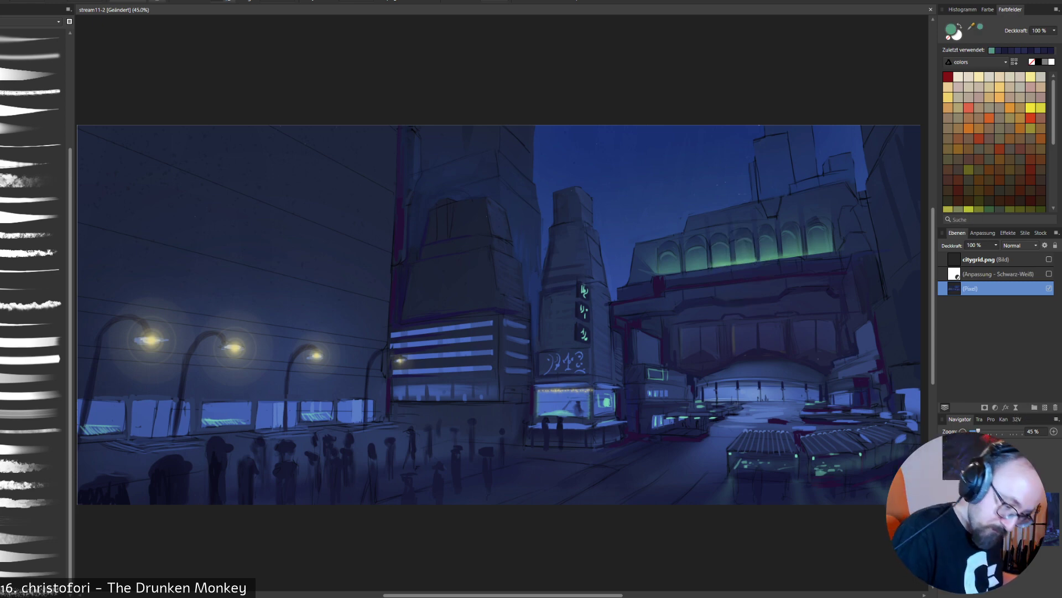
left_click(285, 470, "alt")
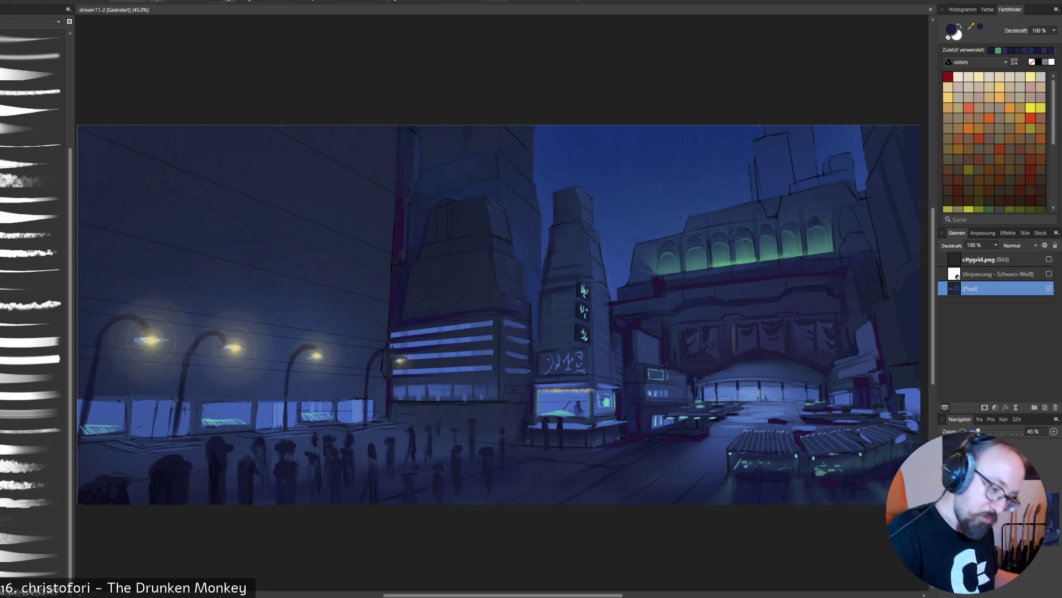
left_click(778, 347, "alt")
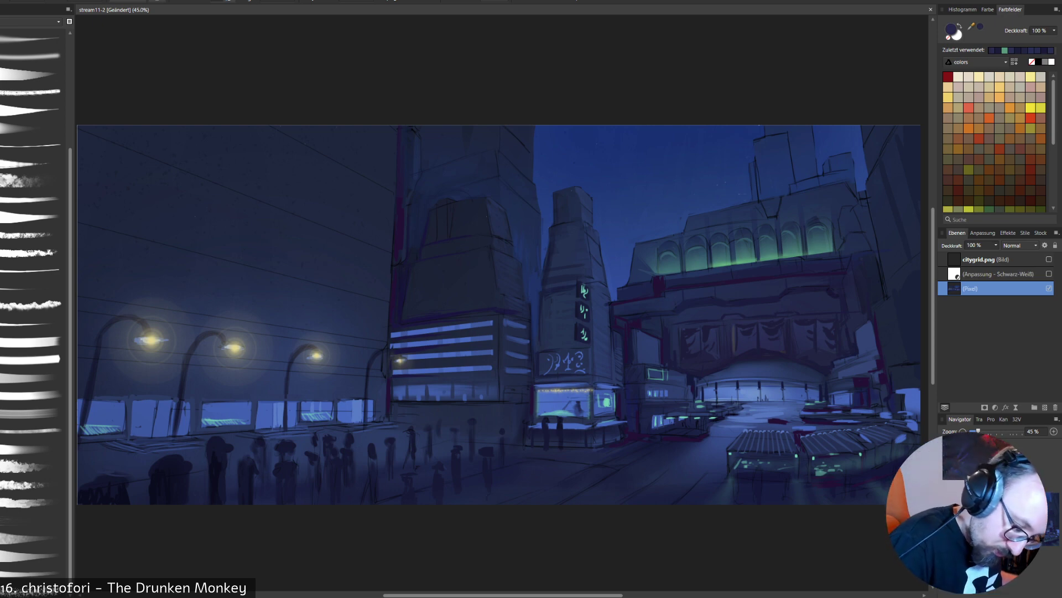
left_click(778, 348, "alt")
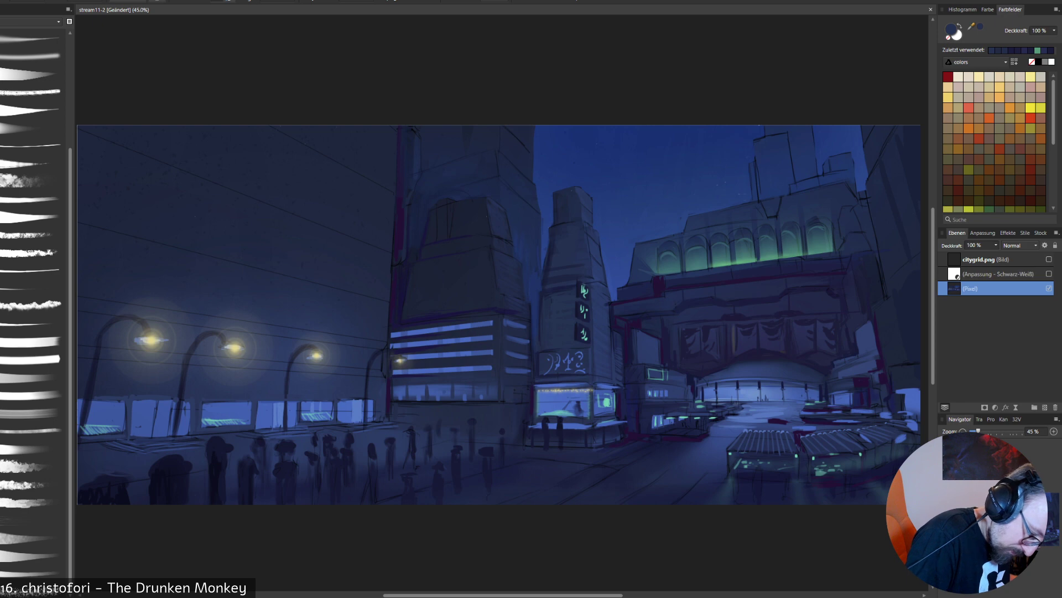
- Fill the gap beside the corner shop with dark purple and darken edge lines on the striped-window building and the tower behind it
left_click(532, 401, "alt")
left_click_drag(509, 389, 518, 401)
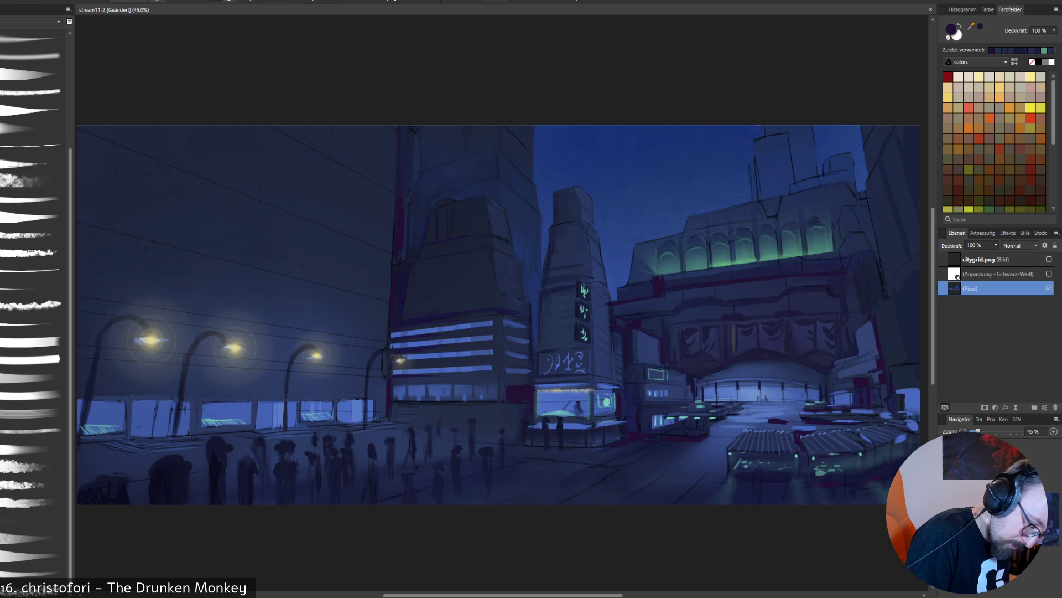
left_click(404, 286, "alt")
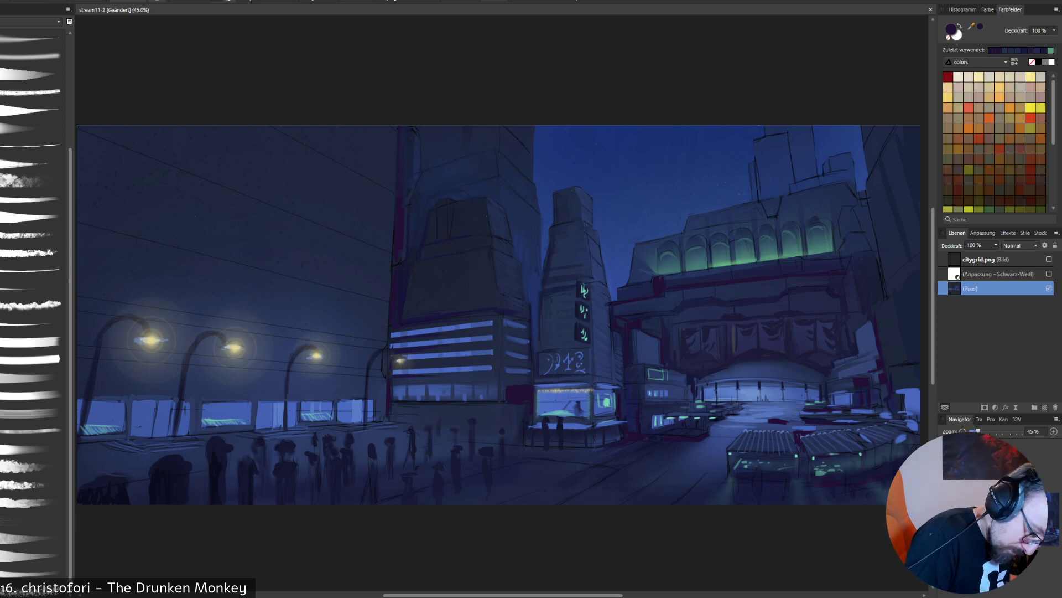
left_click_drag(445, 408, 508, 406)
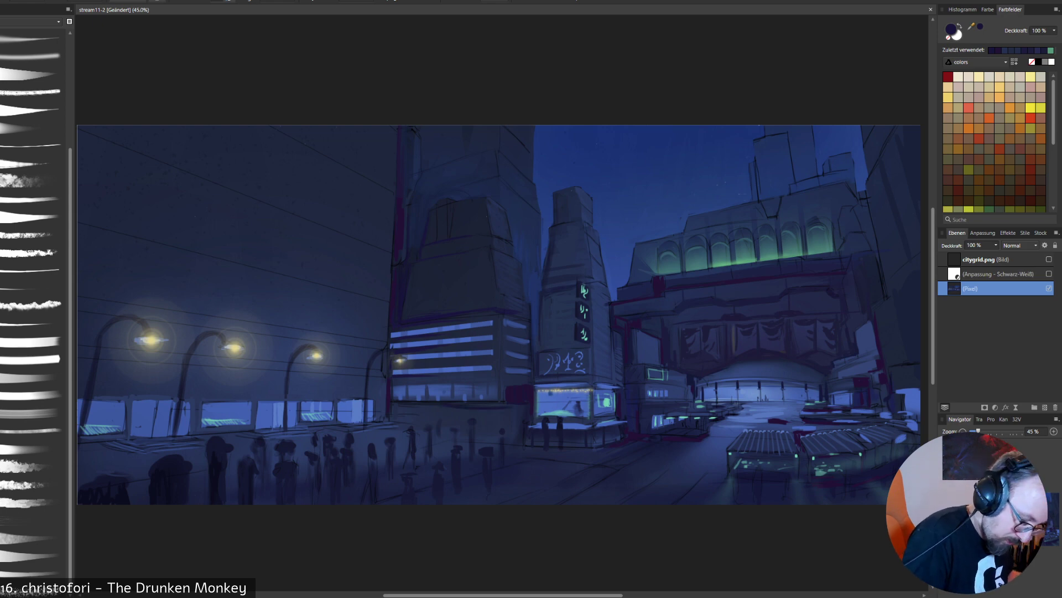
key("ctrl+z")
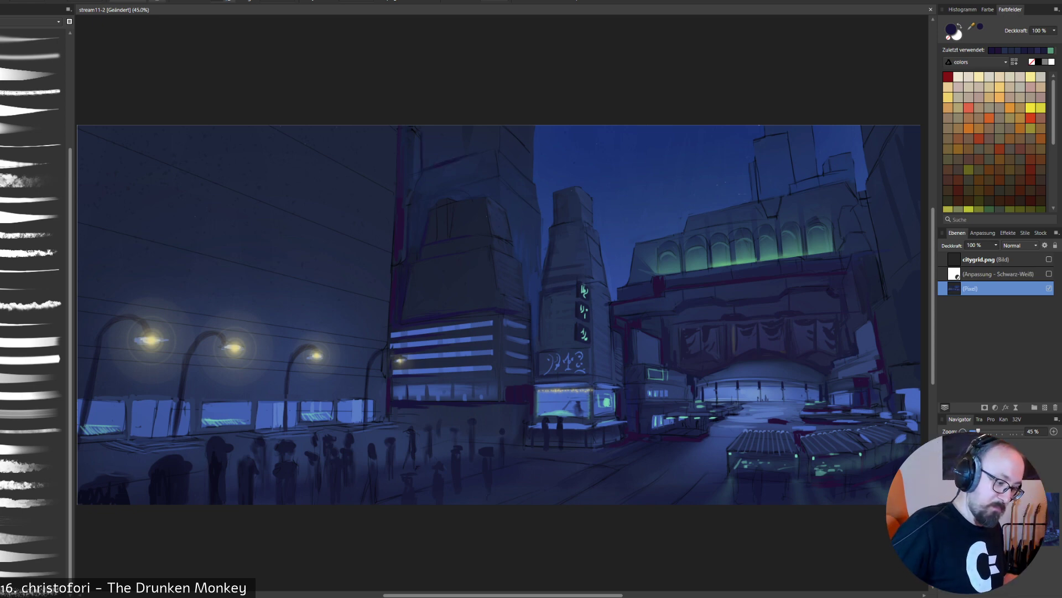
left_click(450, 167, "alt")
left_click_drag(444, 165, 457, 161)
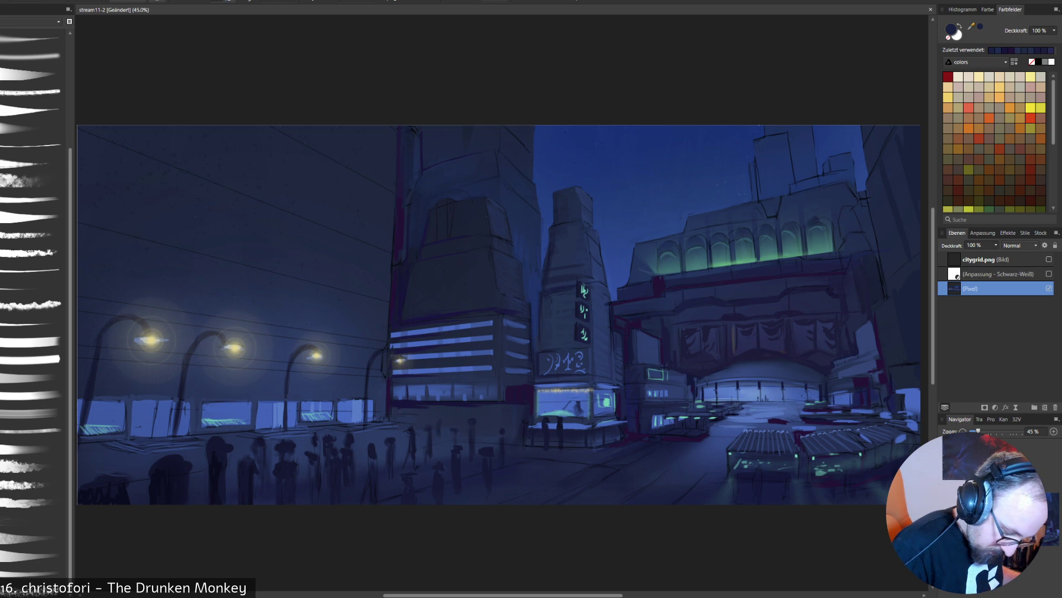
- Darken and blend the open street between the corner shop and the market stalls with sampled navy strokes in perspective
left_click_drag(748, 482, 781, 486)
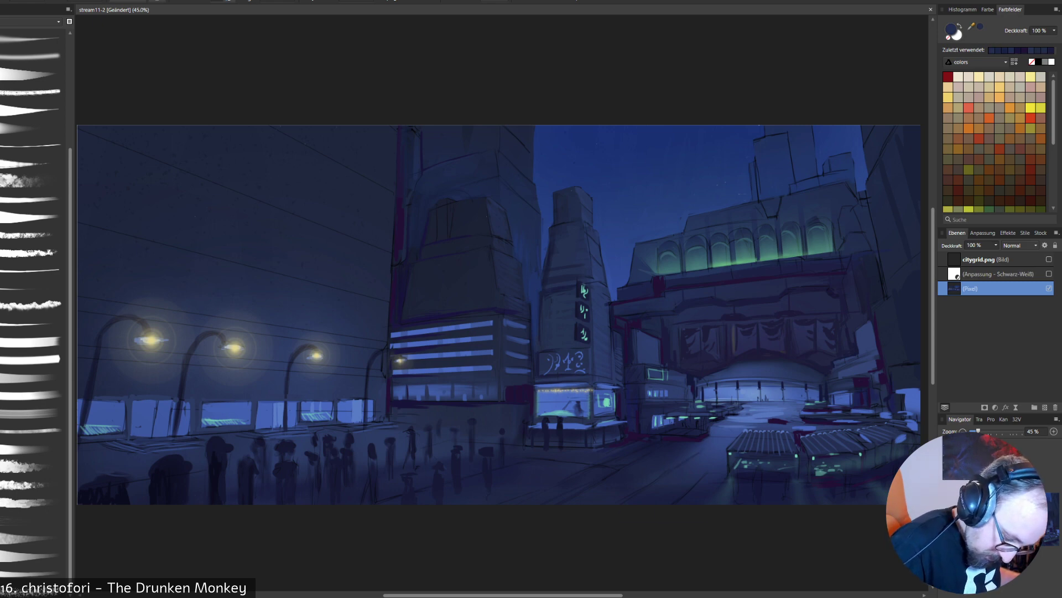
left_click(706, 456, "alt")
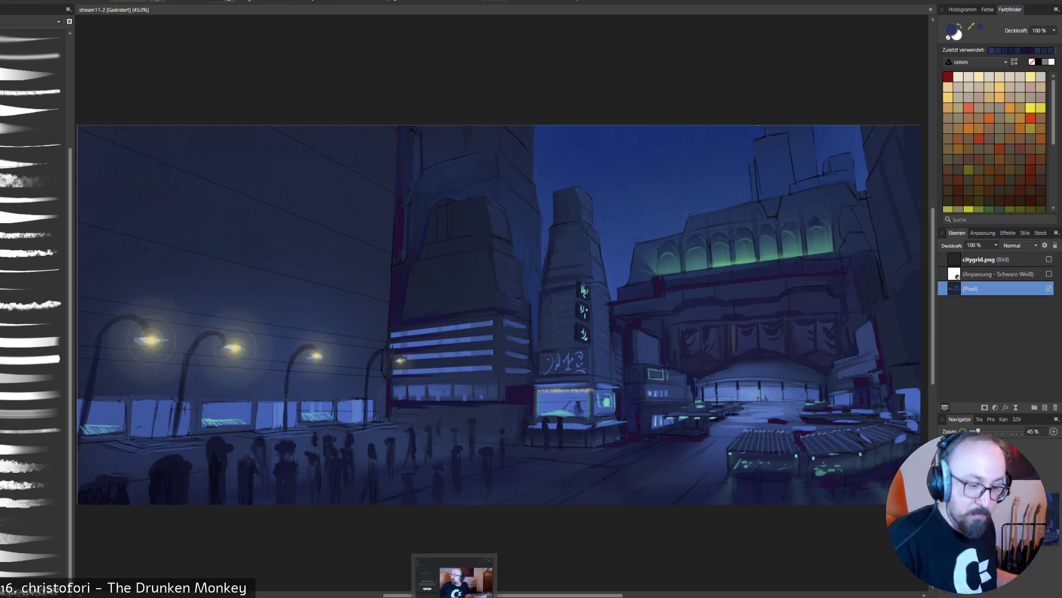
left_click(614, 475, "alt")
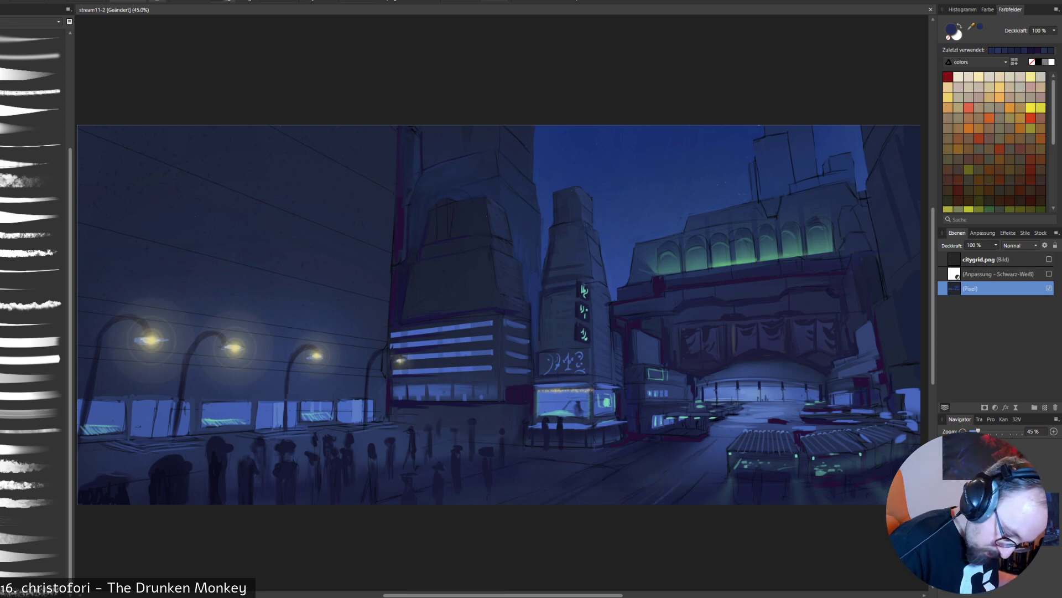
left_click(674, 477, "alt")
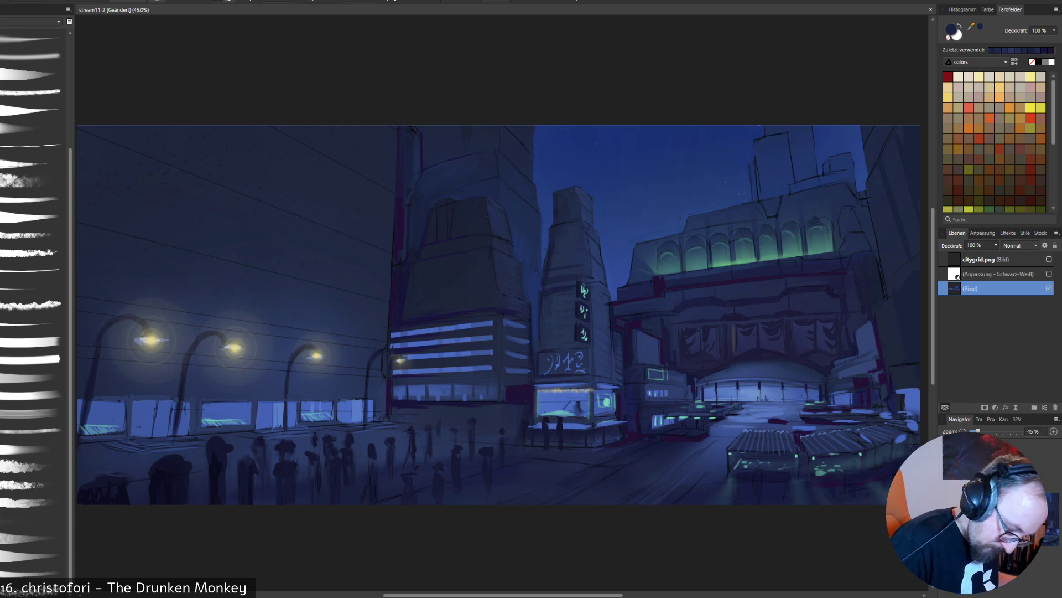
left_click(581, 473, "alt")
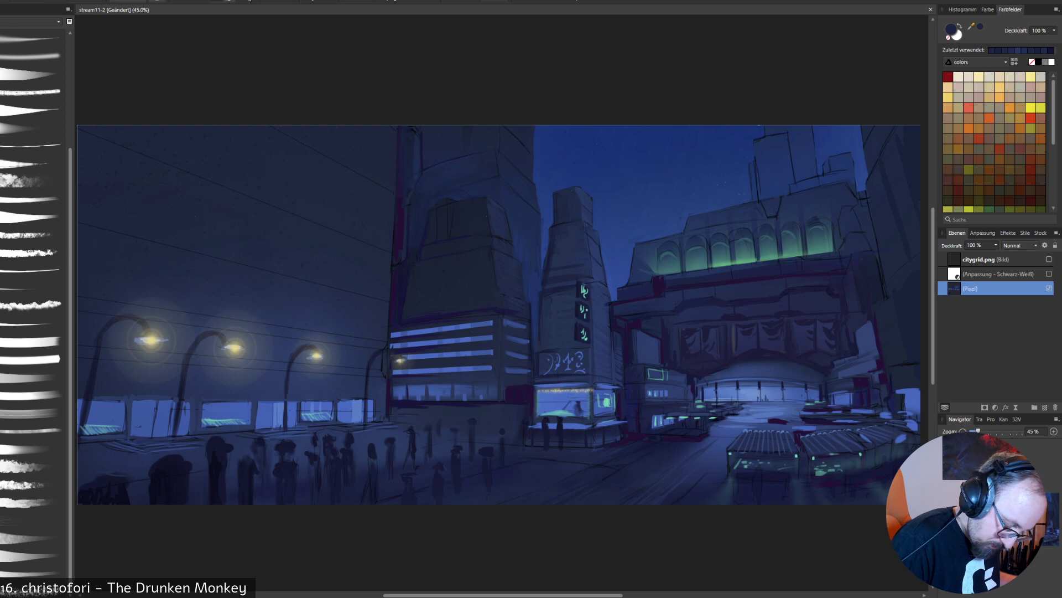
left_click(608, 460, "alt")
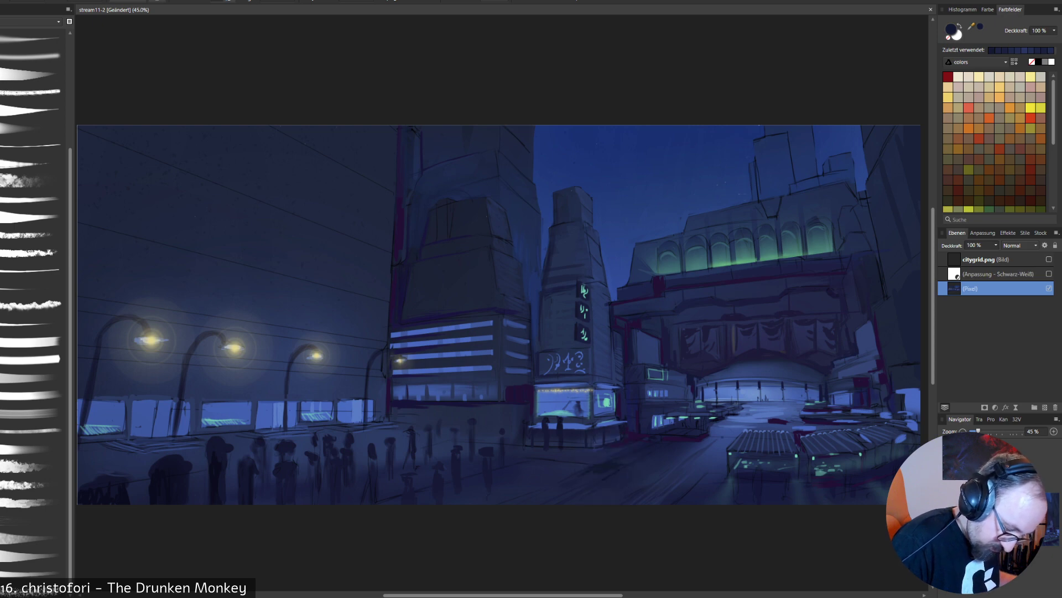
left_click(581, 464, "alt")
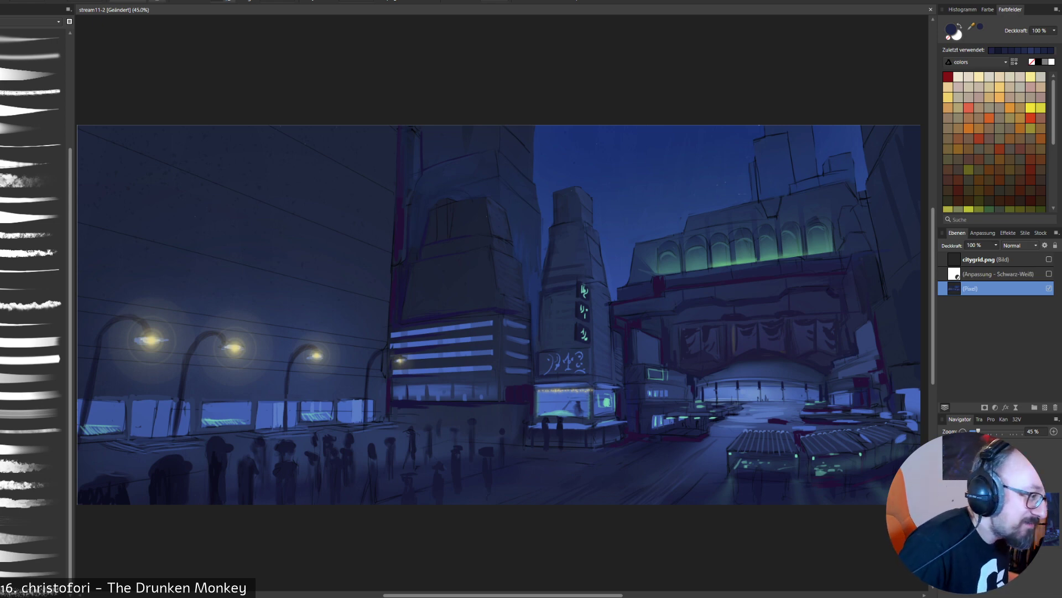
left_click(630, 442, "alt")
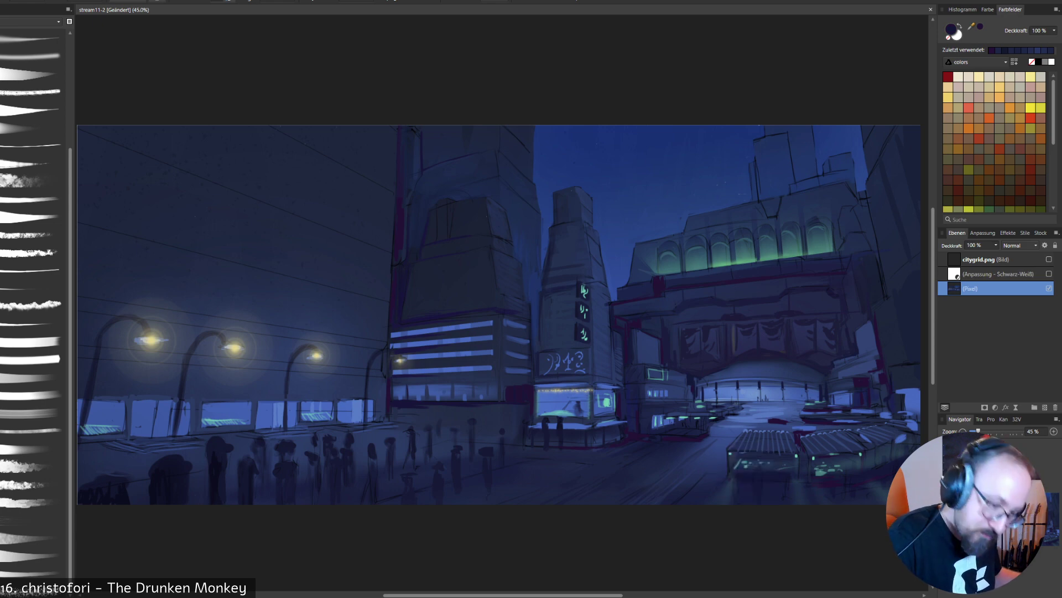
- Choose the near-black navy 0C0D25 and paint dark figure silhouettes in front of the market stalls
double_click(951, 29)
left_click(273, 314)
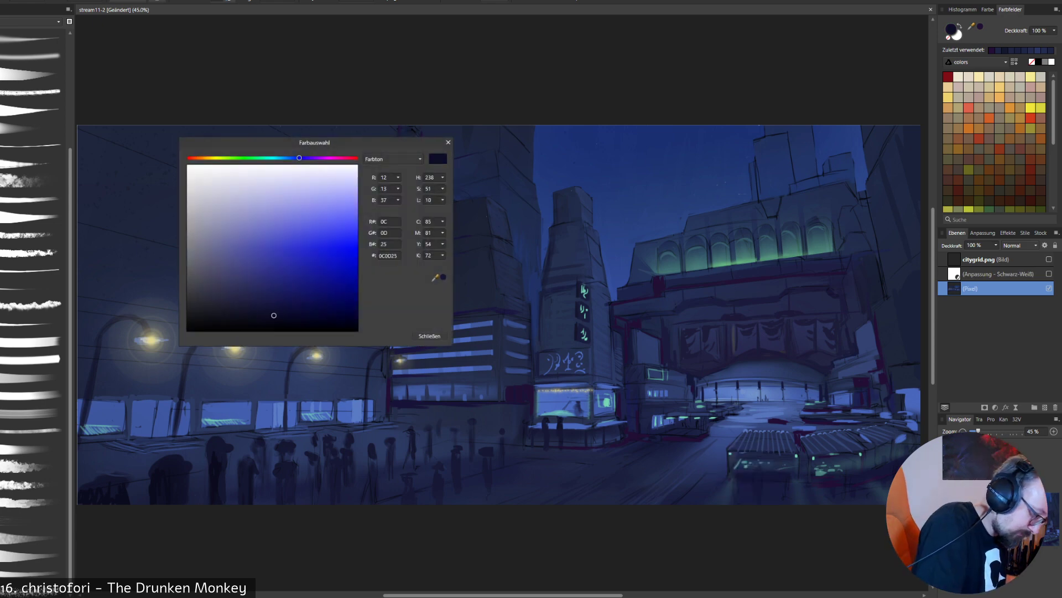
left_click(429, 336)
mouse_move(759, 471)
left_mouse_down()
mouse_move(761, 502)
mouse_move(829, 502)
left_mouse_up()
left_click(826, 469)
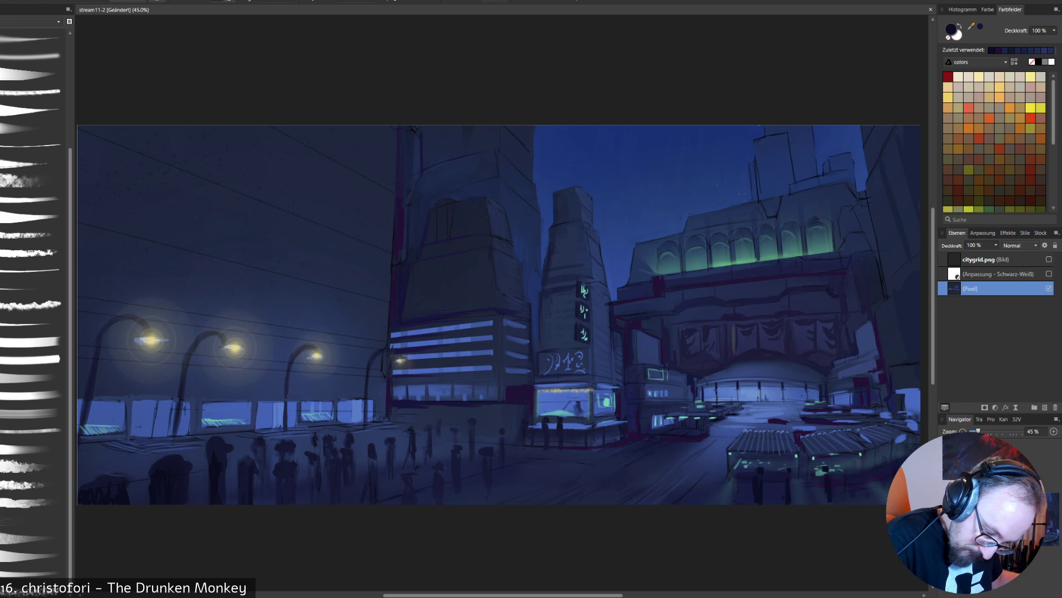
left_click_drag(853, 461, 853, 470)
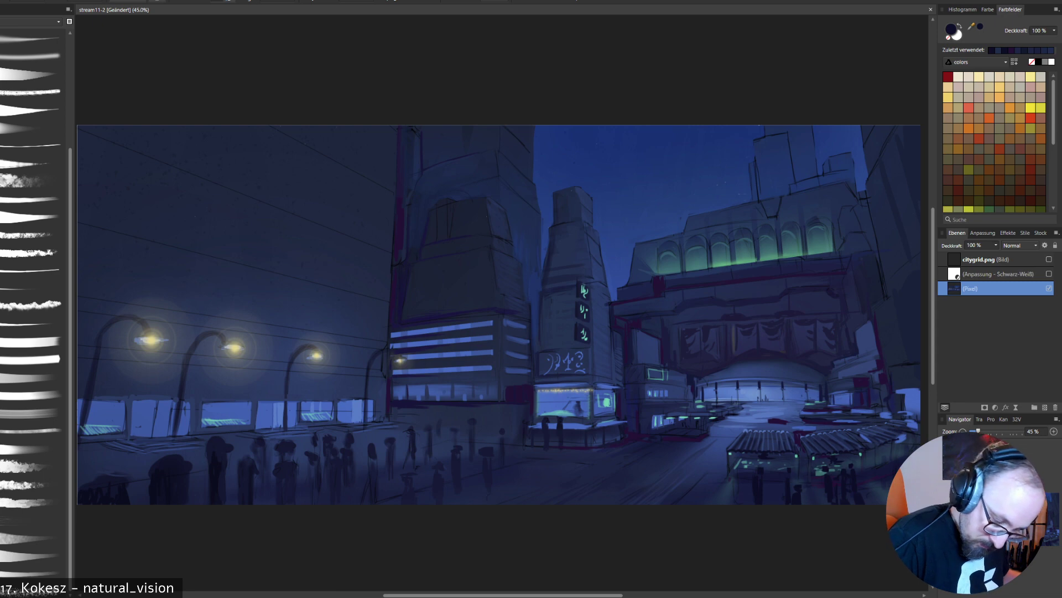
- Touch up the station entrance and the window ornament above it with light blue sampled from the entrance
right_click(829, 459)
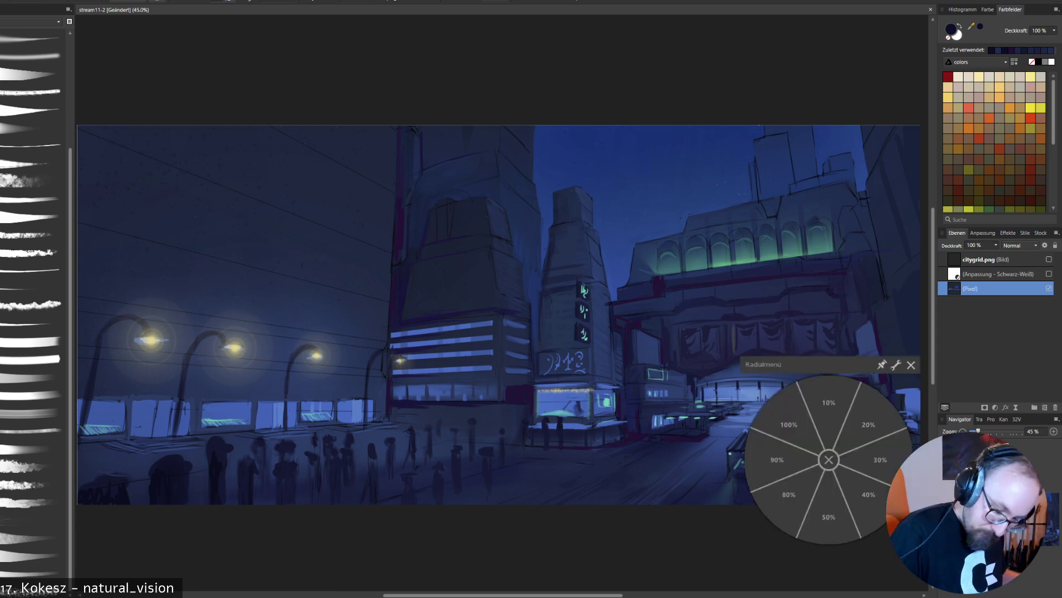
left_click(829, 460)
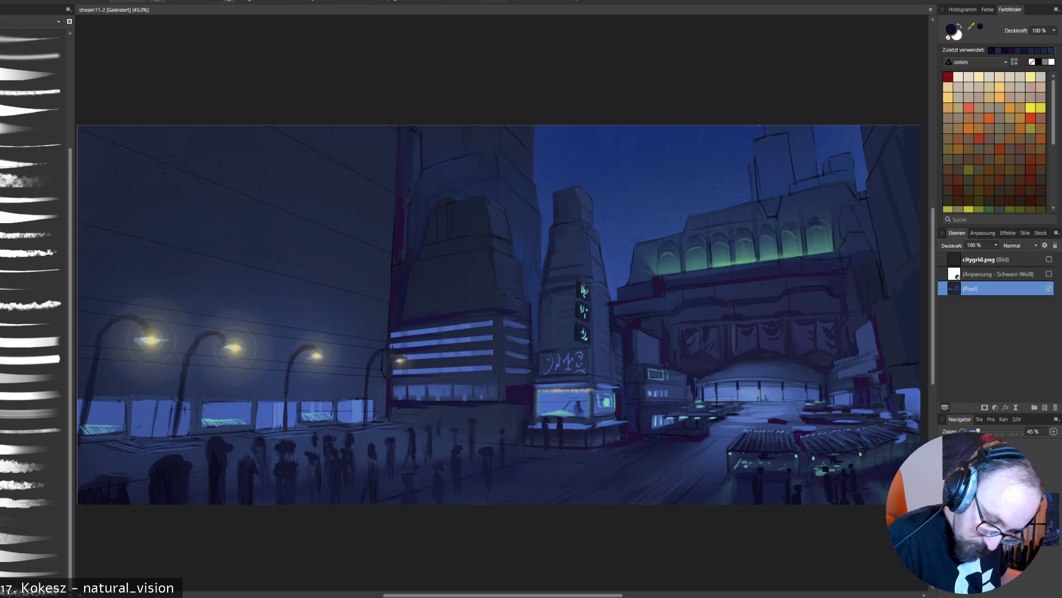
left_click(770, 396, "alt")
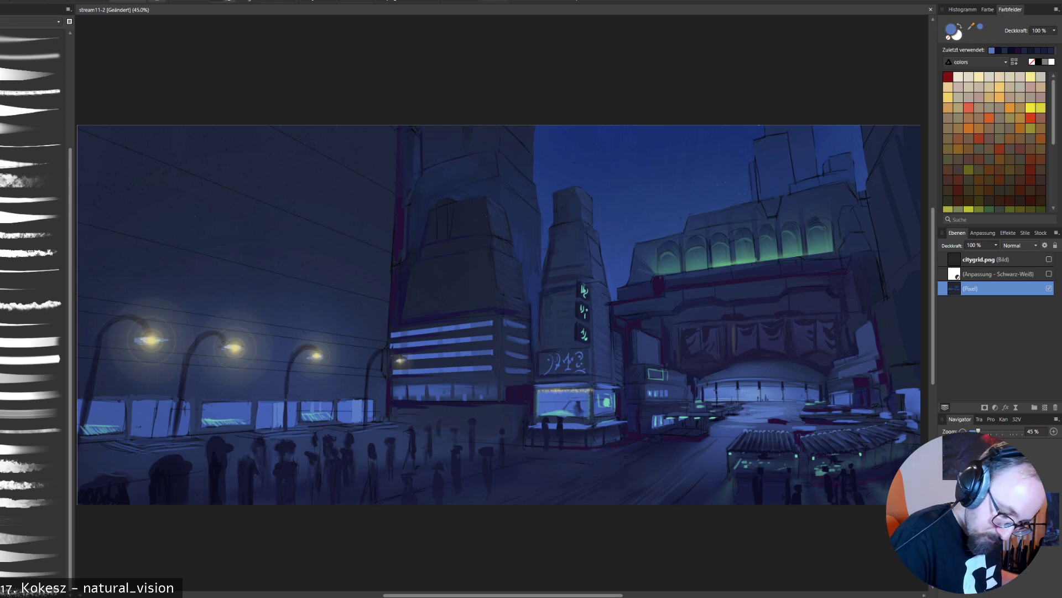
left_click(744, 395, "alt")
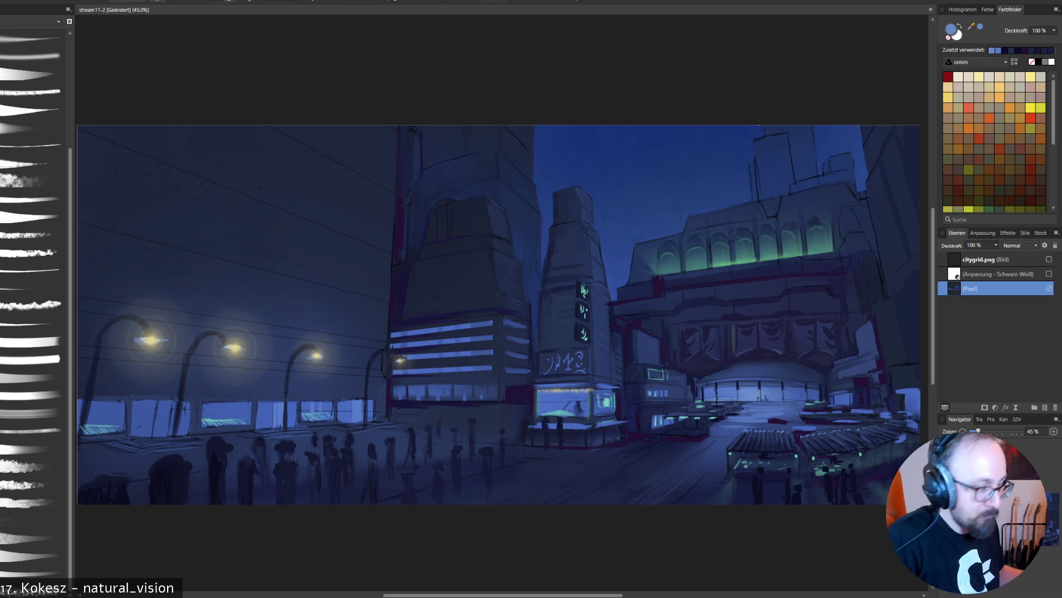
- Try a soft glow in sampled green from the arched windows down over the station facade
left_click(744, 259, "alt")
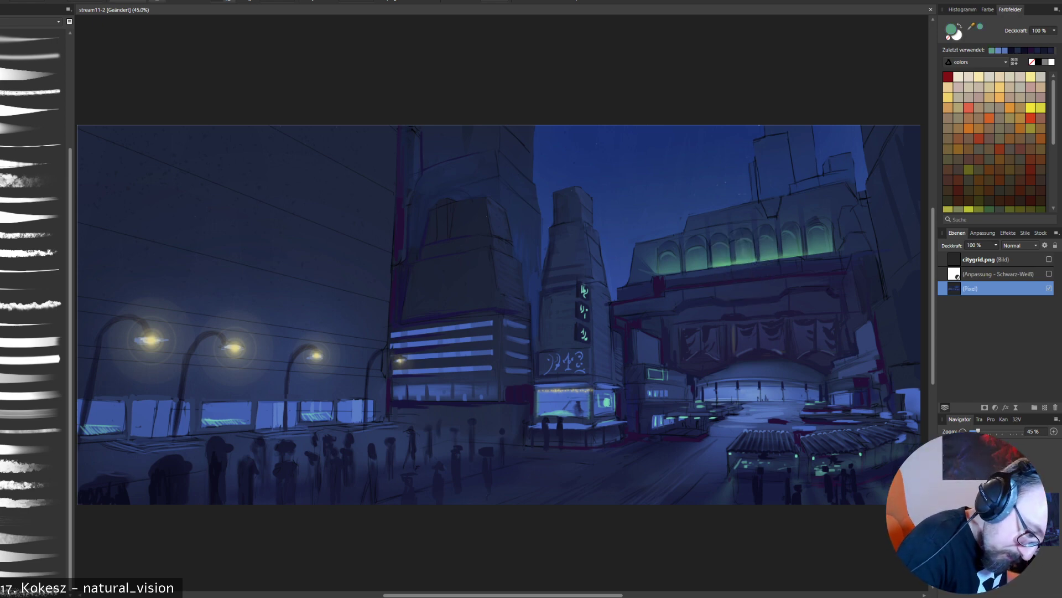
left_click(744, 259, "alt")
key("ctrl+z")
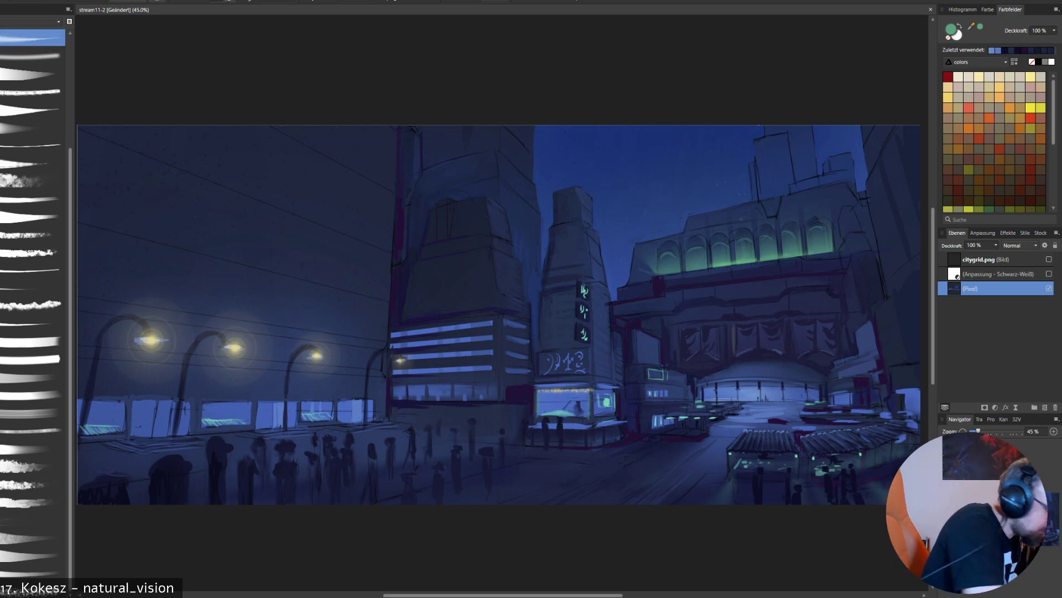
left_click_drag(785, 244, 686, 366)
key("ctrl+z")
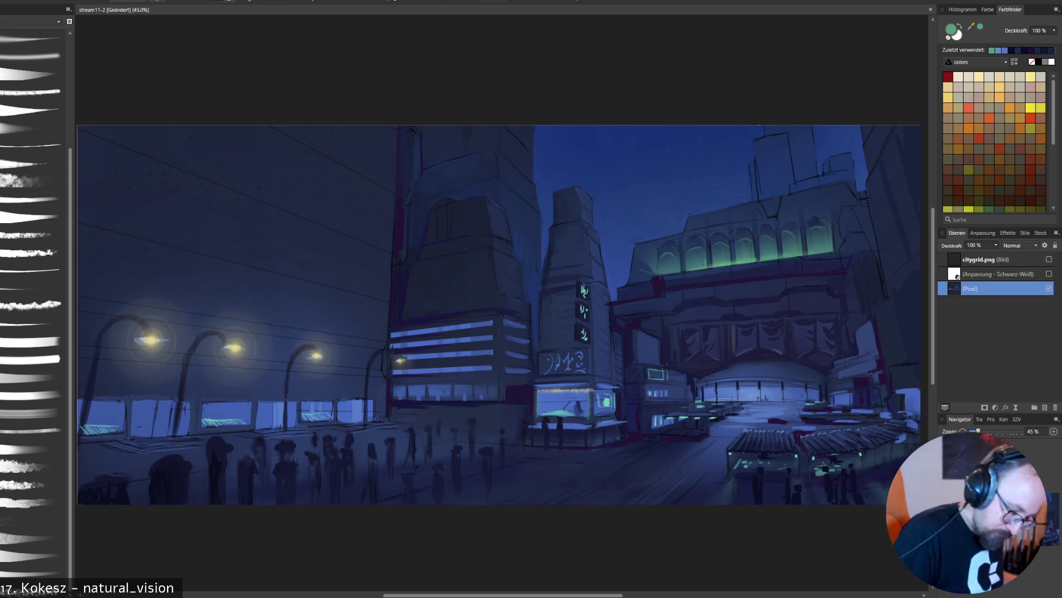
- Brush soft light blue, sampled from the lit shopfronts, onto the pavement below the striped-window building
left_click(505, 377, "alt")
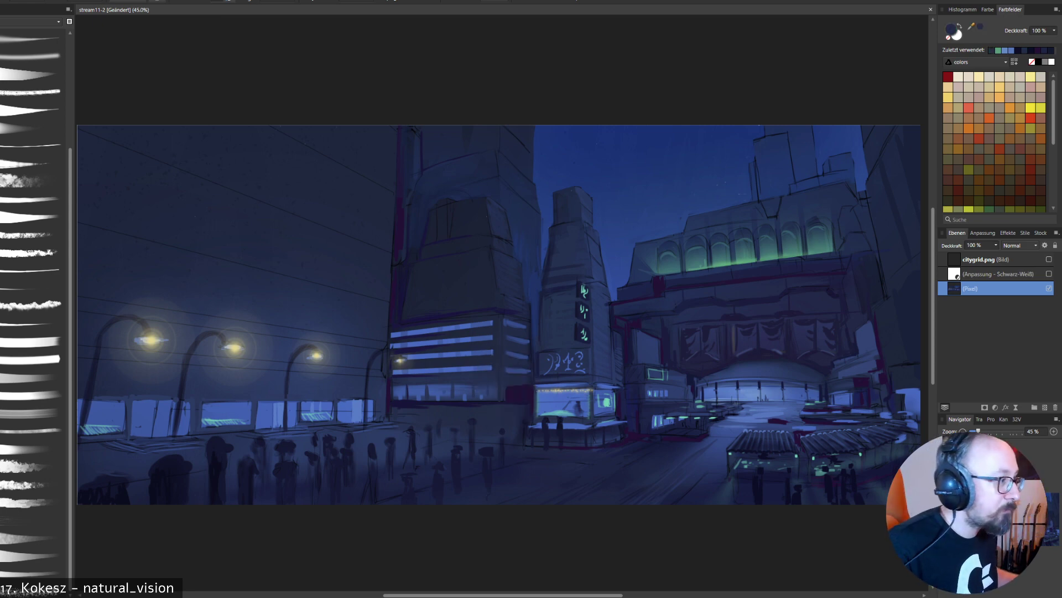
left_click(32, 448)
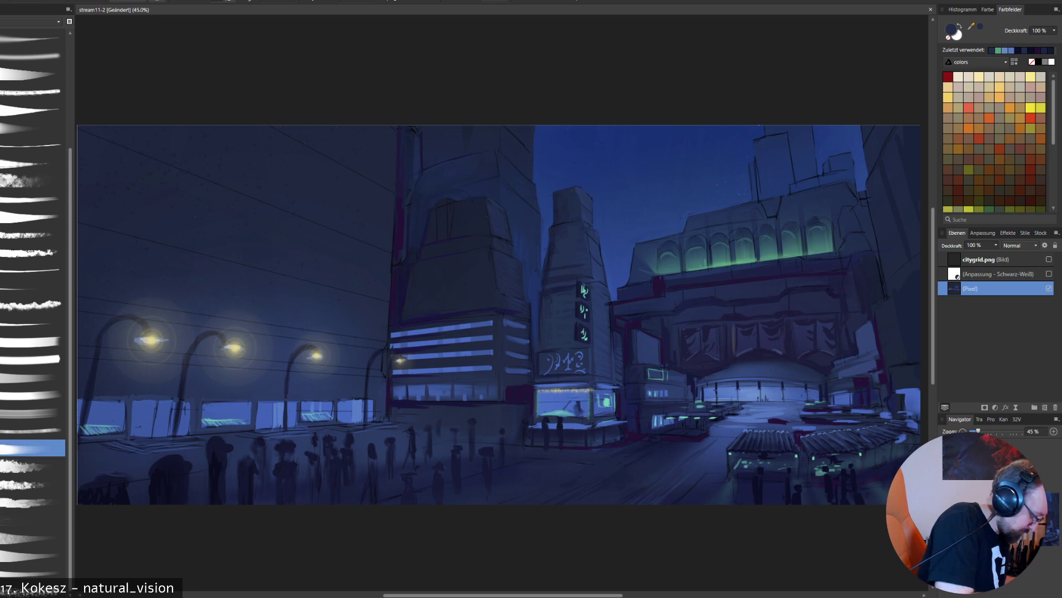
left_click(698, 338, "alt")
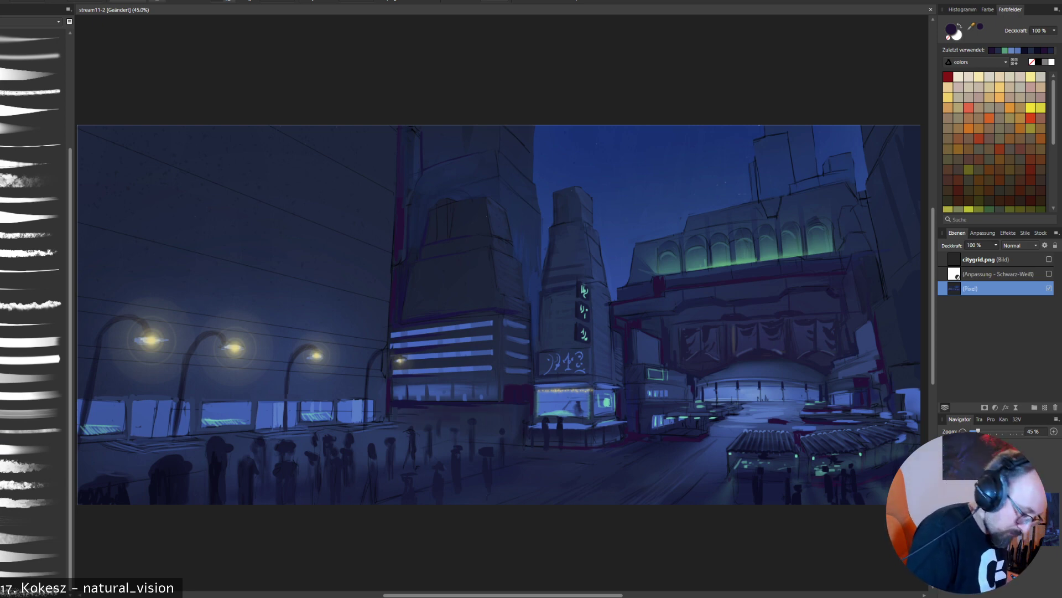
left_click(355, 410, "alt")
left_click_drag(418, 407, 505, 410)
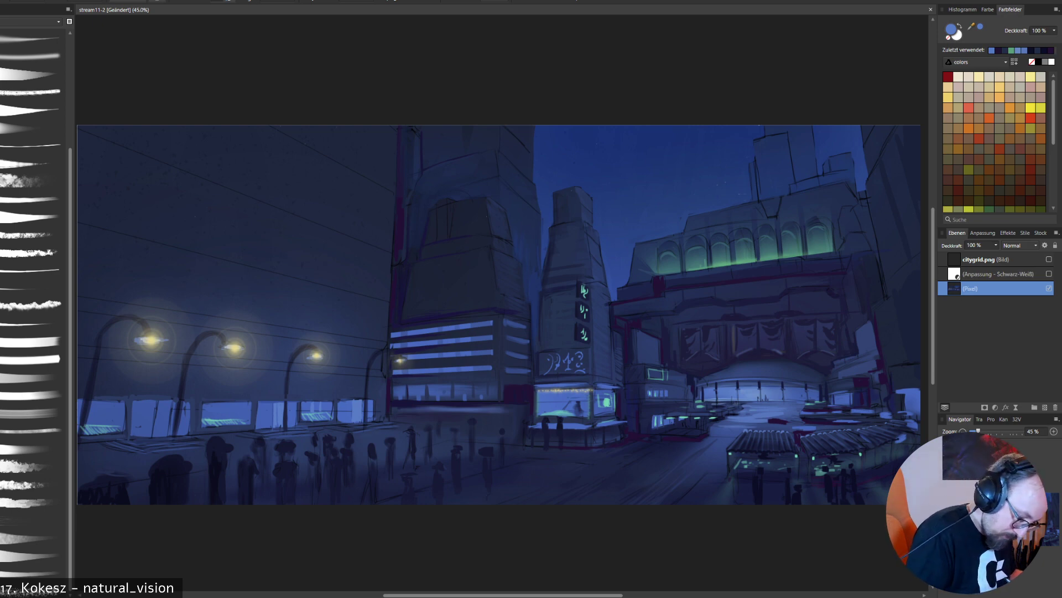
left_click_drag(360, 434, 423, 427)
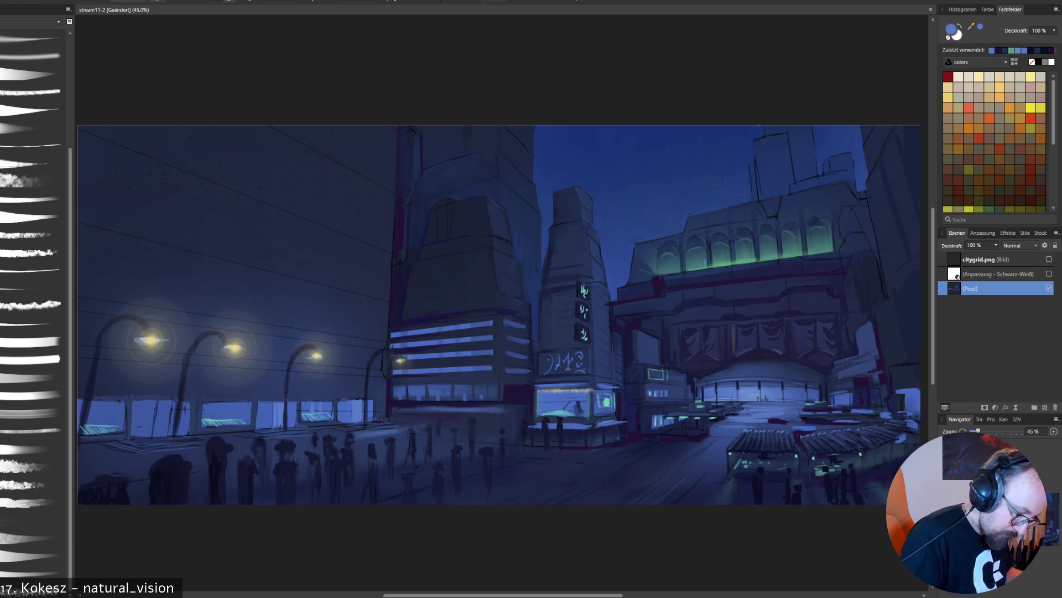
- Sample the street lamp's pale yellow and brush warm light pools along the pavement and over the crowd below the lamps
left_click(317, 355, "alt")
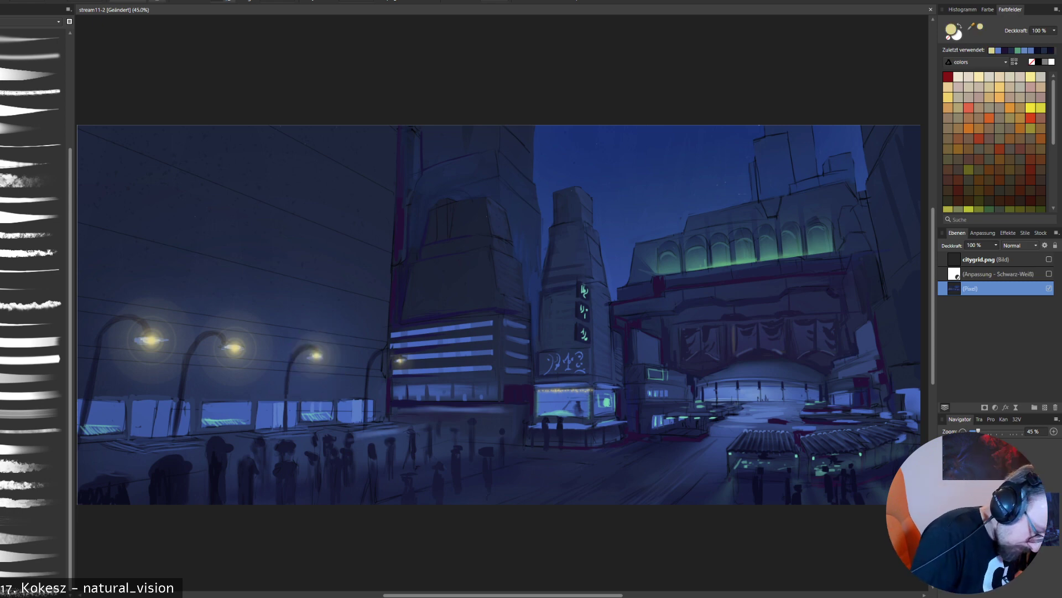
left_click_drag(365, 434, 406, 428)
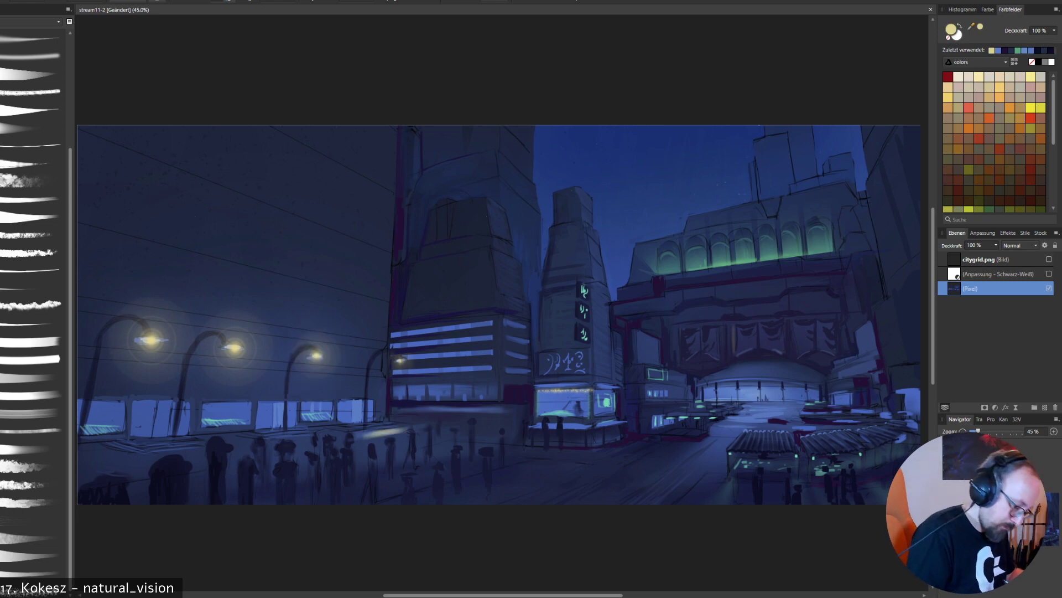
left_click_drag(284, 440, 353, 430)
left_click_drag(261, 445, 334, 436)
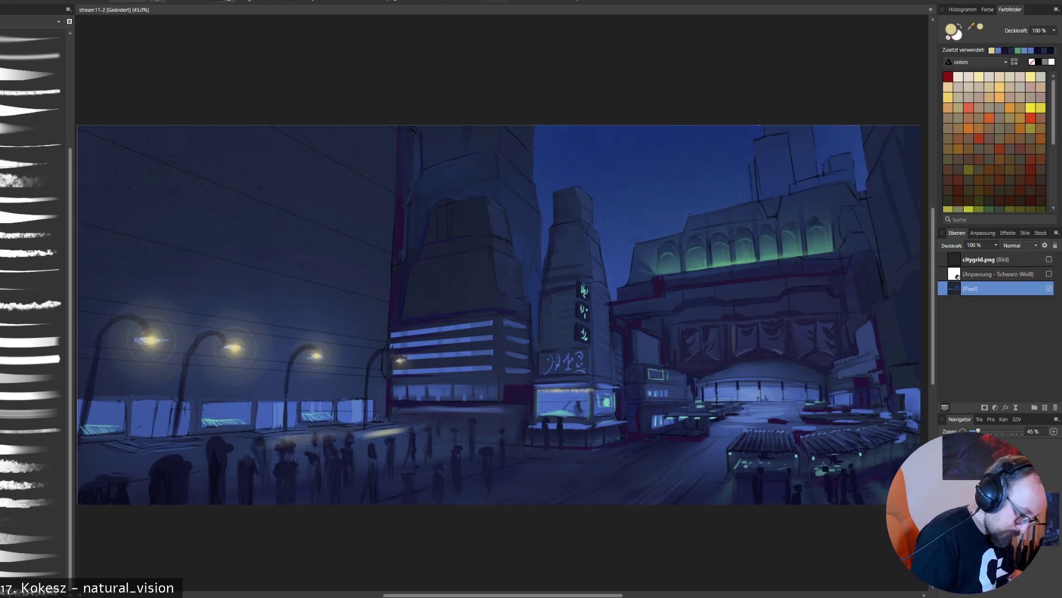
mouse_move(332, 439)
left_mouse_down()
mouse_move(260, 459)
mouse_move(242, 447)
mouse_move(159, 452)
left_mouse_up()
mouse_move(228, 446)
left_mouse_down()
mouse_move(86, 466)
mouse_move(102, 478)
left_mouse_up()
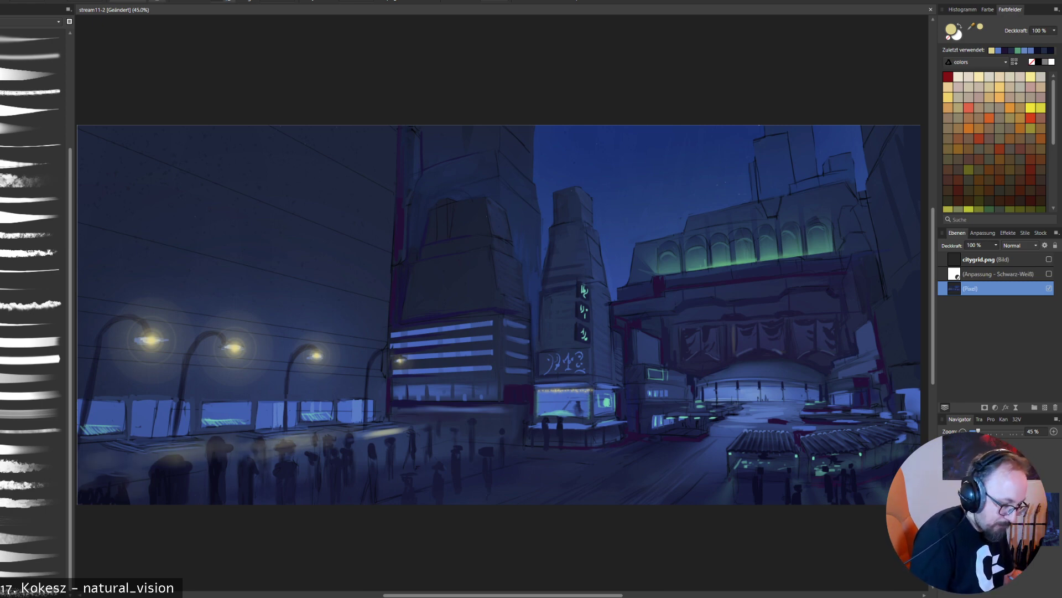
left_click_drag(238, 461, 156, 466)
left_click_drag(368, 440, 327, 452)
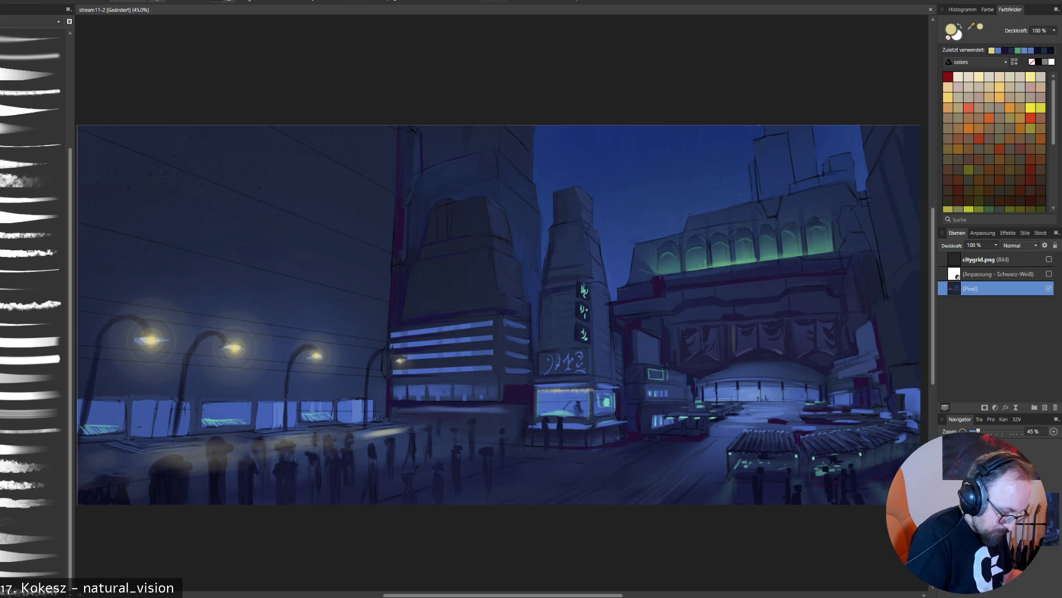
left_click_drag(402, 436, 327, 450)
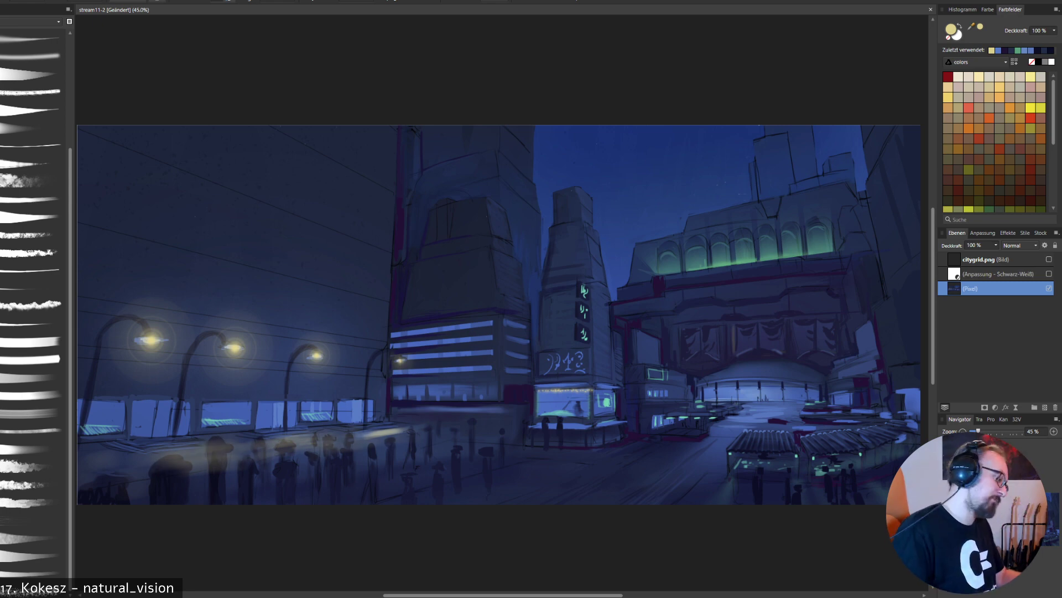
- Repaint the crowd silhouettes in sampled dark navy where the yellow lamplight covers them
left_click(177, 493, "alt")
mouse_move(184, 483)
left_mouse_down()
mouse_move(176, 461)
mouse_move(162, 468)
left_mouse_up()
left_click_drag(215, 444, 215, 468)
left_click_drag(221, 452, 210, 475)
left_click_drag(215, 447, 210, 460)
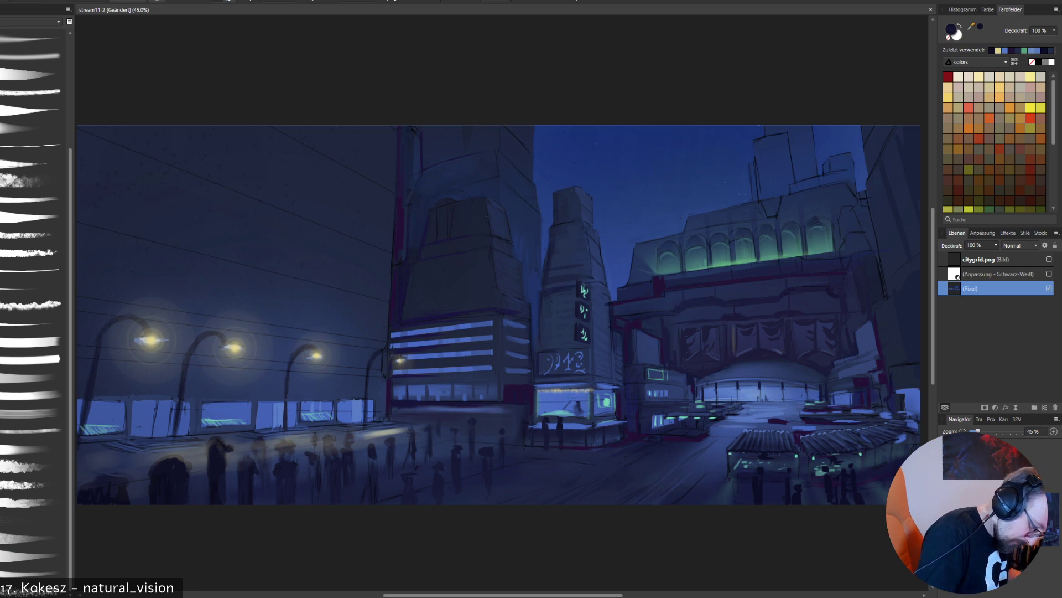
mouse_move(248, 453)
left_mouse_down()
mouse_move(246, 461)
mouse_move(287, 444)
mouse_move(318, 454)
left_mouse_up()
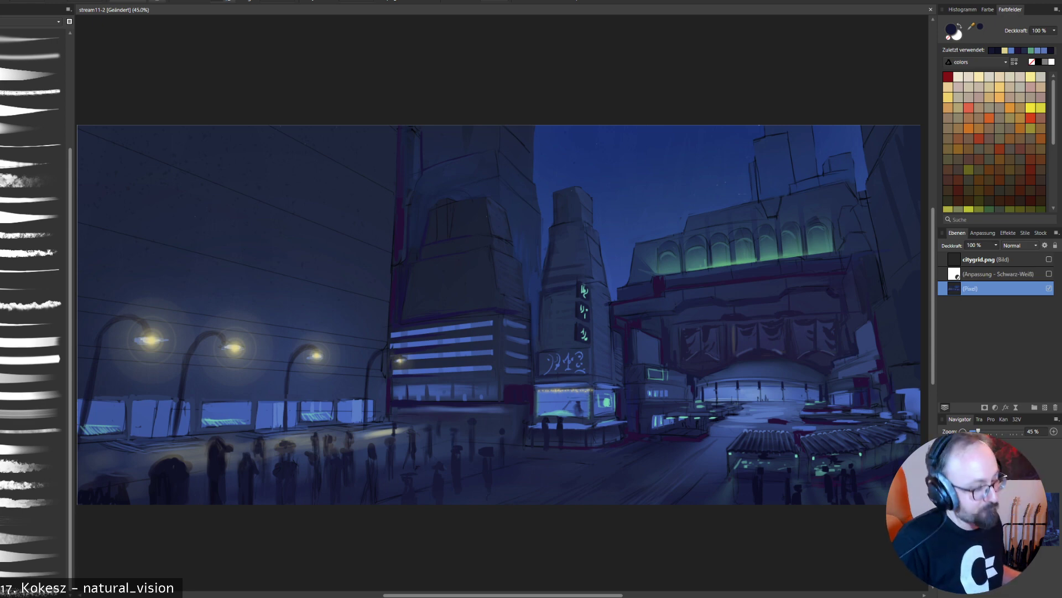
- Extend the lamplight on the pavement around the nearest silhouettes with muted grey strokes and another brush, and undo the last stroke
left_click(1000, 108)
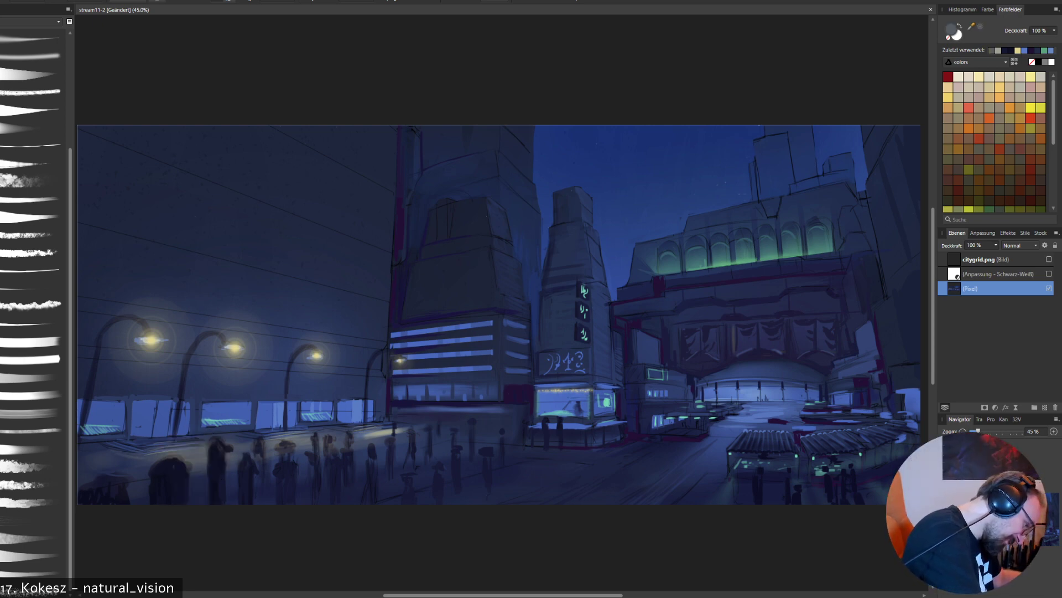
left_click_drag(117, 465, 139, 461)
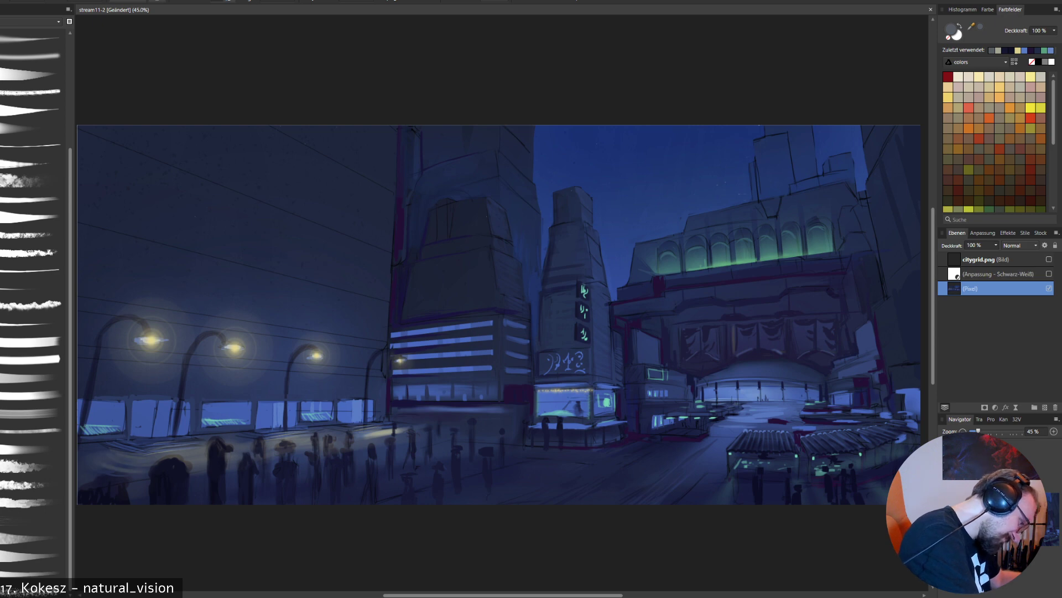
left_click(34, 348)
mouse_move(79, 460)
left_mouse_down()
mouse_move(99, 468)
mouse_move(106, 456)
left_mouse_up()
mouse_move(82, 450)
left_mouse_down()
mouse_move(111, 466)
mouse_move(106, 482)
mouse_move(82, 454)
left_mouse_up()
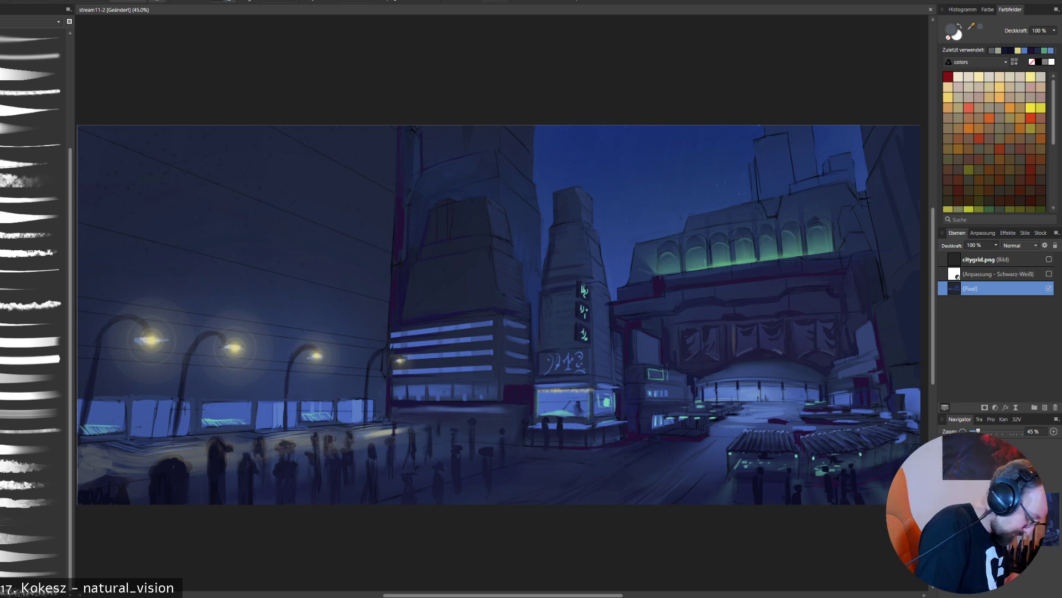
mouse_move(131, 479)
left_mouse_down()
mouse_move(147, 489)
mouse_move(251, 479)
left_mouse_up()
left_click_drag(284, 471, 308, 487)
key("ctrl+z")
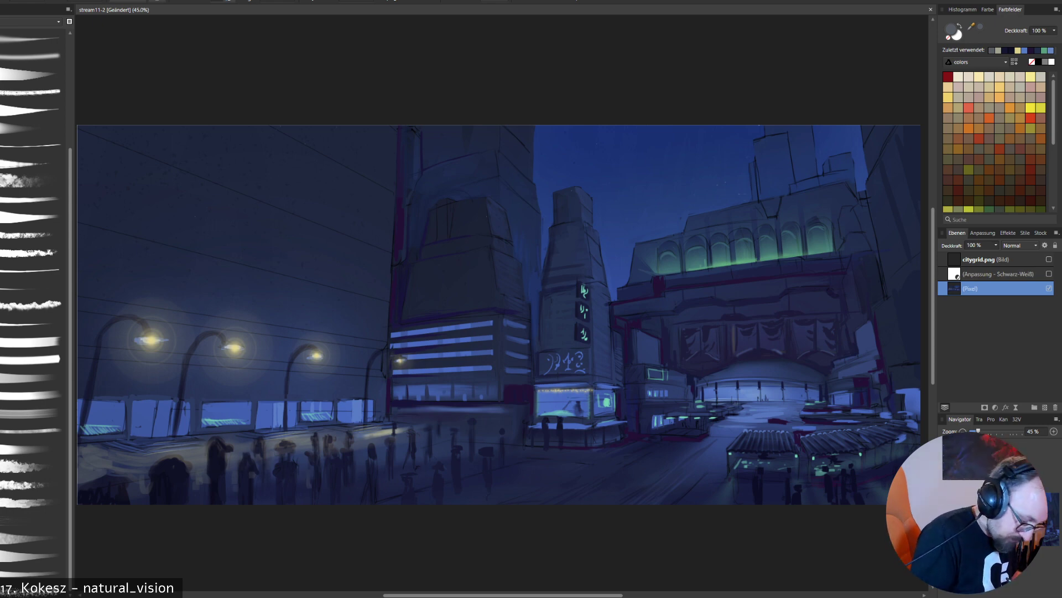
- Blend sampled grey and muted blue tones into the pavement around the silhouettes below the street lamps
left_click(379, 435, "alt")
left_click(367, 439, "alt")
left_click_drag(364, 436, 390, 431)
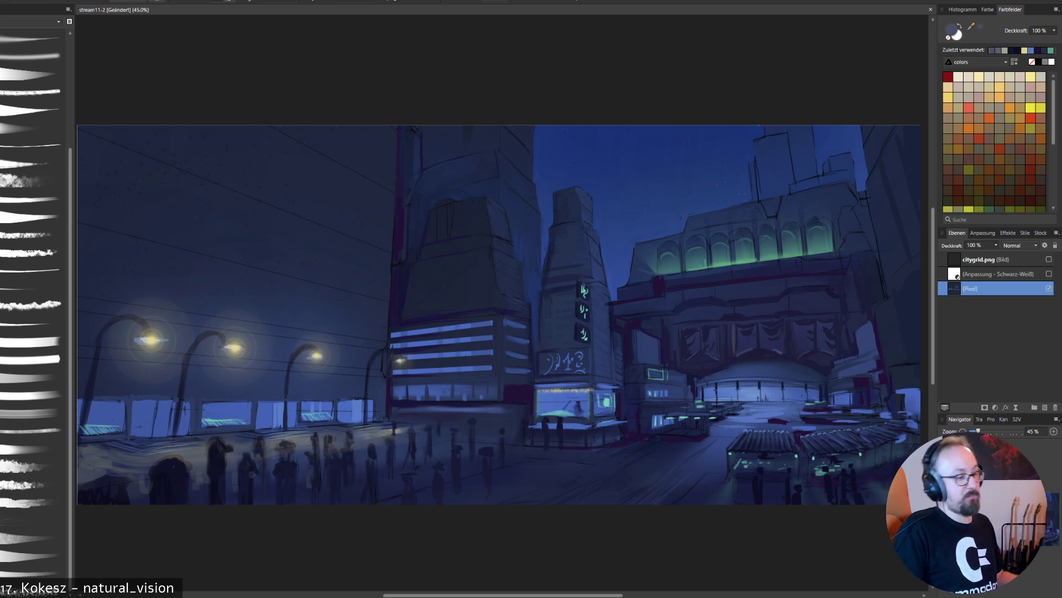
left_click(382, 435, "alt")
left_click_drag(380, 437, 399, 433)
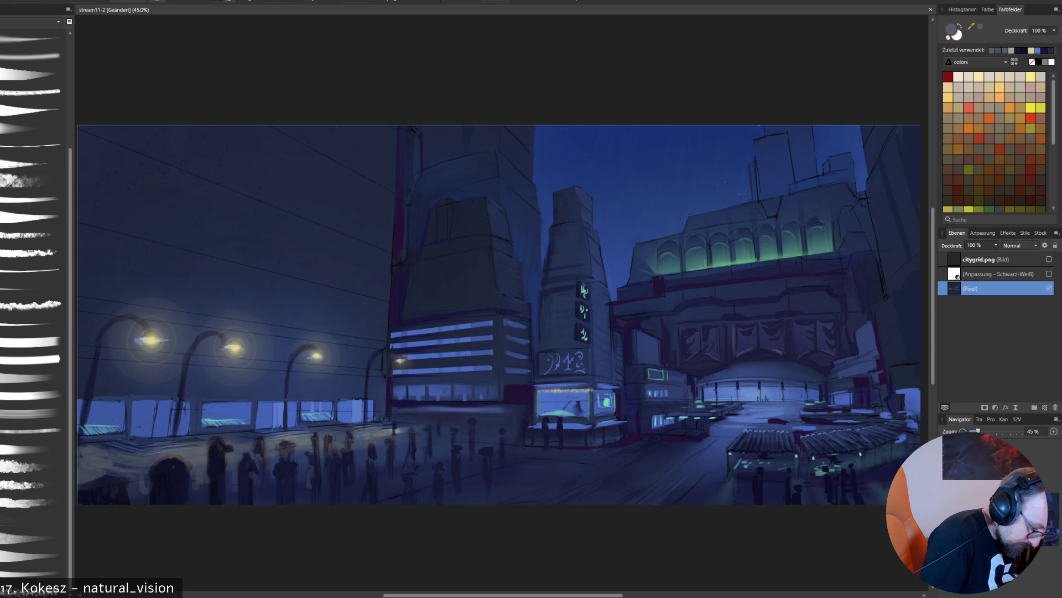
left_click_drag(231, 439, 243, 436)
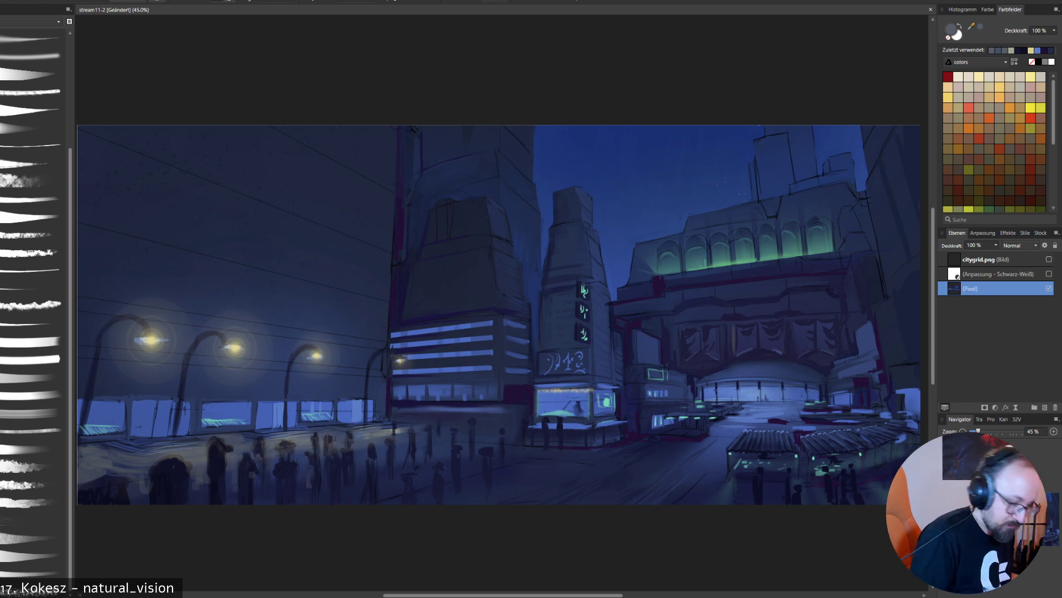
- Sample the shopfronts' light blue and brush it along the lit windows and pavement edge behind the crowd
left_click(347, 413, "alt")
left_click_drag(341, 425, 356, 424)
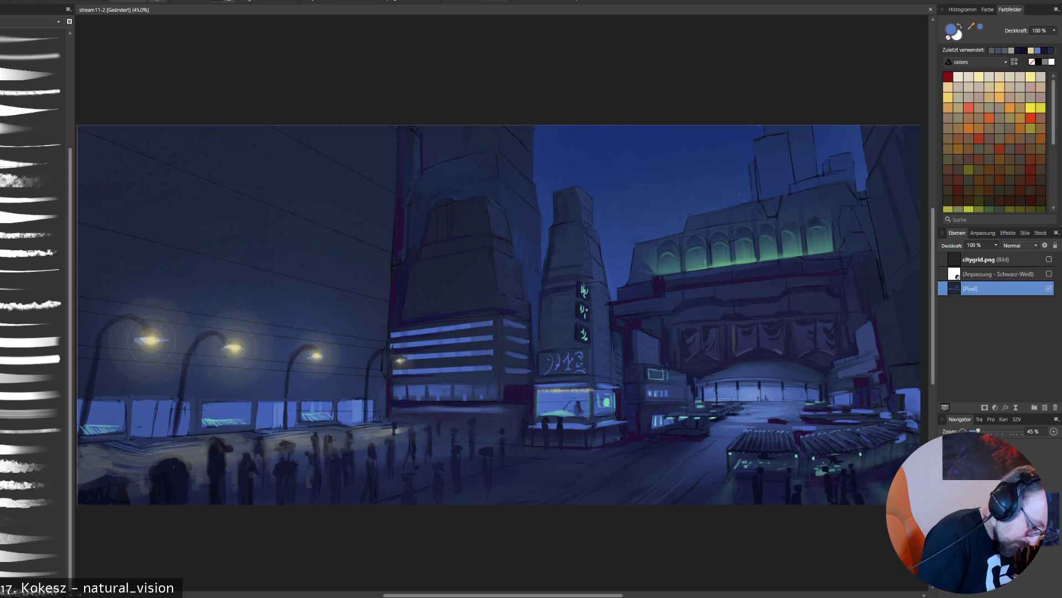
left_click_drag(285, 431, 311, 429)
left_click_drag(136, 444, 186, 439)
mouse_move(157, 403)
left_mouse_down()
mouse_move(155, 433)
mouse_move(168, 435)
left_mouse_up()
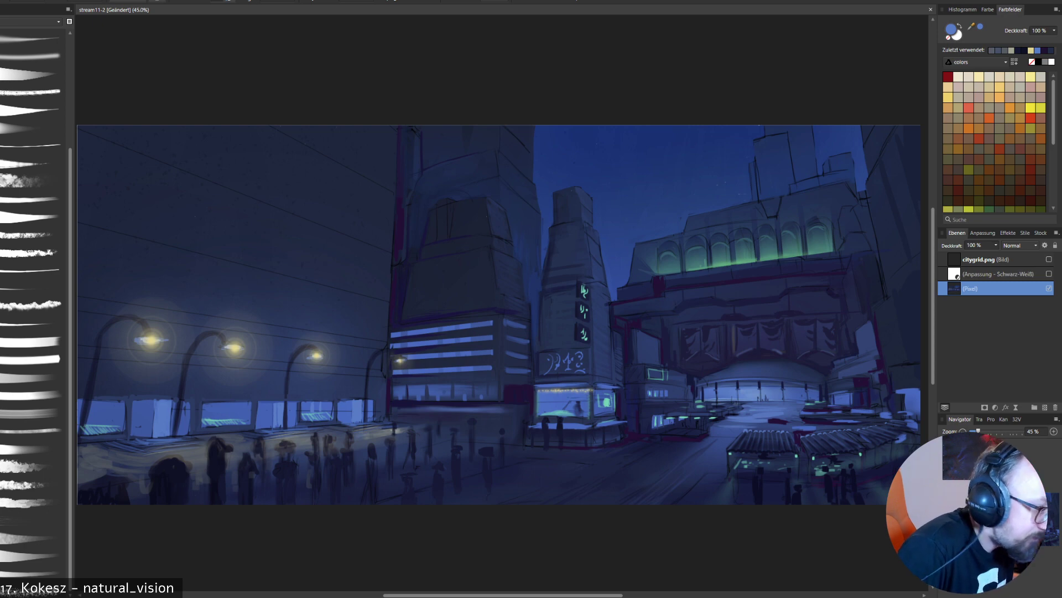
- Sample darker blues from the painting and touch up the tall tower's edge against the sky
key("alt")
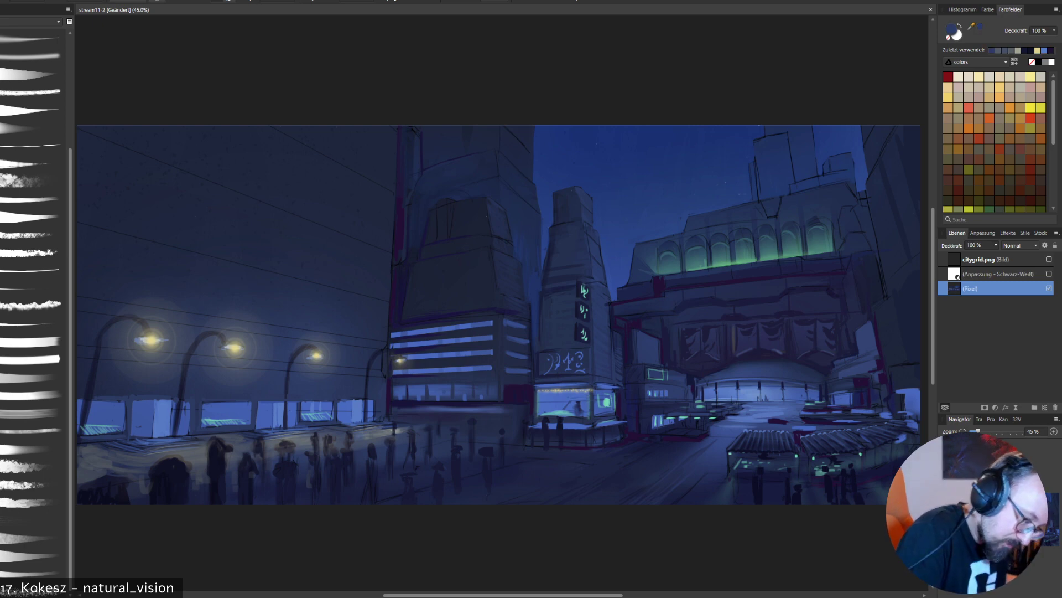
key("alt")
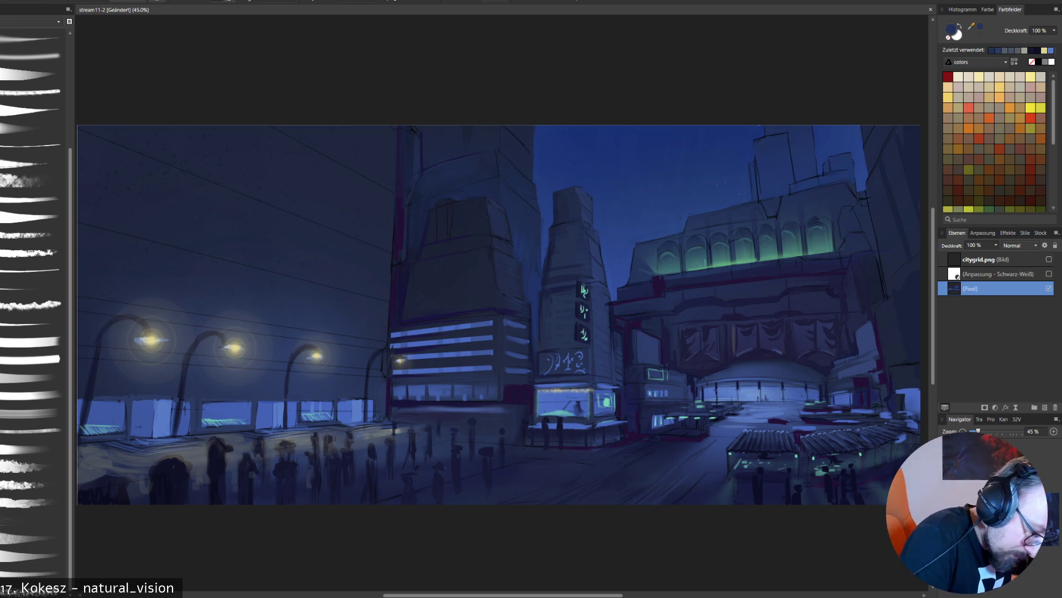
key("alt")
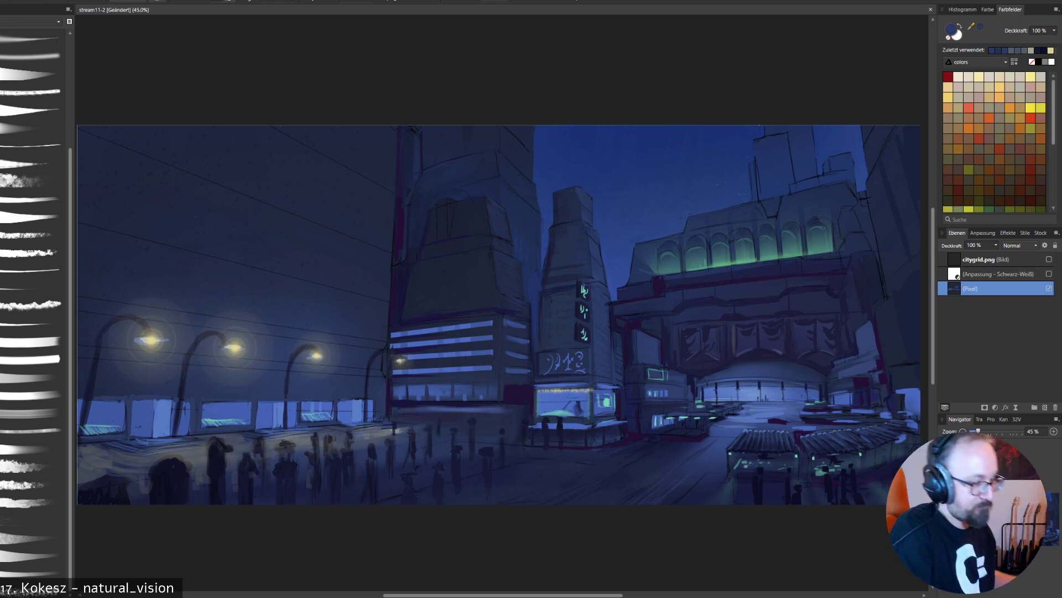
left_click(537, 230, "alt")
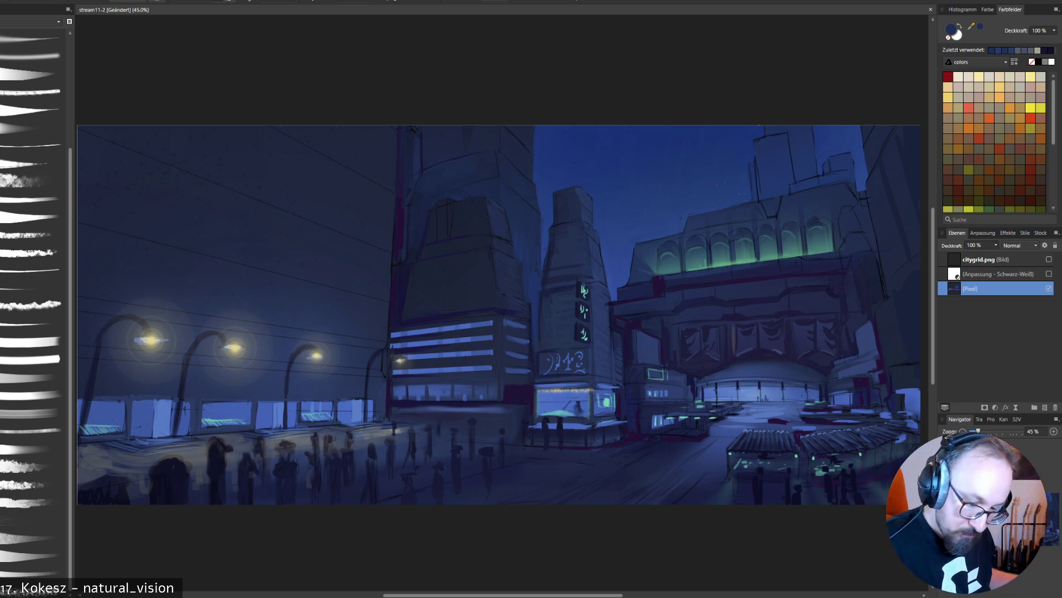
- Check the painting's values by temporarily showing the black-and-white adjustment layer
left_click(1049, 274)
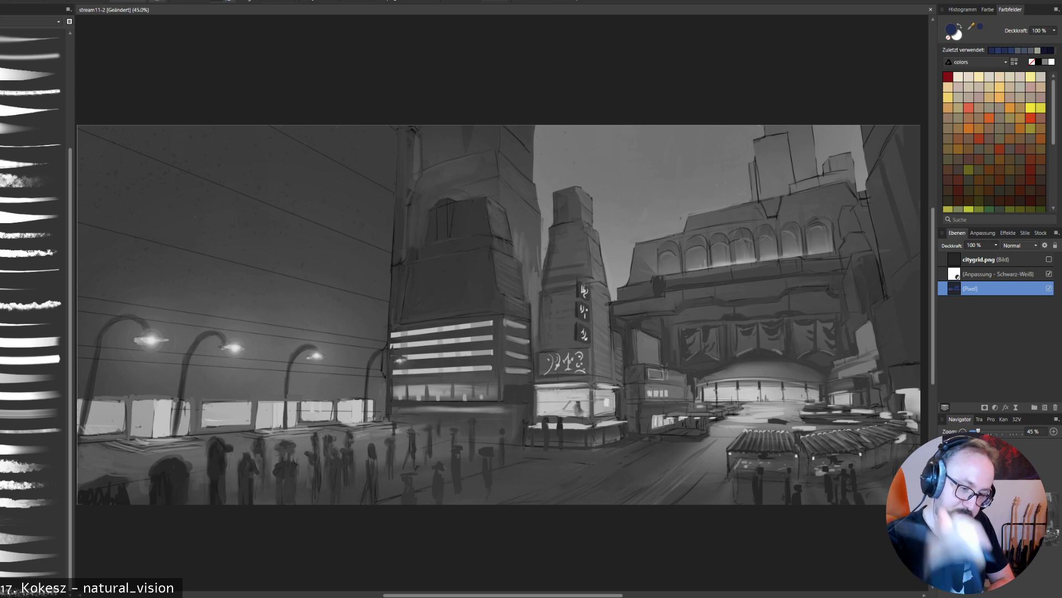
left_click(1049, 274)
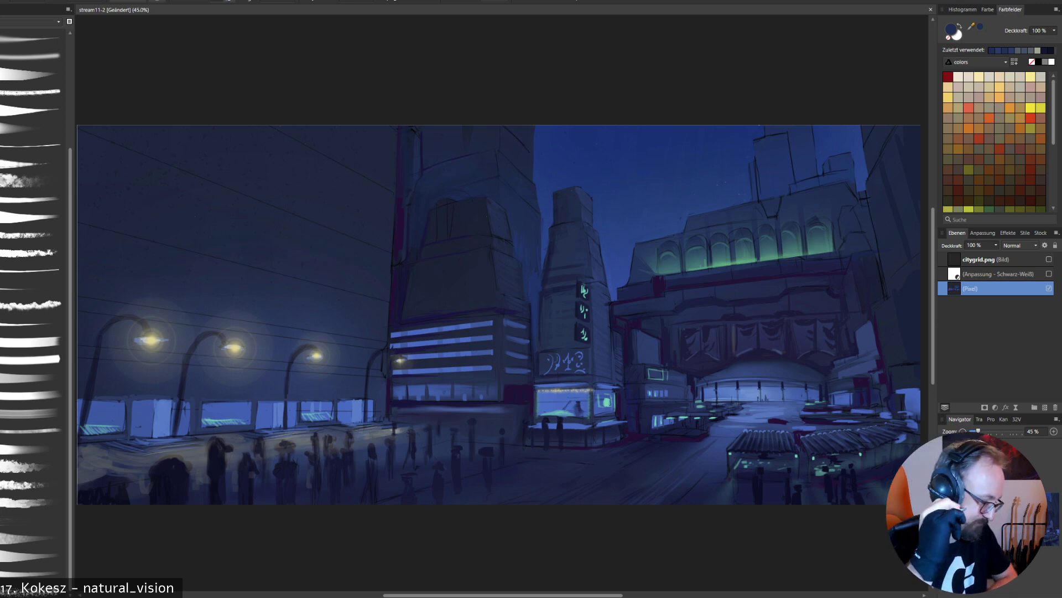
- Paint over the hanging banners above the station entrance with sampled dark navy, leaving a plain facade with faint panel lines
left_click(377, 440, "alt")
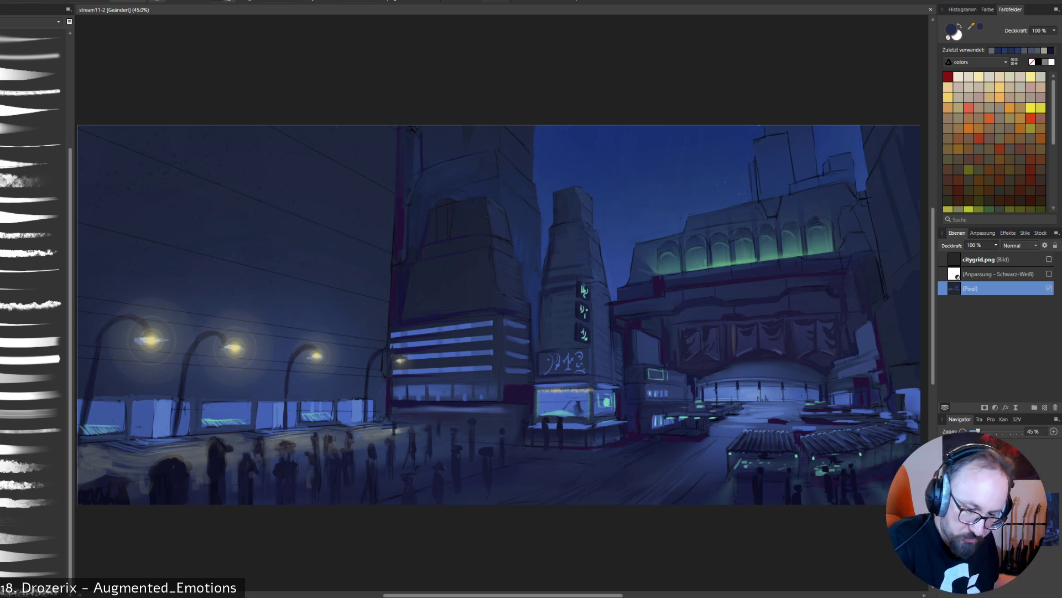
left_click(754, 309, "alt")
left_click_drag(689, 330, 685, 359)
mouse_move(705, 327)
left_mouse_down()
mouse_move(705, 341)
mouse_move(775, 329)
mouse_move(790, 340)
mouse_move(796, 314)
mouse_move(814, 350)
left_mouse_up()
left_click_drag(833, 313, 840, 347)
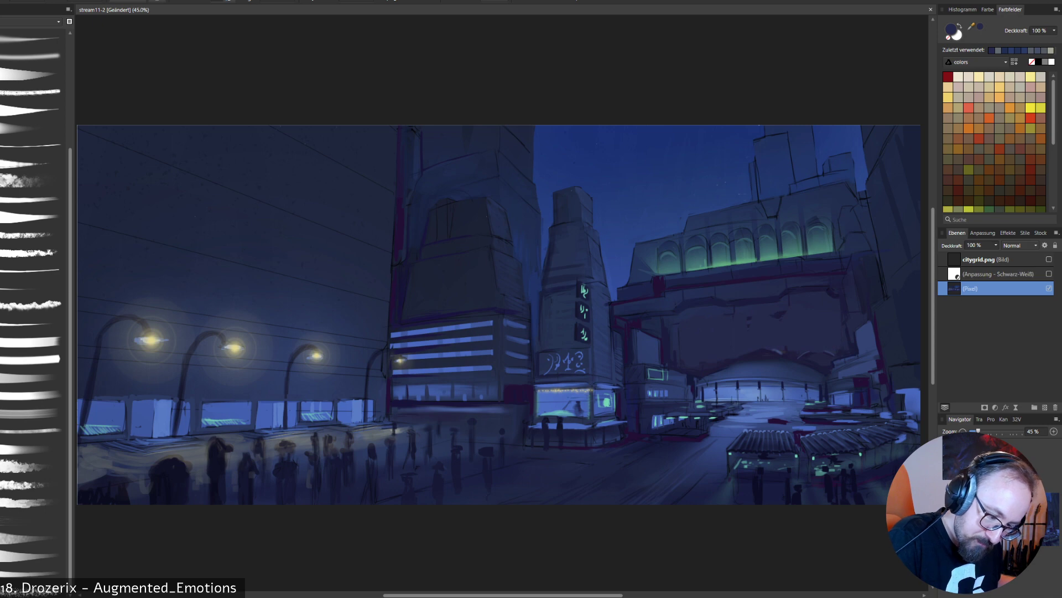
left_click_drag(782, 315, 750, 318)
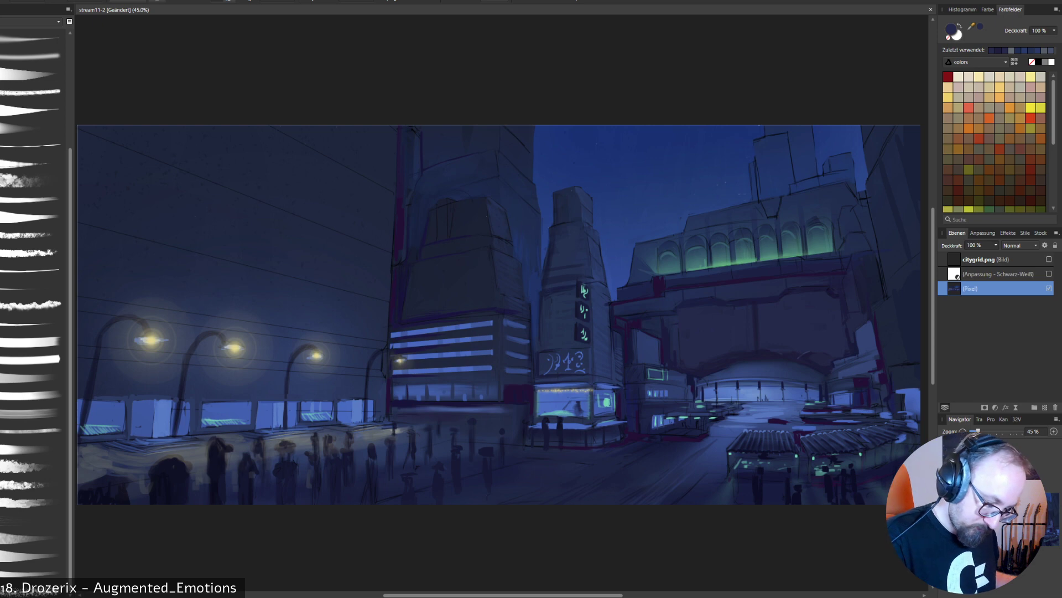
- Place the dusk skyline photo with snowy mountains from the City reference folder and move it over the central buildings
key("alt+Tab")
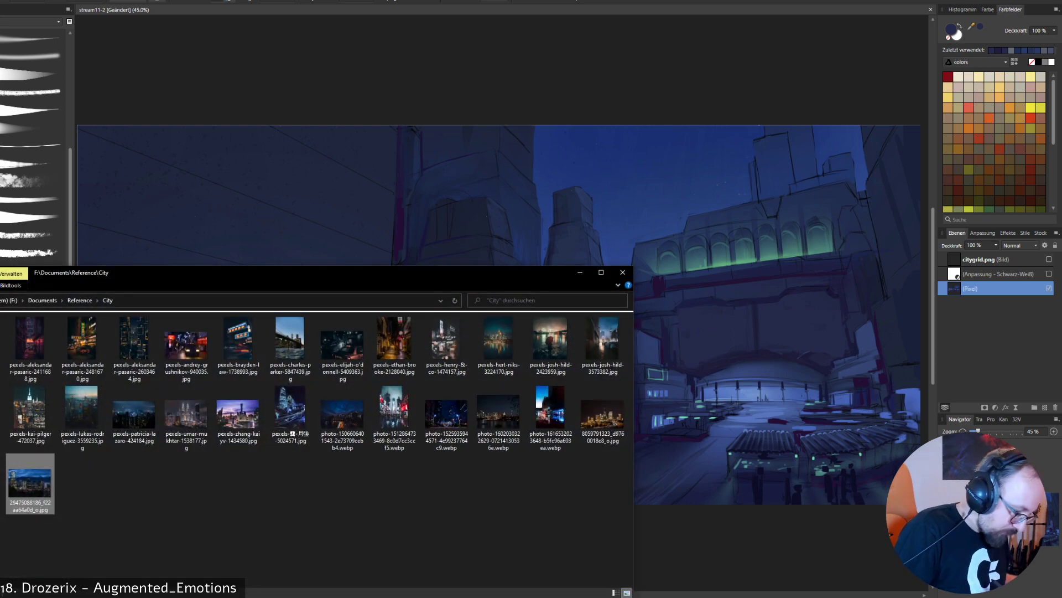
left_click_drag(30, 482, 808, 318)
key("alt+Tab")
key("v")
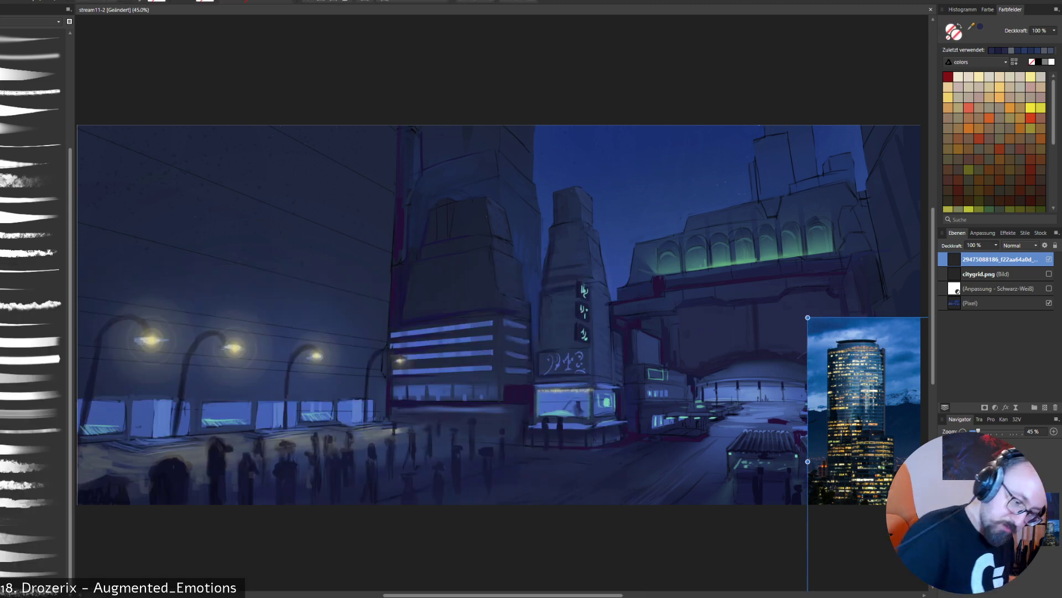
left_click_drag(858, 409, 481, 293)
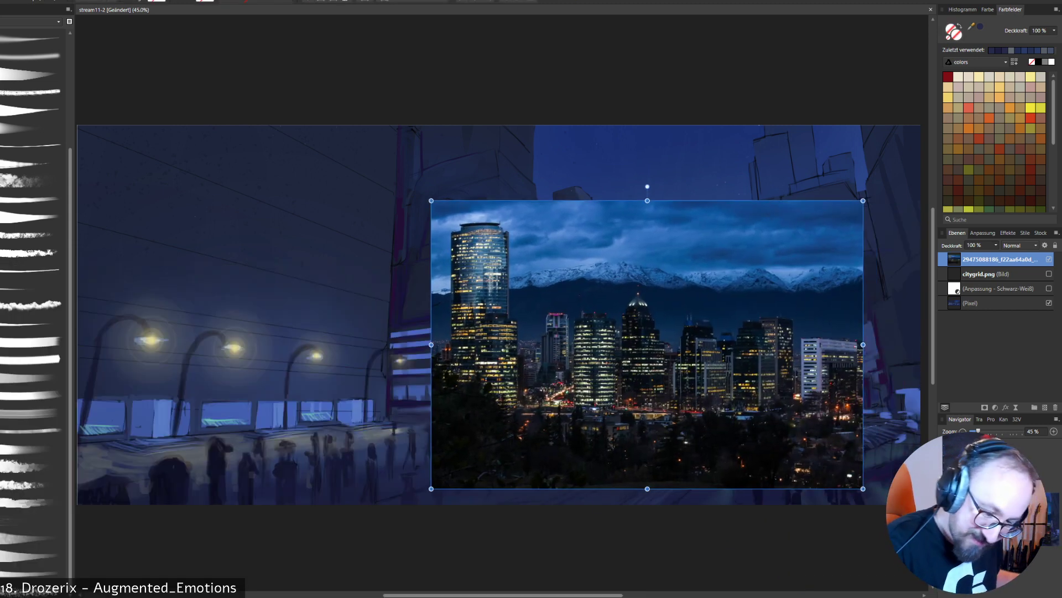
- Set the skyline photo's blend mode to Lighten (Aufhellen) and move it over the station and signed tower
left_click(1020, 245)
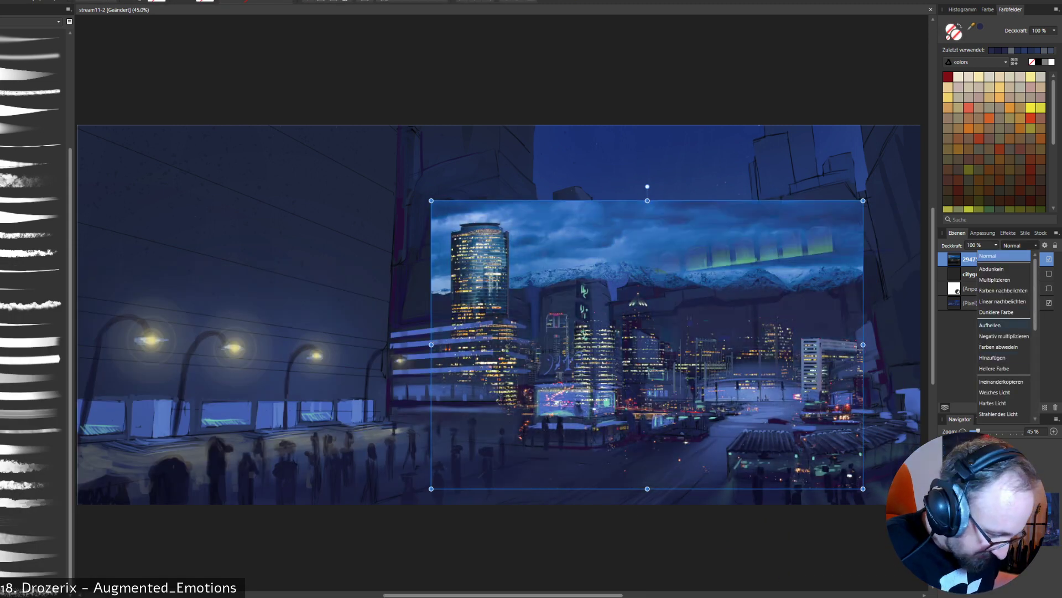
left_click(991, 325)
left_click_drag(647, 345, 746, 315)
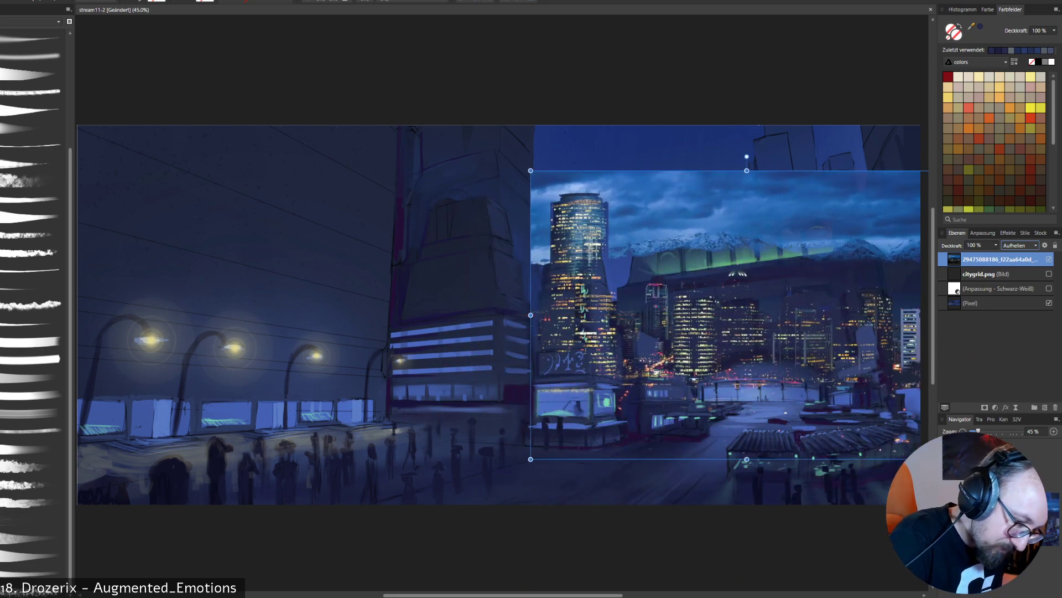
mouse_move(747, 157)
left_mouse_down()
mouse_move(719, 157)
mouse_move(747, 156)
left_mouse_up()
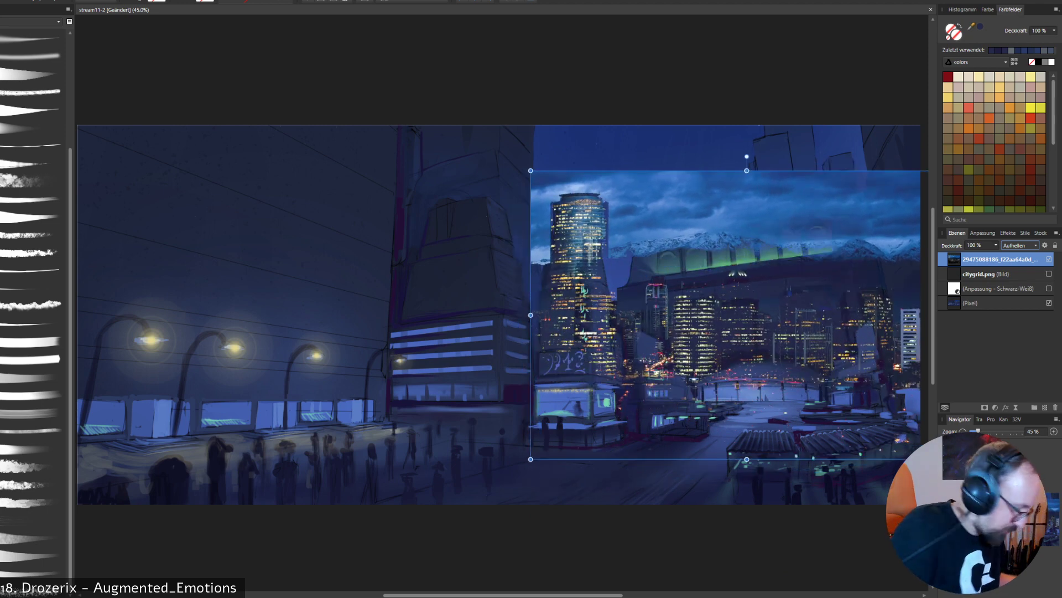
key("p")
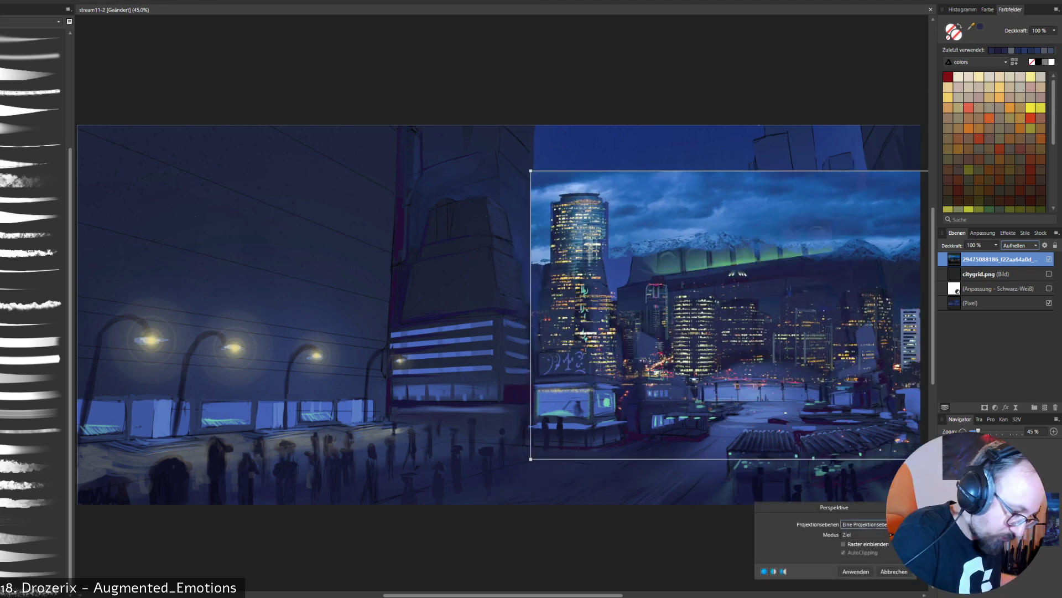
left_click_drag(530, 171, 561, 173)
left_click(894, 571)
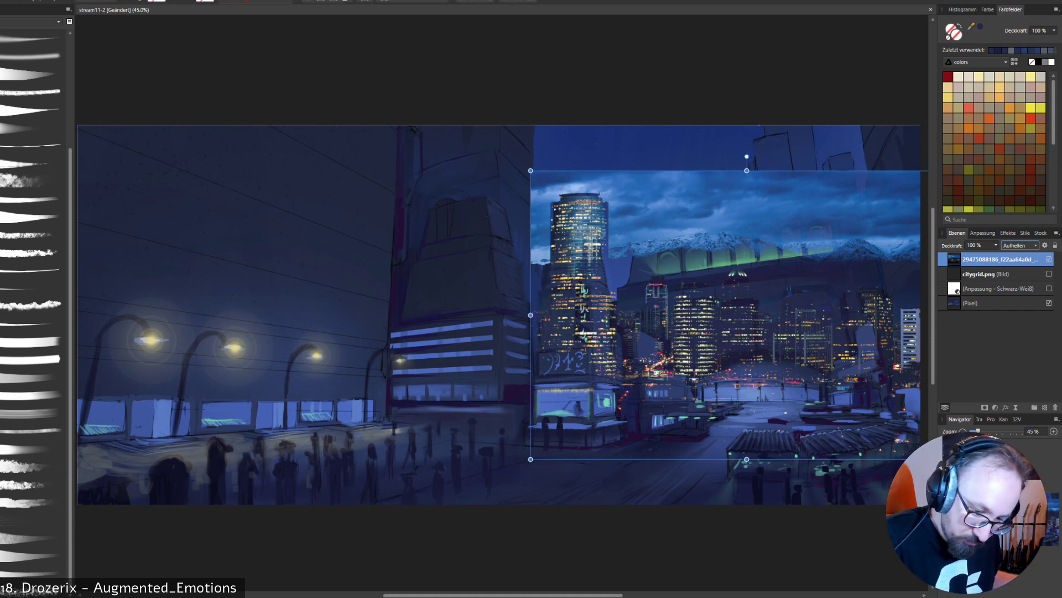
right_click(1000, 263)
left_click(907, 433)
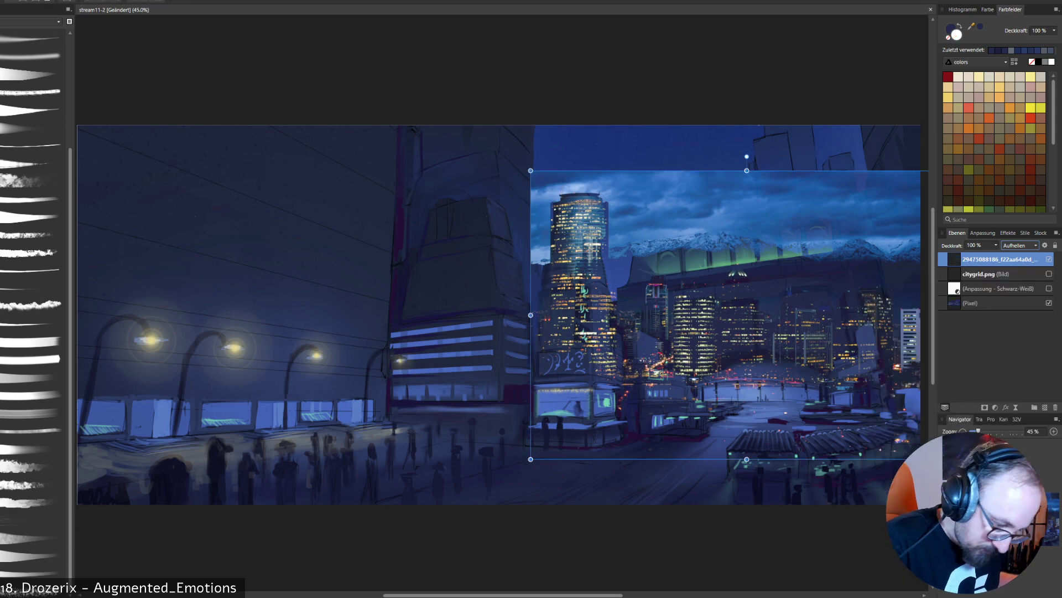
right_click(559, 336)
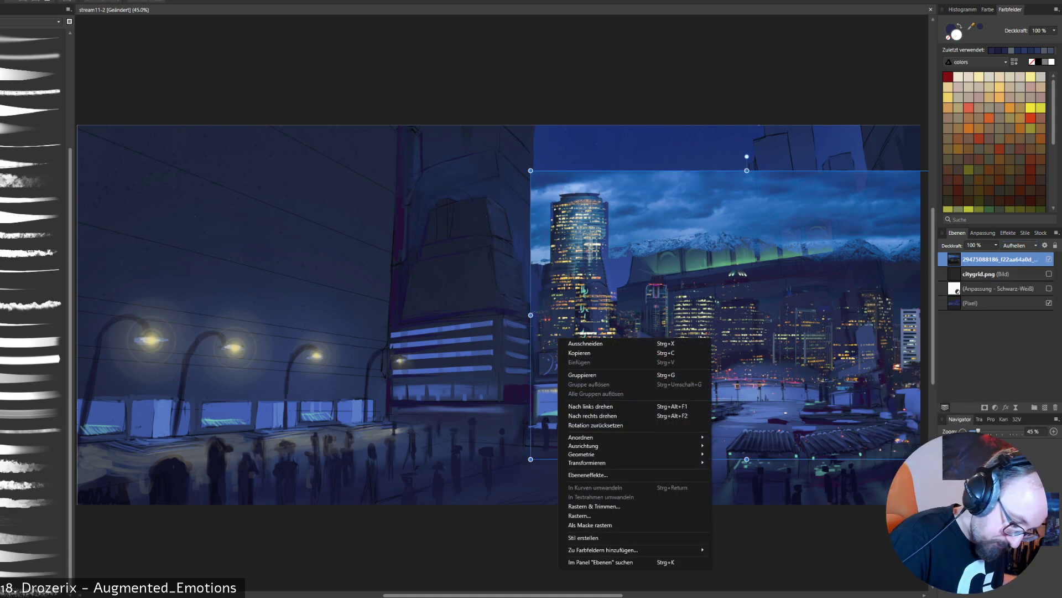
mouse_move(586, 454)
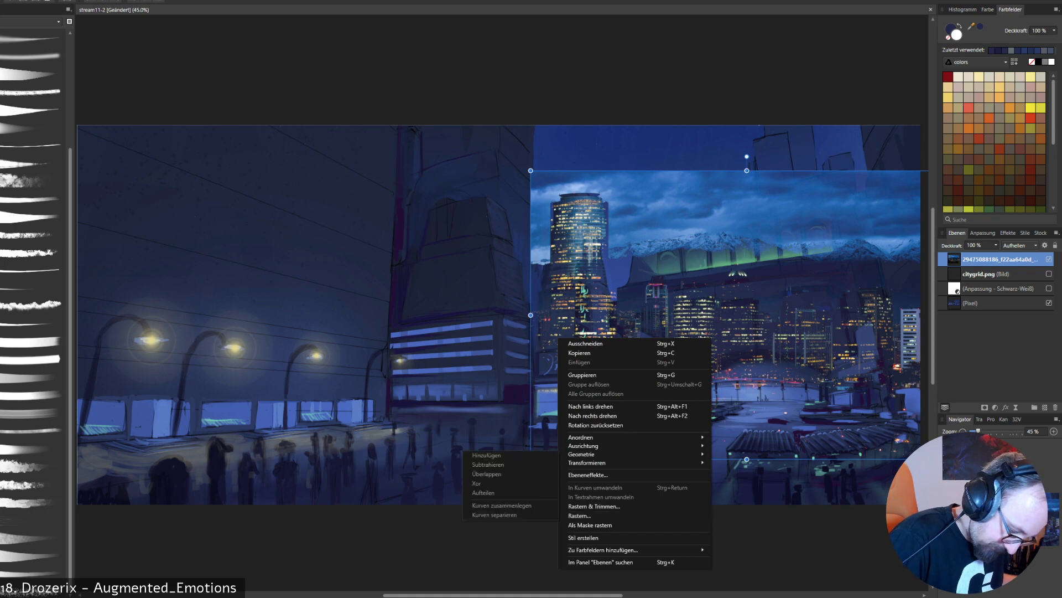
- Show the citygrid.png layer and try to align the skyline photo's corners to it with the Perspective tool
key("p")
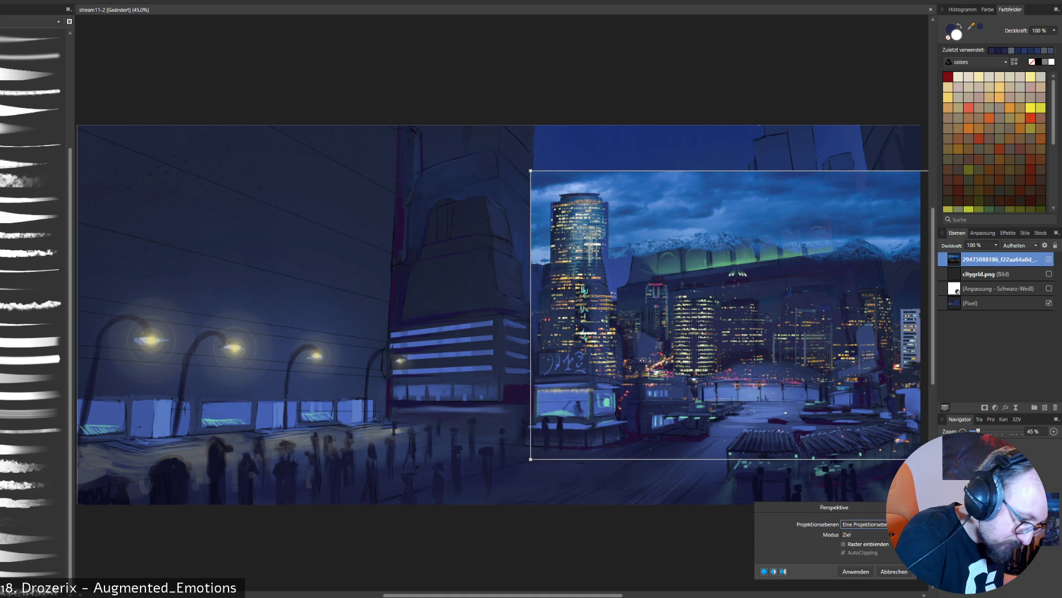
left_click_drag(531, 171, 499, 180)
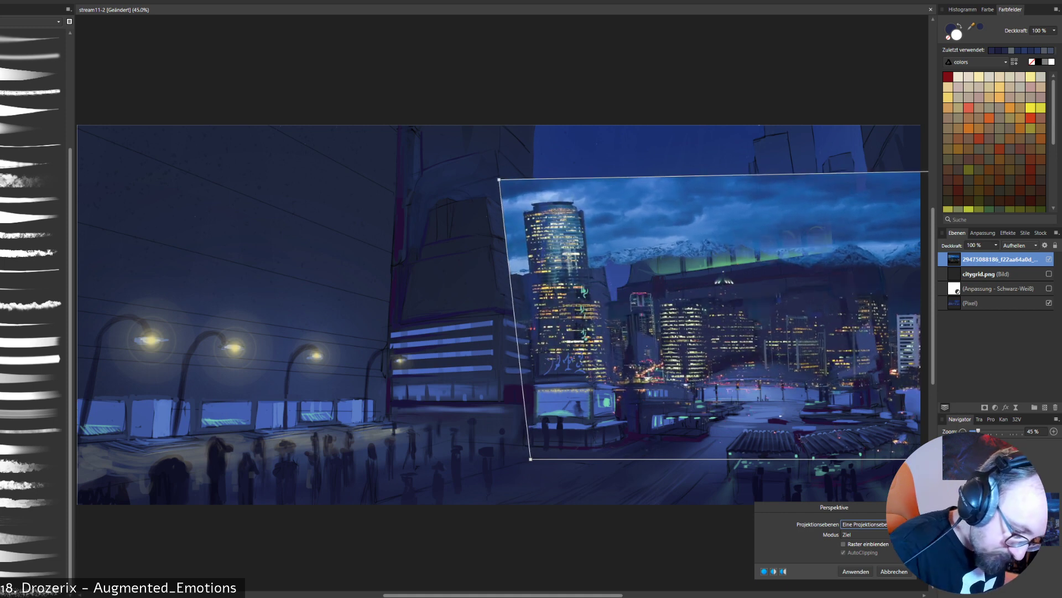
left_click(1049, 274)
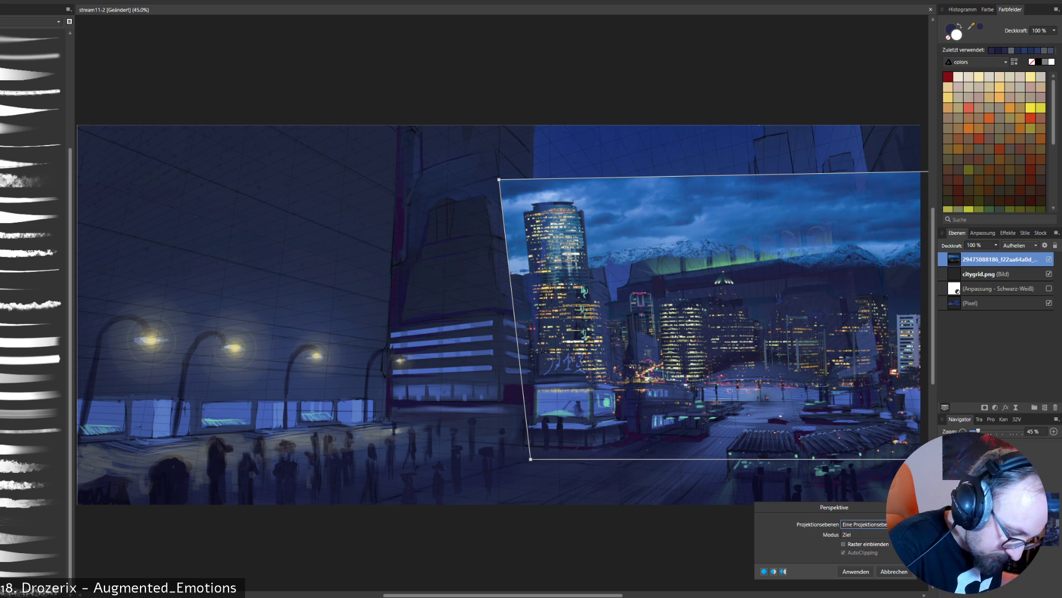
left_click_drag(531, 459, 526, 448)
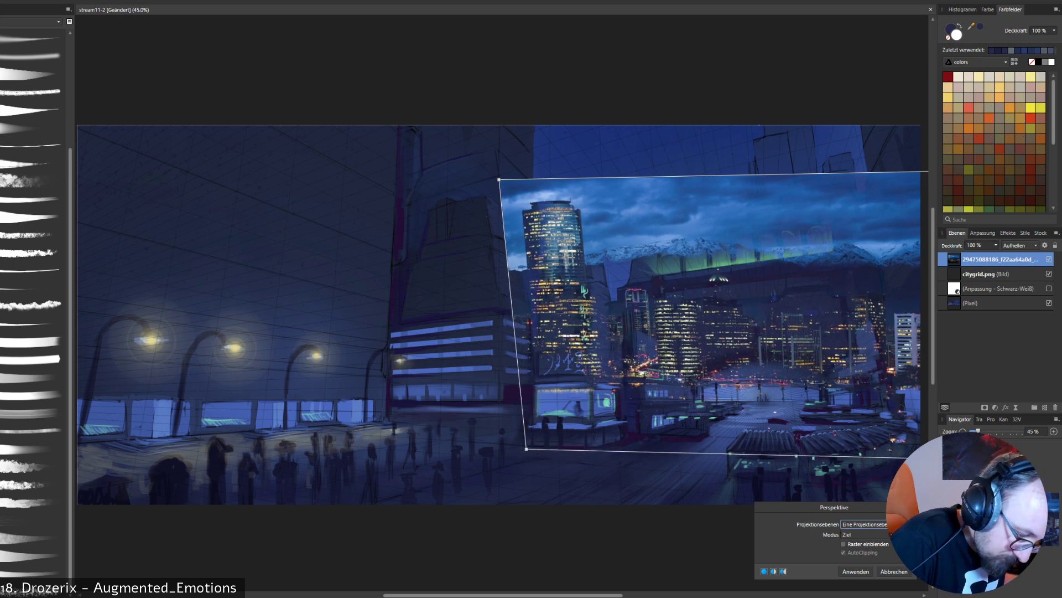
left_click_drag(499, 179, 514, 171)
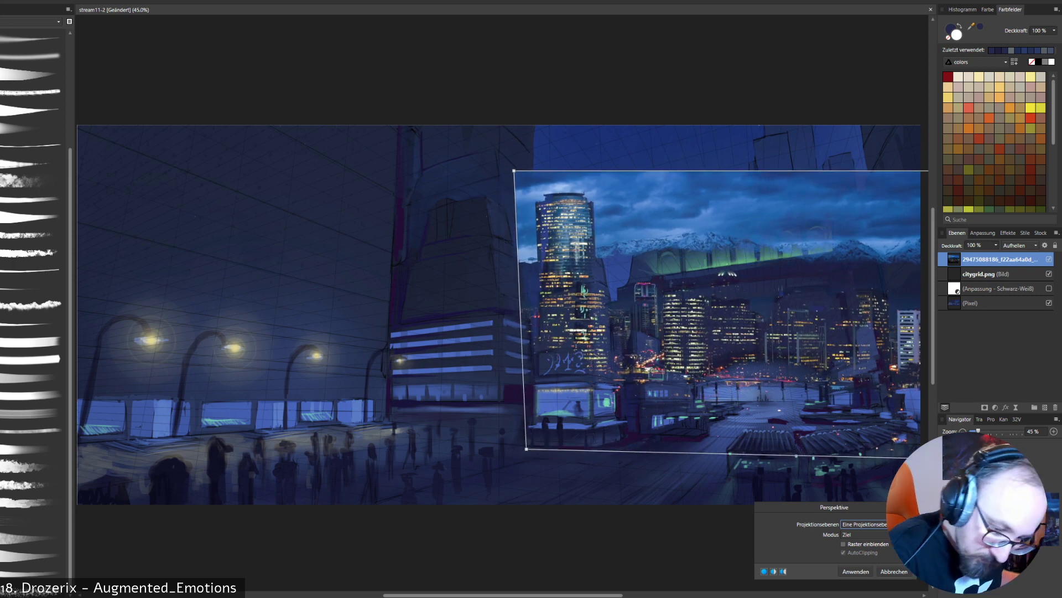
- Raise the citygrid.png layer's opacity to 100% for a clearer perspective grid
left_click(986, 273)
left_click(996, 245)
left_click_drag(996, 255, 1040, 256)
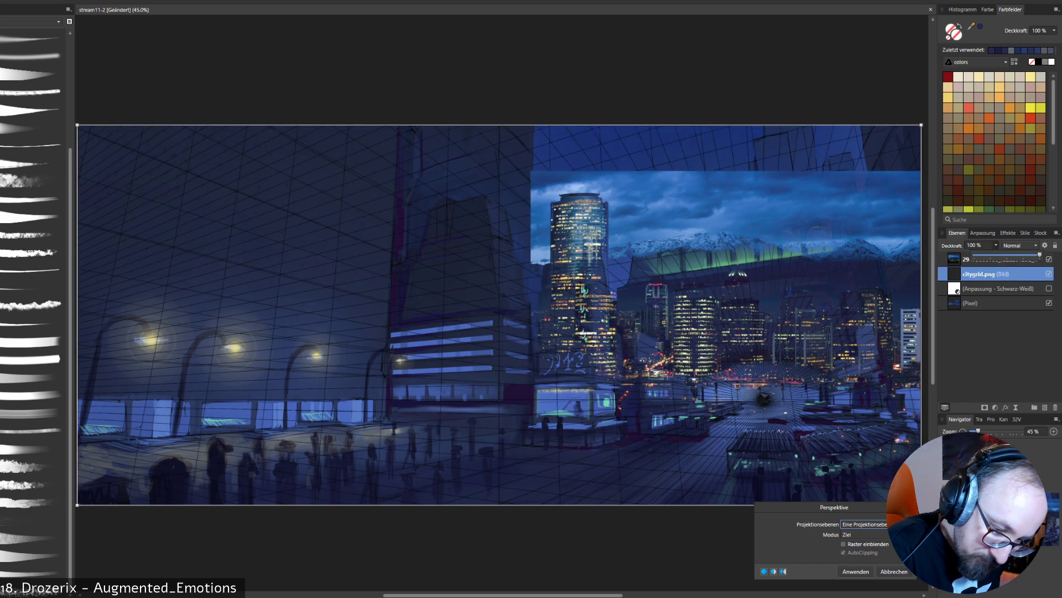
left_click(996, 288)
left_click(996, 288)
left_click(996, 274)
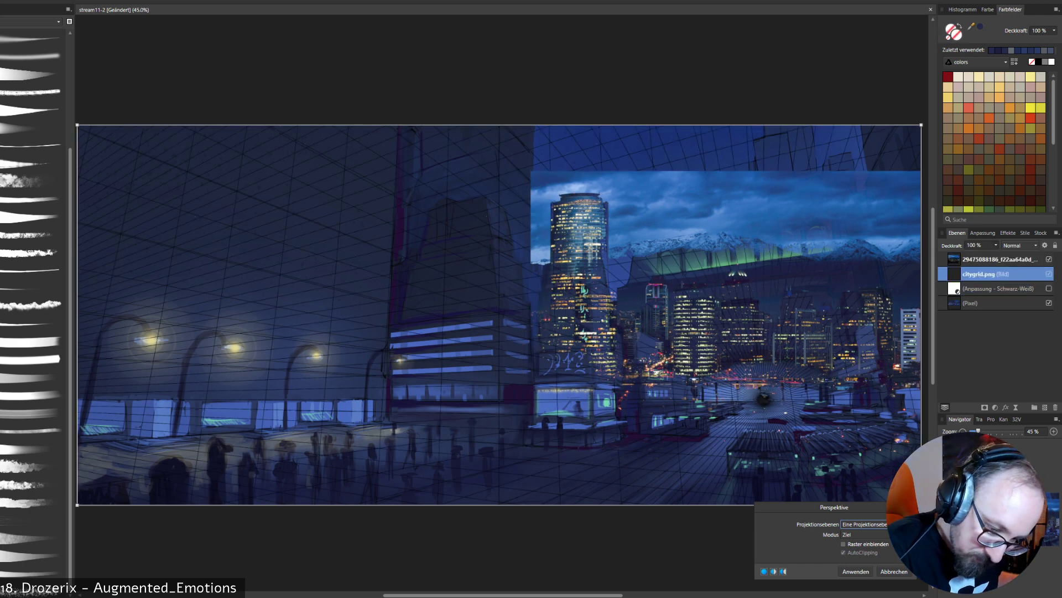
left_click(999, 259)
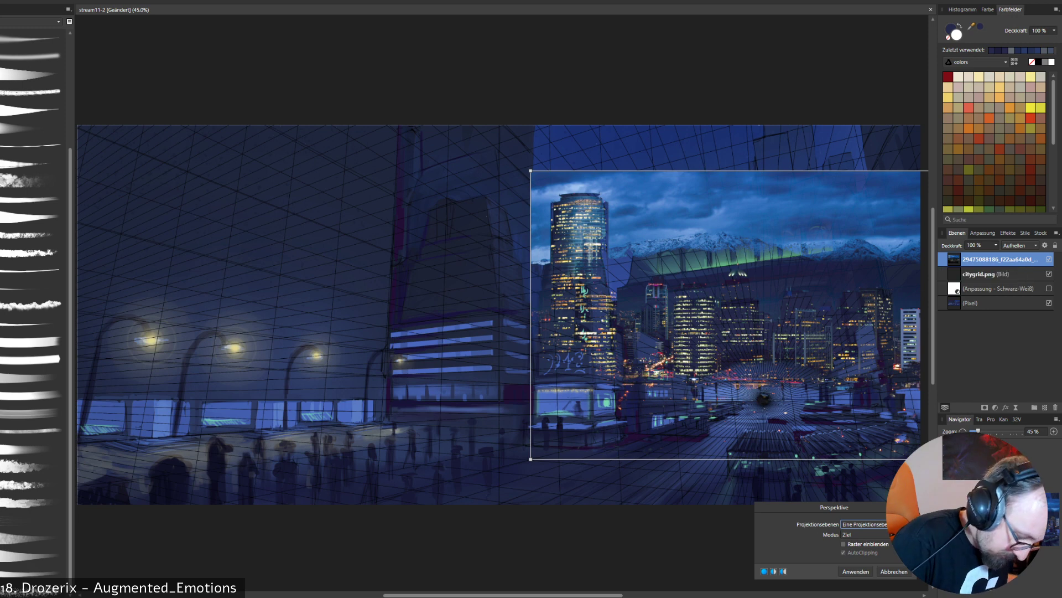
left_click_drag(530, 459, 577, 459)
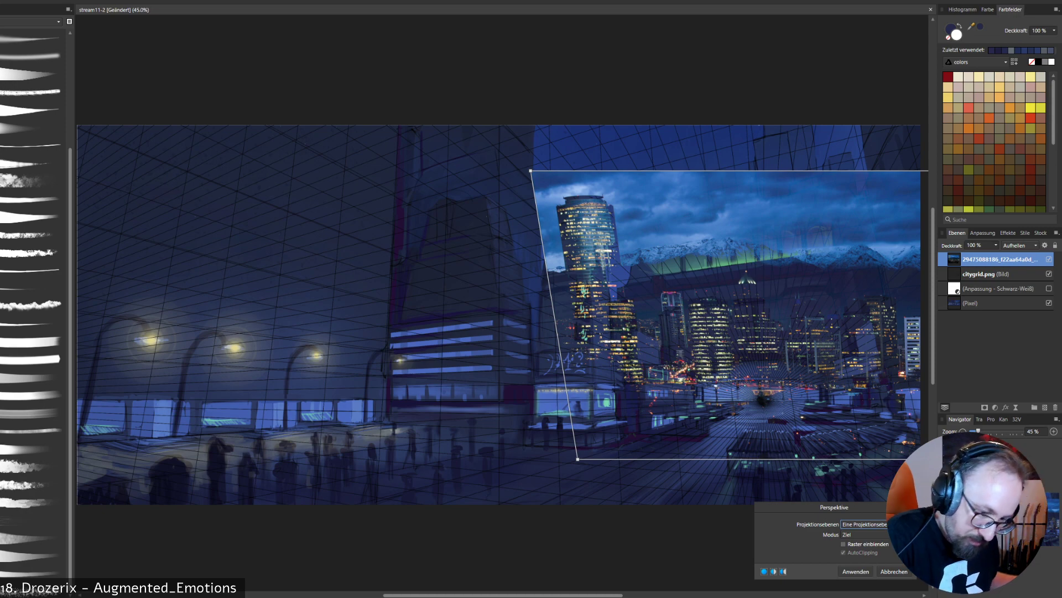
key("Escape")
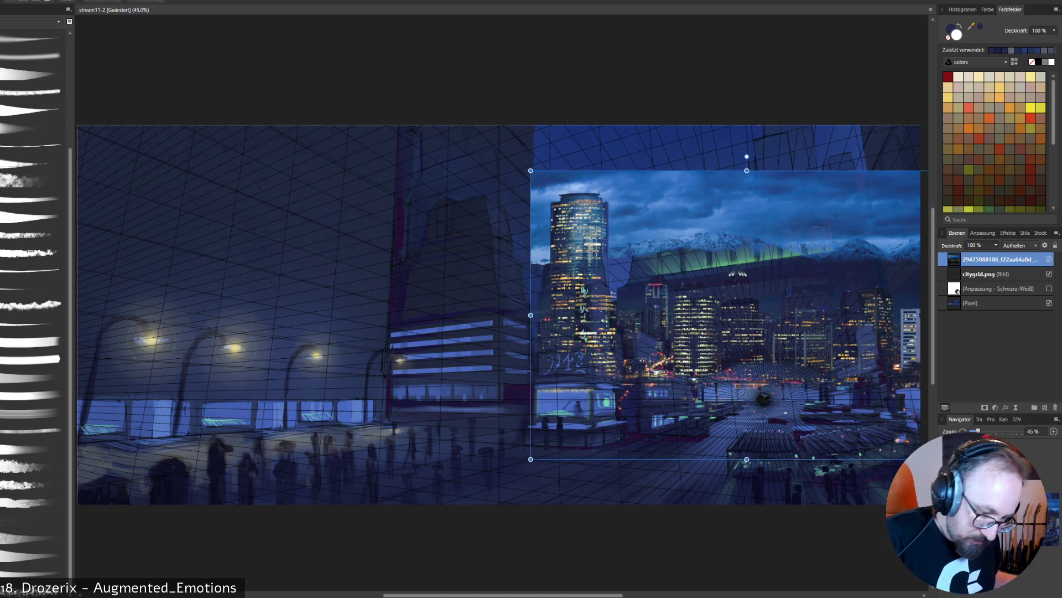
- Move the skyline photo slightly down and left, and pull its two left corners inward to match the grid with the Perspective tool
left_click_drag(720, 309, 688, 321)
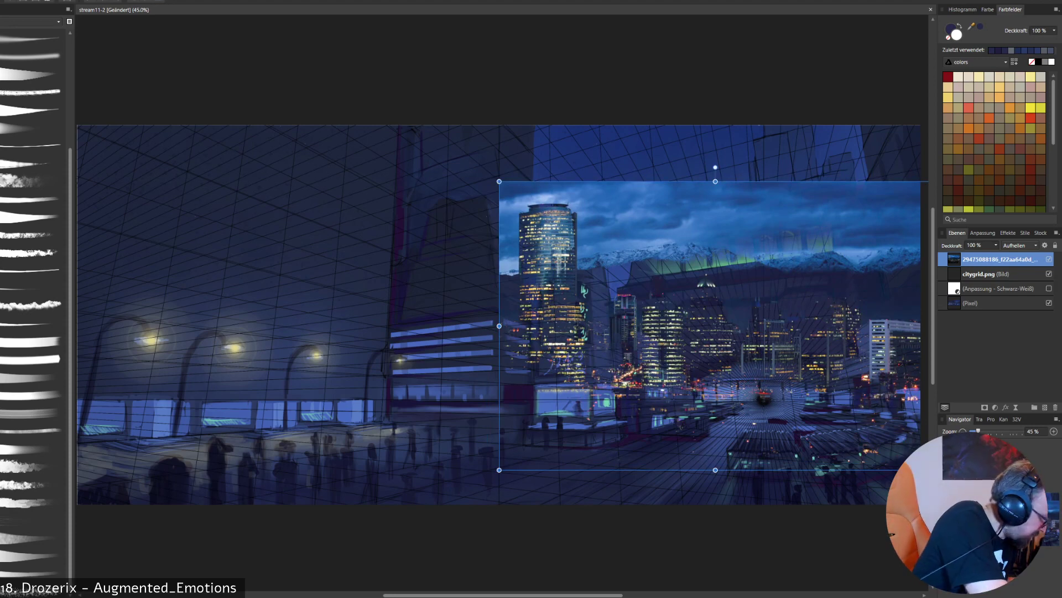
key("p")
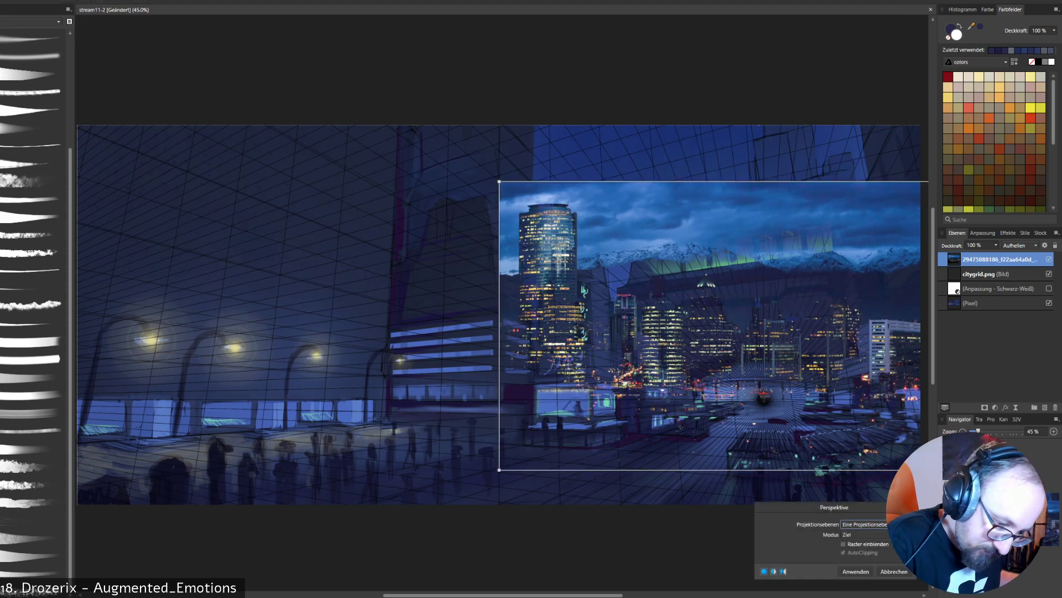
left_click_drag(500, 470, 533, 469)
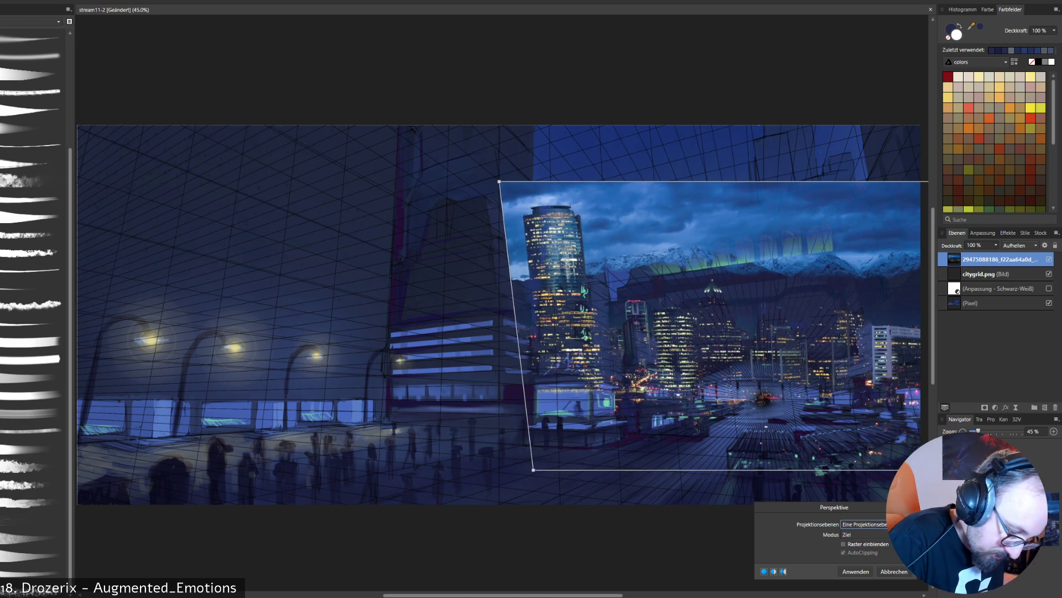
left_click_drag(499, 181, 524, 196)
left_click_drag(533, 470, 536, 476)
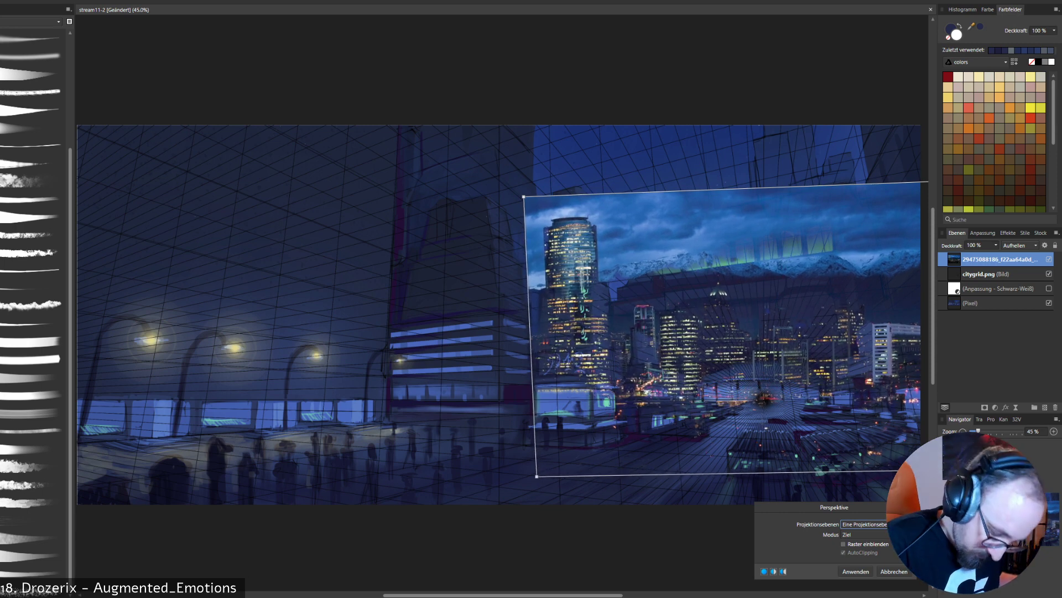
- Stretch the photo's upper-right corner to the canvas corner, nudge its lower-right corner inward, and apply the perspective warp
scroll(498, 314, "right", 5)
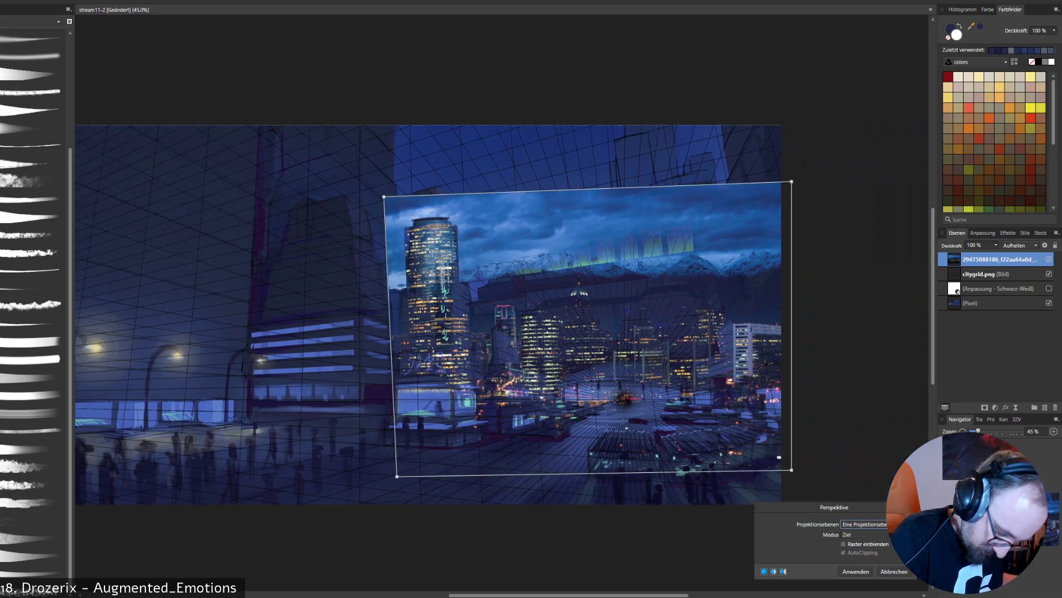
left_click_drag(792, 181, 781, 125)
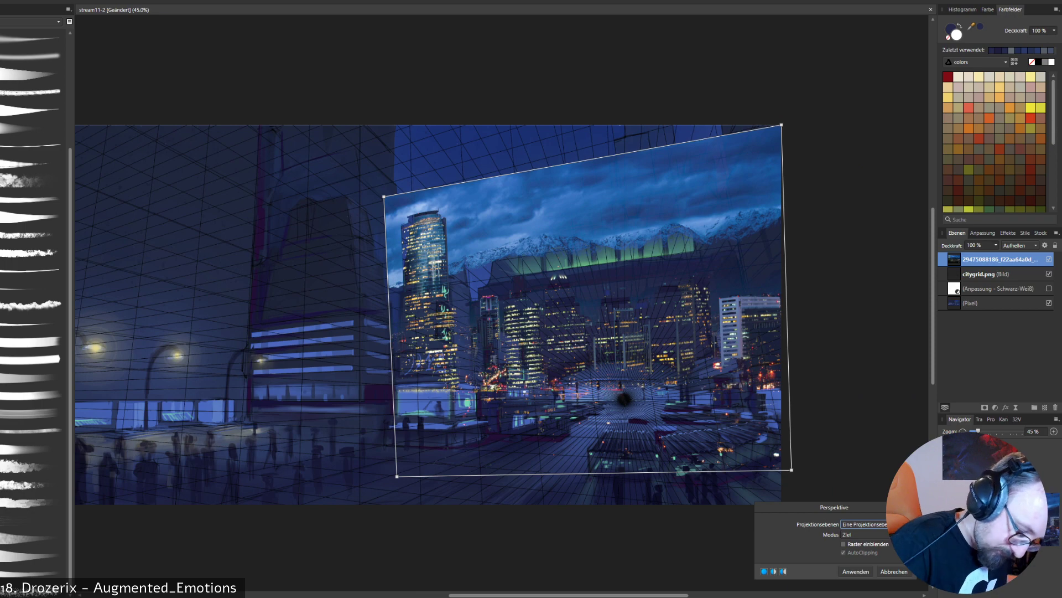
mouse_move(791, 470)
left_mouse_down()
mouse_move(771, 506)
mouse_move(773, 473)
mouse_move(786, 470)
left_mouse_up()
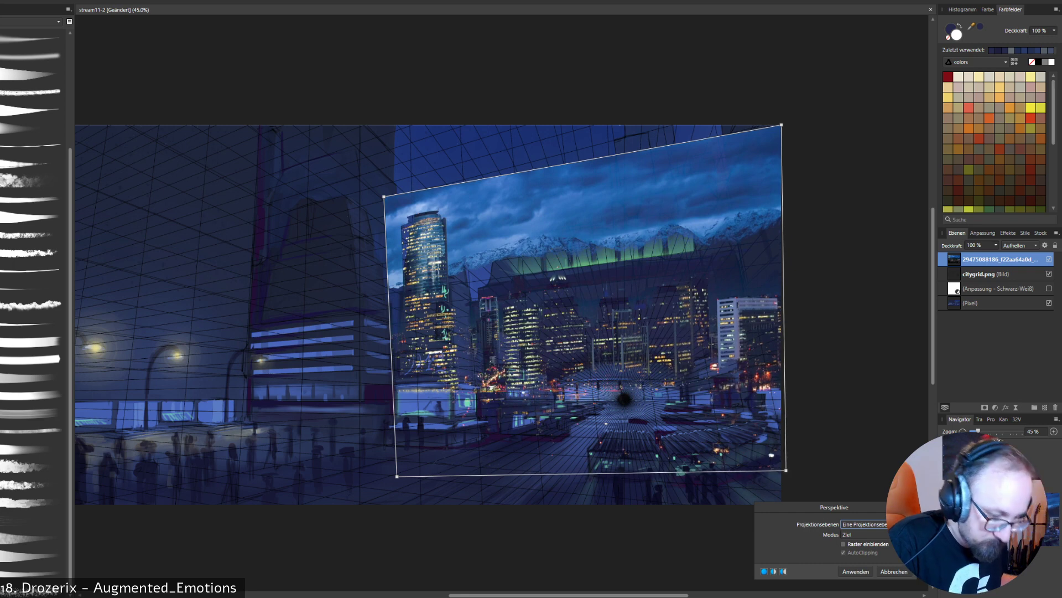
key("Return")
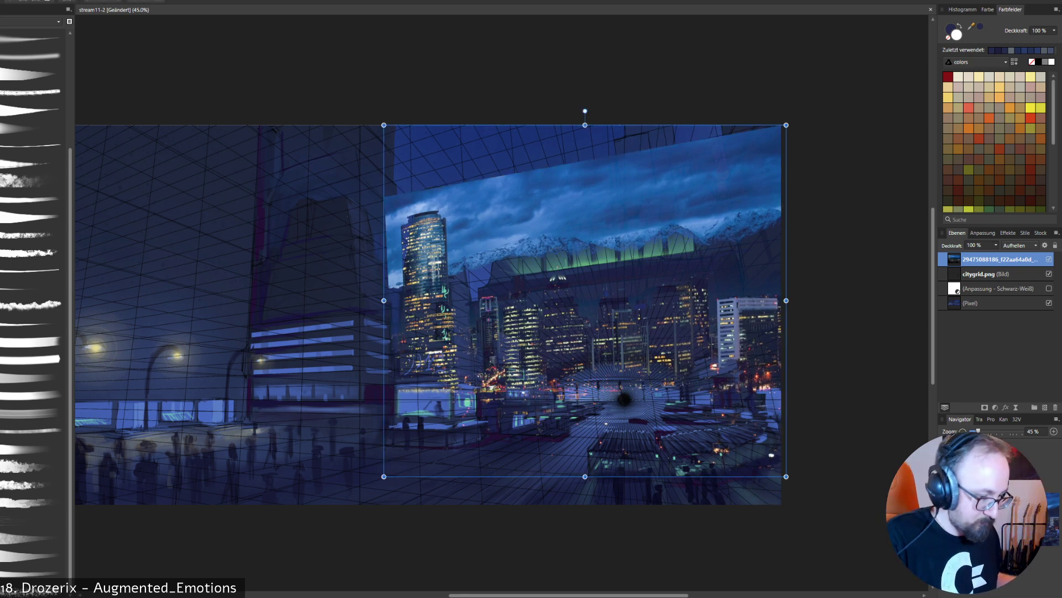
key("ctrl+d")
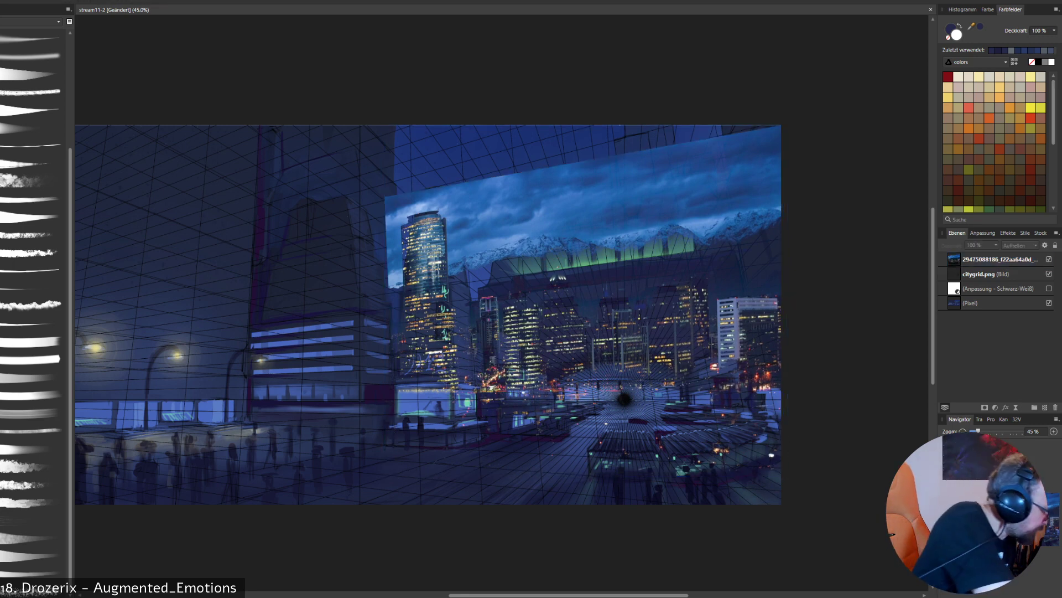
- Erase the tall round tower and the sky around it from the skyline photo layer, over the signed tower
key("b")
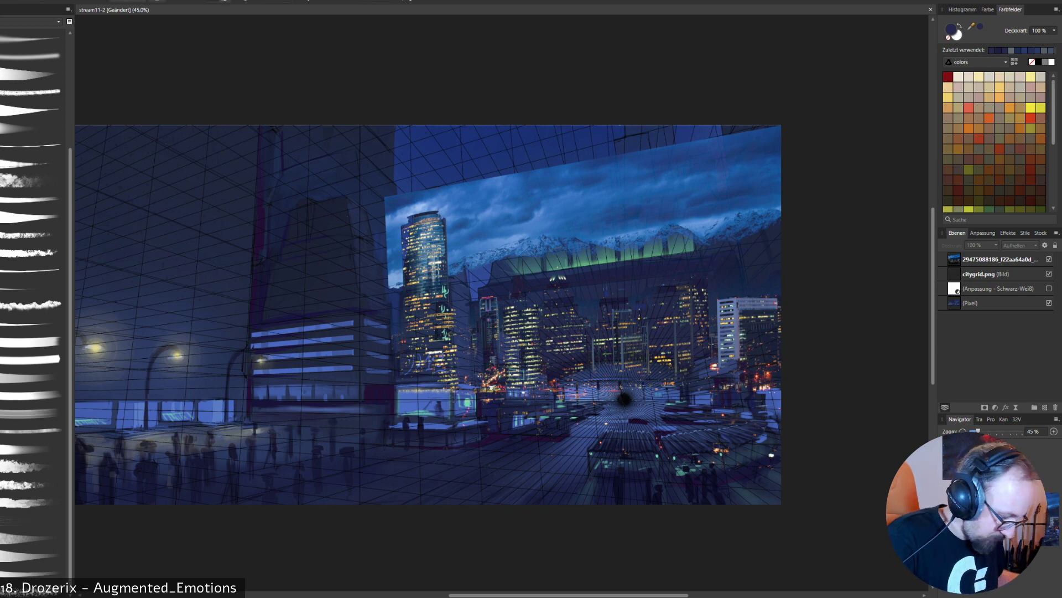
right_click(713, 422)
left_click(673, 387)
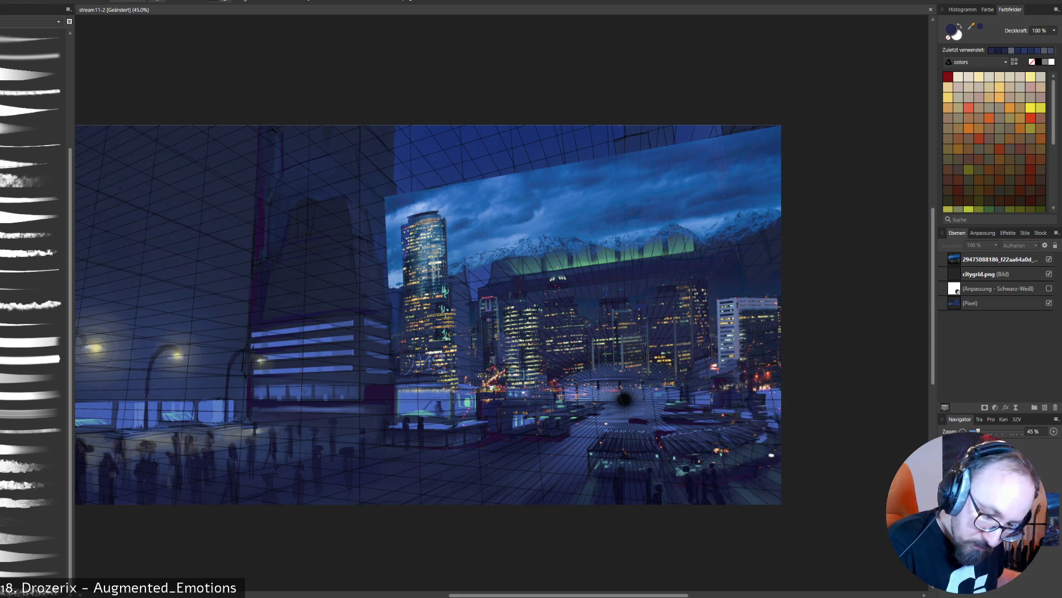
left_click(999, 259)
mouse_move(445, 377)
left_mouse_down()
mouse_move(437, 321)
mouse_move(453, 382)
left_mouse_up()
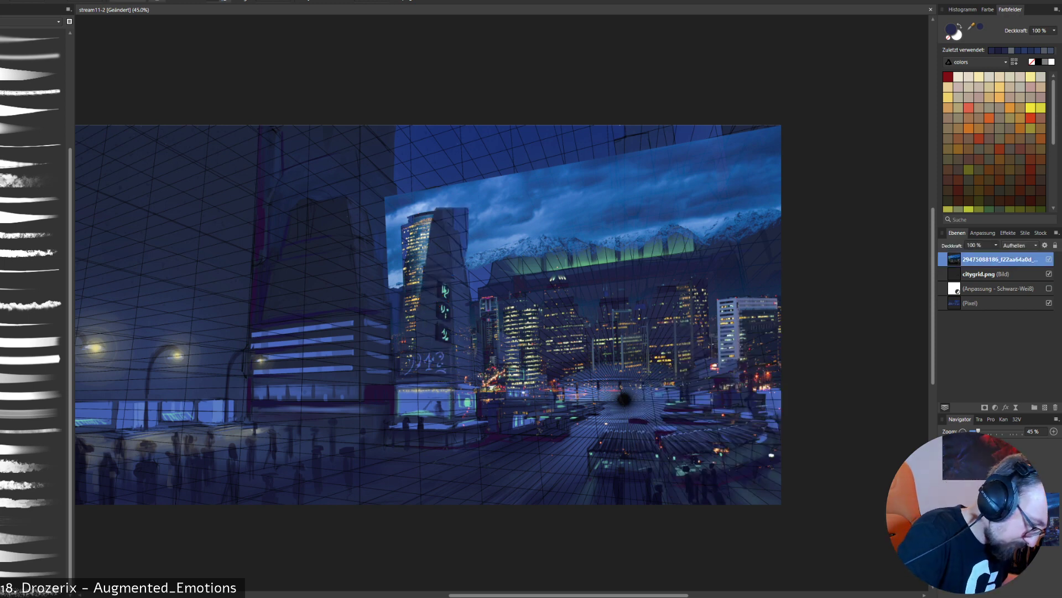
mouse_move(437, 332)
left_mouse_down()
mouse_move(427, 241)
mouse_move(470, 332)
mouse_move(417, 218)
mouse_move(390, 213)
left_mouse_up()
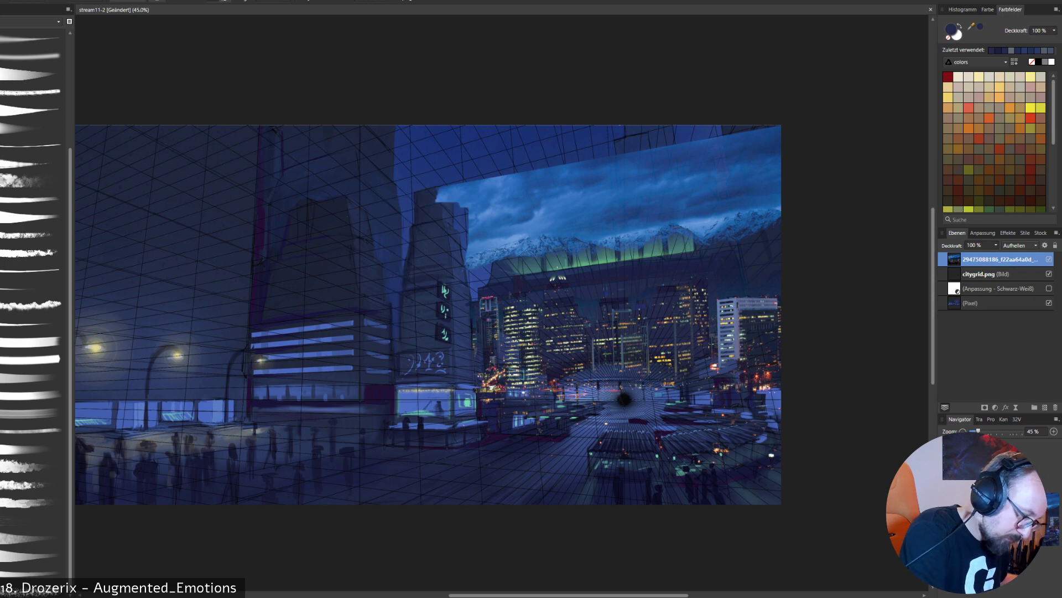
- Erase the photo's remaining clouds and snowy mountains above the station, and compare the painting with and without the photo layer
mouse_move(575, 167)
left_mouse_down()
mouse_move(683, 148)
mouse_move(500, 228)
mouse_move(492, 255)
left_mouse_up()
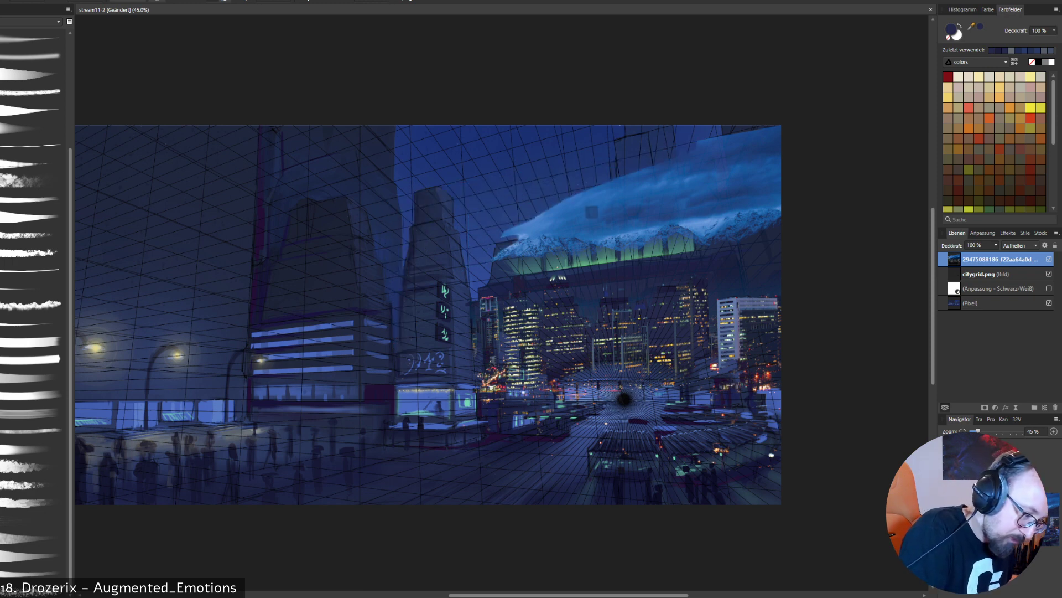
mouse_move(710, 208)
left_mouse_down()
mouse_move(501, 249)
mouse_move(773, 205)
mouse_move(711, 238)
mouse_move(766, 232)
left_mouse_up()
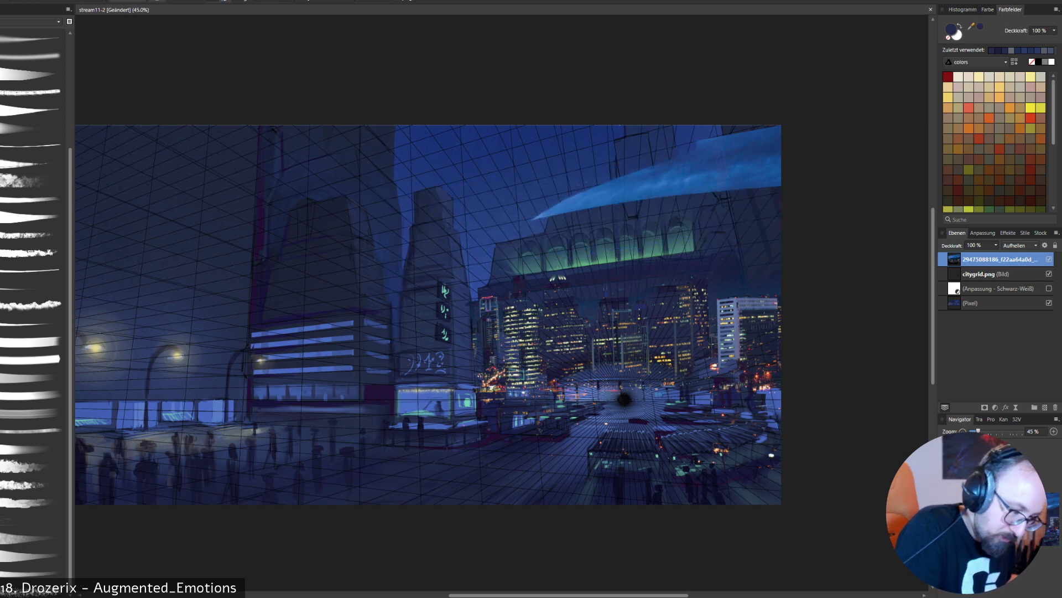
mouse_move(772, 169)
left_mouse_down()
mouse_move(753, 145)
mouse_move(776, 132)
left_mouse_up()
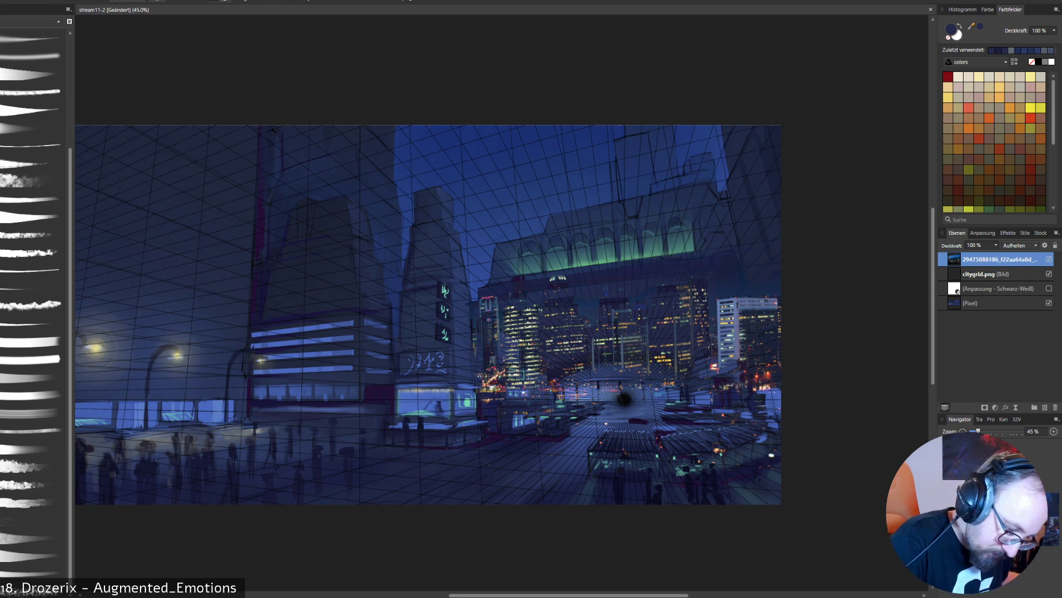
left_click(1049, 259)
left_click(1049, 259)
left_click(1049, 259)
left_click(1049, 259)
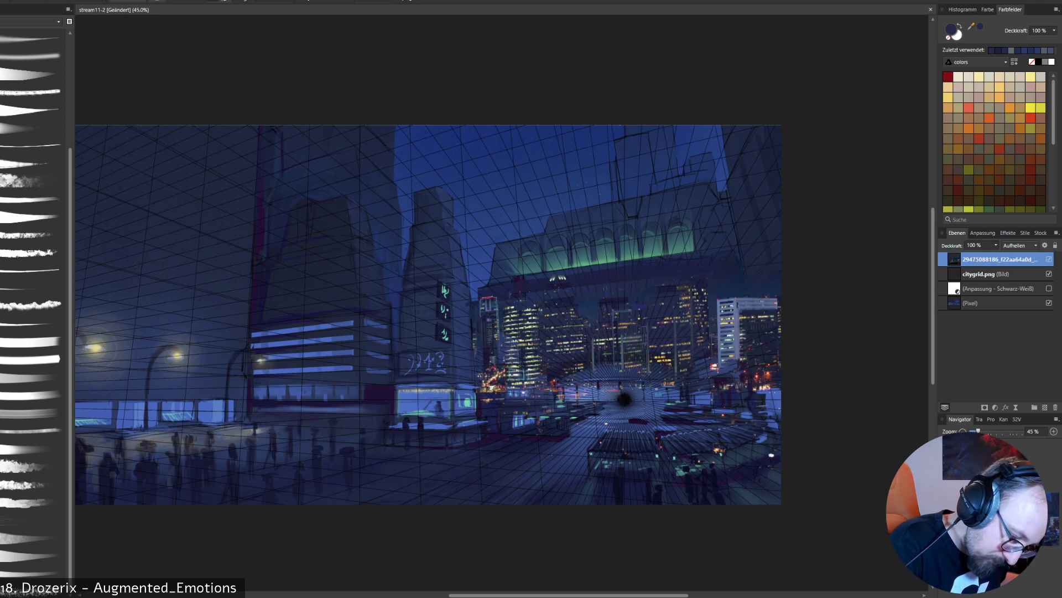
- Erase the pale building at the photo's right side and hide the citygrid.png layer
left_click_drag(722, 322, 733, 302)
key("ctrl+z")
mouse_move(722, 365)
left_mouse_down()
mouse_move(724, 301)
mouse_move(737, 357)
mouse_move(741, 298)
mouse_move(778, 302)
mouse_move(742, 340)
mouse_move(747, 382)
left_mouse_up()
mouse_move(751, 338)
left_mouse_down()
mouse_move(756, 382)
mouse_move(764, 379)
left_mouse_up()
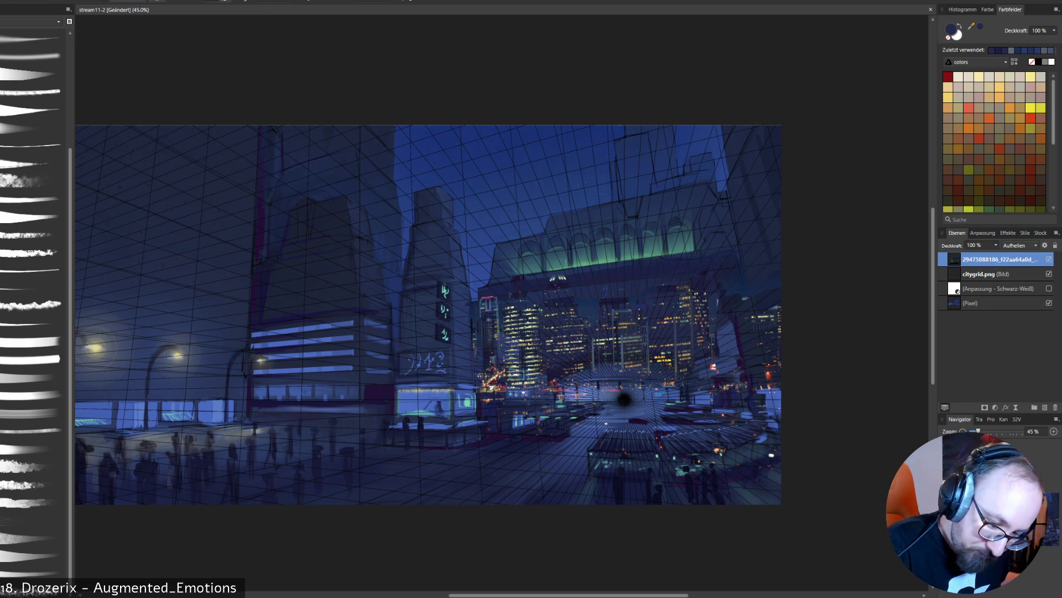
left_click(1049, 274)
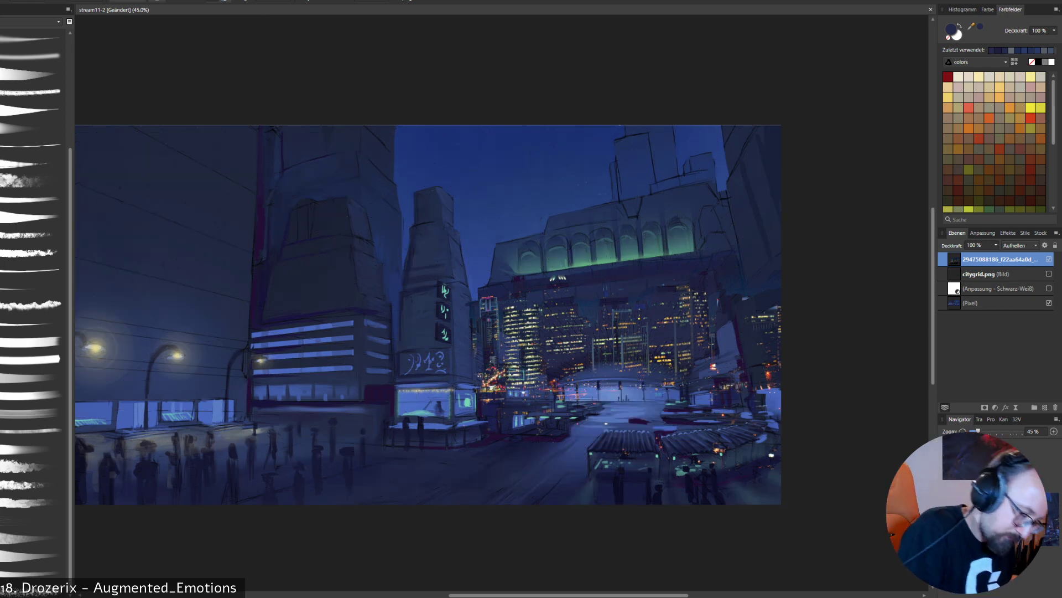
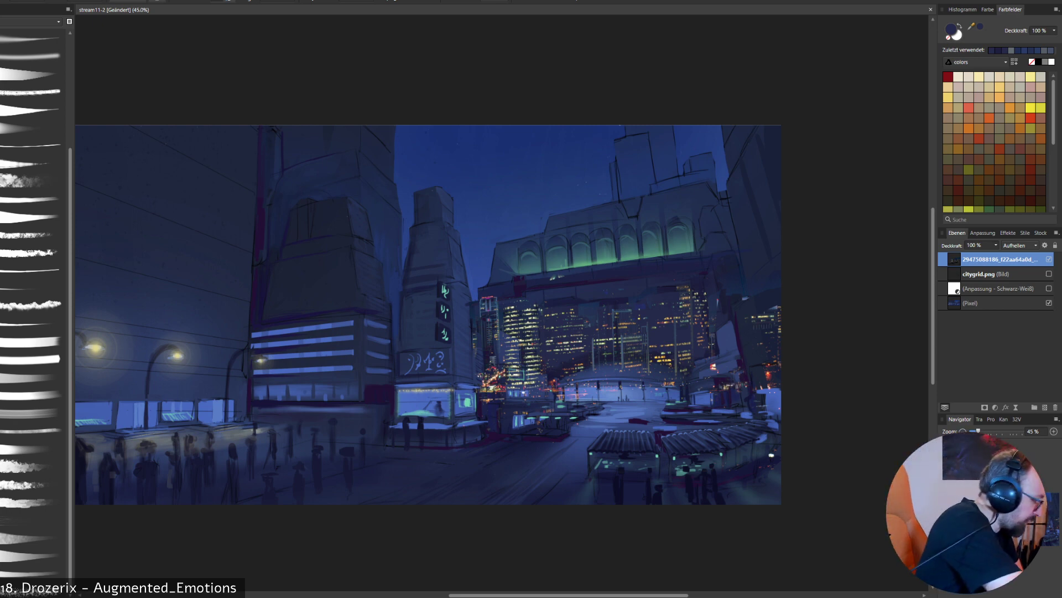
- Move the night skyline photo into place behind the plaza, between the slim sign tower and the image's far edge, and deselect it
key("v")
left_click_drag(786, 125, 884, 40)
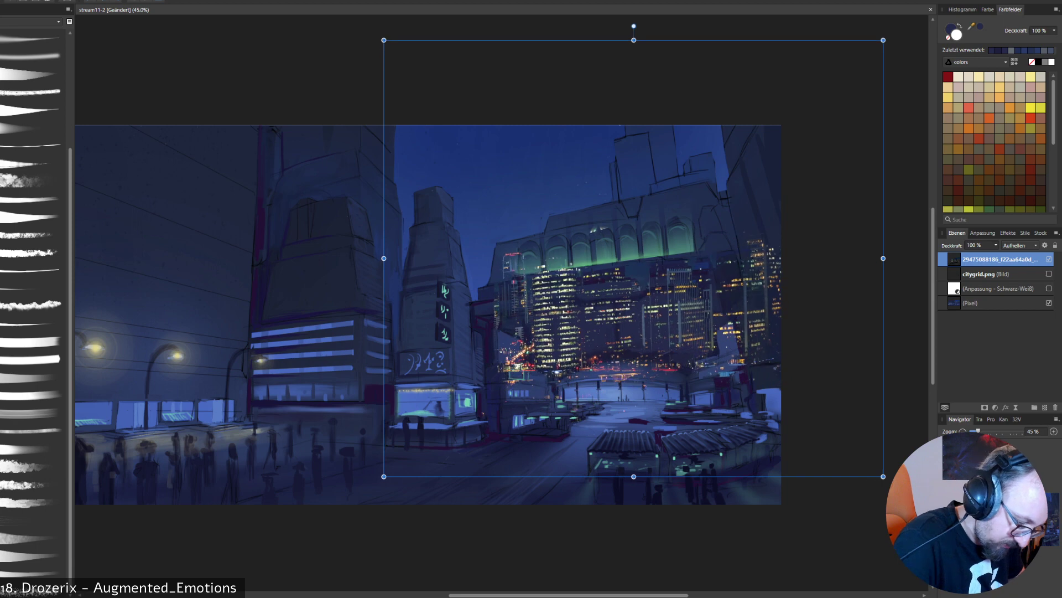
left_click_drag(614, 327, 590, 332)
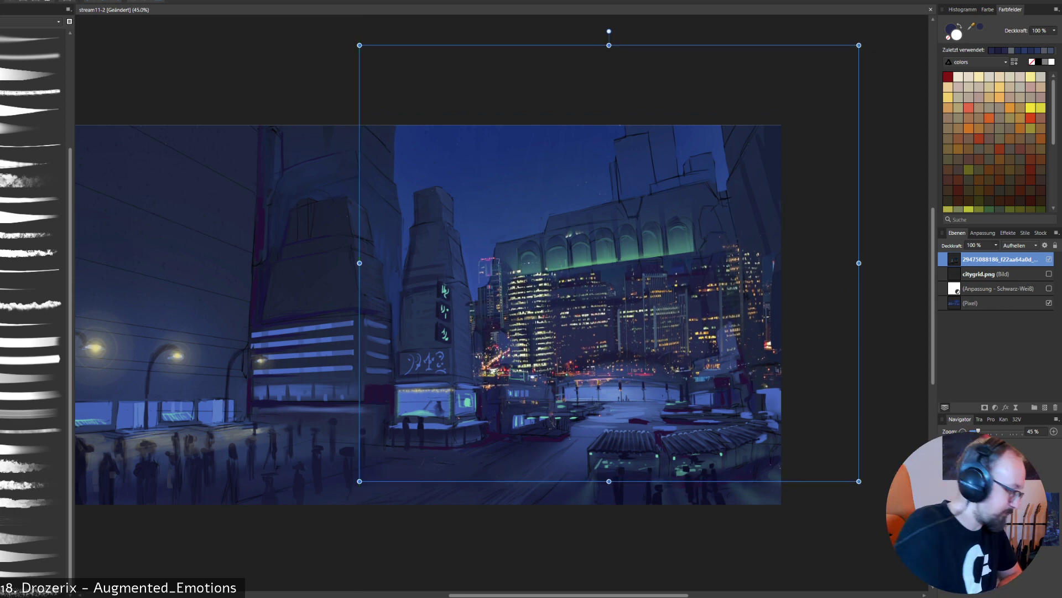
key("ctrl+d")
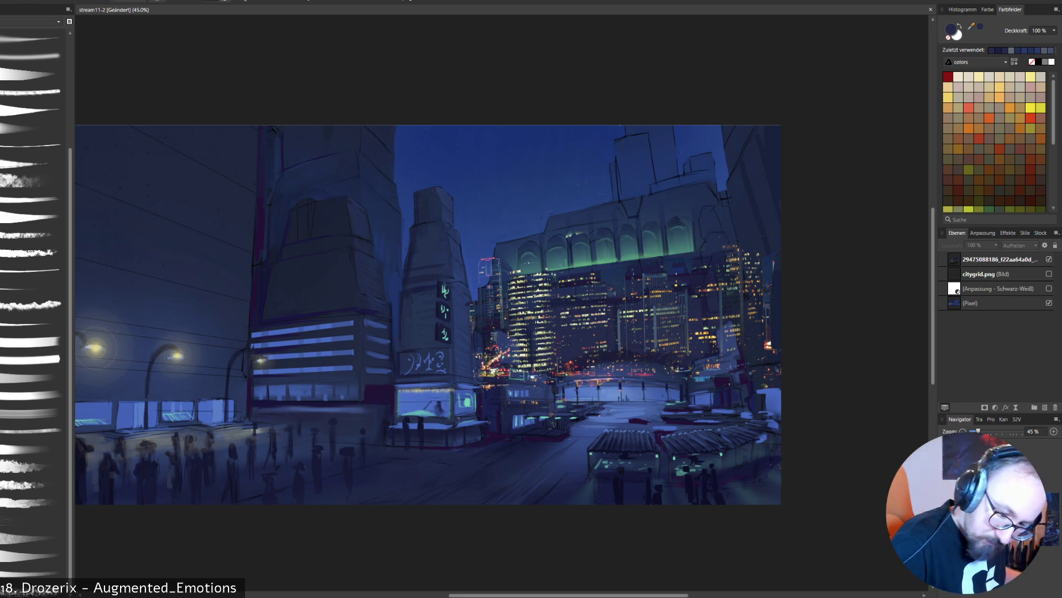
- Erase the skyline photo layer where it covers the small buildings beside the slim sign tower
left_click(994, 274)
left_click(994, 259)
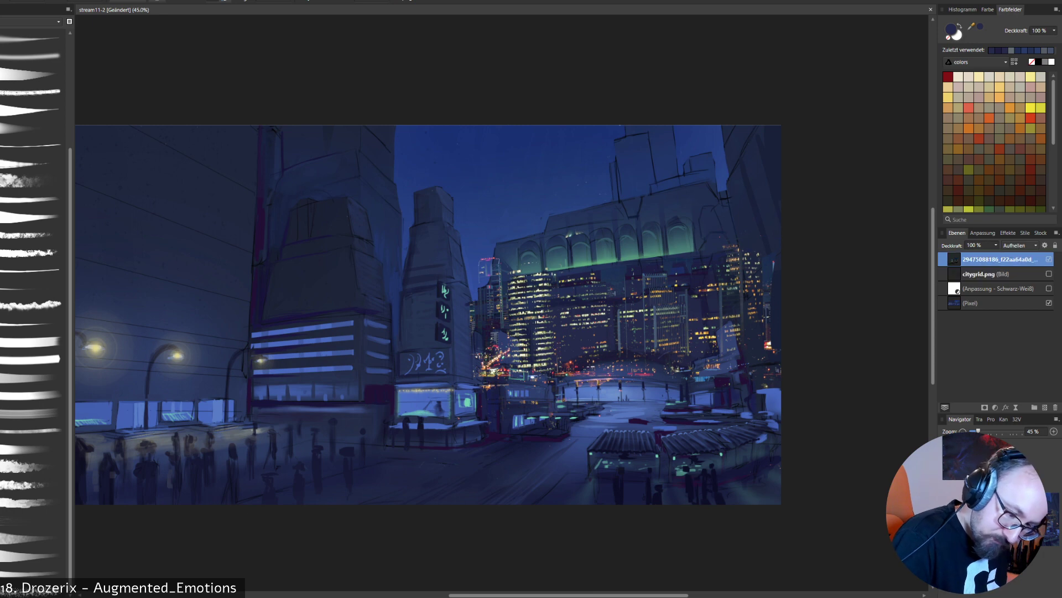
left_click_drag(488, 363, 488, 388)
mouse_move(498, 339)
left_mouse_down()
mouse_move(497, 377)
mouse_move(512, 375)
mouse_move(504, 378)
left_mouse_up()
key("ctrl+z")
mouse_move(494, 341)
left_mouse_down()
mouse_move(492, 388)
mouse_move(483, 379)
left_mouse_up()
left_click_drag(486, 258, 475, 334)
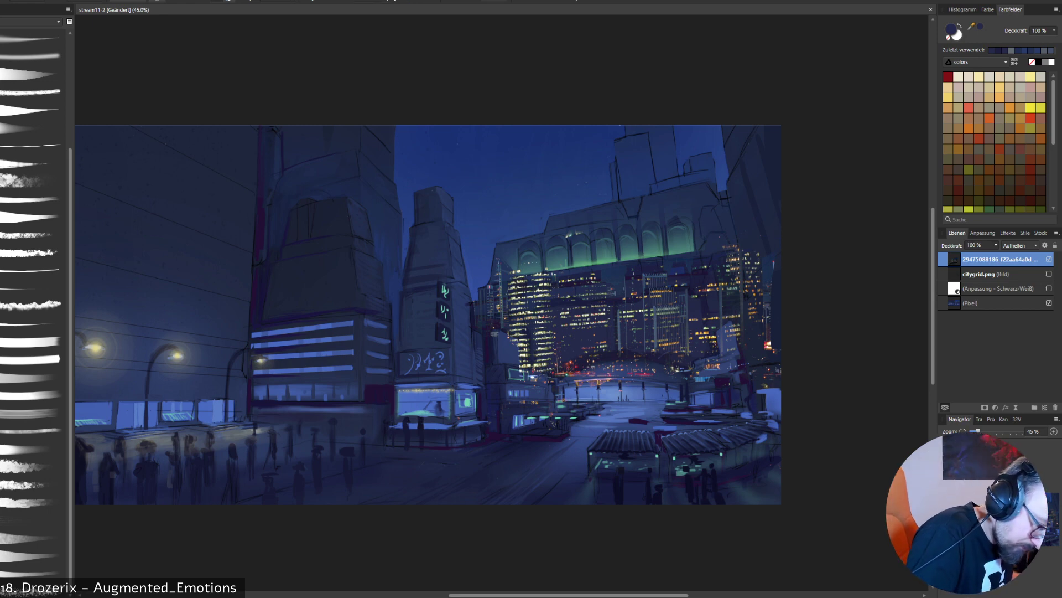
- Soften the skyline photo's upper edge below the green-lit arches by erasing around the round tower's roof
mouse_move(509, 281)
left_mouse_down()
mouse_move(548, 274)
mouse_move(558, 286)
mouse_move(532, 292)
left_mouse_up()
left_click_drag(587, 277, 595, 275)
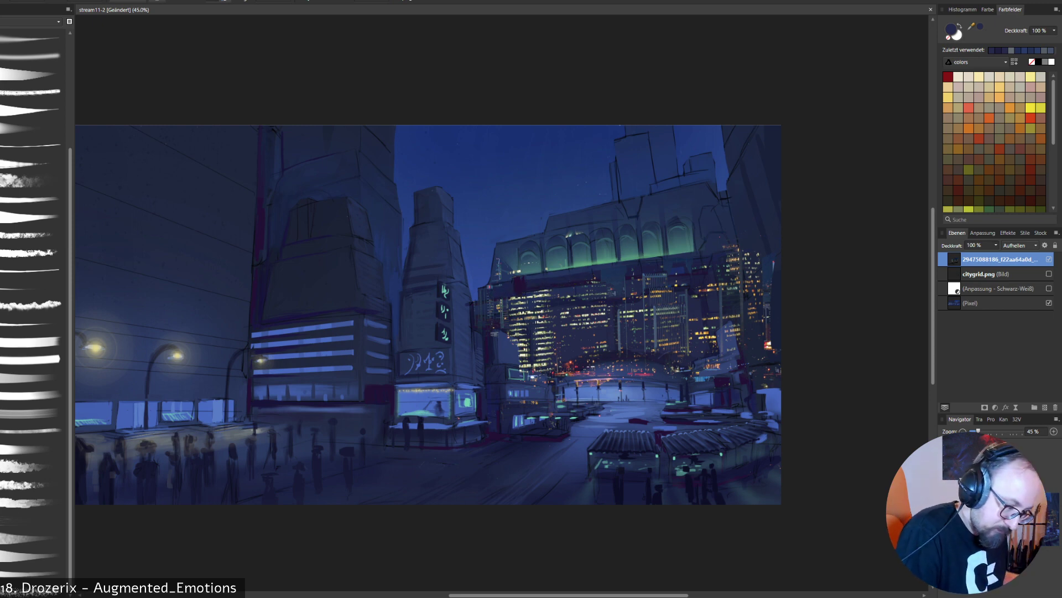
key("ctrl+z")
left_click_drag(511, 272, 520, 270)
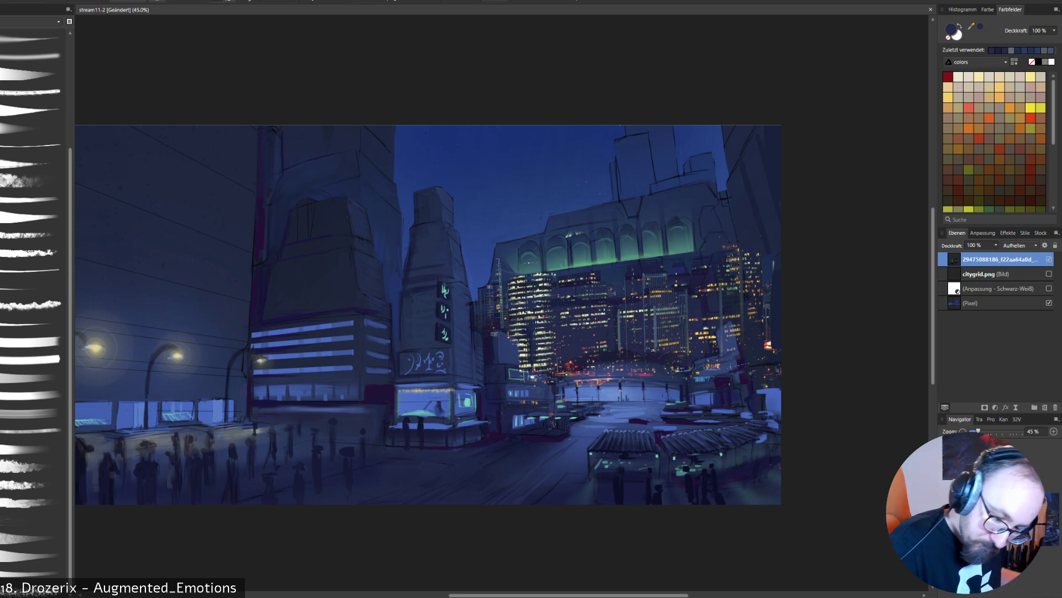
- Add a pixel layer above the base painting and paint dark blue at 100% around the round tower behind the skyline photo
left_click(981, 303)
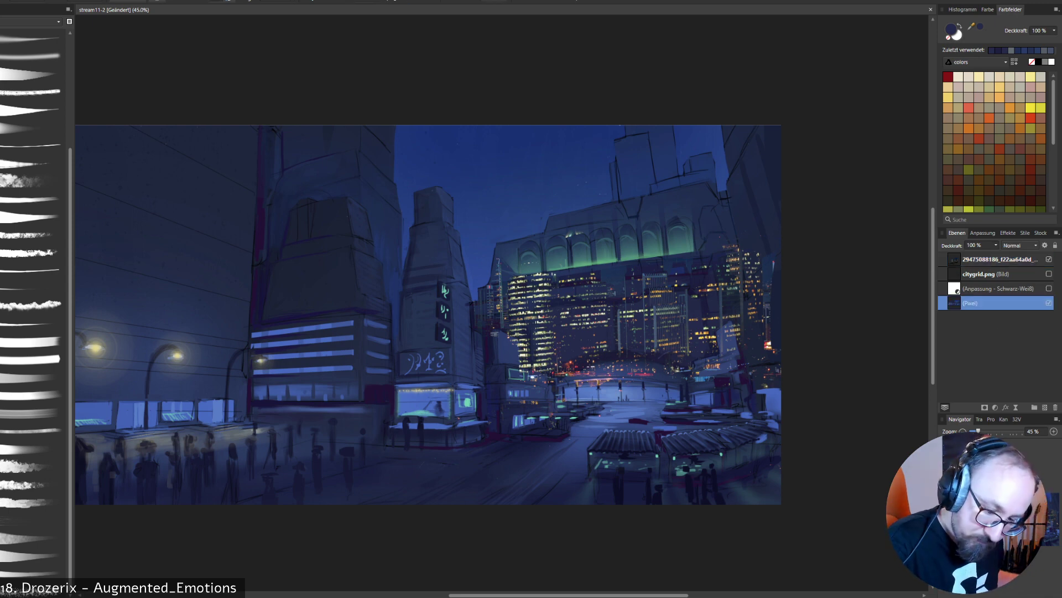
key("ctrl+shift+n")
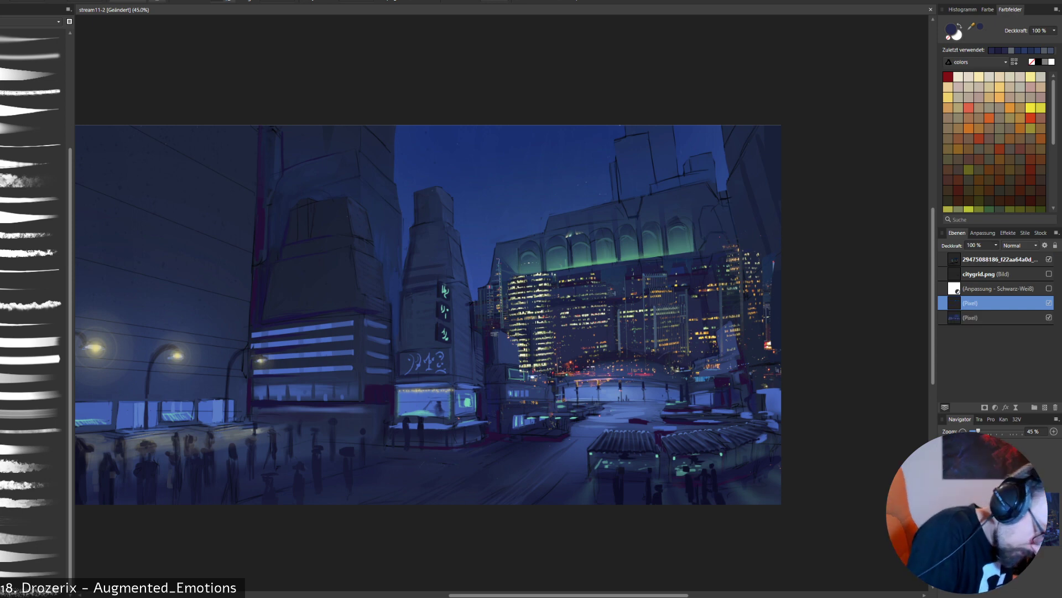
right_click(503, 351)
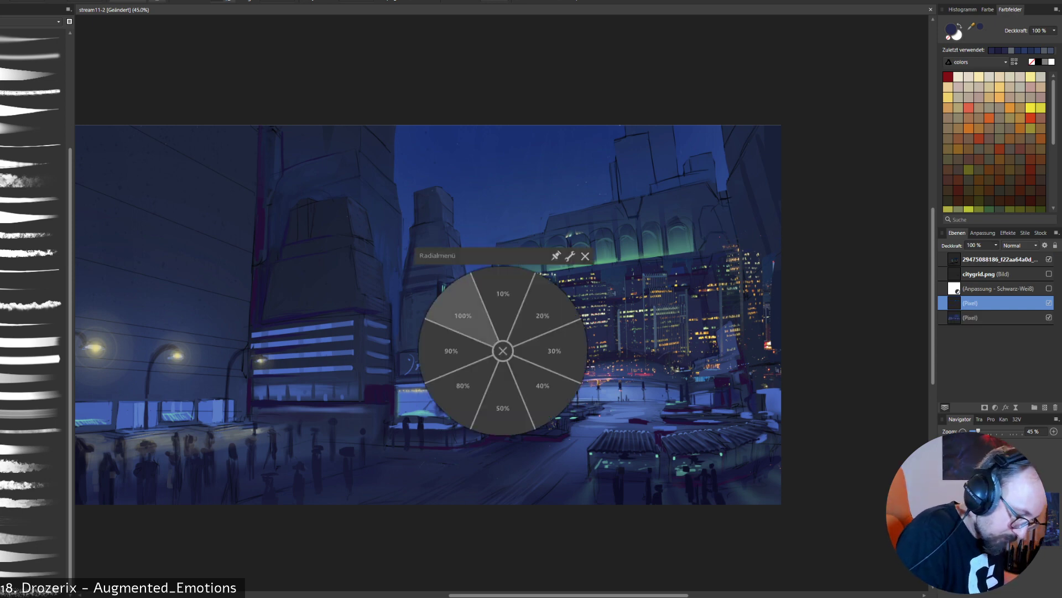
left_click(463, 316)
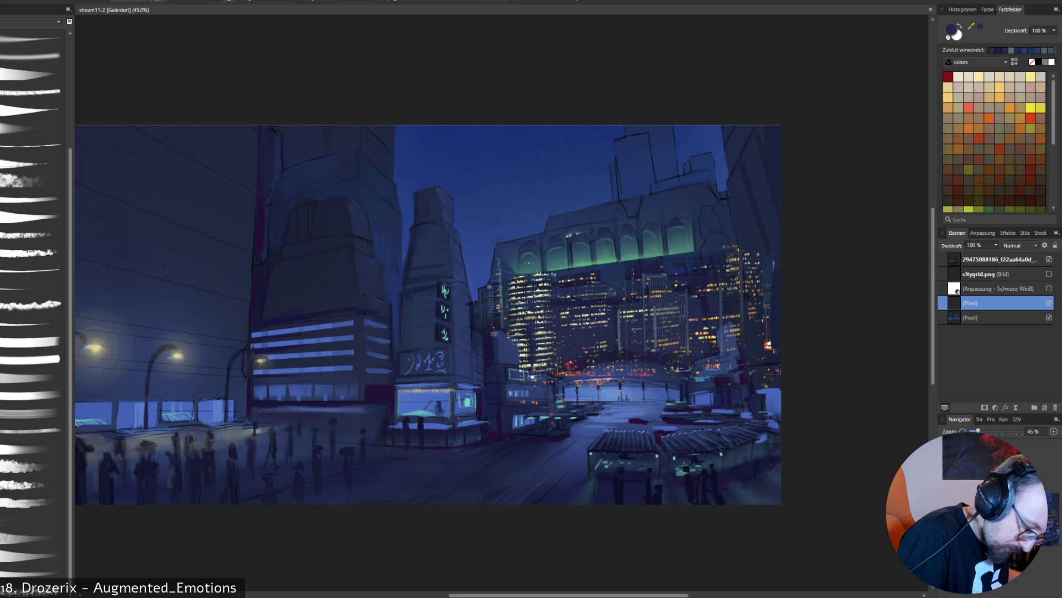
left_click(555, 326, "alt")
left_click_drag(555, 320, 555, 331)
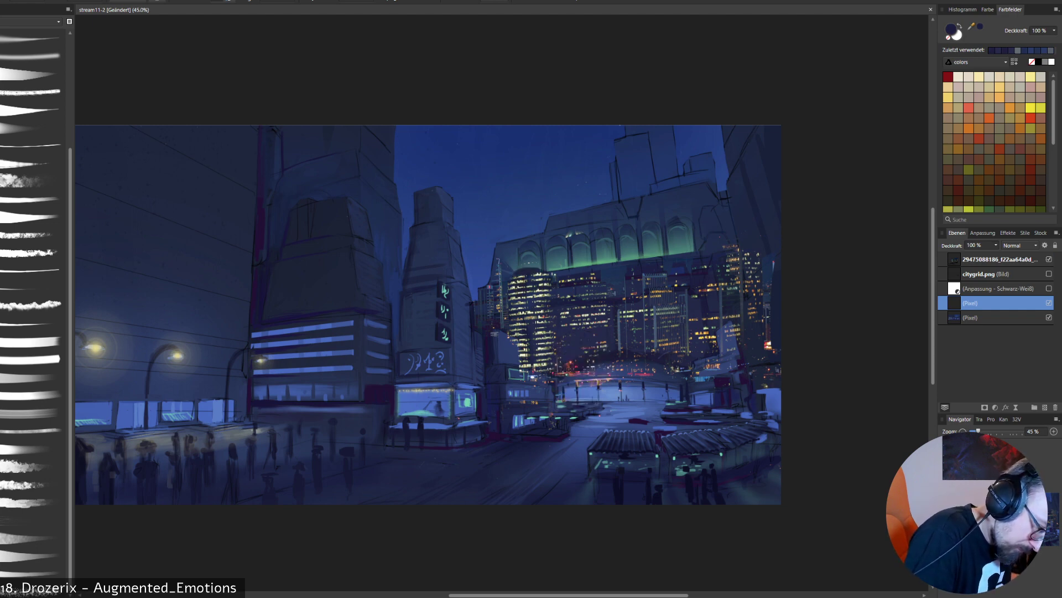
left_click_drag(506, 335, 515, 339)
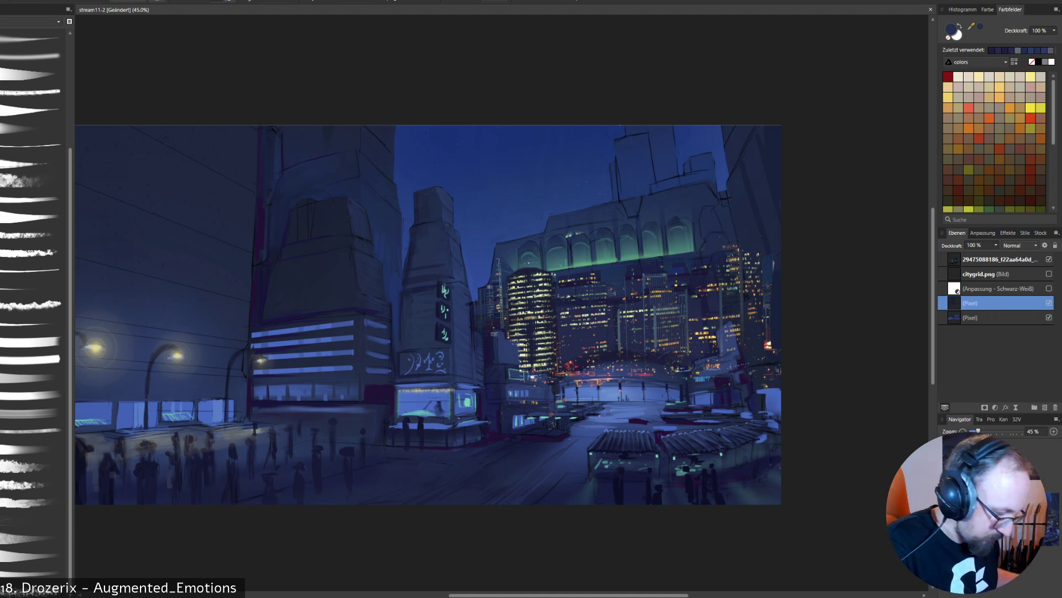
- Erase the skyline photo's city lights over the domed building and beside its far end
left_click(996, 274)
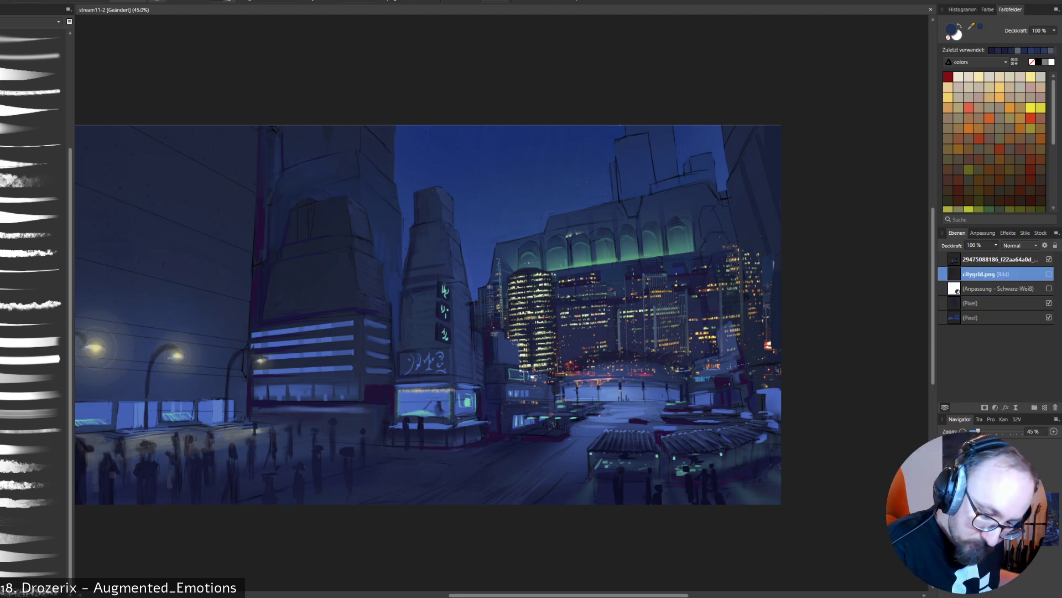
left_click(999, 259)
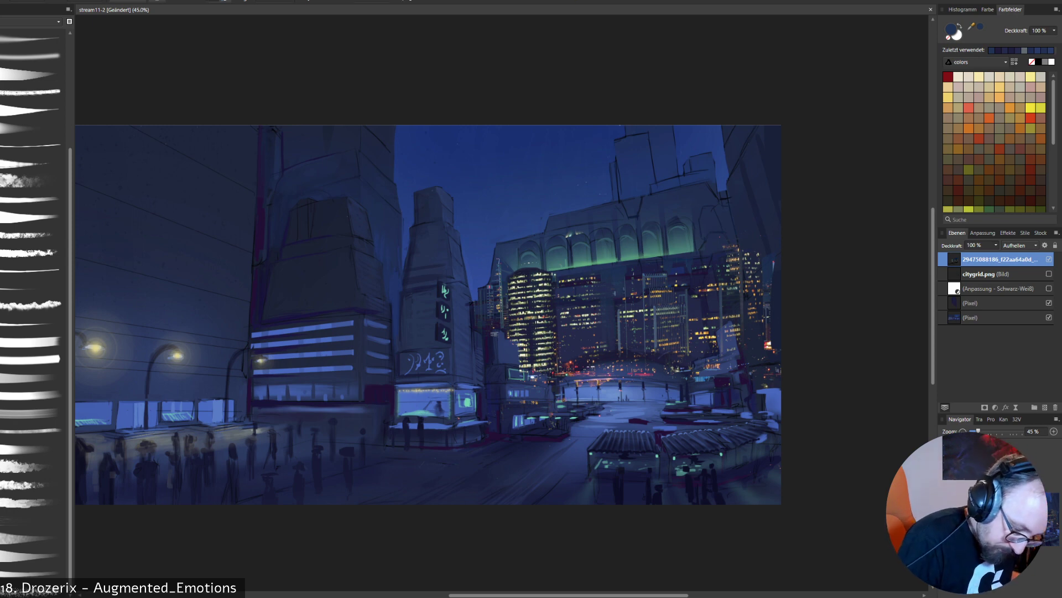
mouse_move(591, 382)
left_mouse_down()
mouse_move(651, 374)
mouse_move(564, 374)
left_mouse_up()
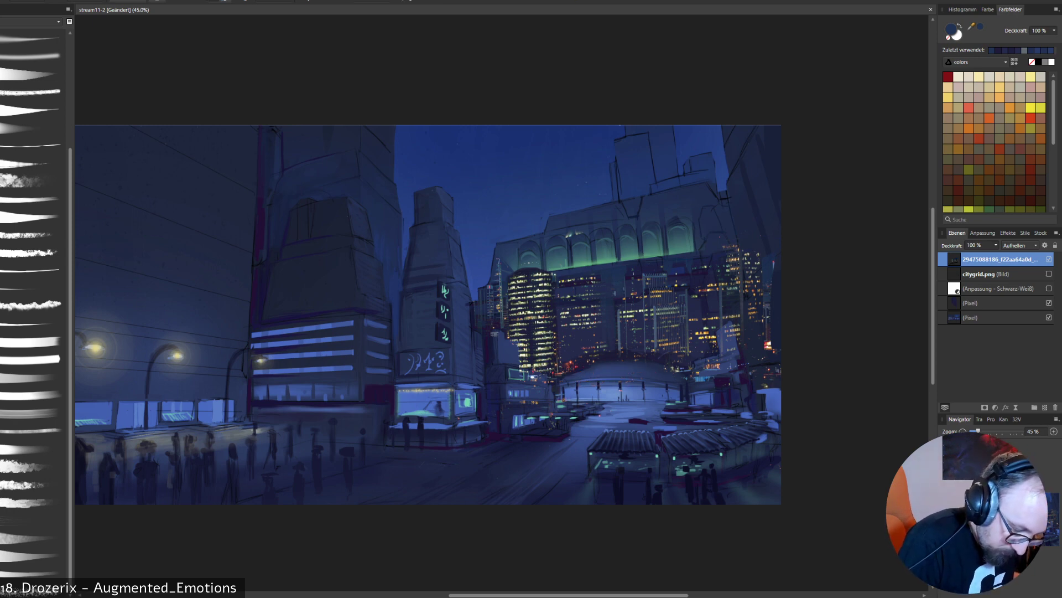
left_click_drag(672, 368, 700, 377)
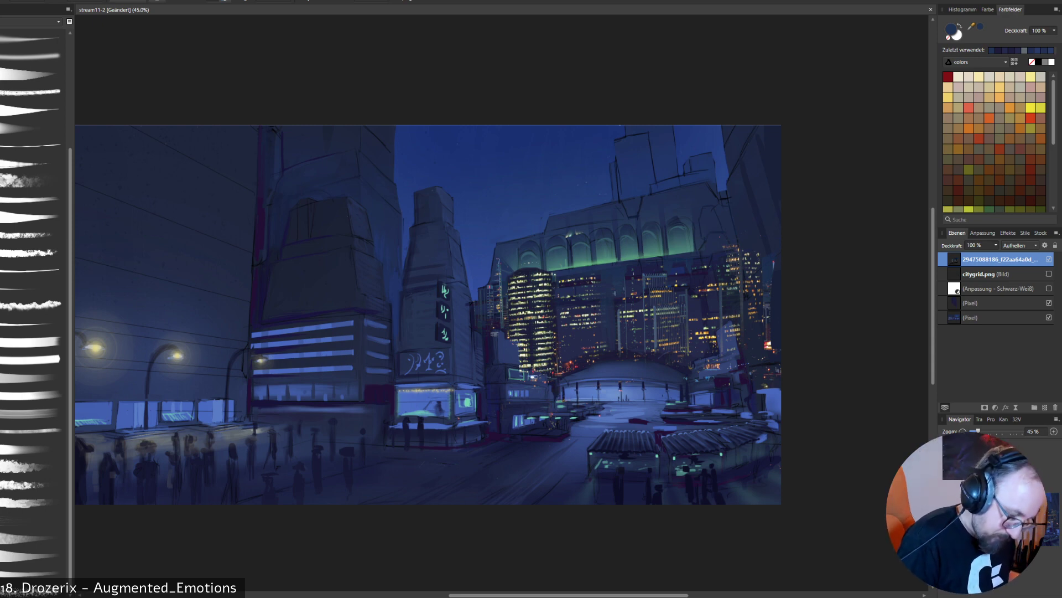
- Sample a dark violet from the skyline and add a new pixel layer above the skyline photo layer
left_click(584, 323, "alt")
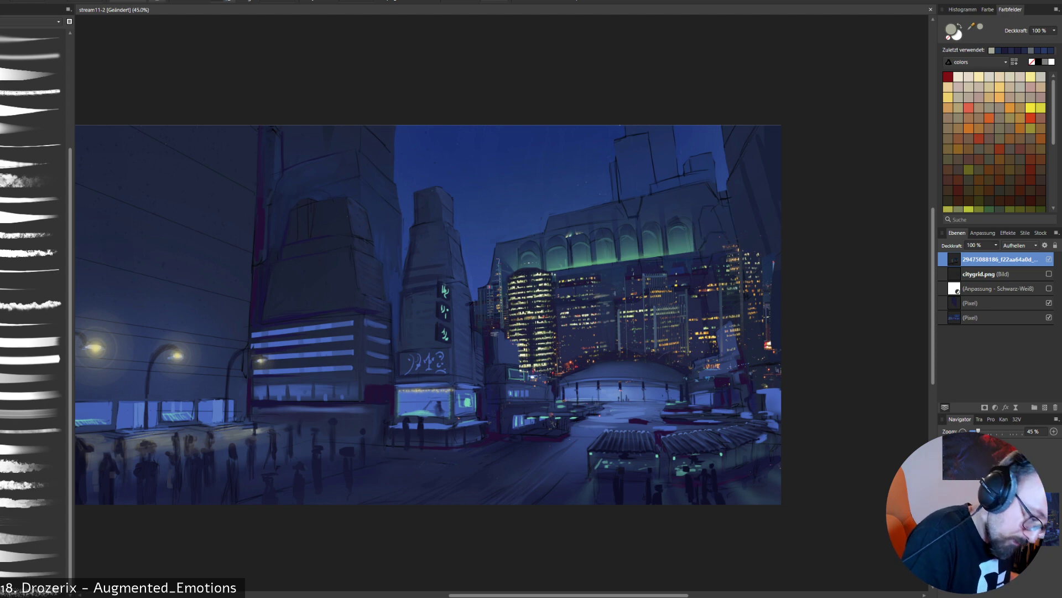
left_click(592, 283, "alt")
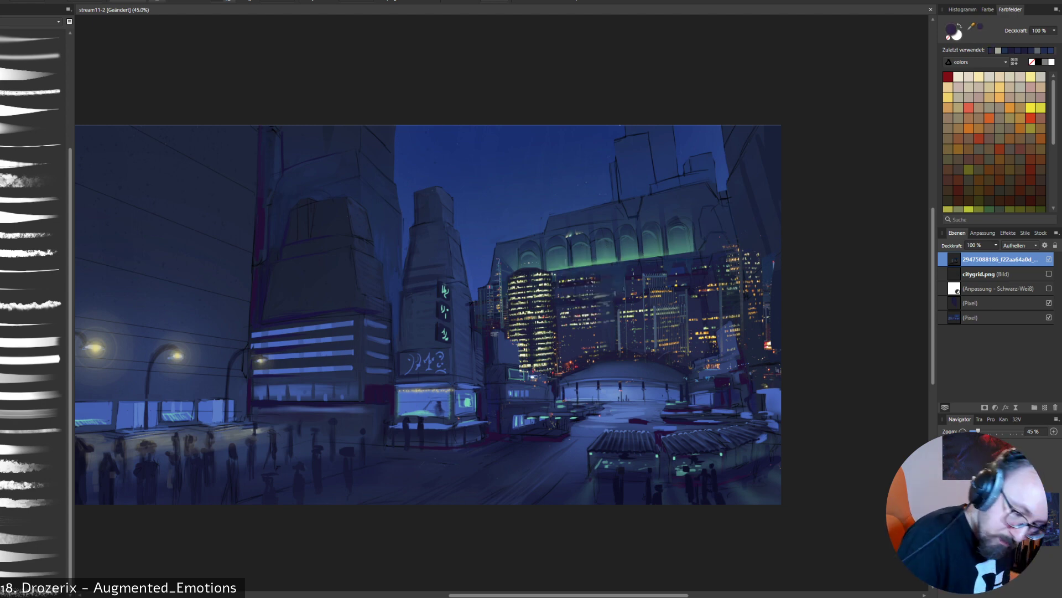
left_click(990, 302)
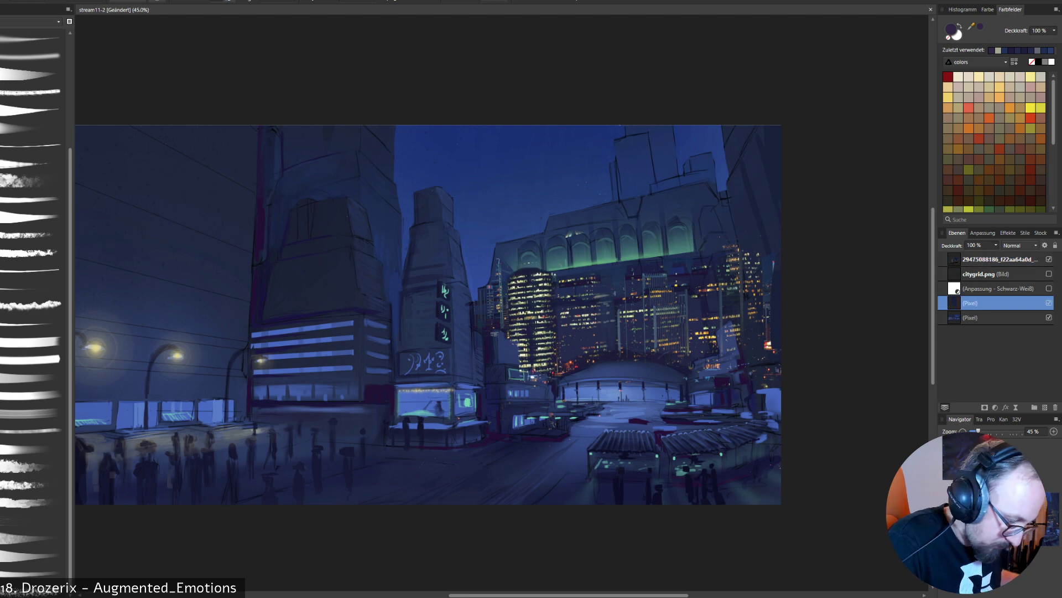
left_click(999, 259)
left_click(1044, 407)
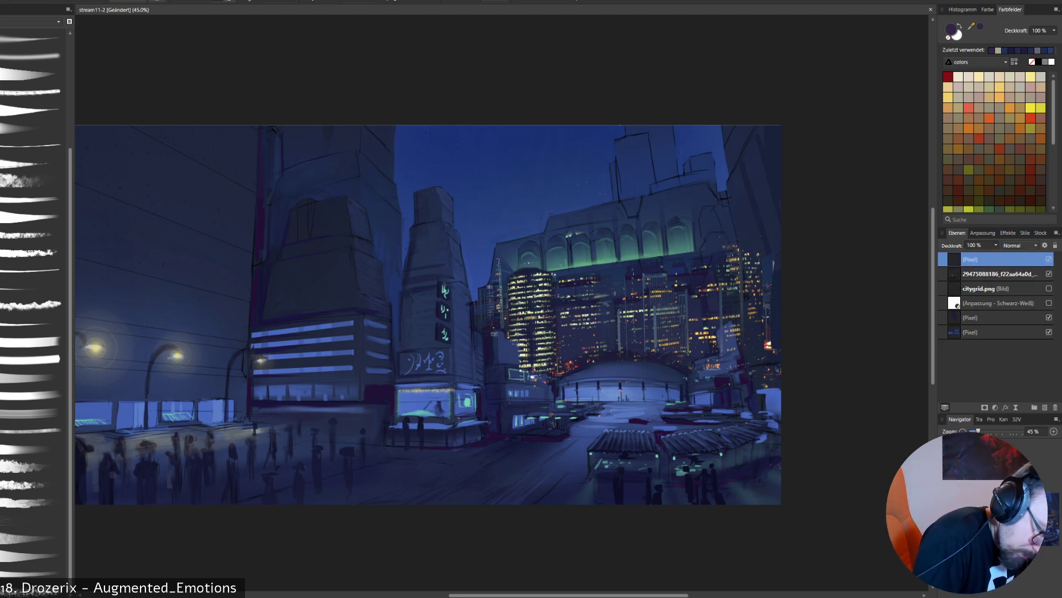
- Paint thin pale-yellow window strips across the top of the middle skyline tower with a color sampled from the round tower
left_click(539, 301, "alt")
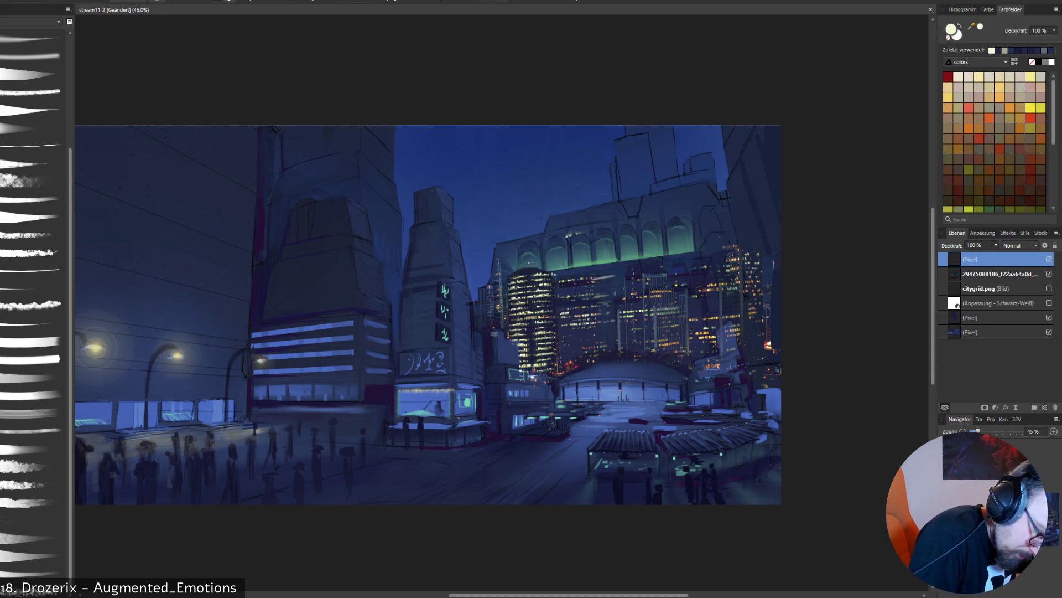
left_click_drag(591, 283, 614, 280)
left_click_drag(592, 285, 615, 282)
left_click_drag(592, 289, 608, 286)
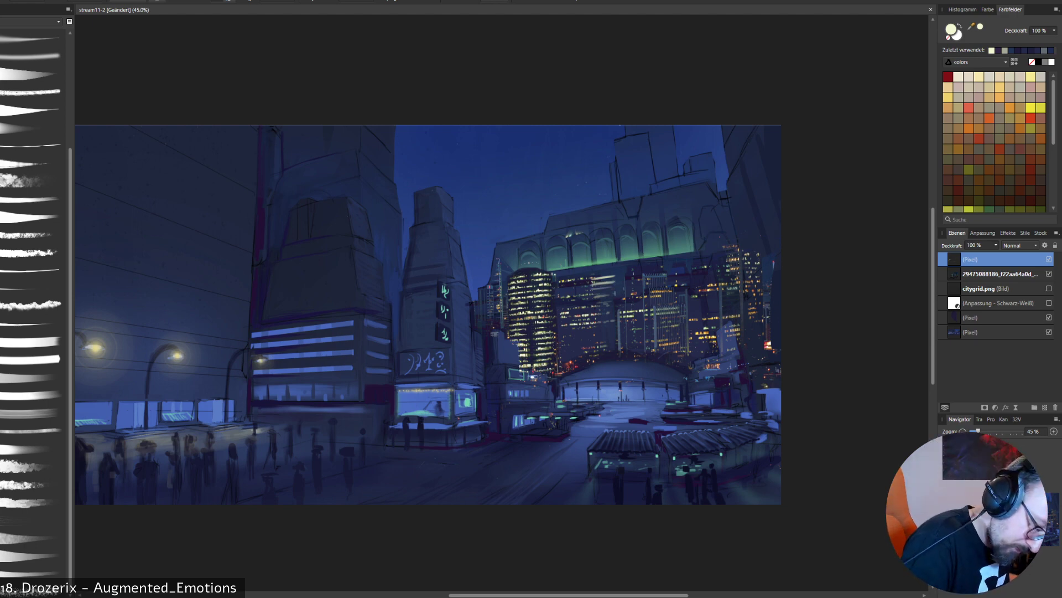
- Paint sampled light and dark tones on the middle tower's side, beside the dome and around the small buildings near the sign tower
left_click(614, 311, "alt")
left_click_drag(616, 297, 612, 321)
left_click(604, 311, "alt")
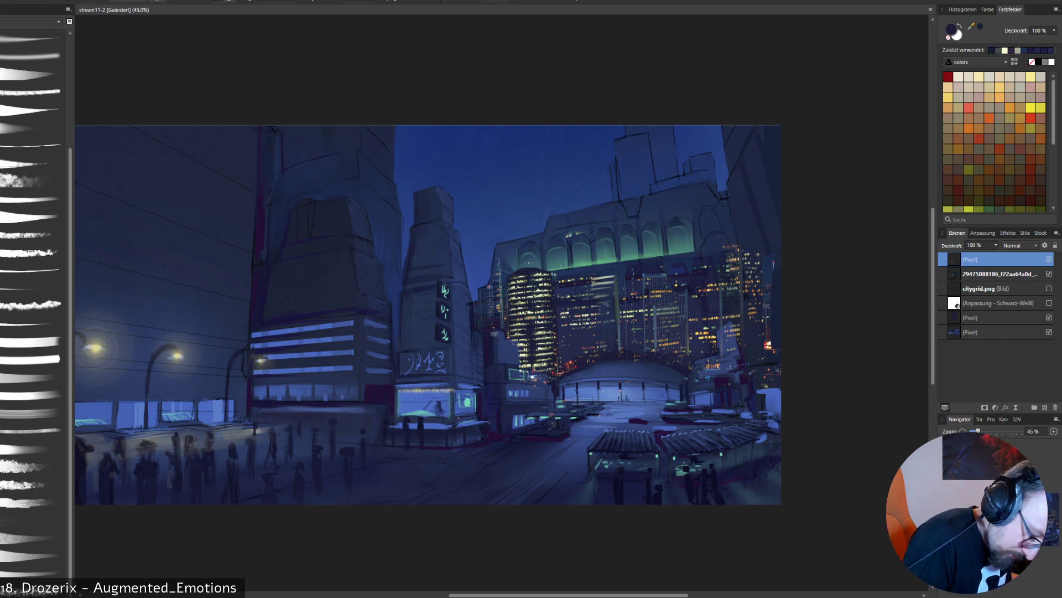
left_click_drag(561, 347, 561, 362)
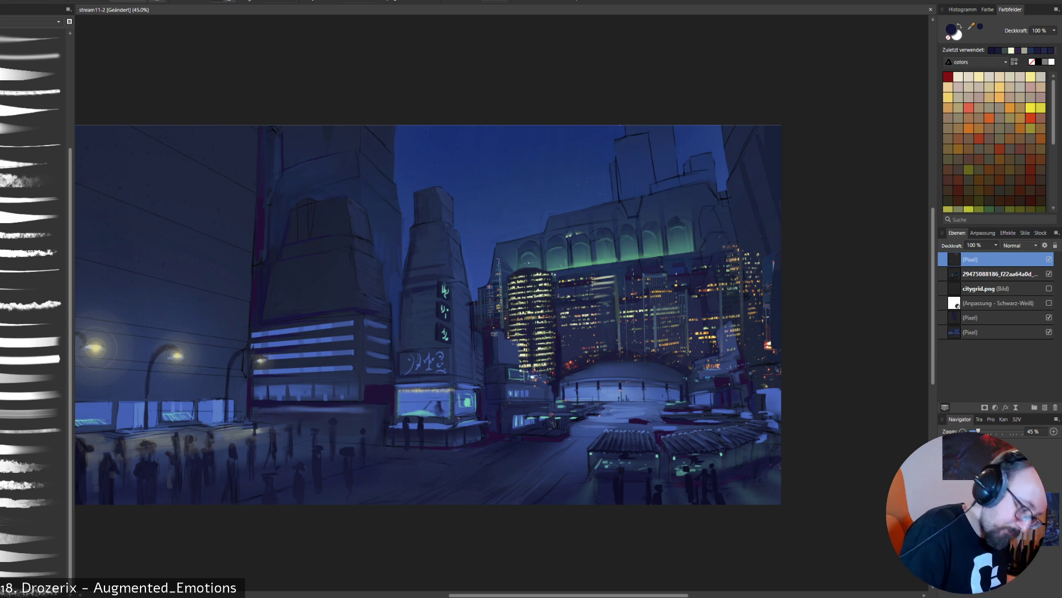
left_click(487, 351, "alt")
left_click_drag(490, 332, 499, 334)
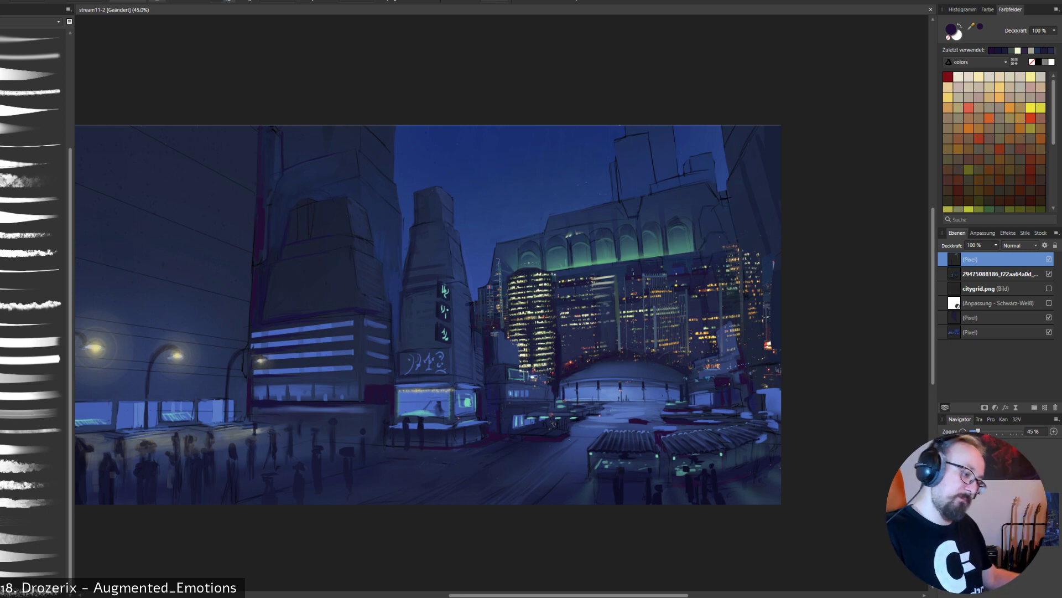
- Show the citygrid.png perspective grid and move it to the top of the layer stack
left_click(996, 289)
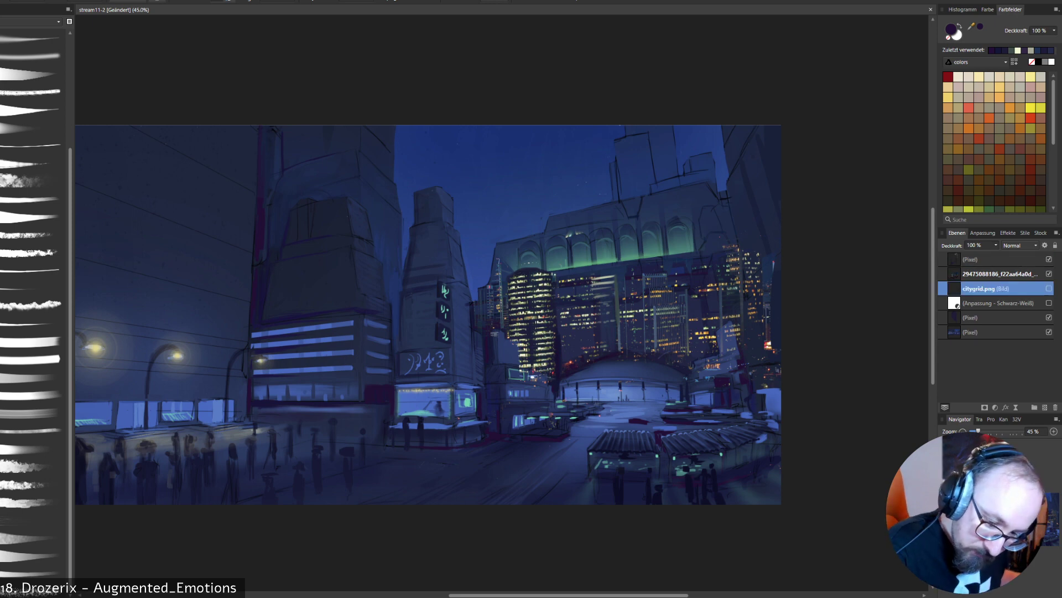
left_click(1049, 288)
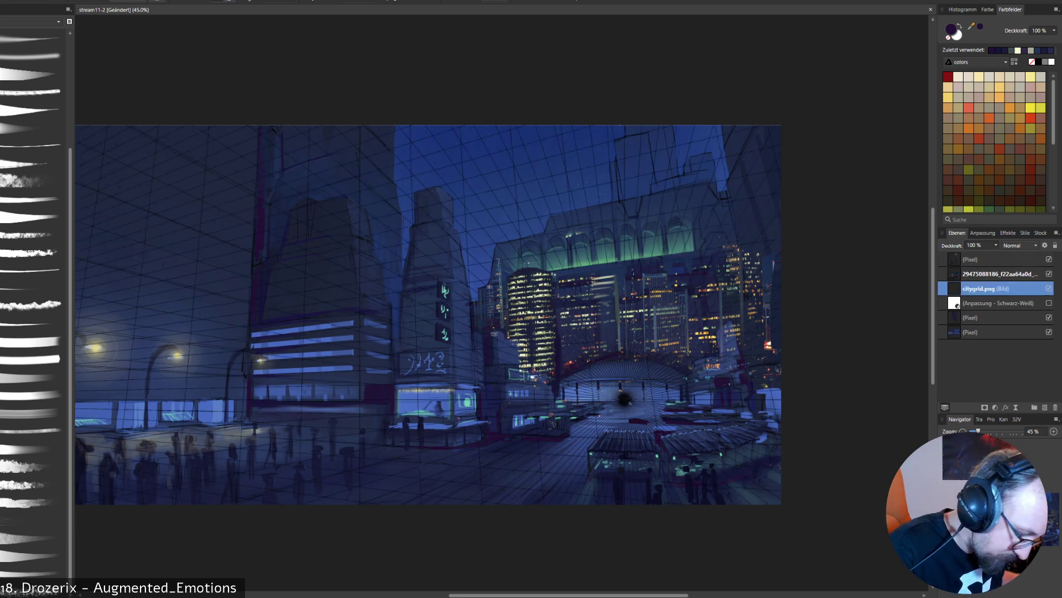
left_click_drag(996, 289, 995, 254)
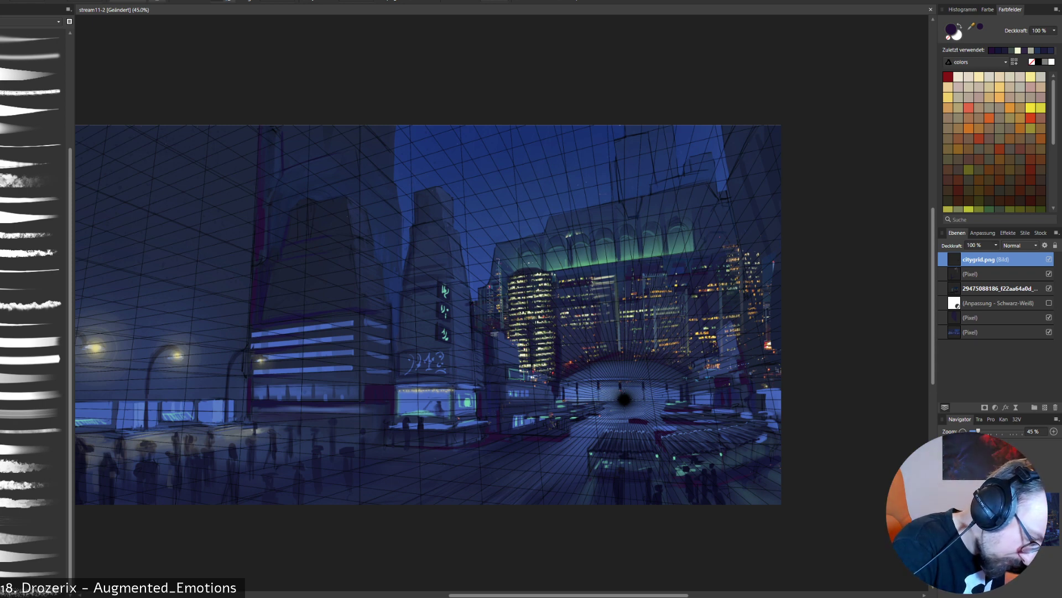
- On the pixel layer above the skyline photo, paint the gap beside the middle tower with sampled blue and dark violet, following the perspective grid
left_click(996, 274)
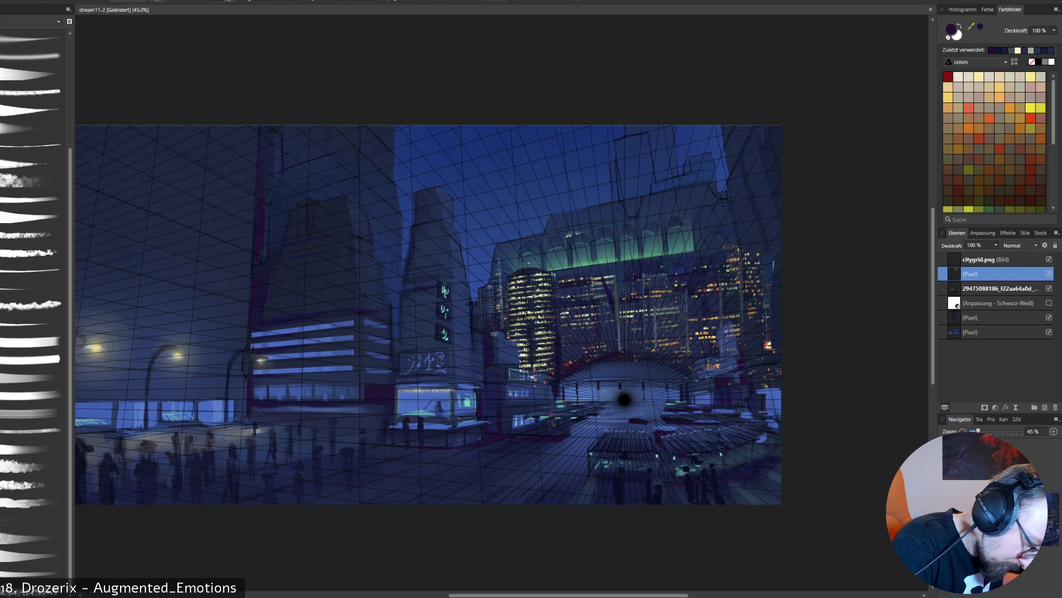
key("ctrl+z")
left_click_drag(603, 281, 617, 345)
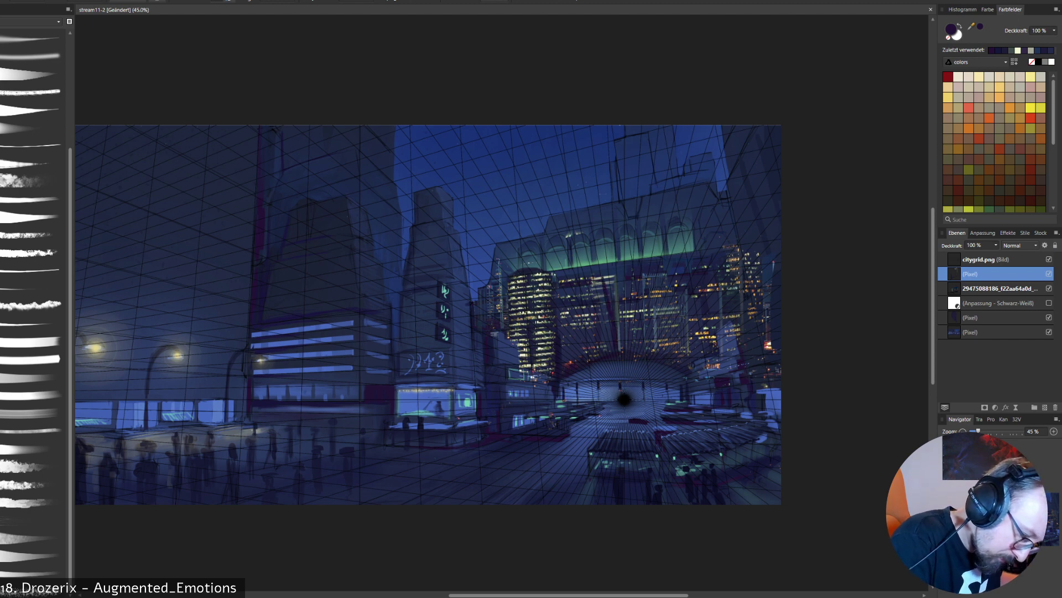
left_click(620, 282, "alt")
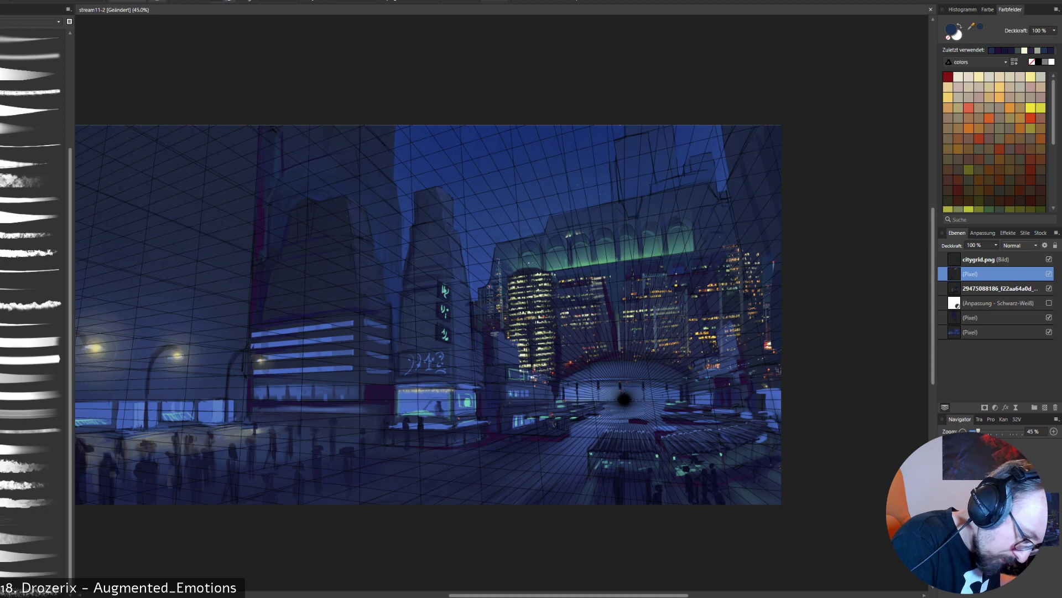
left_click_drag(618, 313, 620, 332)
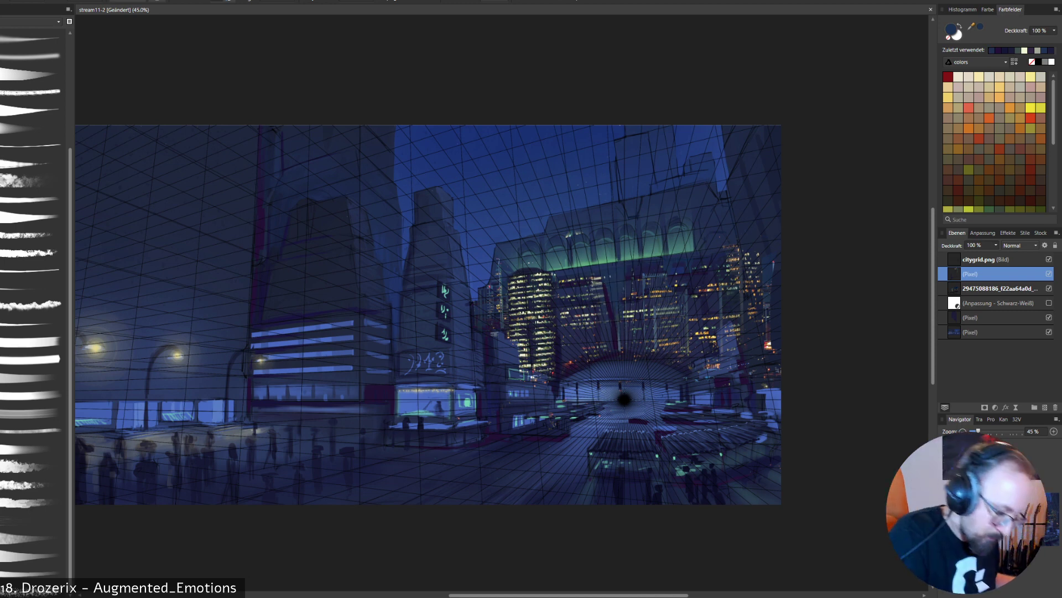
left_click(614, 328, "alt")
left_click(611, 316, "alt")
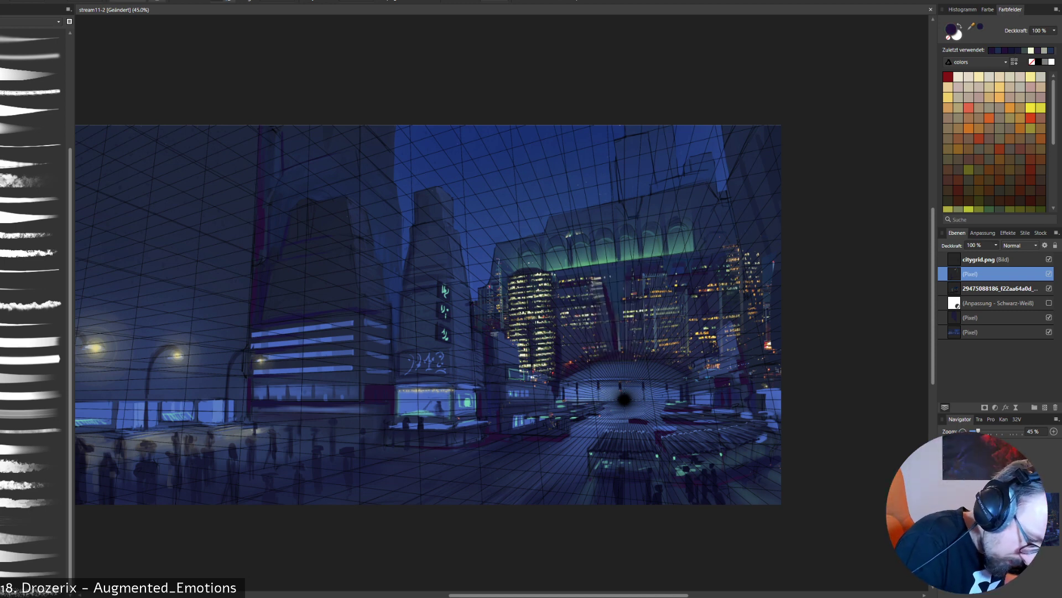
left_click_drag(605, 301, 606, 325)
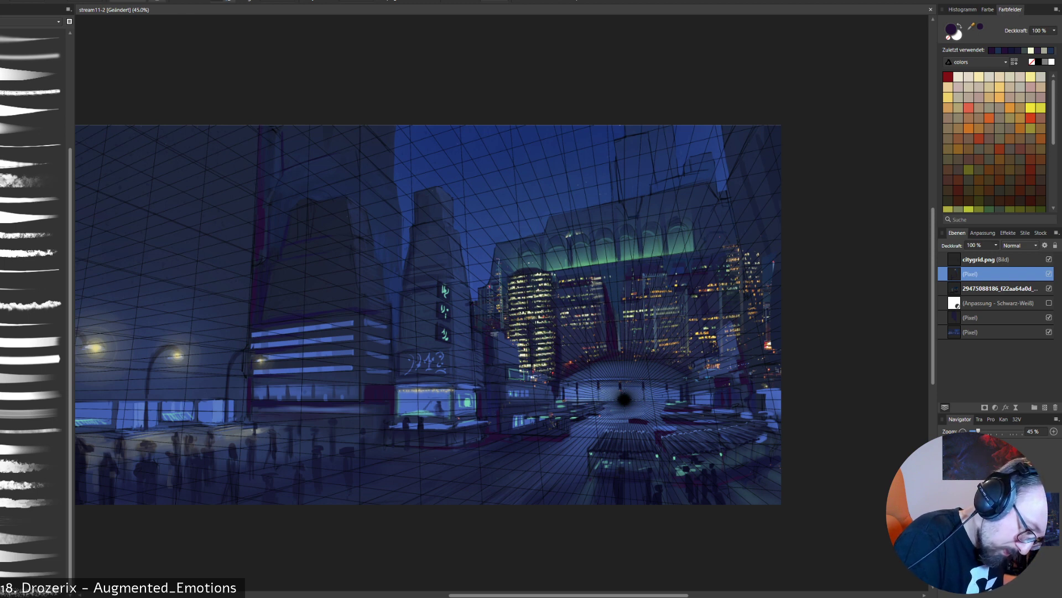
- Hide the perspective grid and paint a sampled dark tone along the edge between the round tower and the middle tower
left_click(1049, 258)
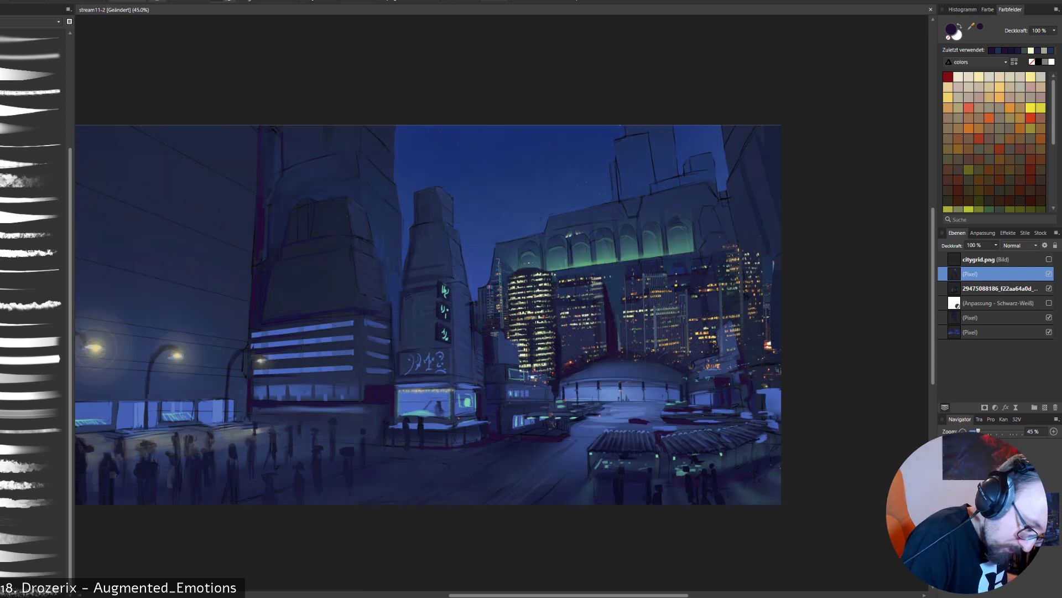
left_click(321, 160, "alt")
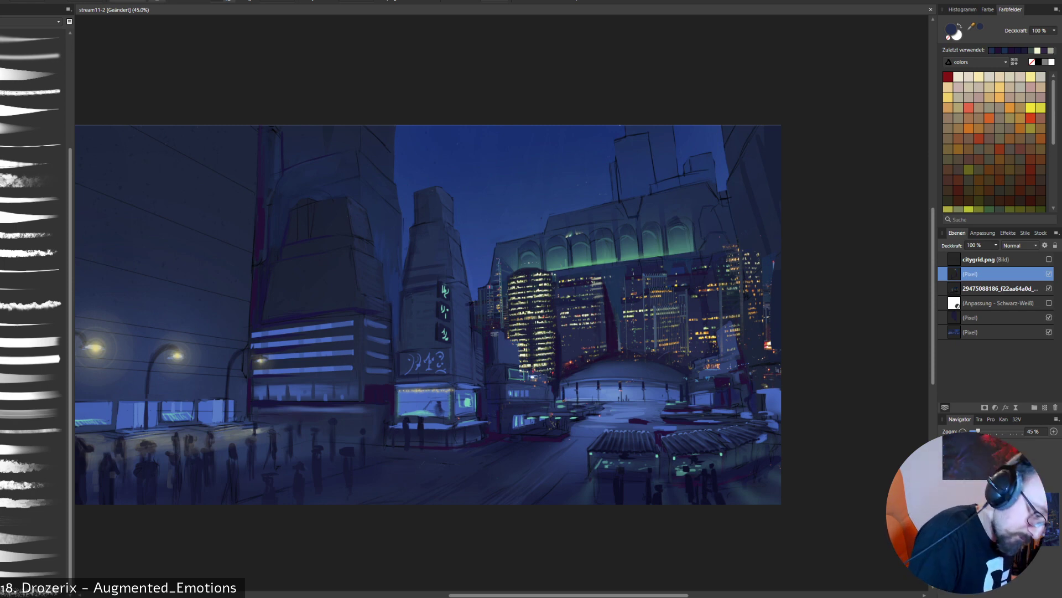
left_click(558, 335, "alt")
left_click_drag(558, 306, 558, 325)
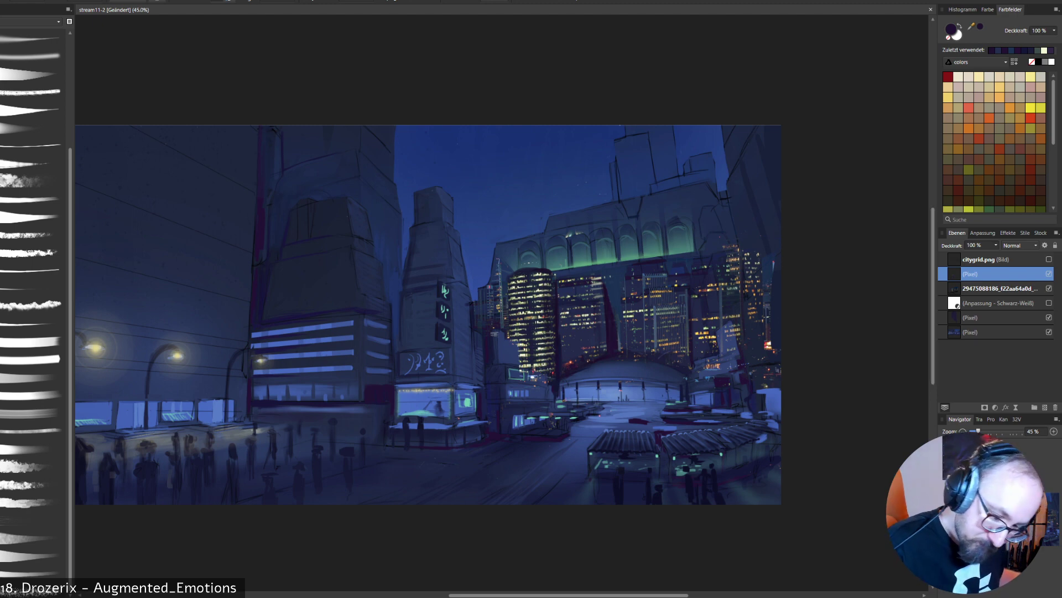
- Compare the painting with and without the skyline photo and erase the photo's lights along the painting's far right side
left_click(1049, 289)
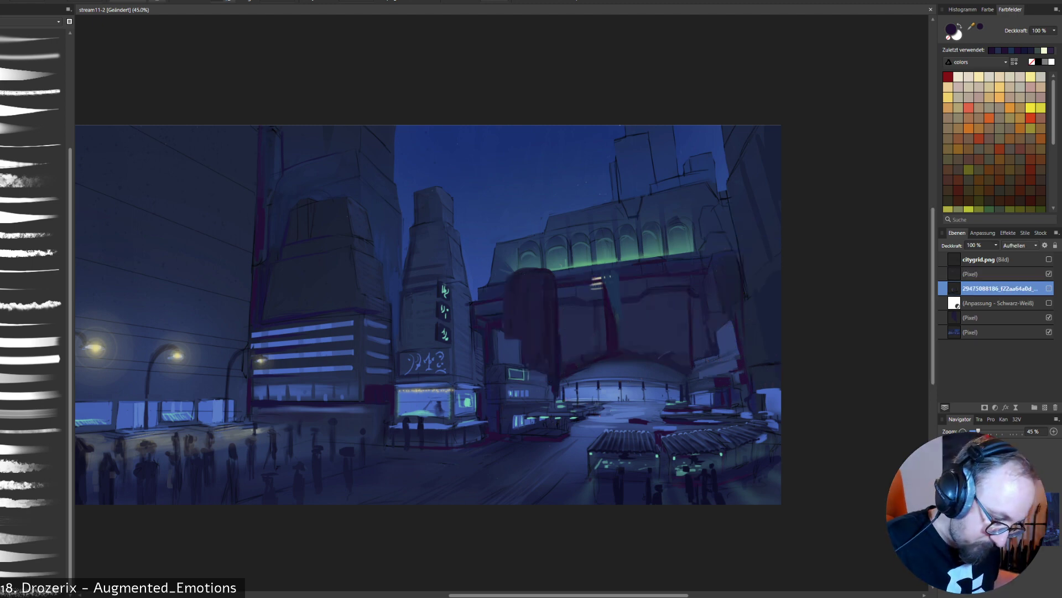
left_click(1049, 289)
left_click(1049, 288)
left_click(1050, 288)
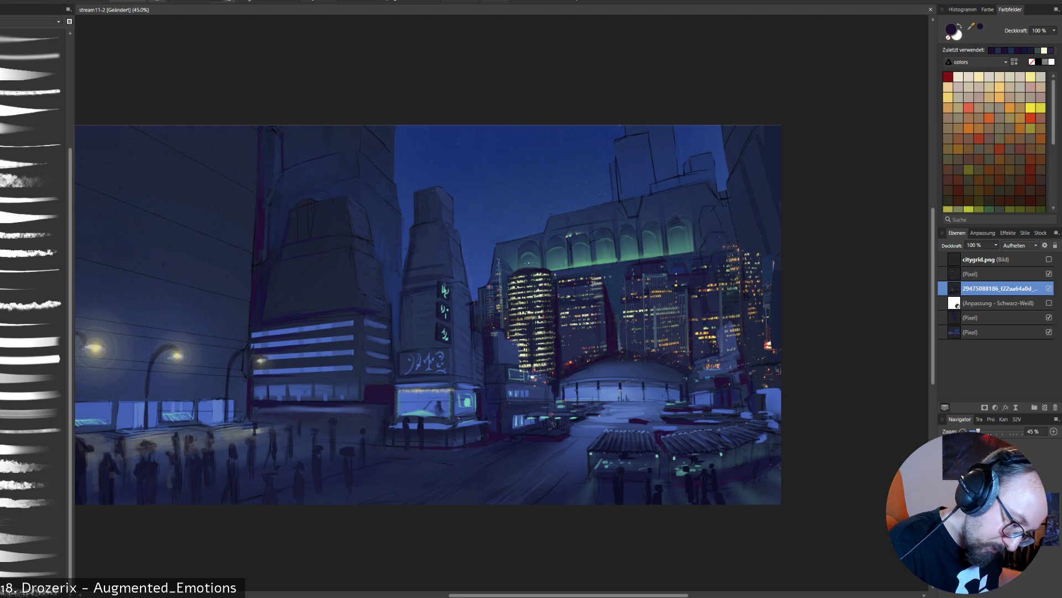
mouse_move(767, 277)
left_mouse_down()
mouse_move(748, 259)
mouse_move(767, 348)
left_mouse_up()
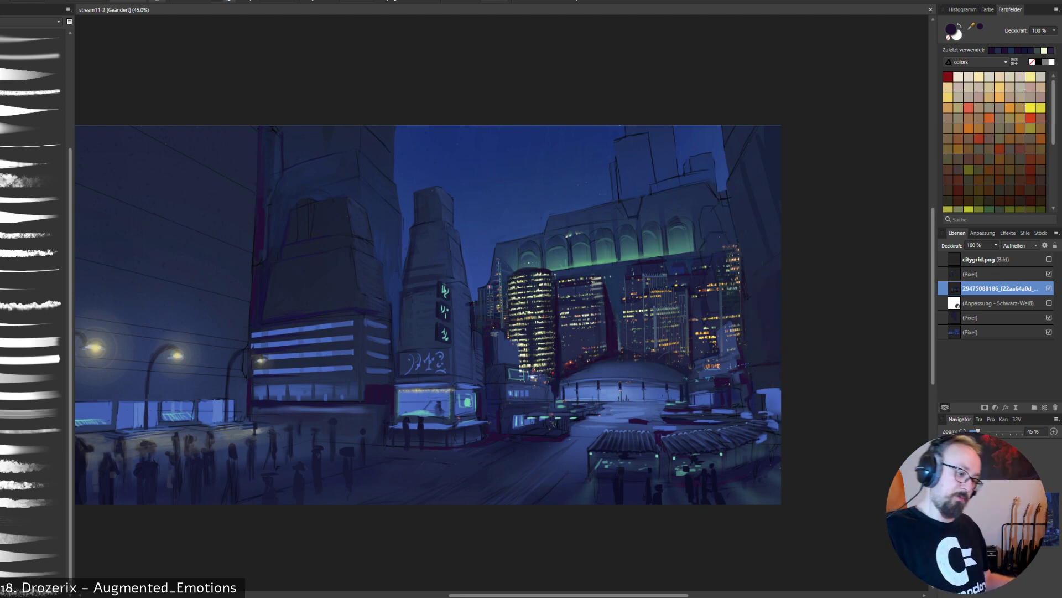
left_click(1049, 288)
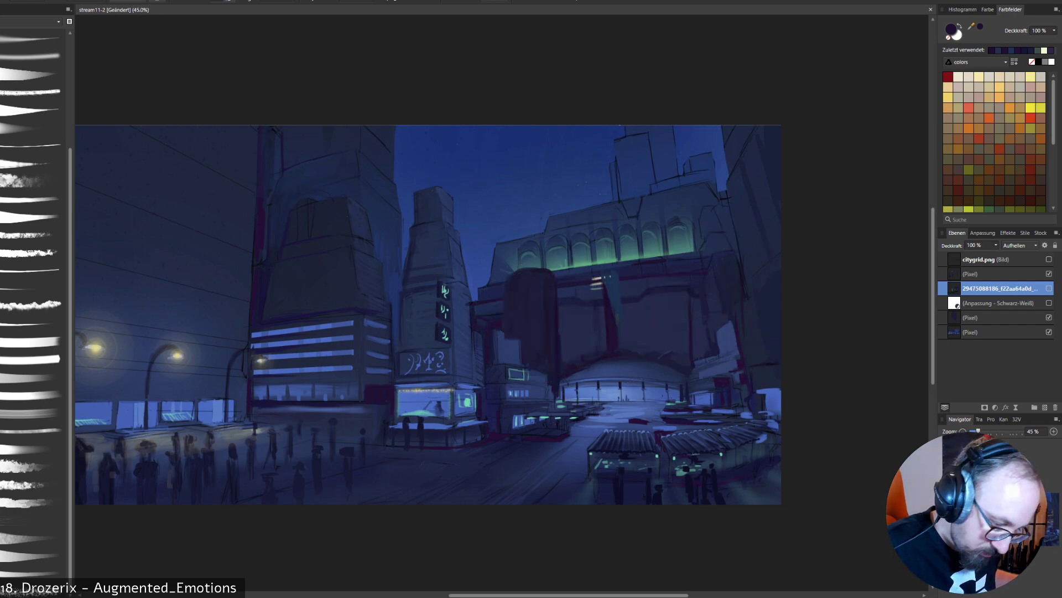
left_click(1049, 288)
left_click(1049, 288)
left_click(1049, 288)
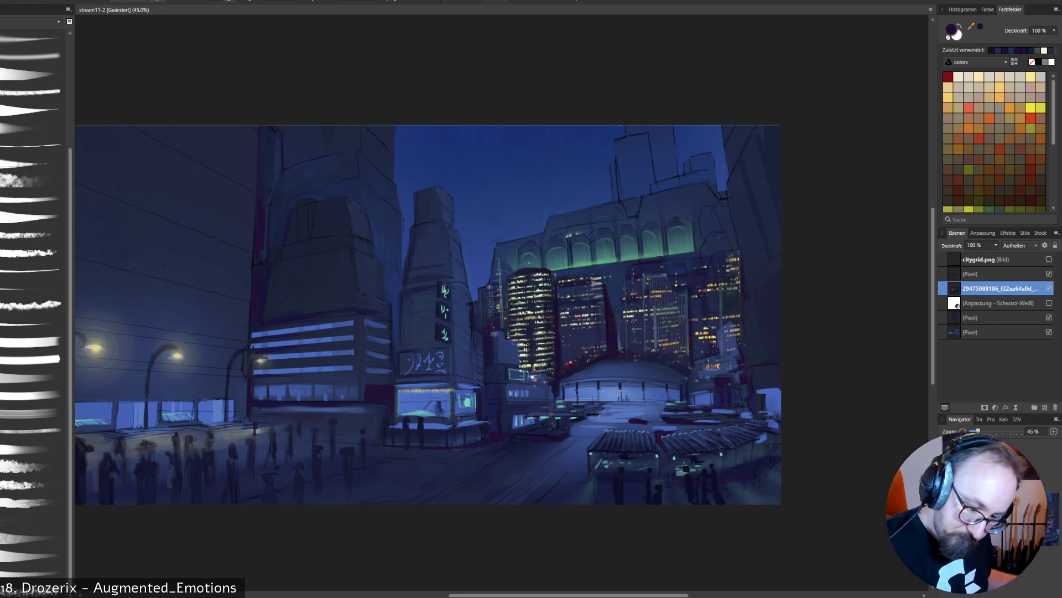
left_click(1049, 288)
left_click(1049, 288)
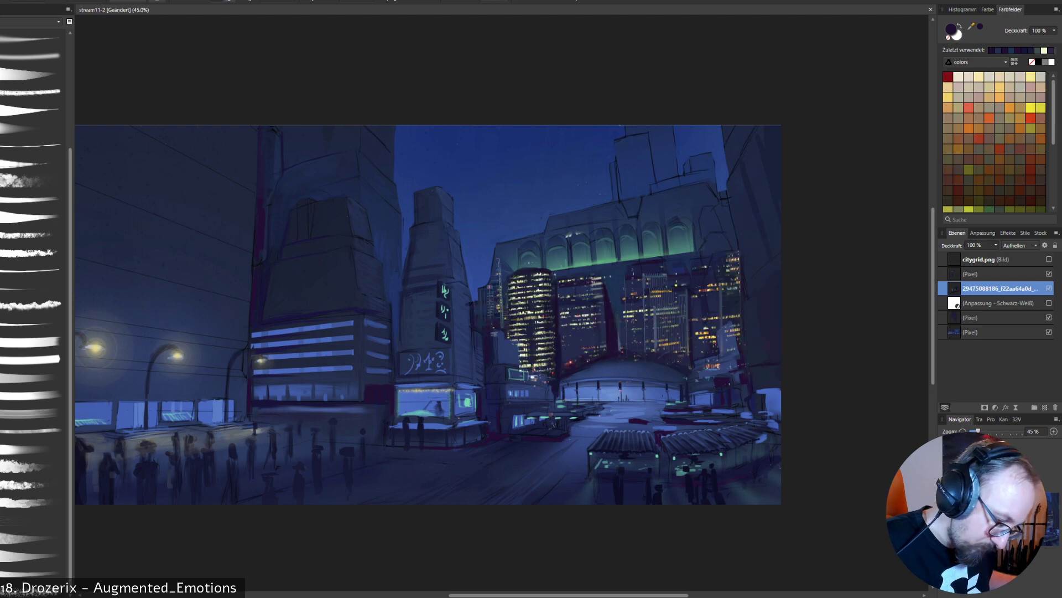
mouse_move(731, 291)
left_mouse_down()
mouse_move(734, 255)
mouse_move(740, 278)
left_mouse_up()
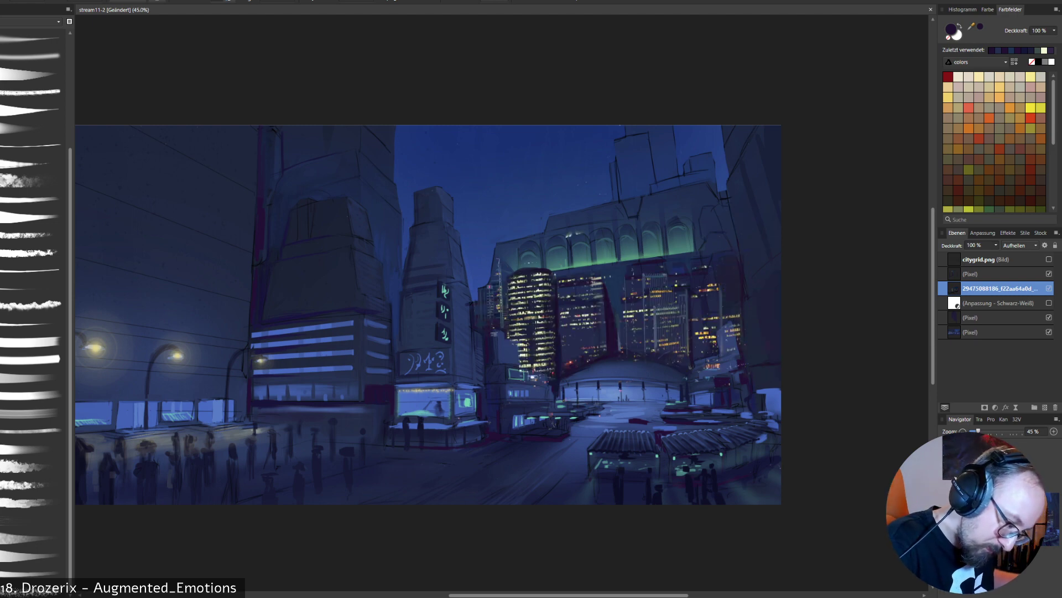
left_click_drag(738, 326, 730, 359)
key("ctrl+z")
key("ctrl+z")
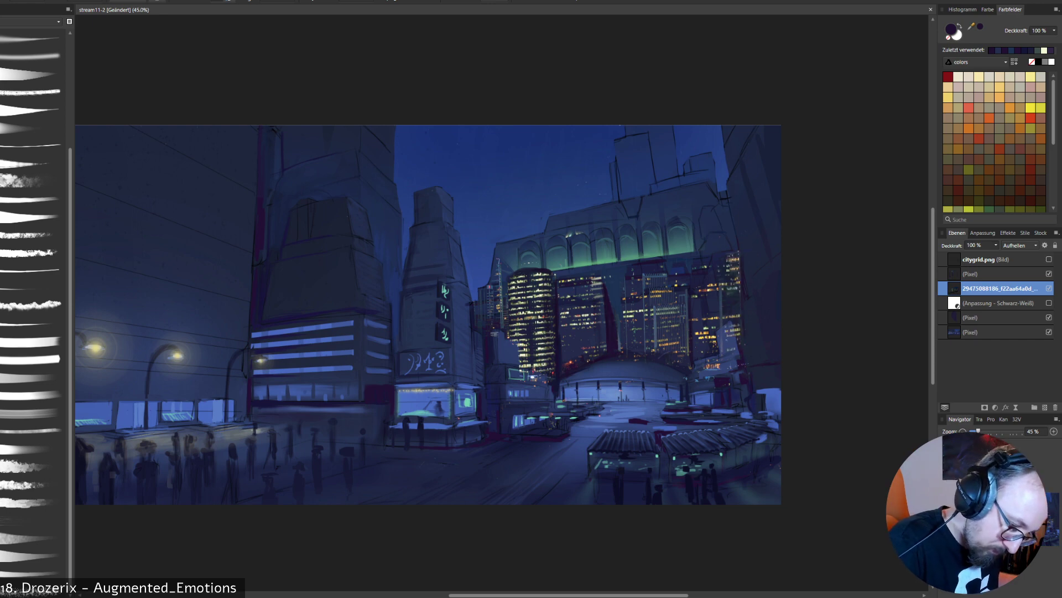
- Erase the skyline photo's lights from the rightmost tower's upper edge down to the small buildings beside the dome
left_click_drag(735, 259, 729, 261)
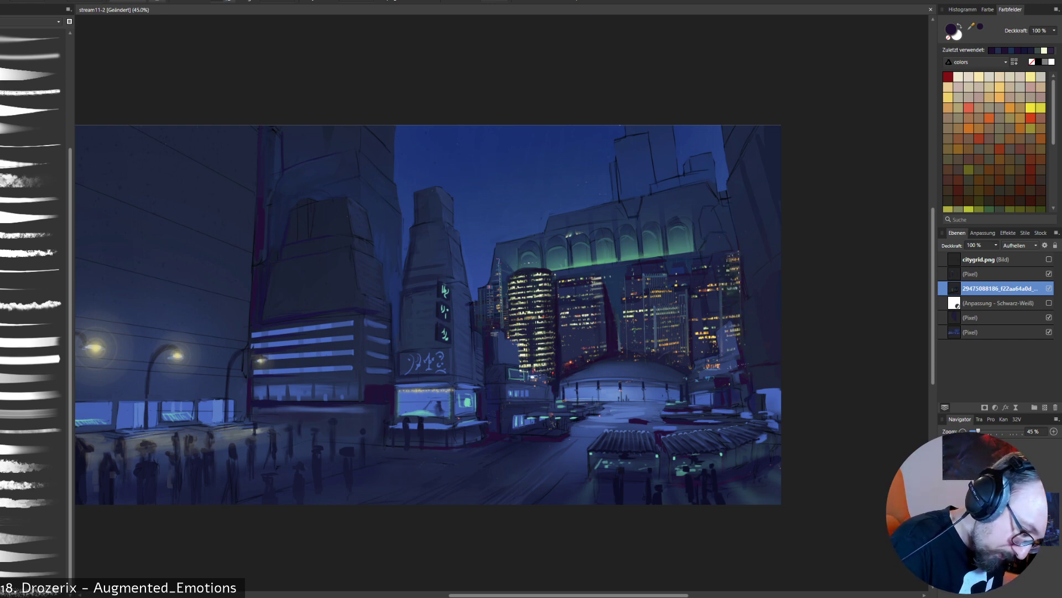
left_click_drag(722, 285, 738, 266)
mouse_move(735, 316)
left_mouse_down()
mouse_move(735, 335)
mouse_move(703, 367)
left_mouse_up()
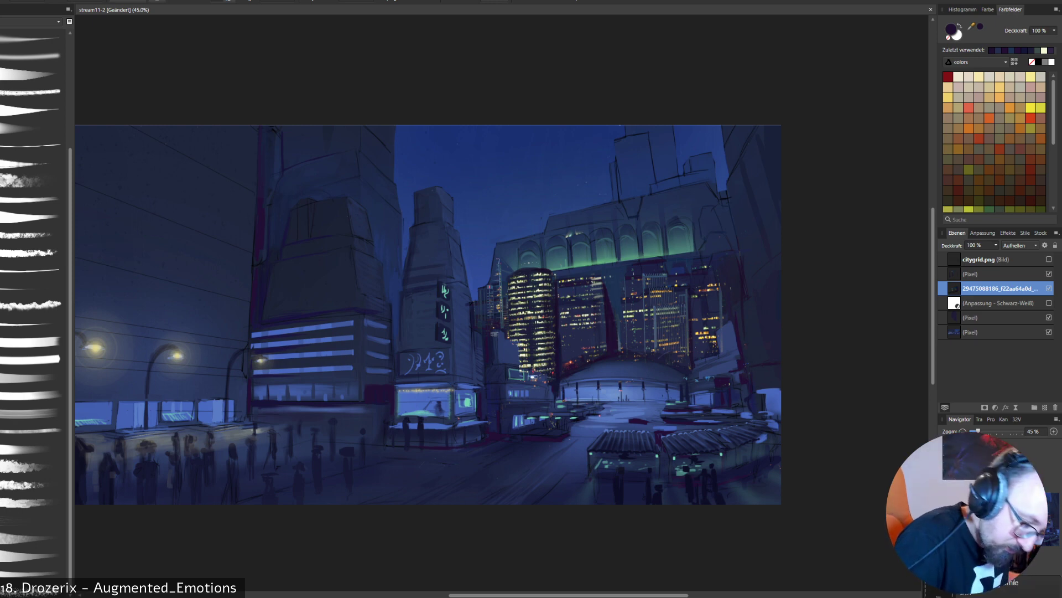
left_click(1049, 288)
left_click(1049, 288)
- Retouch the area around the small building beside the dome with dark violet on the pixel layer above the skyline photo
left_click(995, 260)
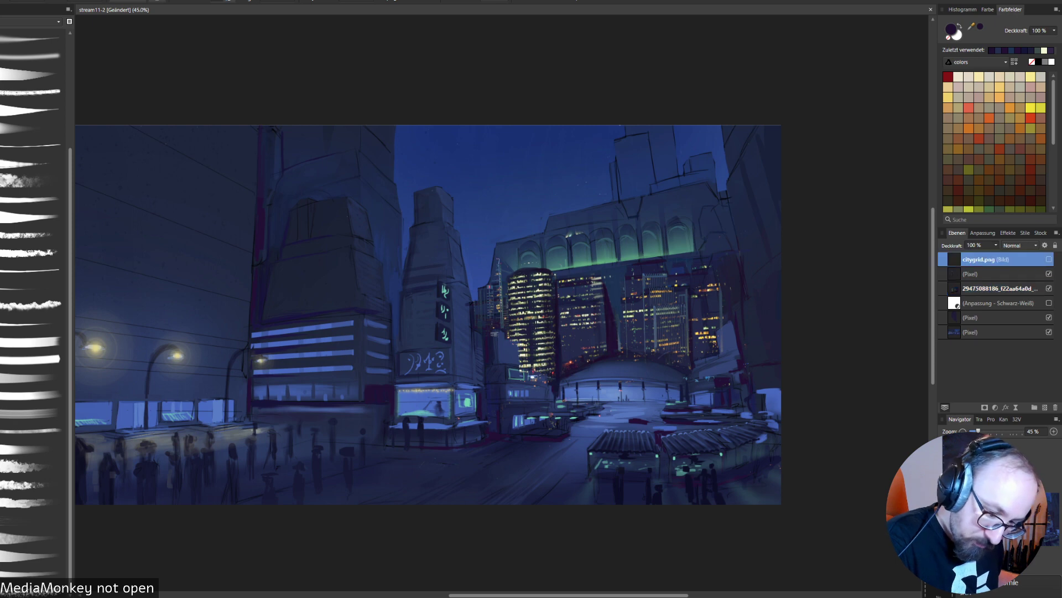
left_click(990, 274)
left_click_drag(730, 288, 682, 359)
key("ctrl+z")
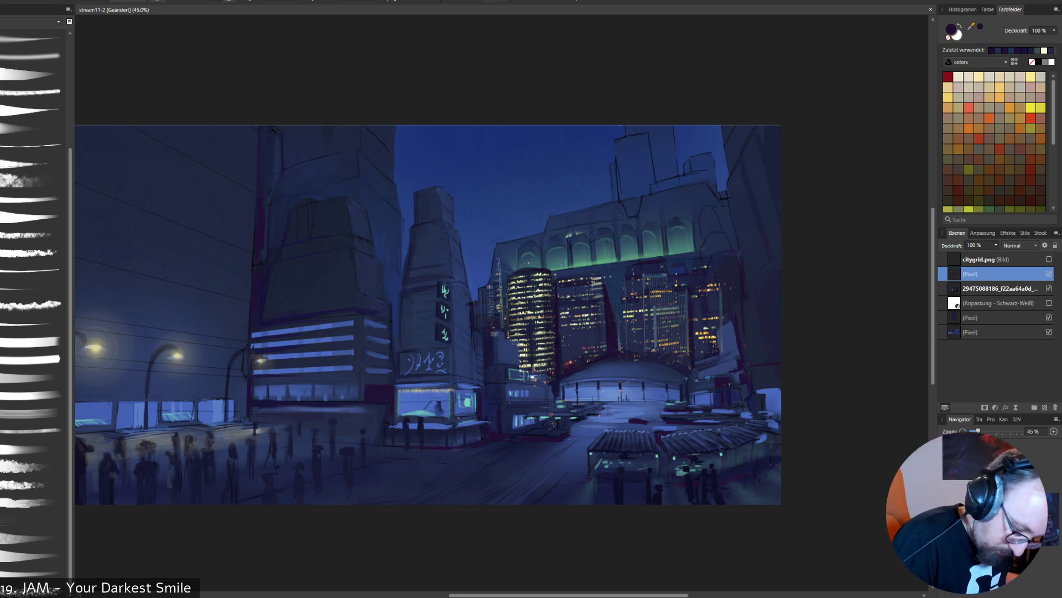
left_click_drag(718, 364, 738, 358)
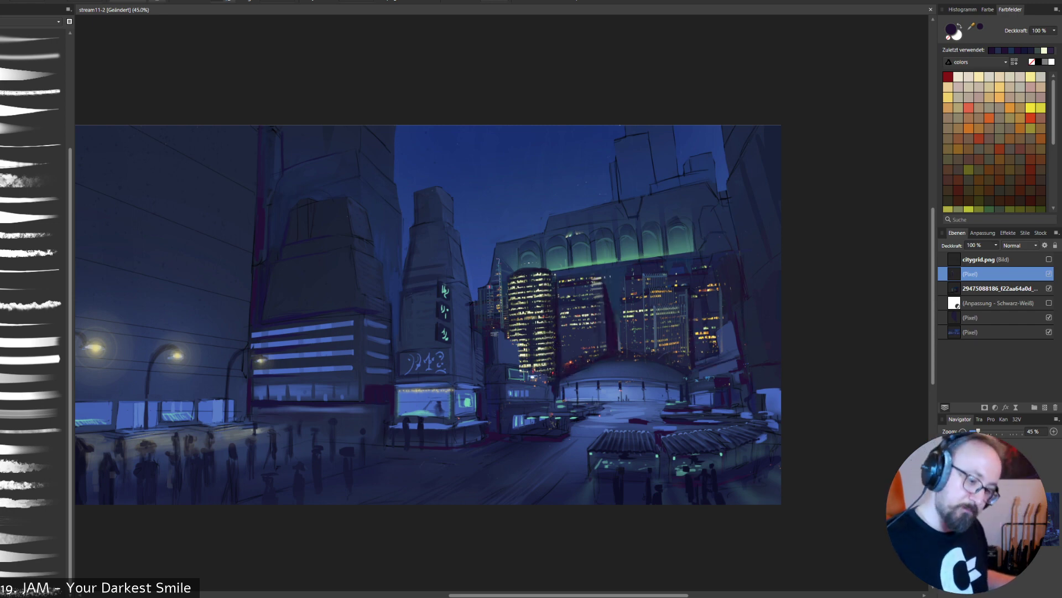
- Add a Recolor (Umfärben) adjustment and nest it inside the skyline photo layer so it affects only the photo
left_click(1001, 289)
left_click(996, 245)
mouse_move(997, 255)
left_mouse_down()
mouse_move(961, 255)
mouse_move(997, 255)
left_mouse_up()
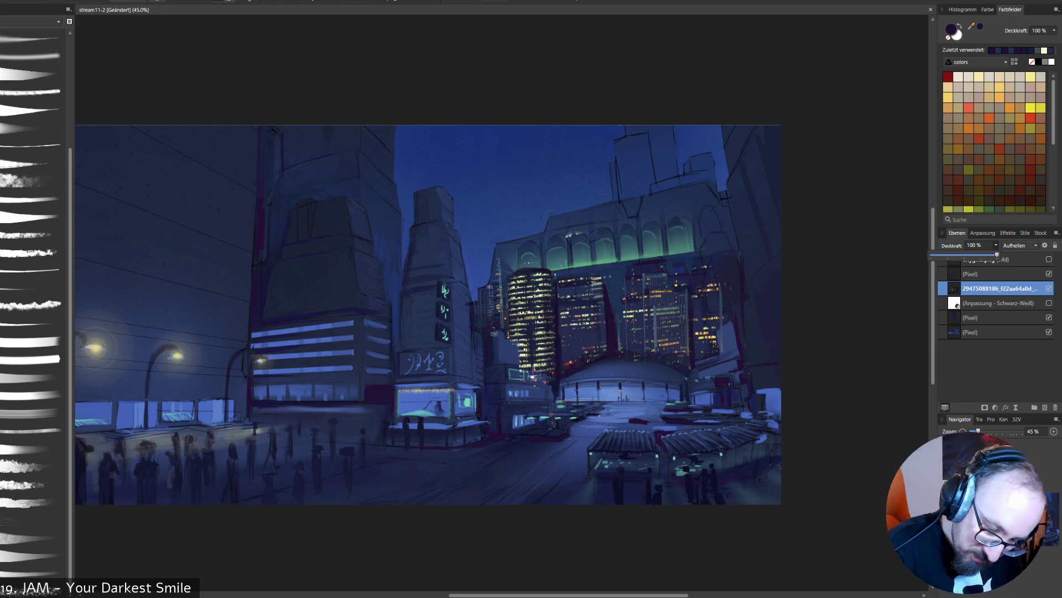
key("Escape")
left_click(995, 407)
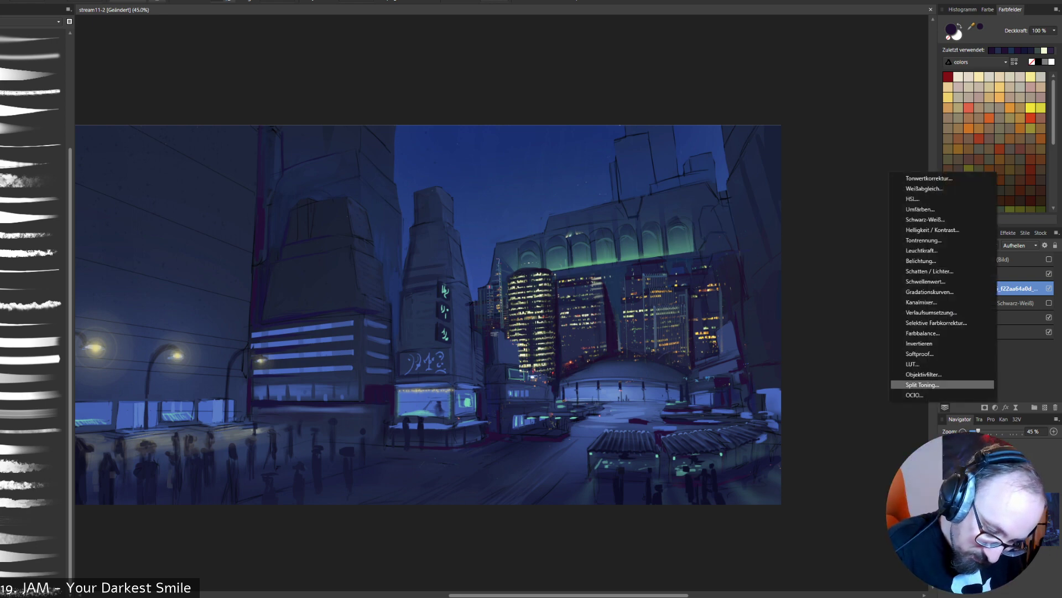
left_click(920, 210)
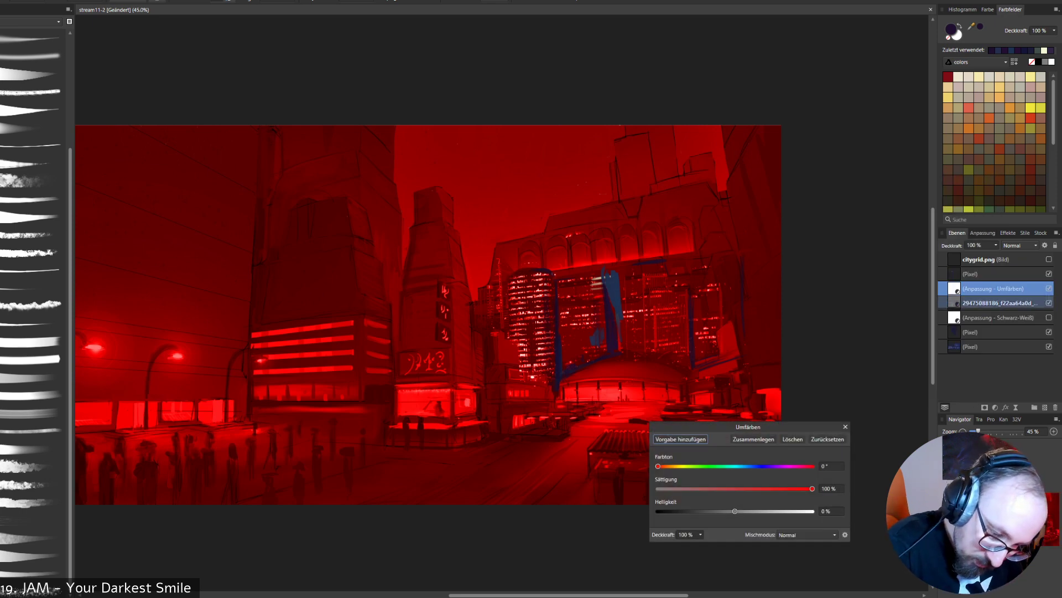
left_click_drag(994, 289, 994, 304)
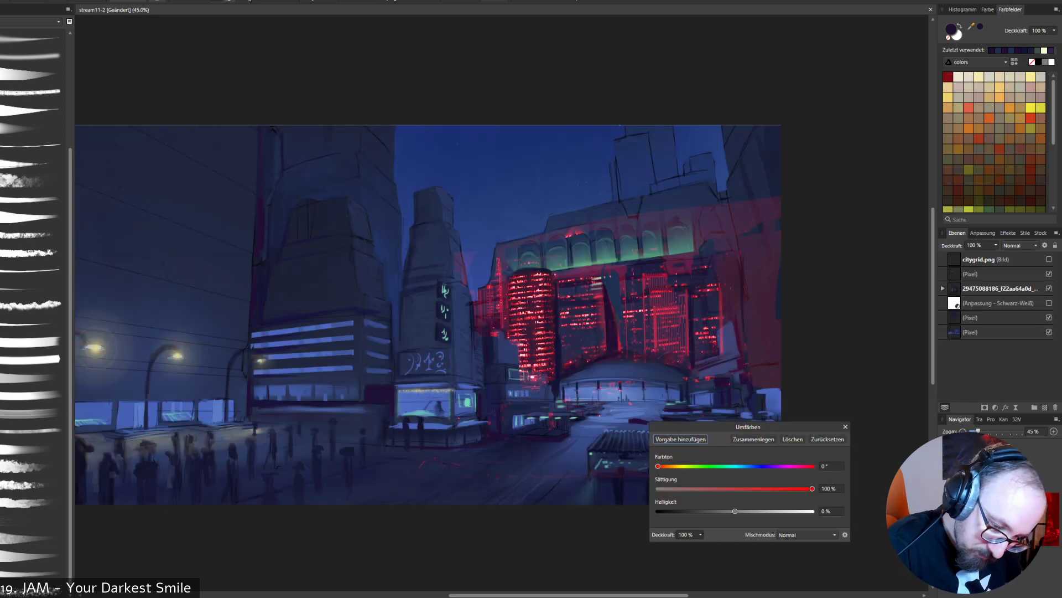
- Set the skyline photo's Recolor adjustment to hue 160.9°, saturation 50 % and lightness -19 %
left_click_drag(658, 466, 705, 466)
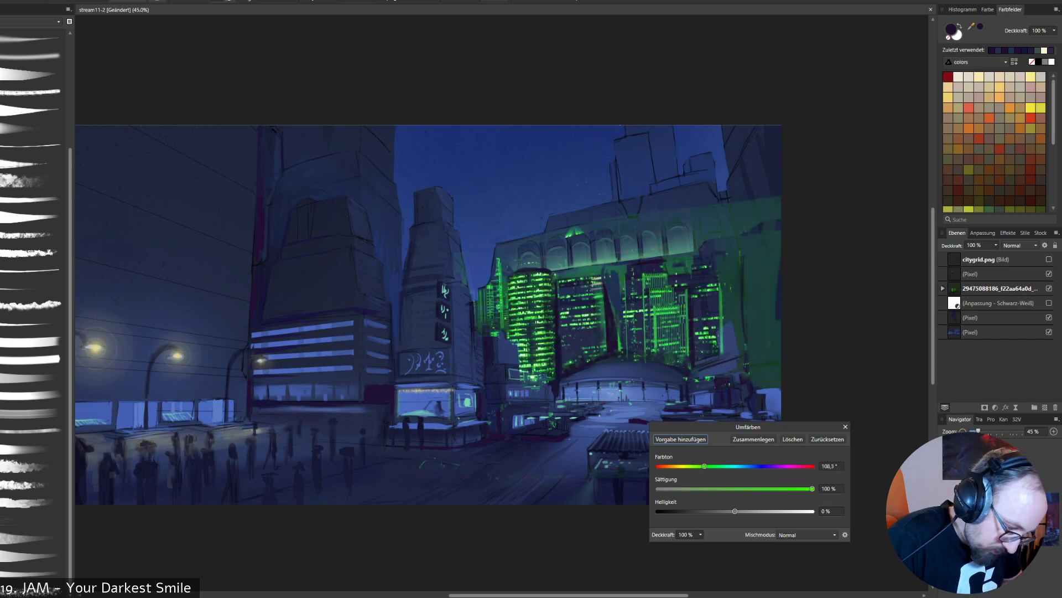
left_click_drag(812, 488, 715, 510)
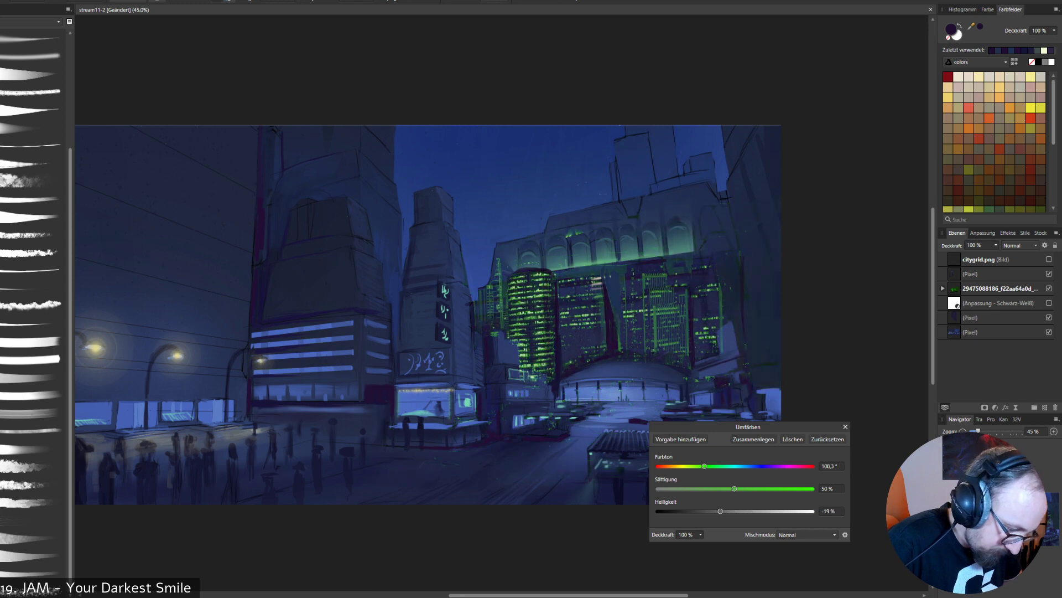
left_click_drag(705, 466, 727, 466)
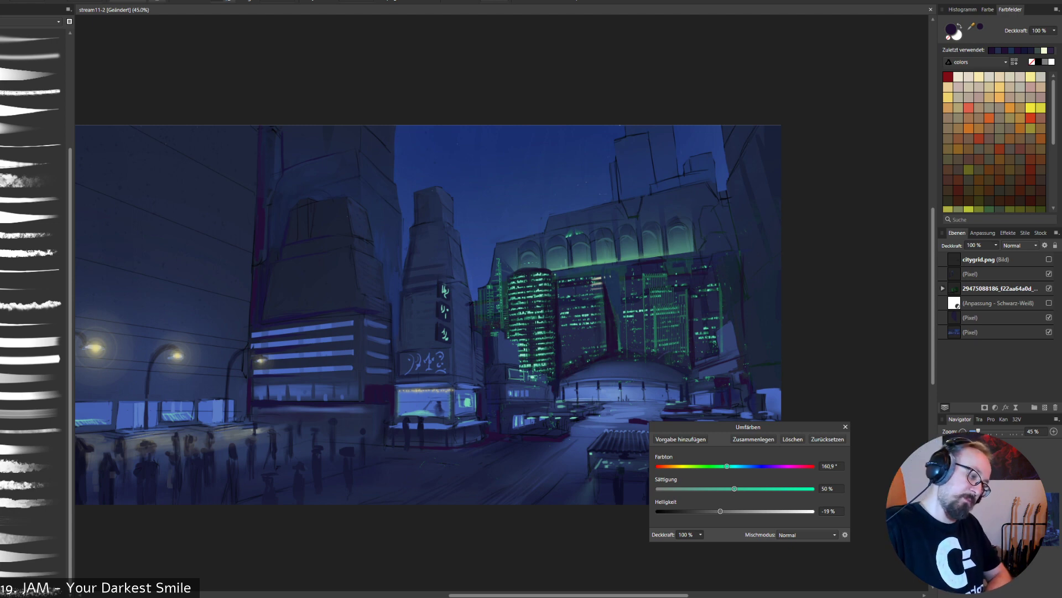
left_click(845, 427)
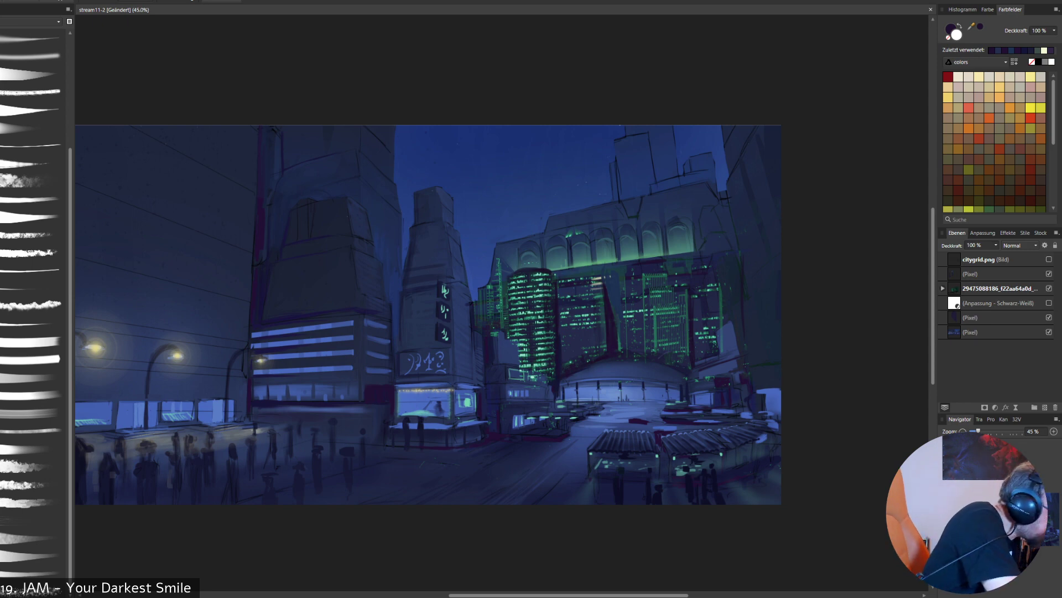
- Retouch the skyline towers on the pixel layer above the photo with dark teal, light green and dark violet sampled from the painting
key("b")
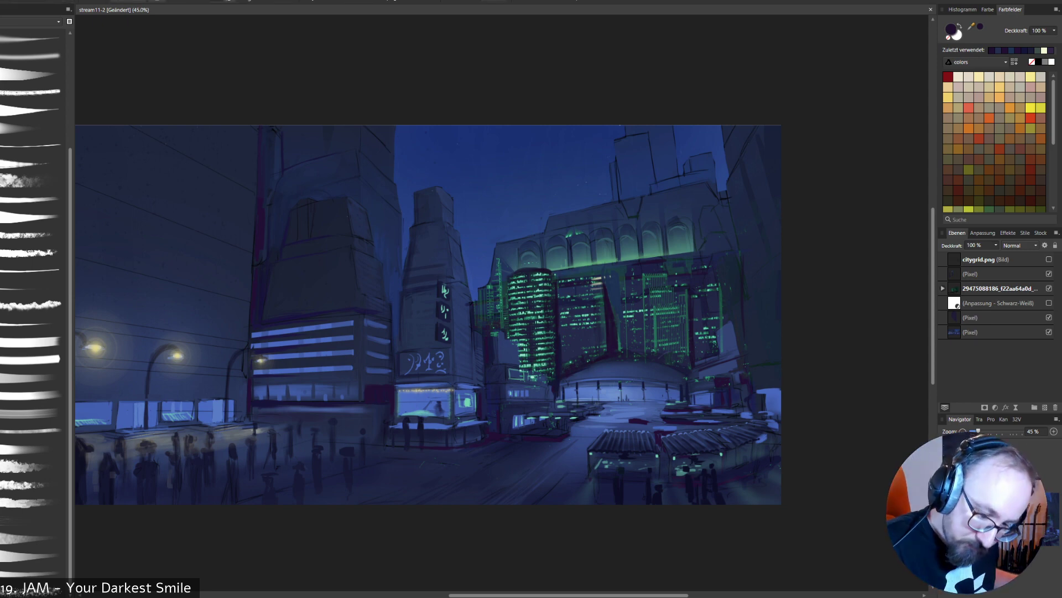
left_click(1000, 288)
left_click(1049, 288)
left_click(1050, 288)
left_click(502, 295, "alt")
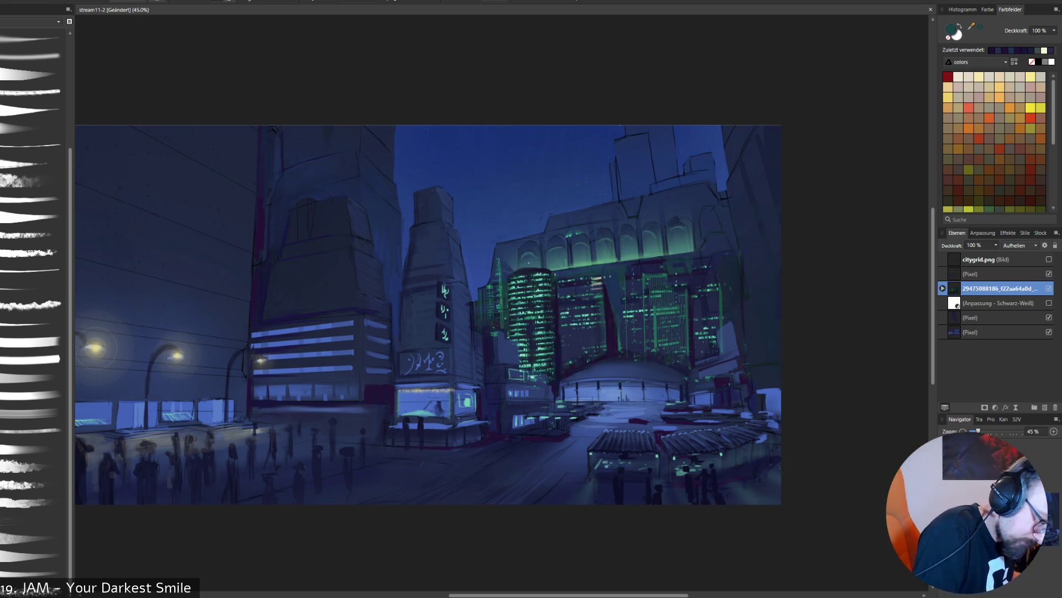
right_click(516, 256)
left_click(479, 219)
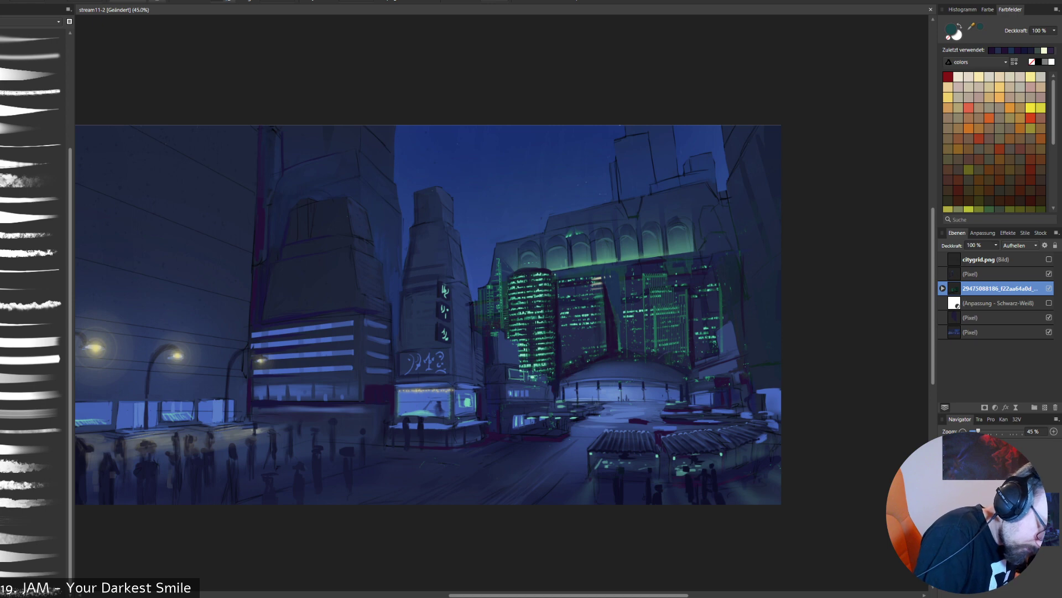
left_click(996, 274)
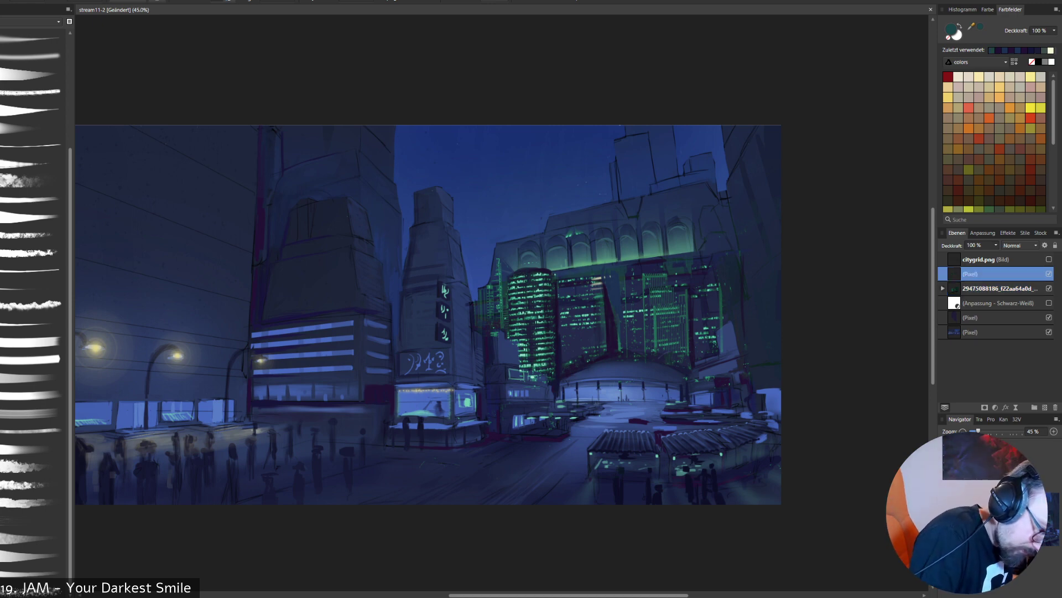
left_click(585, 264, "alt")
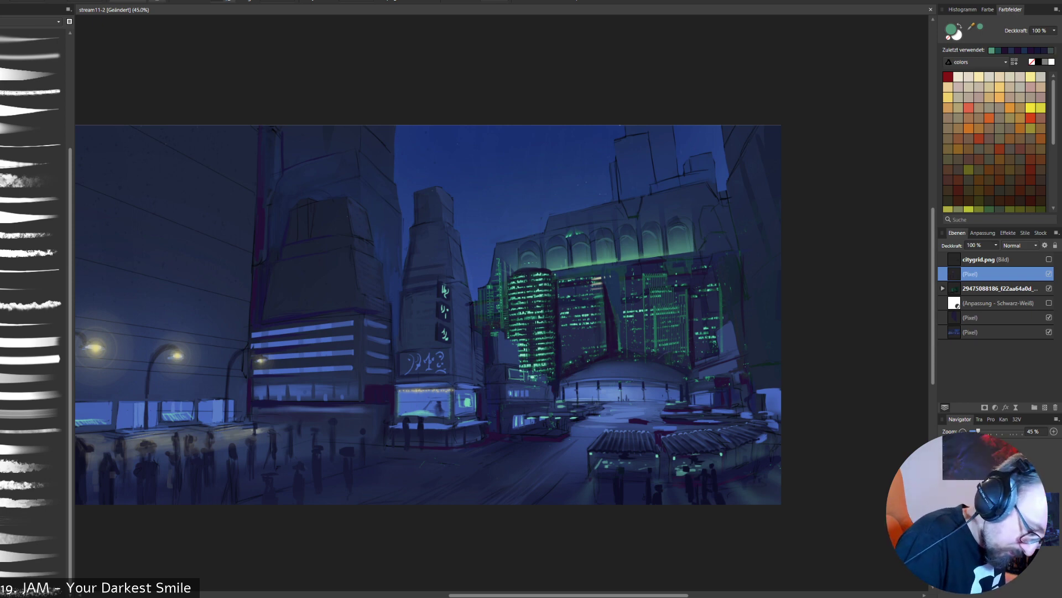
left_click(611, 327, "alt")
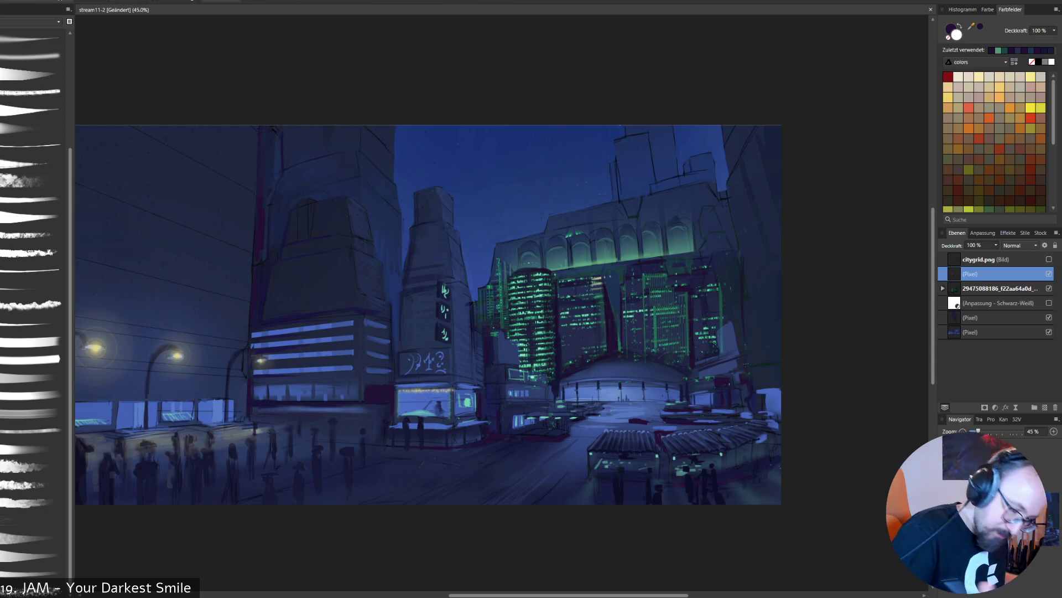
- Clean up leftover skyline photo traces around the plaza and the small buildings beside the dome on the photo layer
left_click(1000, 288)
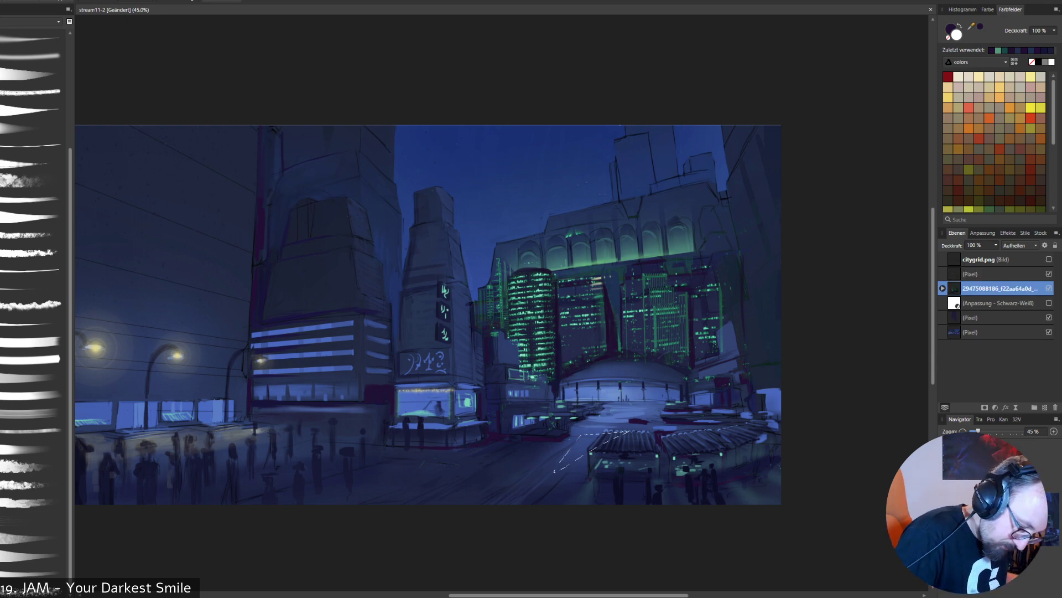
key("x")
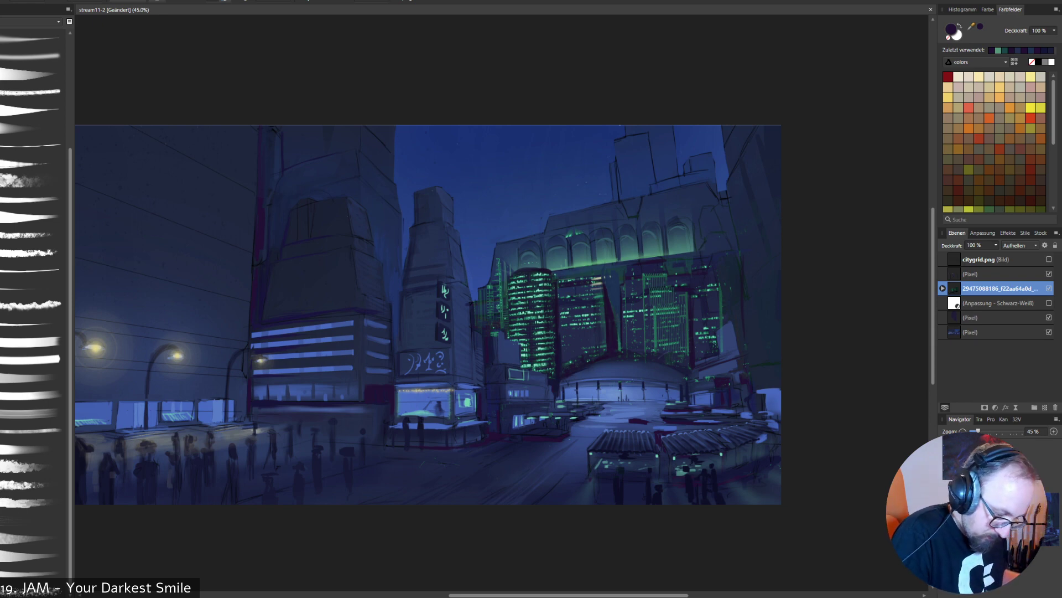
left_click_drag(705, 377, 747, 369)
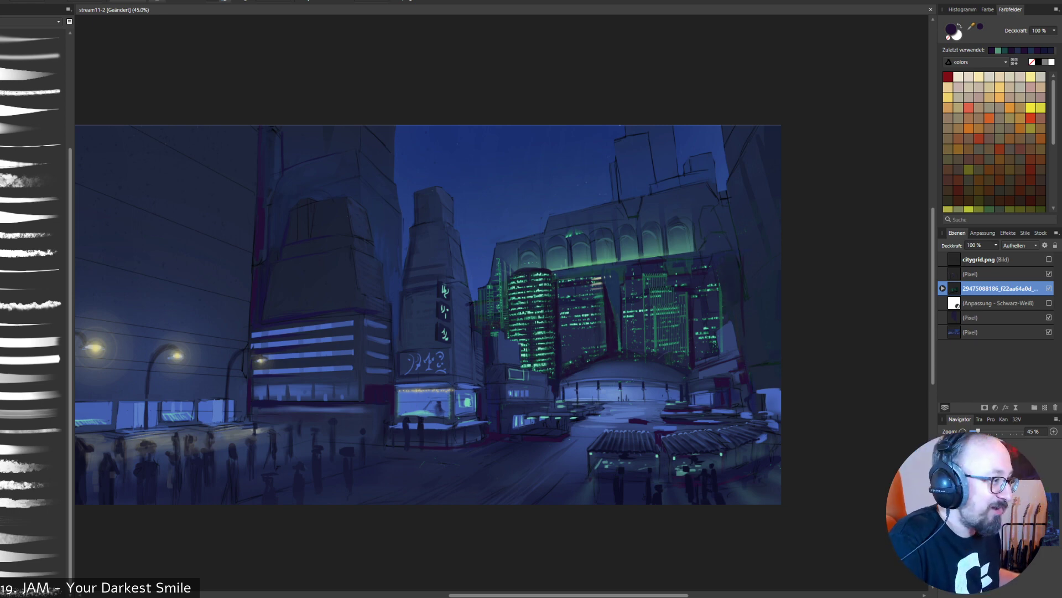
- Set the skyline photo layer's opacity to 97 %
left_click(995, 245)
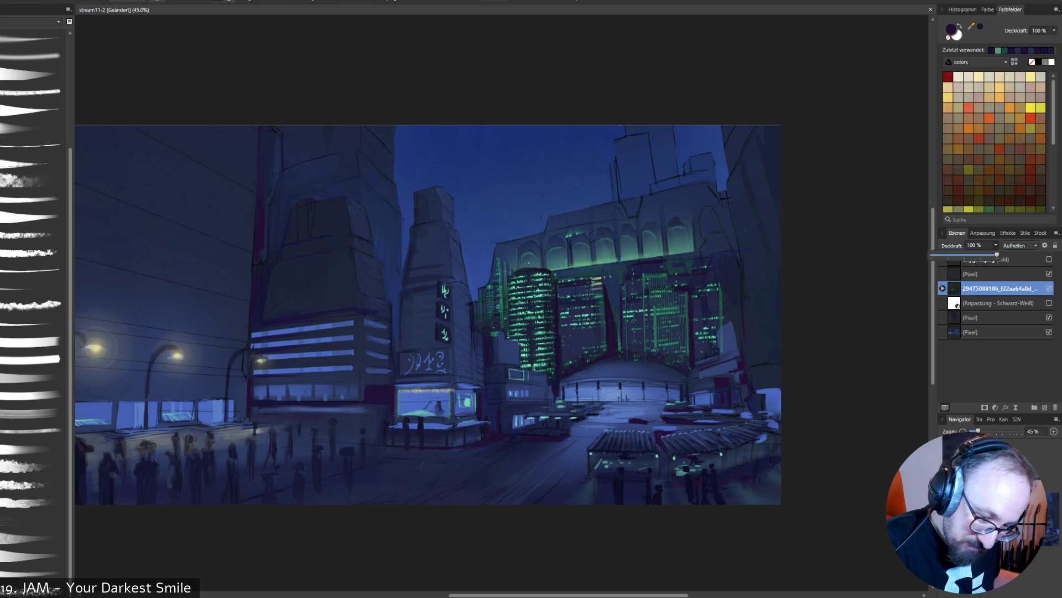
left_click(996, 245)
left_click(995, 245)
mouse_move(997, 255)
left_mouse_down()
mouse_move(981, 255)
mouse_move(997, 254)
left_mouse_up()
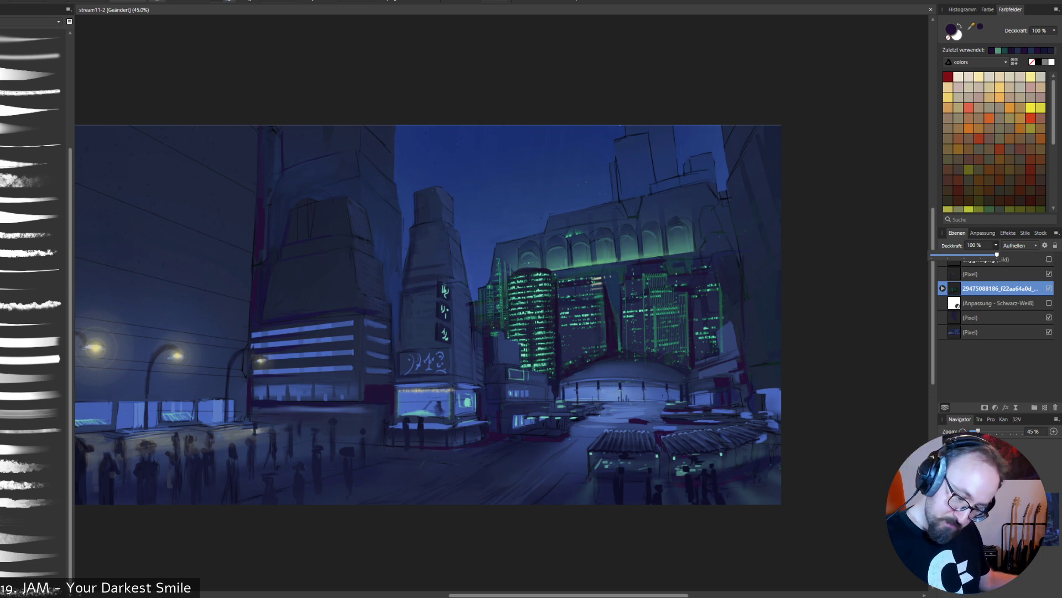
left_click_drag(997, 254, 995, 254)
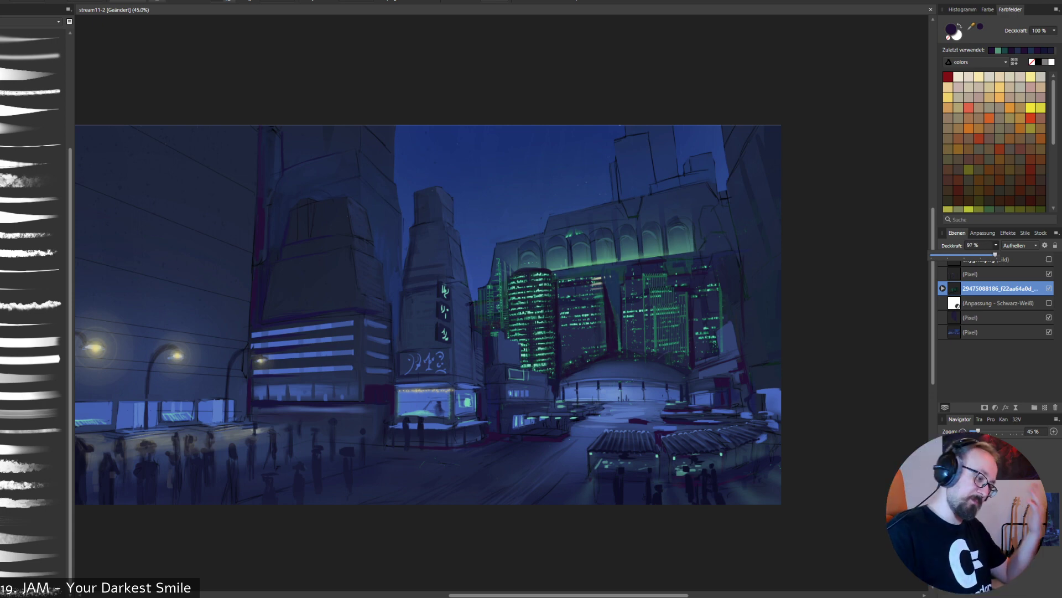
left_click(996, 245)
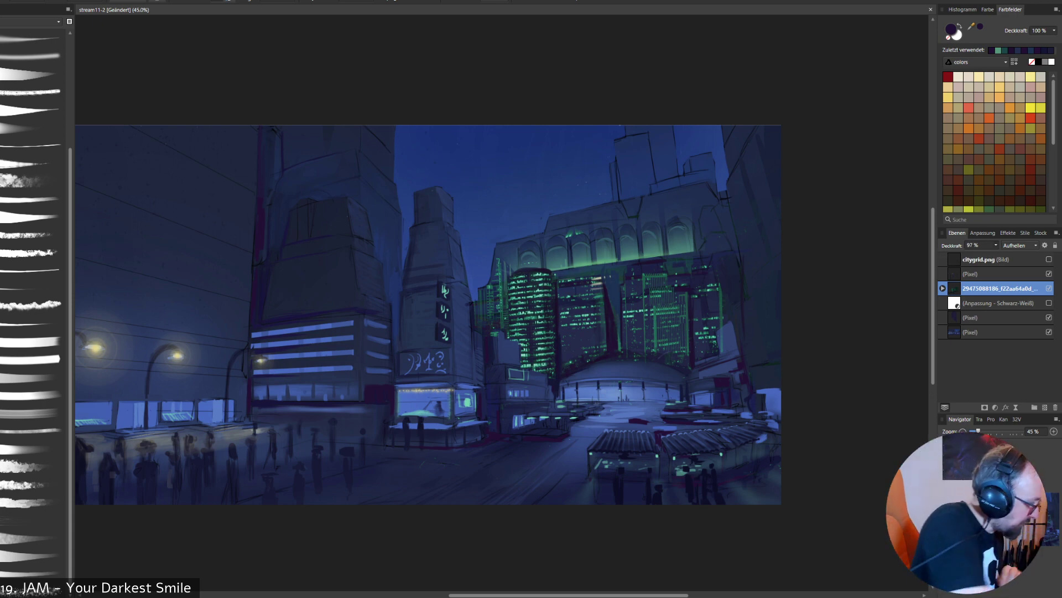
- Select the skyline towers and lit arches with a freehand outline above the dome, and activate the pixel layer above the photo
key("e")
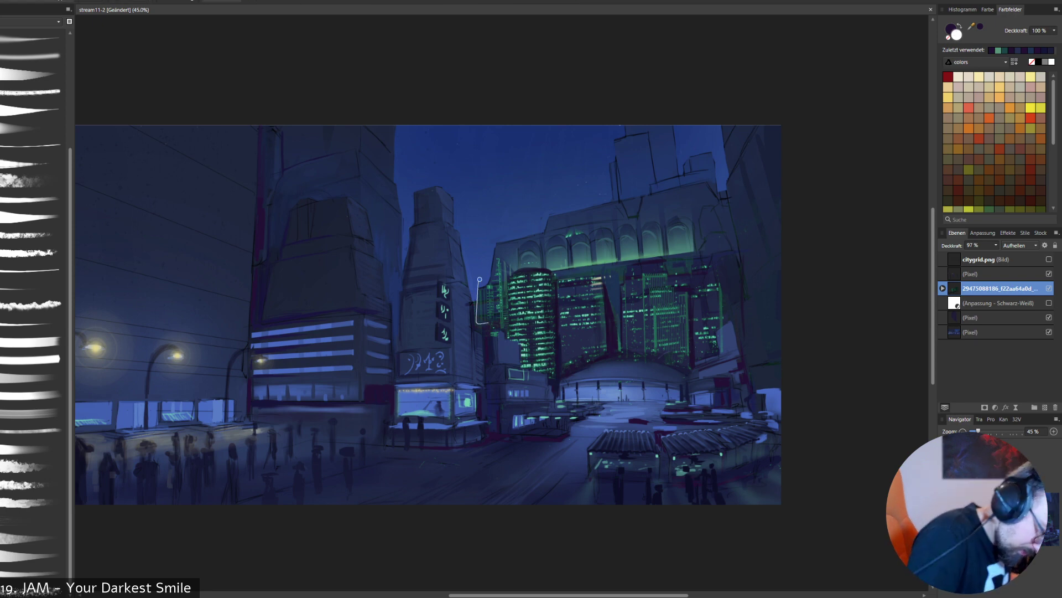
mouse_move(477, 304)
left_mouse_down()
mouse_move(475, 329)
mouse_move(512, 318)
mouse_move(495, 327)
mouse_move(527, 346)
mouse_move(519, 342)
mouse_move(524, 384)
mouse_move(520, 366)
mouse_move(562, 378)
mouse_move(548, 372)
mouse_move(548, 385)
mouse_move(609, 354)
mouse_move(713, 380)
mouse_move(686, 370)
mouse_move(720, 354)
mouse_move(719, 331)
mouse_move(753, 300)
mouse_move(716, 238)
mouse_move(654, 218)
mouse_move(533, 220)
mouse_move(487, 257)
left_mouse_up()
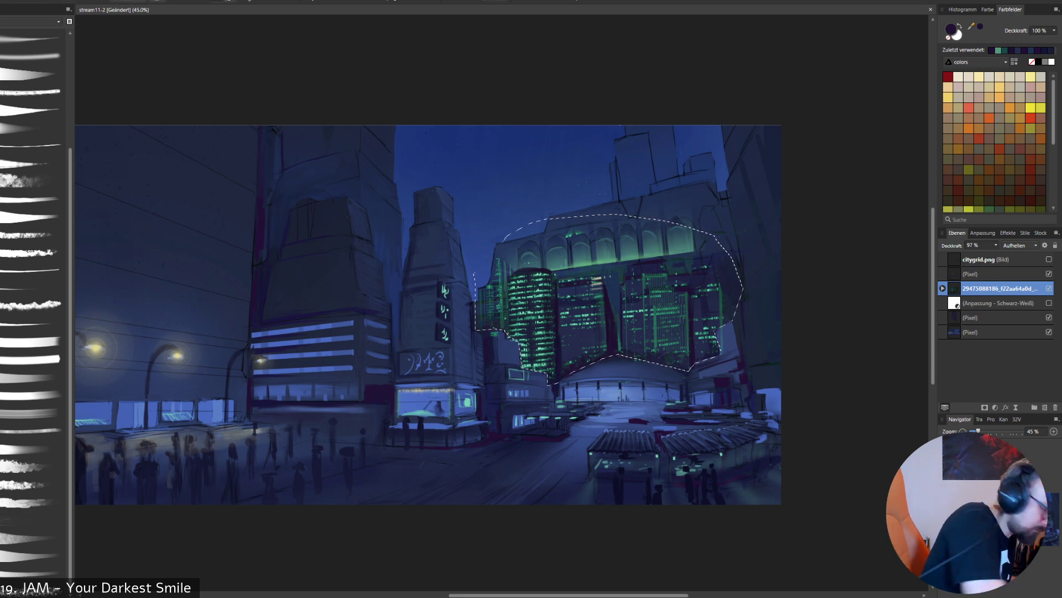
left_click(991, 273)
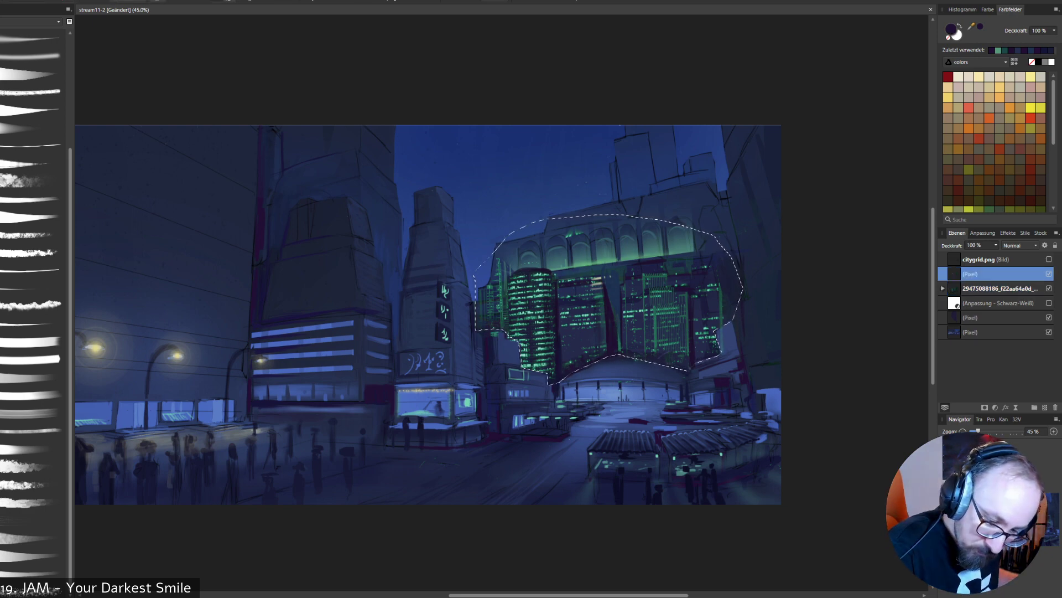
left_click(1049, 274)
left_click(1049, 274)
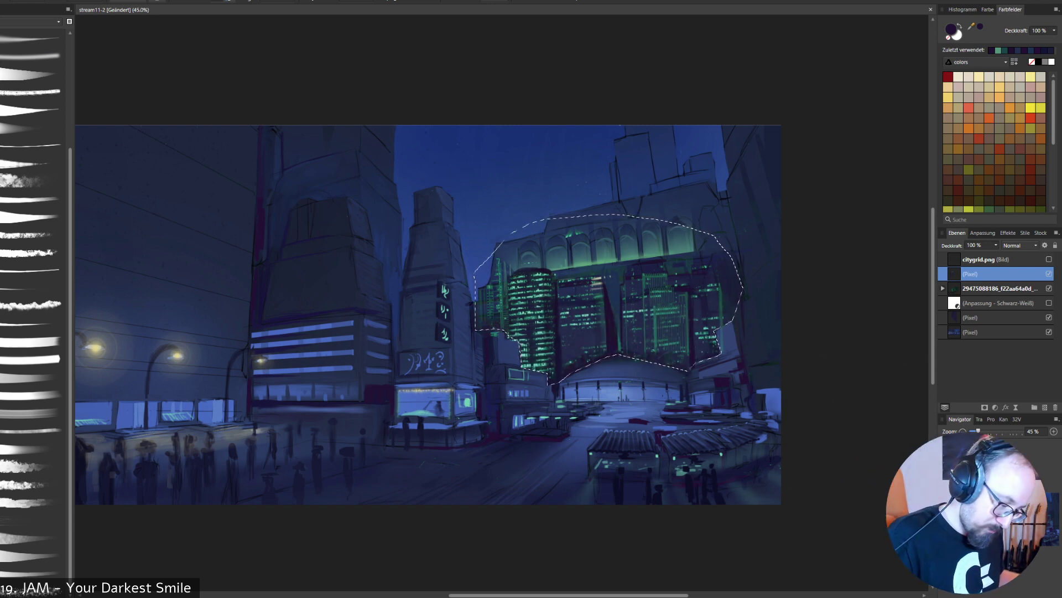
- Try brushing blue color across the lower part of the selected towers, and undo the strokes
left_click(550, 197, "alt")
mouse_move(481, 327)
left_mouse_down()
mouse_move(786, 348)
mouse_move(371, 377)
mouse_move(873, 342)
left_mouse_up()
key("ctrl+z")
right_click(858, 412)
left_click(858, 354)
key("ctrl+z")
mouse_move(754, 353)
left_mouse_down()
mouse_move(762, 359)
mouse_move(508, 358)
left_mouse_up()
key("ctrl+z")
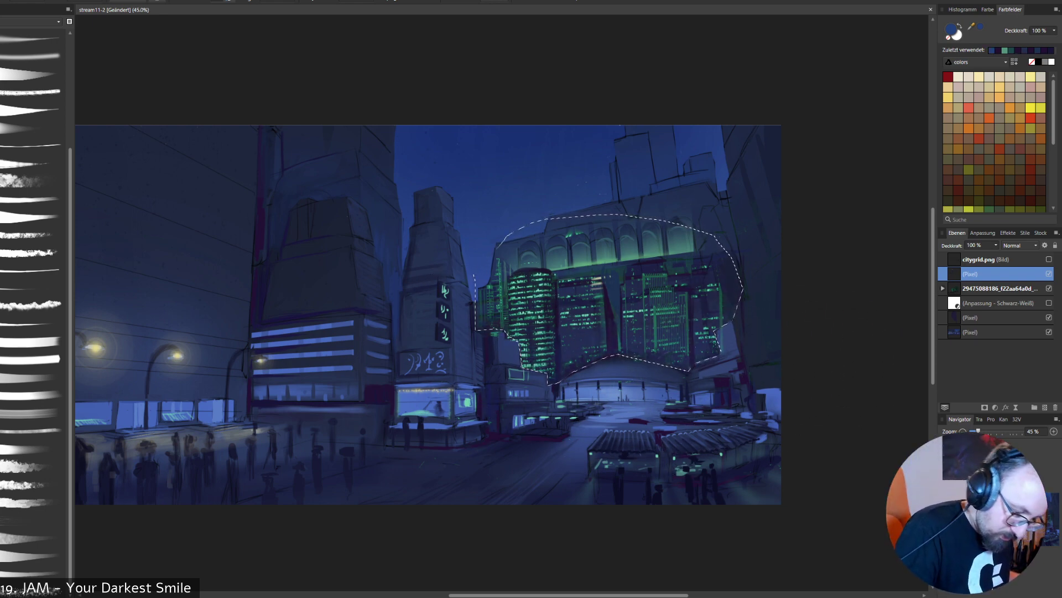
key("ctrl+z")
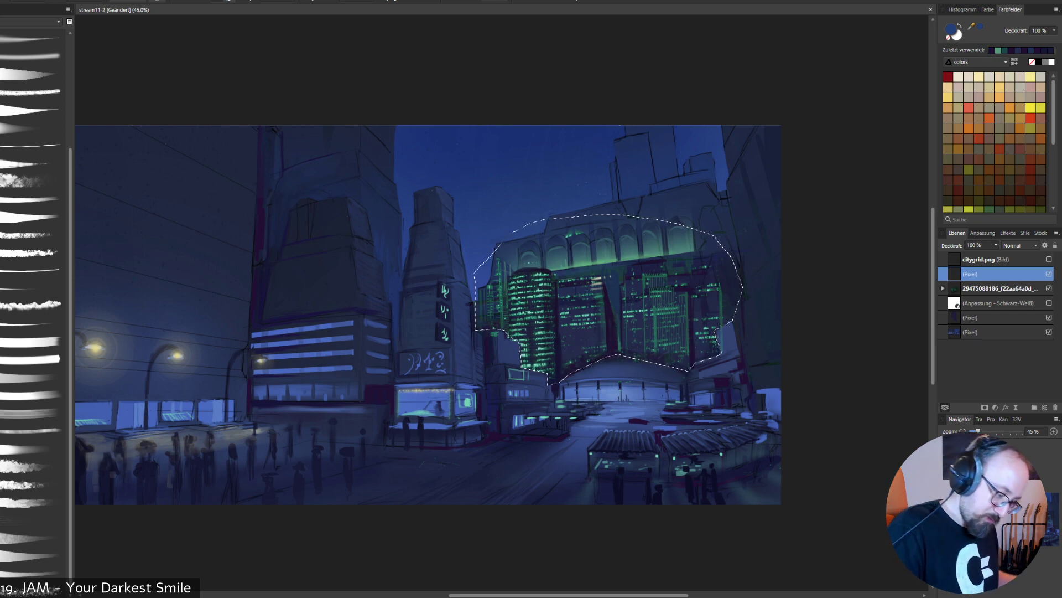
- Darken the lower parts of the skyline towers with dark violet inside the selection, and clear the selection
left_click(614, 342, "alt")
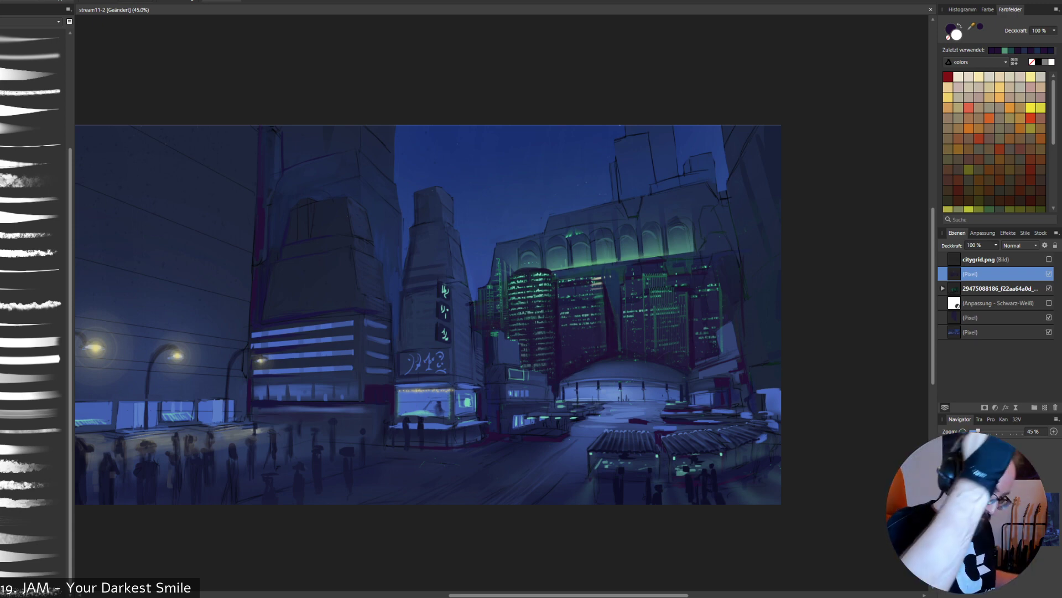
key("b")
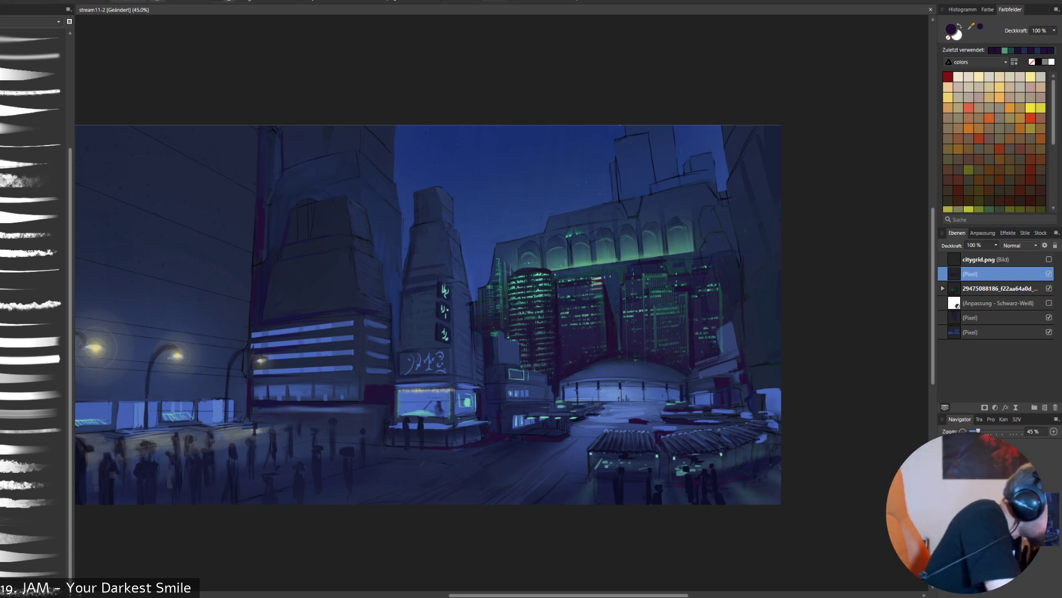
- Paint a flat block behind the dome in its sampled blue, filling a four-sided selection aligned to the temporarily shown citygrid.png perspective grid
left_click(600, 371, "alt")
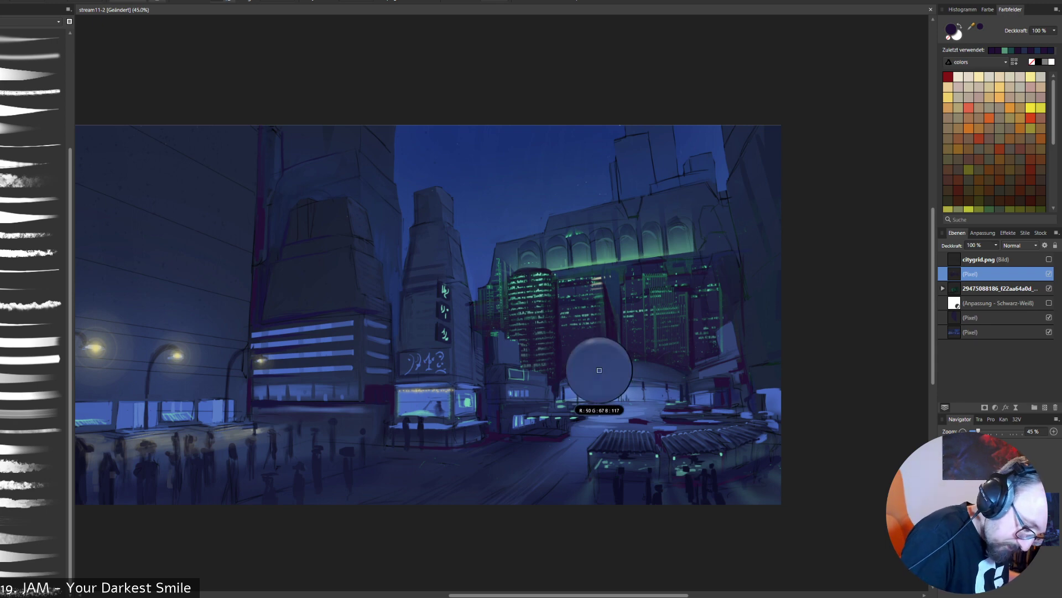
right_click(623, 350)
left_click(584, 315)
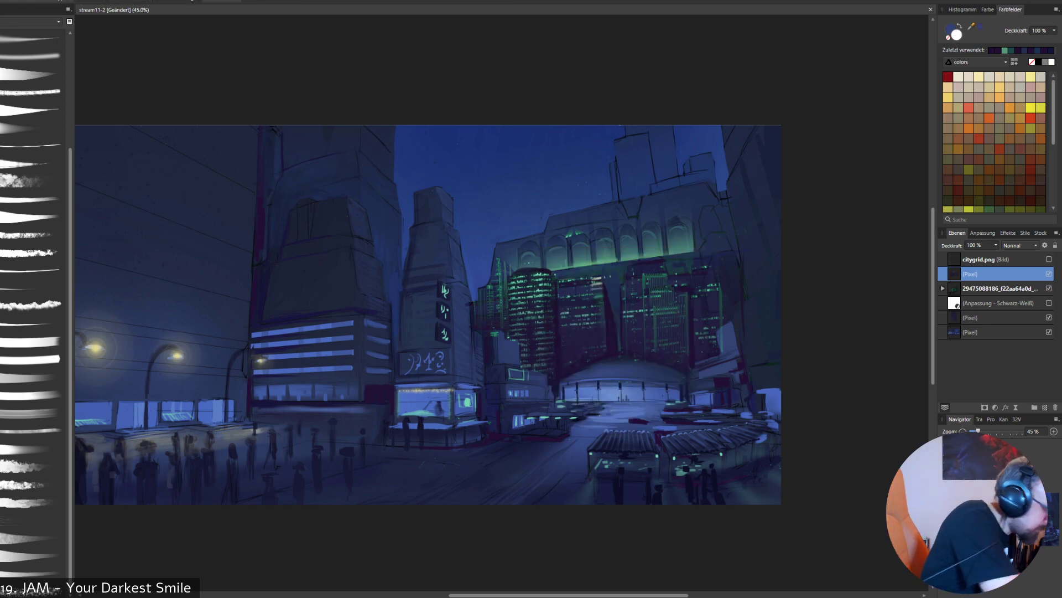
left_click(1049, 259)
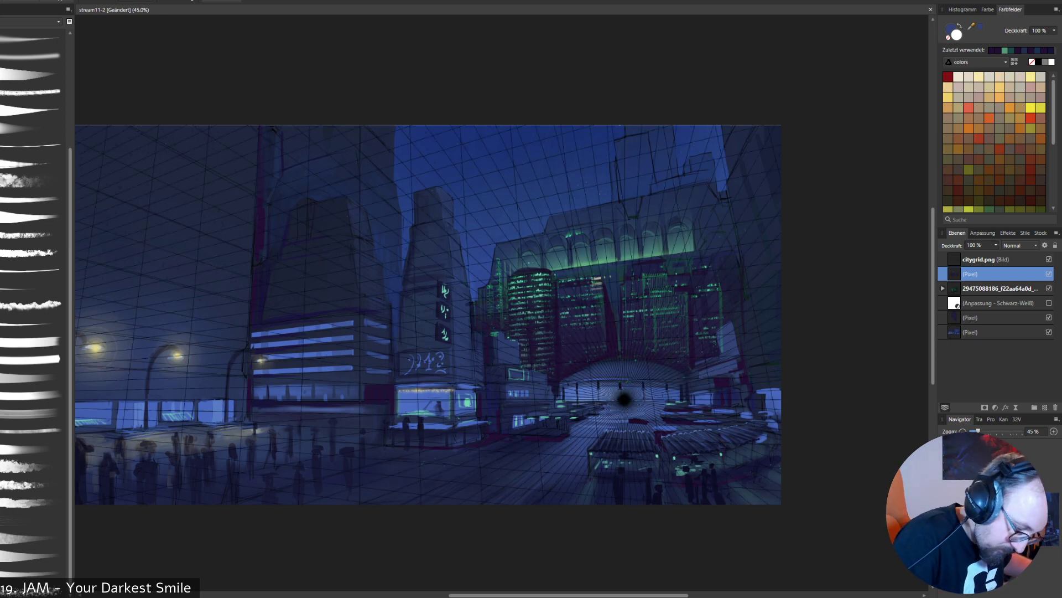
left_click(564, 378)
left_click(561, 344)
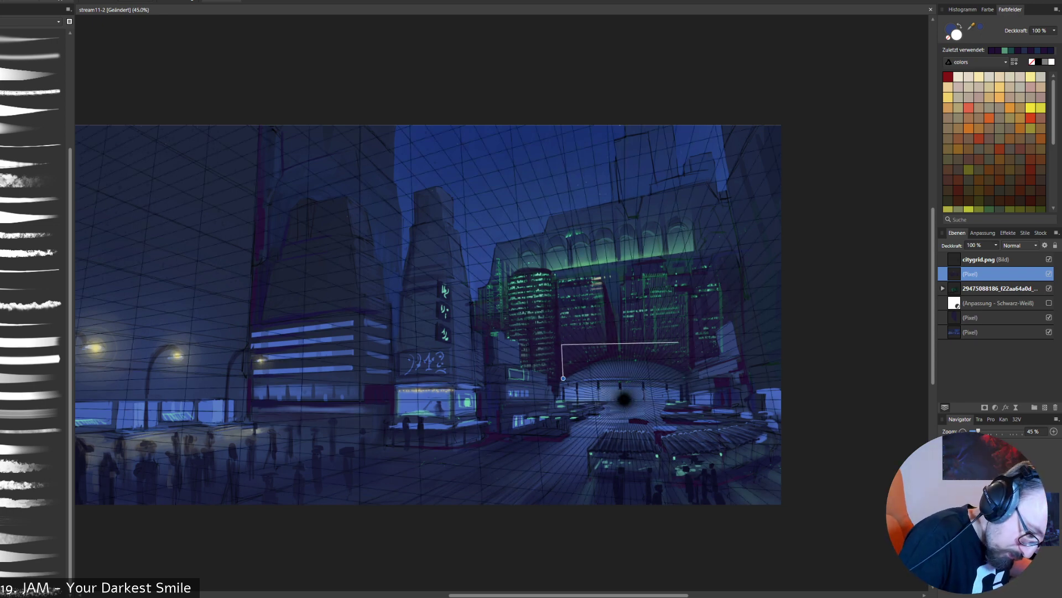
left_click(690, 337)
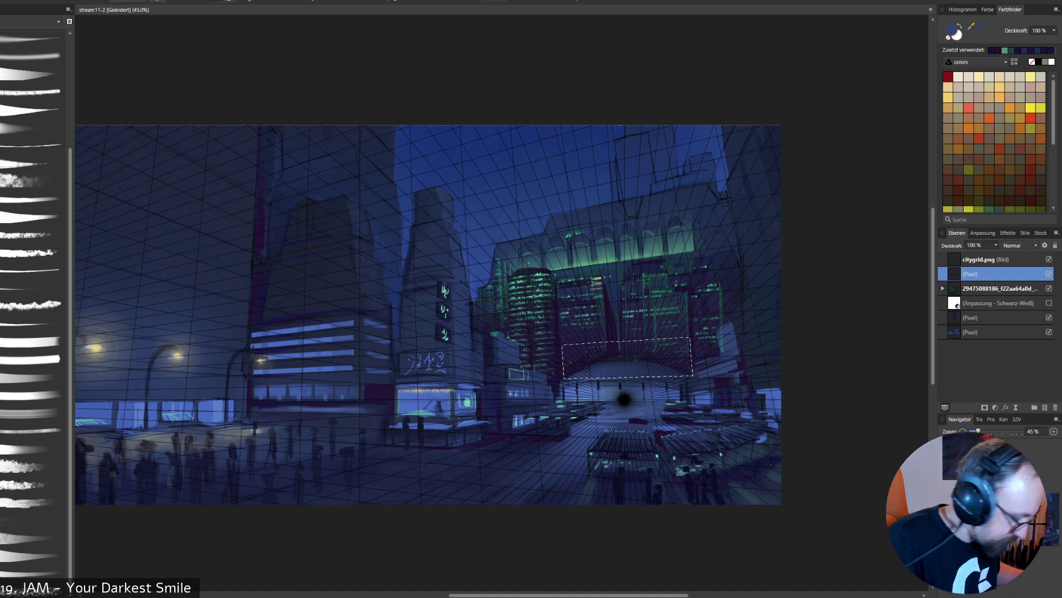
left_click(32, 216)
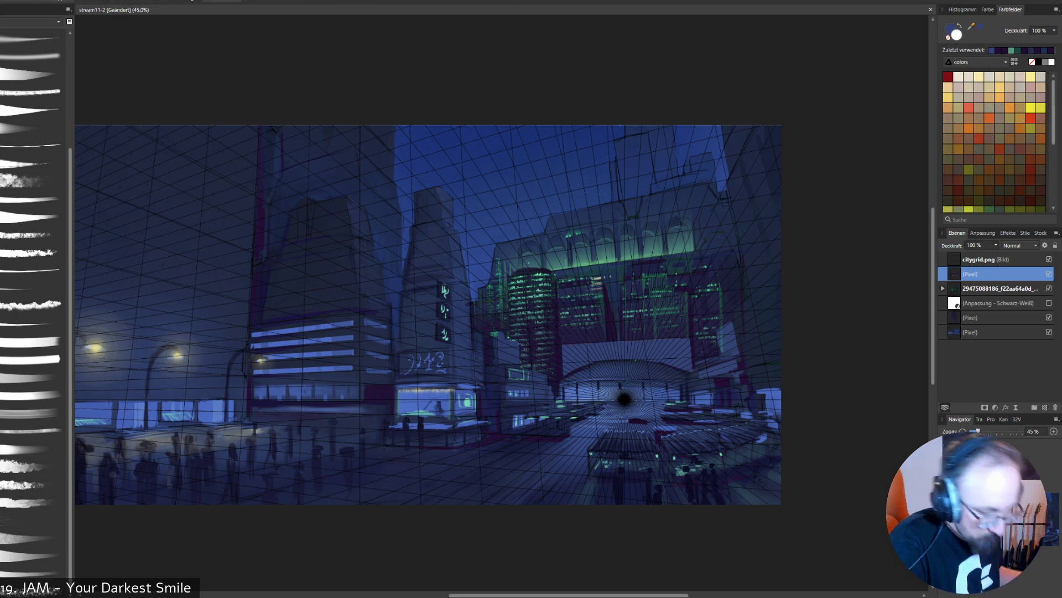
left_click(1049, 258)
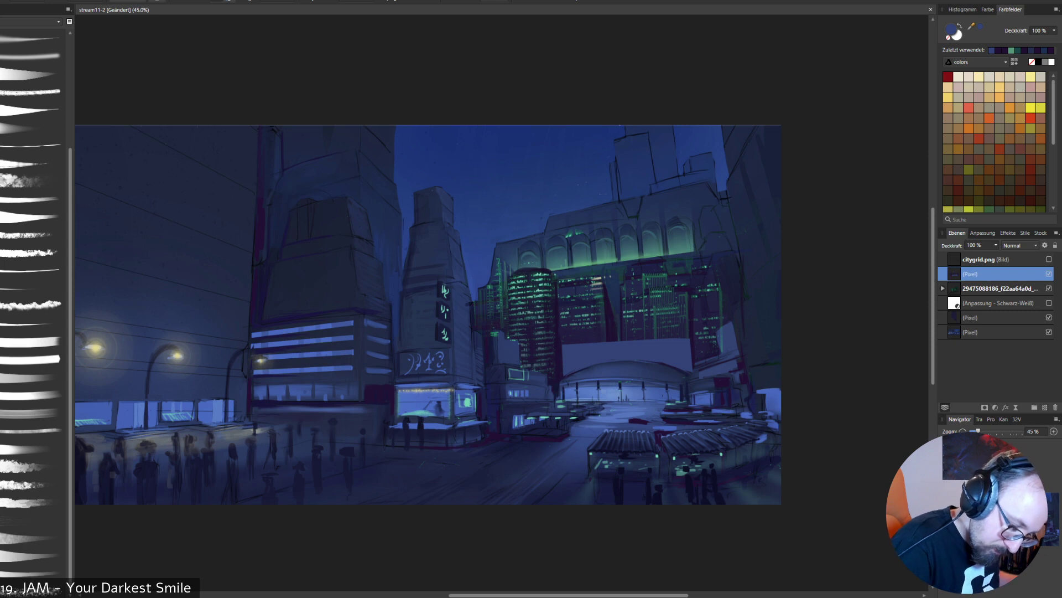
- Shape the upper edge of the blue block behind the dome into a stepped roofline using dark violet and blue
left_click(694, 359, "alt")
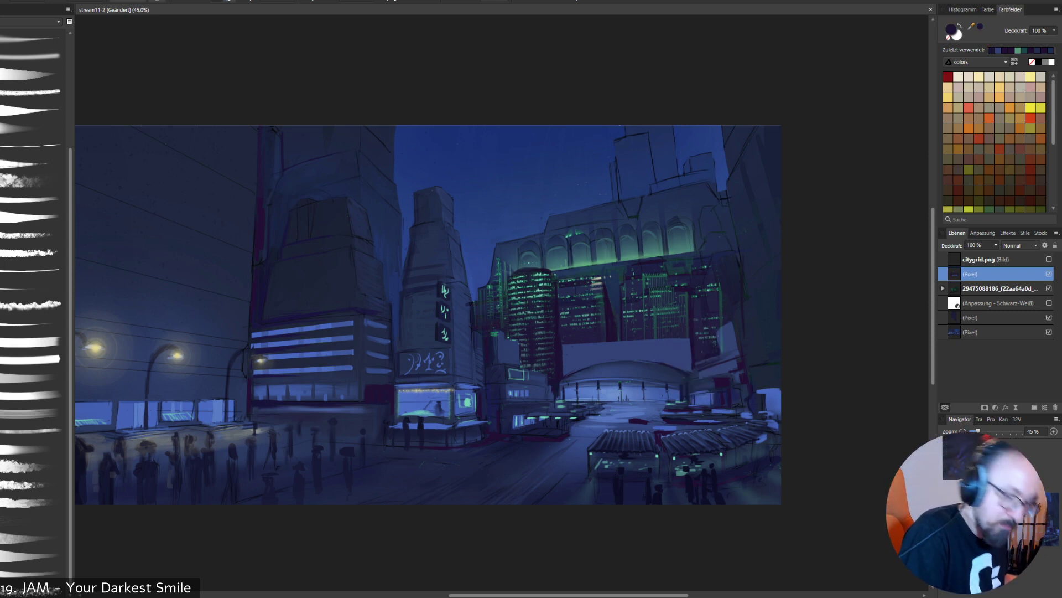
left_click(649, 345, "alt")
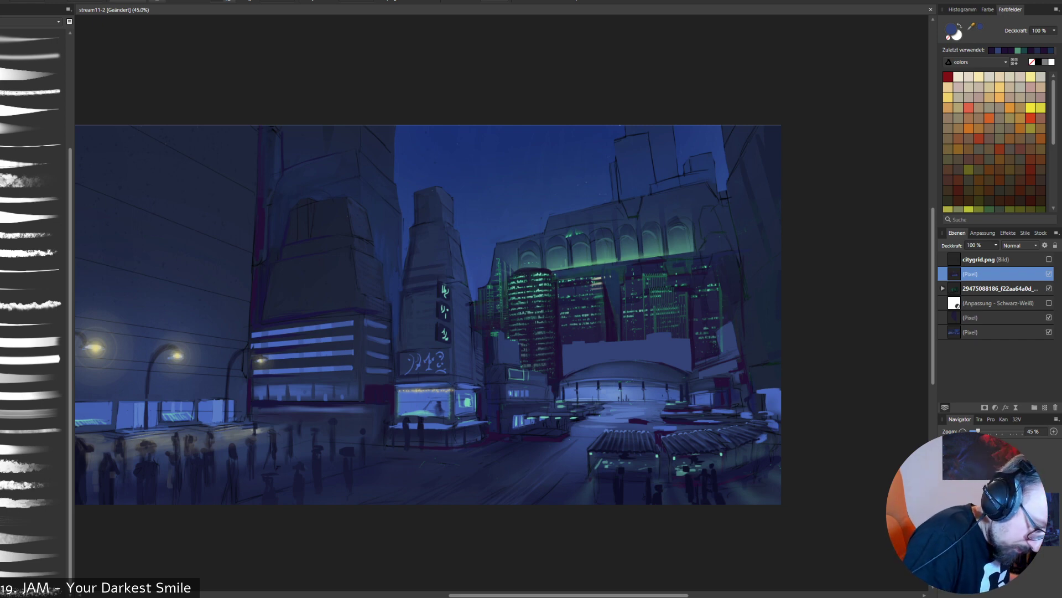
left_click(540, 280, "alt")
left_click_drag(538, 400, 586, 356)
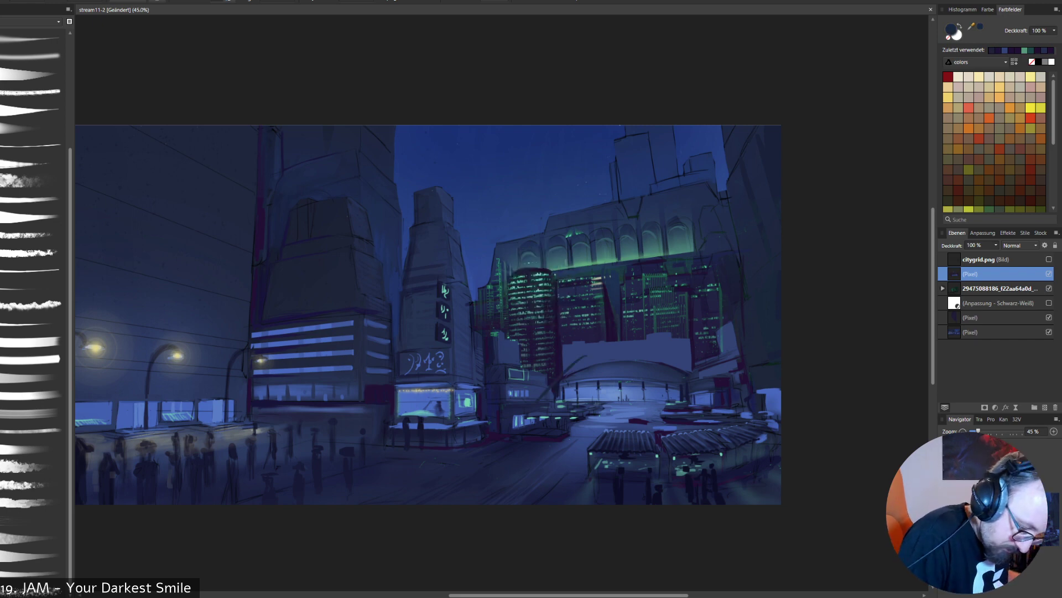
- Switch to another brush set and preview its building-shape and window-pattern brushes over the painting at reduced sizes
left_click(39, 22)
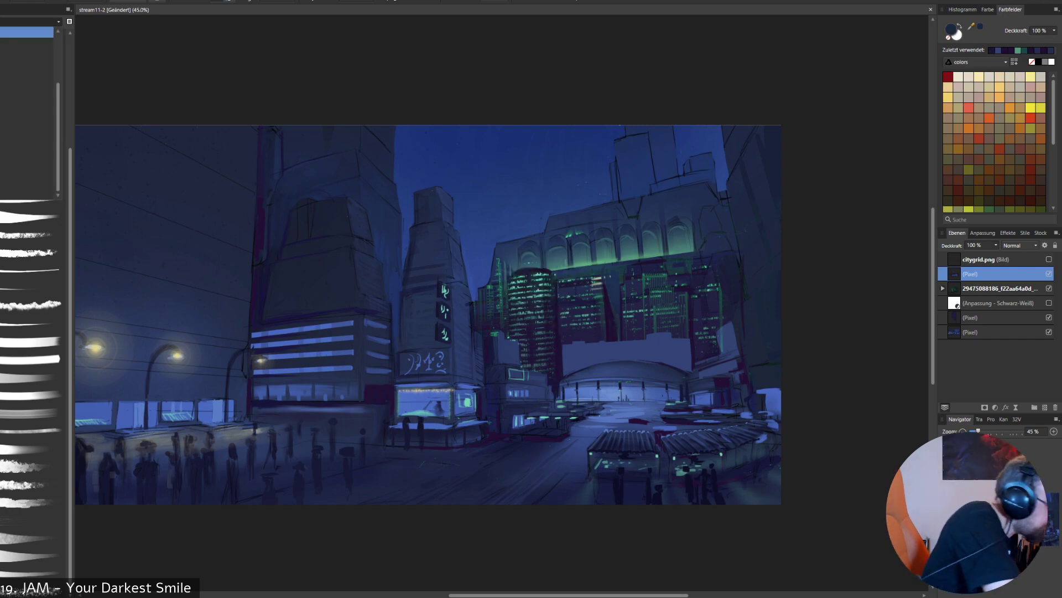
left_click(26, 118)
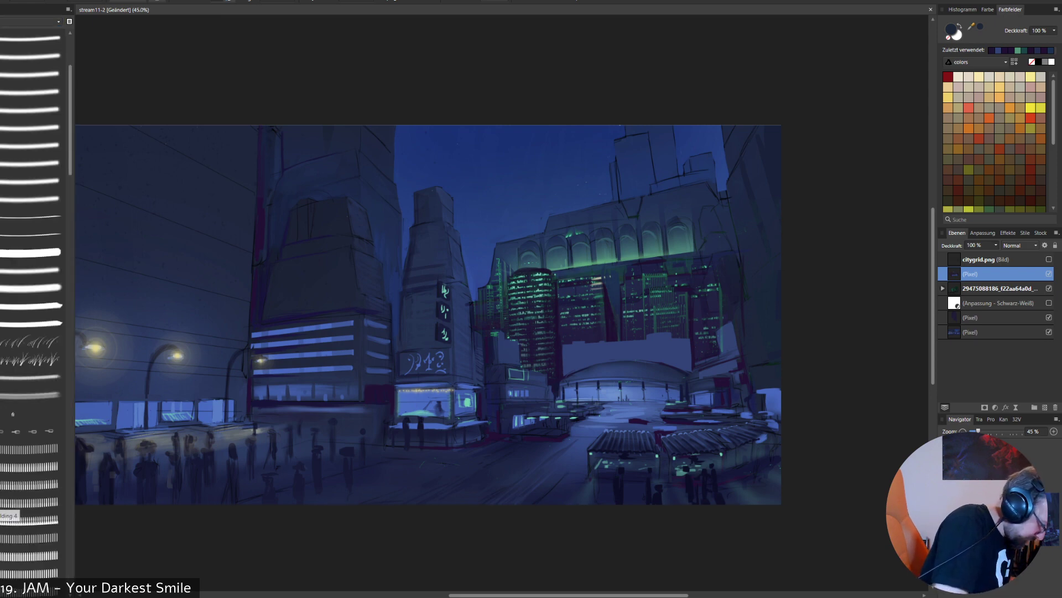
left_click(17, 502)
key("bracketleft")
key("bracketleft")
key("bracketleft")
key("bracketleft")
key("bracketleft")
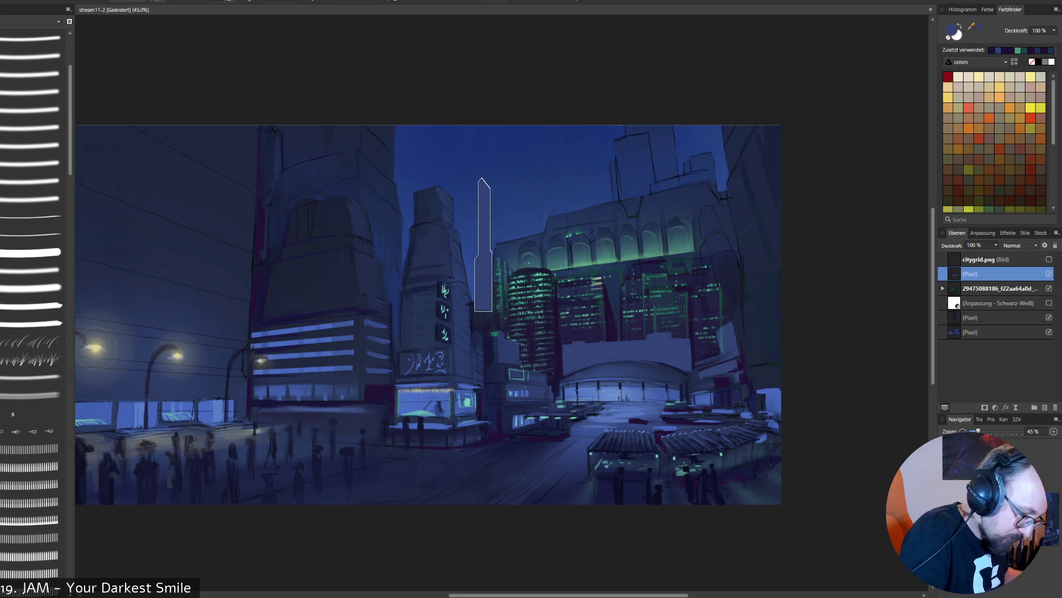
left_click(34, 501)
left_click(33, 537)
key("bracketleft")
key("bracketleft")
key("bracketleft")
key("bracketleft")
key("bracketleft")
key("bracketleft")
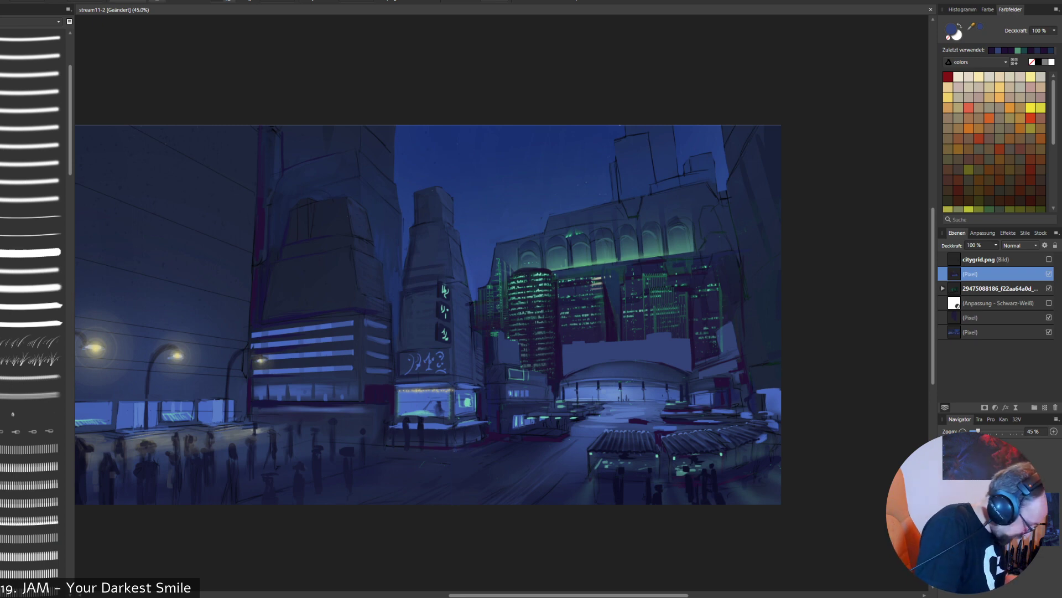
left_click(33, 519)
scroll(33, 332, "down", 10)
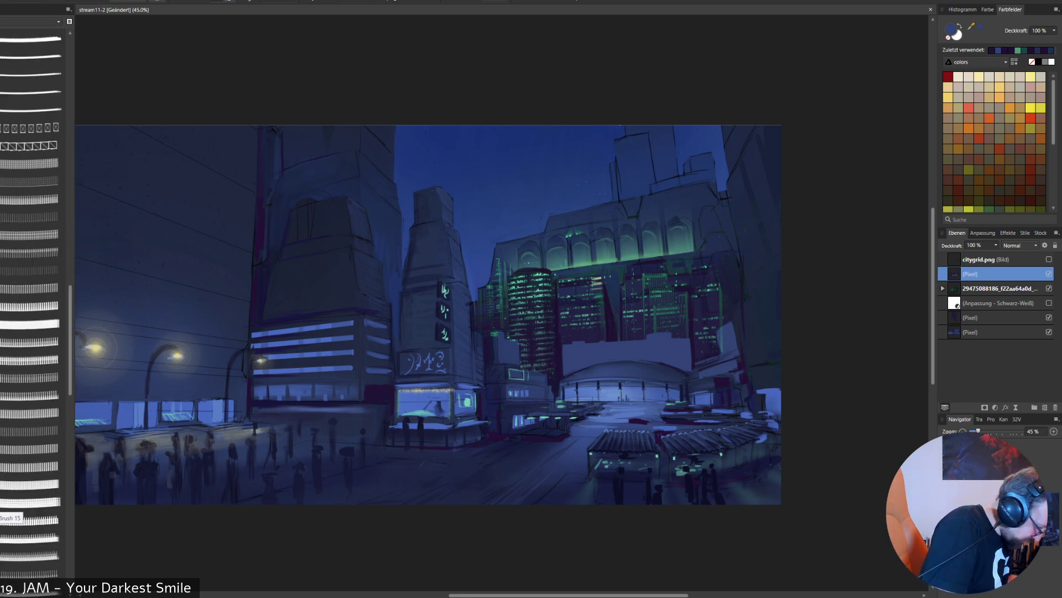
left_click(22, 501)
key("[")
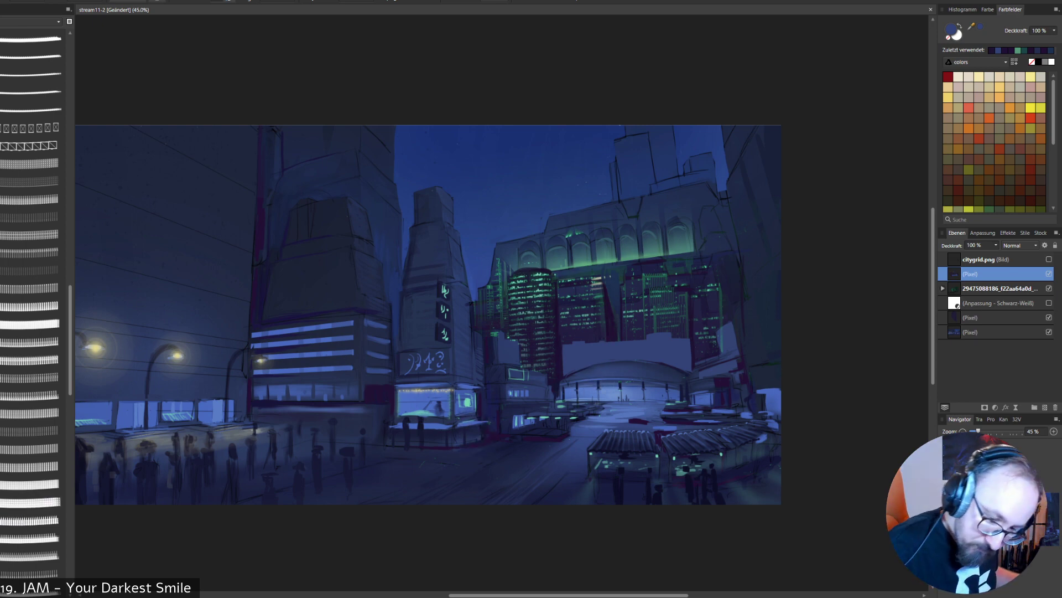
- Add a pixel layer above the blue block layer and sample the green of the lit facade
key("ctrl+shift+n")
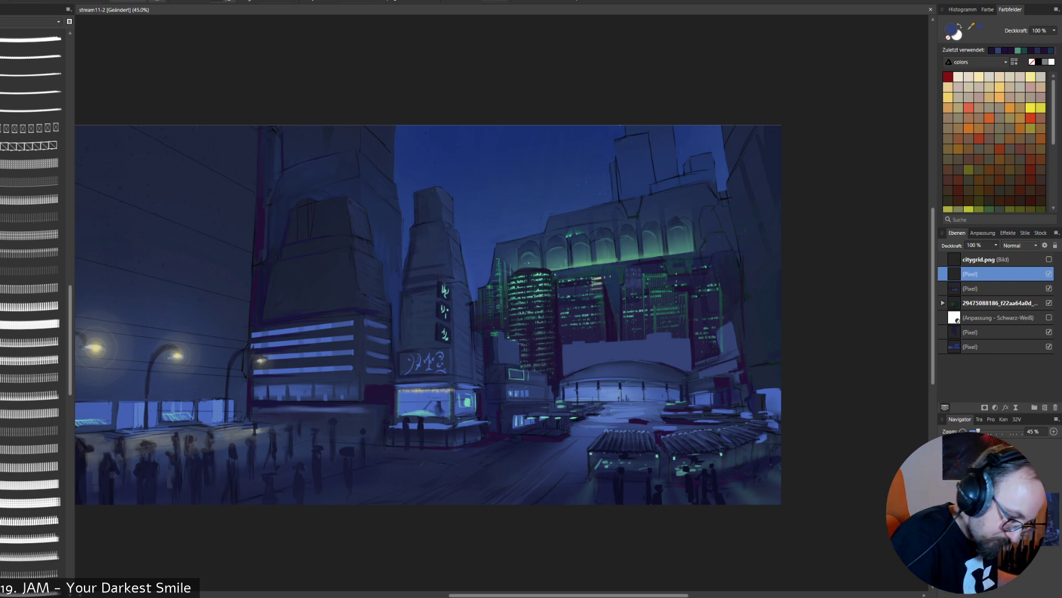
left_click(631, 268, "alt")
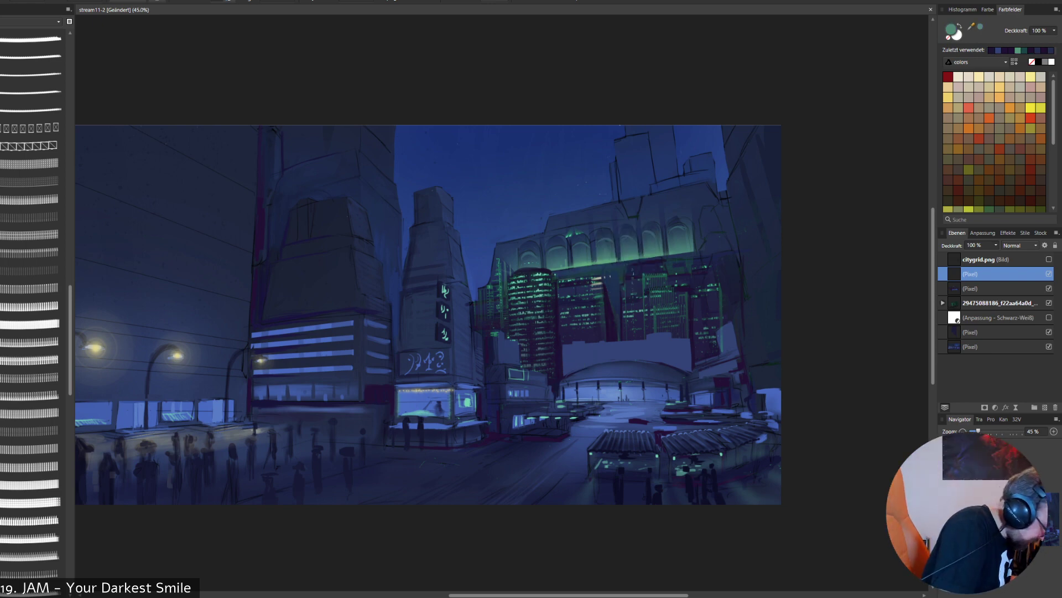
- Preview further building, street lamp and pattern brushes in the set to find one suited to window lights
left_click(32, 554)
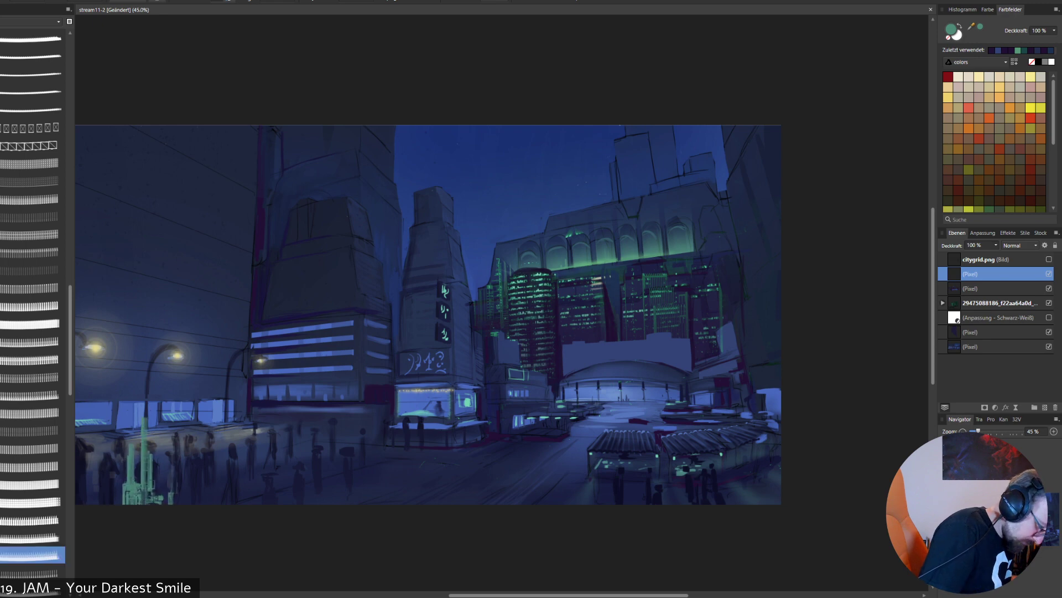
scroll(33, 310, "down", 4)
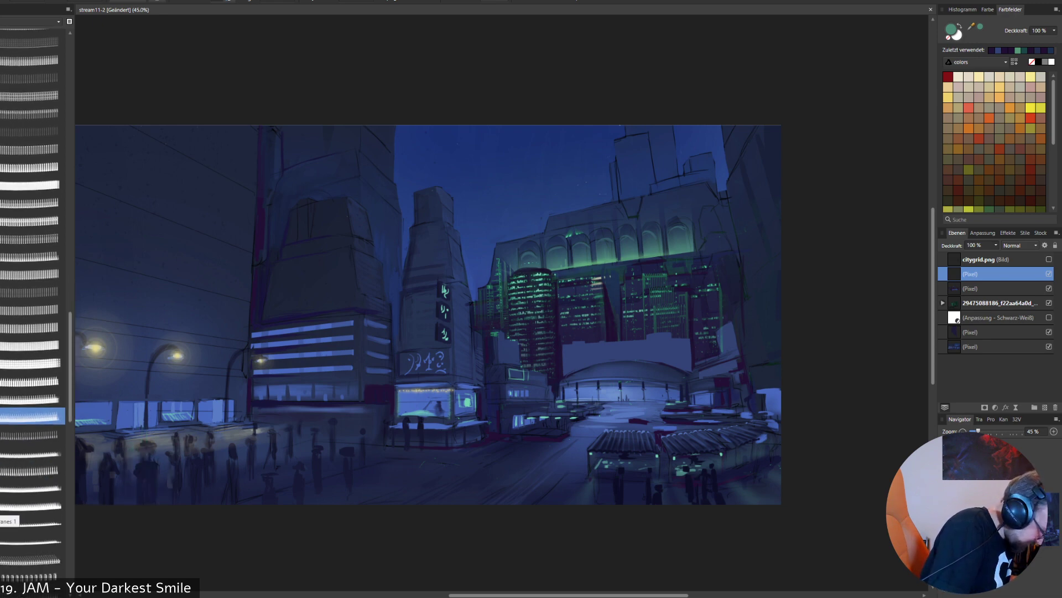
left_click(28, 504)
left_click(27, 487)
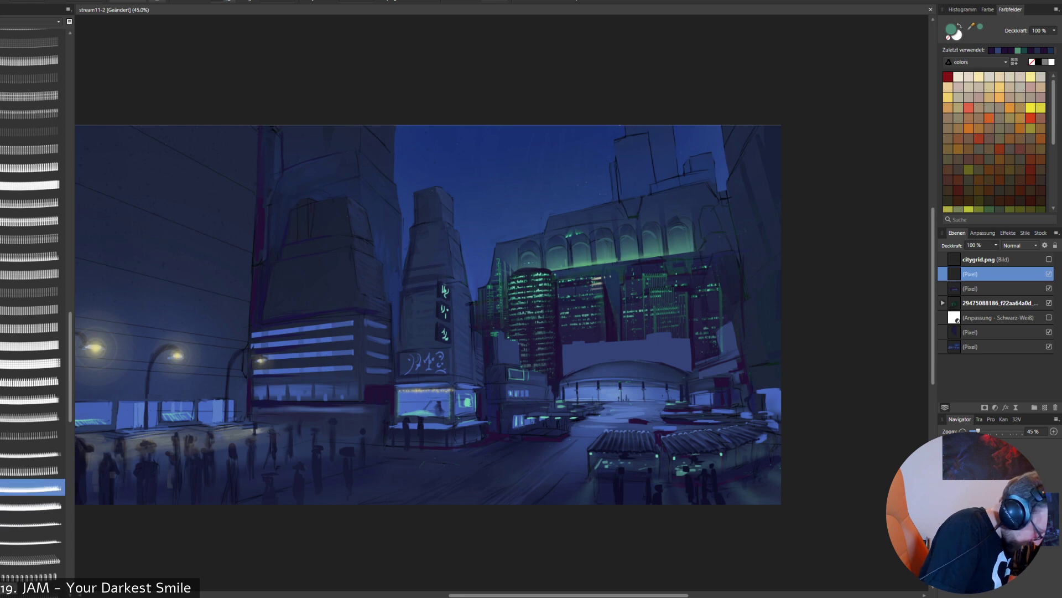
left_click(32, 576)
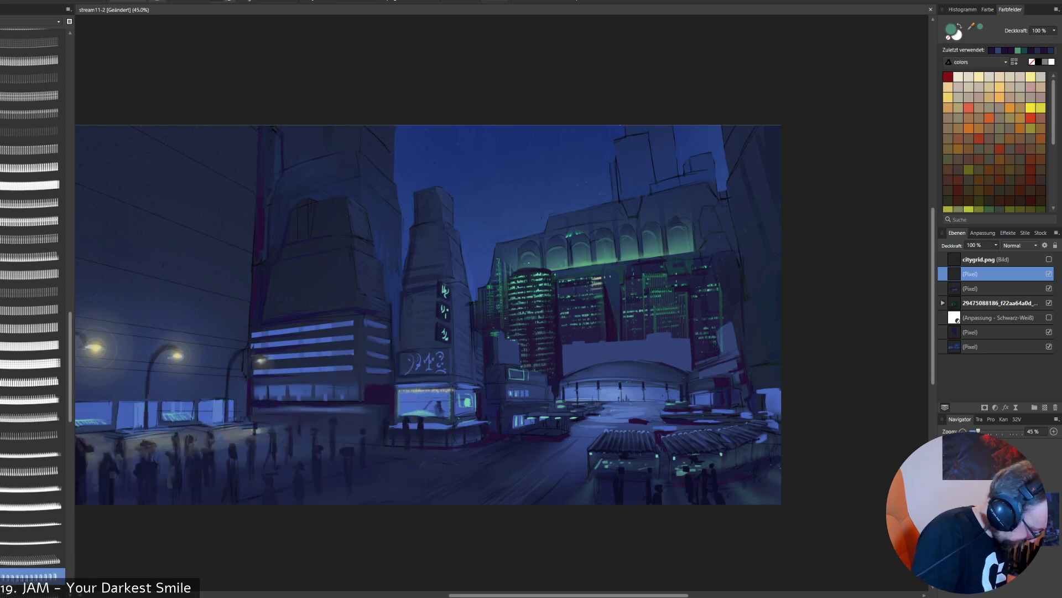
left_click_drag(70, 376, 70, 409)
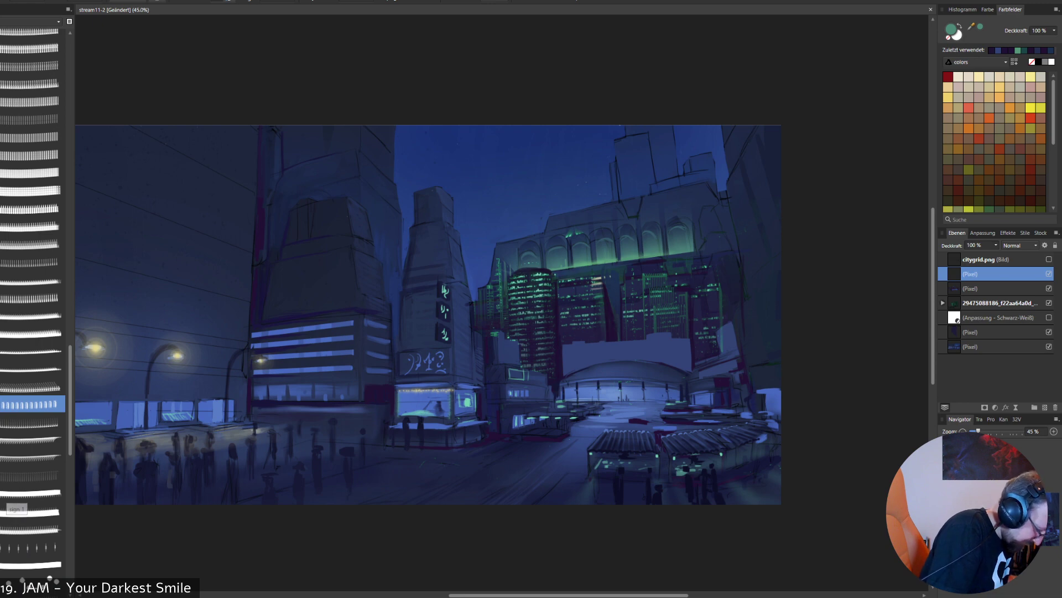
left_click(33, 475)
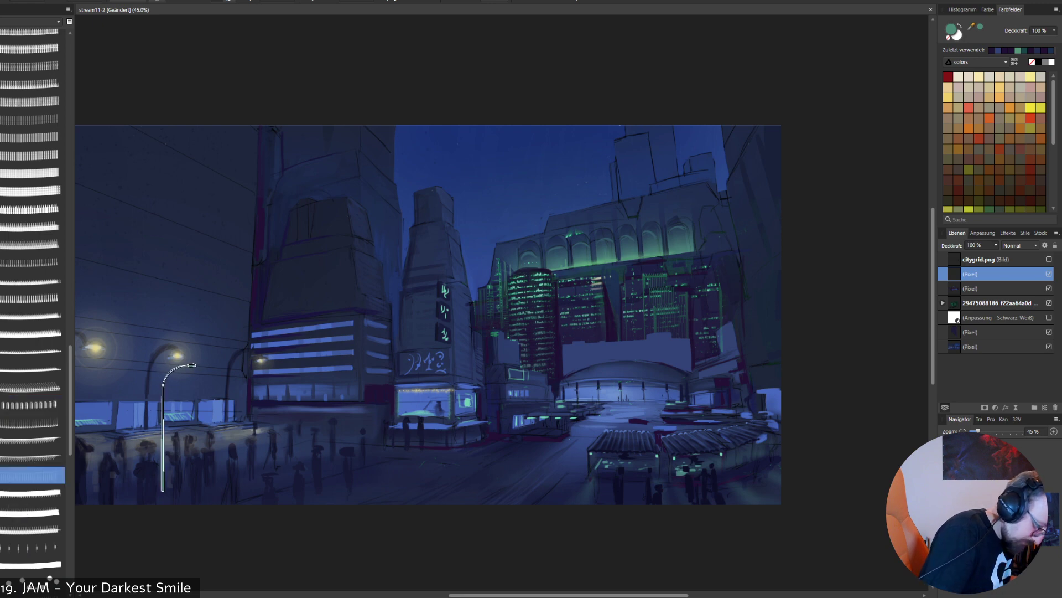
scroll(33, 310, "down", 5)
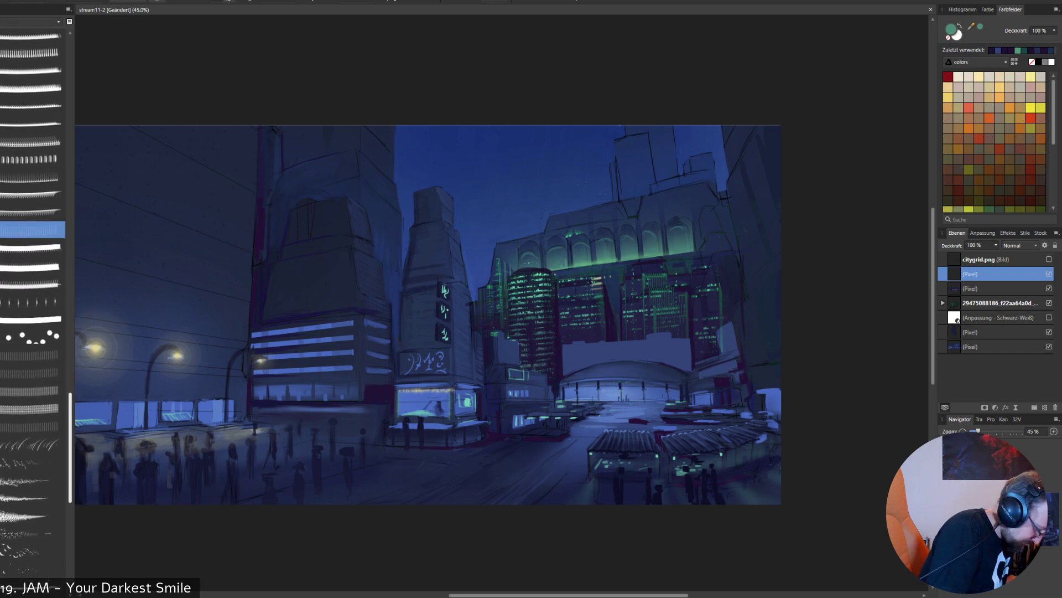
key("bracketleft")
key("bracketleft")
key("bracketleft")
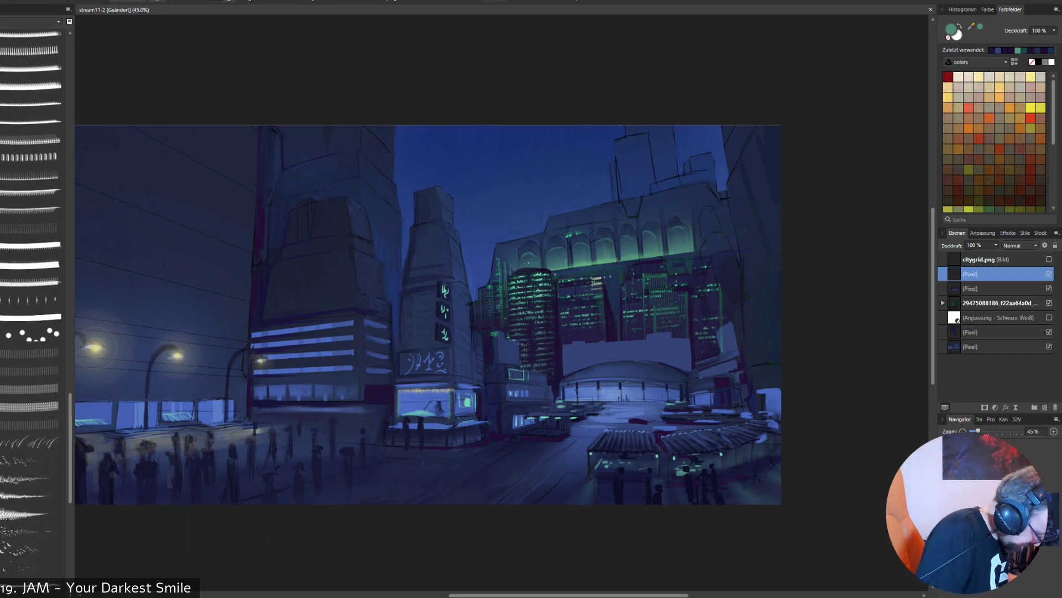
mouse_move(69, 448)
left_mouse_down()
mouse_move(70, 501)
mouse_move(70, 427)
left_mouse_up()
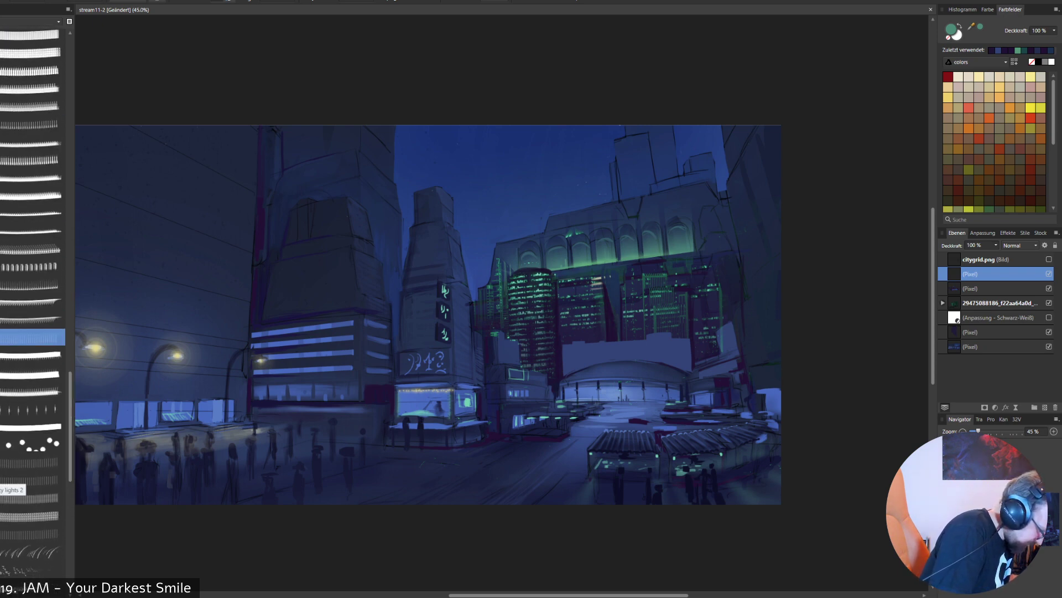
- Try the city lights brushes at a larger size, stamping a green window column over the central tower, and undo it
left_click(30, 479)
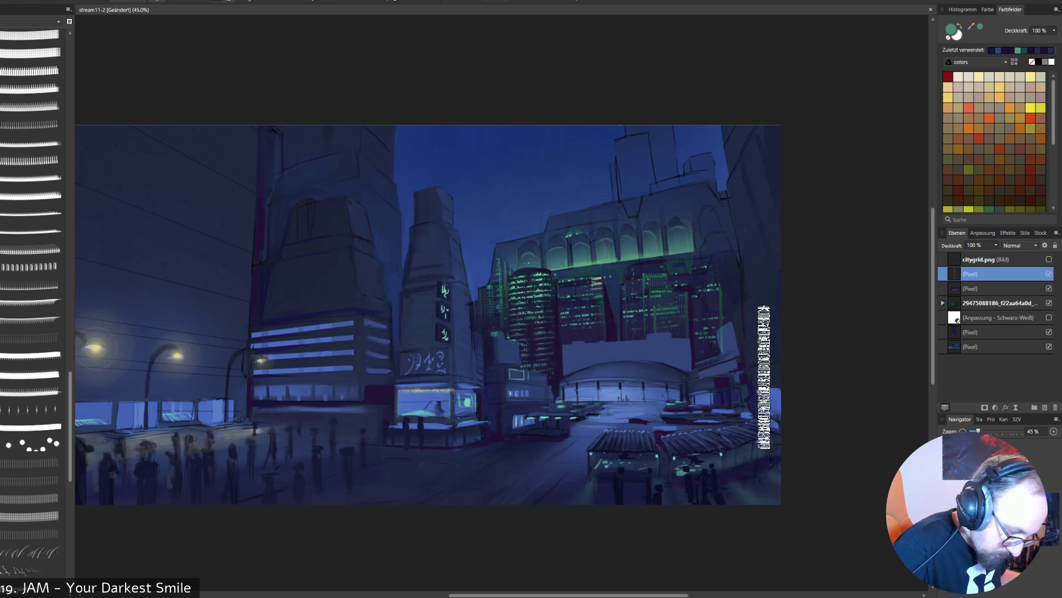
left_click(32, 462)
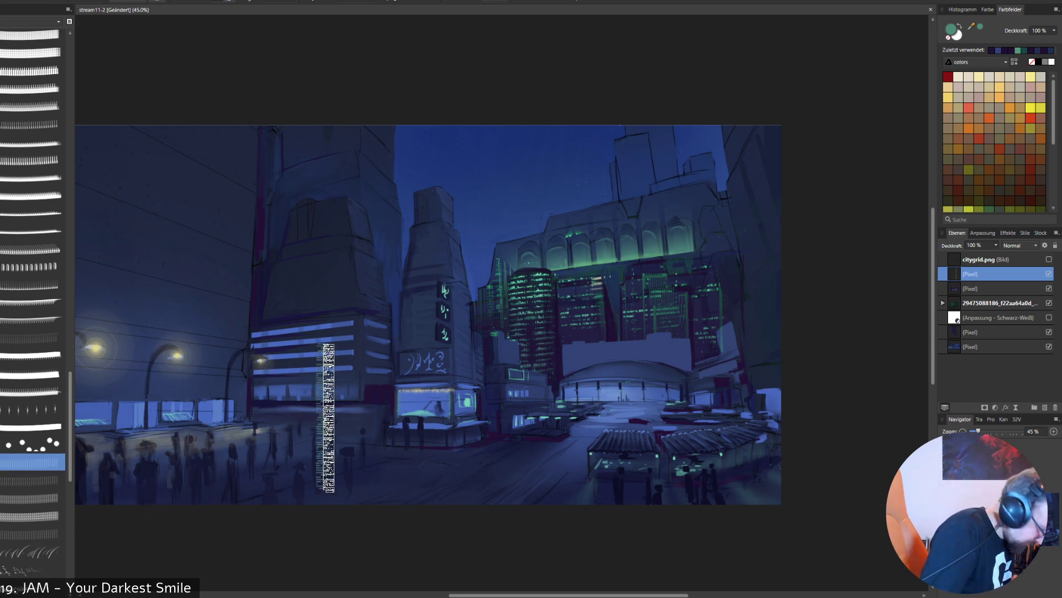
mouse_move(328, 421)
left_mouse_down()
mouse_move(374, 427)
mouse_move(304, 442)
left_mouse_up()
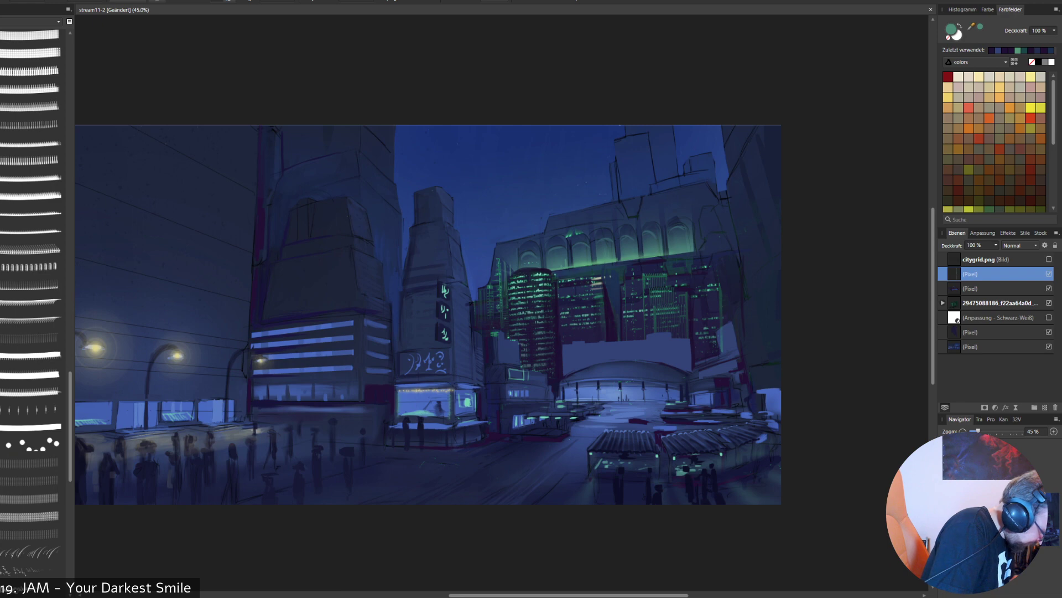
left_click(32, 534)
key("bracketright")
key("bracketright")
key("bracketright")
key("bracketright")
key("bracketright")
key("bracketright")
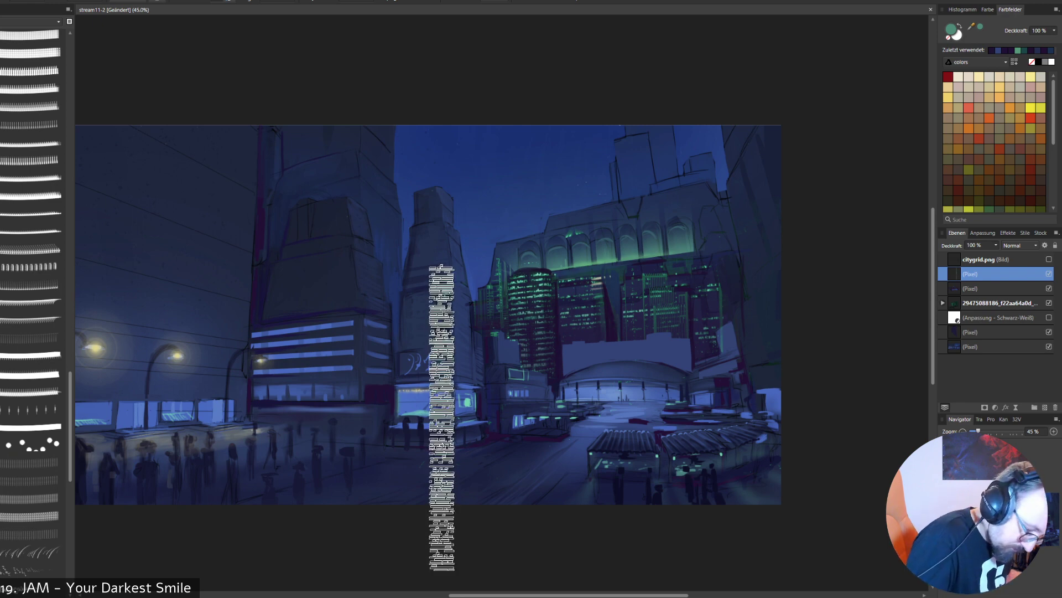
mouse_move(437, 421)
left_mouse_down()
mouse_move(476, 421)
mouse_move(441, 421)
left_mouse_up()
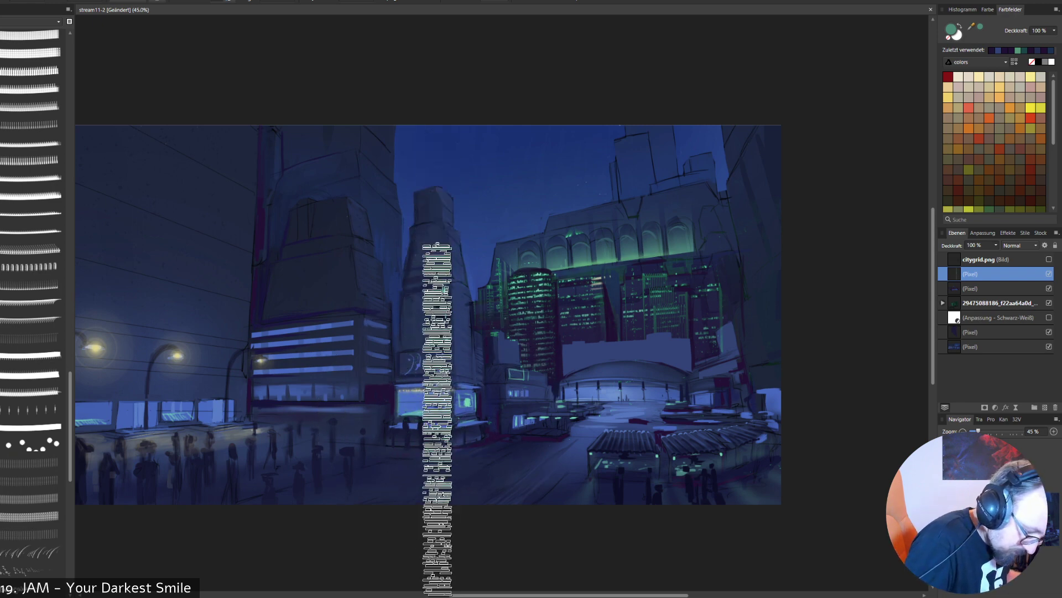
left_click(437, 419)
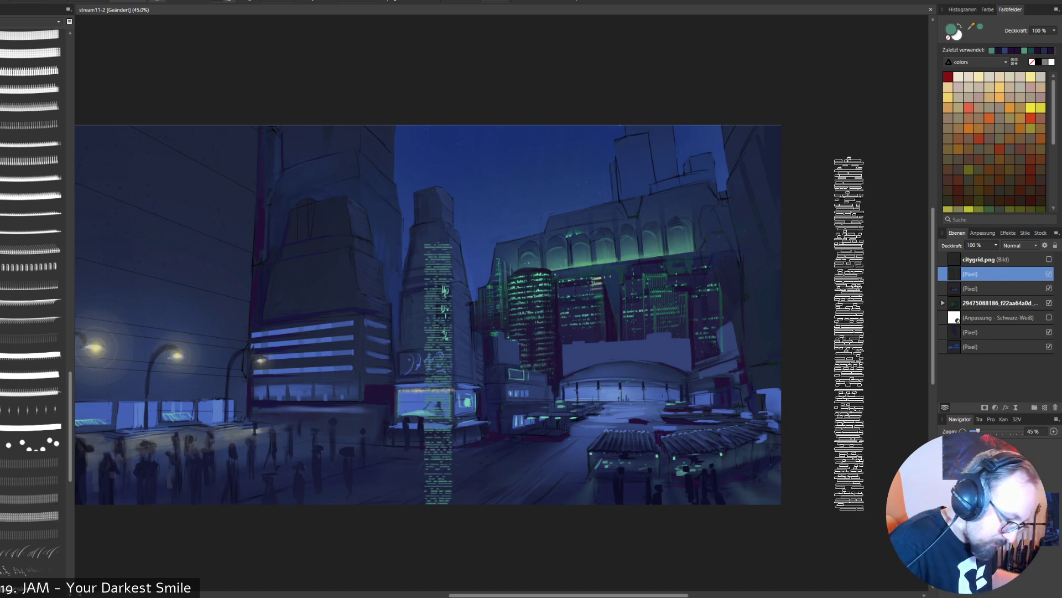
key("ctrl+z")
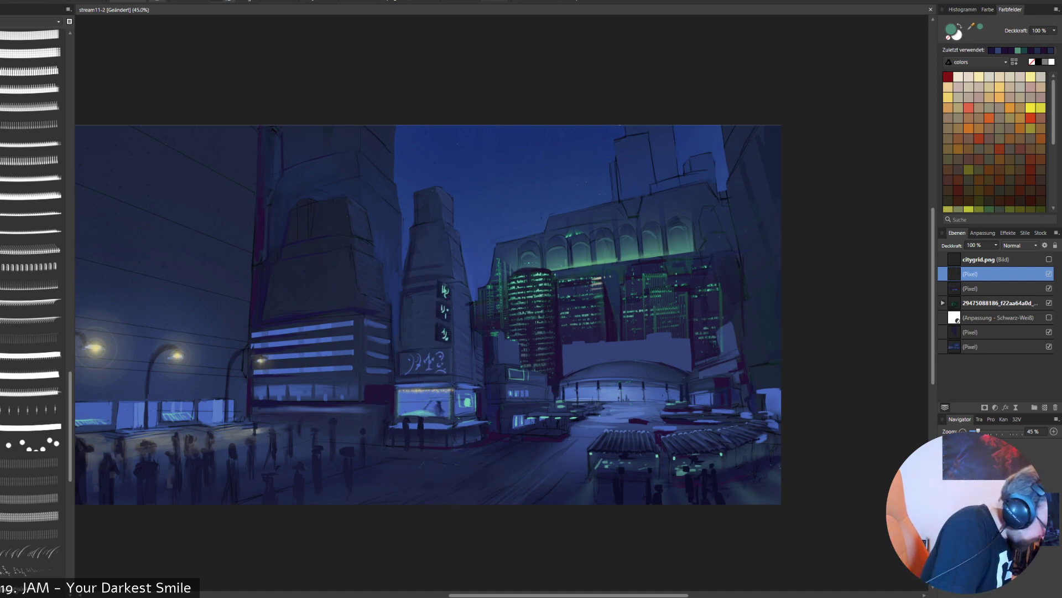
- Try a blockier window-light brush over the buildings beside the central tower, and undo the stamp
left_click(31, 461)
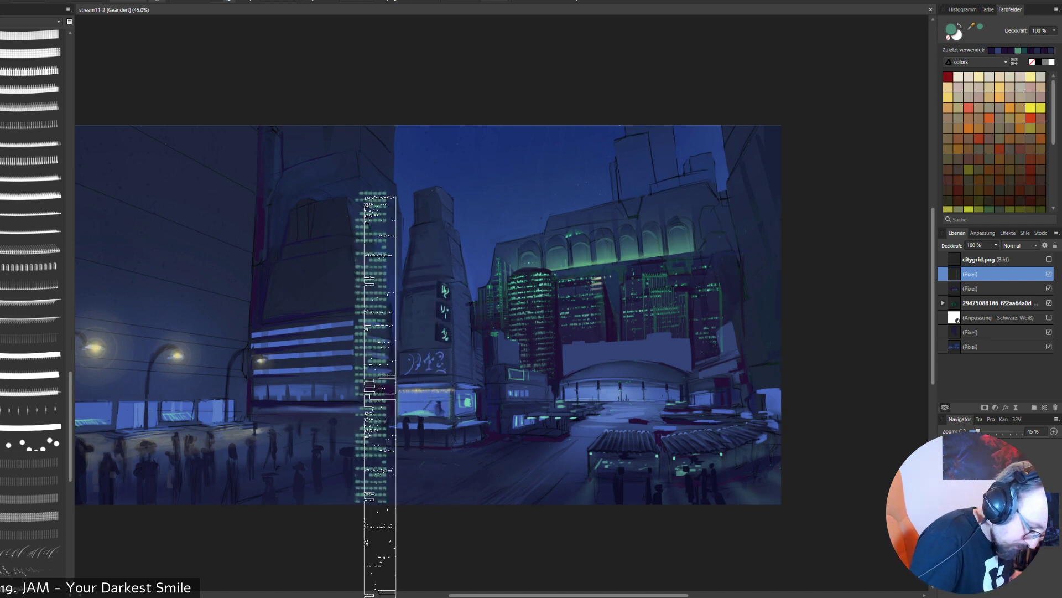
left_click(266, 419)
key("ctrl+z")
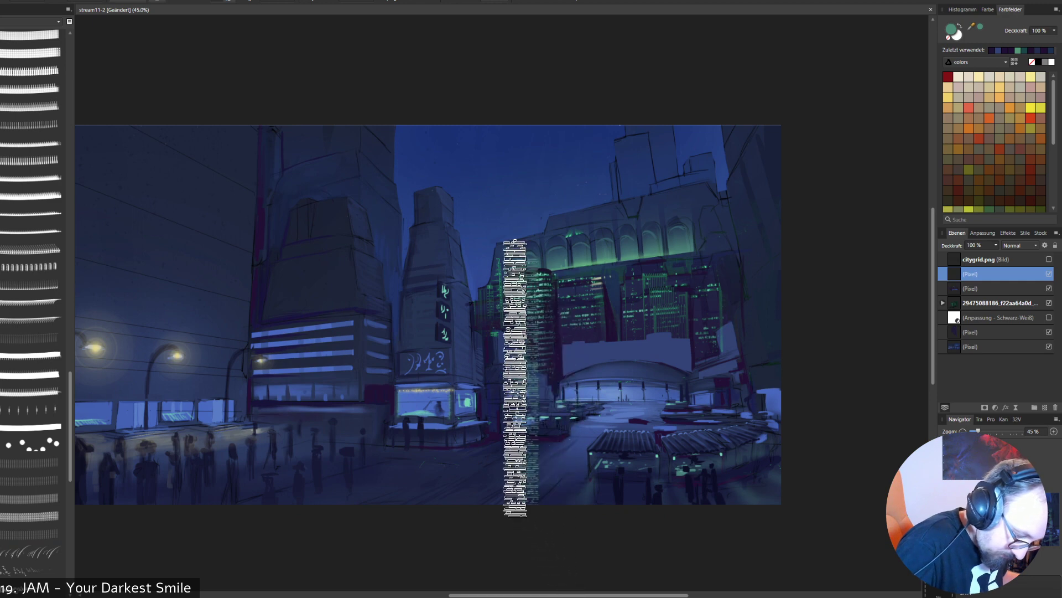
- Stamp a tall column of green window lights beside the central tower, delete its lower part with a rectangular selection, and clear the selection
left_click_drag(473, 338, 474, 346)
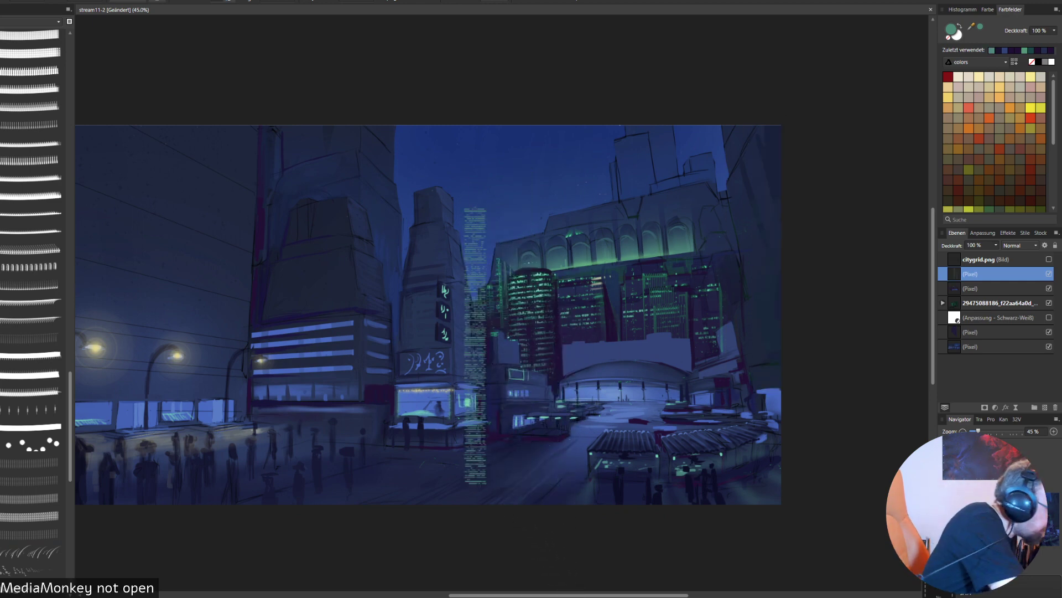
key("x")
mouse_move(596, 512)
left_mouse_down()
mouse_move(419, 302)
mouse_move(422, 289)
mouse_move(395, 303)
mouse_move(391, 286)
left_mouse_up()
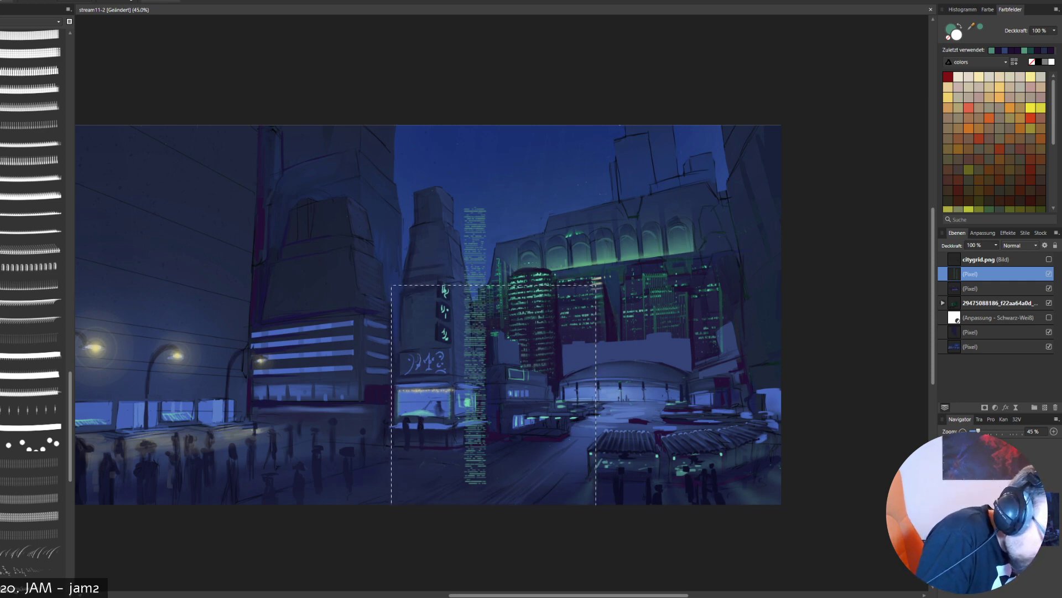
key("Delete")
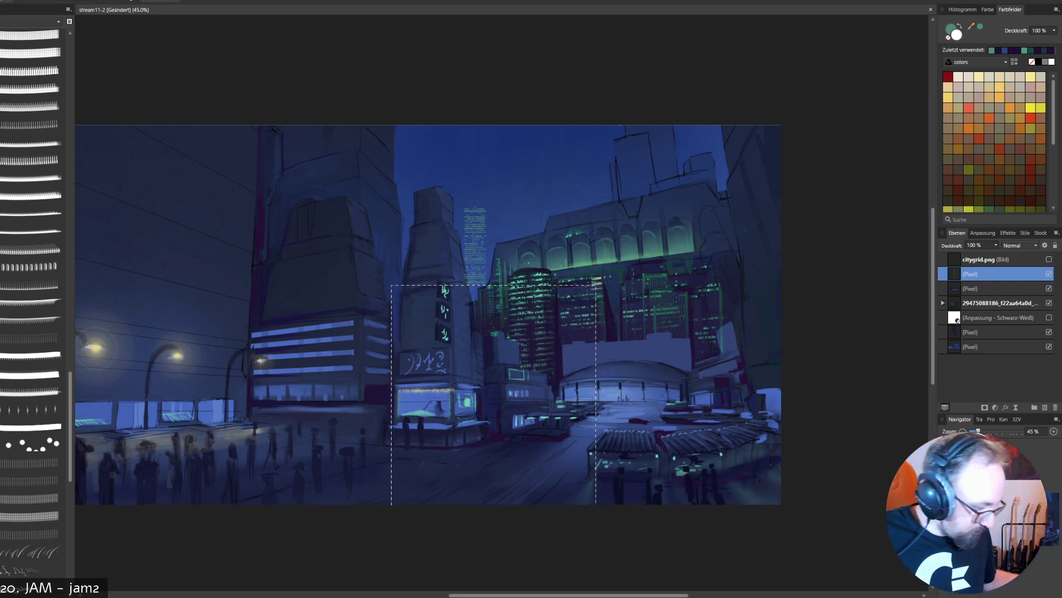
key("ctrl+d")
- Move the green window lights to the block behind the dome and fit them to its near half with a single-plane perspective warp
left_click_drag(475, 245, 583, 376)
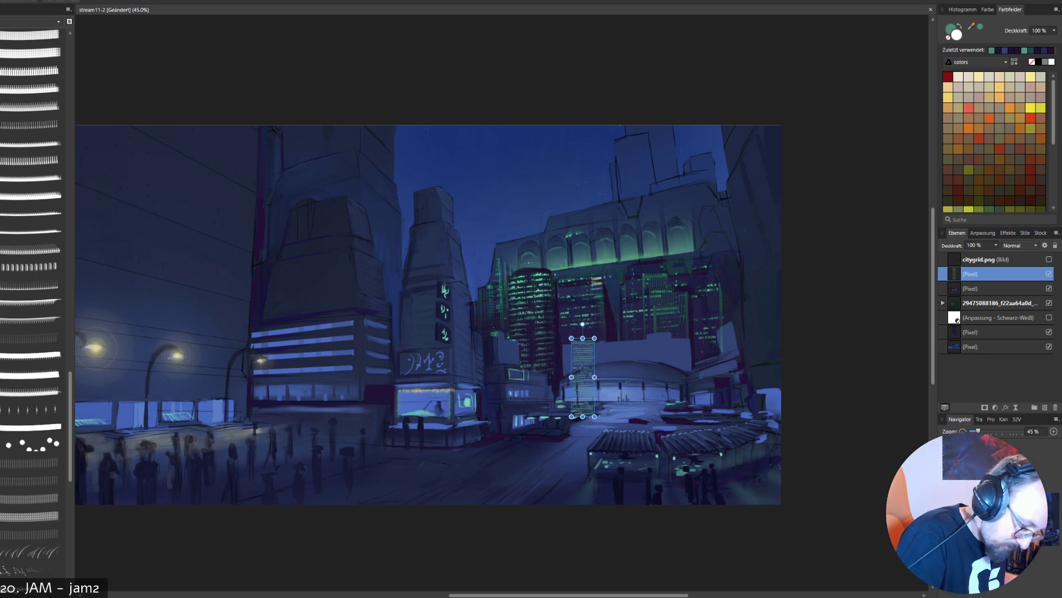
key("b")
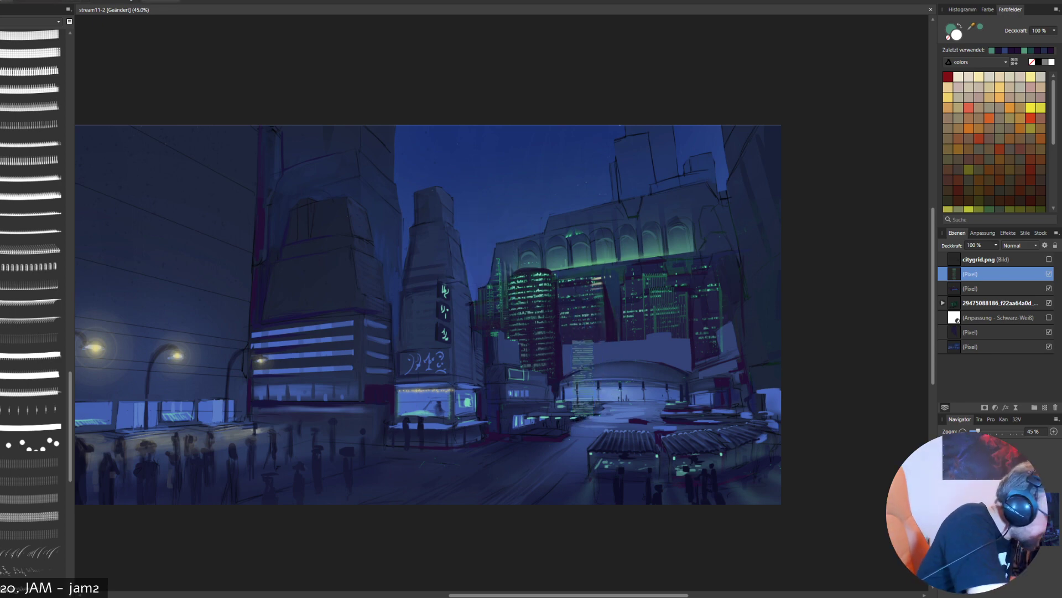
key("p")
left_click_drag(595, 337, 692, 332)
left_click_drag(595, 416, 565, 403)
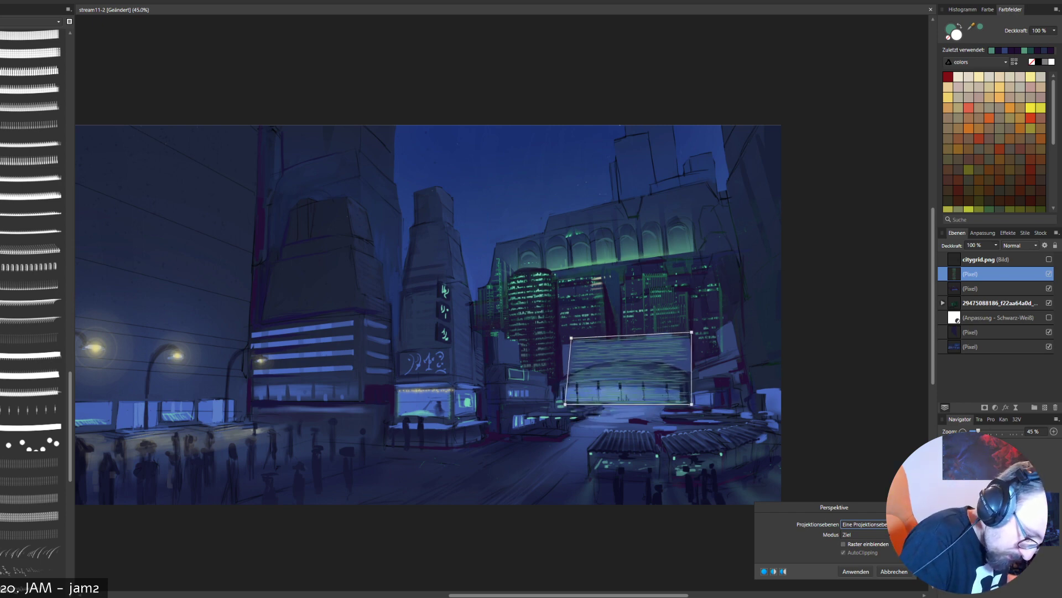
left_click_drag(571, 338, 565, 337)
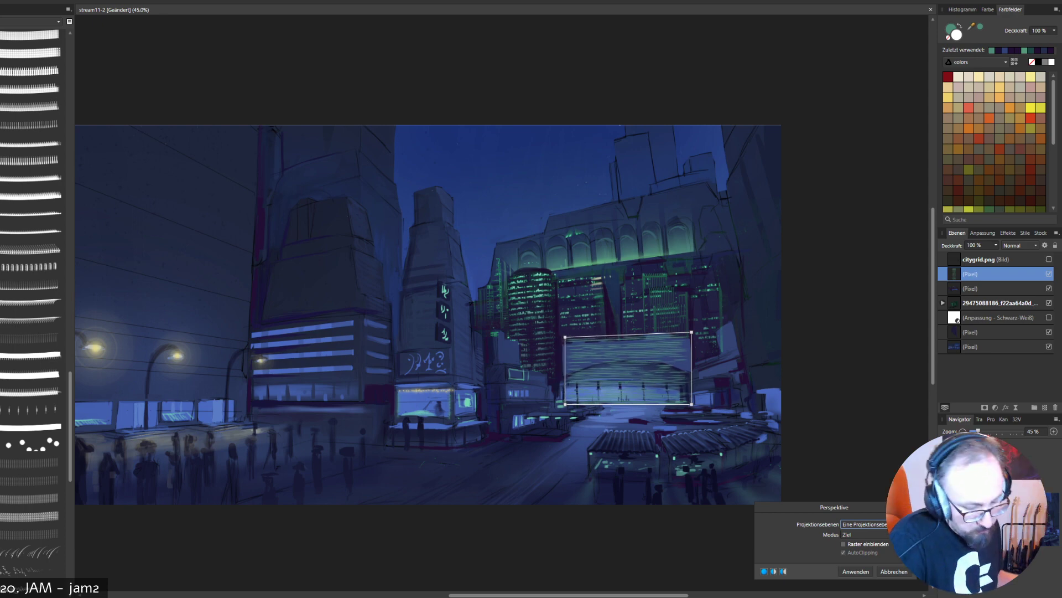
left_click_drag(692, 332, 622, 337)
left_click_drag(685, 404, 623, 404)
left_click_drag(623, 337, 565, 345)
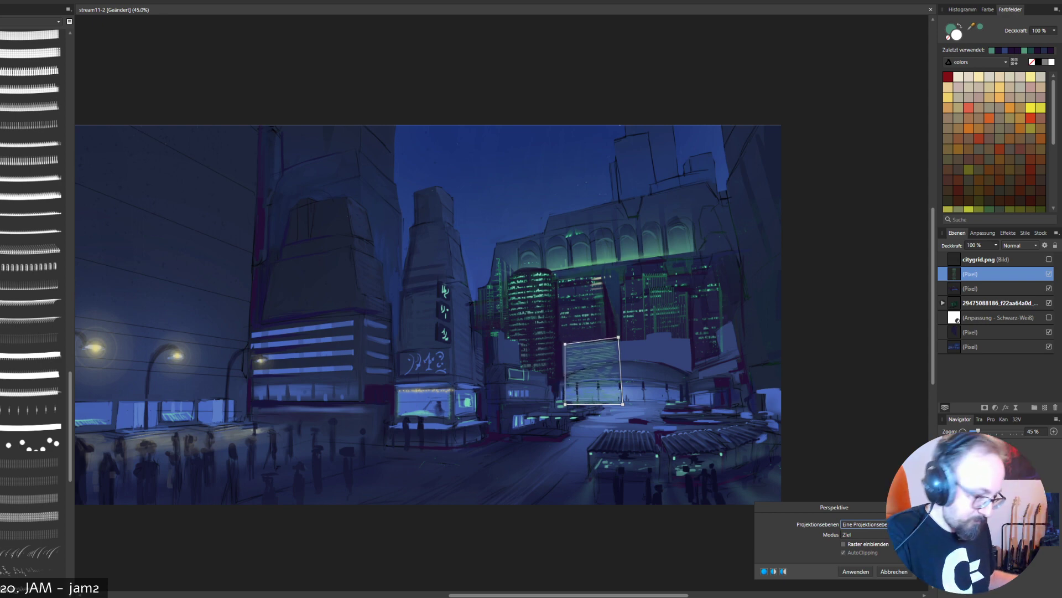
key("Return")
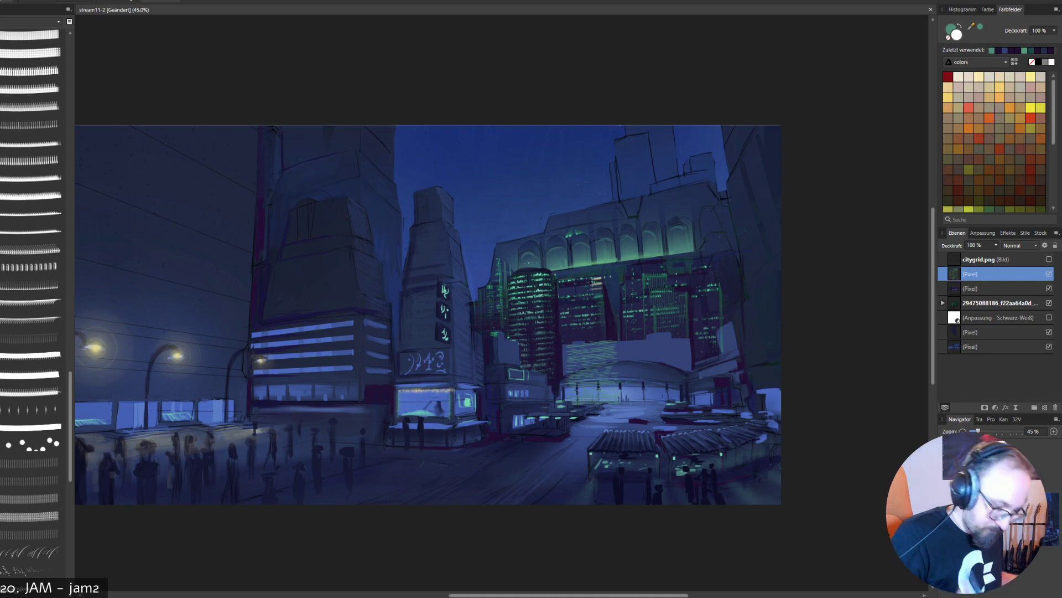
- Erase the green window lights spilling over the dome, then delete the window-light layer from the block behind it
key("e")
mouse_move(614, 388)
left_mouse_down()
mouse_move(576, 400)
mouse_move(568, 376)
left_mouse_up()
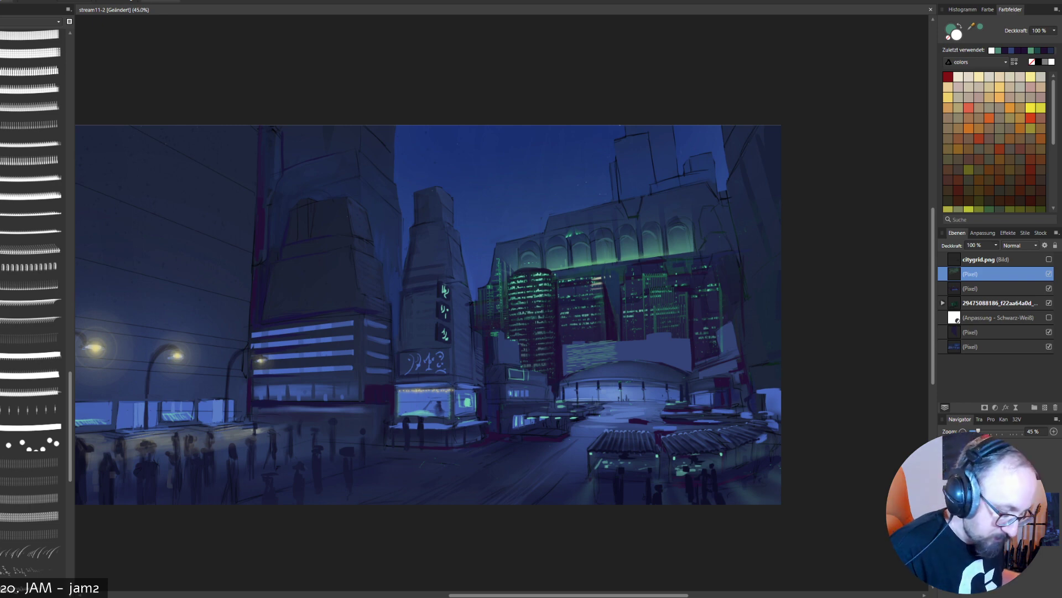
key("Delete")
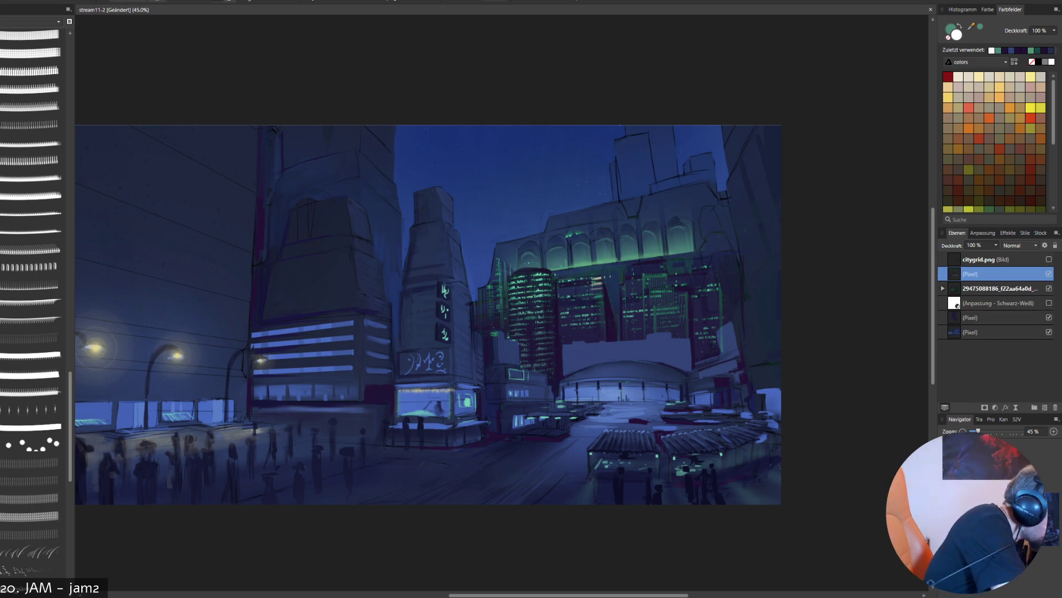
- Choose a smooth solid brush from another brush category, undo its test stroke, and sample a light green from the tower windows
left_click(32, 22)
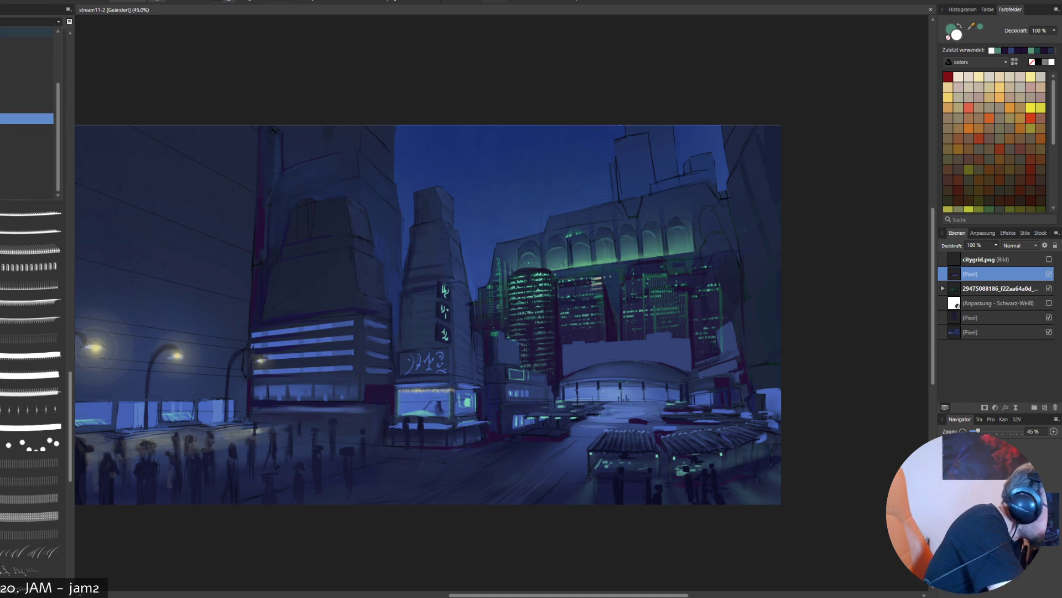
left_click(28, 32)
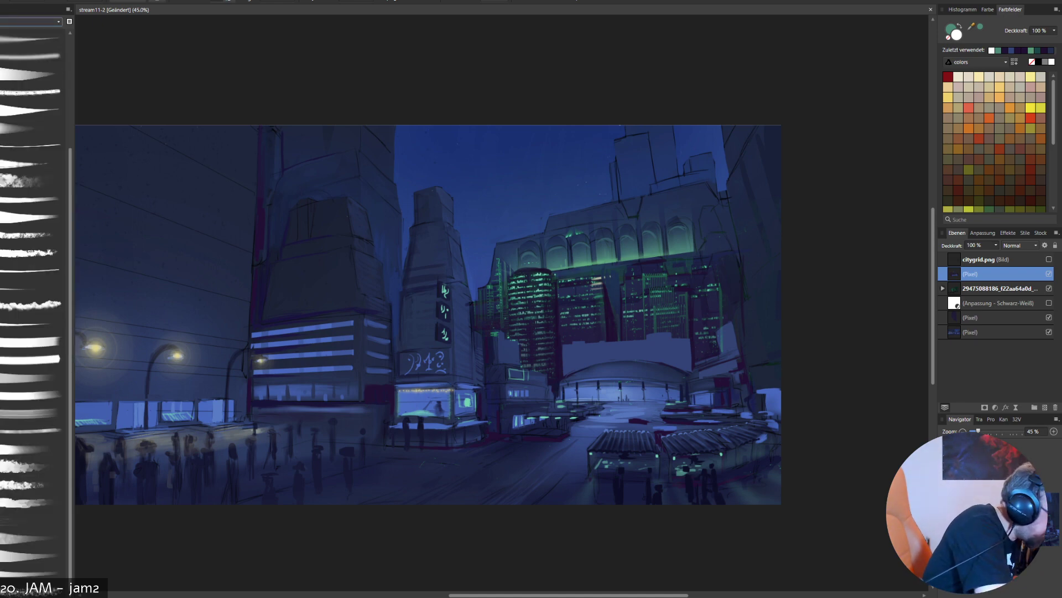
left_click_drag(71, 266, 70, 163)
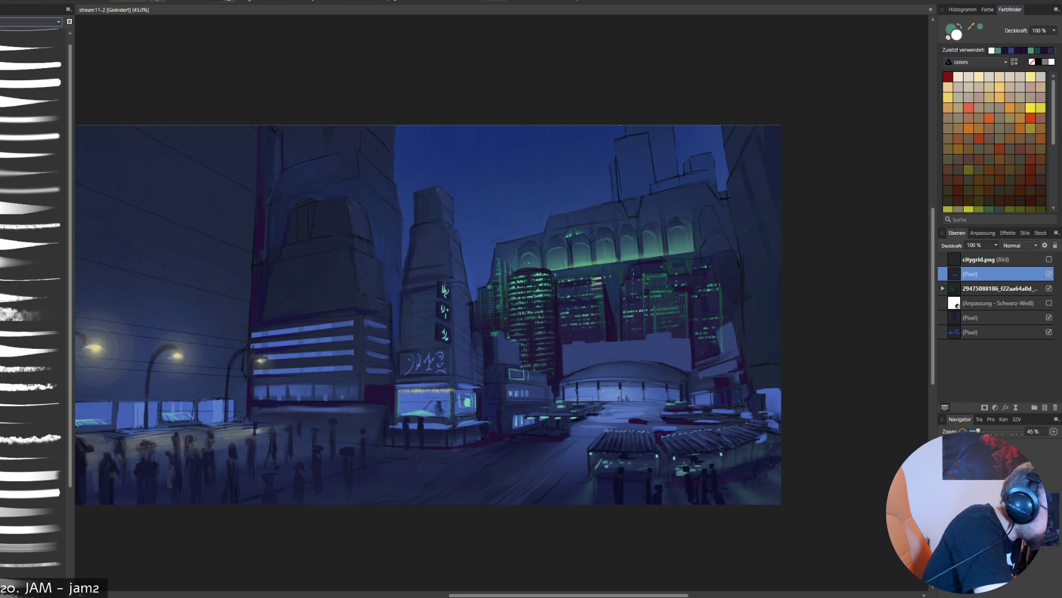
left_click(30, 64)
left_click_drag(711, 344, 557, 446)
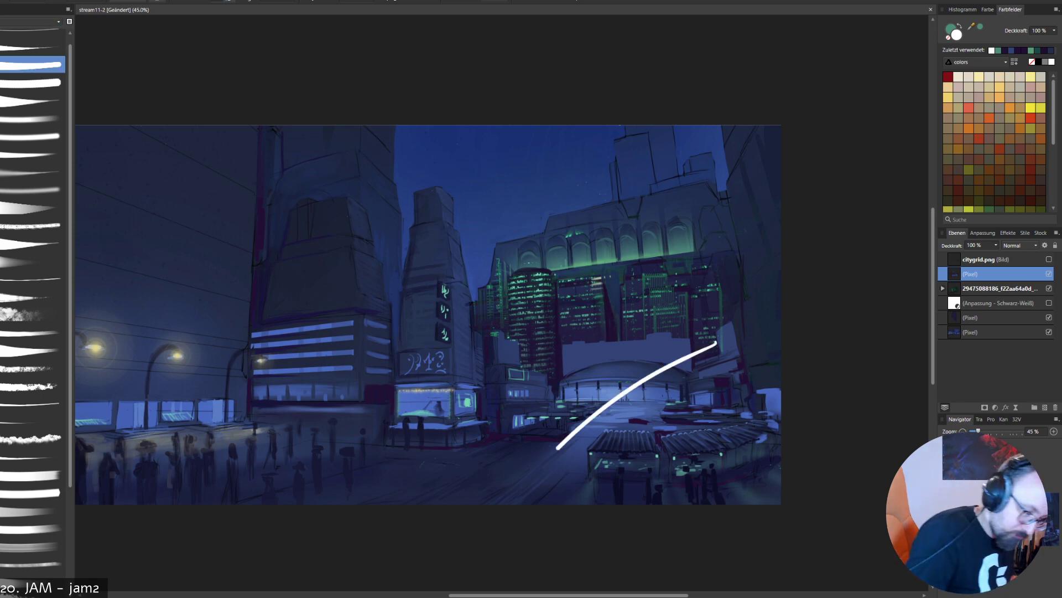
key("ctrl+z")
left_click_drag(535, 282, 536, 279)
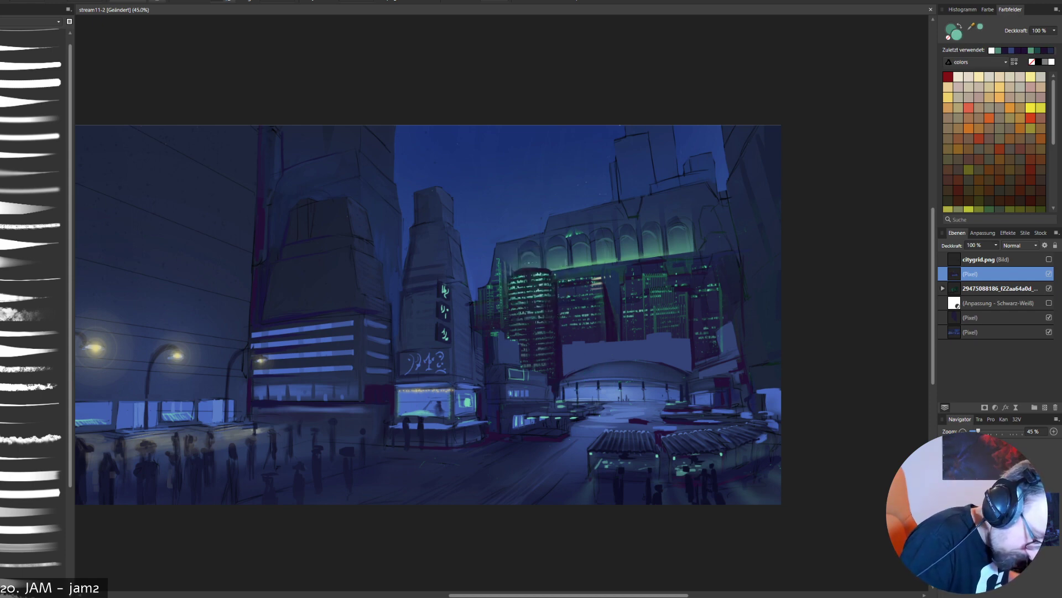
- Show the citygrid.png perspective grid over the block behind the dome, and undo the trial brush strokes there
left_click_drag(472, 251, 754, 393)
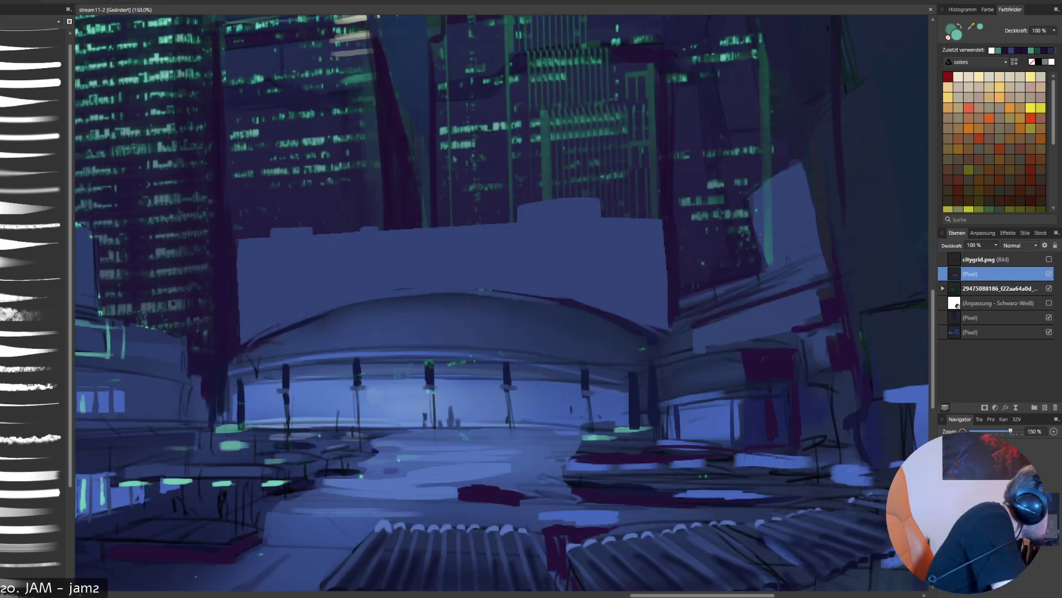
key("b")
left_click_drag(317, 254, 245, 409)
key("ctrl+z")
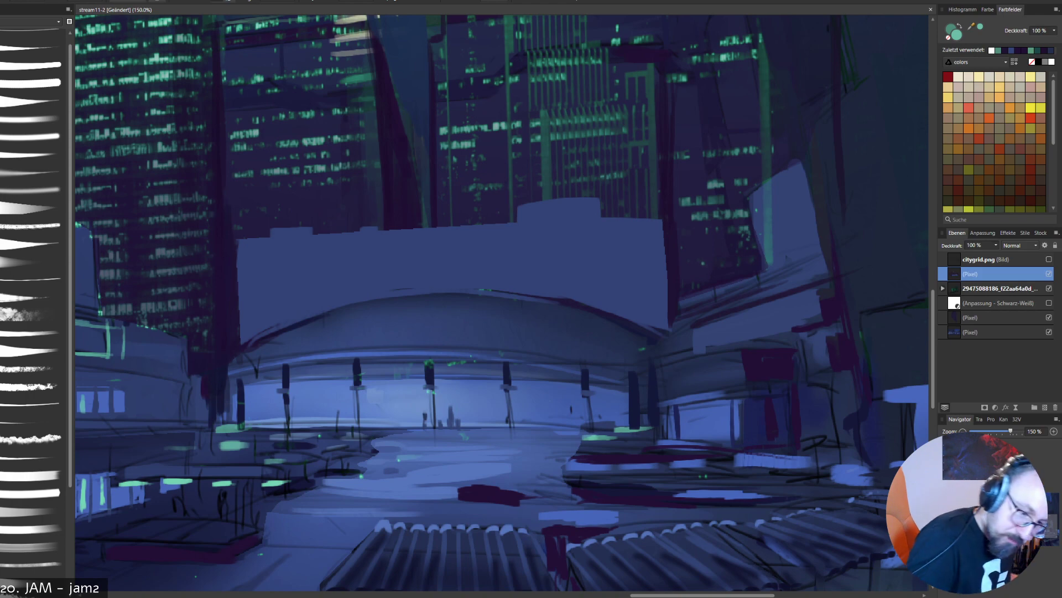
left_click(1049, 258)
left_click_drag(293, 226, 358, 362)
key("ctrl+z")
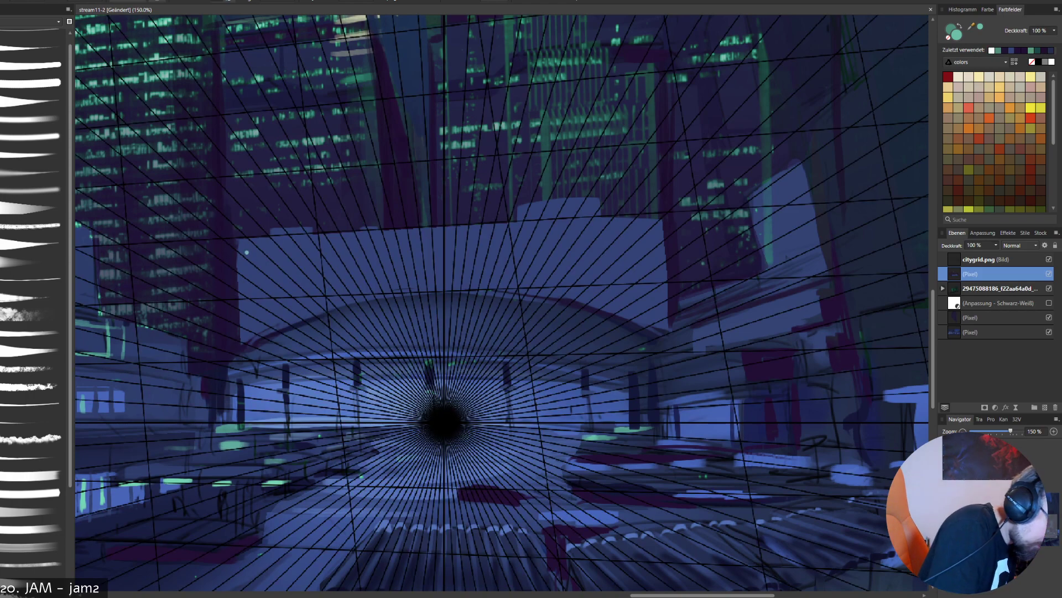
- Paint six straight light-green window lines across the block behind the dome, following the perspective grid
left_click_drag(239, 249, 264, 241)
left_click(664, 228, "shift")
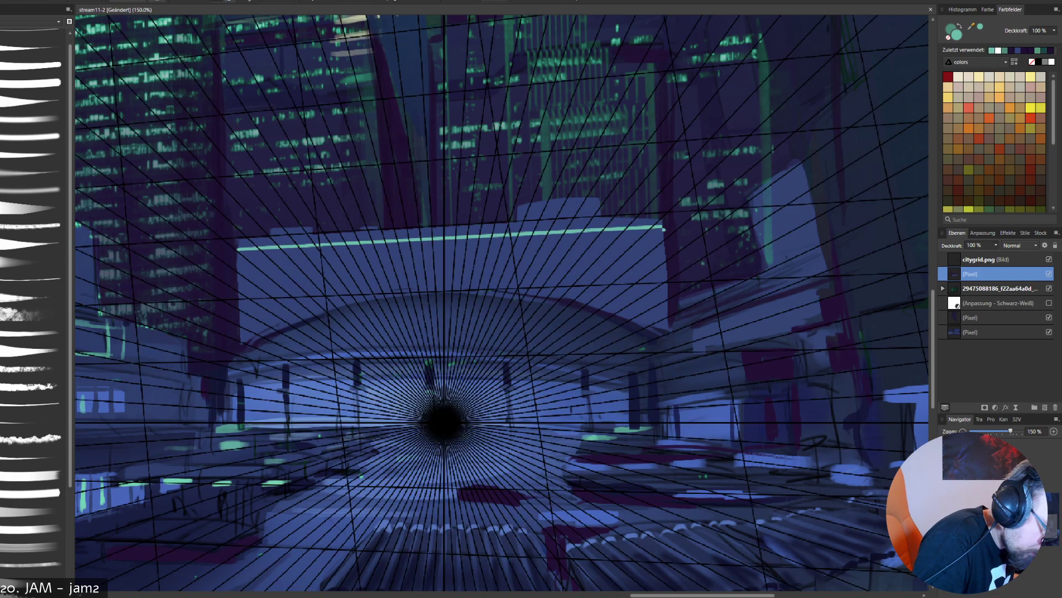
left_click(662, 239, "shift")
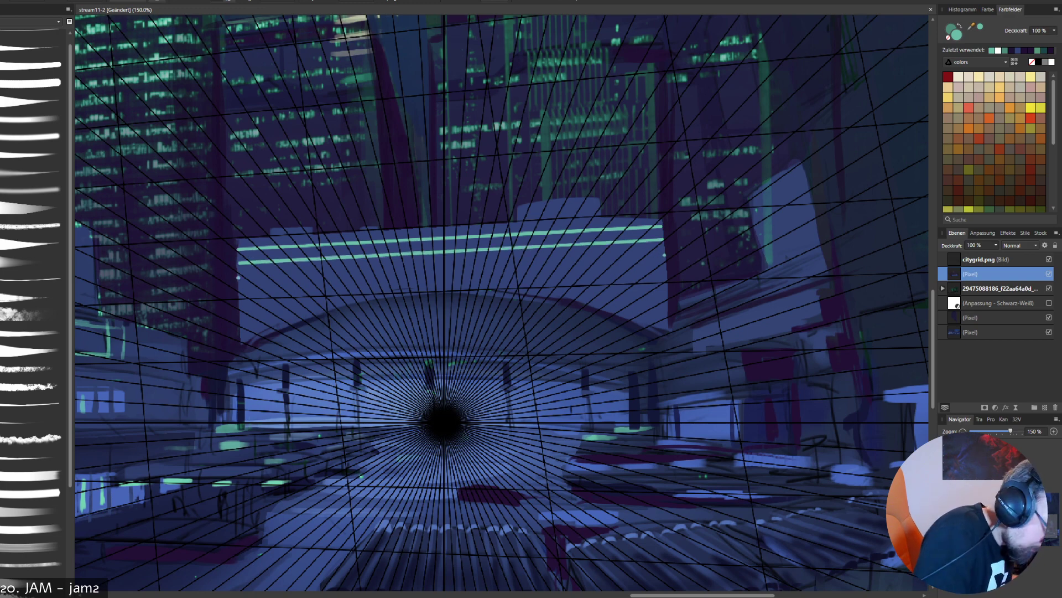
left_click(665, 255, "shift")
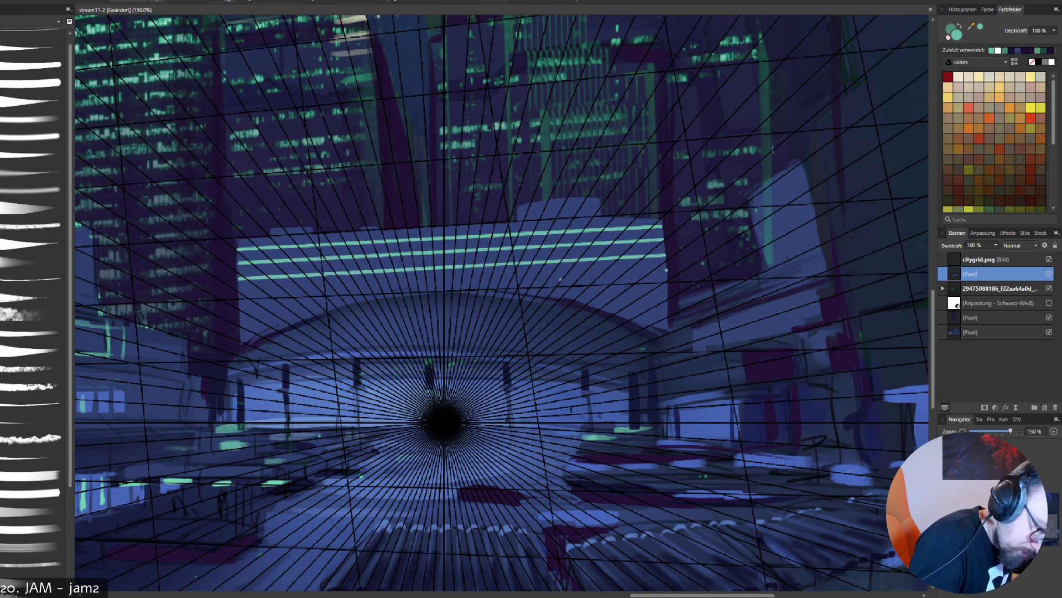
left_click(666, 270, "shift")
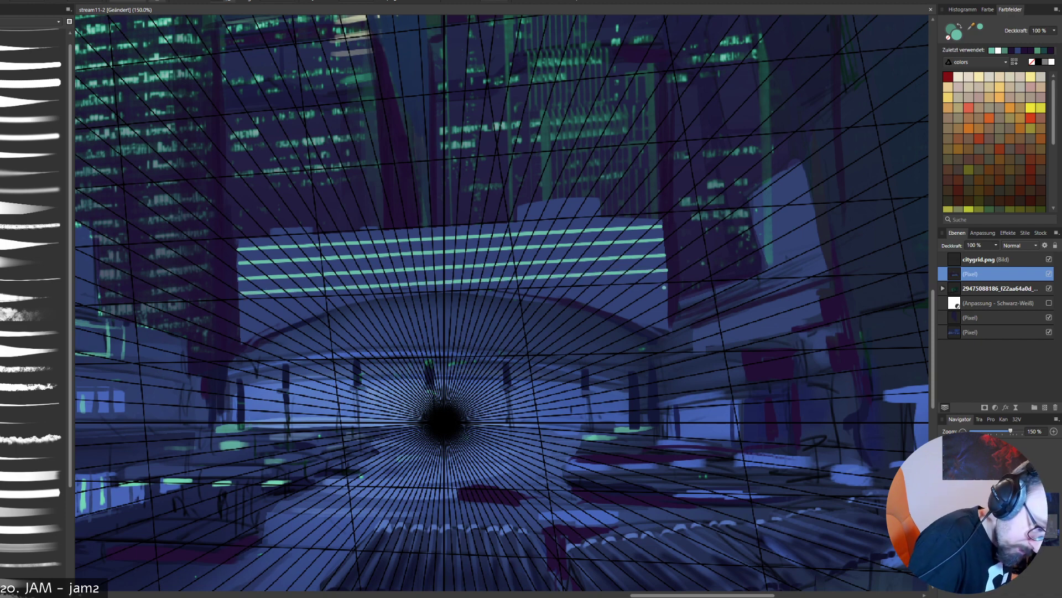
left_click(244, 309)
left_click(667, 285, "shift")
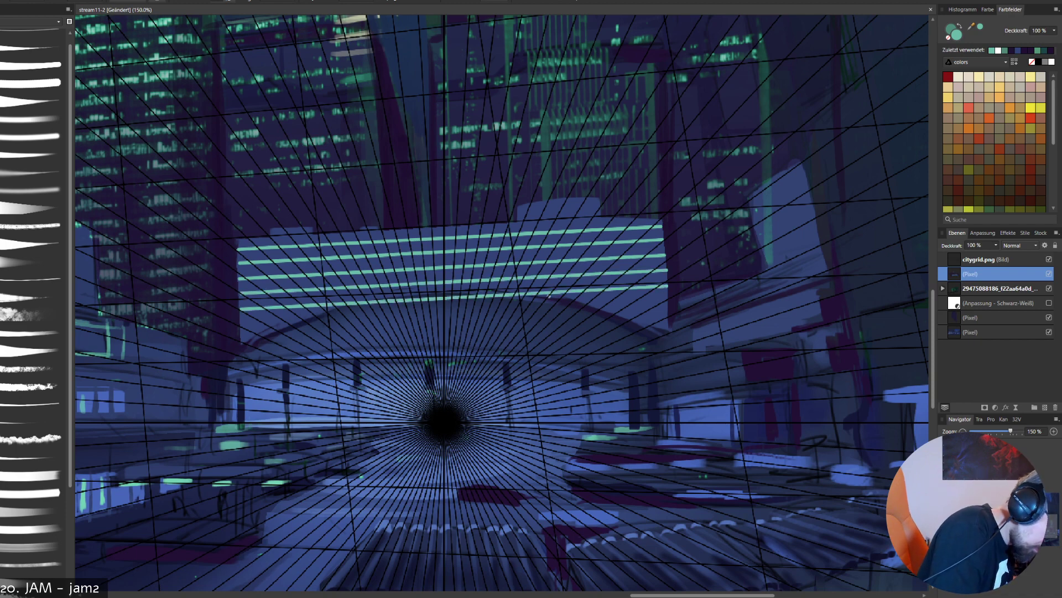
left_click(666, 300, "shift")
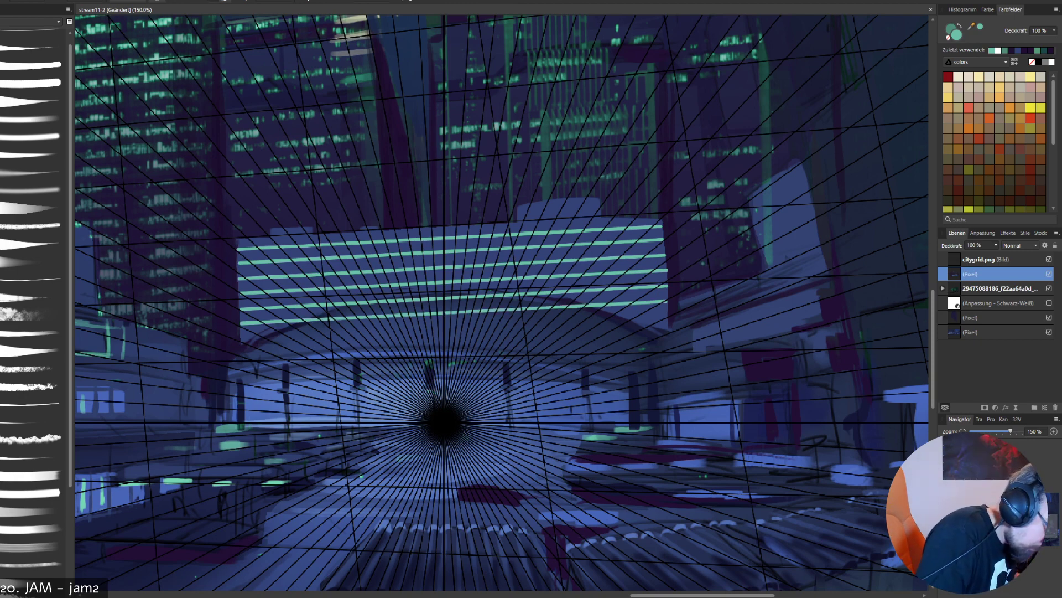
- Trim the green window lines where they overlap the dome's roof, and hide the citygrid.png perspective grid
left_click_drag(295, 321, 437, 299)
key("ctrl+z")
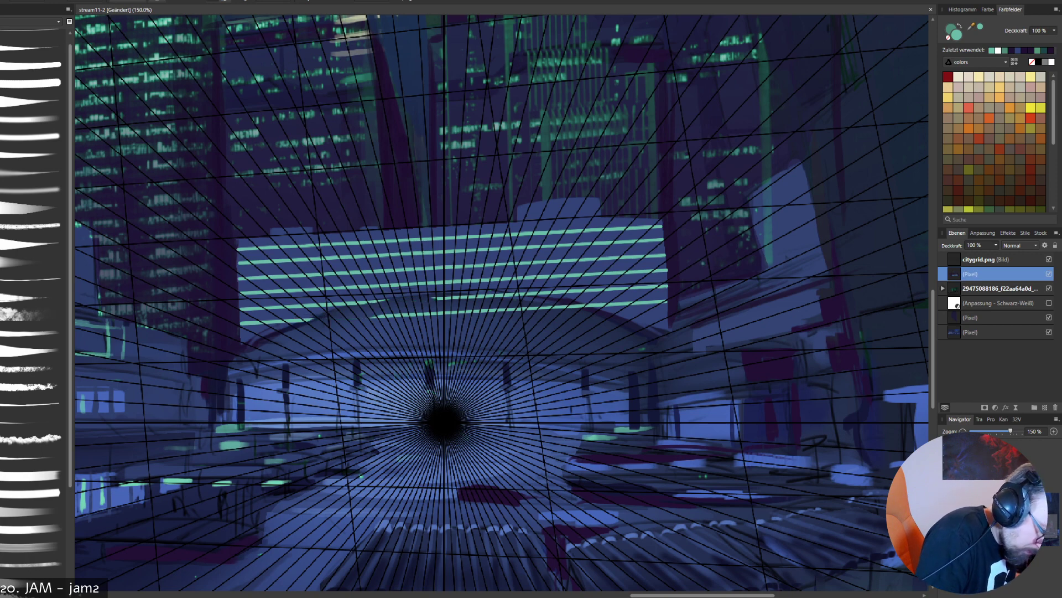
mouse_move(372, 304)
left_mouse_down()
mouse_move(542, 295)
mouse_move(581, 308)
mouse_move(377, 316)
left_mouse_up()
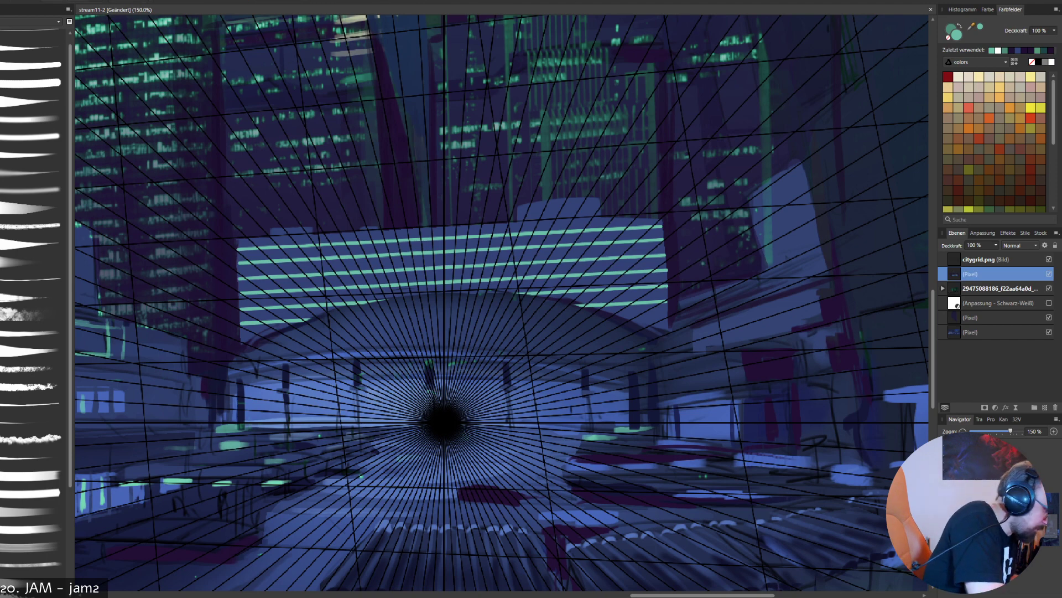
key("ctrl+minus")
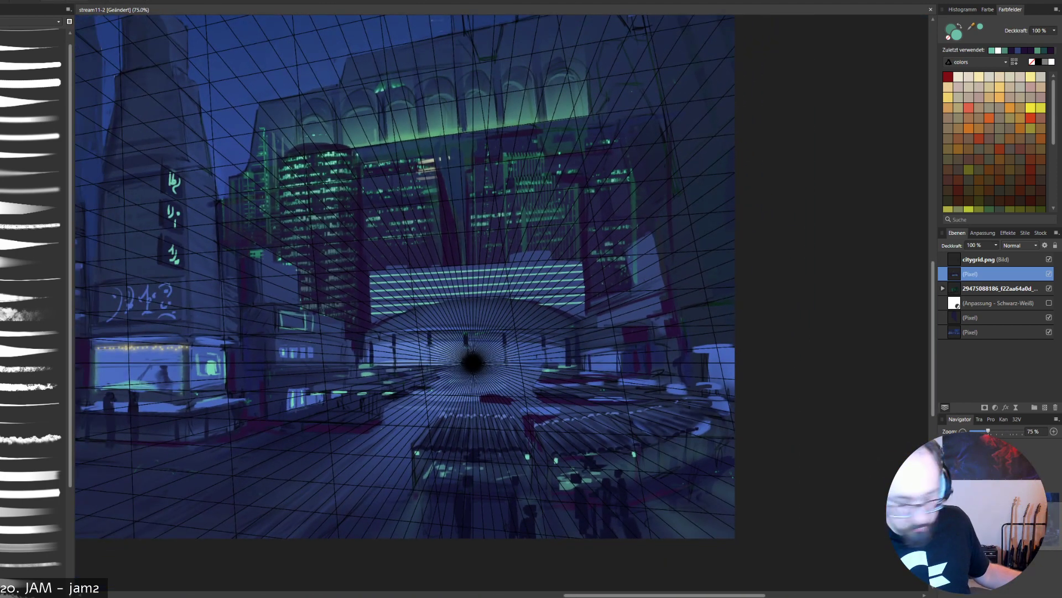
key("ctrl+minus")
scroll(487, 253, "left", 5)
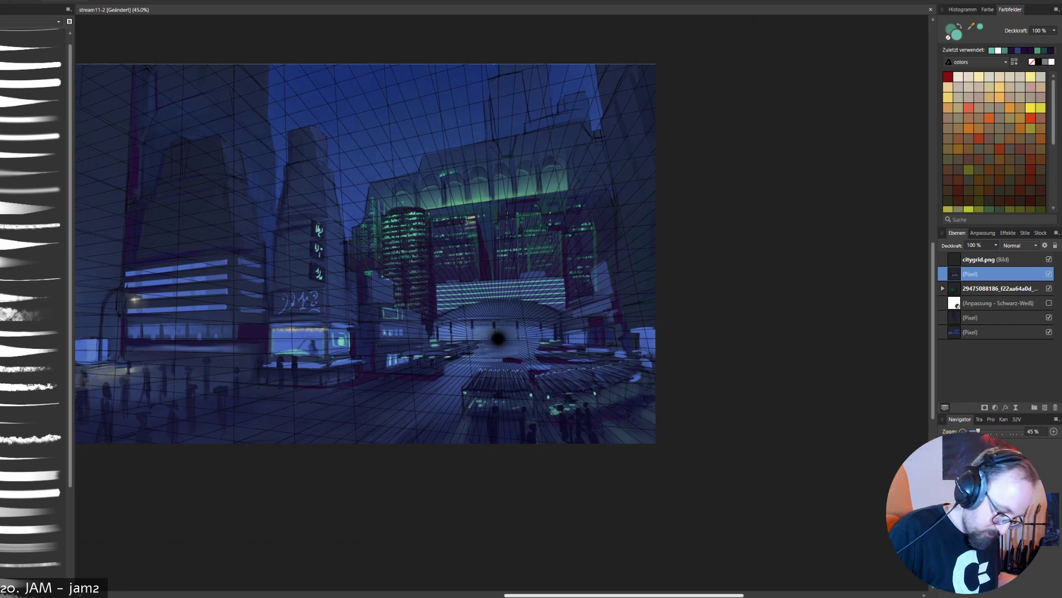
scroll(487, 332, "up", 3)
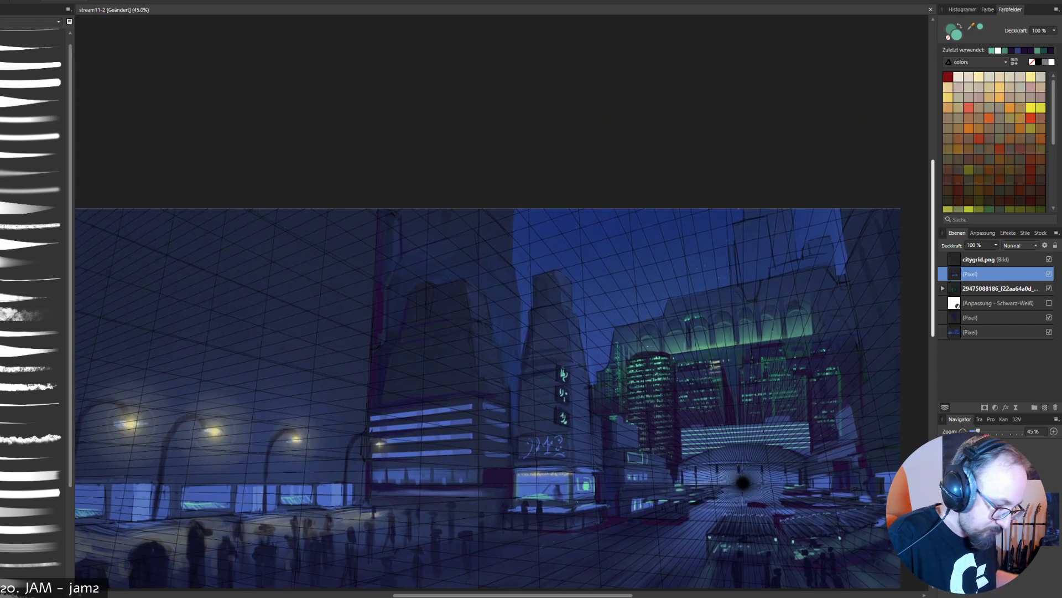
scroll(487, 385, "left", 2)
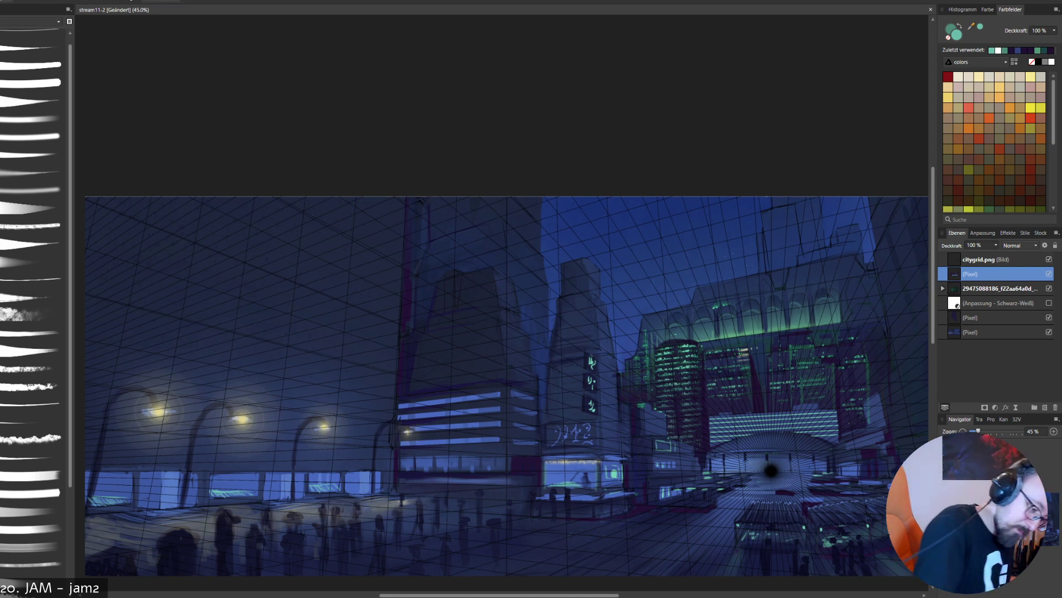
left_click(1049, 259)
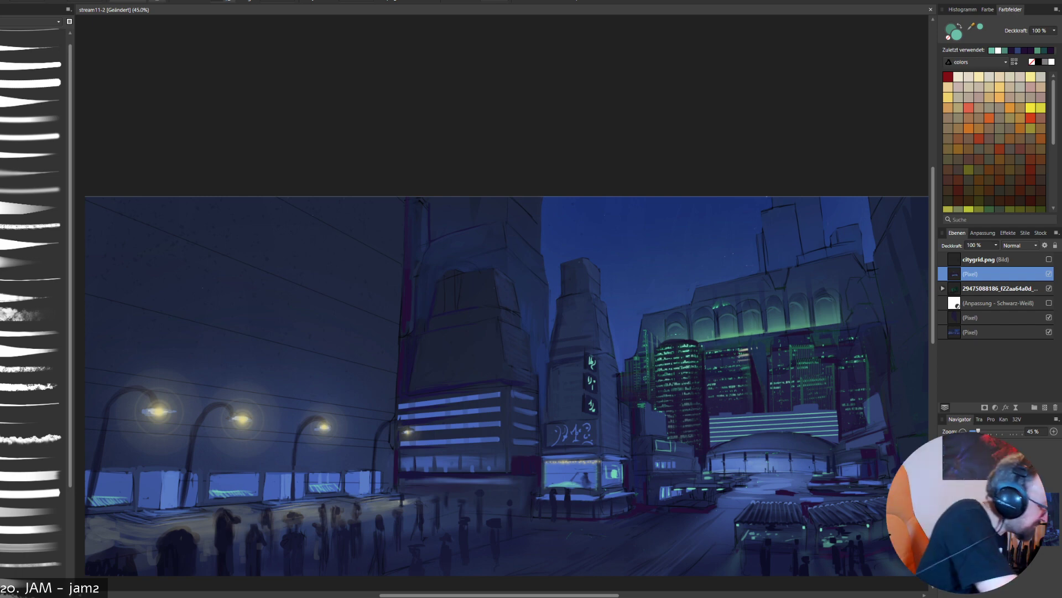
- Sample dark tones from the surrounding buildings and paint over the green lights on the rightmost skyline tower
left_click(761, 361, "alt")
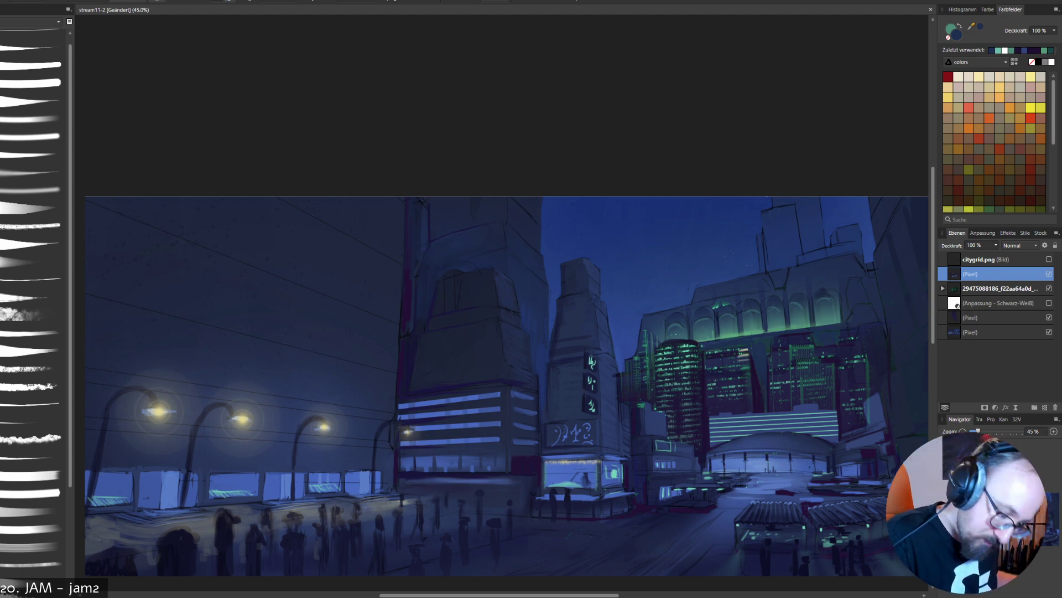
left_click(867, 375, "alt")
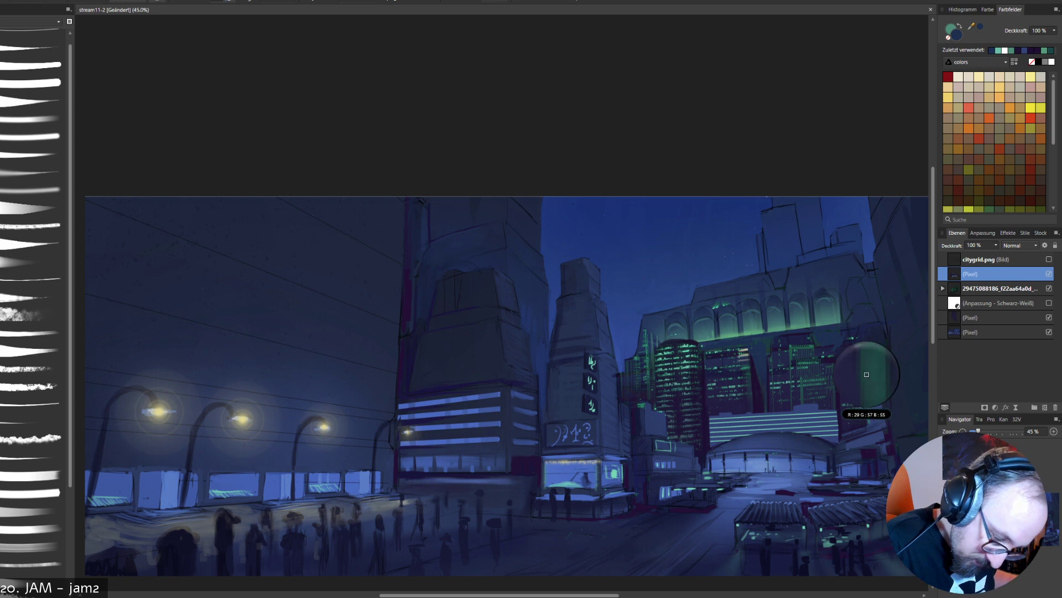
left_click_drag(856, 338, 855, 377)
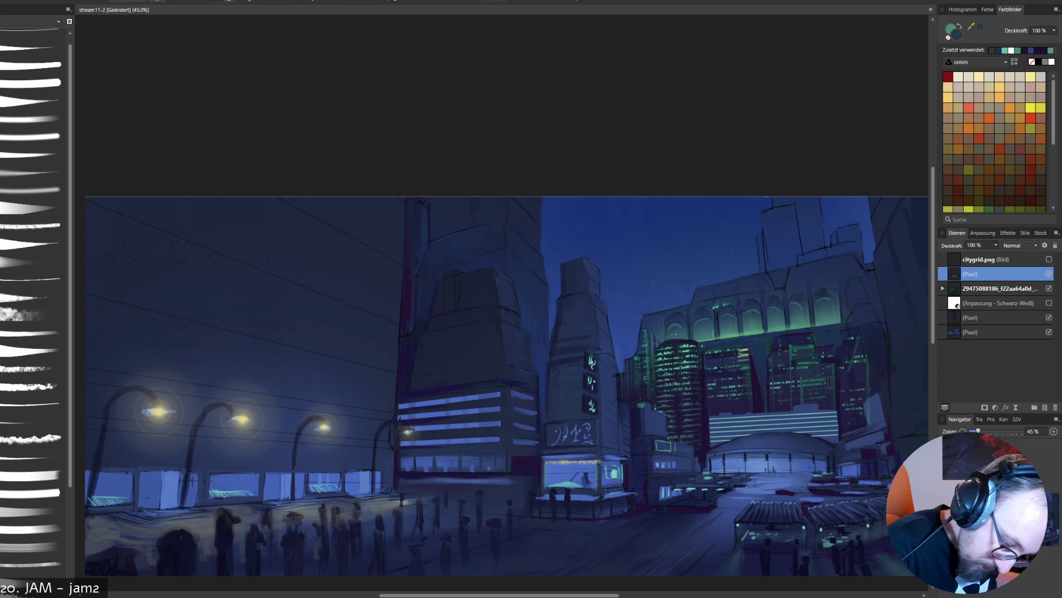
left_click(860, 381, "alt")
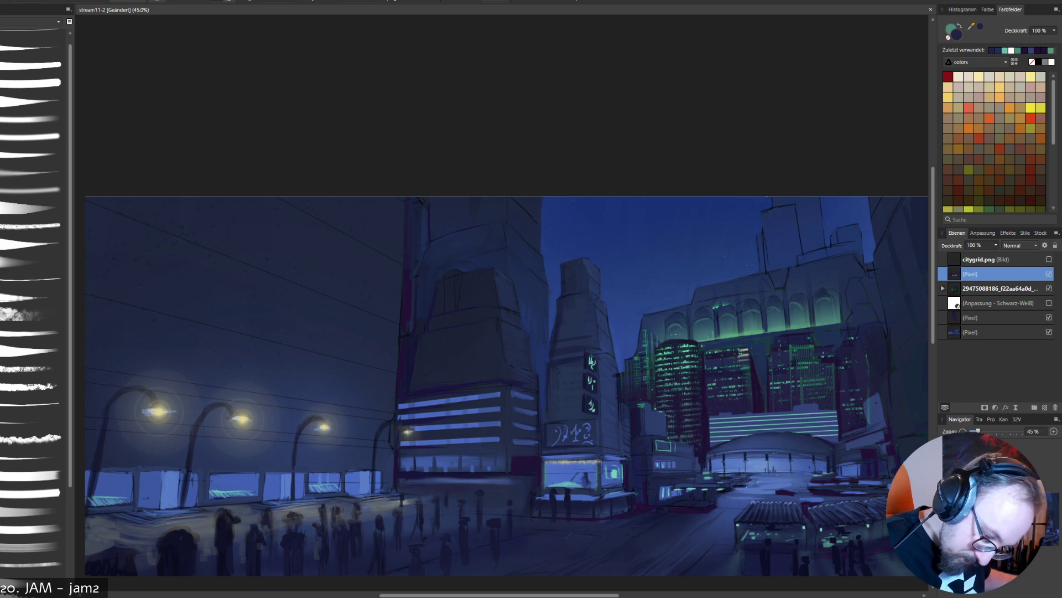
- Touch up the small block right of the dome with its sampled blue, and add slanted light-green window lines to it
left_click(872, 408, "alt")
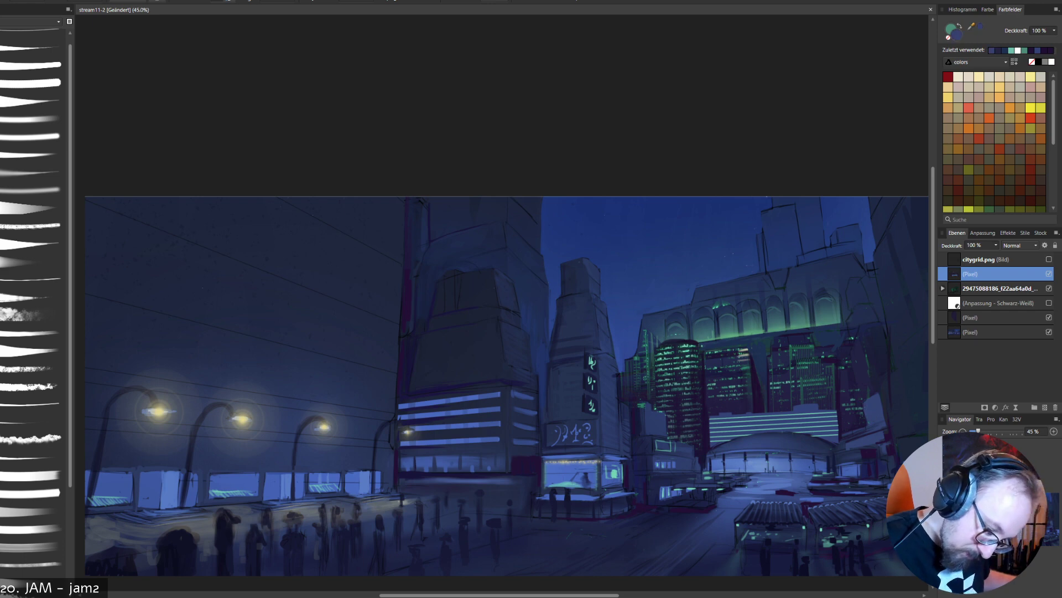
left_click(818, 404, "alt")
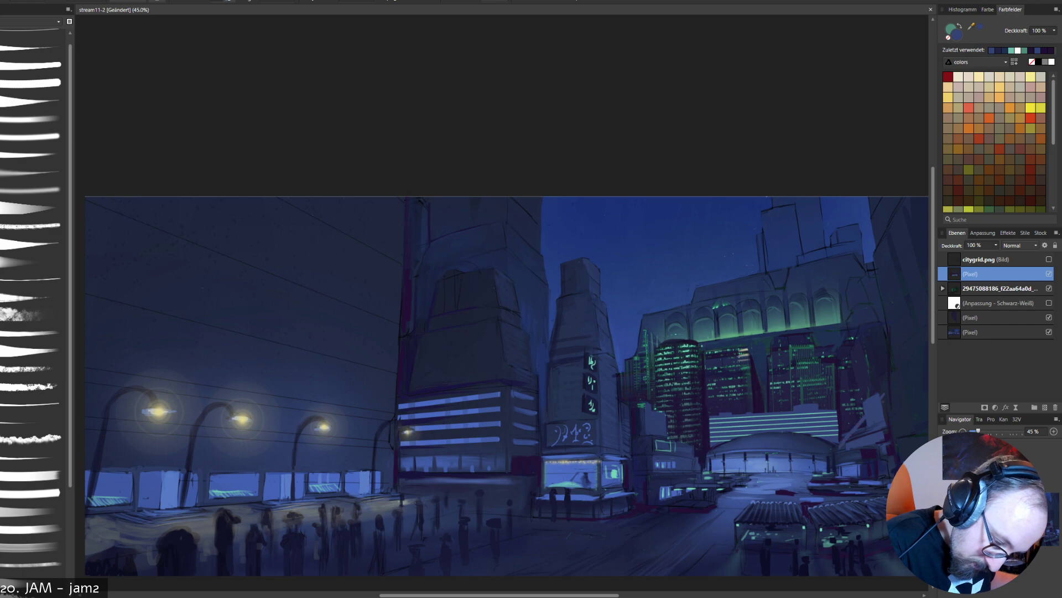
left_click(815, 412, "alt")
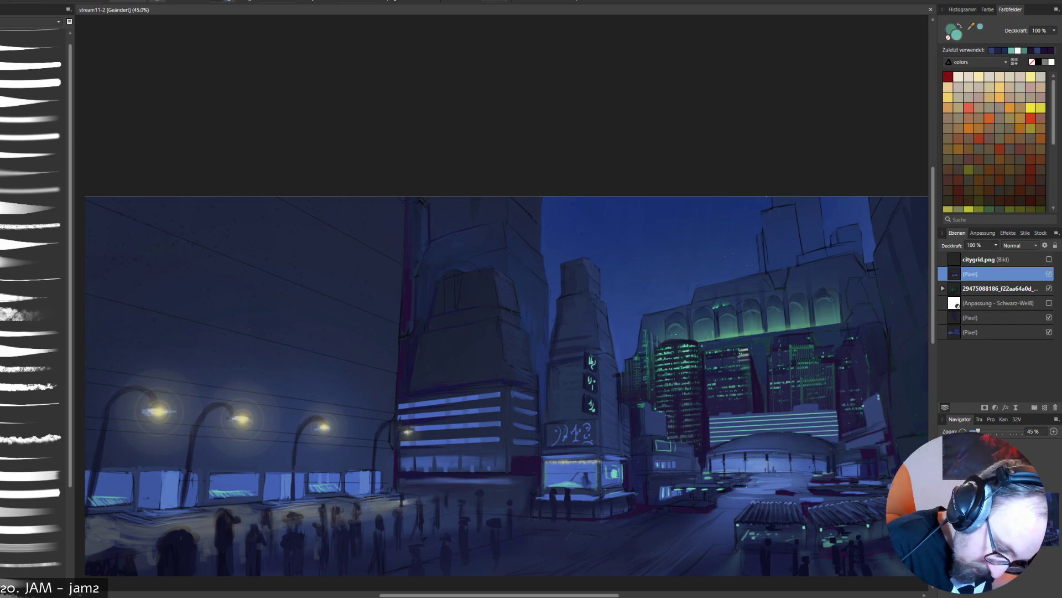
mouse_move(879, 395)
left_mouse_down()
mouse_move(862, 407)
mouse_move(864, 420)
left_mouse_up()
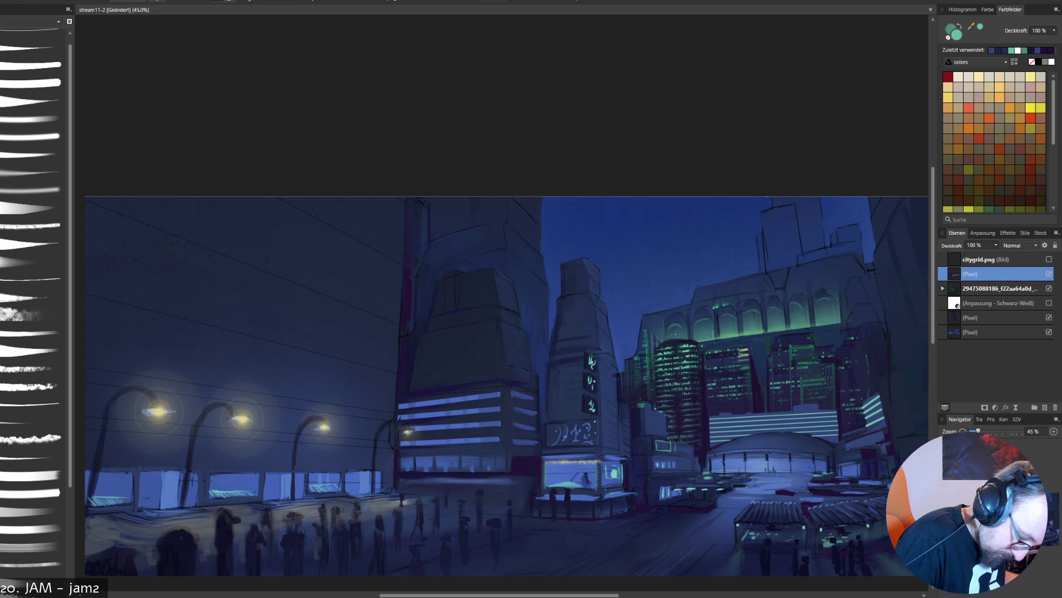
- Frame the sign above the lit corner shop with light-green outlines on the front and side faces of the tower
mouse_move(594, 421)
left_mouse_down()
mouse_move(595, 445)
mouse_move(548, 436)
mouse_move(549, 421)
mouse_move(594, 420)
left_mouse_up()
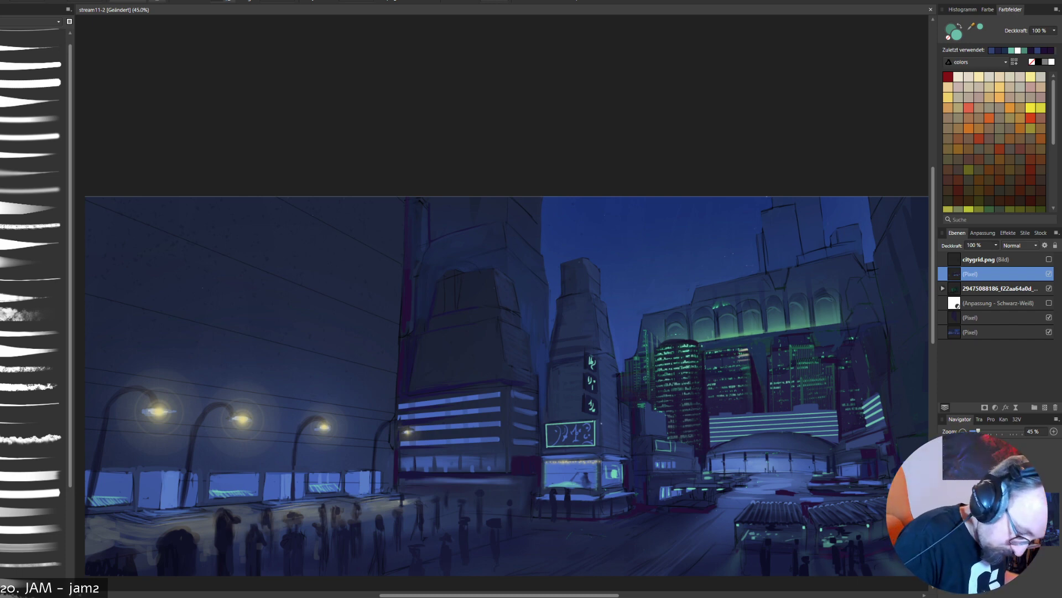
mouse_move(602, 423)
left_mouse_down()
mouse_move(603, 446)
mouse_move(618, 449)
mouse_move(617, 428)
left_mouse_up()
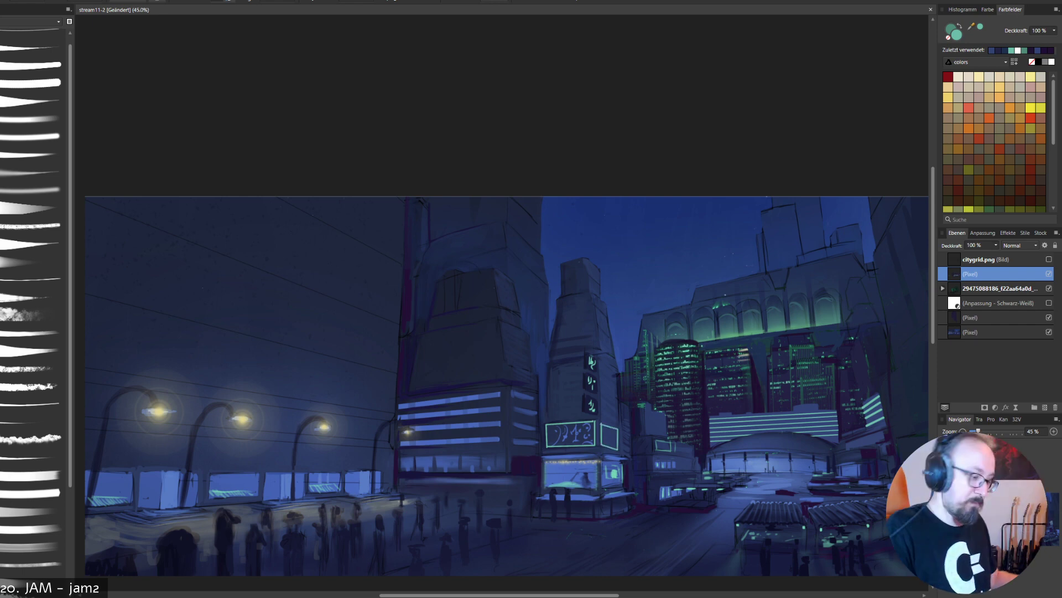
key("ctrl+z")
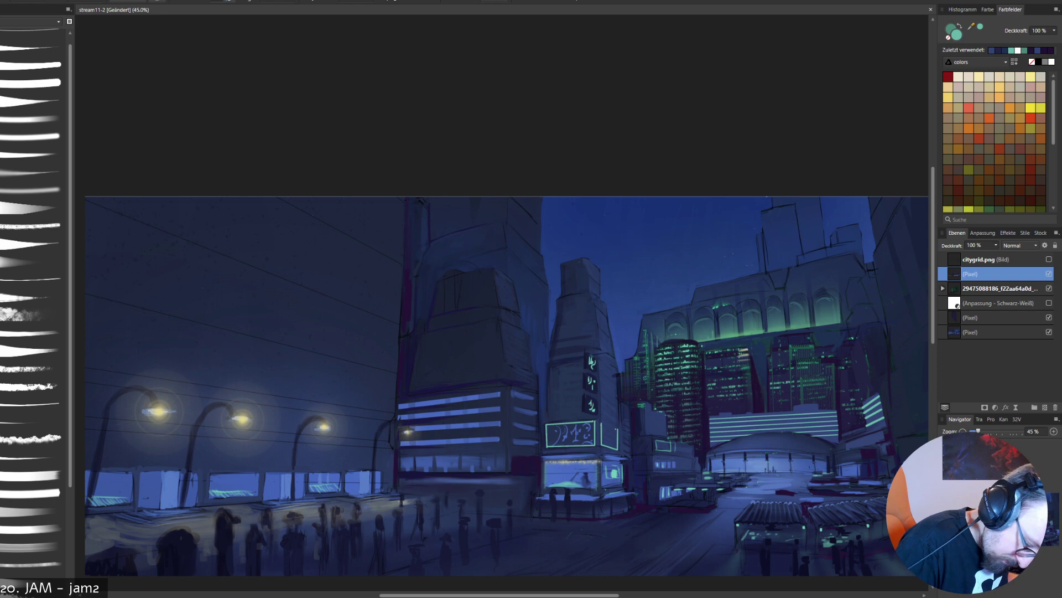
left_click_drag(602, 425, 618, 430)
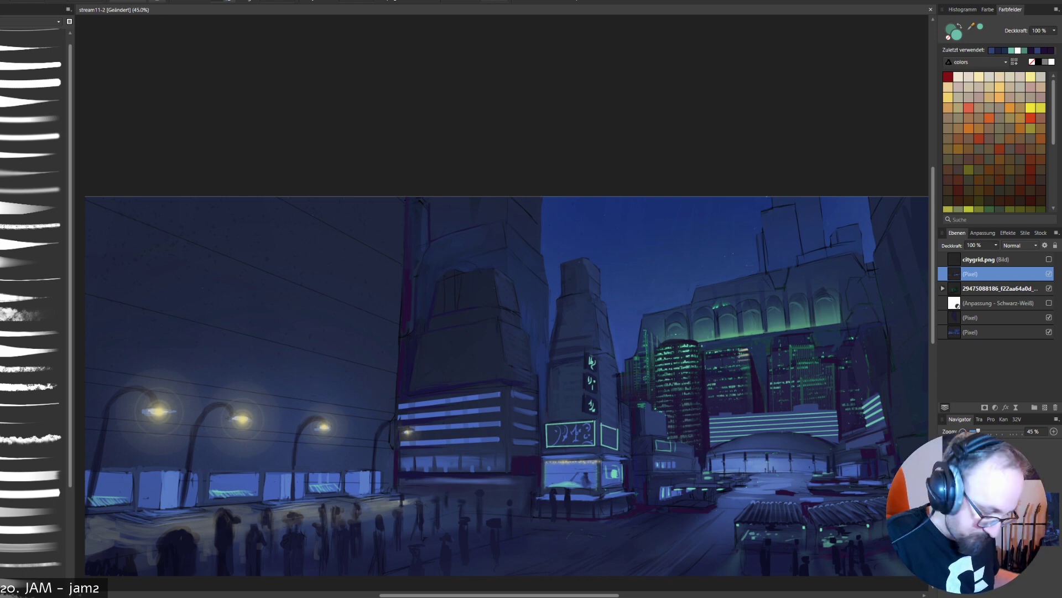
- Toggle the overpaint layer's visibility to compare the skyline with and without the painted corrections
left_click(1049, 273)
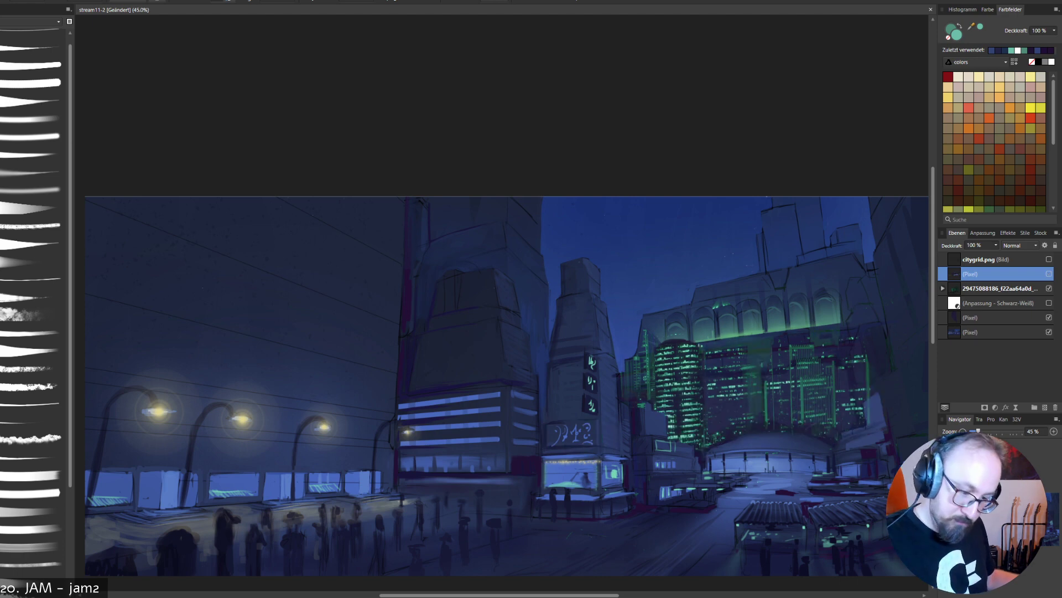
left_click(1049, 274)
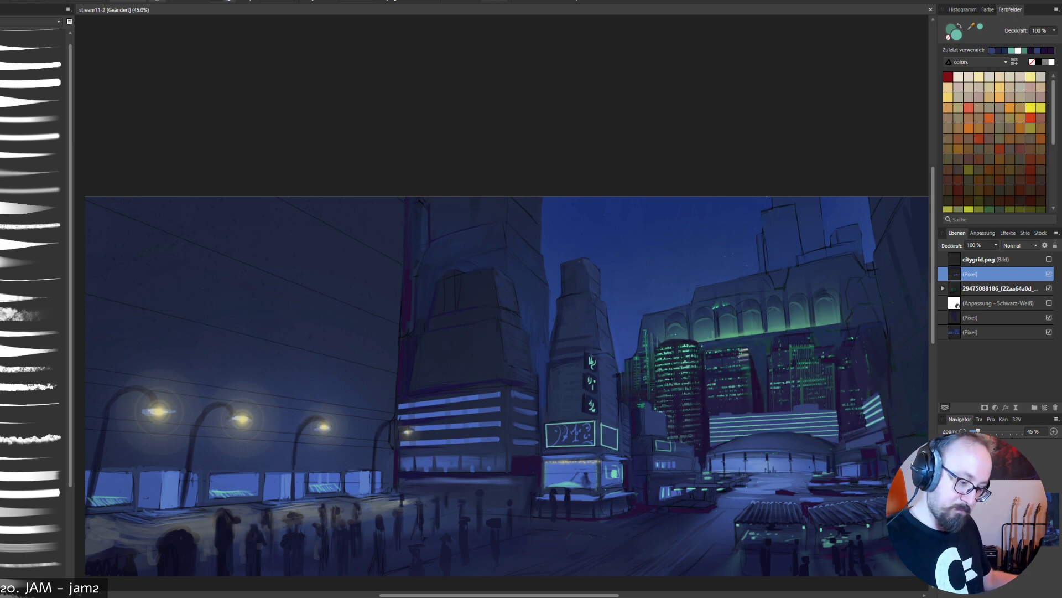
left_click(1049, 273)
left_click(1049, 274)
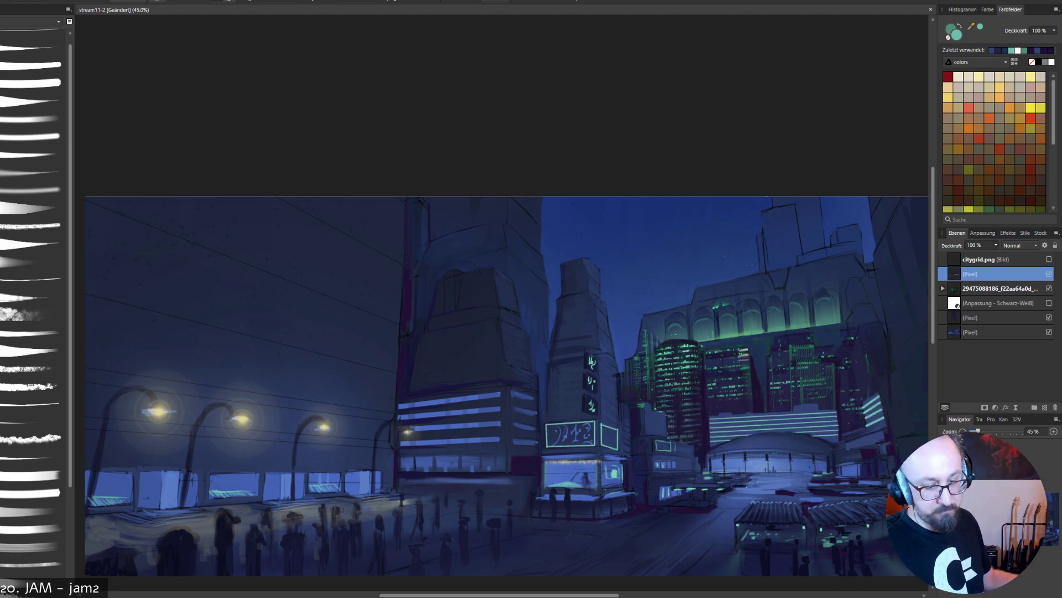
left_click(1049, 273)
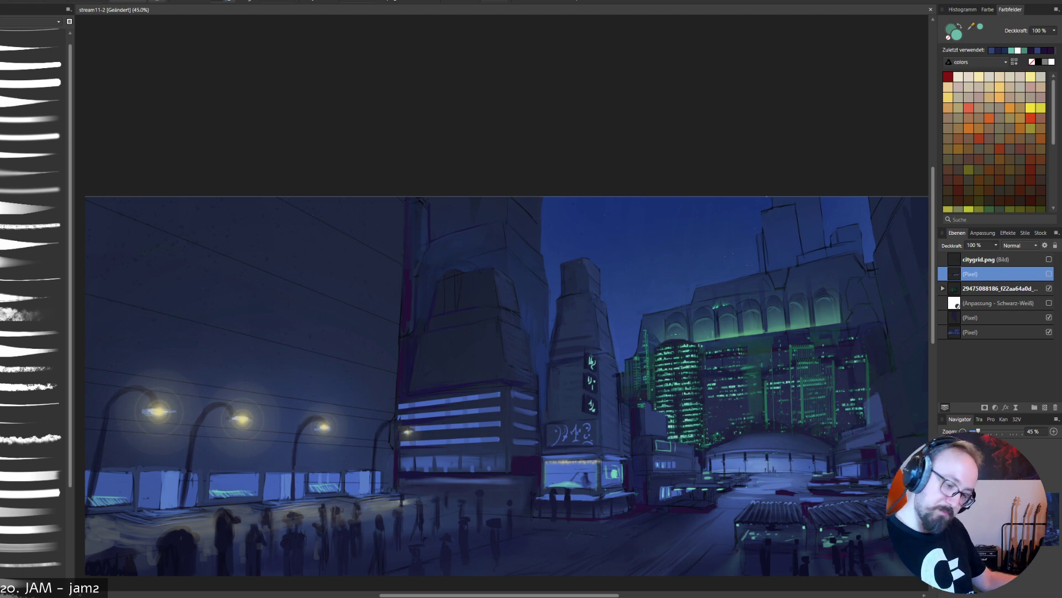
left_click(1049, 274)
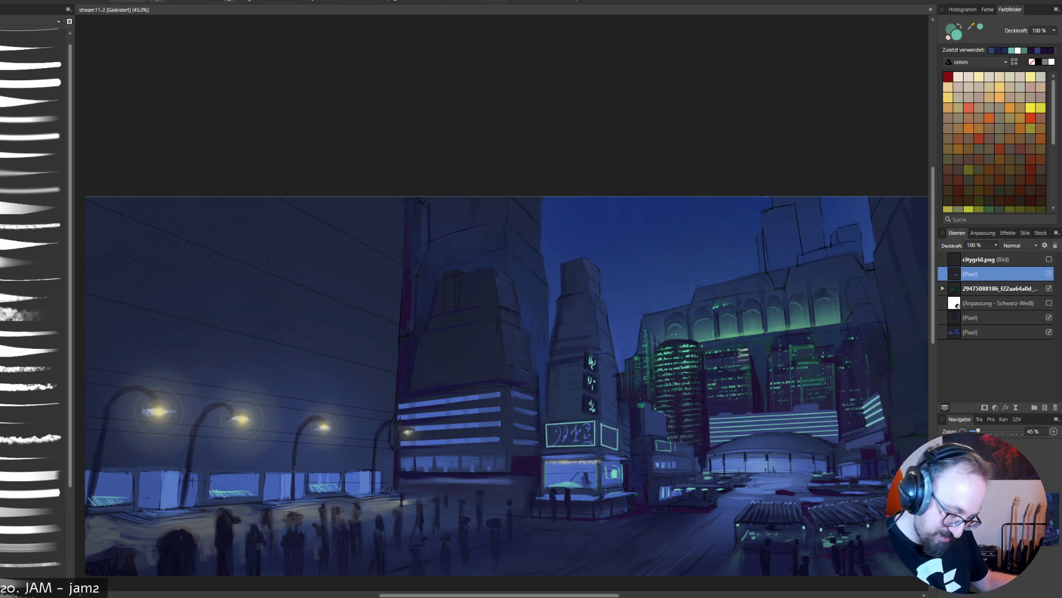
- Touch up the area beside the dome with a sampled blue, and shade the green-lined building behind it with sampled dark purple inside a freehand selection
left_click(688, 450, "alt")
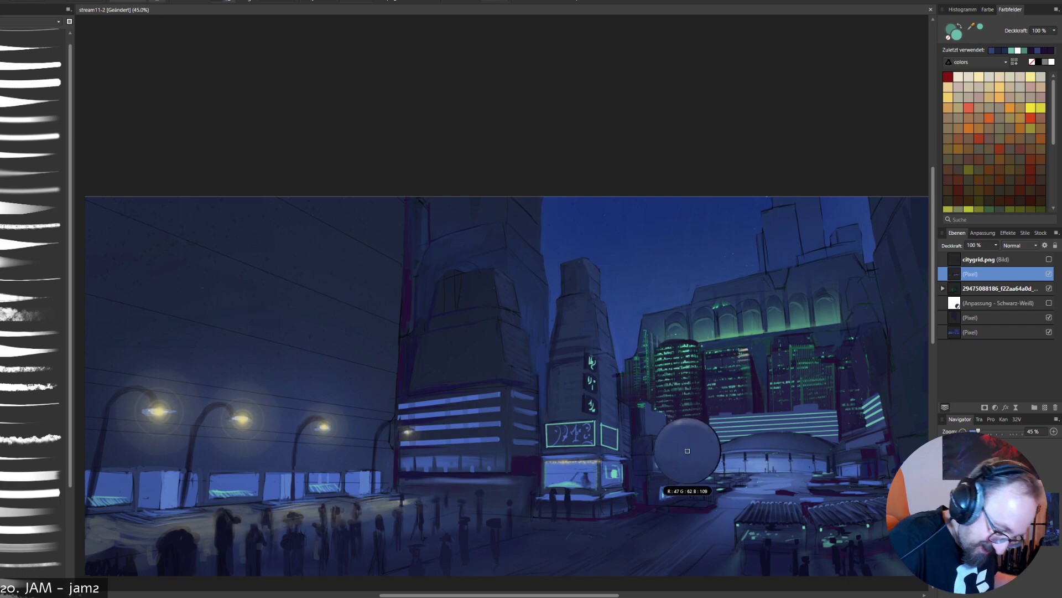
left_click_drag(704, 429, 703, 458)
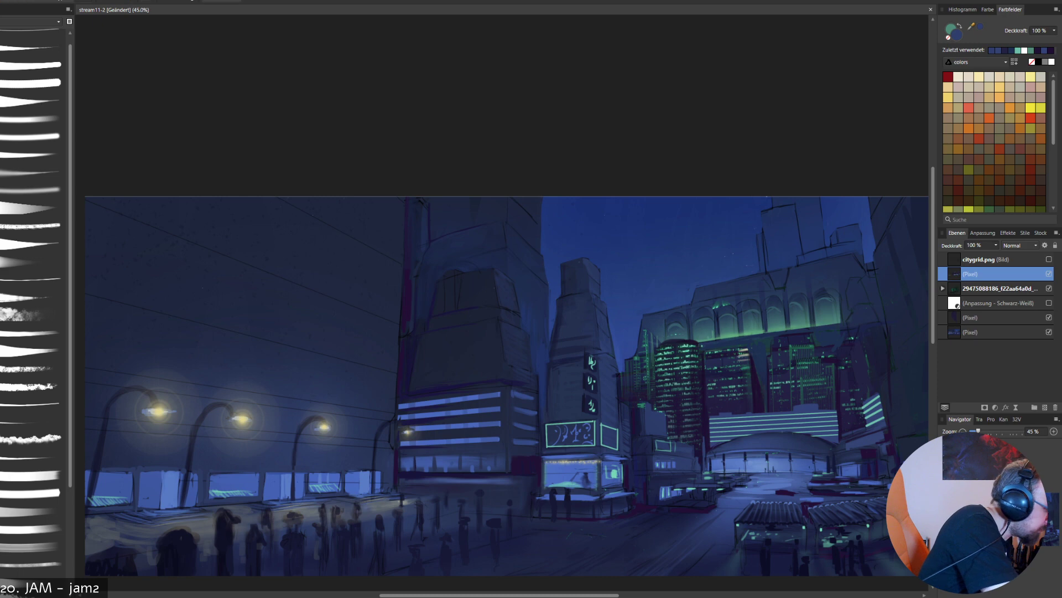
mouse_move(752, 388)
left_mouse_down()
mouse_move(692, 436)
mouse_move(704, 449)
mouse_move(764, 431)
mouse_move(840, 445)
mouse_move(845, 418)
mouse_move(753, 388)
left_mouse_up()
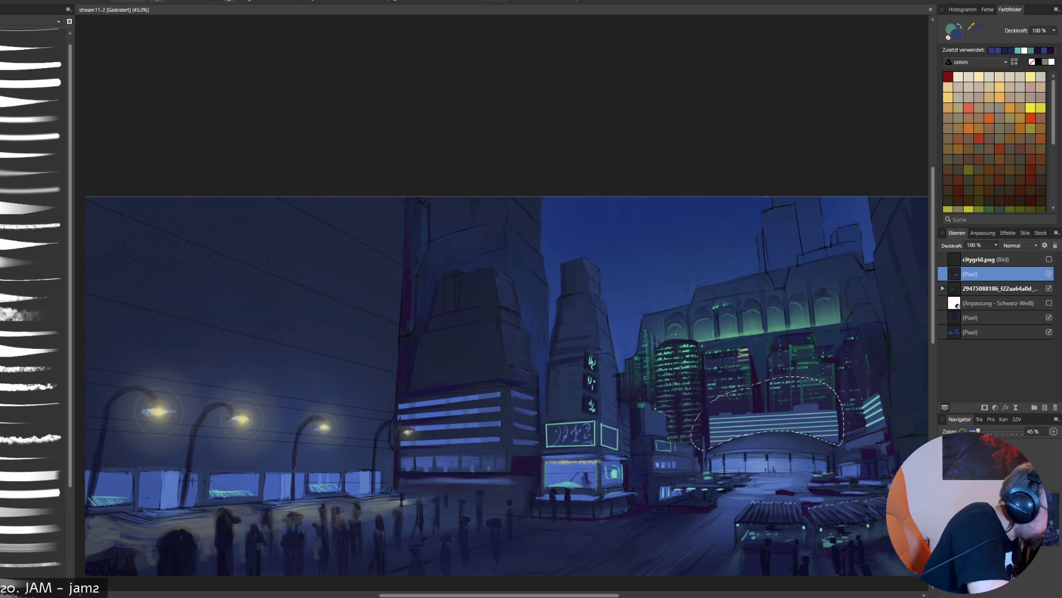
key("b")
left_click(850, 419, "alt")
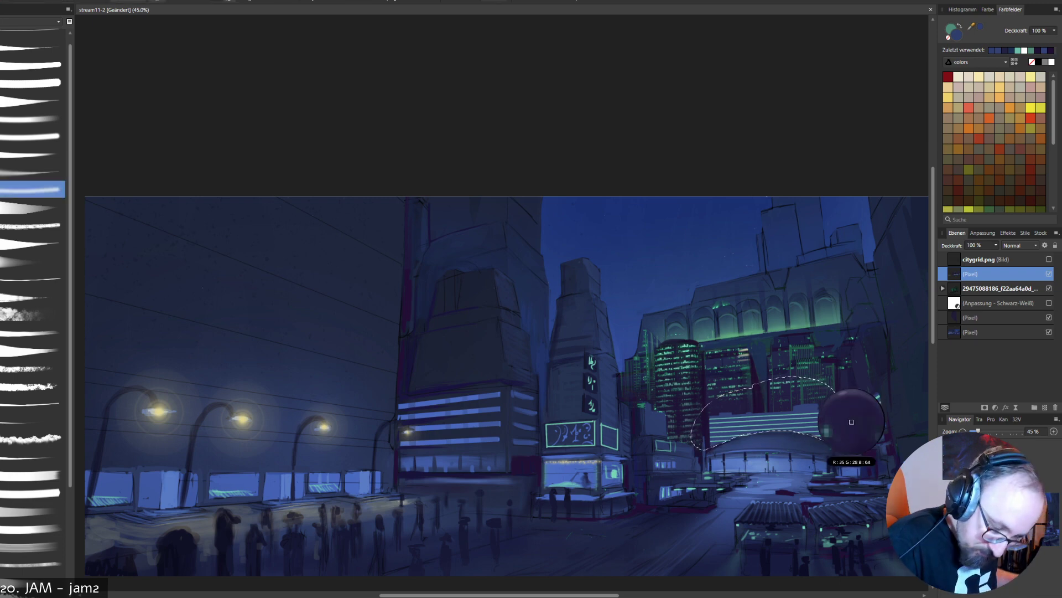
left_click_drag(704, 443, 764, 429)
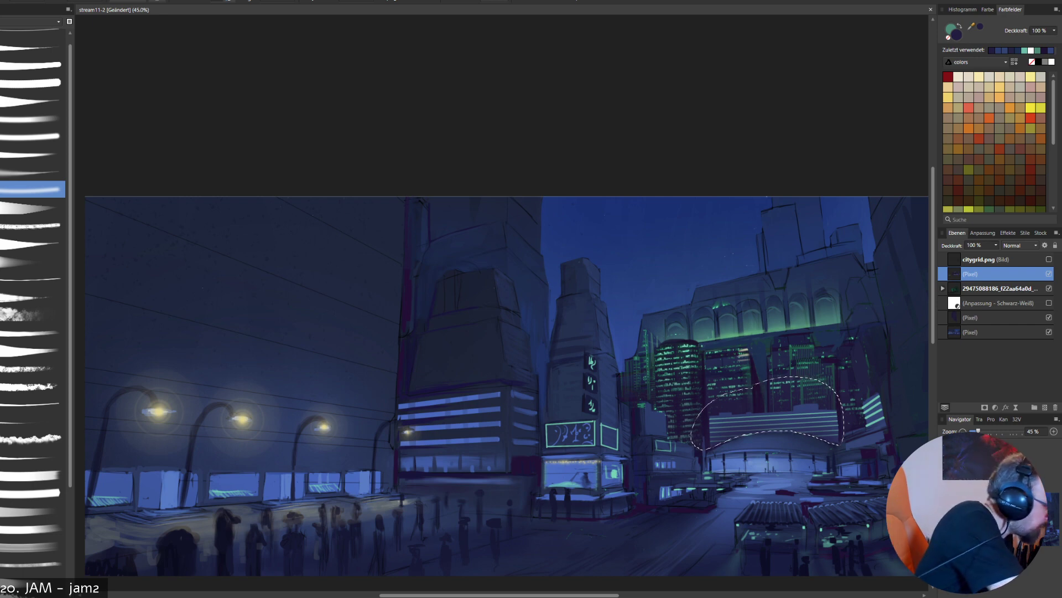
key("ctrl+d")
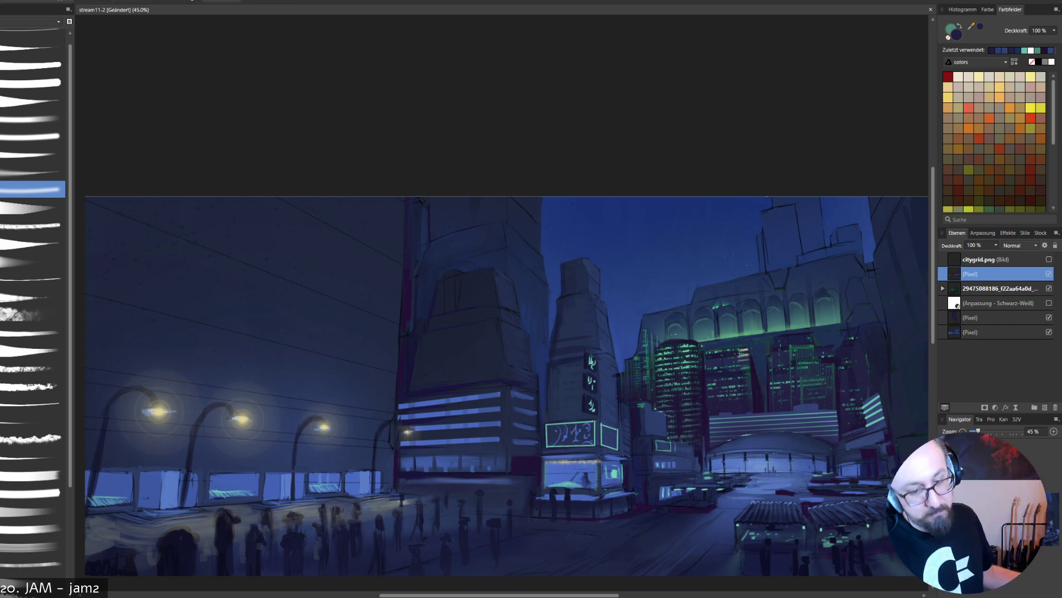
- Retouch the dome's roof edge and the end of the green window lines with dark tones, undoing the last stroke
key("b")
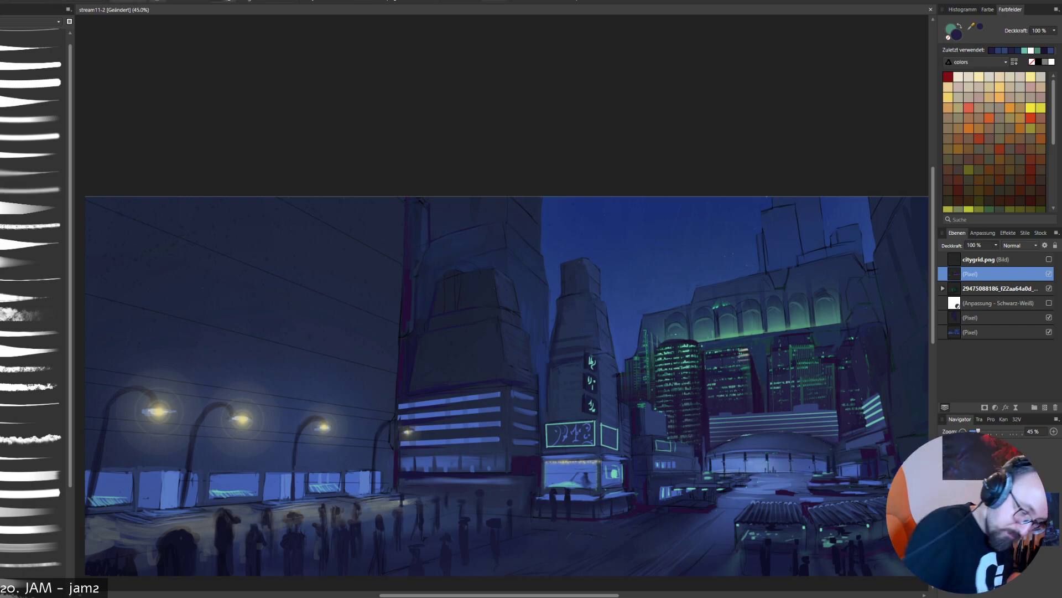
left_click(772, 445, "alt")
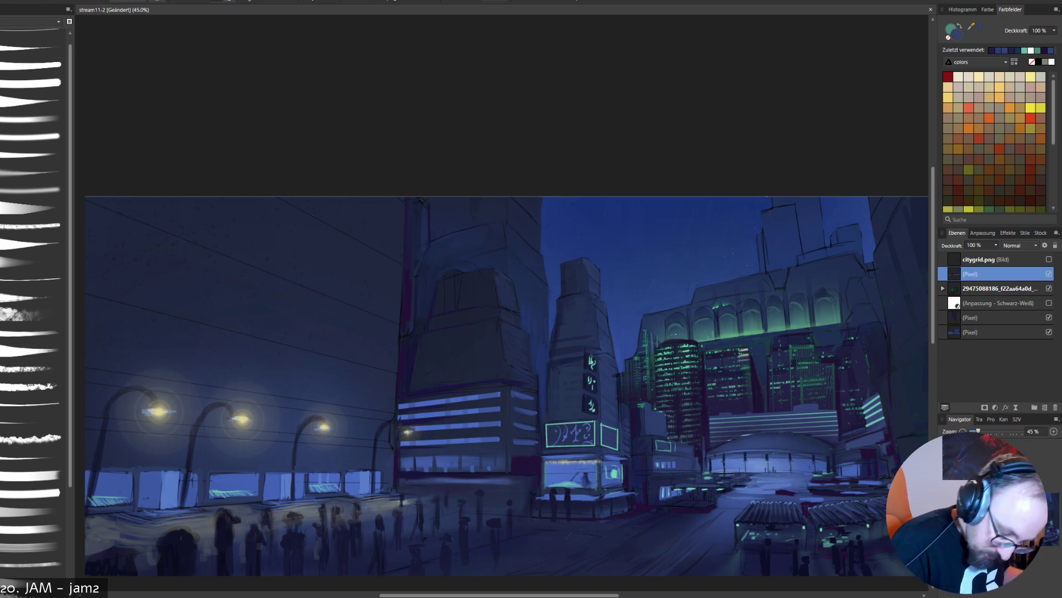
left_click(718, 454, "alt")
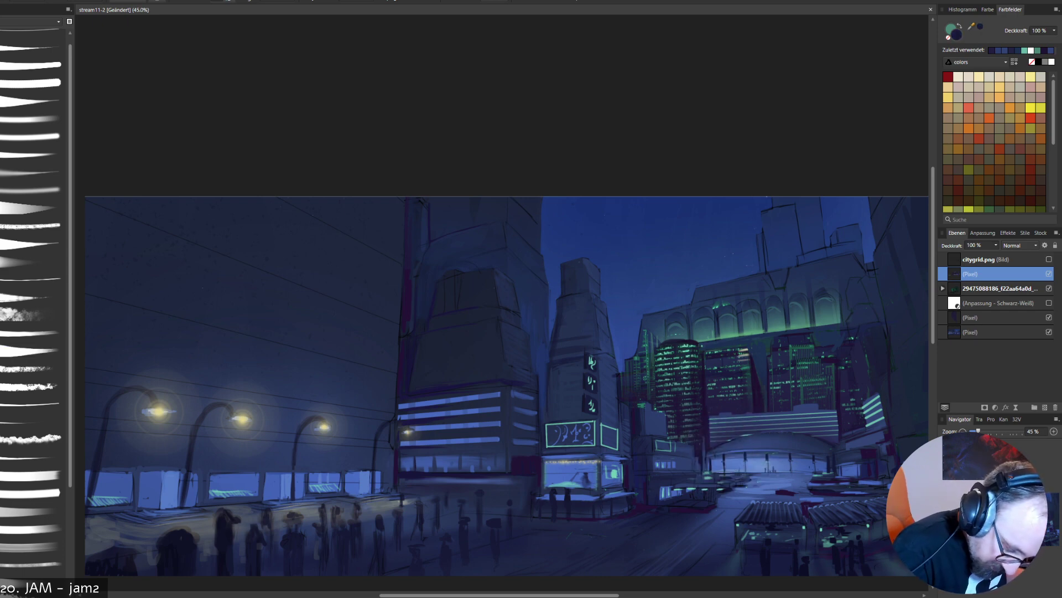
left_click_drag(736, 440, 752, 434)
key("ctrl+z")
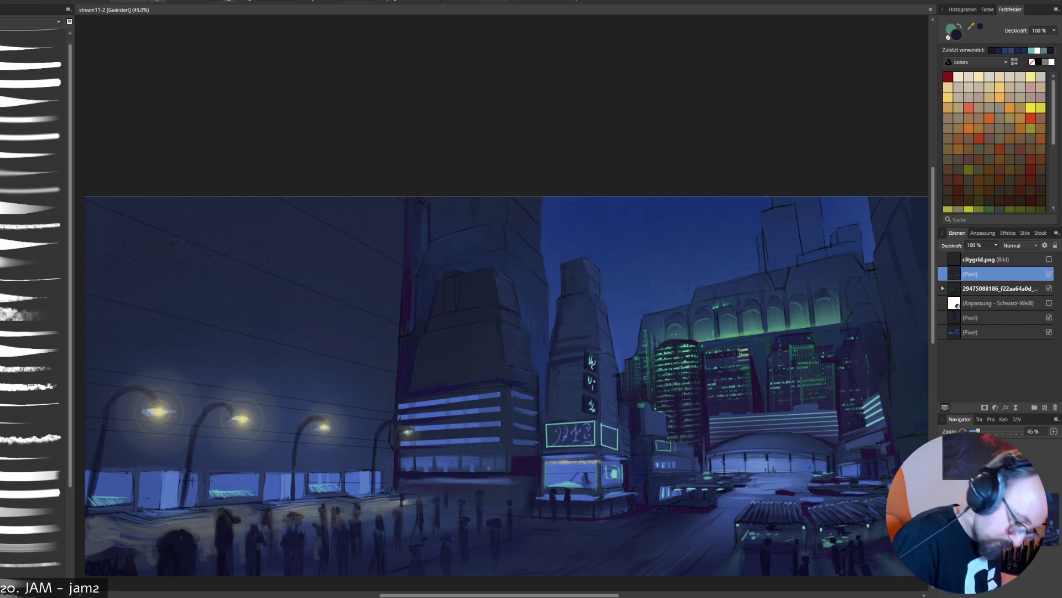
- Touch up the sign tower's right side, the striped building's ledge and the round skyline tower's top edge with sampled blues
left_click(613, 412, "alt")
left_click_drag(618, 406, 619, 424)
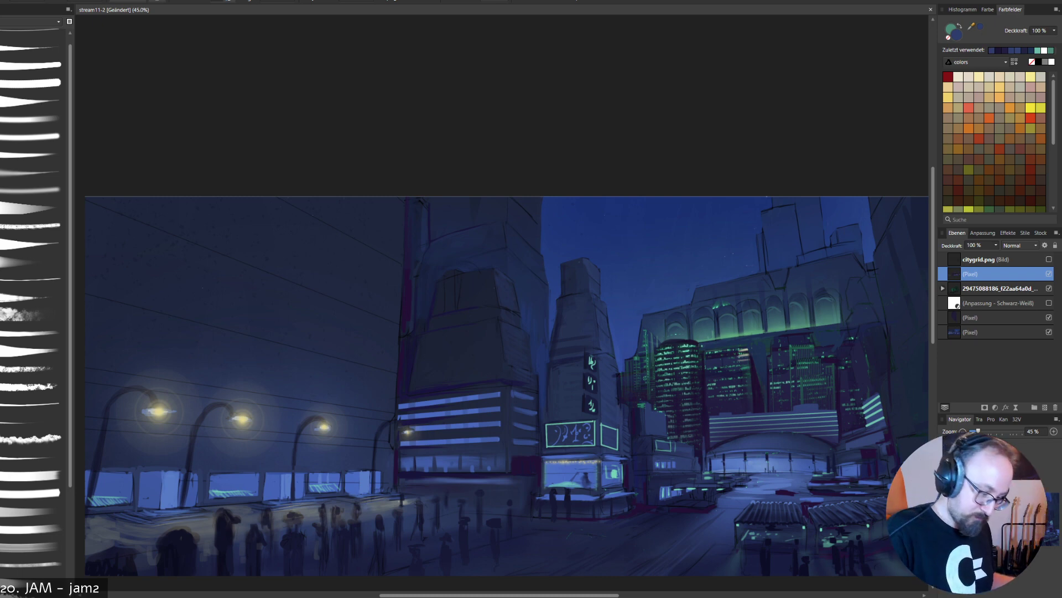
left_click(509, 391, "alt")
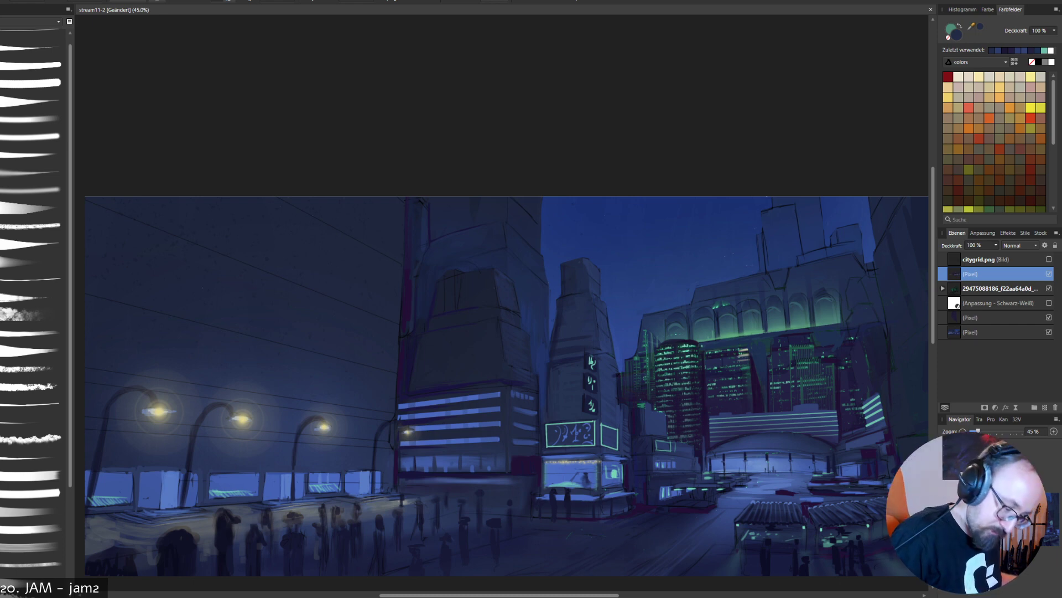
left_click(675, 340, "alt")
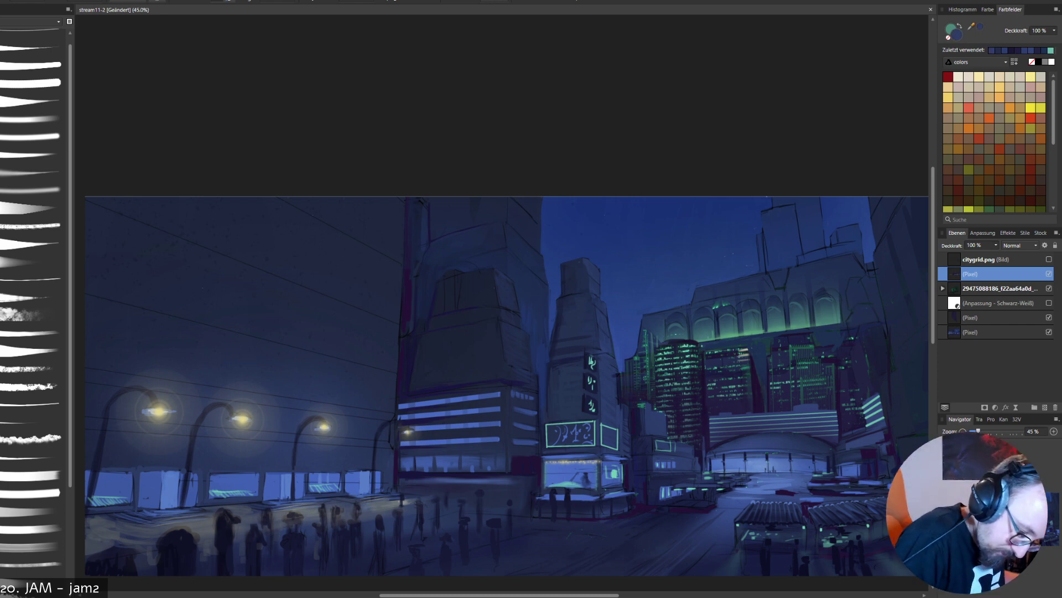
left_click_drag(668, 342, 681, 340)
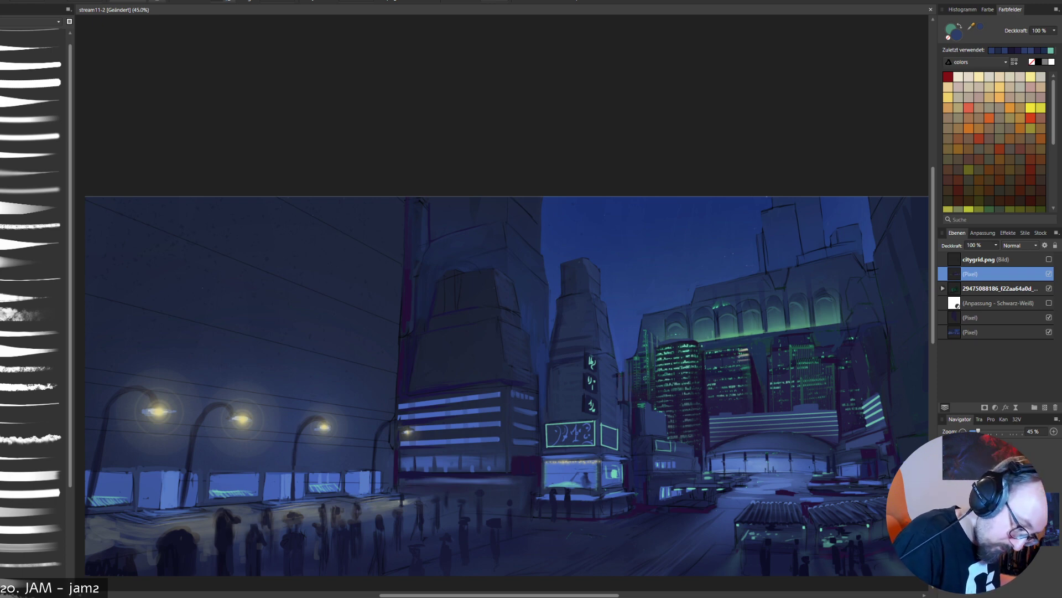
- Paint narrow vertical details along the sign tower's right edge with sampled blues, against the sky gap
left_click(614, 399, "alt")
left_click_drag(616, 374, 620, 400)
left_click(613, 382, "alt")
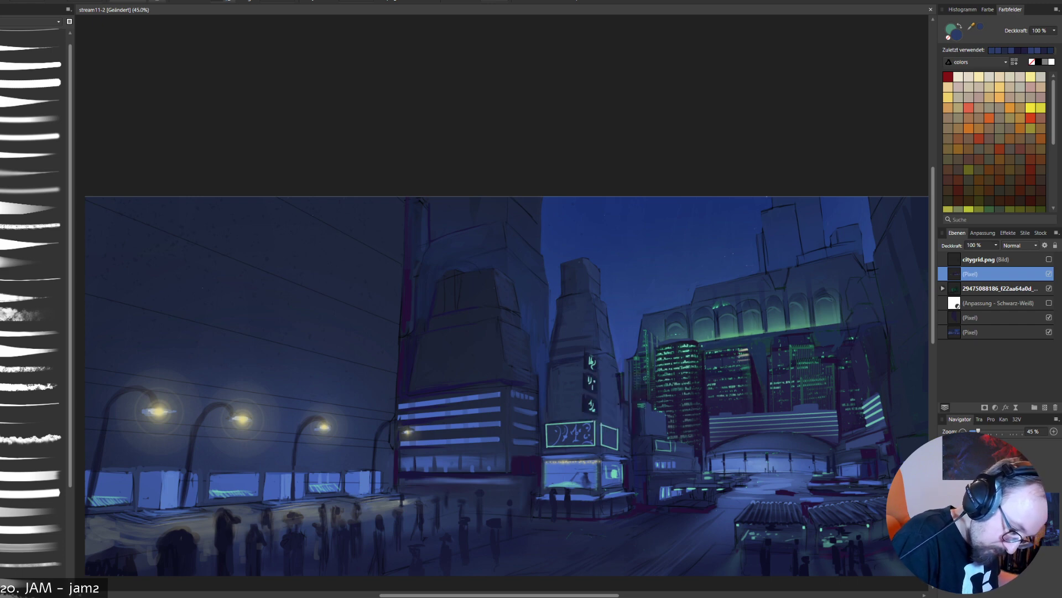
left_click(620, 373, "alt")
left_click_drag(618, 372, 620, 396)
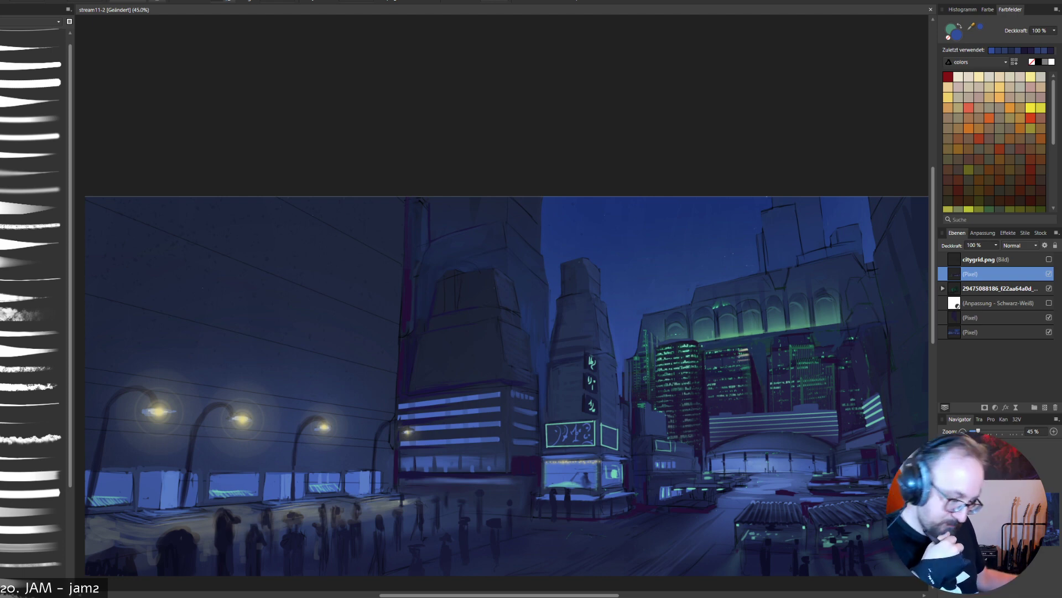
left_click_drag(700, 422, 690, 508)
key("ctrl+z")
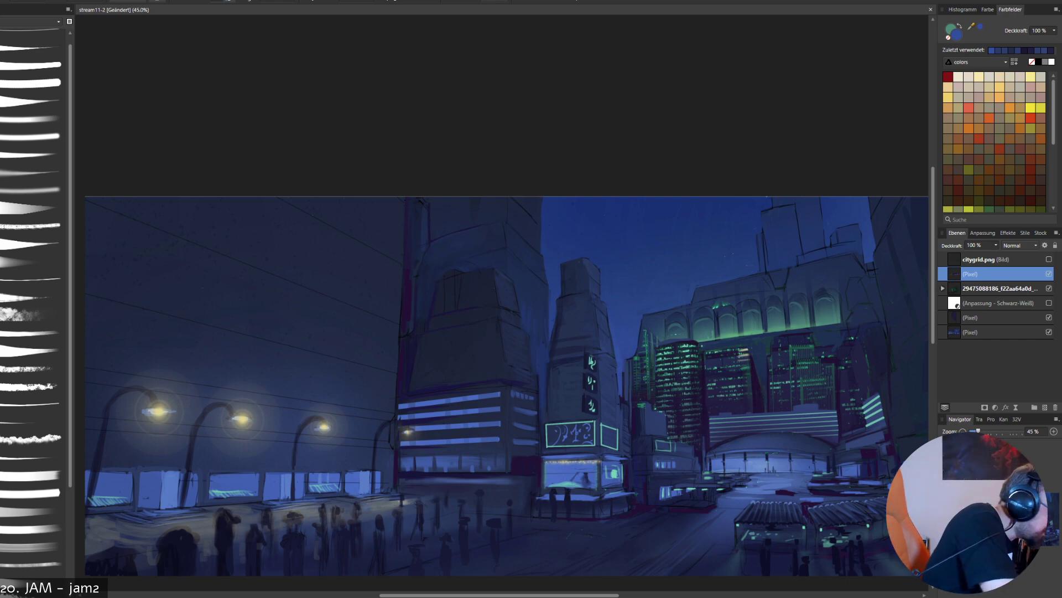
left_click_drag(637, 326, 635, 385)
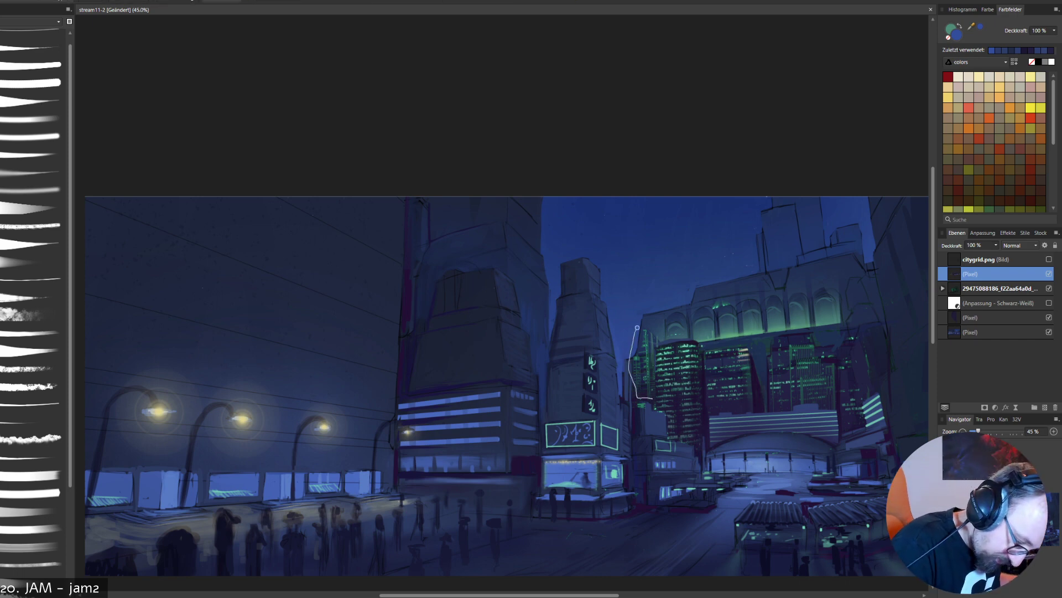
key("ctrl+z")
- Select the leftmost skyline towers freehand, excluding the low buildings in front, and brush a soft blue haze over their lower part
mouse_move(629, 335)
left_mouse_down()
mouse_move(630, 411)
mouse_move(640, 398)
left_mouse_up()
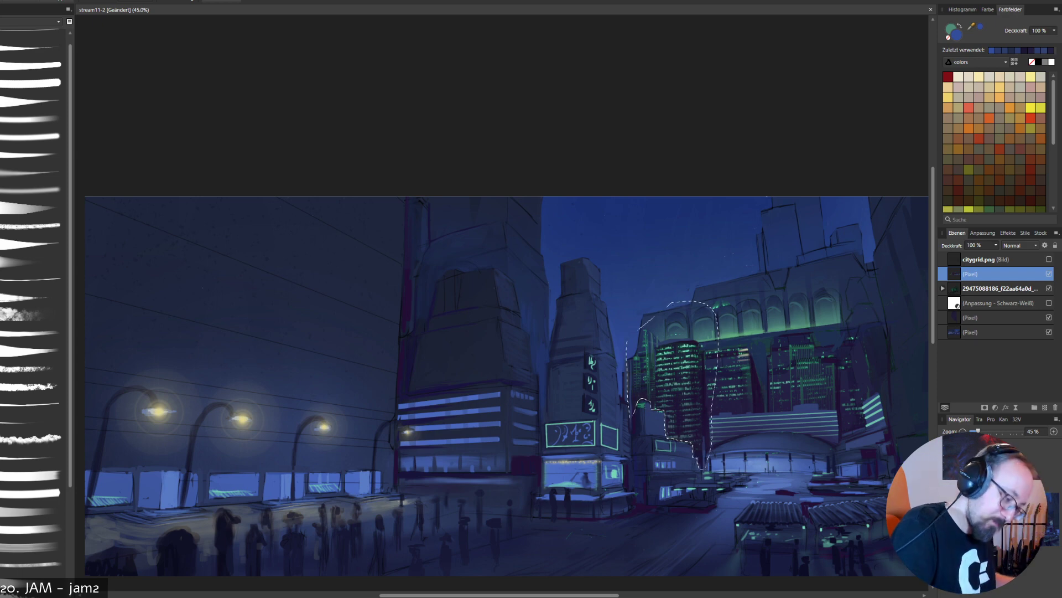
key("b")
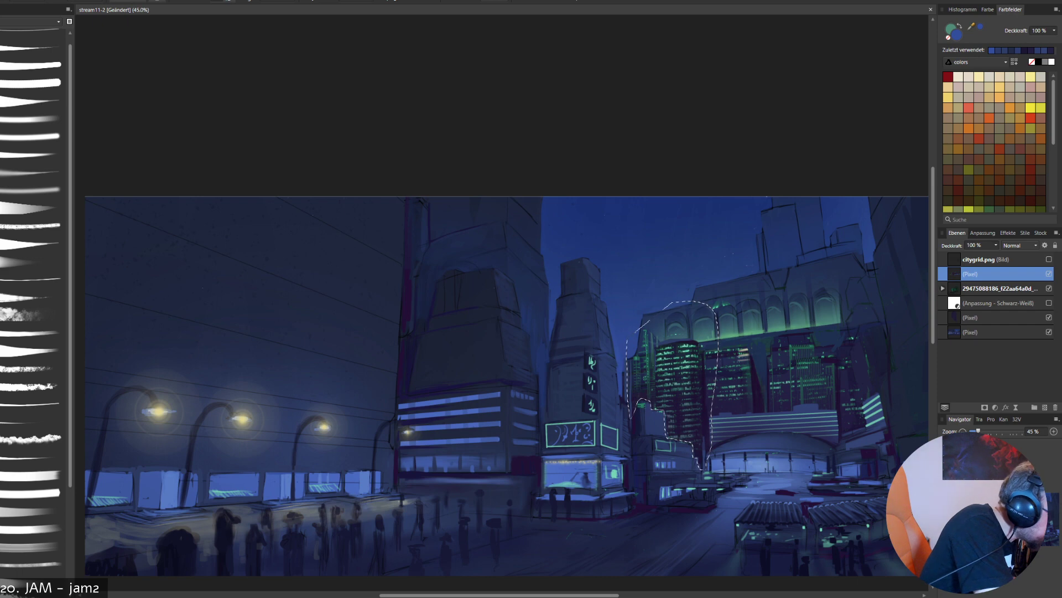
left_click(32, 189)
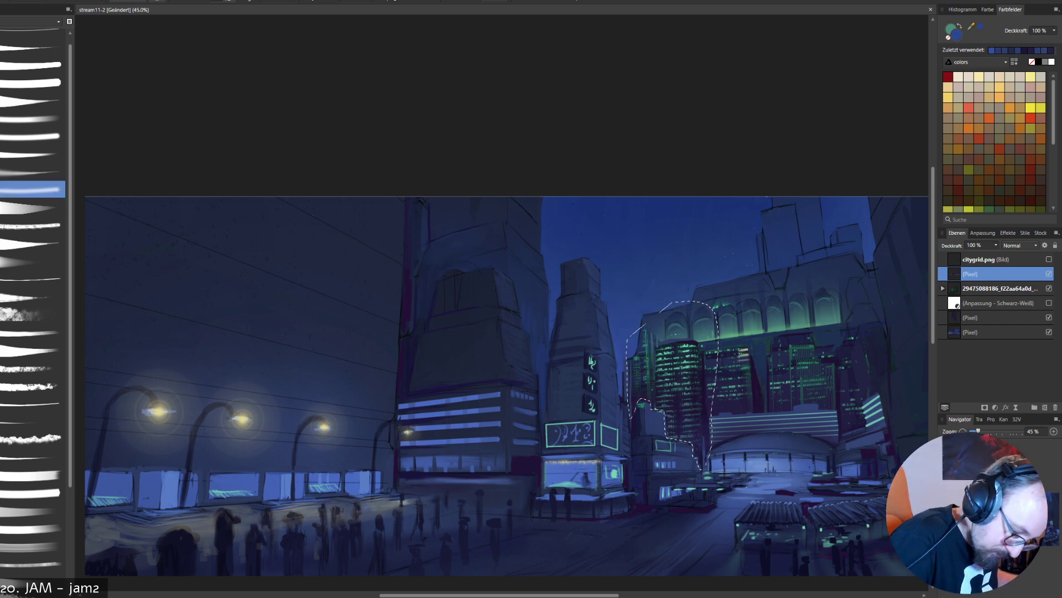
key("bracketright")
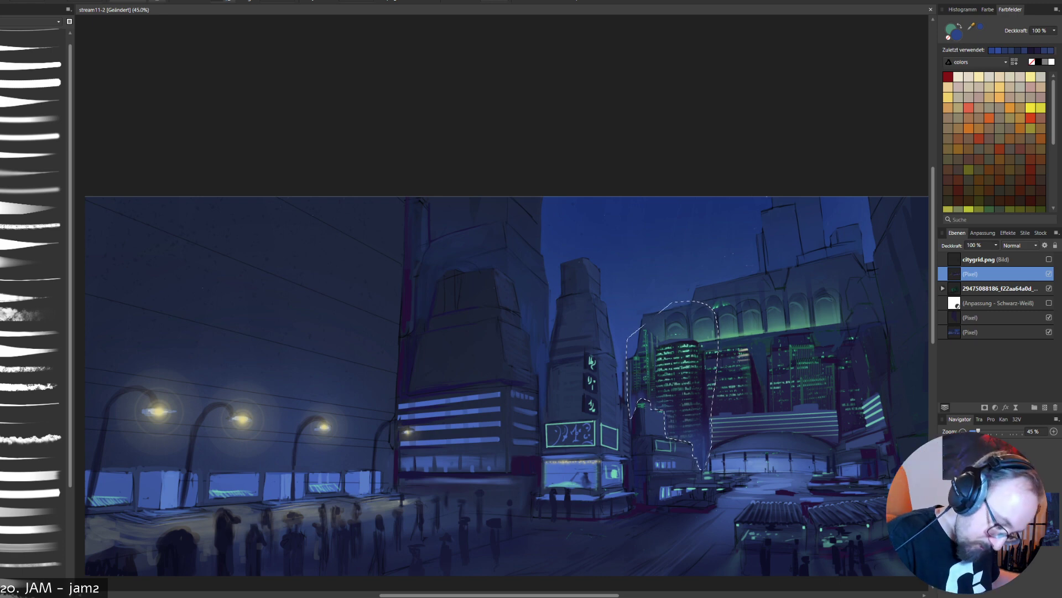
- Sample a lighter blue from the dome and brush a soft glow onto the round tower's base beside it, redoing the first stroke
left_click(736, 463, "alt")
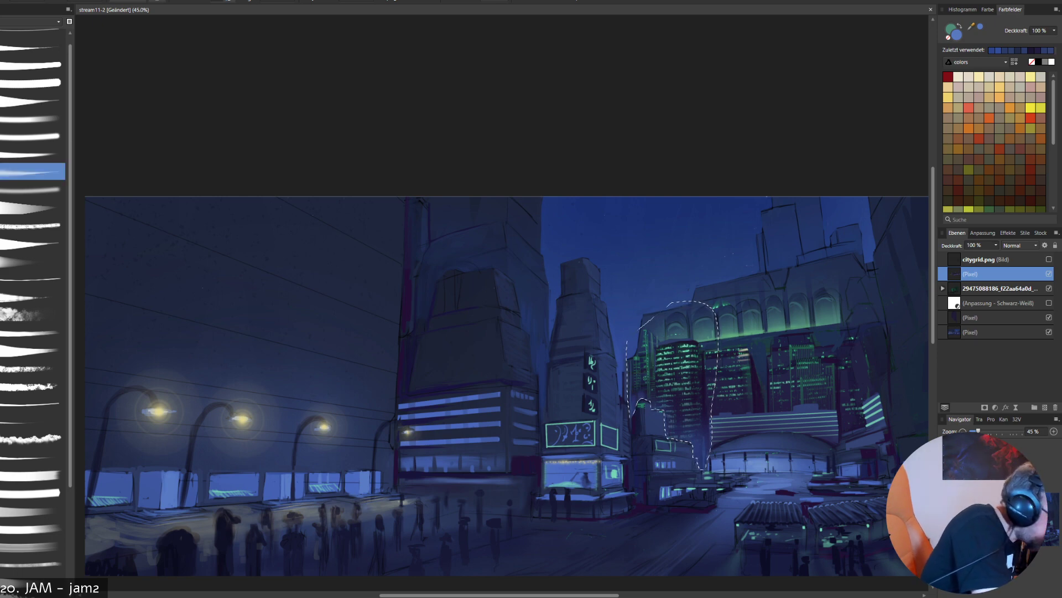
left_click_drag(699, 447, 706, 431)
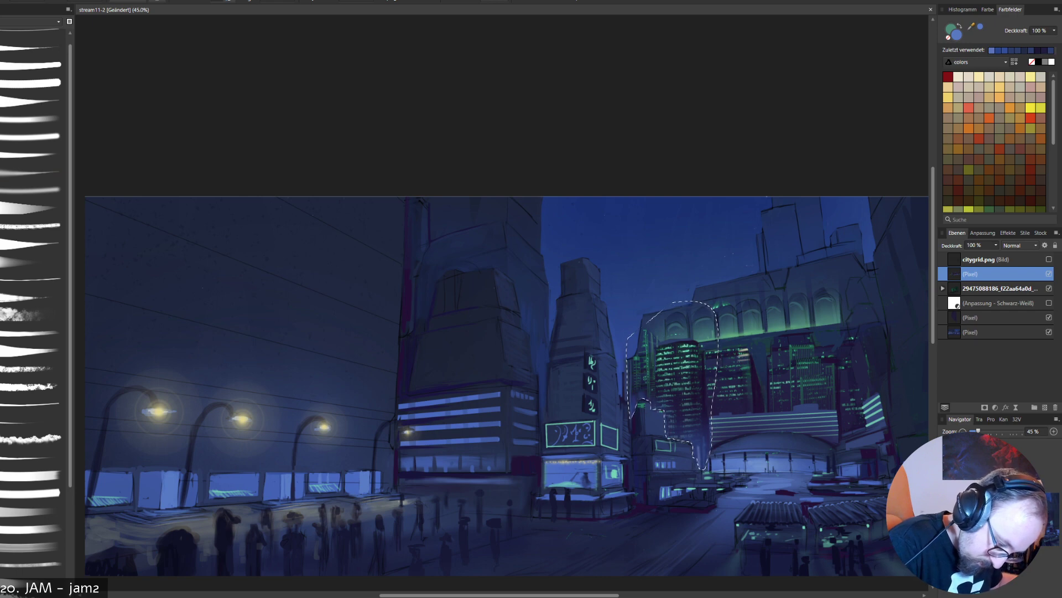
key("ctrl+z")
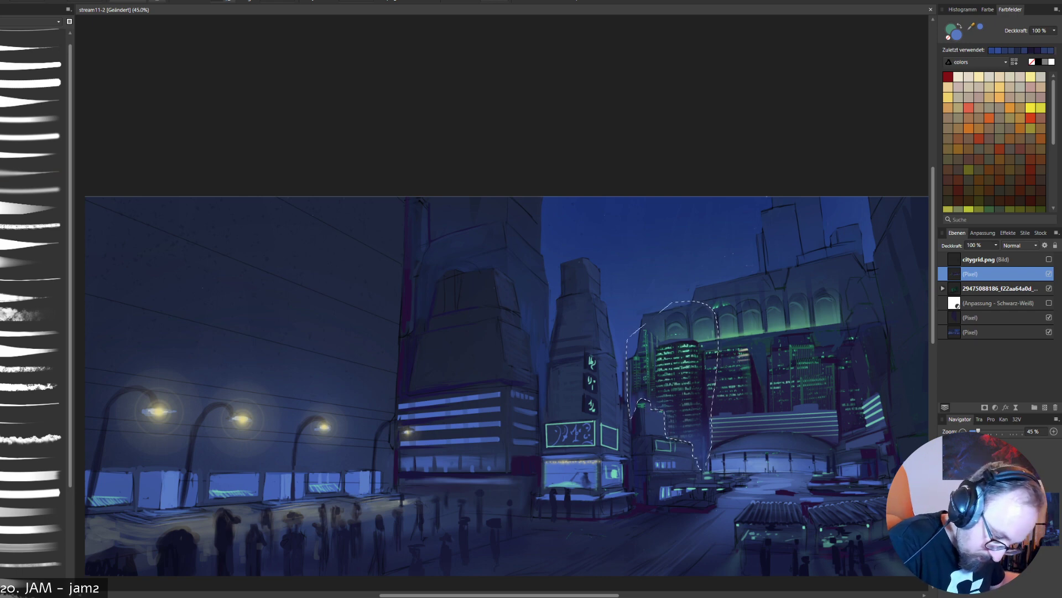
left_click_drag(703, 461, 702, 434)
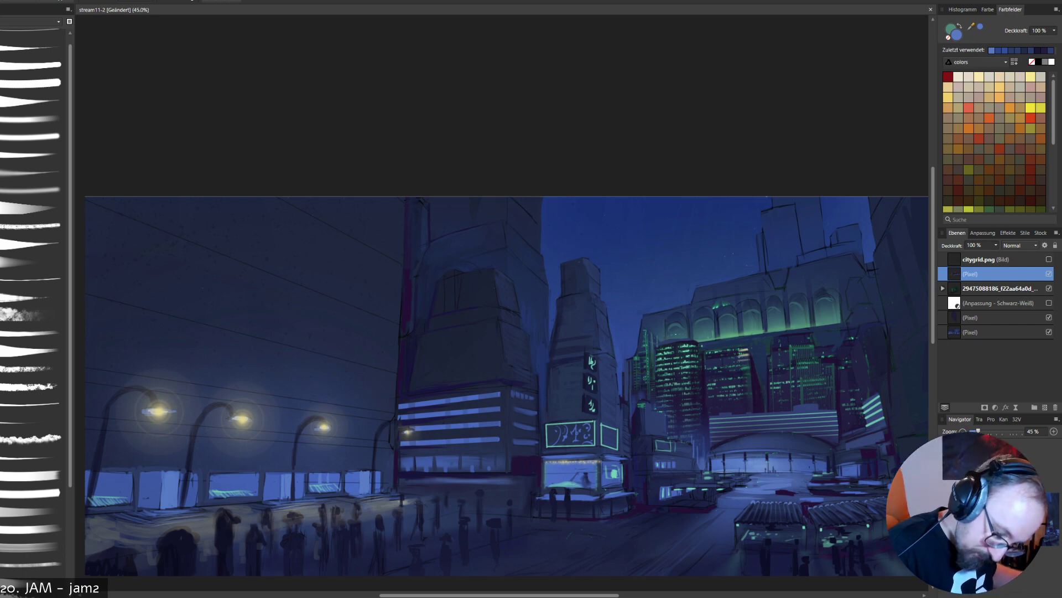
left_click(840, 434)
left_click(865, 427)
left_click(860, 401)
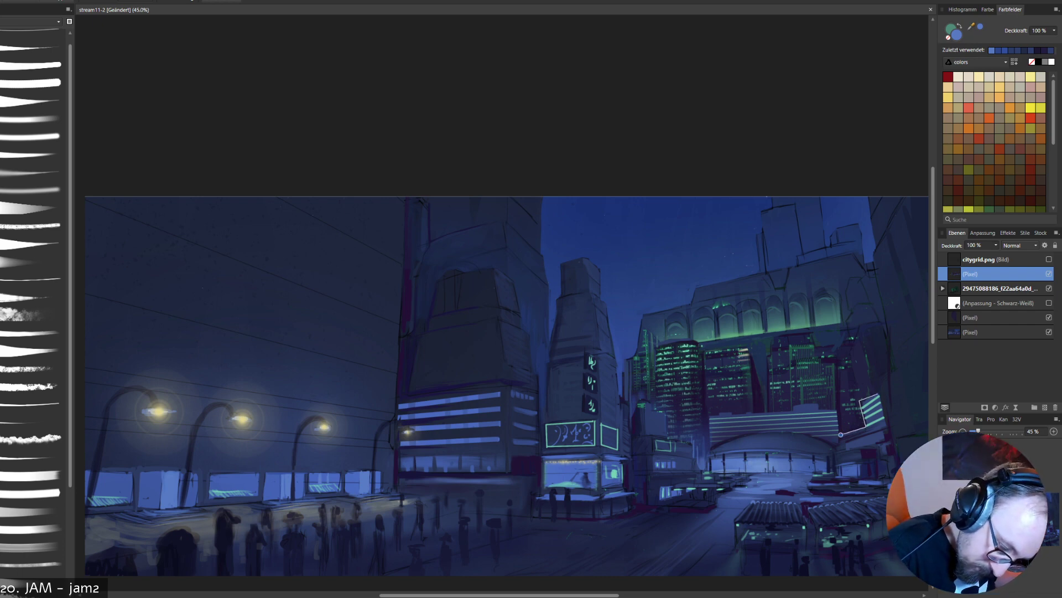
left_click(879, 393)
key("Escape")
- Outline a straight-edged selection along the left side and top of the dark tower above the right green-striped facade, and brush soft blue haze inside
left_click(849, 353)
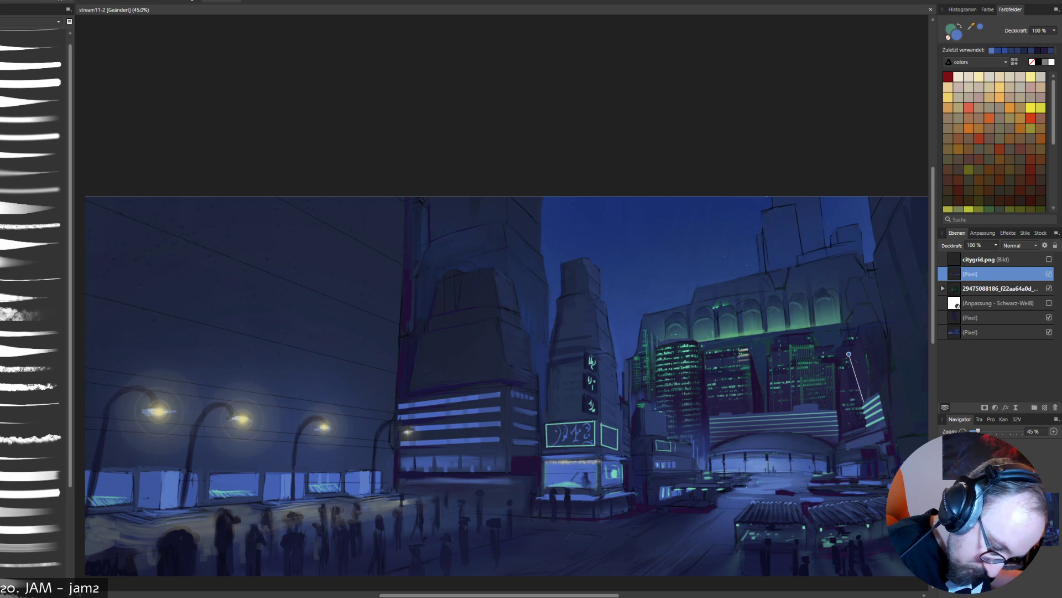
left_click(861, 403)
left_click(866, 425)
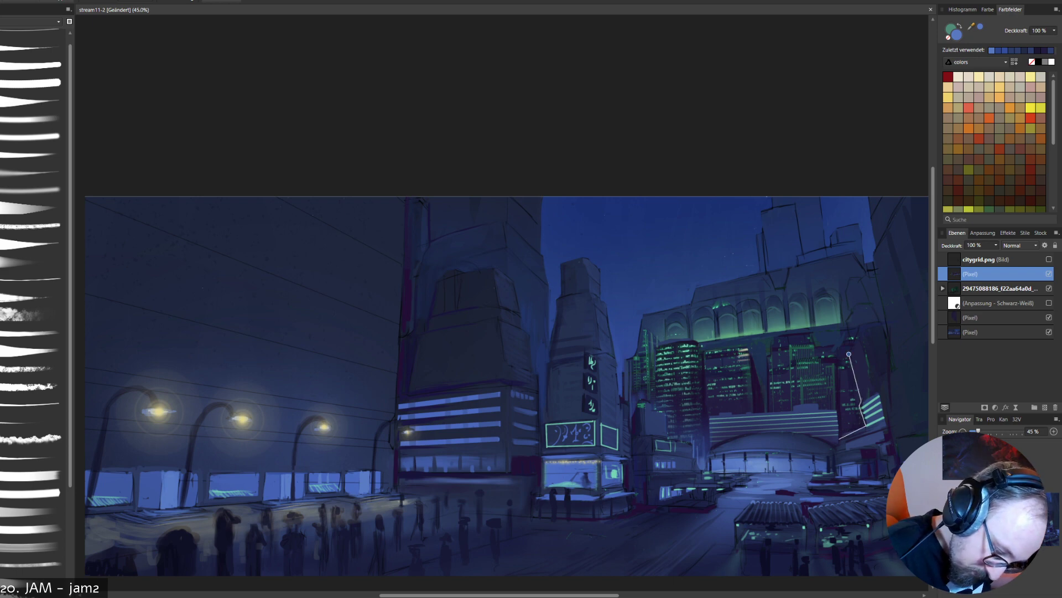
left_click(838, 439)
left_click(807, 336)
left_click(859, 295)
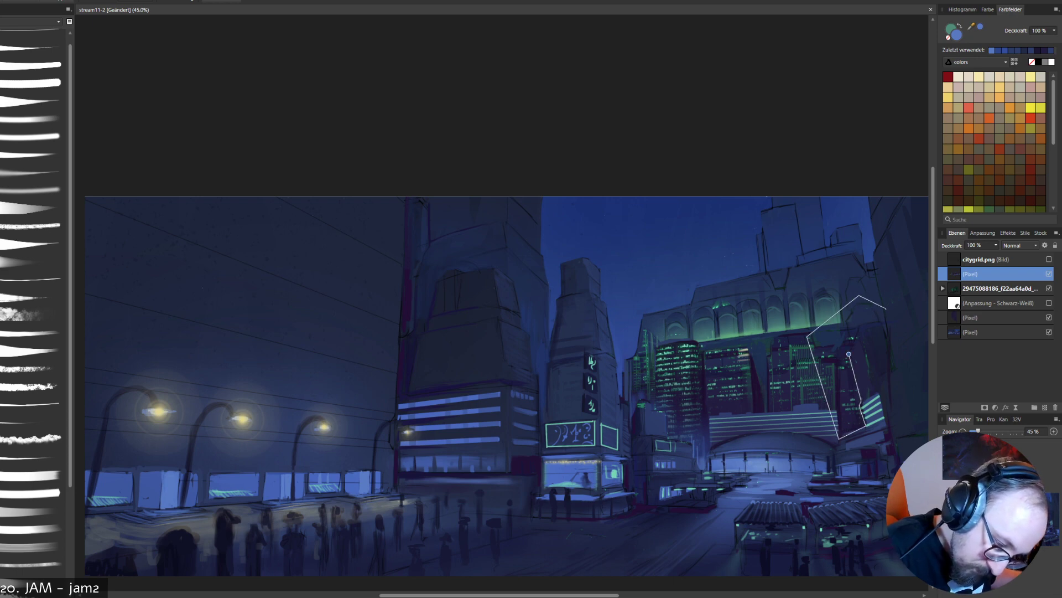
left_click(860, 324)
left_click(849, 354)
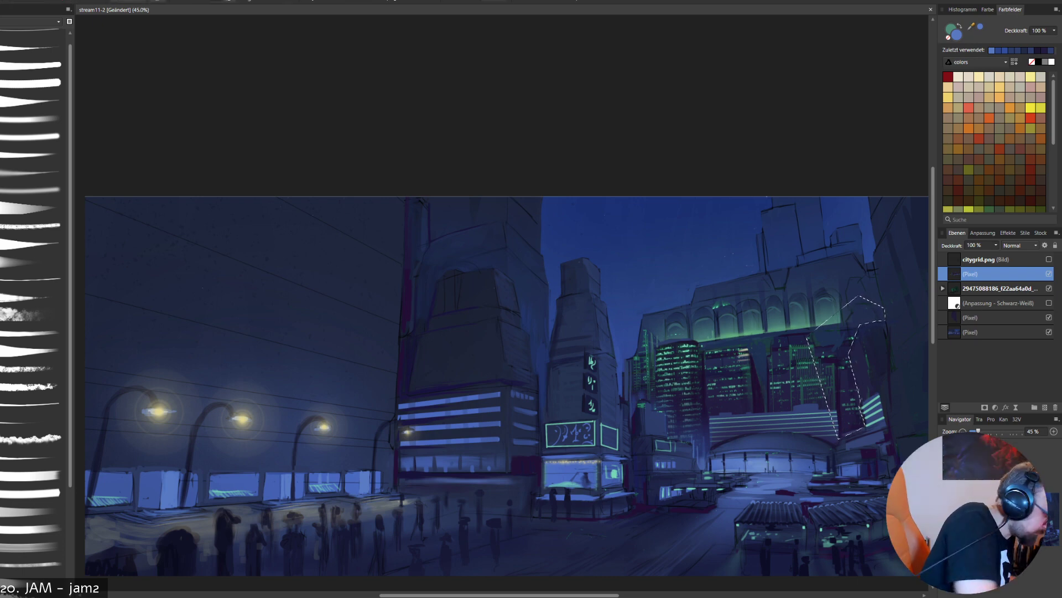
left_click(32, 189)
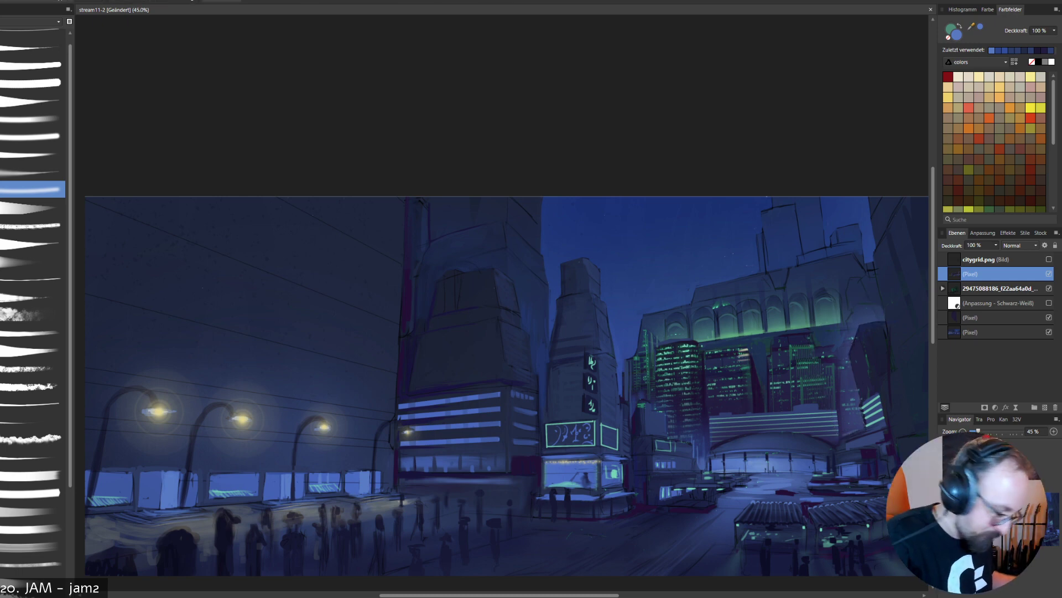
- Sample a dark blue from the dark tower, stroke it down the tower's left edge, and sample a lighter blue near the dome
key("i")
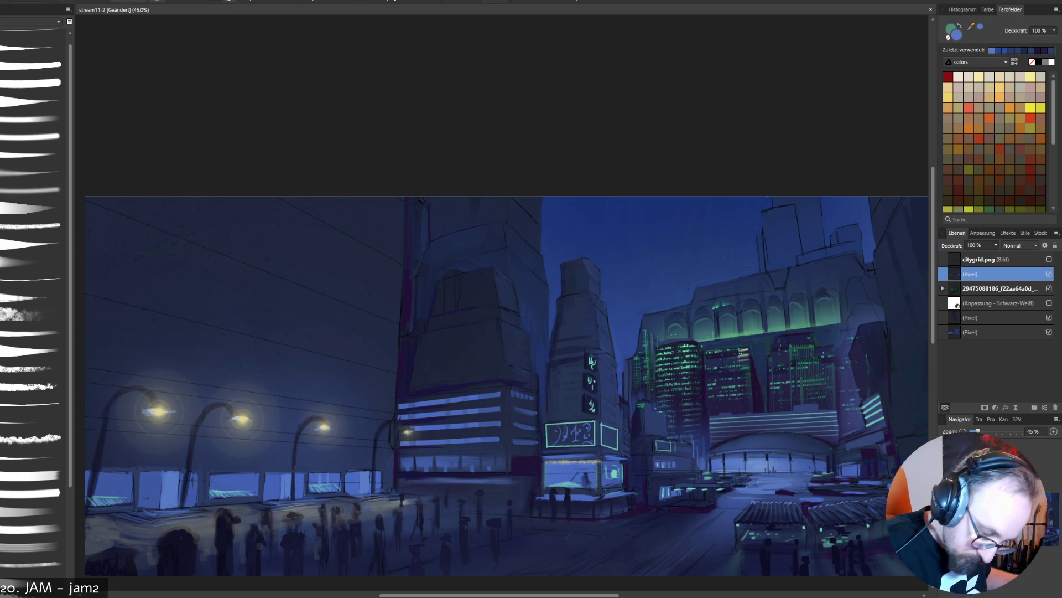
left_click(860, 380)
left_click_drag(838, 374, 837, 400)
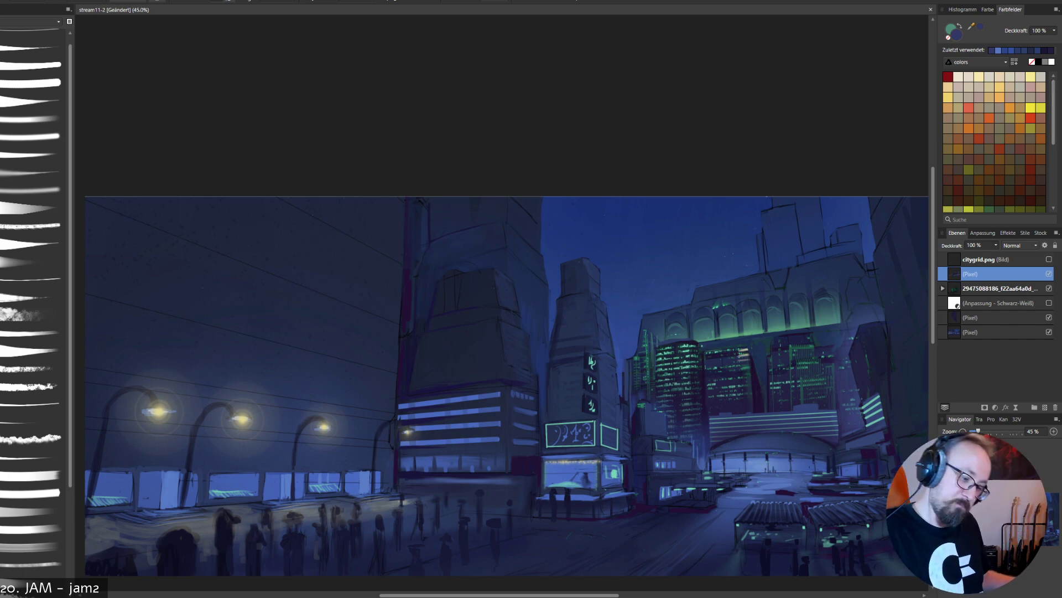
left_click(772, 466, "alt")
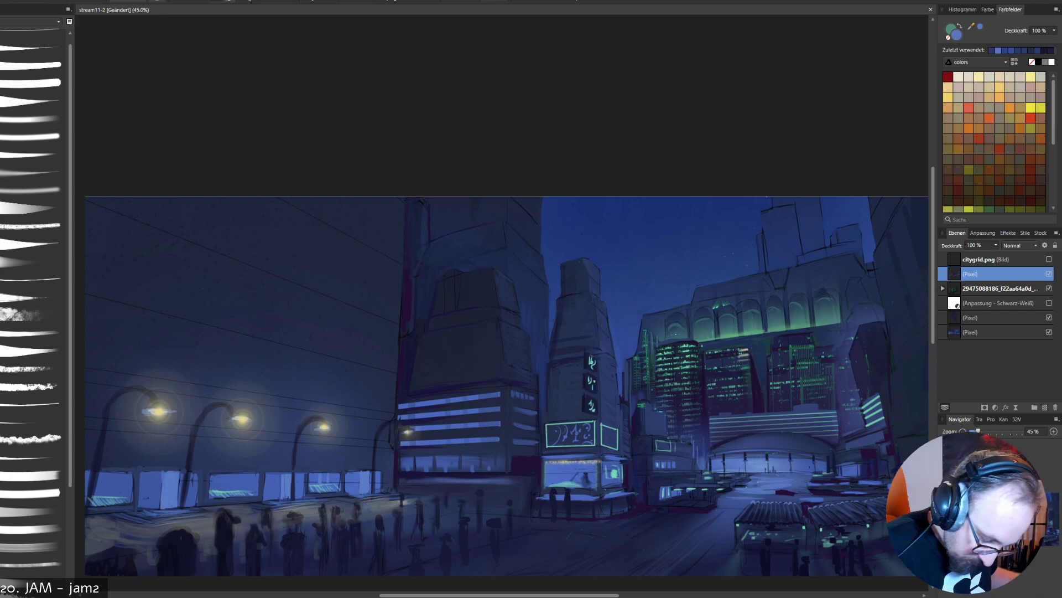
- On the skyline photo layer, try a stroke from the plaza across the dome, undo it, and switch to erasing with a hard tapered brush
left_click(1049, 288)
left_click(1049, 288)
left_click(1000, 289)
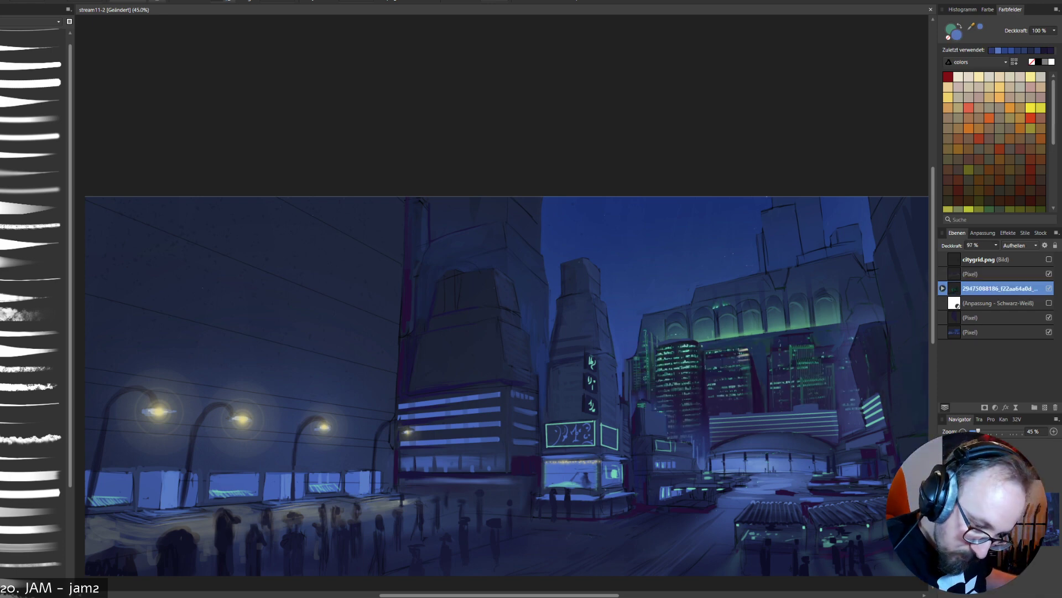
mouse_move(735, 493)
left_mouse_down()
mouse_move(762, 491)
mouse_move(767, 462)
mouse_move(794, 451)
left_mouse_up()
key("ctrl+z")
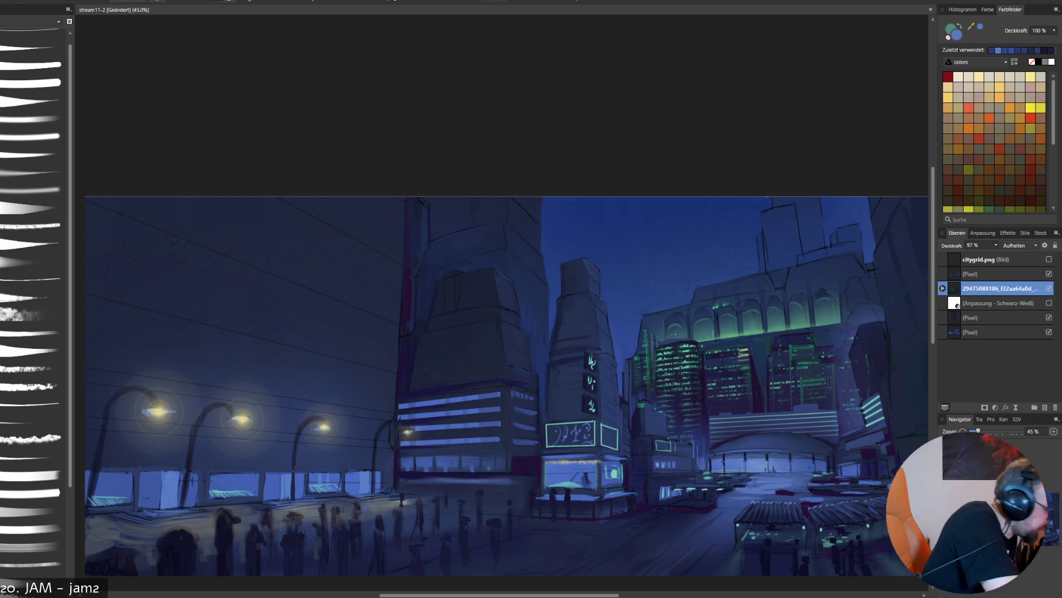
left_click(33, 243)
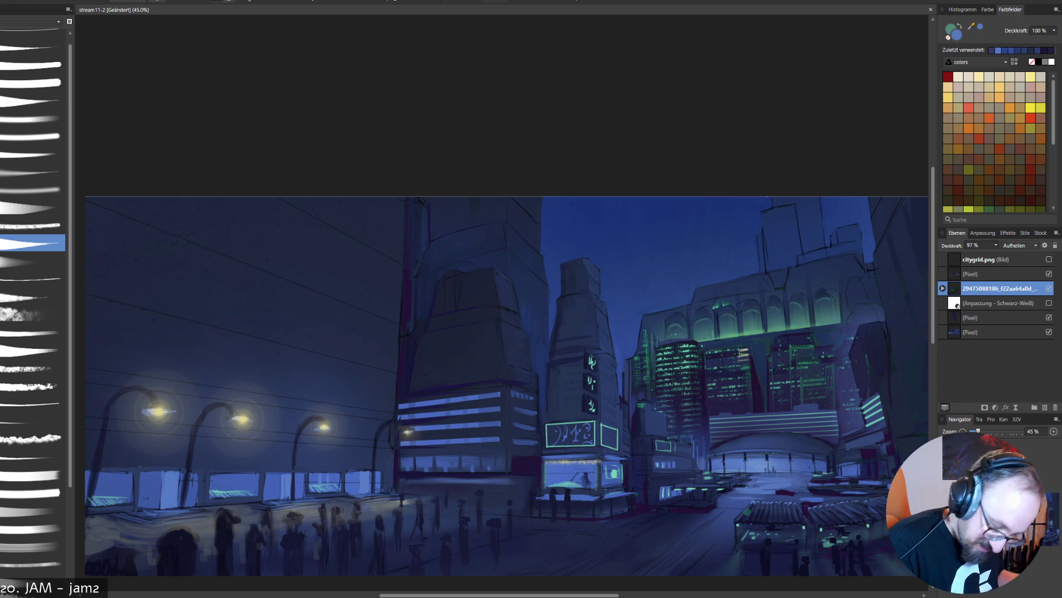
key("e")
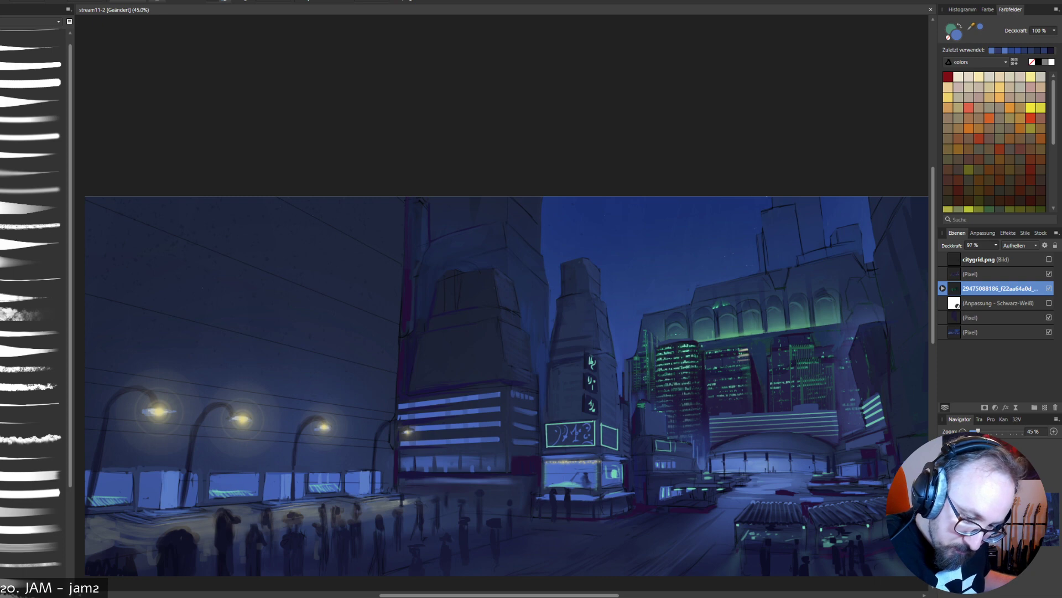
- Compare the painting with the overpainted pixel layer above the skyline photo hidden and shown
left_click(1049, 273)
left_click(1049, 274)
left_click(1049, 274)
left_click(1049, 274)
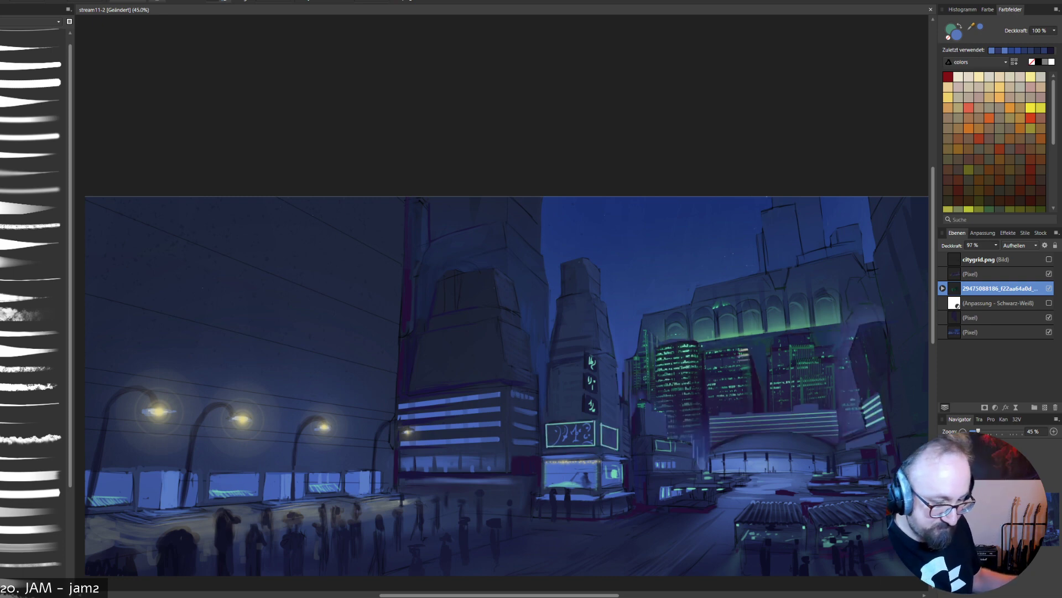
left_click(1049, 274)
left_click(1049, 274)
left_click(1049, 274)
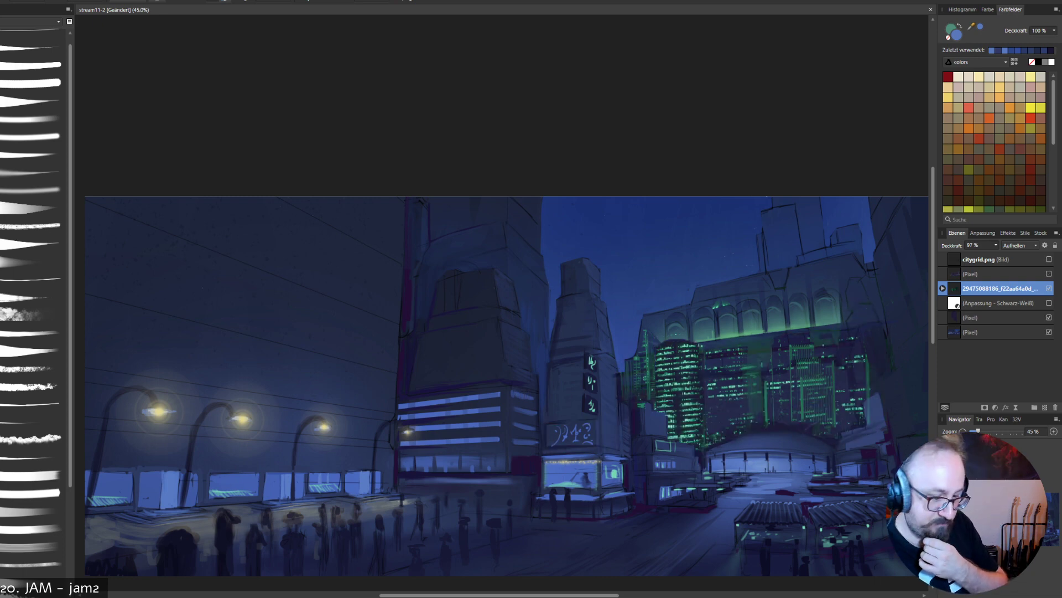
left_click(1049, 273)
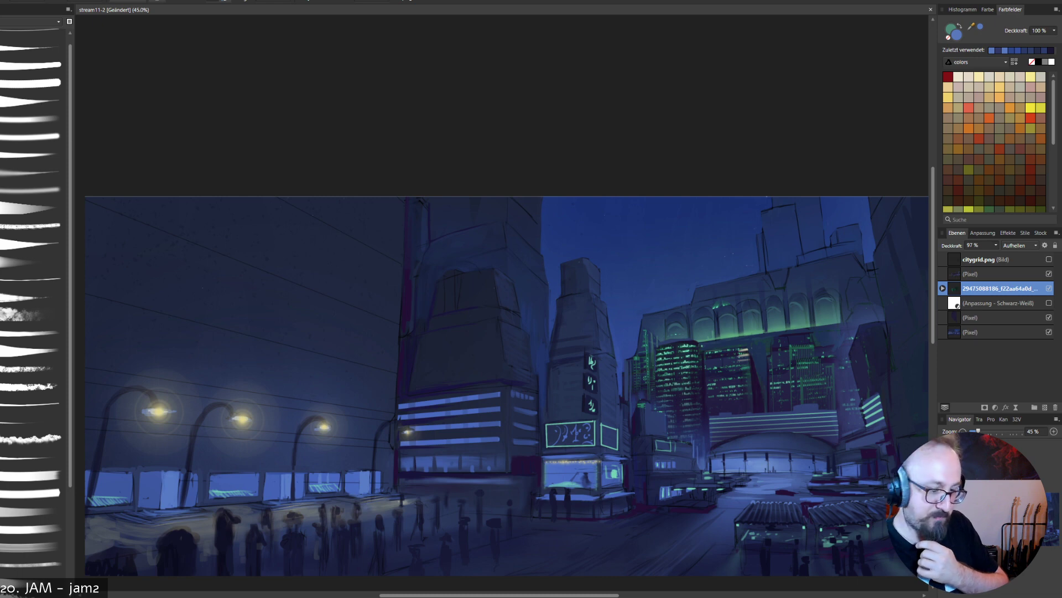
- Set the overpainted pixel layer's blend mode to Farben abwedeln (Color Dodge)
left_click(995, 274)
left_click(1020, 245)
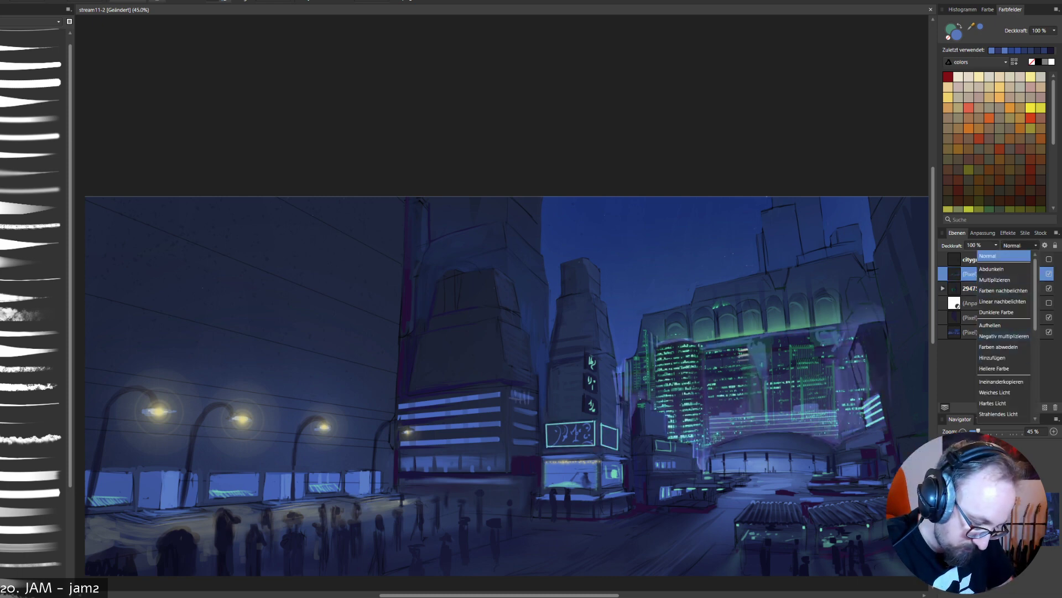
left_click(1000, 346)
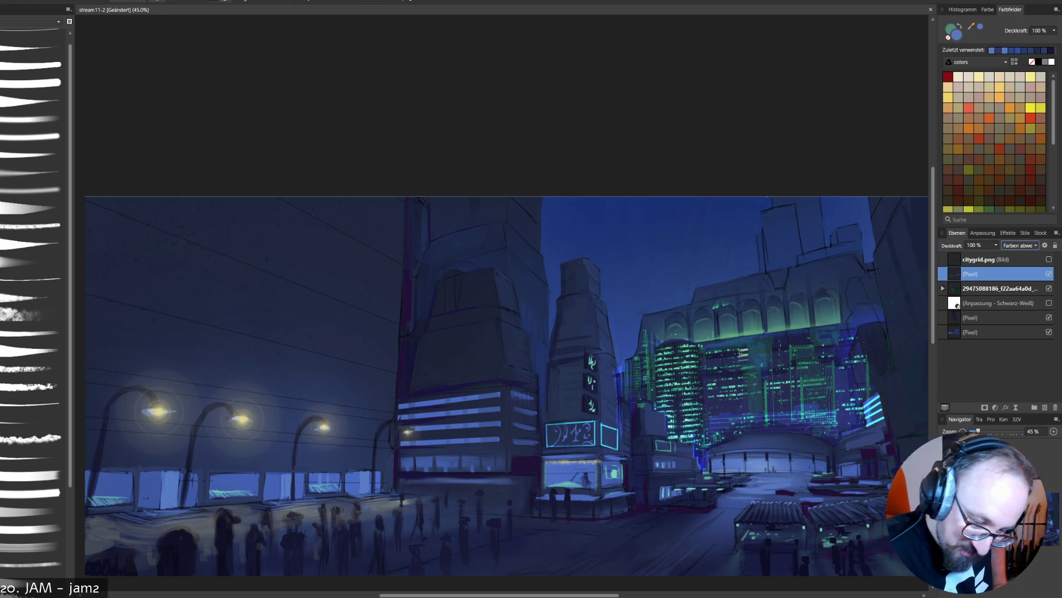
- Add a pixel layer above the overpainting and brush sampled blues around the dome's roof, undoing the last stroke beside the skyline base
left_click(1045, 407)
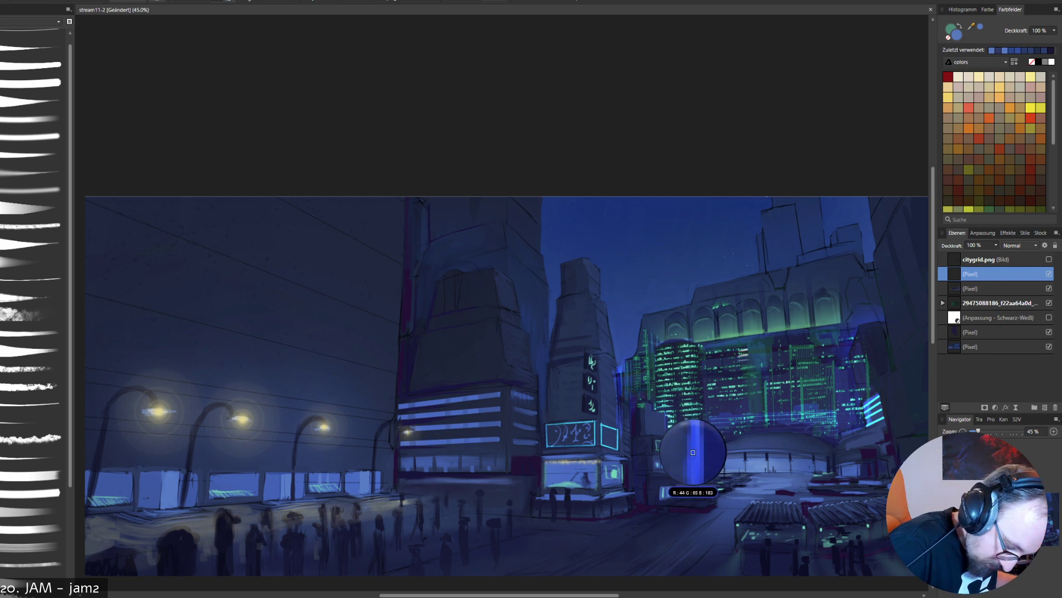
left_click(685, 445, "alt")
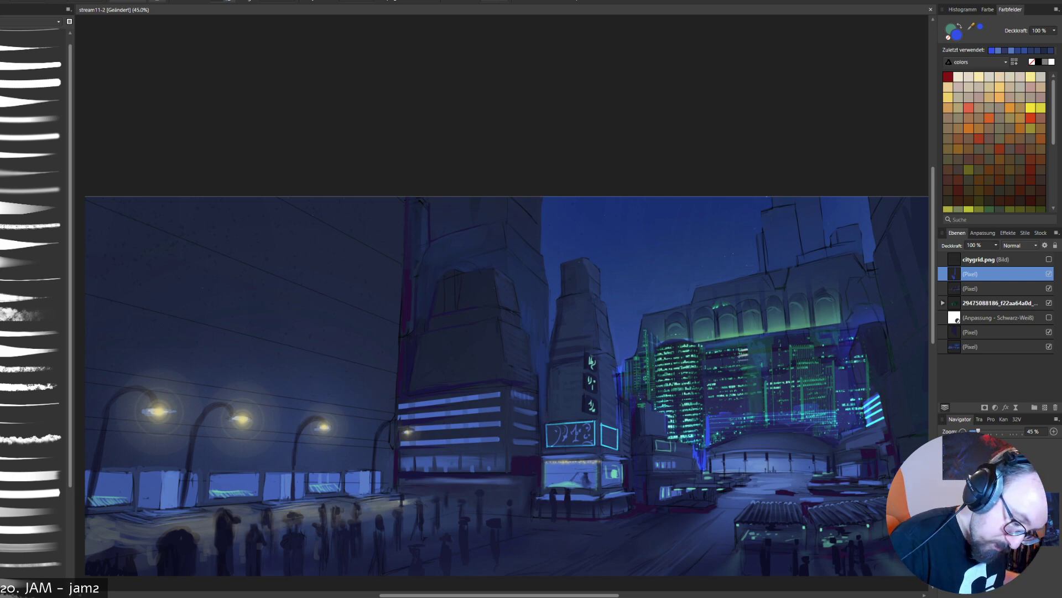
left_click(749, 427, "alt")
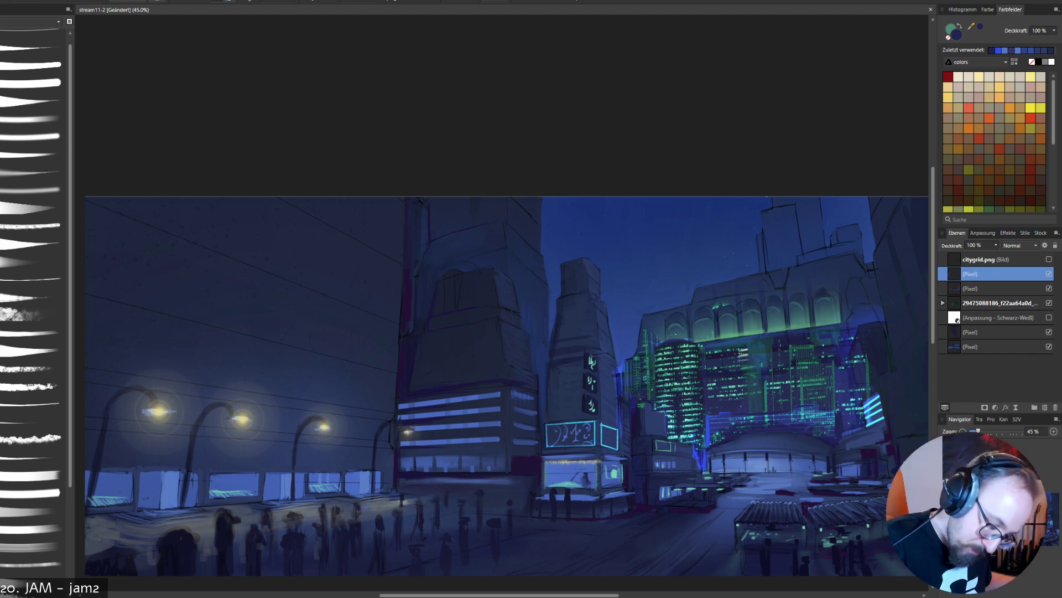
left_click(759, 435, "alt")
left_click_drag(751, 429, 791, 427)
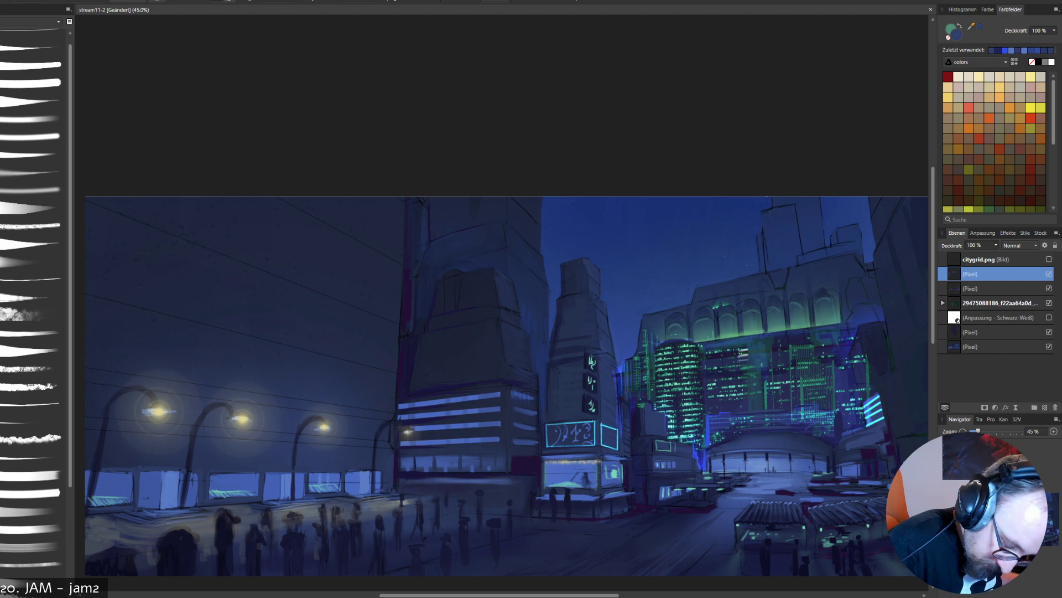
left_click(783, 403, "alt")
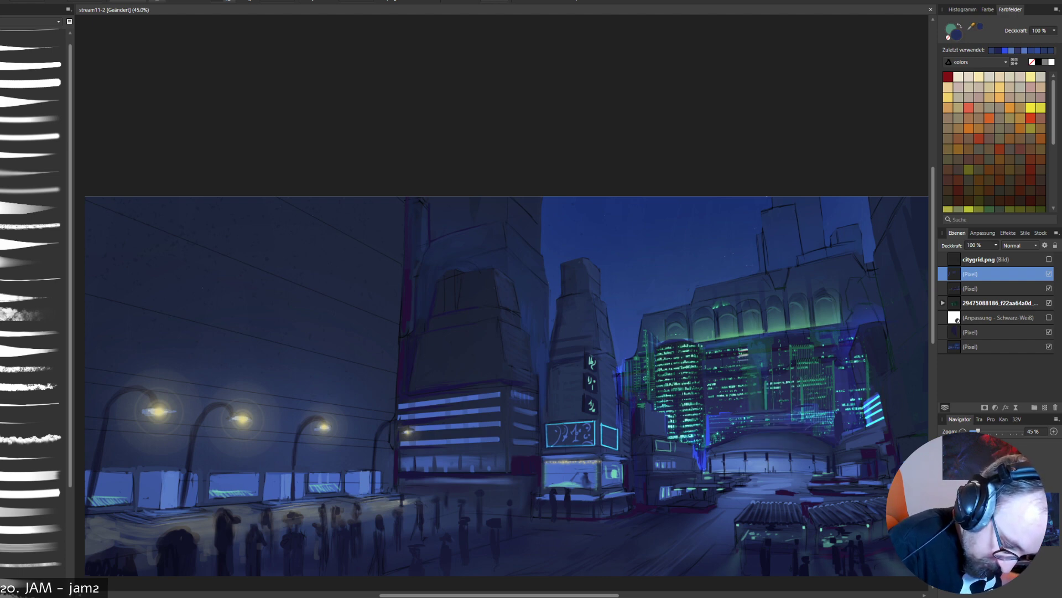
left_click_drag(792, 409, 817, 410)
key("ctrl+z")
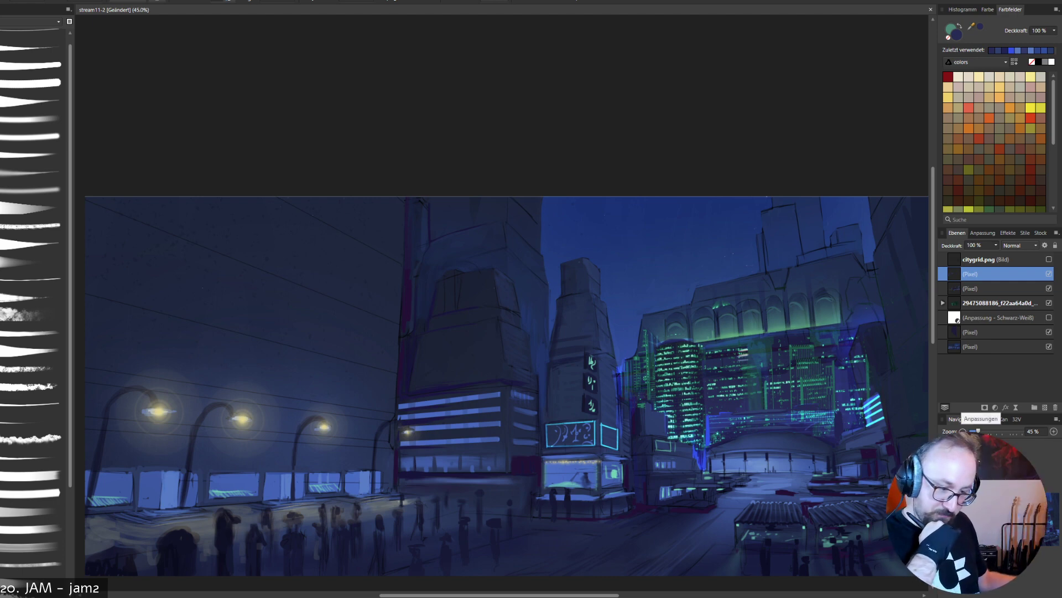
- Hide the newly added top pixel layer and check the image with the overpainted layer beneath it off and on
left_click(1049, 274)
left_click(1049, 274)
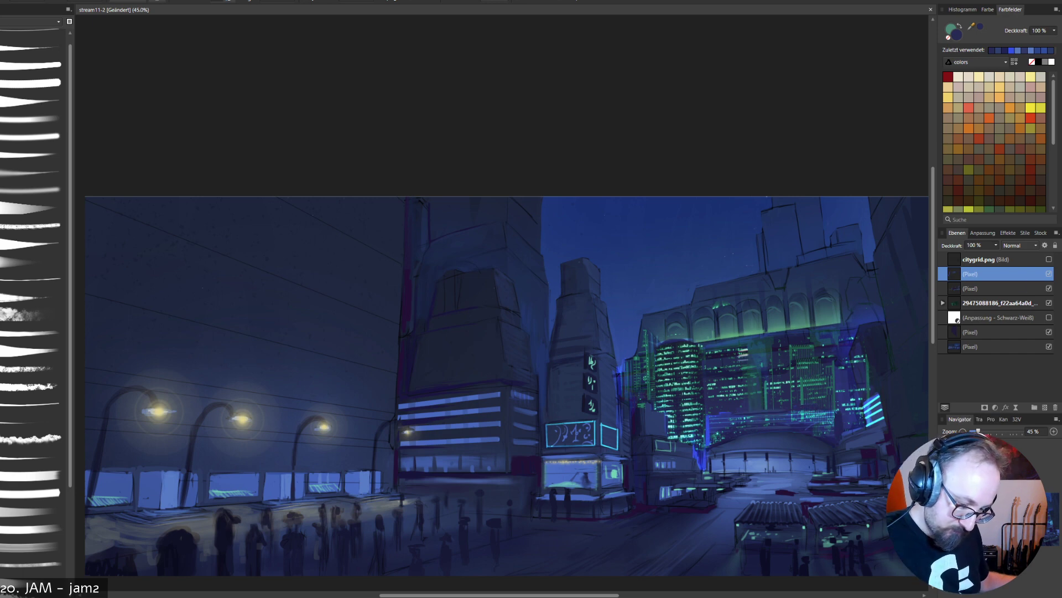
left_click(1049, 274)
left_click(1049, 288)
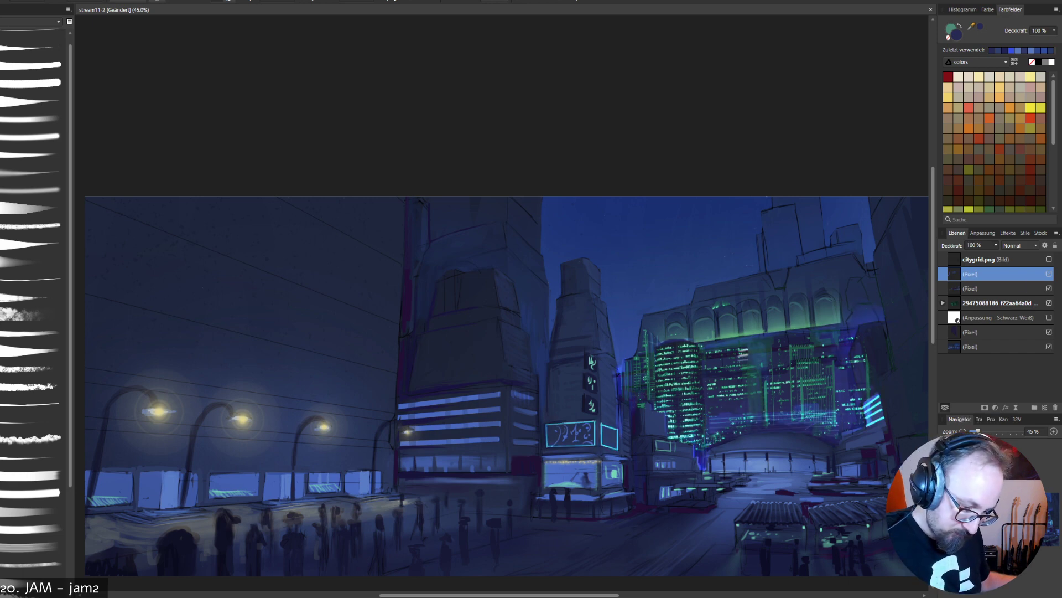
left_click(1049, 288)
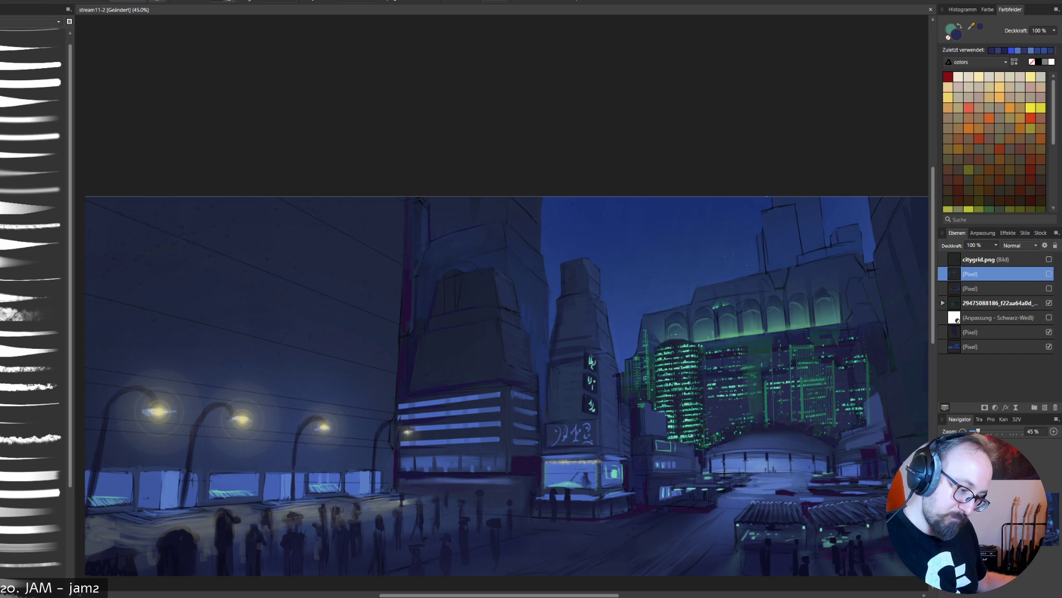
left_click(1049, 288)
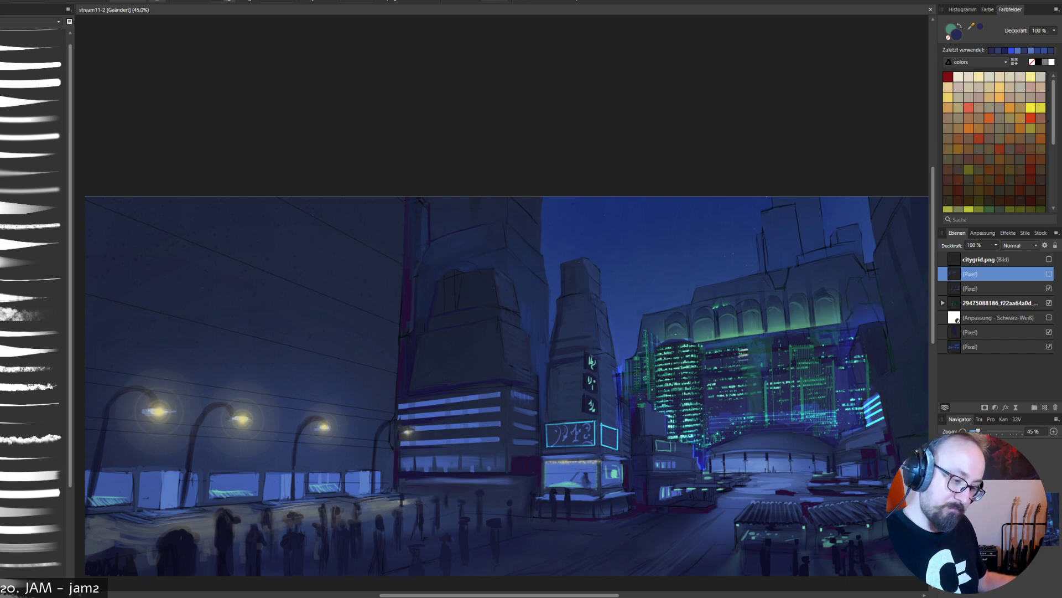
- Set the overpainted pixel layer's blend mode back to Normal
left_click(996, 288)
left_click(1020, 245)
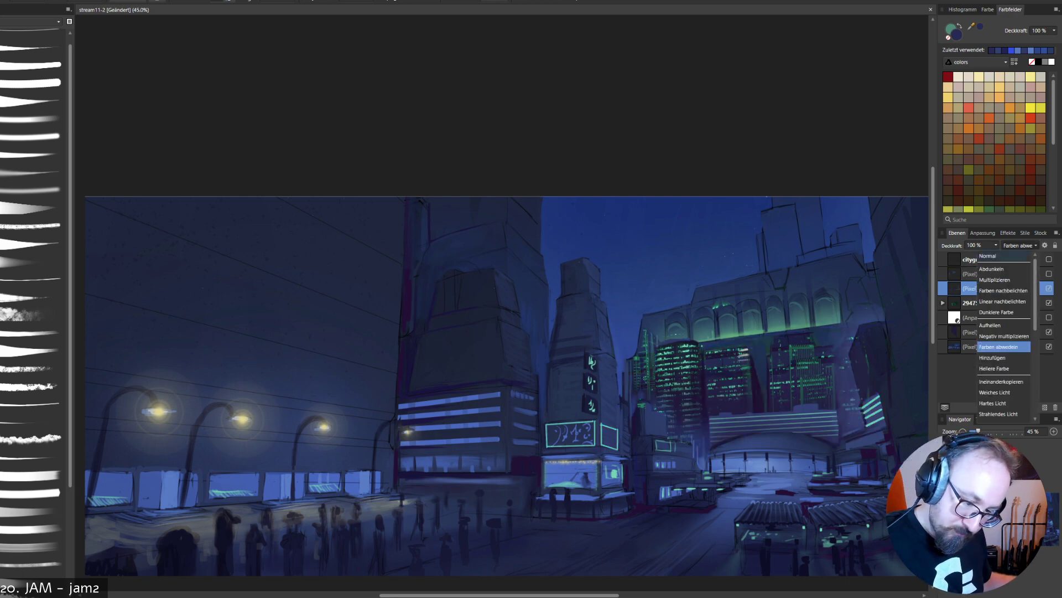
left_click(996, 256)
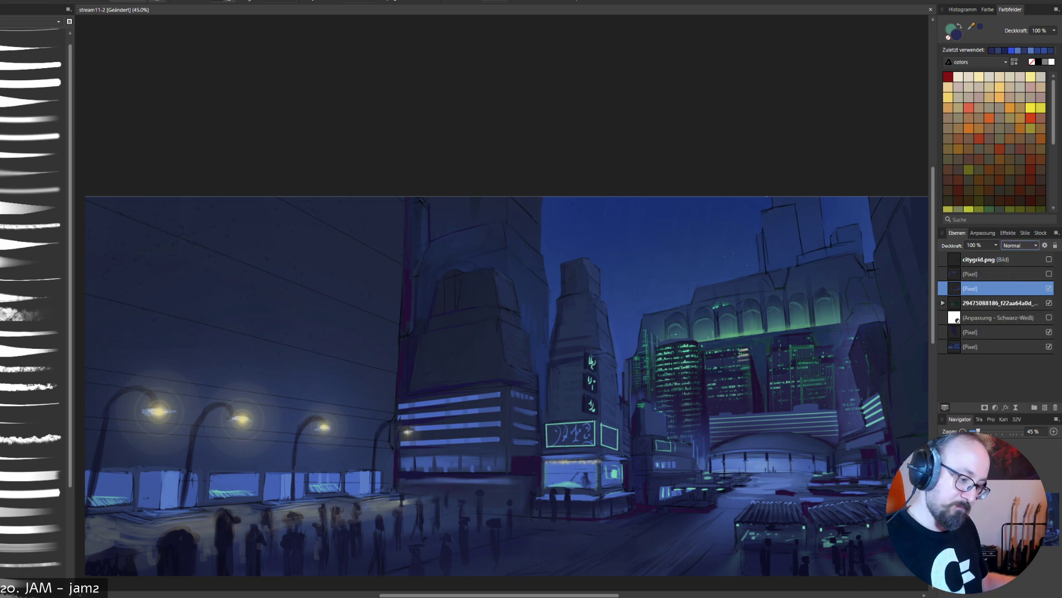
- Check the overpainted layer in Normal mode by toggling its visibility against the bare skyline photo
left_click(1049, 288)
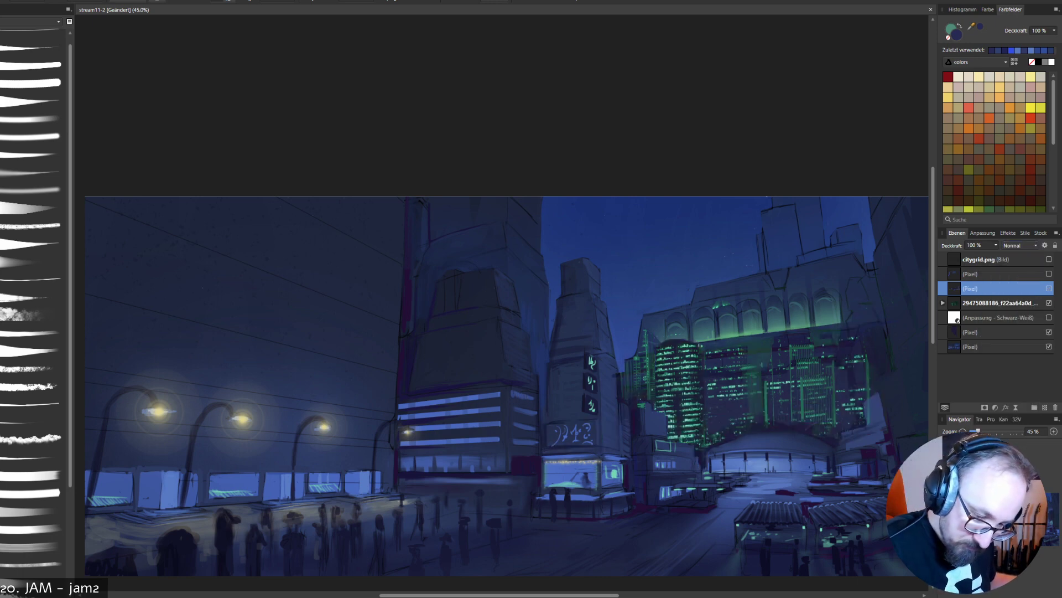
left_click(1049, 288)
left_click(1049, 288)
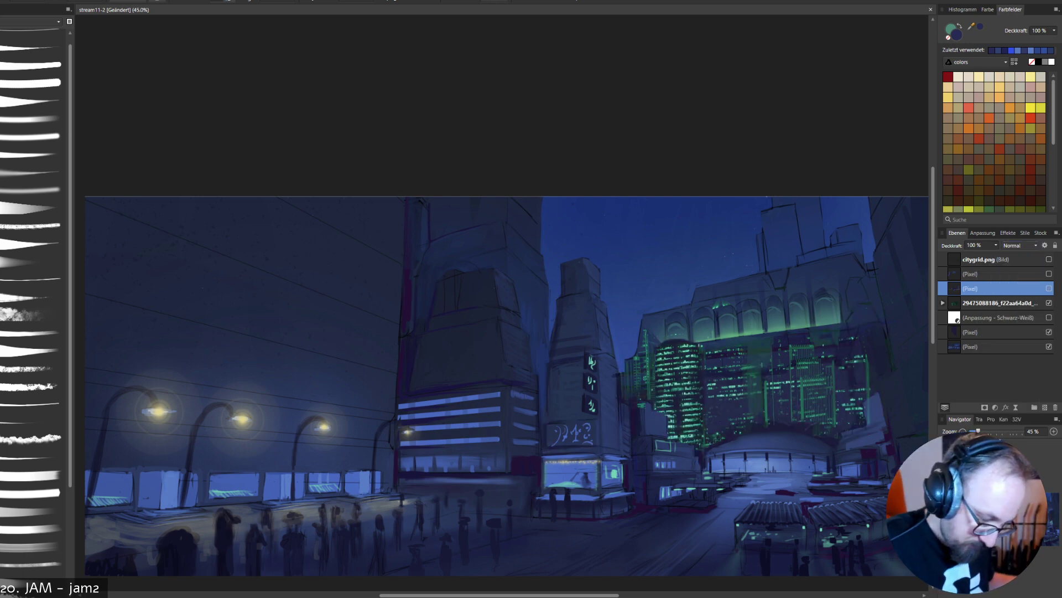
left_click(1049, 288)
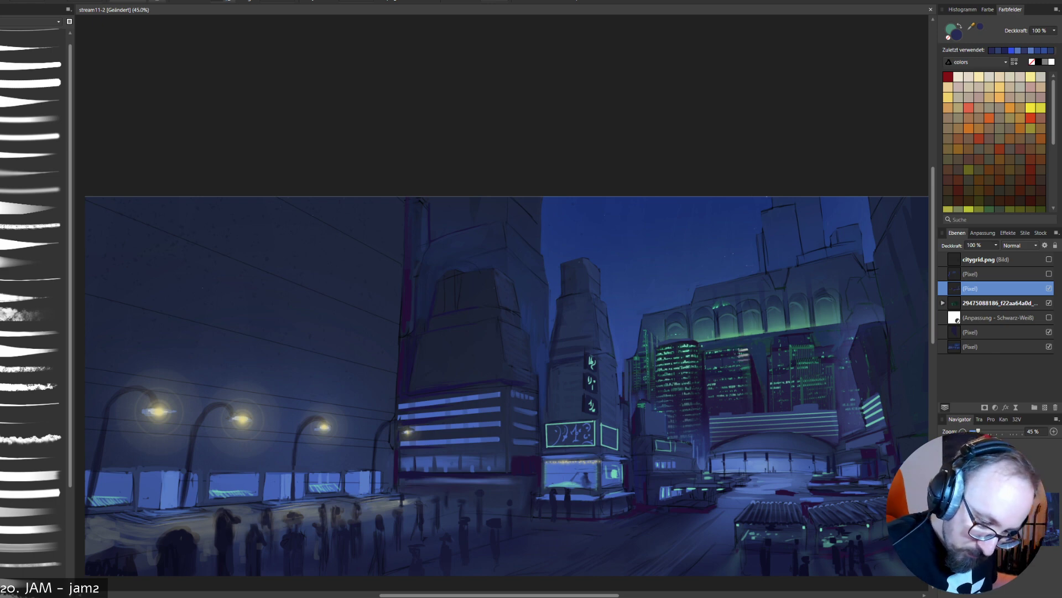
left_click(1049, 289)
left_click(1049, 288)
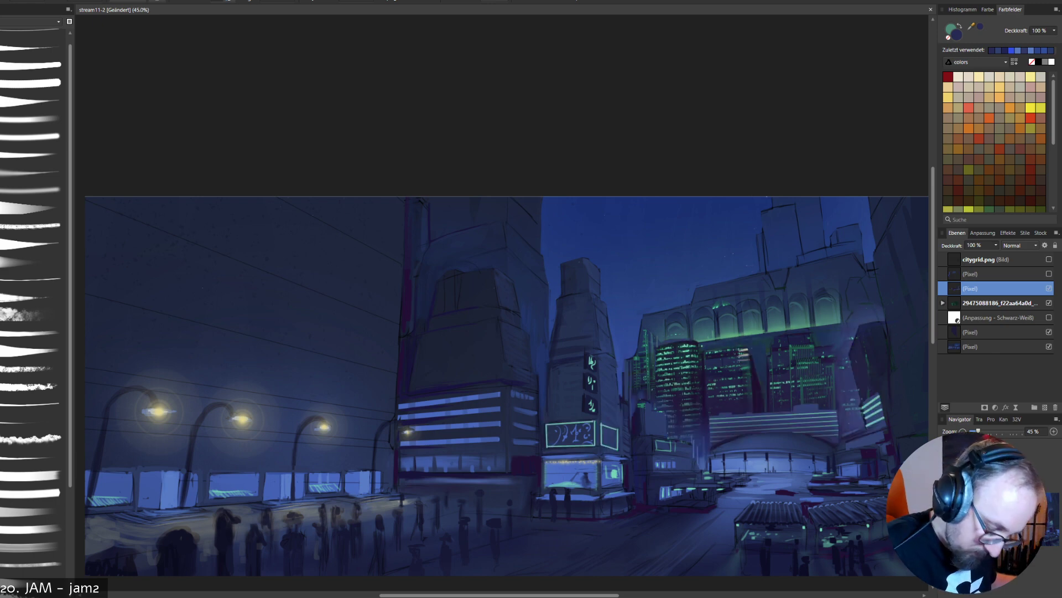
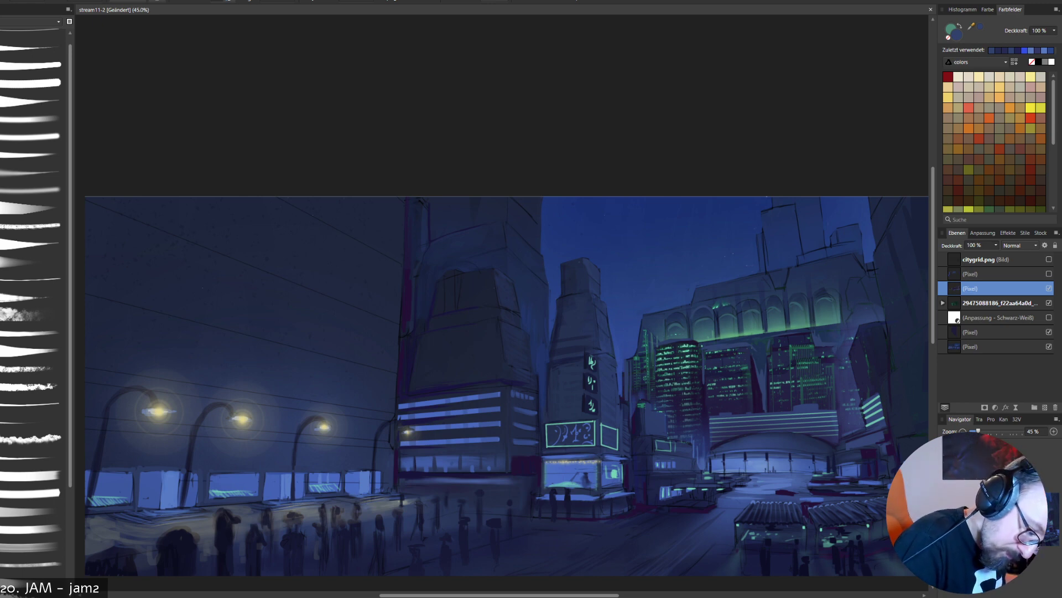
- Select the skyline photo layer and compare the painting with the photo hidden and shown
double_click(1000, 303)
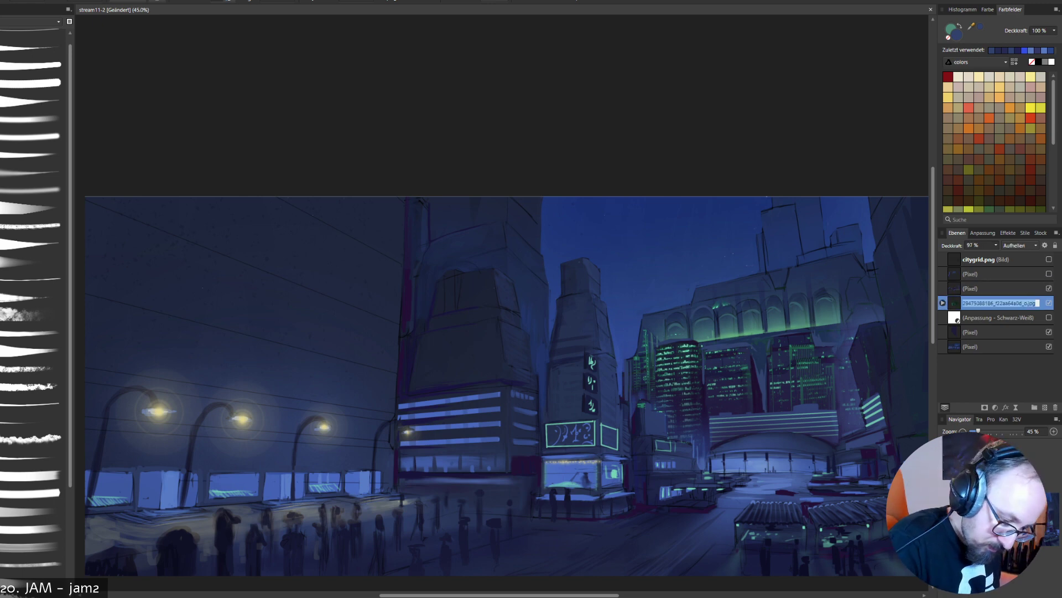
left_click(1049, 303)
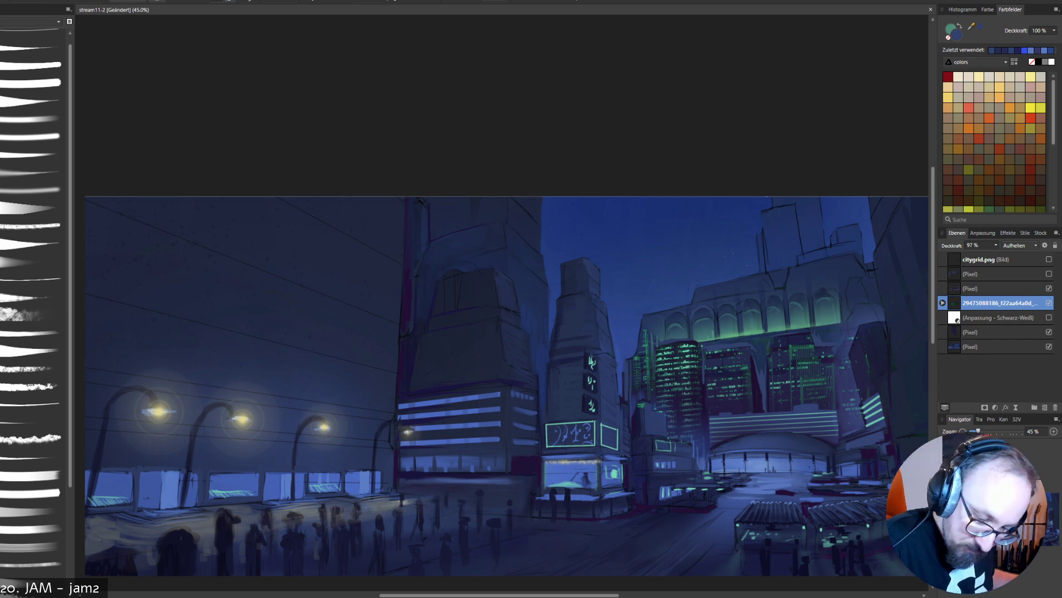
left_click(996, 289)
left_click(999, 302)
left_click(1049, 302)
left_click(1049, 302)
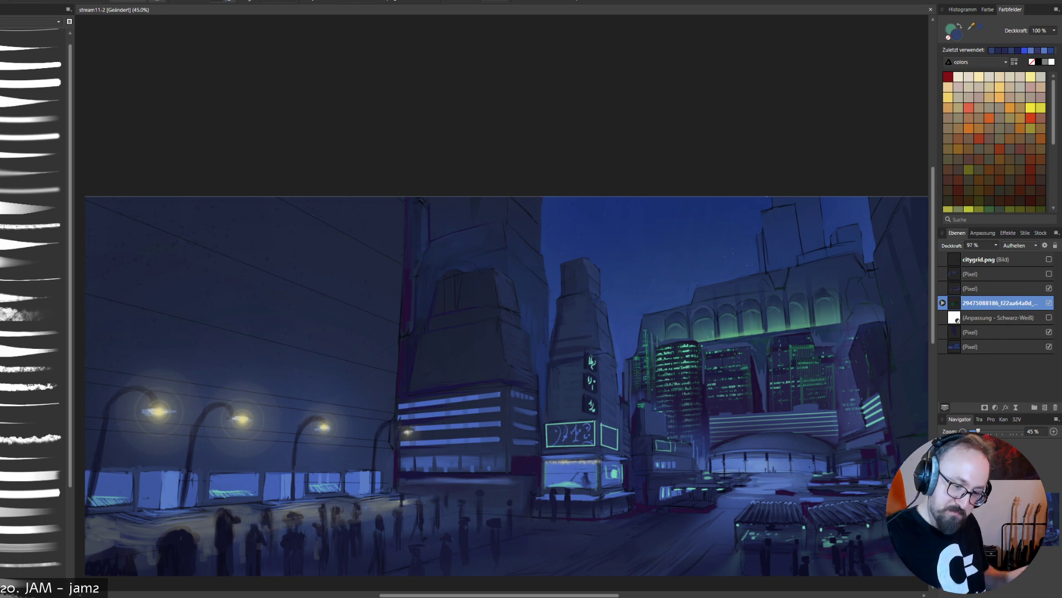
left_click(1049, 303)
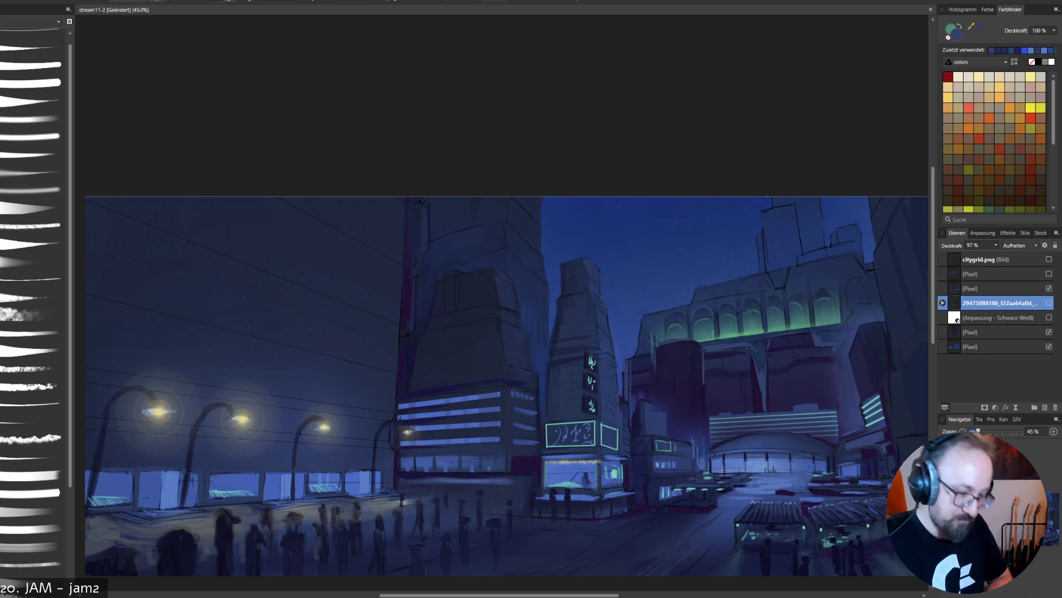
left_click(1049, 302)
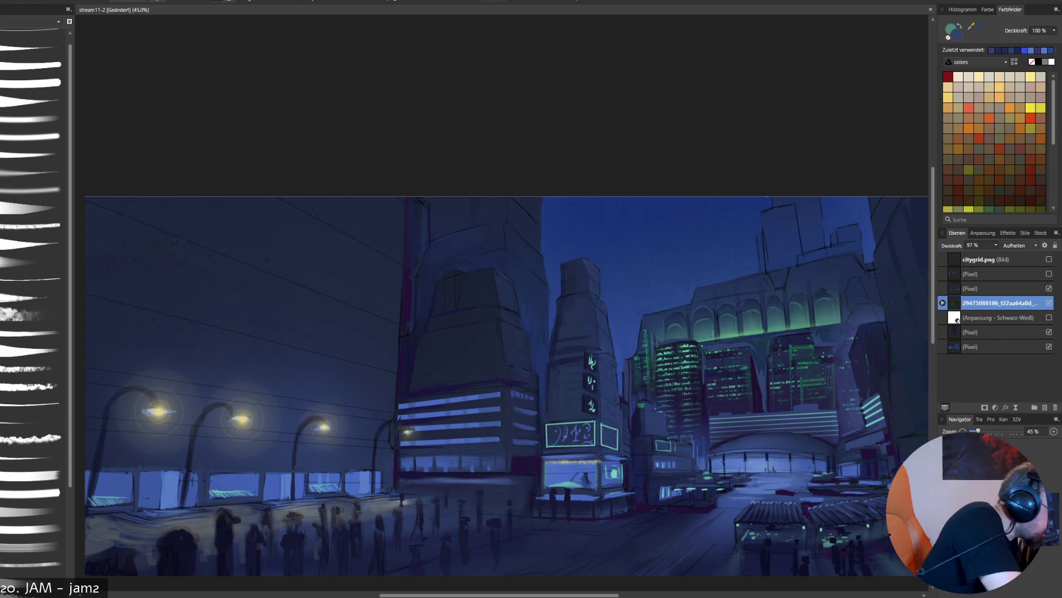
- Choose the tapered brush and sample pale green from the skyline's windows, with the photo layer briefly in Normal mode before restoring Aufhellen
left_click(33, 47)
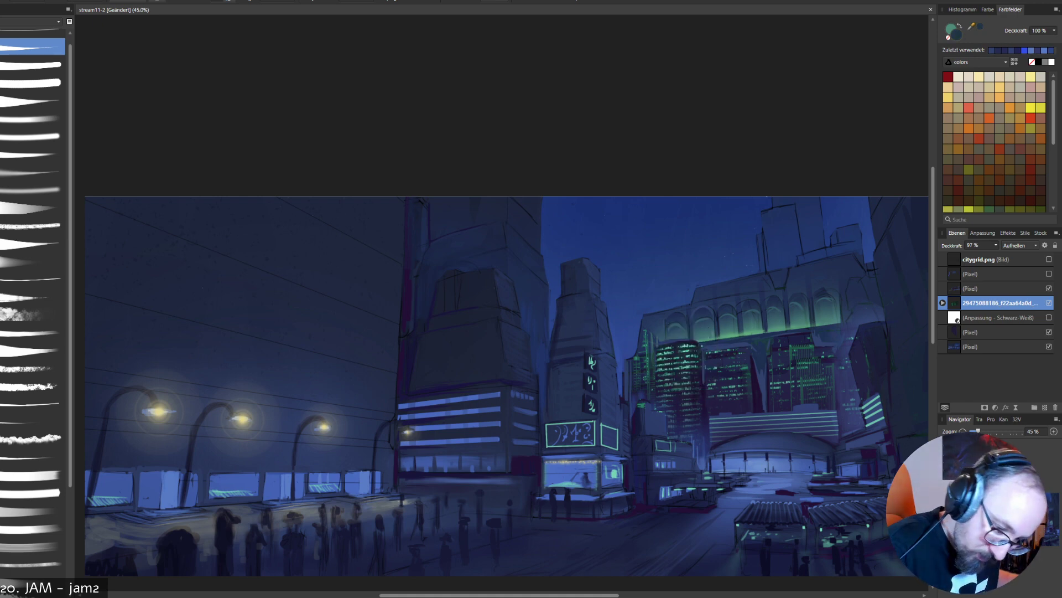
left_click(1049, 303)
left_click(1049, 303)
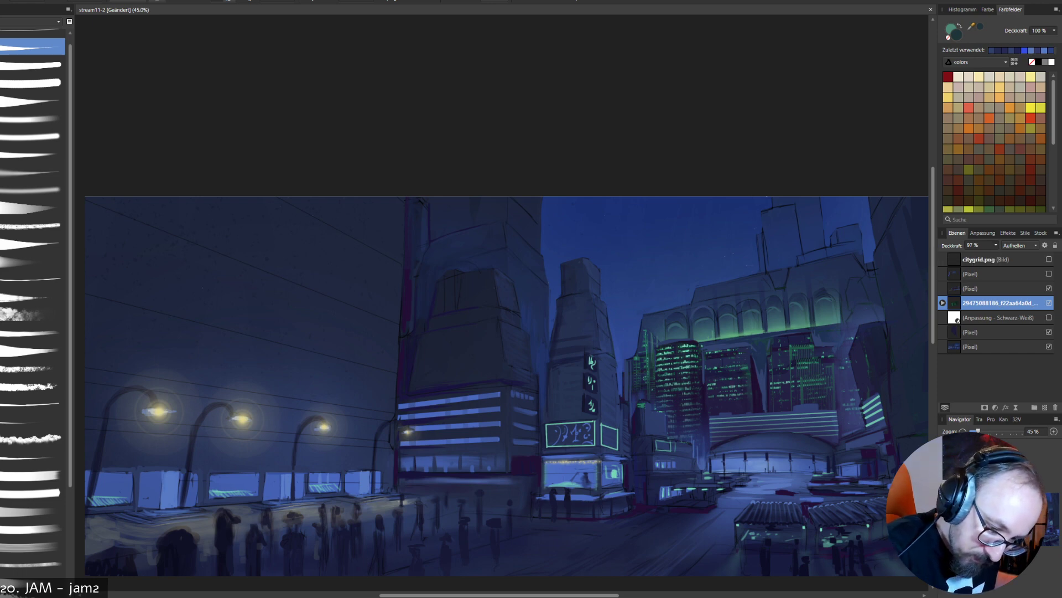
left_click(1020, 246)
scroll(1004, 276, "up", 3)
left_click(991, 258)
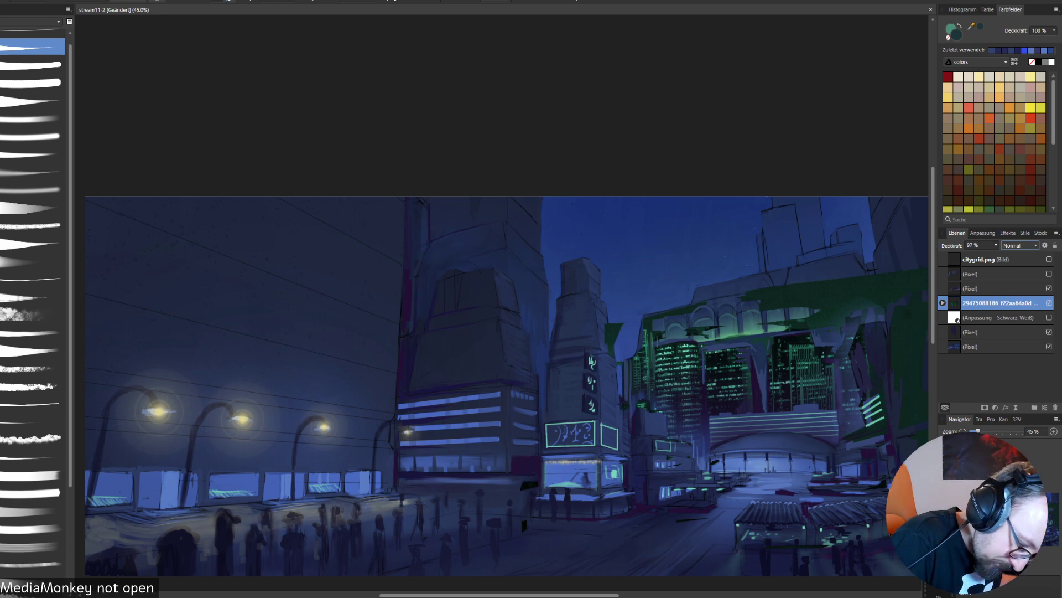
left_click(686, 361, "alt")
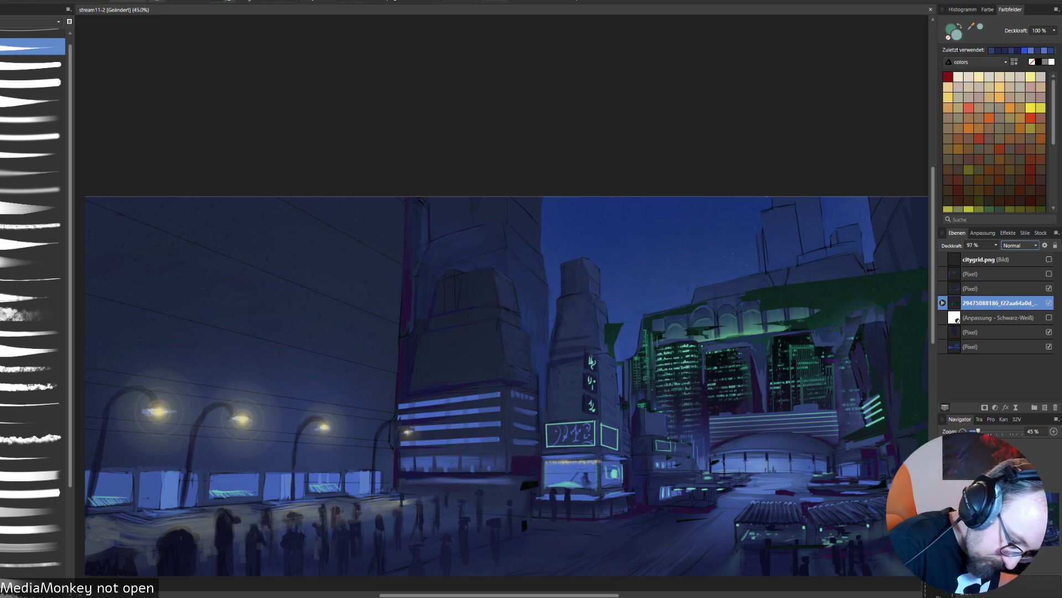
left_click(1019, 245)
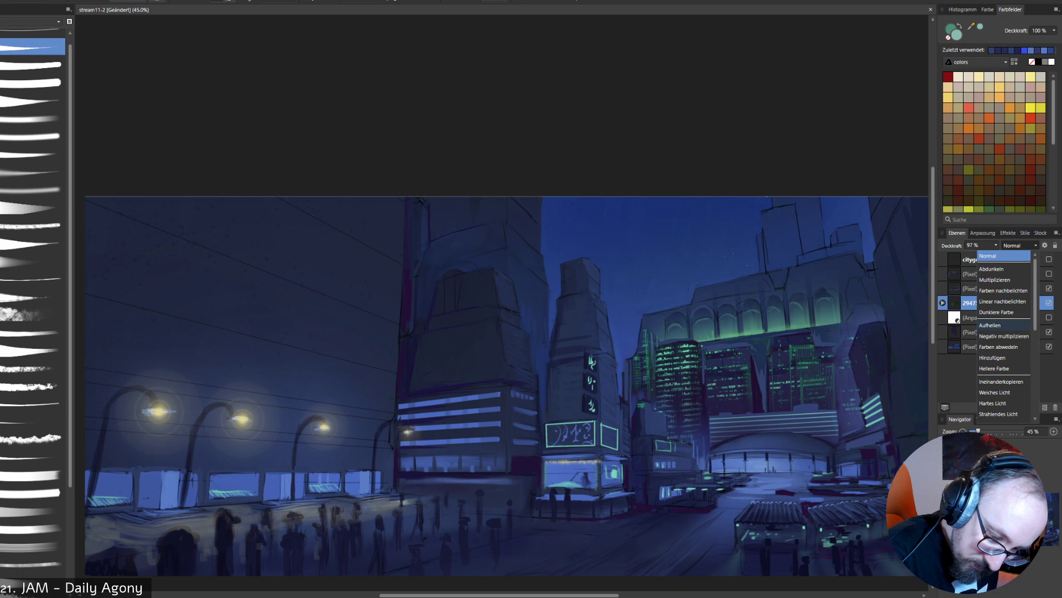
left_click(996, 324)
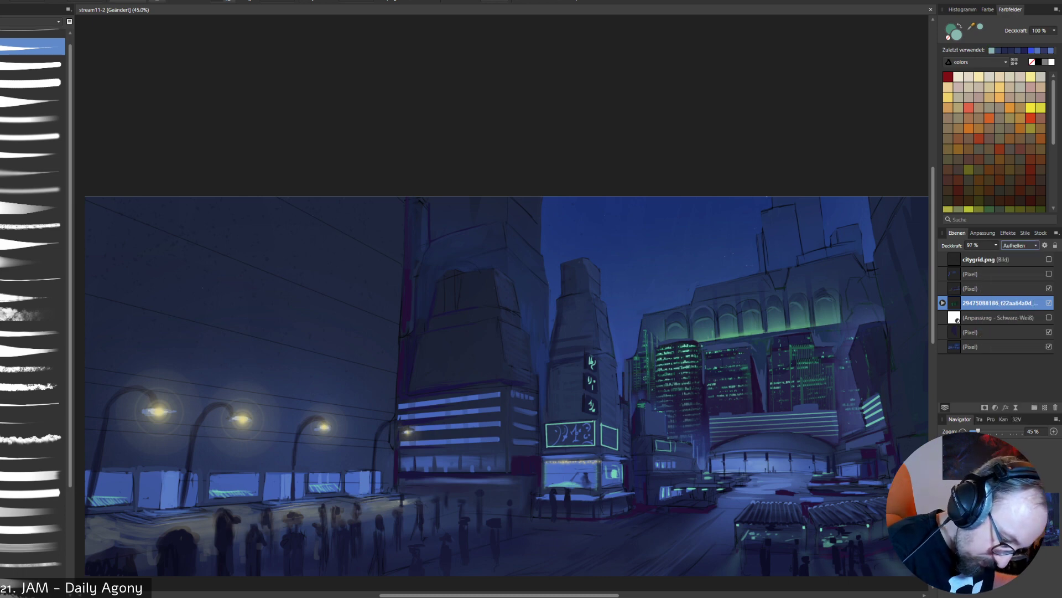
- Show the top pixel layer and try a pale green stroke on the middle skyline tower, then undo it
left_click(991, 274)
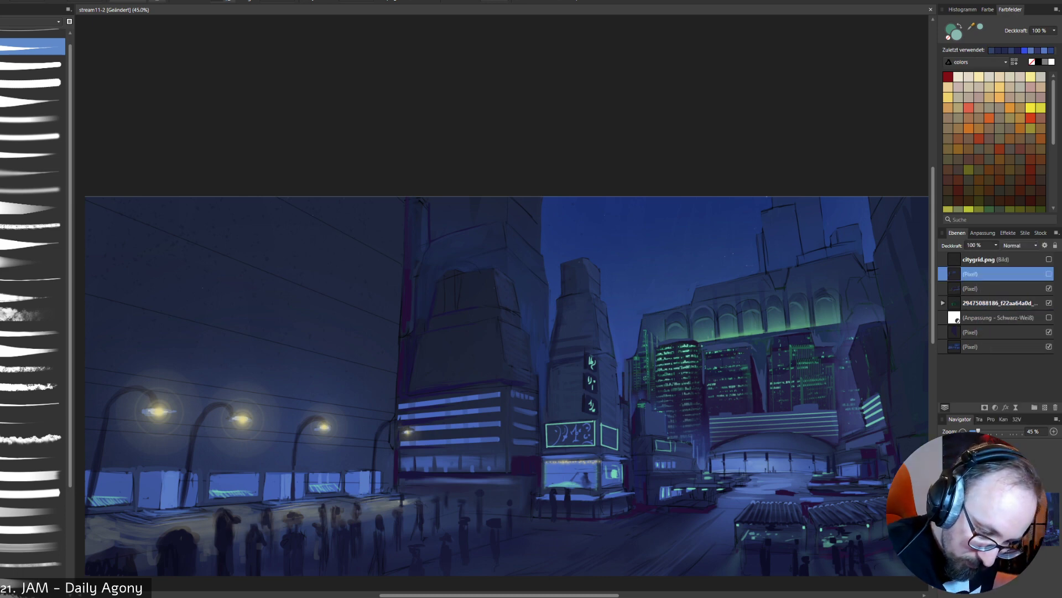
left_click(1050, 273)
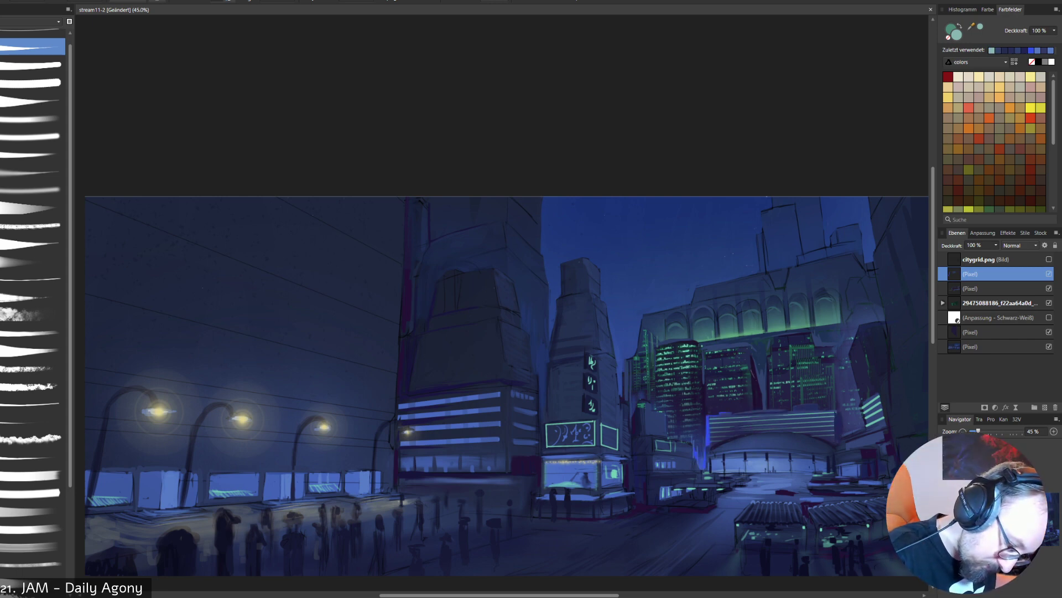
left_click_drag(756, 368, 756, 391)
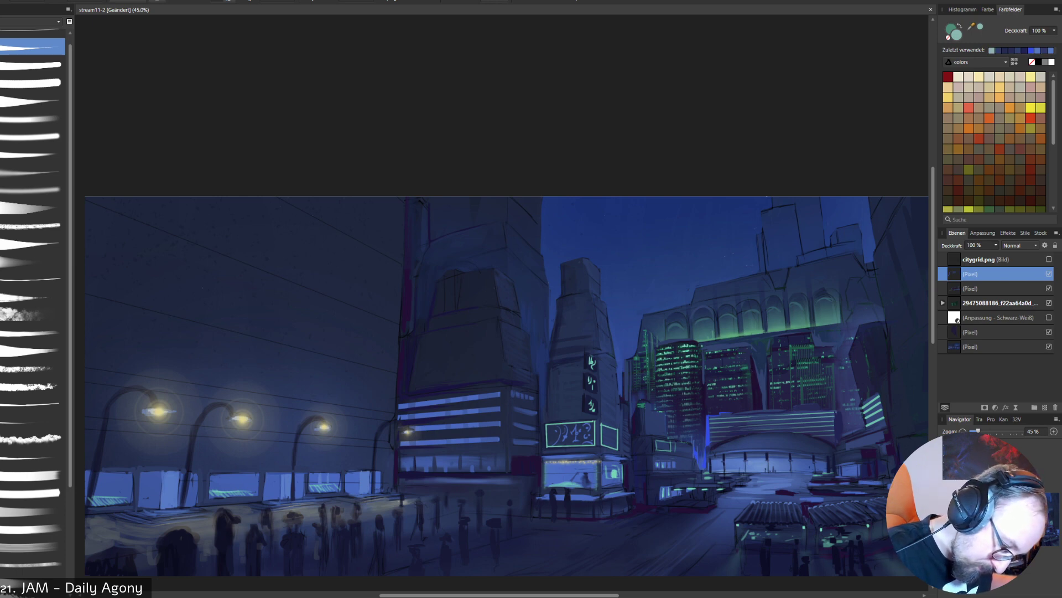
key("ctrl+z")
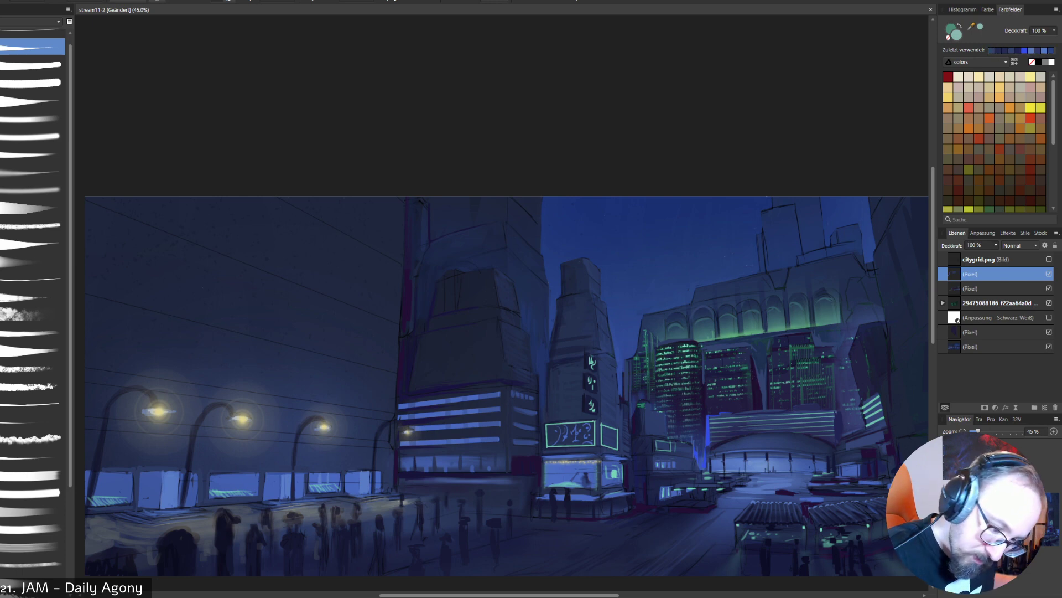
- Brush pale green window lights along the side faces of the round and middle skyline towers, using the citygrid.png perspective grid as a temporary guide
left_click(1049, 259)
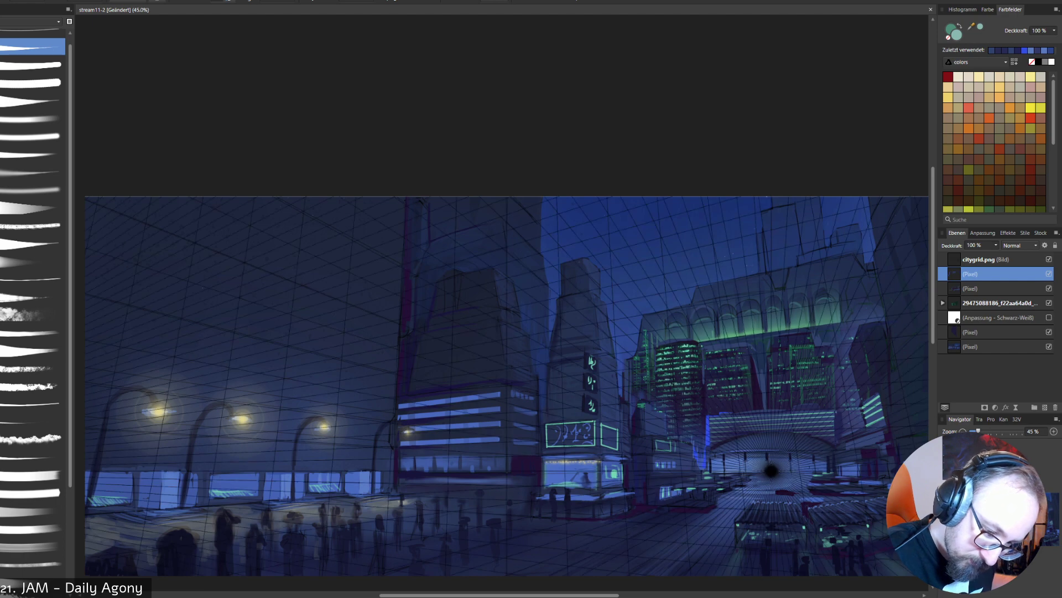
left_click_drag(752, 359, 762, 404)
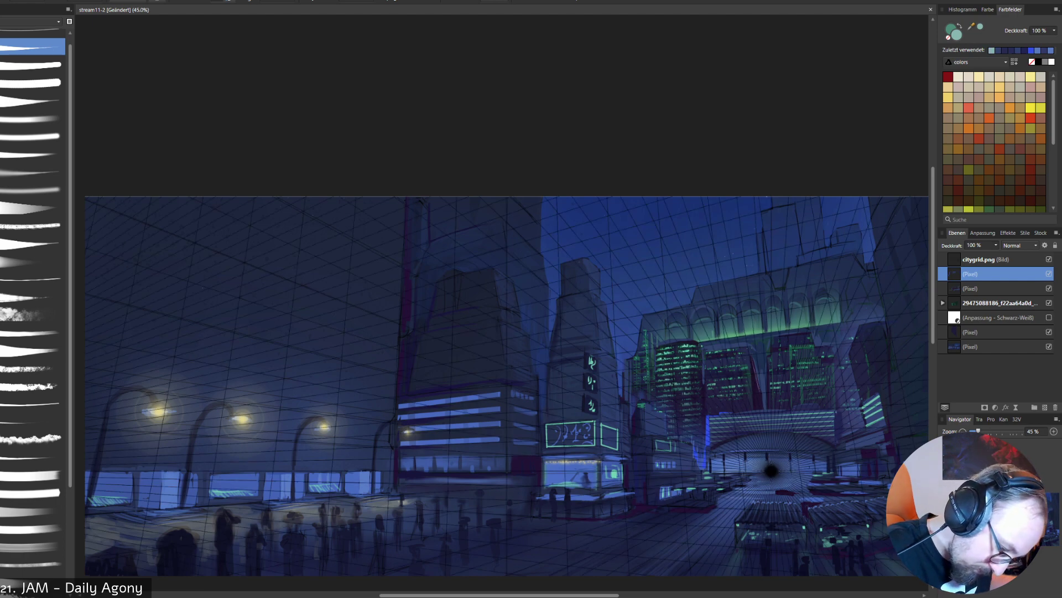
key("ctrl+z")
left_click_drag(751, 358, 762, 404)
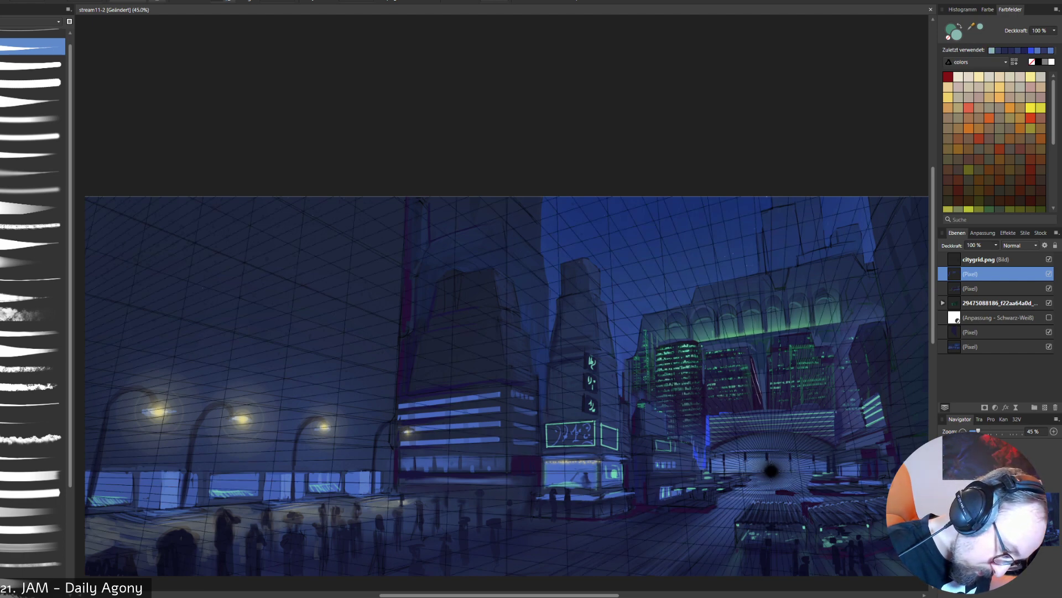
key("ctrl+z")
key("ctrl+z")
left_click_drag(752, 360, 762, 406)
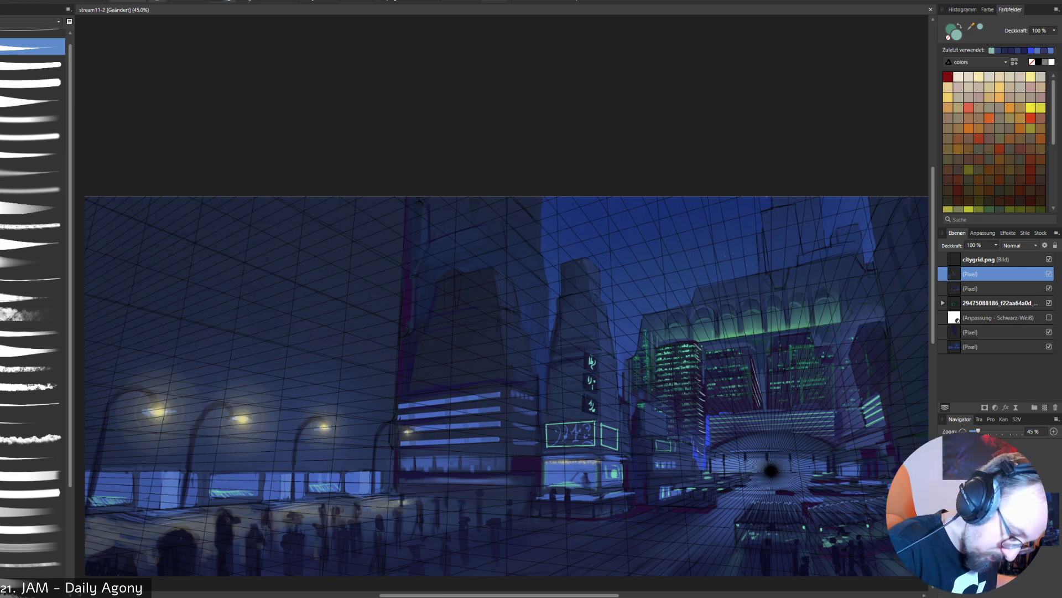
left_click(1049, 259)
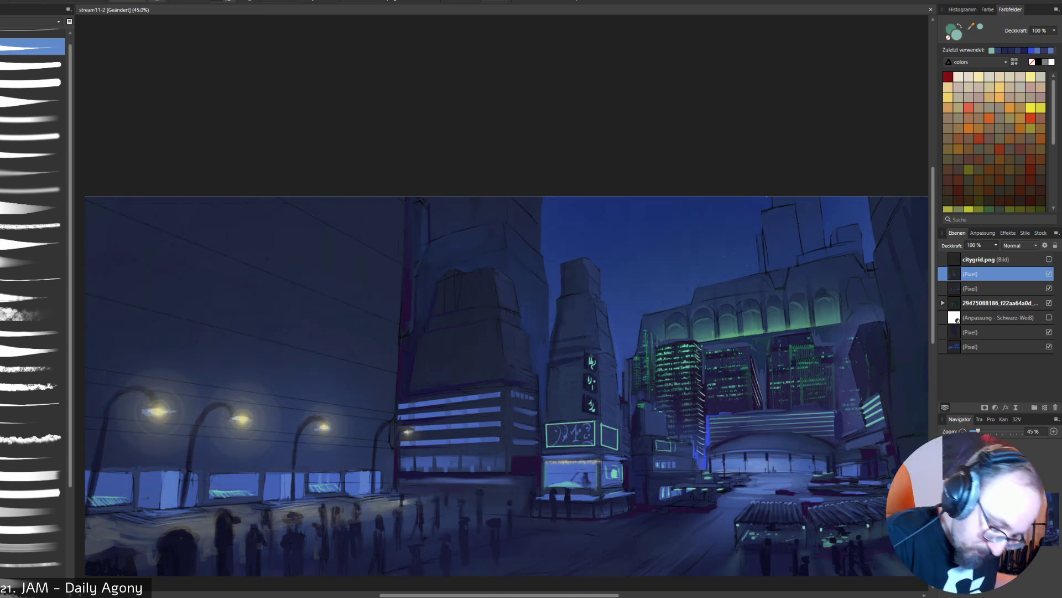
mouse_move(862, 396)
left_mouse_down()
mouse_move(874, 386)
mouse_move(867, 369)
left_mouse_up()
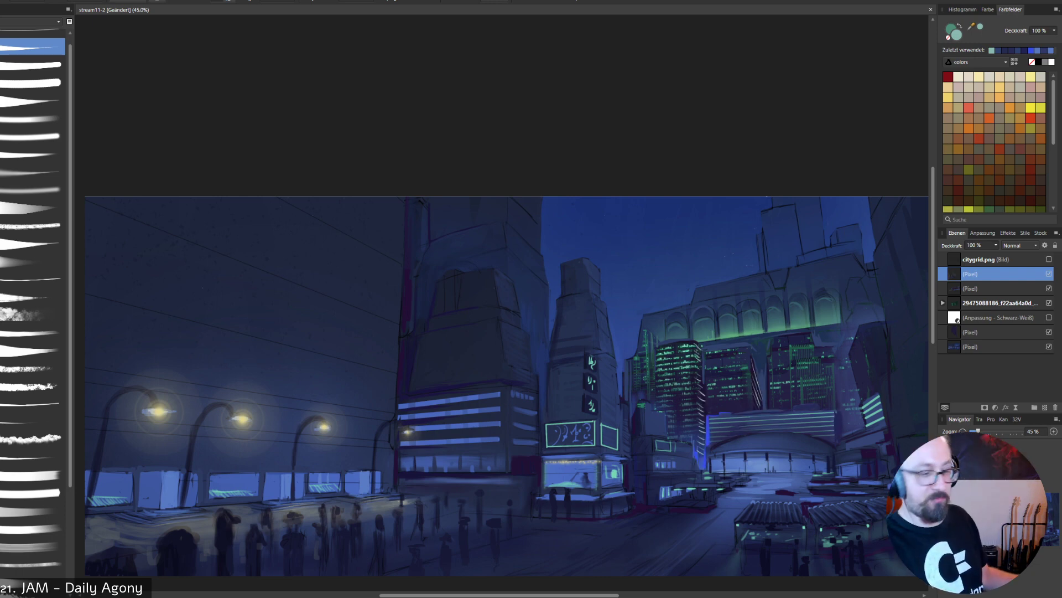
- Sample bright blue beside the dome and brush accents on the low building by the skyline and the sign tower's edge
left_click(700, 437, "alt")
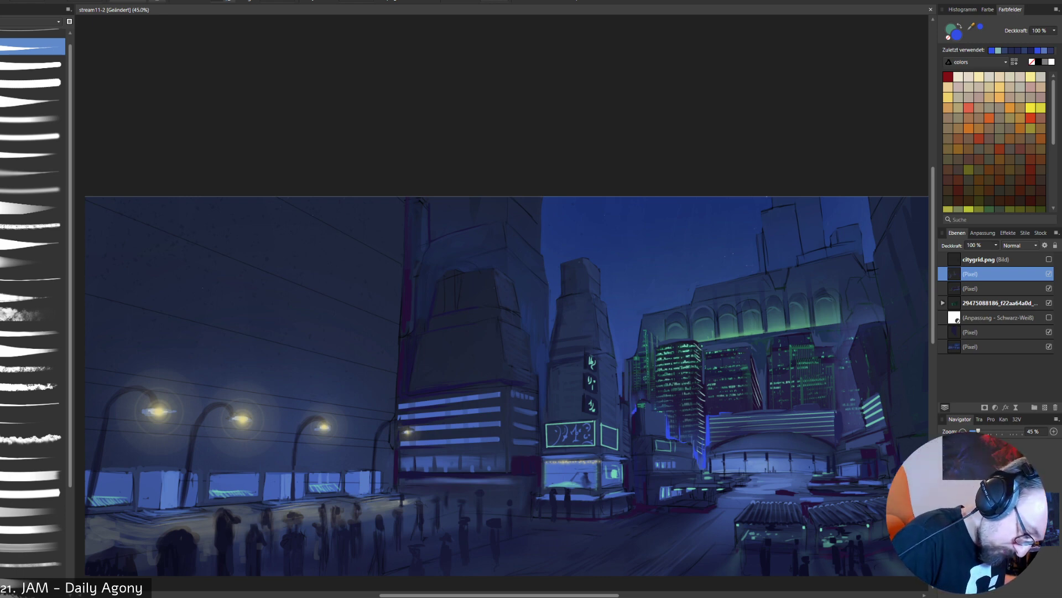
left_click_drag(633, 412, 630, 433)
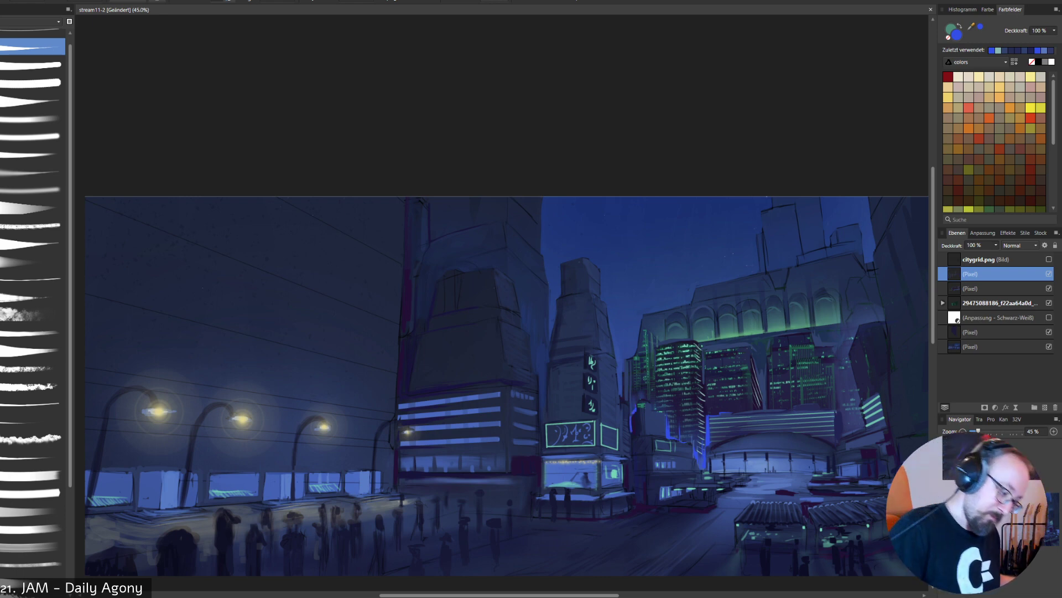
mouse_move(539, 400)
left_mouse_down()
mouse_move(541, 433)
mouse_move(543, 422)
left_mouse_up()
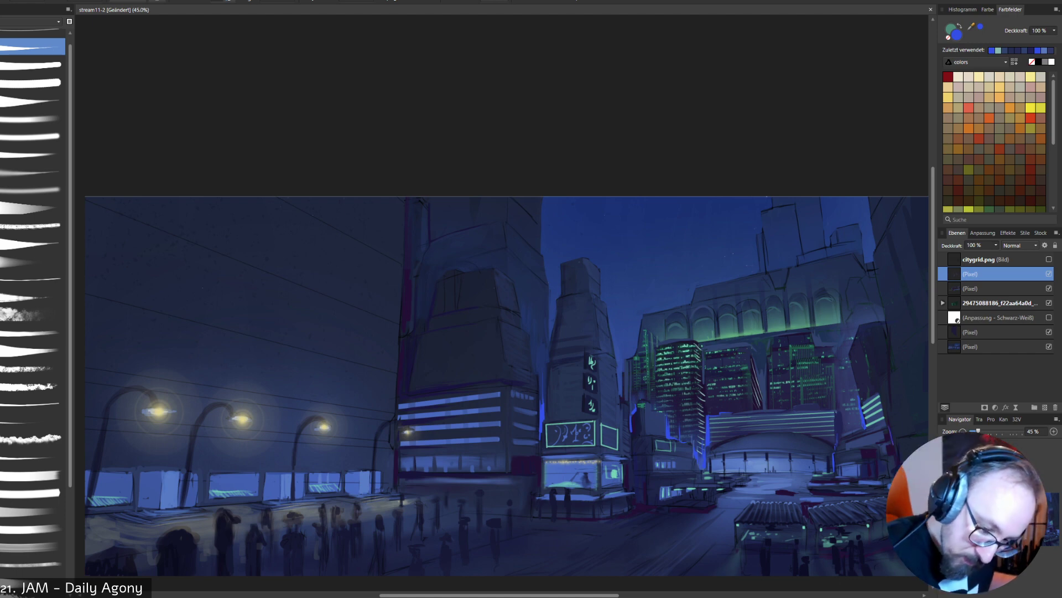
- Check the perspective with the citygrid.png layer shown, hide it again, and brush a blue light line down the far-right tower
left_click(1049, 259)
left_click(1049, 259)
left_click(1049, 259)
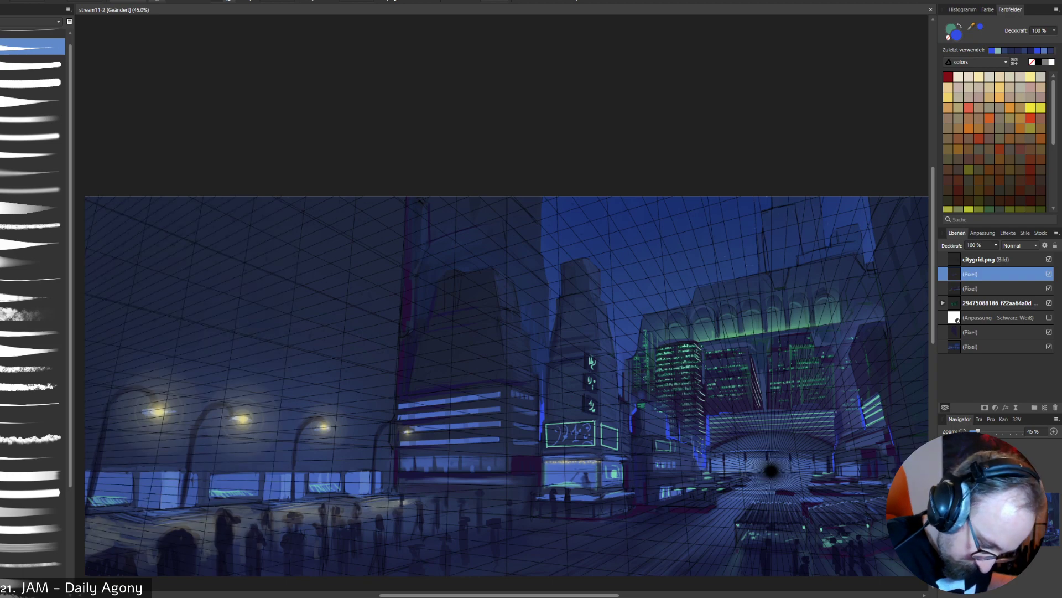
left_click(1049, 259)
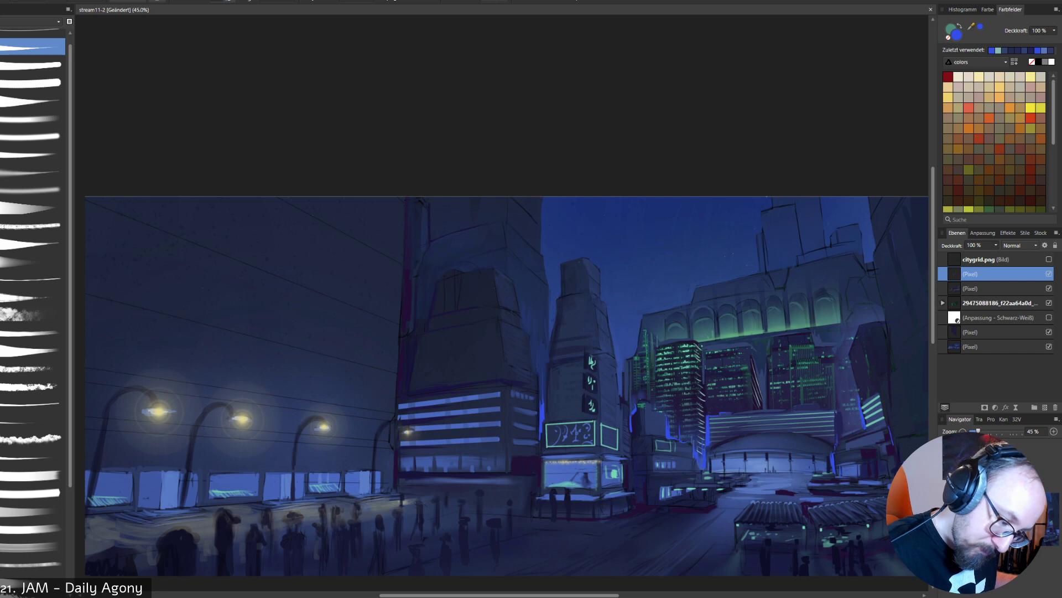
left_click_drag(889, 230, 910, 328)
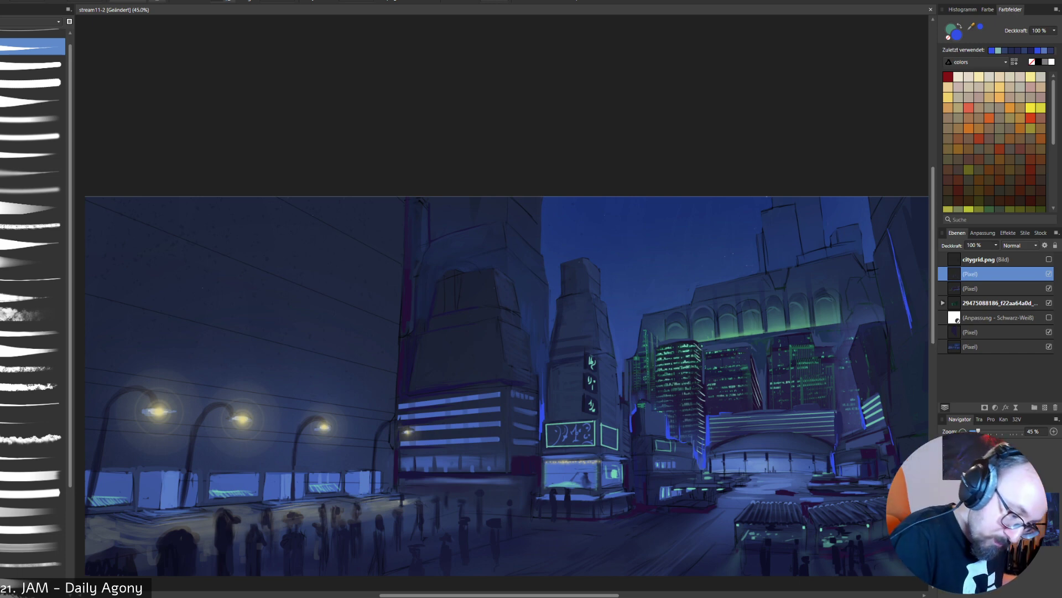
- Brush bright blue rim light along the arcaded building's roofline and V-shaped notch, redoing one notch stroke and undoing a final green stroke
left_click_drag(794, 265, 823, 258)
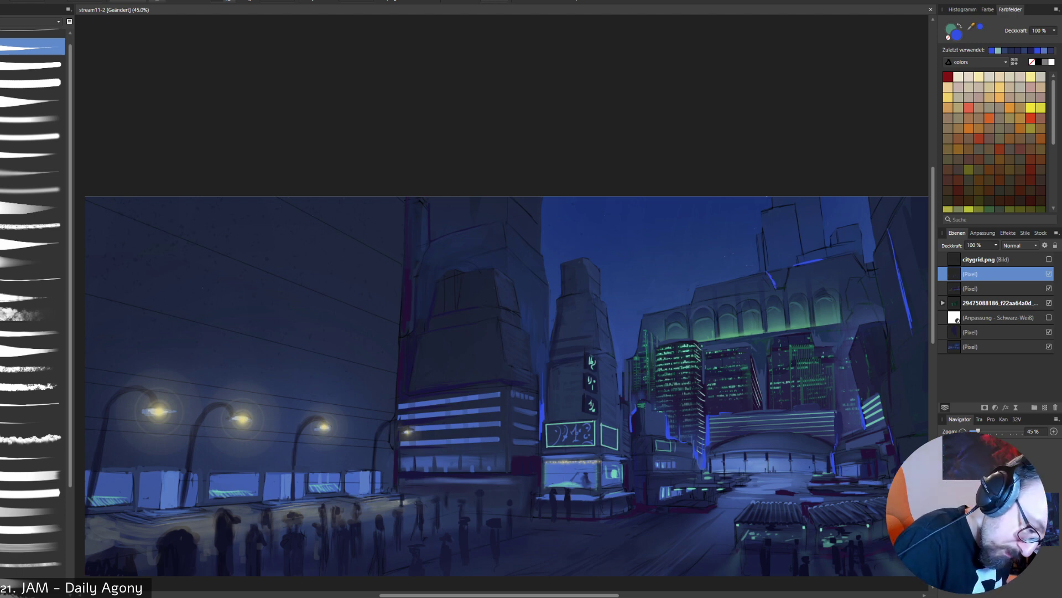
left_click_drag(786, 271, 784, 289)
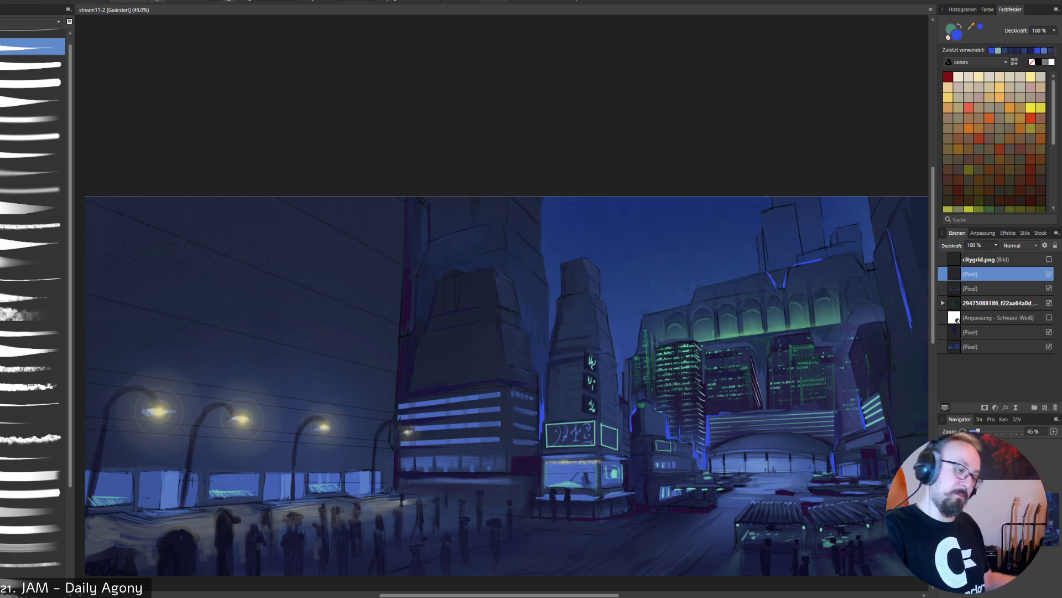
key("ctrl+z")
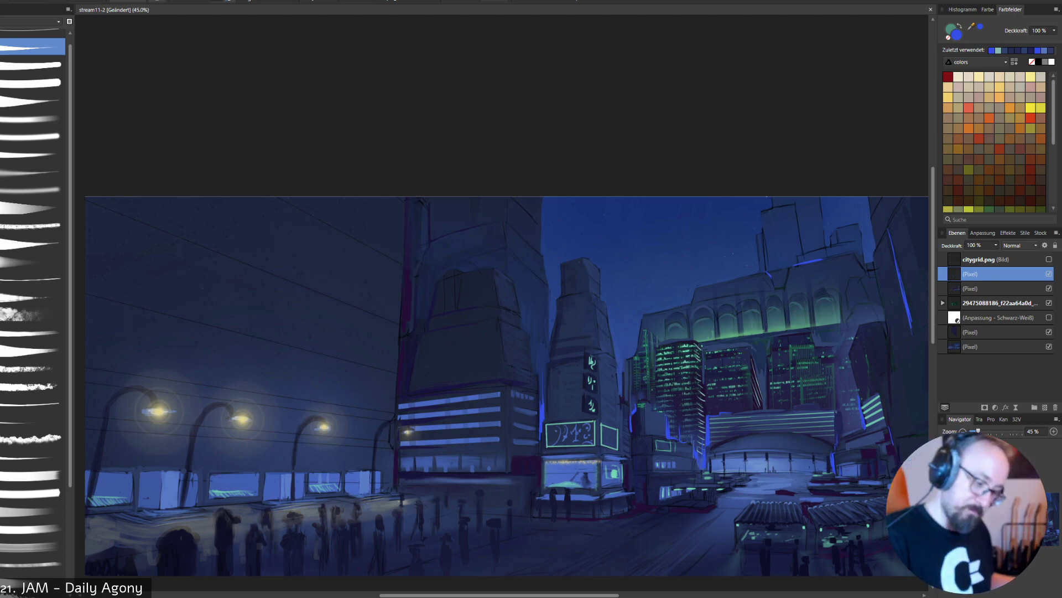
mouse_move(765, 273)
left_mouse_down()
mouse_move(776, 288)
mouse_move(790, 267)
left_mouse_up()
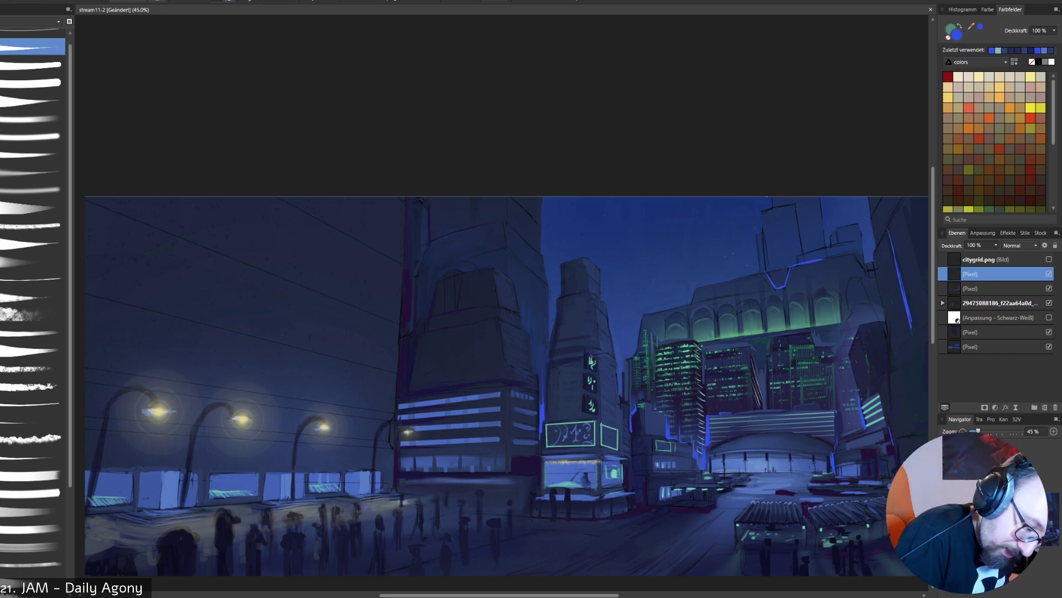
left_click_drag(823, 261, 844, 255)
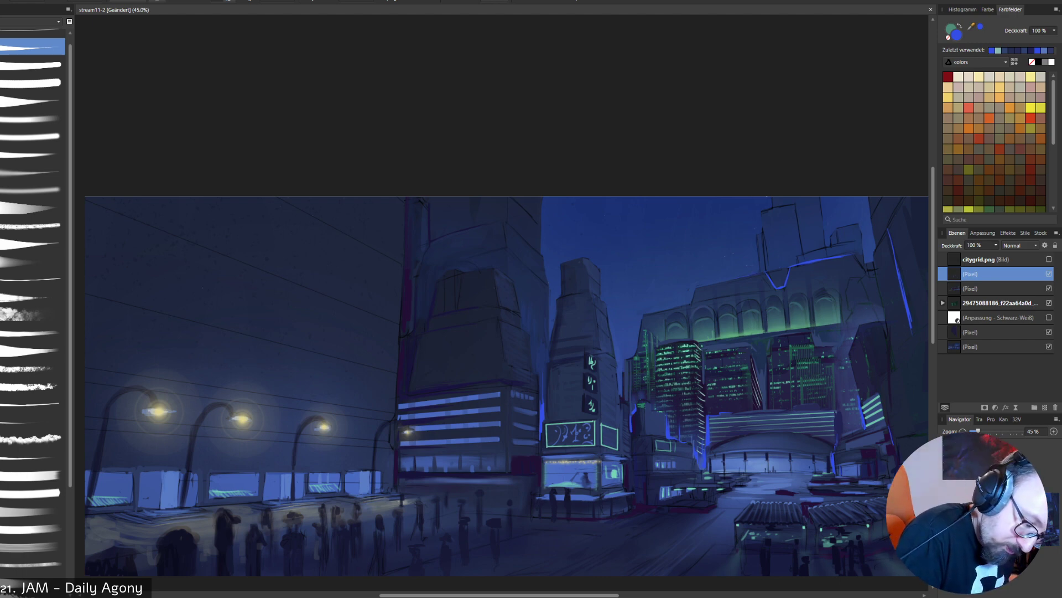
mouse_move(732, 280)
left_mouse_down()
mouse_move(763, 273)
mouse_move(771, 283)
left_mouse_up()
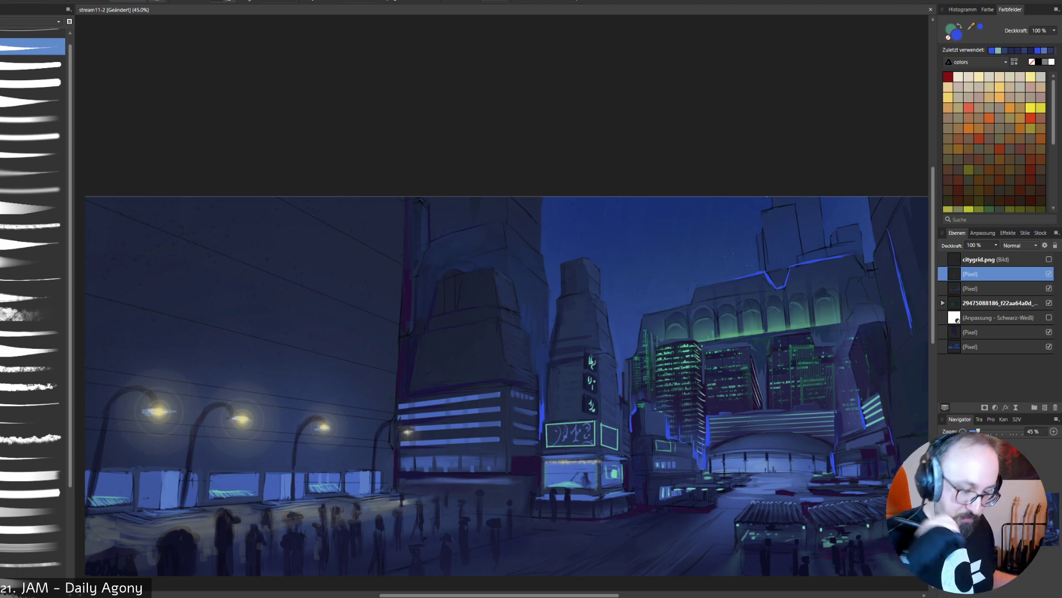
left_click(754, 337, "alt")
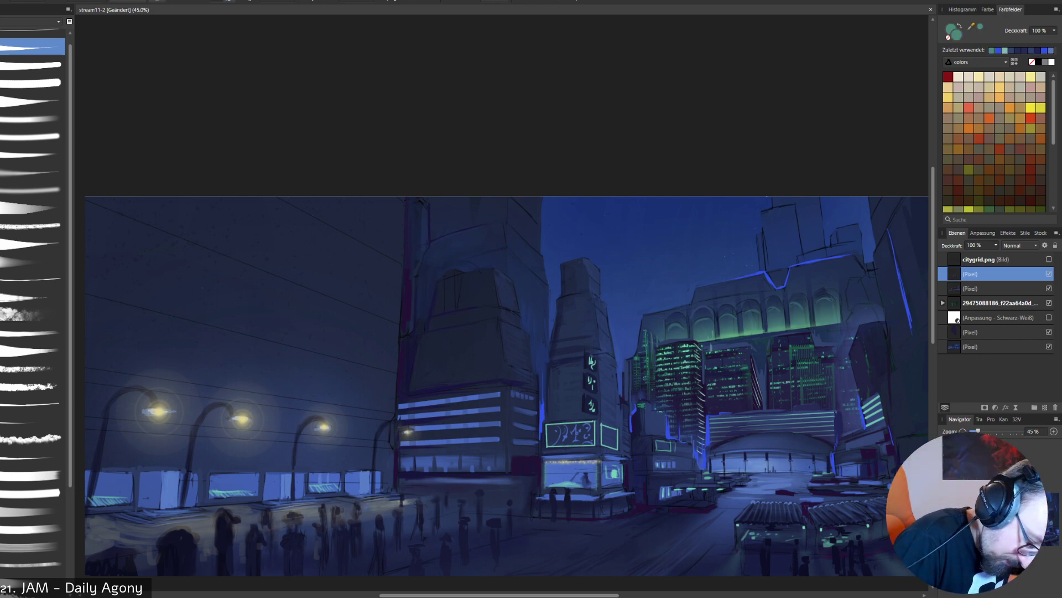
key("ctrl+z")
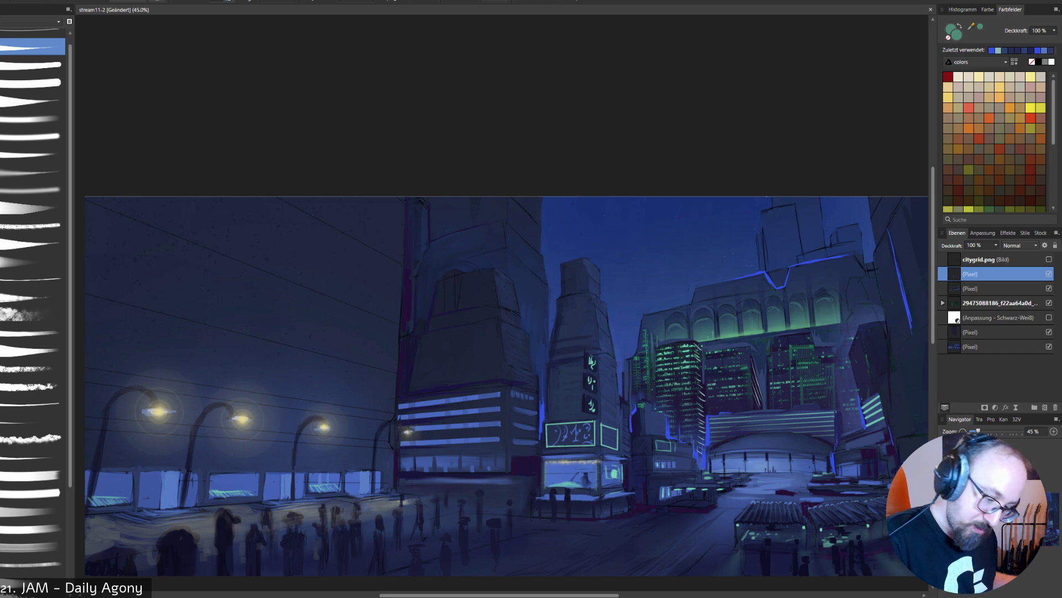
left_click_drag(763, 341, 764, 367)
key("ctrl+z")
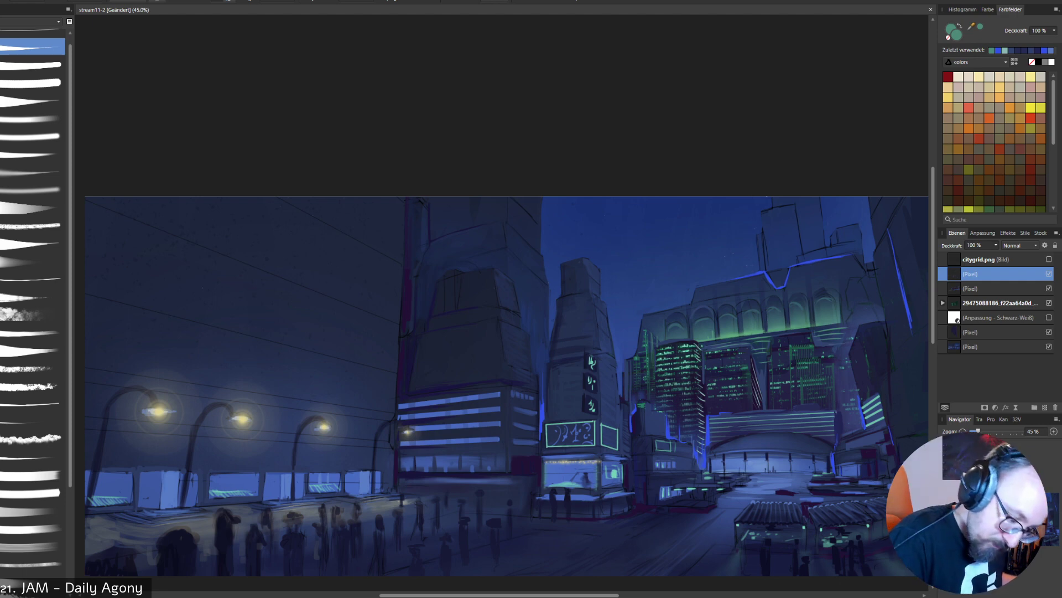
left_click(812, 319, "alt")
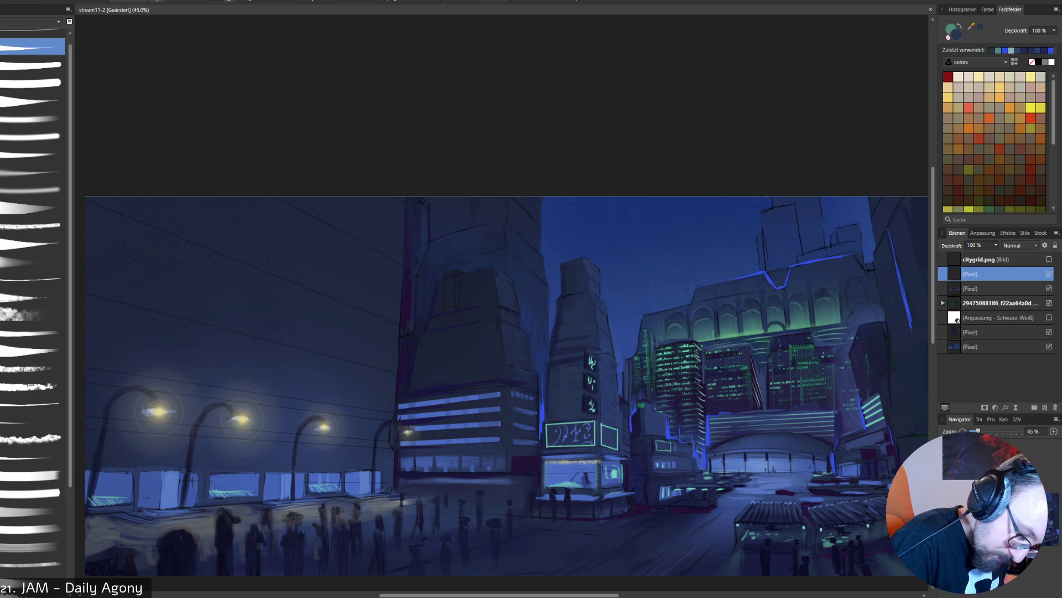
key("ctrl+z")
key("bracketleft")
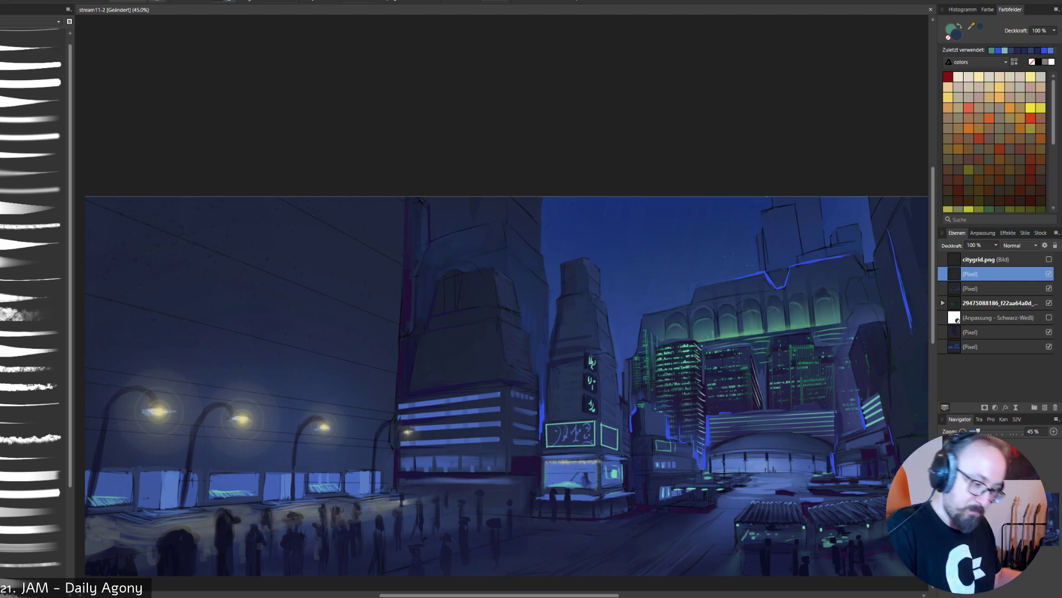
left_click_drag(681, 336, 786, 317)
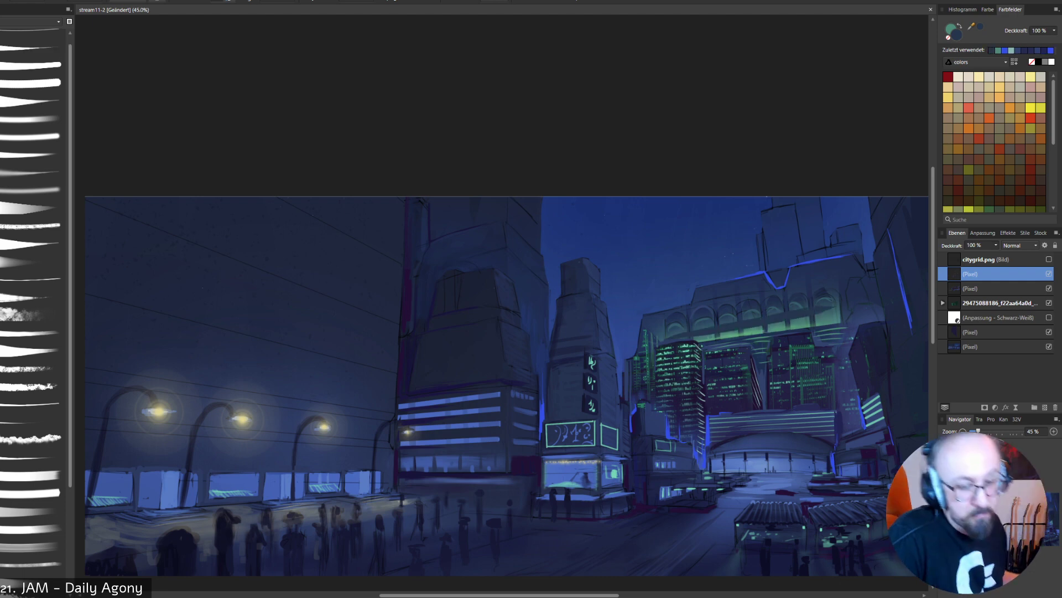
key("ctrl+z")
left_click_drag(667, 335, 888, 297)
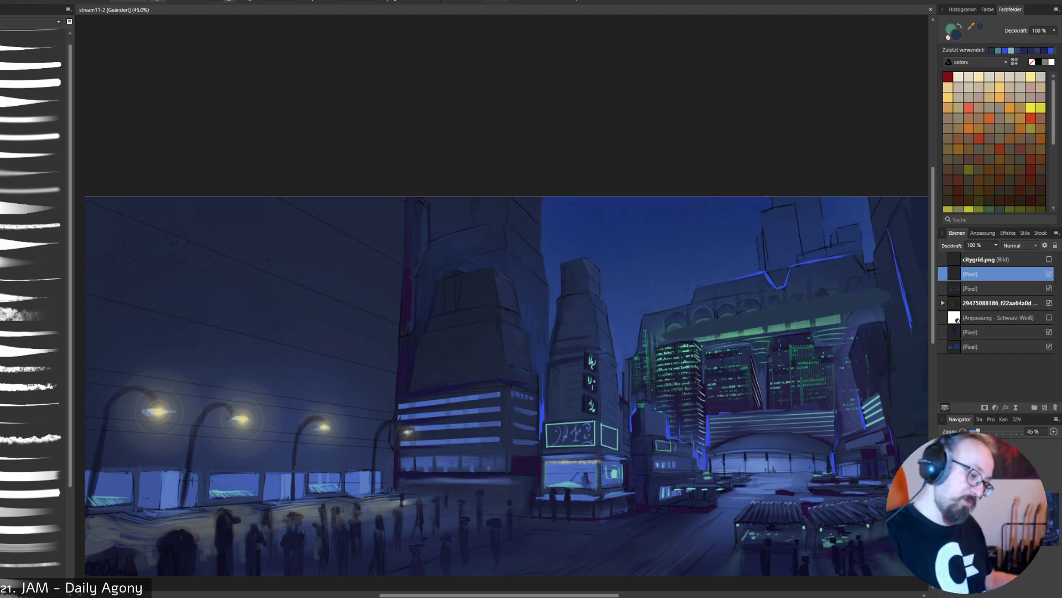
key("ctrl+z")
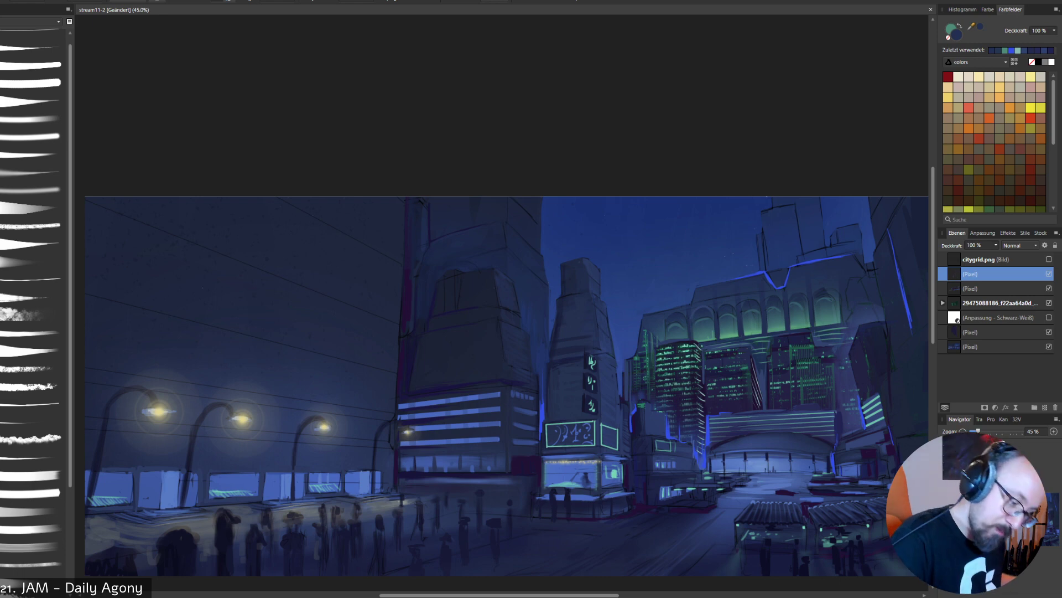
- Brush muted blue over the distant towers behind the arcaded building to soften their dark outlines, undoing a final stroke along the roofline
left_click_drag(765, 244, 765, 267)
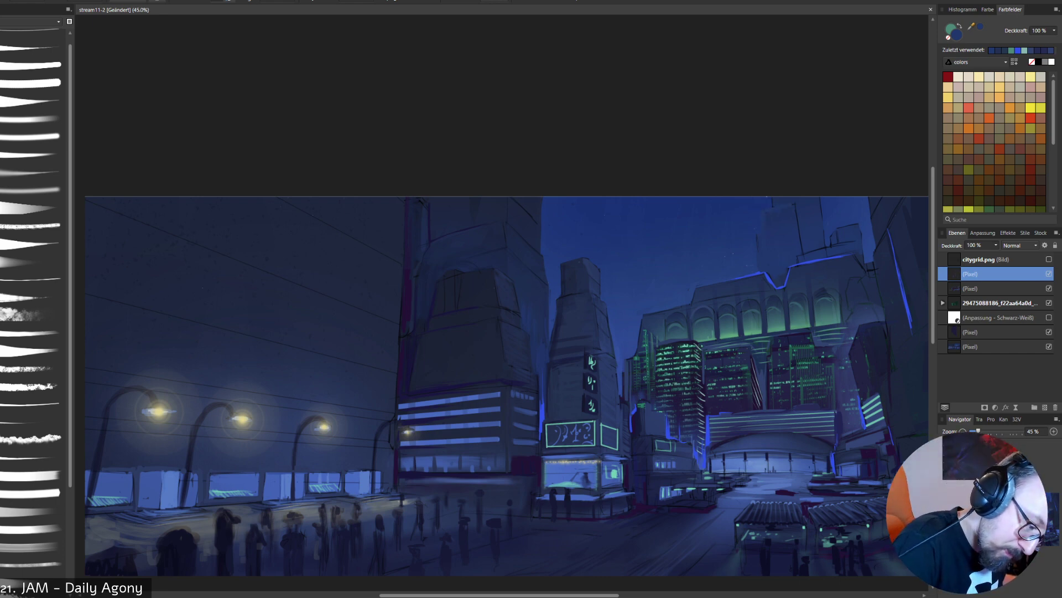
left_click_drag(796, 214, 802, 246)
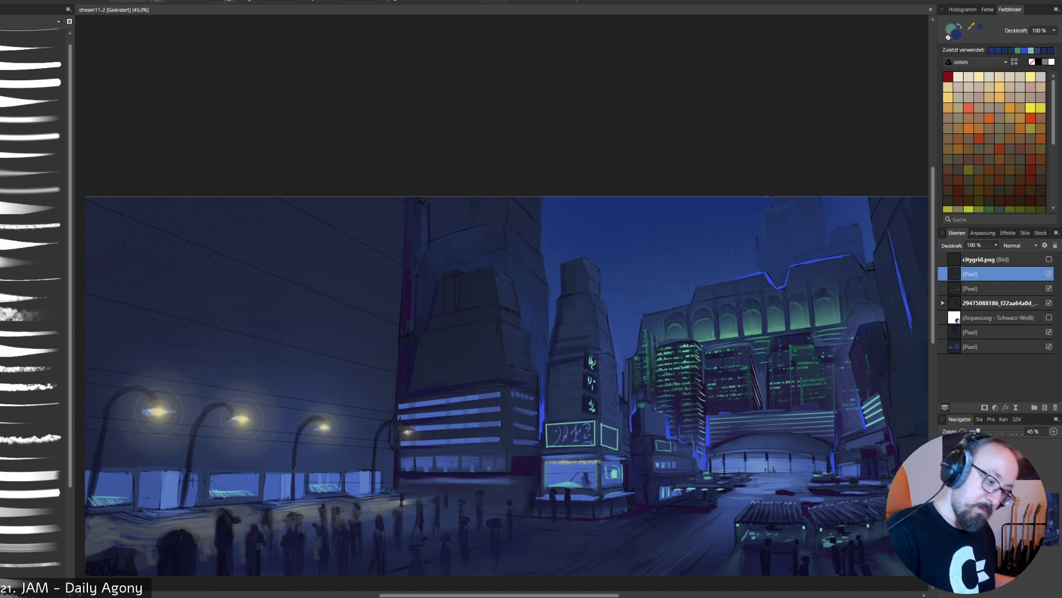
left_click(808, 261, "alt")
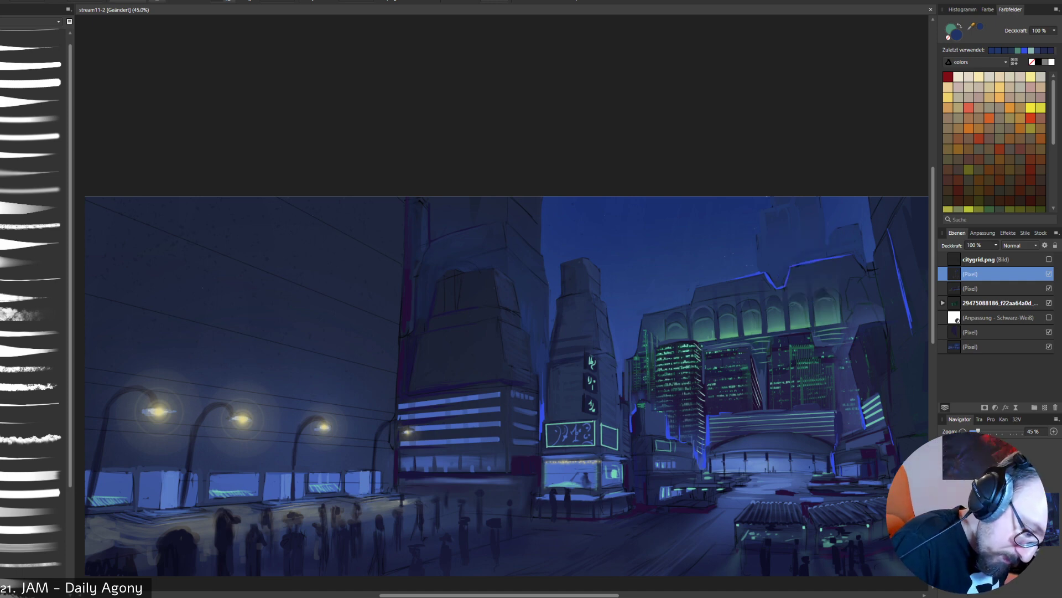
left_click_drag(808, 261, 823, 258)
key("ctrl+z")
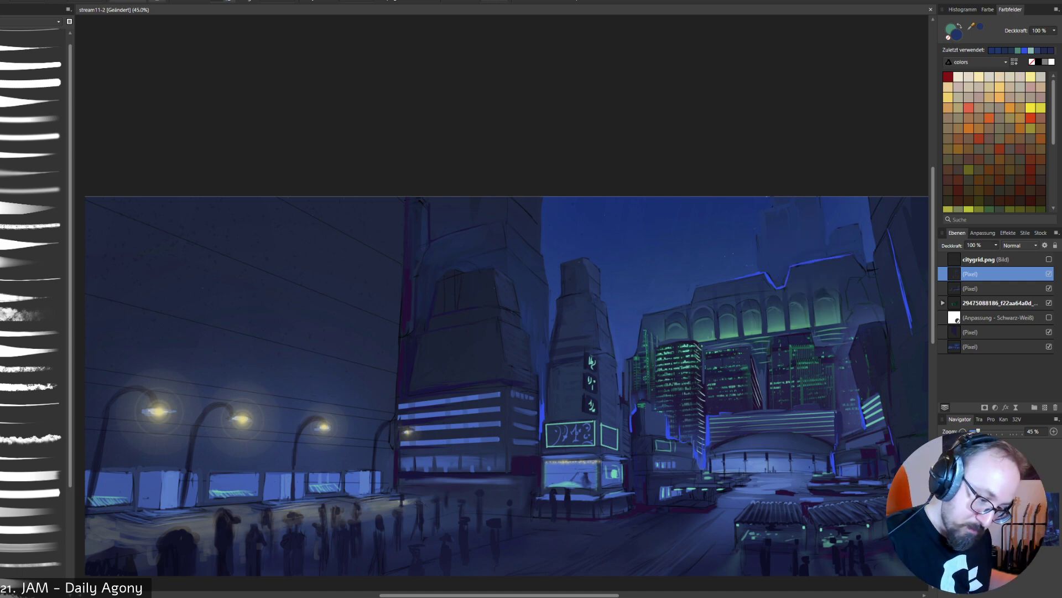
- Sample bright blue beside the dome and brush rim light on the arcaded roof's right end and the peaked shape below it
left_click(708, 440, "alt")
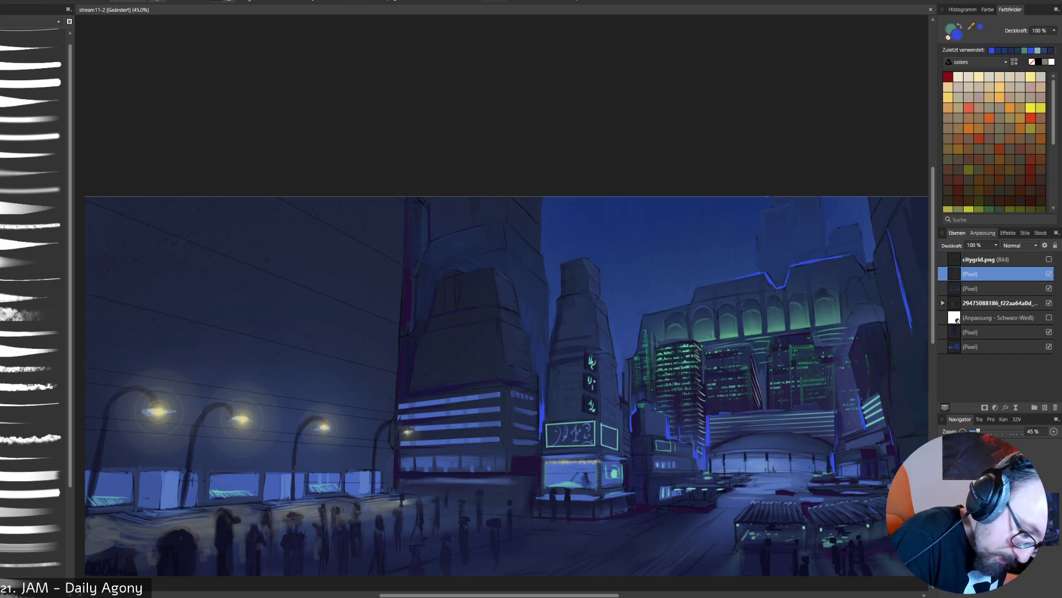
left_click_drag(853, 255, 861, 265)
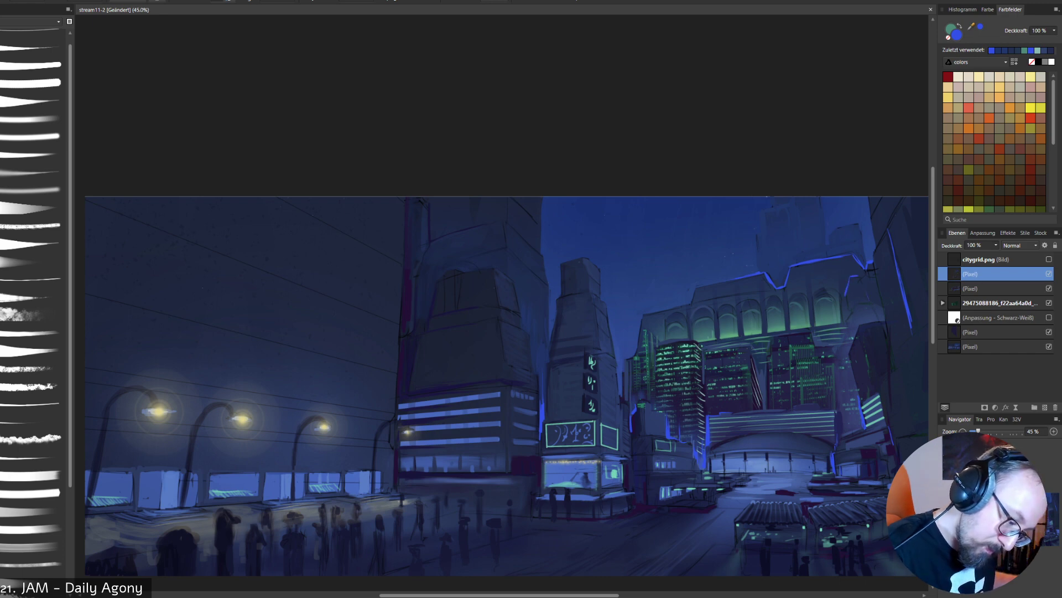
left_click_drag(858, 276, 868, 297)
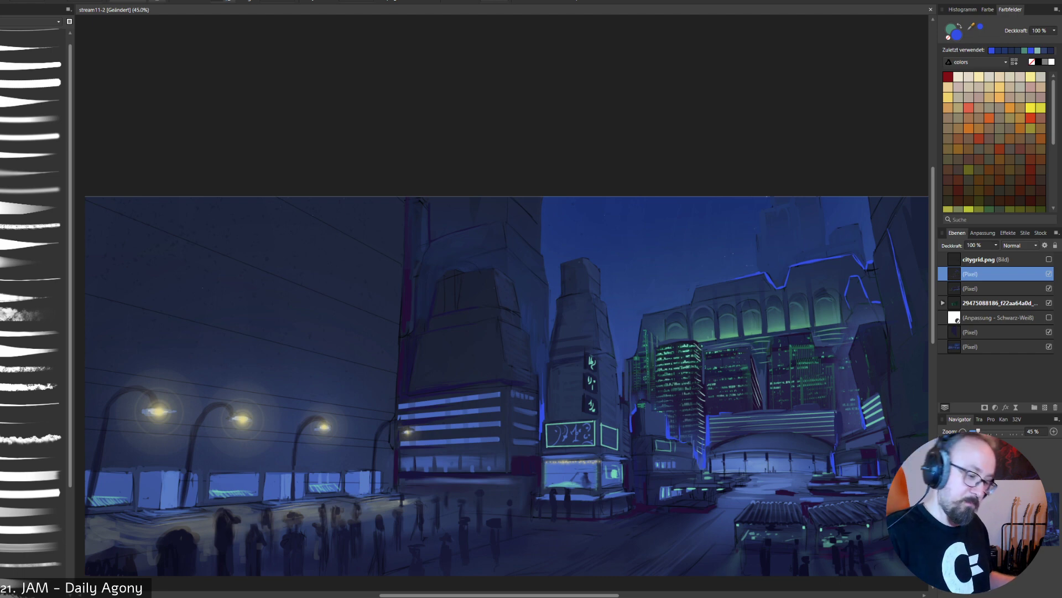
- Sample dark blue and brush the lower part of the far-right tower, undoing trial strokes on the slanted building beside it
key("alt")
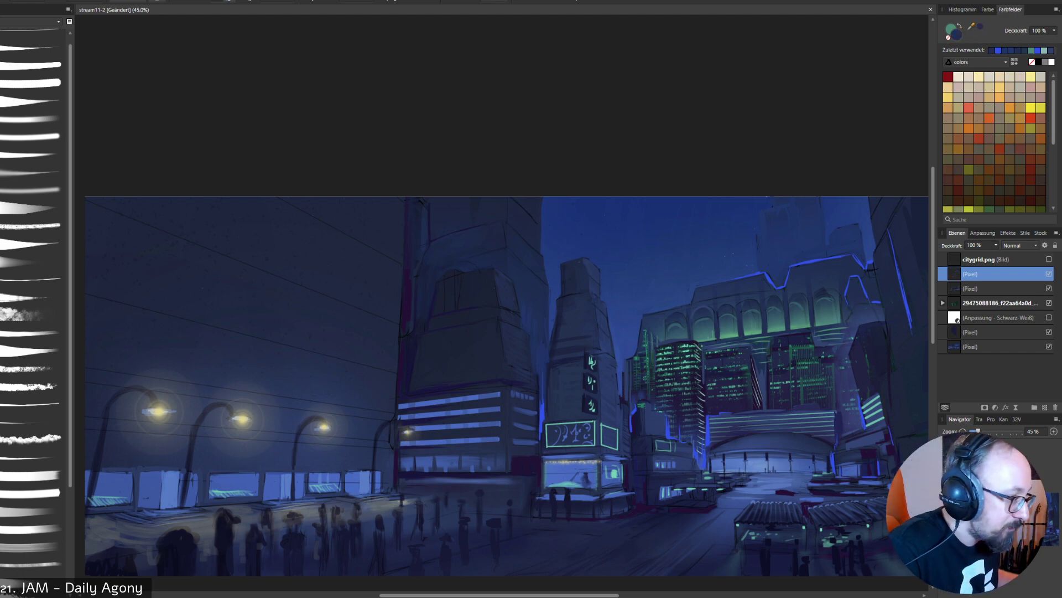
left_click(908, 348, "alt")
left_click_drag(910, 324, 912, 335)
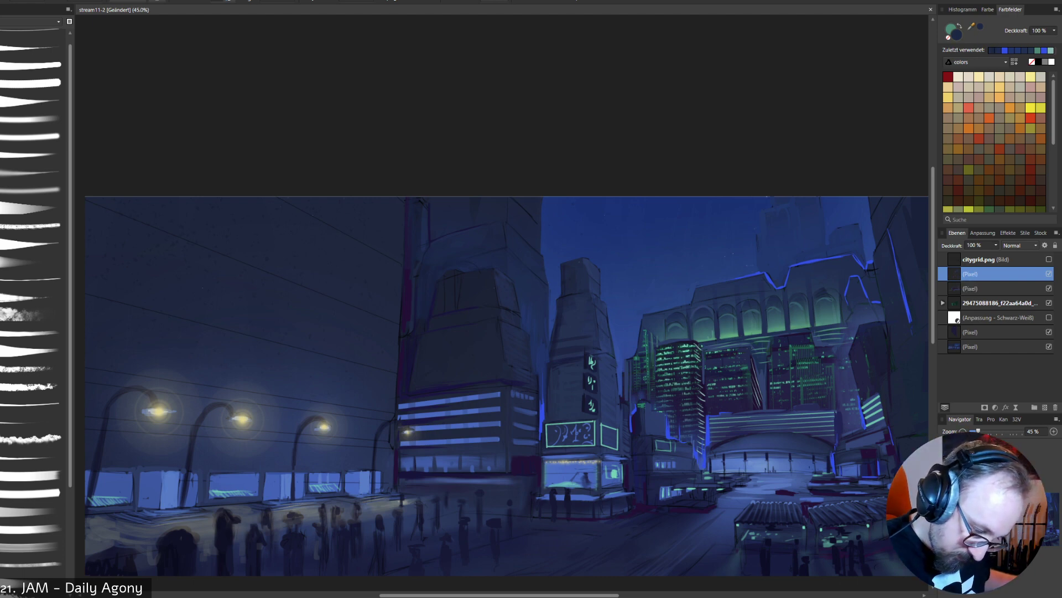
left_click(875, 422, "alt")
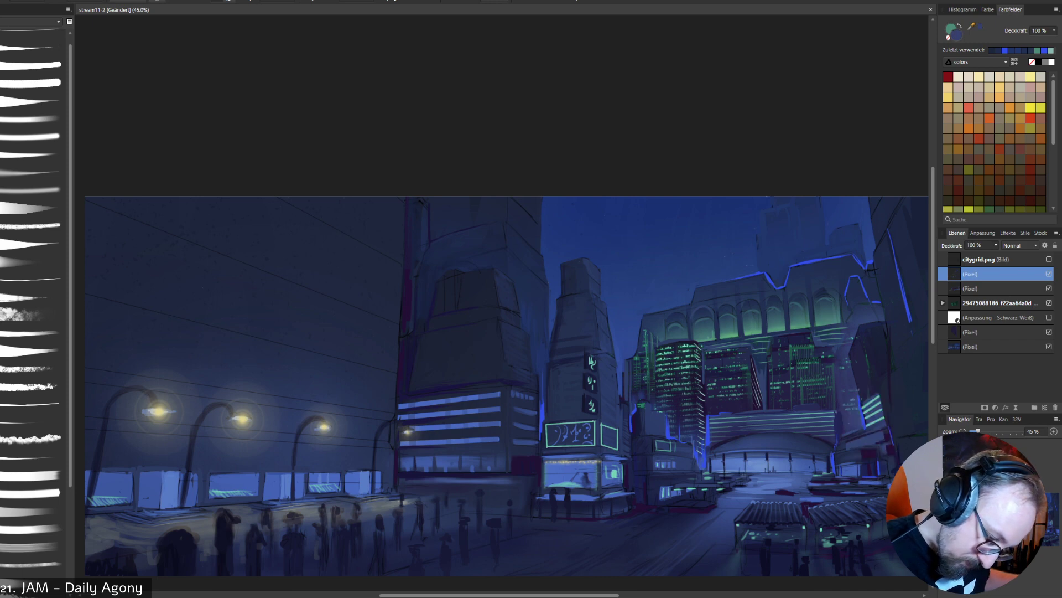
left_click_drag(865, 336, 860, 377)
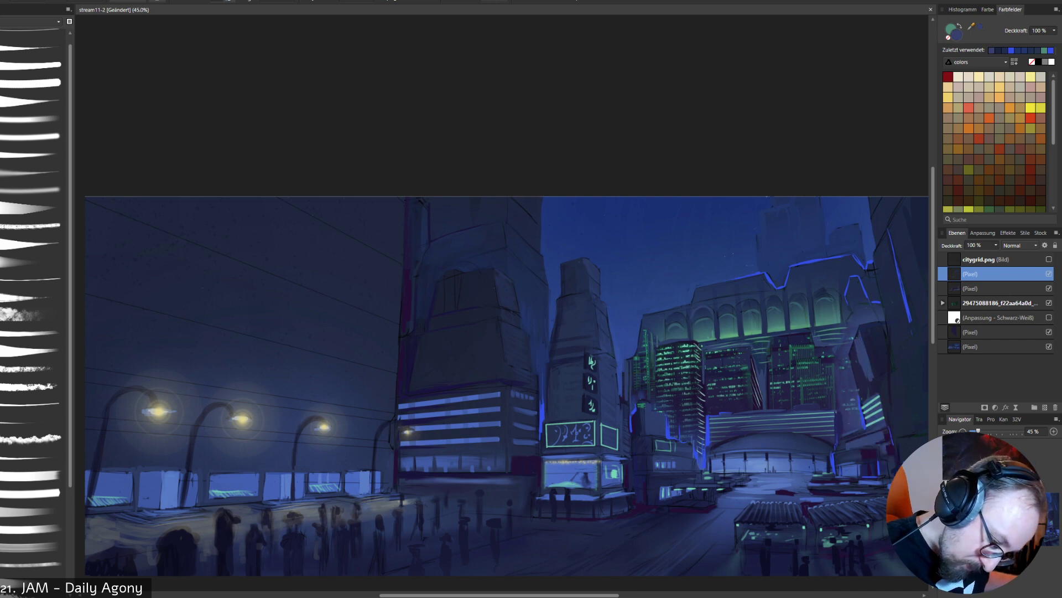
key("ctrl+z")
key("ctrl+z")
key("ctrl+z")
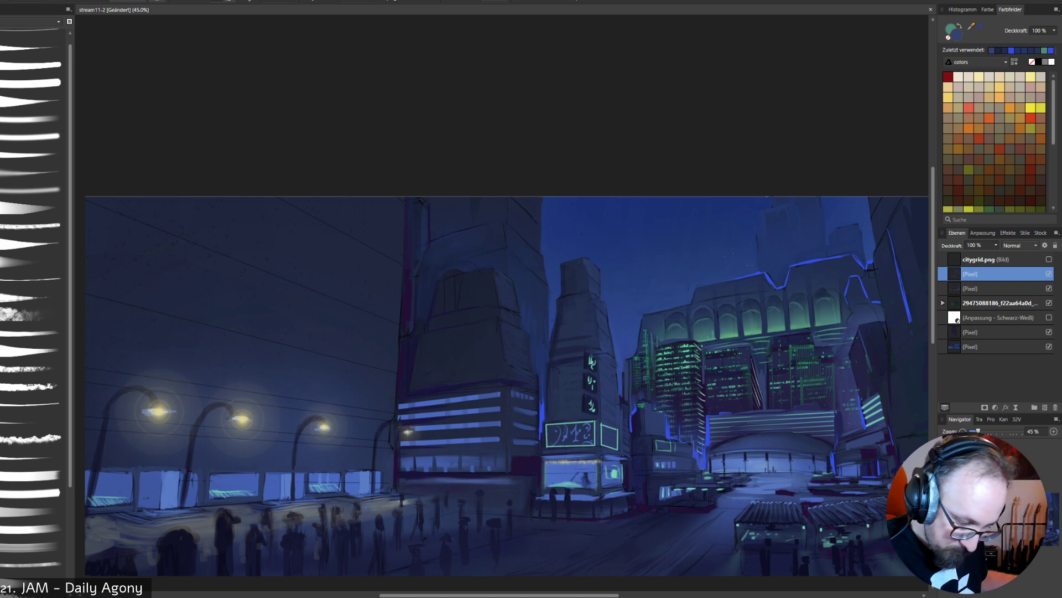
- Adjust the brush opacity and shade the faces of the slanted building beside the far-right tower with muted dark blue
right_click(896, 266)
left_click(936, 301)
left_click_drag(861, 363, 856, 383)
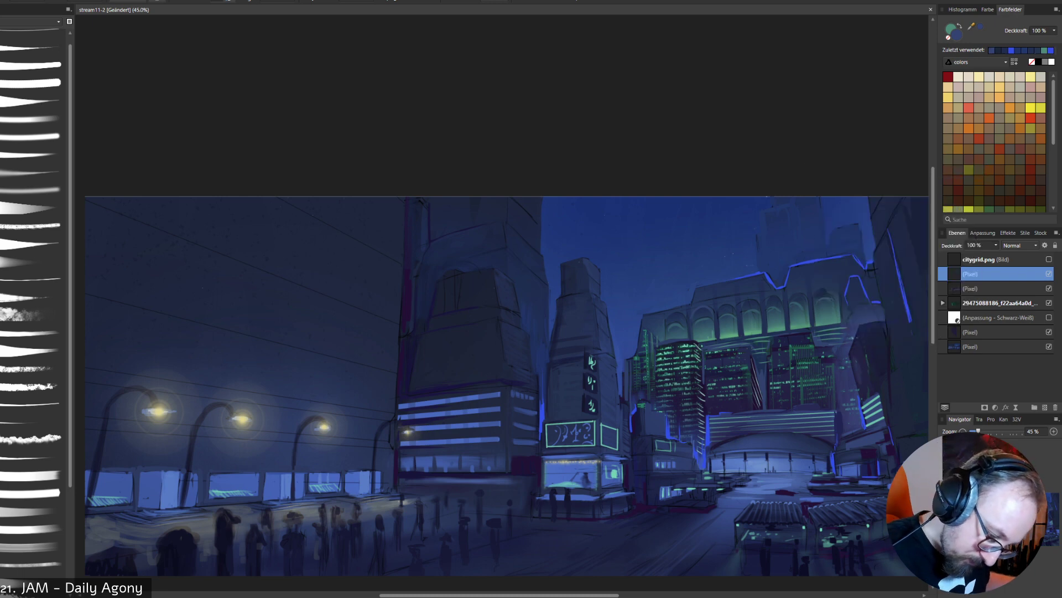
left_click(880, 327, "alt")
right_click(873, 342)
left_click(908, 370)
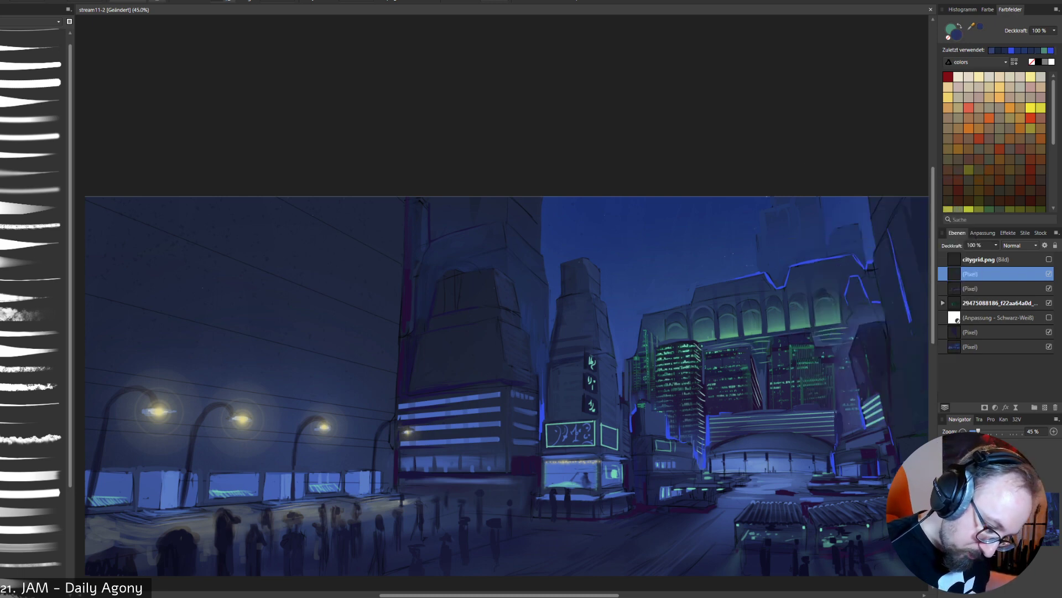
left_click_drag(863, 326, 860, 374)
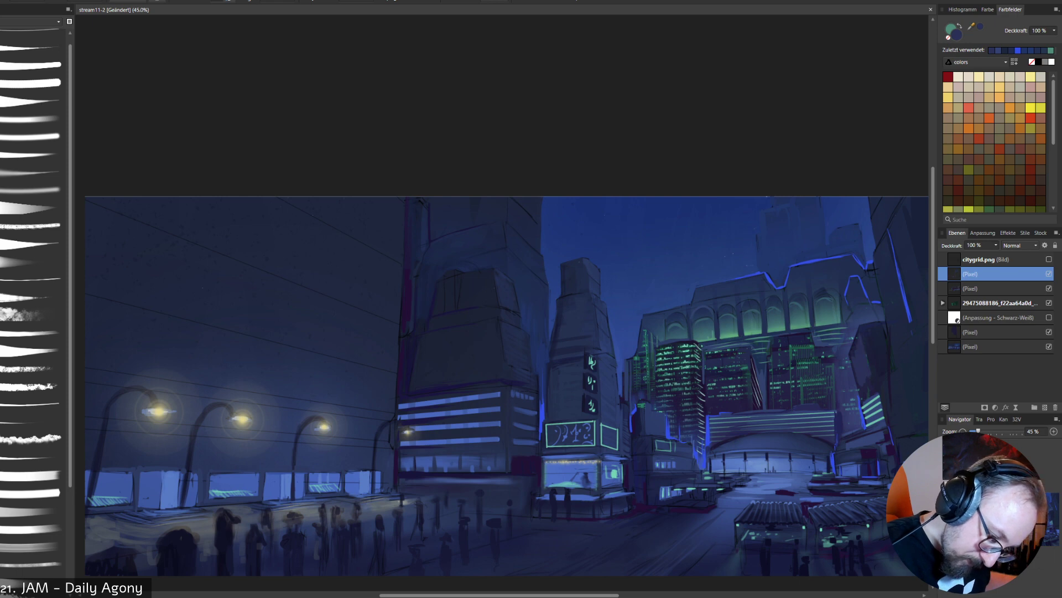
left_click_drag(855, 336, 850, 354)
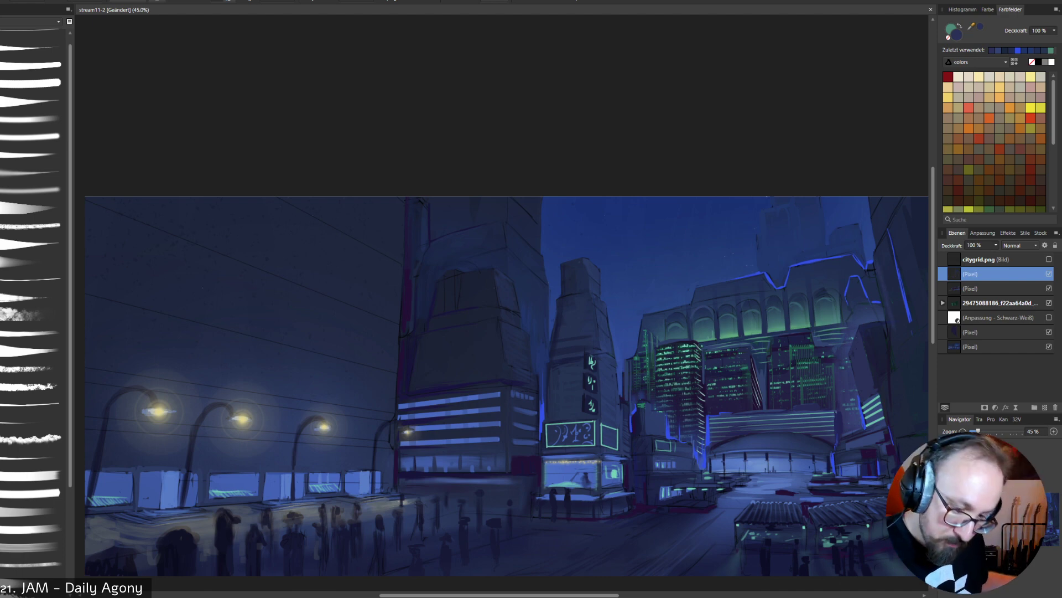
- Brush dark perspective lines across the far-right tower's face, showing the citygrid.png grid as a temporary guide and undoing one stroke
left_click(1049, 259)
left_click(1049, 258)
left_click(1049, 259)
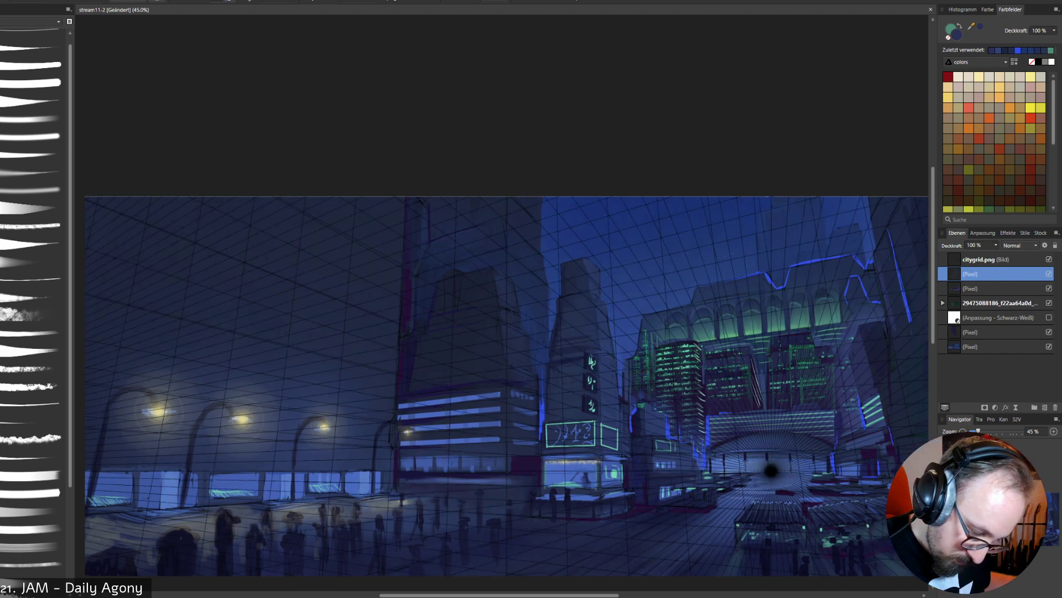
left_click(1049, 259)
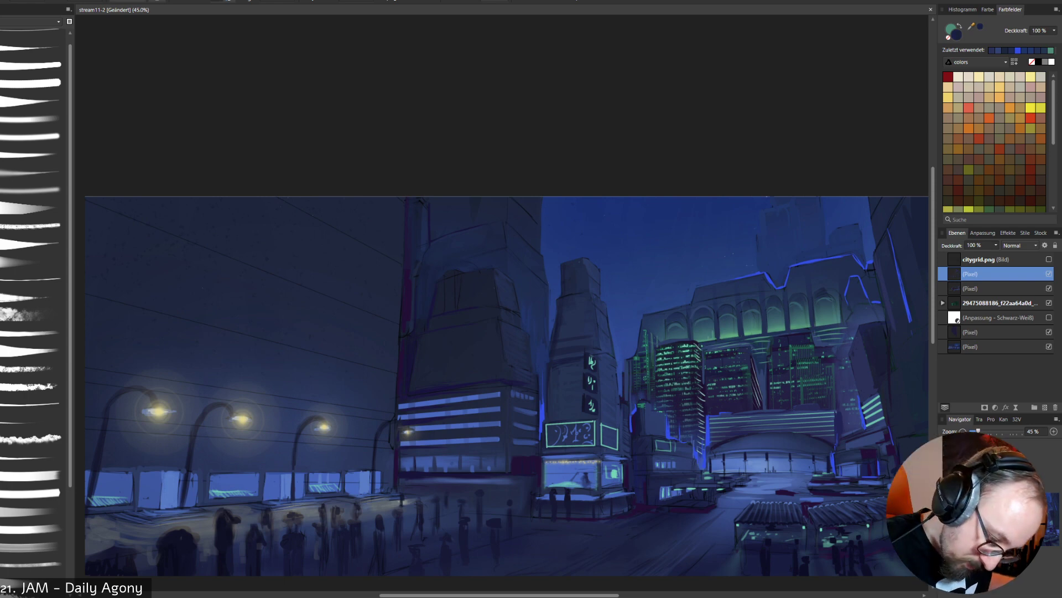
key("ctrl+z")
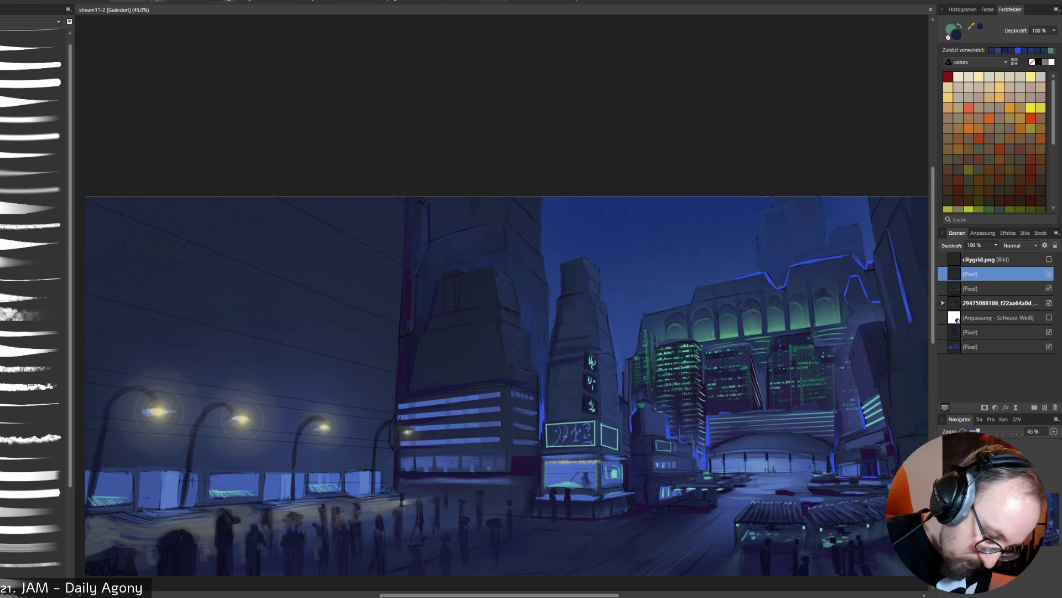
left_click(1049, 259)
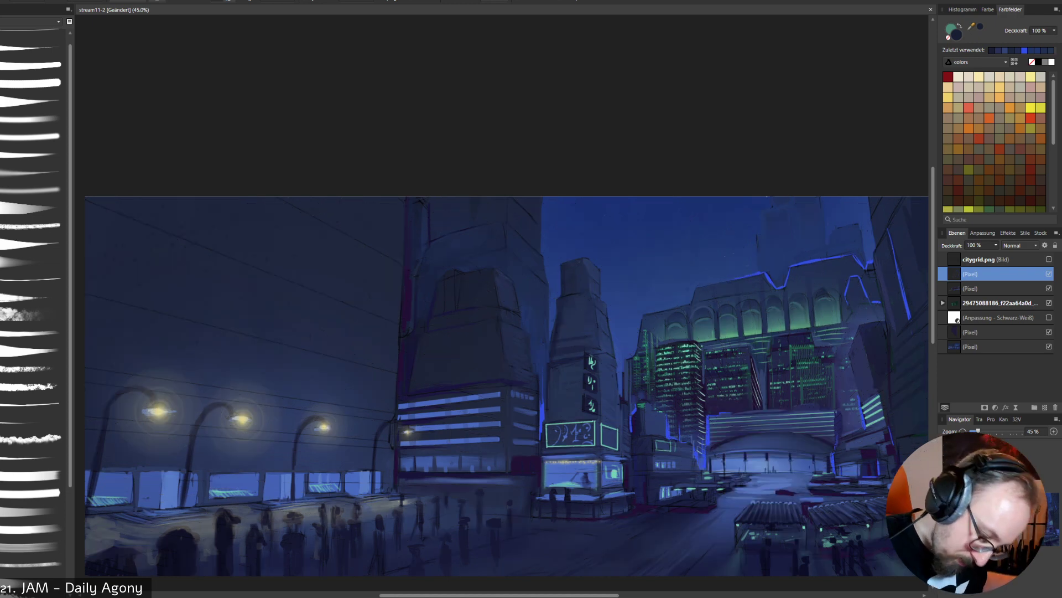
left_click(1049, 258)
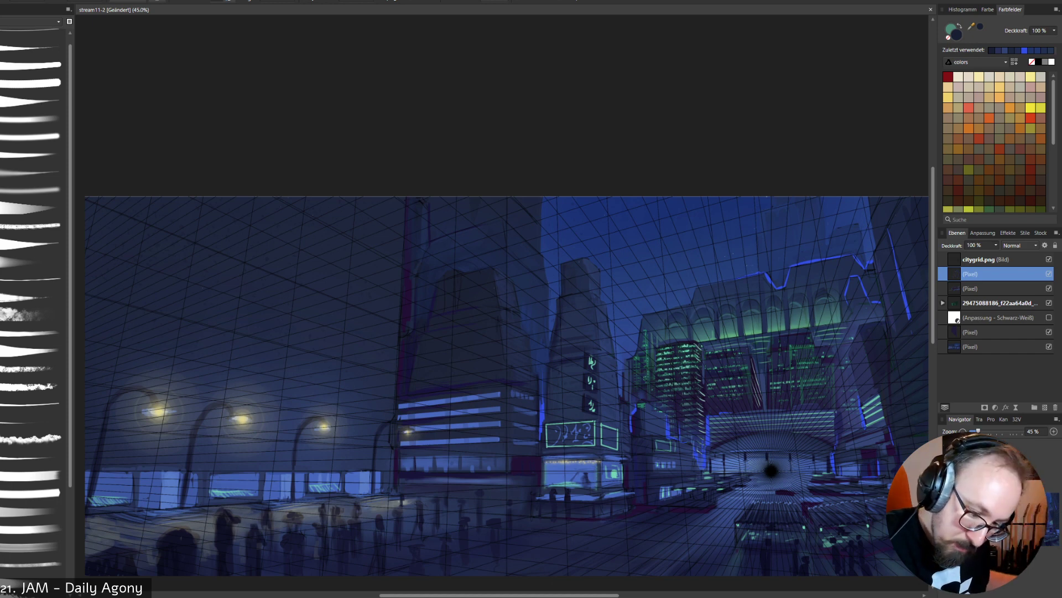
left_click(1049, 258)
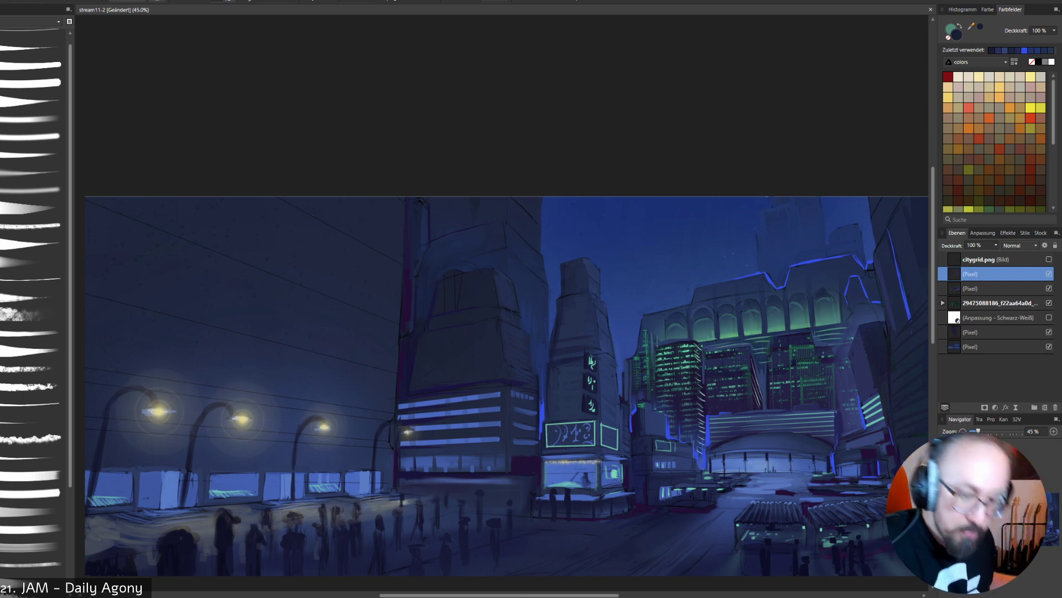
- Lasso the slanted building beside the far-right tower and brush soft muted blue over its upper part at 50% opacity, then clear the selection
scroll(507, 359, "down", 2)
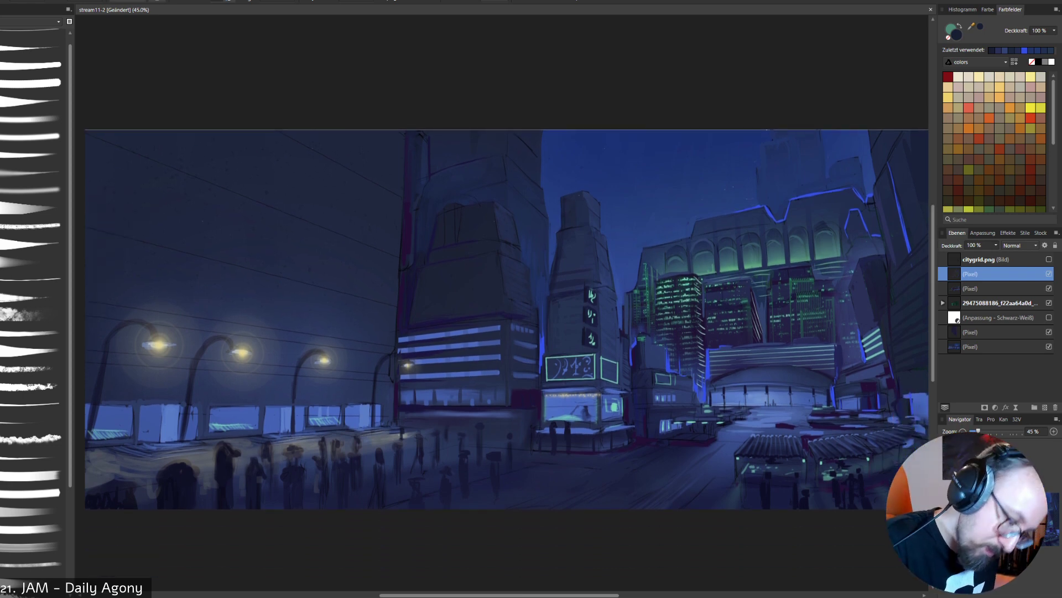
scroll(507, 360, "up", 2)
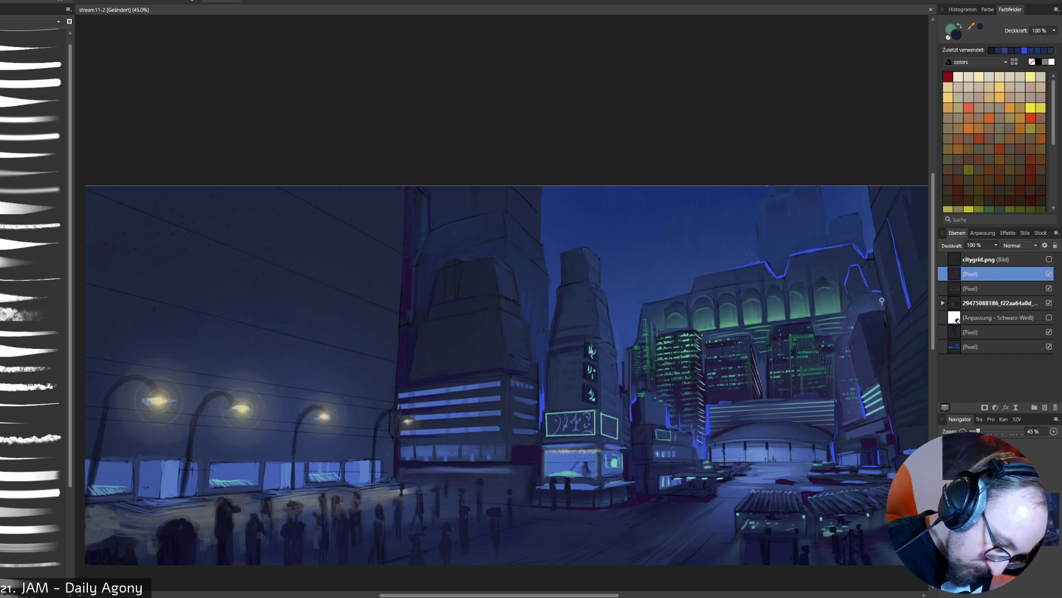
left_click_drag(882, 296, 897, 427)
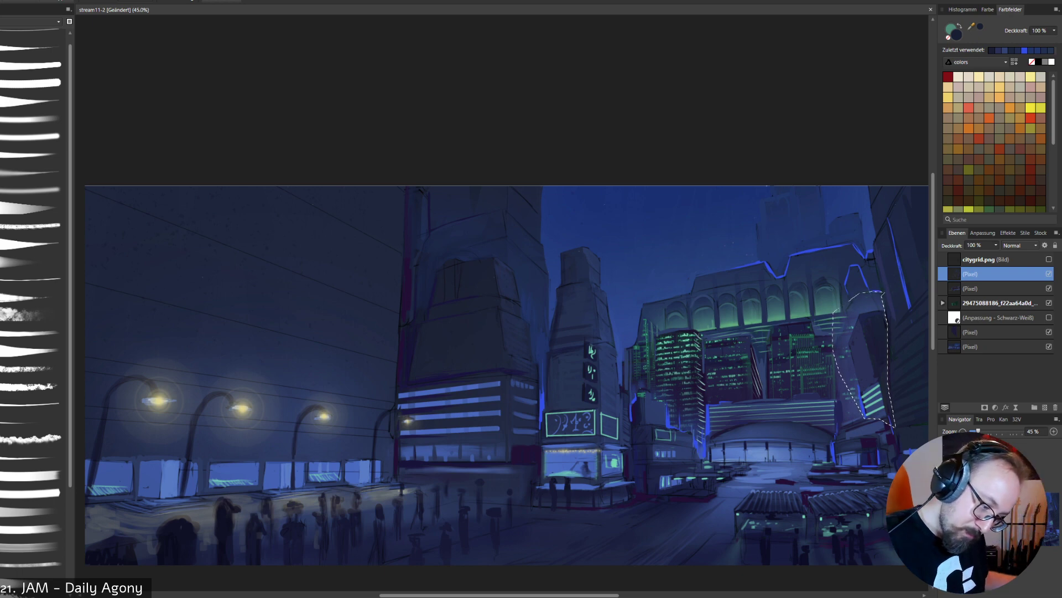
key("b")
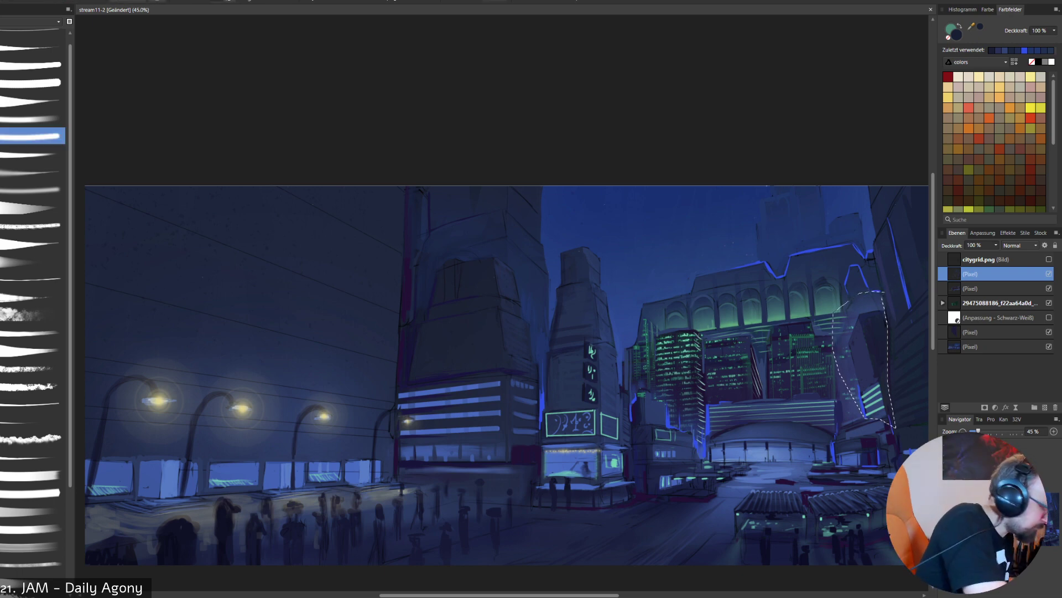
left_click(865, 362, "alt")
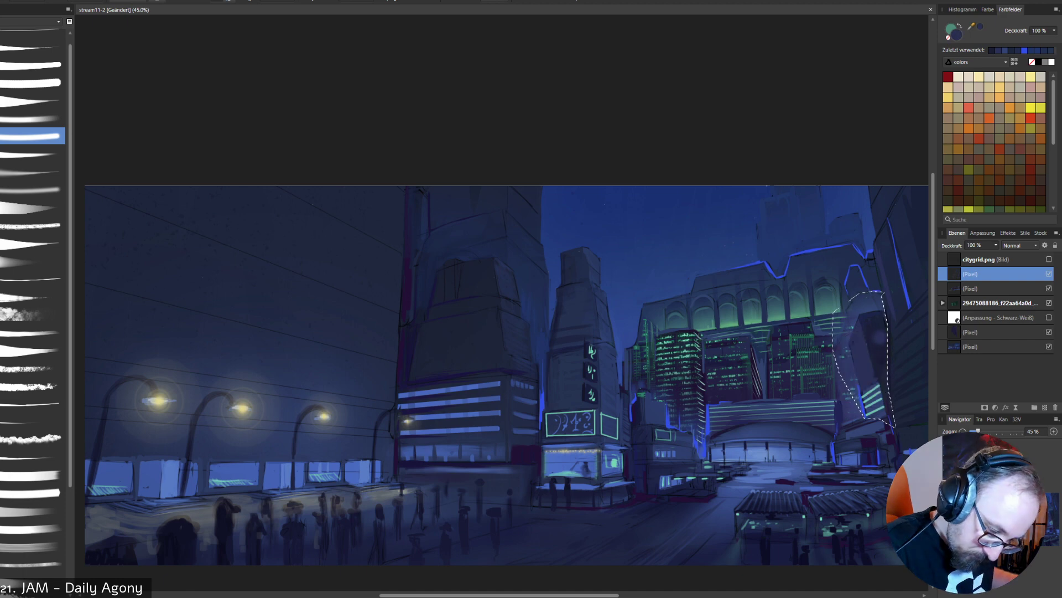
left_click(864, 305, "alt")
right_click(882, 320)
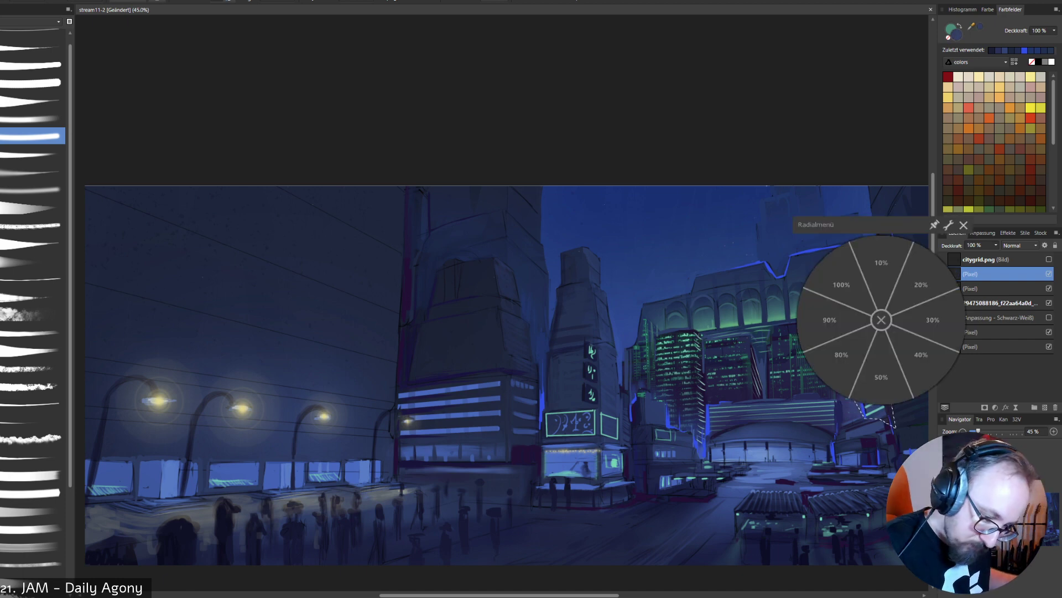
left_click(881, 377)
left_click_drag(857, 305, 879, 308)
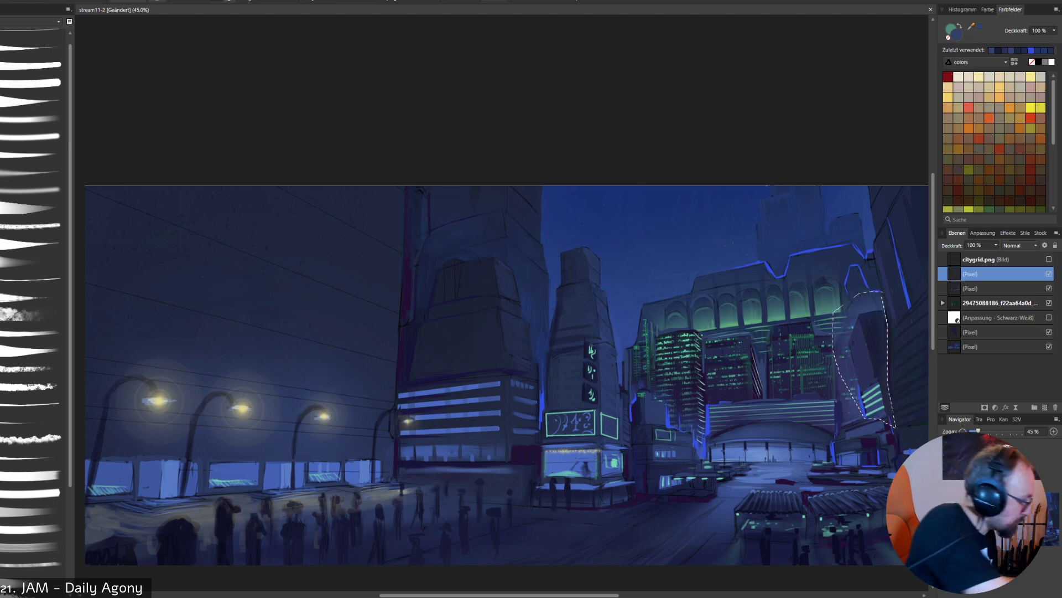
key("ctrl+d")
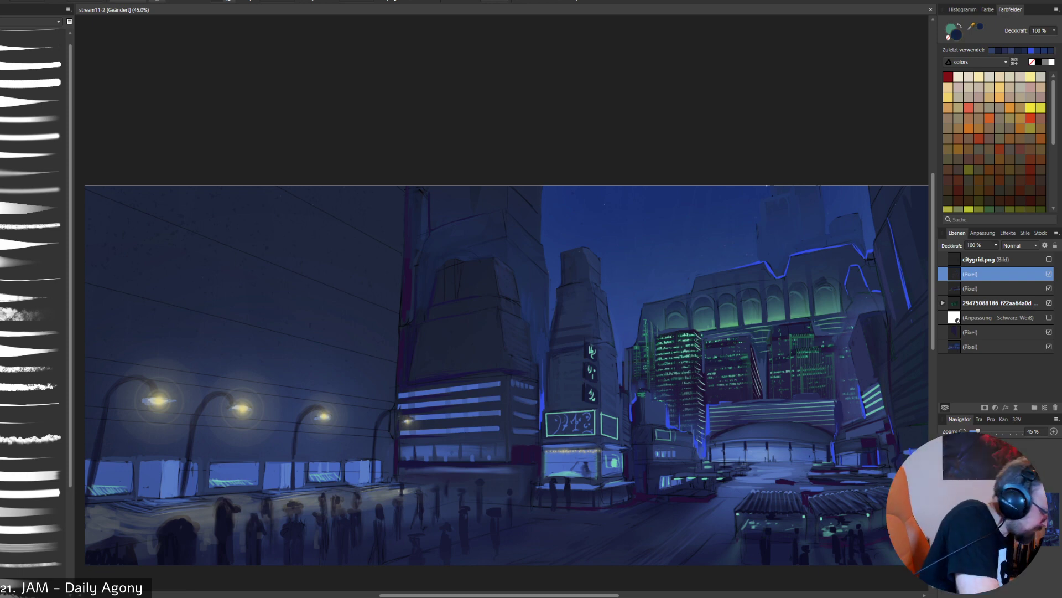
- Sample sky and building blues and brush the faint distant towers behind the arcaded roof, using 100% opacity
right_click(816, 275)
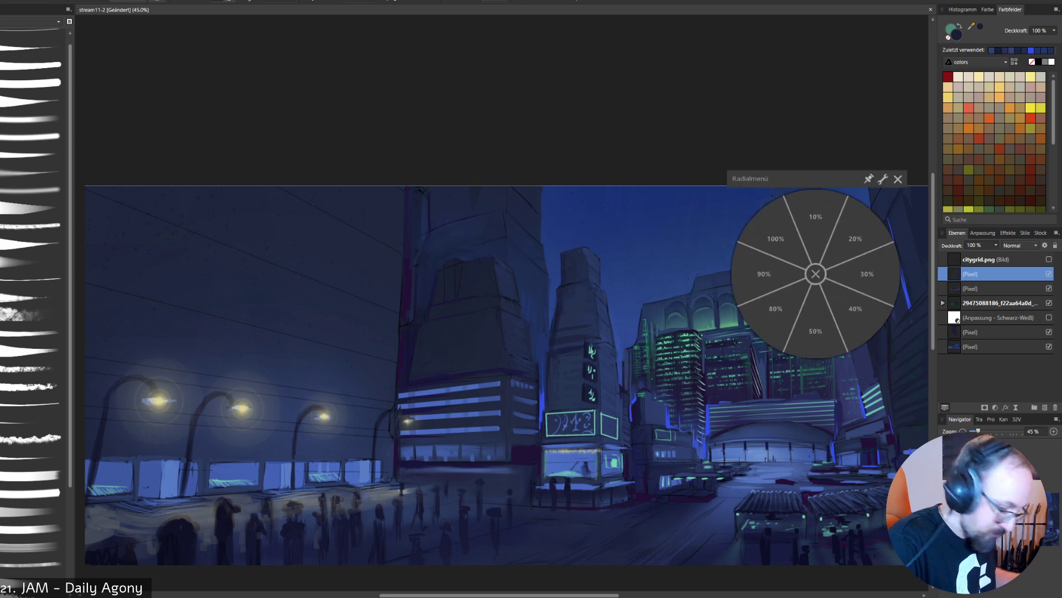
left_click(816, 274)
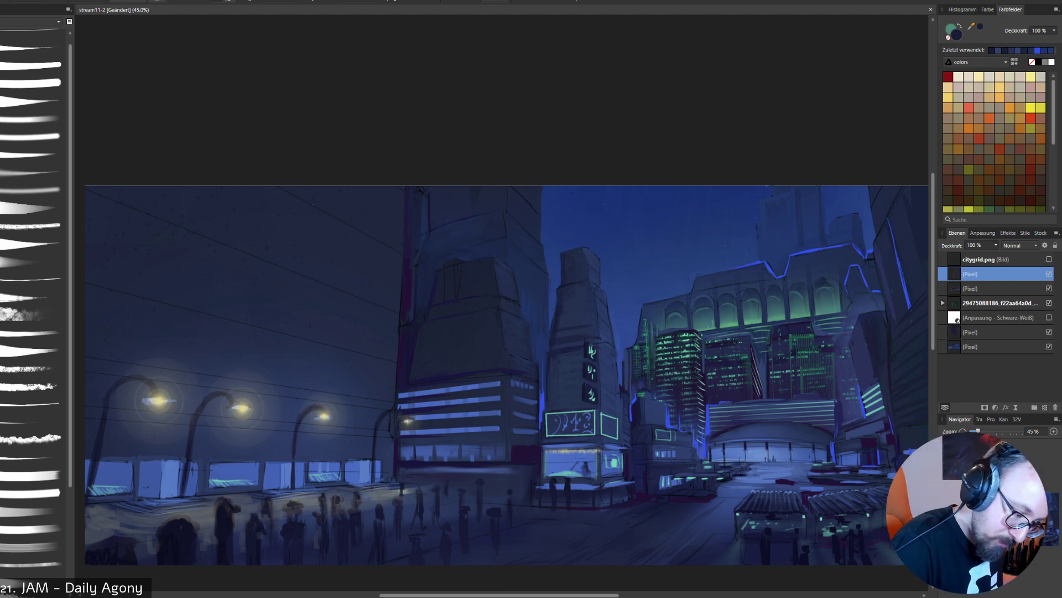
left_click(515, 487, "alt")
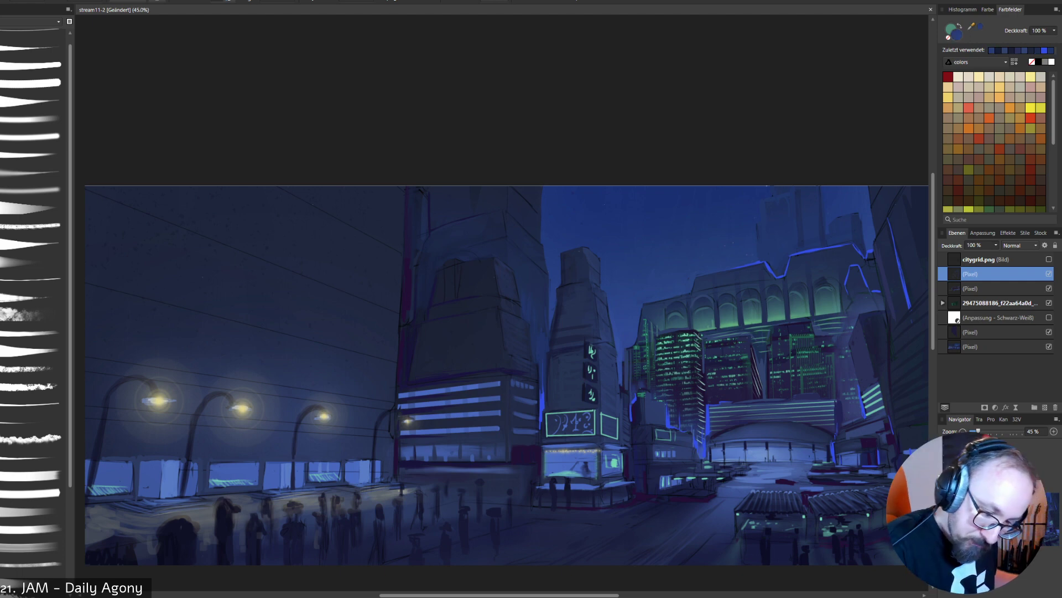
left_click(788, 238, "alt")
right_click(793, 244)
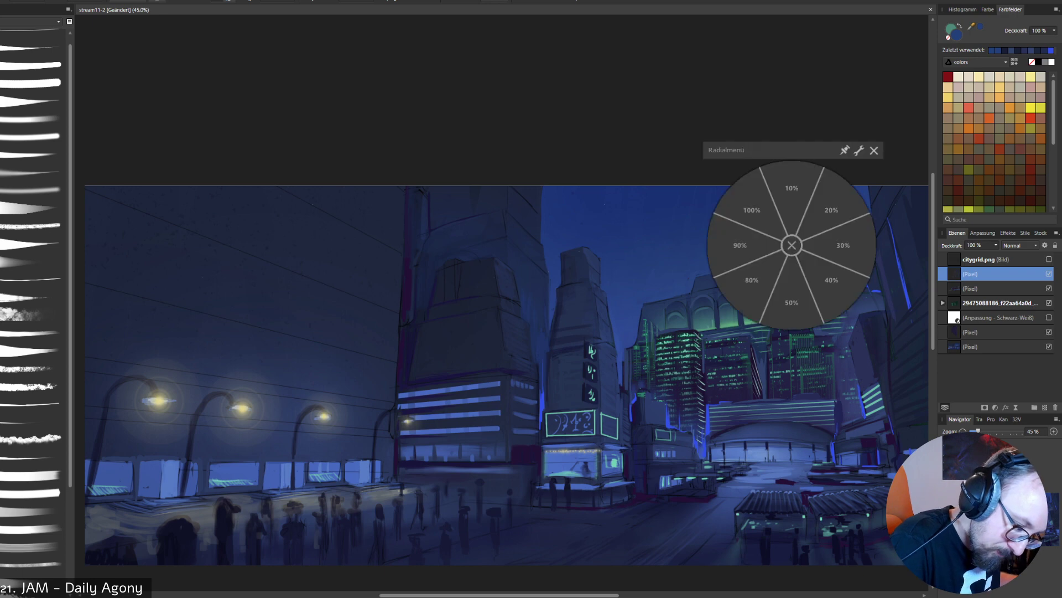
left_click(753, 208)
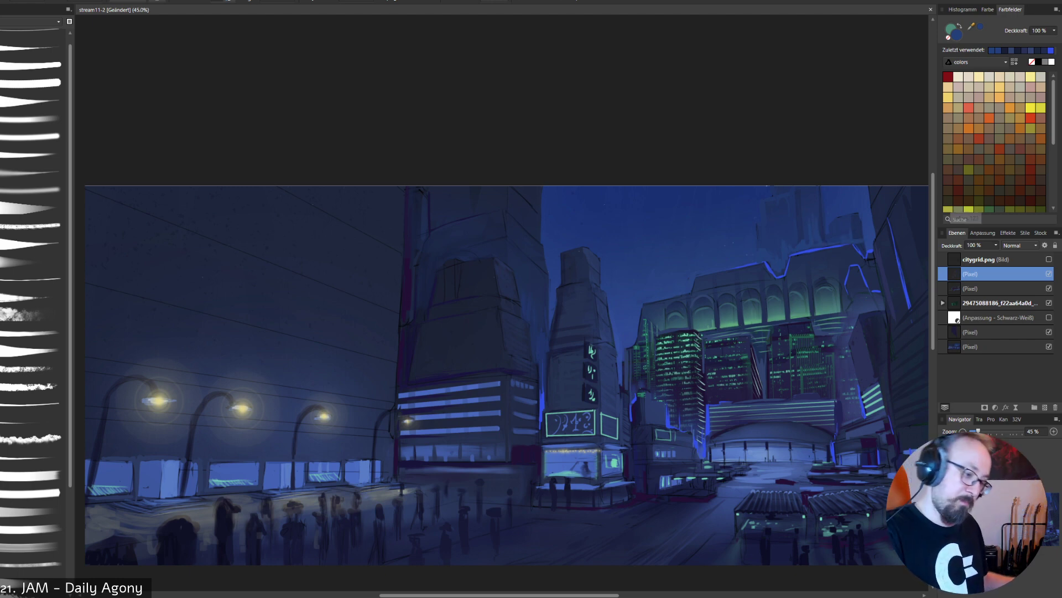
- Paint a faint distant tower silhouette above the arcaded roof's left end, temporarily showing the citygrid.png grid as a guide
mouse_move(675, 259)
left_mouse_down()
mouse_move(676, 294)
mouse_move(688, 281)
left_mouse_up()
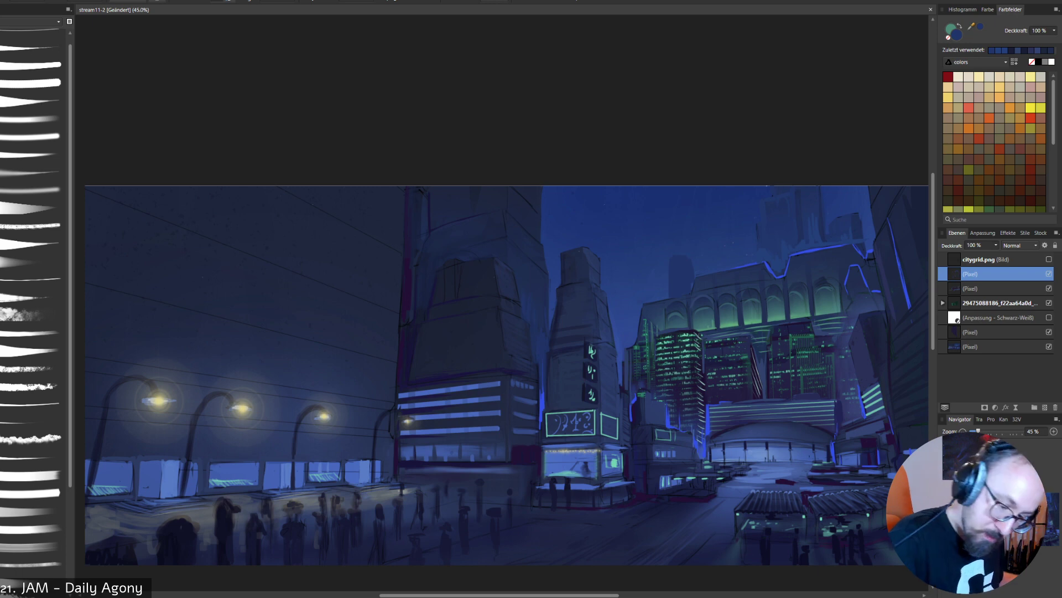
left_click(1049, 259)
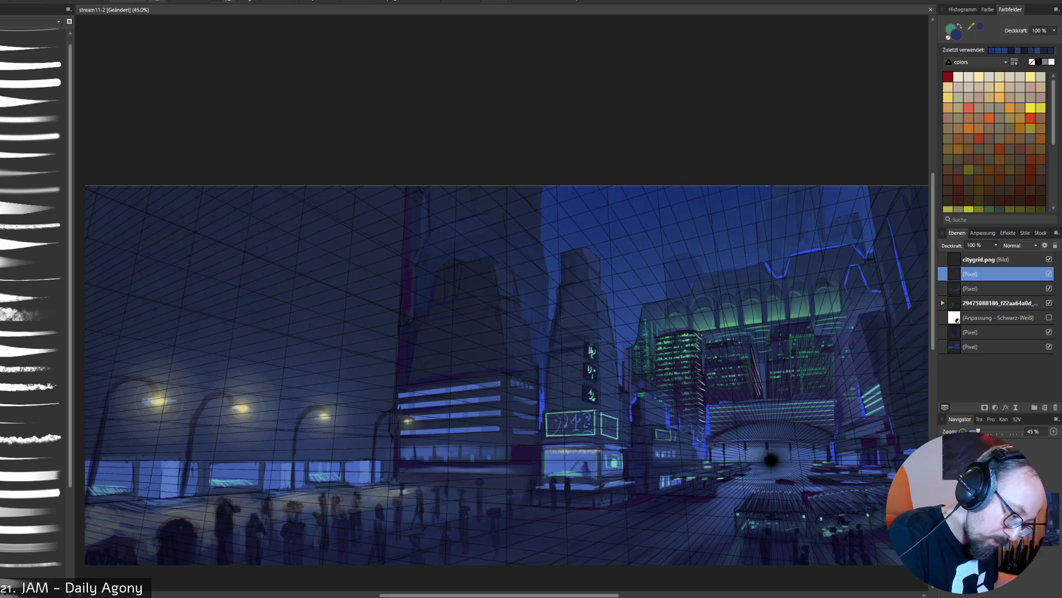
left_click(1049, 259)
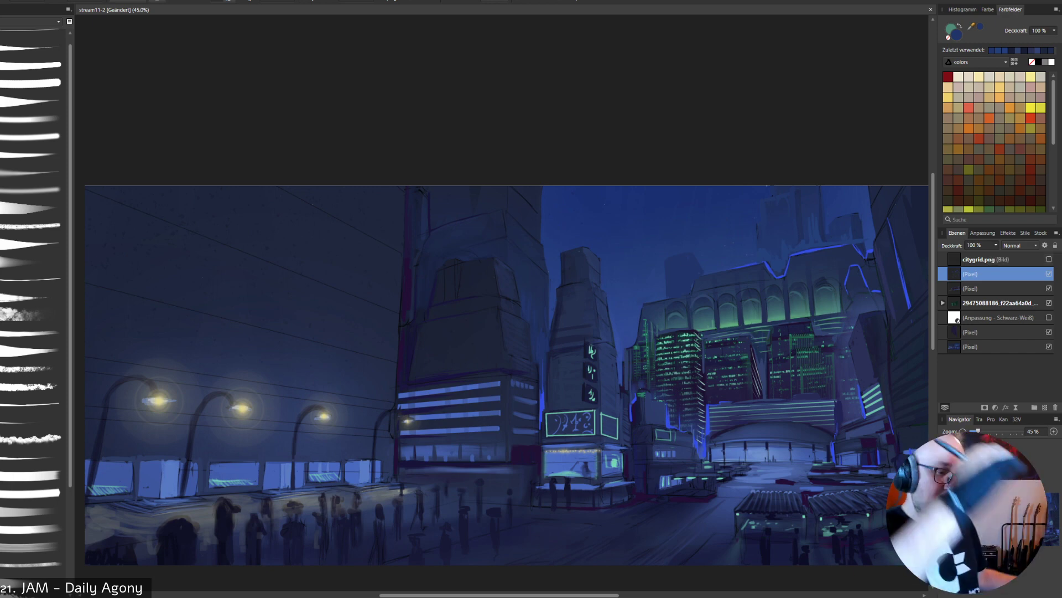
- Sample the roof rim's bright blue and paint three straight light strips in perspective across the large left wall, comparing with the layer hidden
left_click(812, 241, "alt")
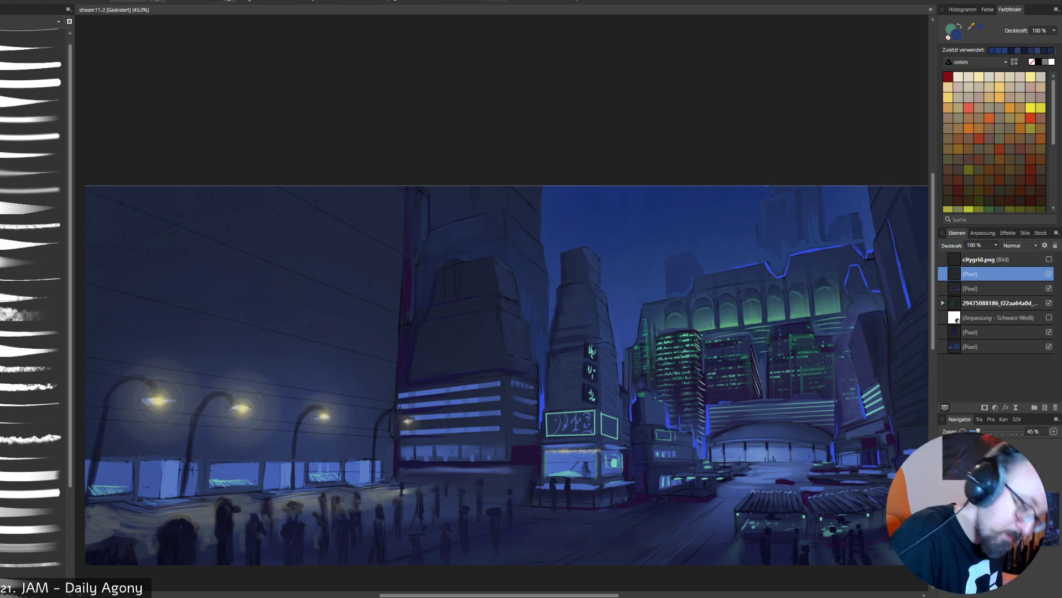
left_click(812, 246, "alt")
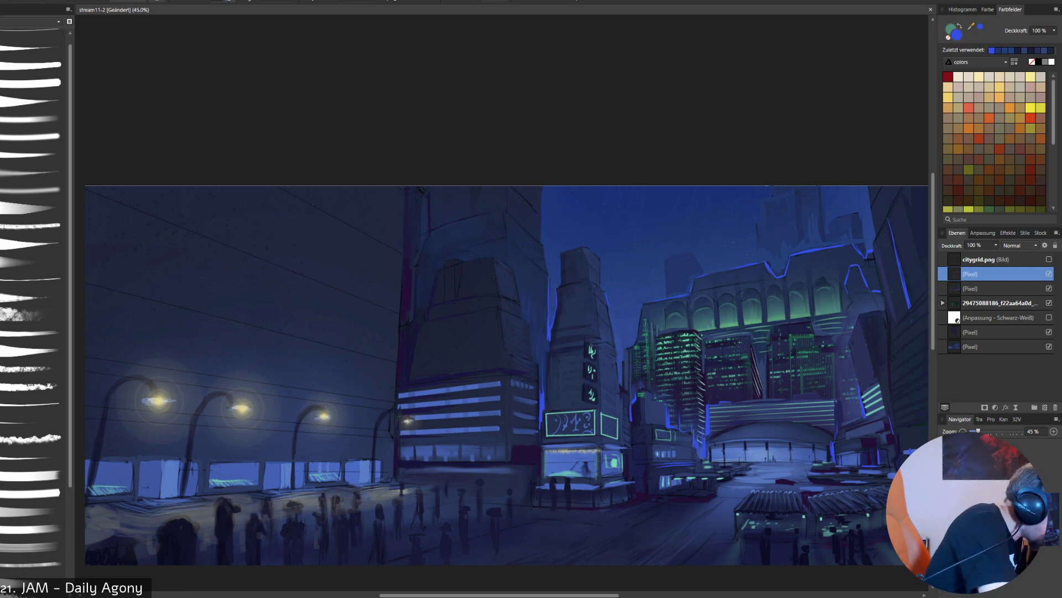
left_click(33, 83)
left_click_drag(473, 327, 381, 468)
key("ctrl+z")
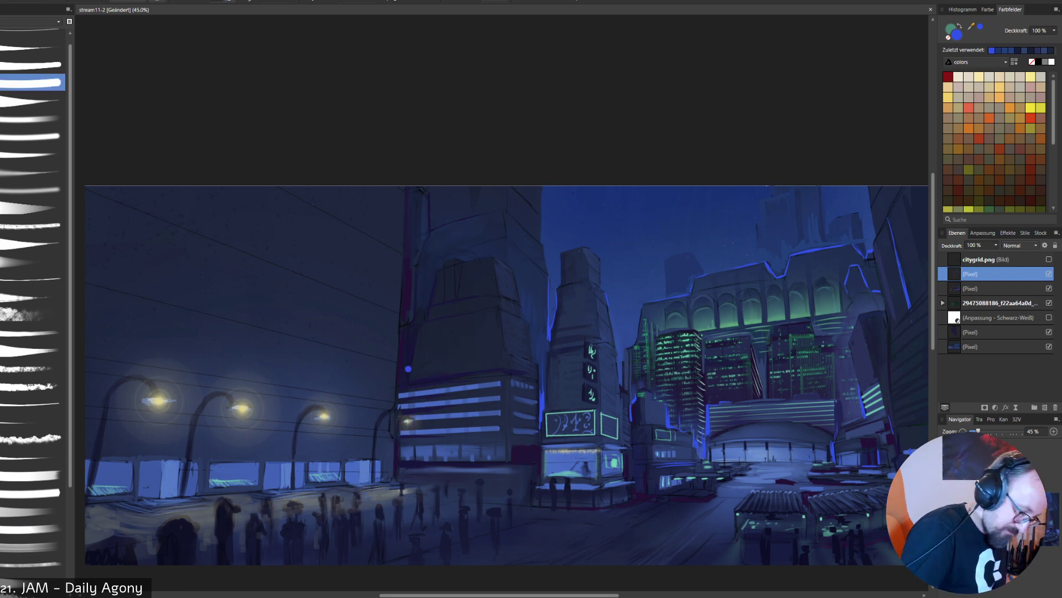
left_click(88, 284, "shift")
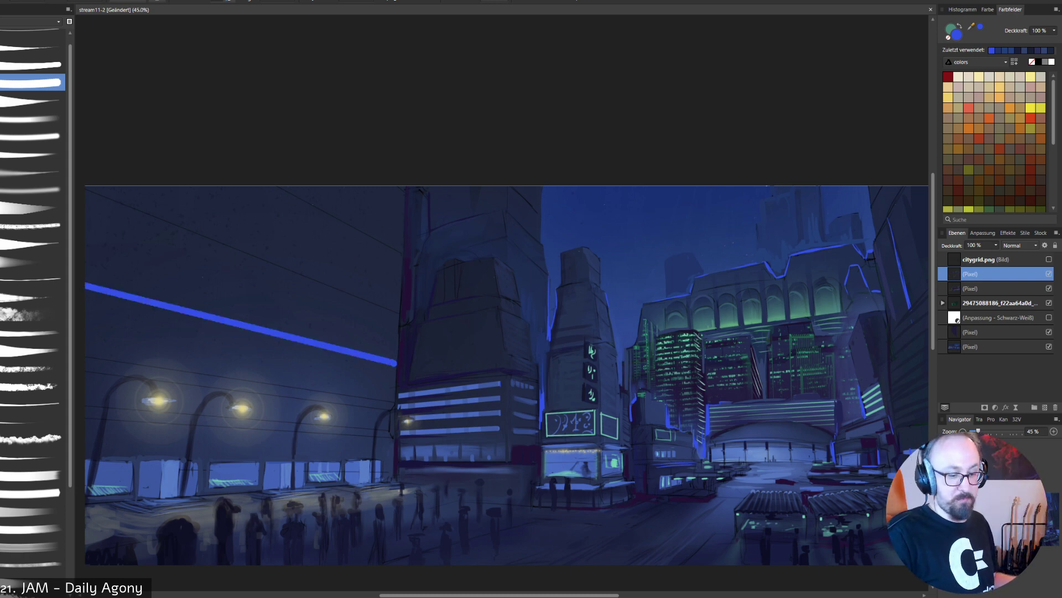
left_click(398, 252)
left_click(265, 181, "shift")
left_click(396, 313)
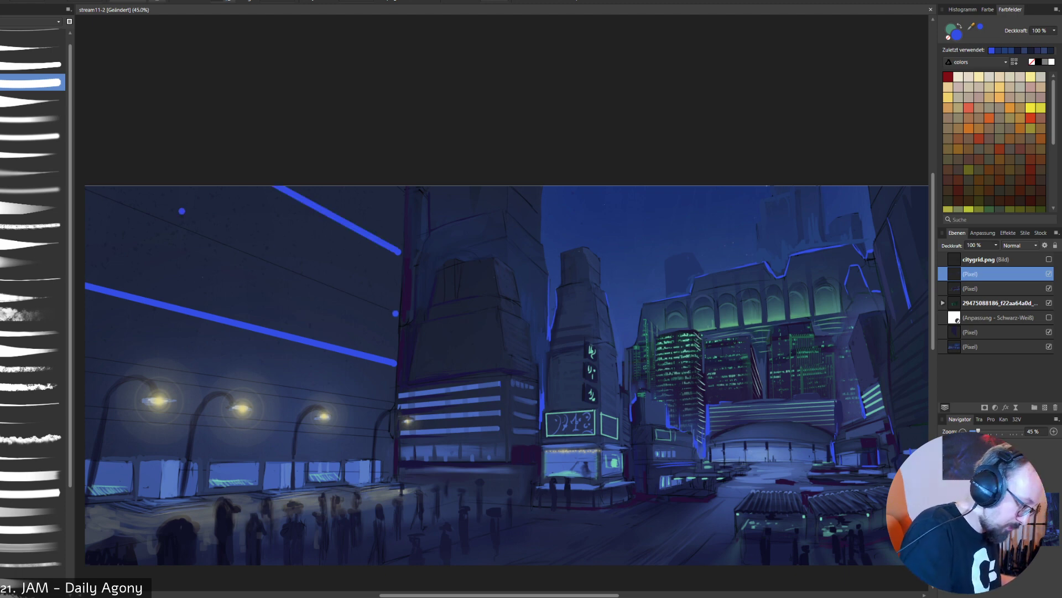
left_click(83, 190, "shift")
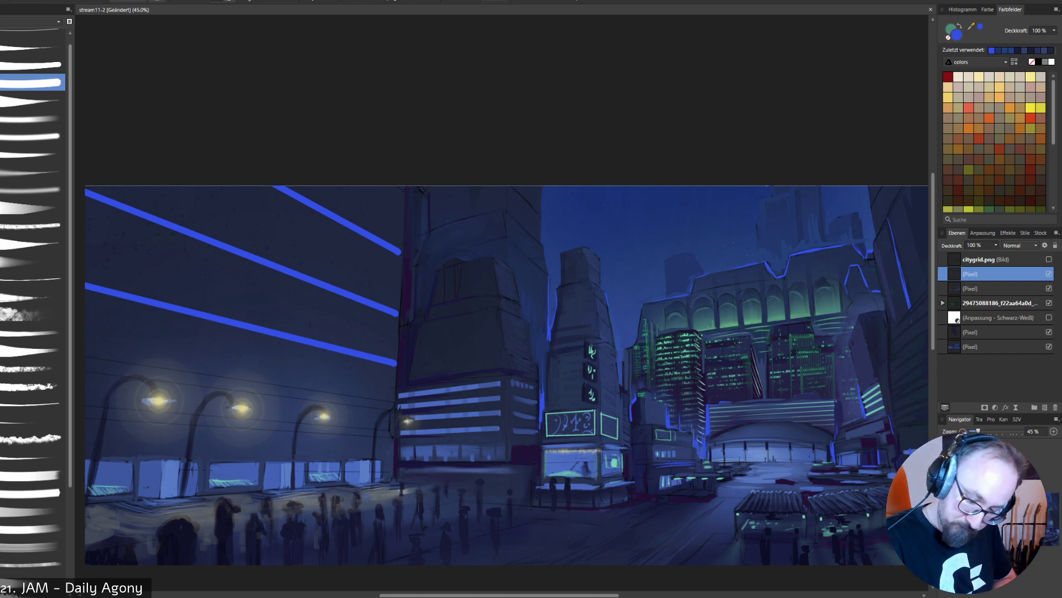
left_click(1049, 274)
left_click(1049, 274)
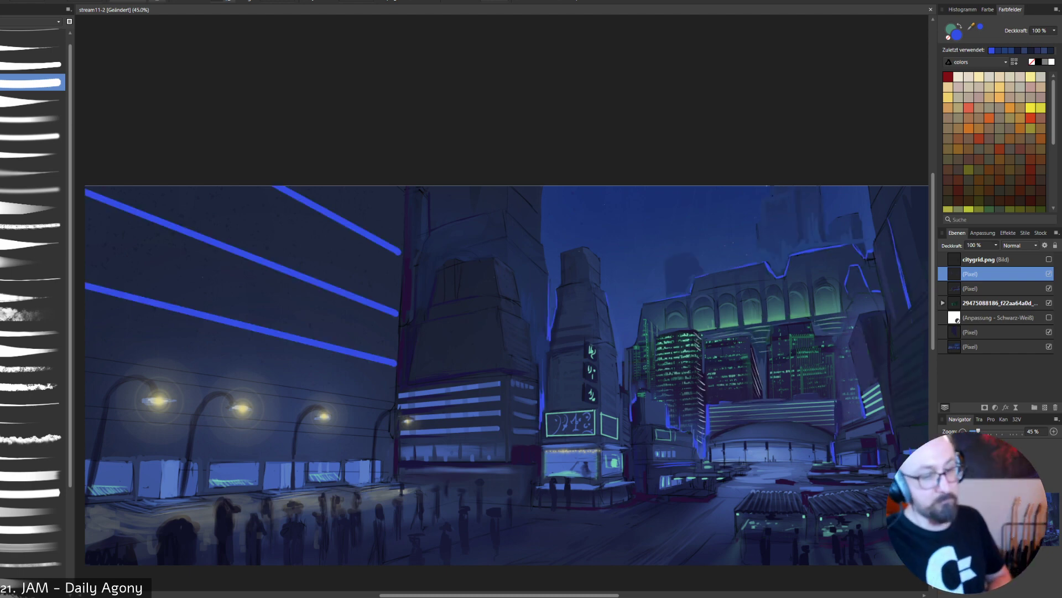
- Reduce the brush size and draw thin bright blue light lines above the lit storefront windows along the left wall's base
key("[")
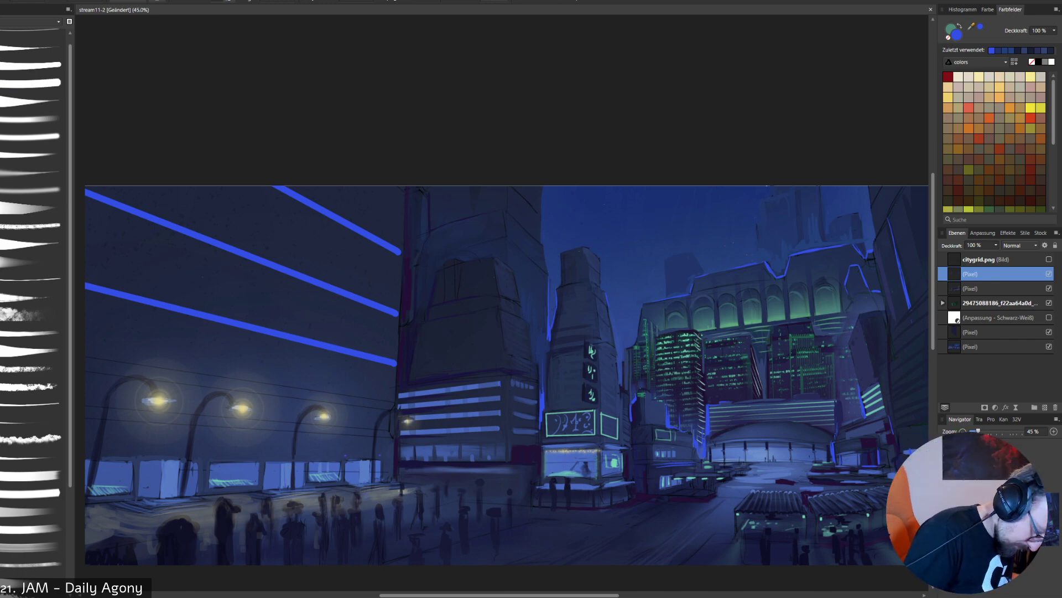
left_click_drag(345, 454, 380, 454)
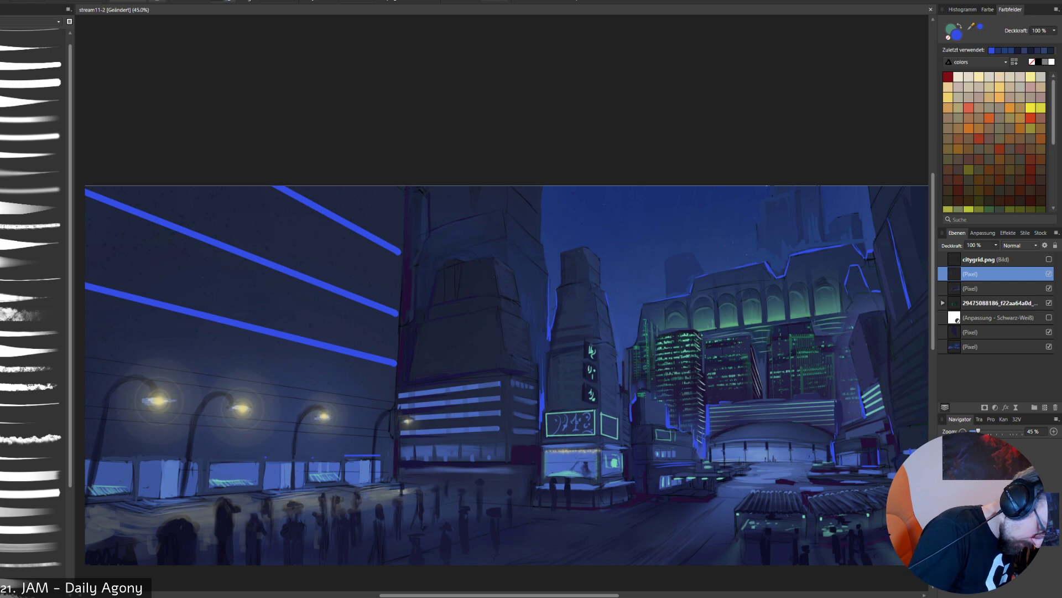
left_click_drag(266, 457, 307, 457)
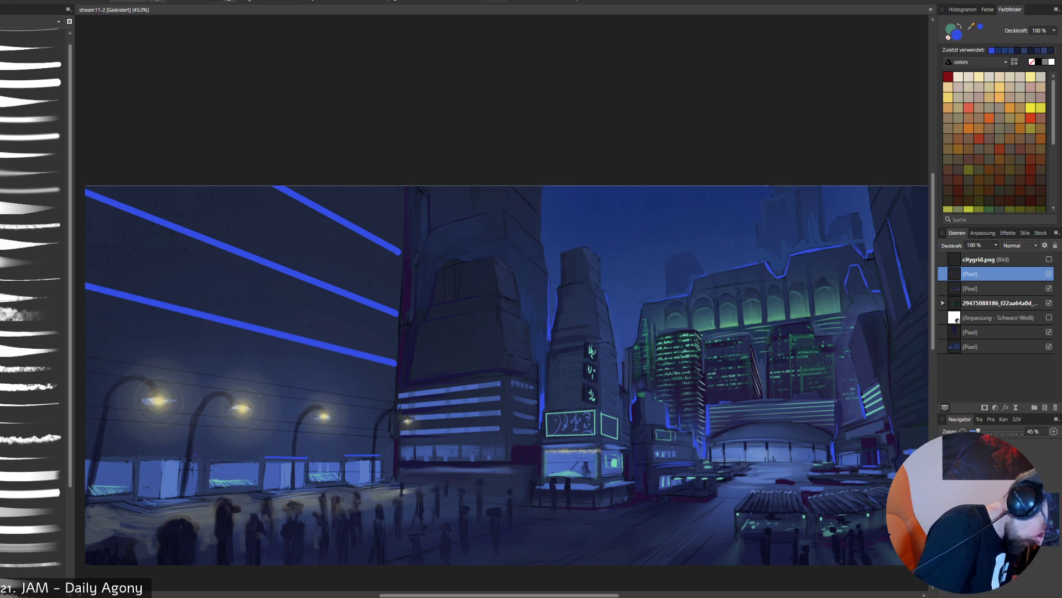
left_click_drag(141, 454, 196, 454)
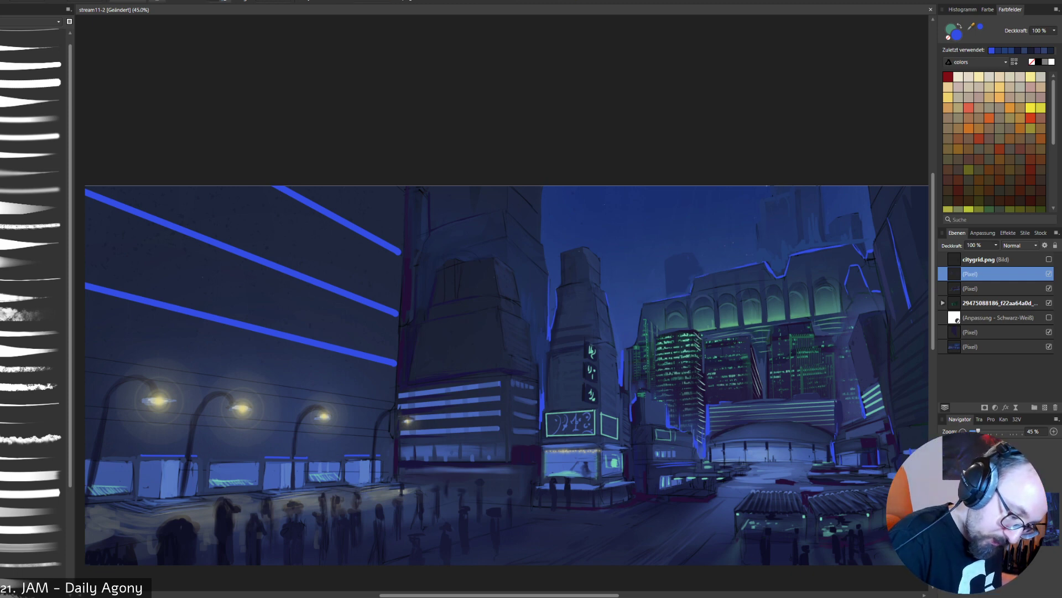
- Sample green from the arcade's glow and compare the painting with the top pixel layer hidden and shown
left_click(775, 316, "alt")
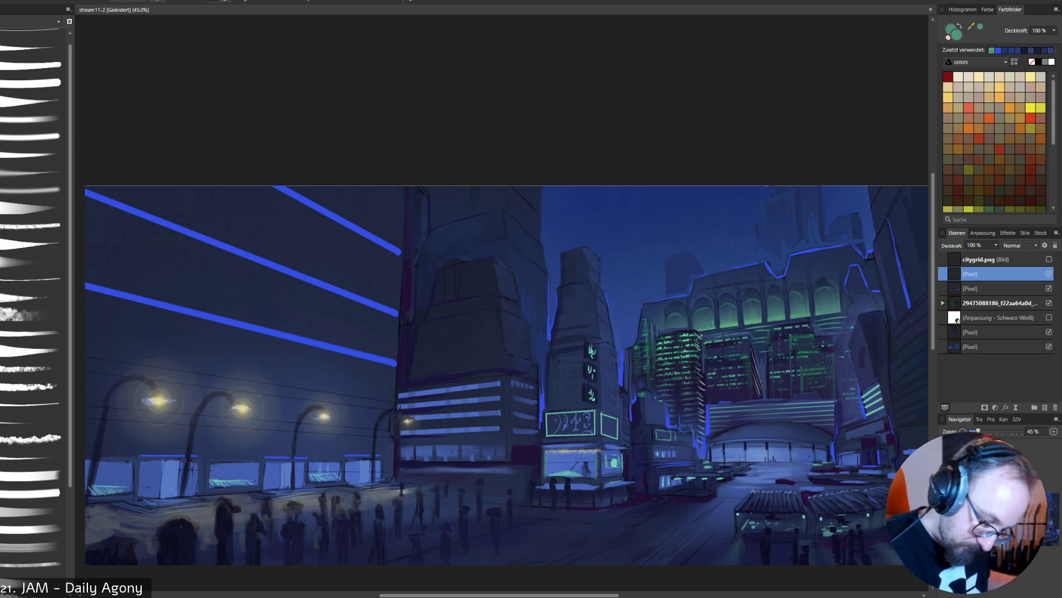
left_click(1050, 274)
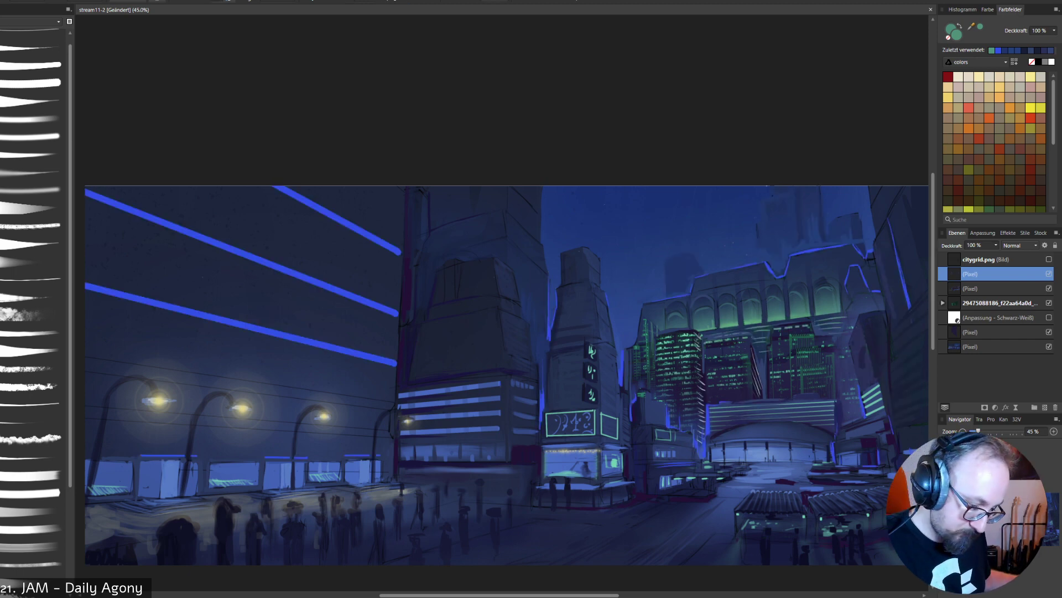
left_click(1049, 274)
left_click(1049, 274)
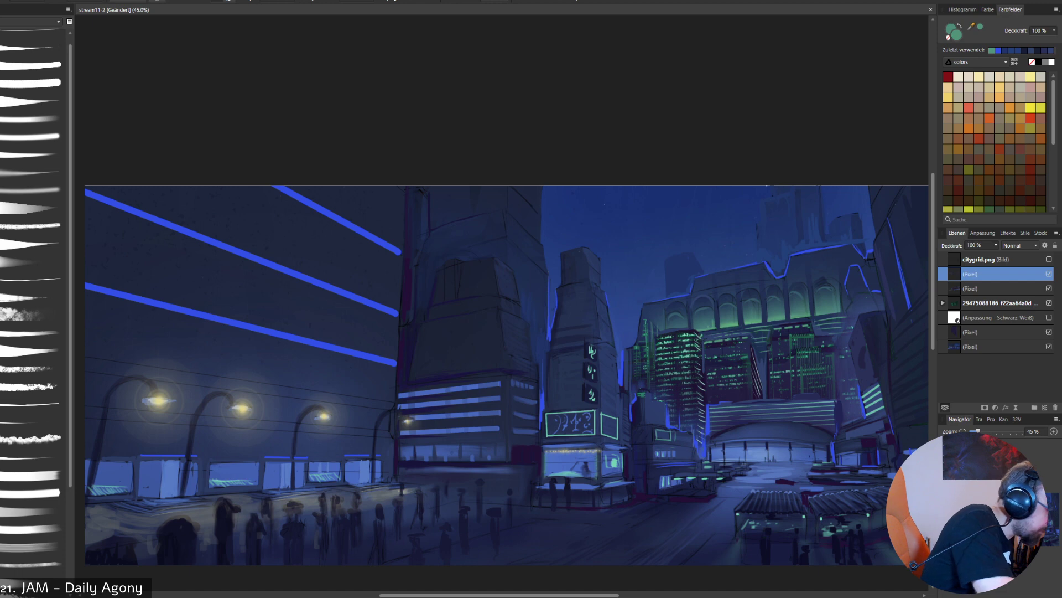
- Set up a soft brush in the wall strips' sampled bright blue, adjust its size, and add a new pixel layer below citygrid.png
left_click(33, 136)
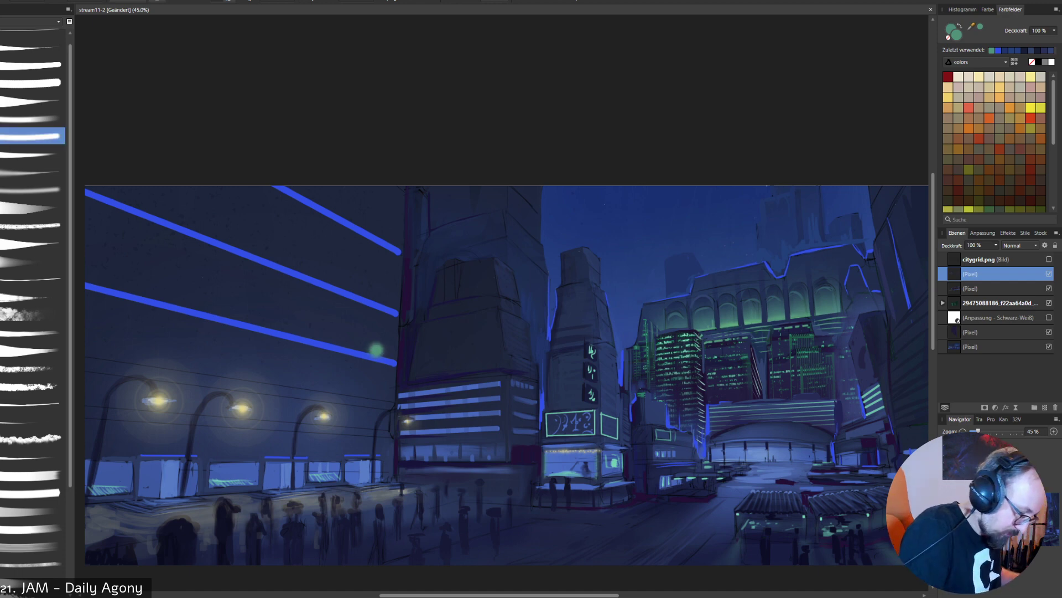
left_click(378, 358, "alt")
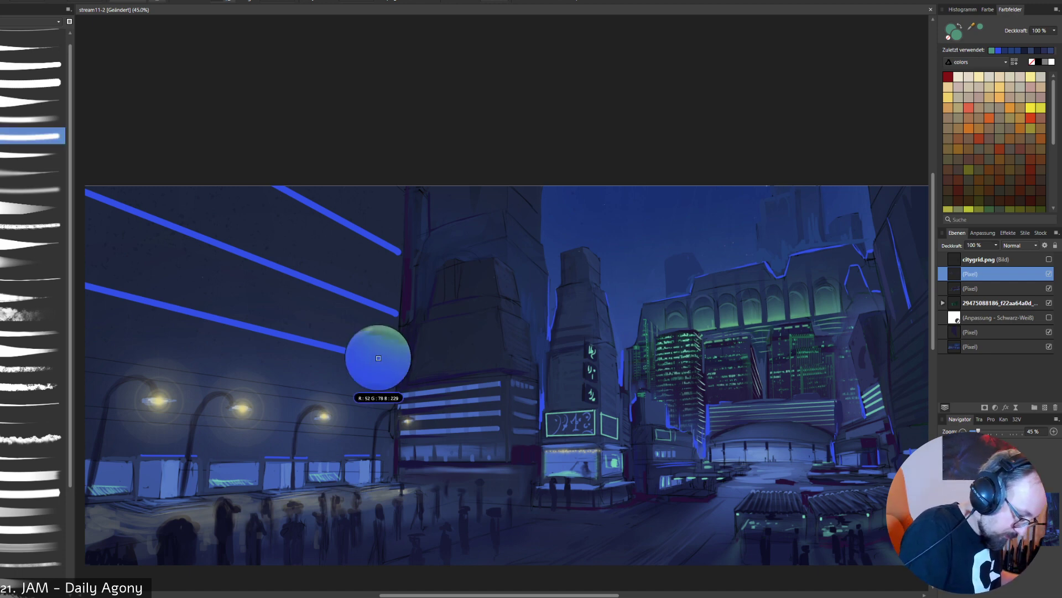
key("bracketright")
key("bracketright")
key("bracketright")
key("bracketright")
key("bracketright")
key("bracketright")
key("bracketleft")
key("bracketleft")
key("bracketleft")
key("bracketleft")
key("bracketleft")
key("bracketleft")
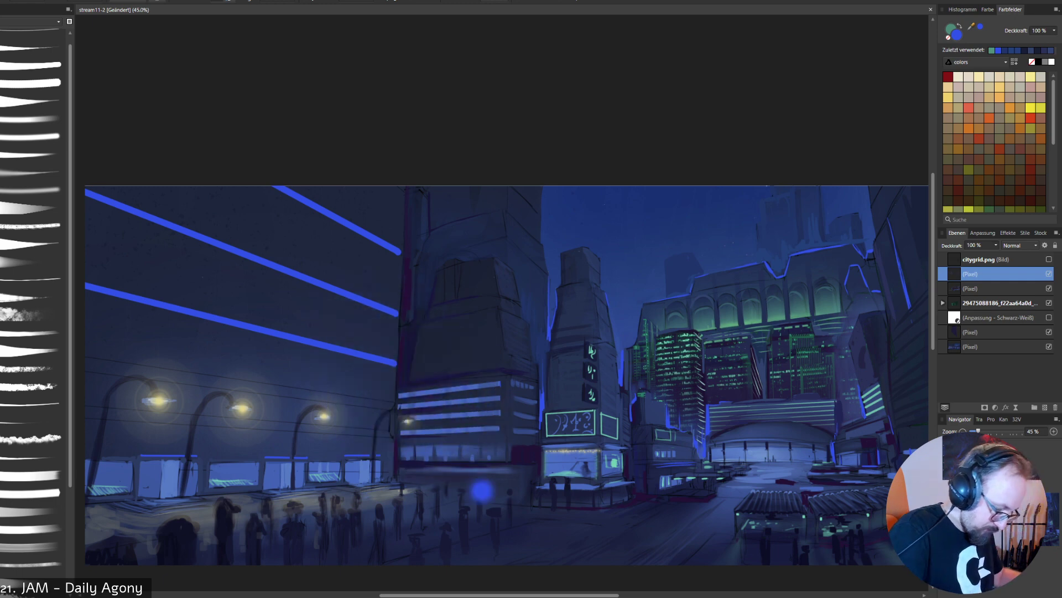
key("bracketleft")
key("bracketleft")
key("bracketleft")
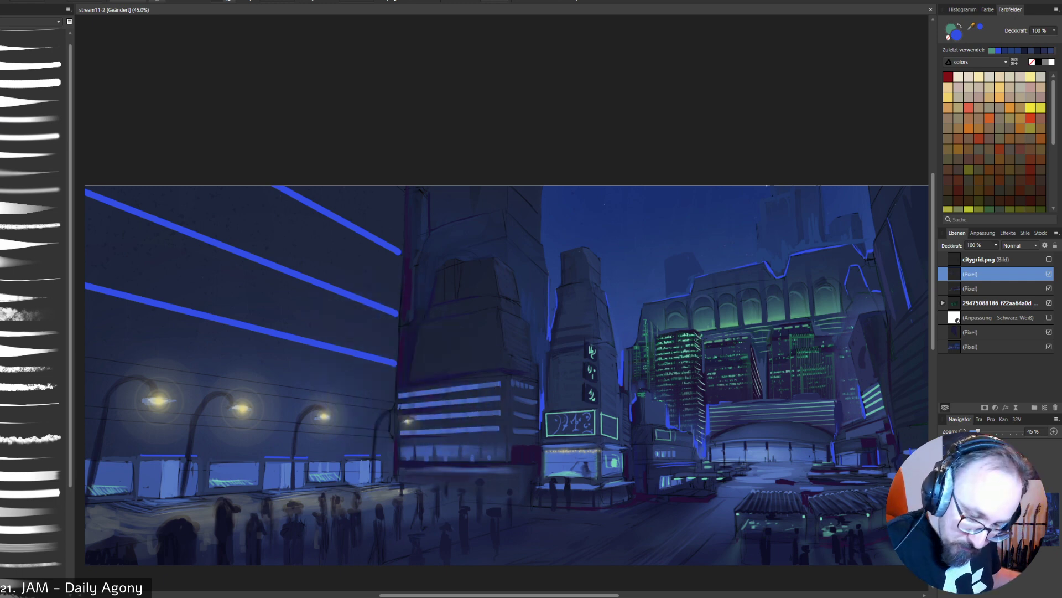
left_click(1045, 407)
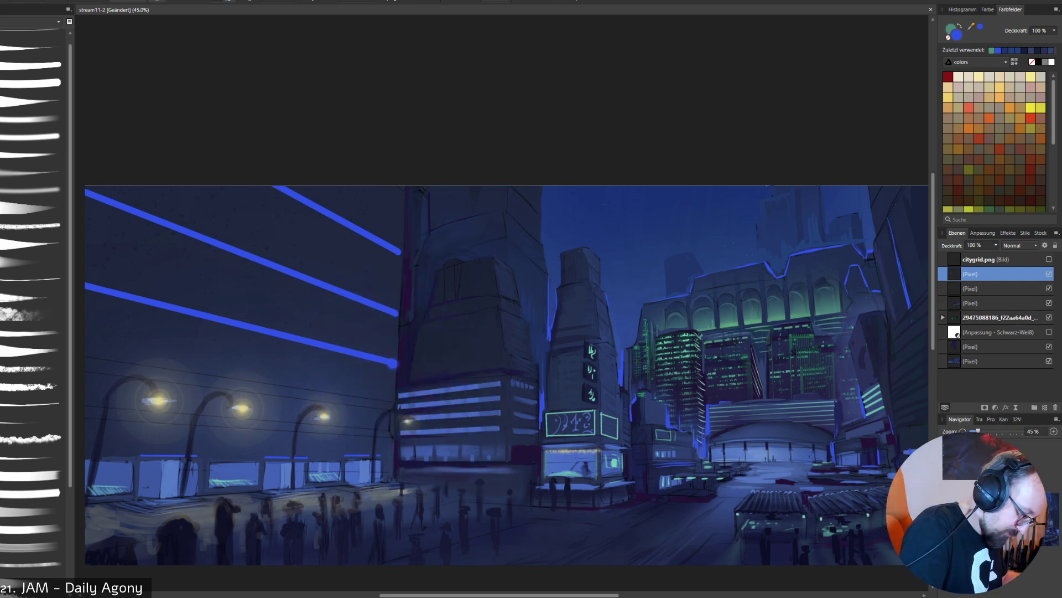
- Paint soft blue glow around the wall strips and sign tower at 20% and 40% brush opacity, plus sampled green glow on its signs
right_click(396, 352)
left_click(442, 314)
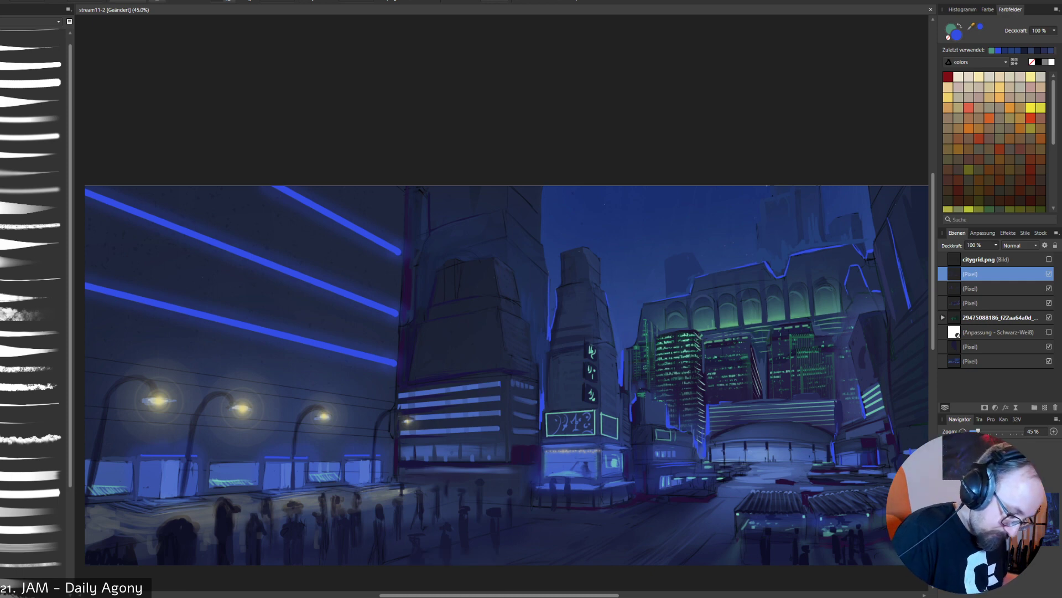
right_click(574, 417)
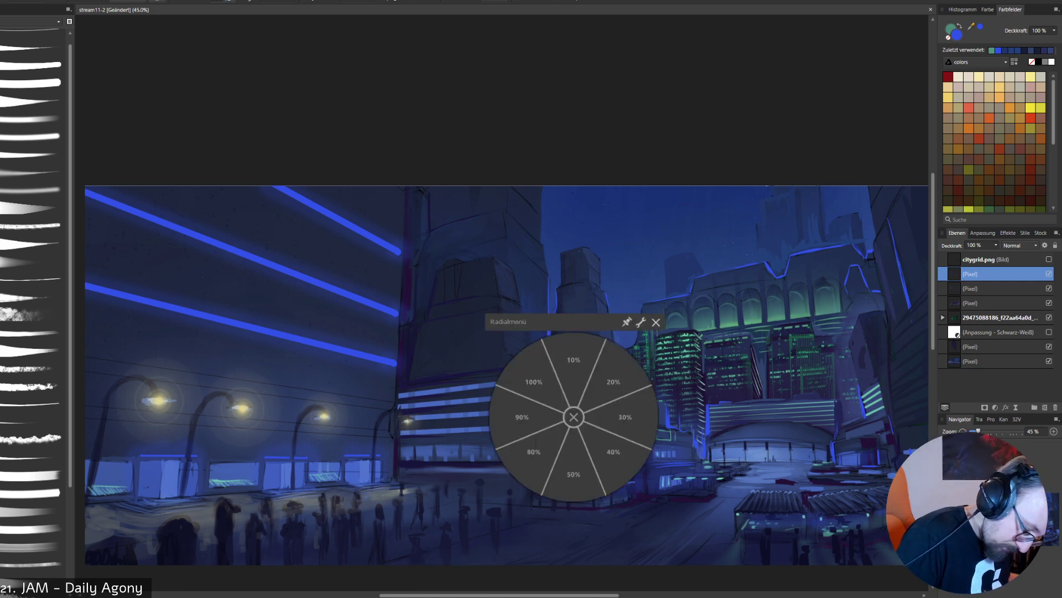
left_click(613, 456)
left_click_drag(561, 416, 558, 433)
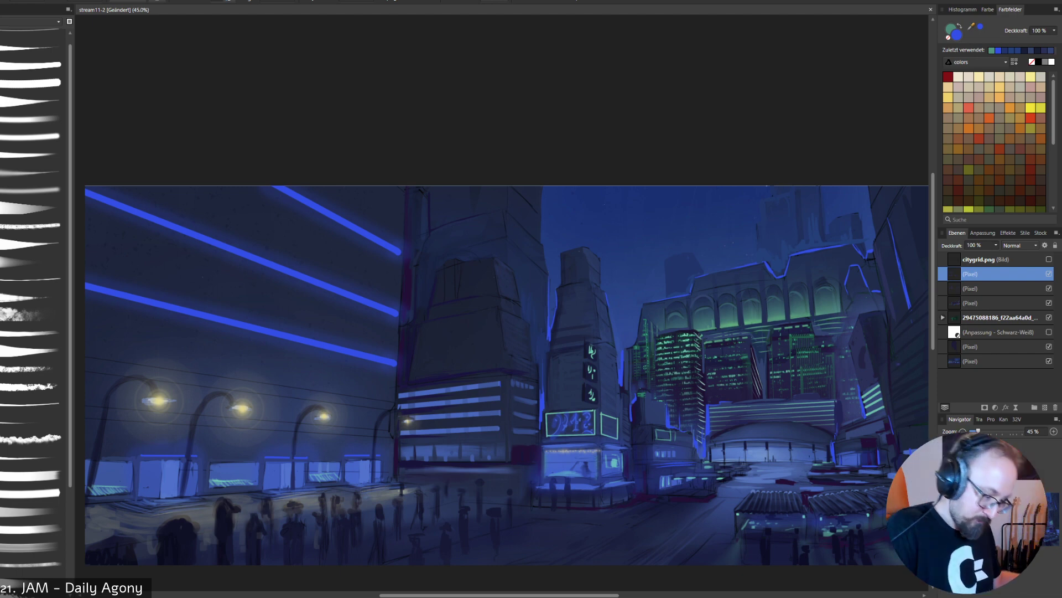
left_click(728, 324, "alt")
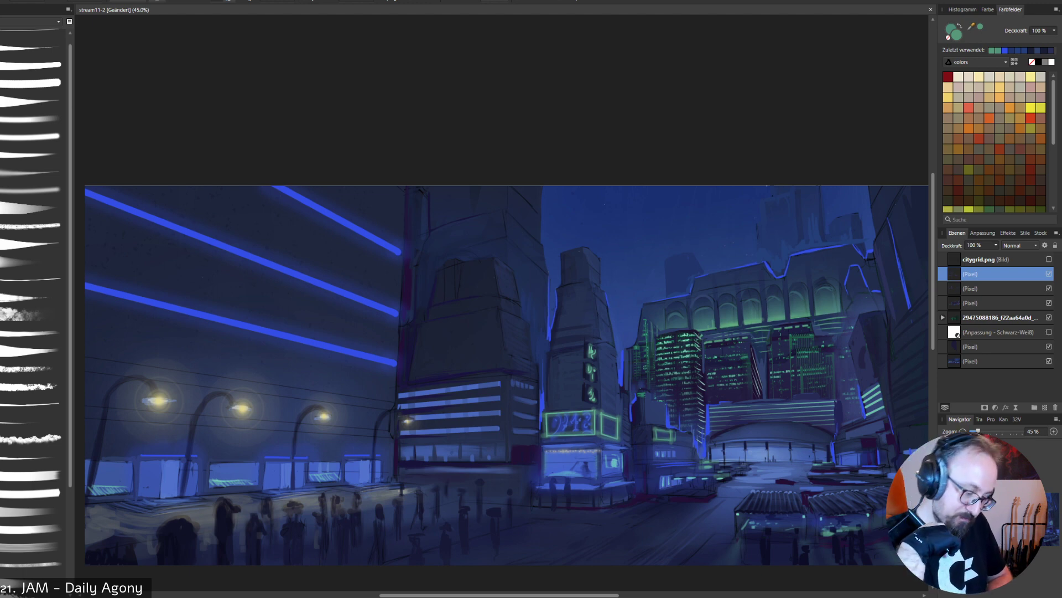
- Sample dark blue from between the lit towers and overpaint the gaps and facades beneath the arcade, trying a different brush
left_click(703, 368, "alt")
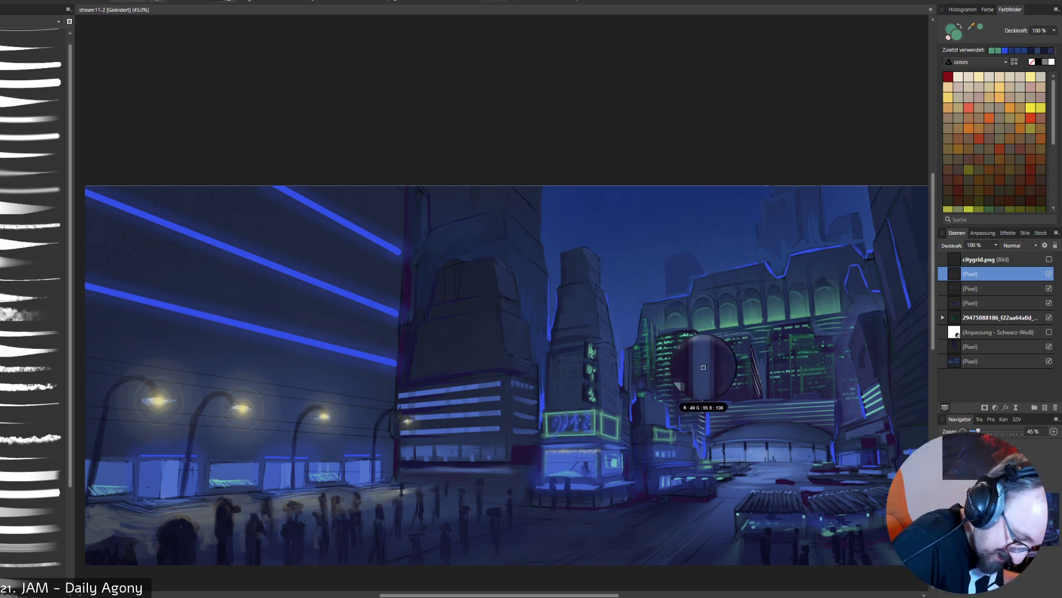
left_click_drag(700, 379, 704, 404)
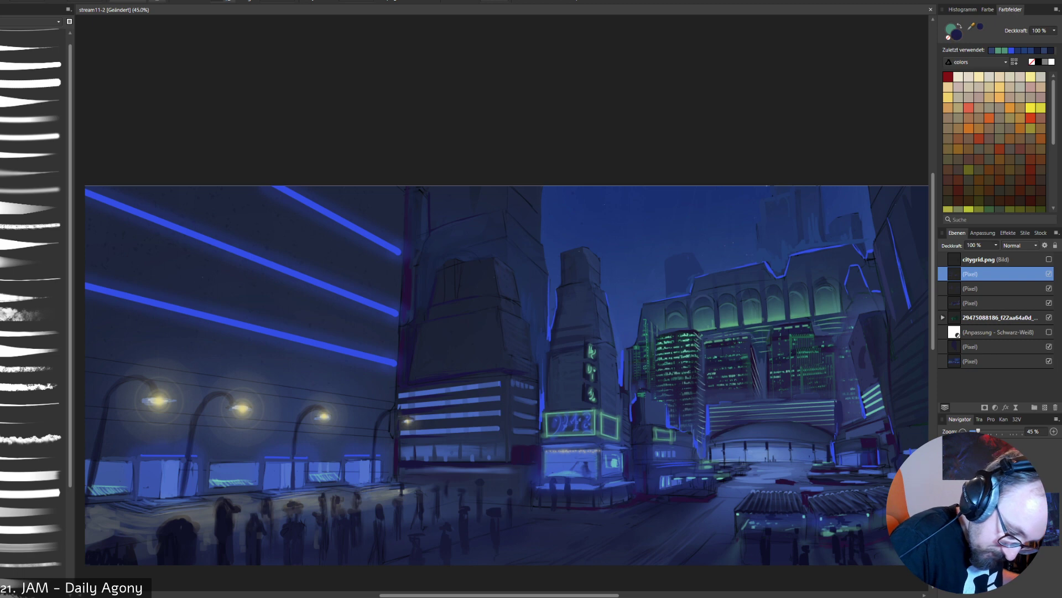
key("ctrl+z")
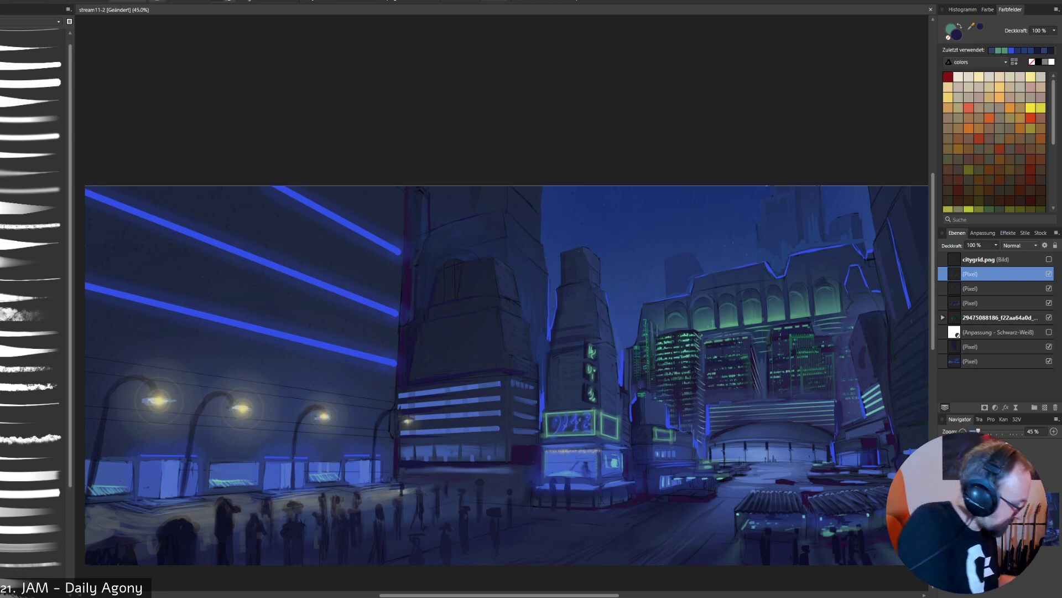
left_click(33, 349)
left_click_drag(849, 415, 786, 414)
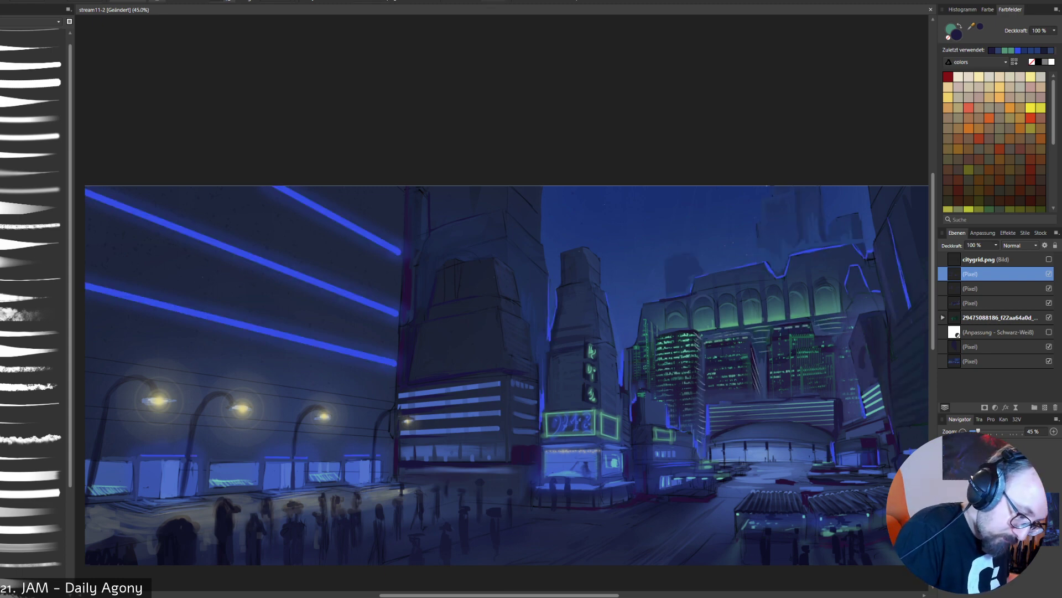
- Try bright blue rims around the arcade's arches on the next pixel layer down, using the wall strips' sampled blue
left_click(971, 288)
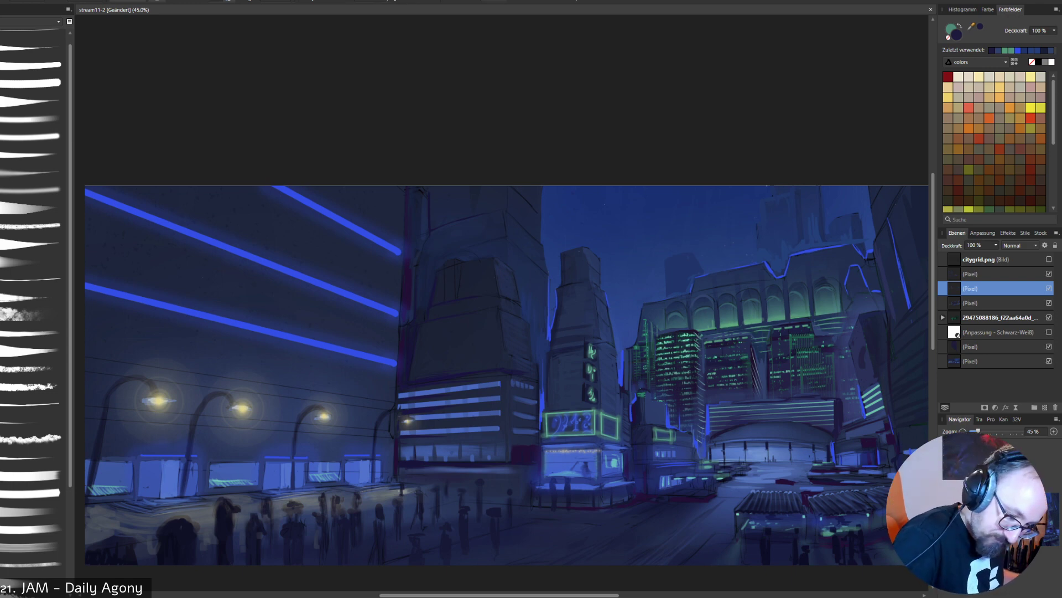
left_click(373, 356, "alt")
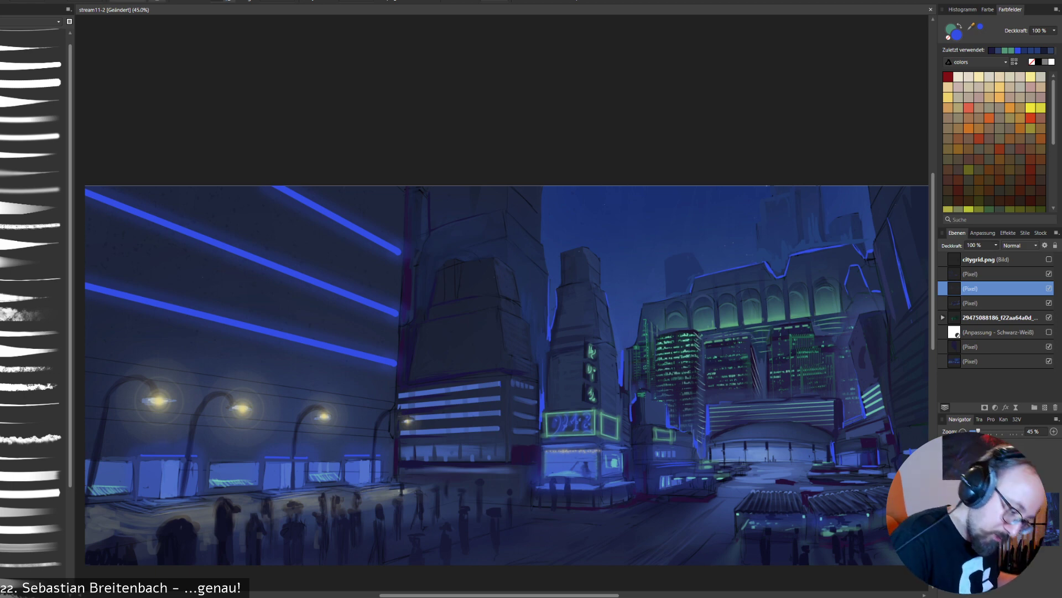
left_click_drag(693, 303, 713, 302)
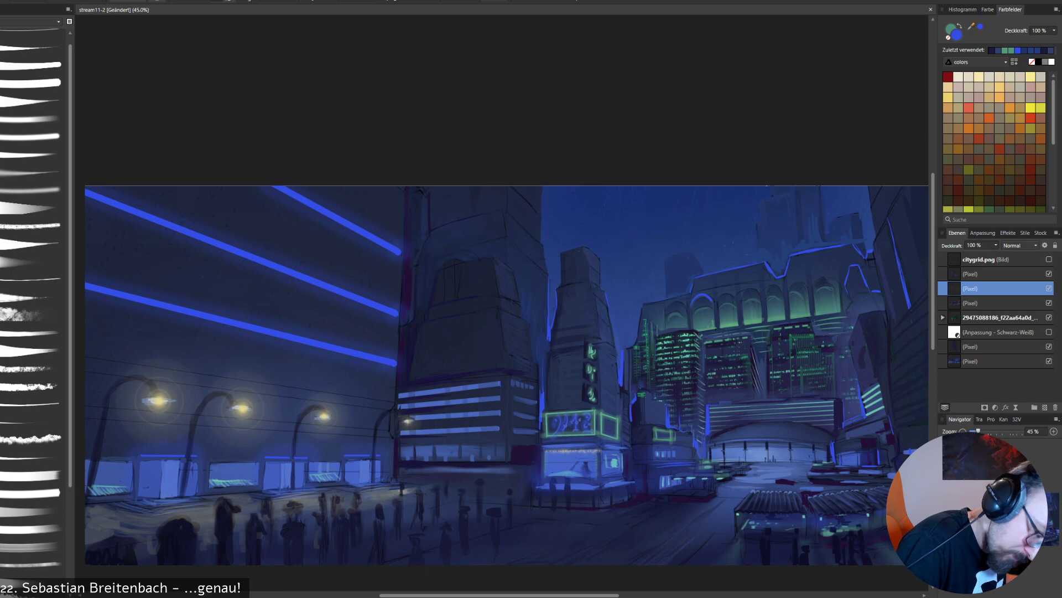
key("ctrl+z")
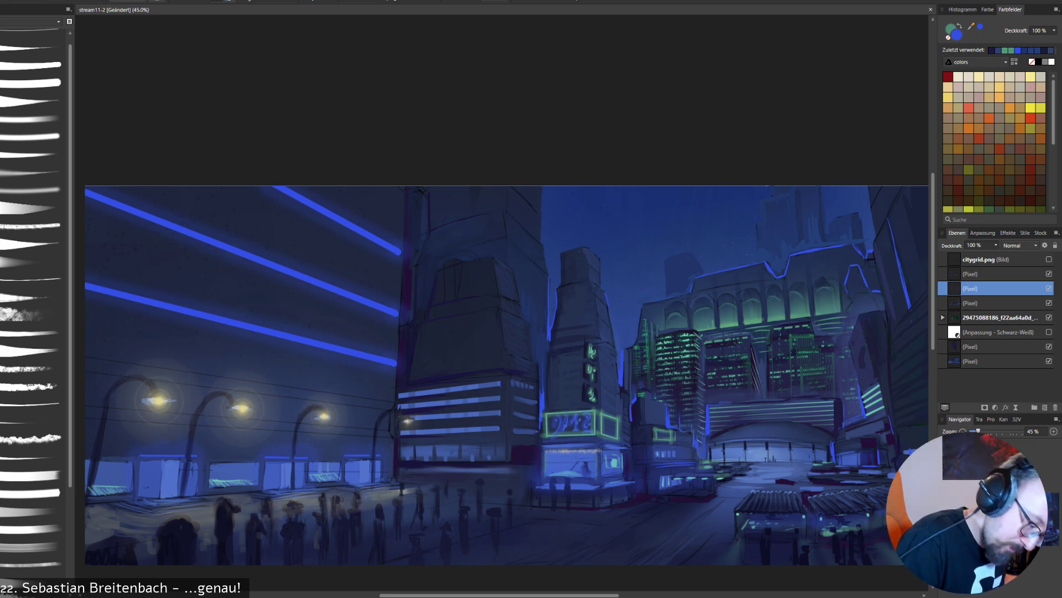
left_click_drag(667, 306, 835, 280)
key("ctrl+z")
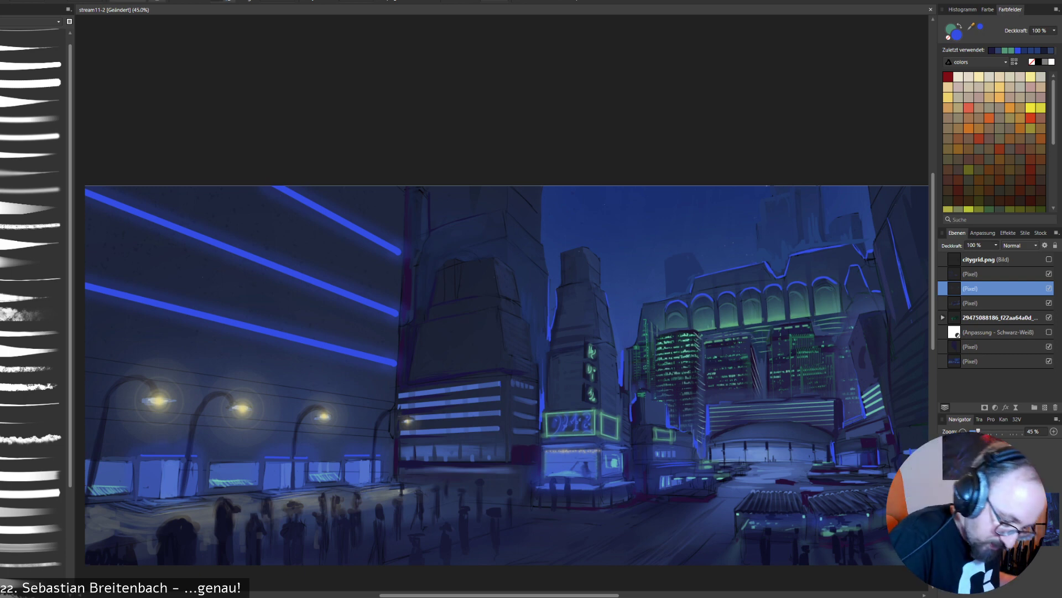
- Sample dark blues from the street and from the building below the lit towers for overpainting
left_click(637, 531, "alt")
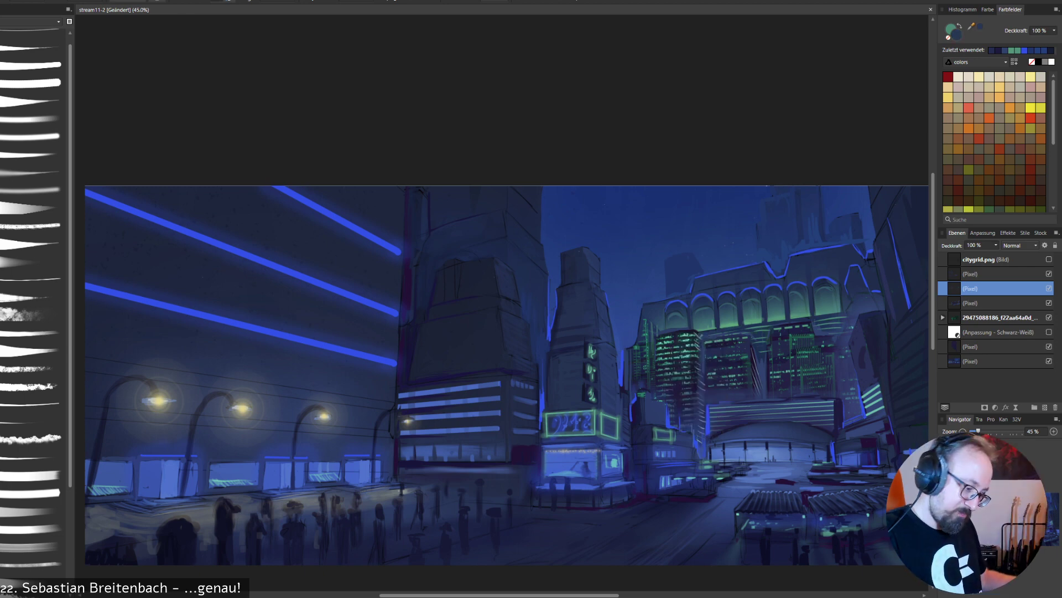
left_click(696, 404, "alt")
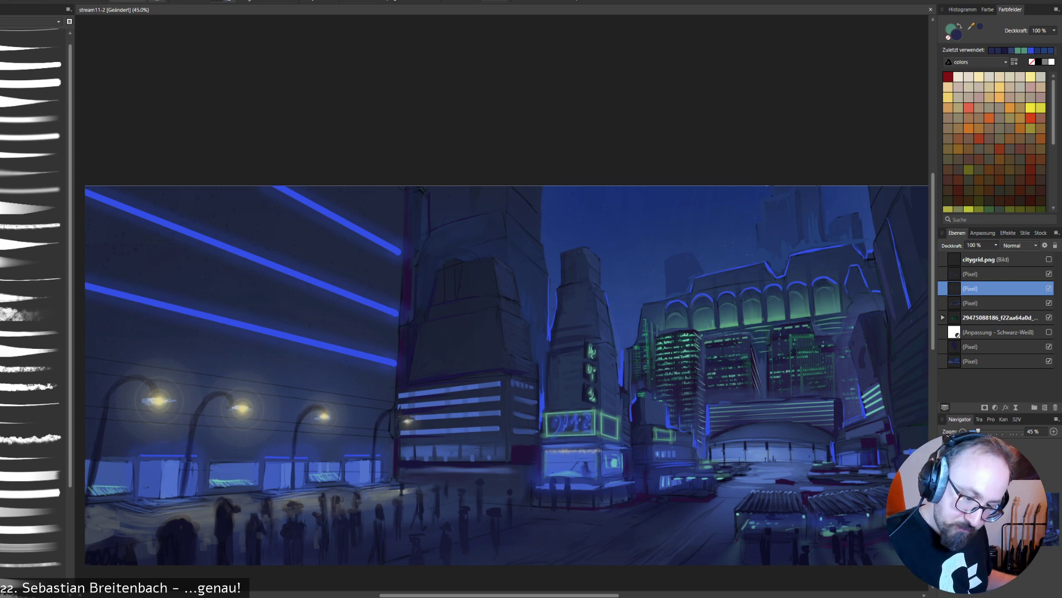
- Move the black-and-white adjustment layer to the top of the stack and check the painting's values in greyscale
left_click_drag(998, 332, 998, 253)
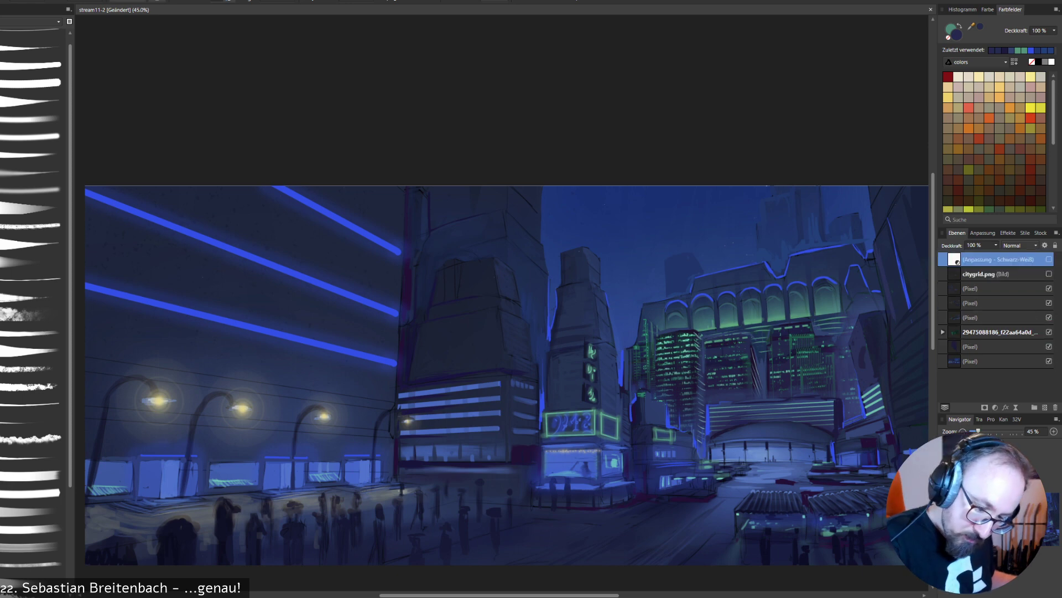
left_click(1049, 259)
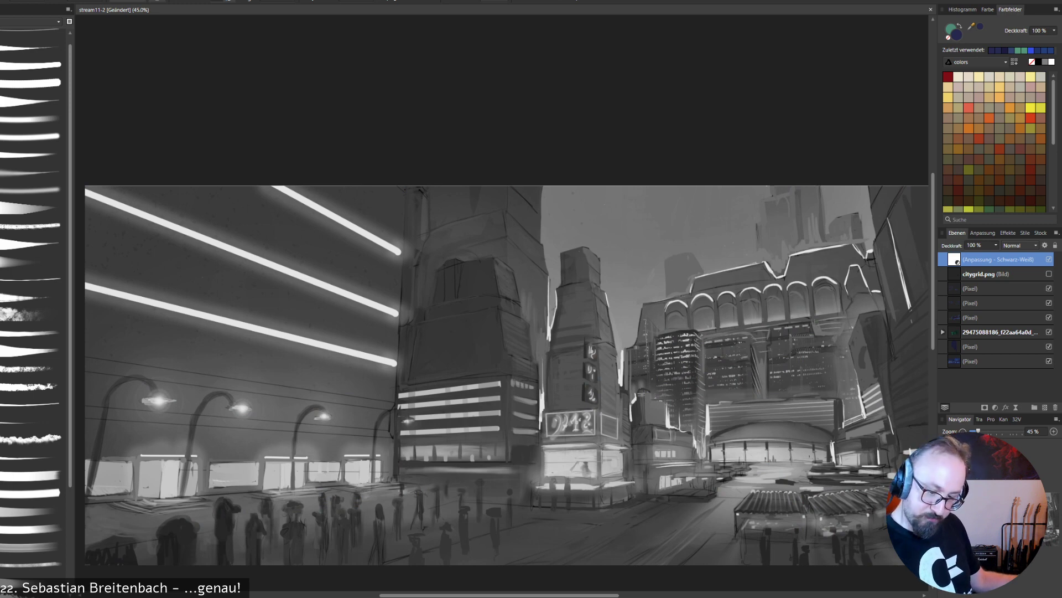
left_click(1049, 259)
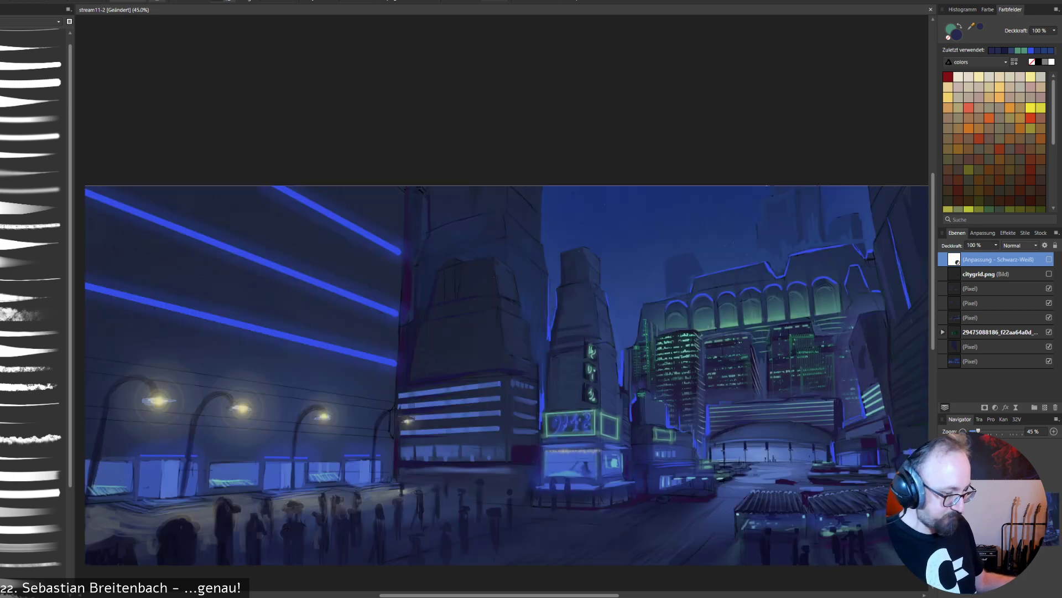
- Select the pixel layer directly below citygrid.png and compare the painting with it hidden and shown
left_click_drag(501, 332, 486, 351)
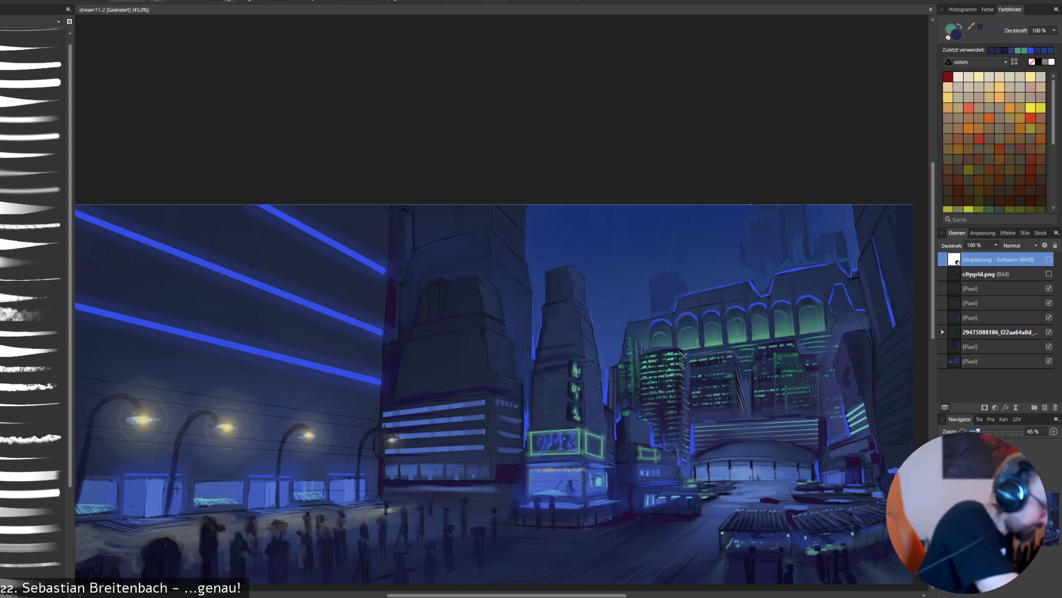
left_click(996, 274)
left_click(996, 288)
left_click(1049, 289)
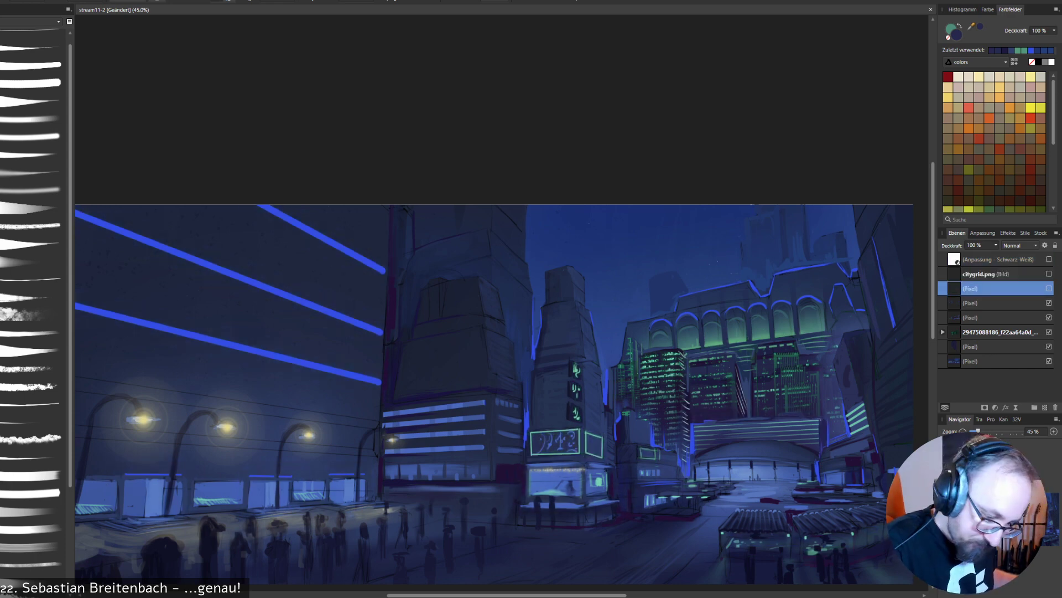
left_click(1049, 288)
- Sample green and teal tones around the arcade and lit towers and glaze soft colour over their facades
left_click(738, 342, "alt")
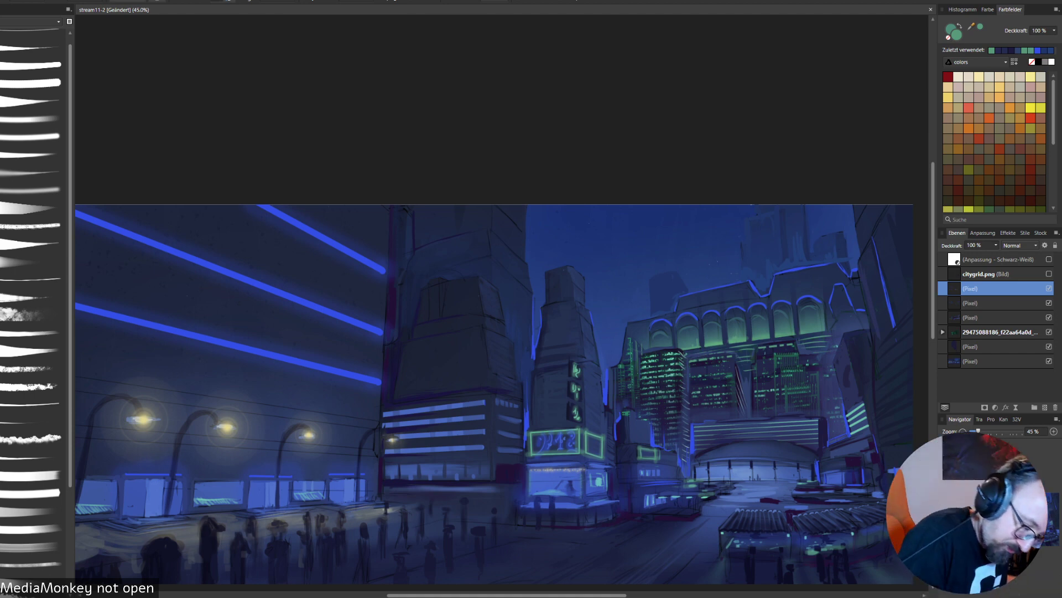
left_click(659, 350, "alt")
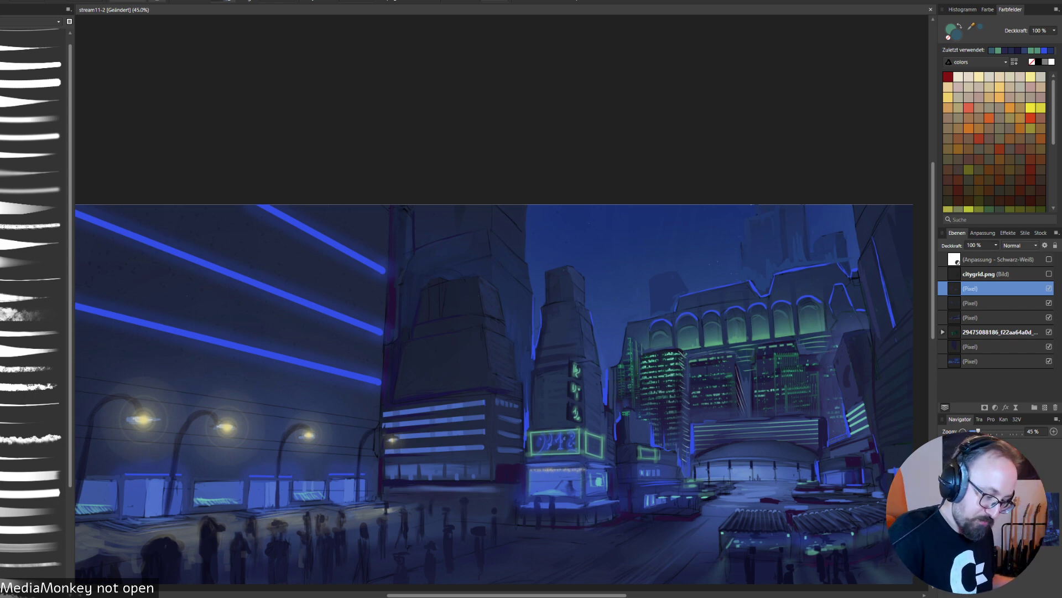
left_click(649, 343, "alt")
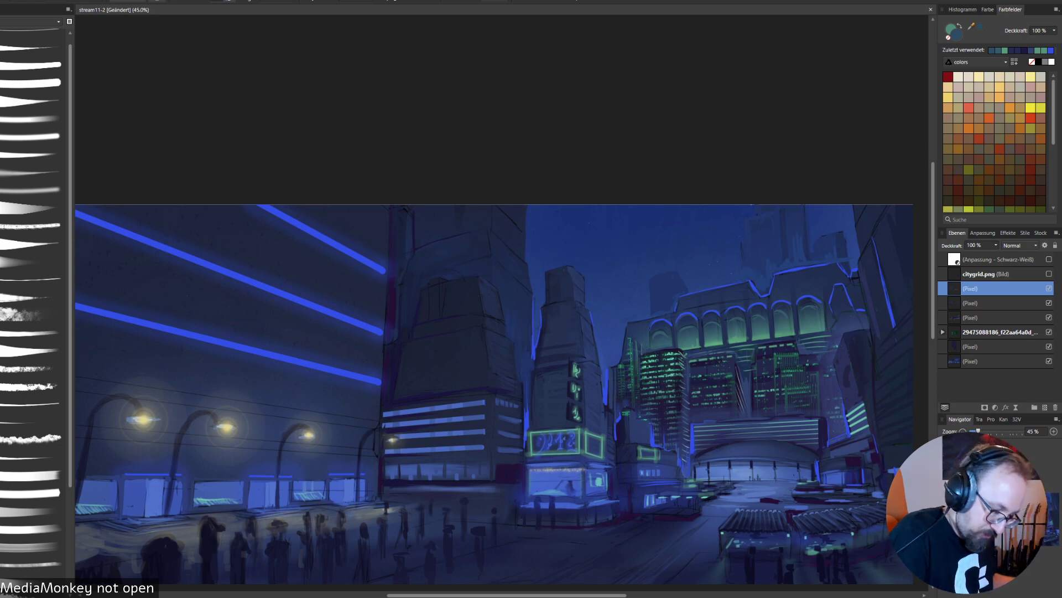
- Sample dark purple-blue shades and overpaint the small stepped building beside the green-lit towers
left_click(661, 420, "alt")
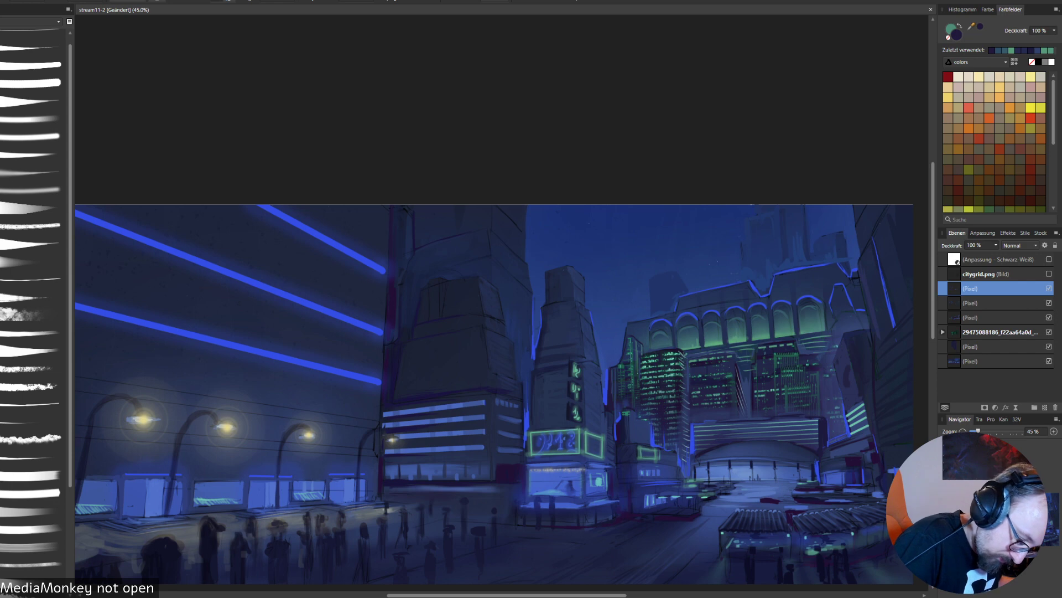
left_click(634, 432, "alt")
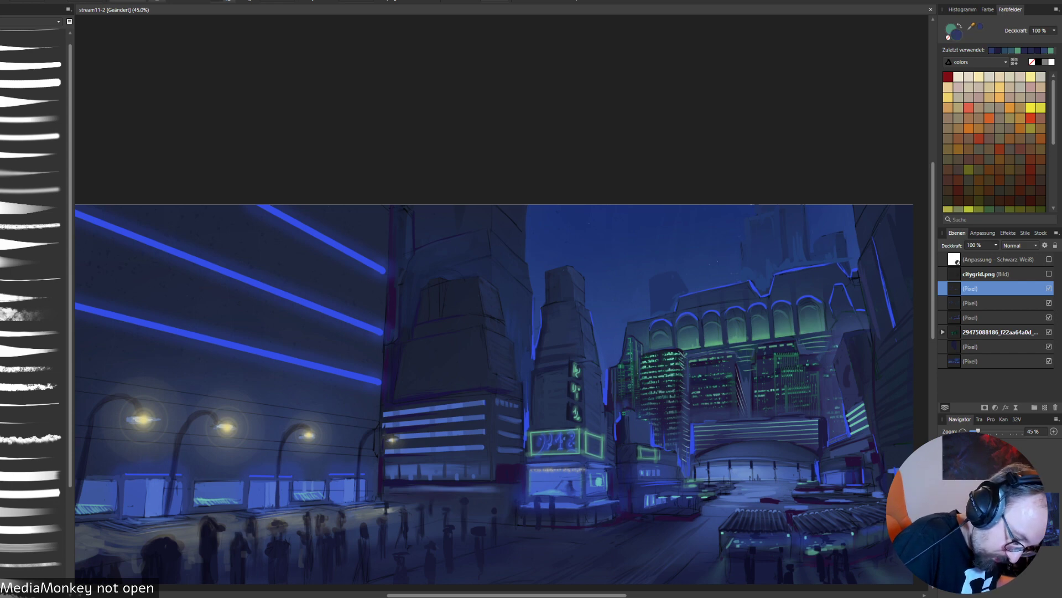
left_click(628, 421, "alt")
left_click_drag(625, 411, 628, 433)
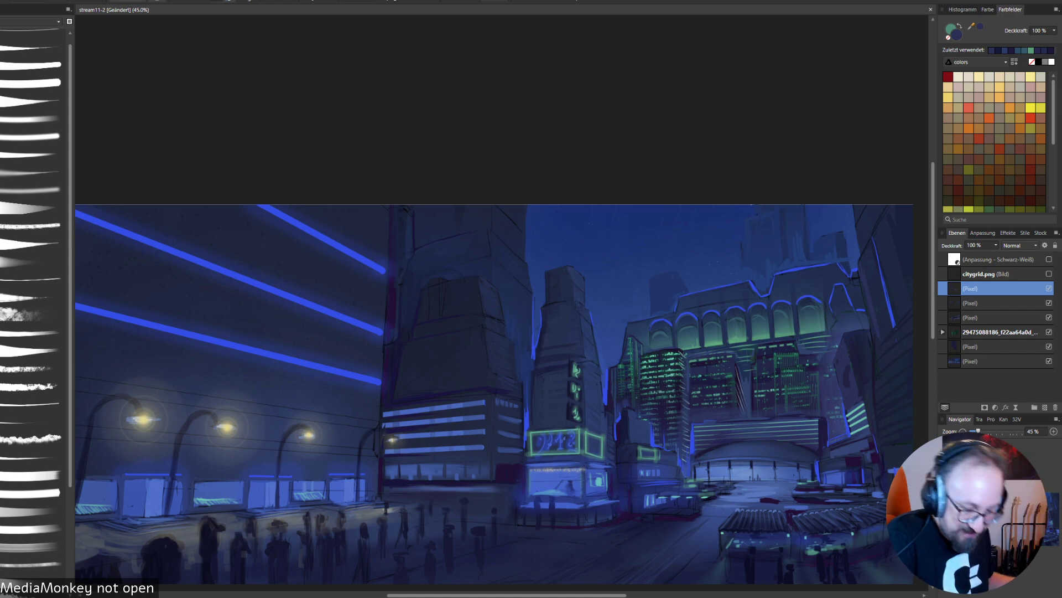
- Touch up the area around the domed hall with sampled dark and light blue, and sample the tower rim's bright blue
left_click(726, 451, "alt")
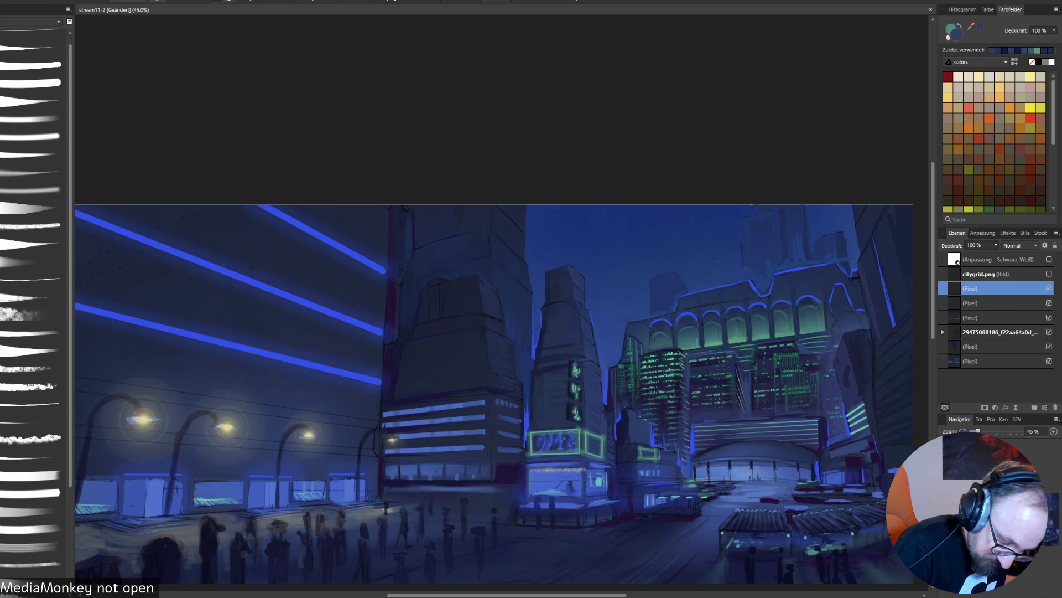
left_click(741, 468, "alt")
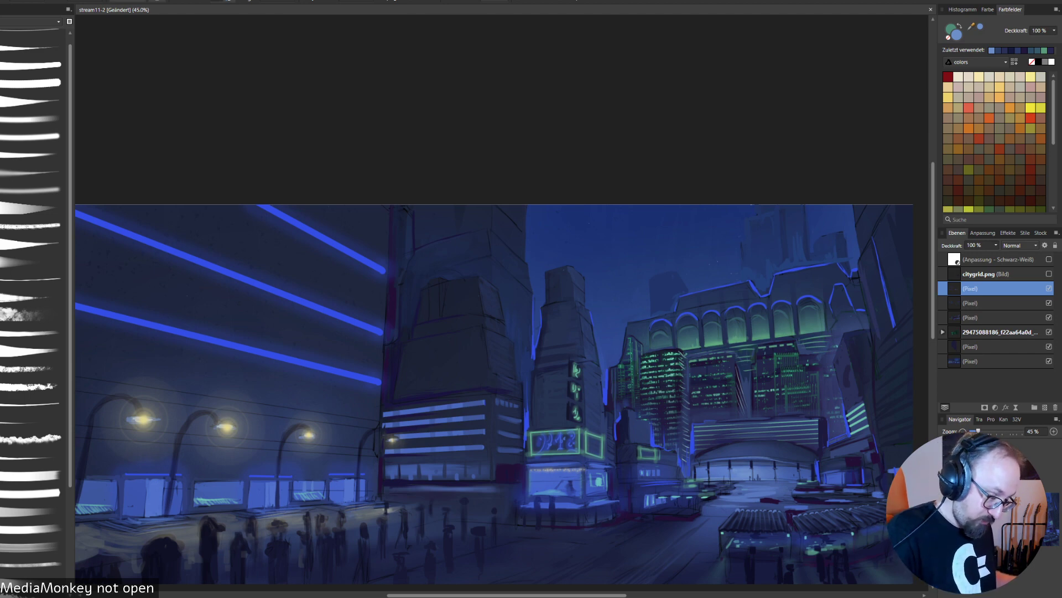
left_click(605, 402, "alt")
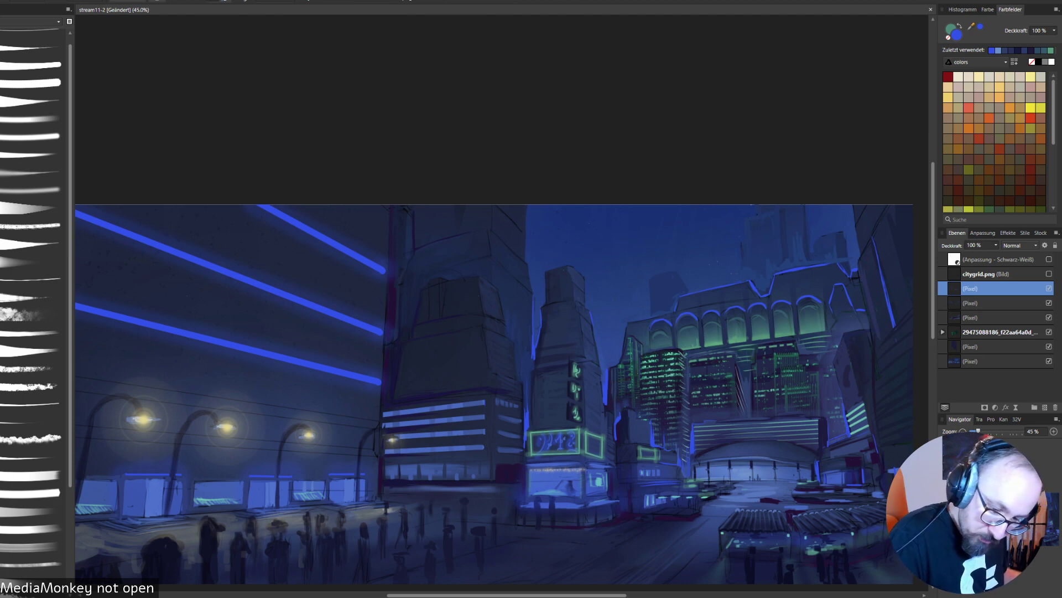
- Compare the painting with the glow layer hidden and shown, and remove the arcade arches' blue rims on the layer below
left_click(1050, 288)
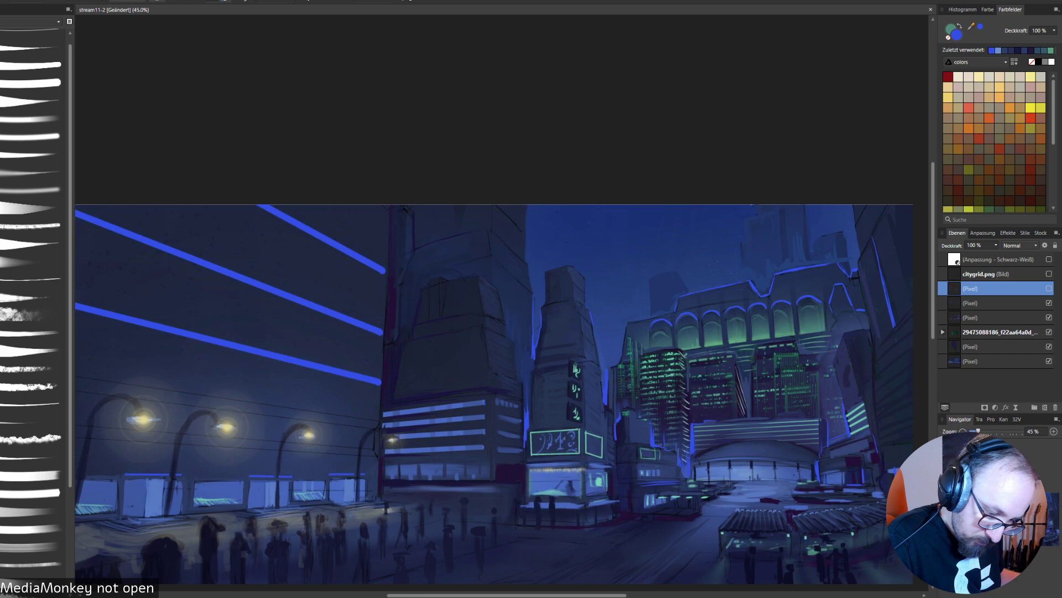
left_click(1049, 289)
left_click(1001, 303)
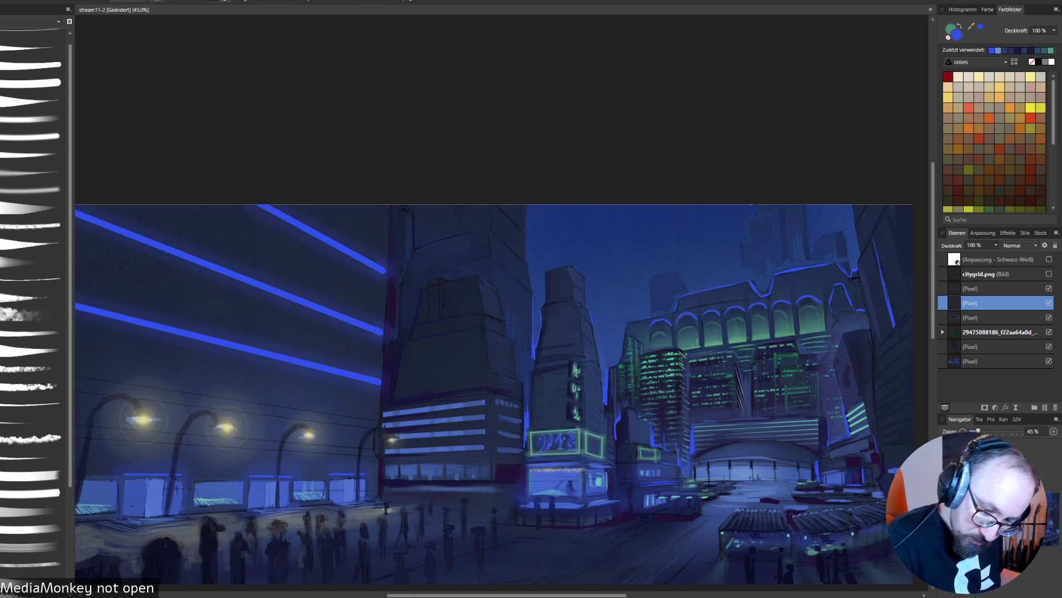
left_click(1049, 303)
left_click(1049, 302)
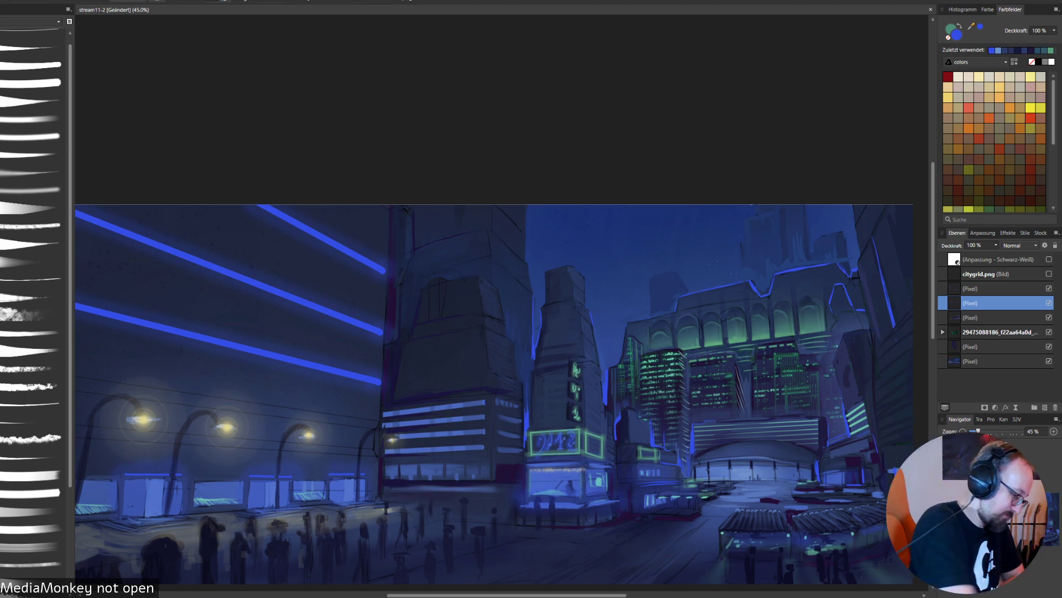
- Save the current state of the painting document
left_click(2, 1)
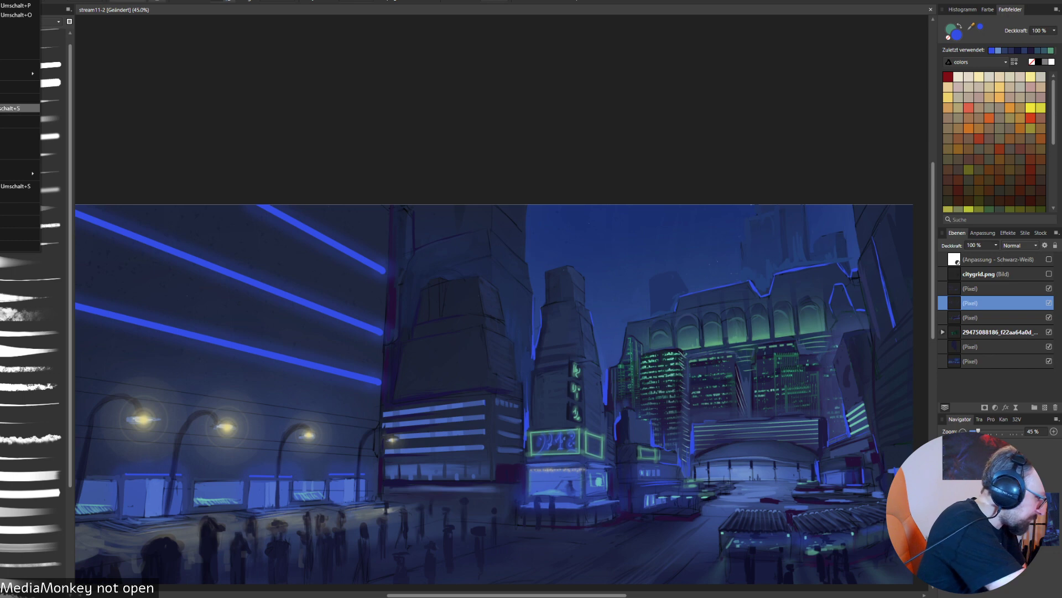
left_click(5, 99)
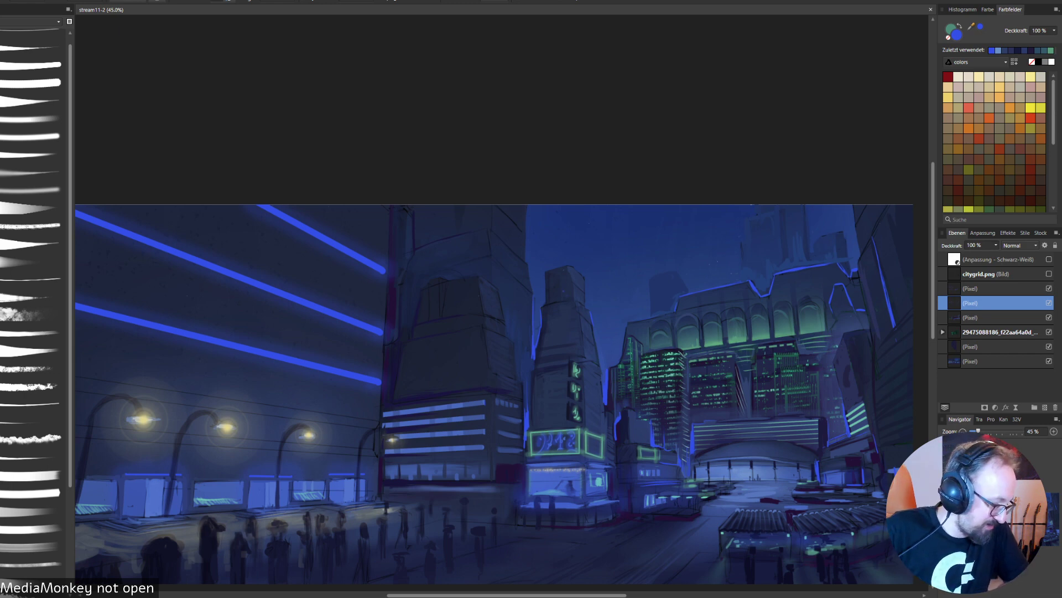
- Circle the crowd near the last street lamp with a freehand blue loop and undo it
left_click_drag(498, 359, 507, 296)
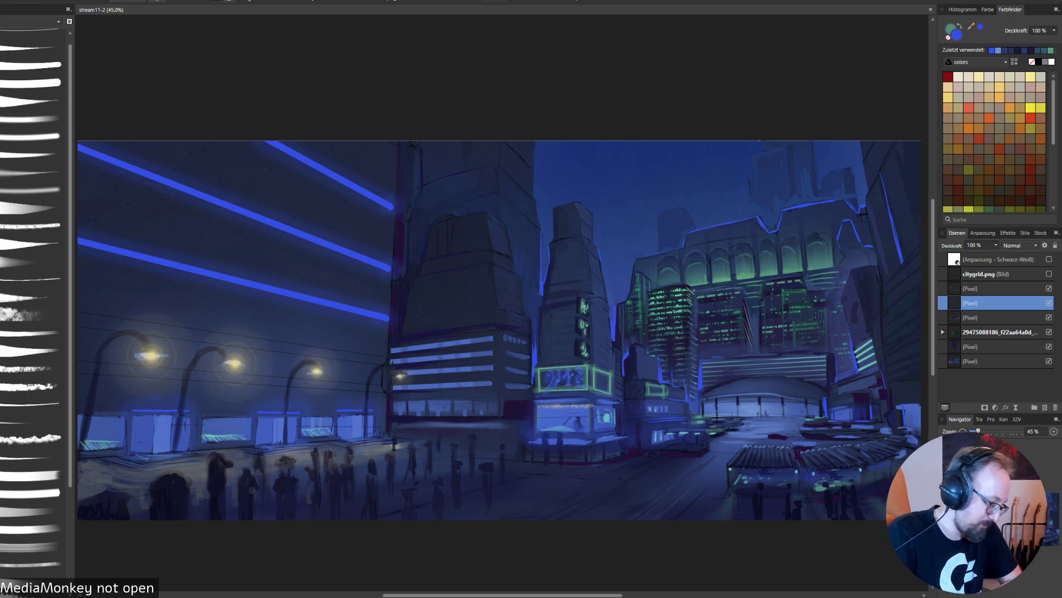
mouse_move(353, 463)
left_mouse_down()
mouse_move(344, 518)
mouse_move(377, 428)
left_mouse_up()
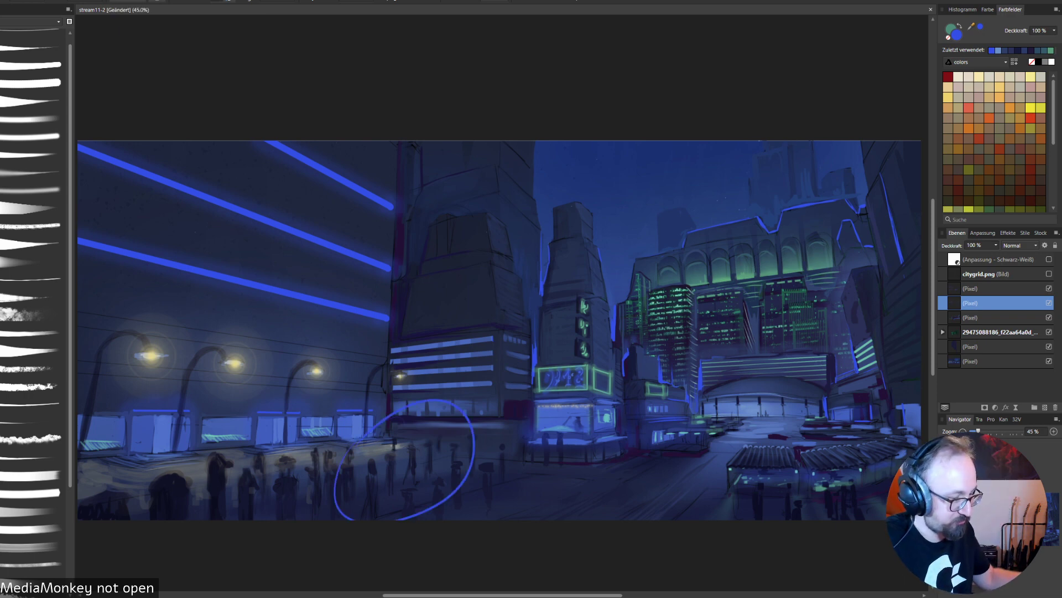
key("ctrl+z")
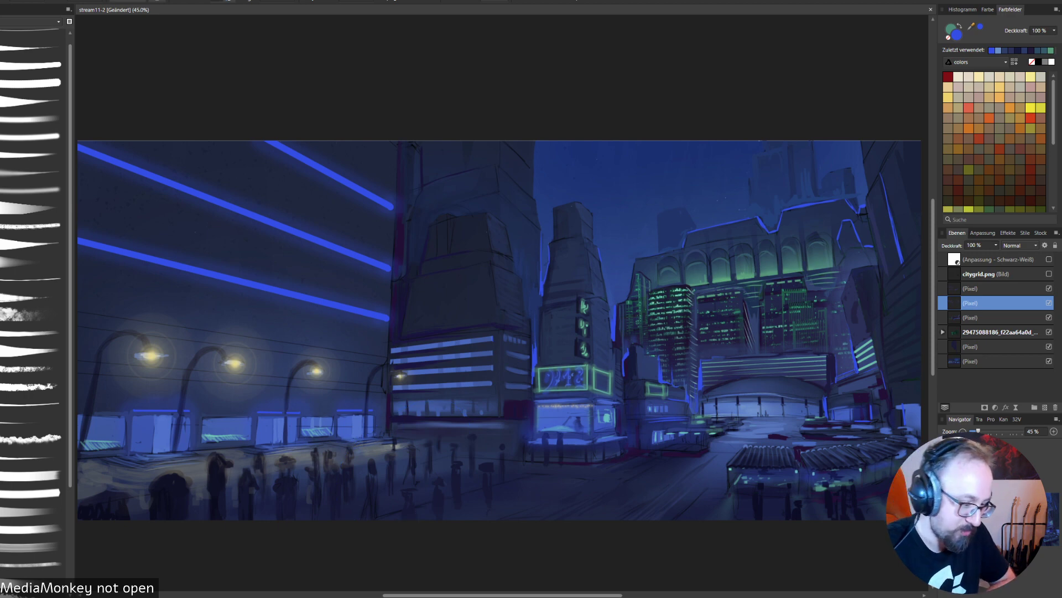